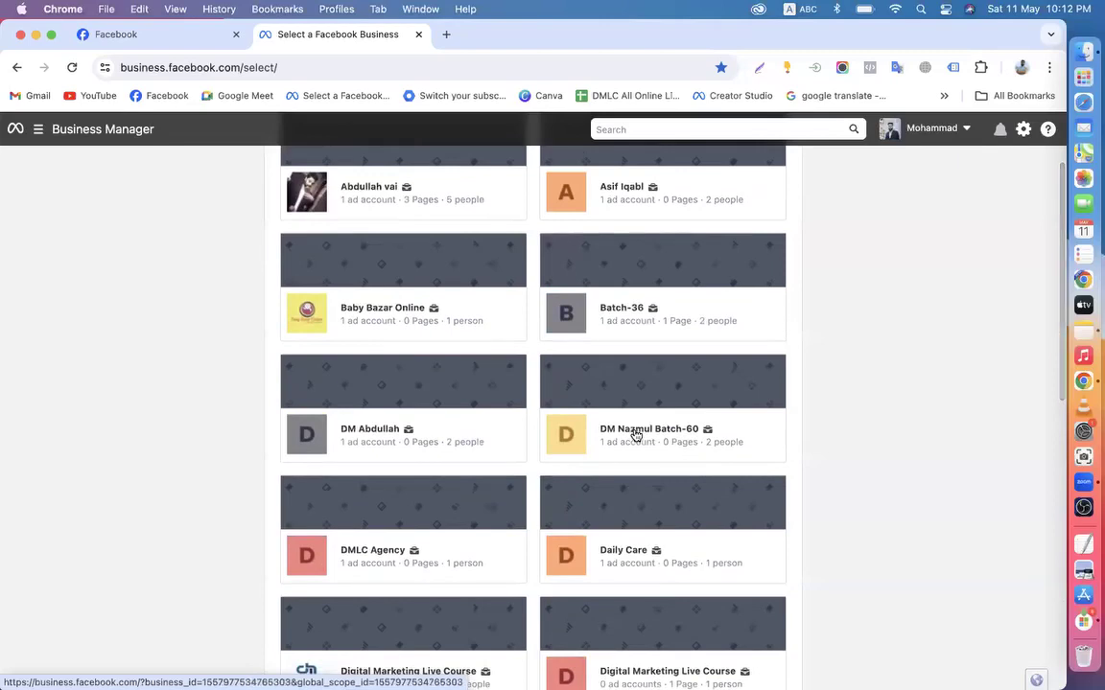
Find the Batch-60 business in the list and open its Ads Manager campaigns
scroll(635, 435, down, 5)
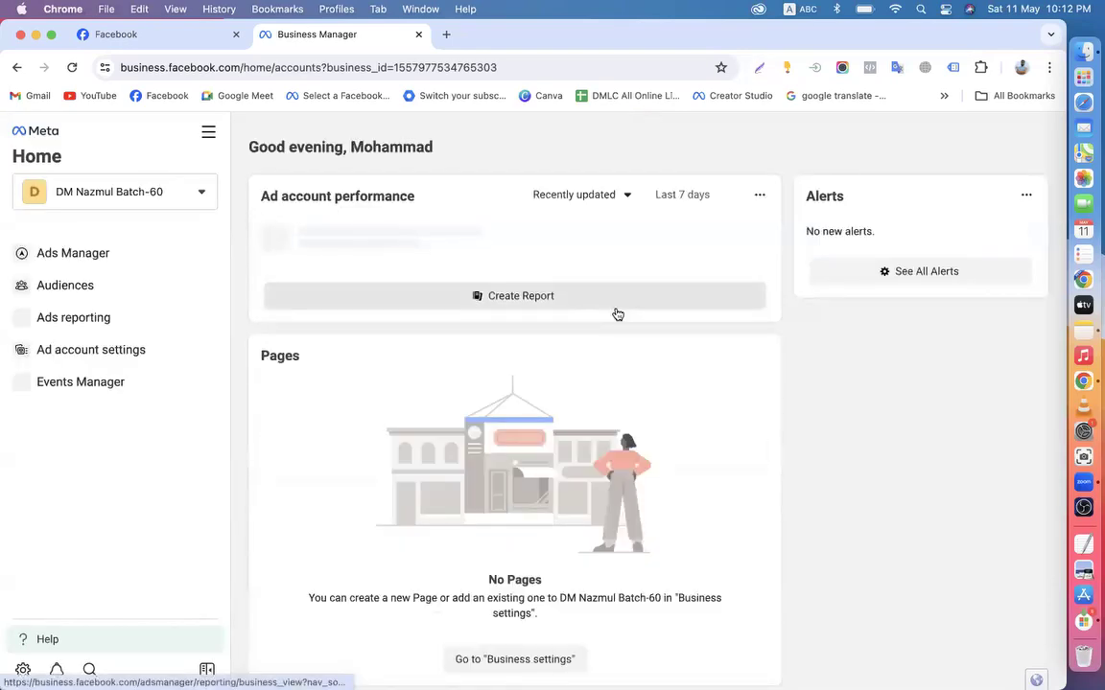
click(111, 252)
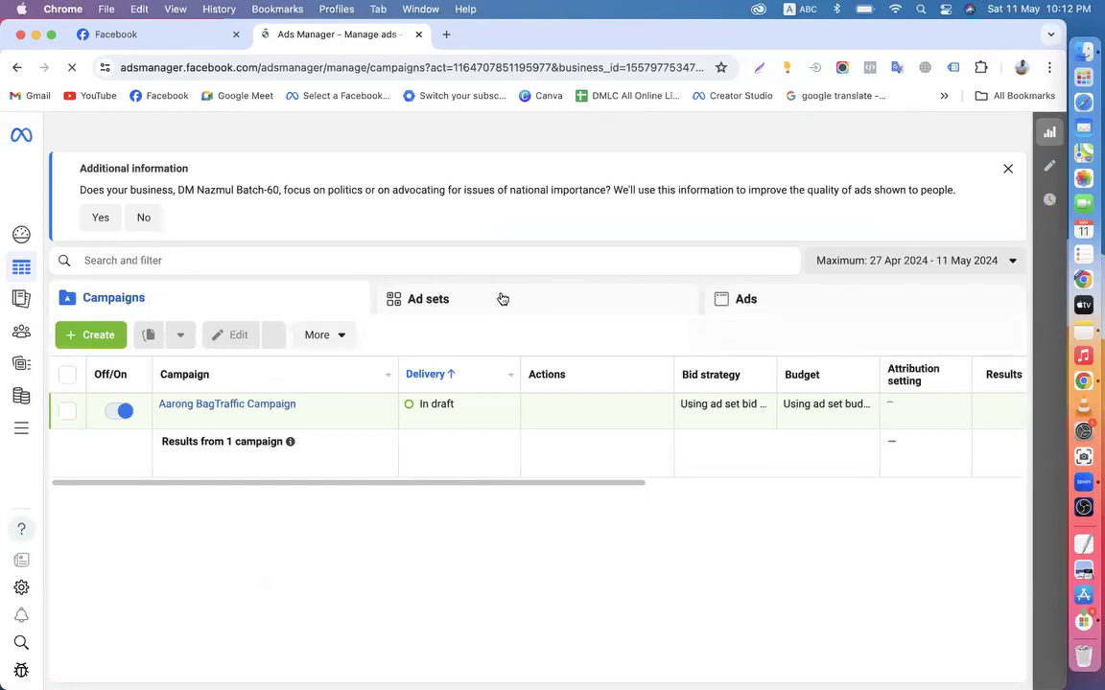
Use the browser's Edit menu to bring up the digital-marketing business Facebook Page
click(138, 16)
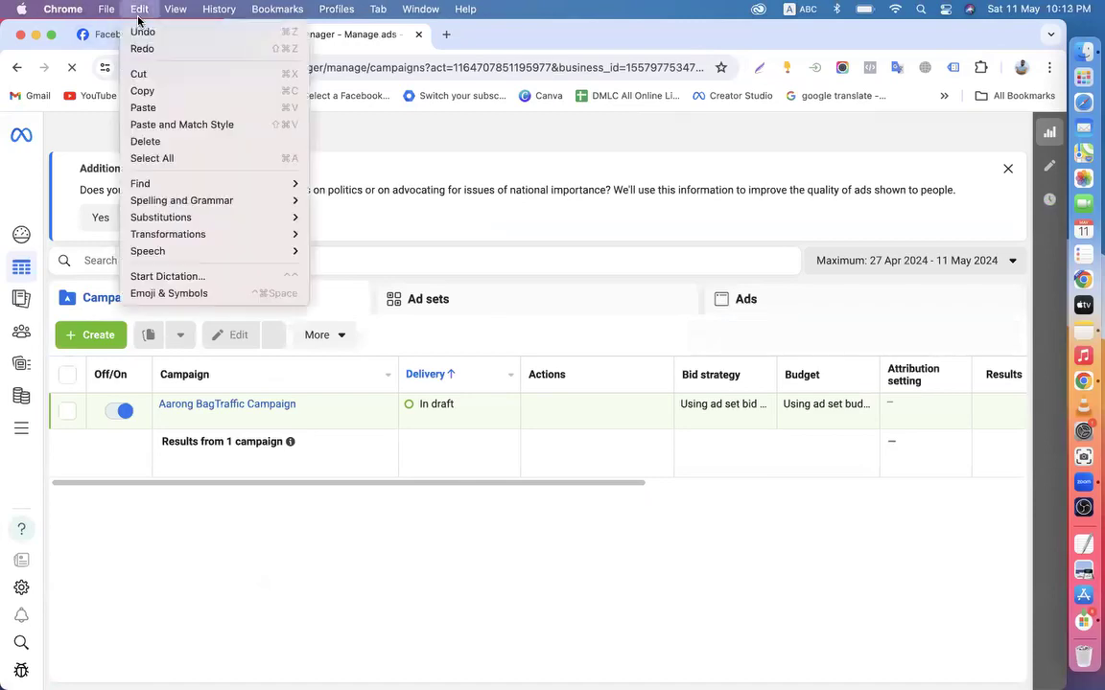
click(90, 36)
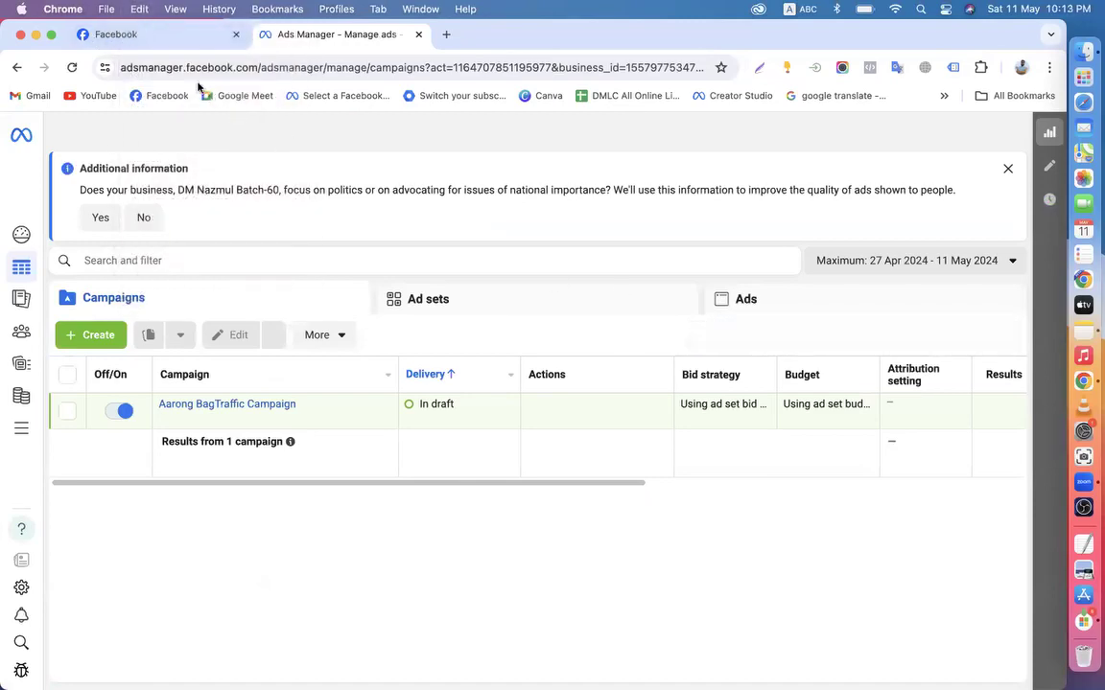
click(145, 44)
Scroll through the Page's Intro details, photos and posts
scroll(701, 400, up, 3)
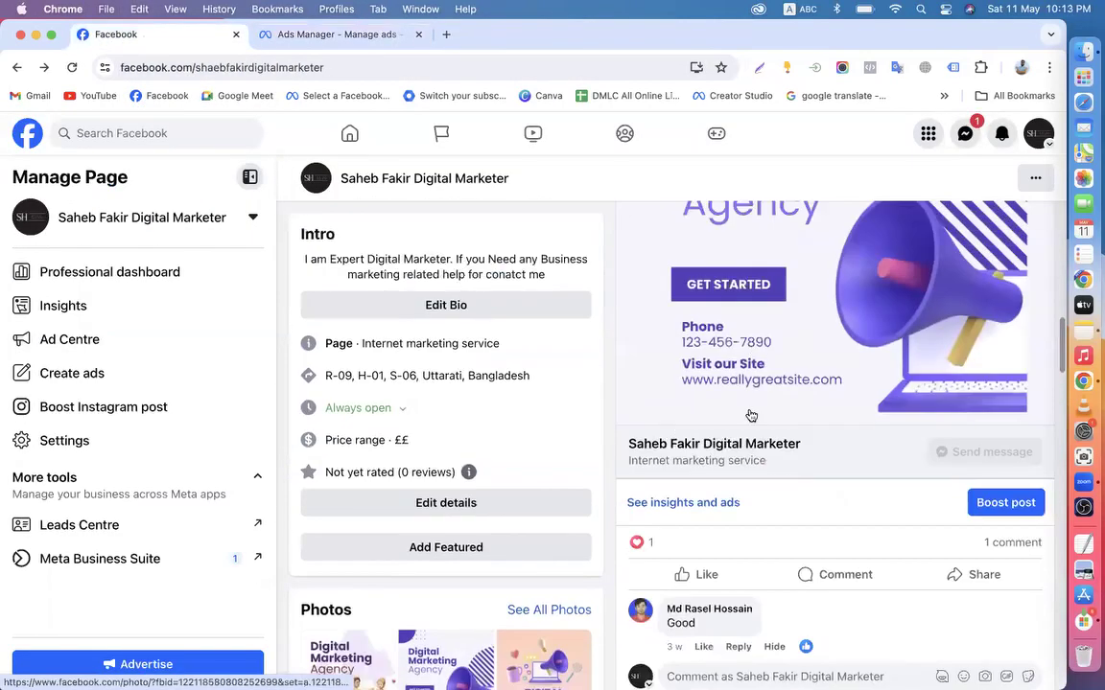
scroll(748, 410, down, 6)
scroll(806, 403, up, 2)
scroll(802, 469, up, 2)
scroll(806, 422, down, 3)
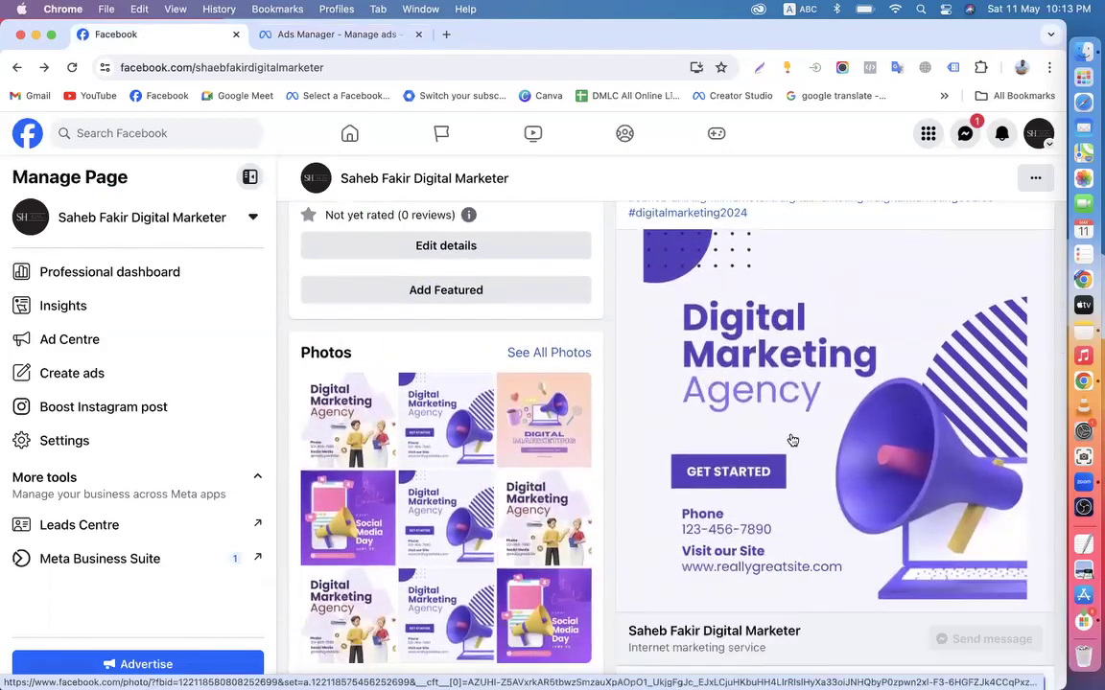
scroll(810, 410, down, 4)
scroll(811, 394, up, 3)
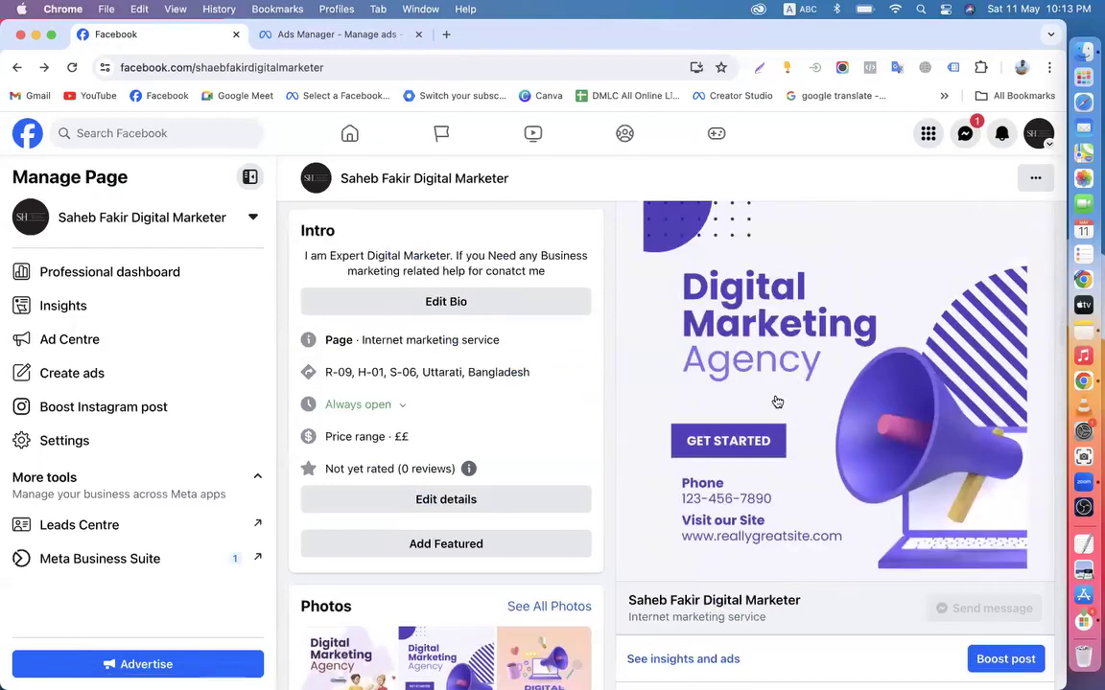
scroll(782, 398, up, 2)
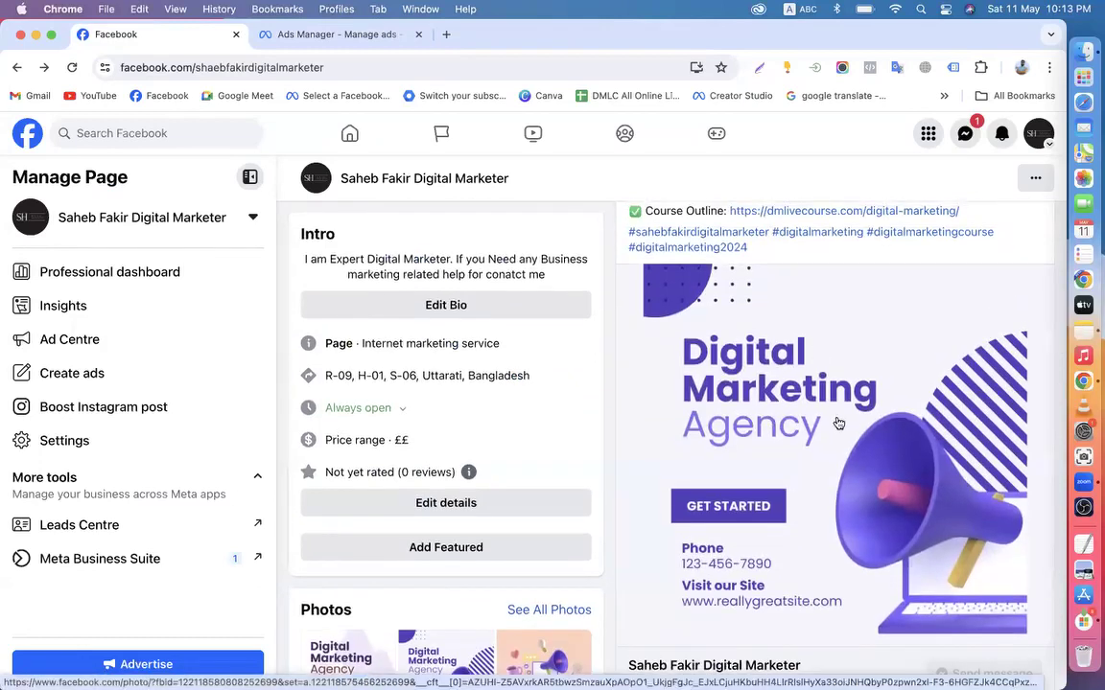
scroll(837, 423, up, 3)
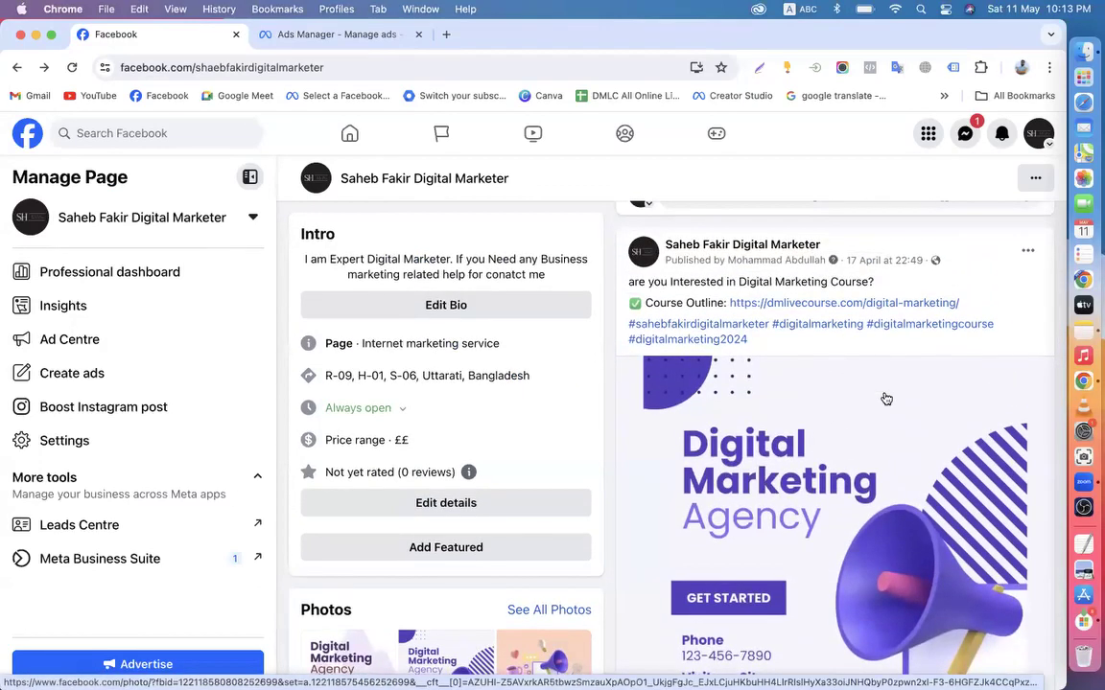
scroll(884, 399, up, 5)
scroll(892, 384, up, 3)
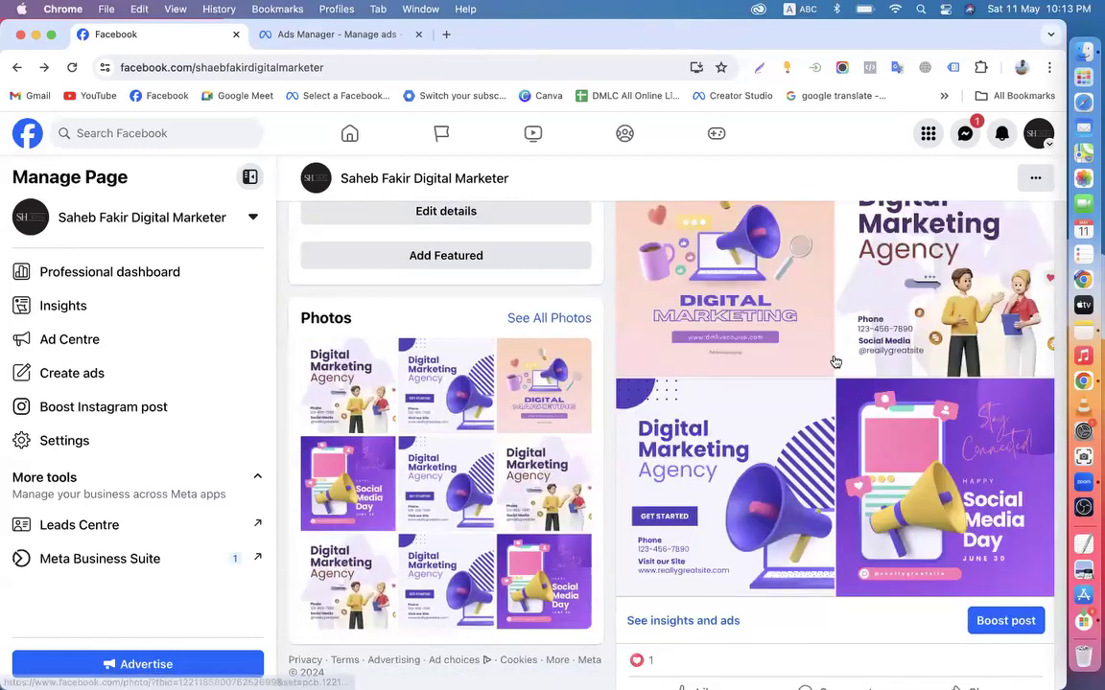
scroll(832, 361, down, 5)
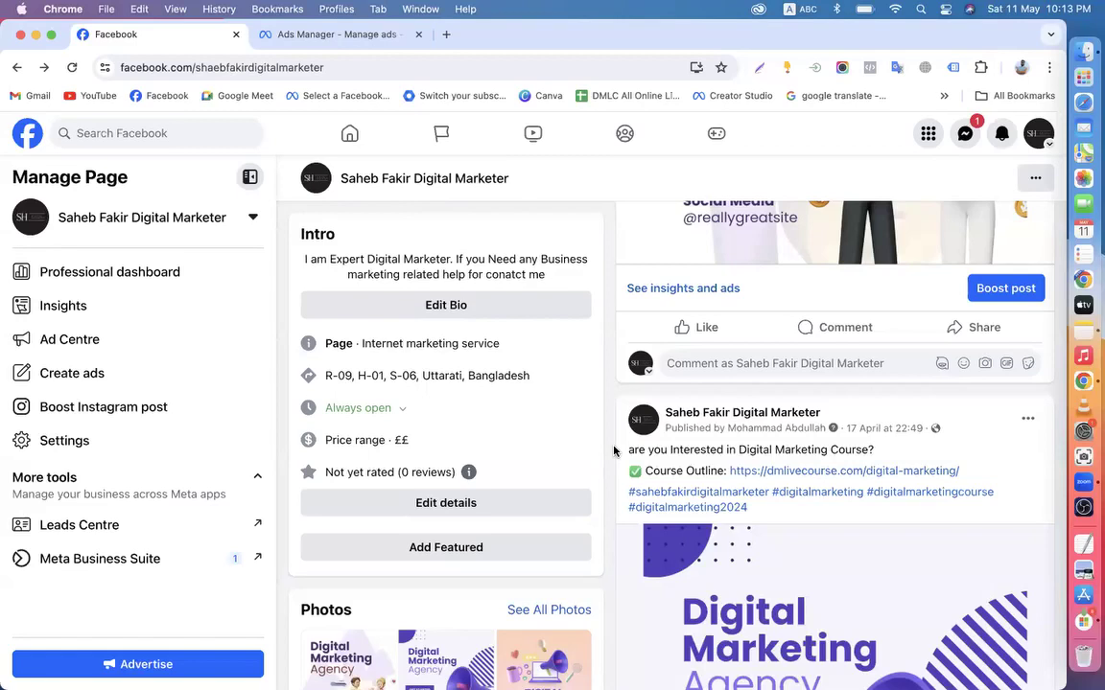
scroll(613, 451, down, 2)
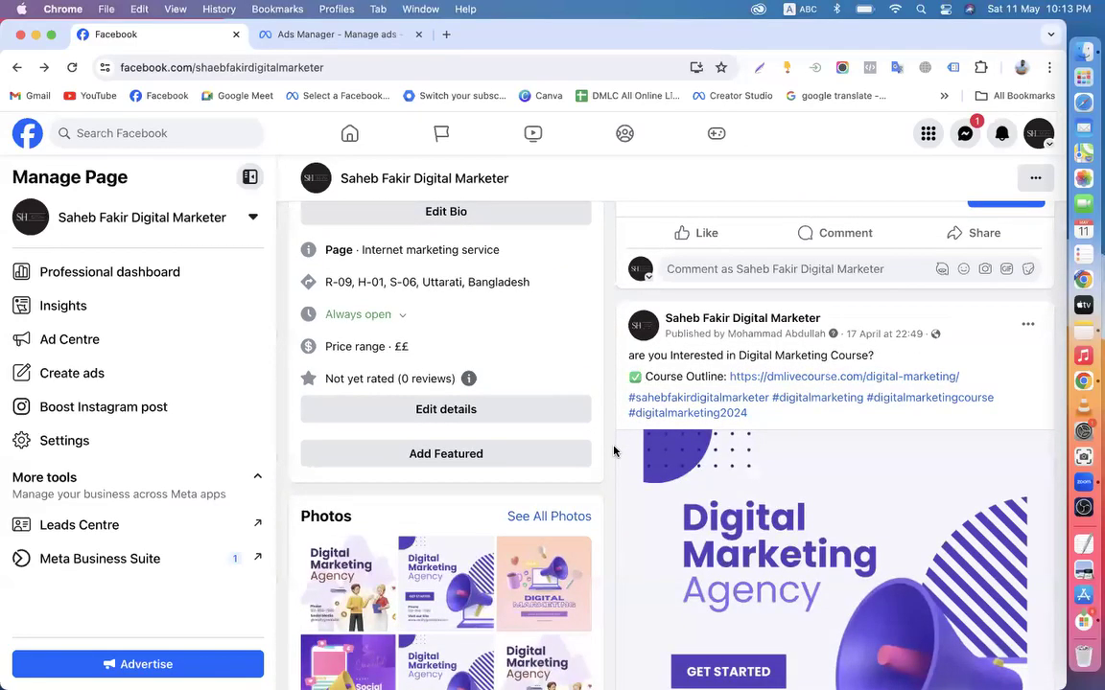
scroll(614, 451, down, 4)
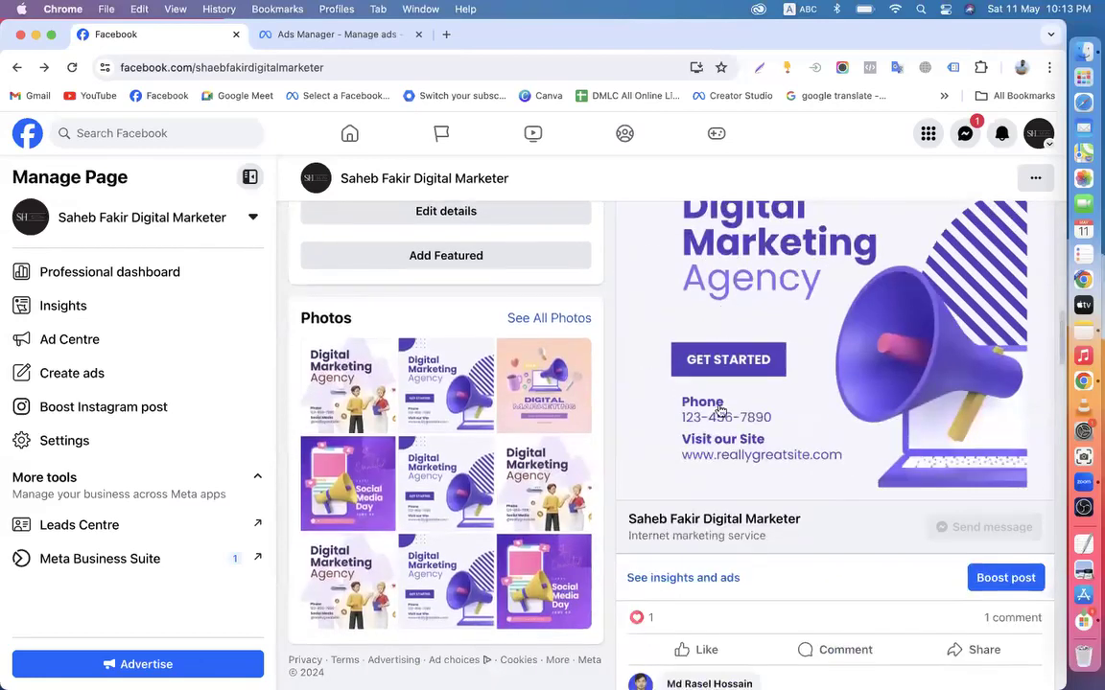
scroll(692, 365, up, 5)
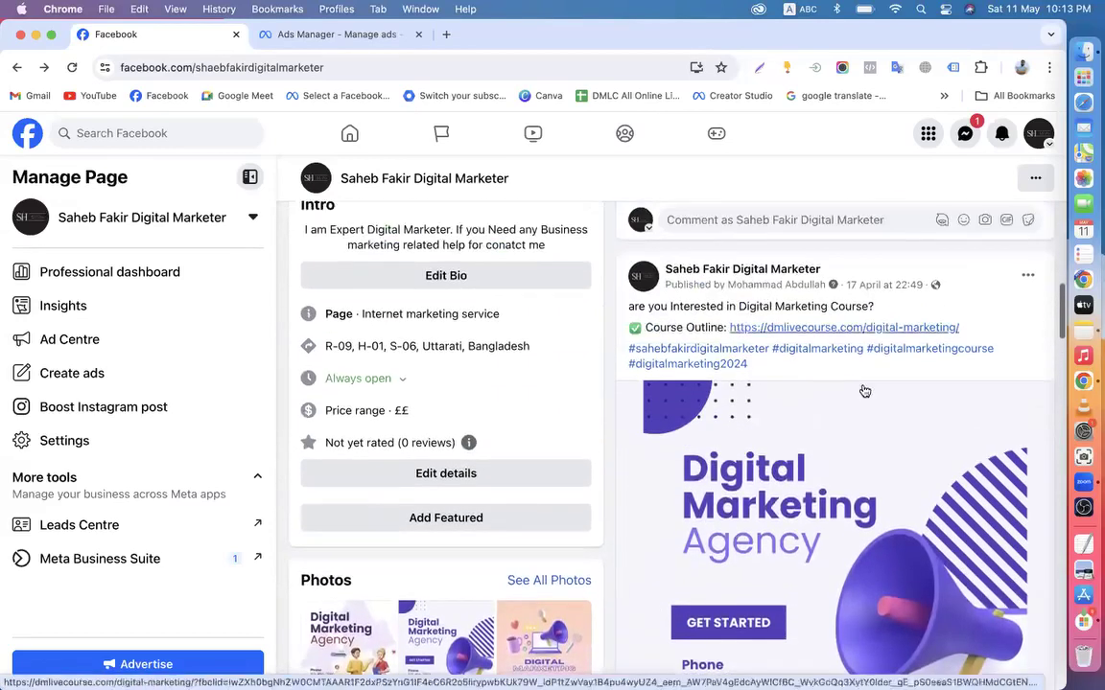
View the Digital Marketing Course post image full size, close it, and keep browsing
click(813, 493)
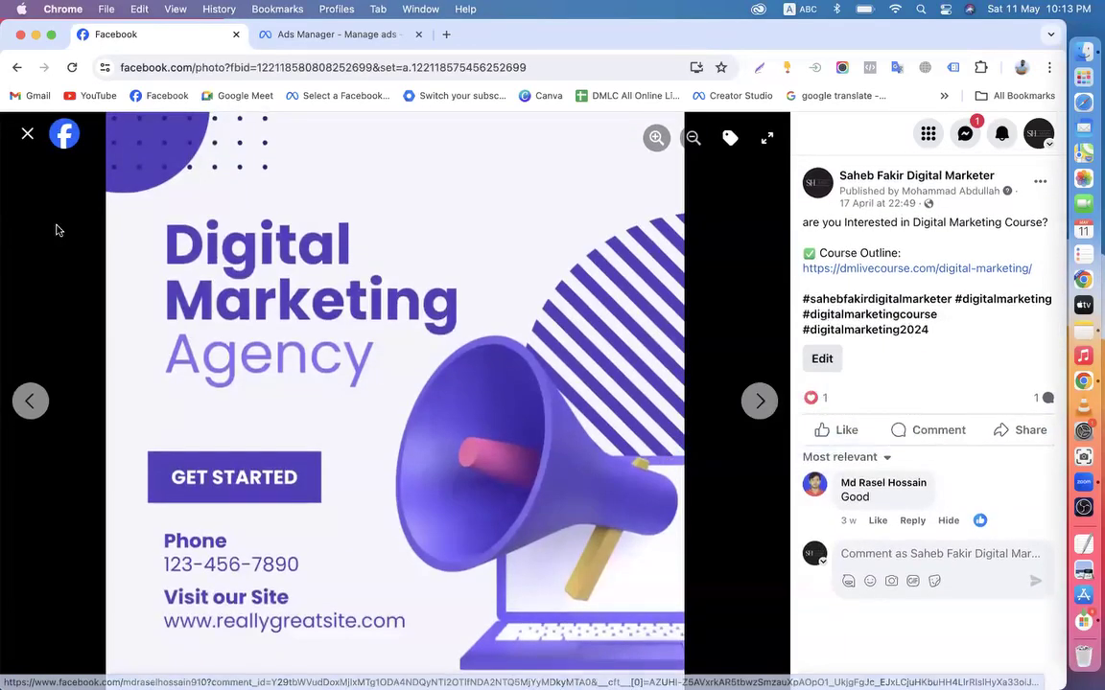
click(27, 136)
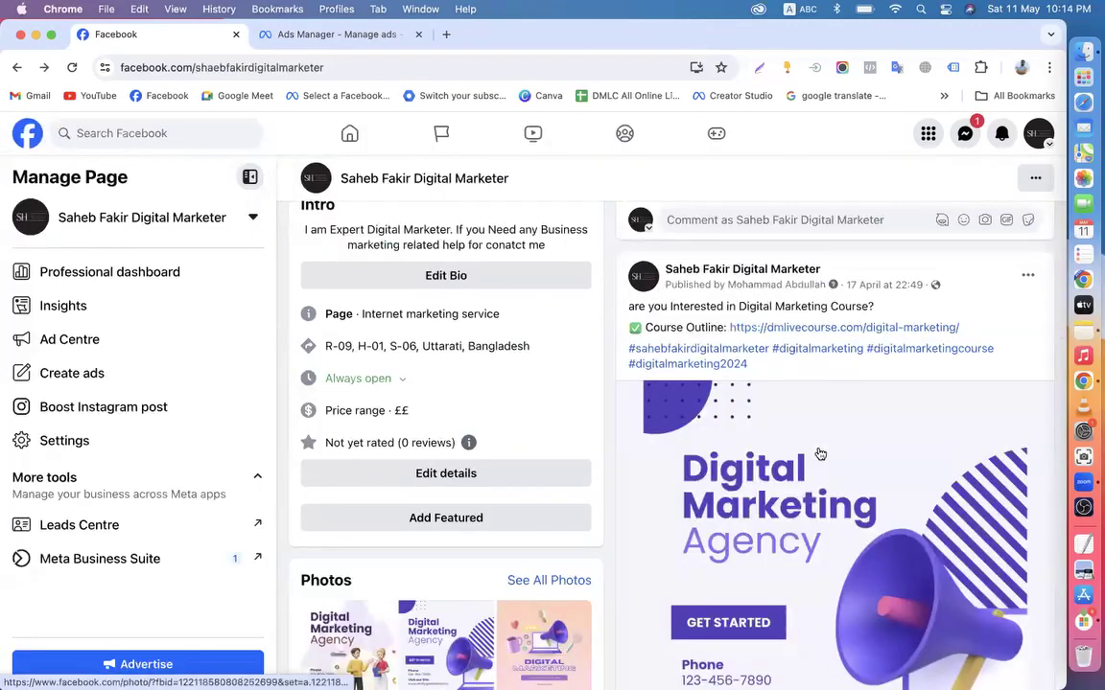
scroll(785, 337, down, 1)
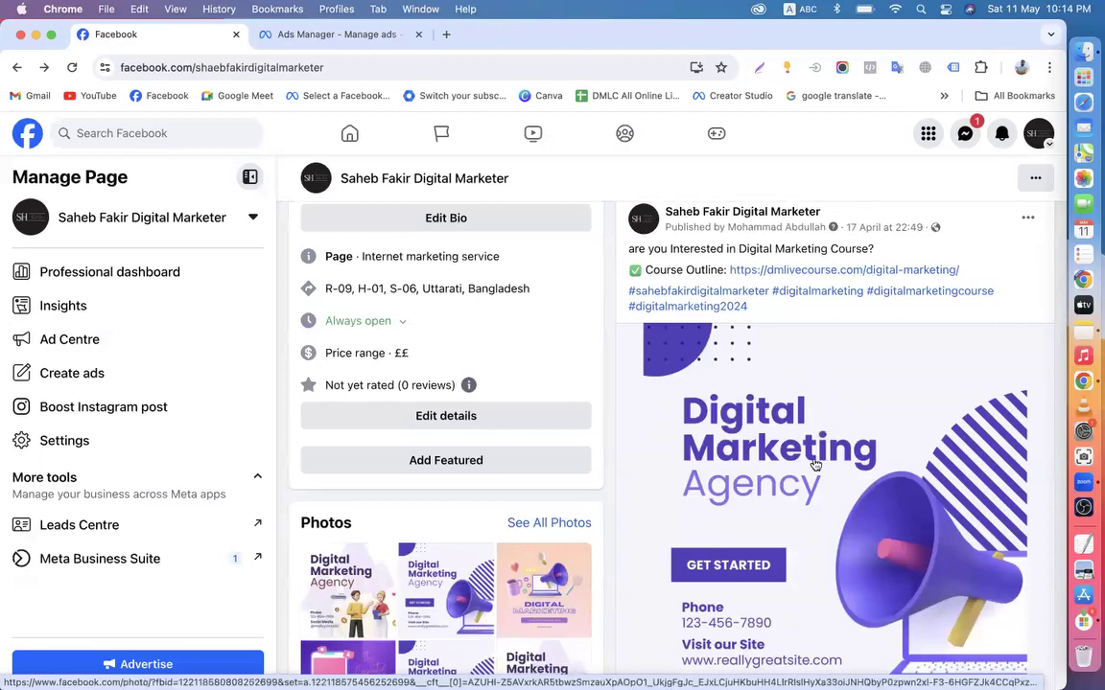
scroll(814, 464, down, 2)
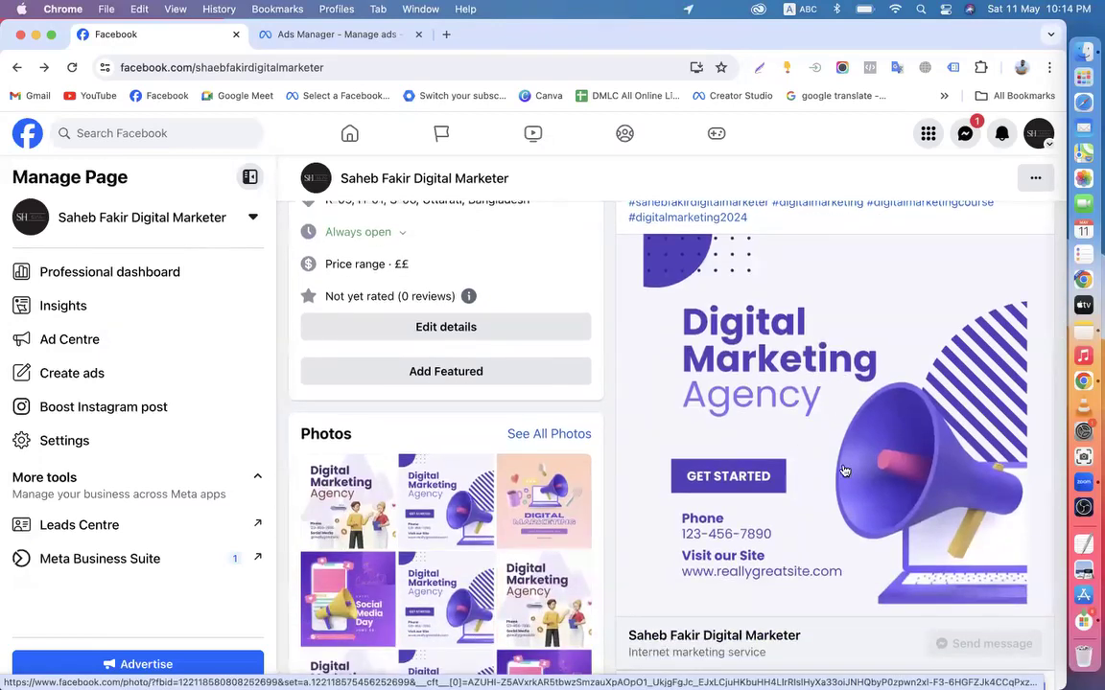
scroll(844, 470, up, 3)
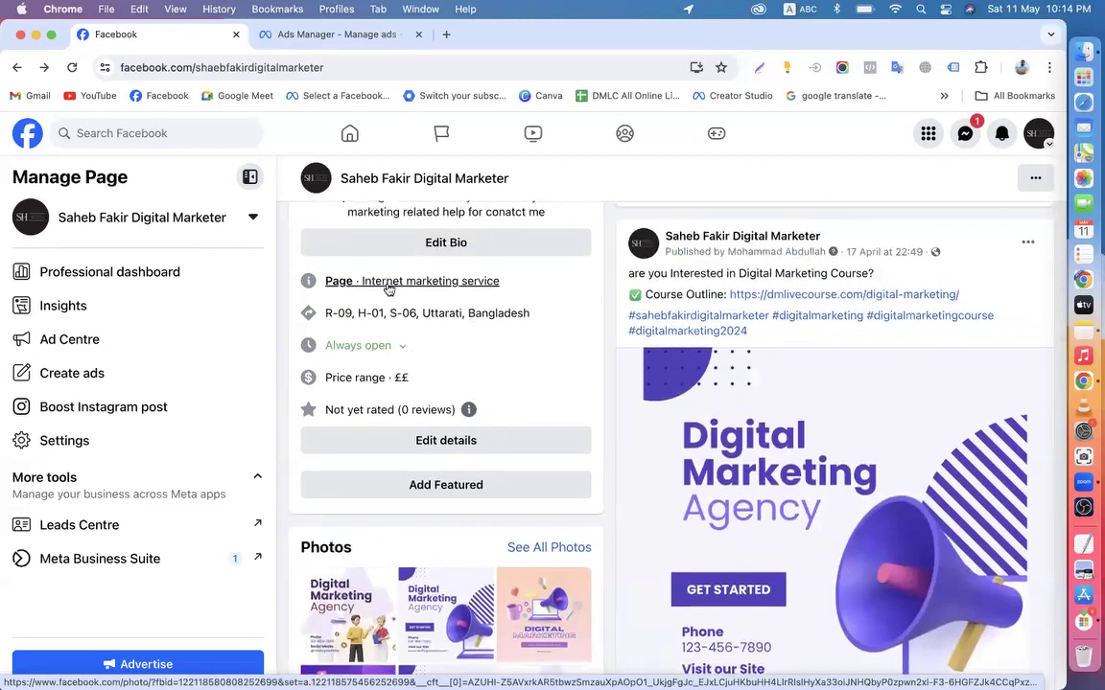
Create a new manual Engagement campaign draft and select its default name
click(322, 35)
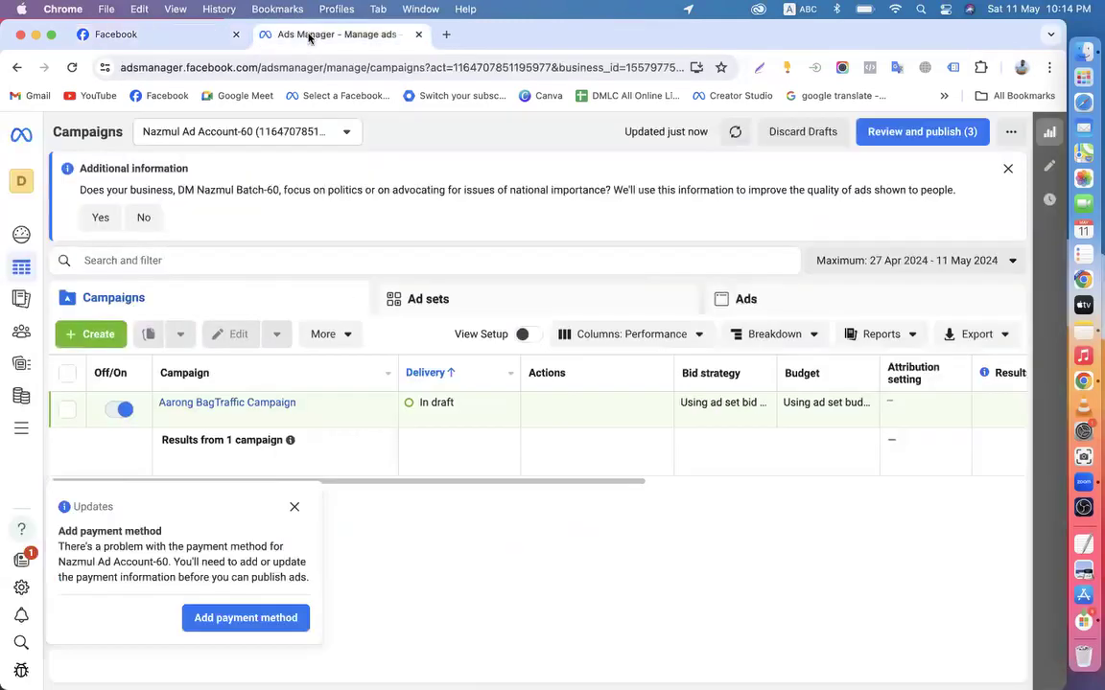
click(295, 503)
click(87, 334)
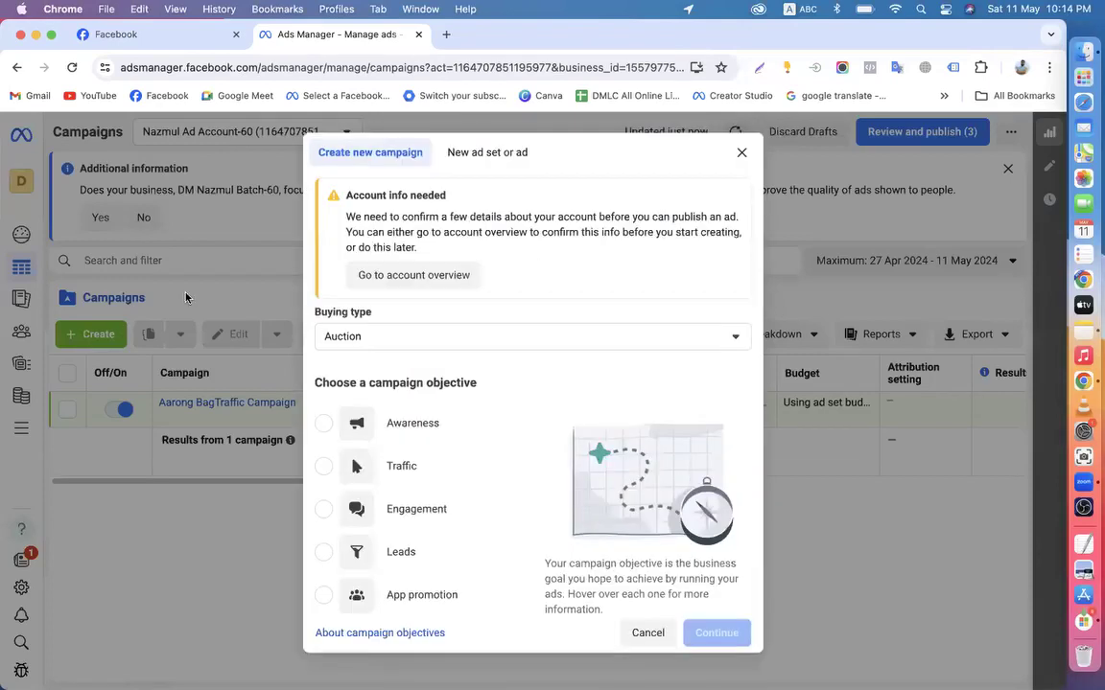
click(388, 521)
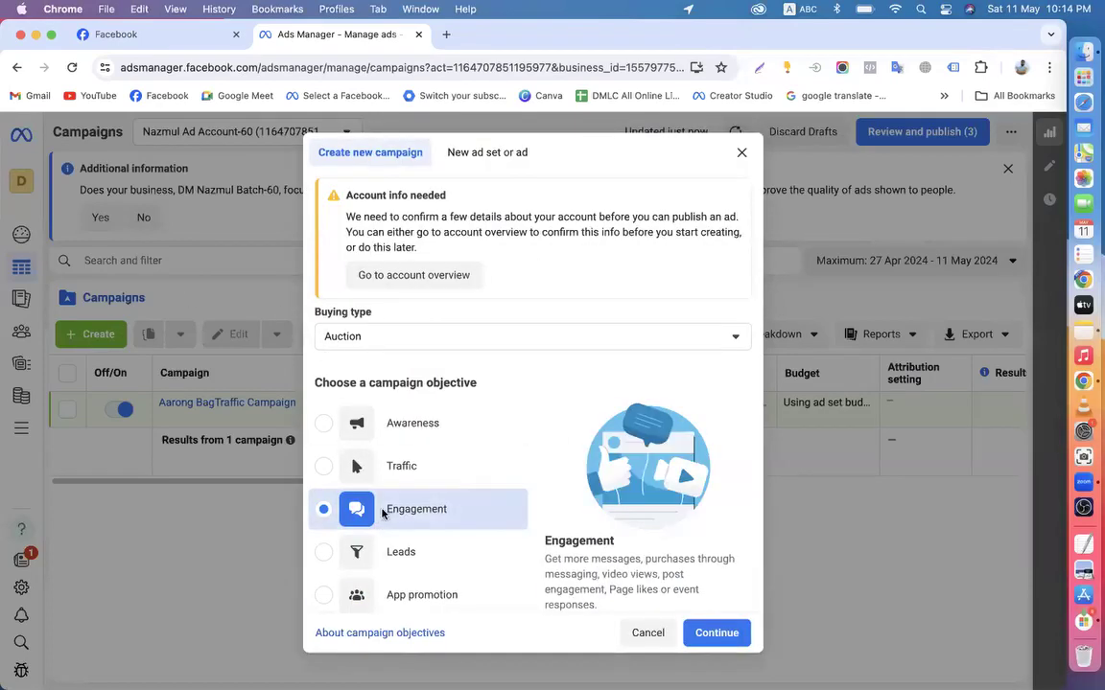
click(721, 633)
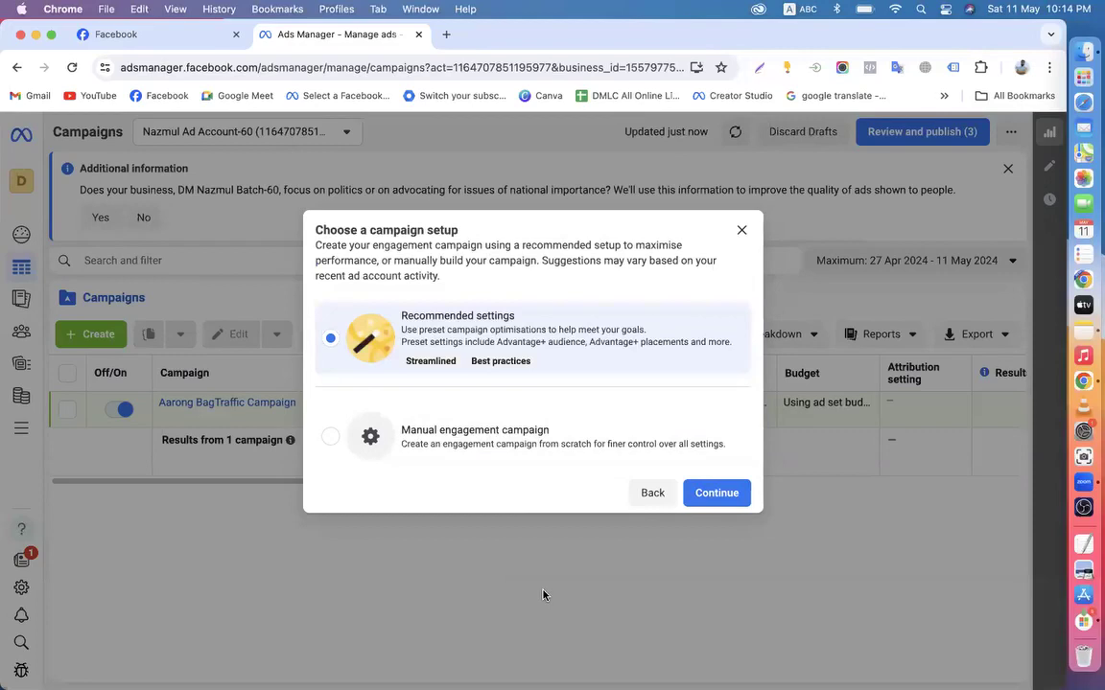
click(440, 441)
click(717, 494)
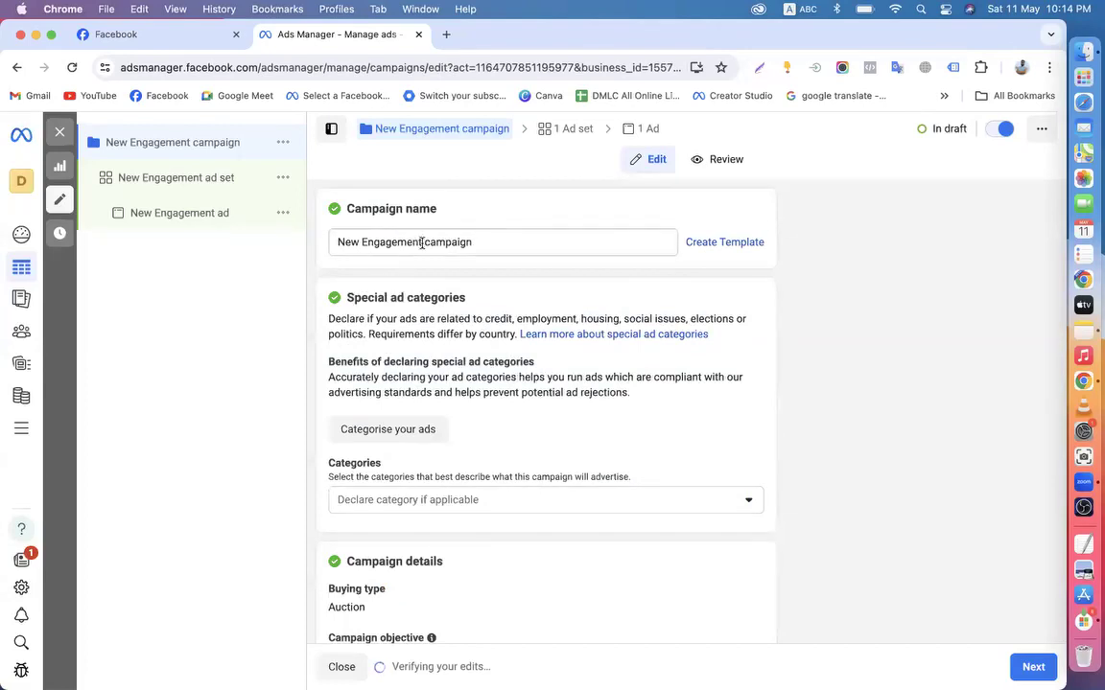
drag(422, 242, 321, 246)
Rename the campaign to 'Message Ad campaign', review its settings, and advance to the ad set
text(Message)
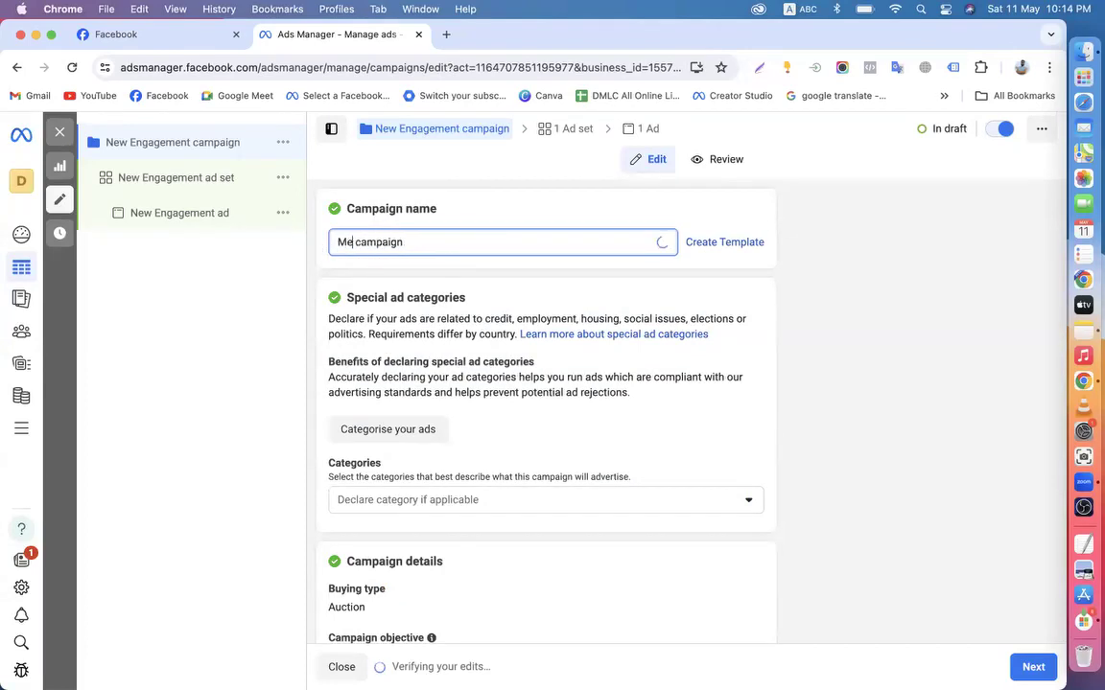
text( Ad)
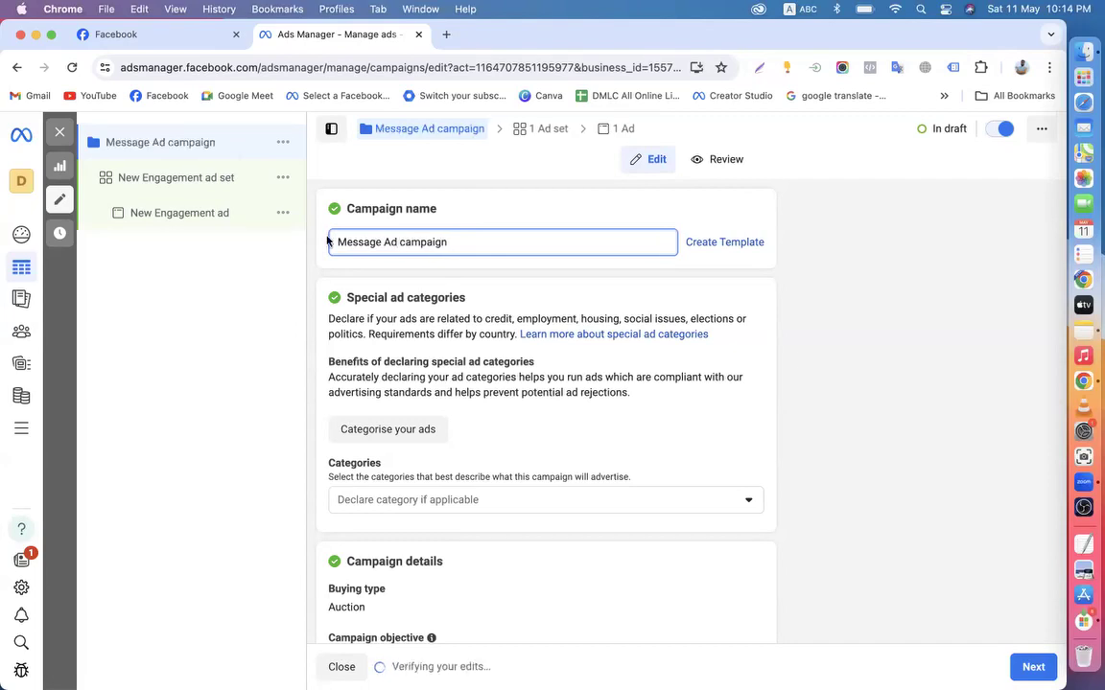
scroll(796, 402, down, 5)
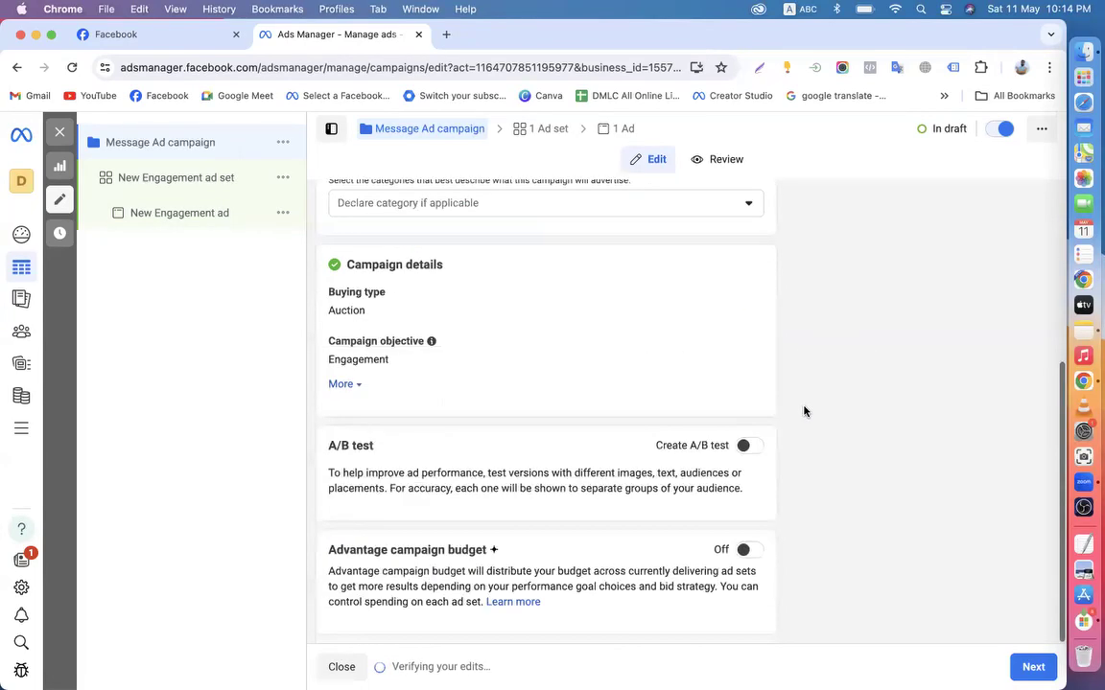
scroll(522, 477, up, 5)
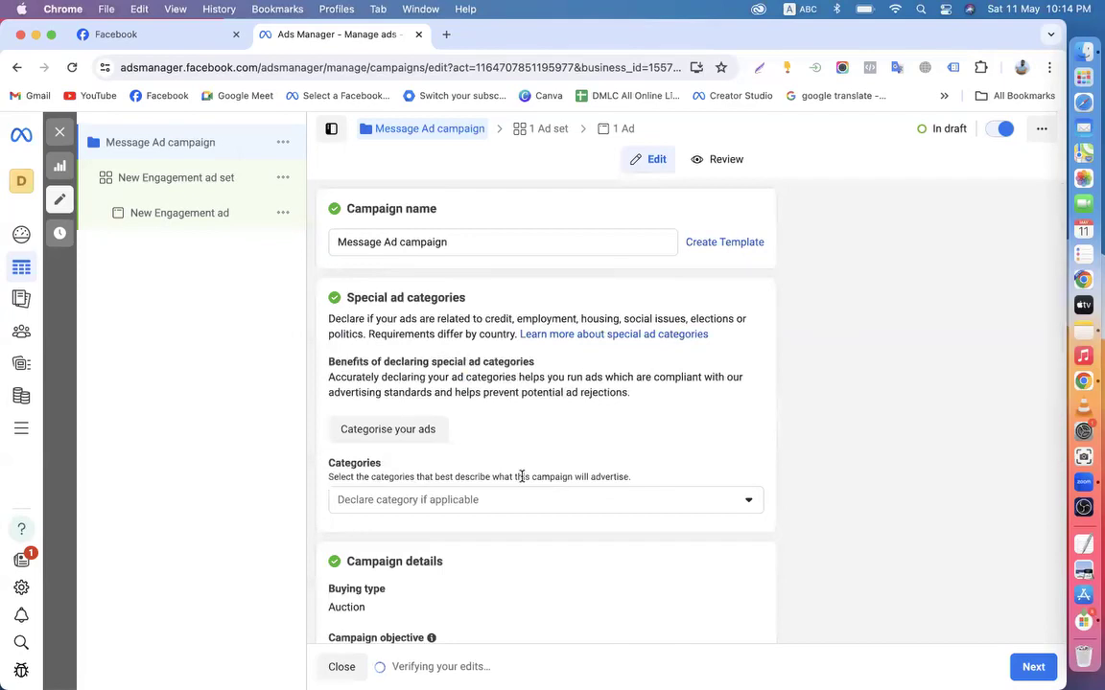
scroll(521, 477, down, 5)
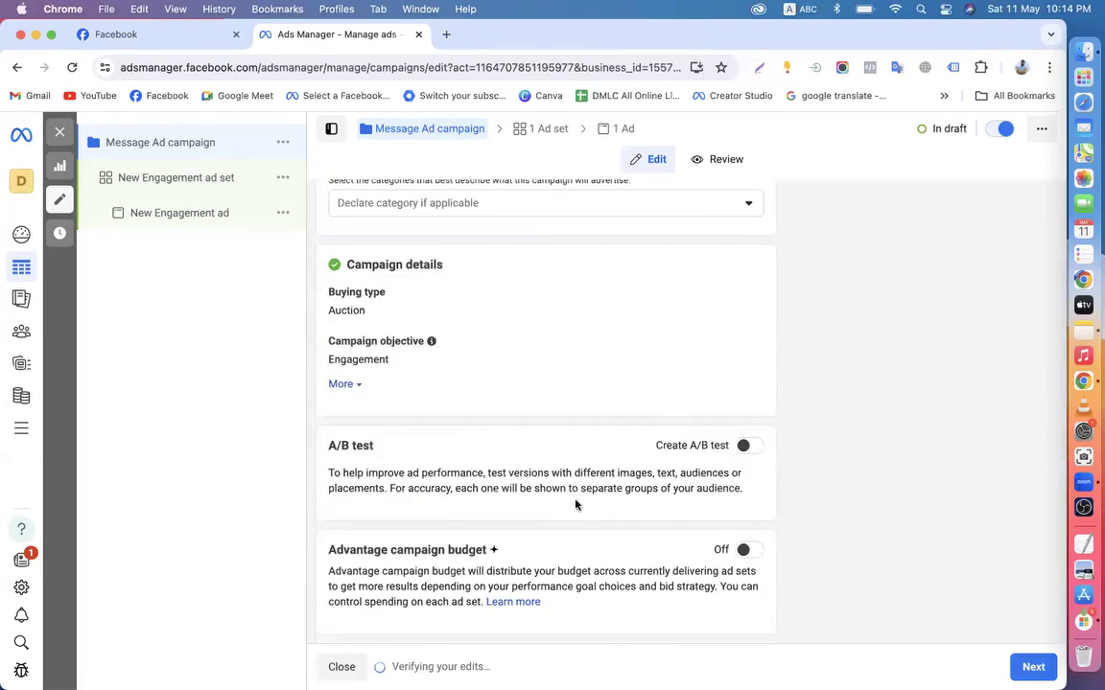
scroll(572, 503, up, 5)
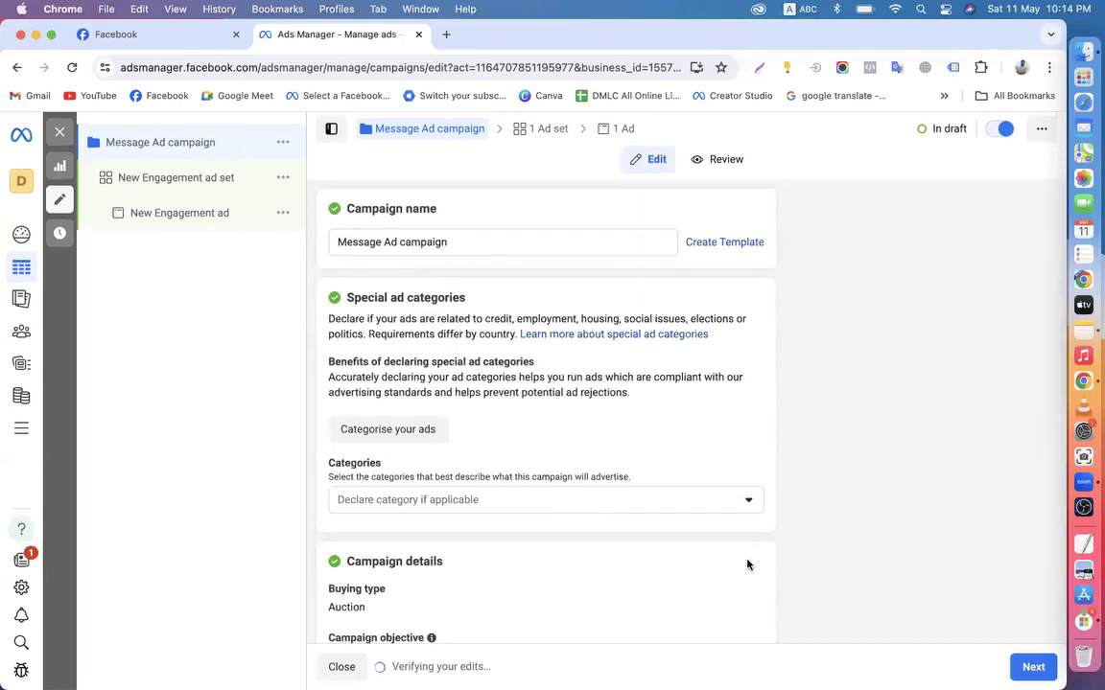
scroll(747, 565, down, 5)
click(1034, 669)
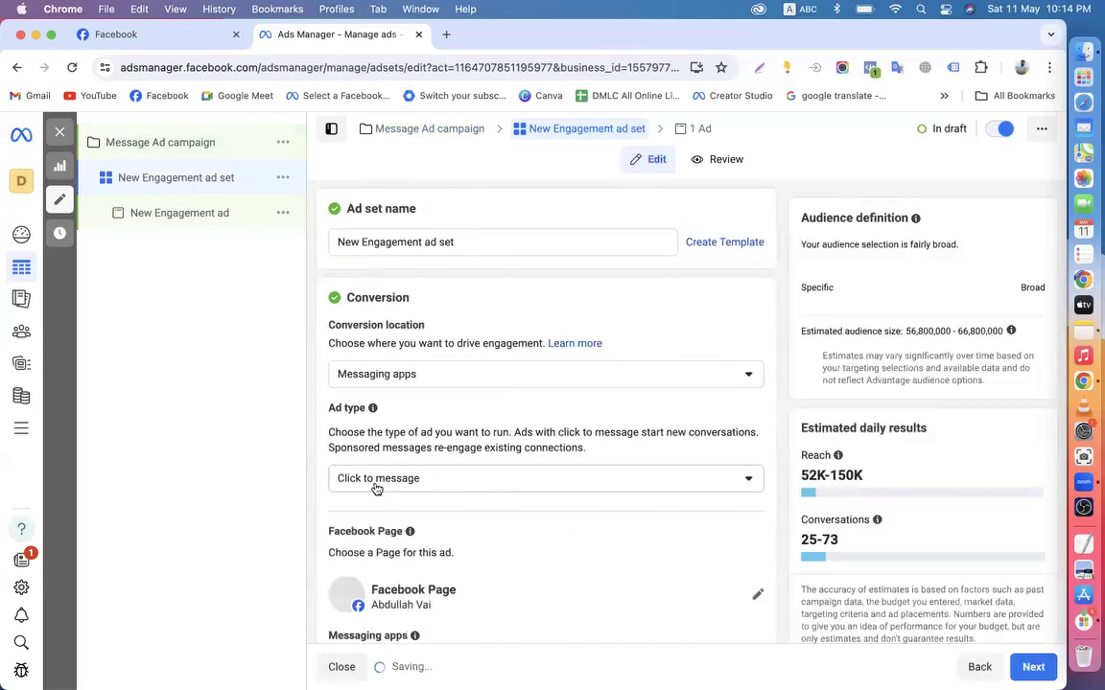
Highlight the ad set name and the Conversion heading, then switch to the Facebook Page
drag(447, 240, 321, 248)
click(312, 284)
scroll(312, 283, down, 1)
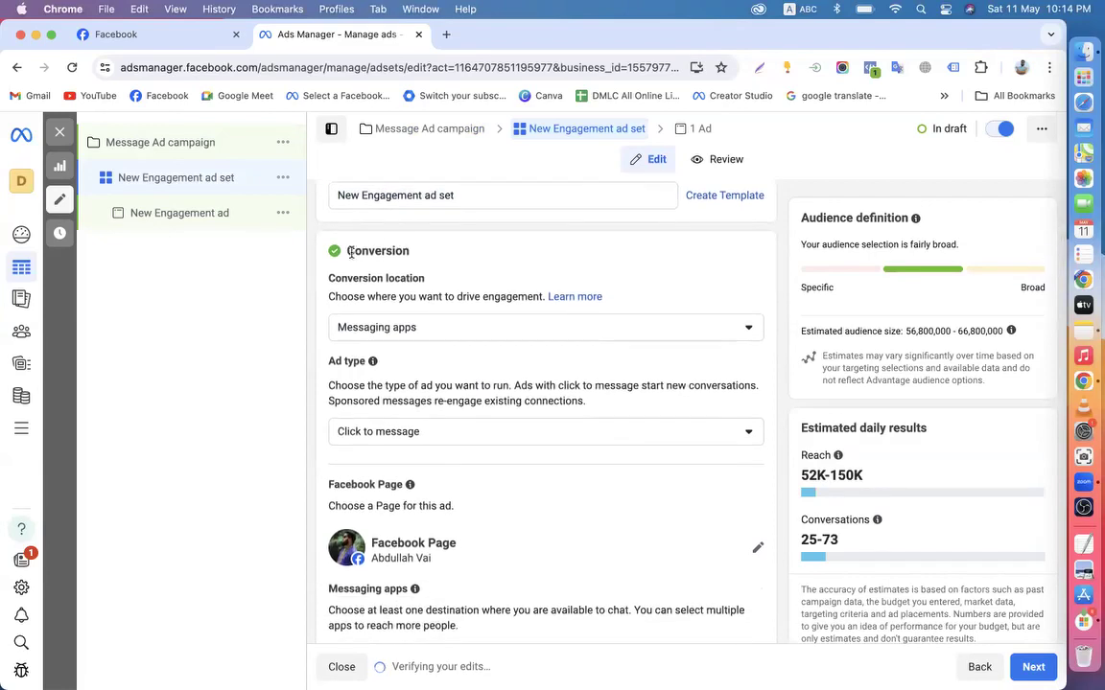
drag(347, 257, 436, 254)
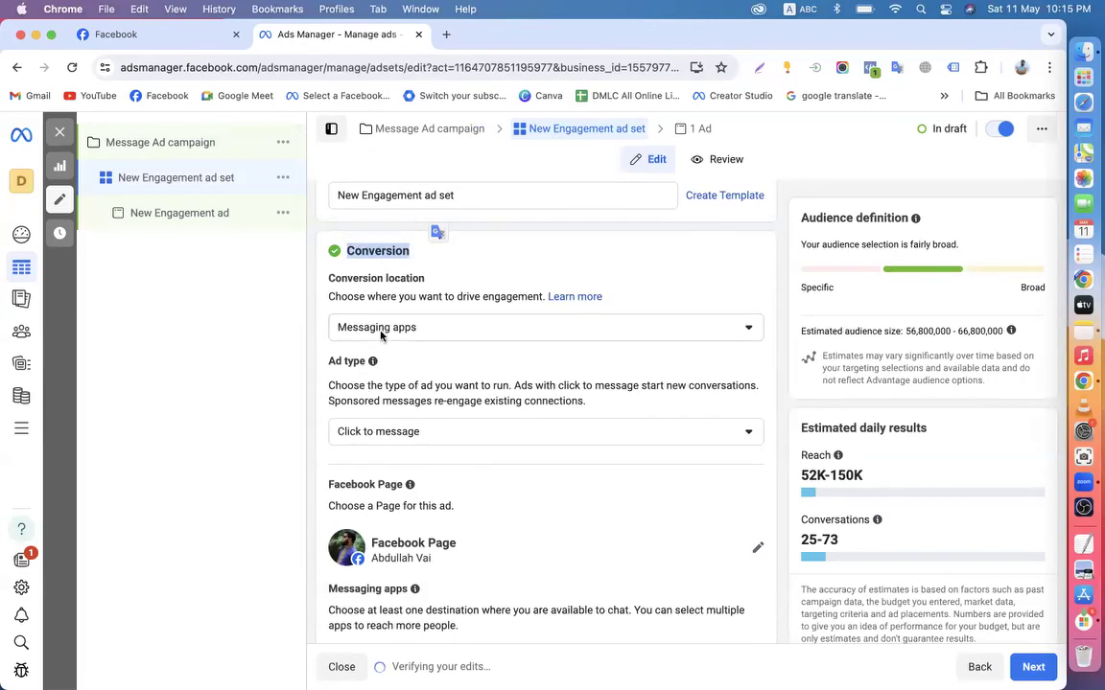
click(159, 35)
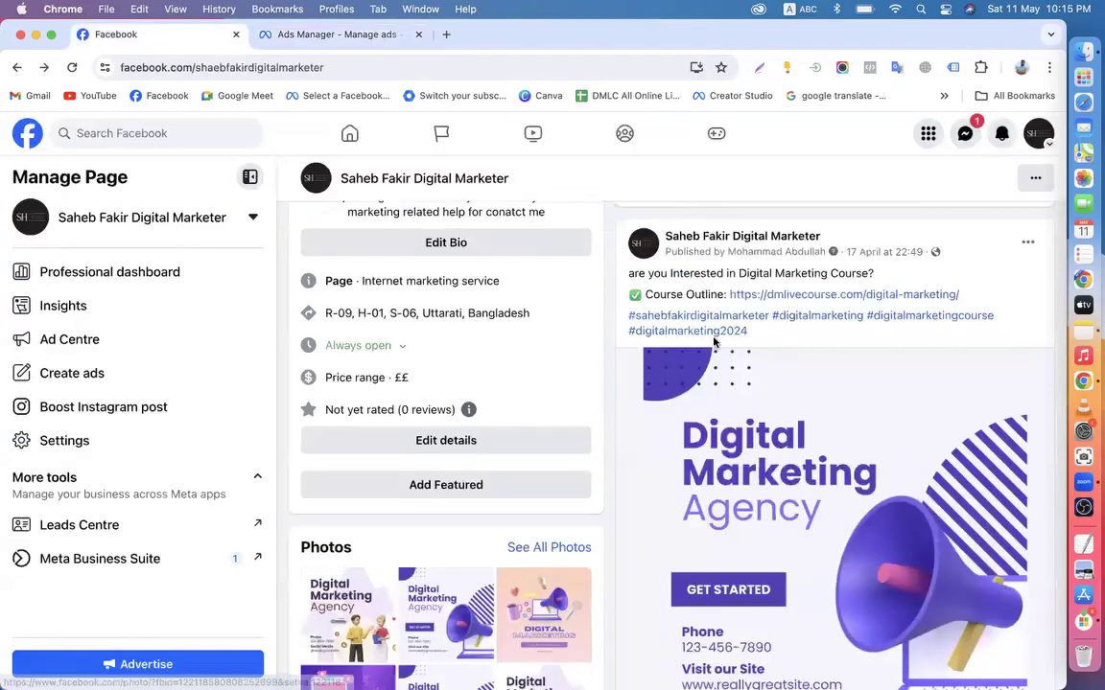
Browse the Page's post feed, then return to the ad set editor
scroll(736, 384, down, 3)
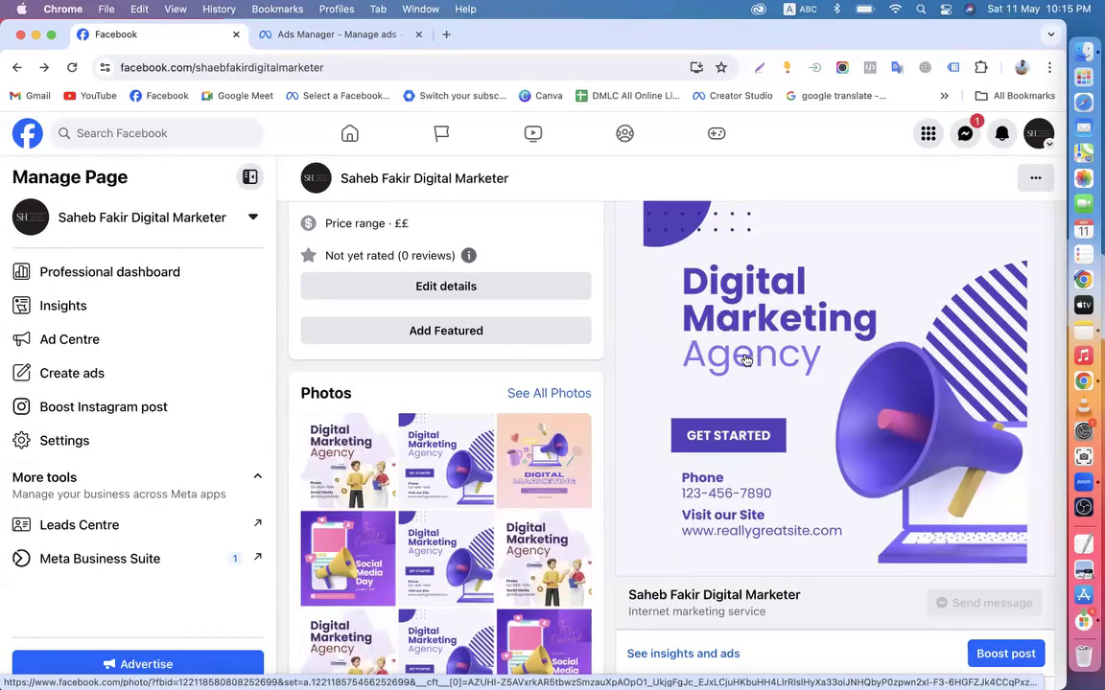
scroll(746, 359, down, 1)
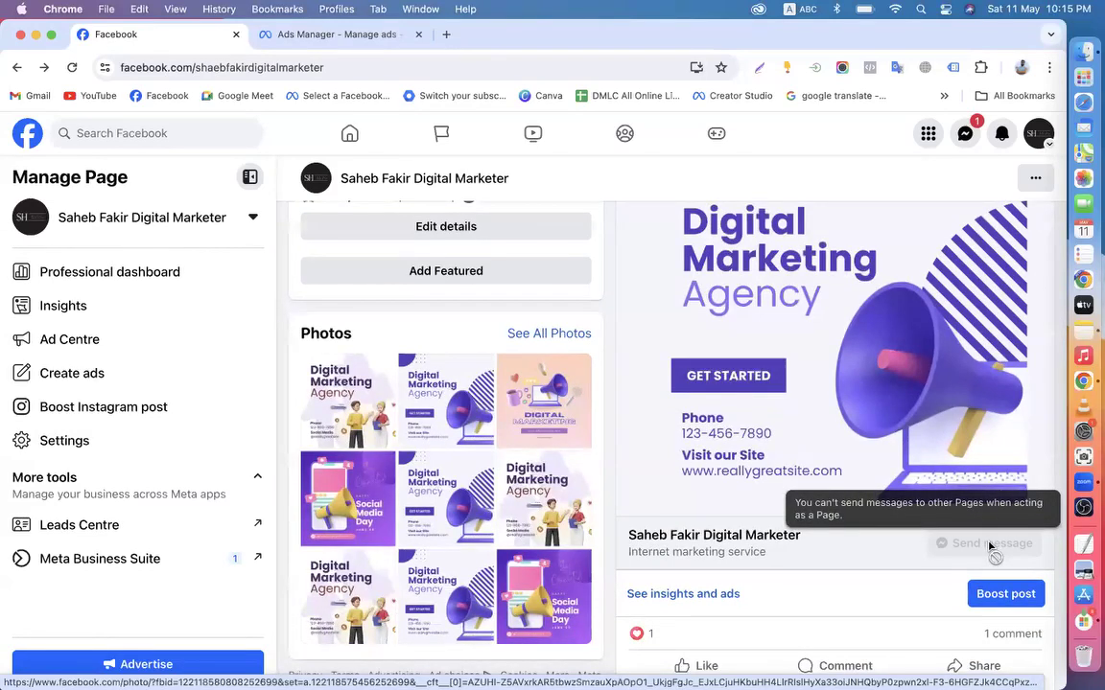
scroll(710, 450, up, 5)
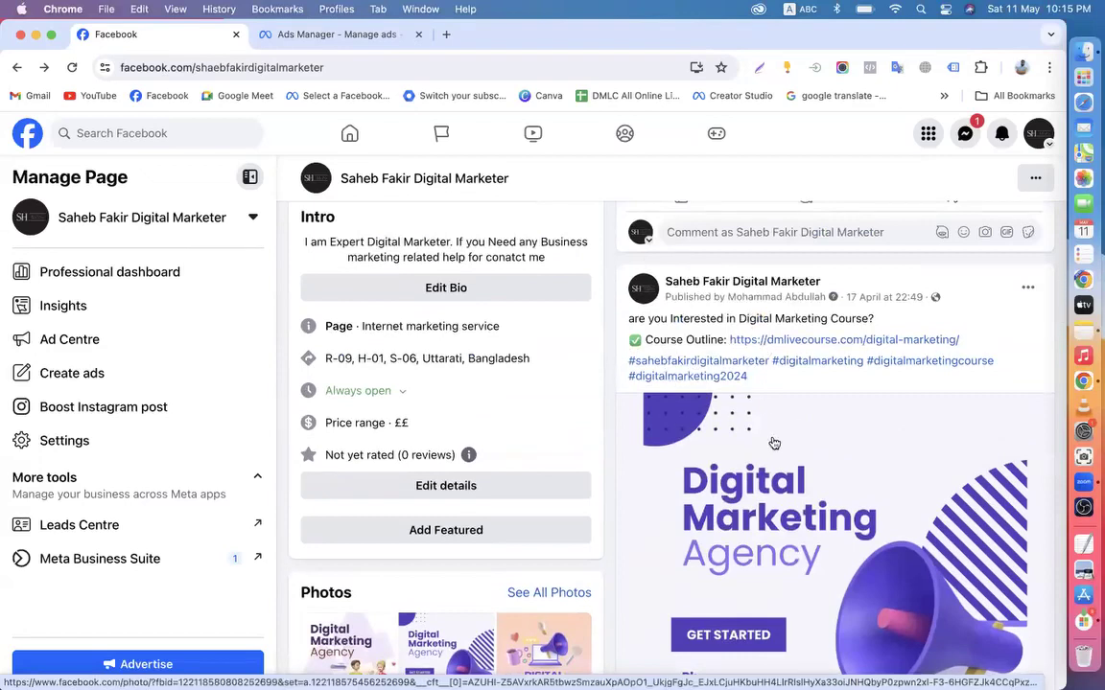
scroll(789, 482, down, 1)
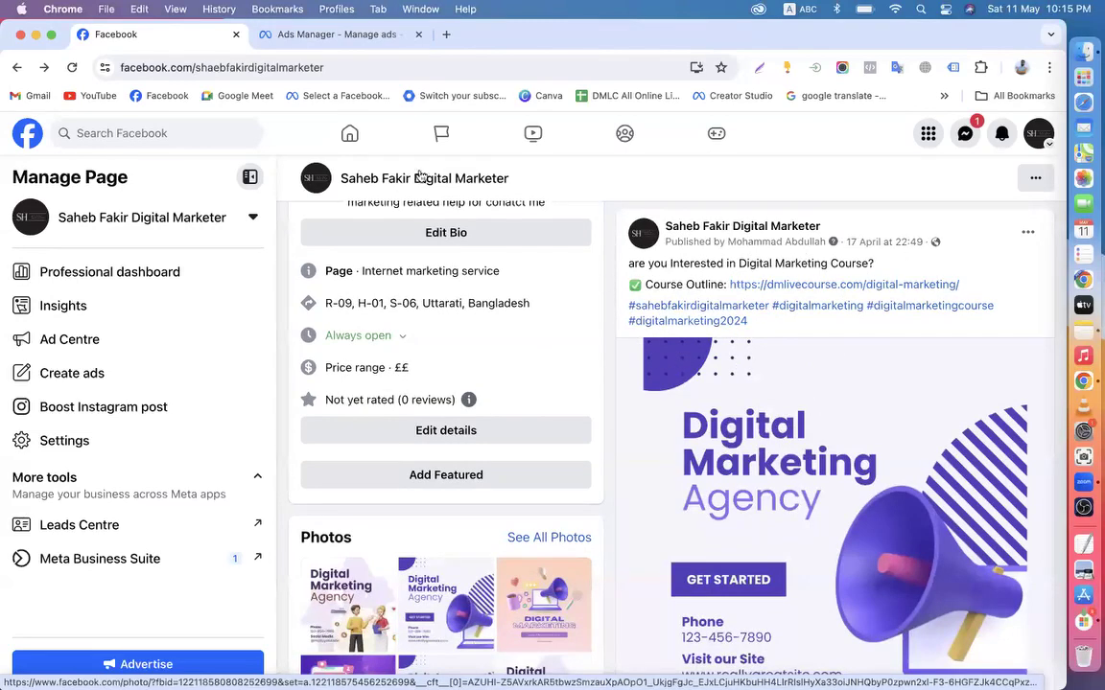
click(333, 35)
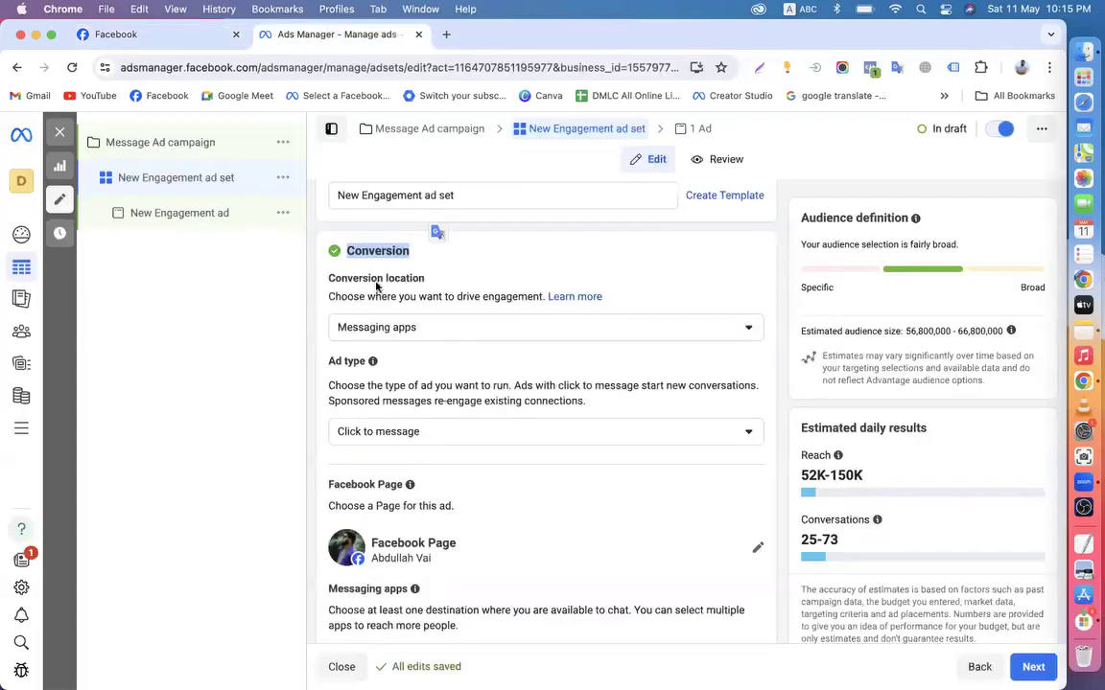
Keep Messaging apps as the conversion location and scroll down to the Facebook Page section
click(376, 330)
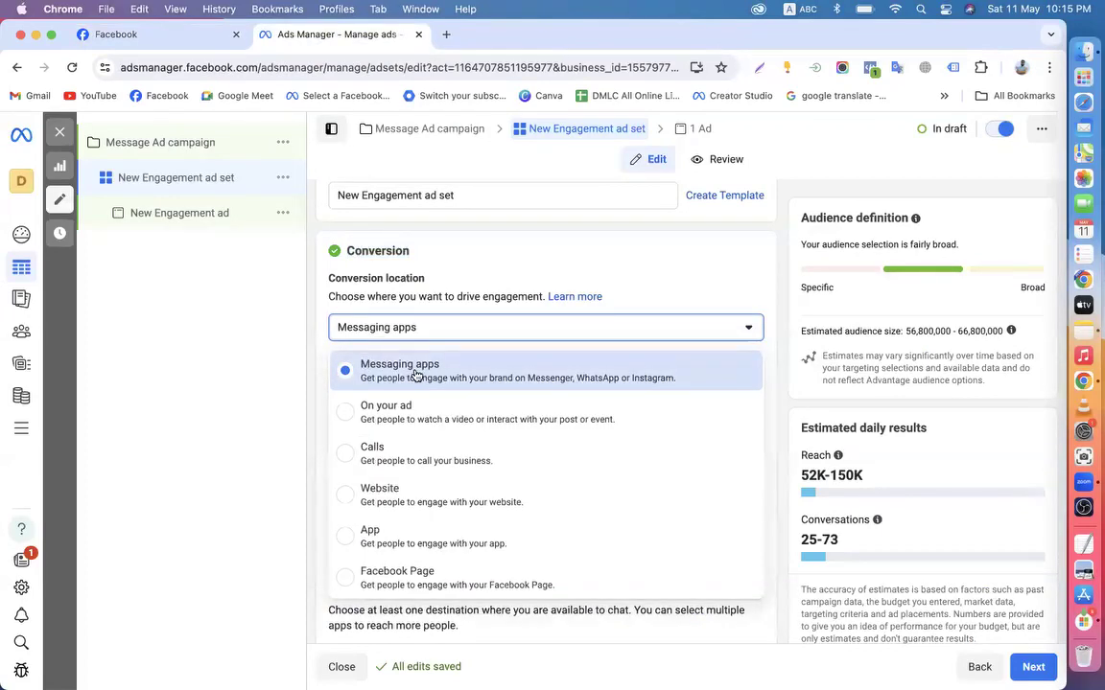
click(320, 356)
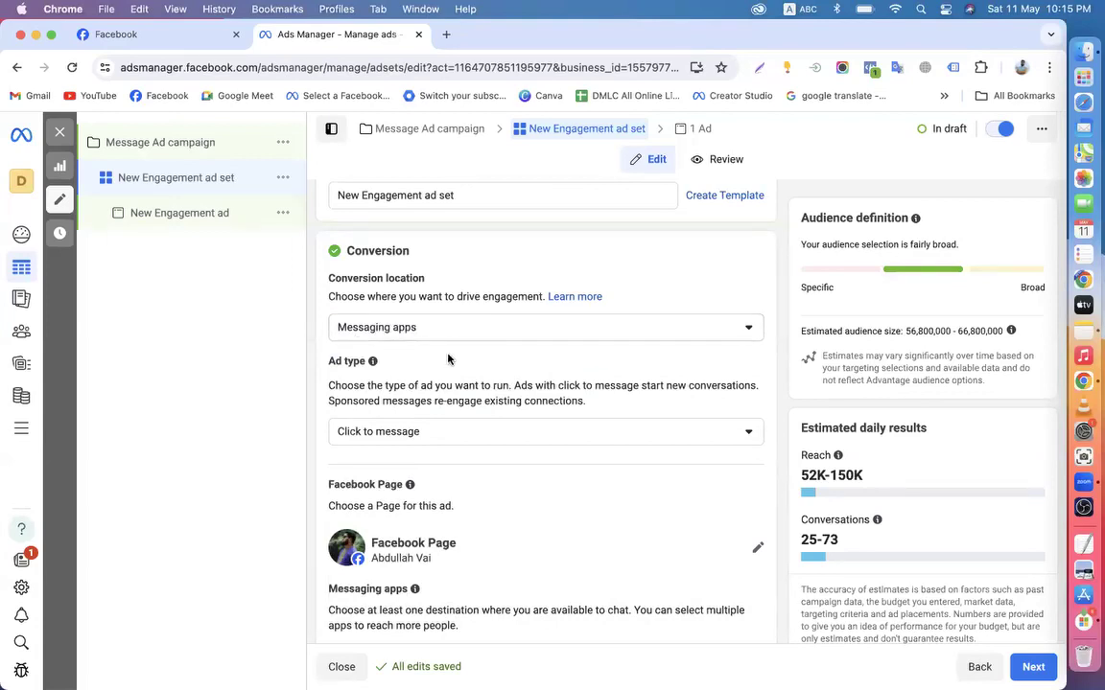
scroll(448, 360, down, 1)
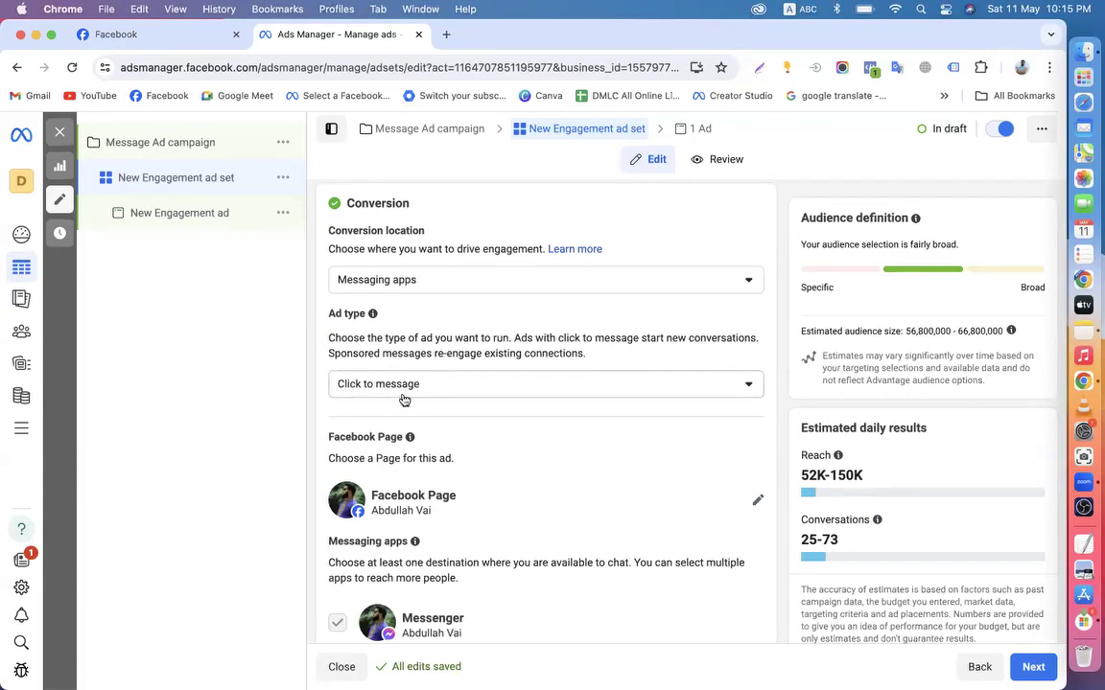
scroll(404, 400, down, 2)
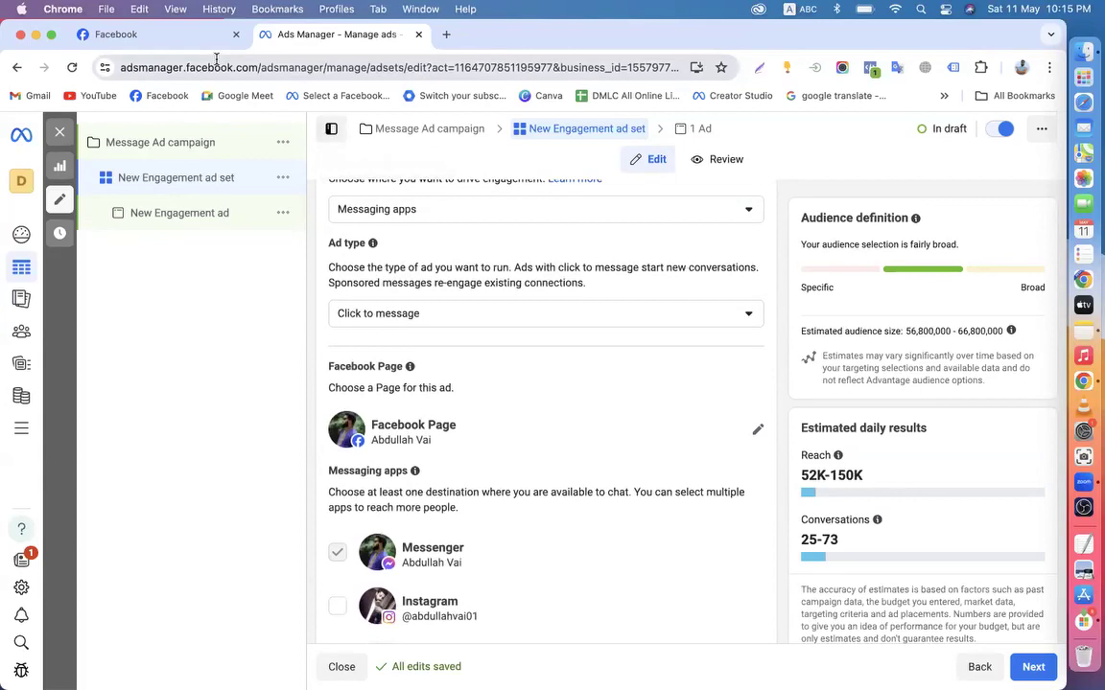
Glance over the Facebook Page, then return to the ad set editor
click(137, 36)
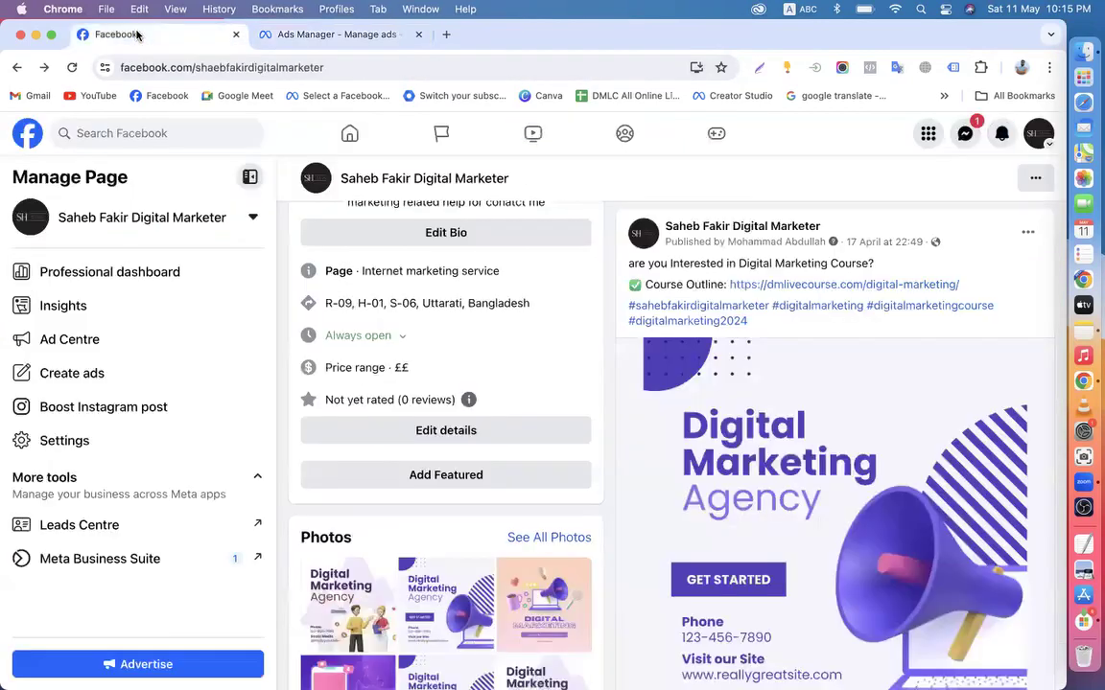
scroll(669, 331, up, 2)
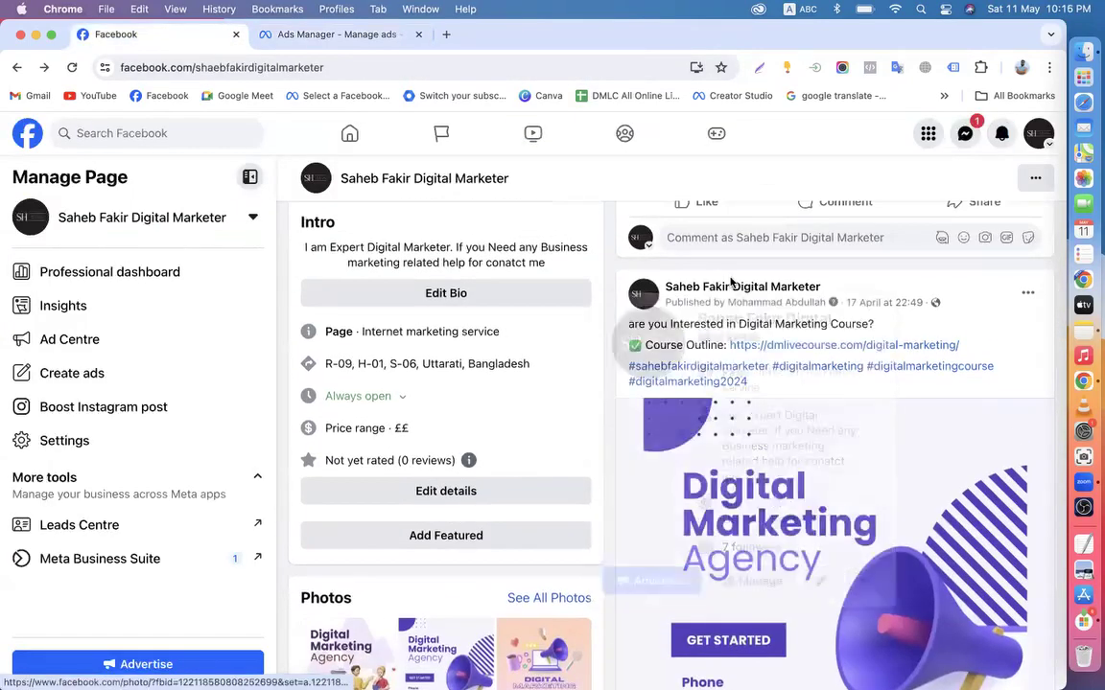
scroll(861, 502, down, 2)
scroll(844, 383, up, 3)
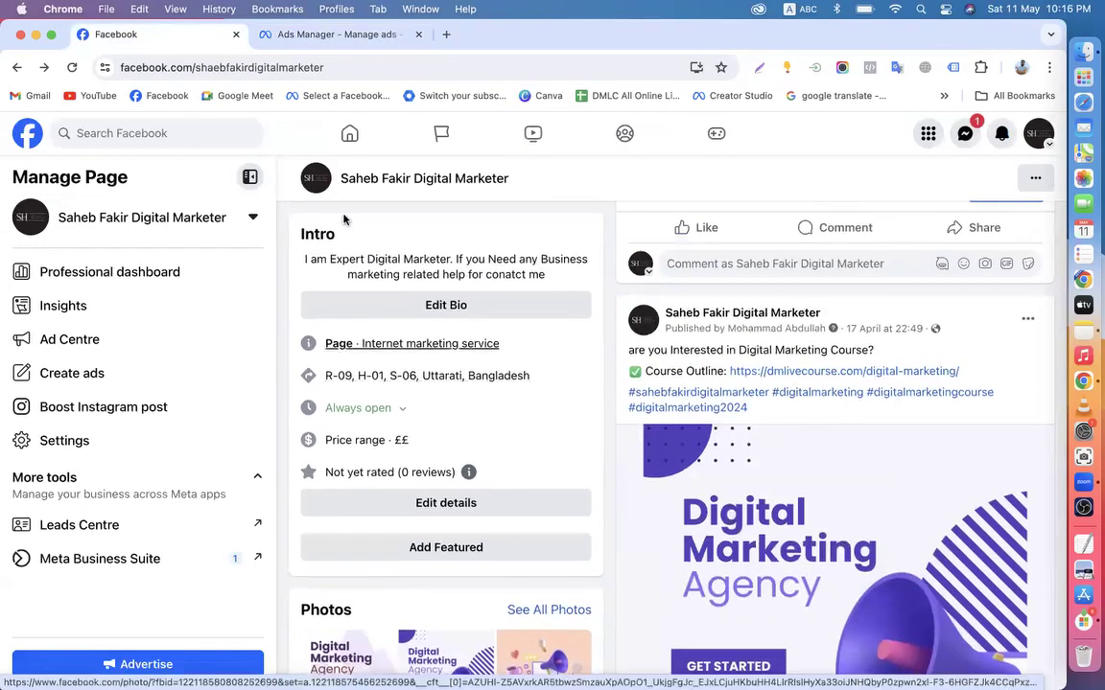
click(301, 33)
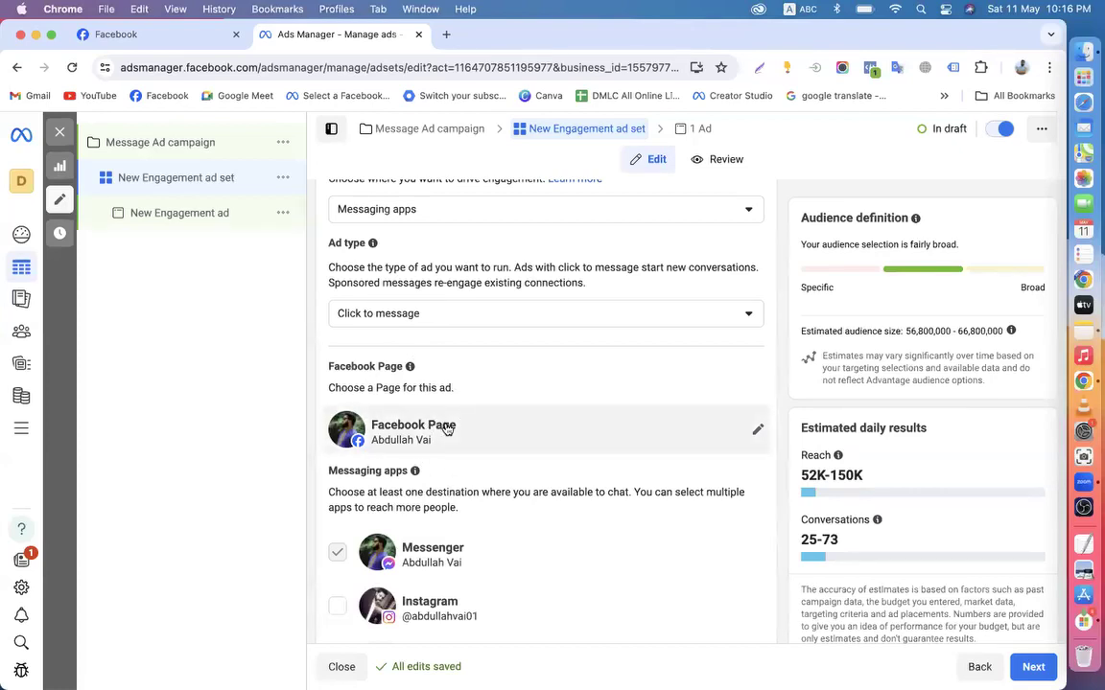
Search 'sah' and set the ad set's Facebook Page to the digital-marketing business Page
click(757, 433)
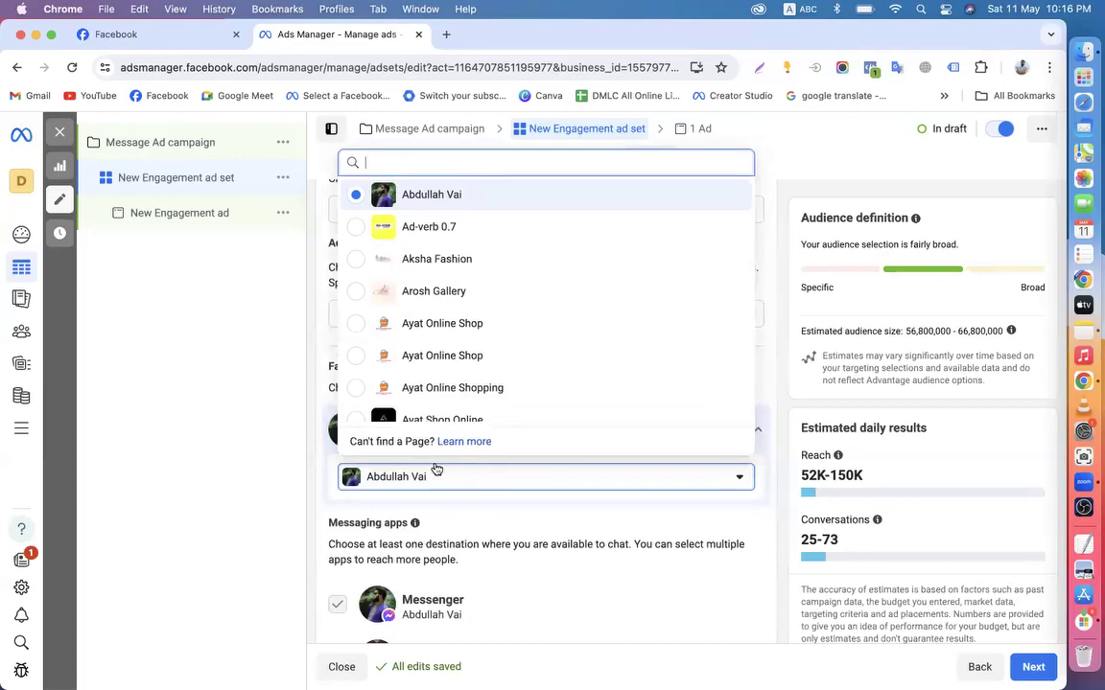
text(sh)
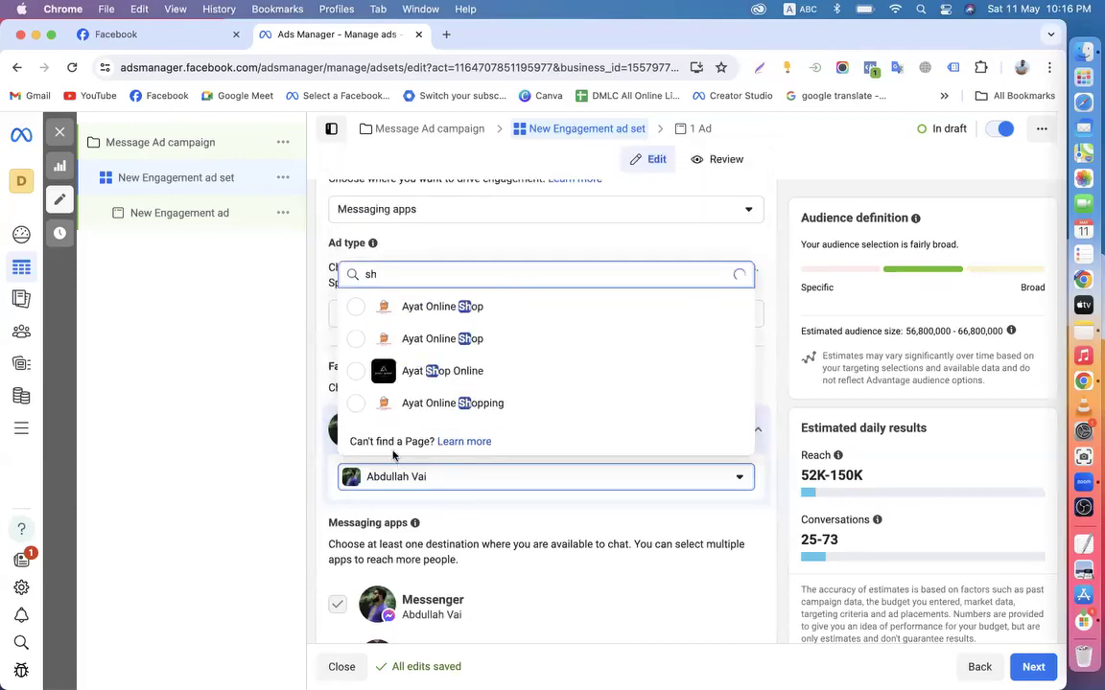
key(BackSpace)
text(ah)
click(416, 403)
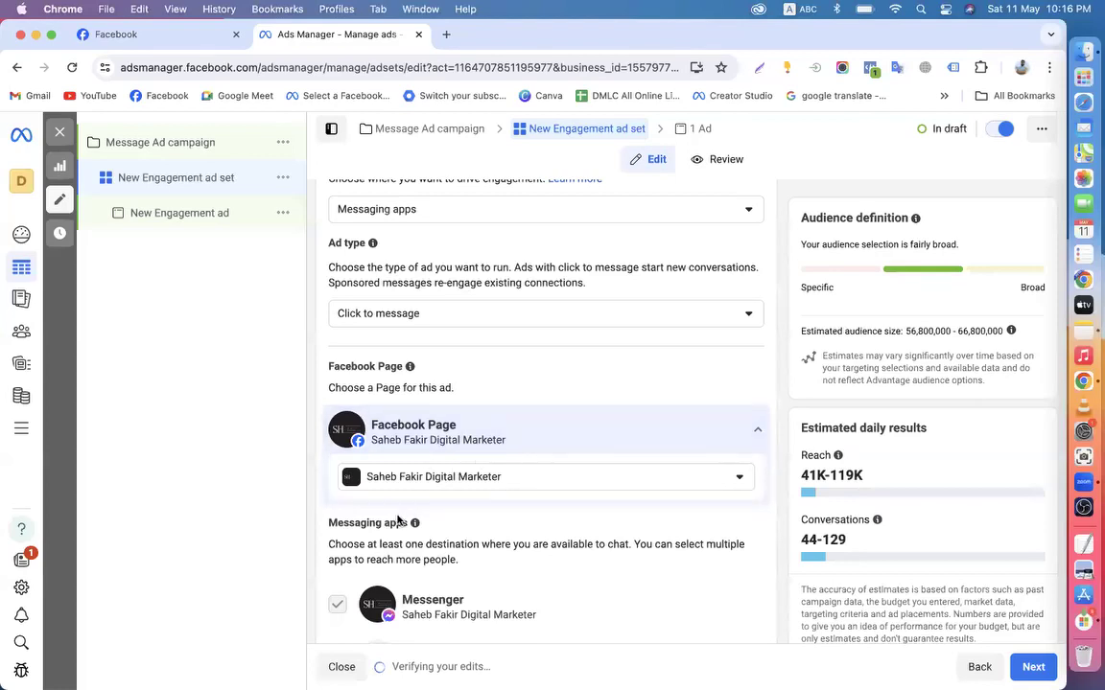
click(129, 36)
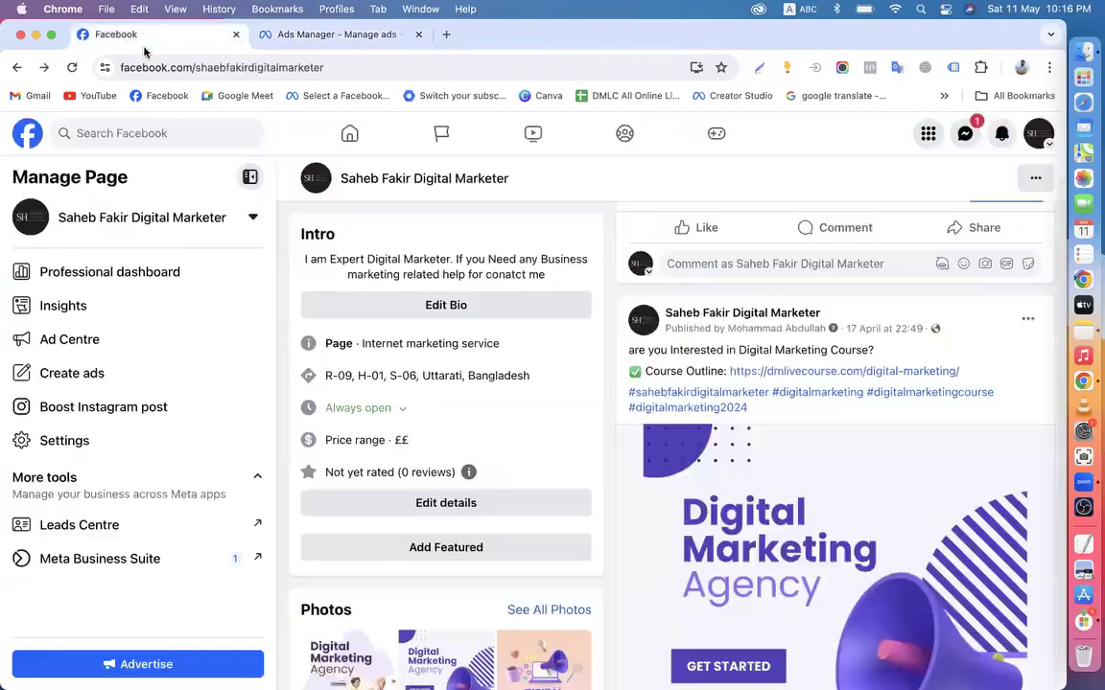
scroll(514, 428, down, 1)
scroll(614, 429, down, 3)
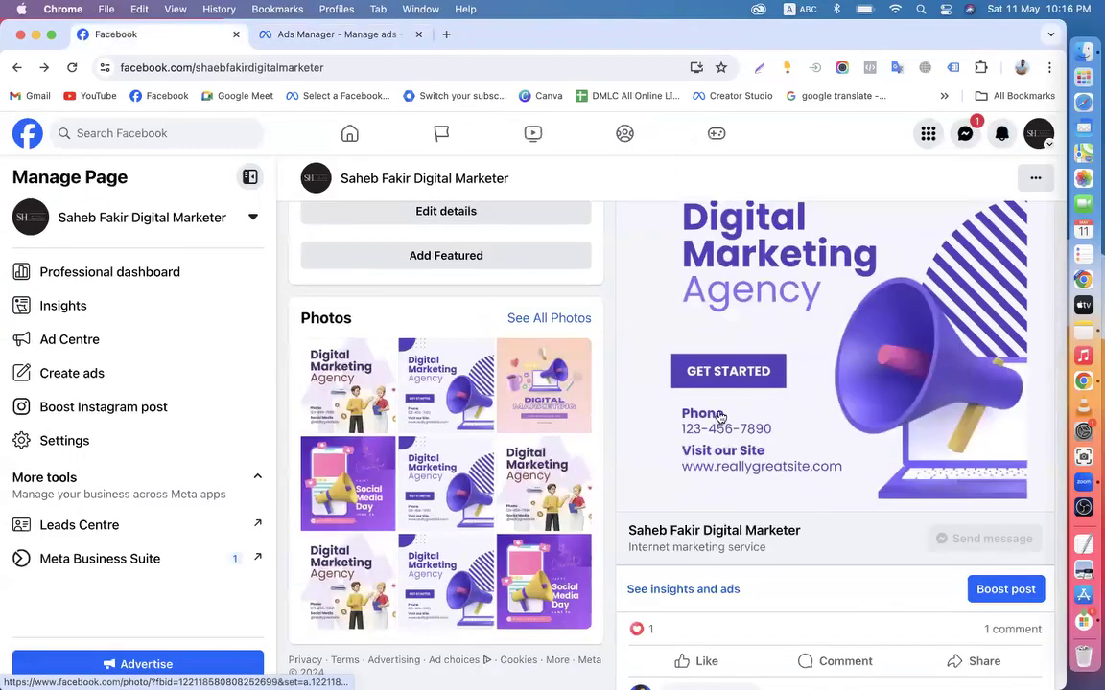
scroll(824, 437, down, 2)
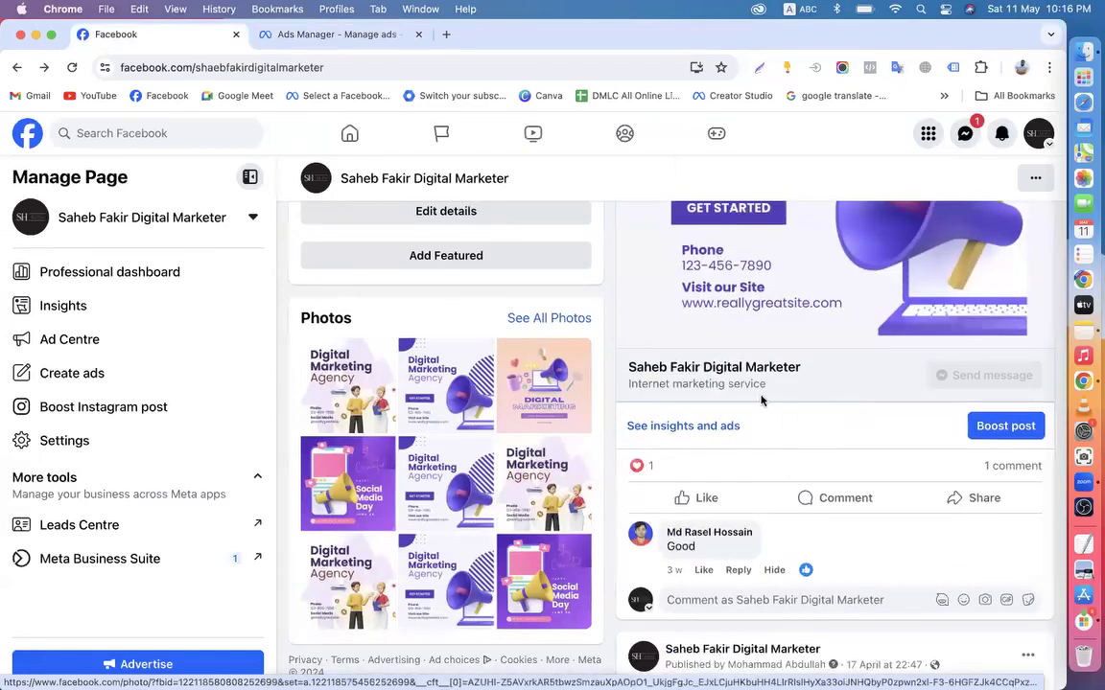
click(298, 37)
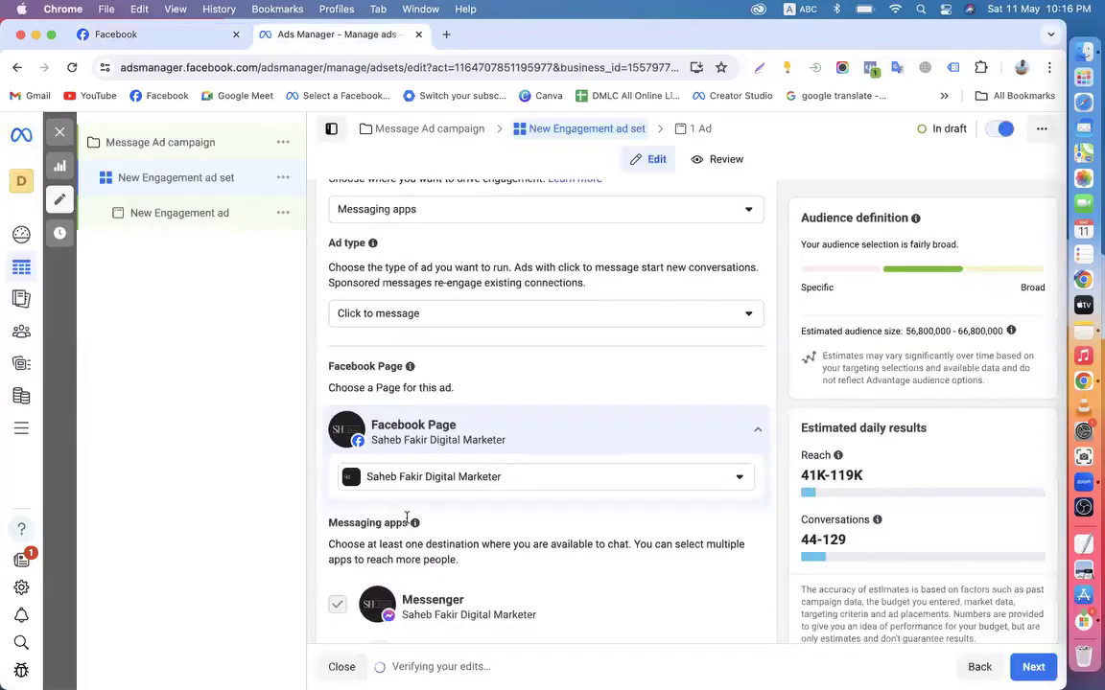
scroll(333, 397, down, 4)
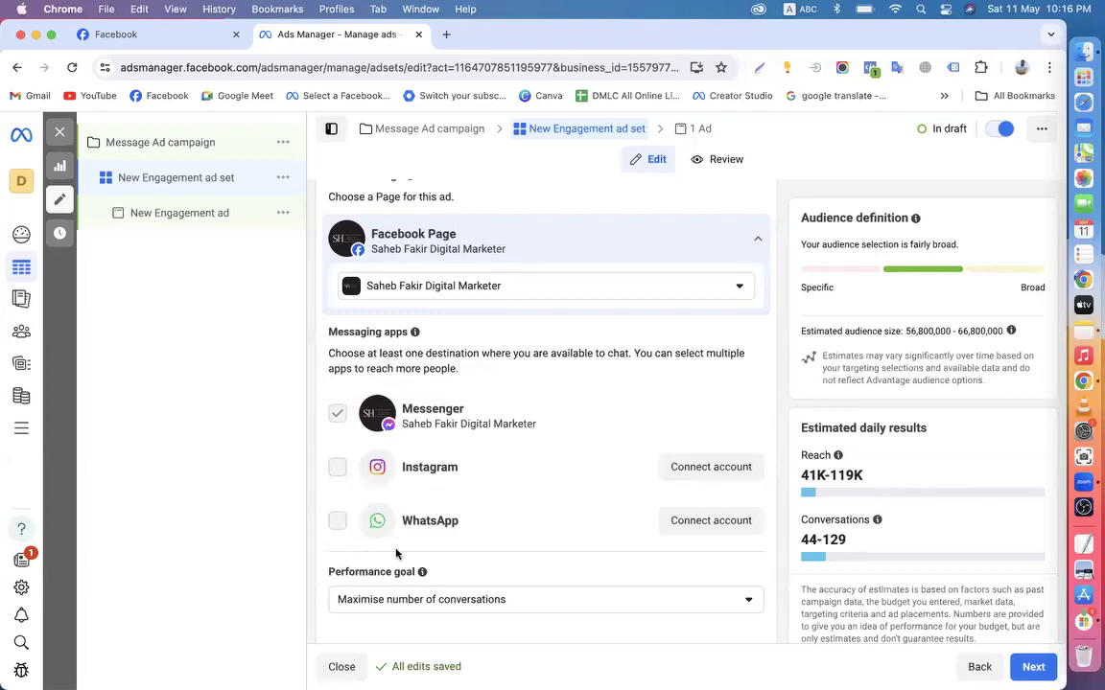
click(163, 36)
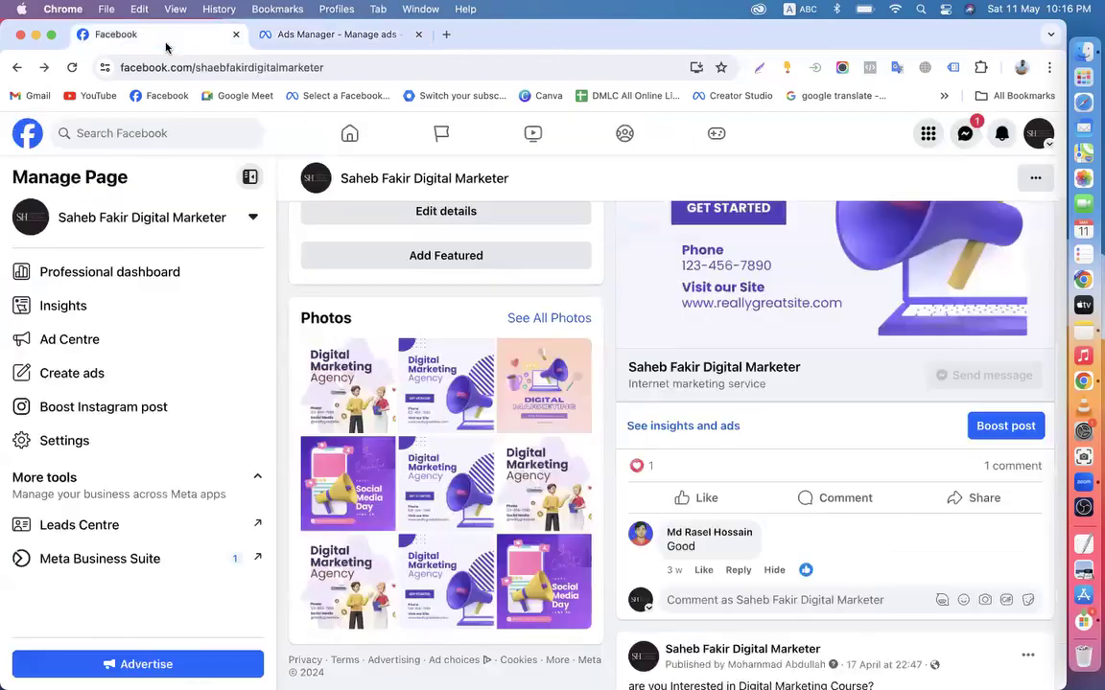
scroll(796, 402, up, 3)
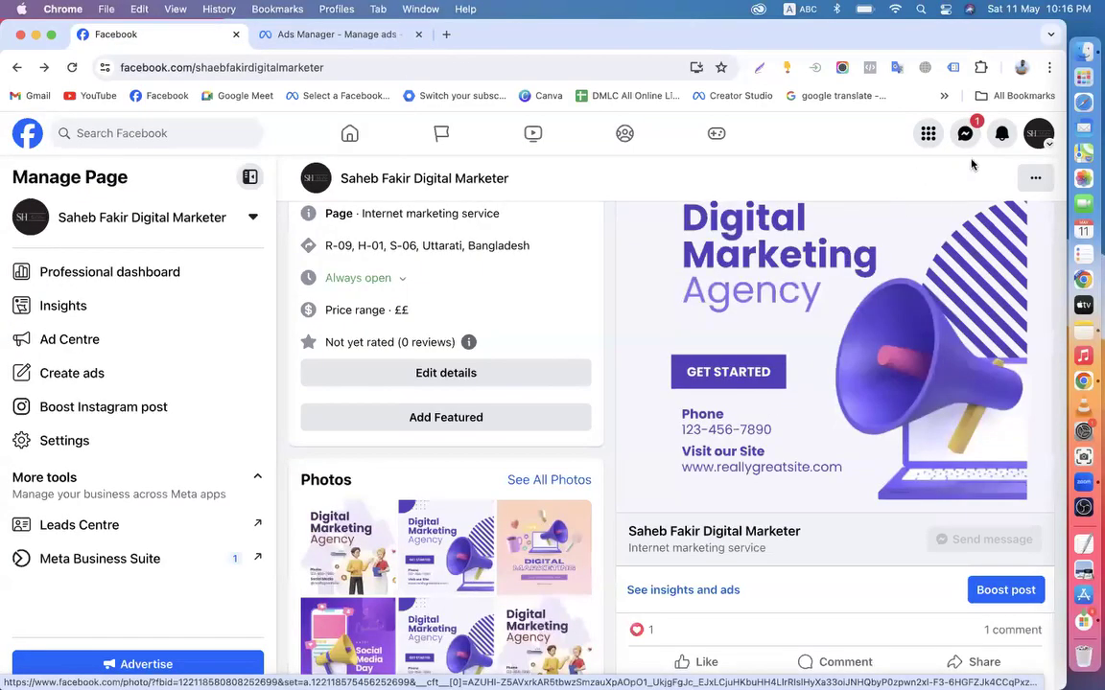
Return to the ad set editor and scroll to Conversion, showing Messaging apps and Click to message
click(326, 35)
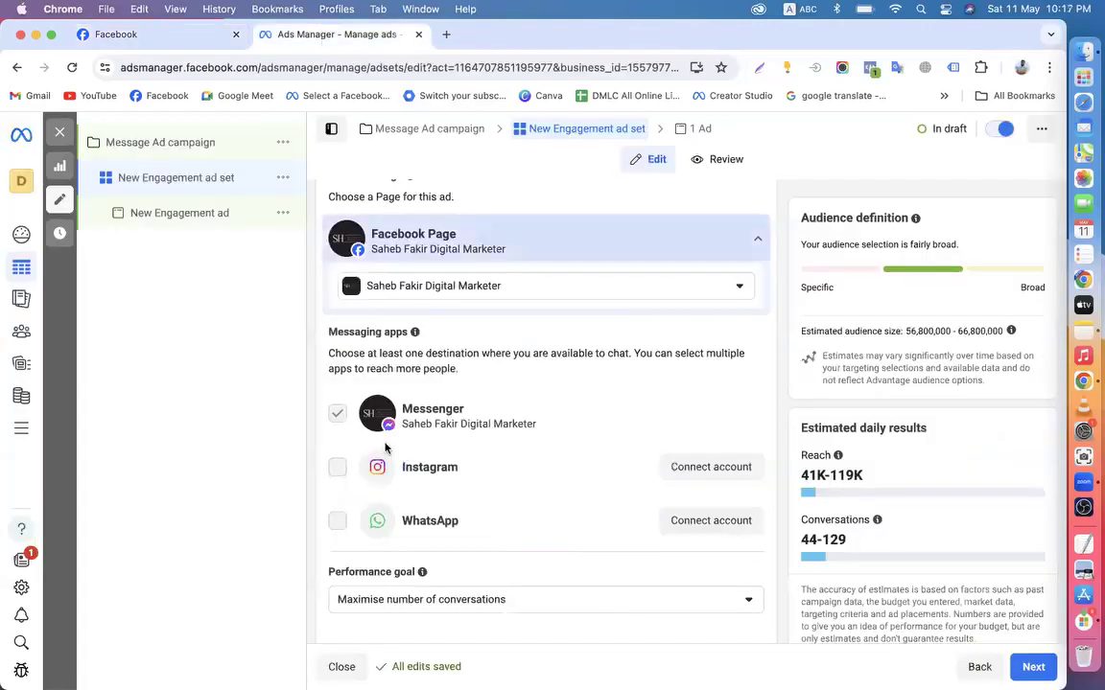
scroll(419, 417, down, 2)
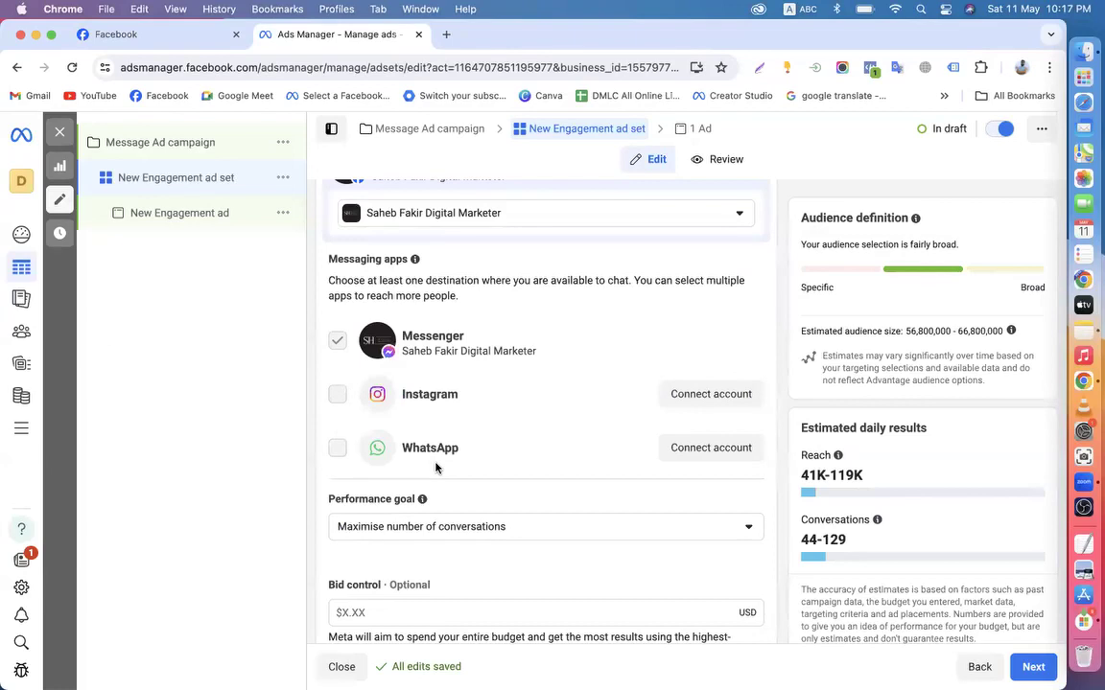
scroll(436, 467, down, 3)
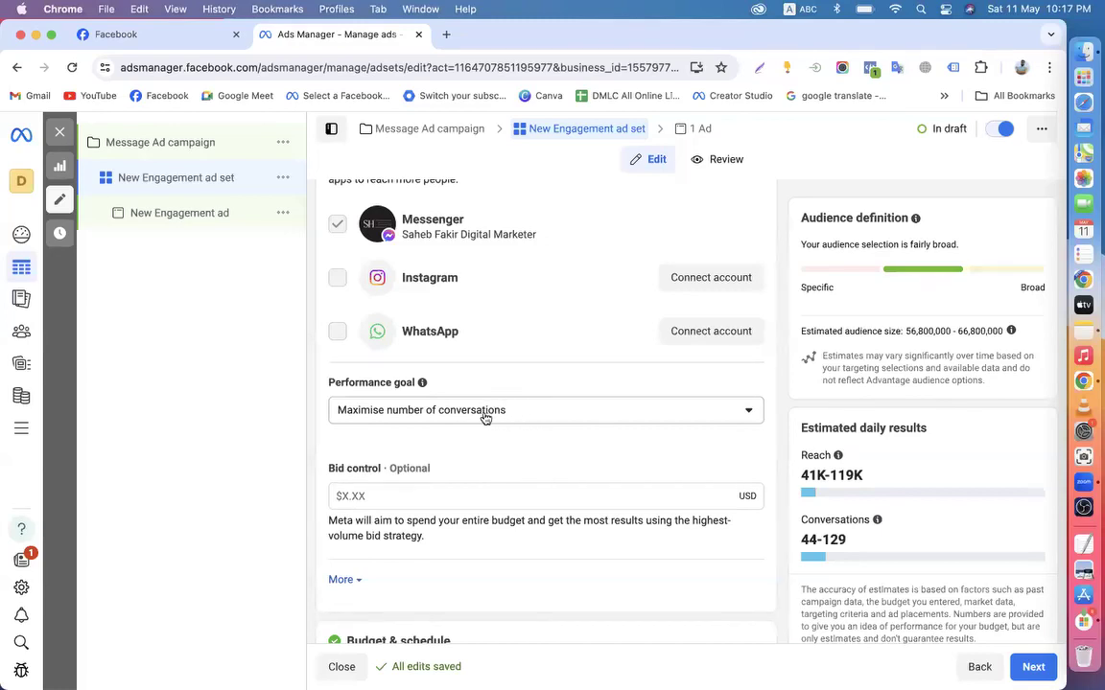
scroll(473, 414, up, 2)
scroll(473, 414, up, 8)
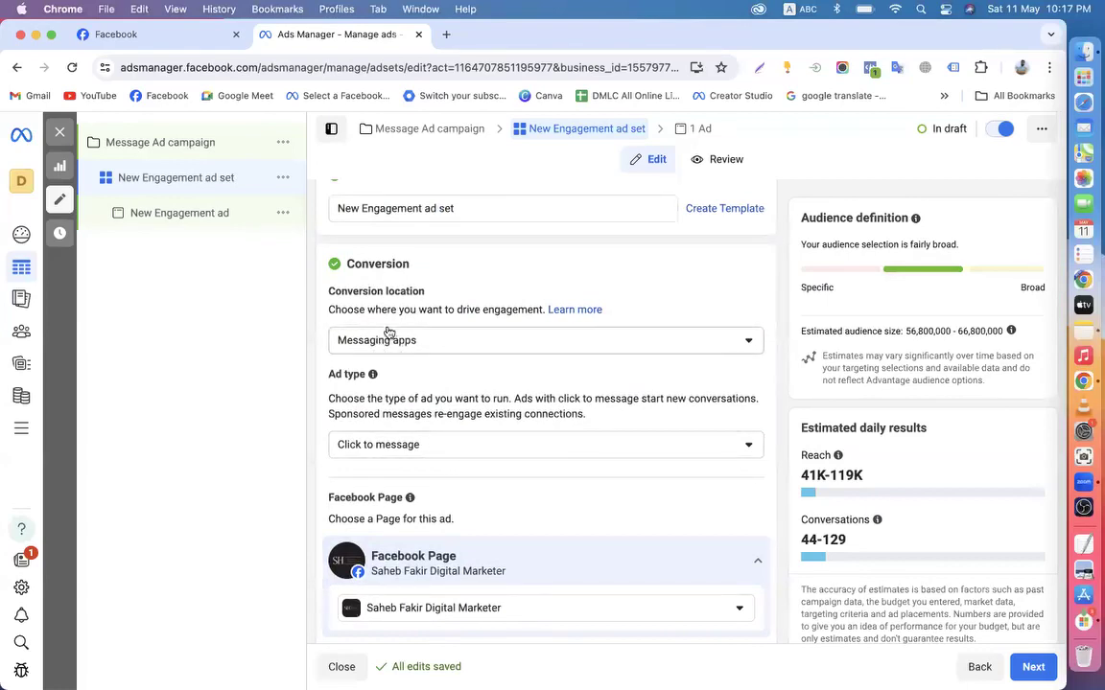
Leave Bid control empty and expand More to reveal Impression charging and Standard delivery
scroll(436, 396, down, 10)
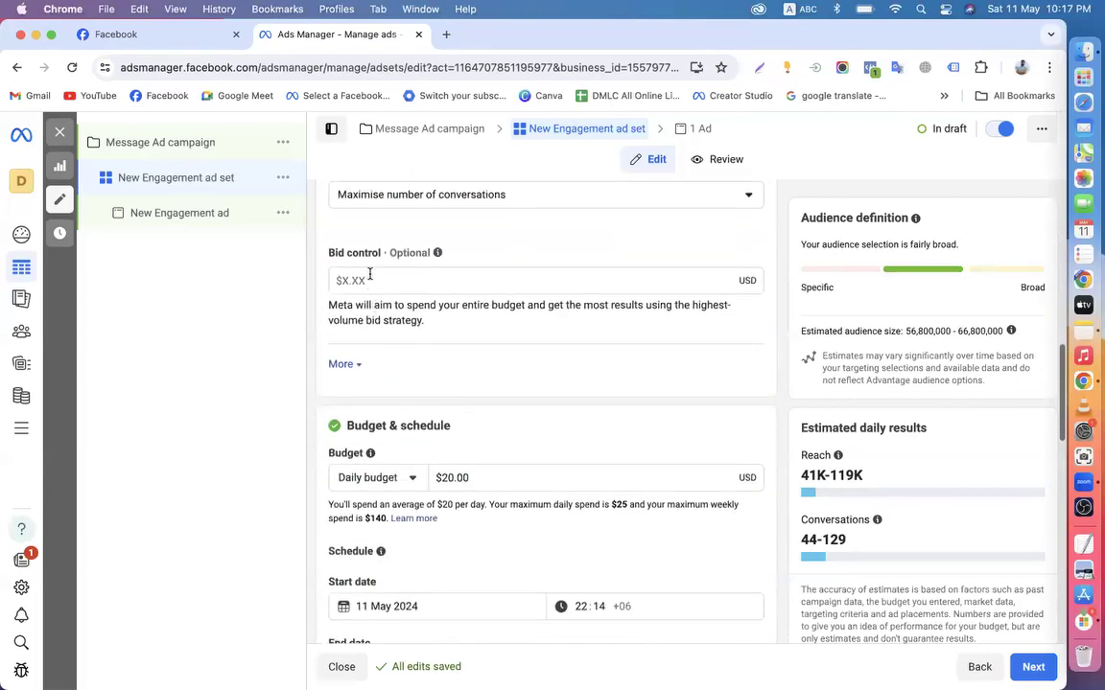
click(339, 279)
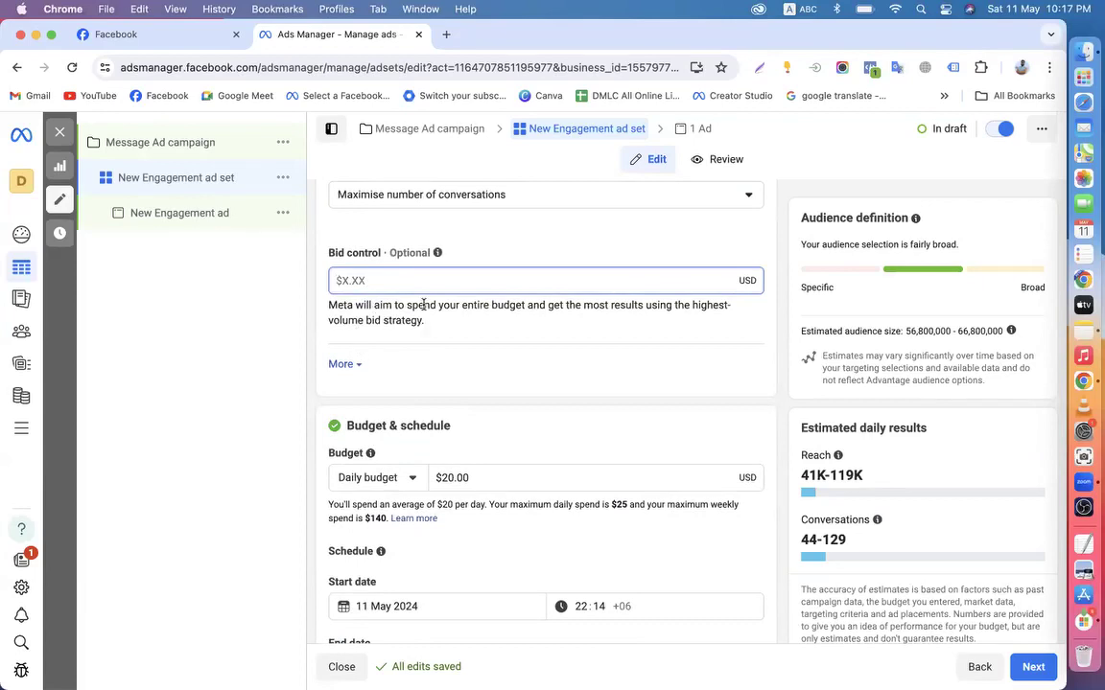
click(319, 298)
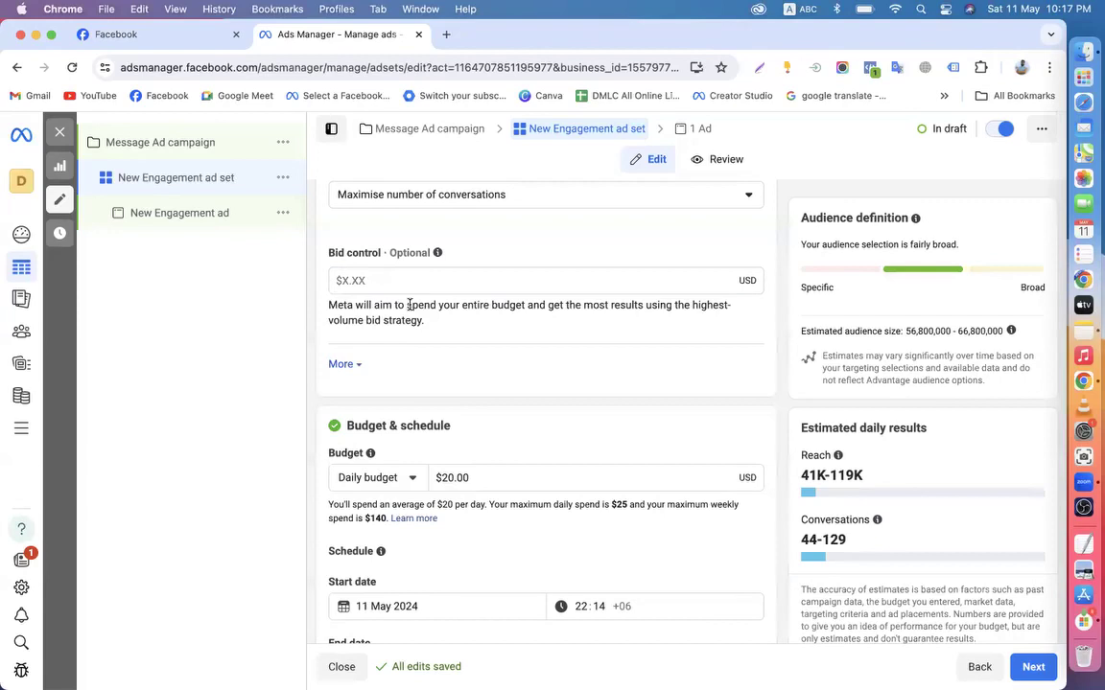
click(338, 280)
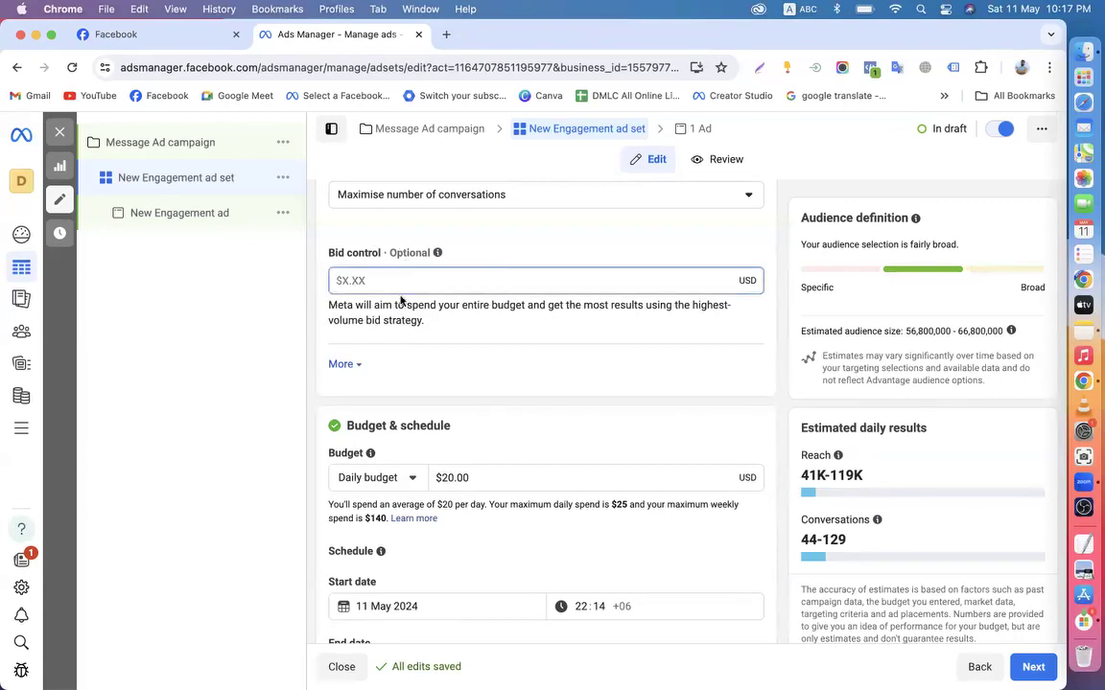
click(342, 365)
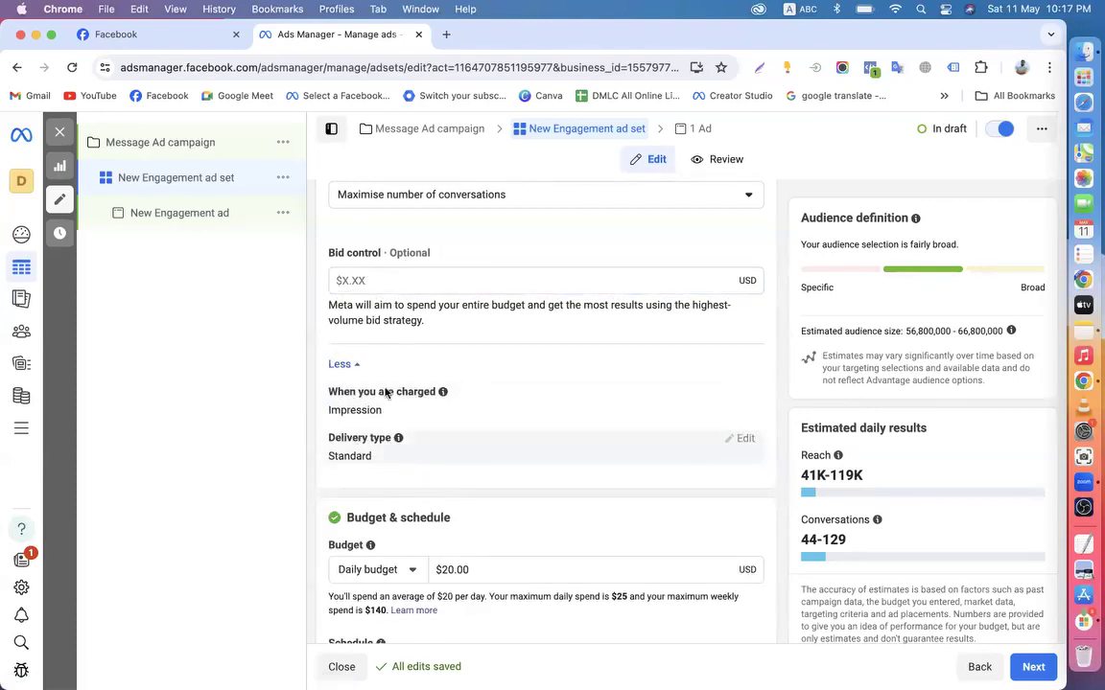
scroll(369, 357, down, 5)
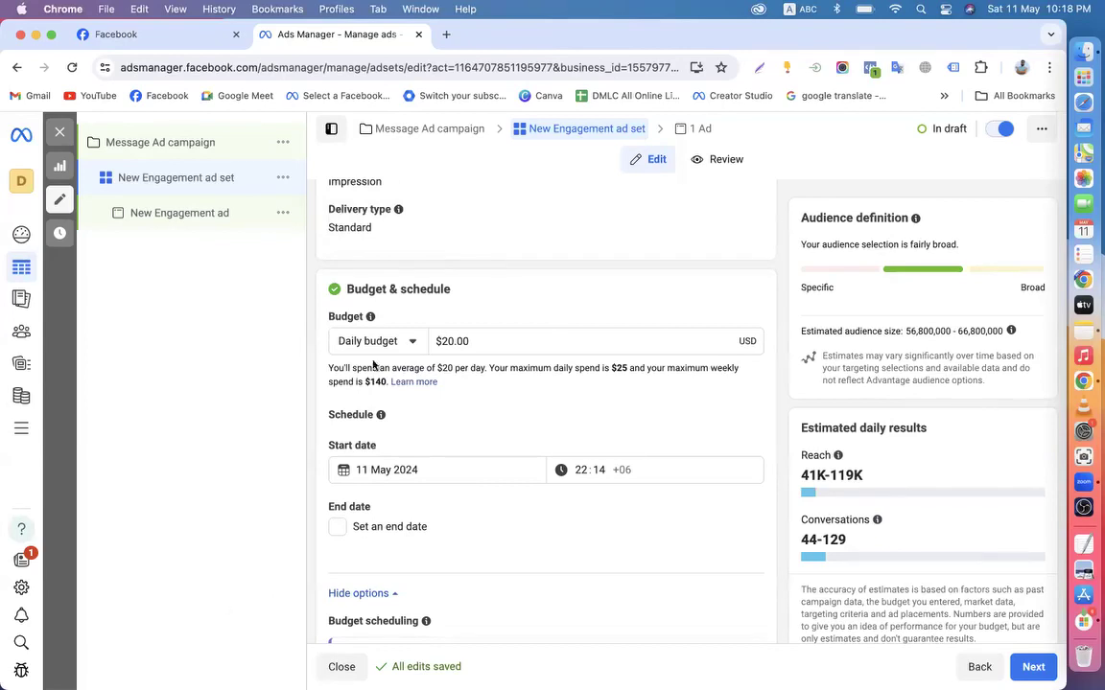
scroll(387, 359, up, 5)
scroll(387, 359, up, 1)
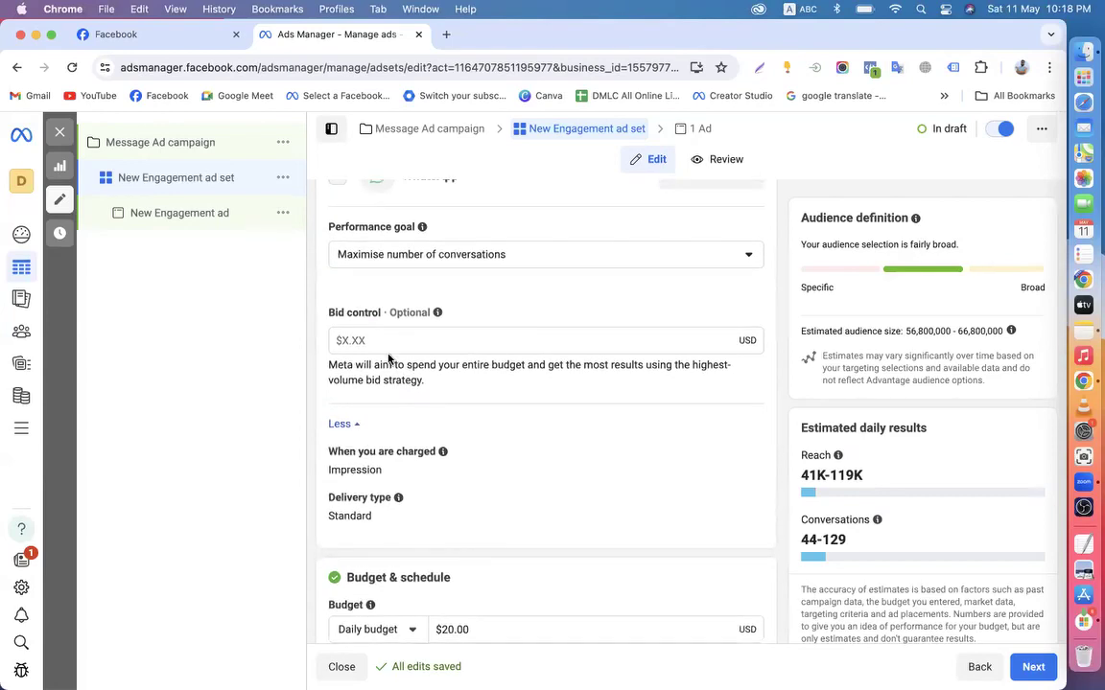
scroll(388, 357, up, 3)
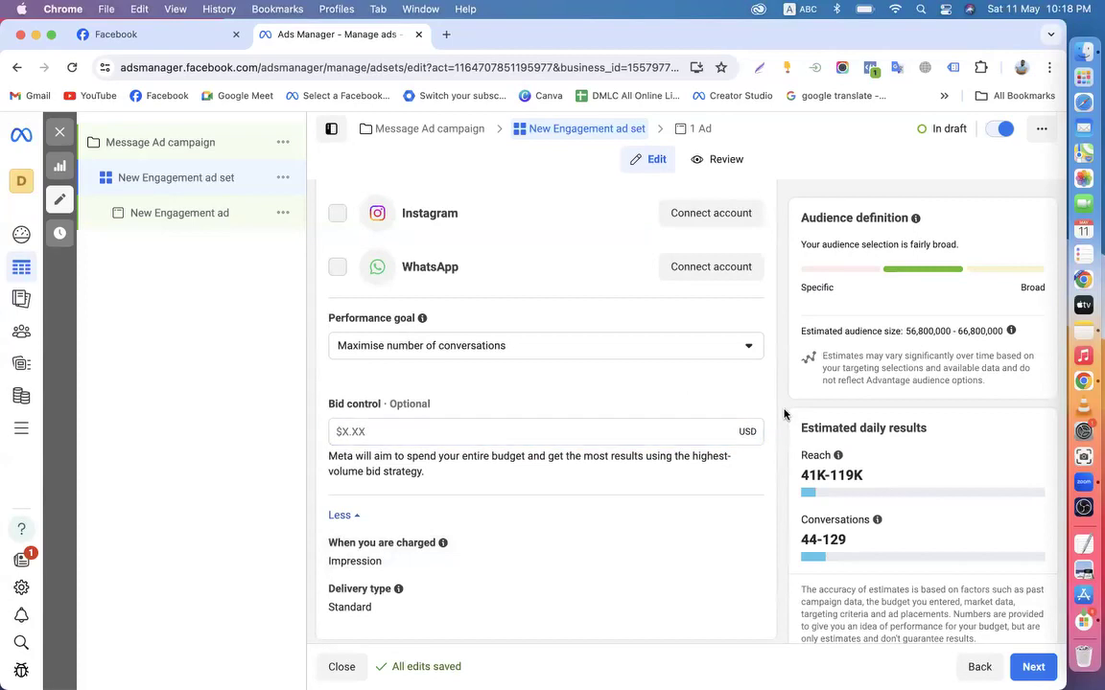
scroll(783, 414, up, 2)
scroll(784, 414, up, 6)
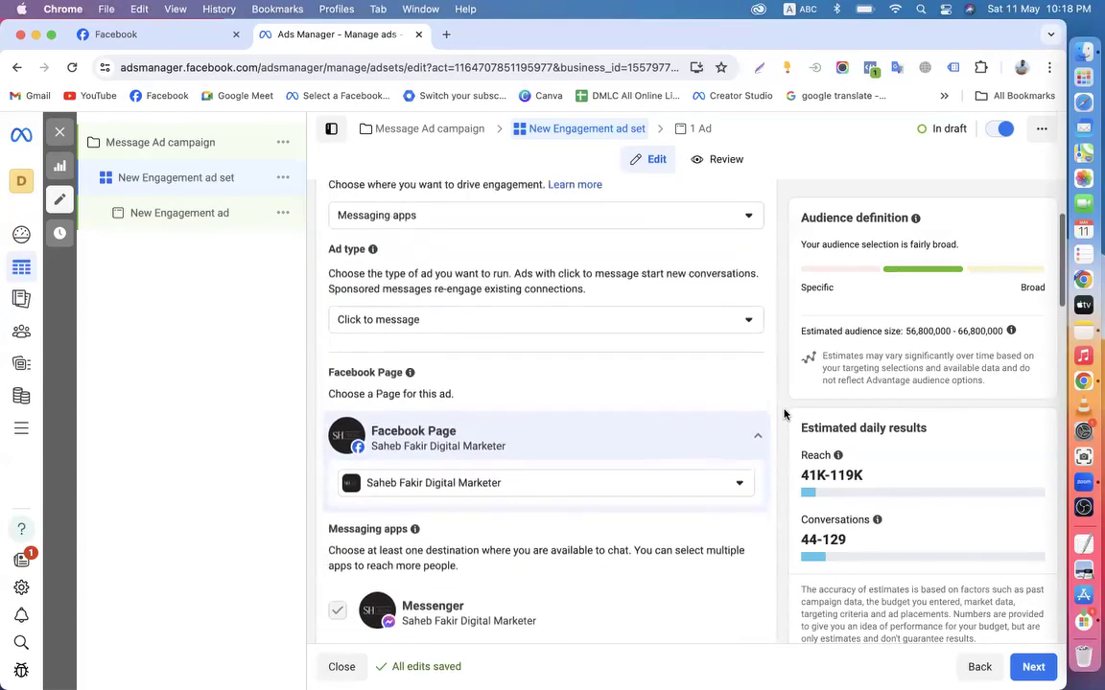
scroll(783, 414, down, 2)
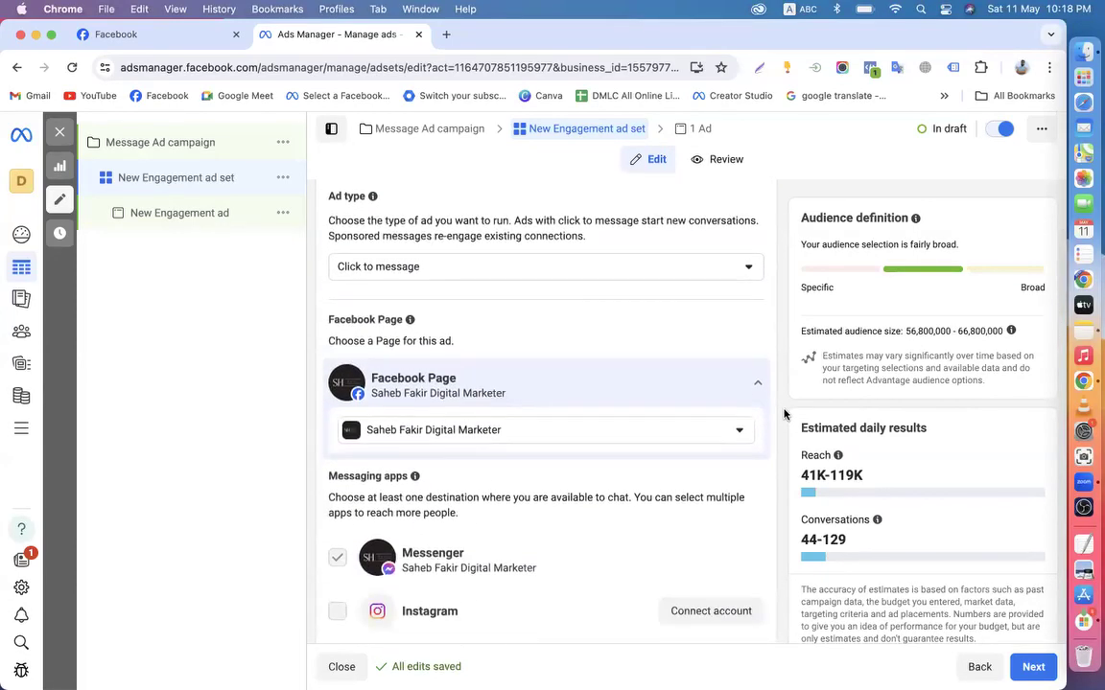
scroll(783, 415, down, 7)
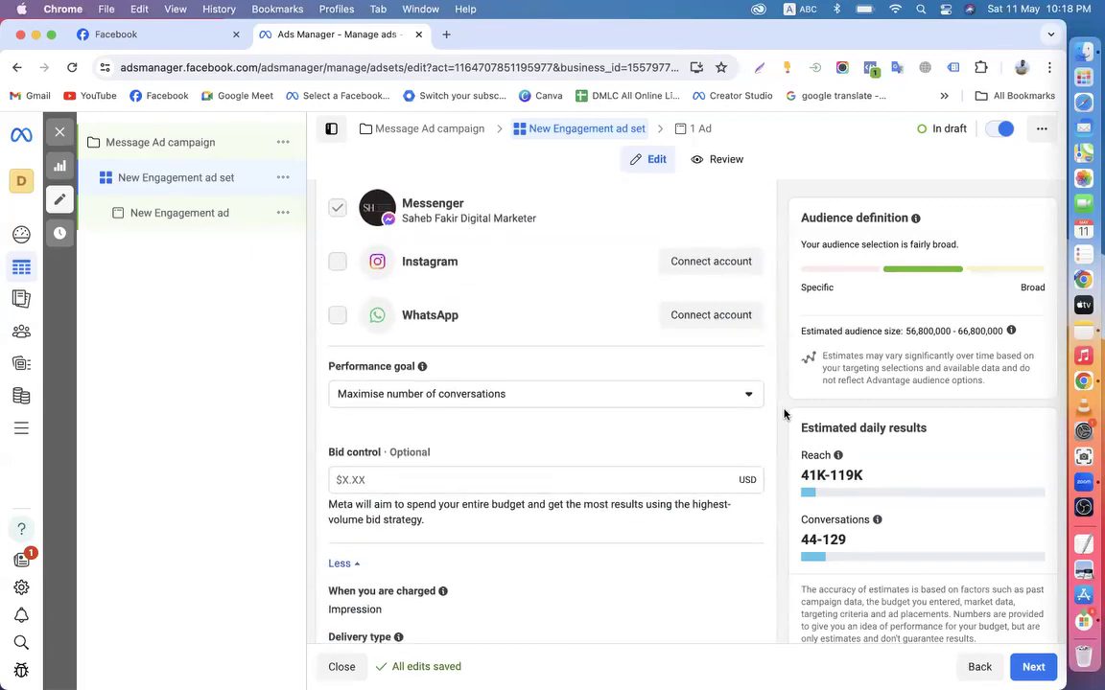
scroll(784, 415, down, 1)
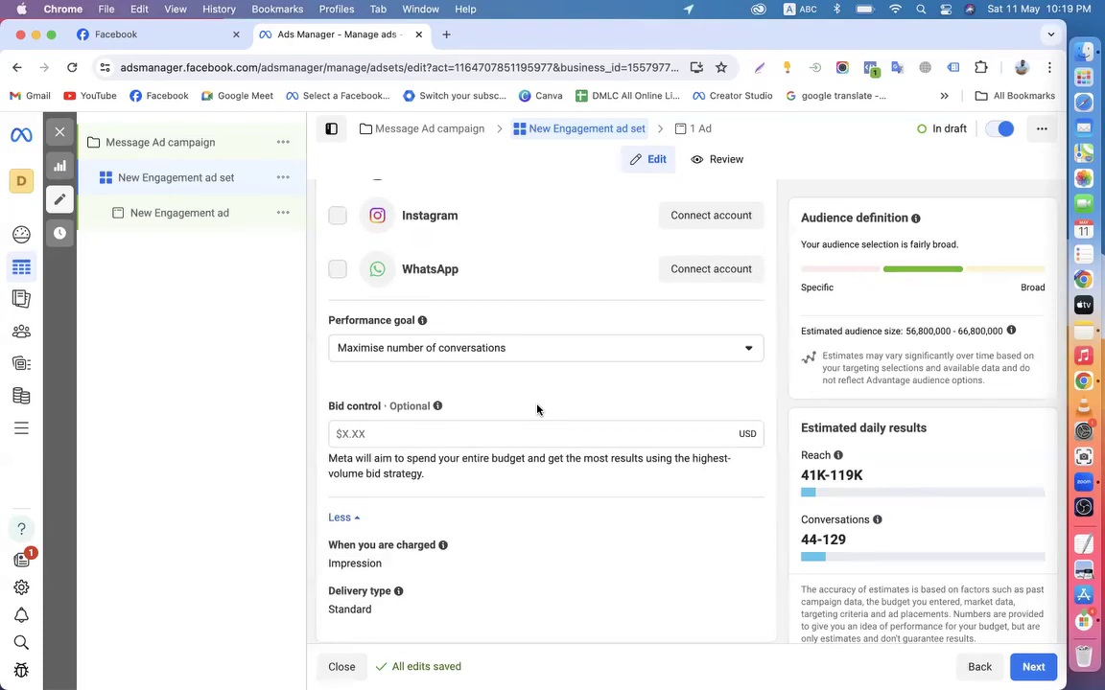
click(731, 353)
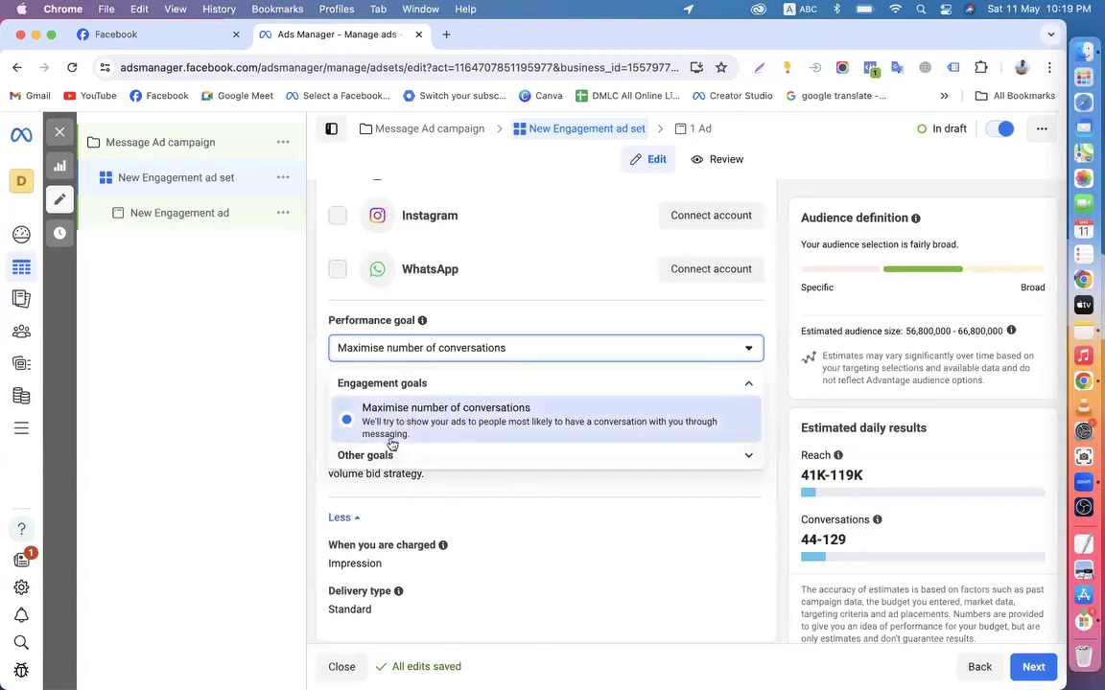
scroll(433, 422, down, 1)
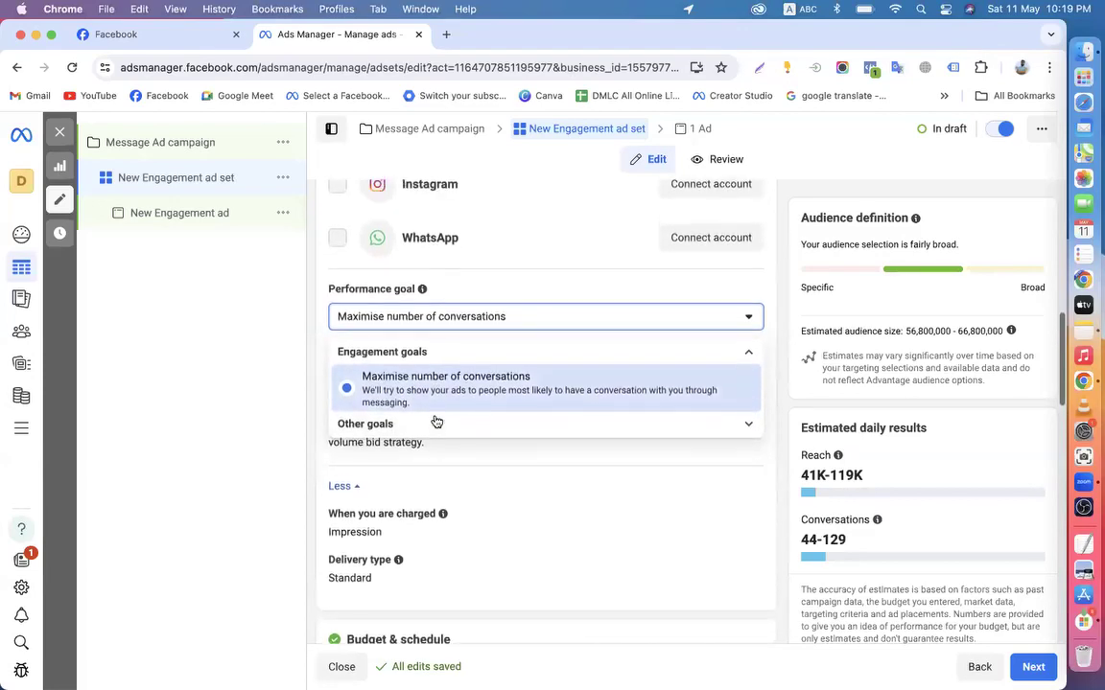
click(470, 435)
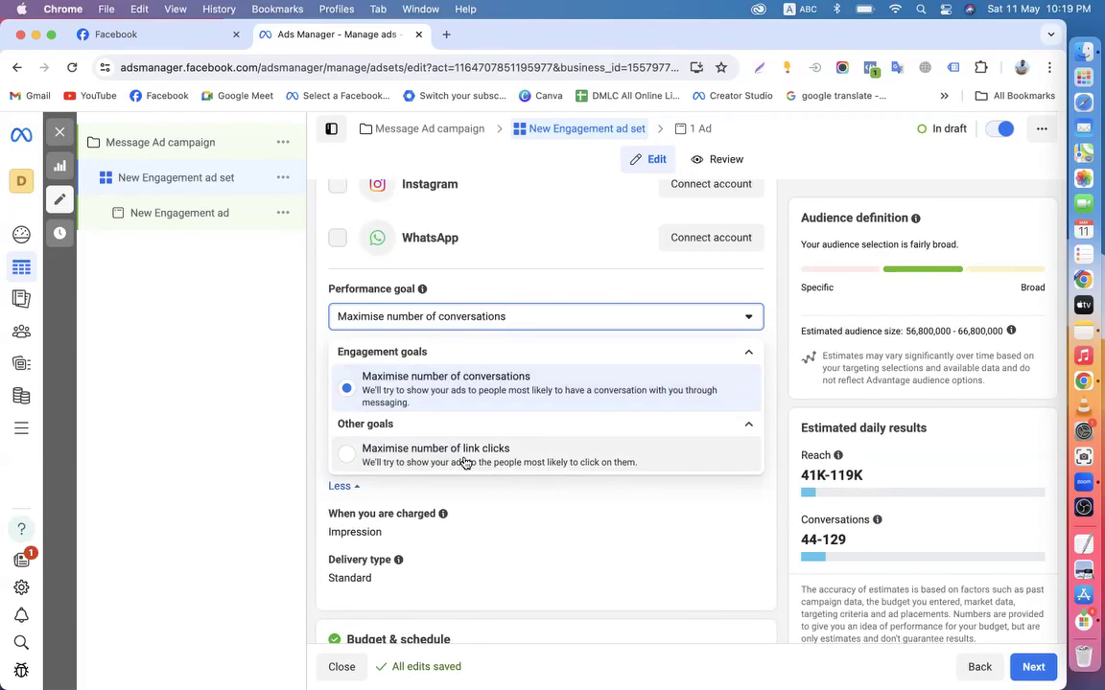
click(791, 365)
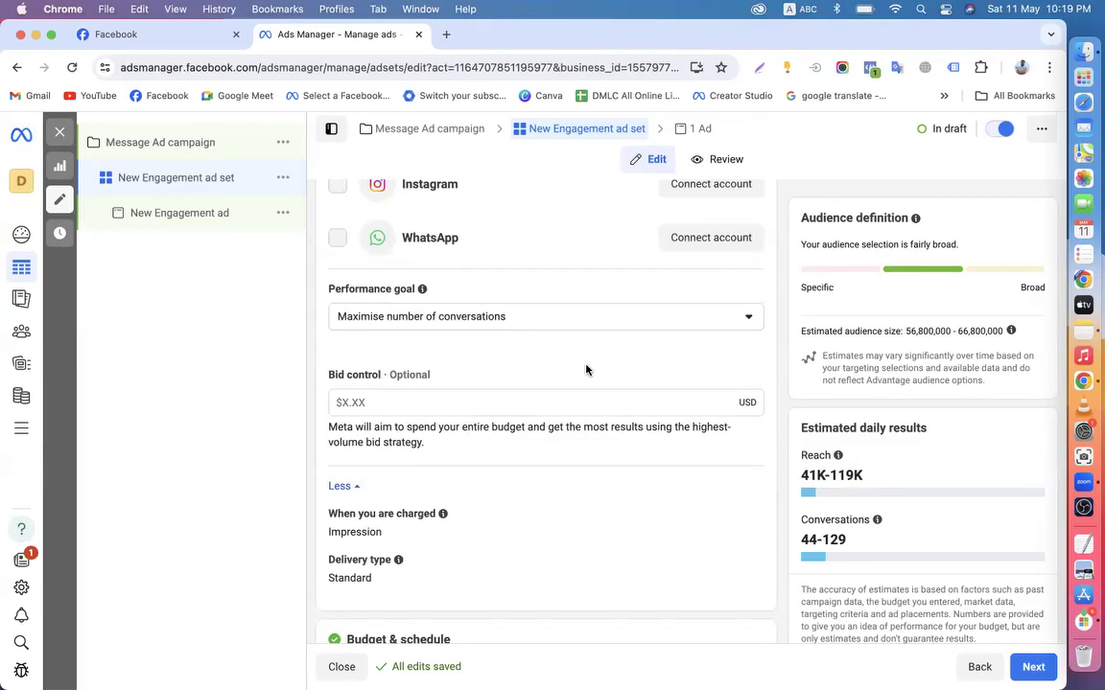
scroll(586, 370, up, 1)
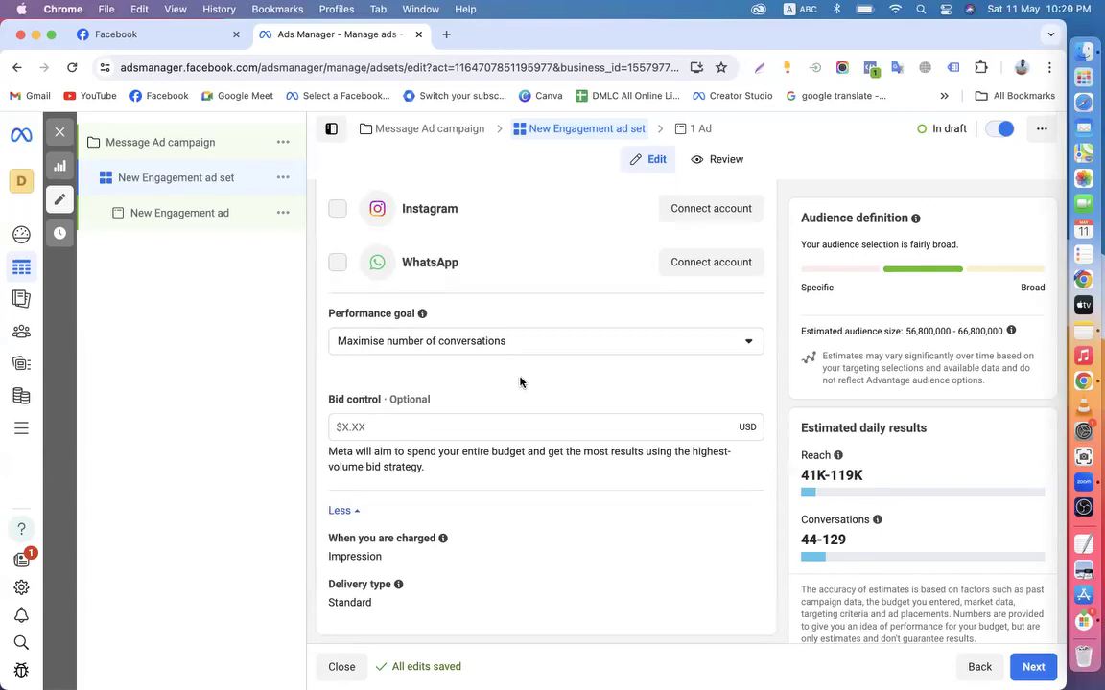
scroll(520, 381, down, 2)
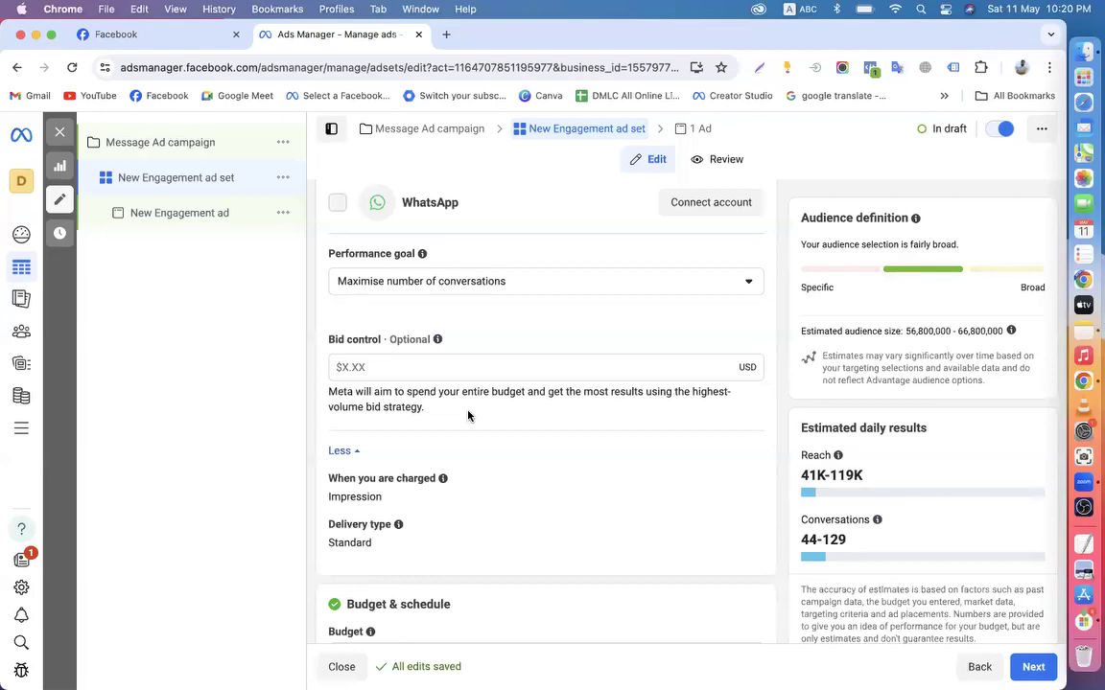
scroll(468, 415, up, 5)
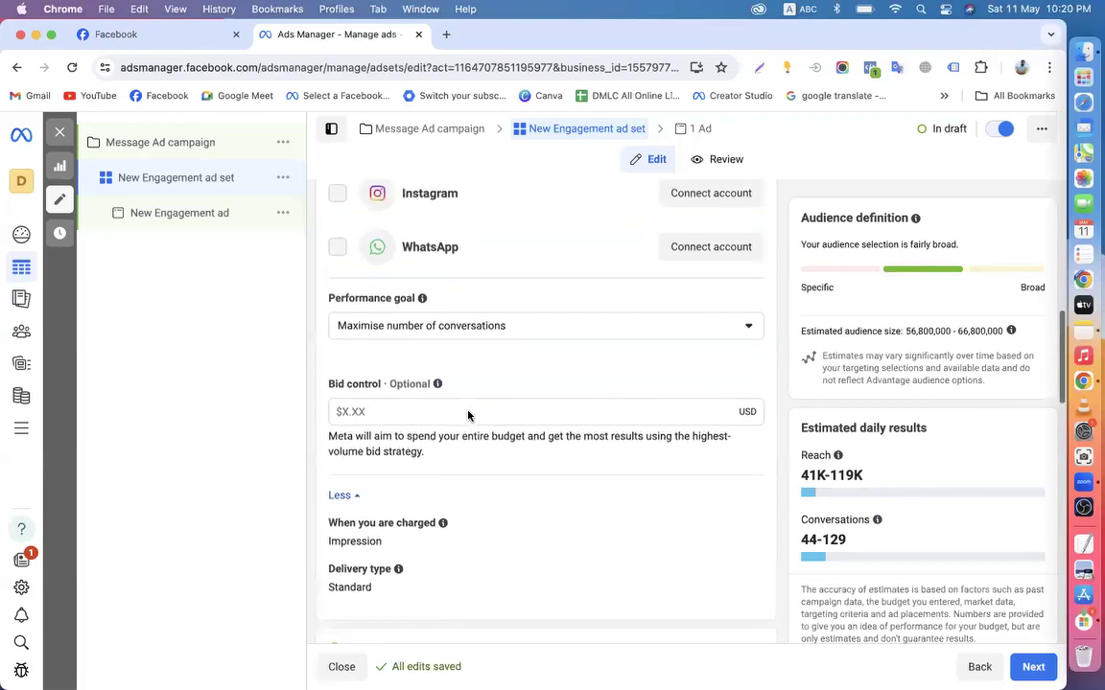
scroll(468, 416, down, 10)
scroll(468, 415, down, 2)
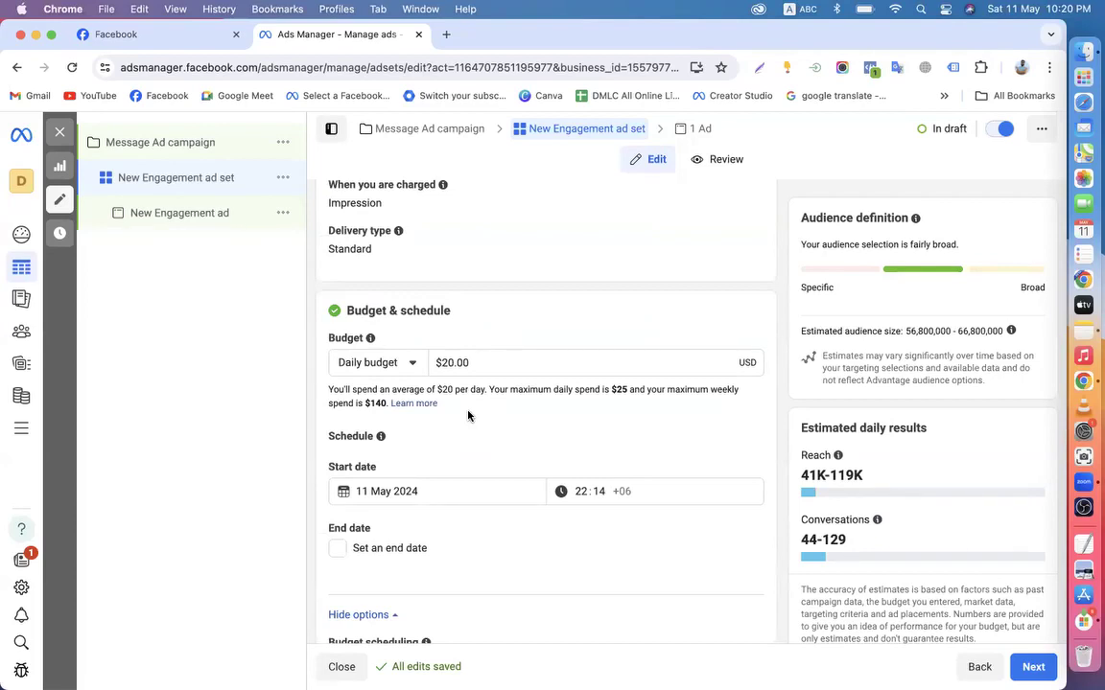
scroll(468, 415, up, 12)
scroll(468, 415, up, 5)
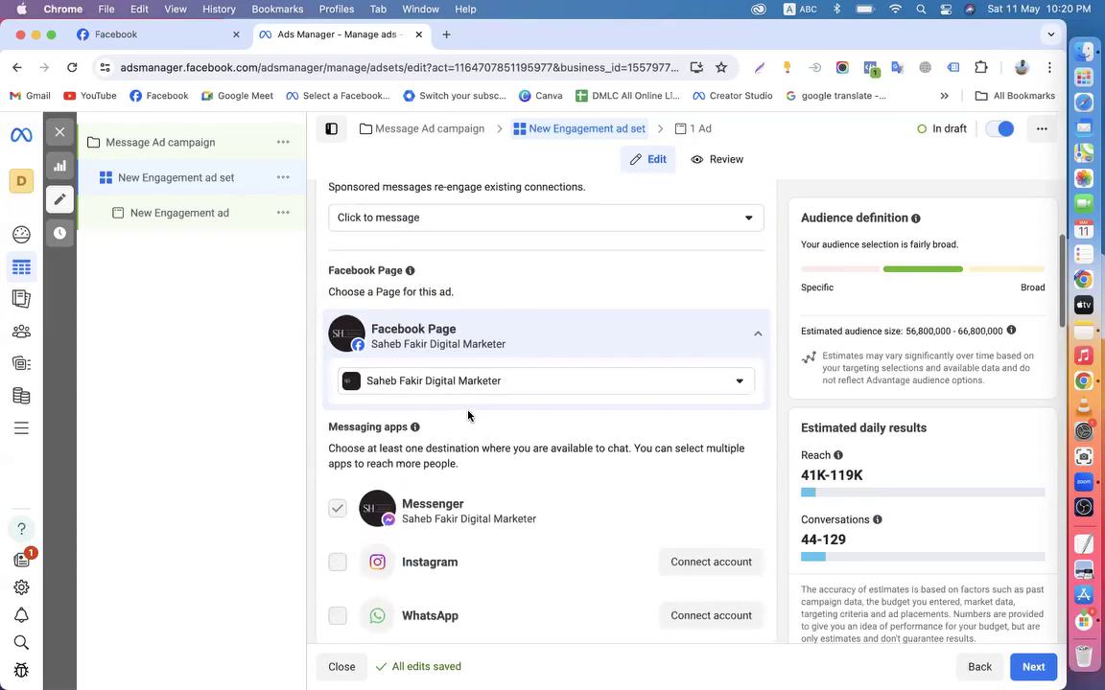
scroll(468, 416, down, 8)
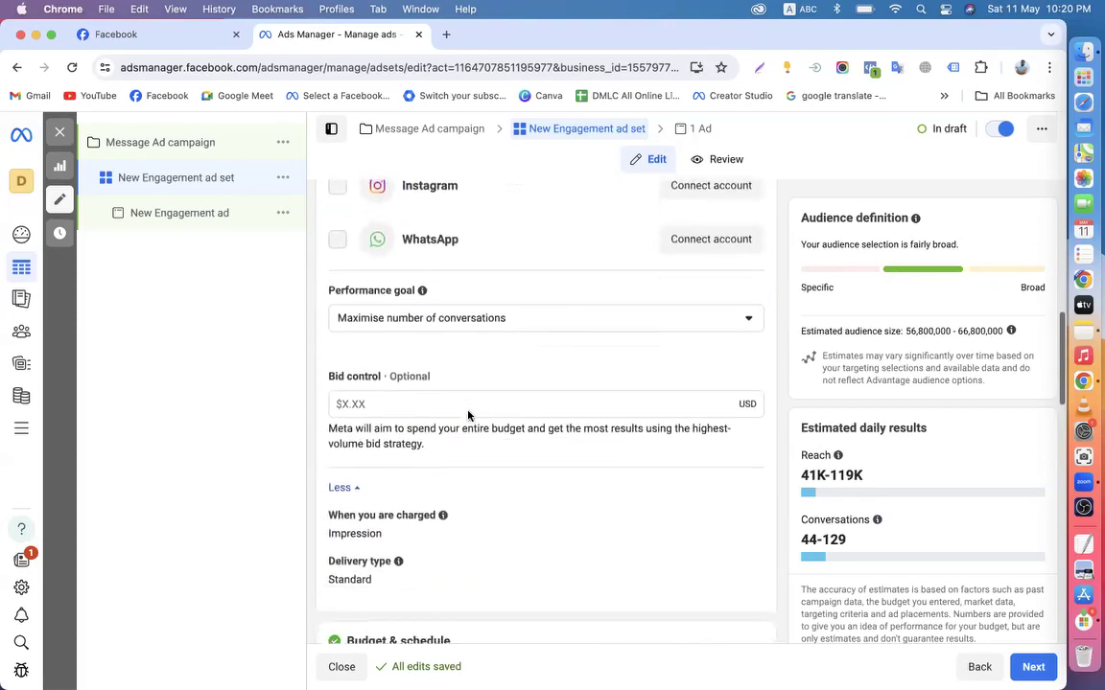
scroll(468, 415, down, 1)
scroll(468, 415, up, 8)
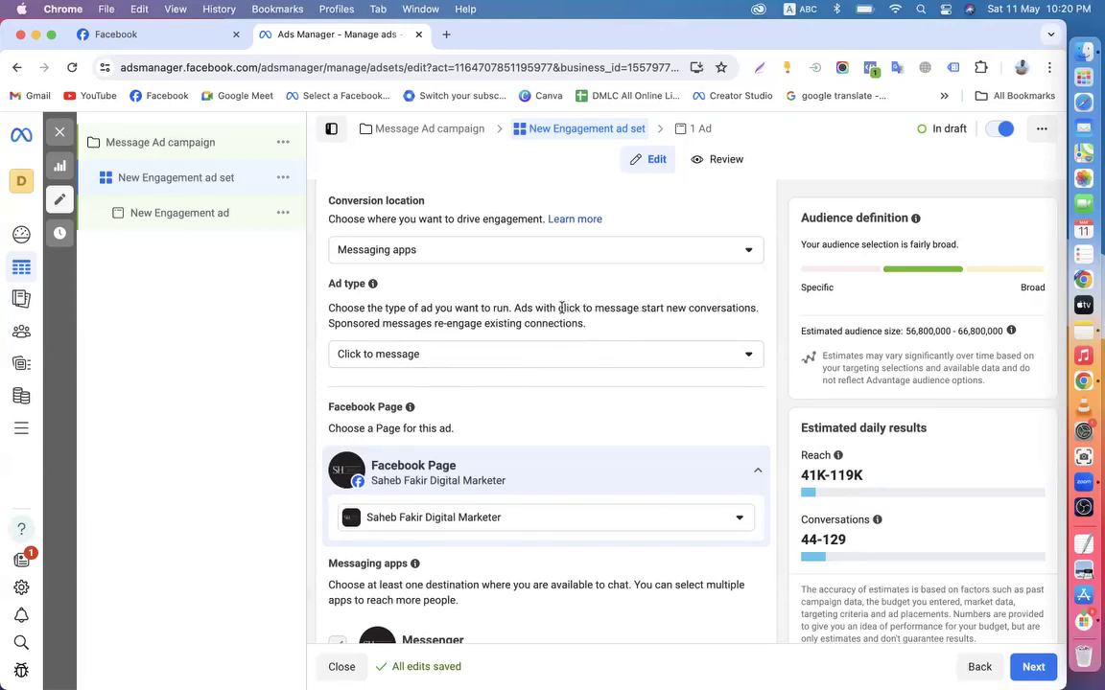
Highlight the click-to-message and sponsored message explanations, keeping Click to message as ad type
drag(558, 308, 751, 308)
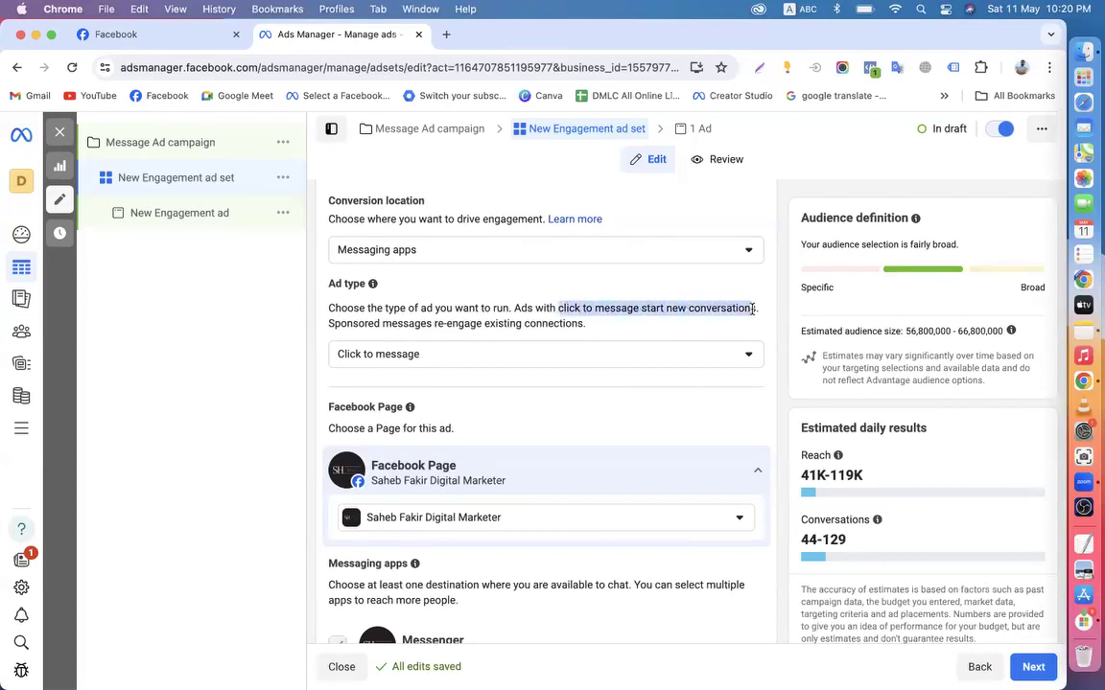
click(330, 323)
drag(330, 323, 578, 323)
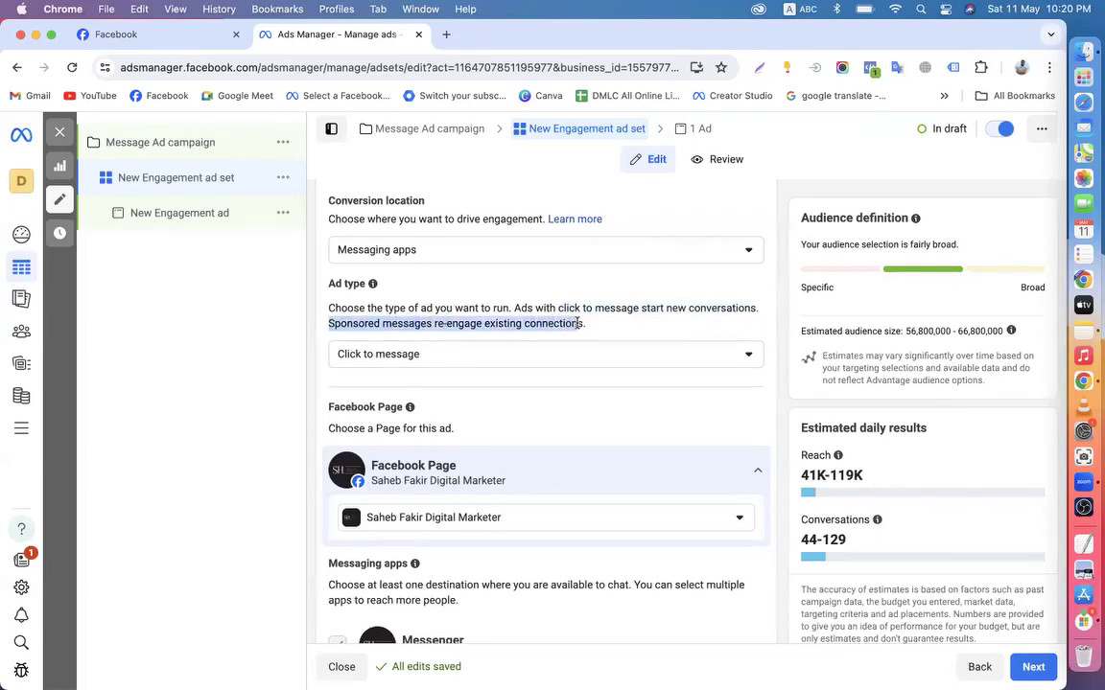
click(476, 364)
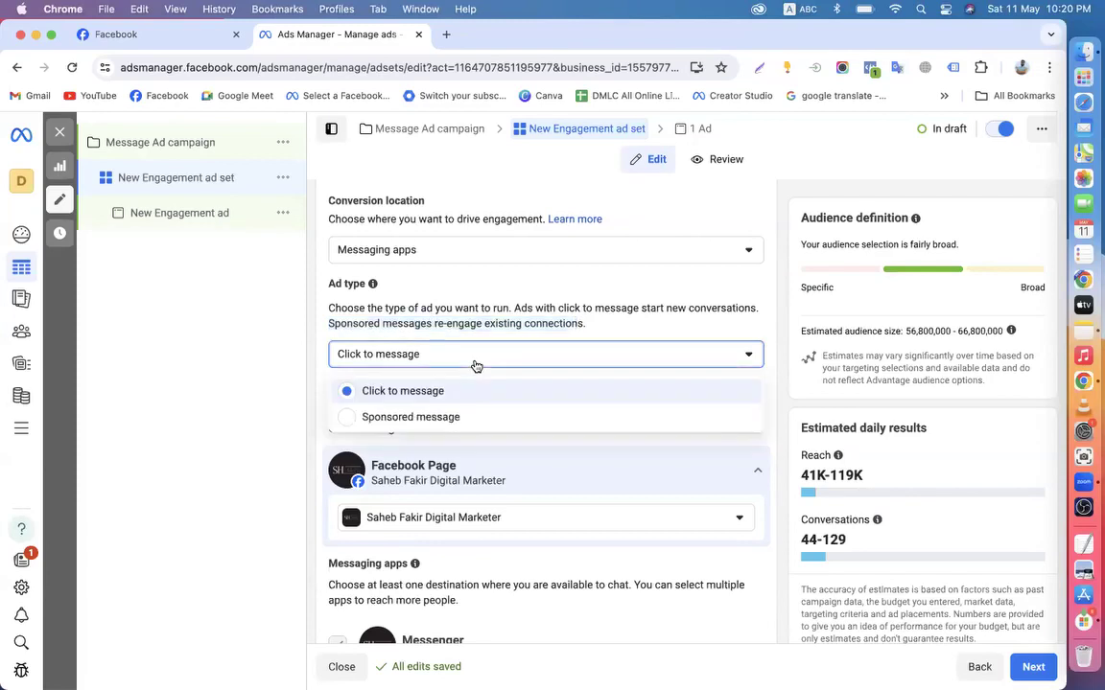
click(310, 388)
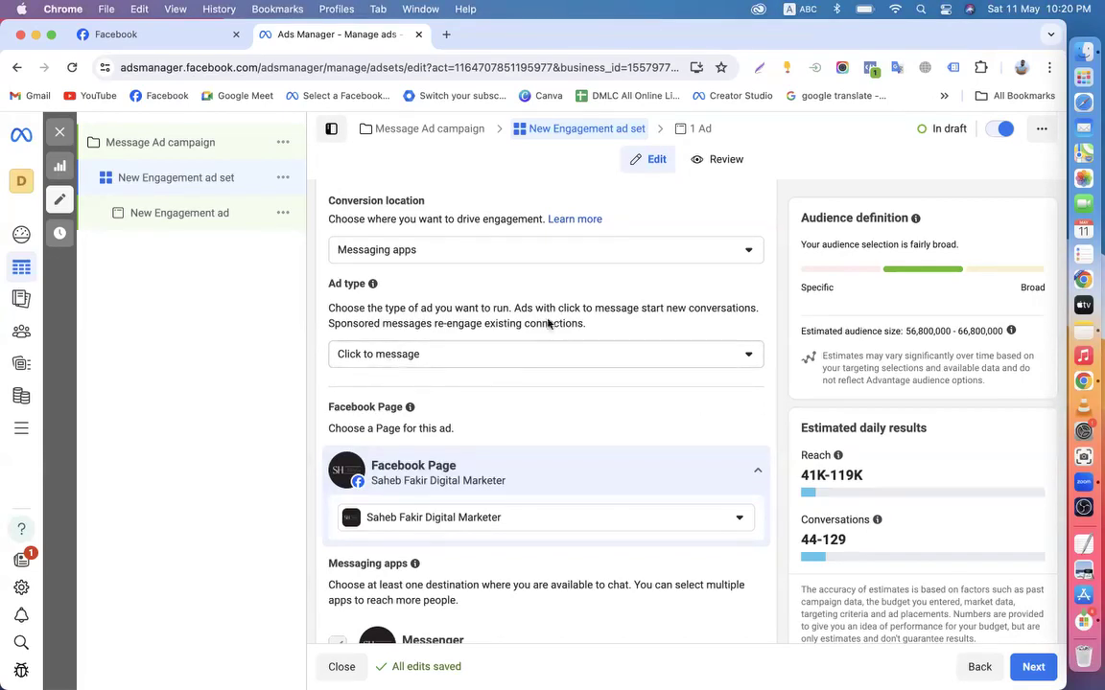
Reconfirm Click to message and scroll to the Maximise number of conversations performance goal
click(536, 364)
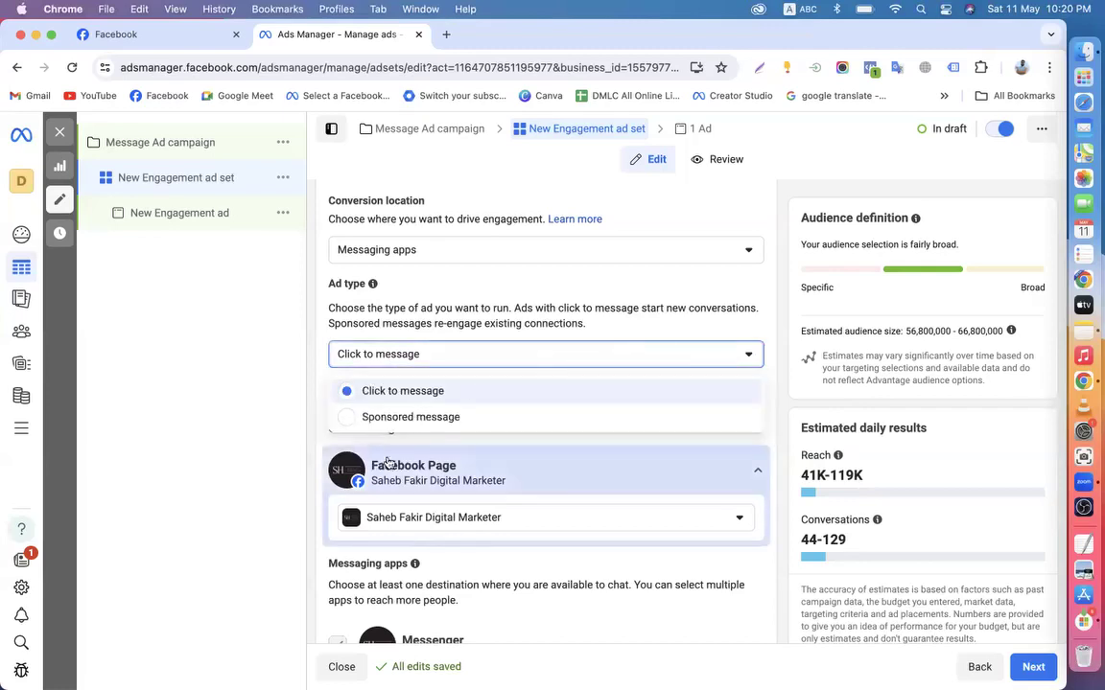
click(402, 359)
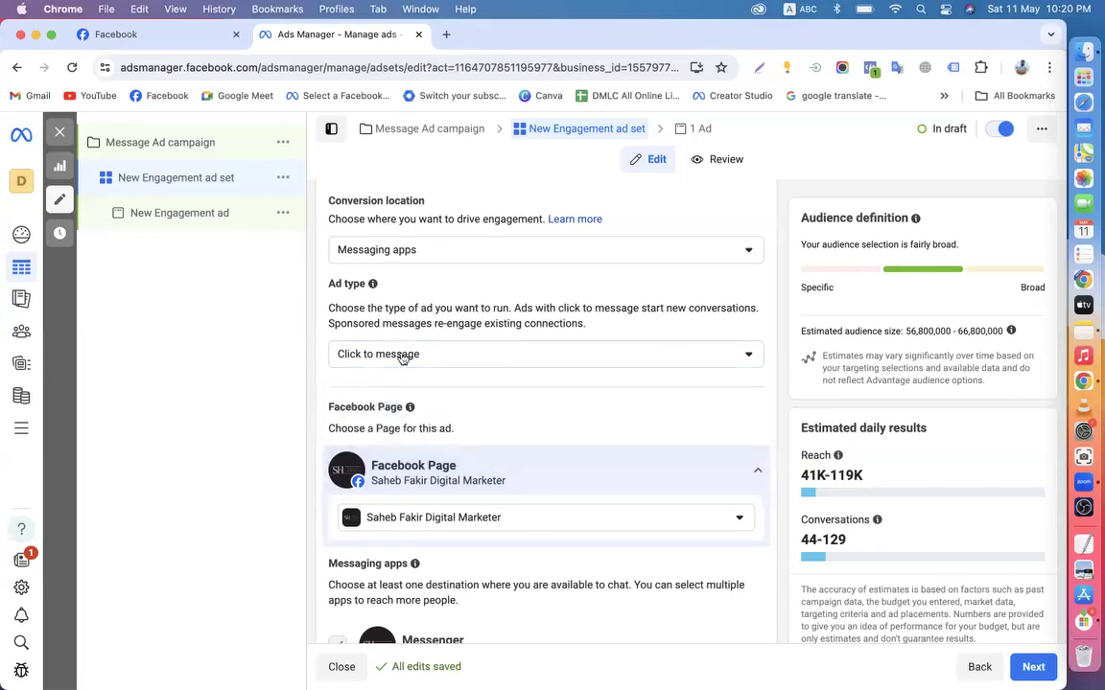
click(418, 360)
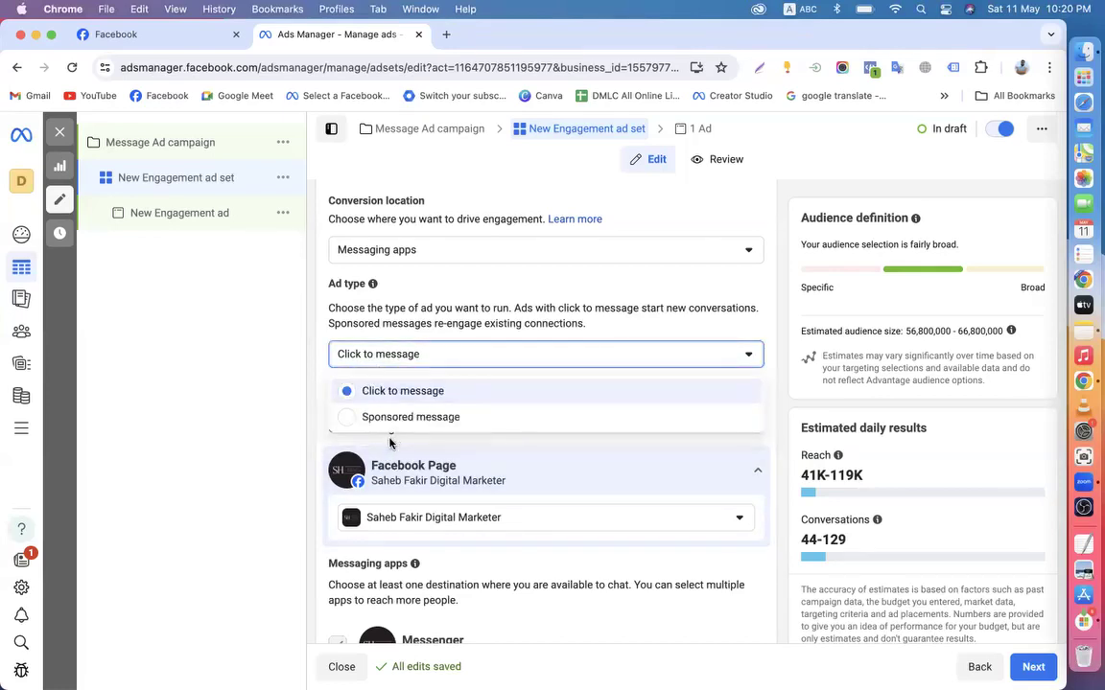
click(313, 407)
scroll(312, 407, down, 3)
scroll(312, 409, down, 5)
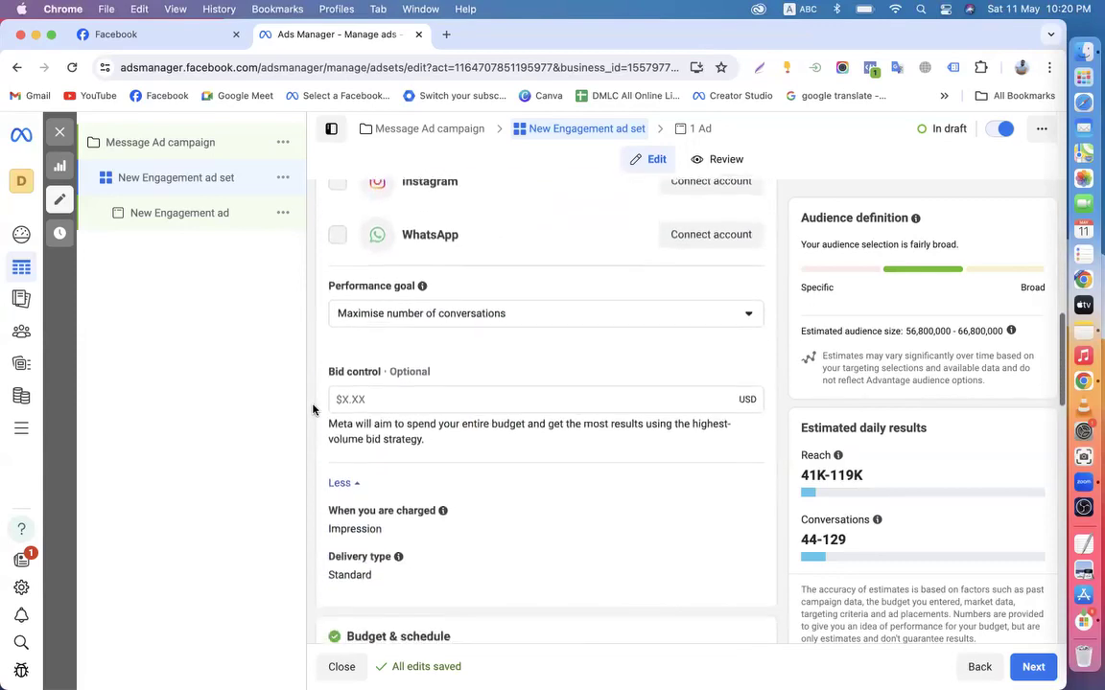
click(458, 343)
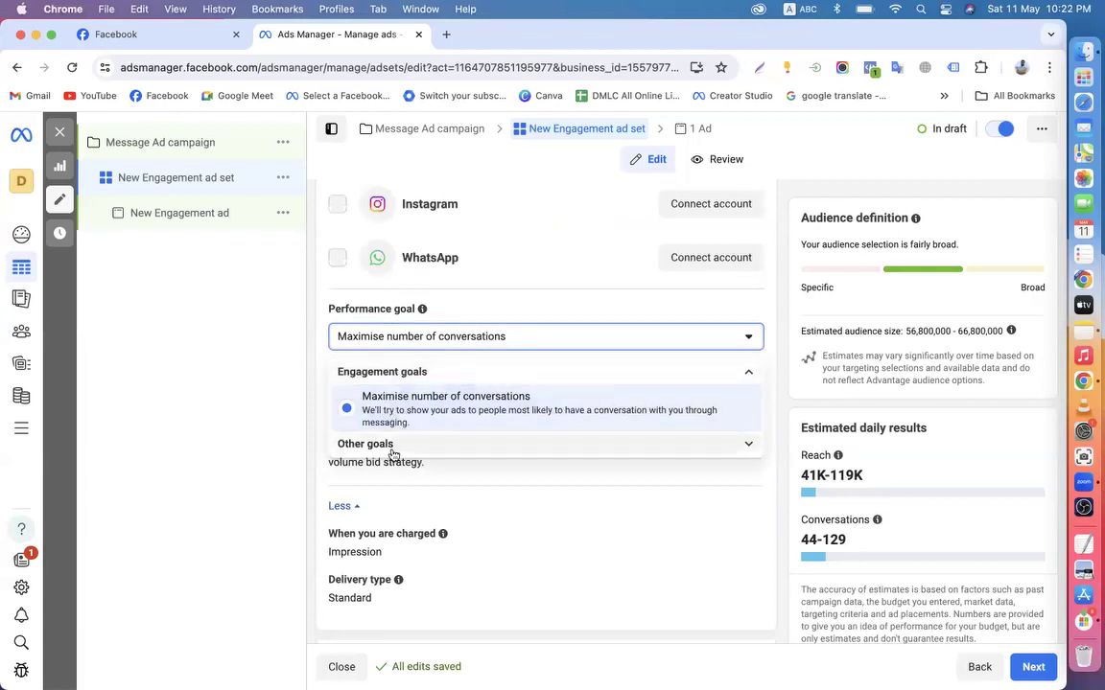
scroll(401, 424, down, 1)
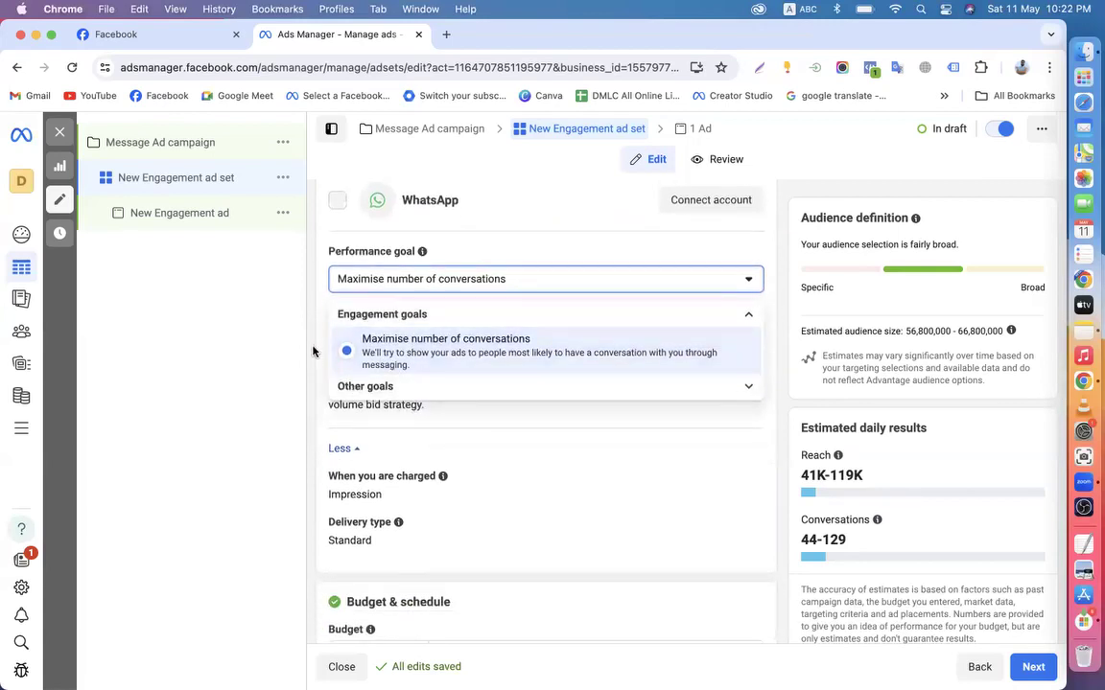
click(451, 343)
scroll(474, 331, up, 2)
scroll(522, 382, up, 8)
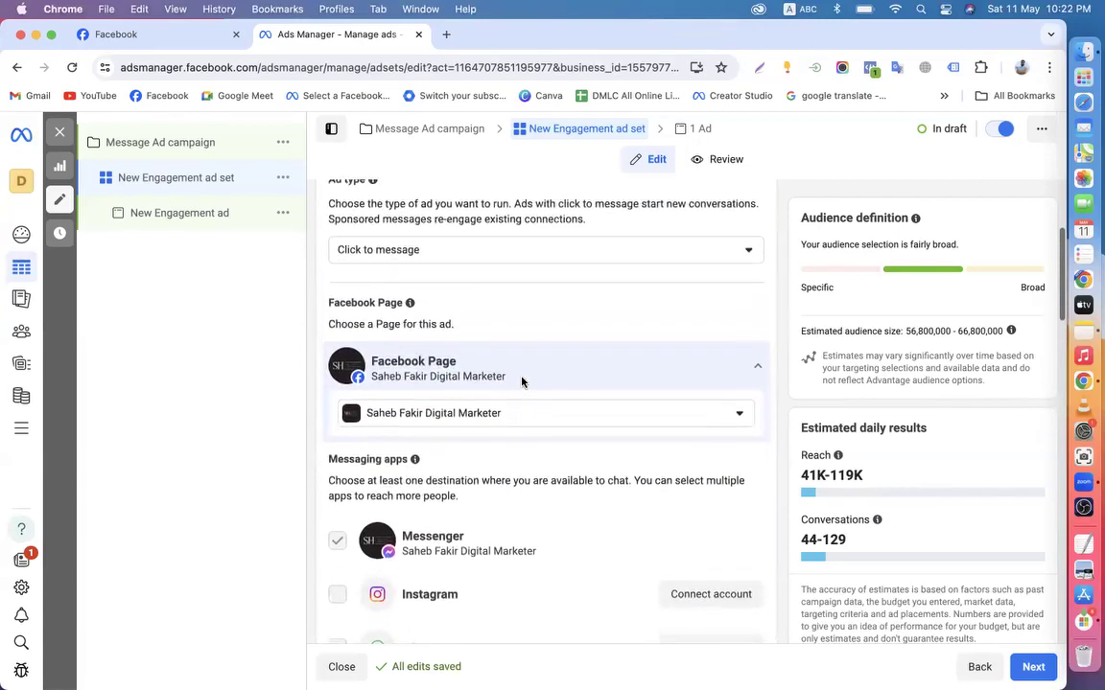
click(425, 347)
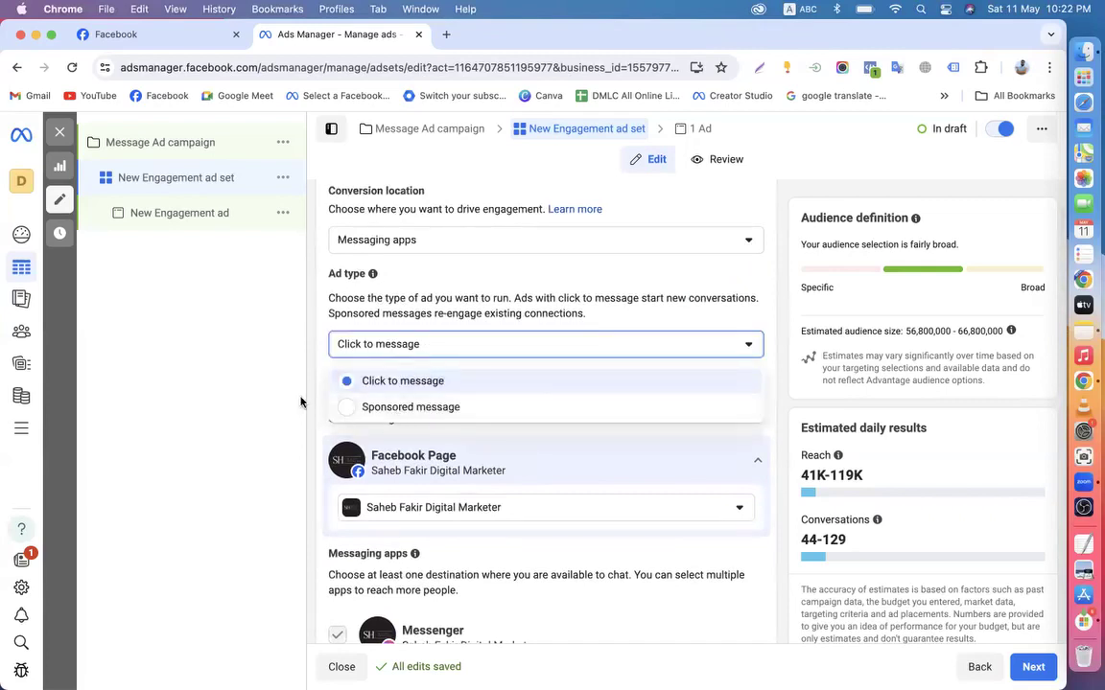
click(318, 372)
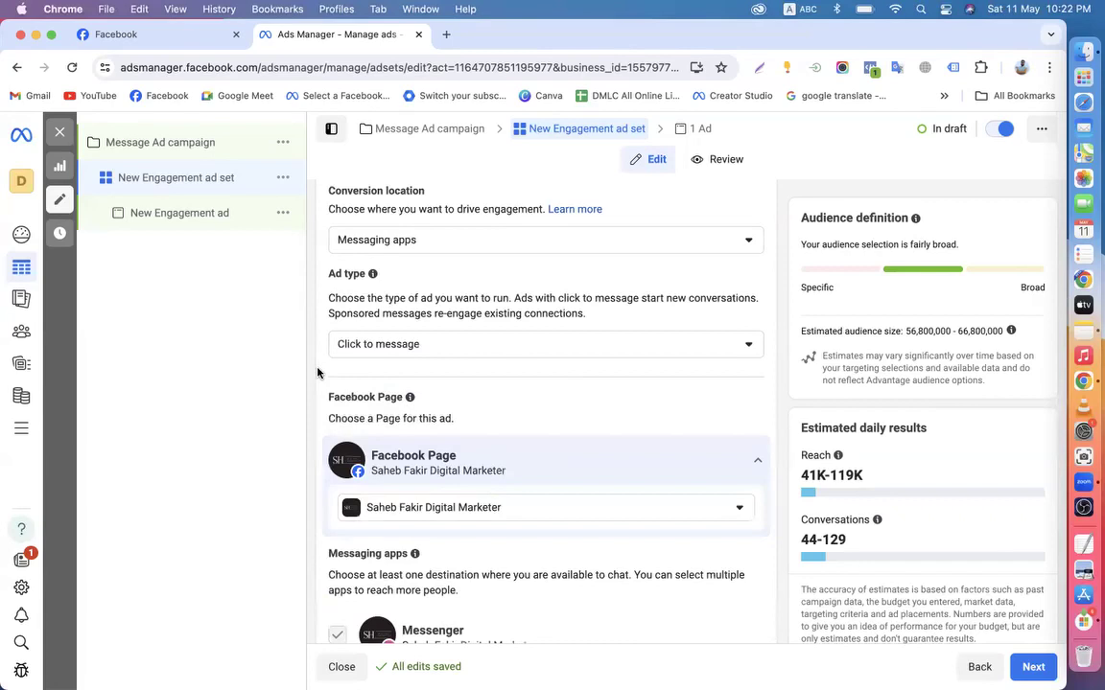
scroll(336, 374, up, 1)
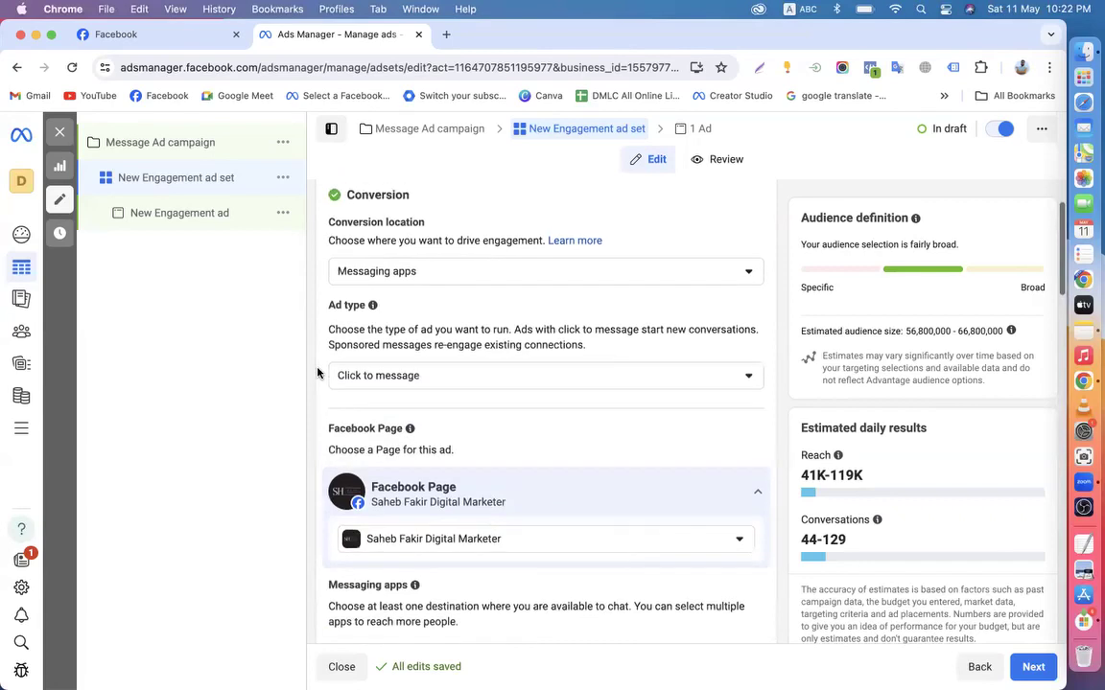
click(433, 376)
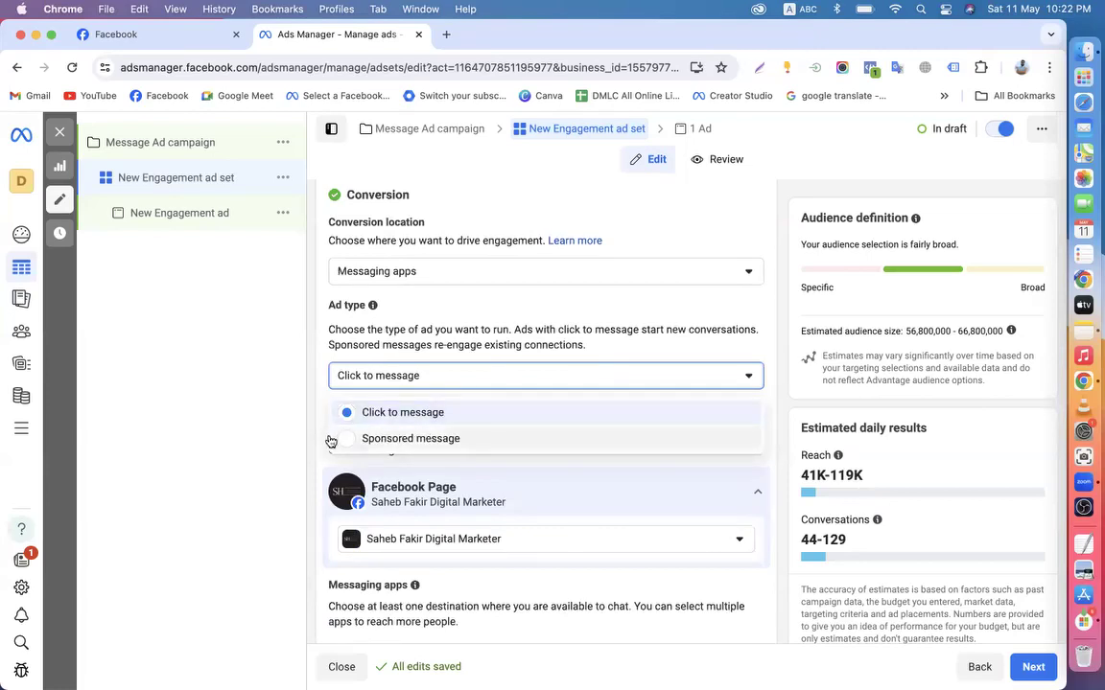
click(289, 367)
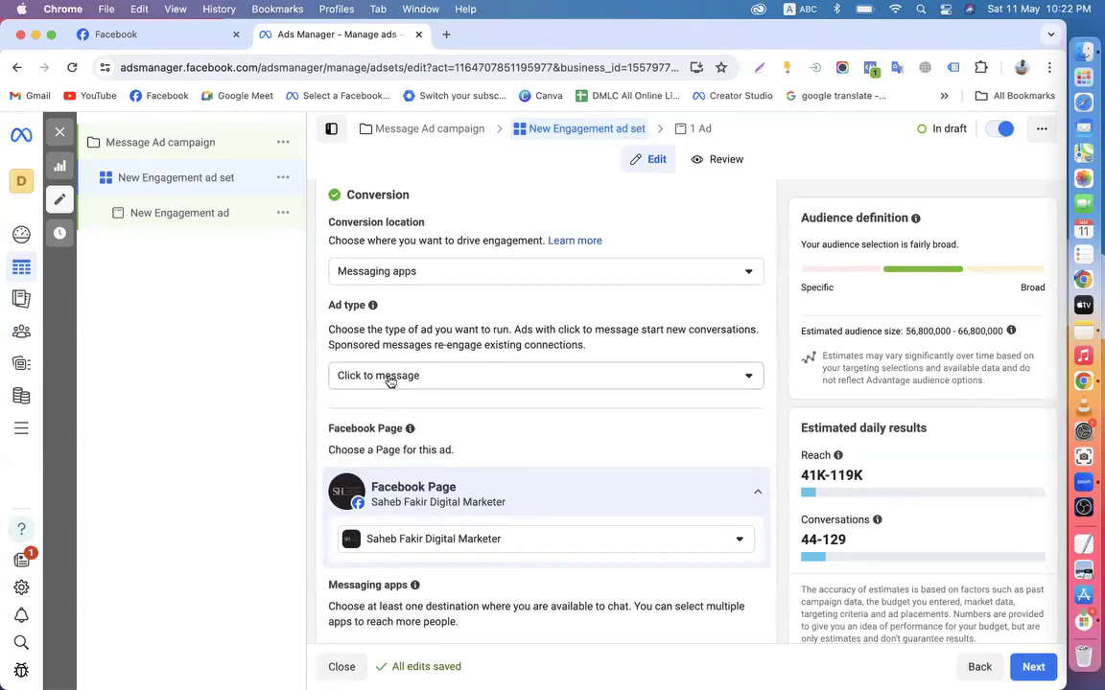
click(451, 380)
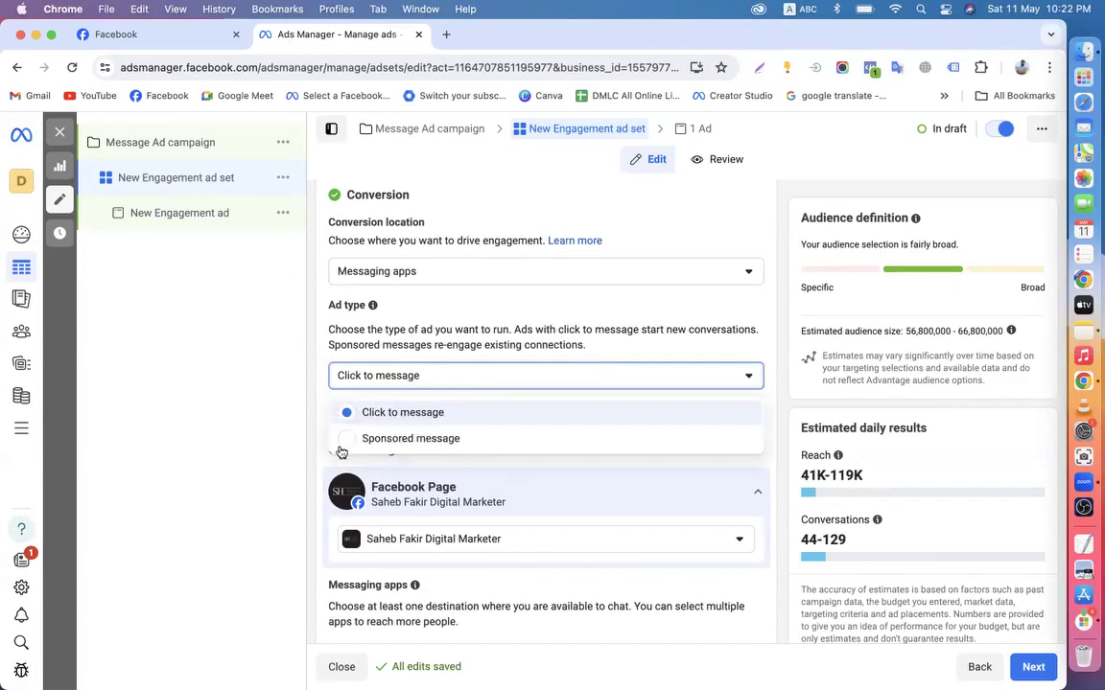
click(313, 394)
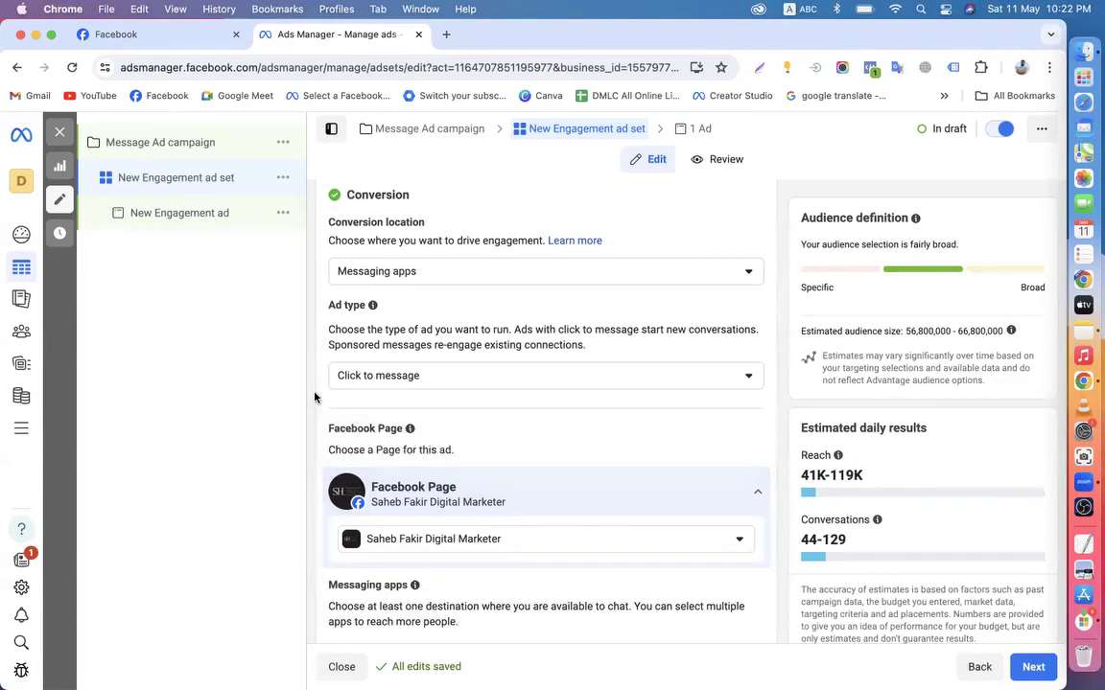
click(393, 387)
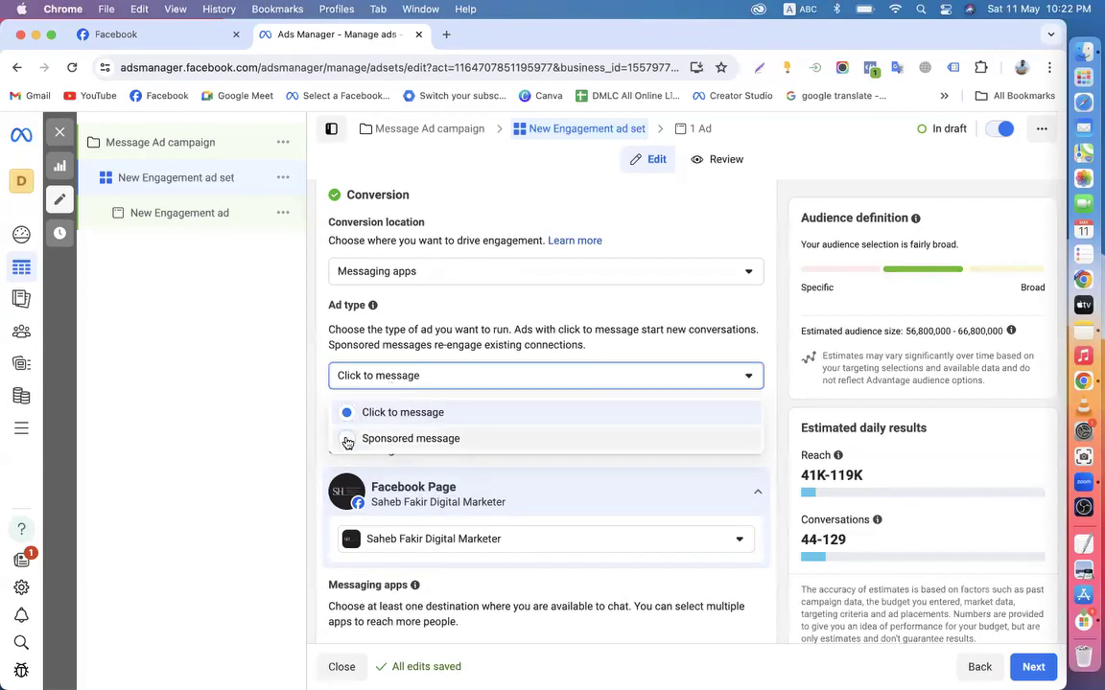
click(347, 439)
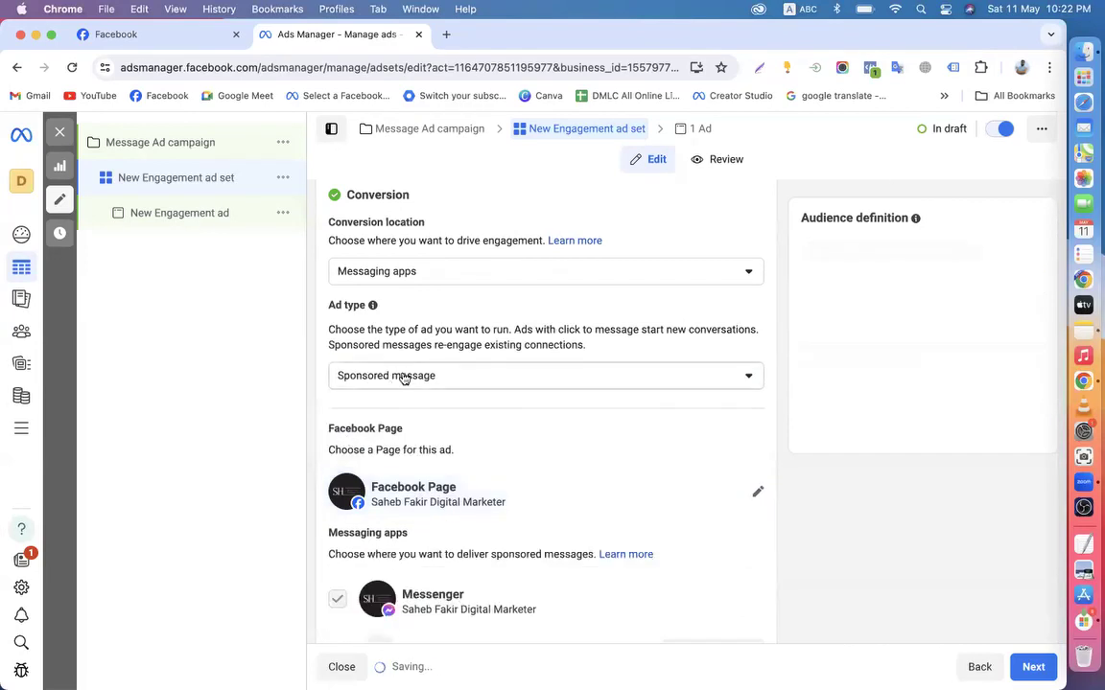
click(398, 379)
click(365, 414)
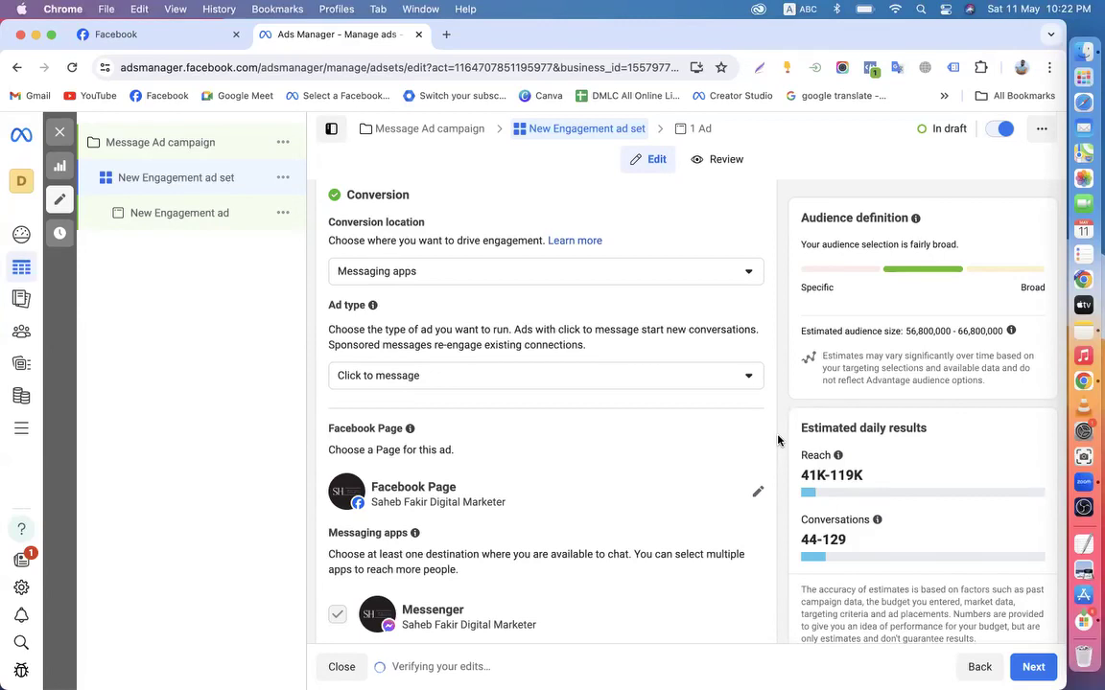
scroll(778, 440, down, 1)
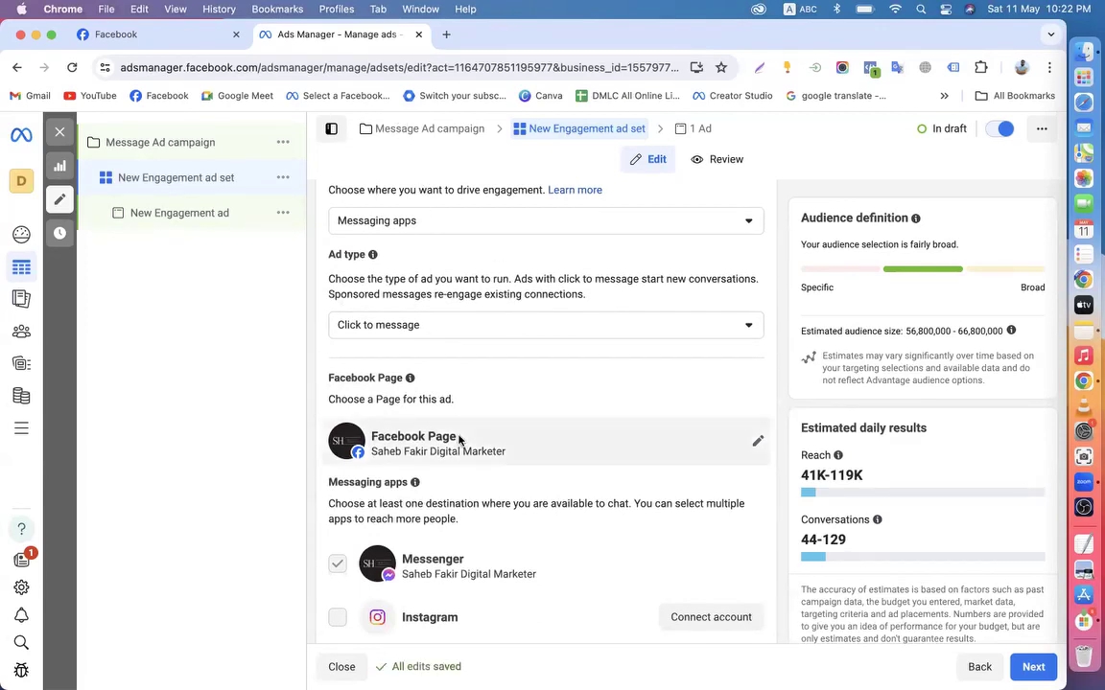
scroll(458, 439, down, 2)
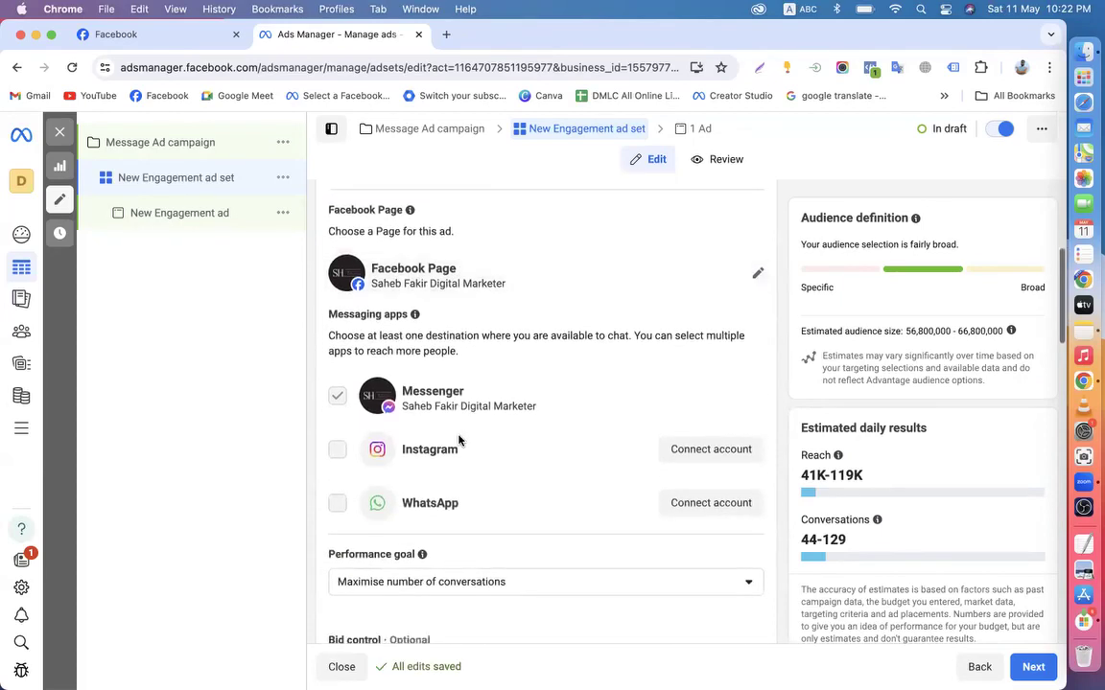
scroll(459, 439, down, 3)
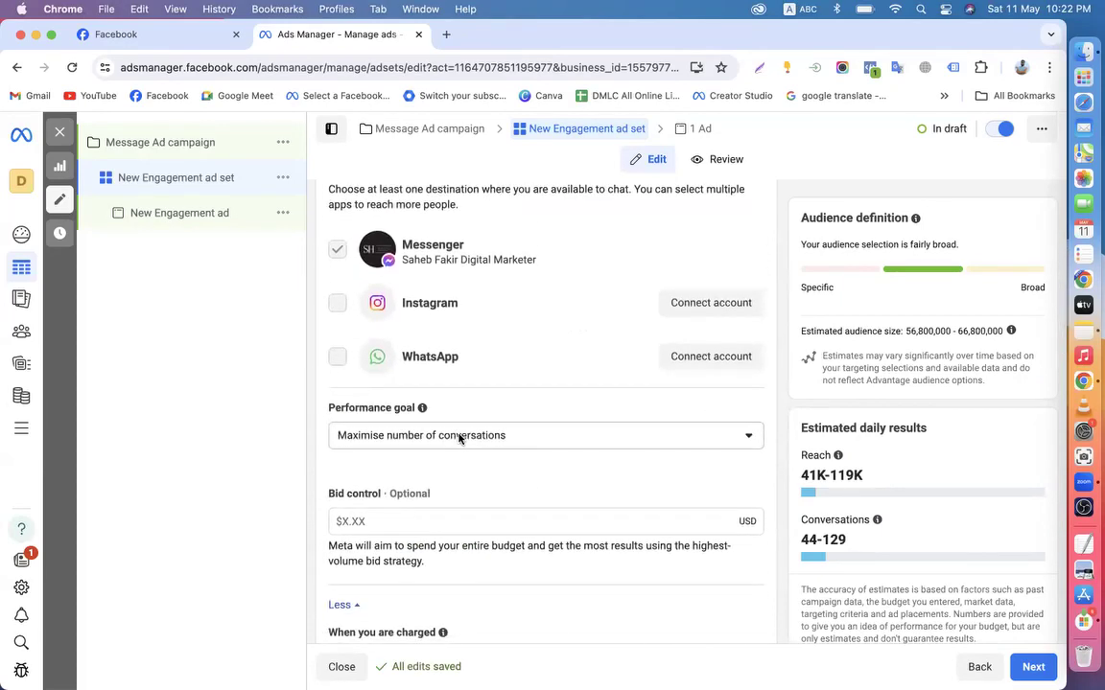
scroll(459, 439, up, 6)
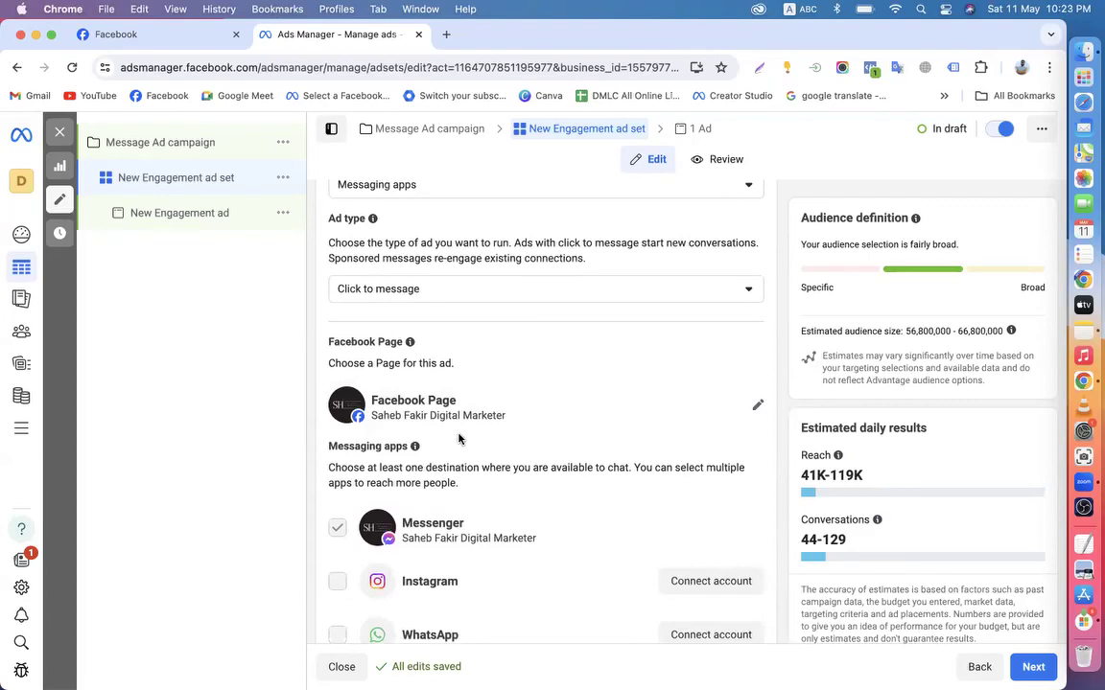
scroll(459, 440, down, 3)
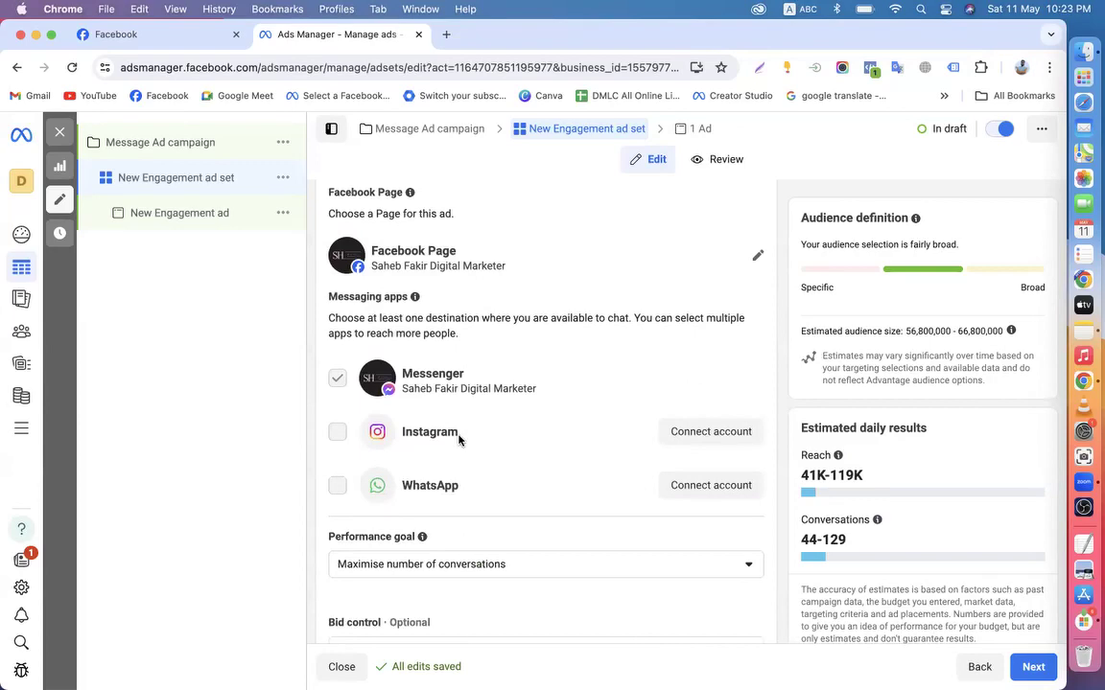
scroll(458, 439, up, 3)
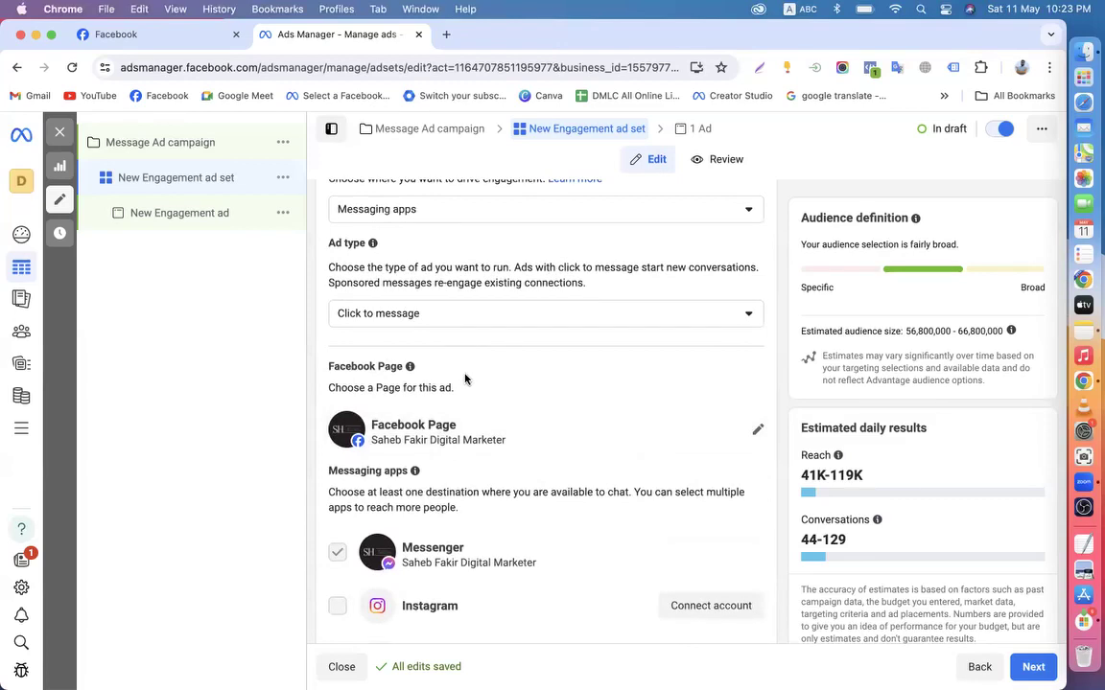
scroll(464, 379, up, 3)
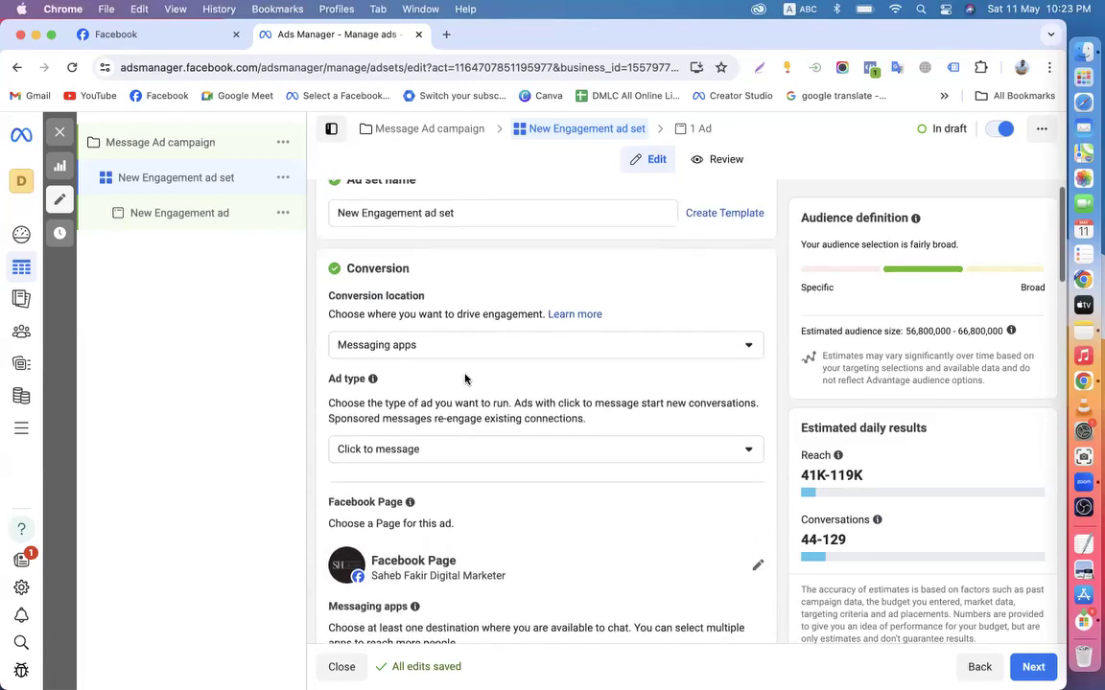
scroll(464, 379, down, 1)
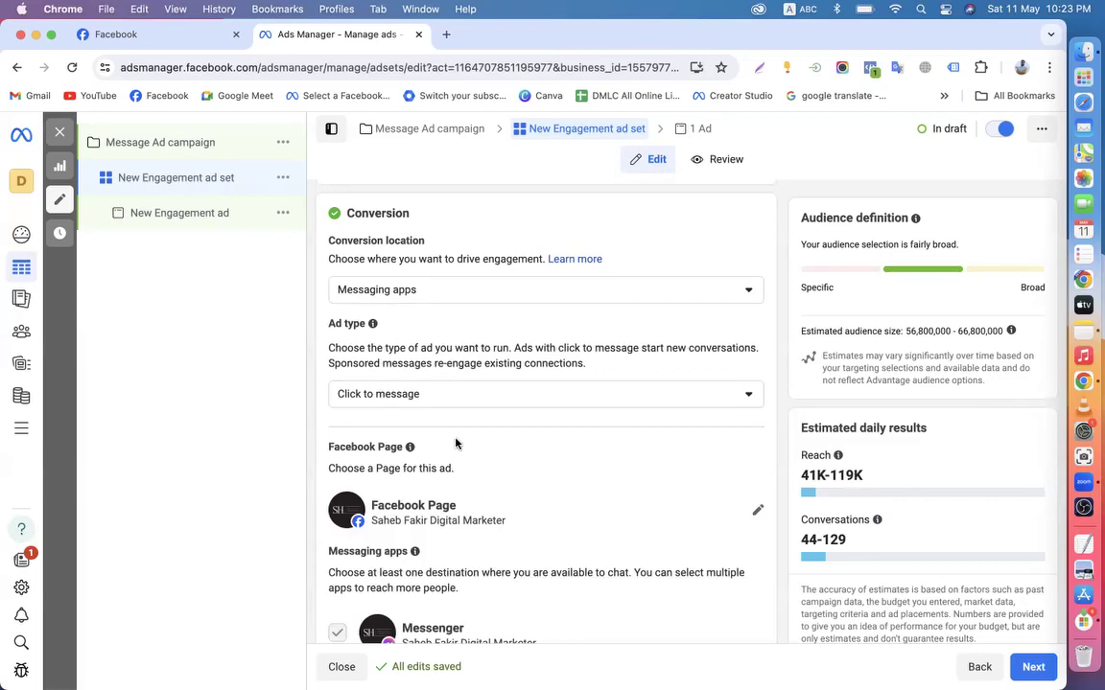
click(445, 35)
text(arr)
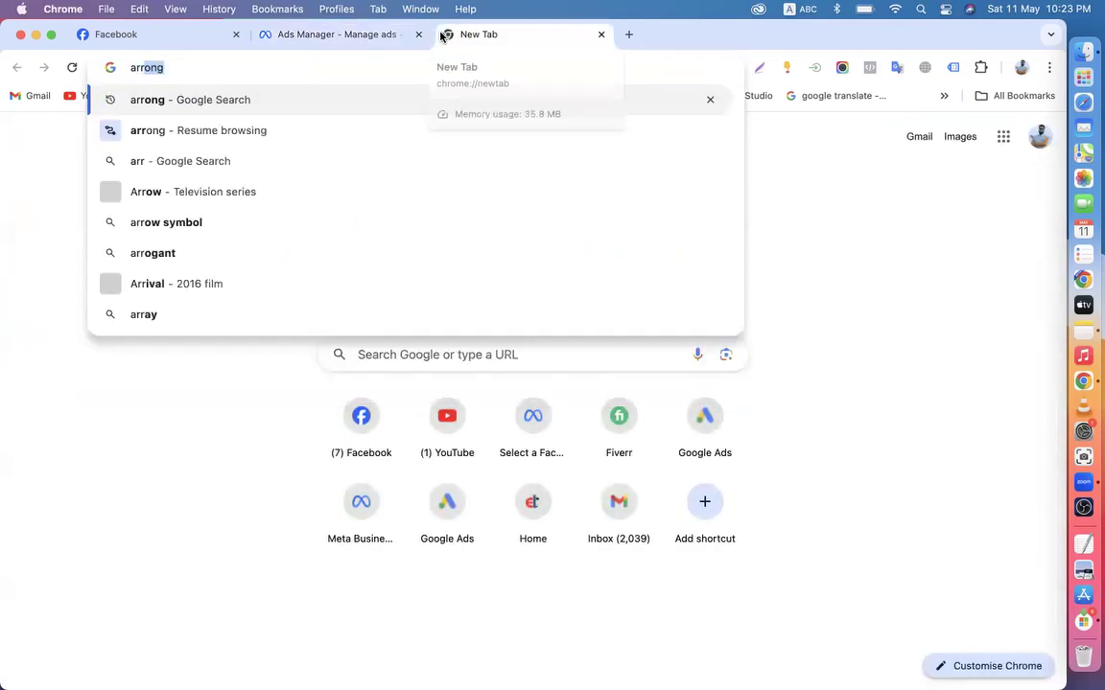
key(Return)
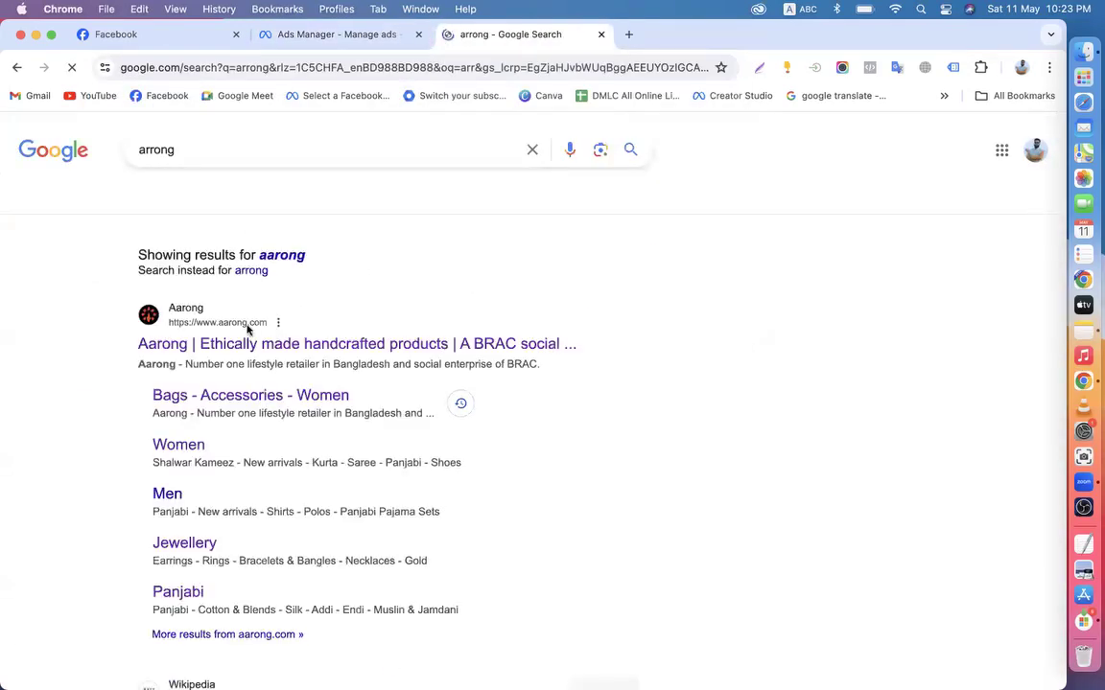
click(240, 379)
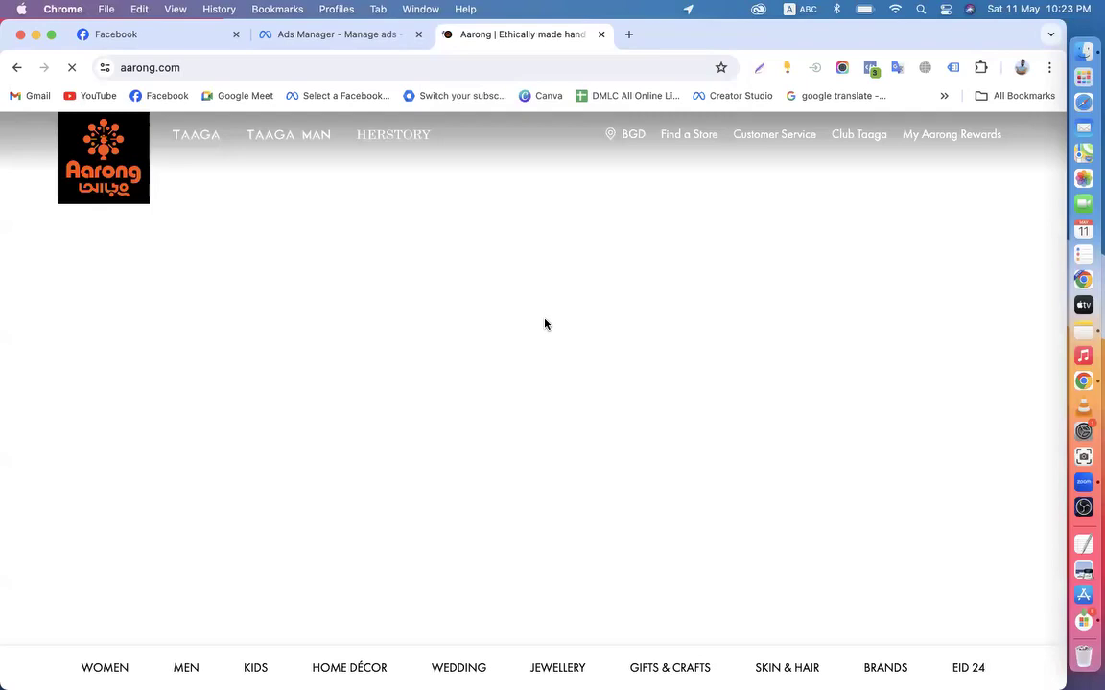
click(601, 34)
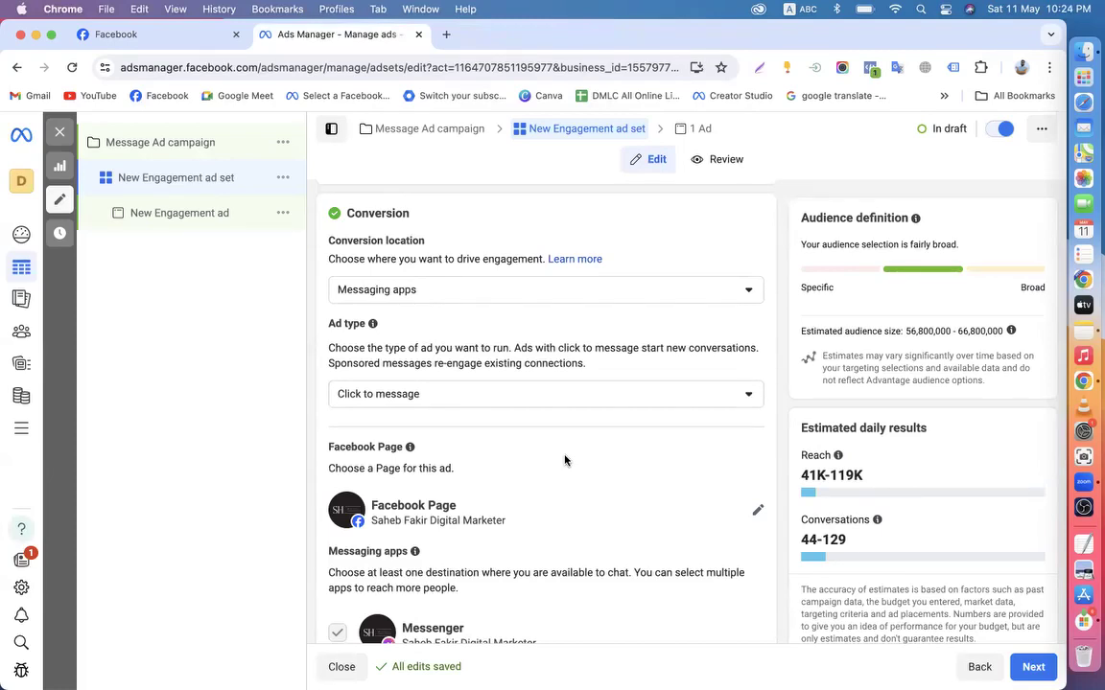
scroll(565, 461, down, 10)
scroll(565, 460, down, 5)
scroll(565, 458, up, 20)
scroll(509, 341, down, 5)
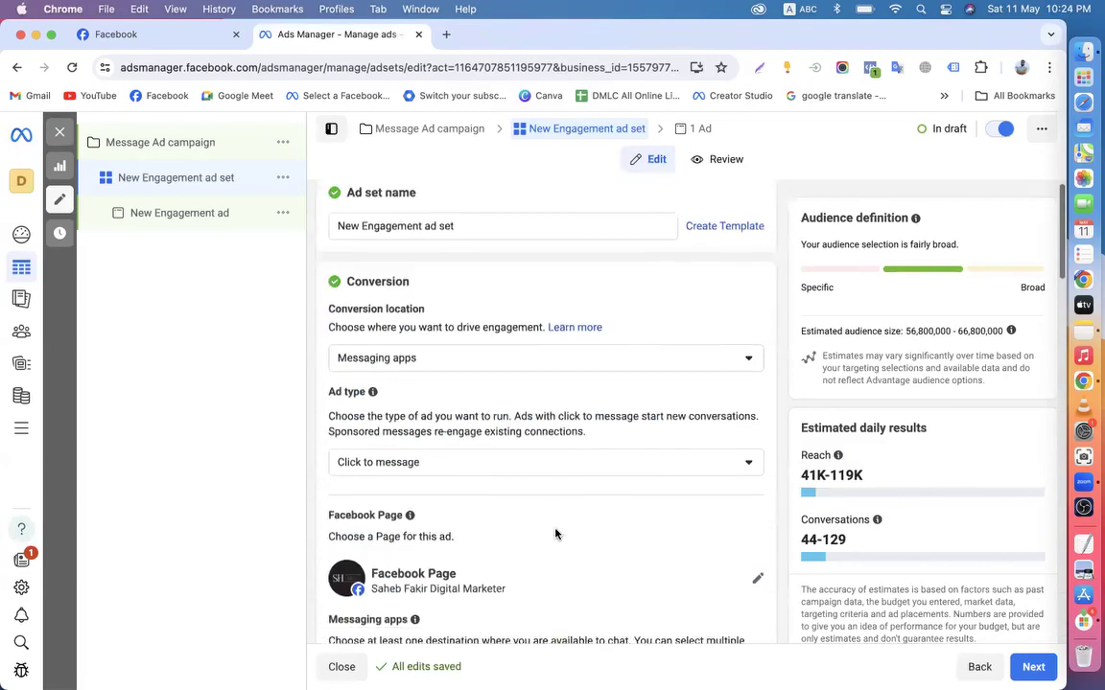
scroll(543, 461, down, 6)
scroll(540, 462, down, 2)
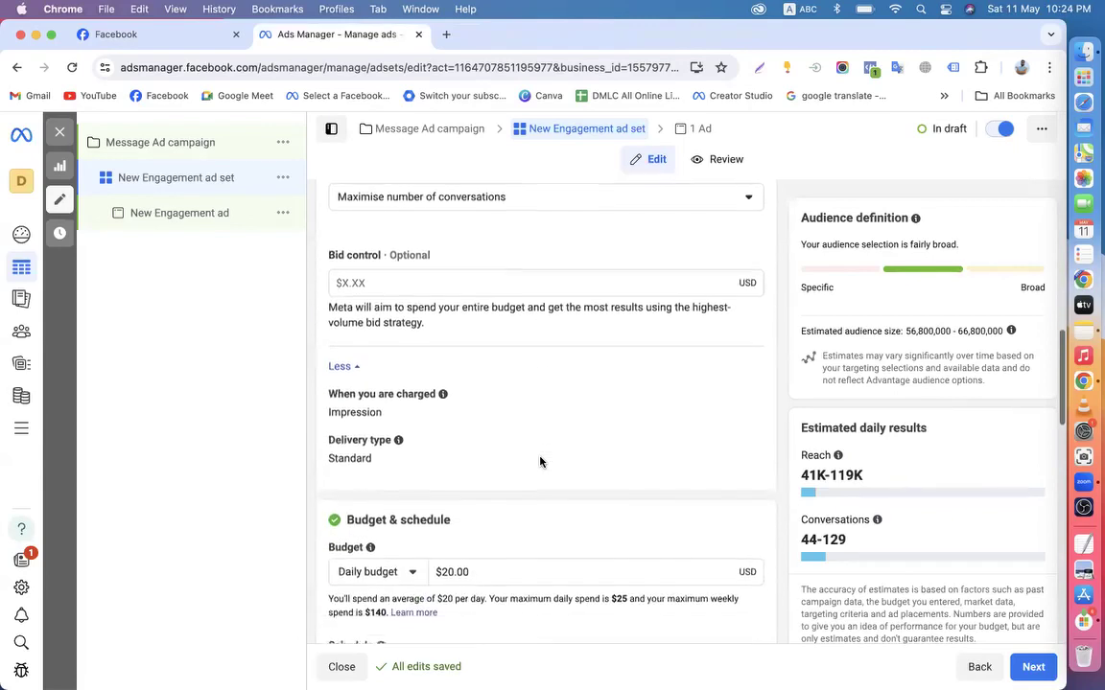
scroll(540, 462, up, 1)
scroll(540, 463, up, 10)
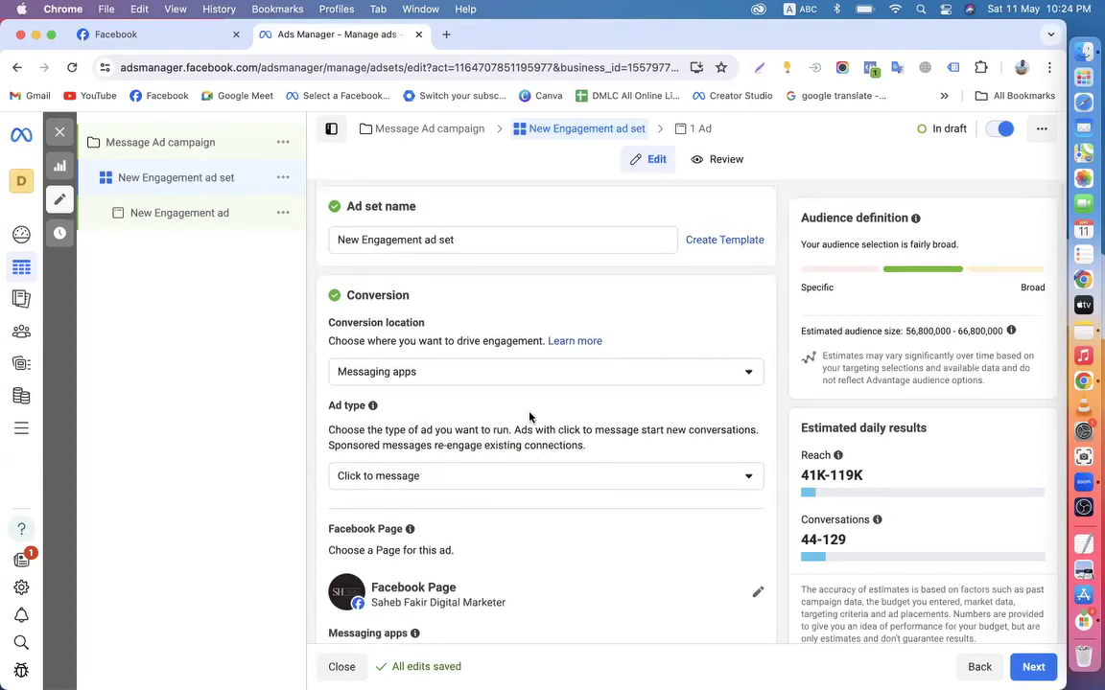
scroll(529, 417, down, 6)
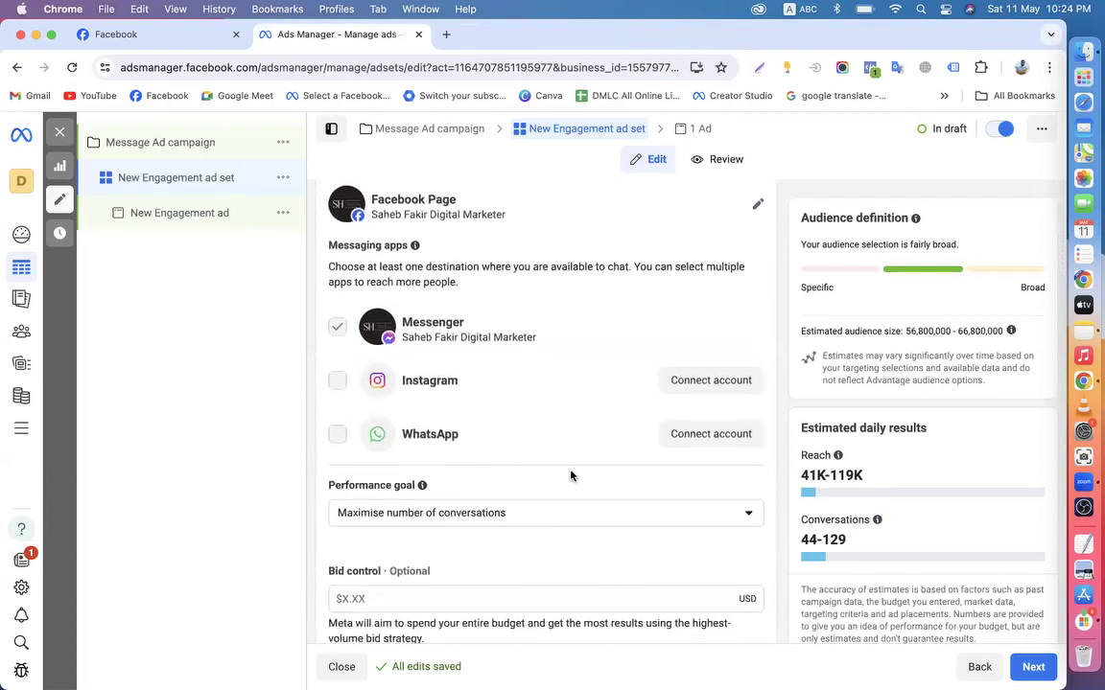
scroll(570, 475, up, 5)
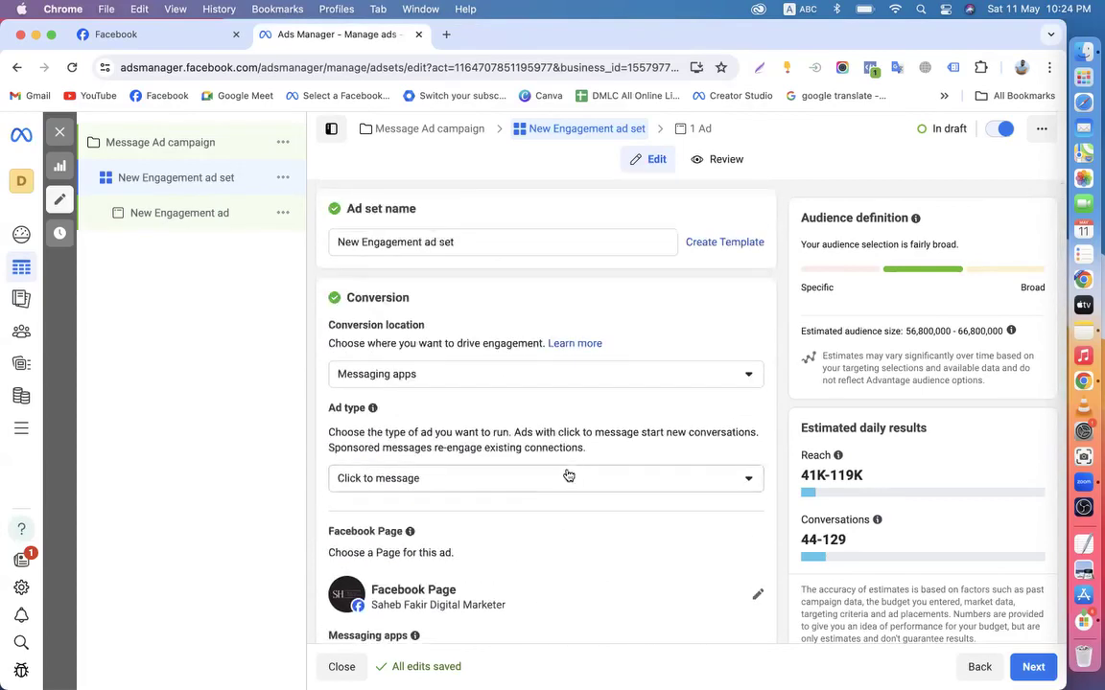
scroll(614, 317, down, 3)
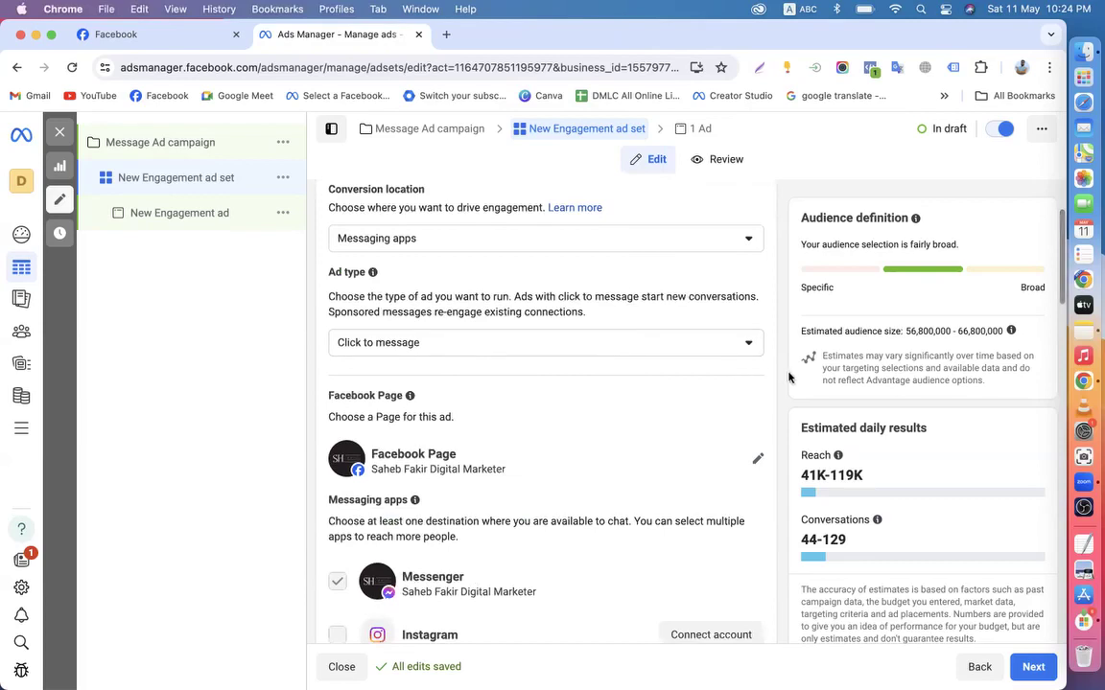
scroll(795, 412, down, 3)
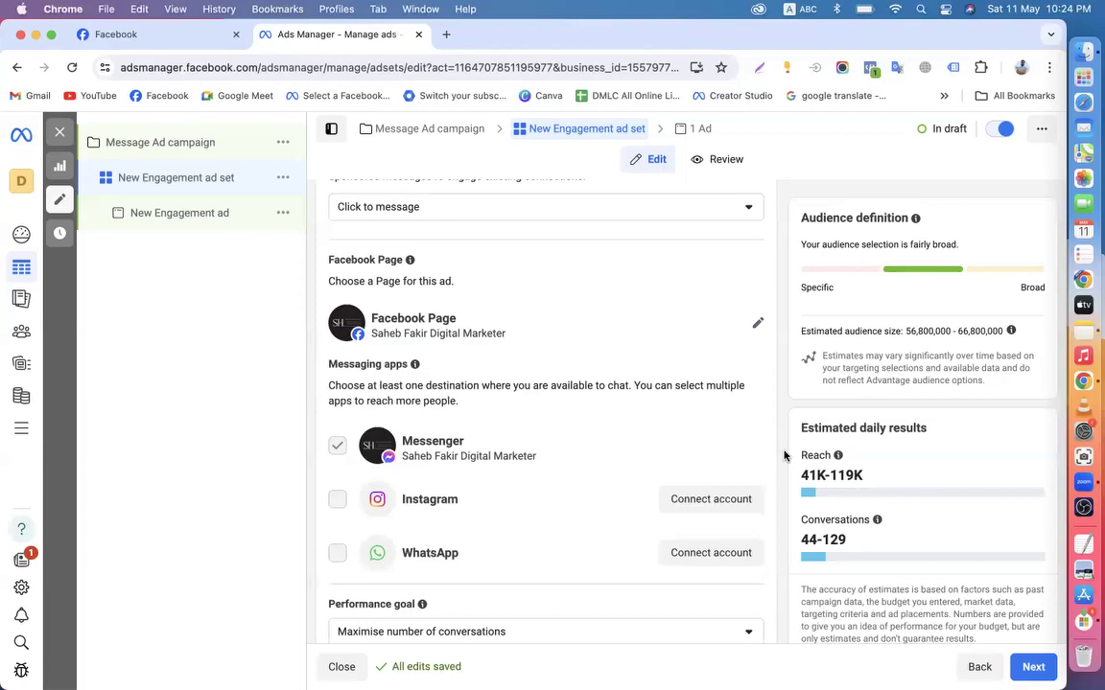
scroll(784, 455, up, 2)
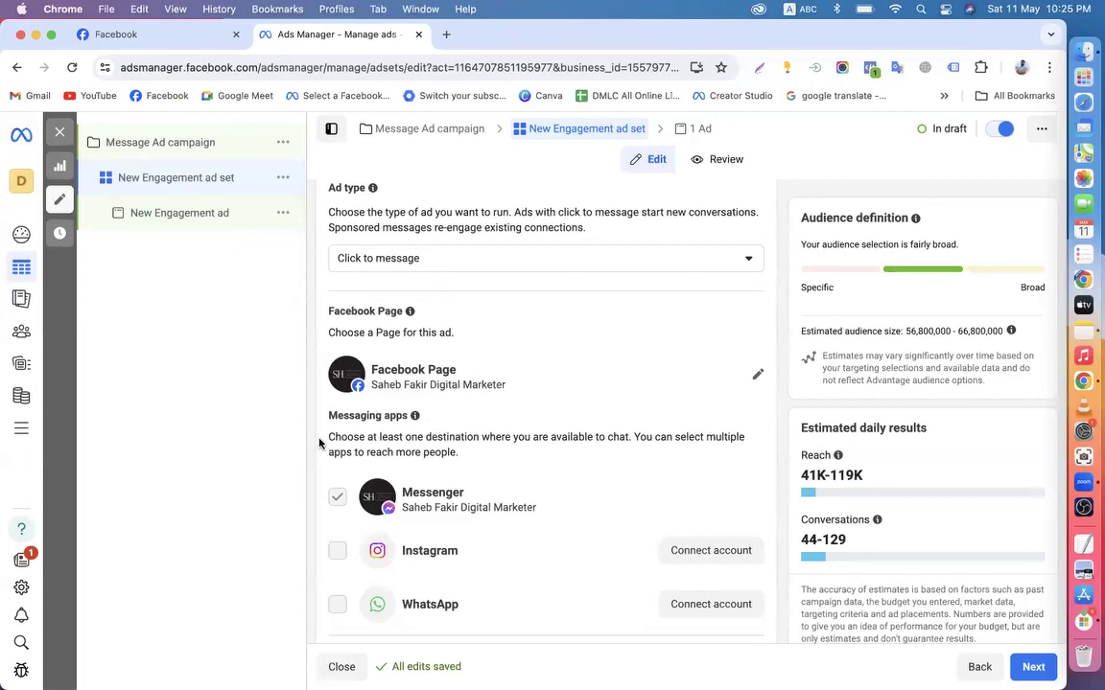
scroll(319, 442, down, 1)
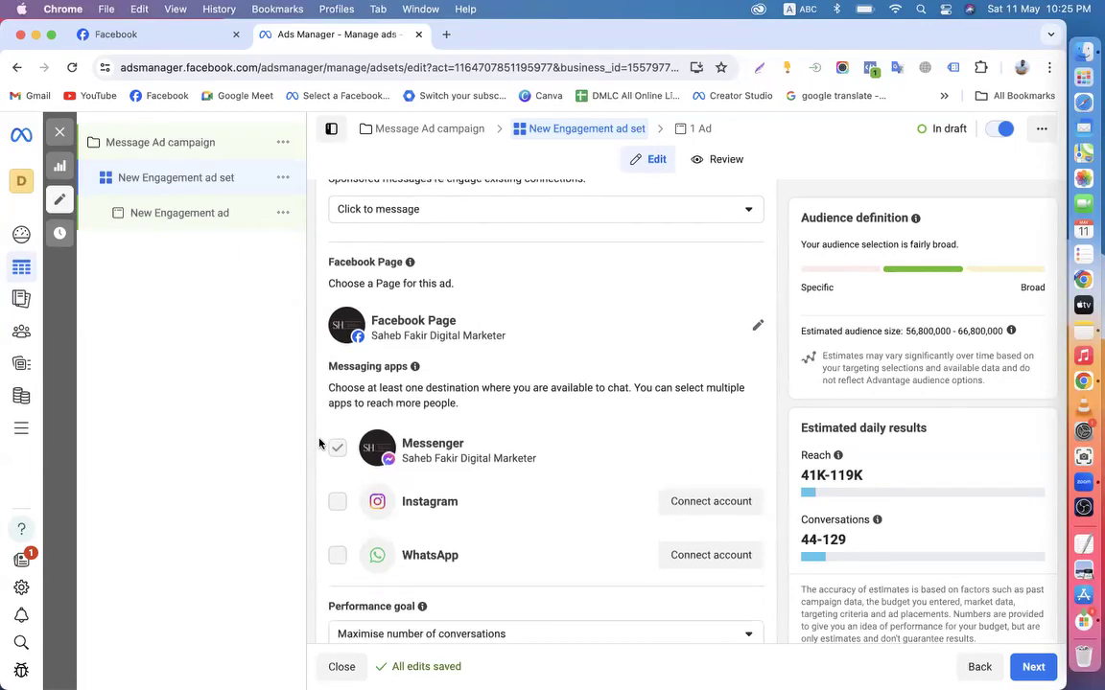
scroll(319, 443, down, 2)
scroll(319, 443, down, 6)
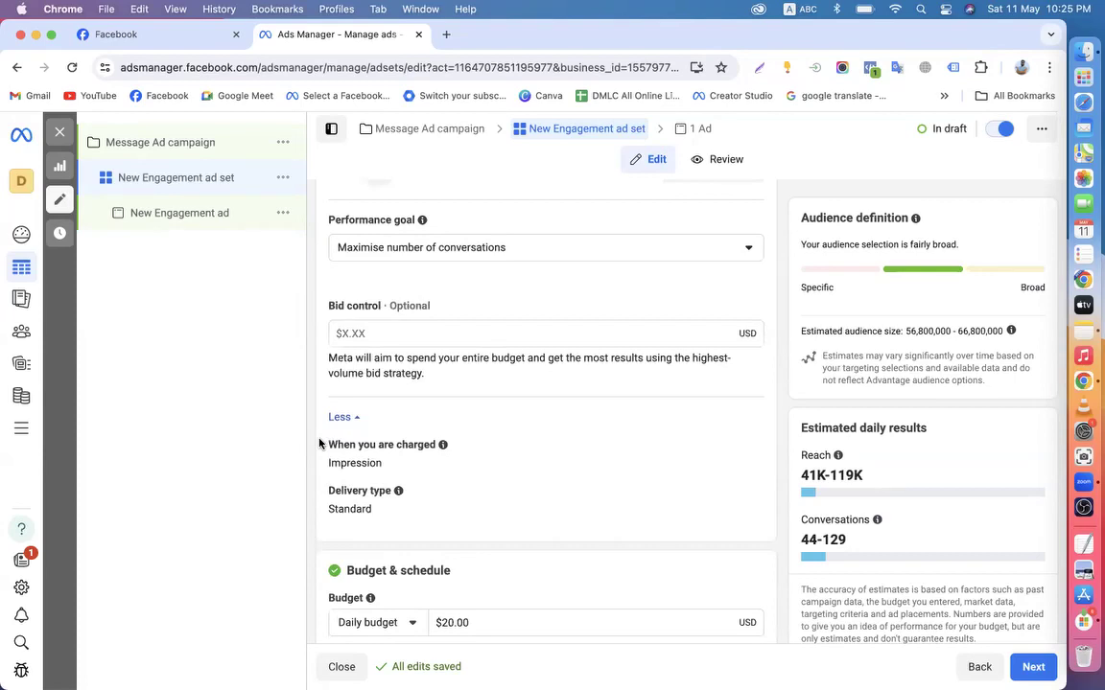
scroll(320, 443, down, 4)
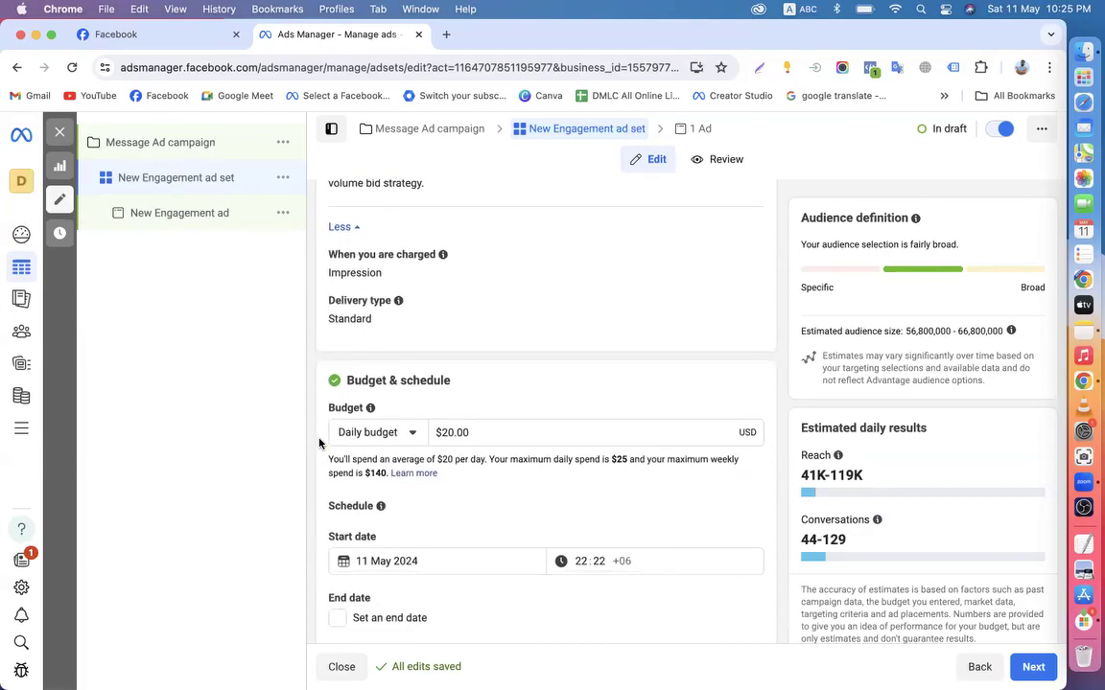
scroll(319, 443, up, 10)
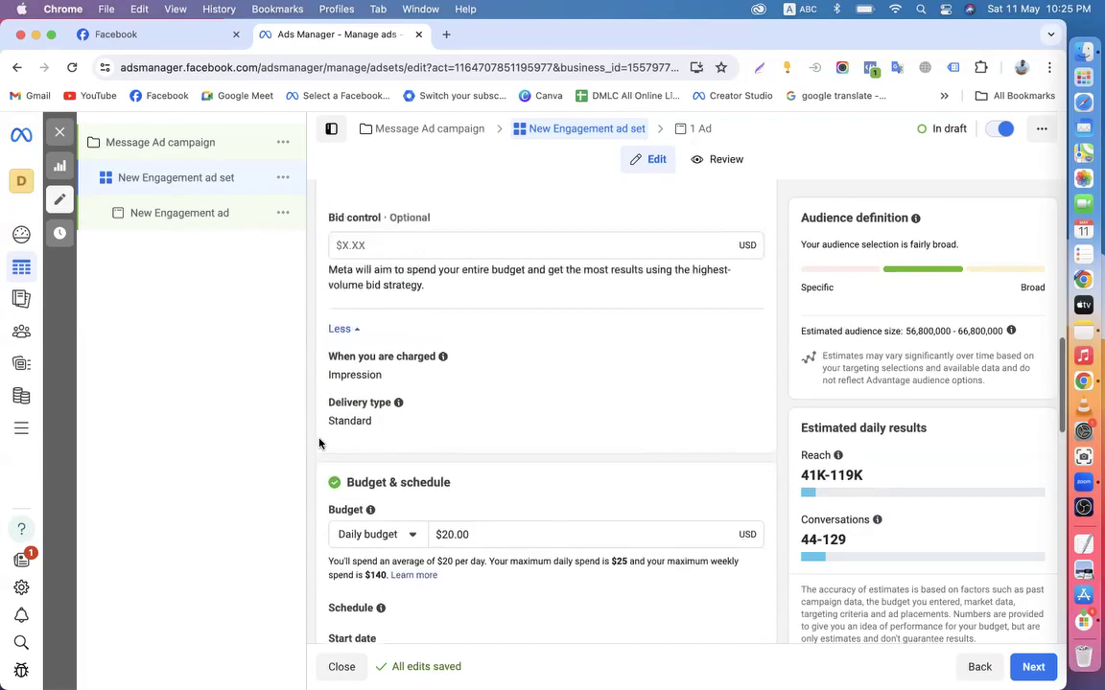
scroll(319, 299, up, 7)
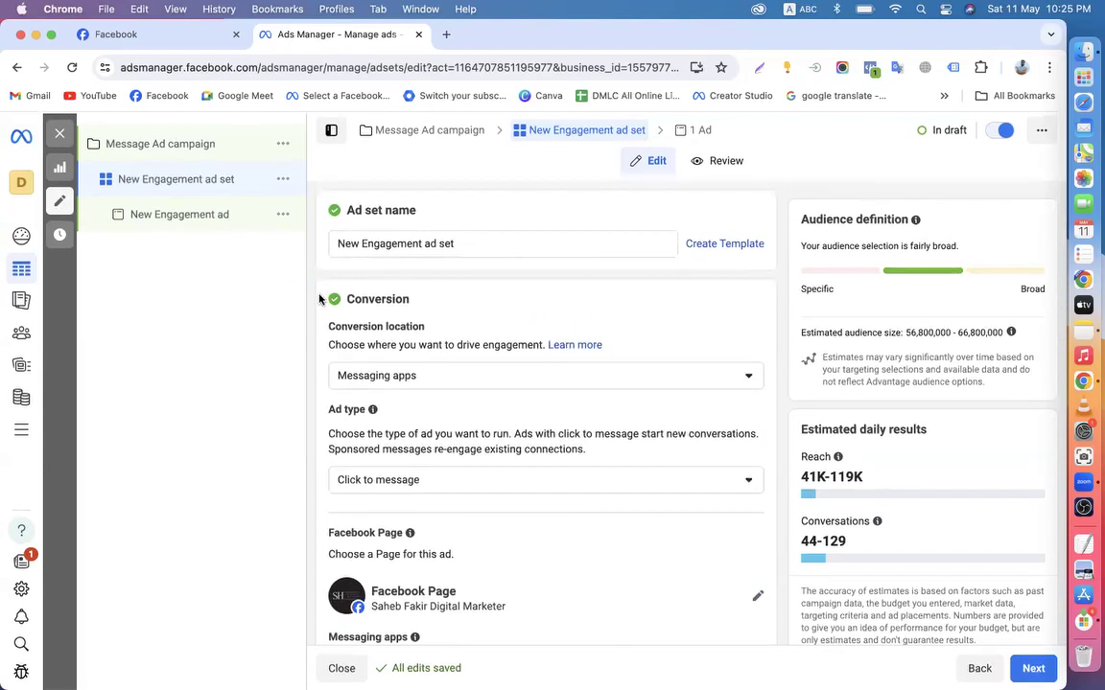
scroll(319, 300, down, 2)
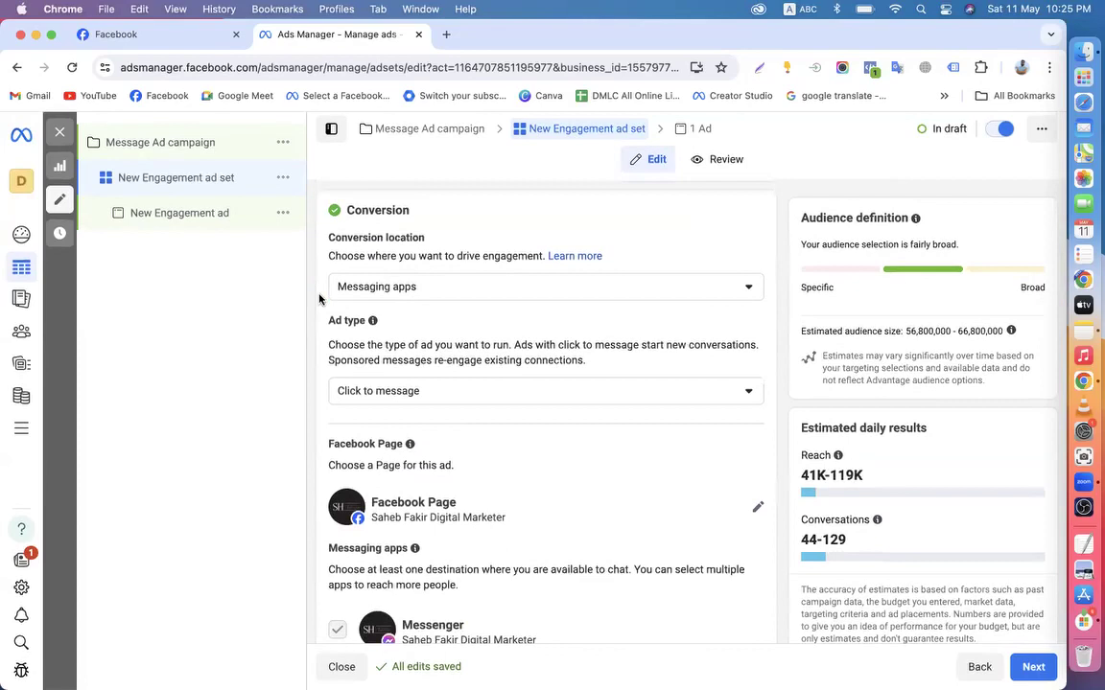
scroll(326, 444, down, 3)
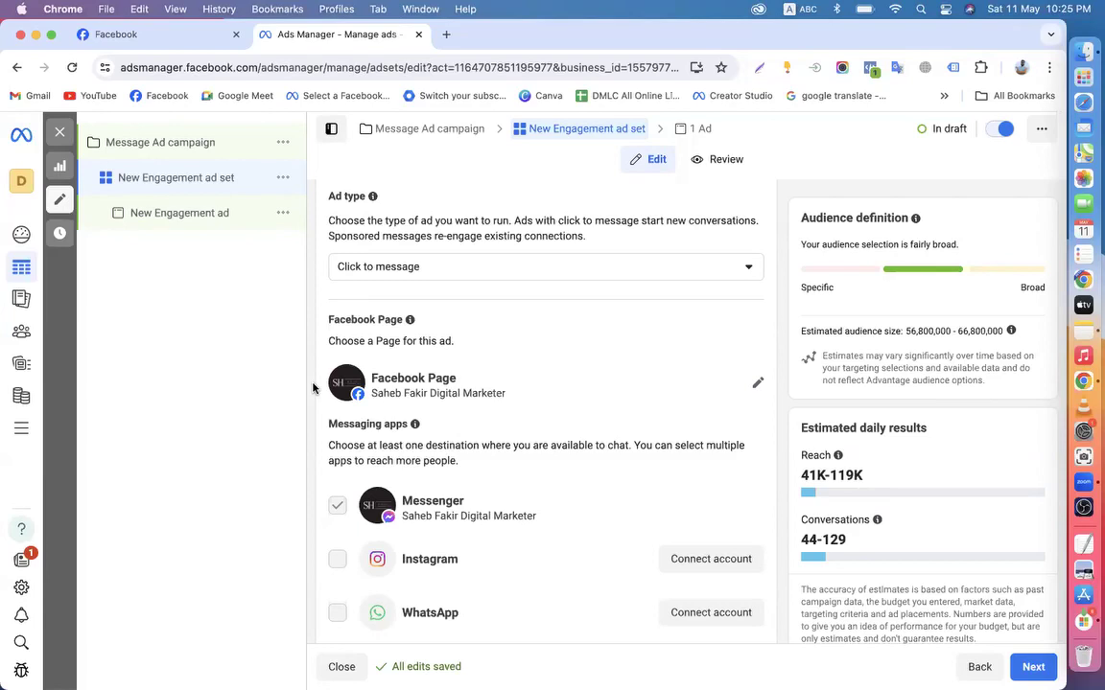
scroll(313, 387, down, 5)
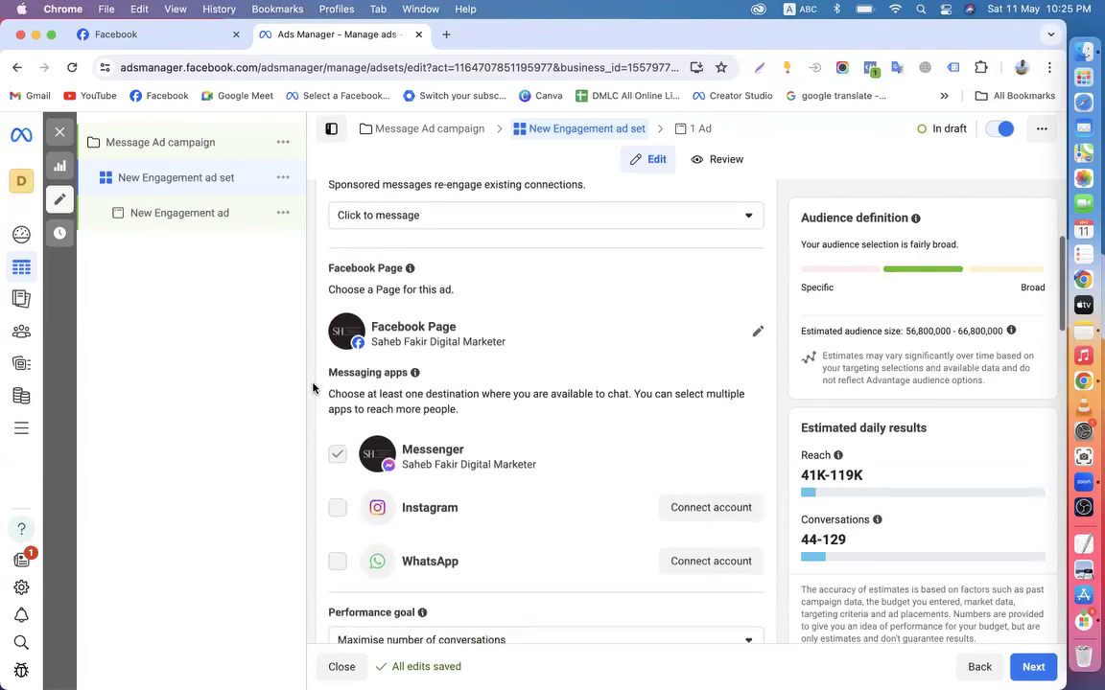
scroll(313, 388, down, 5)
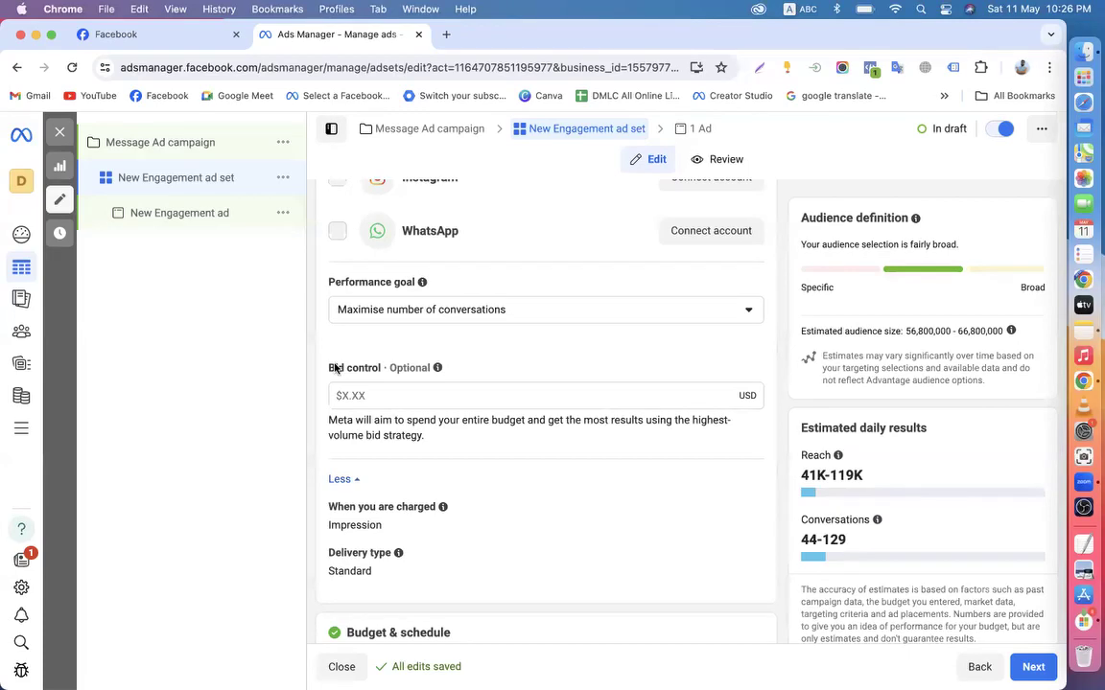
scroll(334, 367, down, 1)
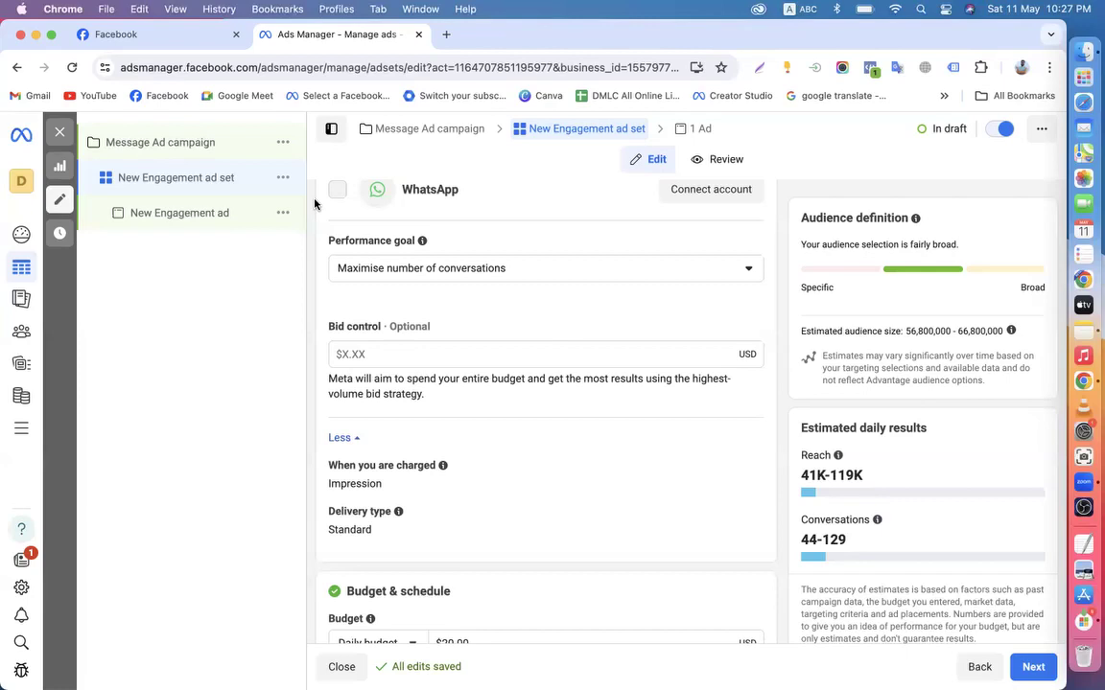
scroll(316, 305, down, 3)
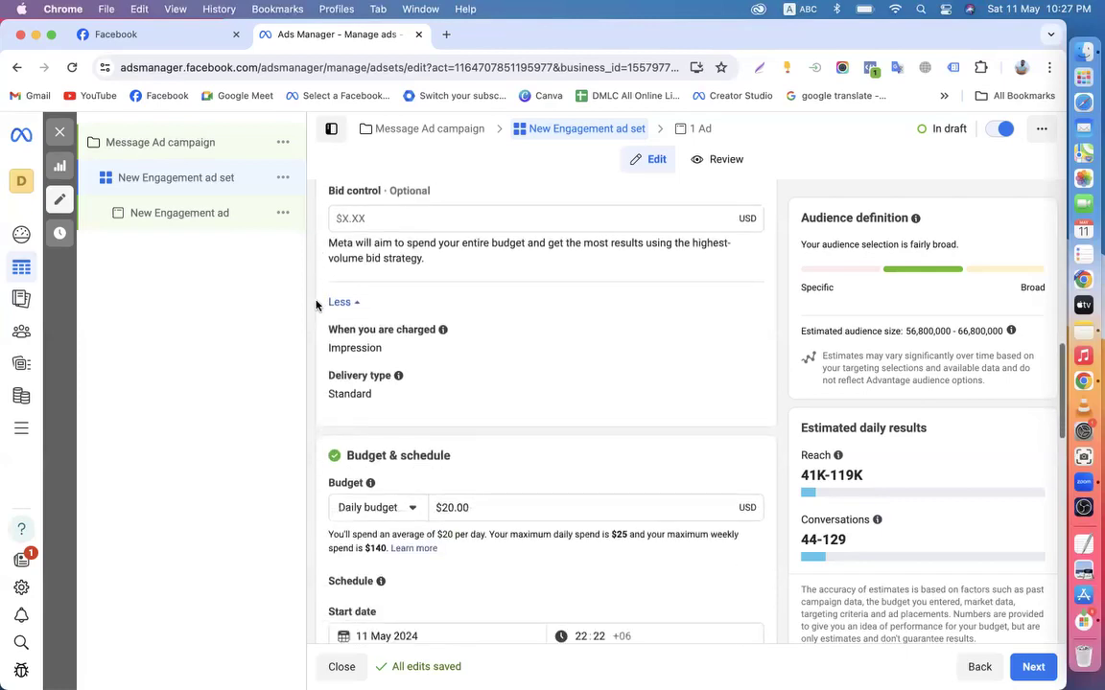
scroll(316, 305, up, 10)
scroll(316, 305, down, 8)
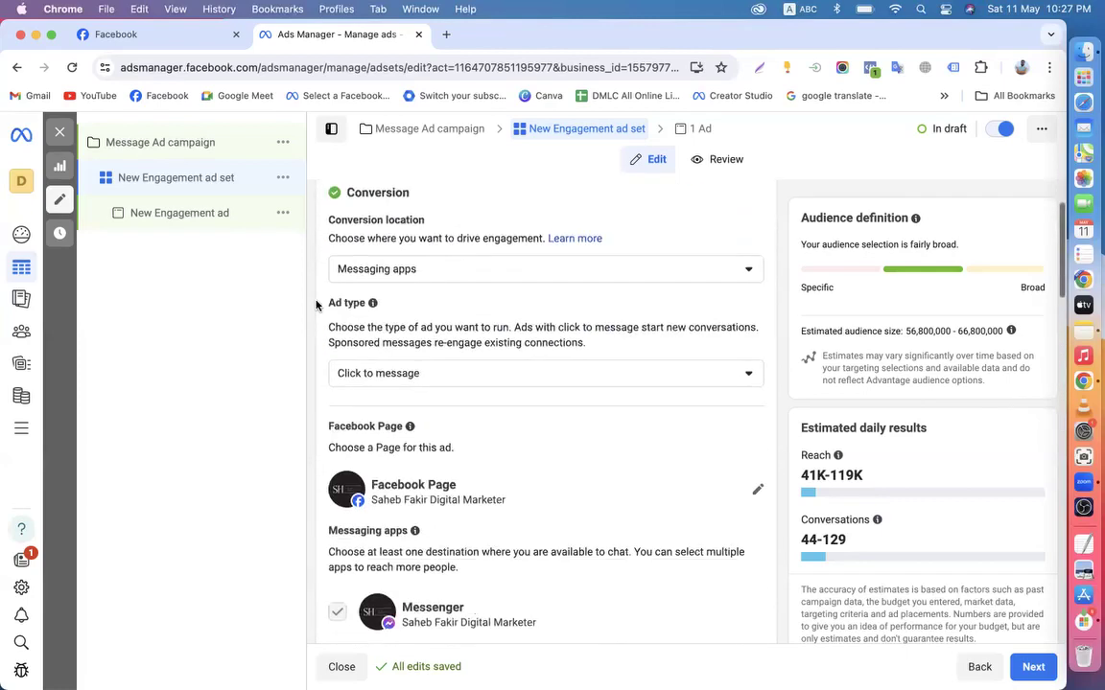
scroll(315, 305, down, 4)
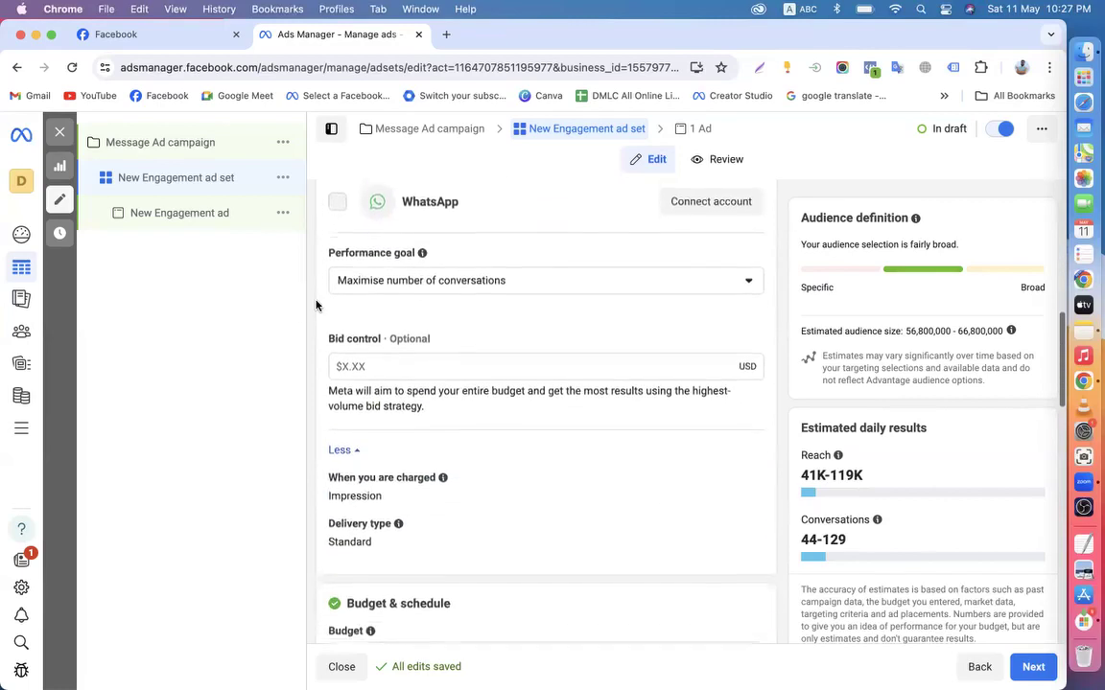
scroll(346, 305, down, 2)
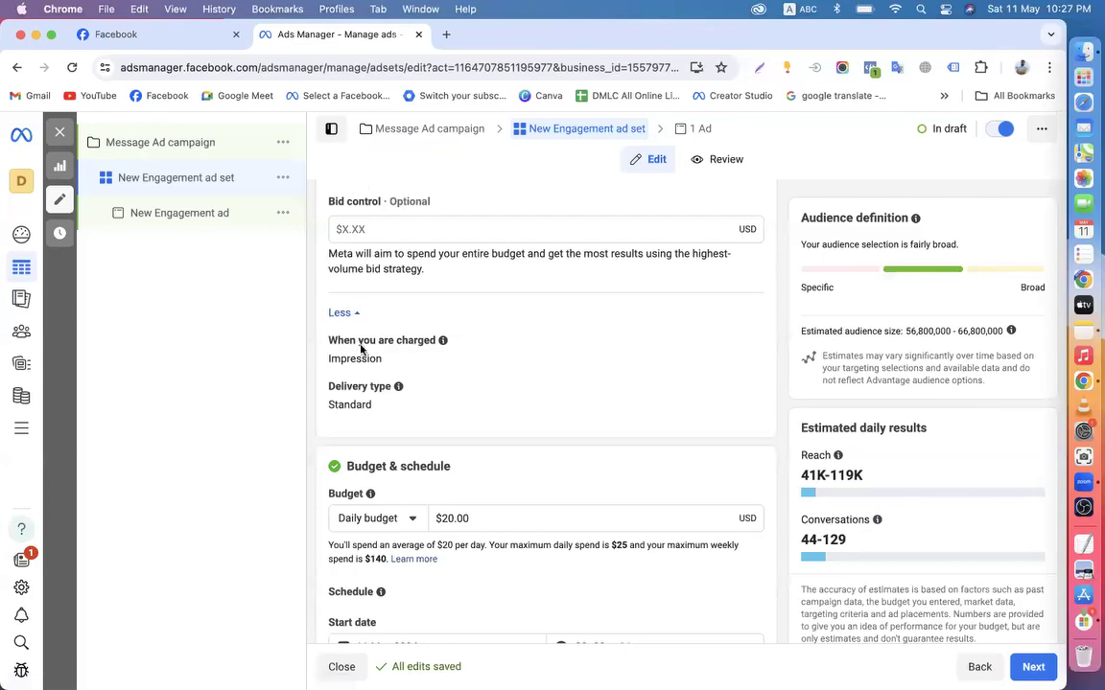
scroll(349, 366, up, 8)
scroll(348, 369, up, 2)
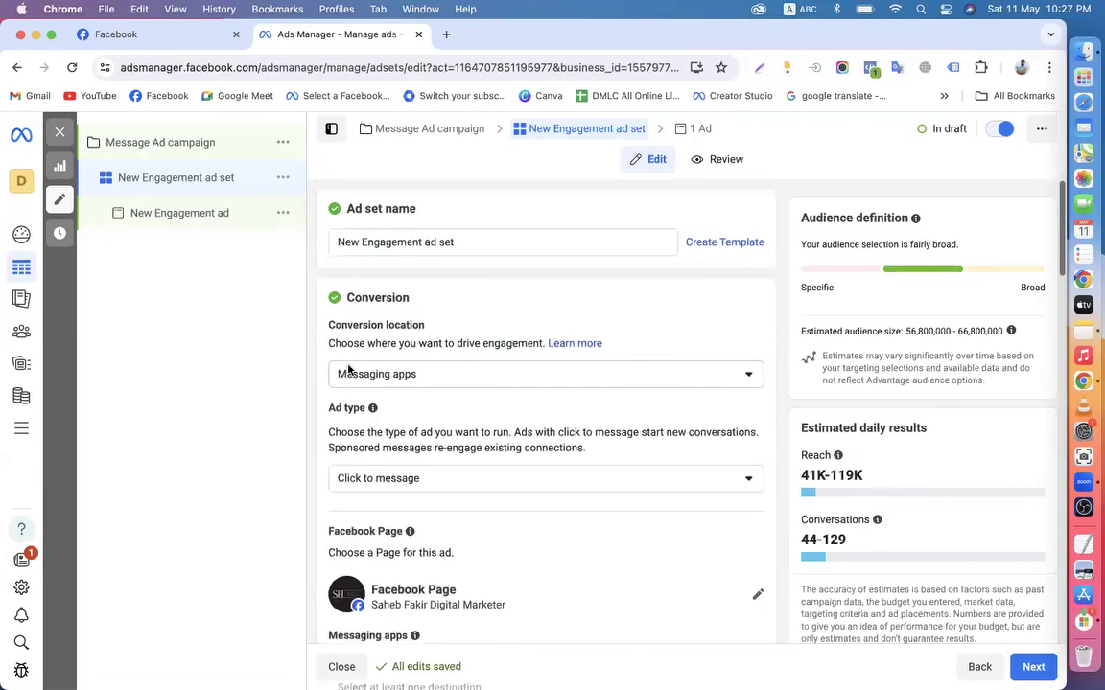
click(153, 144)
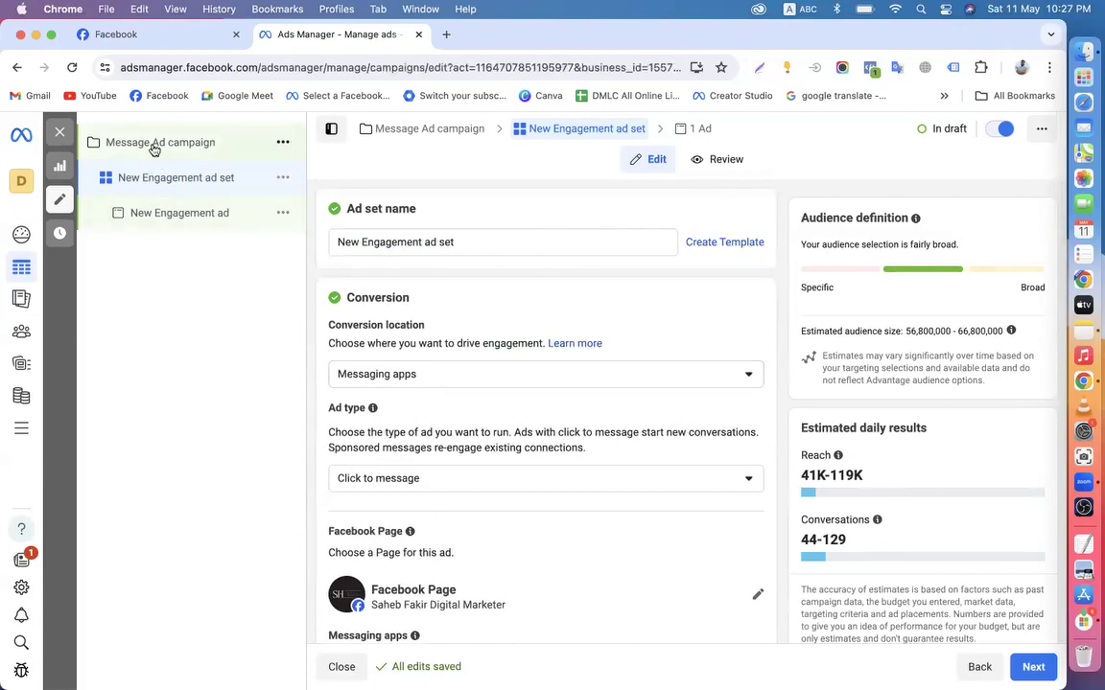
scroll(493, 411, down, 5)
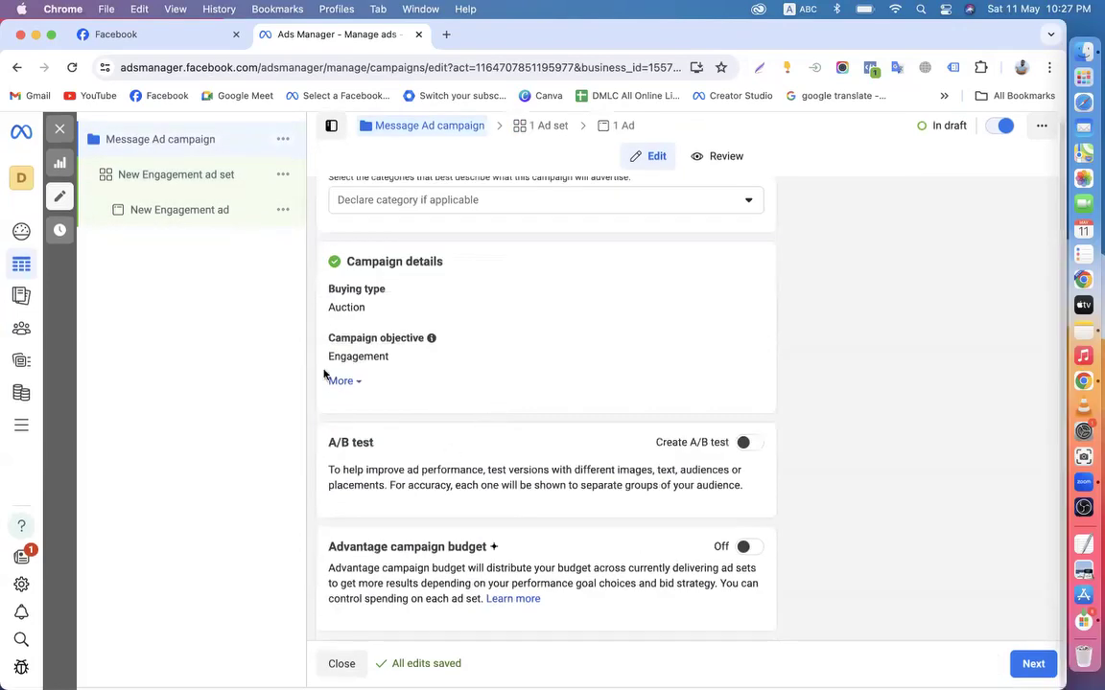
click(154, 177)
scroll(414, 423, down, 5)
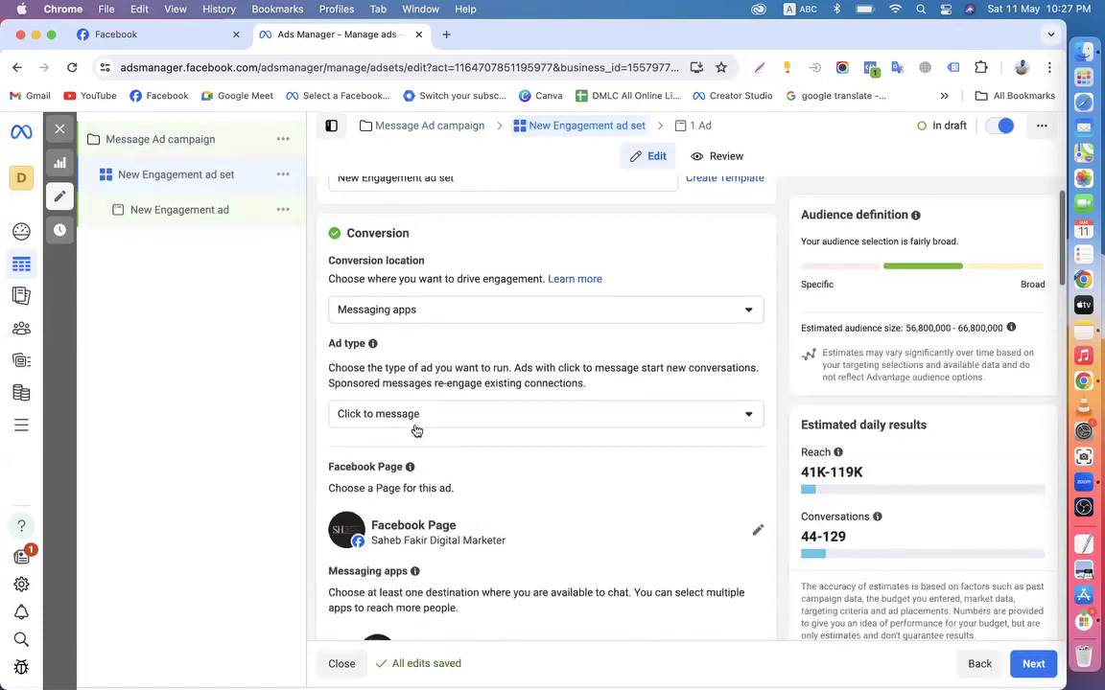
scroll(367, 413, up, 3)
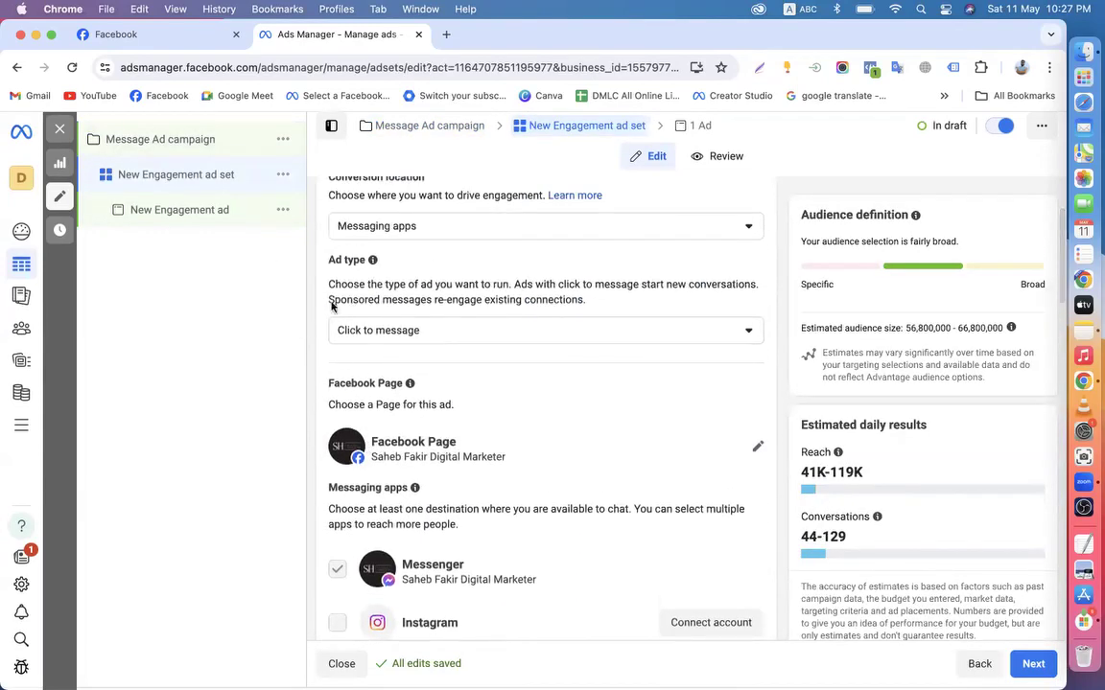
scroll(323, 364, down, 4)
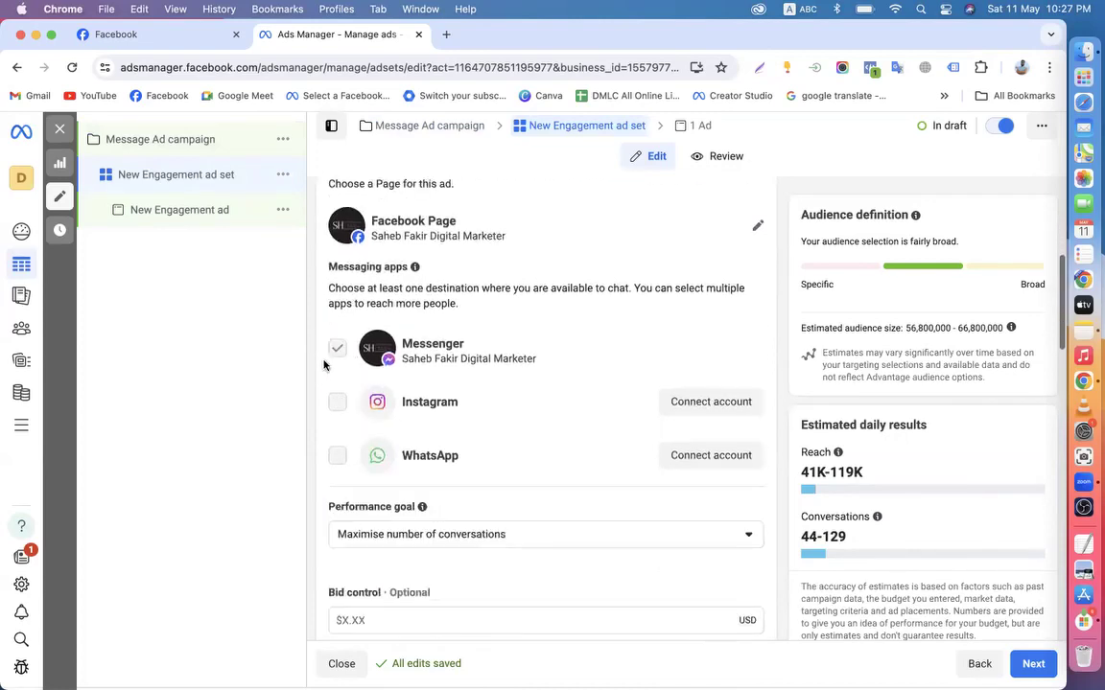
scroll(323, 364, down, 3)
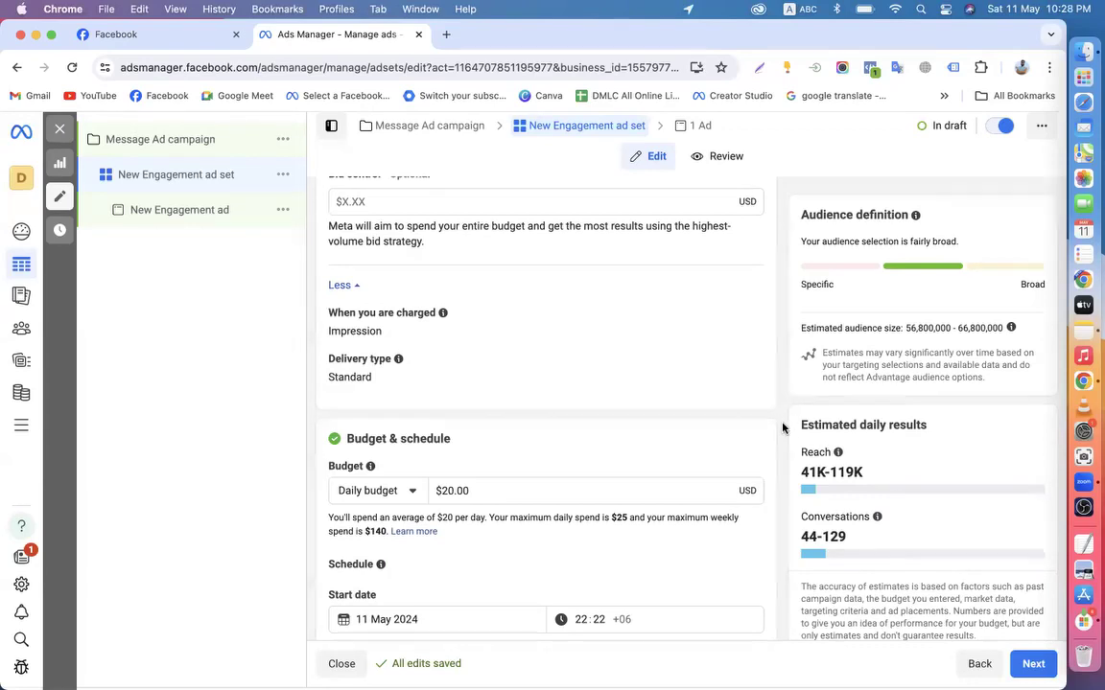
scroll(783, 428, down, 3)
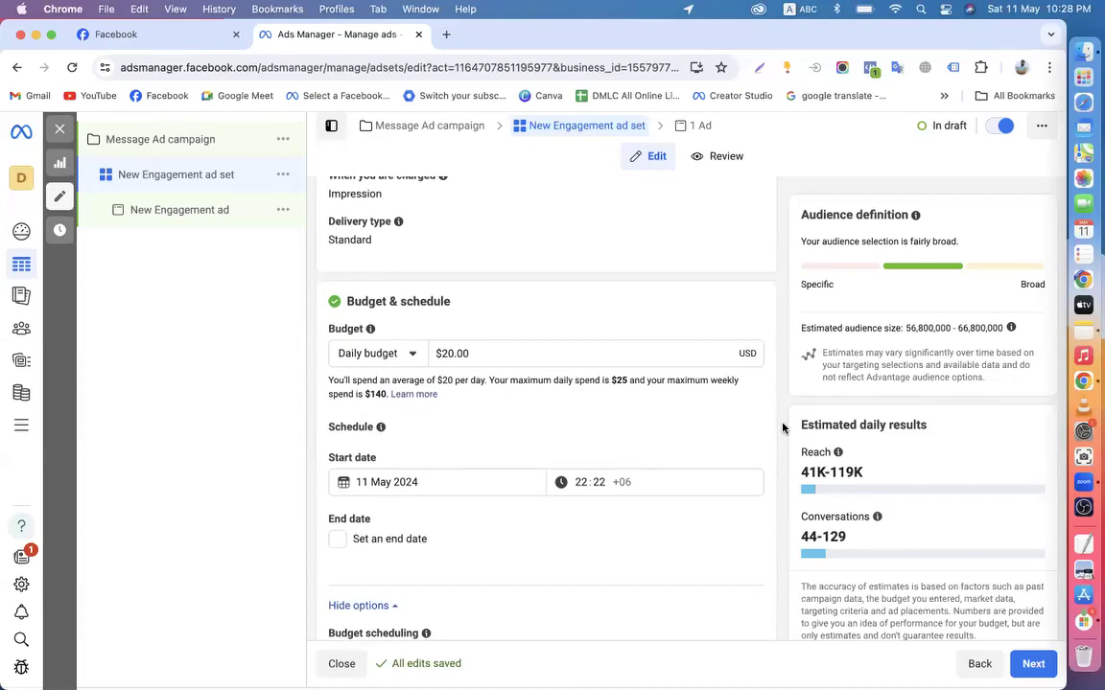
scroll(783, 427, up, 9)
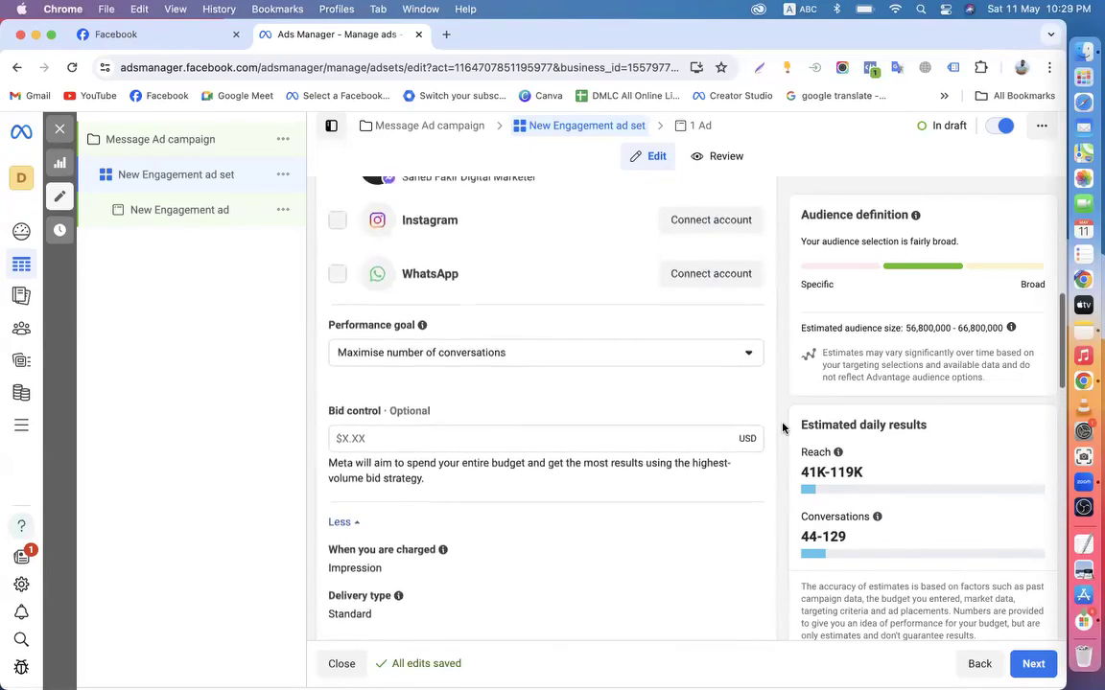
scroll(782, 428, up, 10)
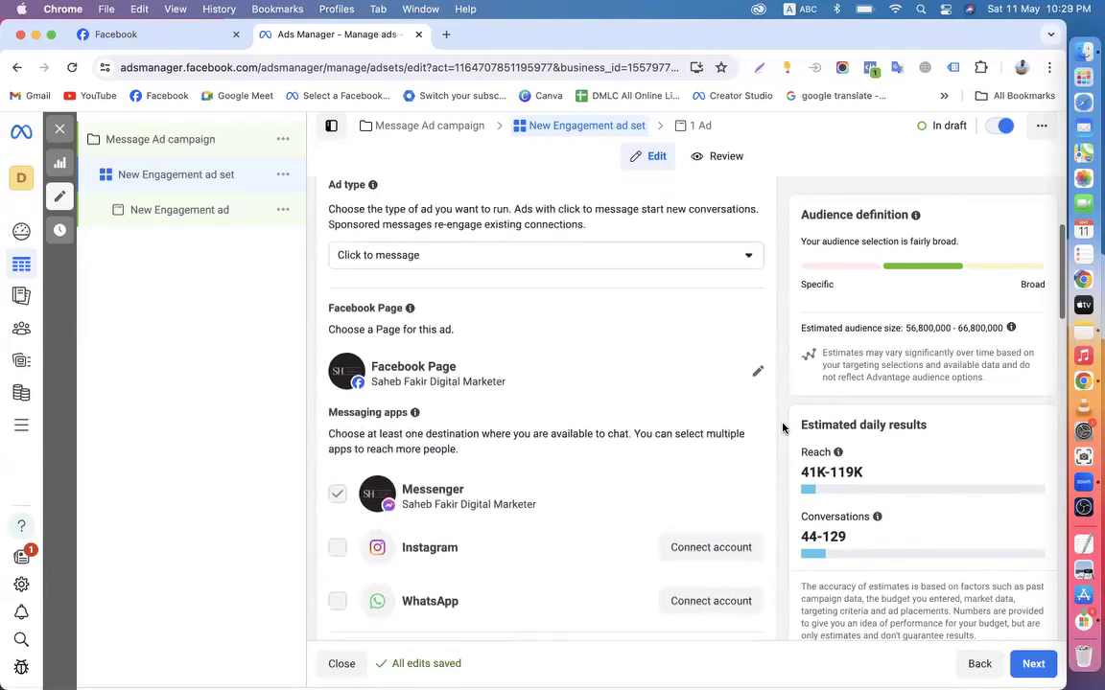
scroll(782, 428, up, 1)
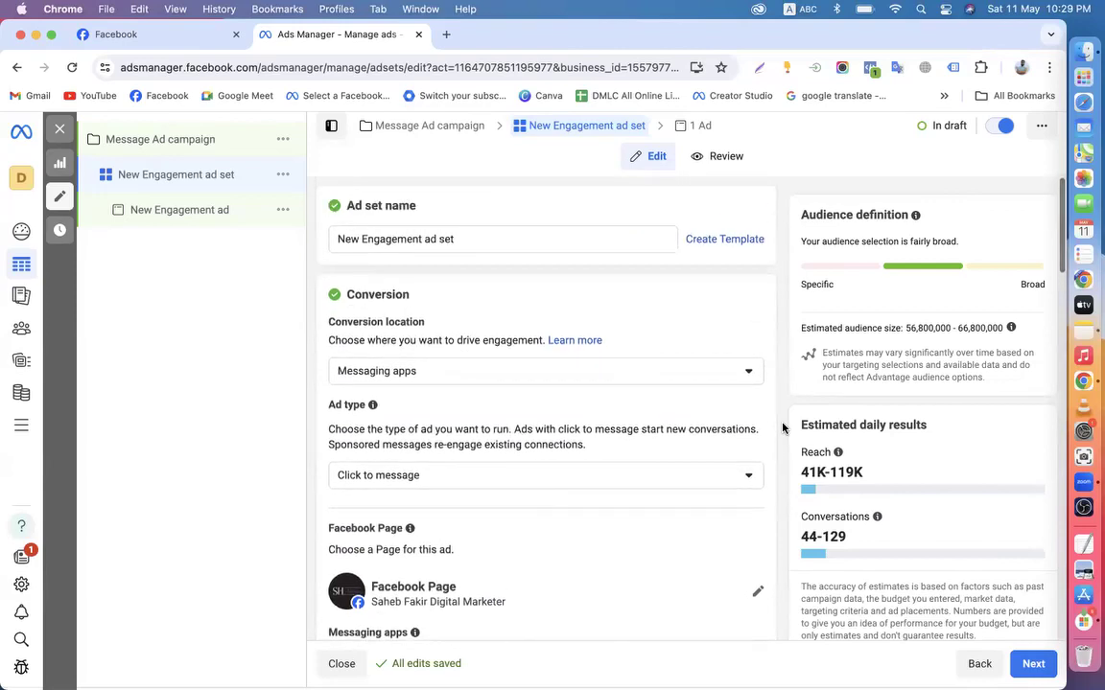
scroll(783, 428, down, 7)
scroll(782, 428, down, 9)
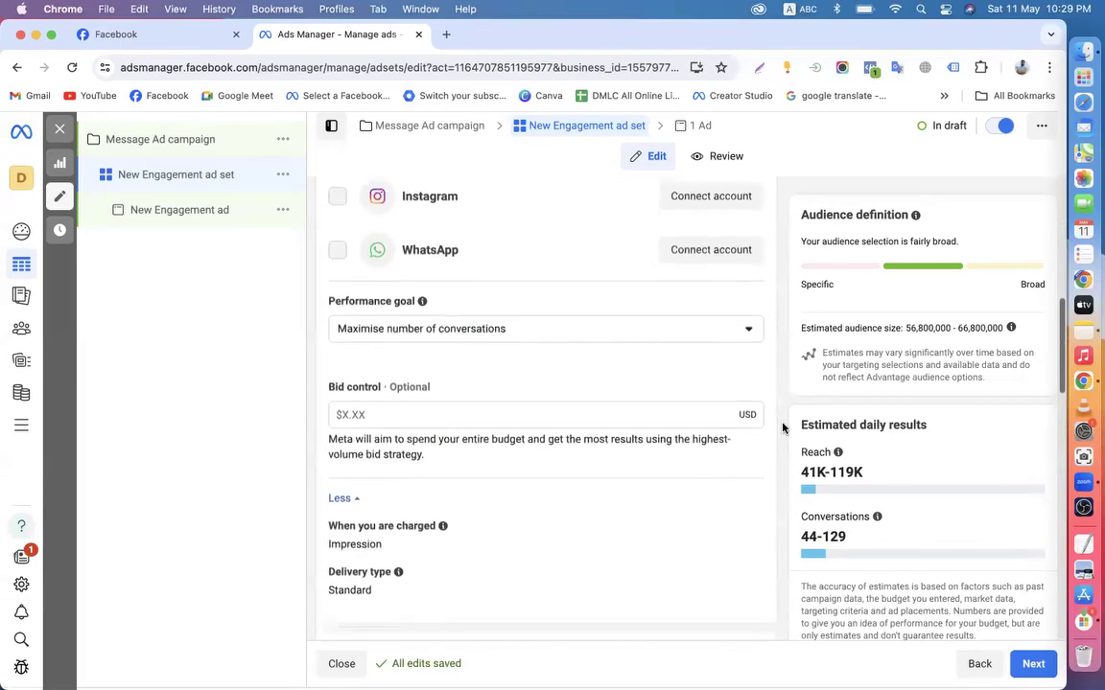
scroll(424, 288, up, 5)
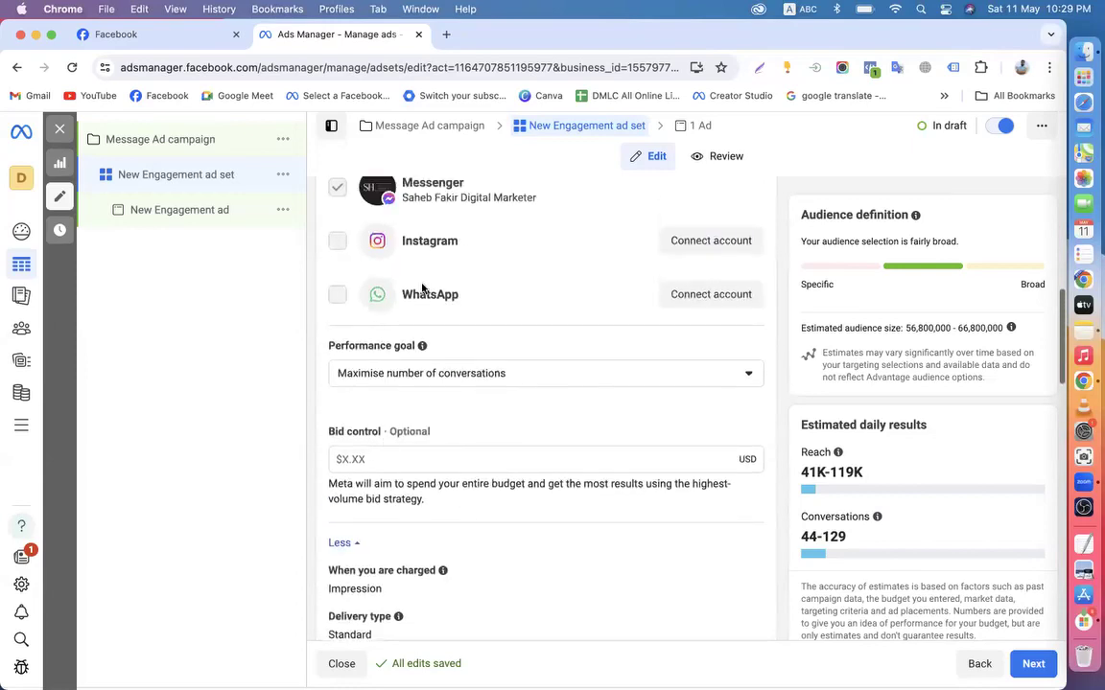
scroll(422, 388, up, 4)
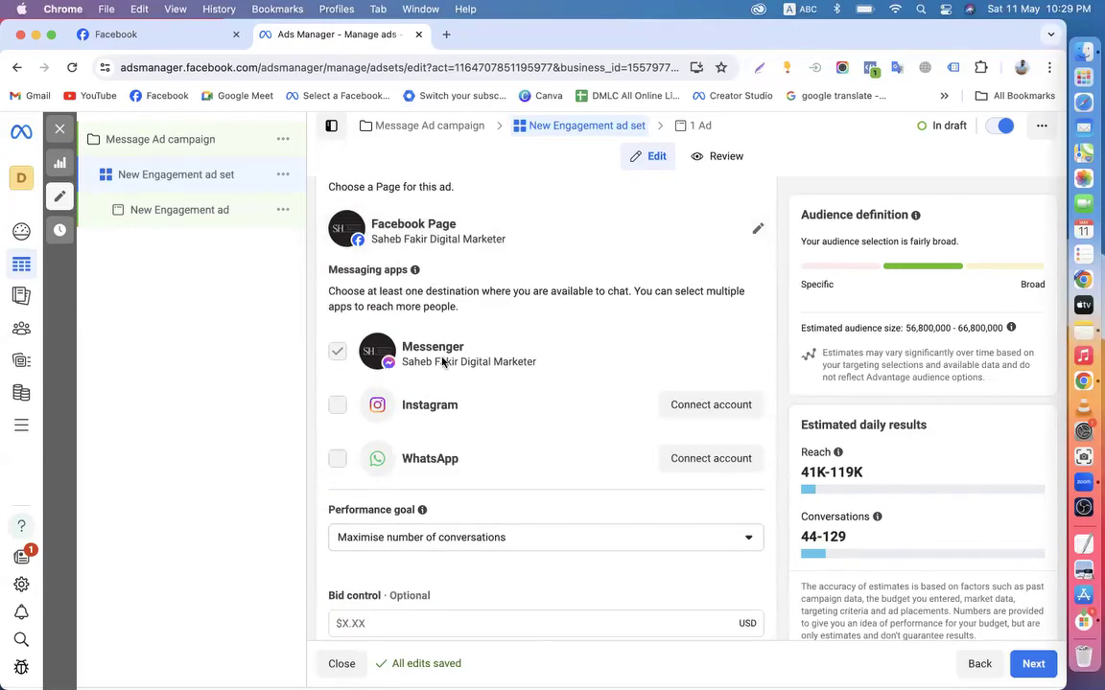
scroll(443, 361, up, 3)
scroll(441, 362, up, 3)
scroll(415, 414, down, 1)
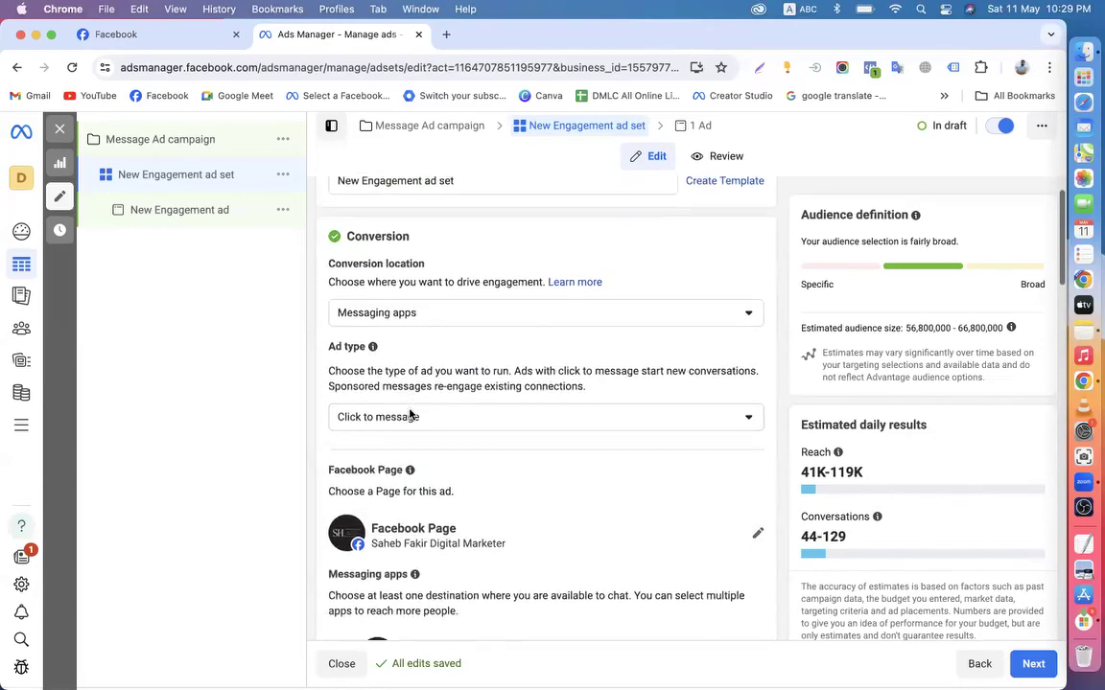
triple_click(419, 341)
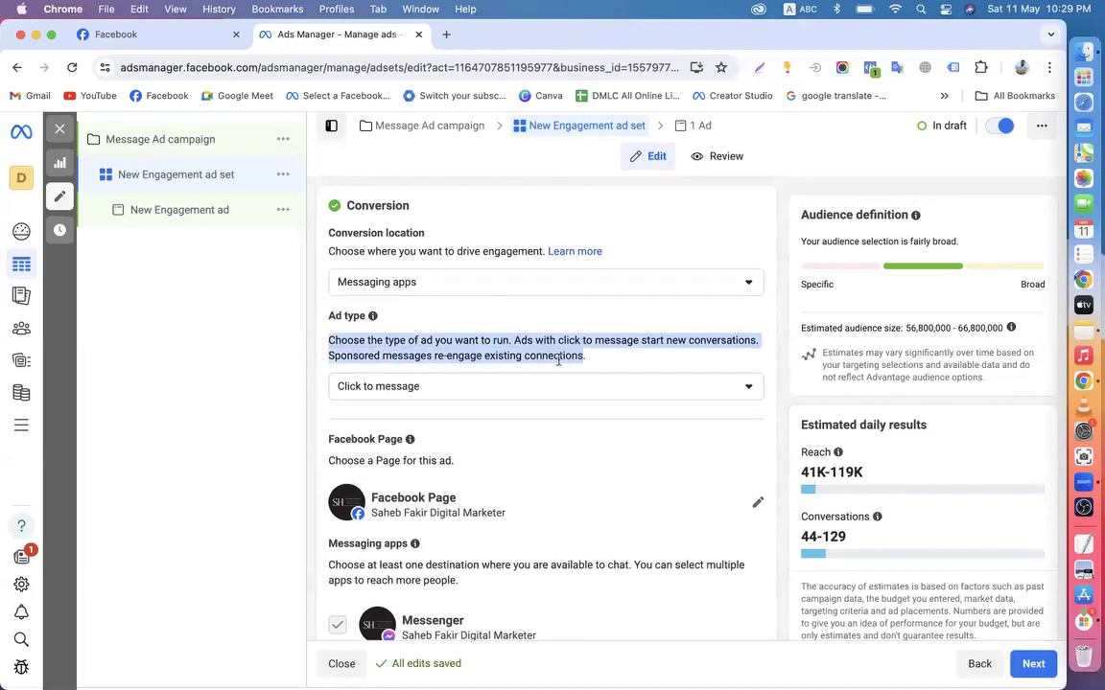
click(319, 337)
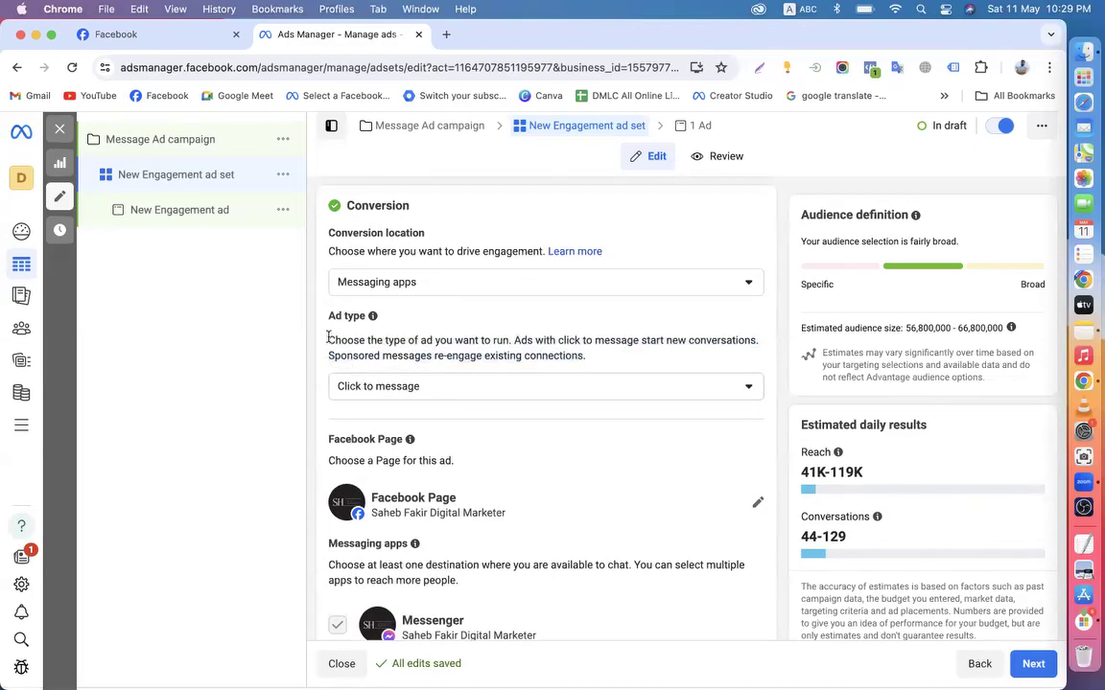
scroll(599, 364, down, 2)
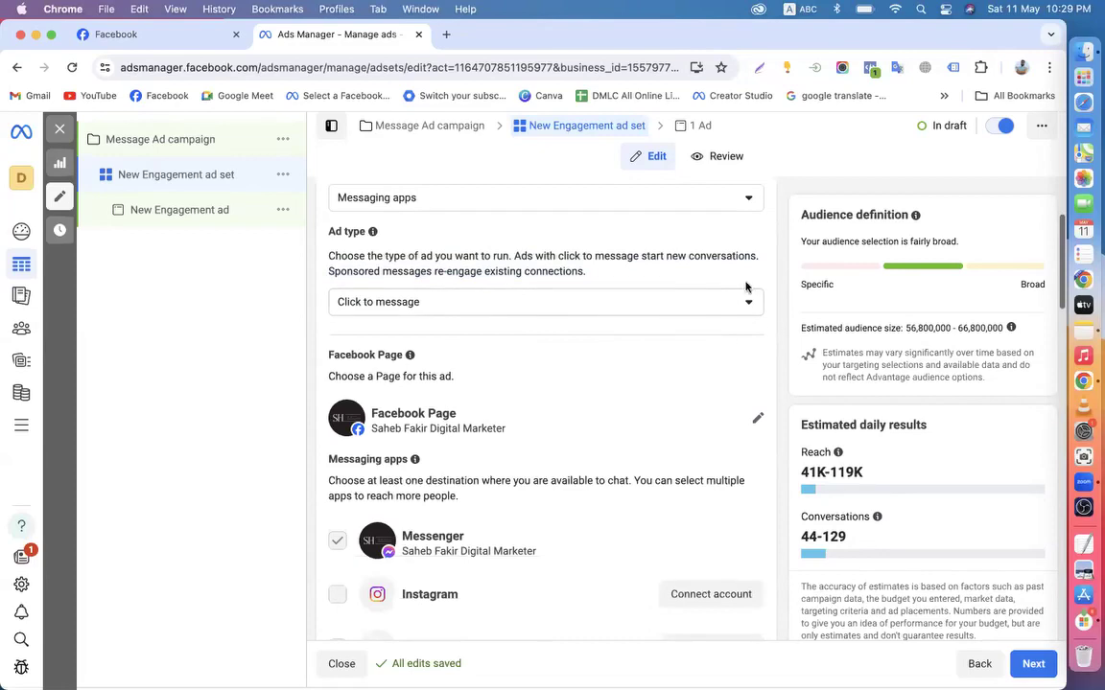
scroll(758, 404, down, 10)
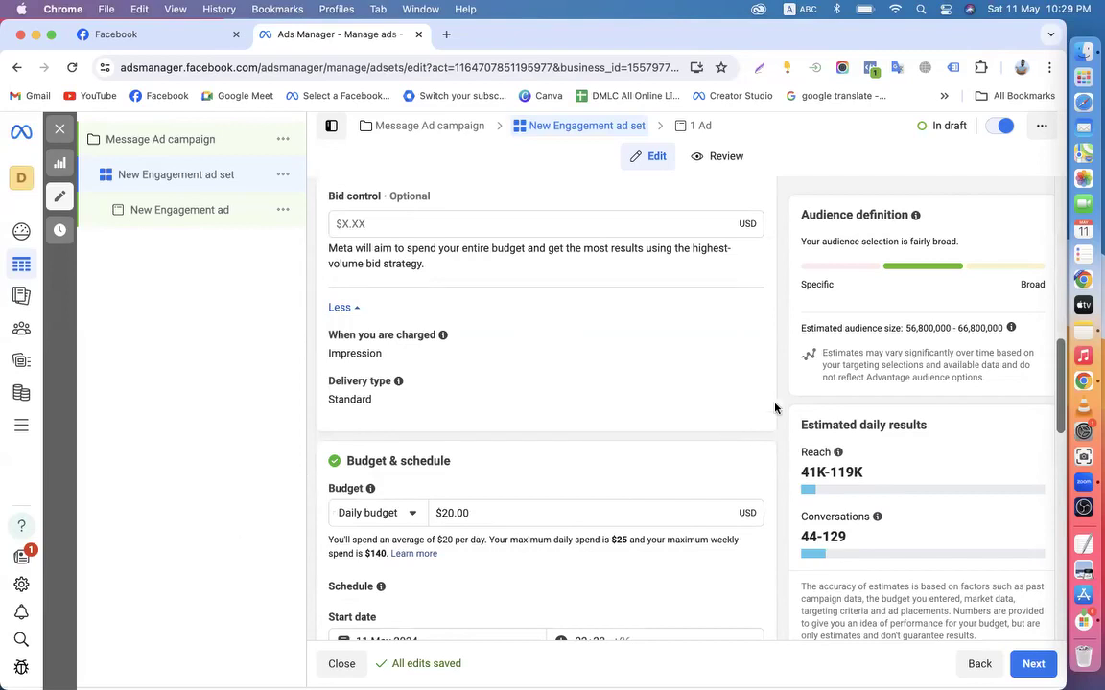
scroll(328, 340, up, 3)
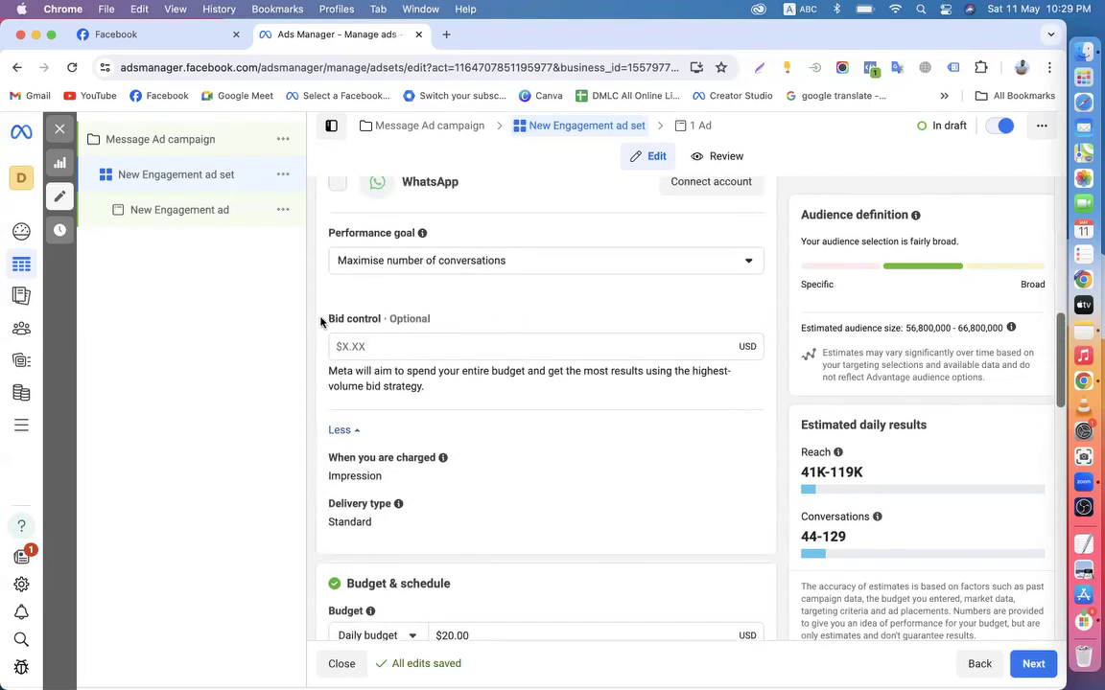
drag(321, 322, 389, 317)
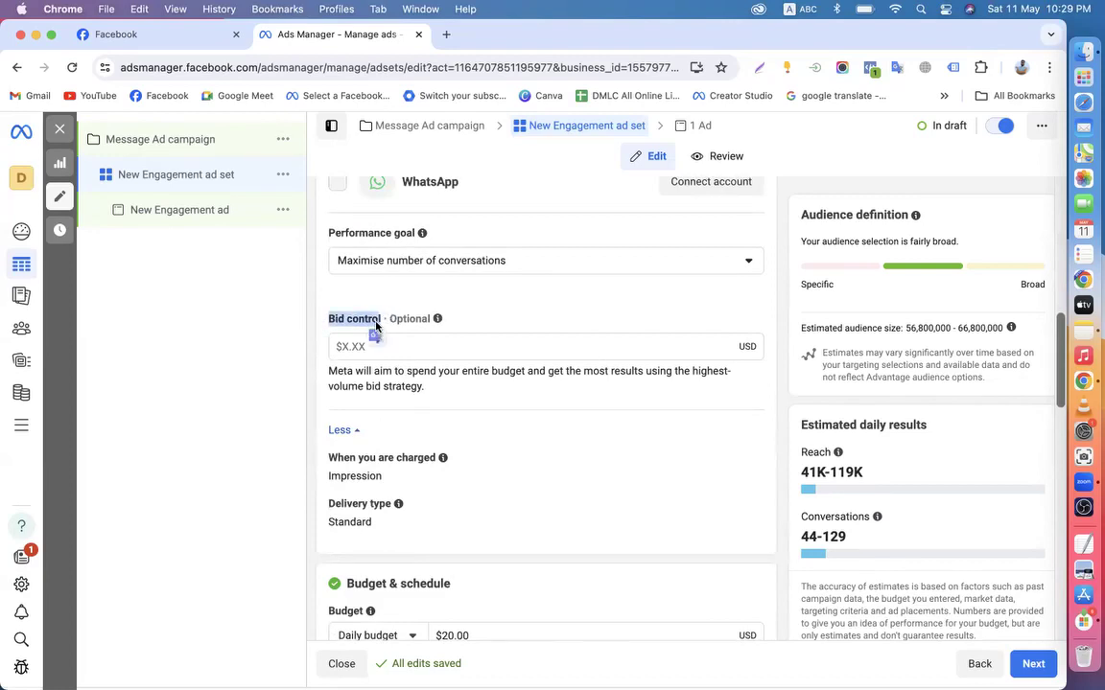
click(372, 323)
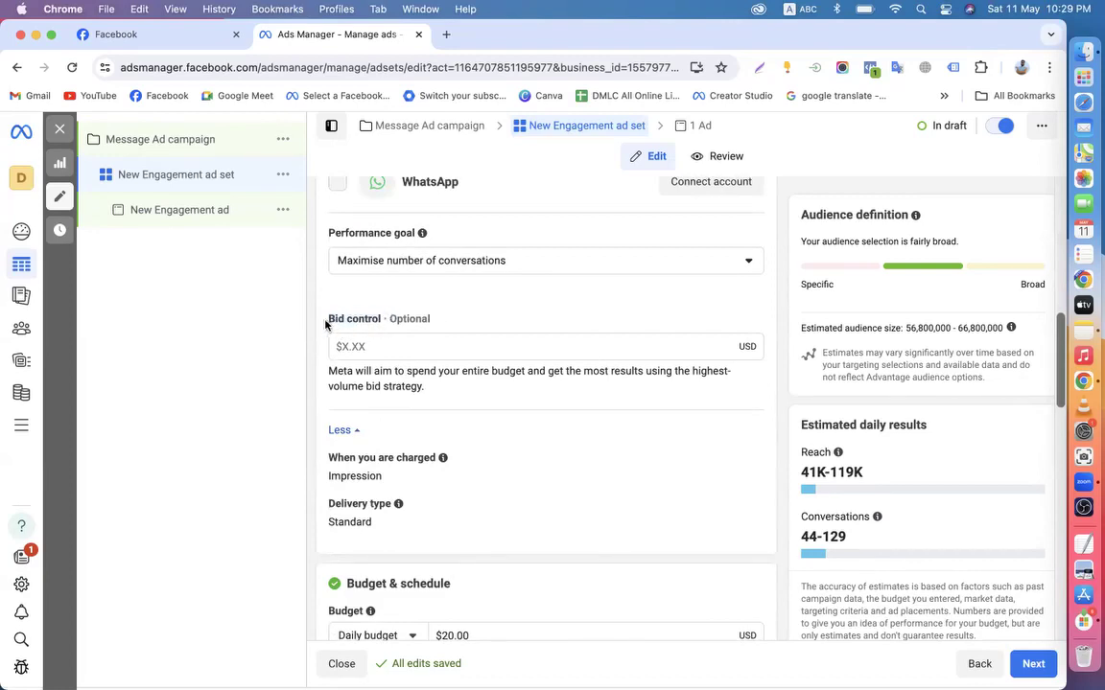
drag(324, 323, 388, 318)
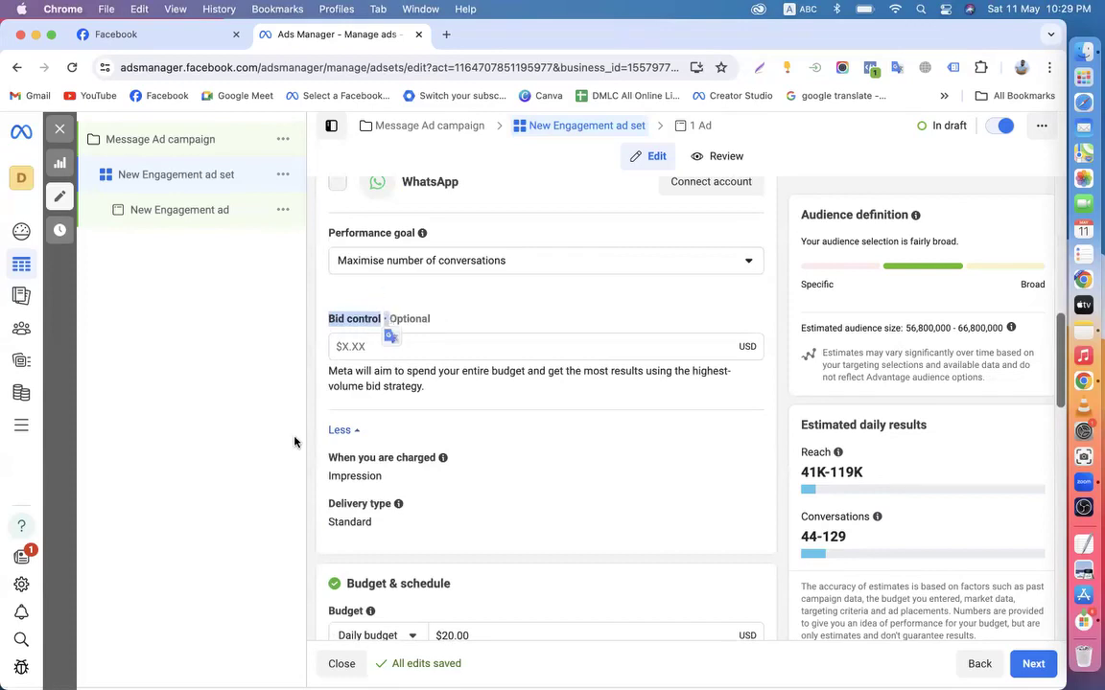
click(339, 324)
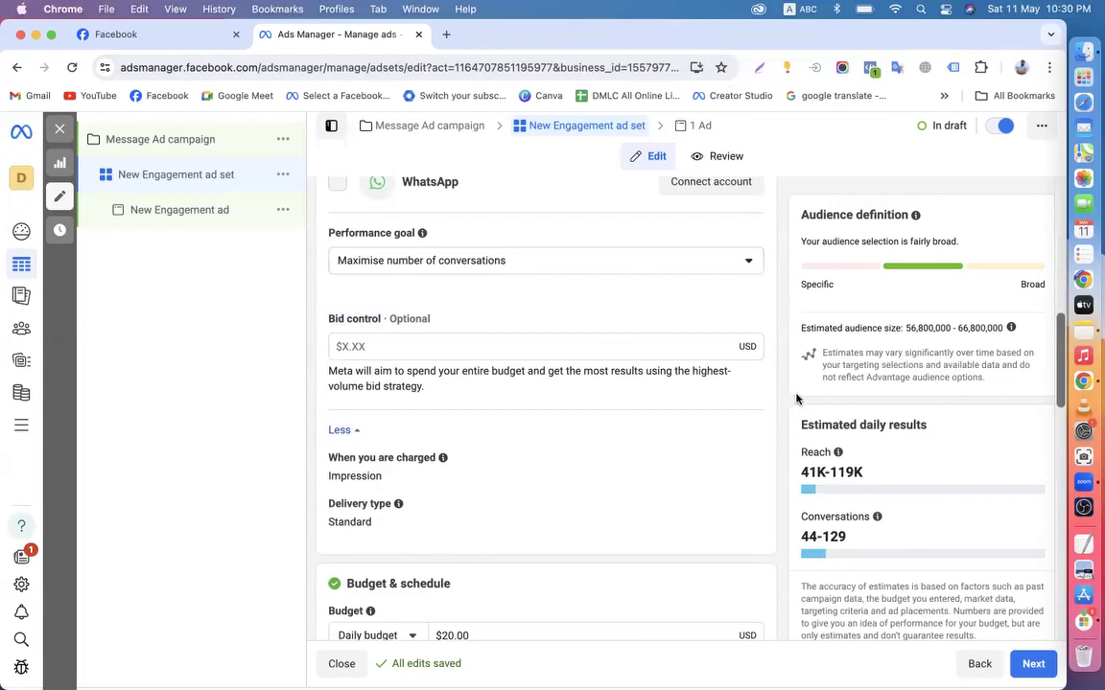
scroll(796, 396, down, 4)
scroll(796, 398, up, 5)
scroll(796, 398, down, 1)
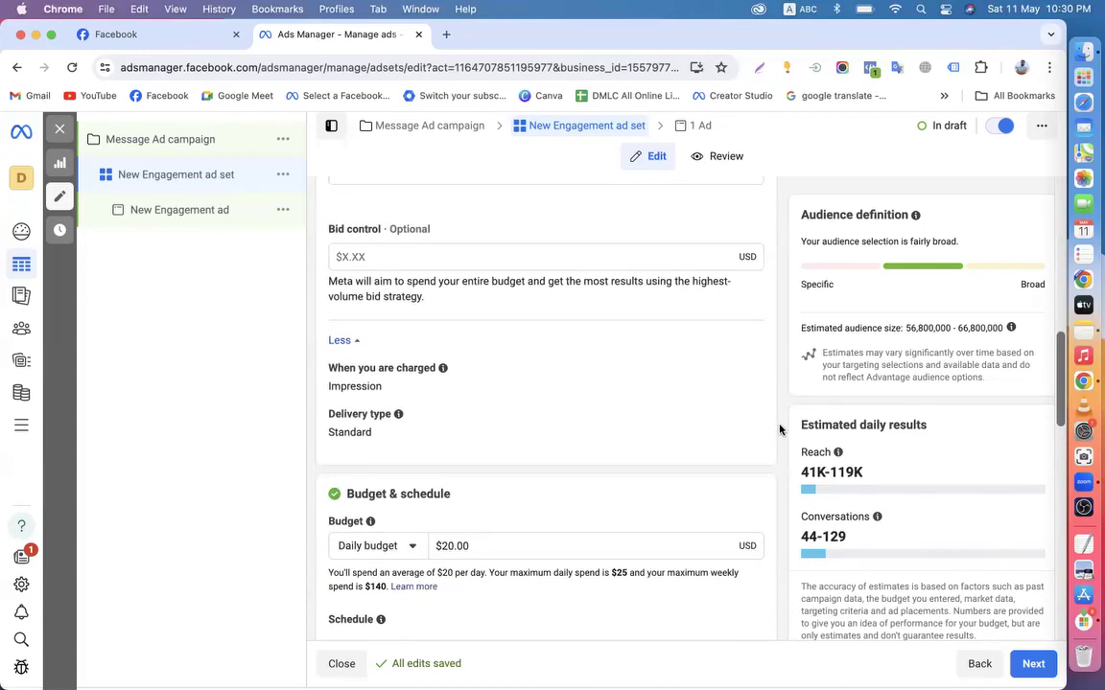
scroll(780, 429, down, 2)
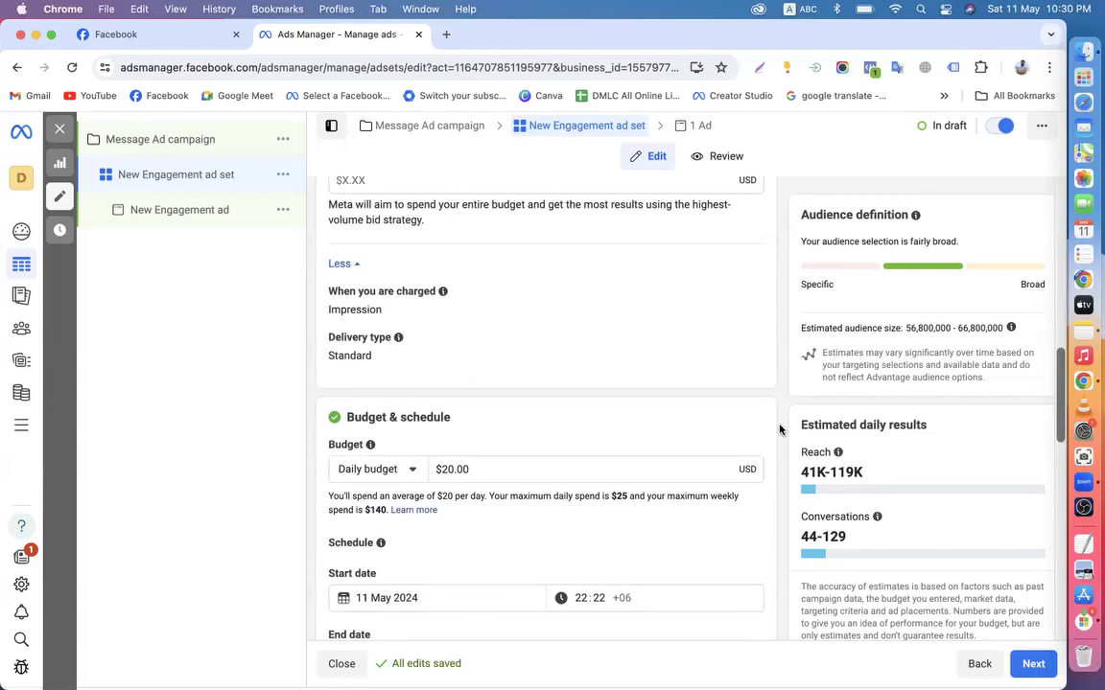
scroll(780, 430, up, 8)
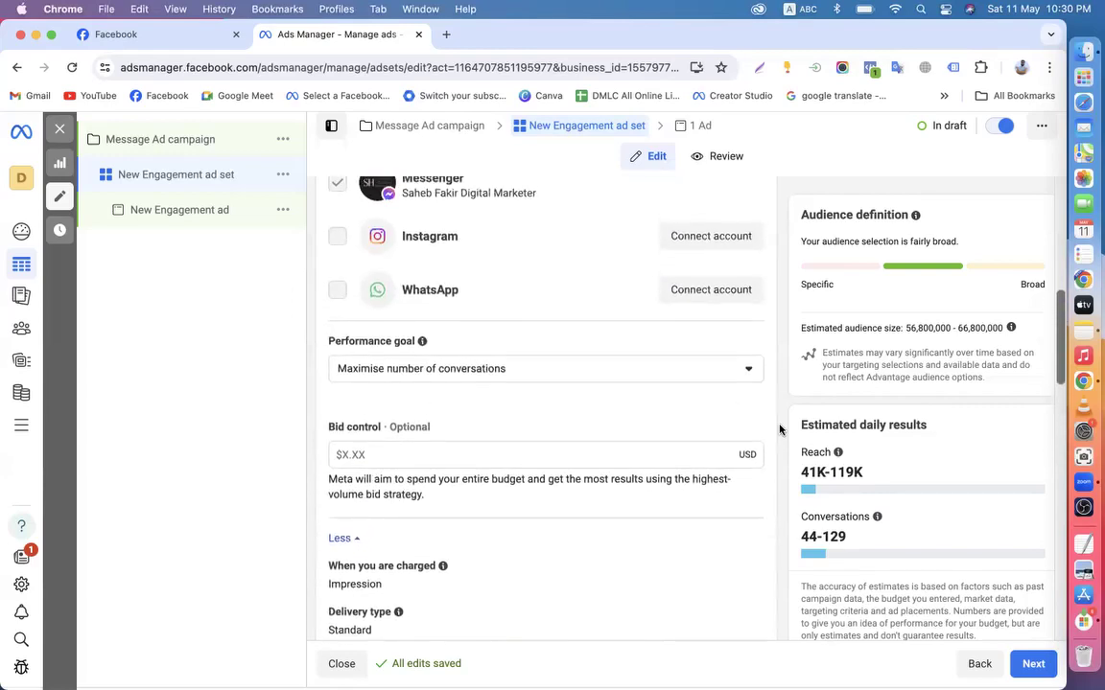
scroll(780, 429, down, 3)
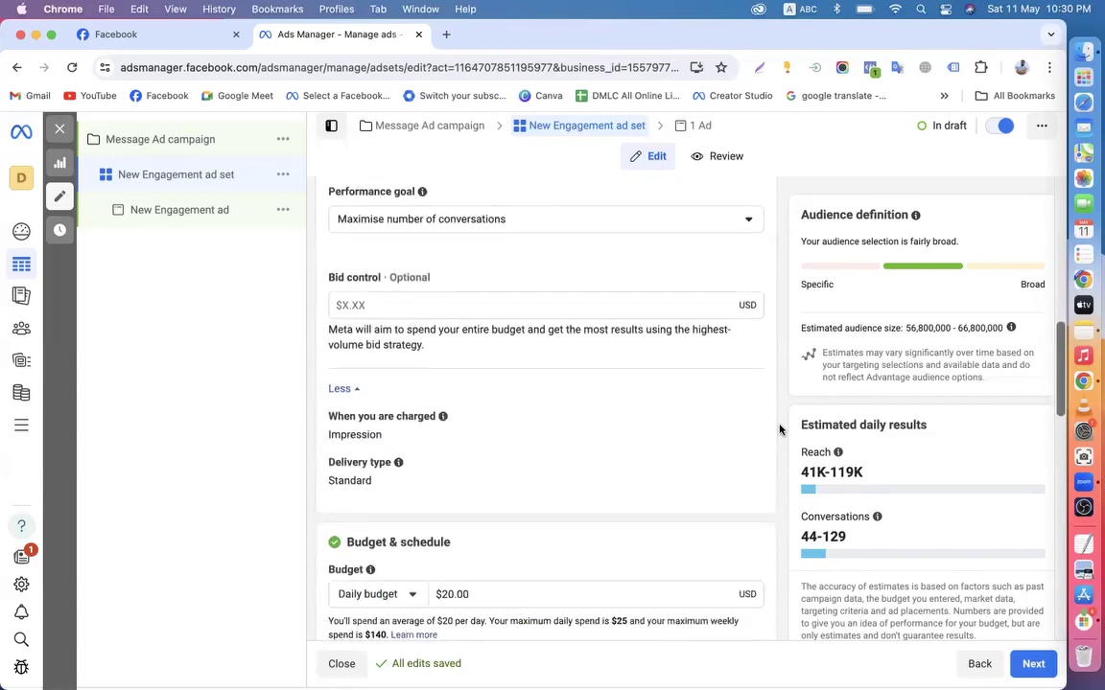
scroll(780, 430, up, 2)
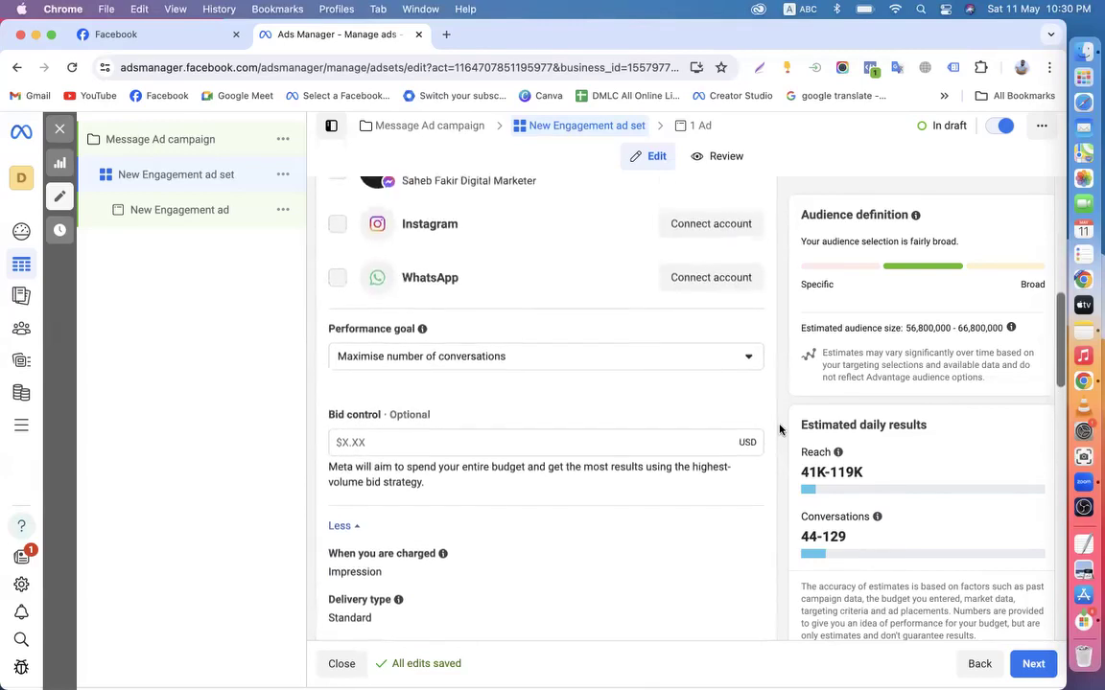
scroll(779, 430, up, 5)
scroll(780, 430, down, 4)
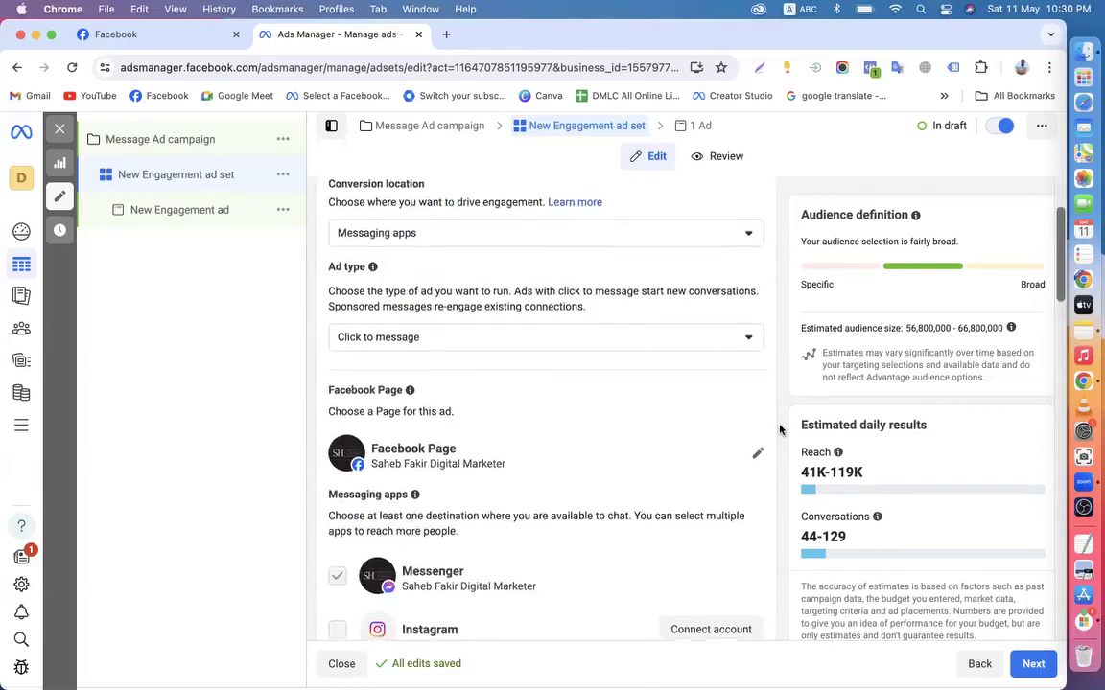
scroll(779, 430, up, 2)
scroll(779, 430, down, 1)
scroll(780, 430, up, 3)
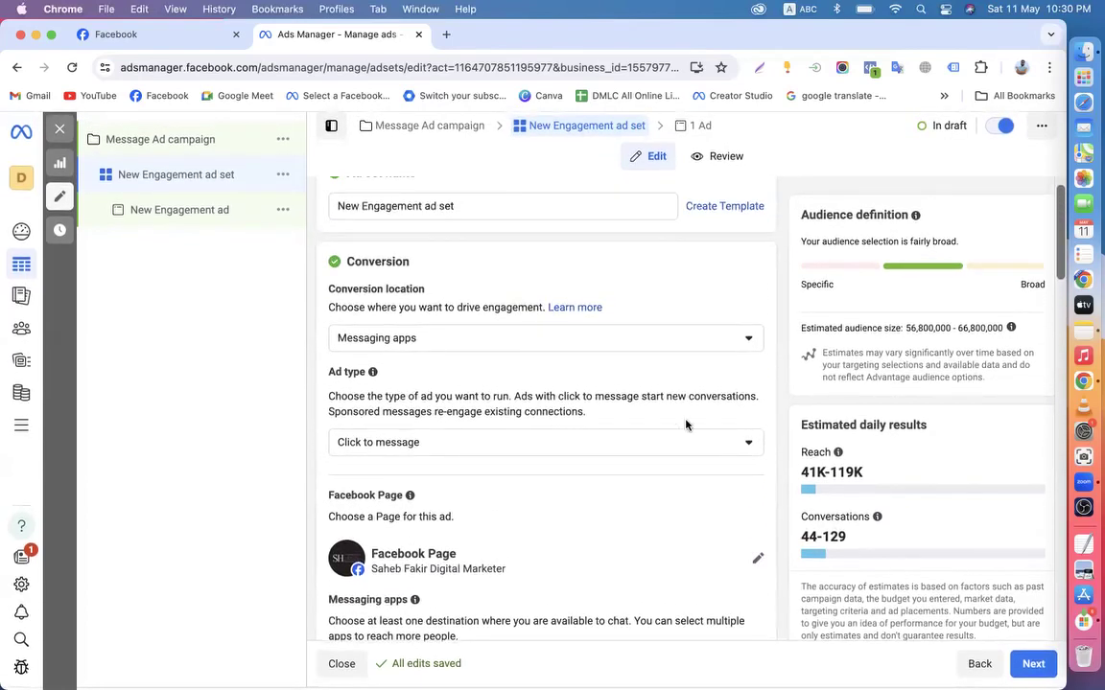
scroll(575, 403, down, 4)
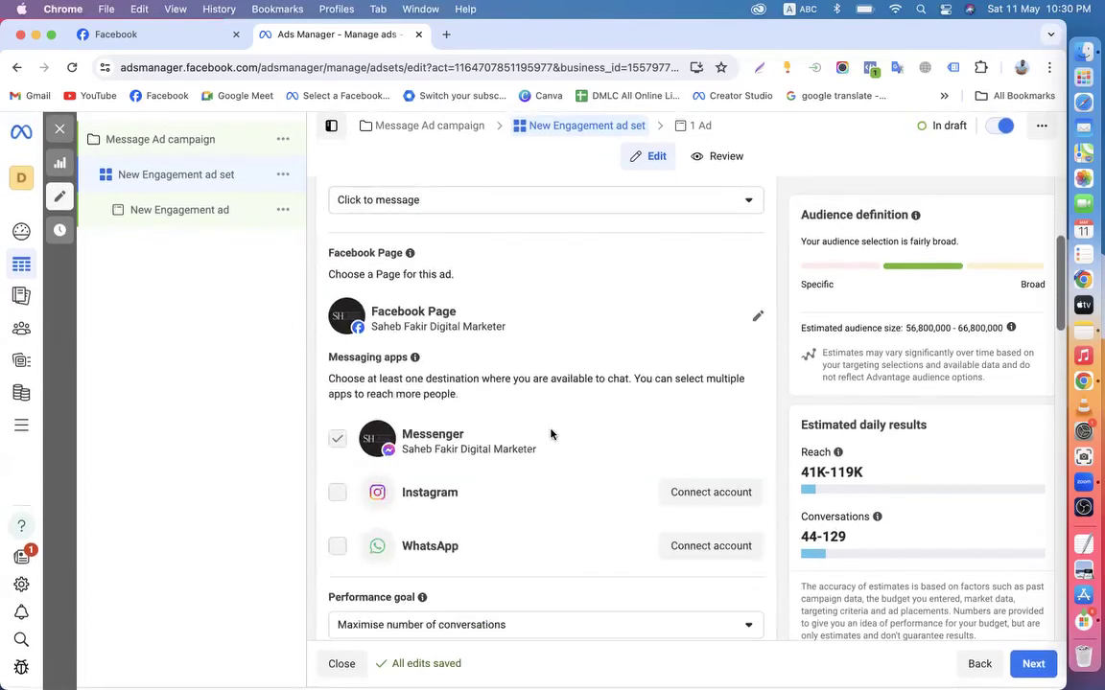
scroll(450, 393, up, 2)
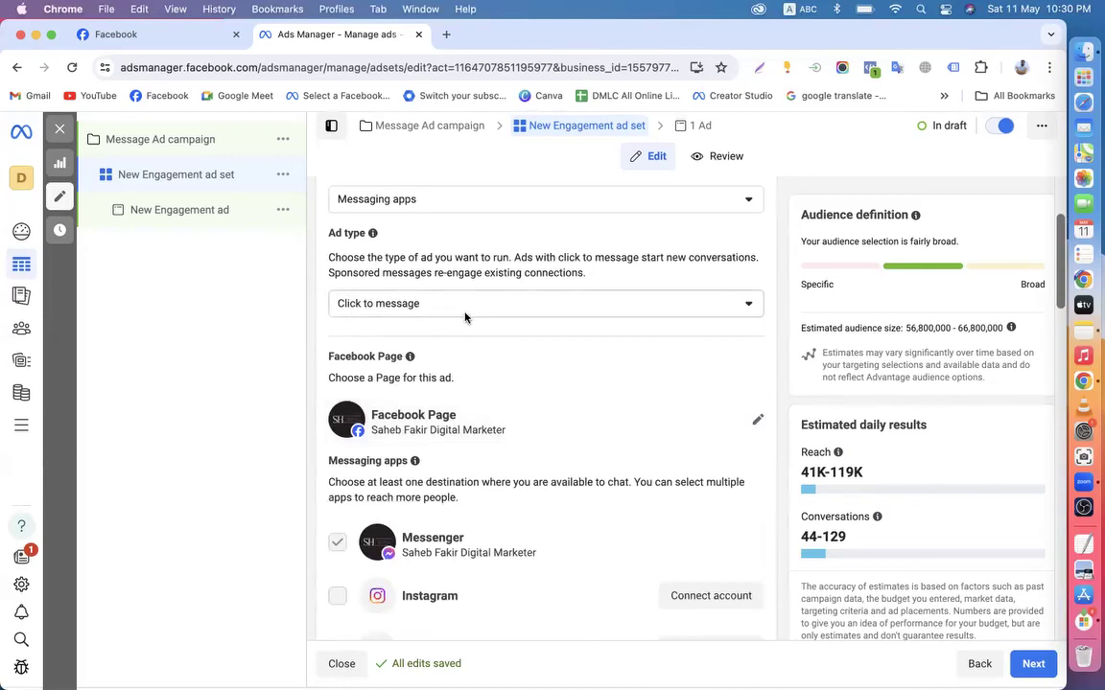
Change the ad type from Click to message to Sponsored message
click(430, 307)
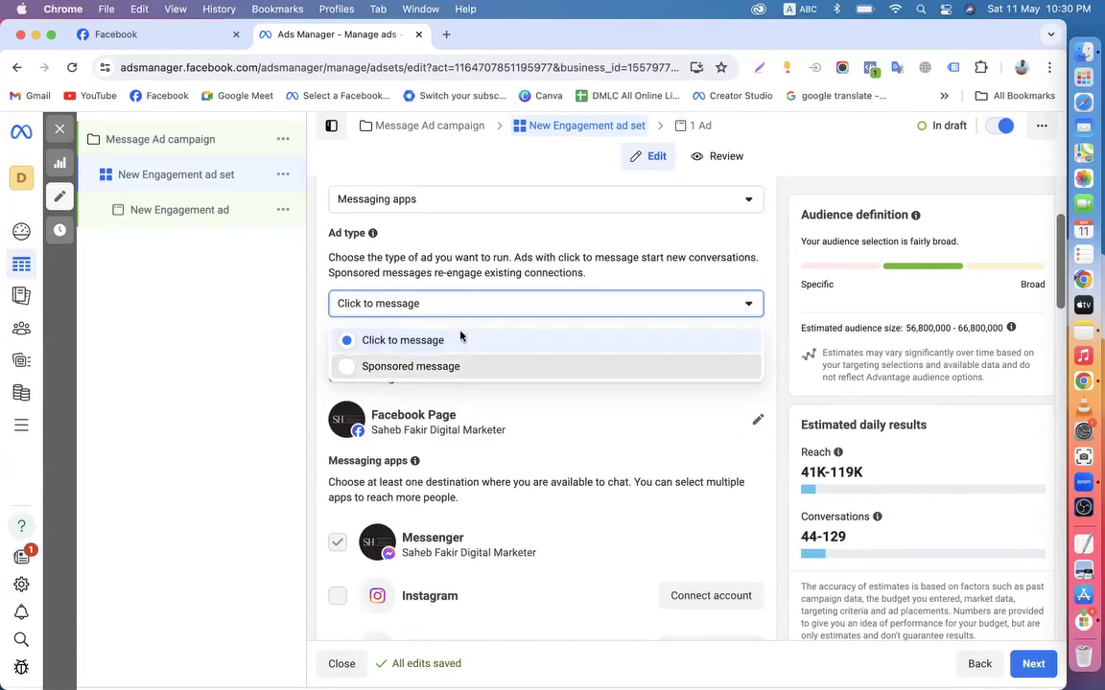
click(453, 366)
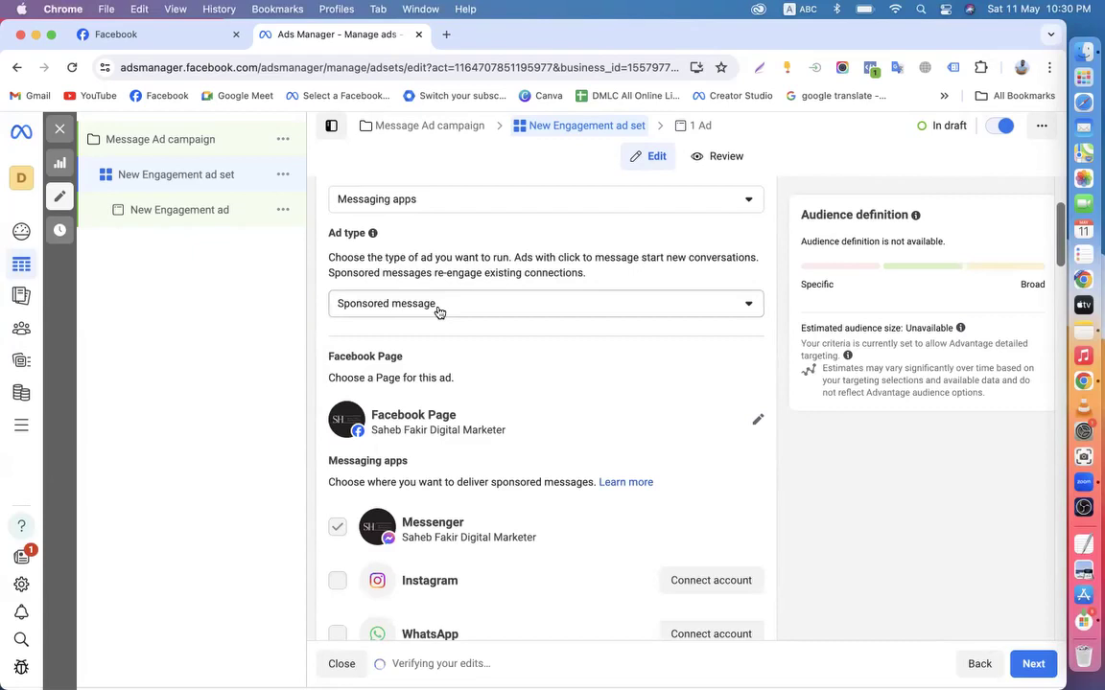
Glance over the Facebook page, then set the ad type back to Click to message
click(185, 38)
scroll(728, 387, up, 1)
scroll(727, 388, up, 4)
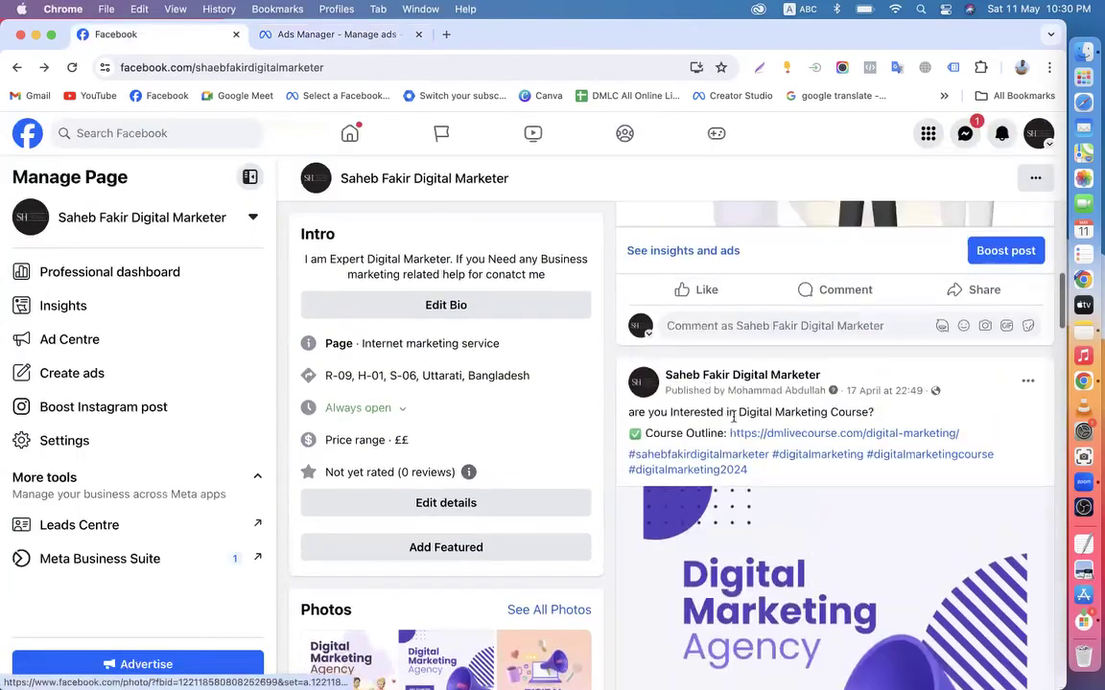
scroll(781, 389, down, 2)
scroll(781, 390, down, 3)
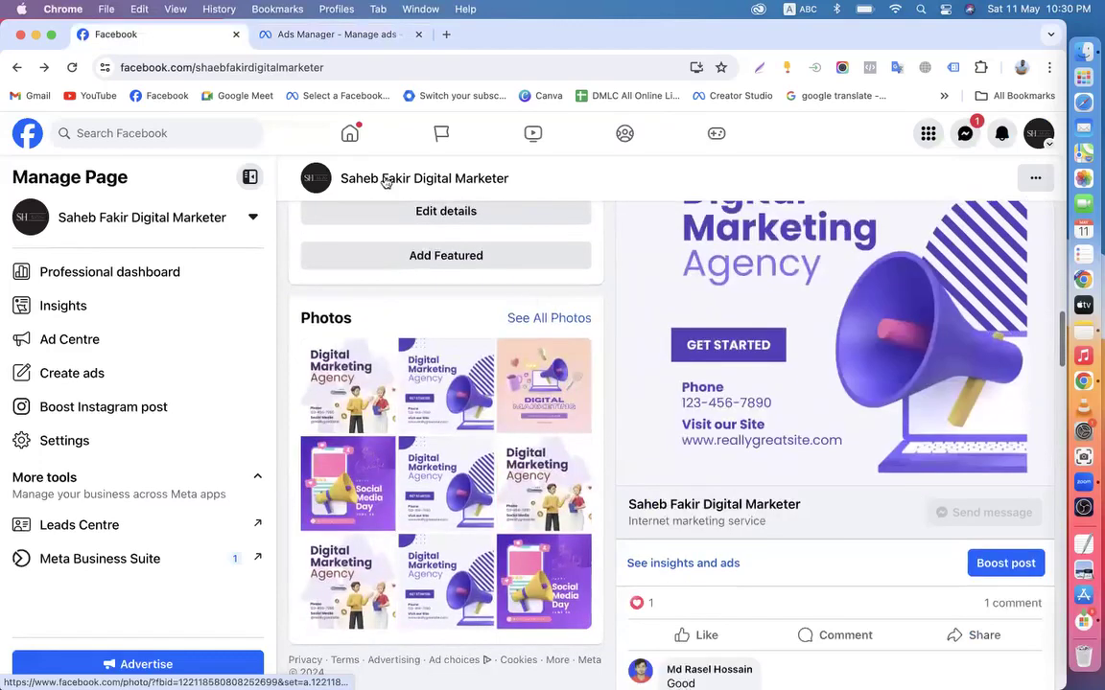
click(293, 42)
click(377, 305)
click(367, 341)
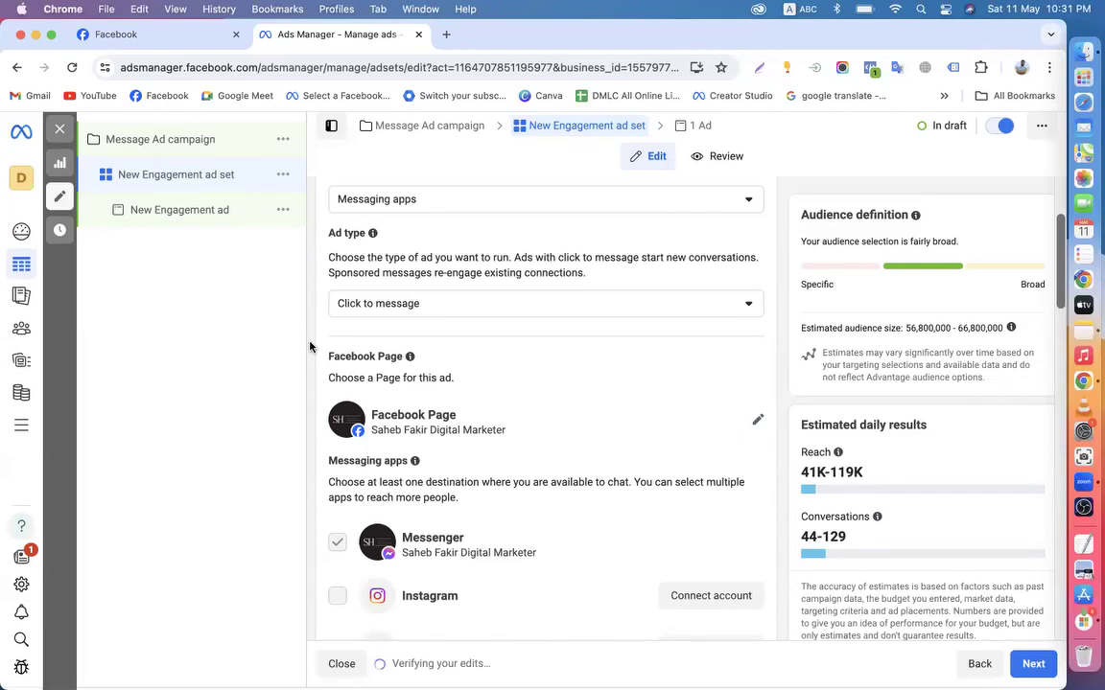
Check the Facebook page once more and return to the ad set editor
click(145, 39)
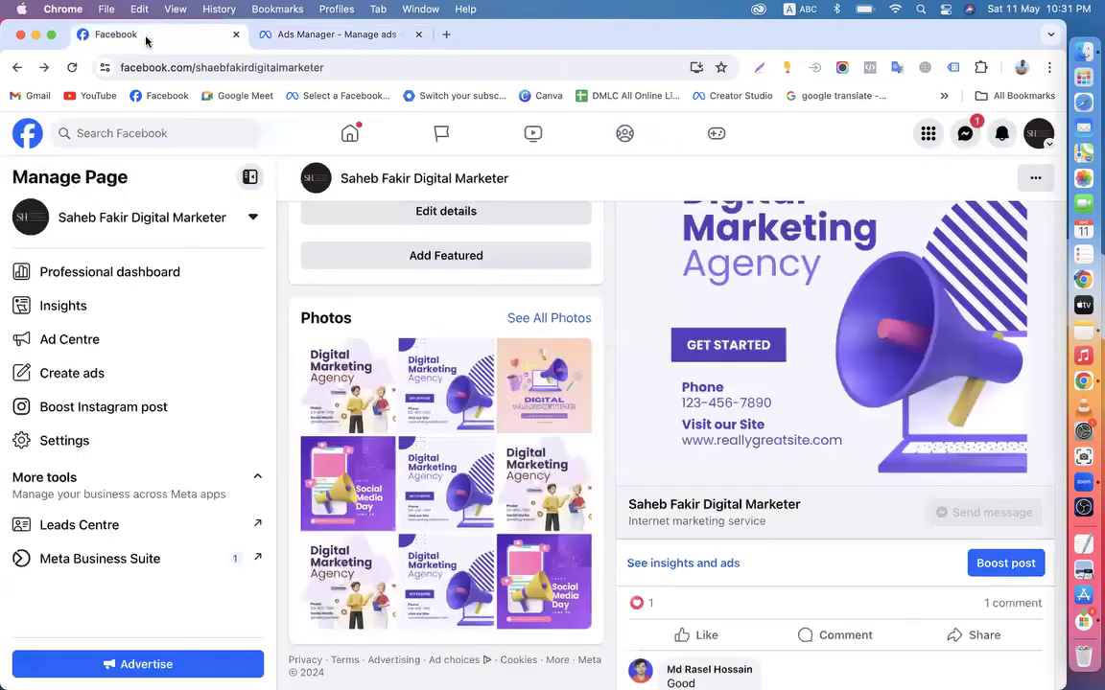
scroll(592, 293, up, 5)
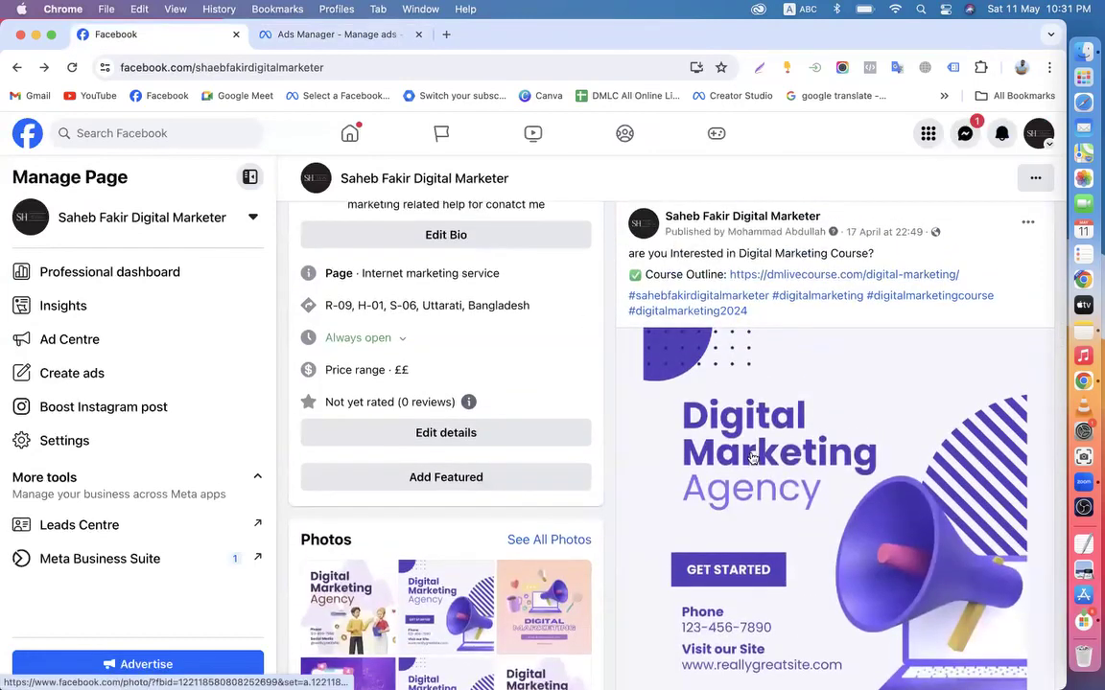
scroll(751, 457, down, 5)
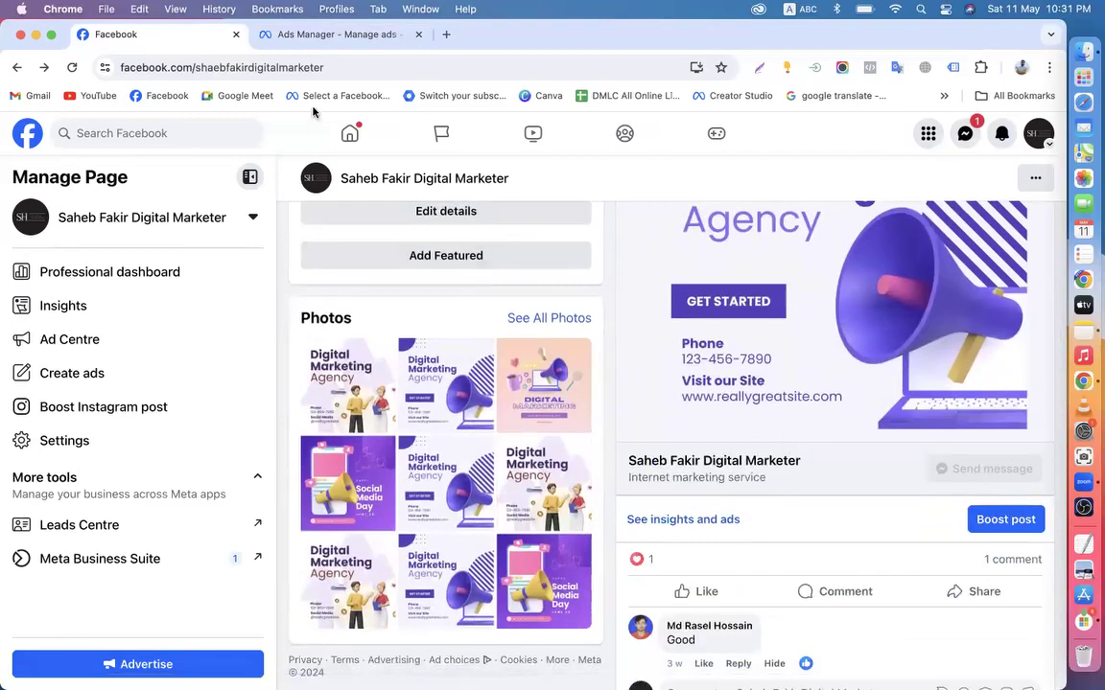
click(307, 39)
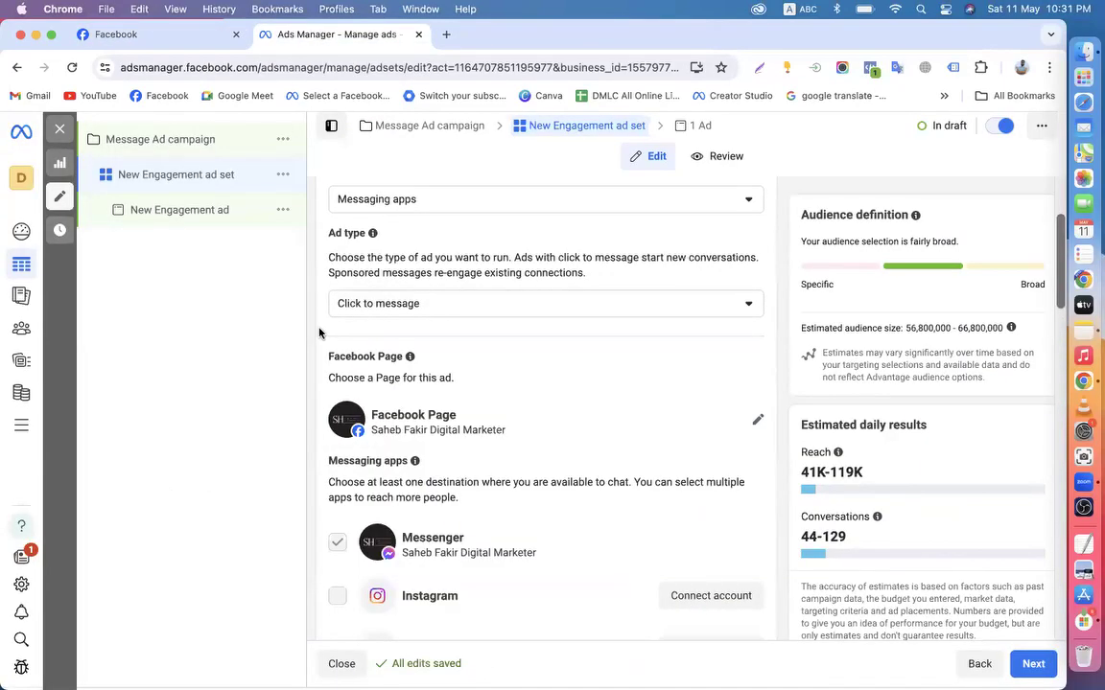
click(396, 316)
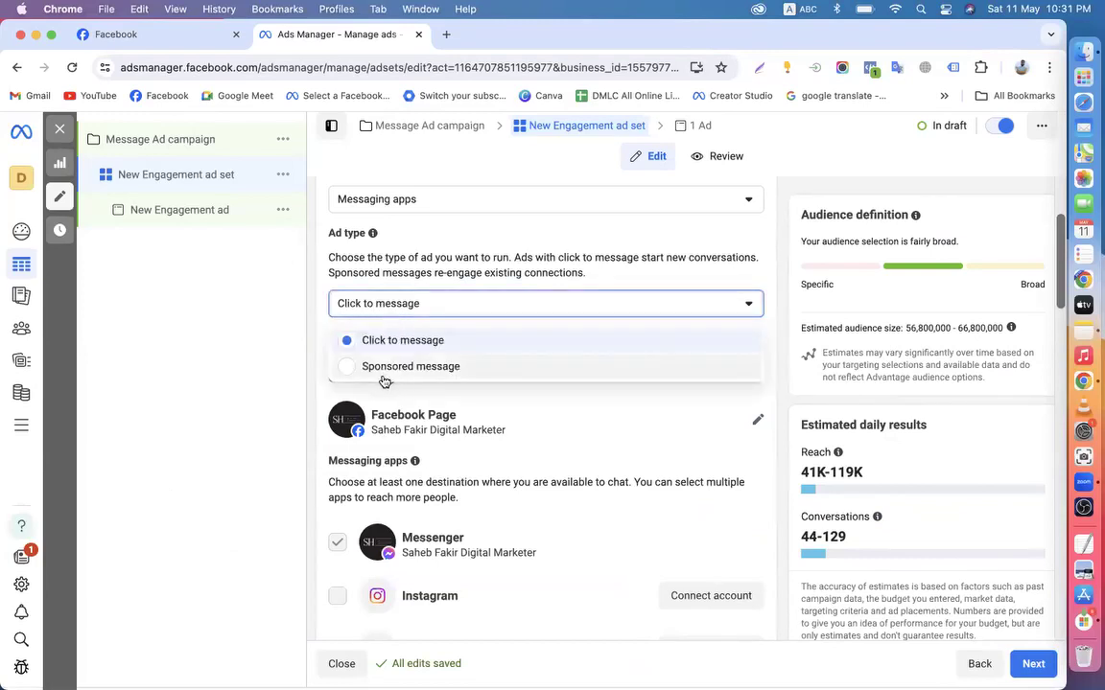
click(384, 370)
click(399, 312)
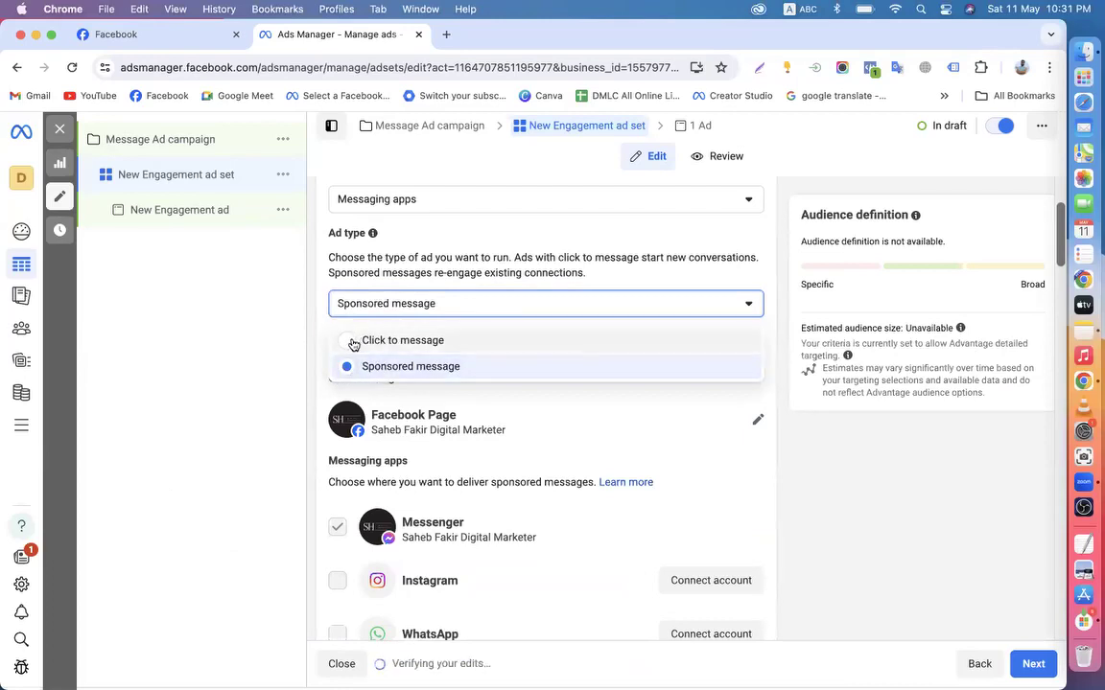
click(353, 339)
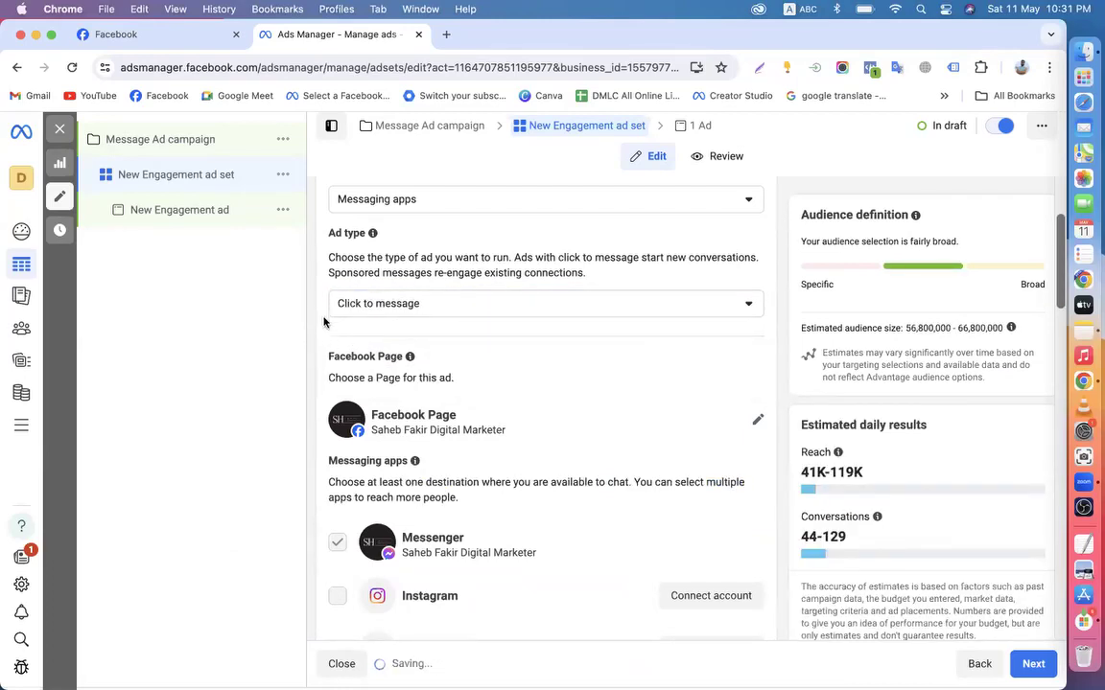
click(437, 304)
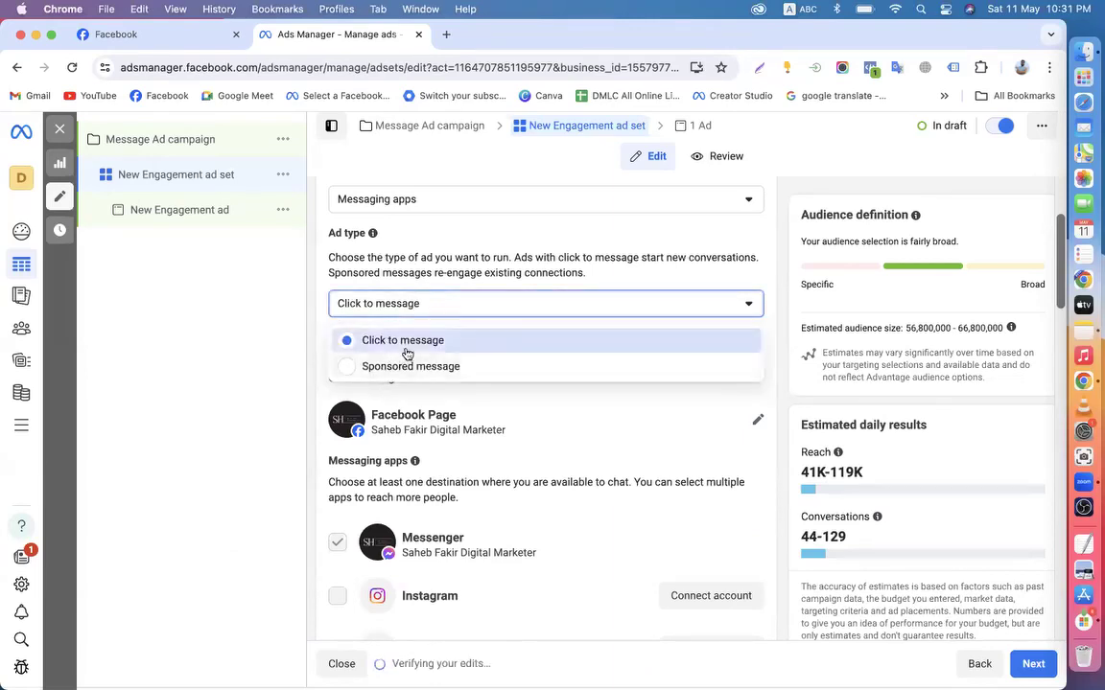
click(313, 339)
drag(328, 272, 623, 276)
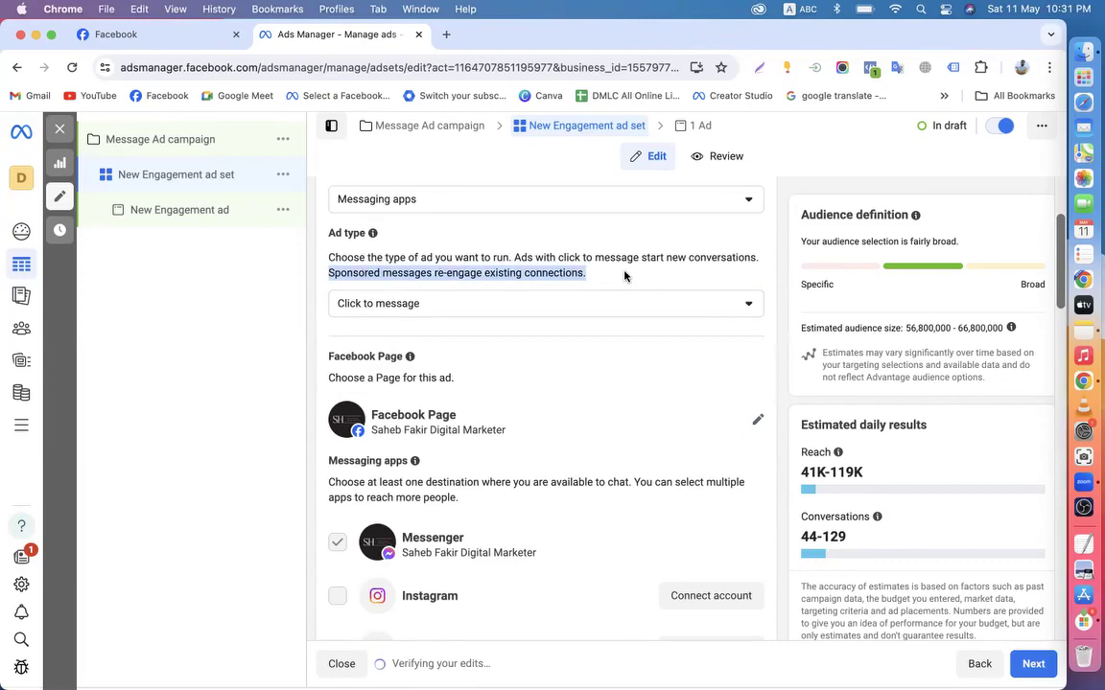
click(323, 336)
scroll(324, 335, down, 1)
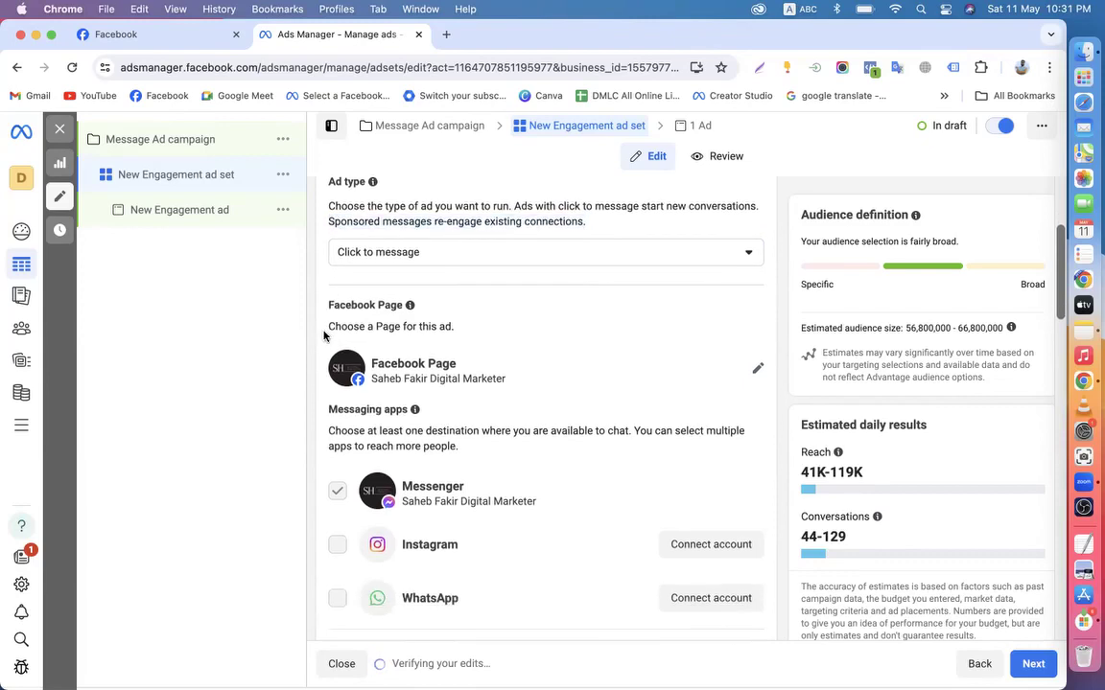
scroll(323, 336, up, 1)
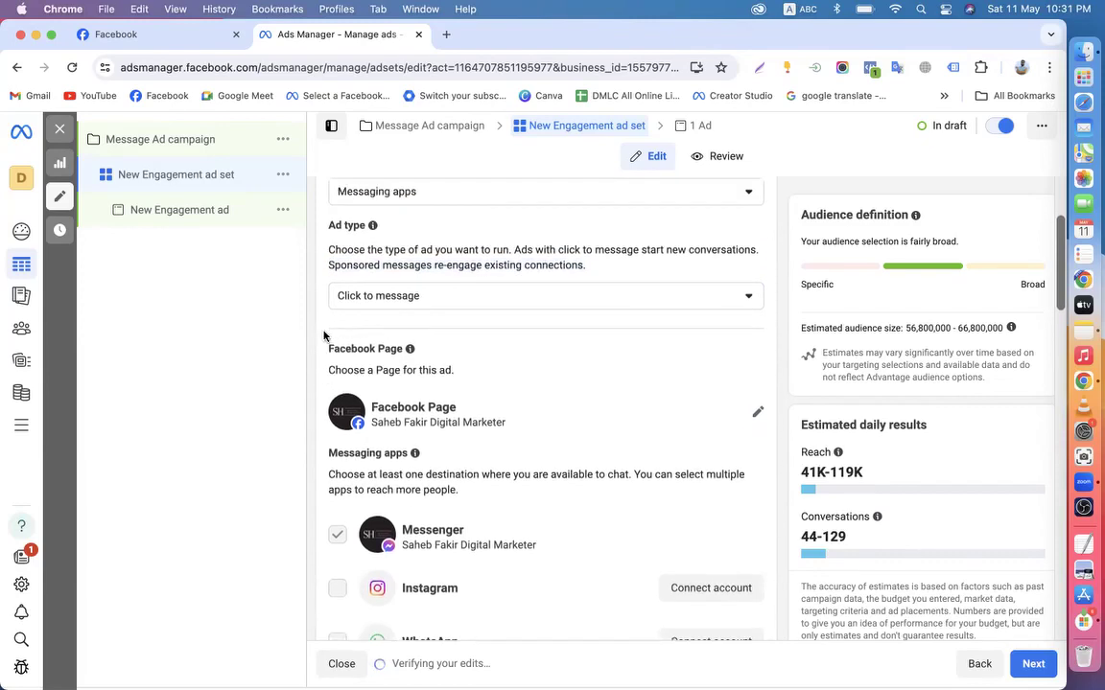
click(391, 301)
click(374, 333)
scroll(374, 335, down, 10)
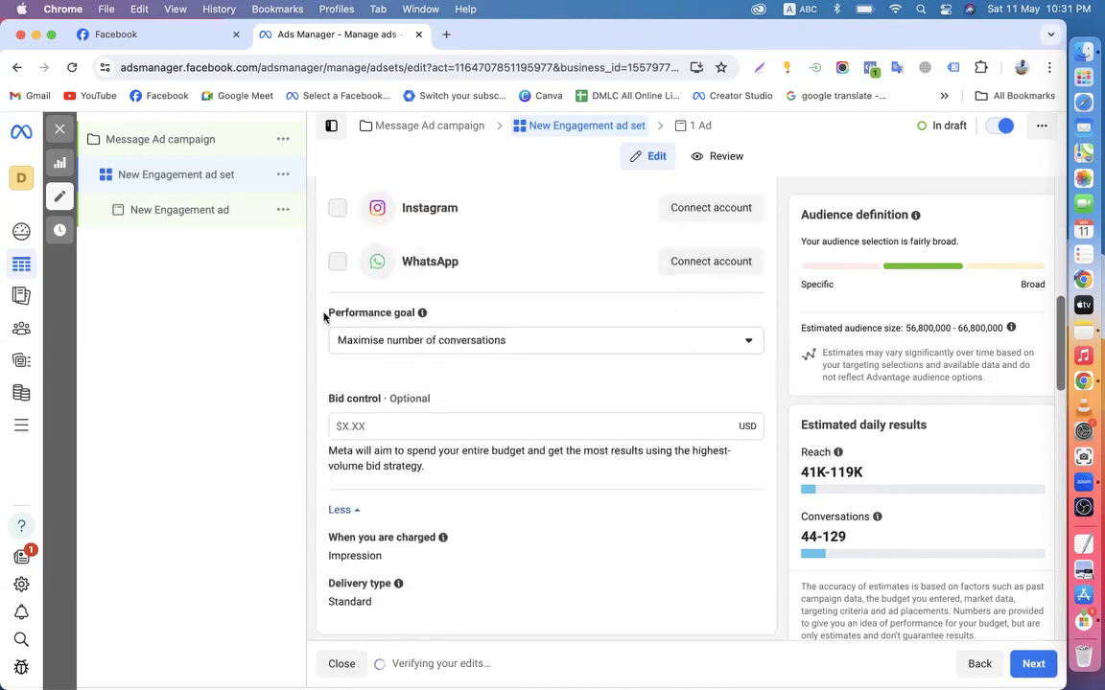
drag(325, 316, 466, 353)
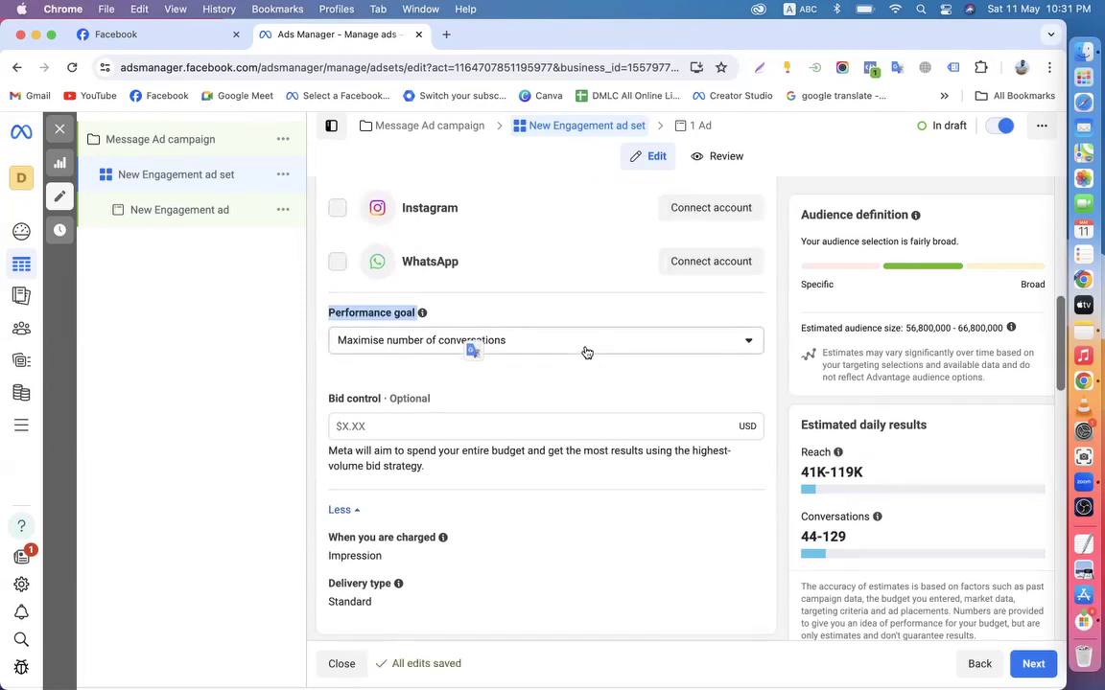
click(496, 390)
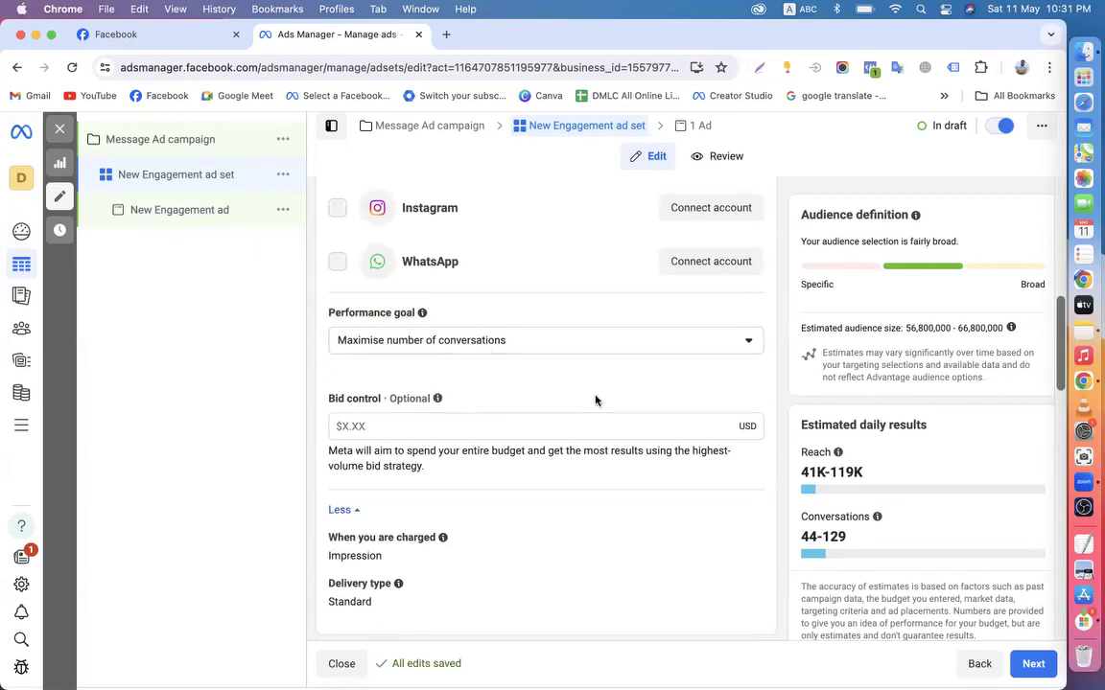
scroll(595, 401, down, 3)
click(352, 319)
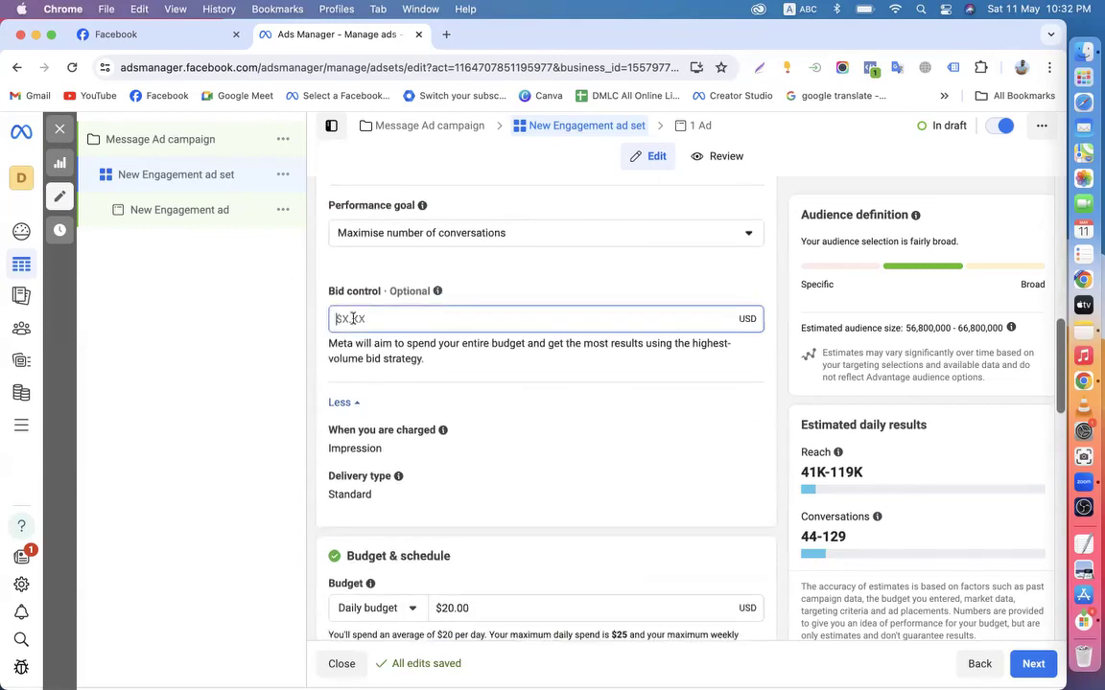
click(314, 360)
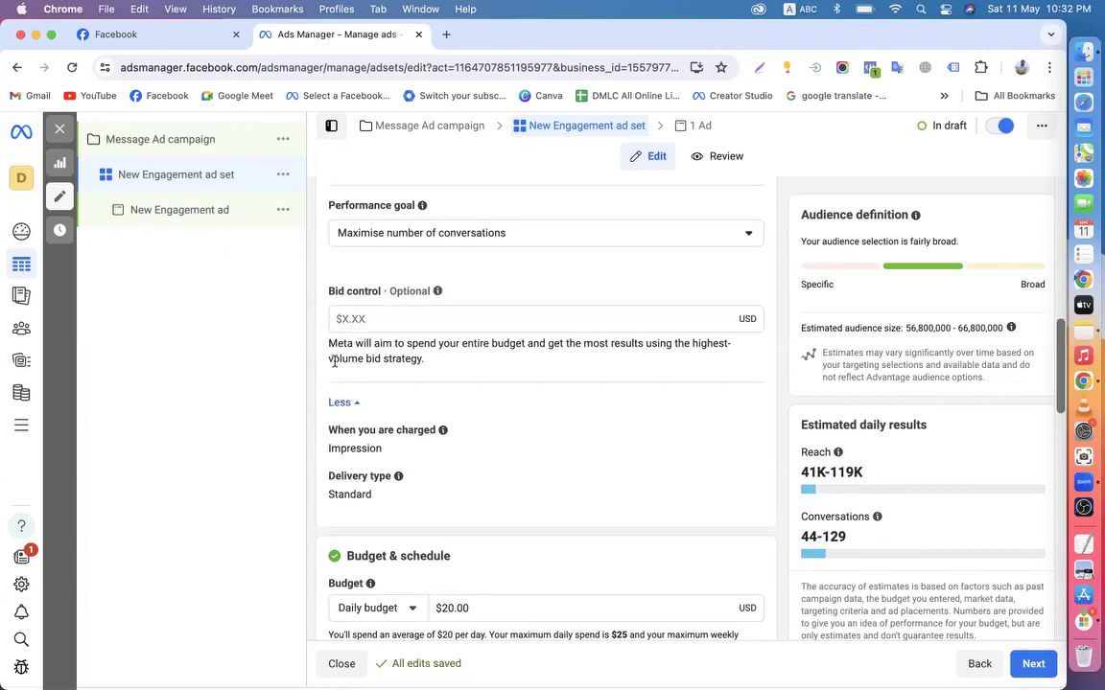
Under Budget & schedule, tick 'Set an end date' and open the end date calendar
scroll(357, 384, down, 3)
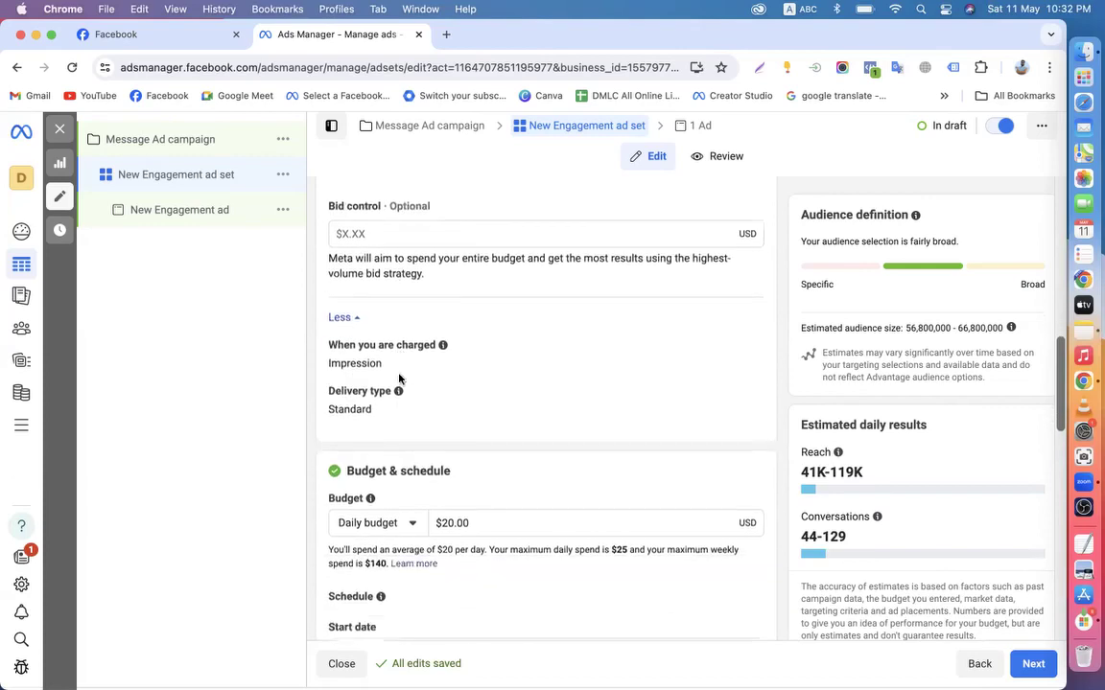
drag(322, 391, 451, 391)
scroll(460, 394, down, 2)
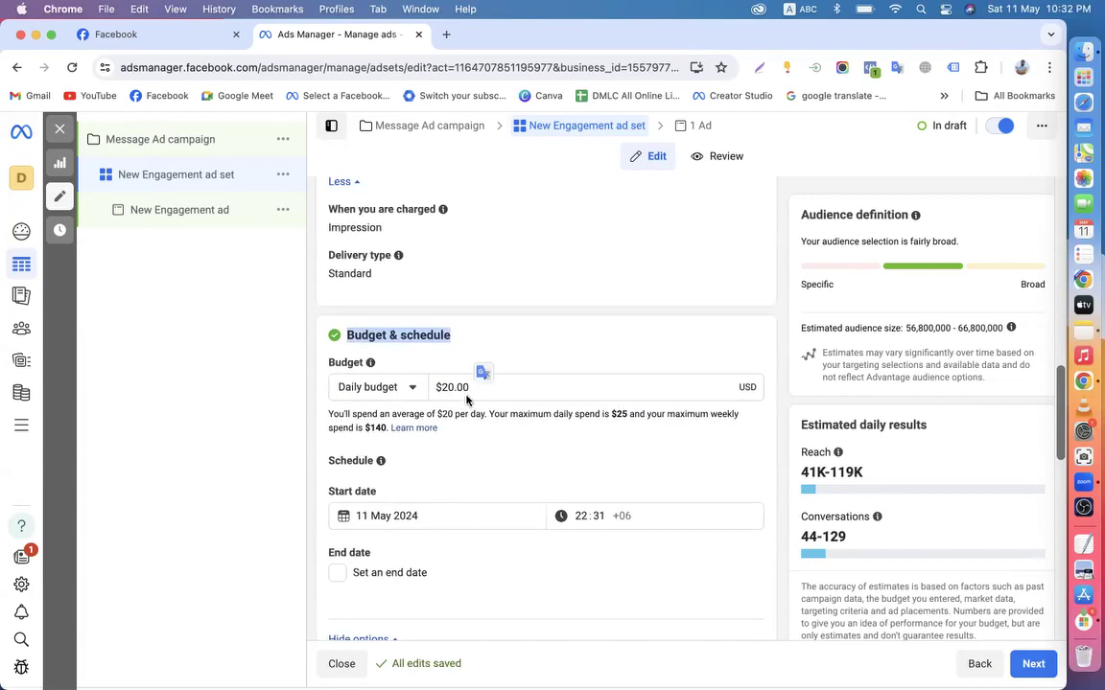
scroll(466, 400, down, 2)
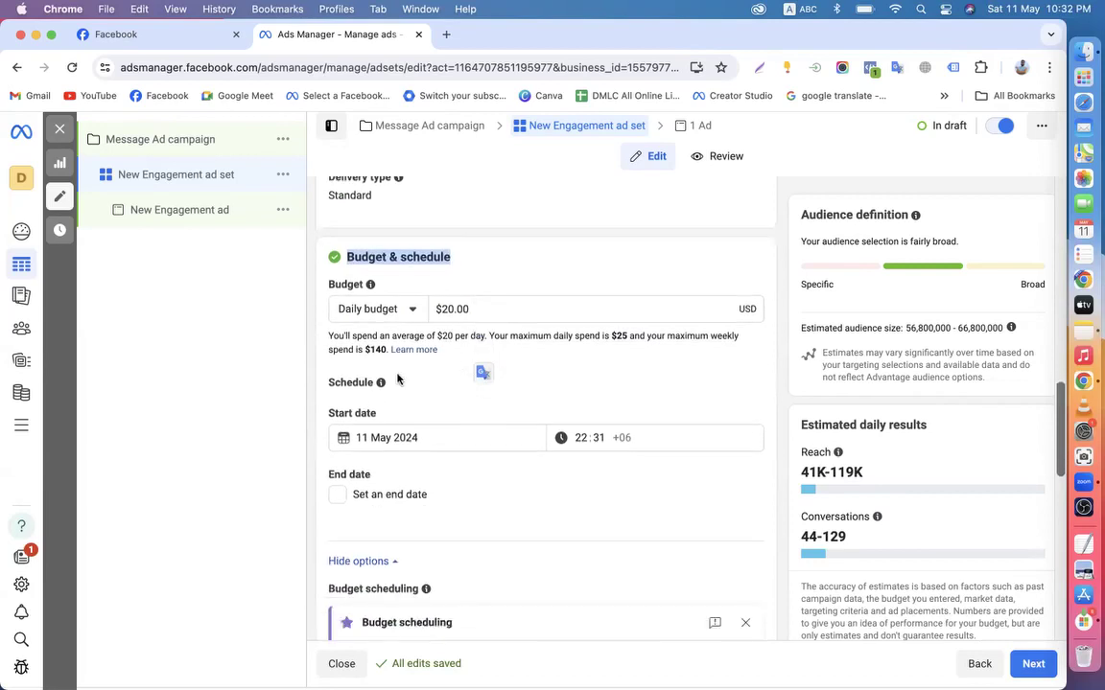
click(449, 309)
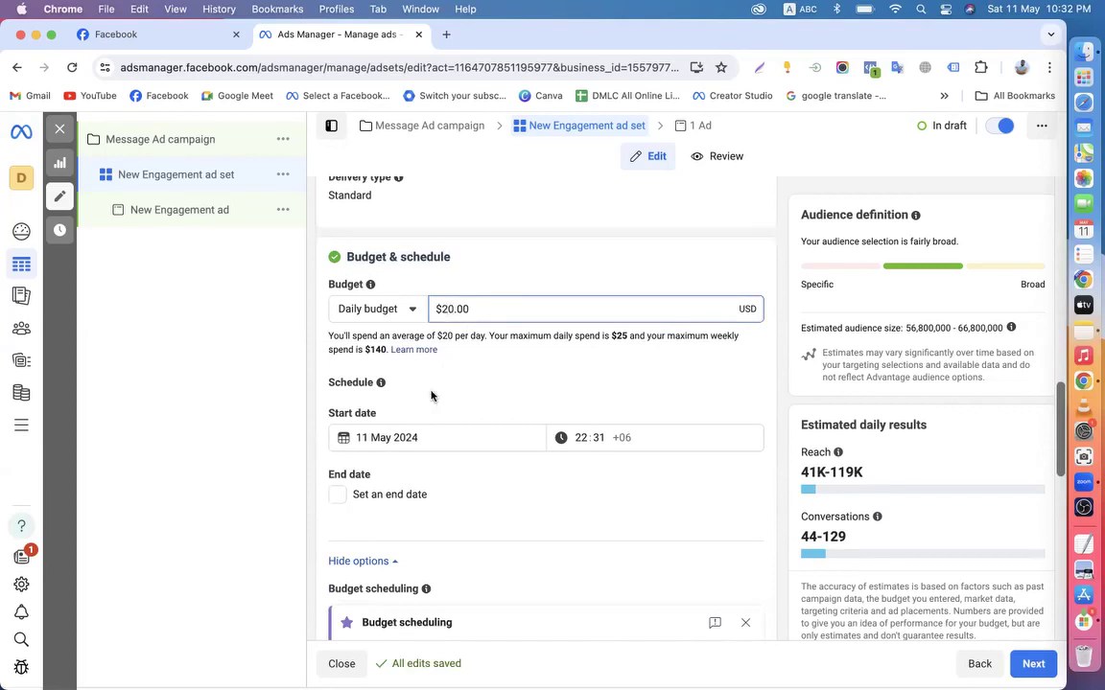
scroll(431, 394, down, 3)
click(339, 364)
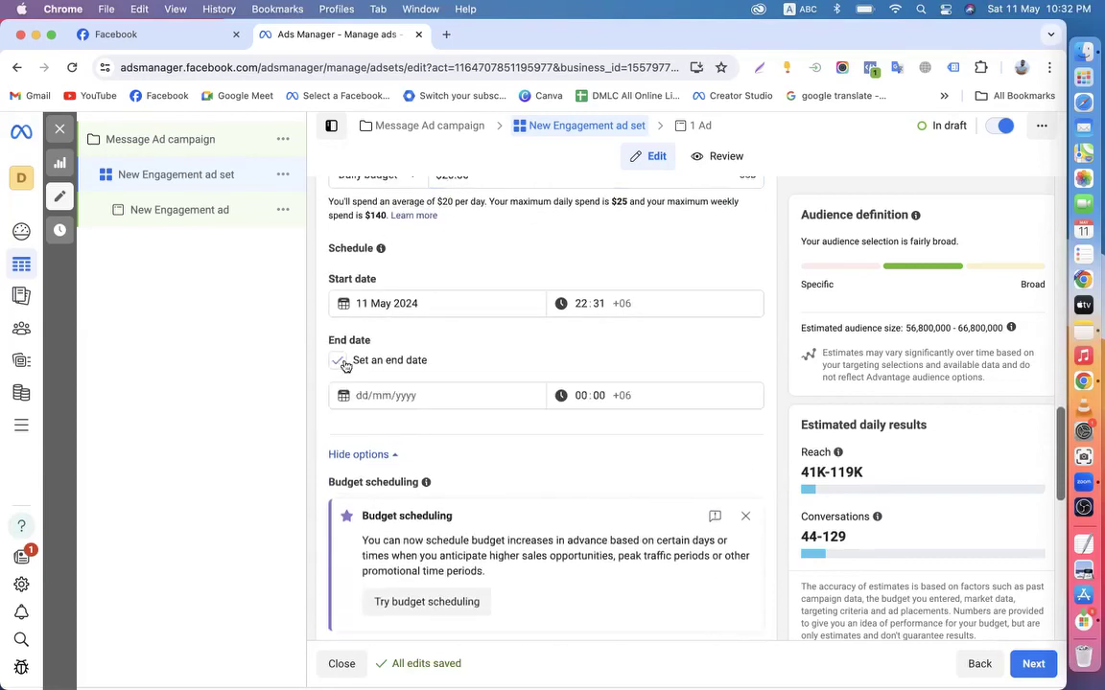
click(396, 394)
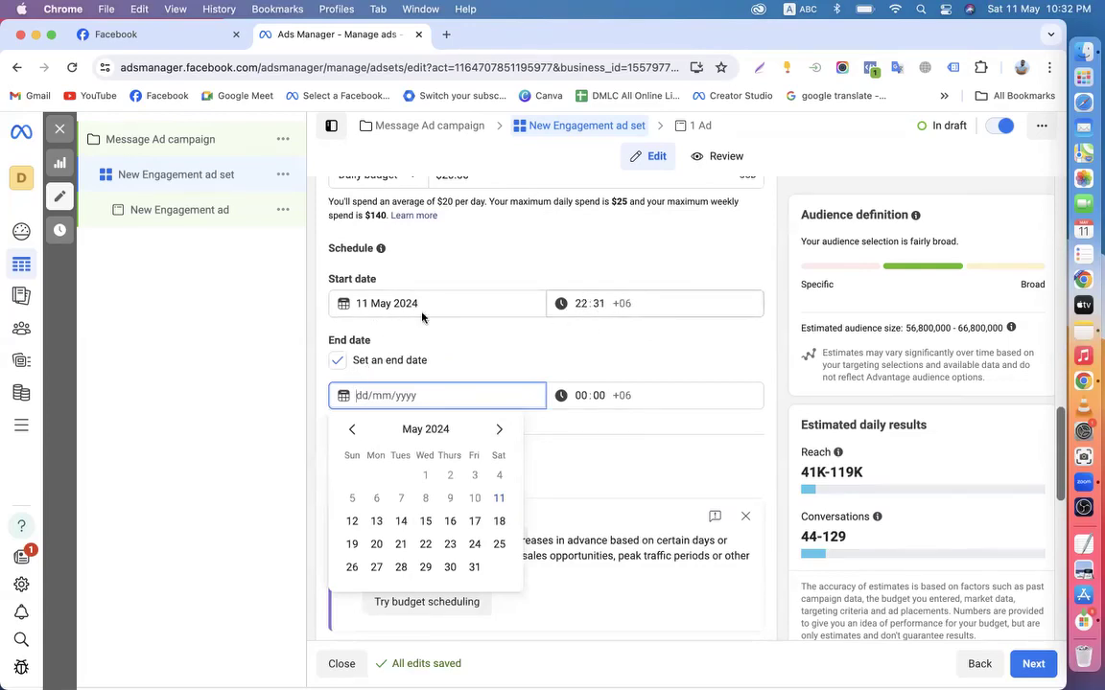
Set the start date to 12 May 2024 at 12:00
click(369, 303)
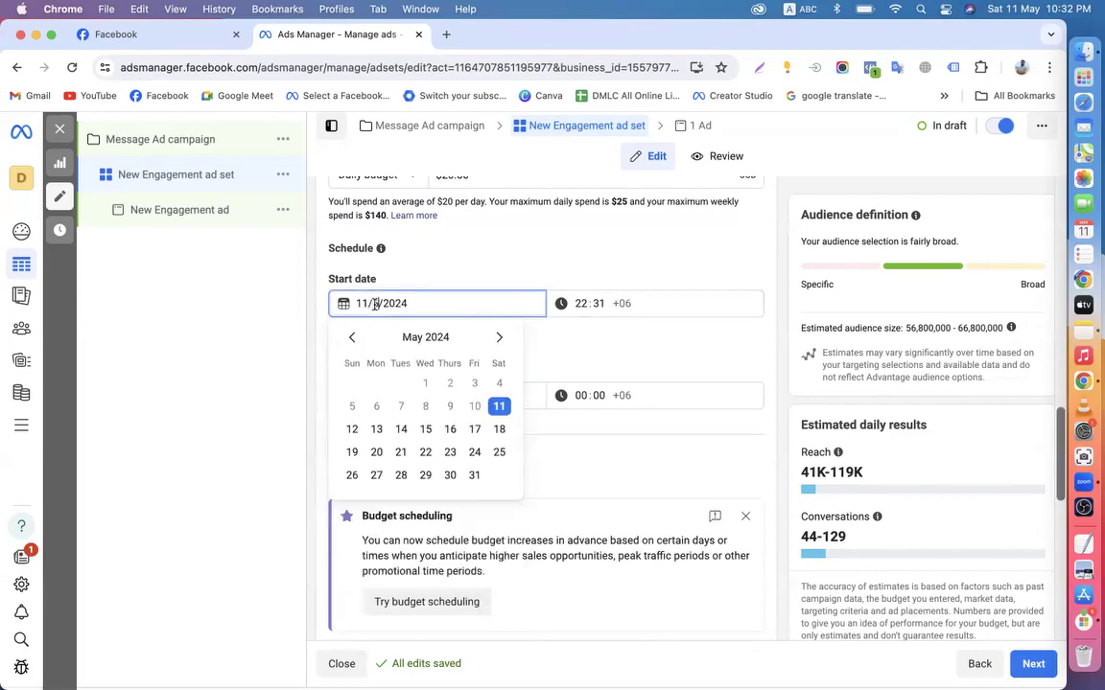
click(352, 430)
click(581, 307)
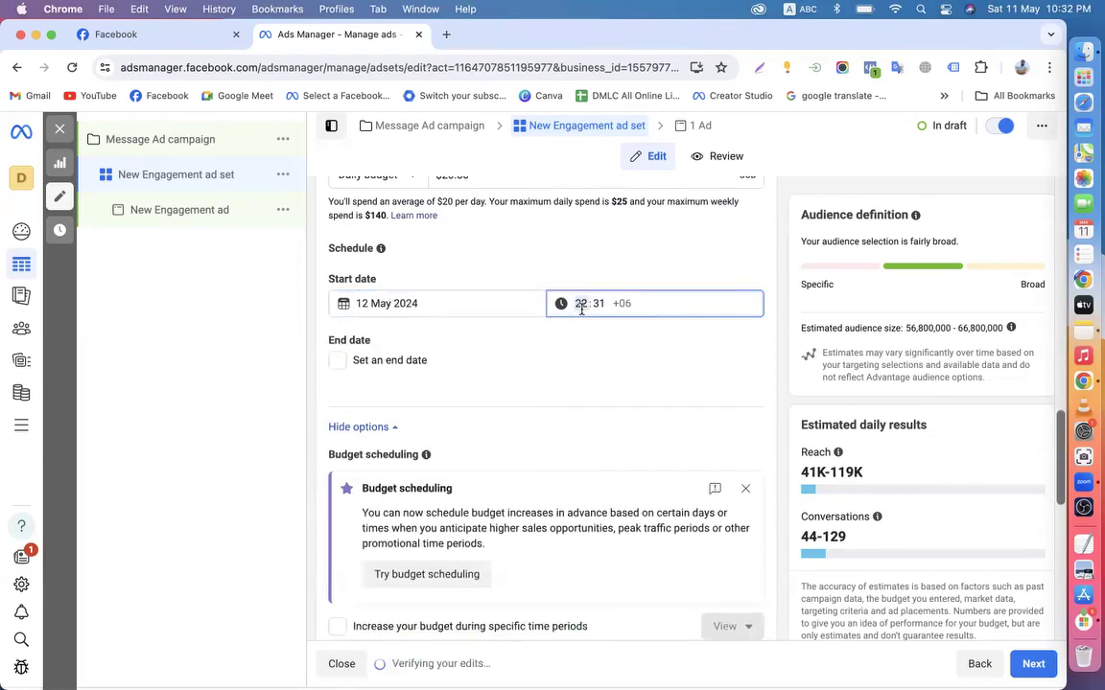
key(Tab)
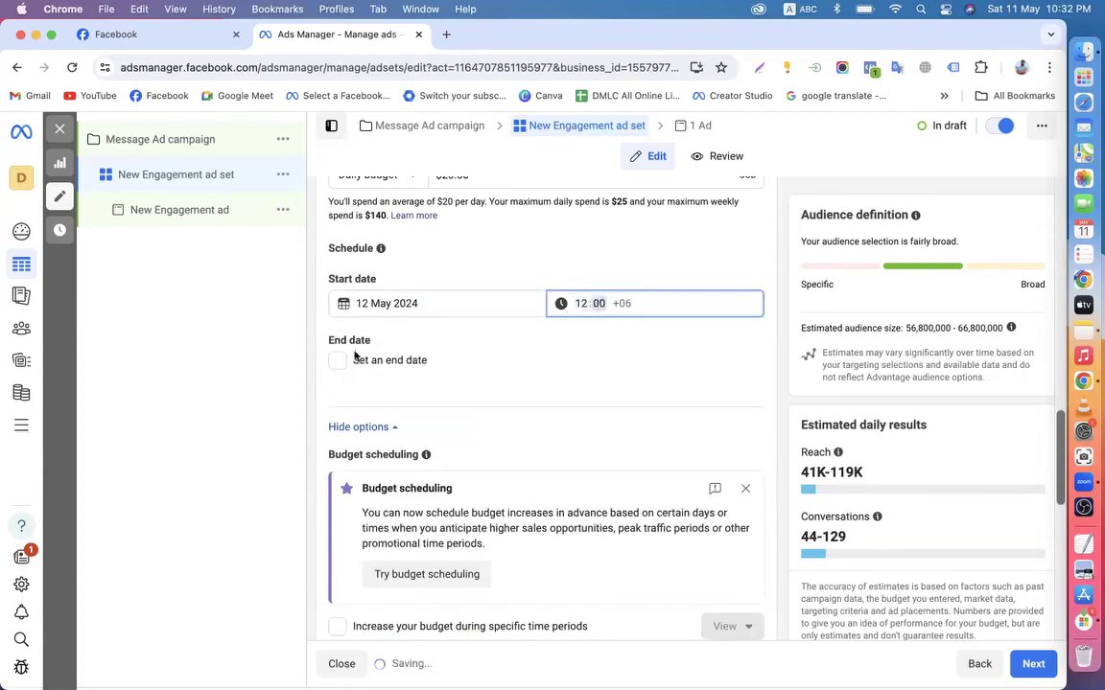
click(591, 332)
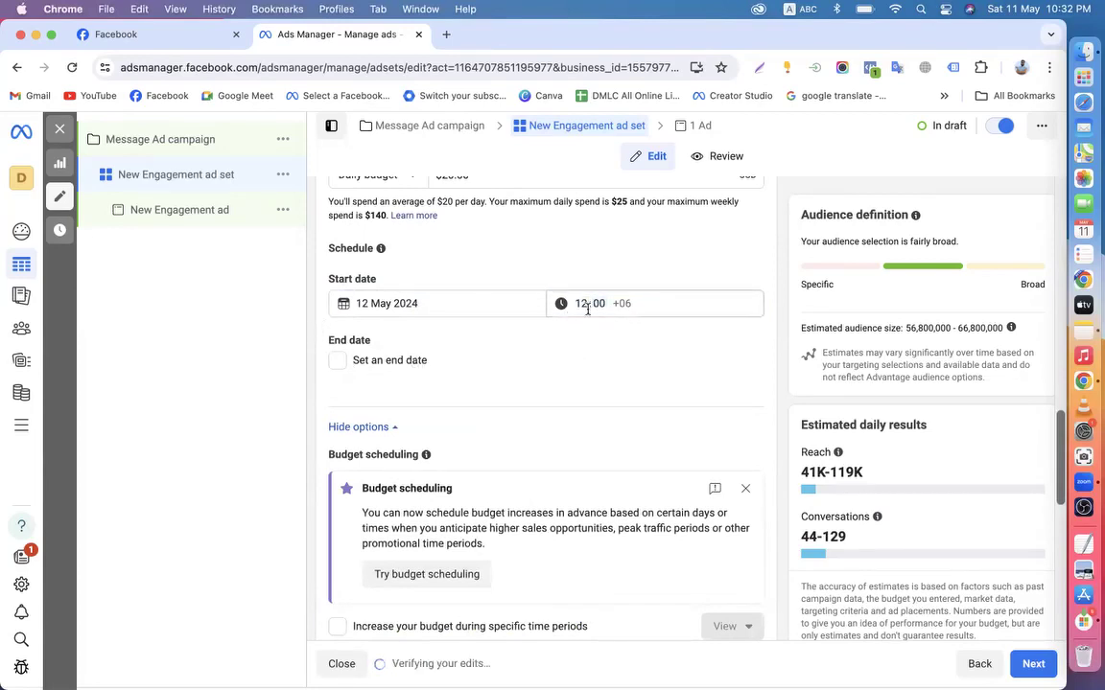
Enable an end date of 31 May 2024 at 12:00
click(337, 361)
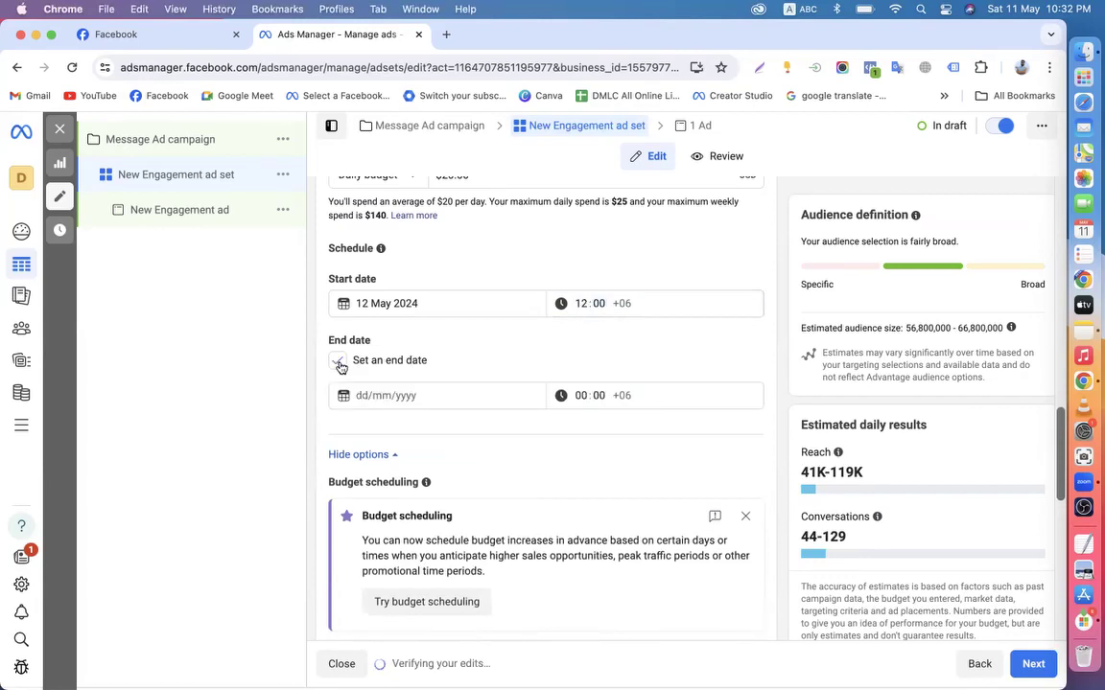
click(381, 396)
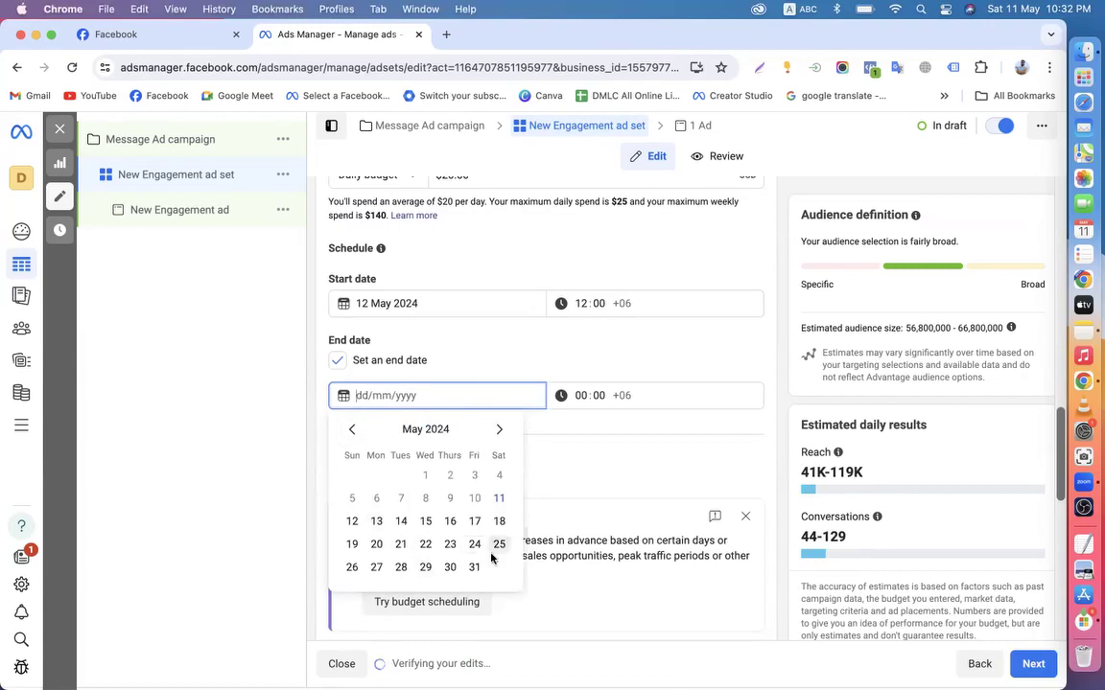
click(474, 567)
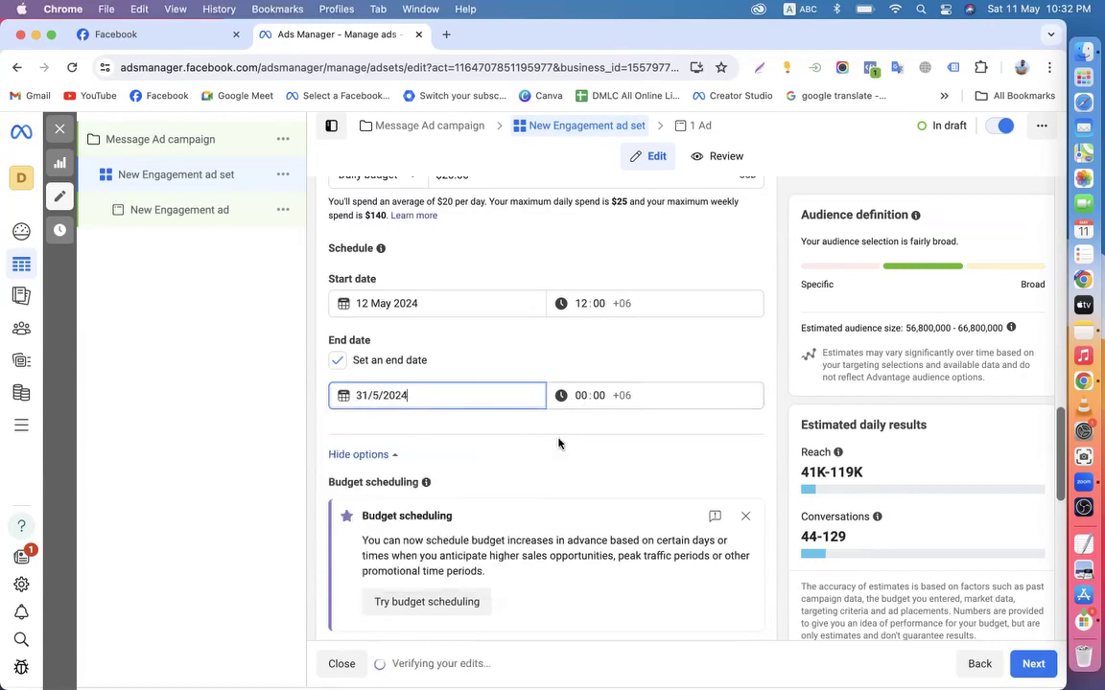
click(568, 399)
click(578, 394)
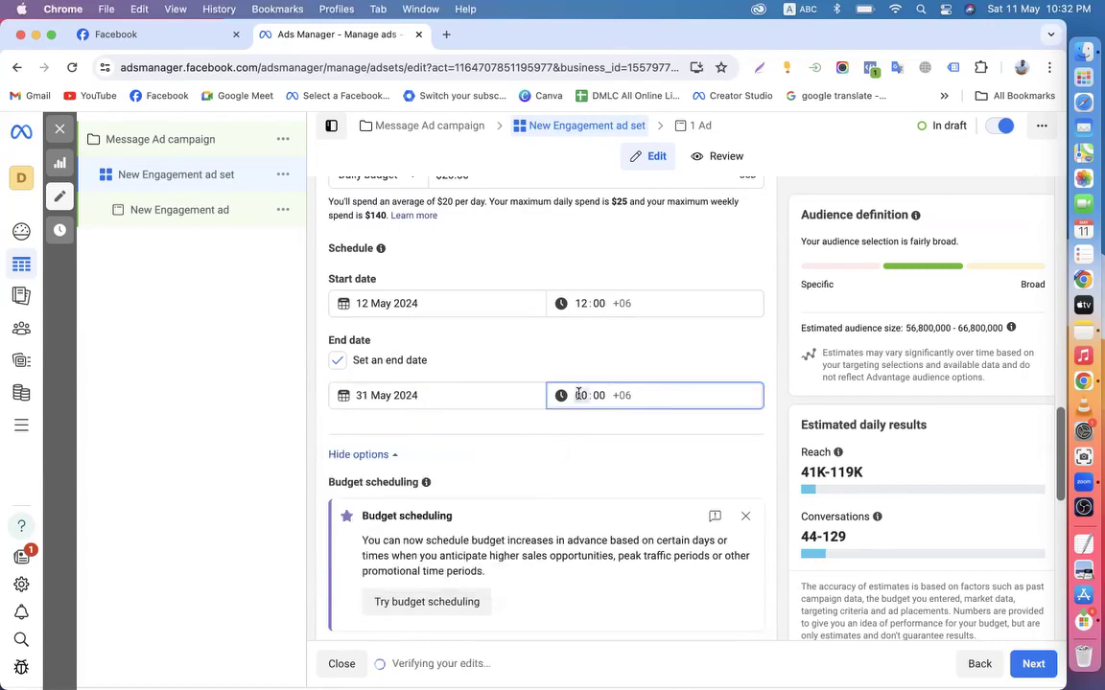
click(599, 394)
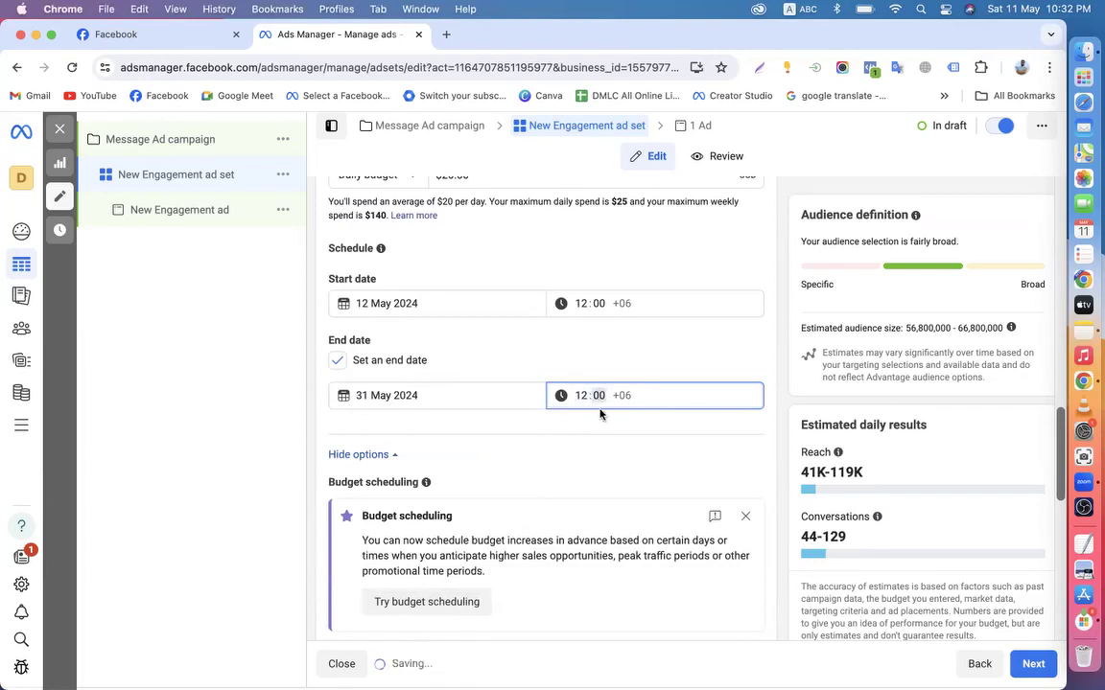
click(610, 459)
scroll(610, 459, up, 1)
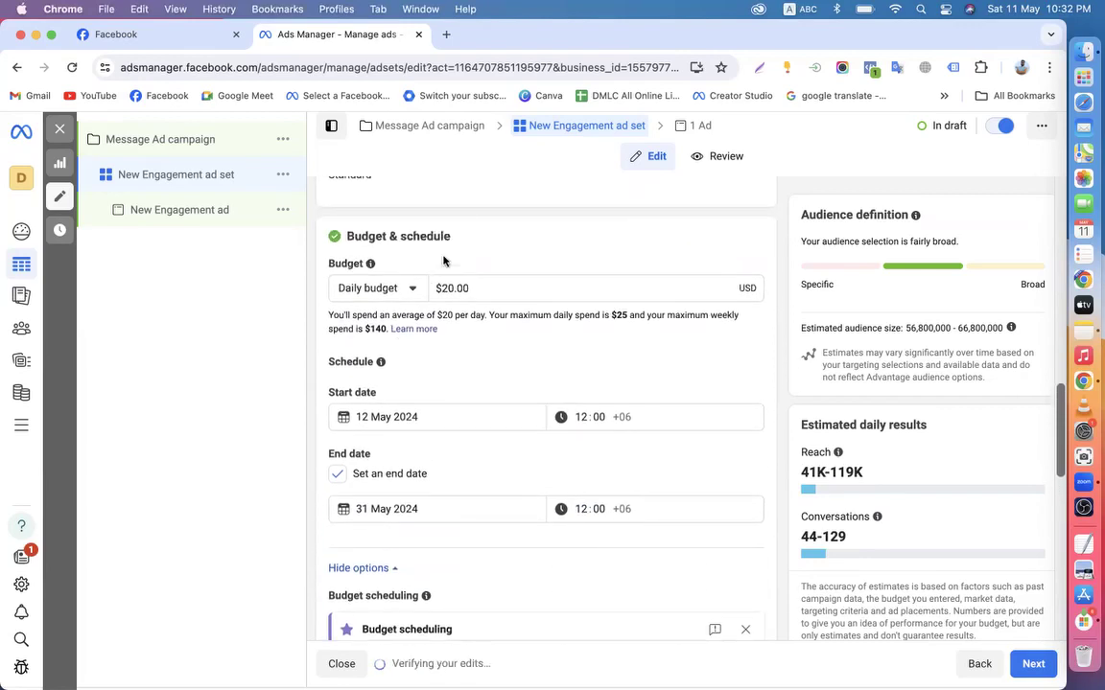
Dismiss the budget scheduling tip and review the budget type choices, keeping Daily budget
scroll(483, 370, down, 2)
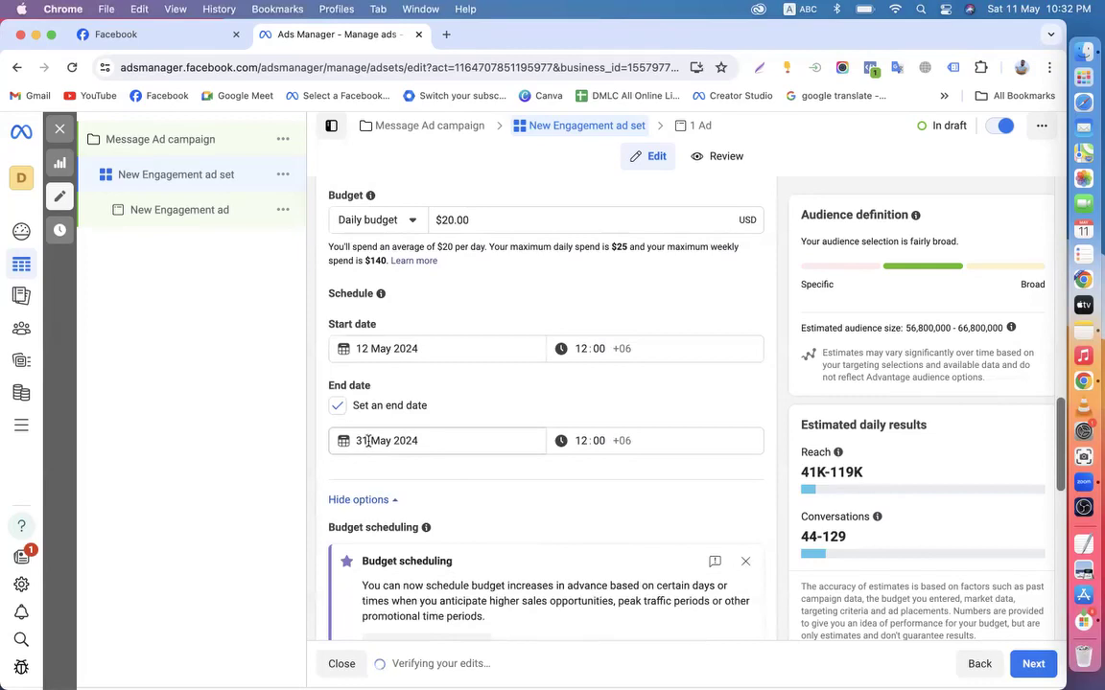
scroll(368, 441, down, 2)
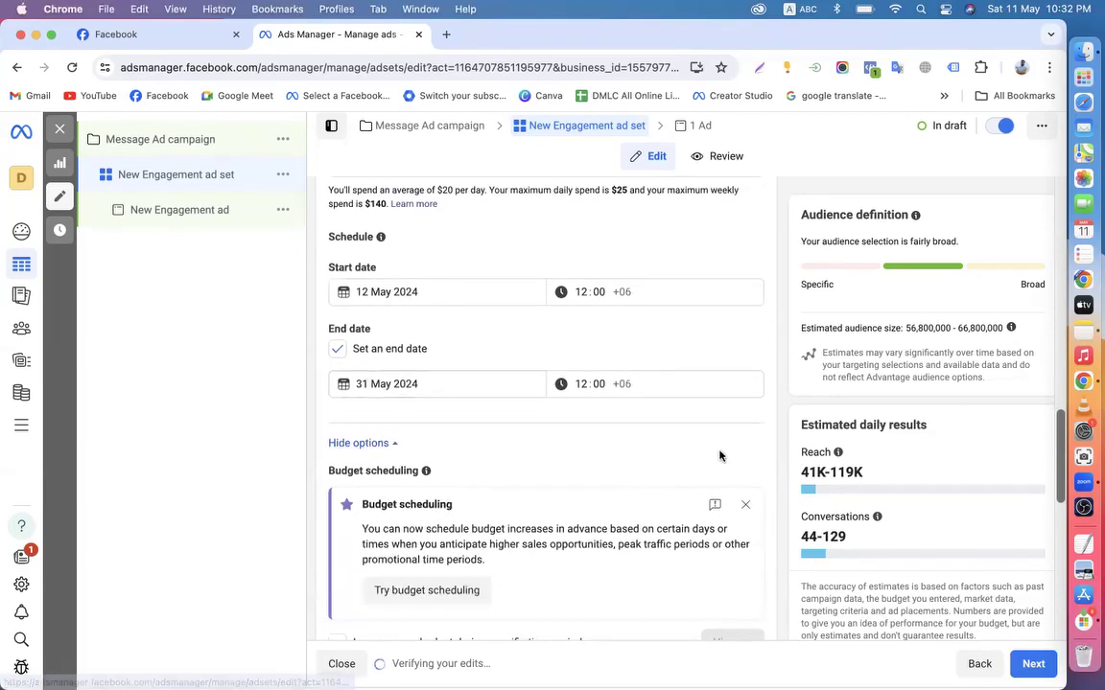
click(745, 505)
scroll(579, 515, up, 3)
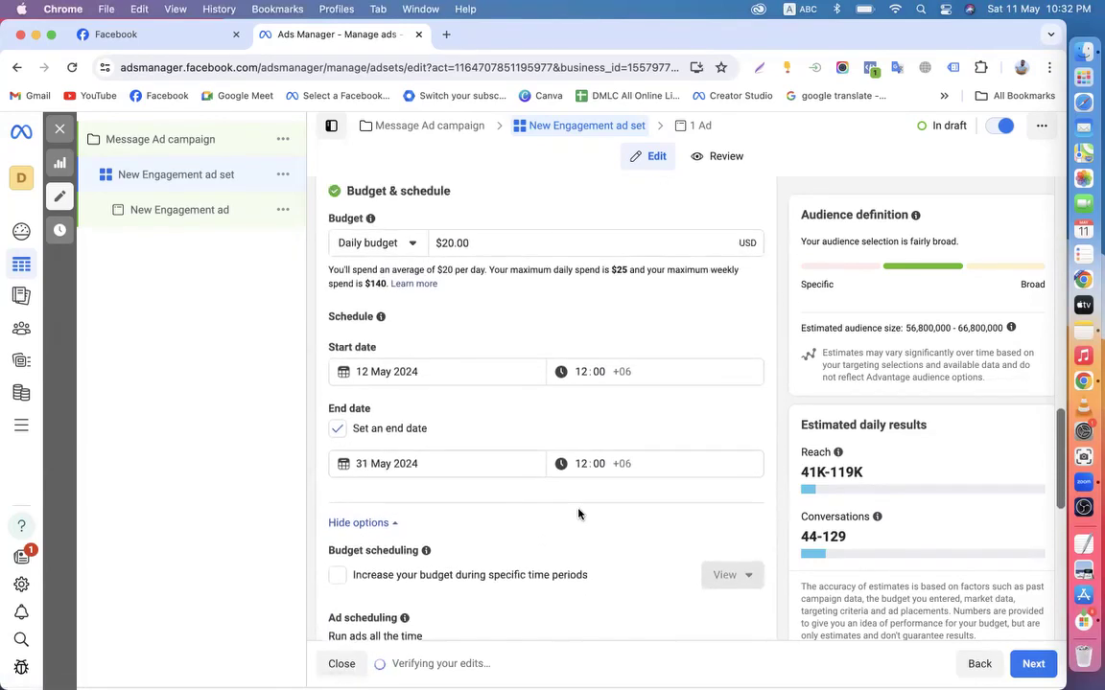
click(410, 257)
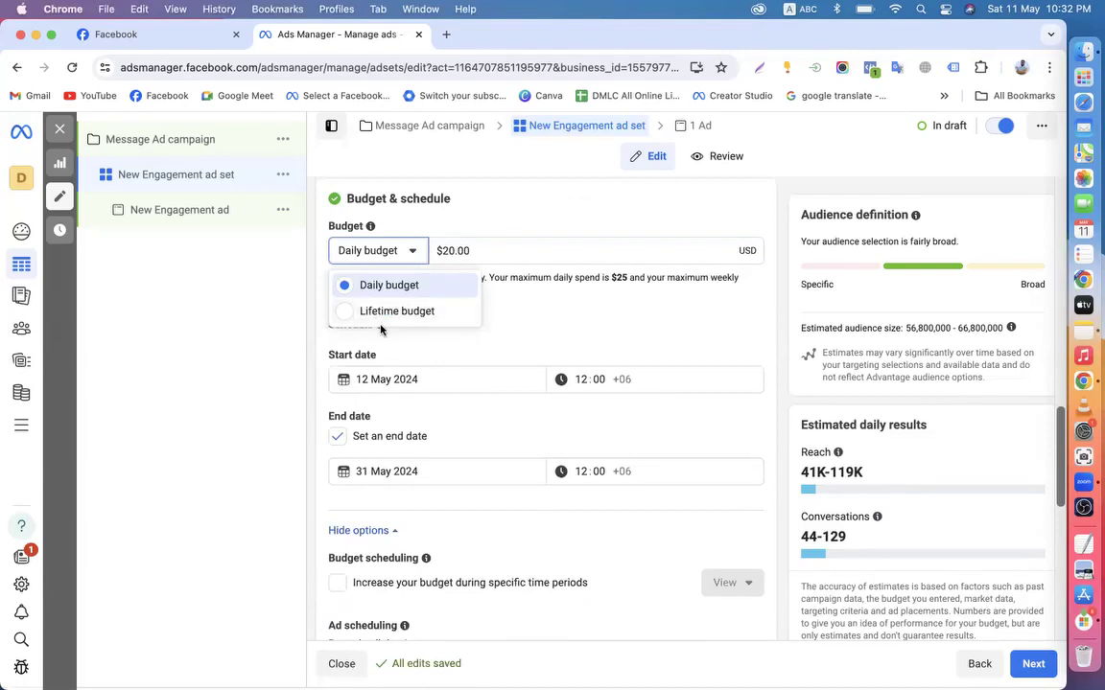
click(323, 323)
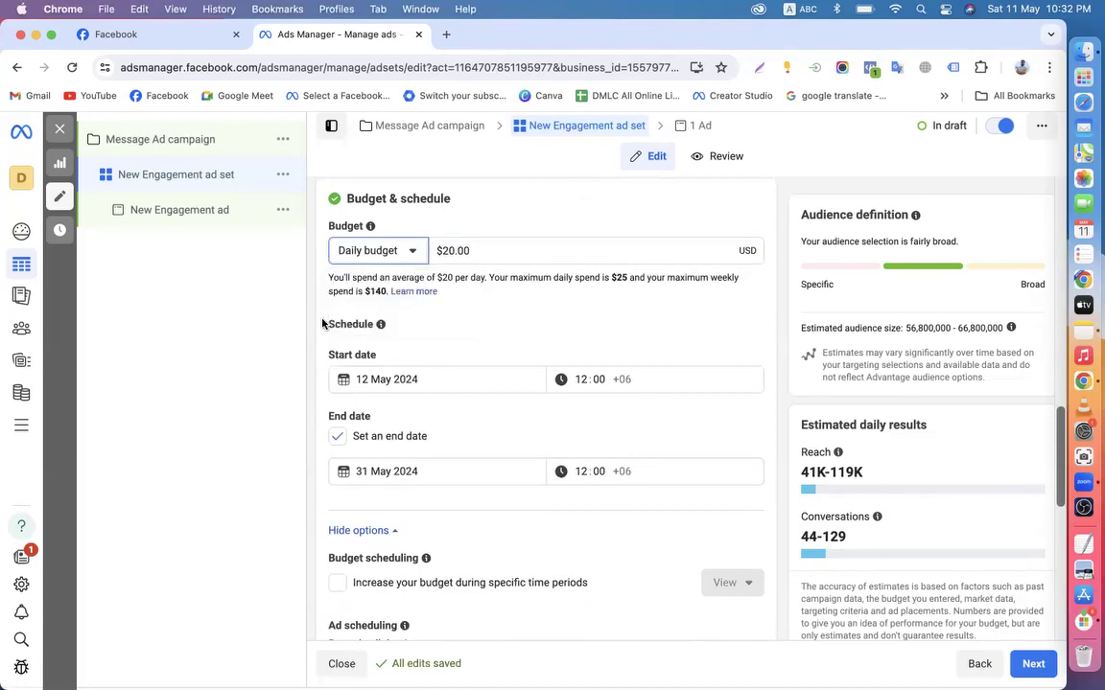
click(403, 253)
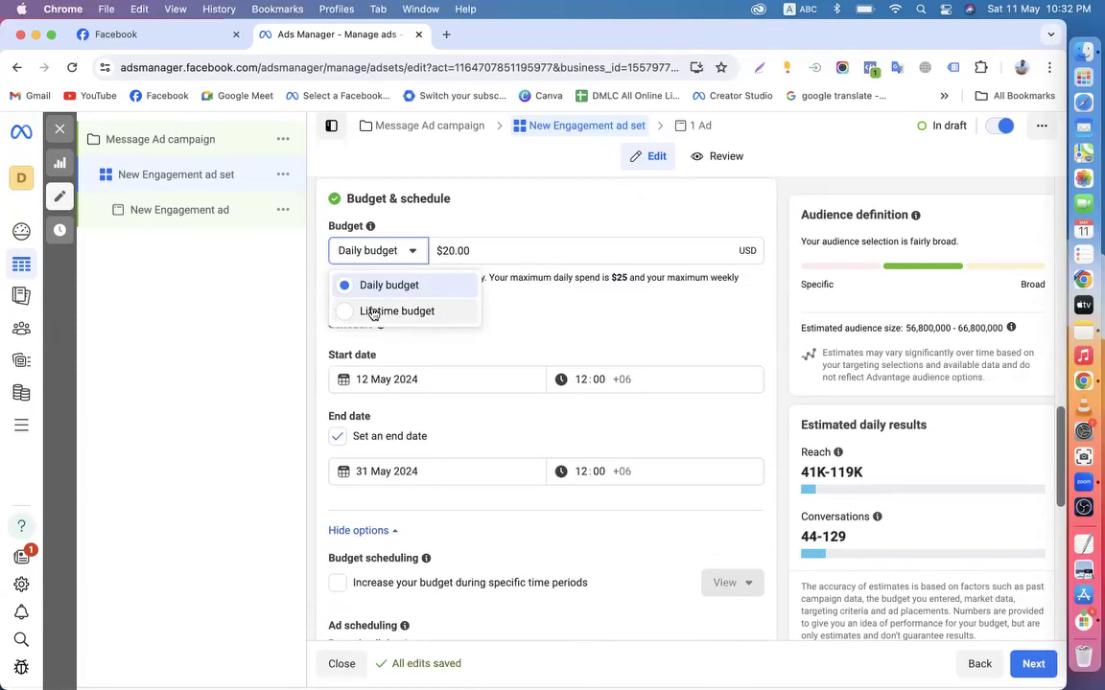
click(311, 307)
Switch to a Lifetime budget and change the $350.00 amount to $400.00
drag(323, 358, 377, 358)
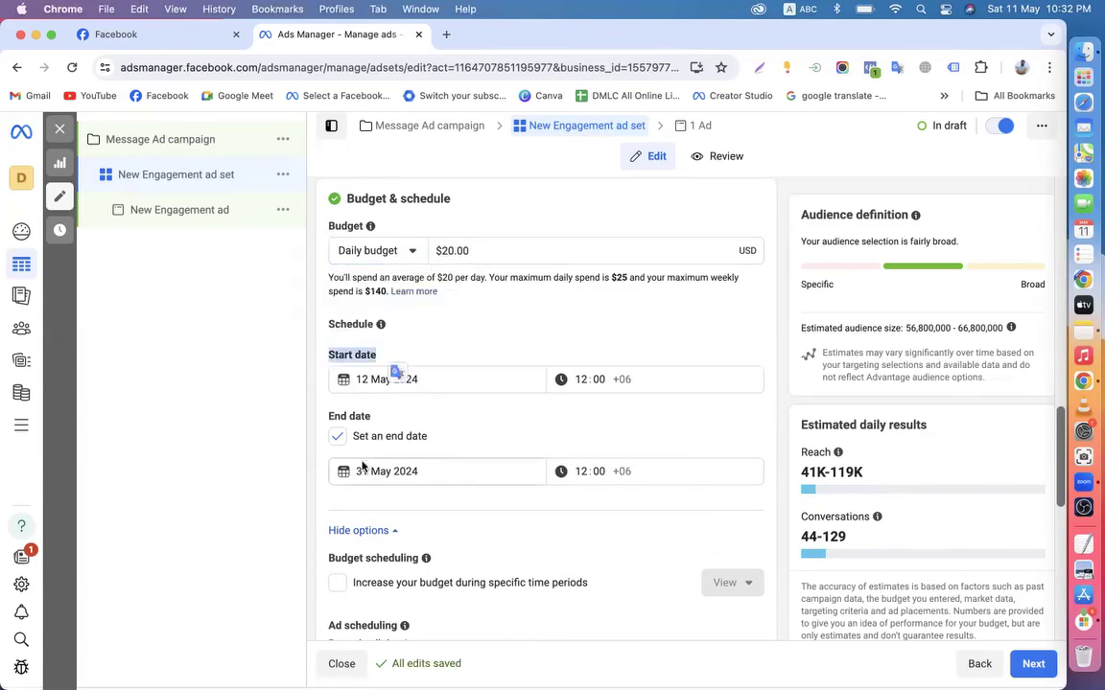
click(306, 322)
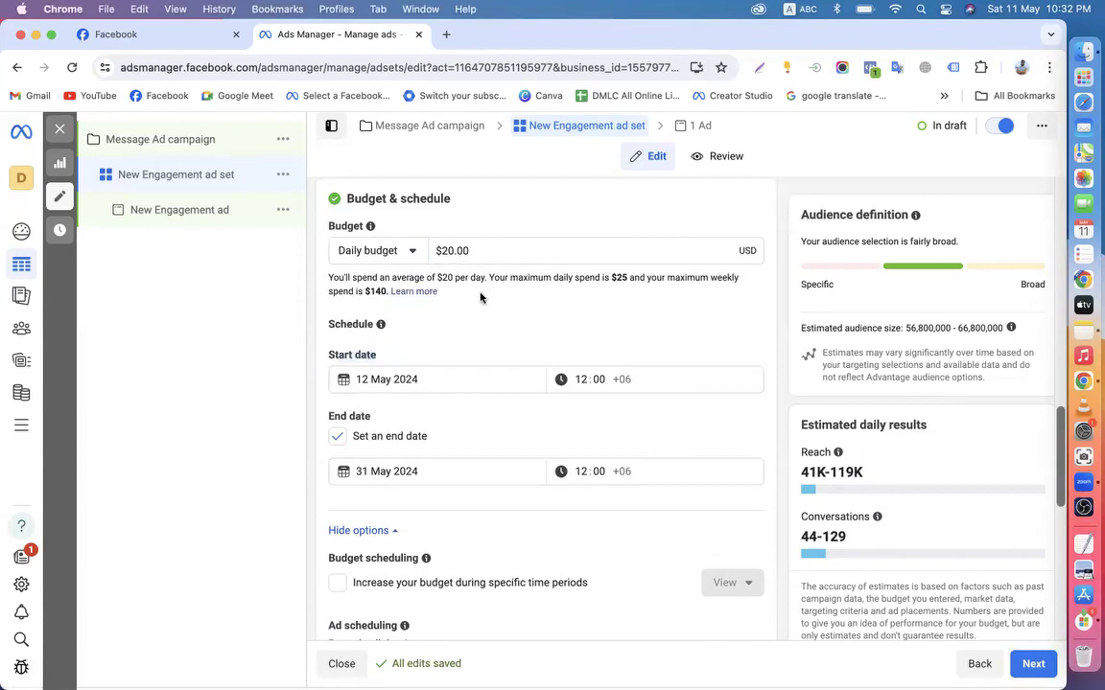
drag(437, 278, 485, 280)
click(446, 250)
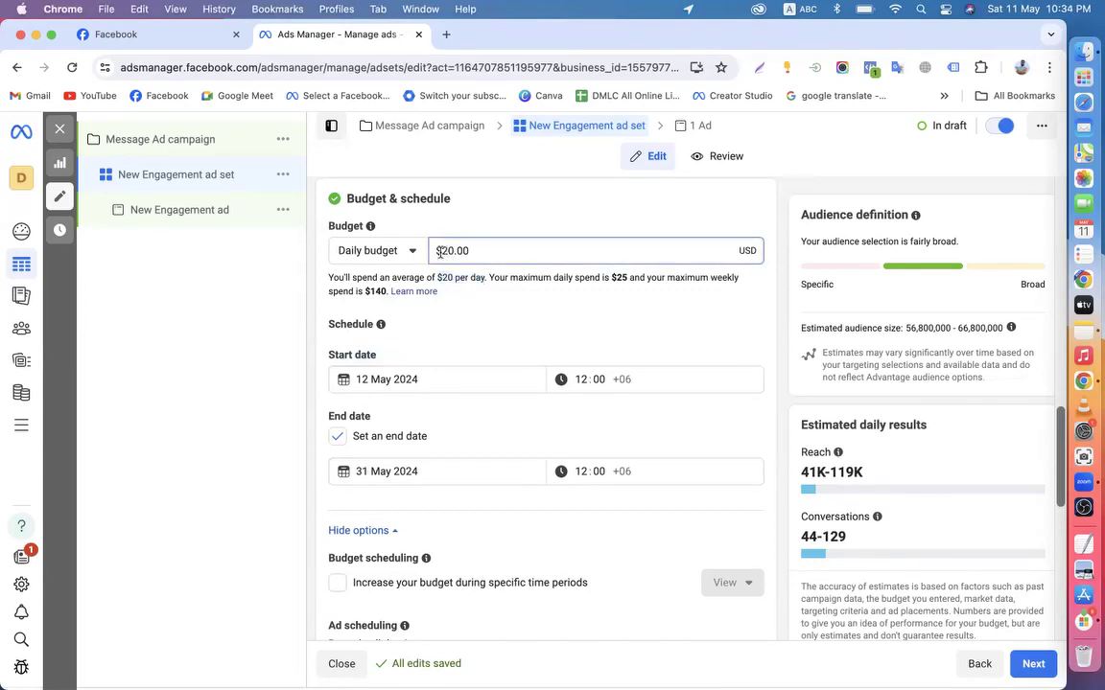
click(369, 254)
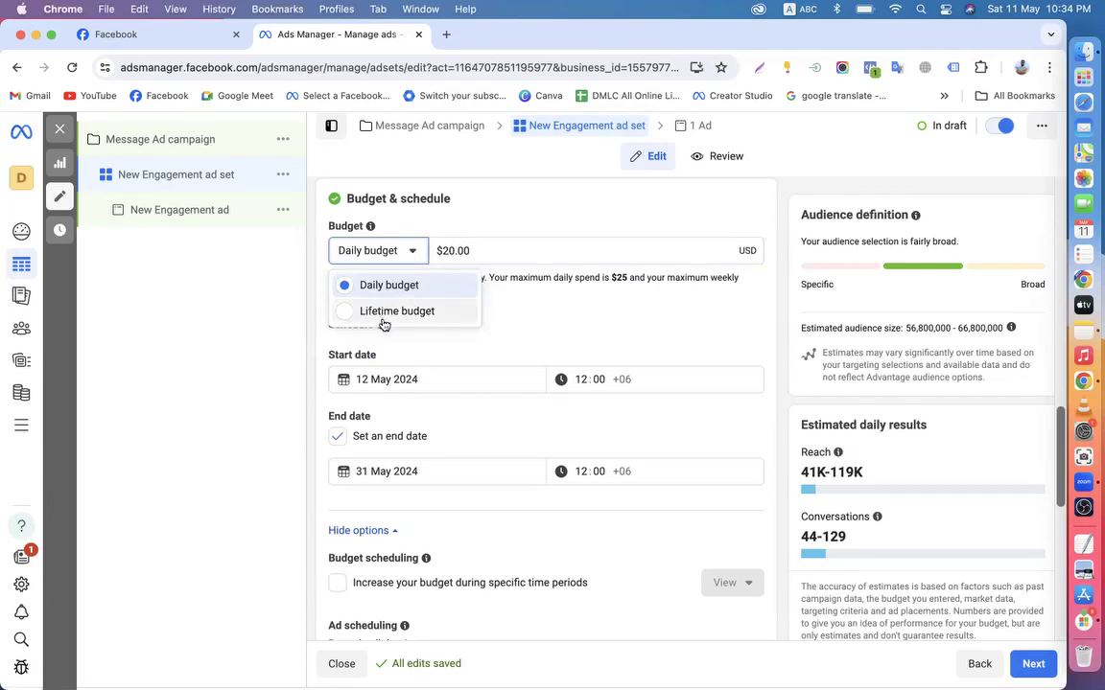
click(384, 312)
click(470, 250)
key(BackSpace)
key(BackSpace)
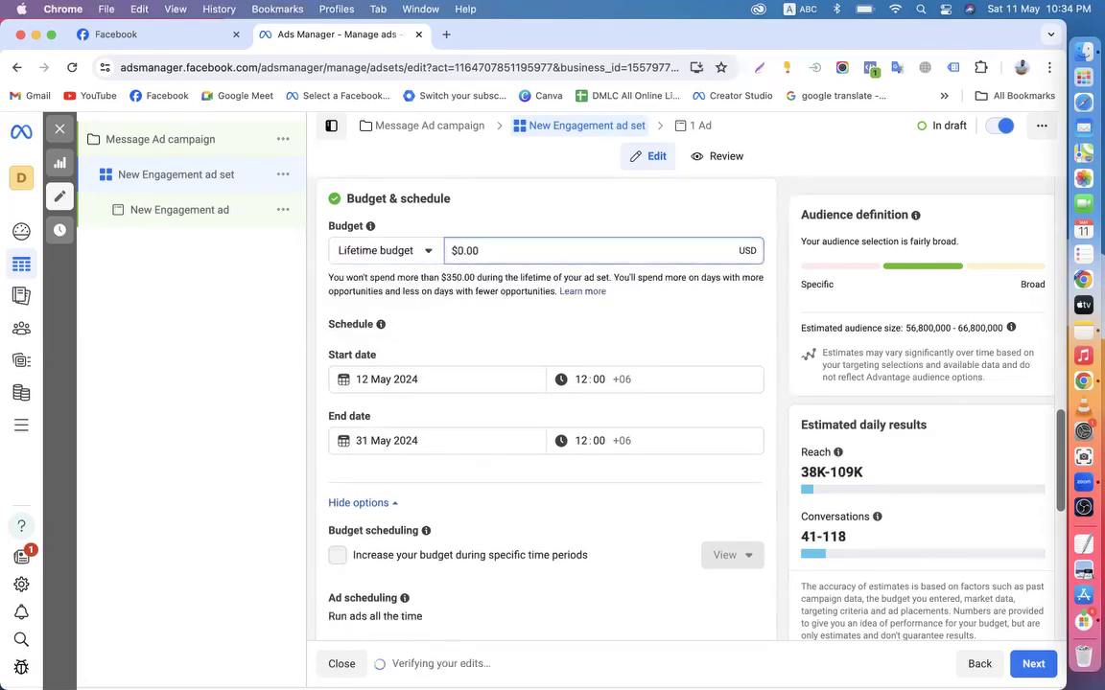
text(40)
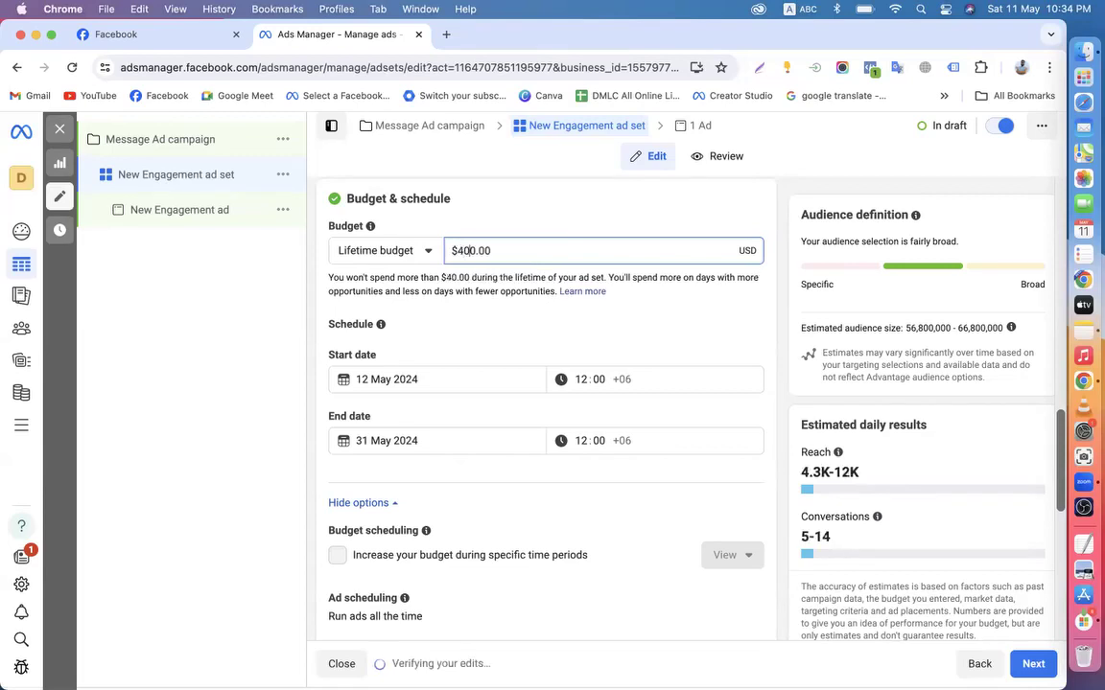
click(282, 257)
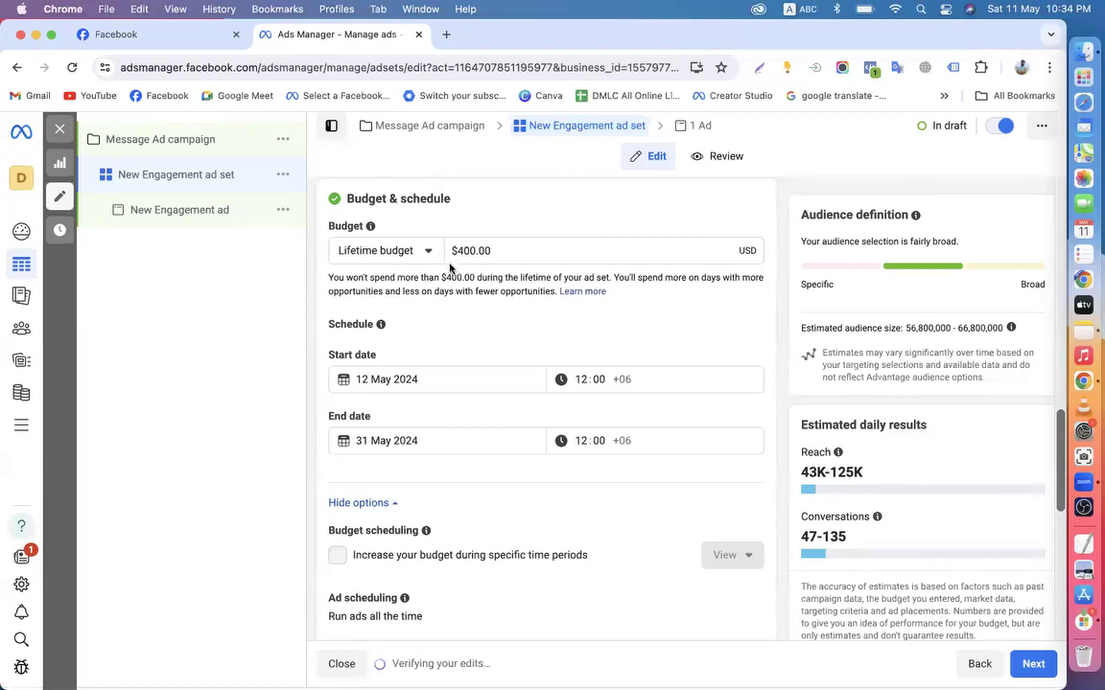
drag(456, 250, 479, 251)
click(400, 302)
Compare against a daily budget, then settle back on the $400.00 lifetime budget
drag(358, 380, 316, 378)
click(317, 402)
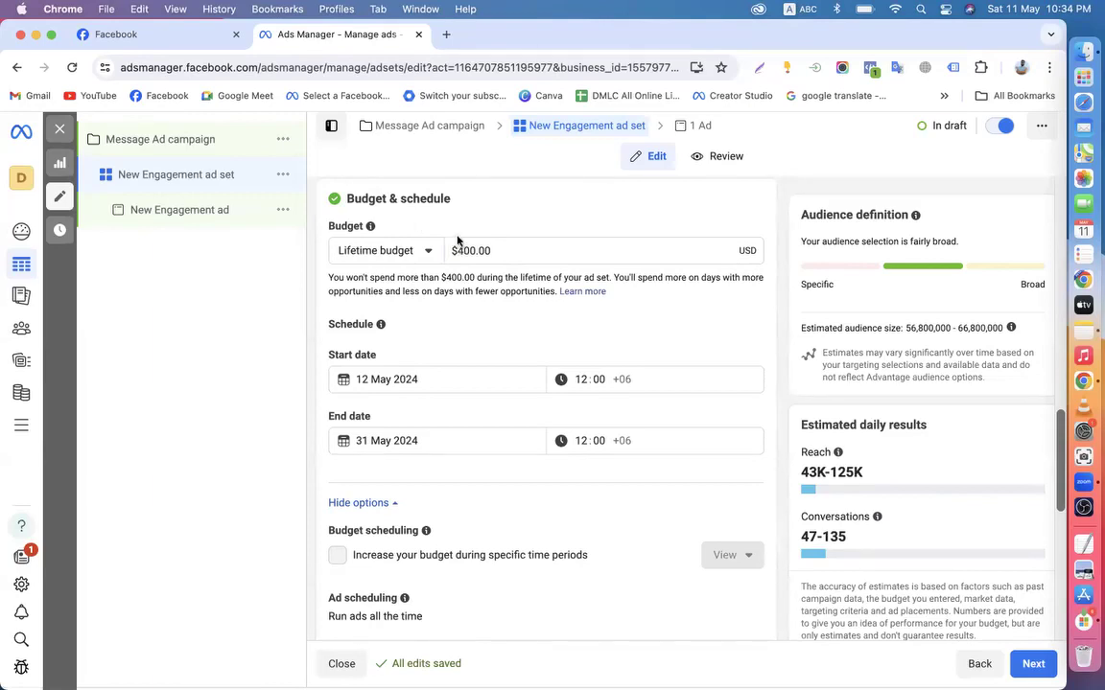
click(424, 251)
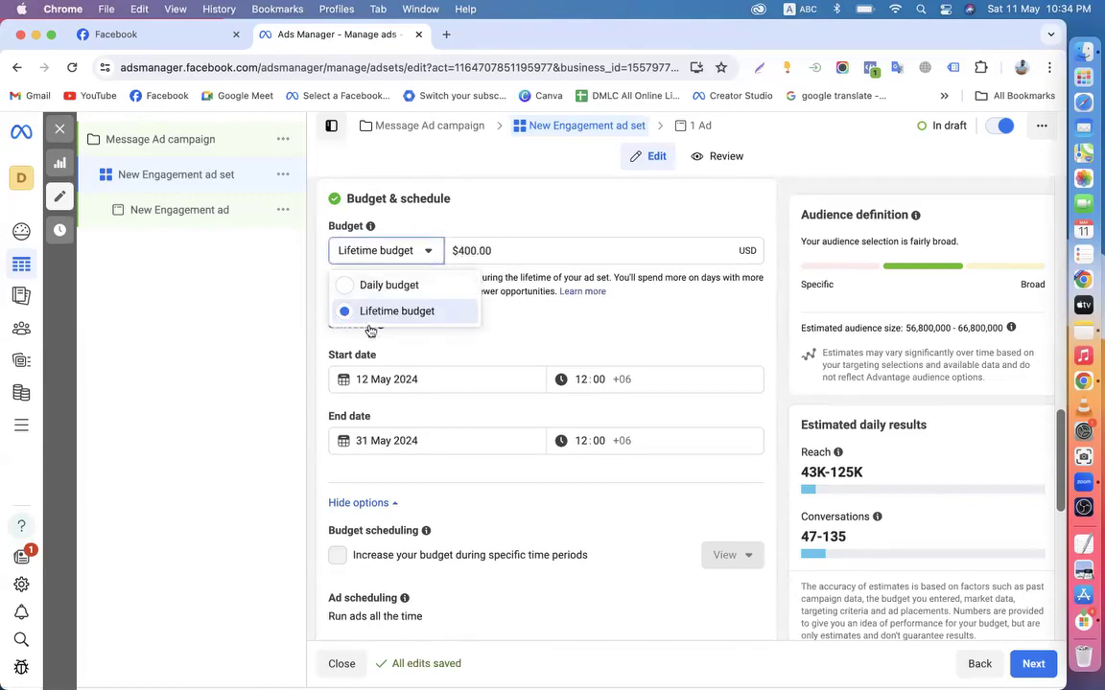
click(372, 285)
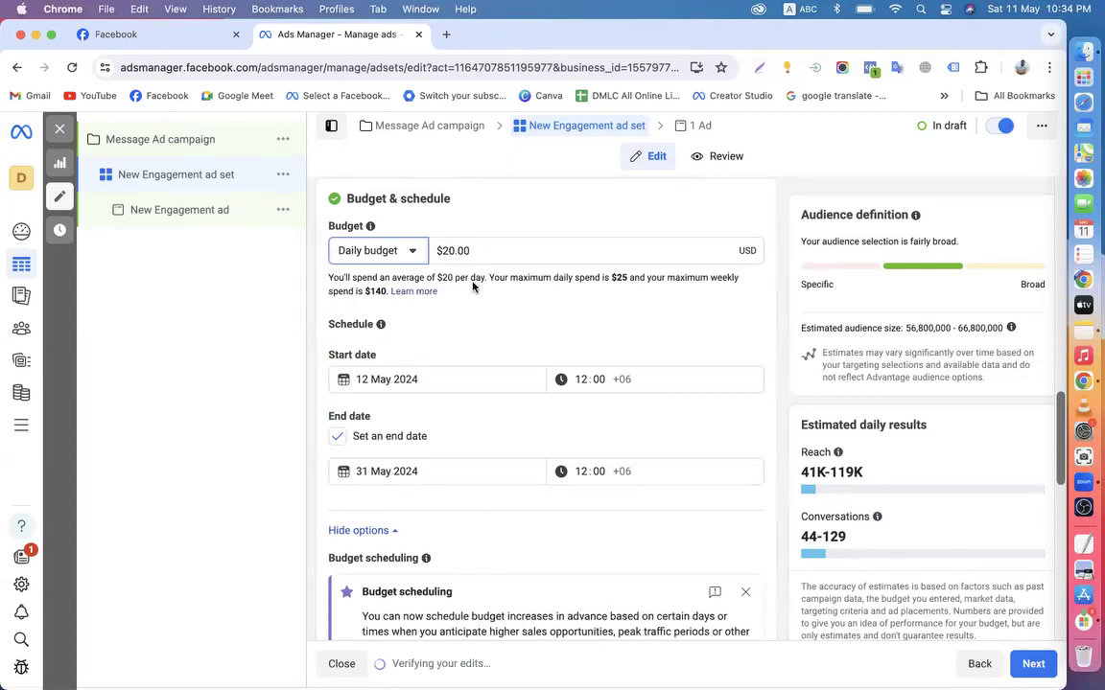
click(404, 250)
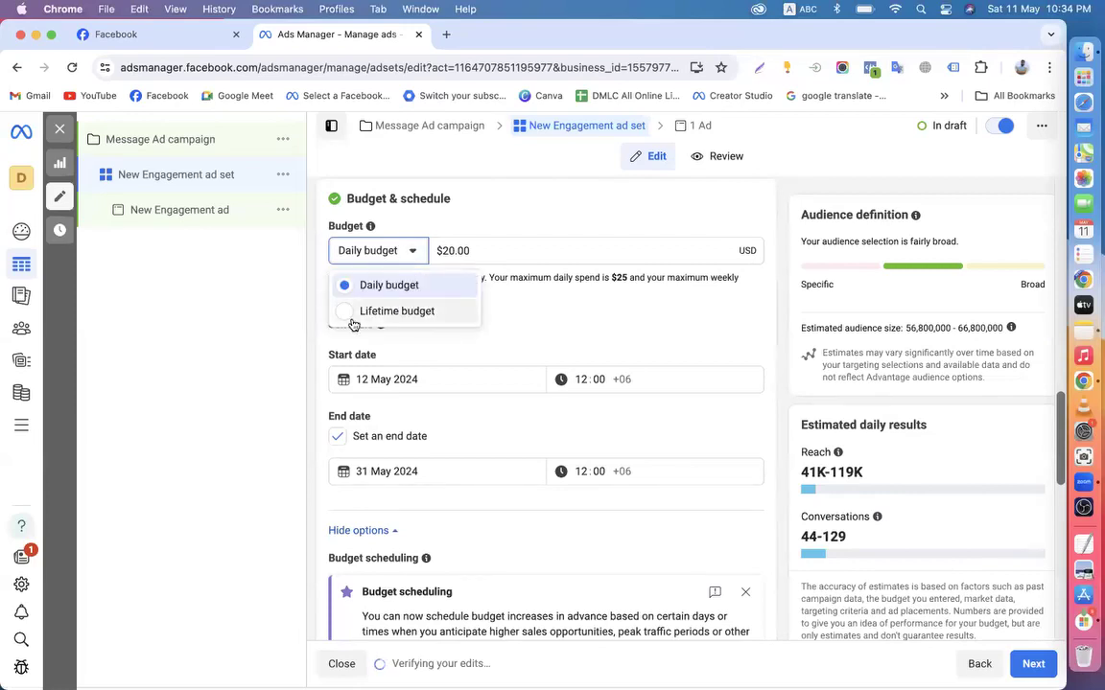
click(360, 311)
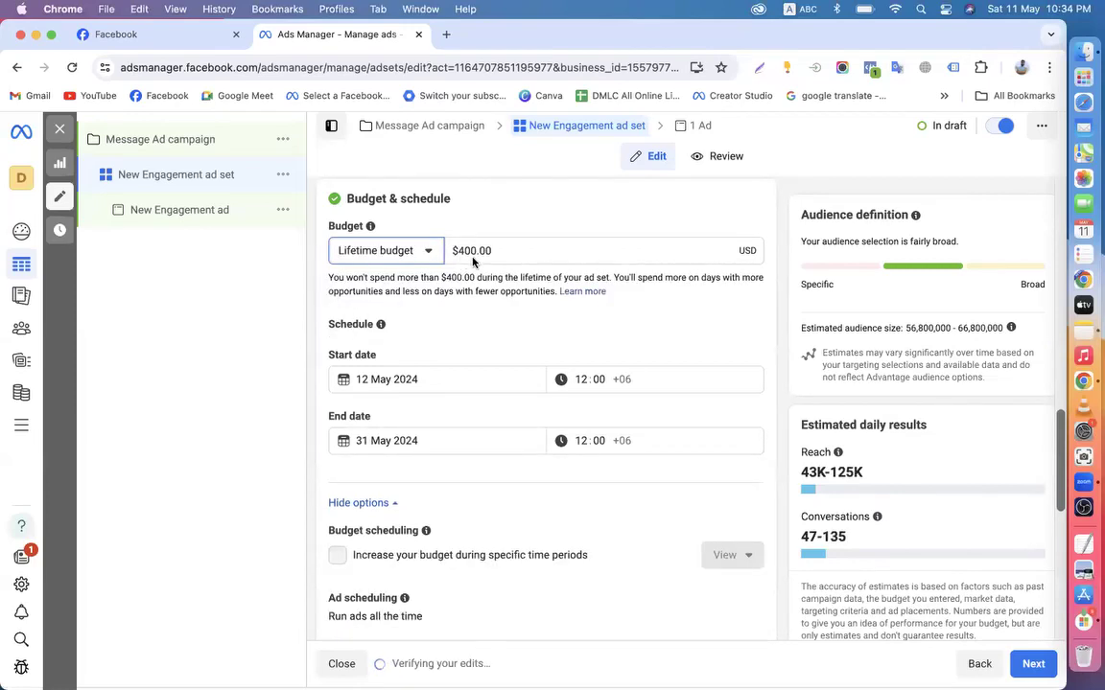
click(323, 291)
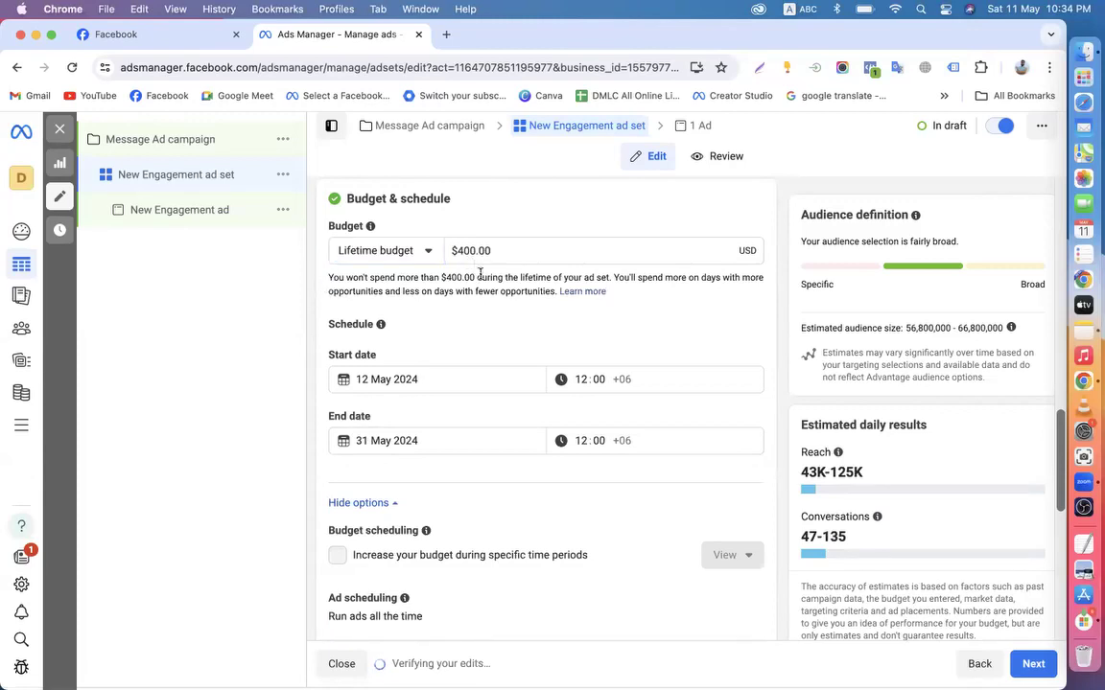
click(427, 252)
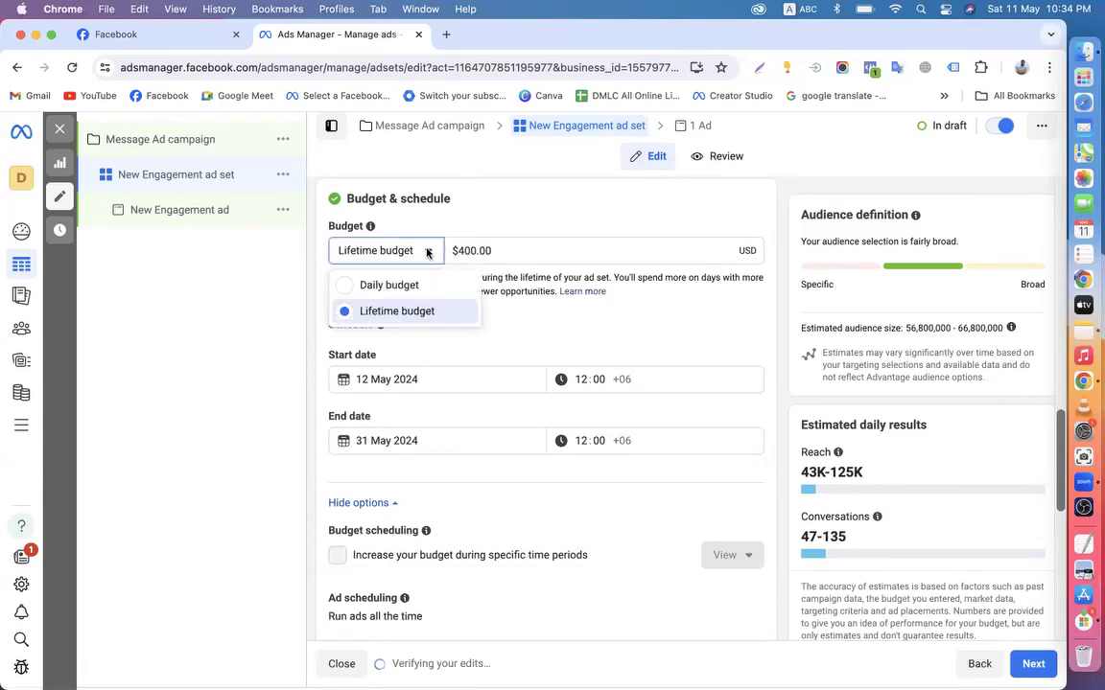
click(312, 292)
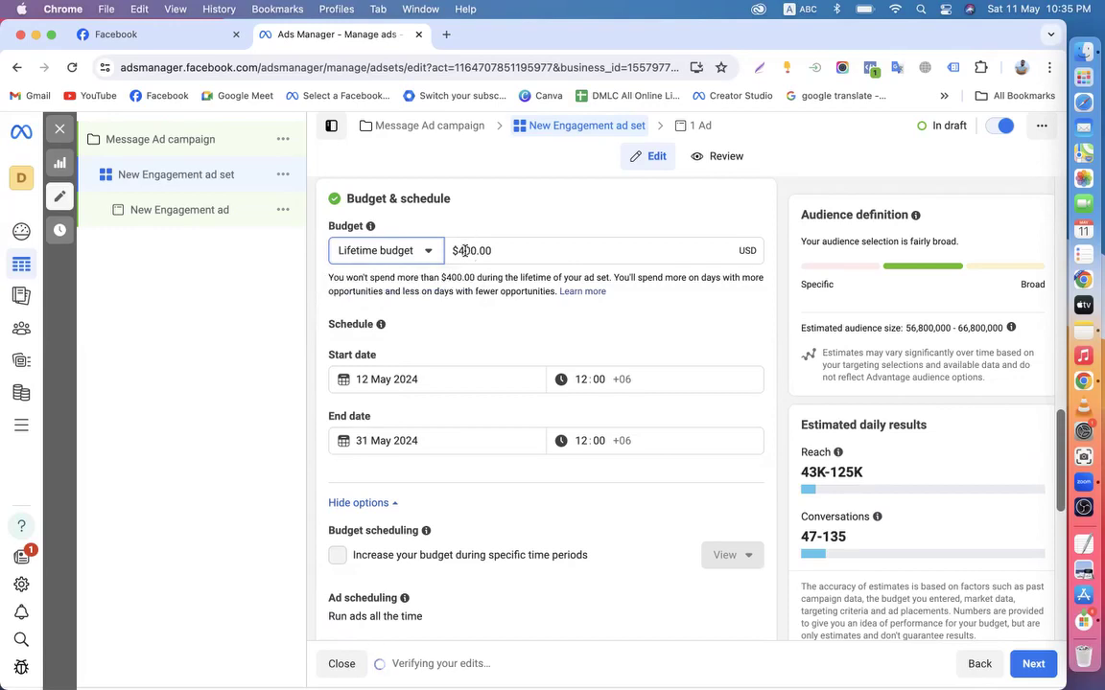
scroll(389, 461, down, 4)
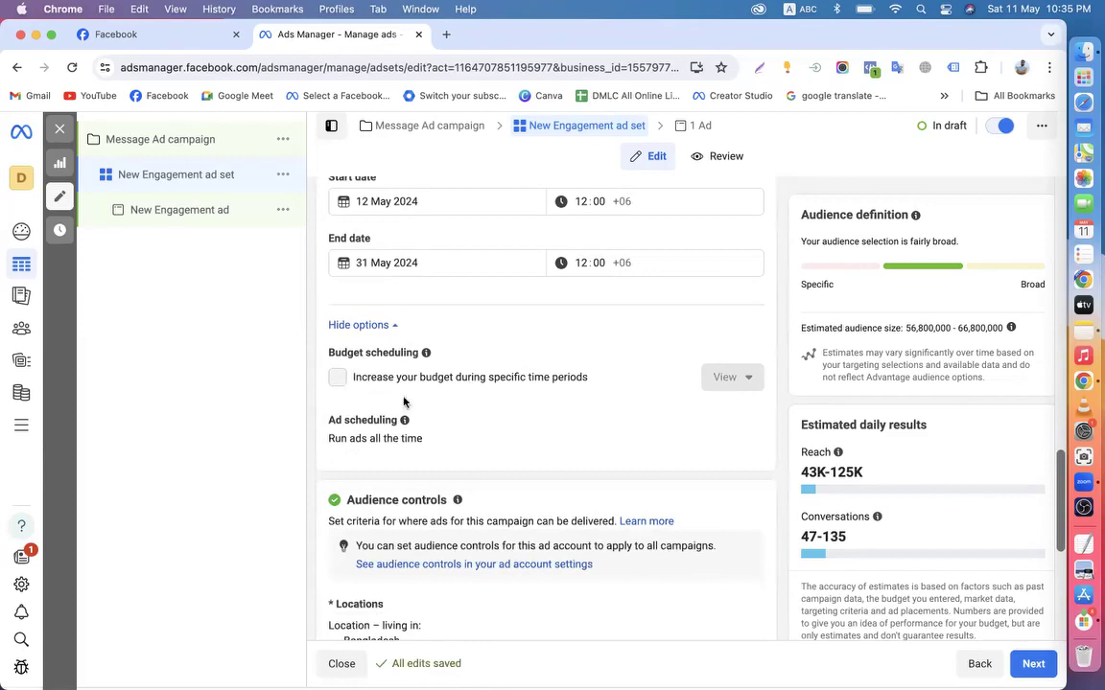
scroll(523, 387, down, 5)
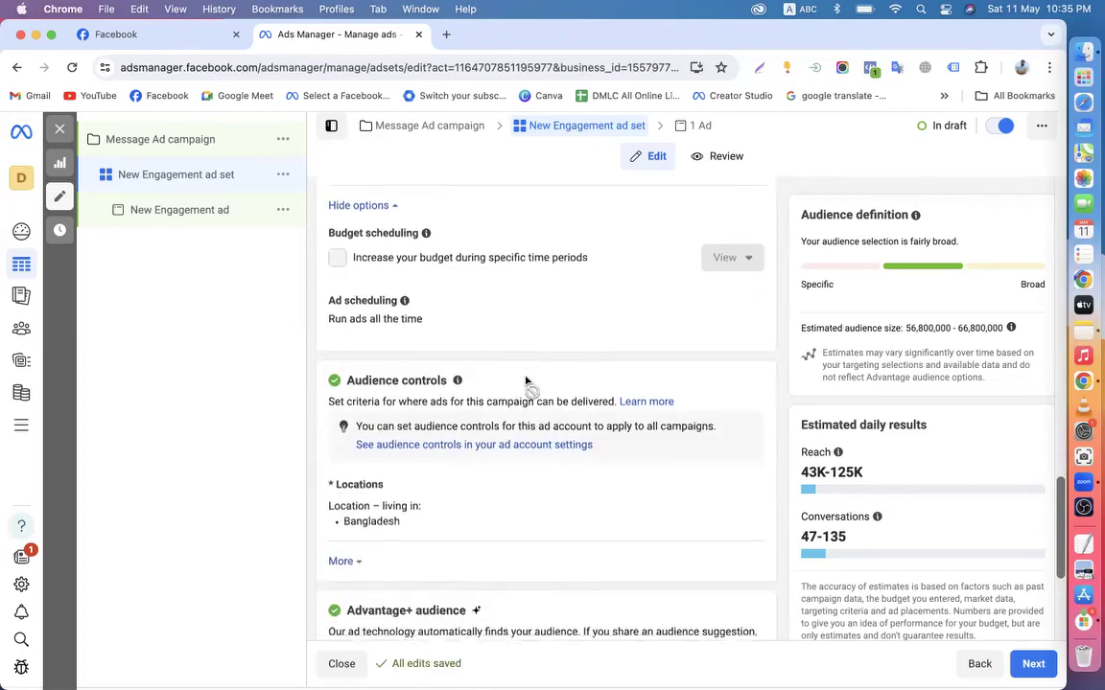
scroll(497, 388, up, 4)
scroll(451, 357, up, 1)
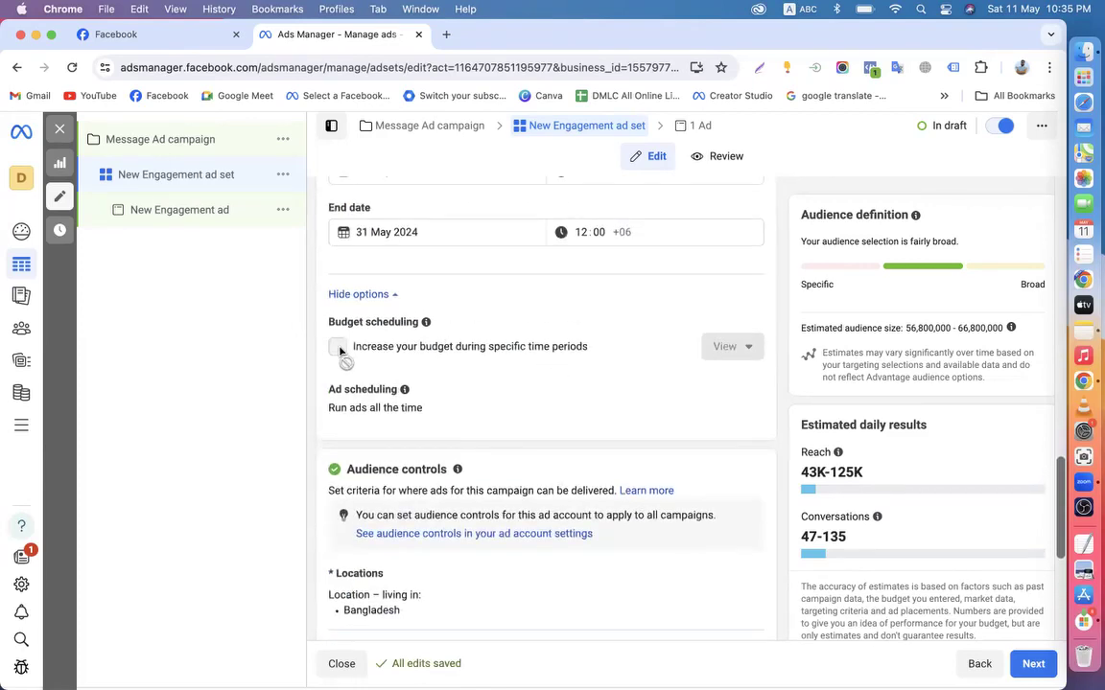
scroll(470, 326, up, 3)
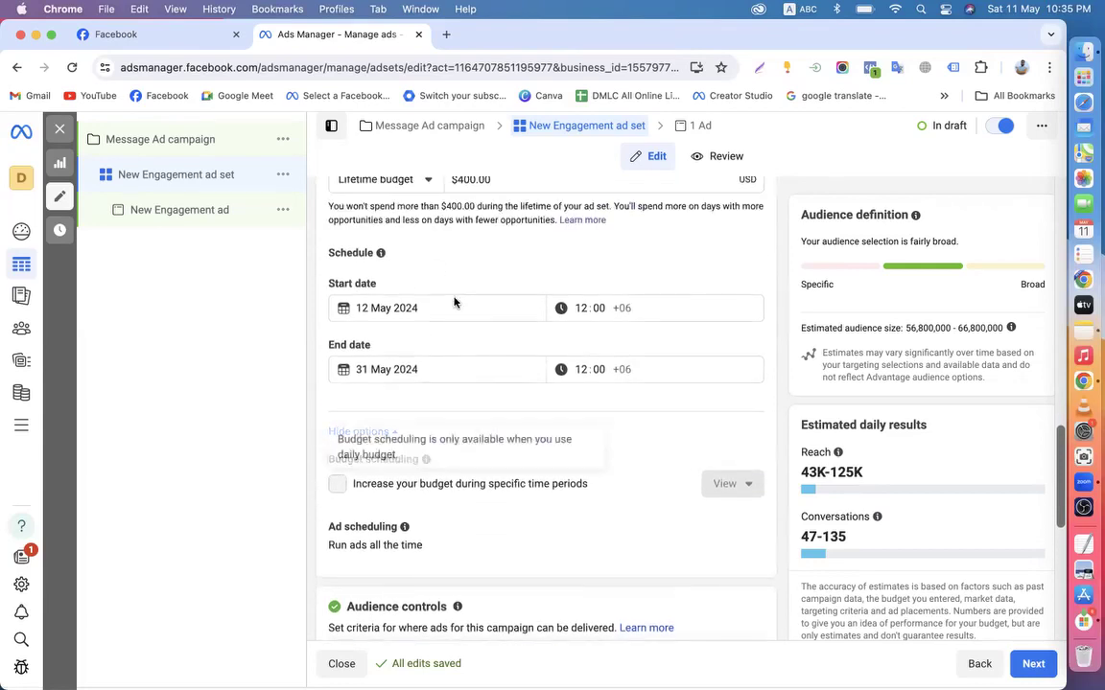
scroll(432, 288, up, 2)
scroll(441, 278, down, 4)
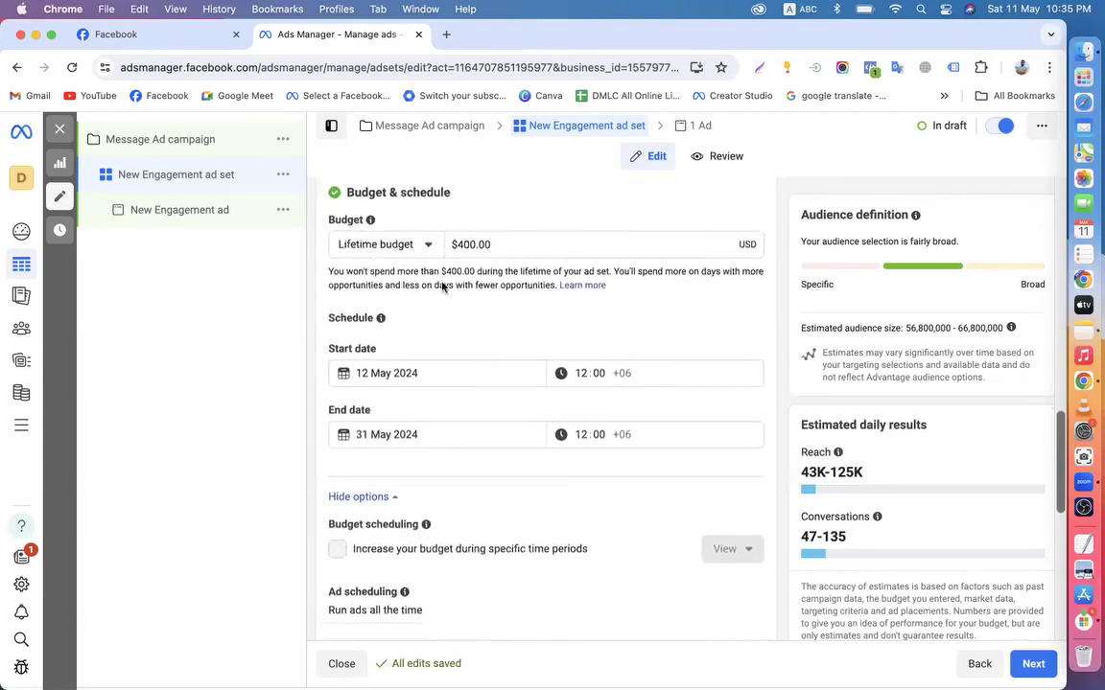
drag(395, 399, 709, 397)
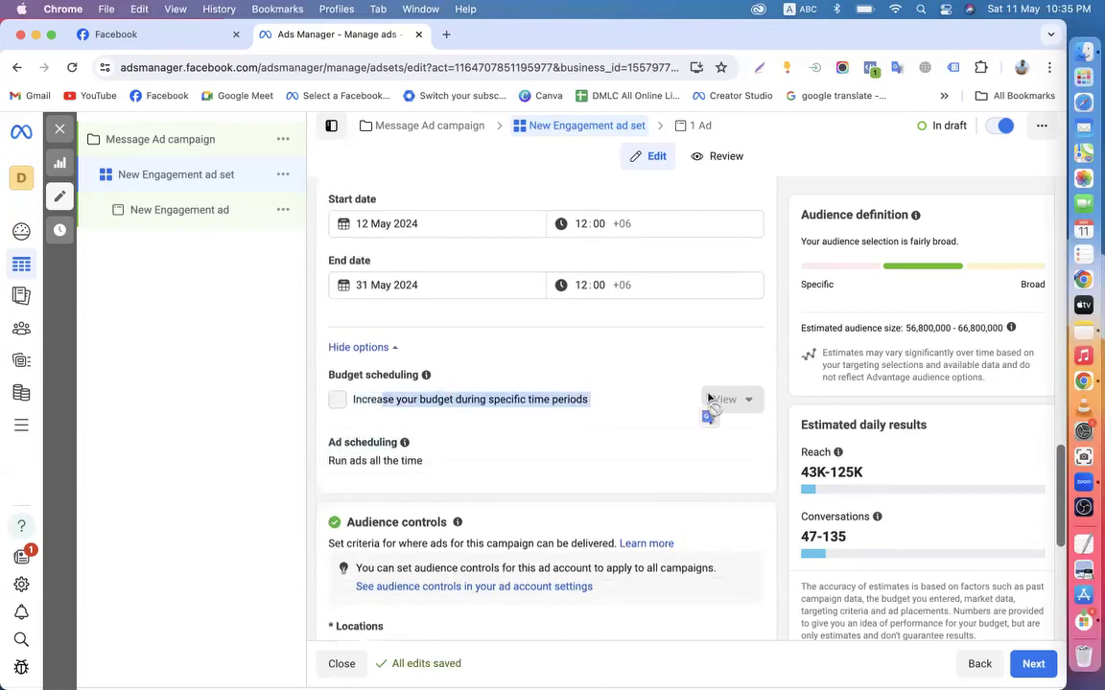
scroll(710, 397, up, 5)
click(420, 350)
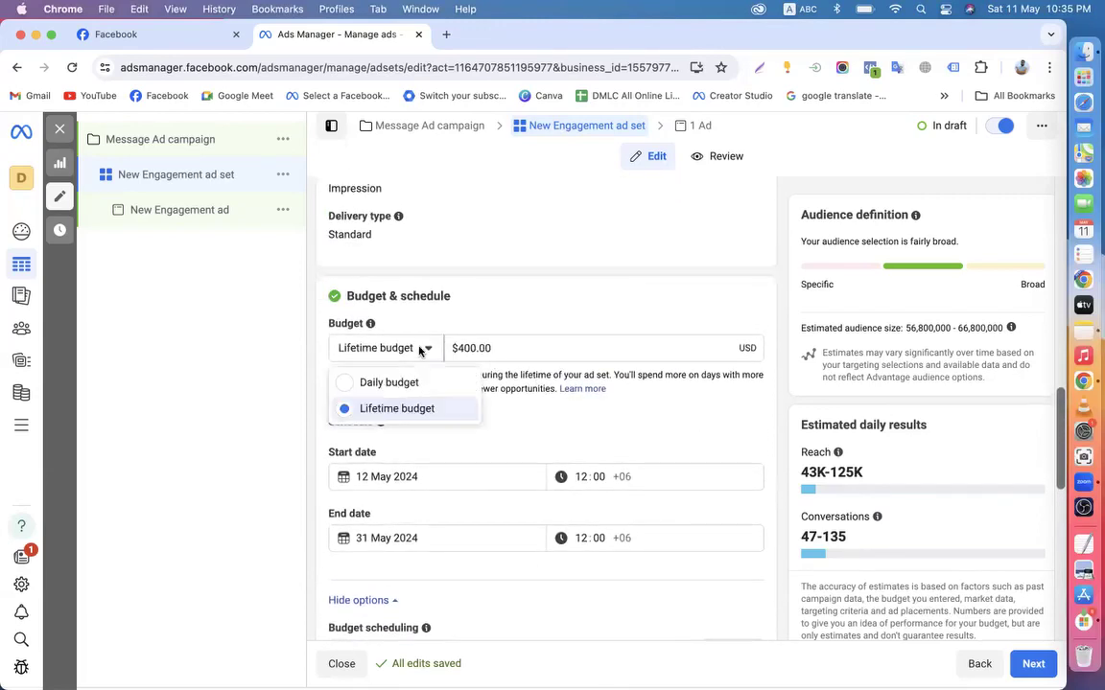
click(387, 382)
scroll(476, 451, down, 5)
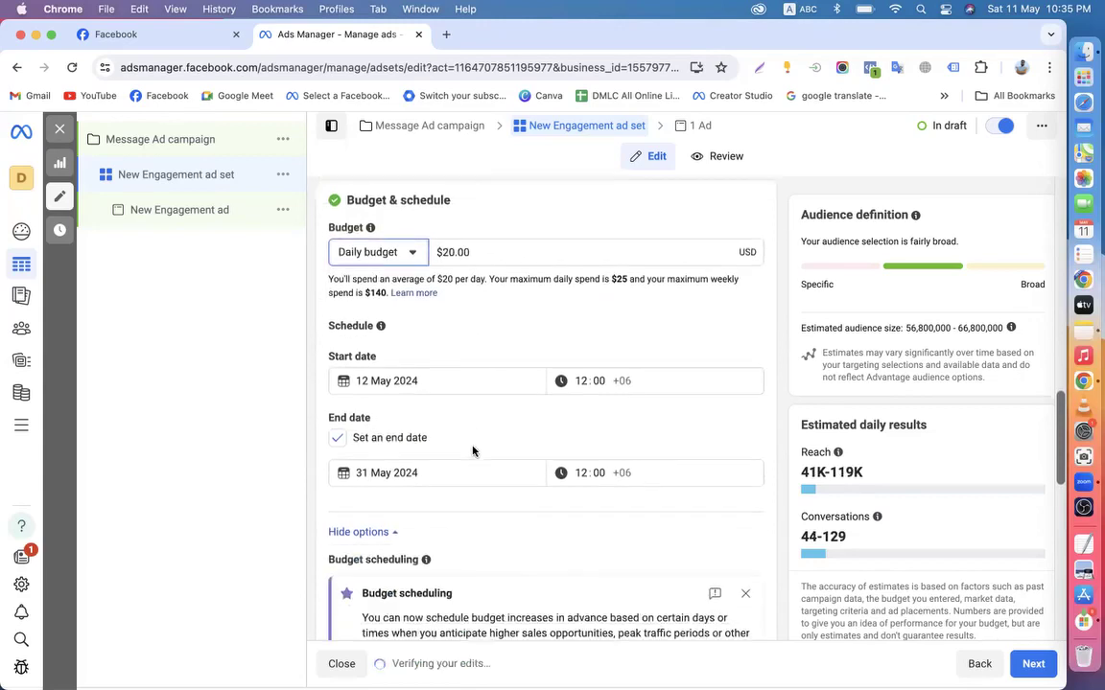
click(743, 433)
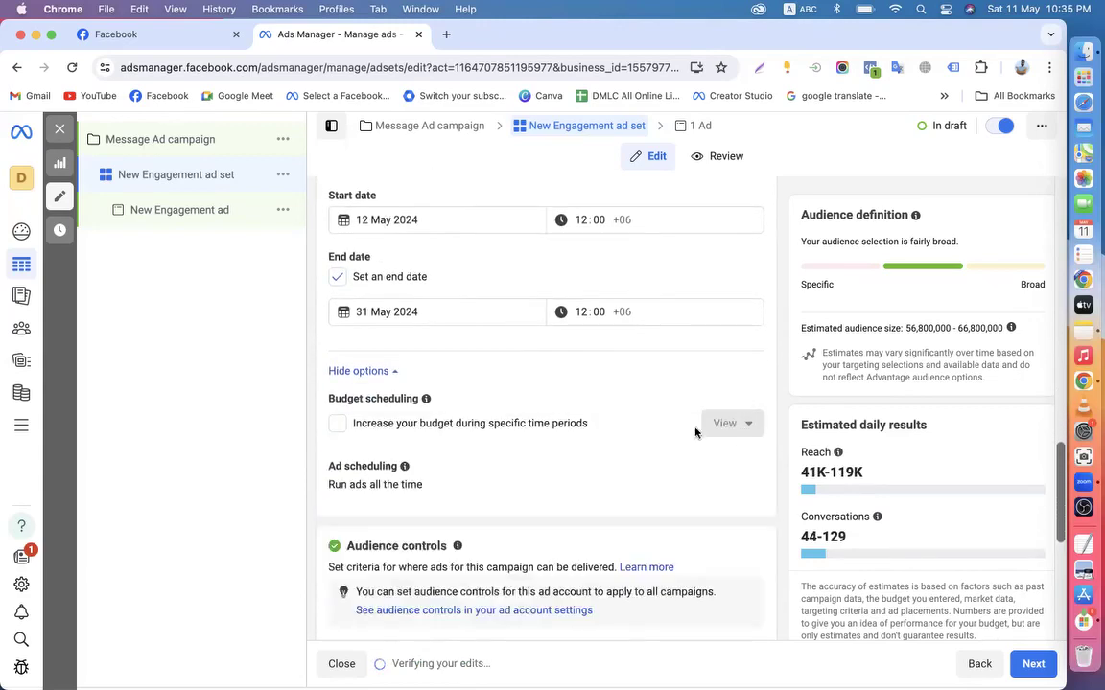
scroll(609, 429, down, 3)
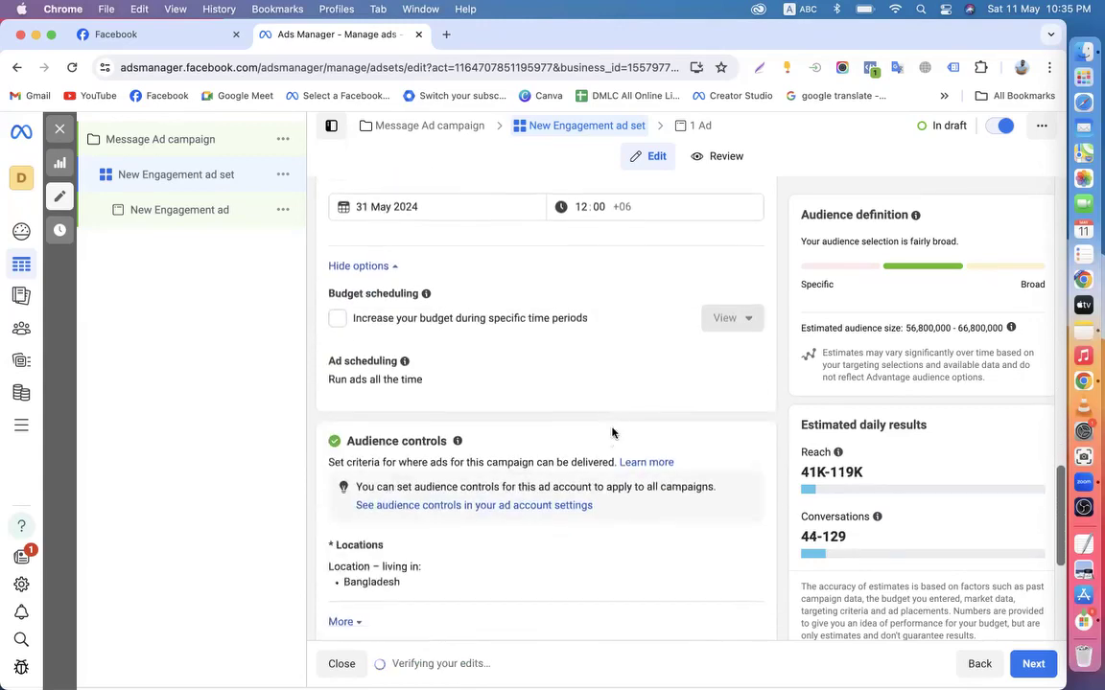
scroll(537, 307, down, 1)
scroll(398, 360, down, 1)
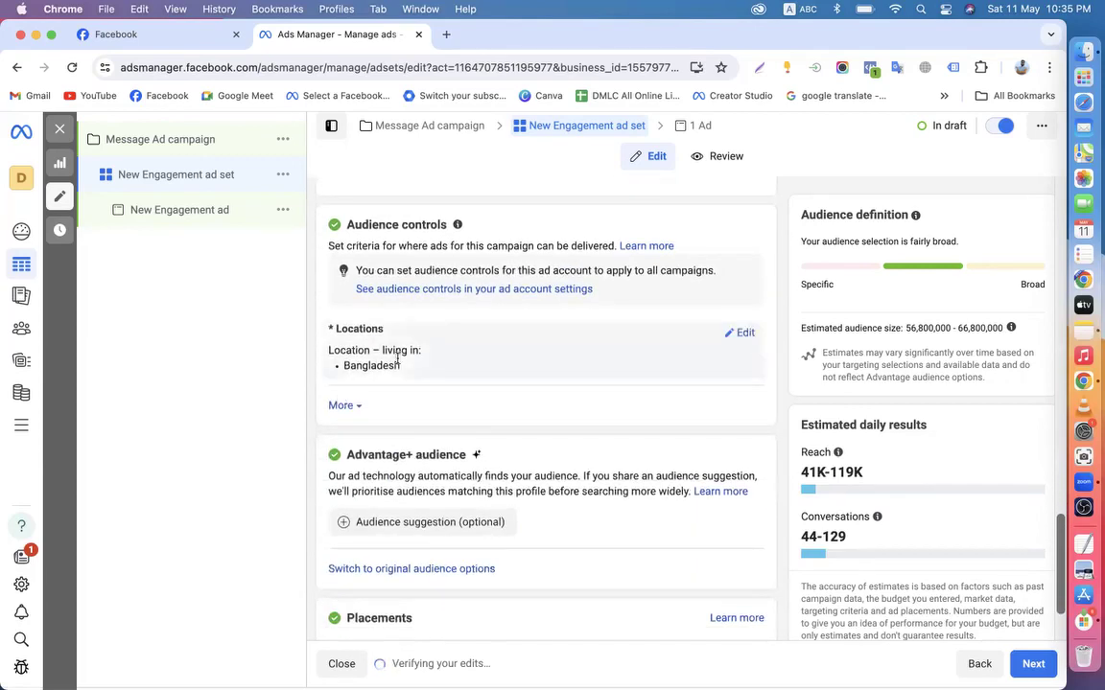
scroll(484, 381, down, 1)
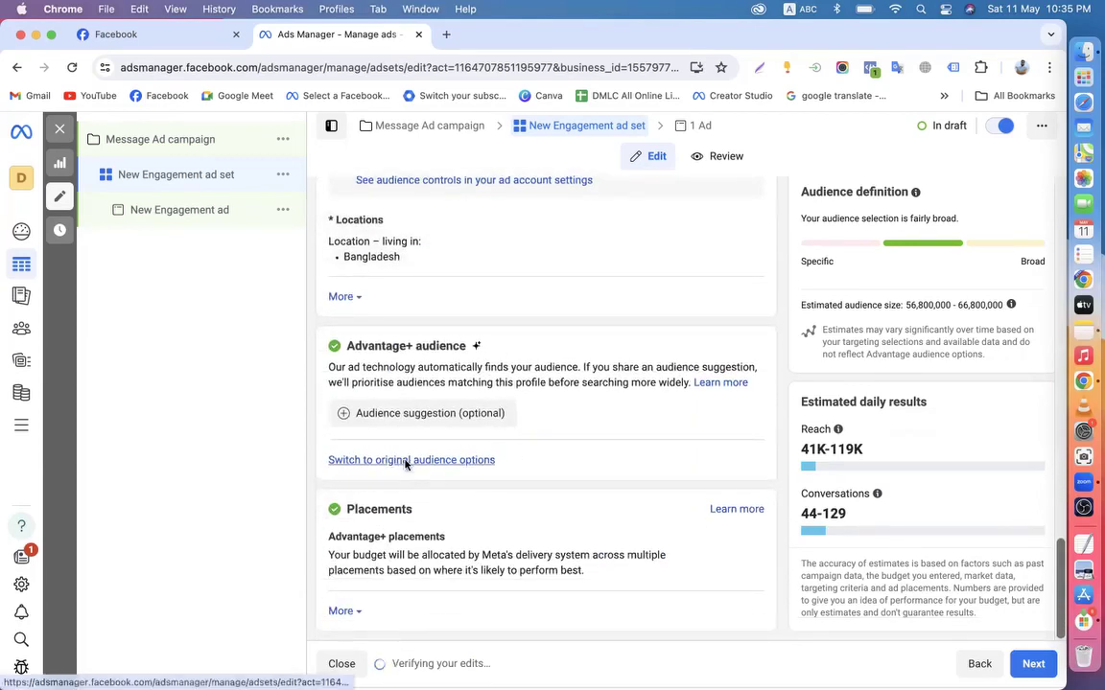
Switch to original audience options: Bangladesh, ages 18–65+, all genders
click(407, 461)
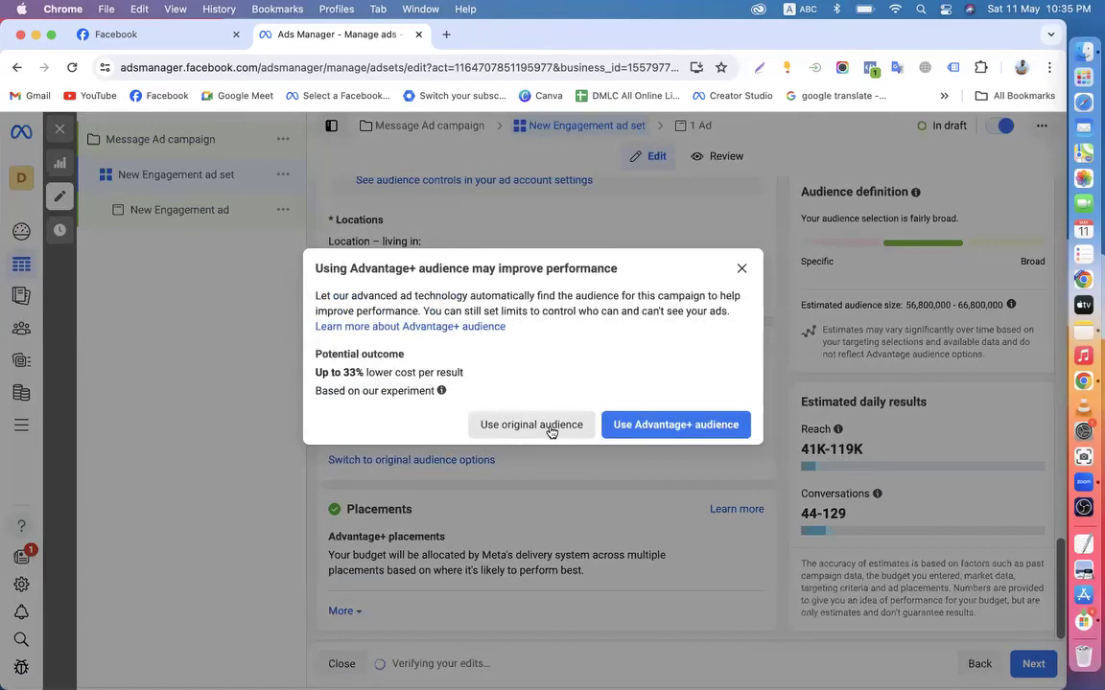
click(550, 431)
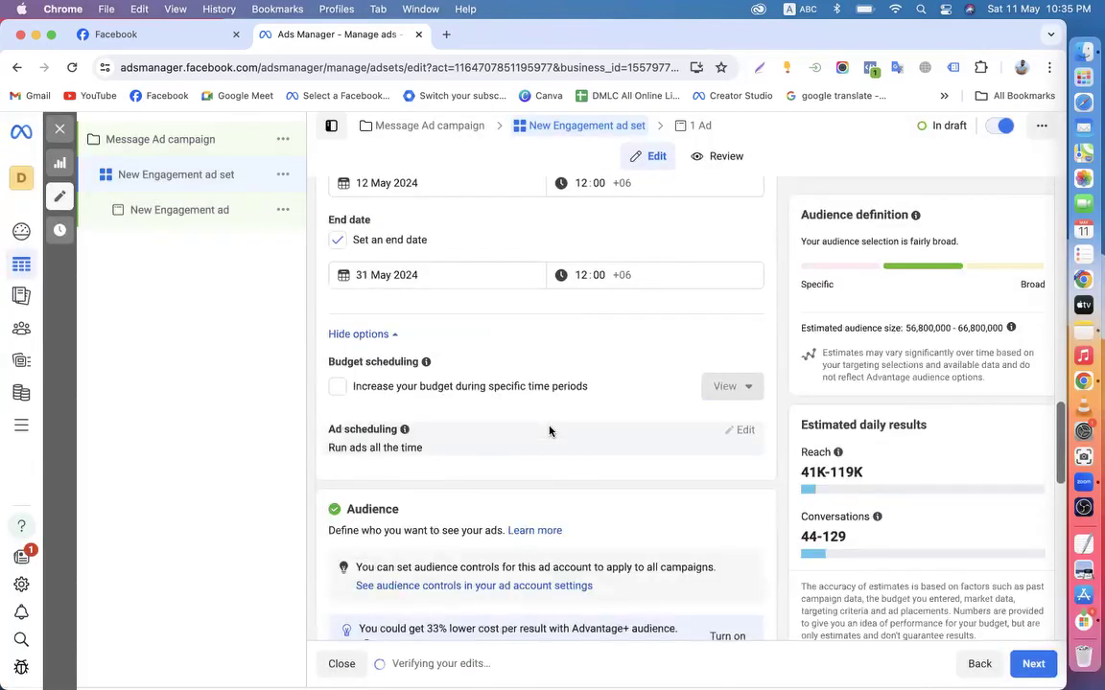
scroll(550, 431, down, 10)
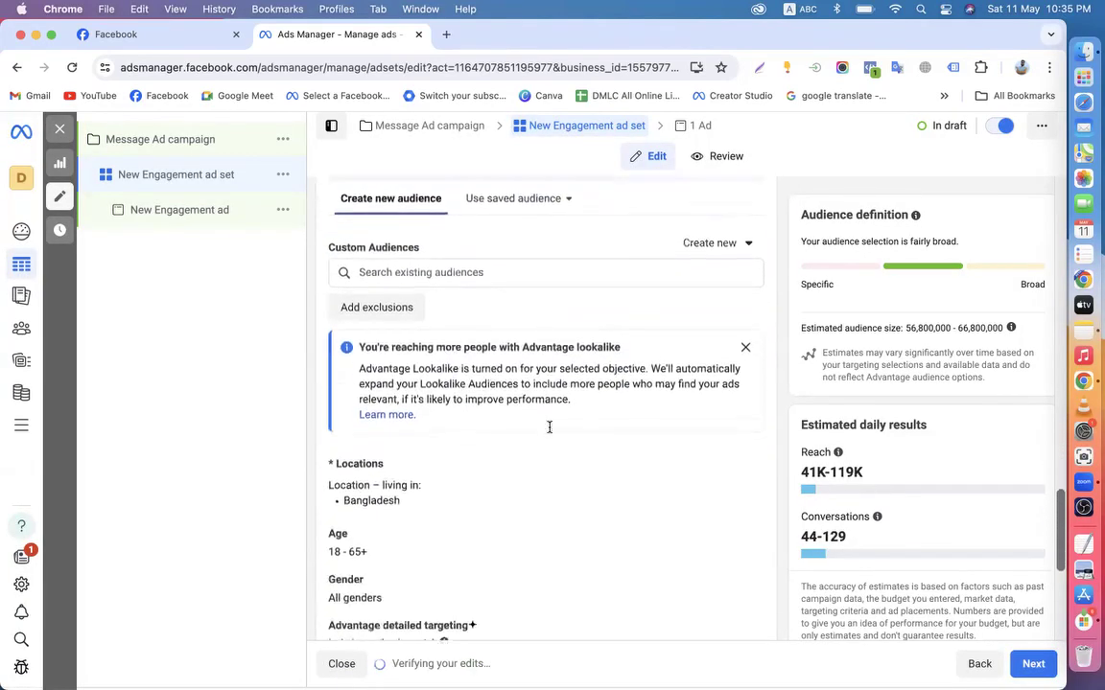
scroll(446, 328, up, 3)
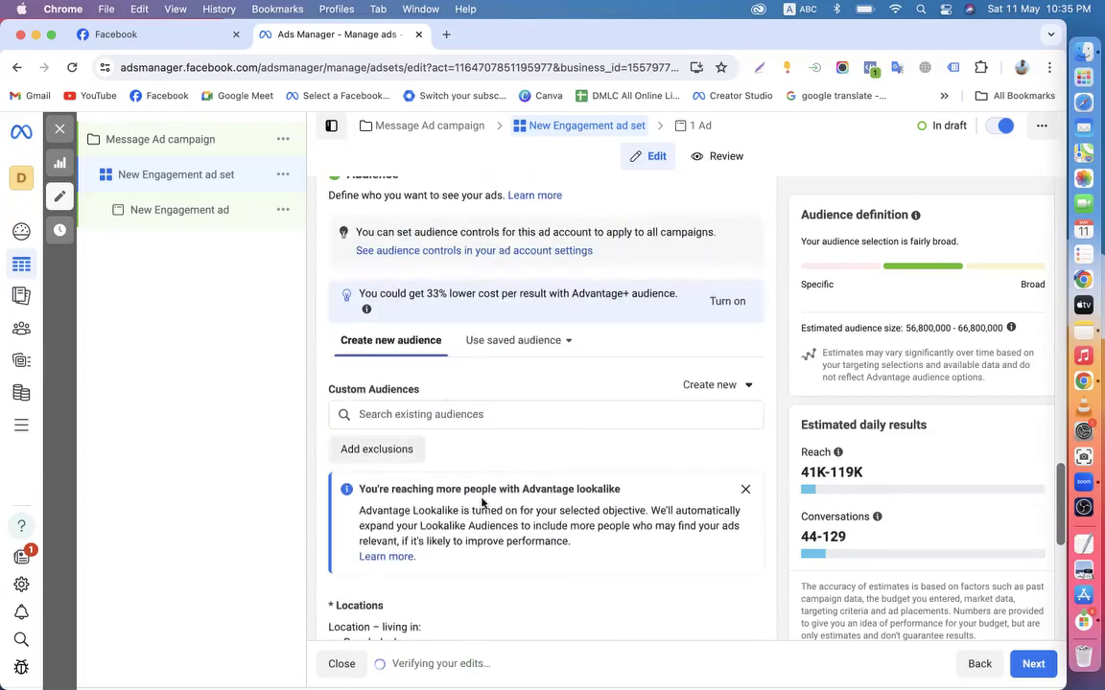
scroll(461, 365, down, 3)
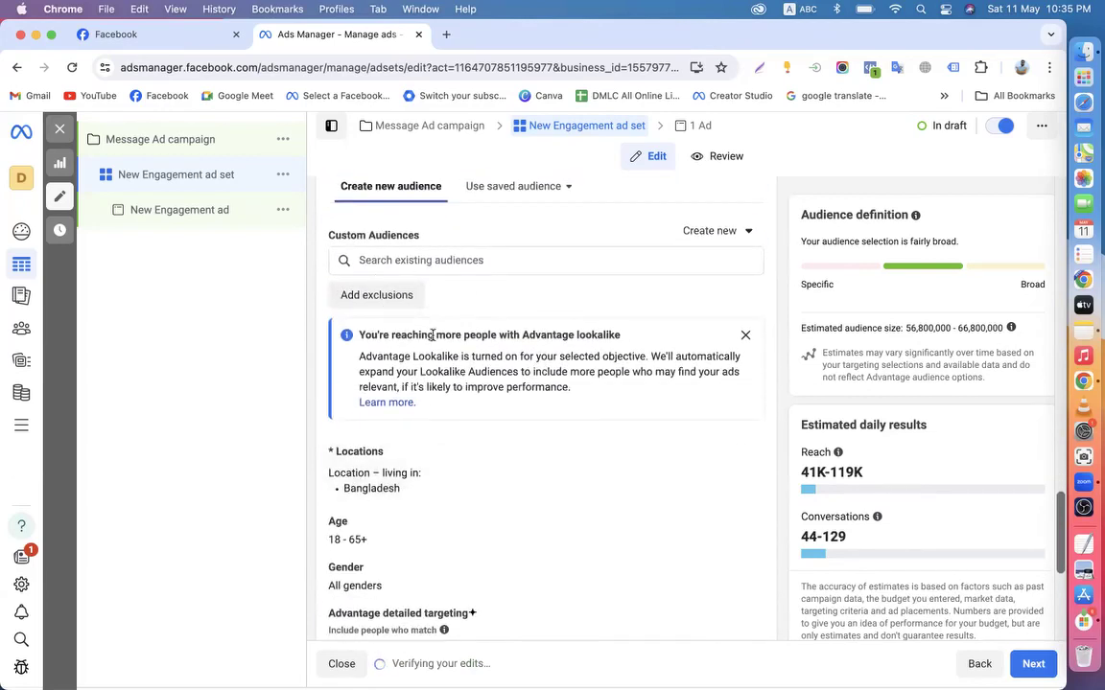
Dismiss the Advantage lookalike notice
click(745, 335)
scroll(480, 379, down, 1)
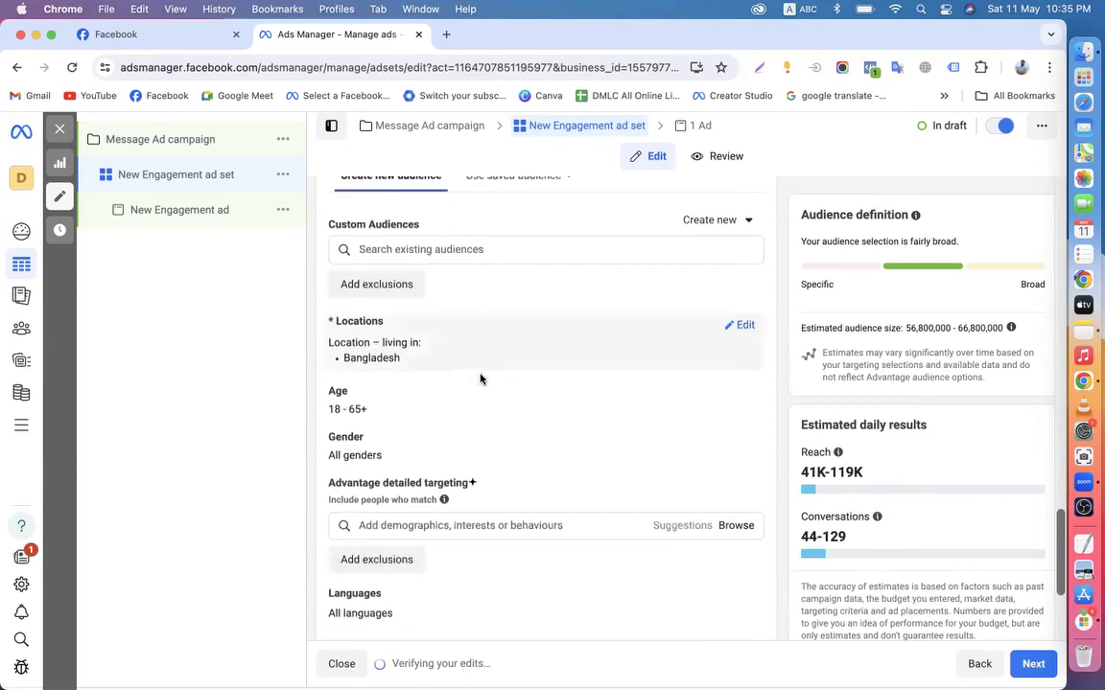
scroll(481, 379, down, 1)
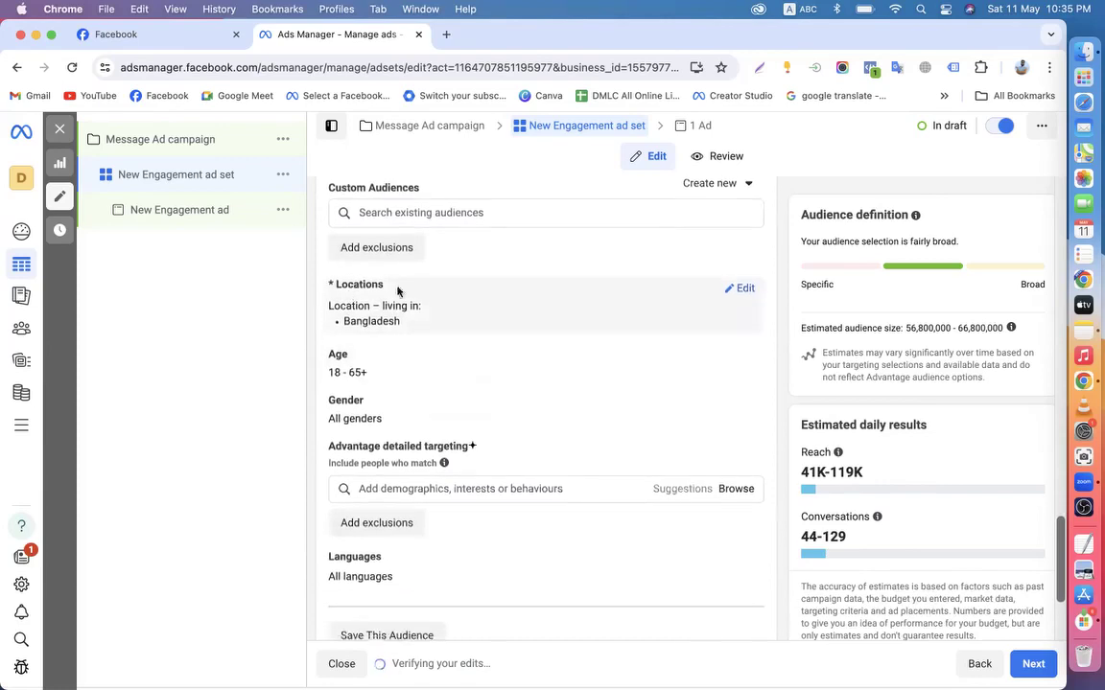
Keep the location targeting set to people living in or recently in Bangladesh
click(745, 296)
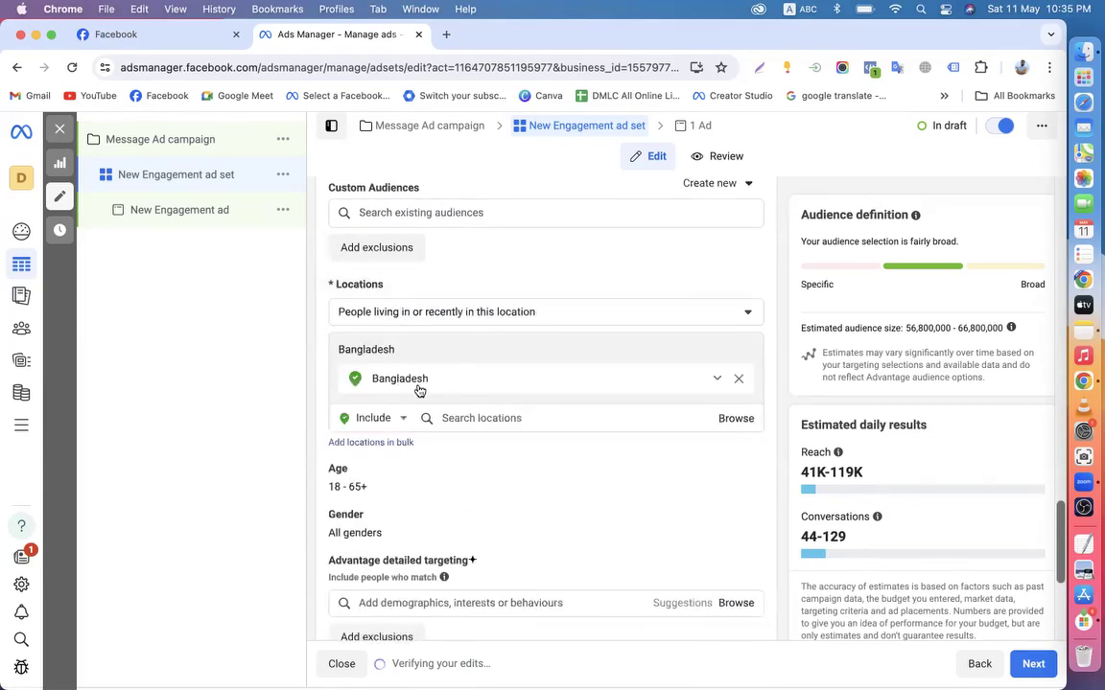
click(473, 314)
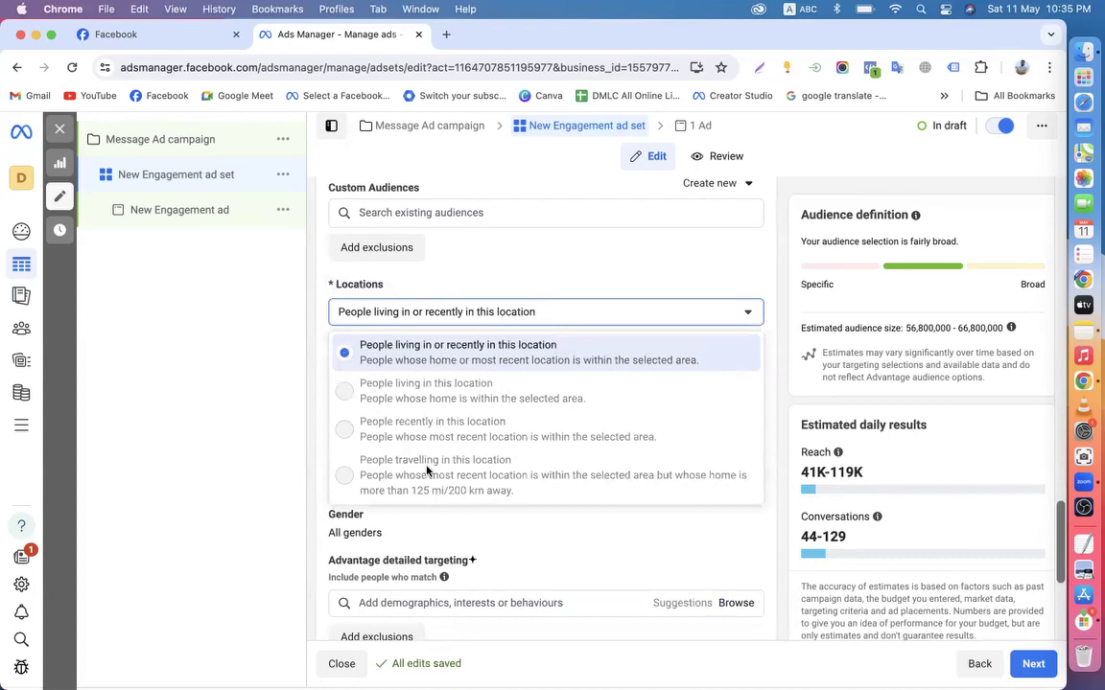
click(466, 359)
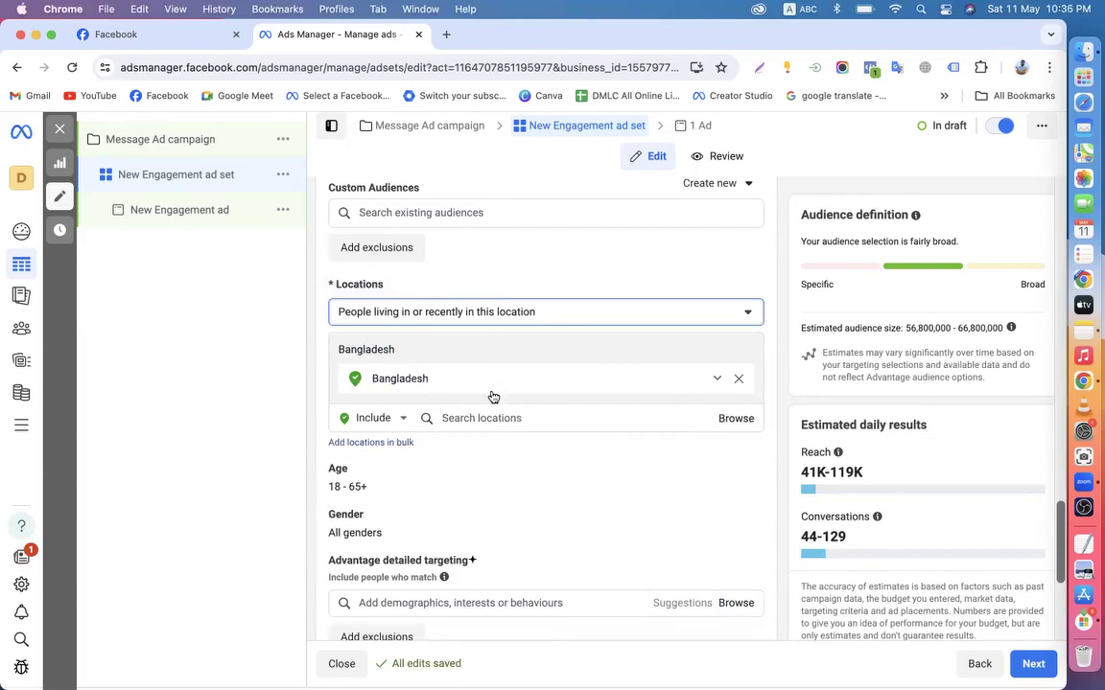
scroll(513, 470, down, 1)
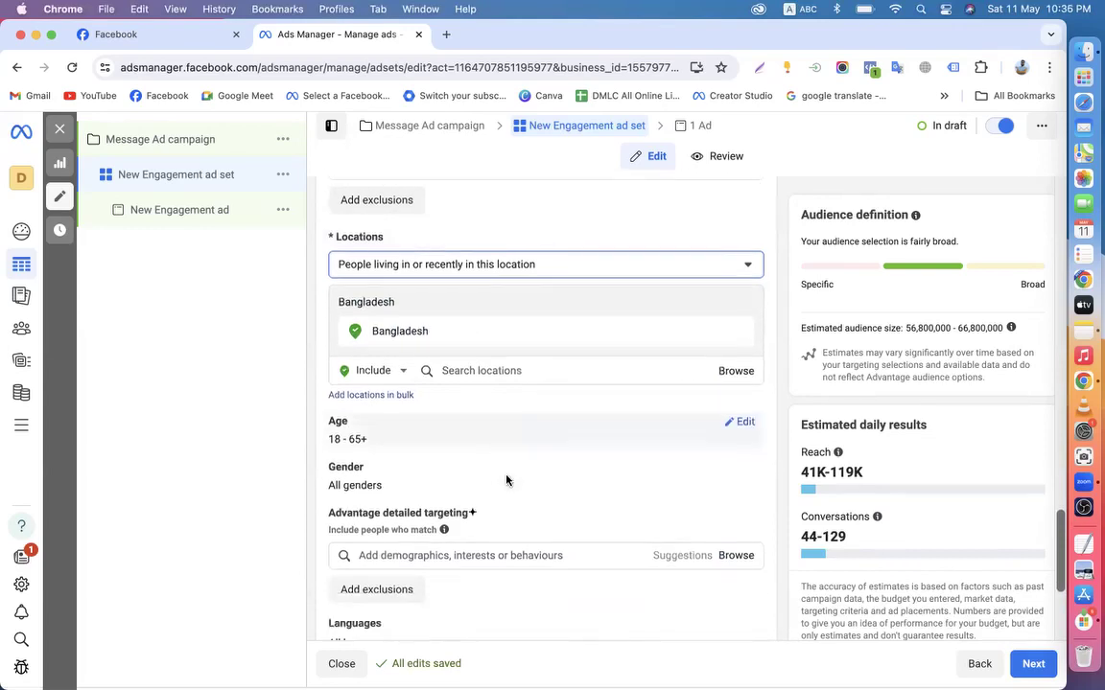
scroll(506, 479, down, 2)
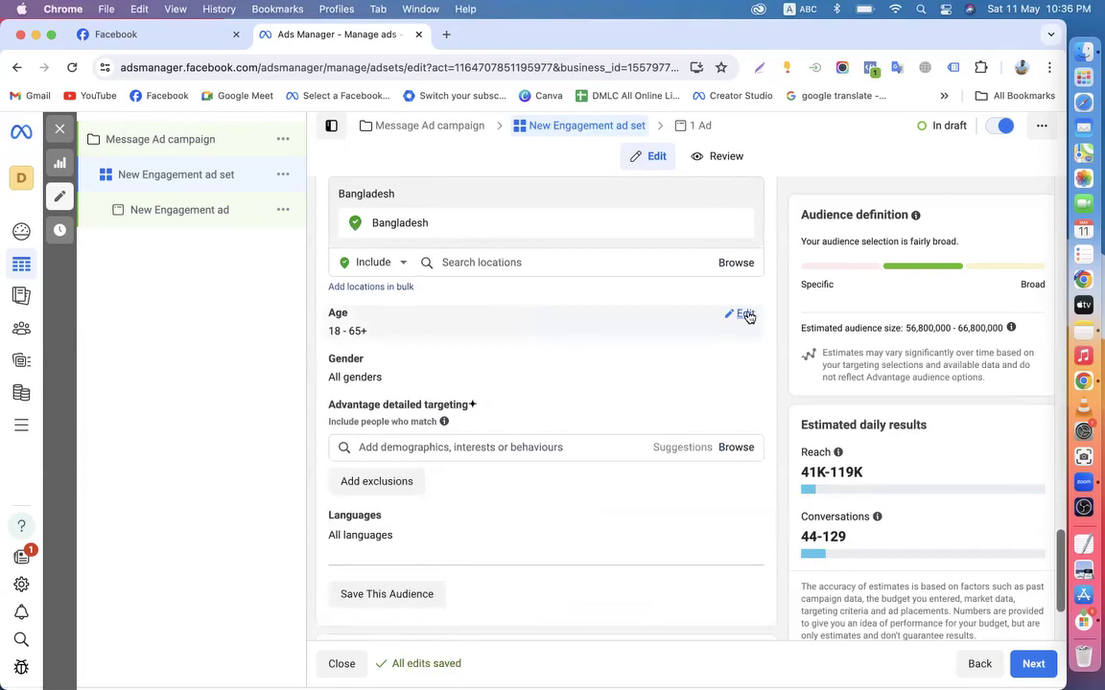
Narrow the audience age range to 18–45
click(746, 315)
click(445, 343)
scroll(456, 450, up, 10)
scroll(456, 474, down, 2)
scroll(457, 473, up, 2)
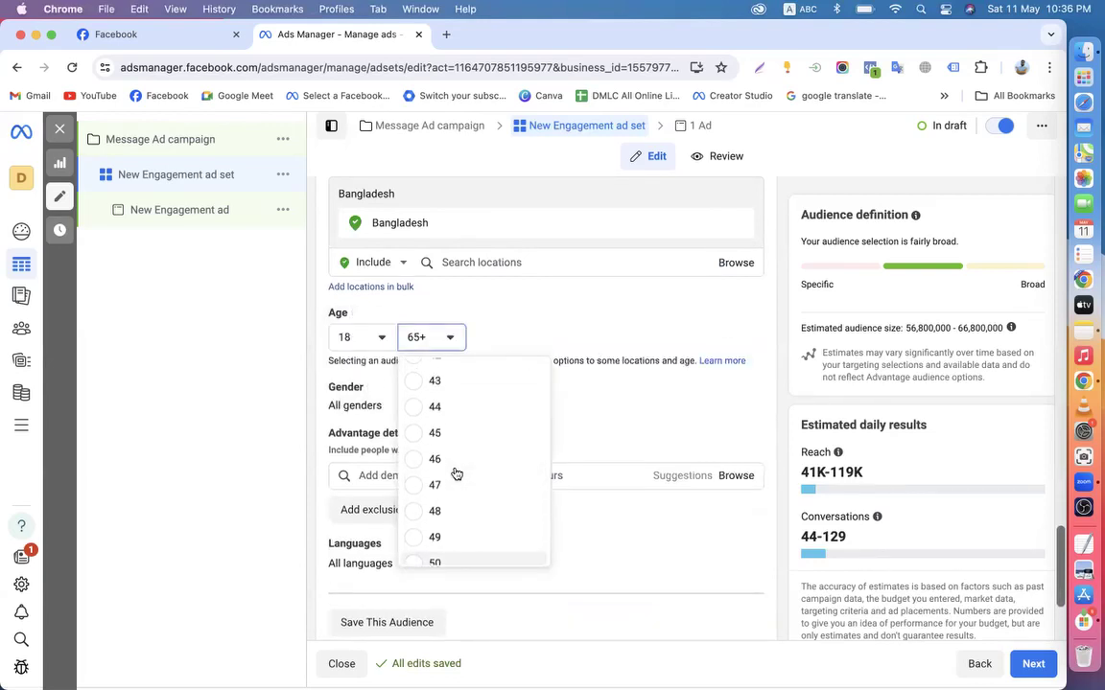
click(418, 434)
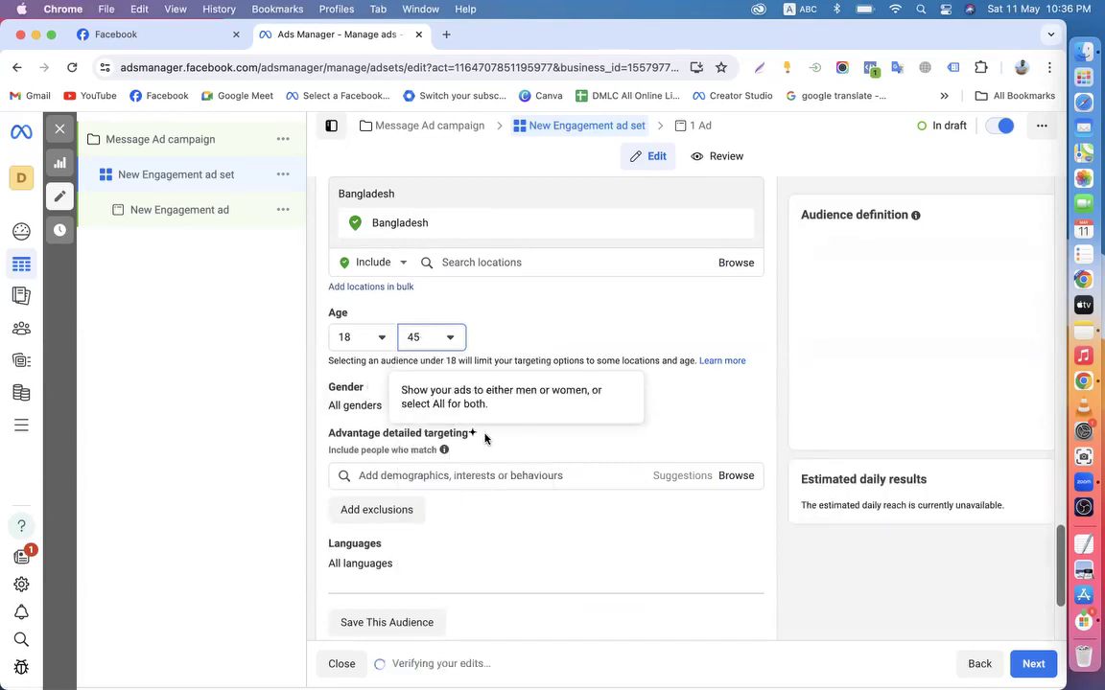
scroll(666, 406, down, 2)
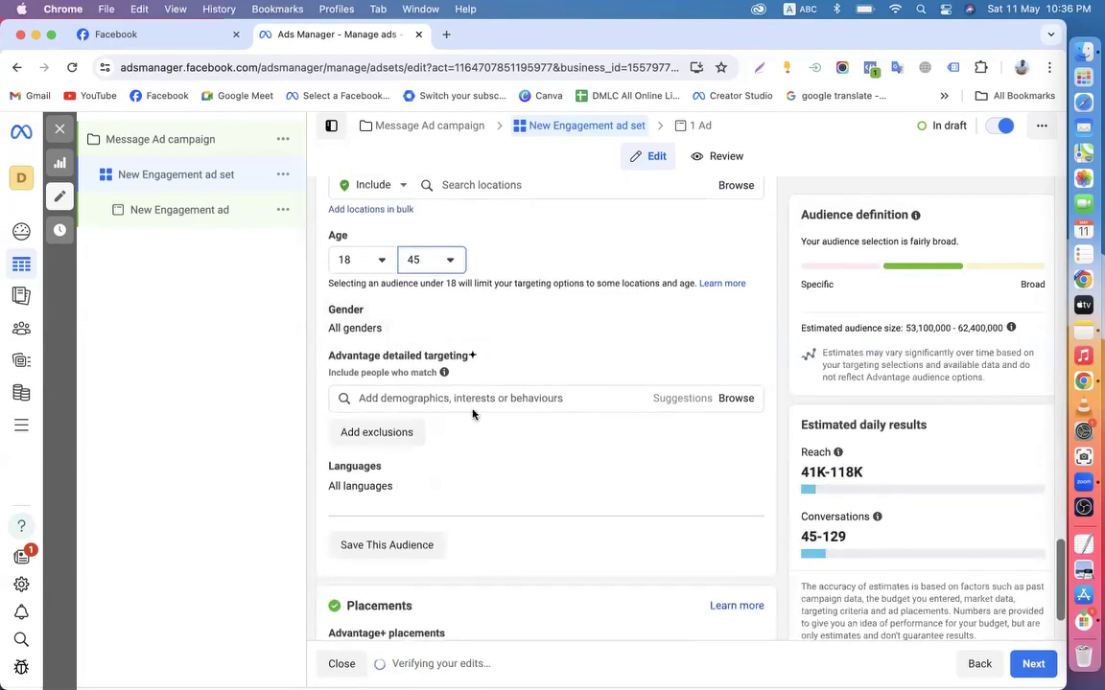
Begin a detailed targeting search for 'digital marketing' after checking the Facebook page
click(359, 393)
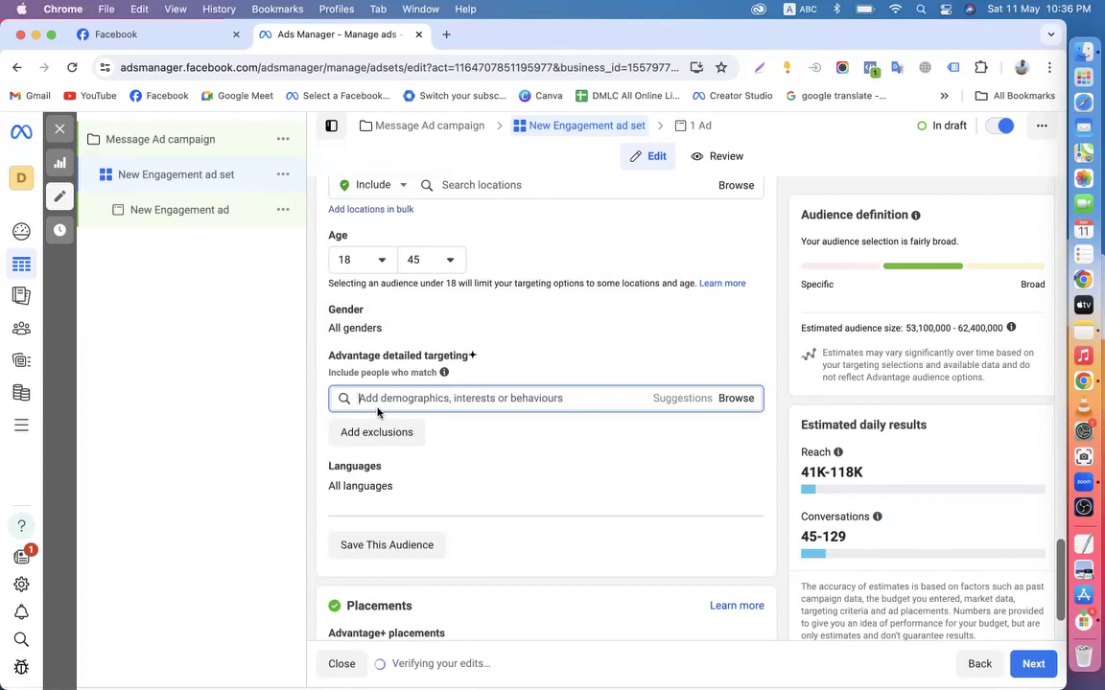
click(116, 34)
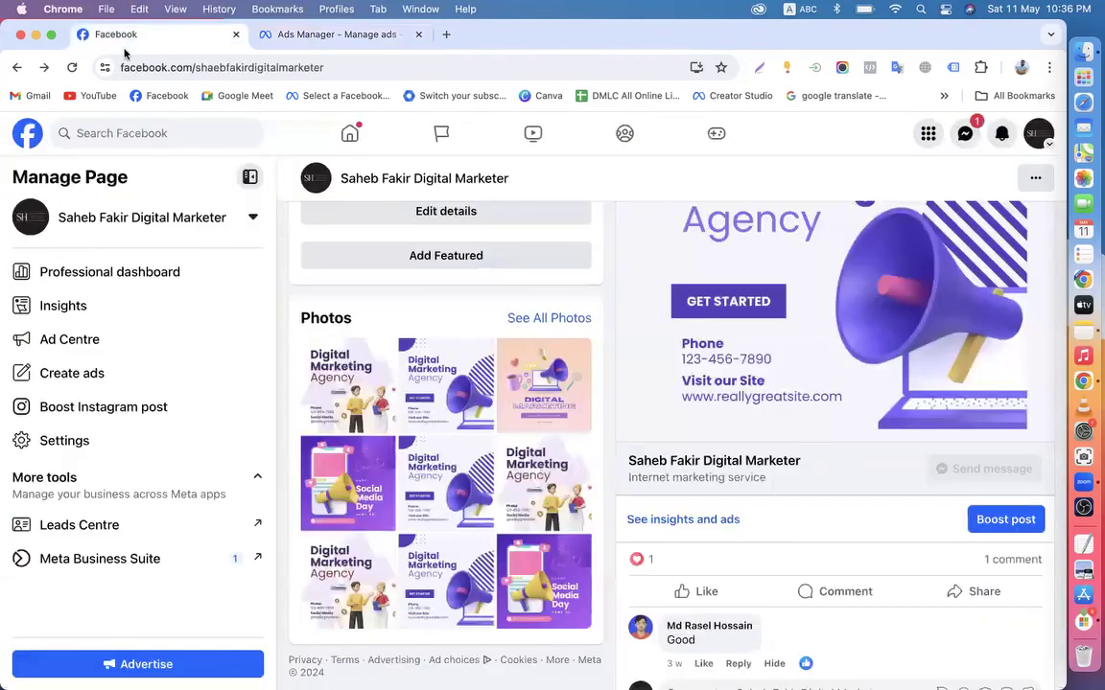
scroll(682, 345, up, 3)
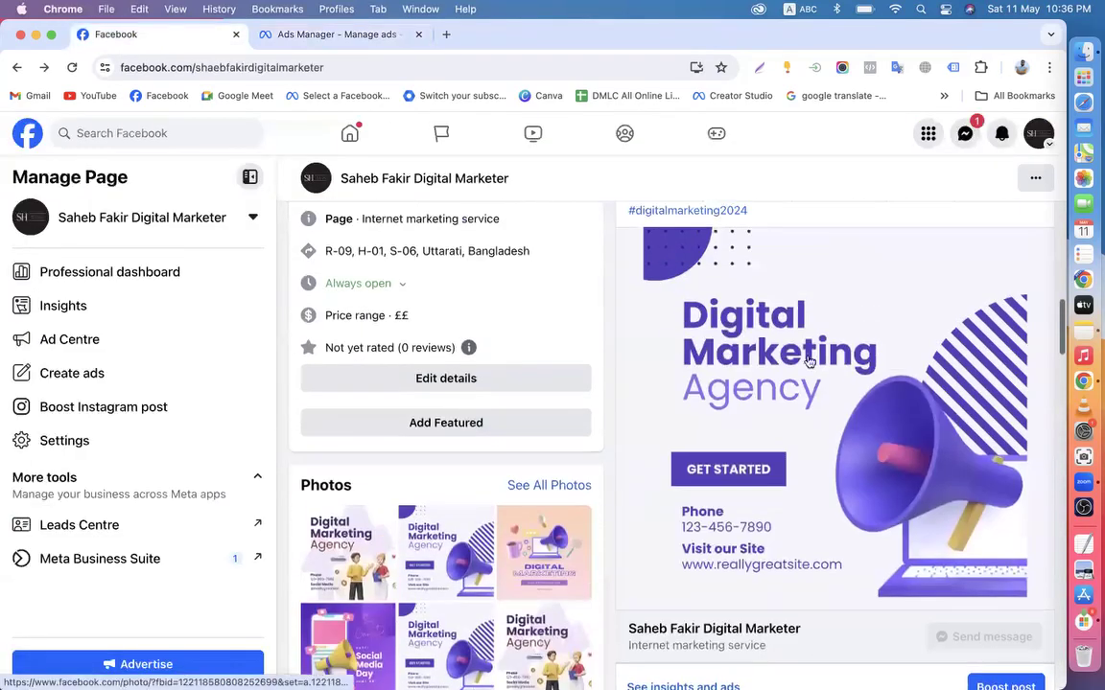
click(315, 35)
text(digital marketing)
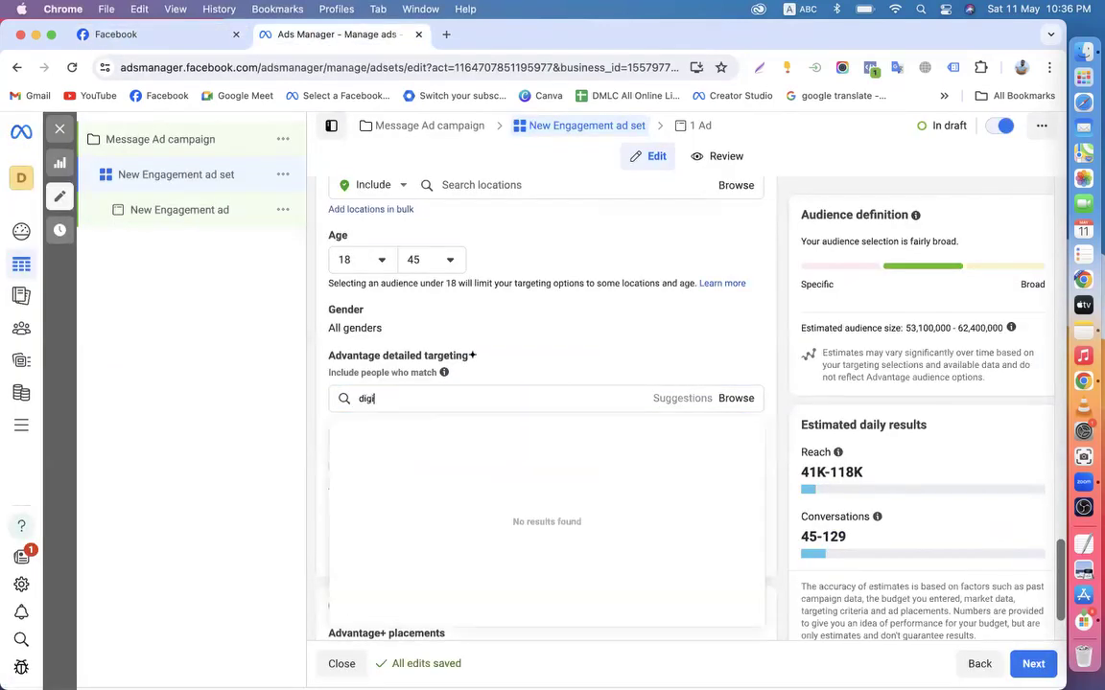
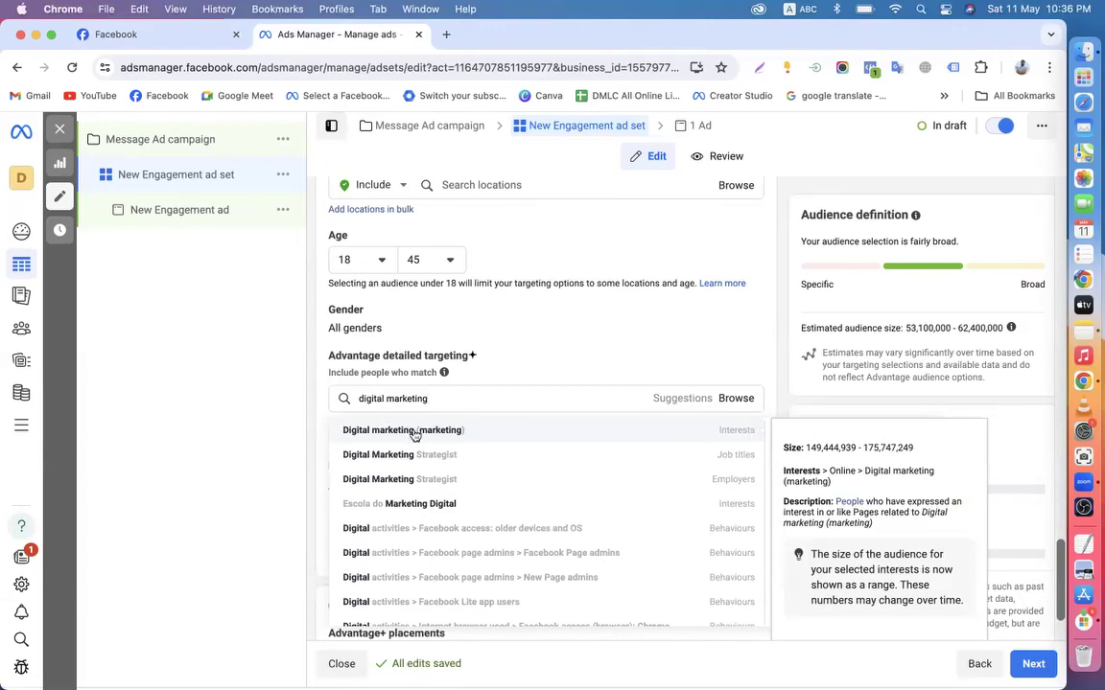
Add the Digital marketing (marketing) interest to detailed targeting
click(378, 432)
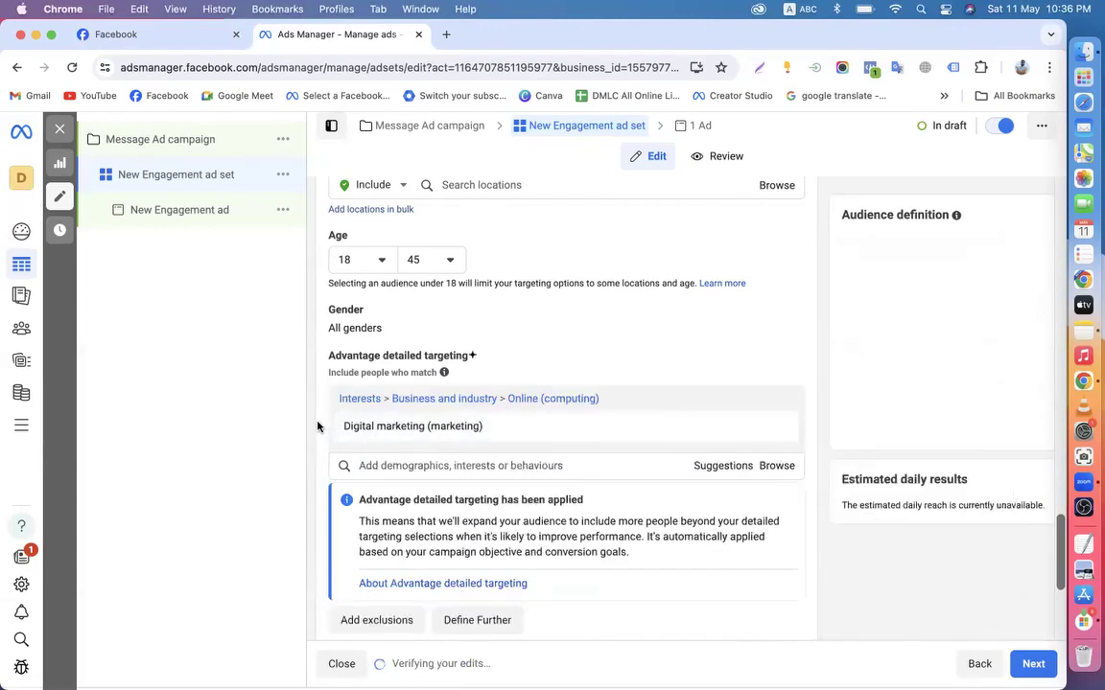
scroll(318, 426, down, 2)
click(143, 34)
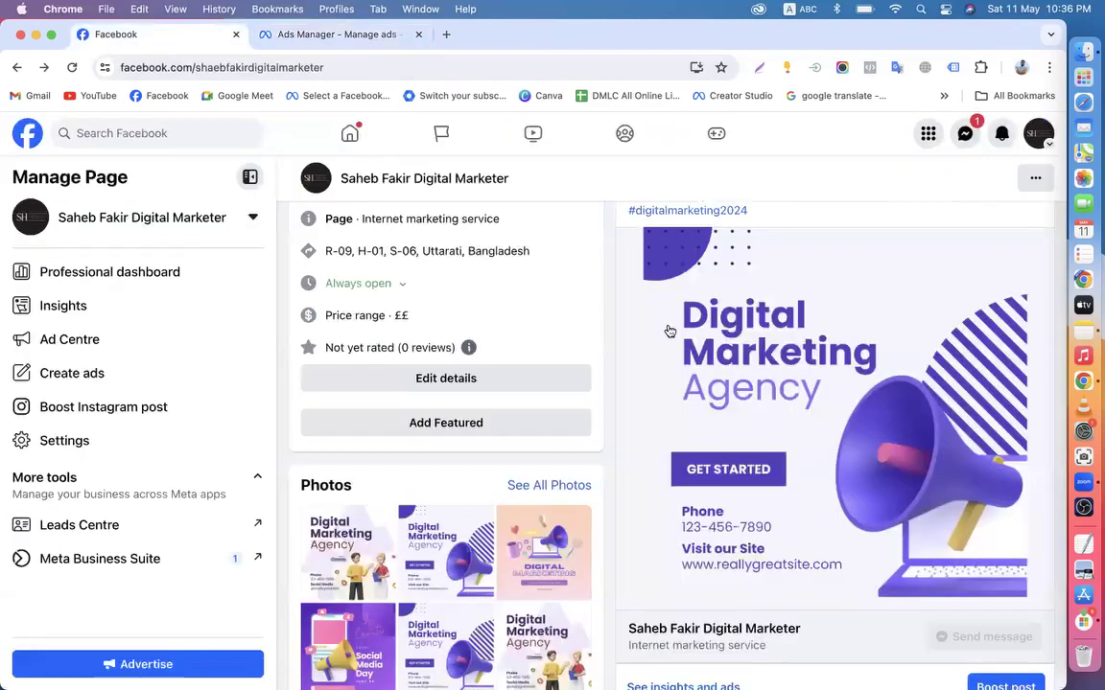
click(317, 34)
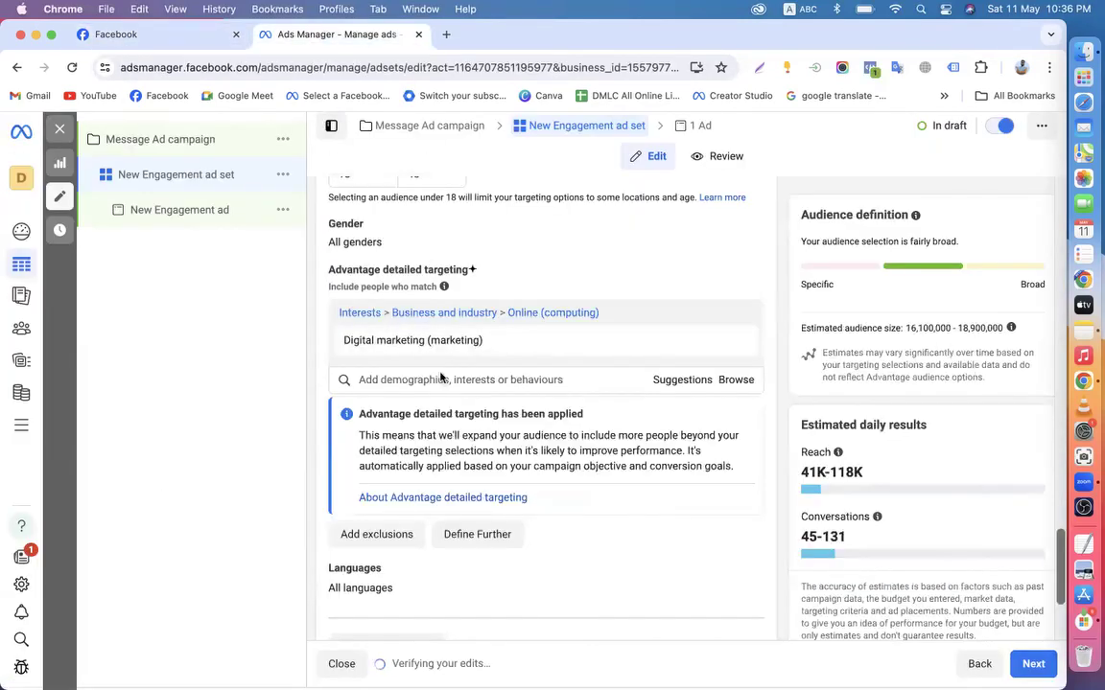
Add the Social media marketing, Online advertising and Advertising agency interests from Suggestions
click(681, 383)
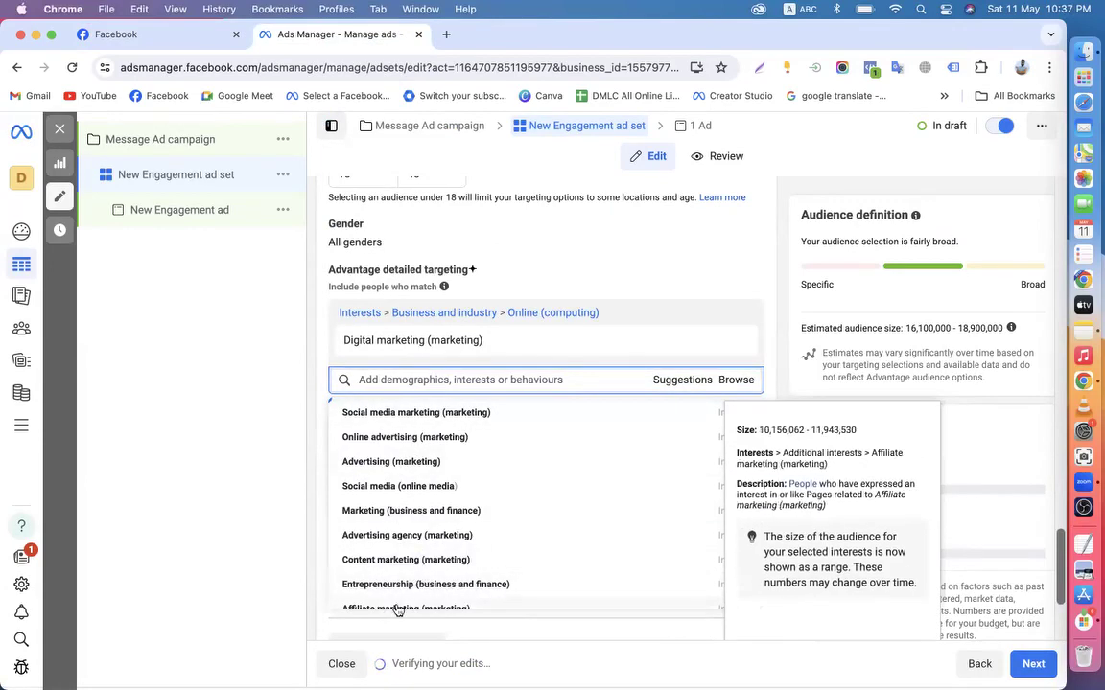
click(382, 418)
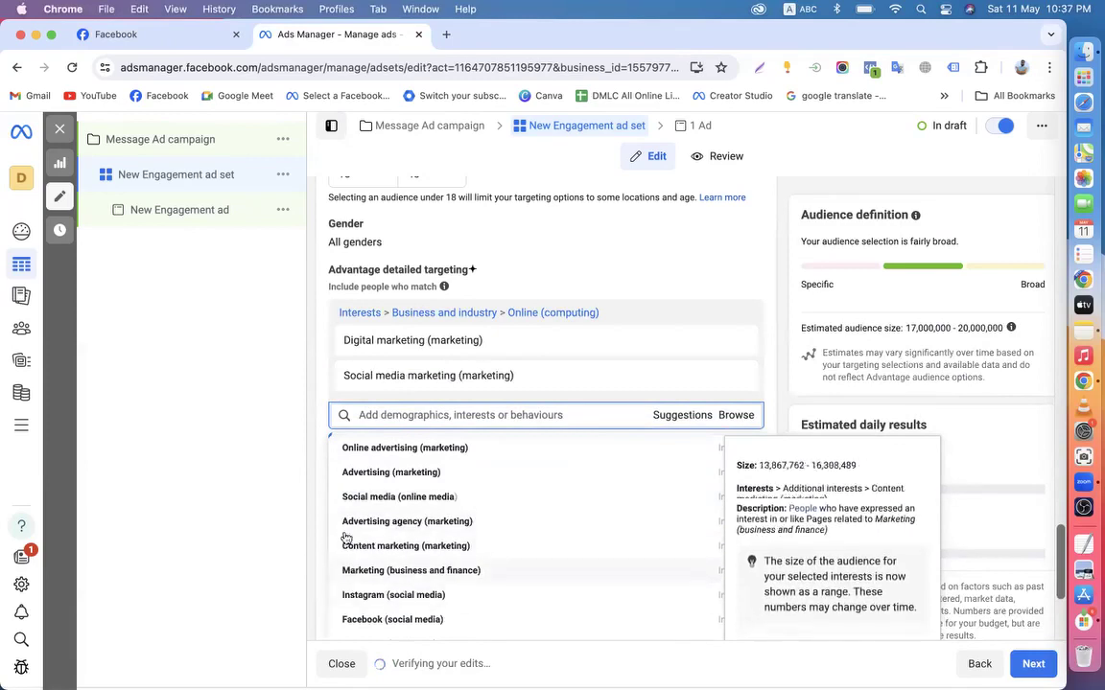
click(377, 448)
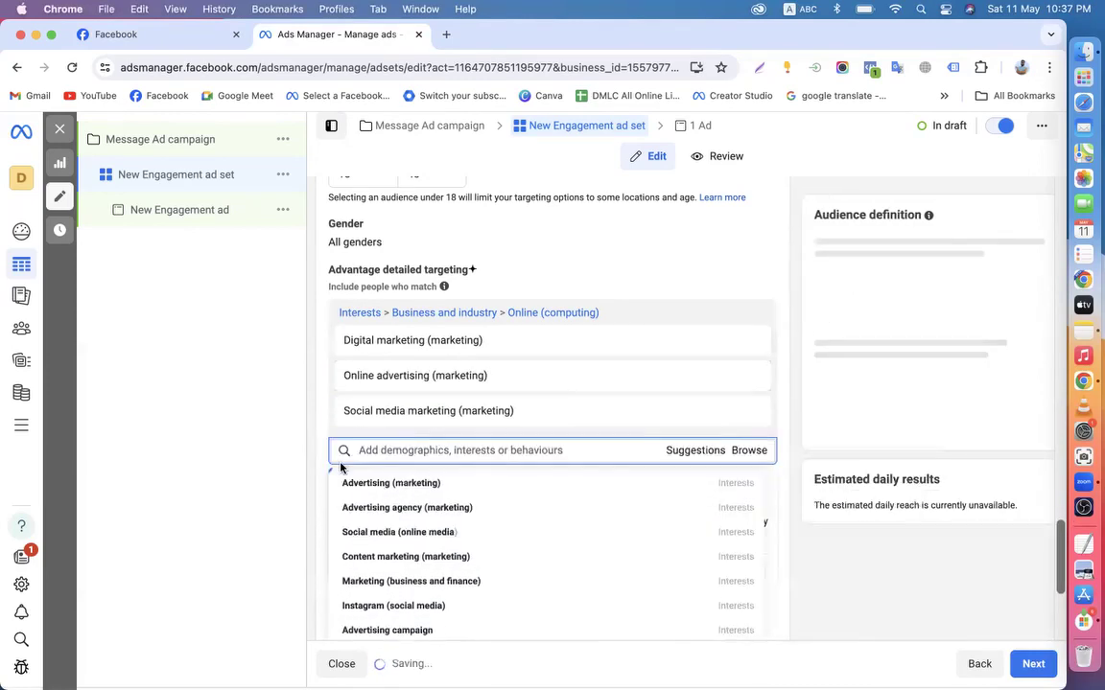
click(391, 512)
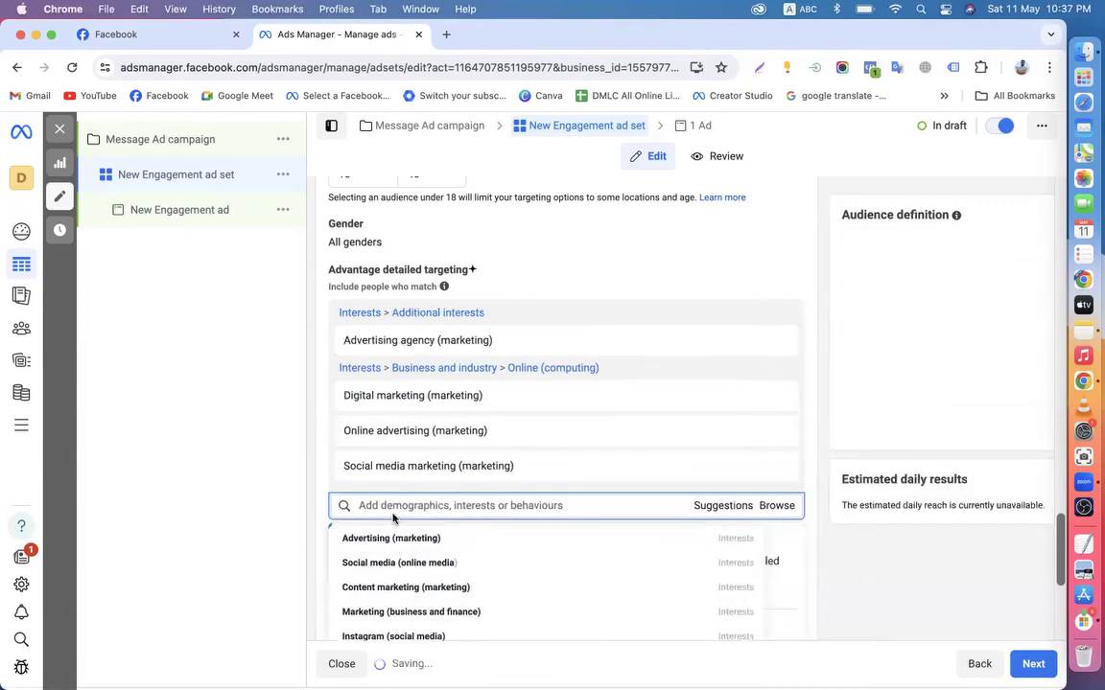
scroll(315, 515, down, 2)
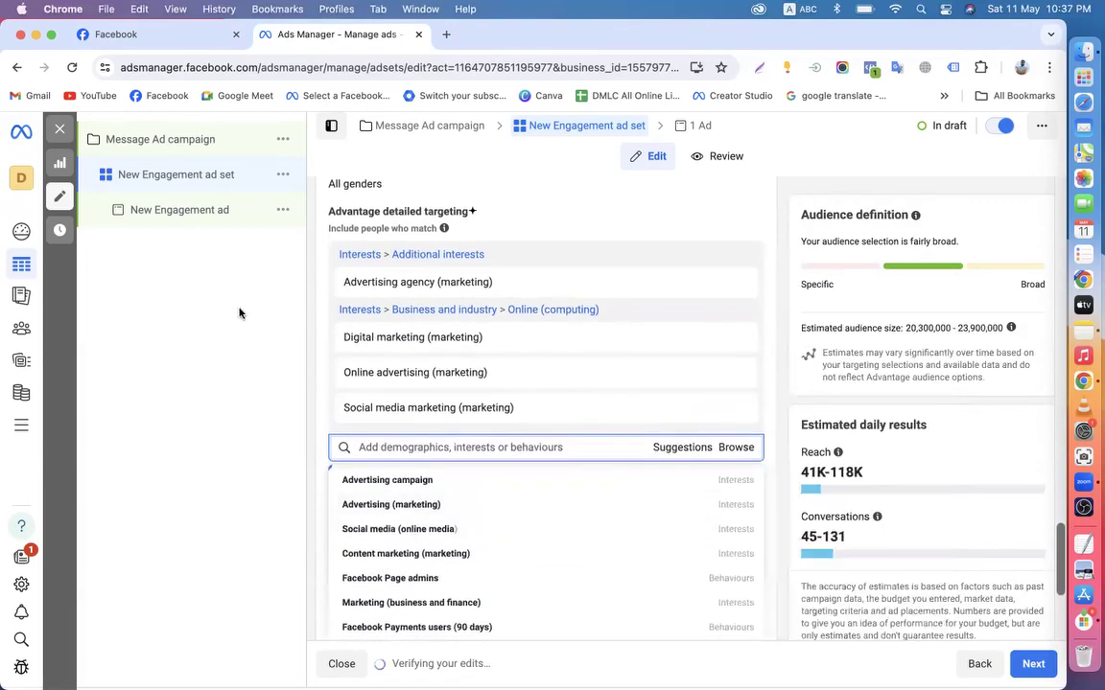
Try adding the Facebook Page admins behaviour, then remove it again
click(158, 36)
scroll(729, 403, up, 3)
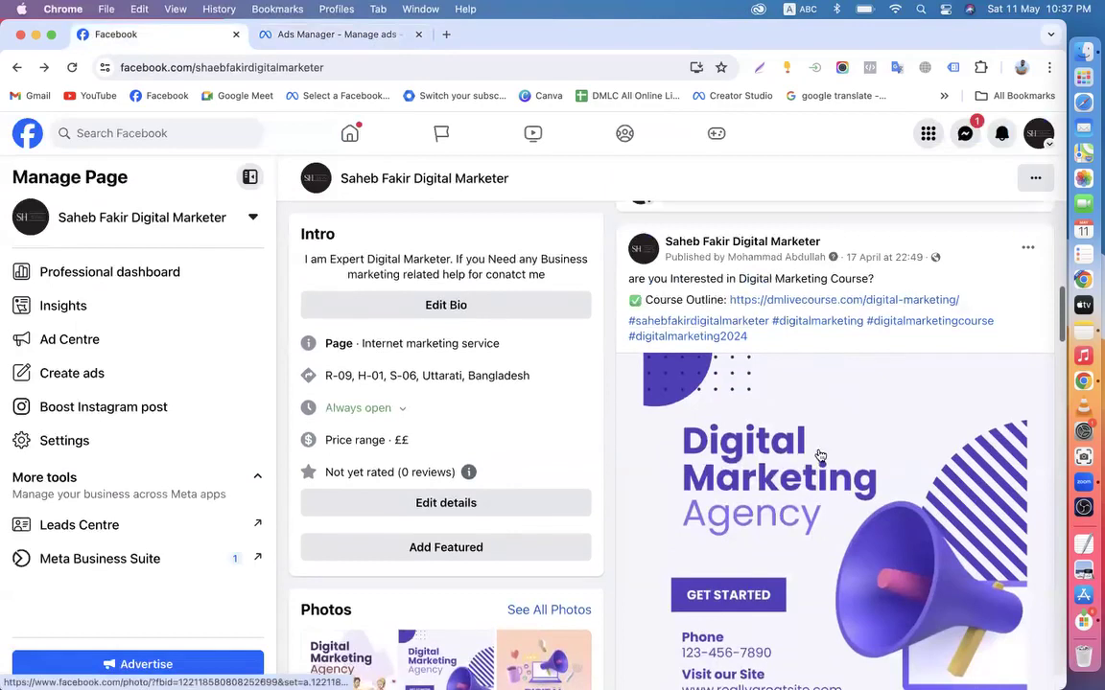
scroll(820, 454, down, 3)
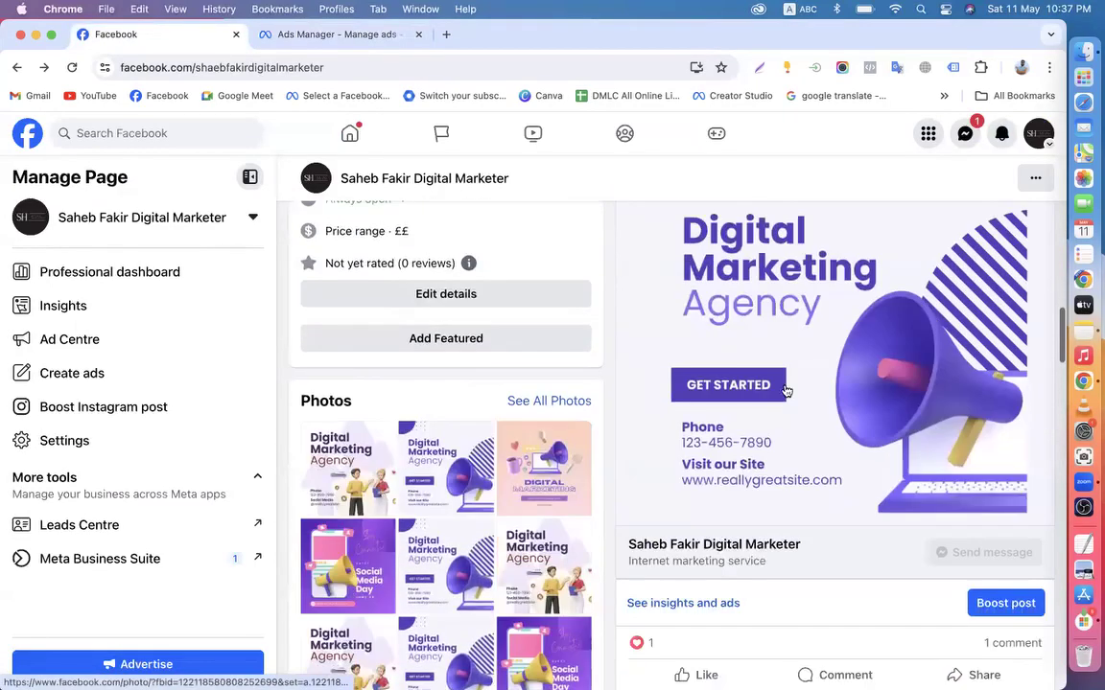
click(307, 36)
scroll(365, 480, down, 2)
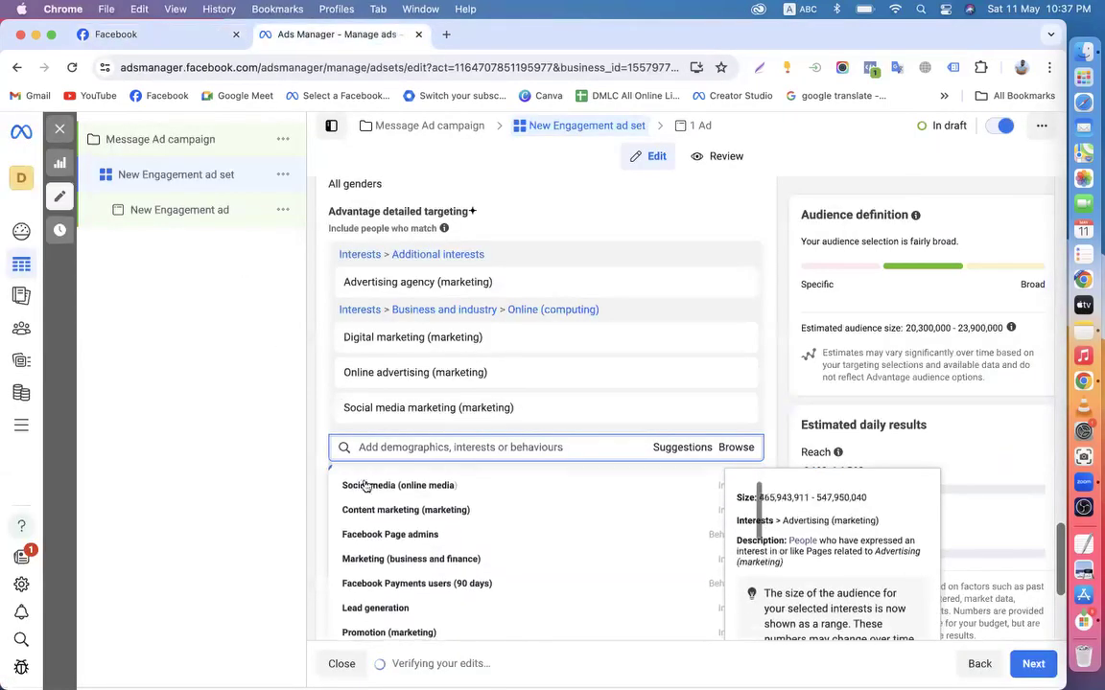
scroll(383, 604, up, 2)
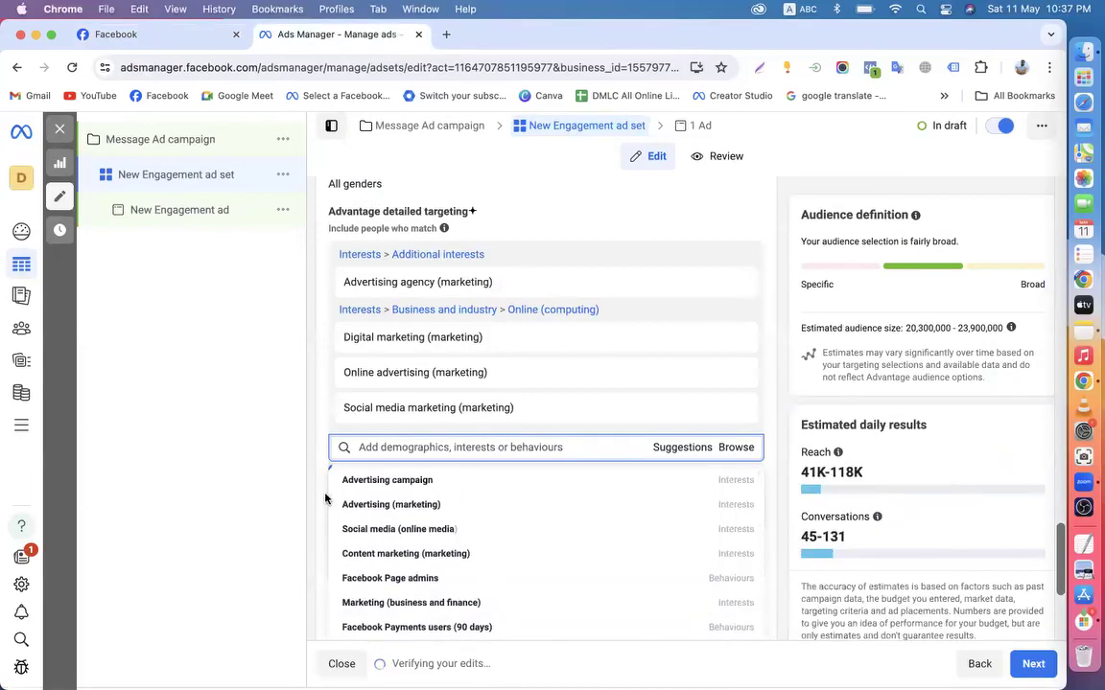
scroll(325, 503, down, 2)
mouse_move(387, 501)
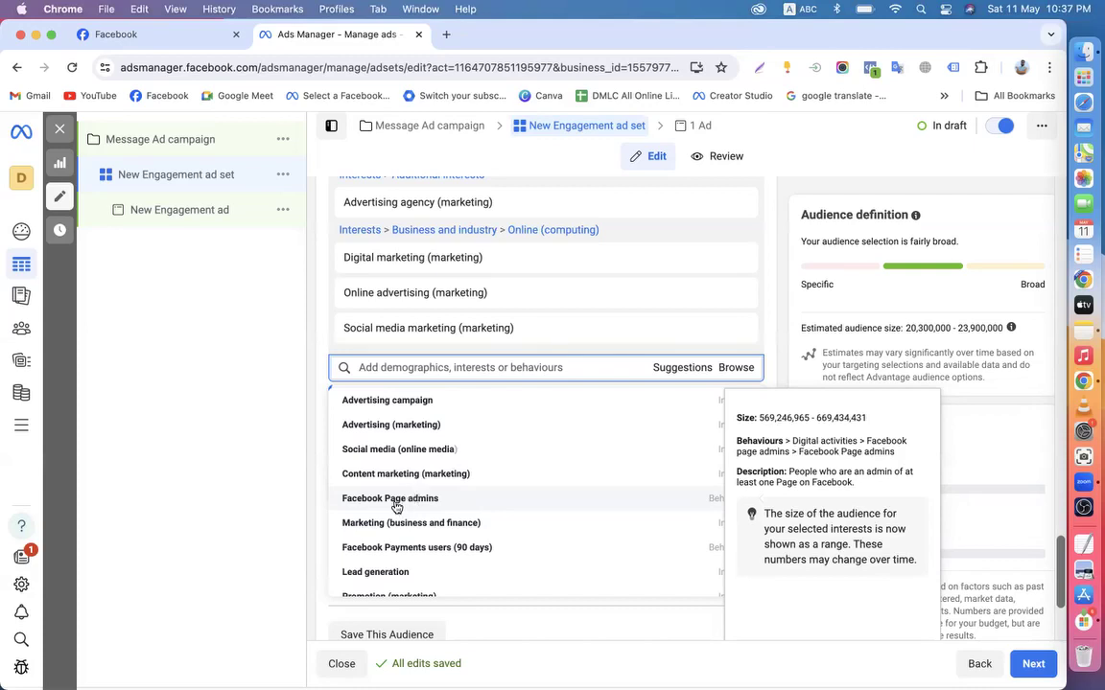
click(396, 501)
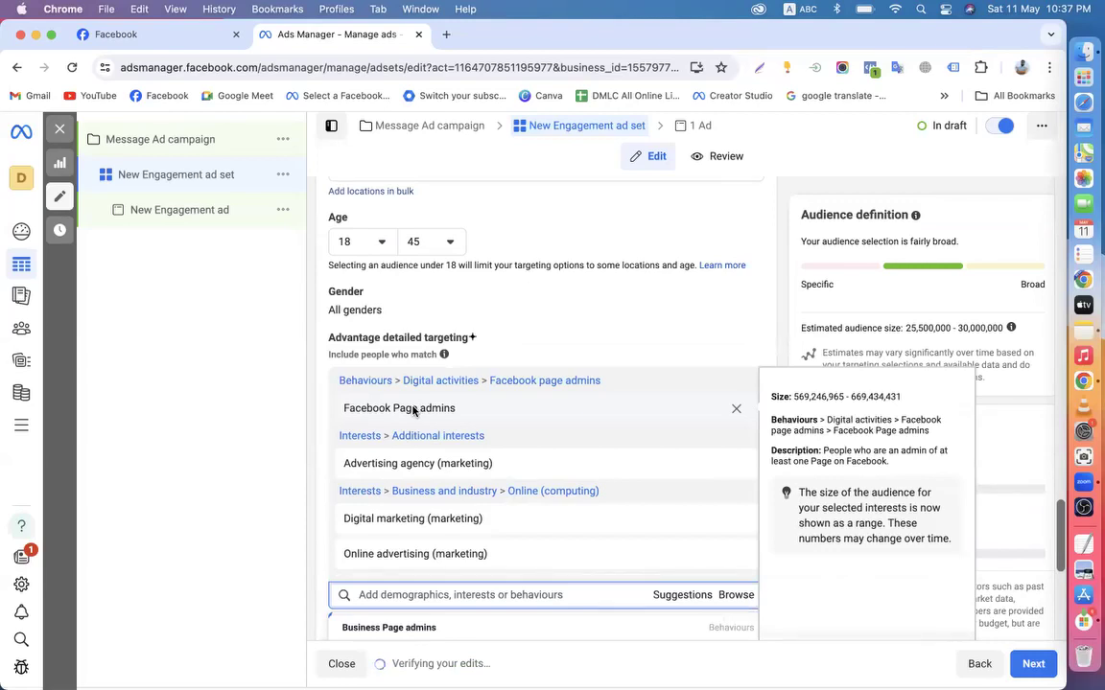
click(736, 412)
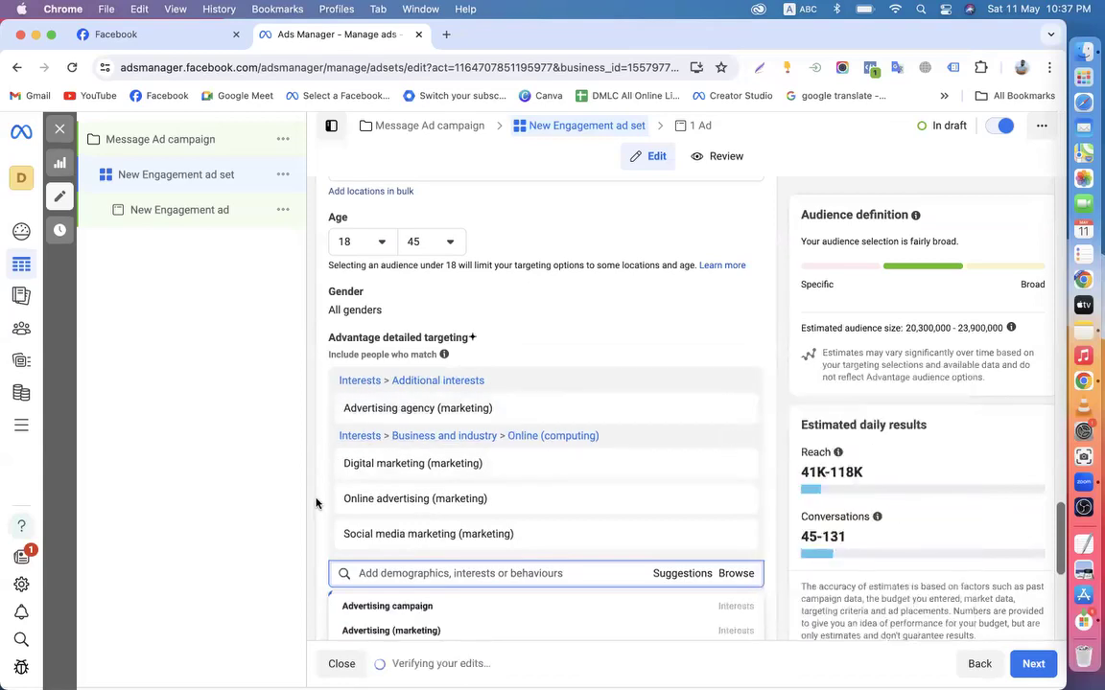
Review the 41K–118K estimated daily reach and conversations estimates
scroll(317, 502, down, 1)
scroll(317, 503, down, 1)
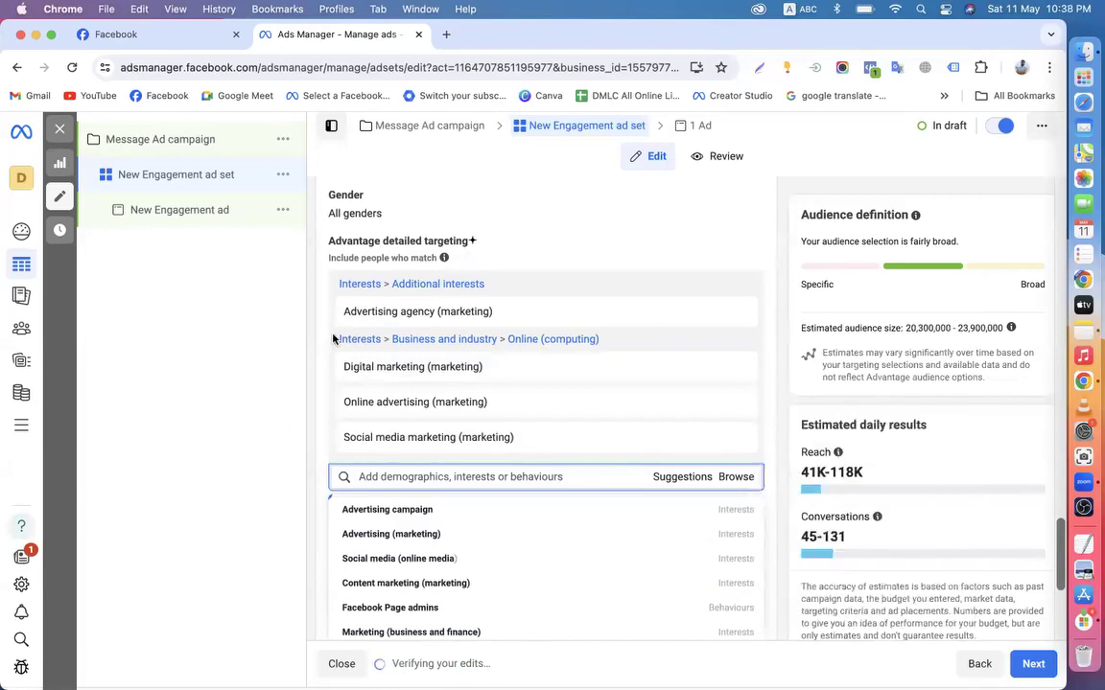
scroll(783, 478, down, 2)
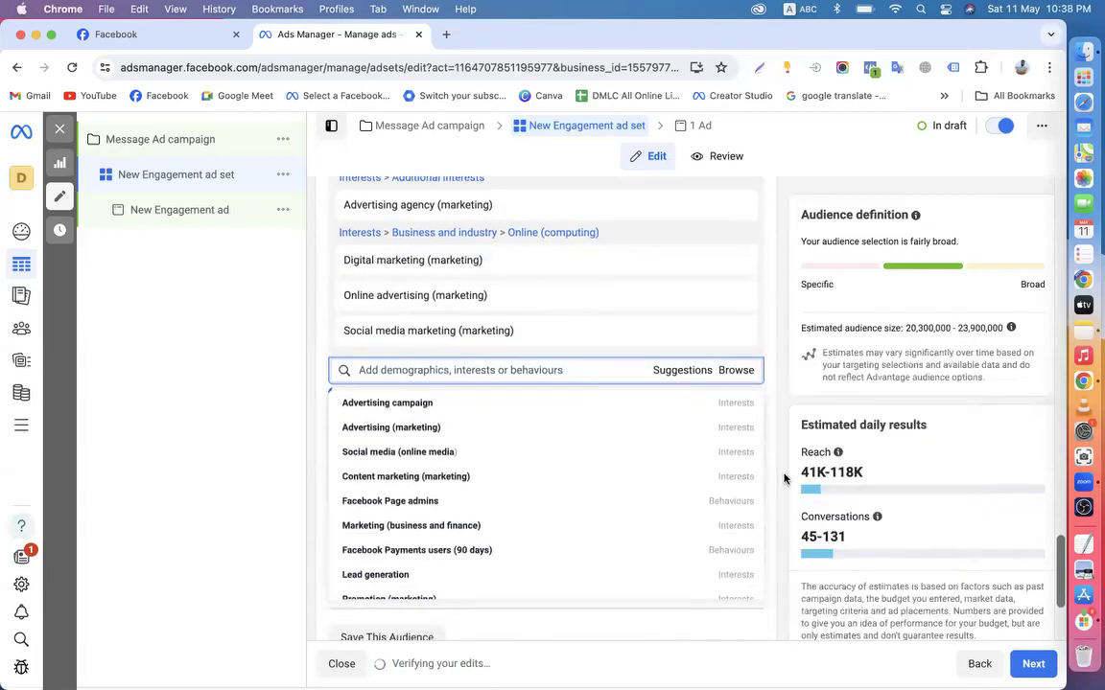
drag(802, 477, 863, 474)
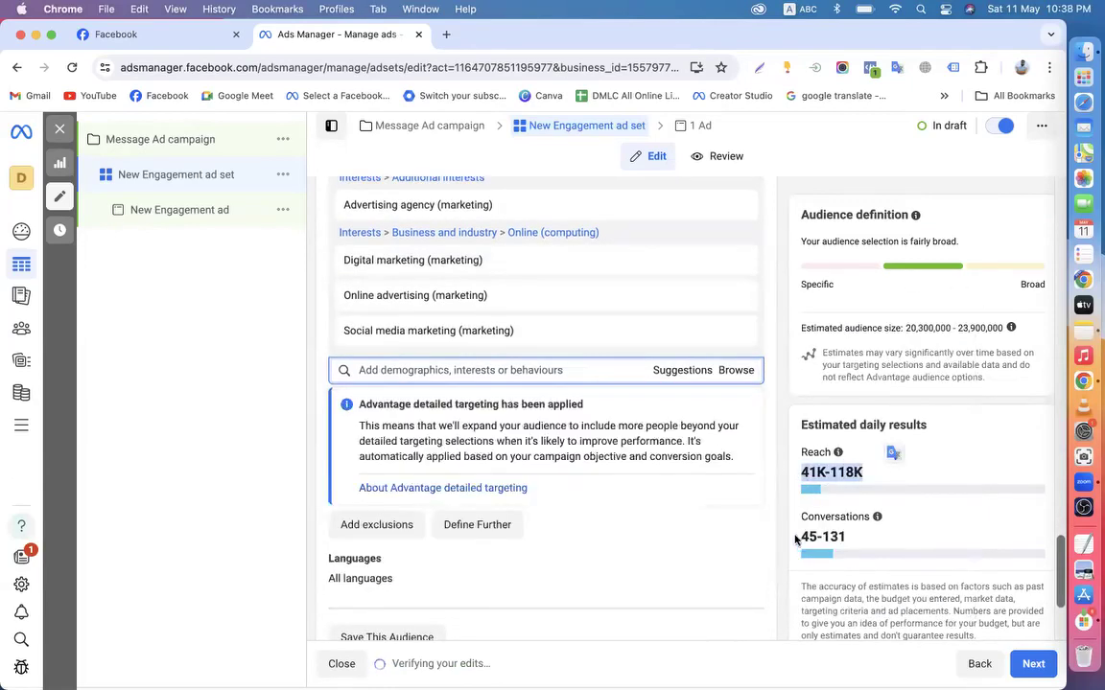
drag(795, 540, 912, 539)
click(830, 540)
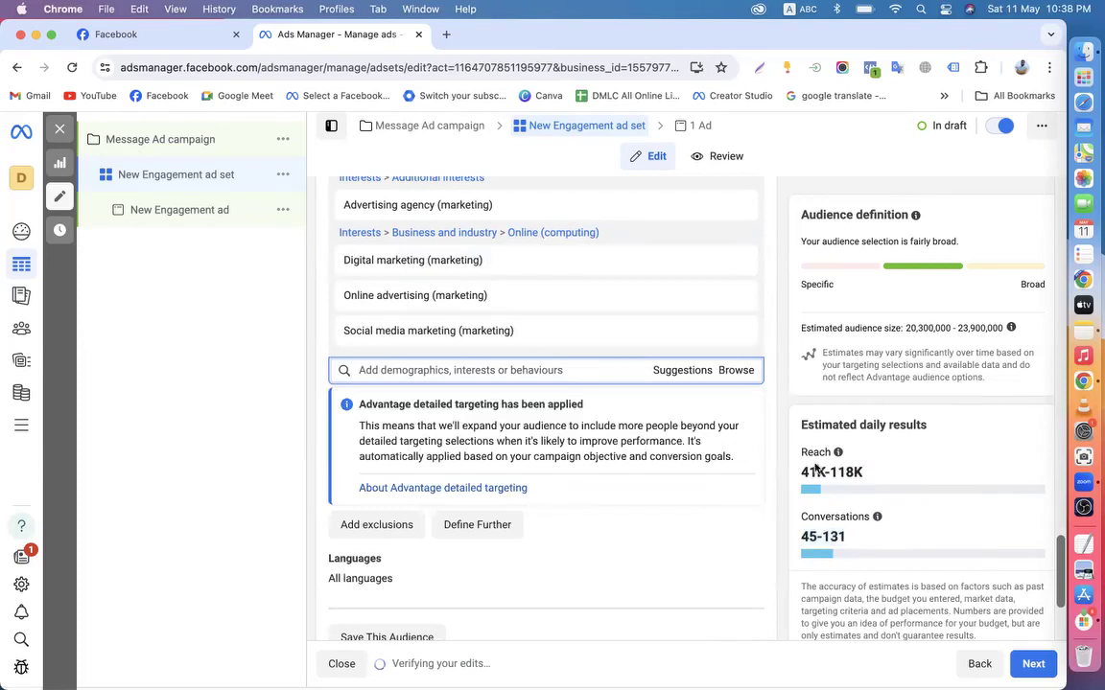
scroll(784, 476, down, 3)
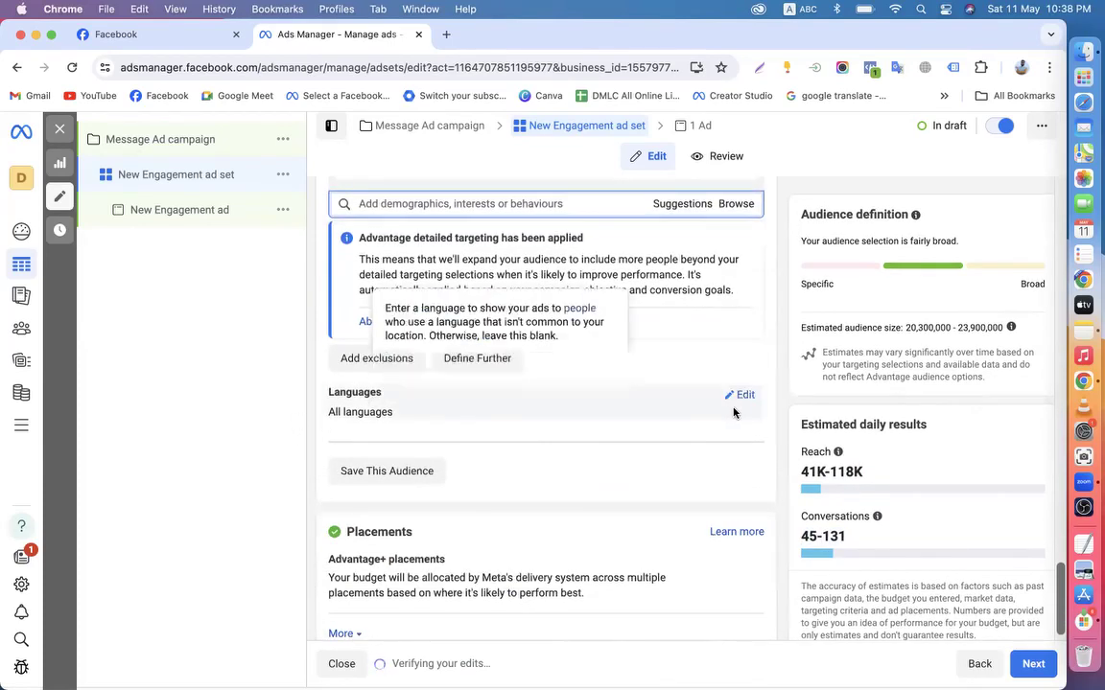
Limit the ad set's languages to English (UK), English (US) and Bengali
click(743, 395)
click(401, 415)
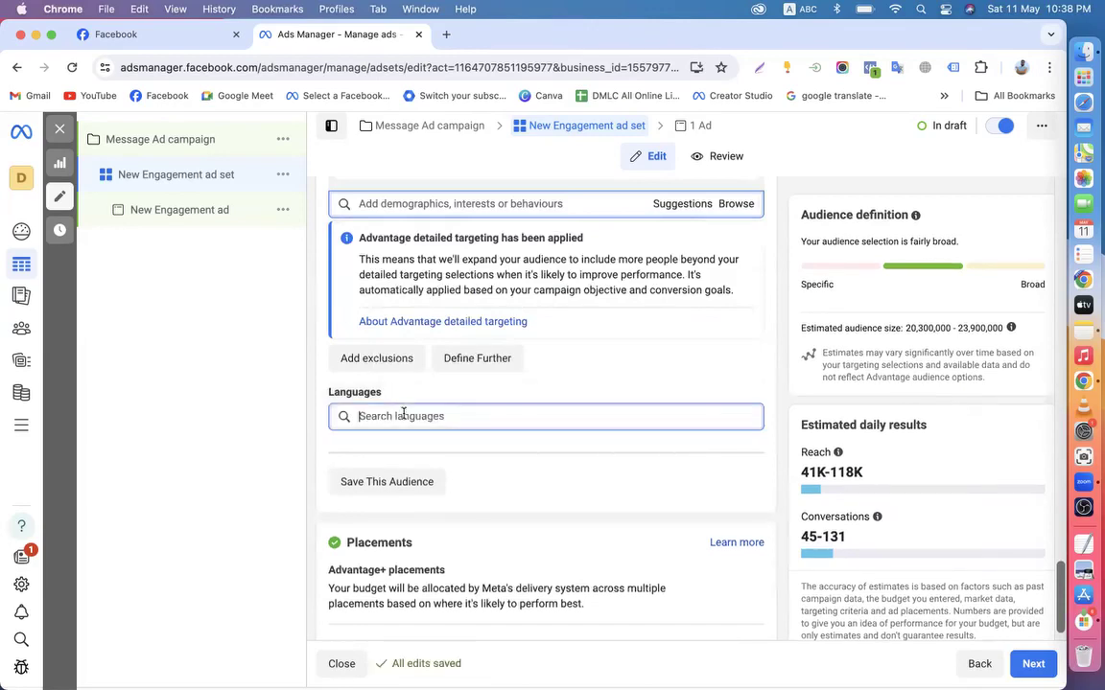
text(en)
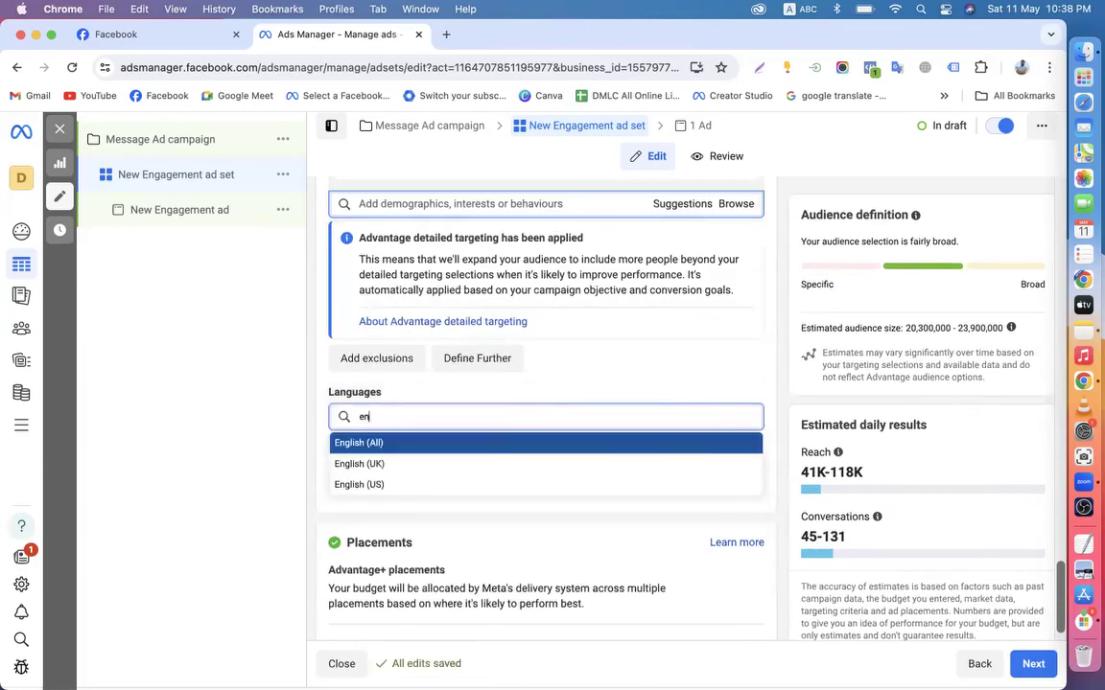
click(376, 463)
text(en)
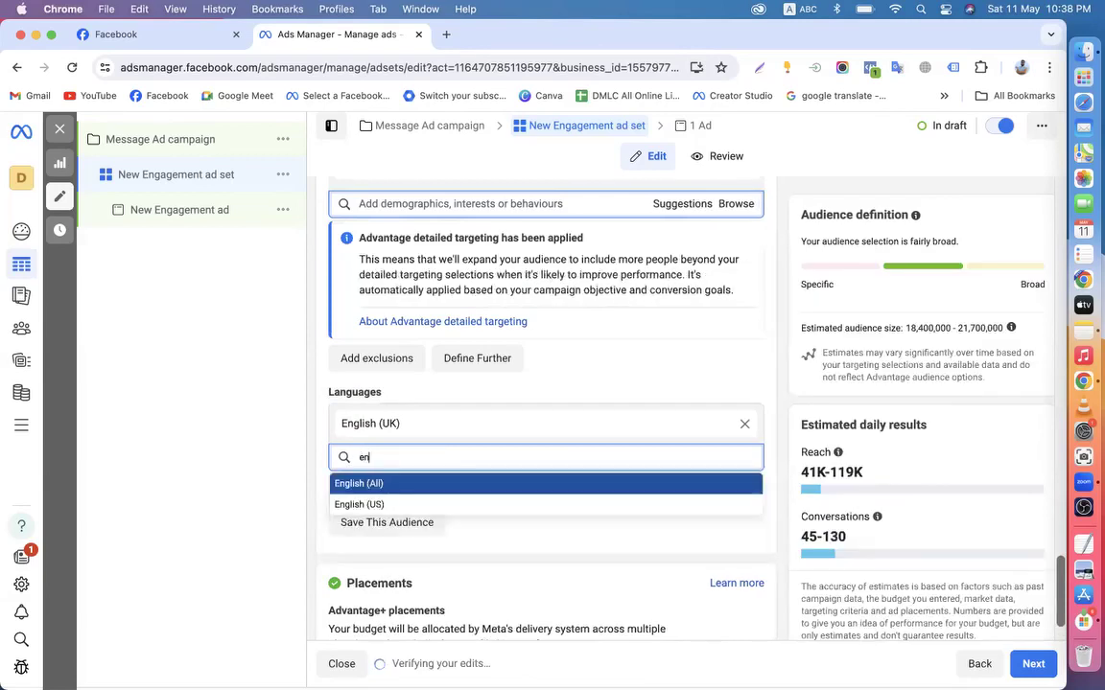
click(369, 505)
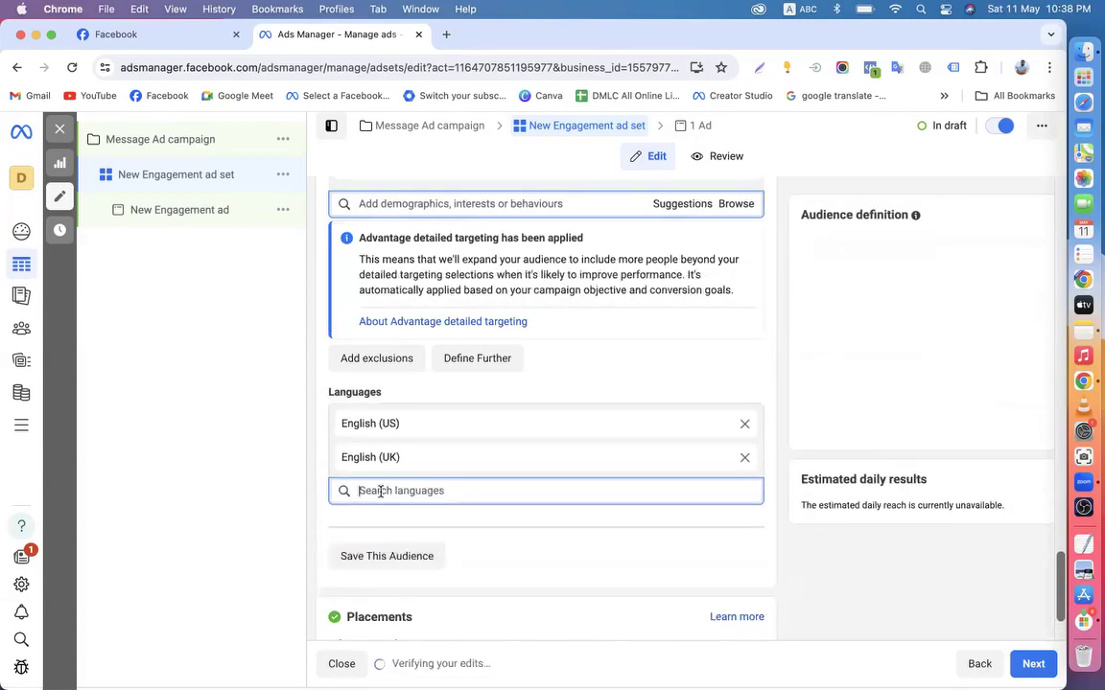
text(ben)
click(351, 518)
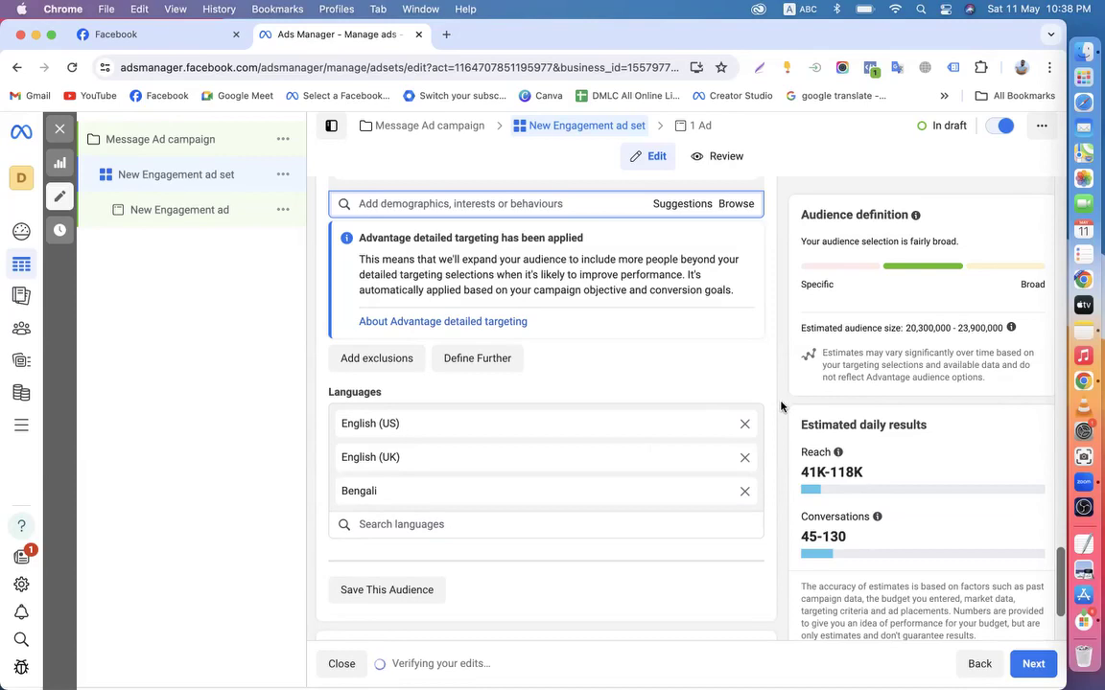
scroll(505, 364, down, 2)
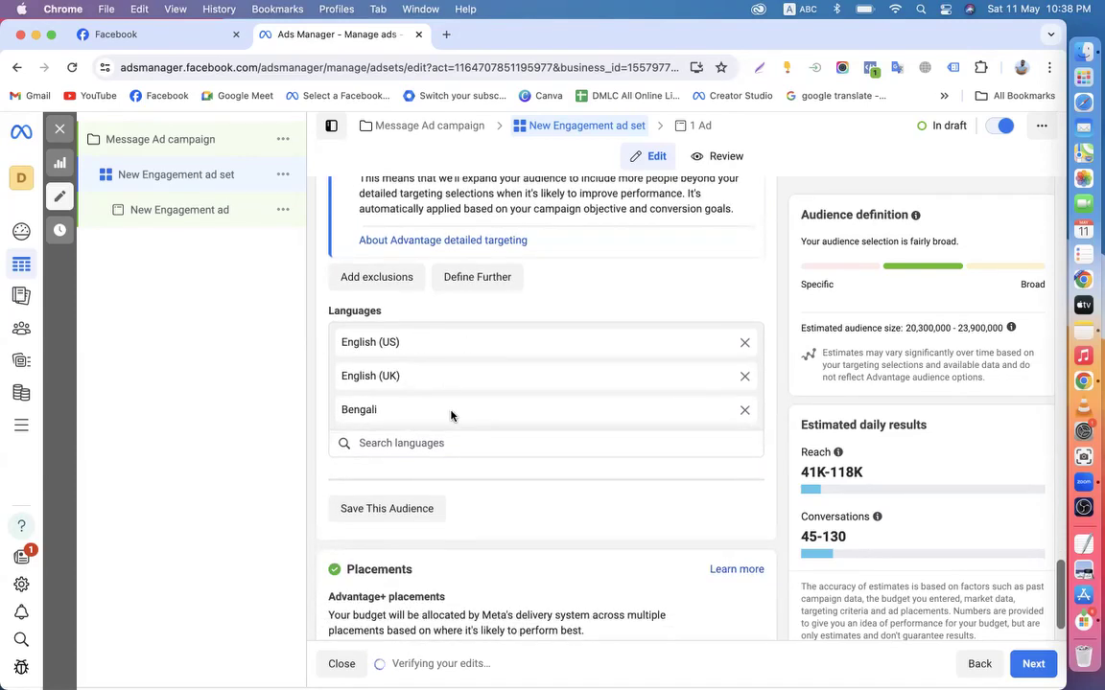
scroll(451, 415, down, 1)
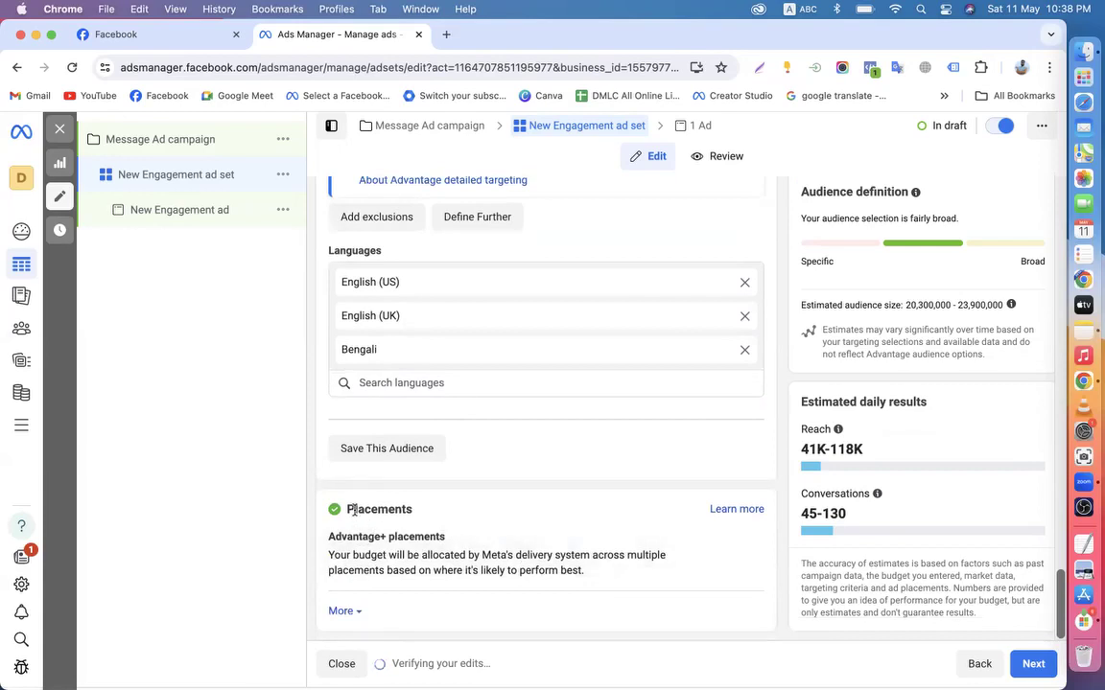
click(745, 538)
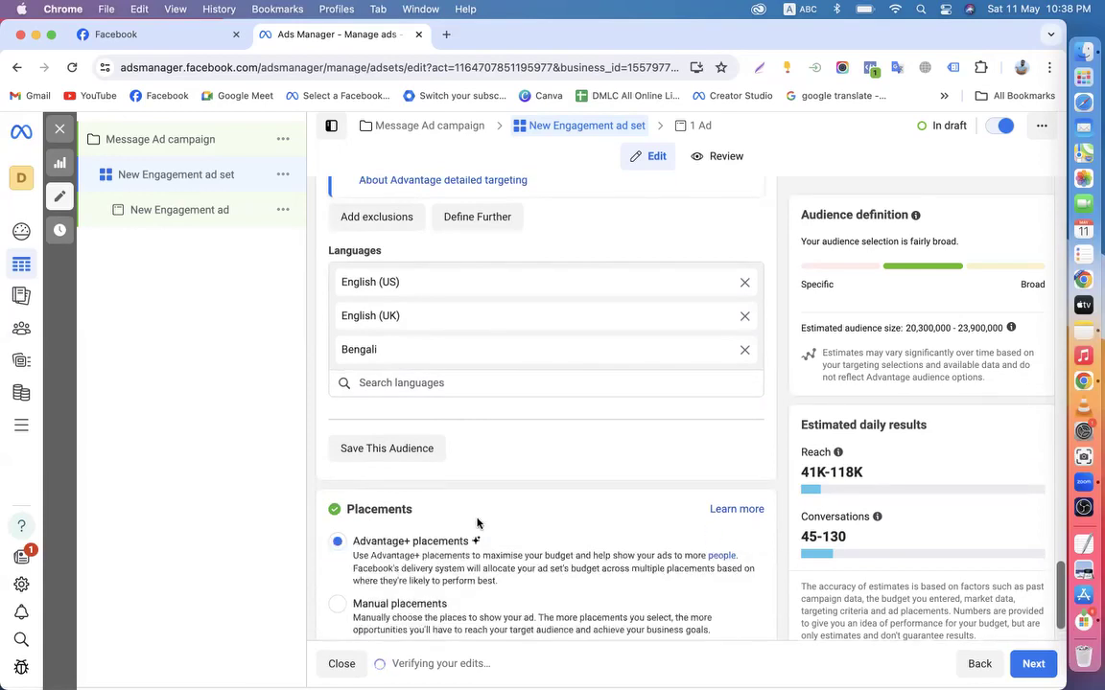
click(338, 604)
scroll(341, 548, down, 2)
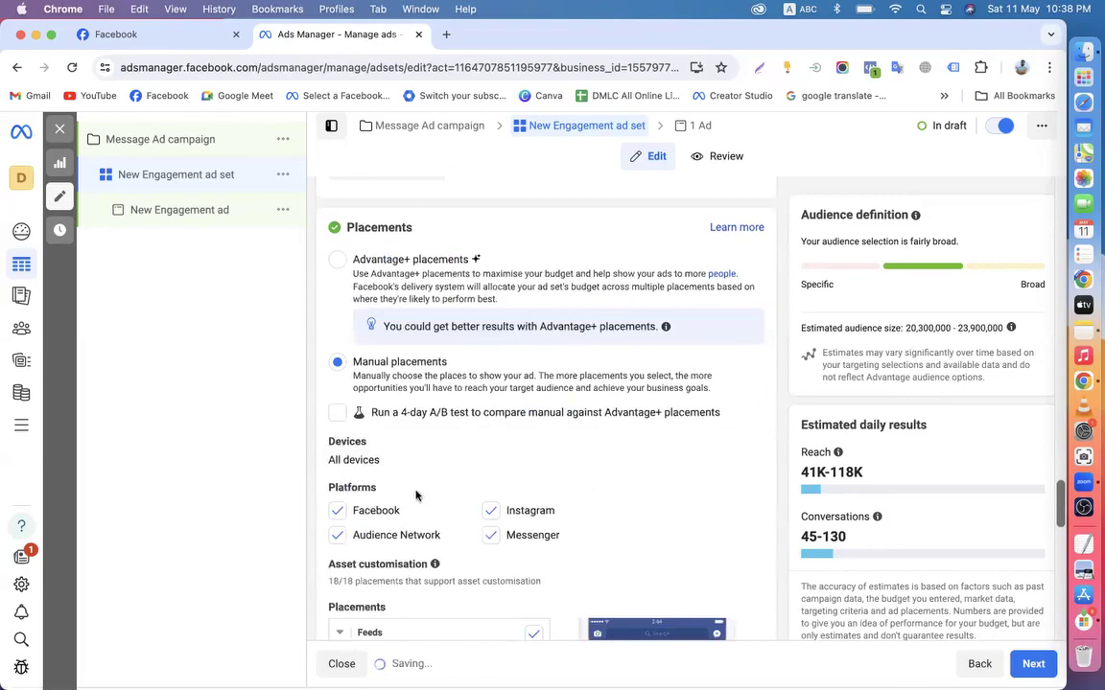
click(490, 510)
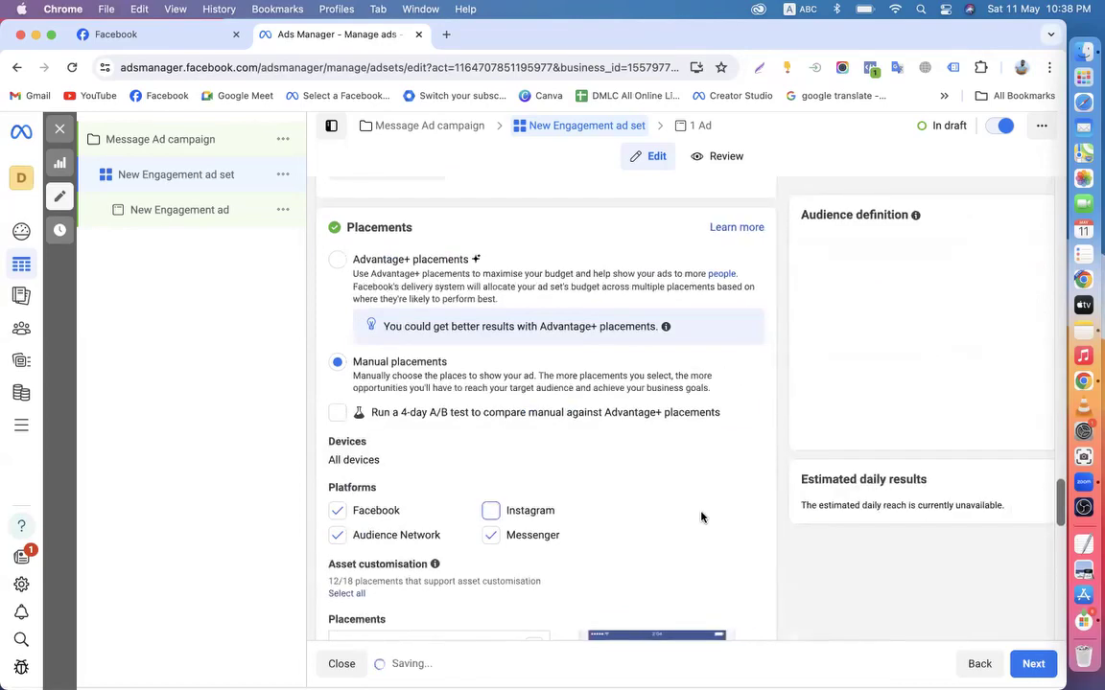
scroll(701, 517, up, 15)
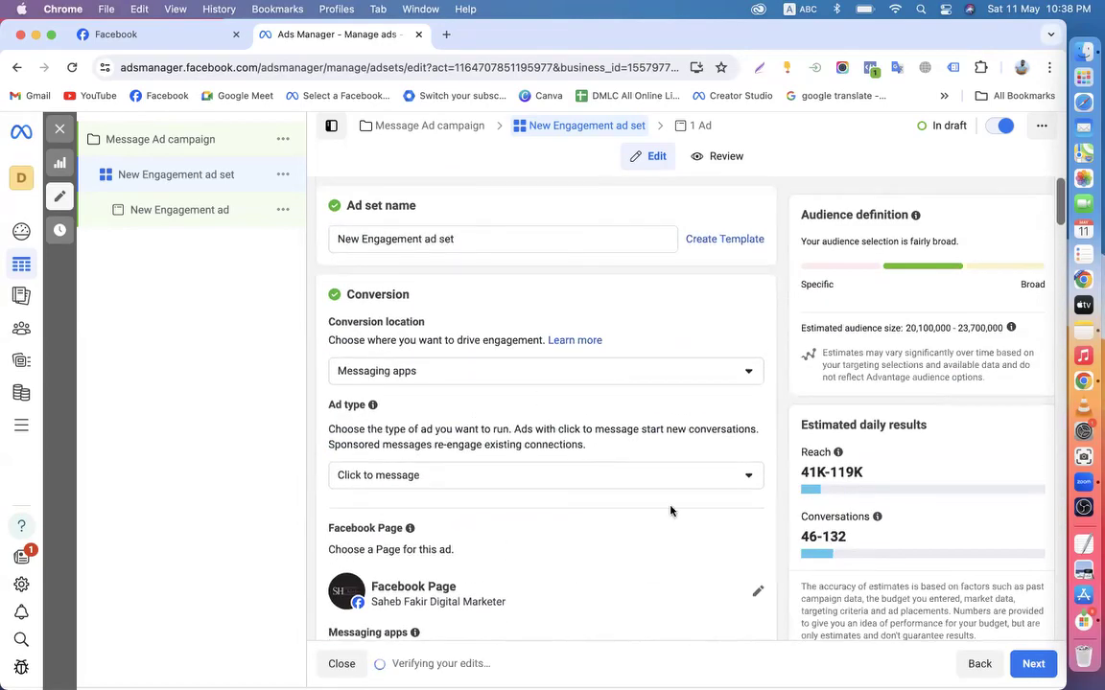
scroll(670, 510, down, 15)
scroll(671, 510, up, 15)
scroll(670, 510, down, 10)
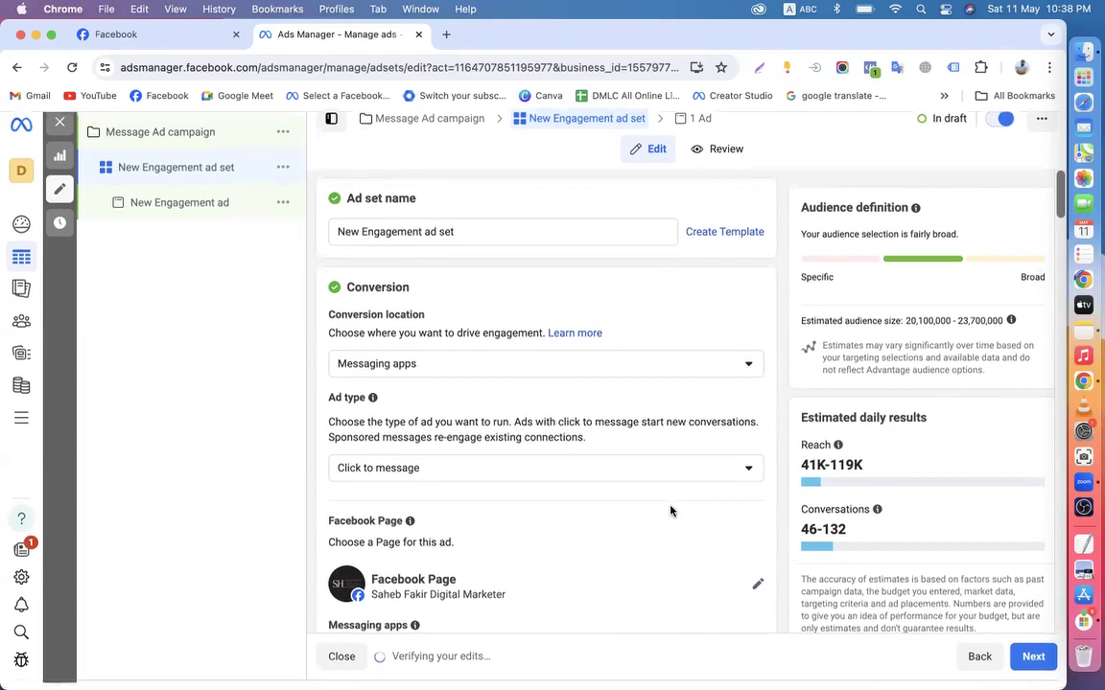
scroll(650, 515, down, 10)
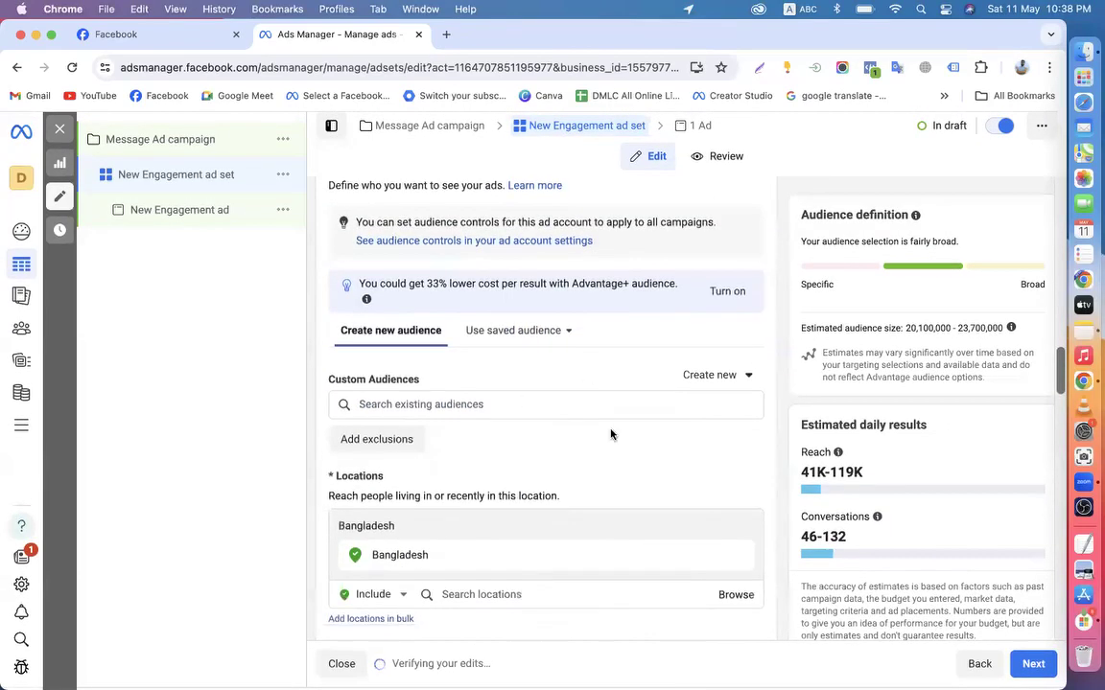
scroll(594, 441, down, 6)
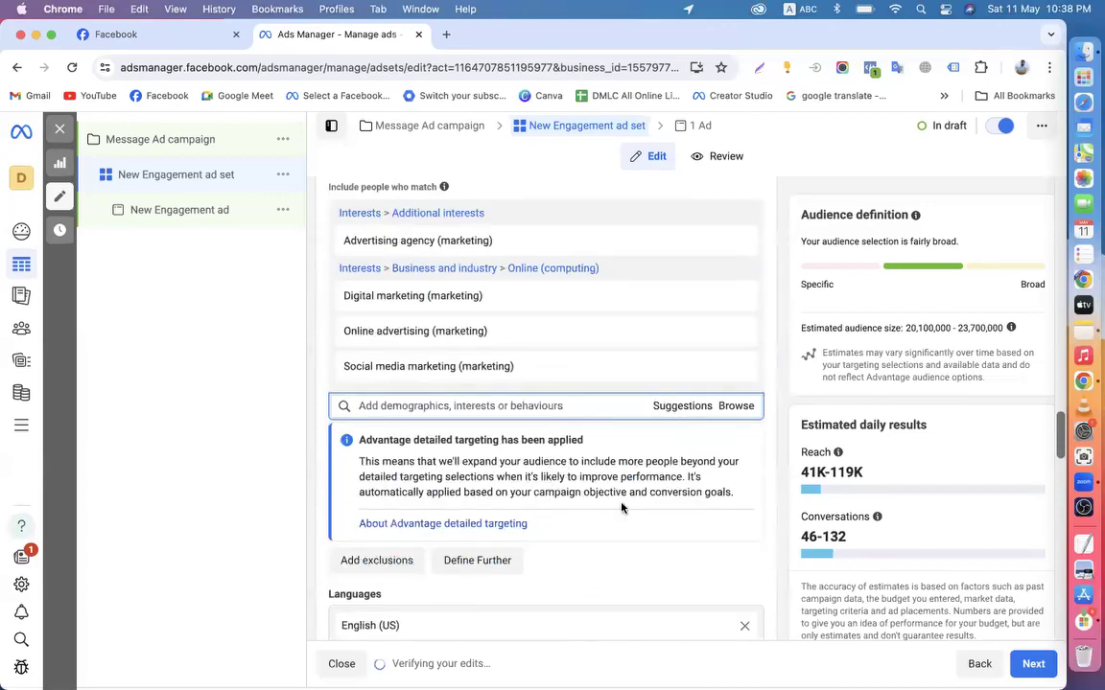
scroll(575, 422, up, 2)
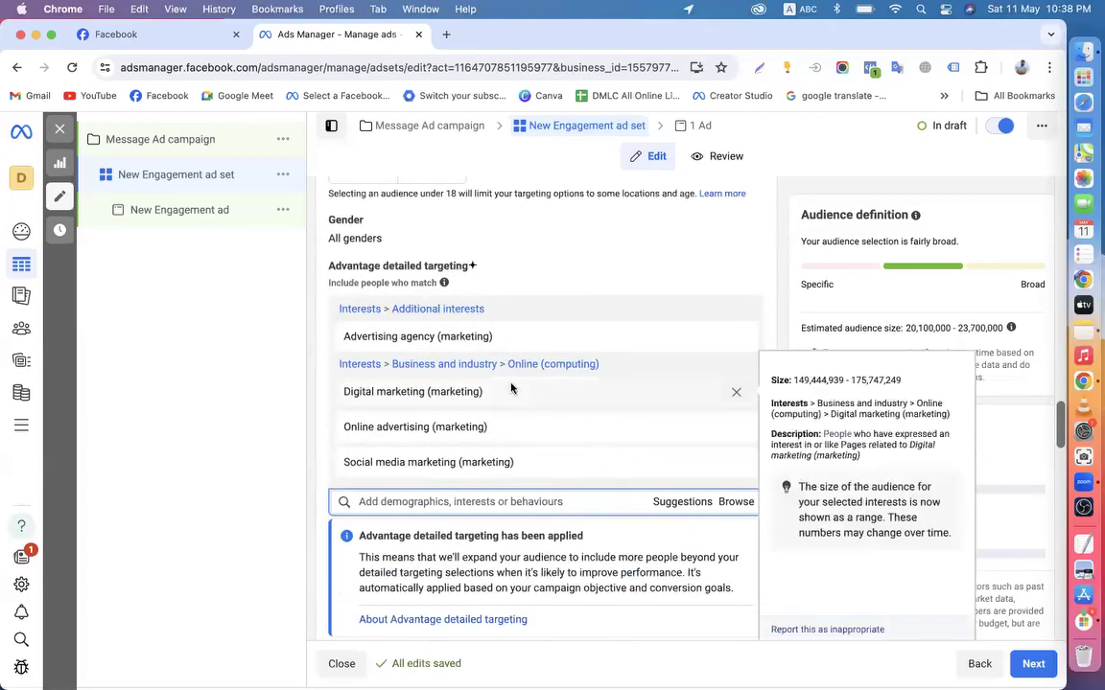
scroll(484, 422, down, 2)
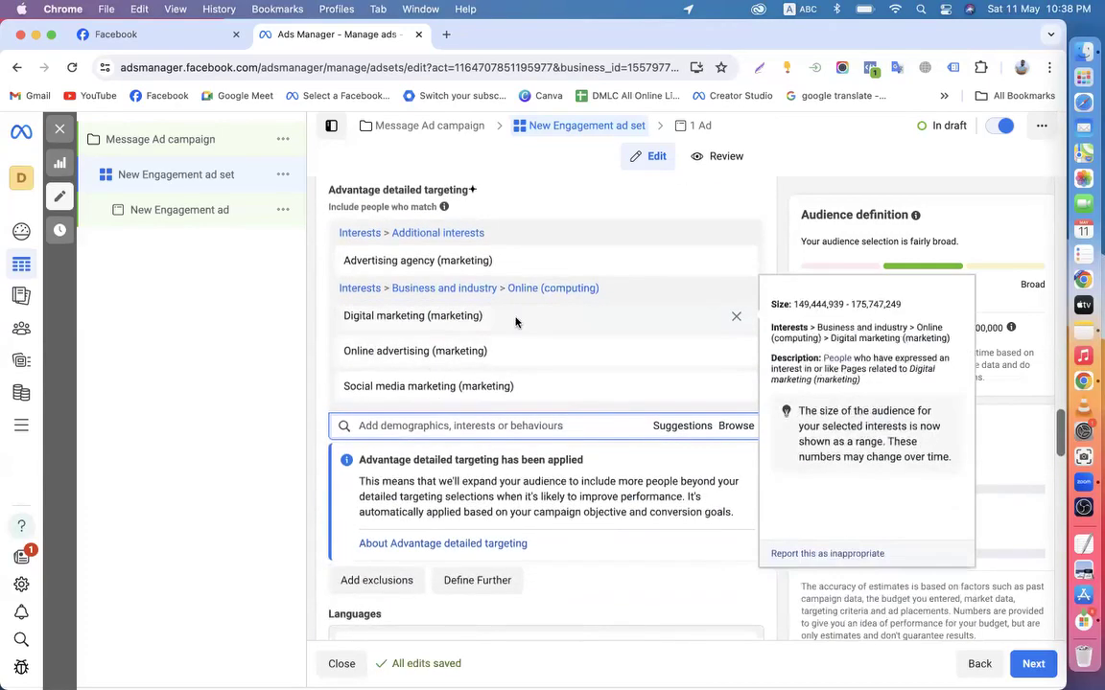
mouse_move(540, 359)
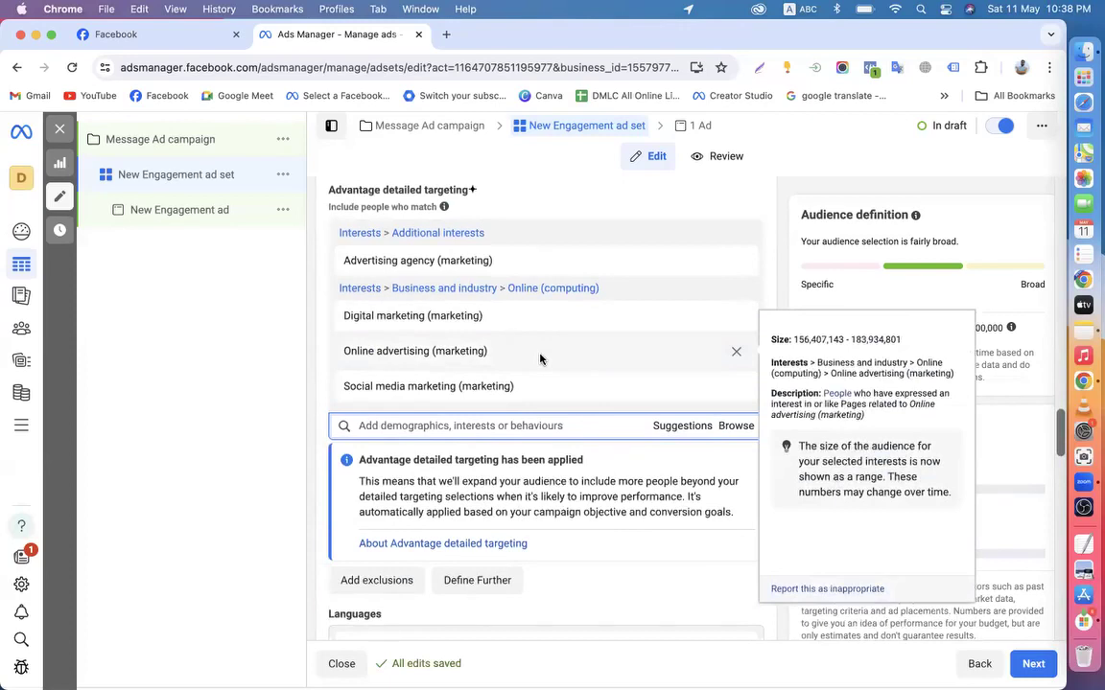
scroll(540, 358, down, 5)
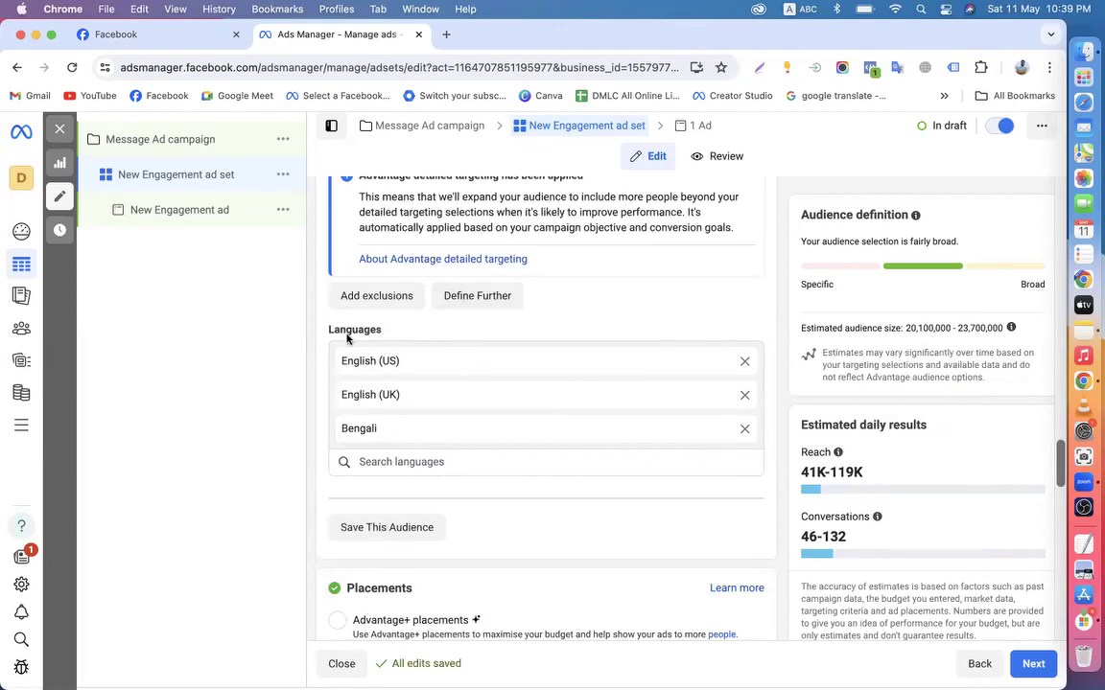
drag(335, 361, 411, 439)
click(319, 422)
scroll(669, 431, down, 15)
scroll(667, 432, up, 20)
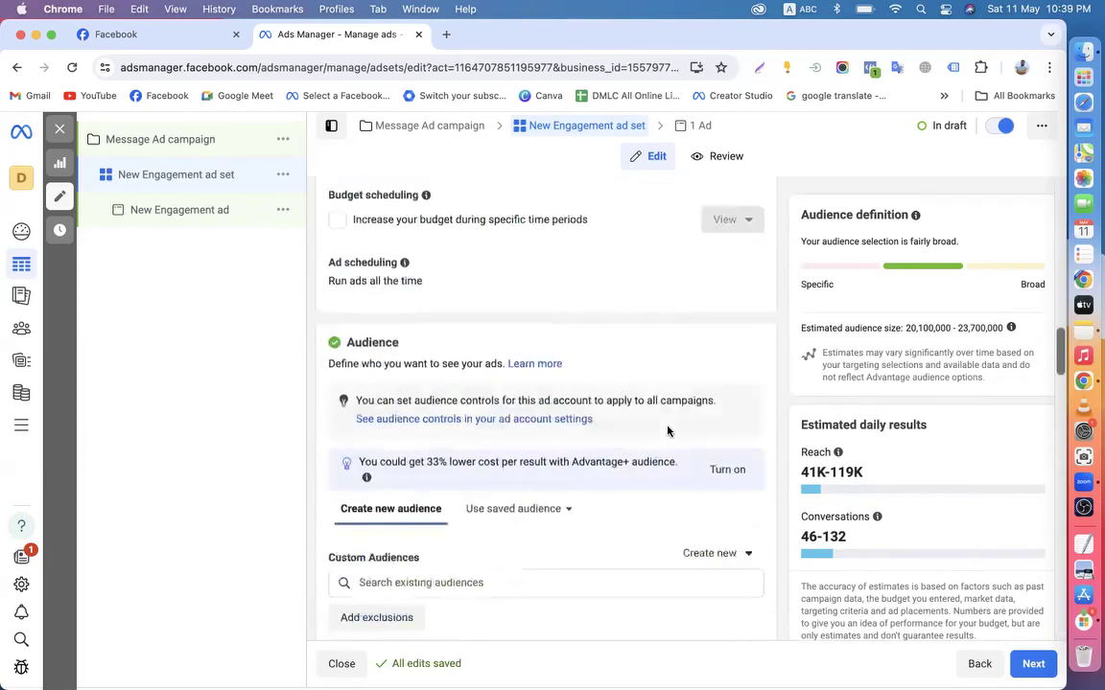
Move on from the ad set to the New Engagement ad editor
click(1034, 663)
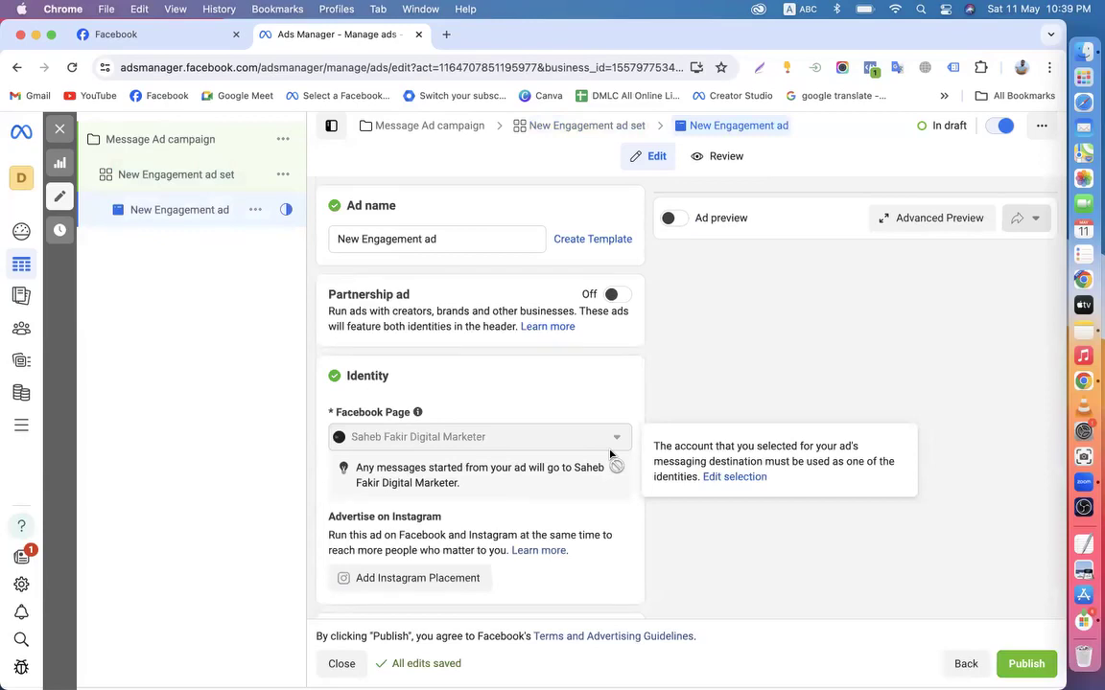
scroll(610, 455, down, 3)
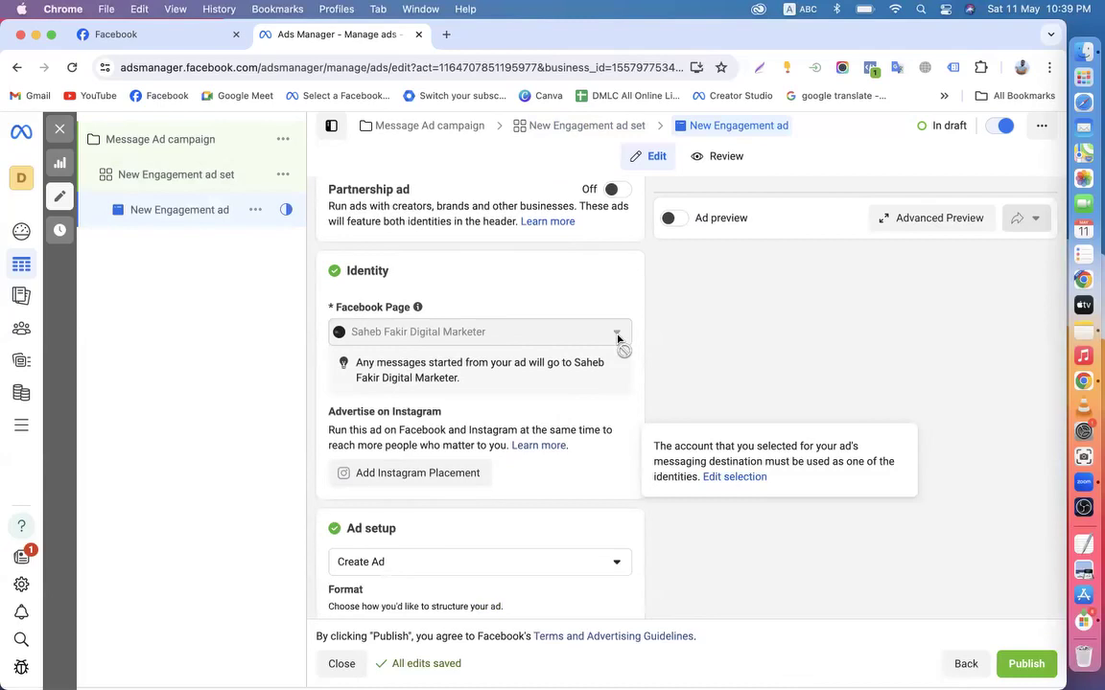
click(154, 178)
scroll(416, 351, down, 3)
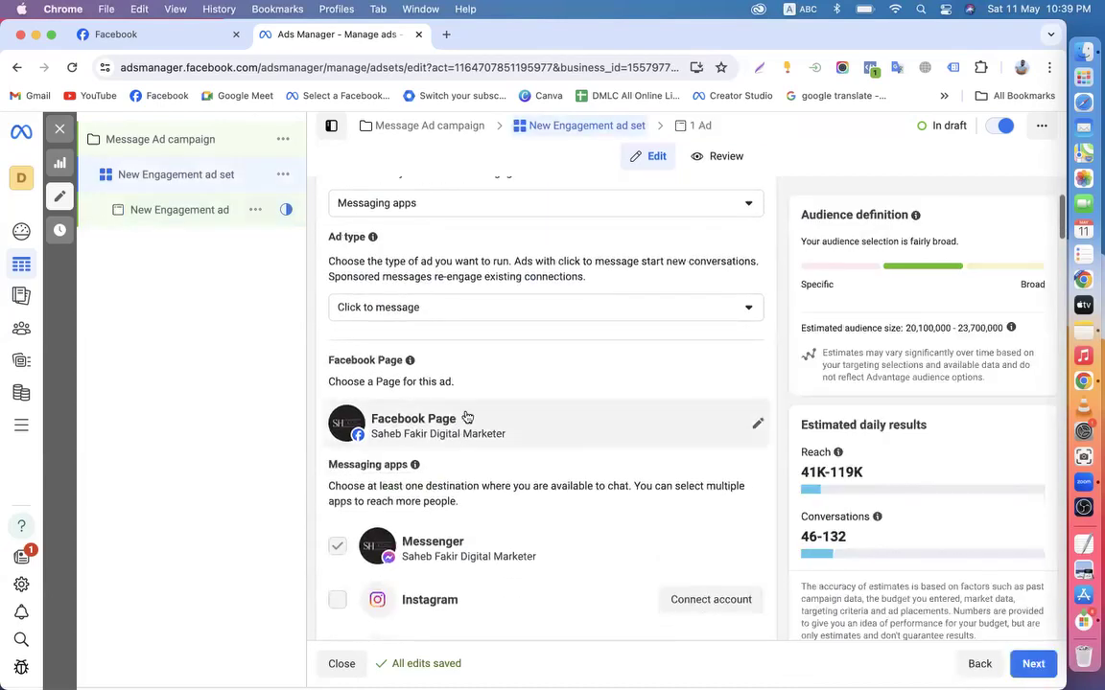
click(188, 223)
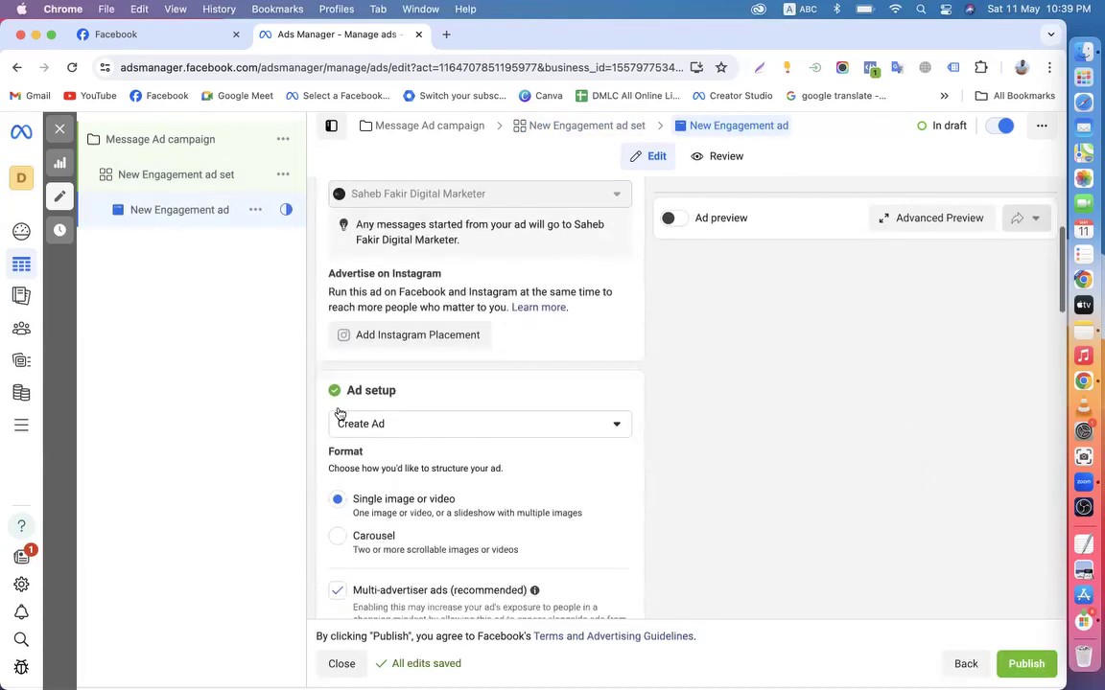
click(153, 34)
scroll(755, 374, up, 3)
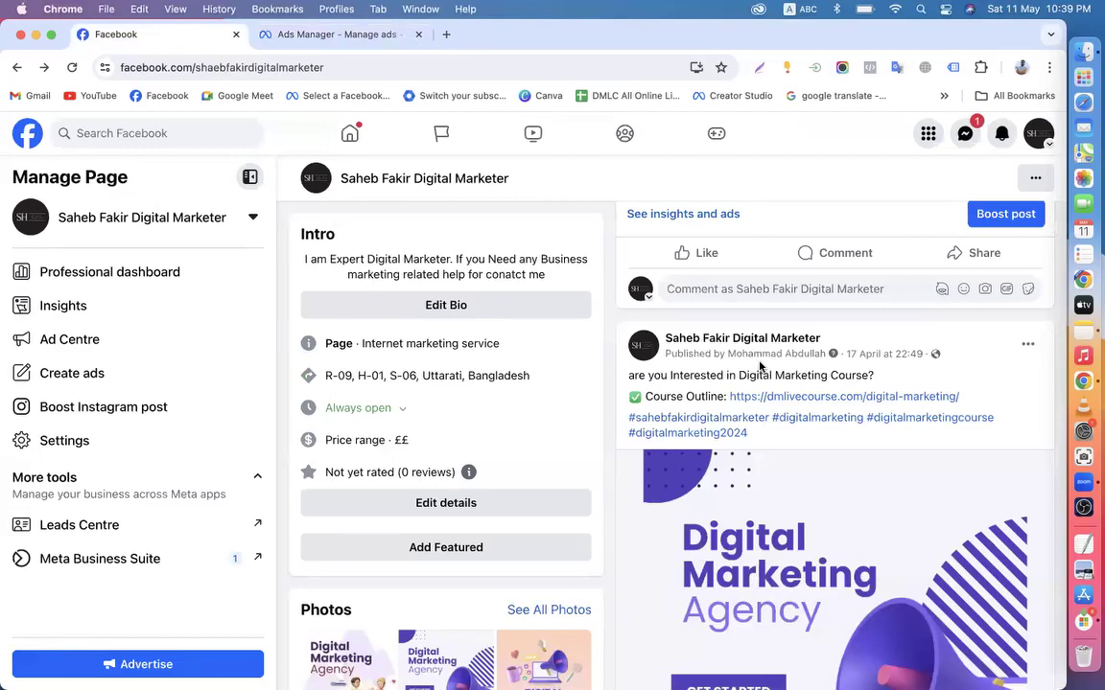
scroll(760, 366, down, 2)
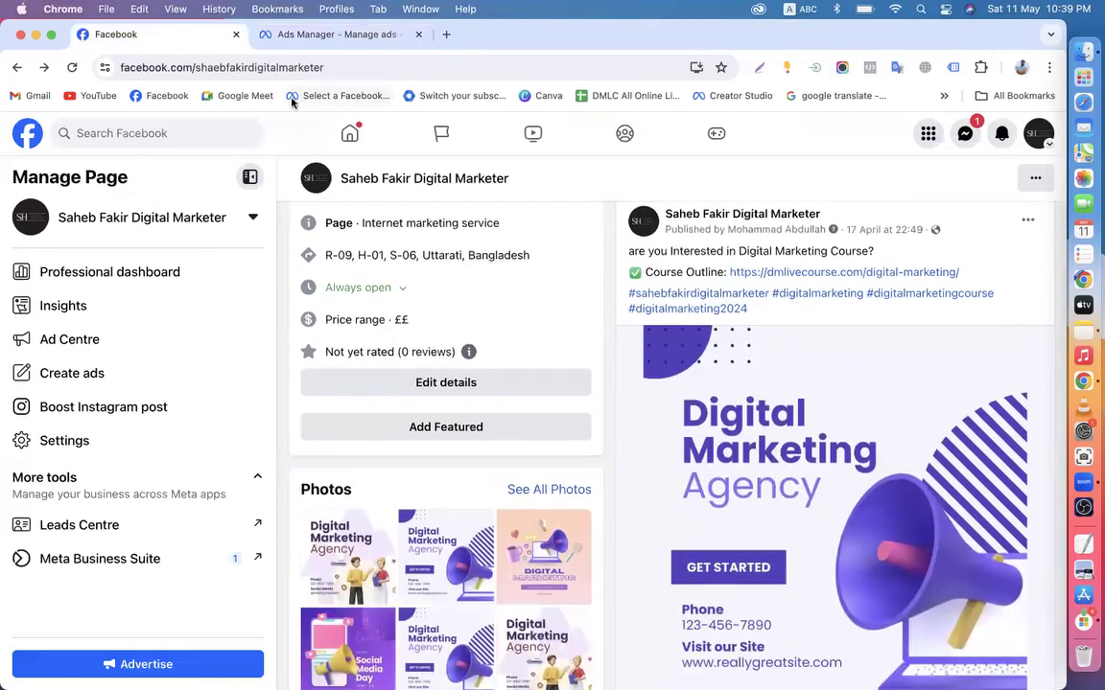
click(281, 43)
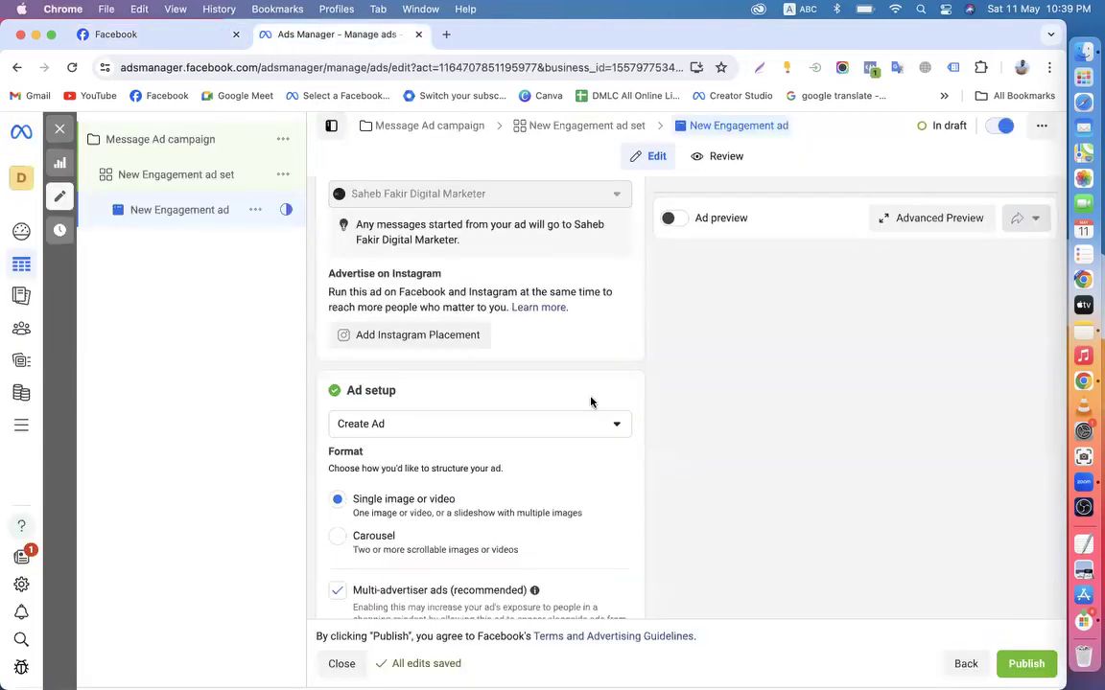
Open the Ad setup dropdown showing Create Ad, Use existing post and Creative Hub mockup
scroll(589, 402, down, 3)
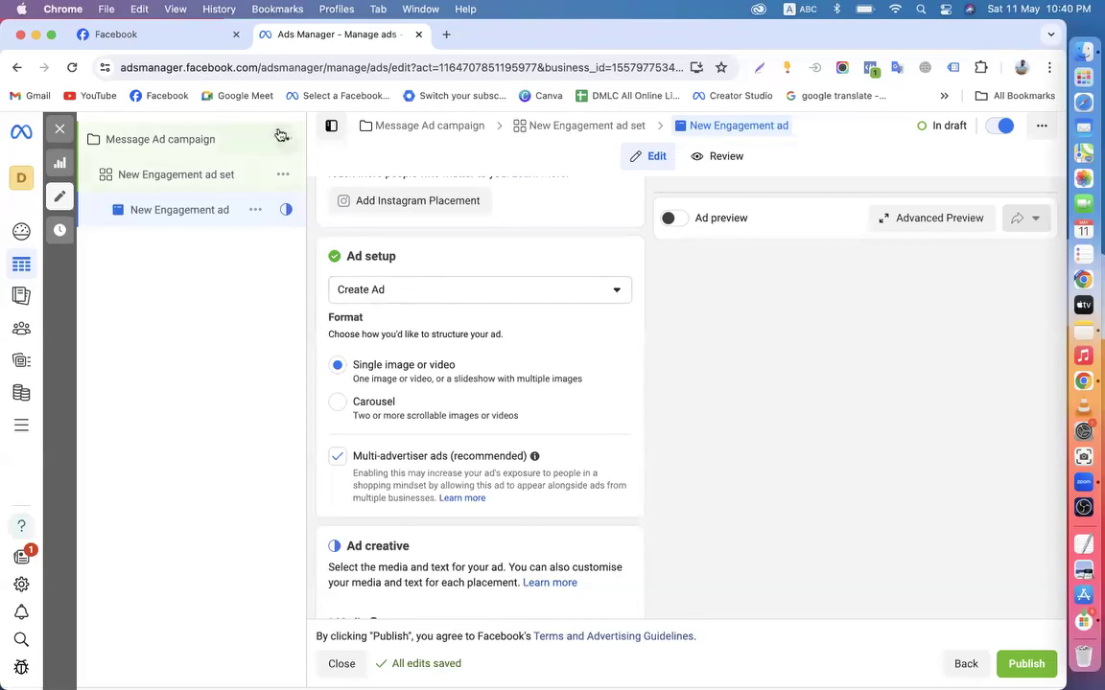
click(165, 36)
click(305, 34)
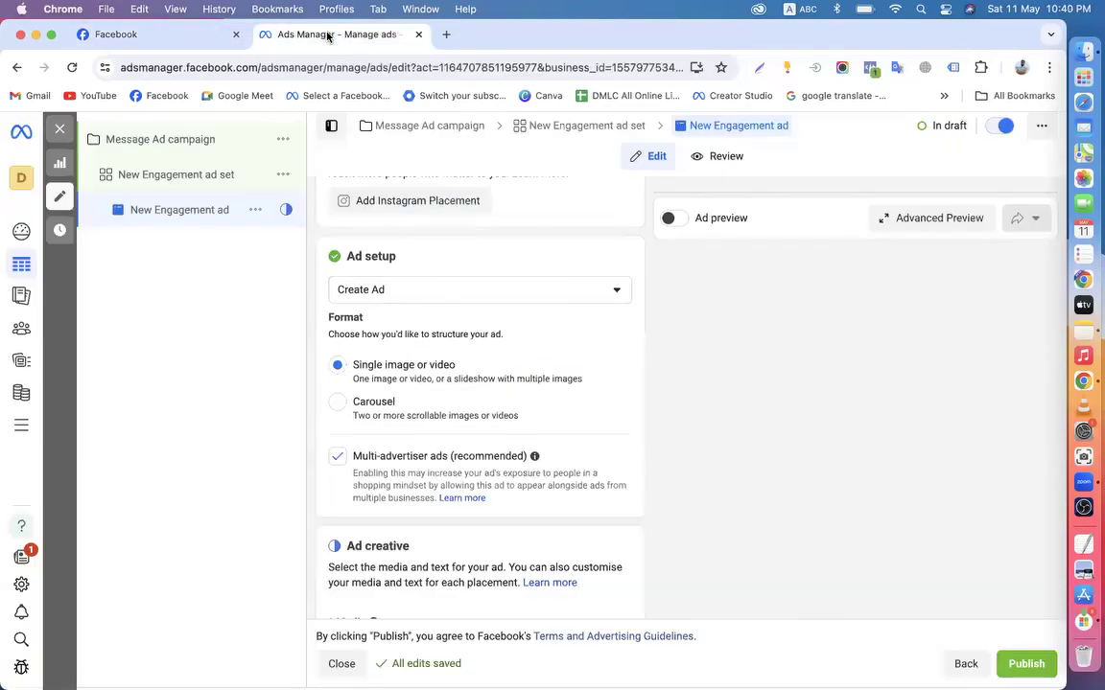
click(420, 287)
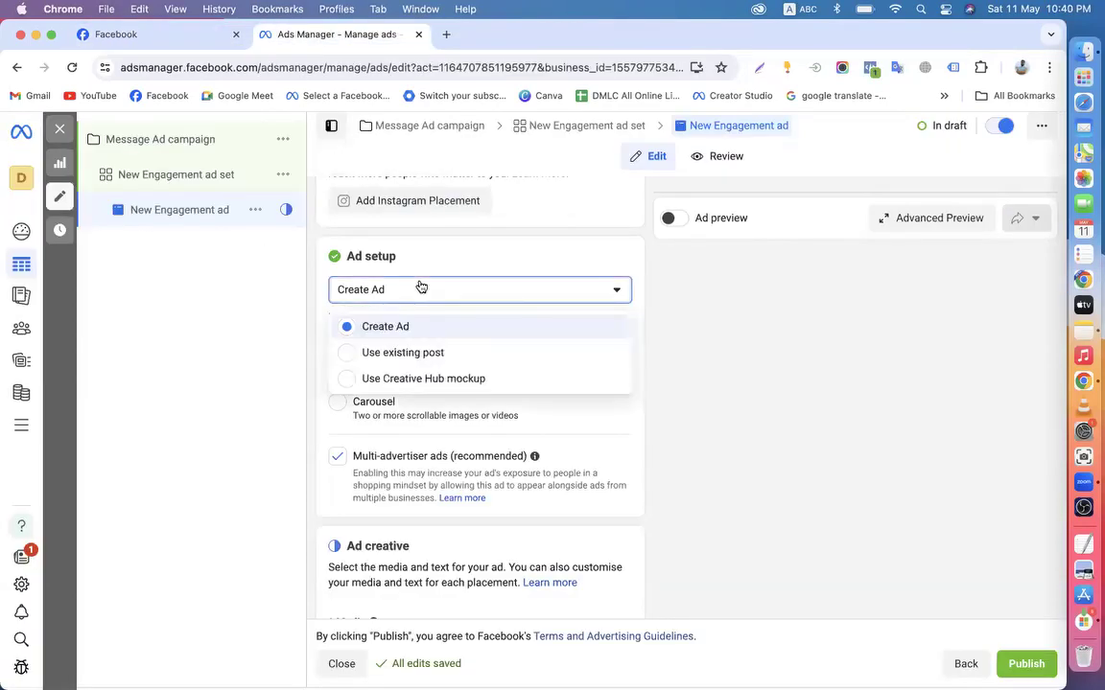
Use the page's existing Digital Marketing Course post as the ad creative
click(406, 353)
scroll(407, 353, down, 3)
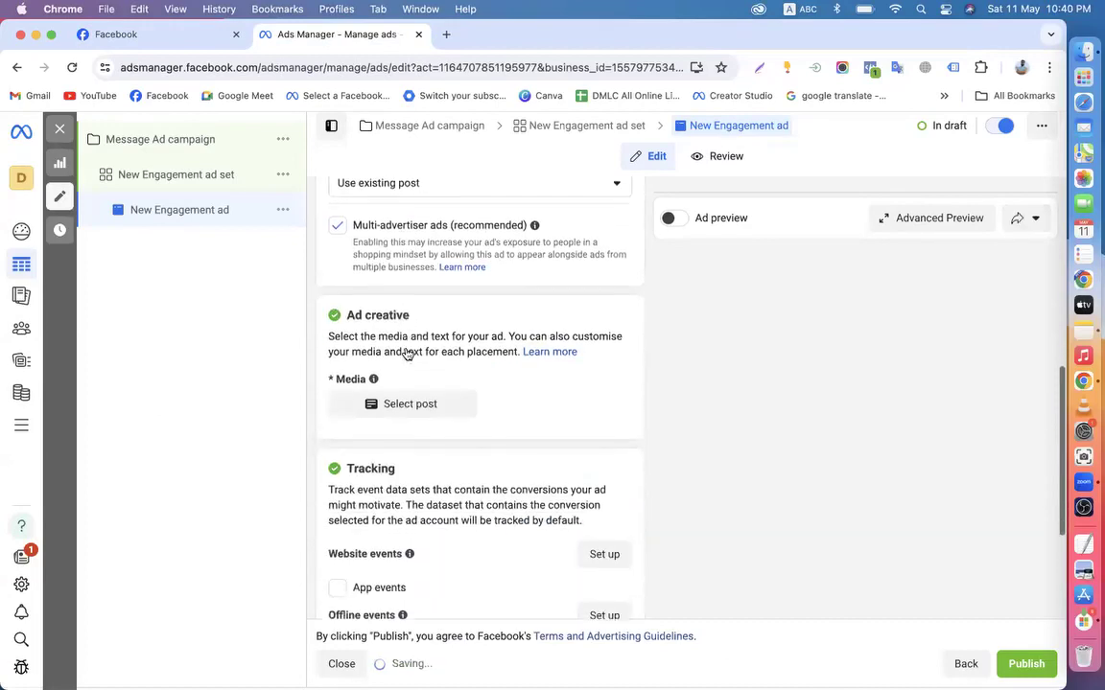
click(393, 387)
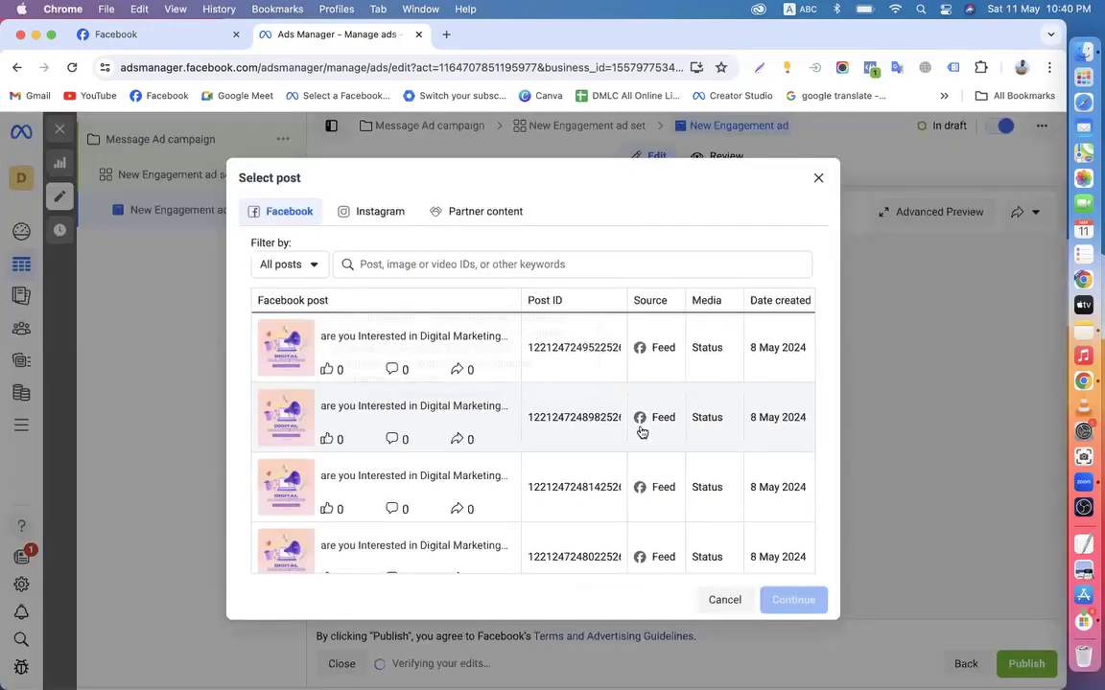
scroll(410, 458, down, 3)
scroll(410, 459, up, 2)
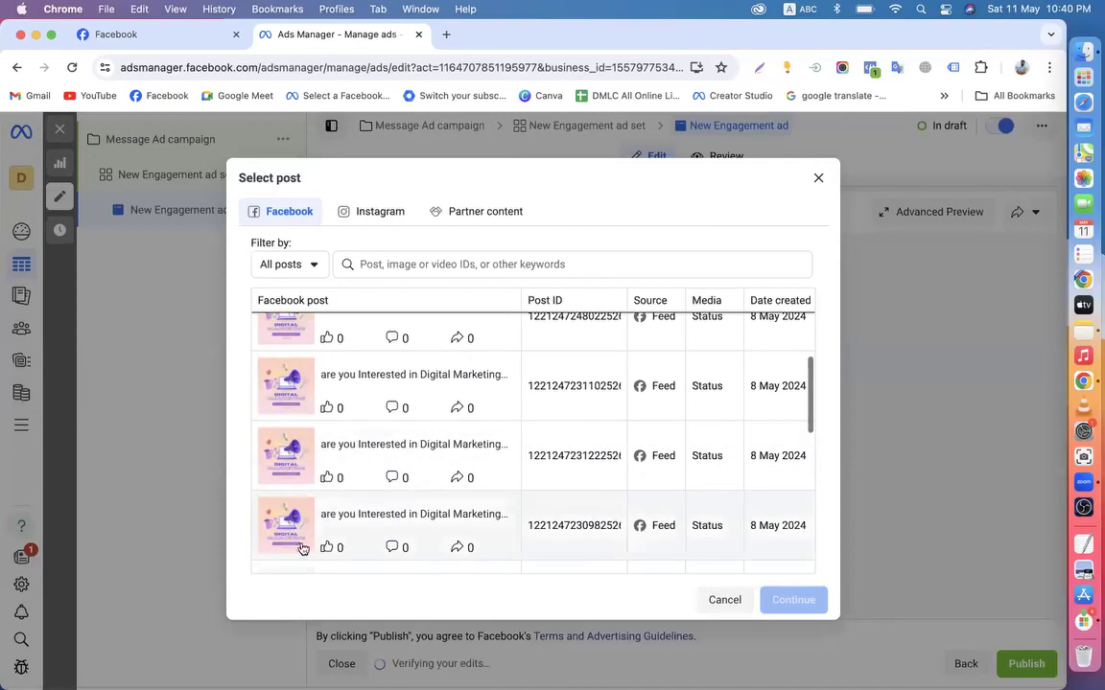
click(310, 529)
click(786, 600)
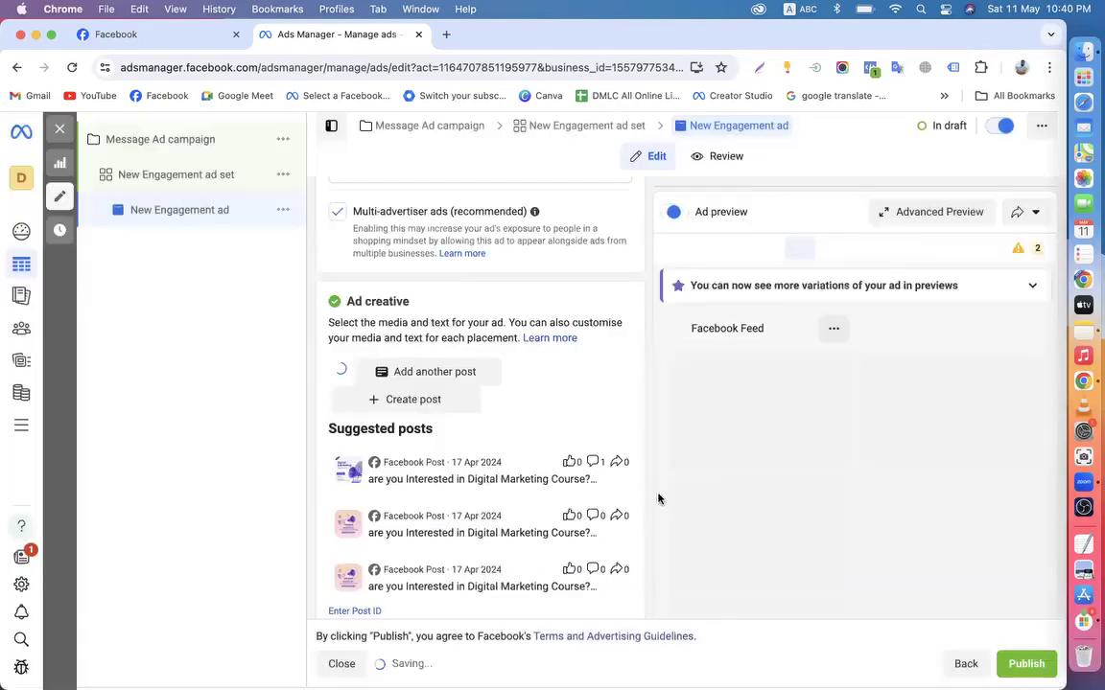
scroll(608, 403, down, 3)
scroll(676, 479, down, 5)
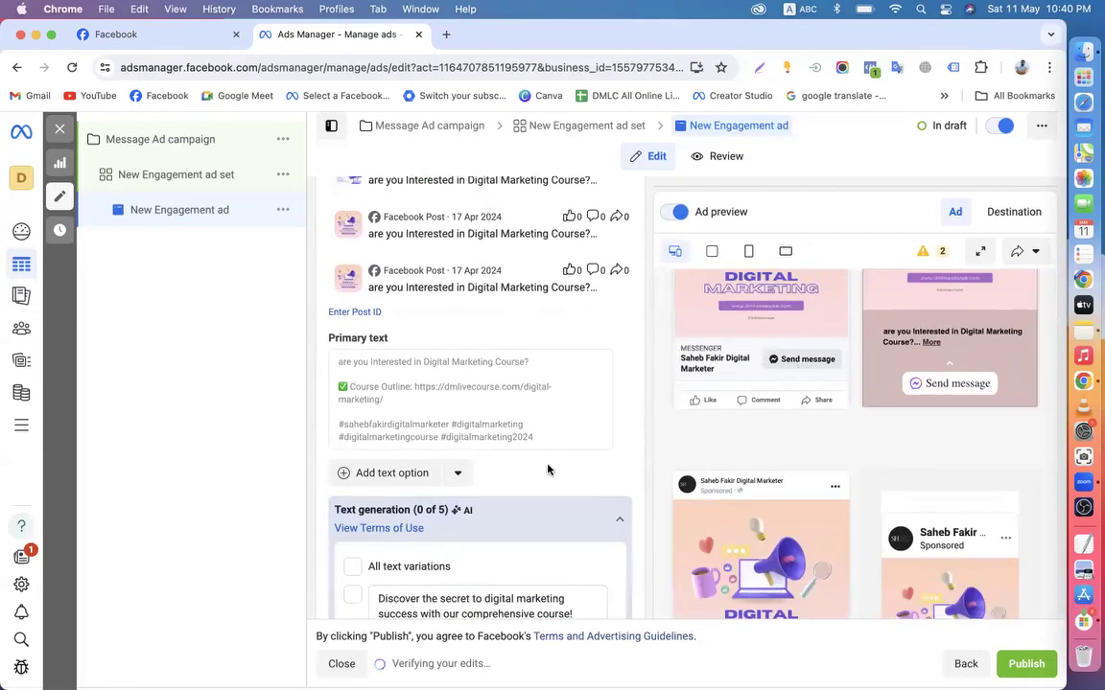
scroll(492, 416, up, 2)
scroll(547, 468, down, 5)
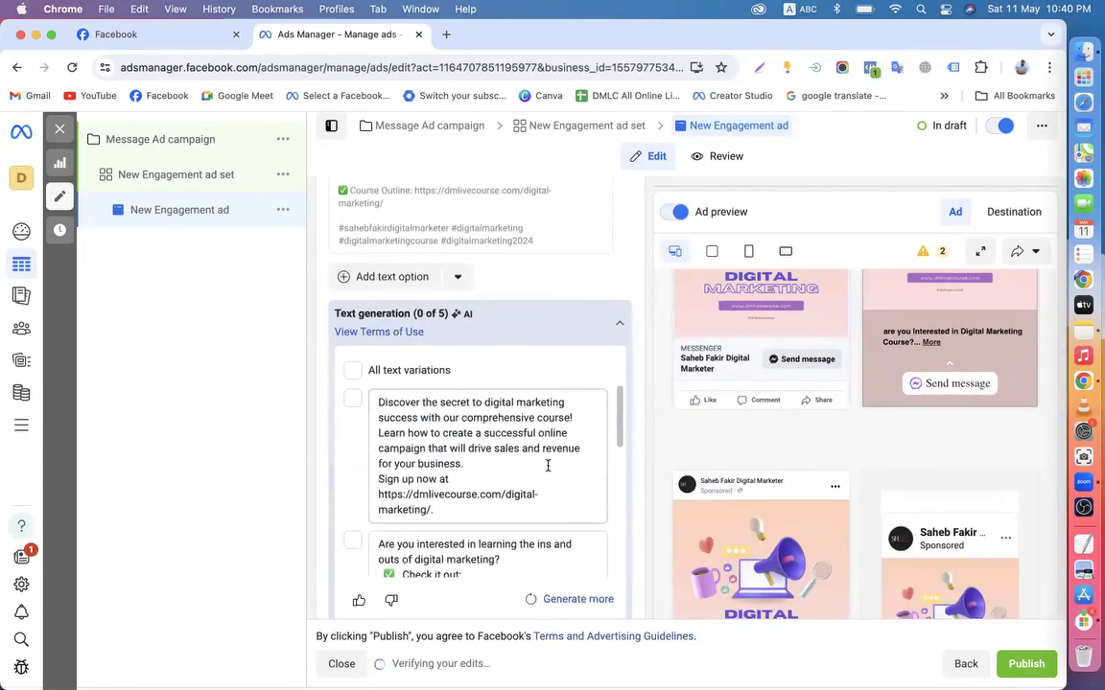
scroll(552, 289, down, 5)
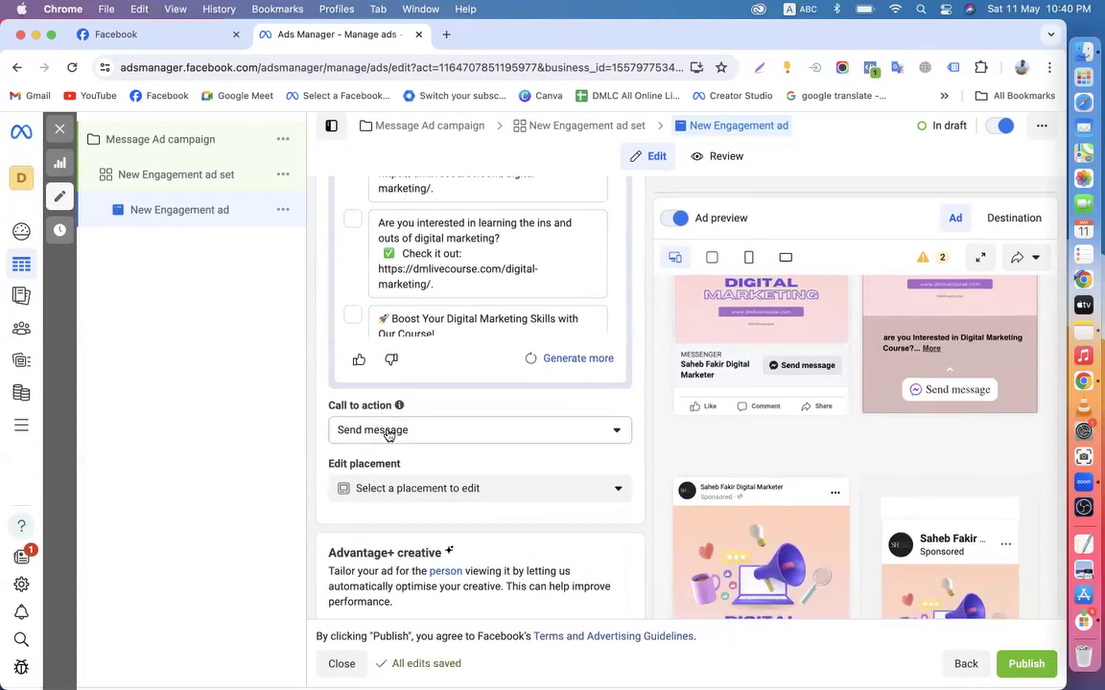
click(391, 433)
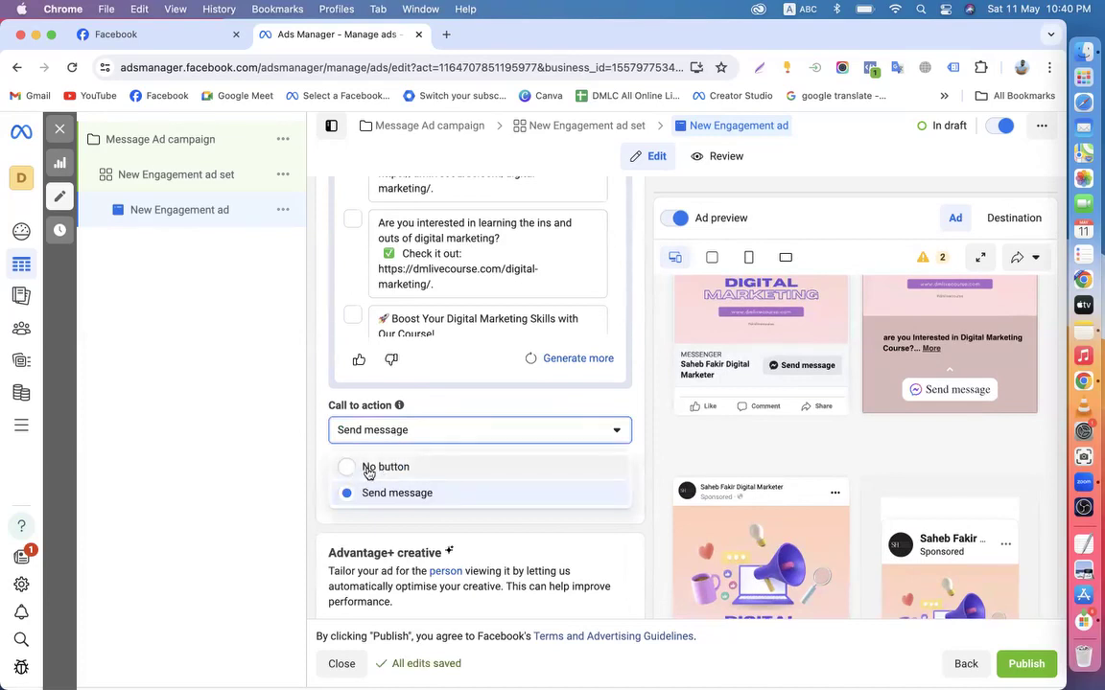
click(374, 496)
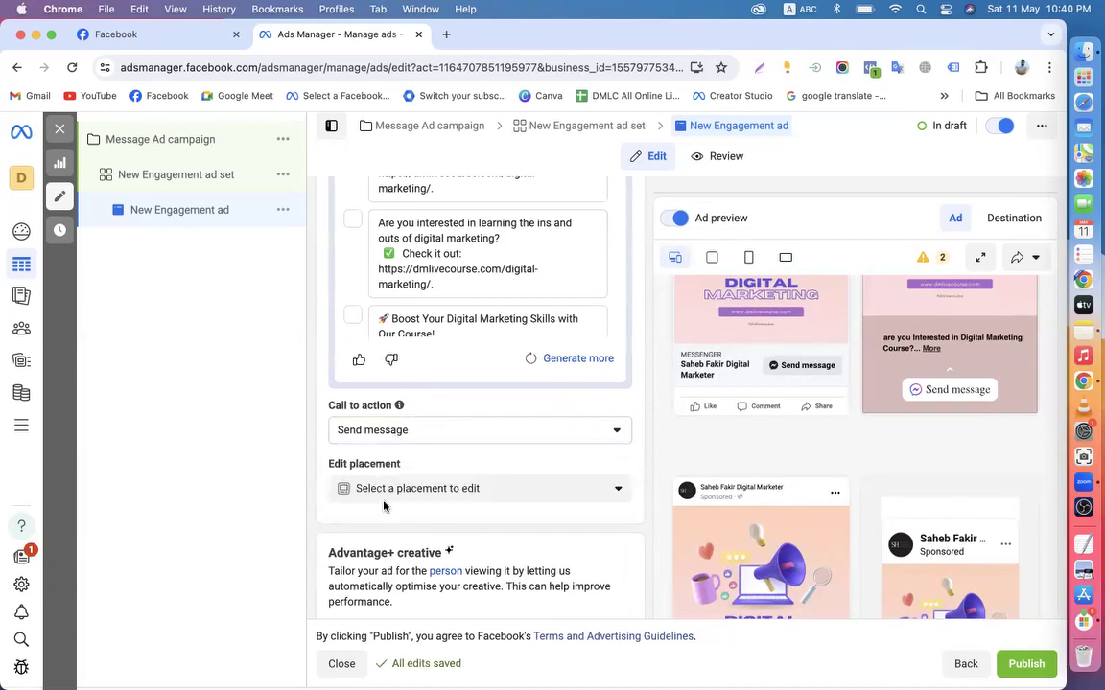
click(330, 437)
scroll(322, 394, up, 3)
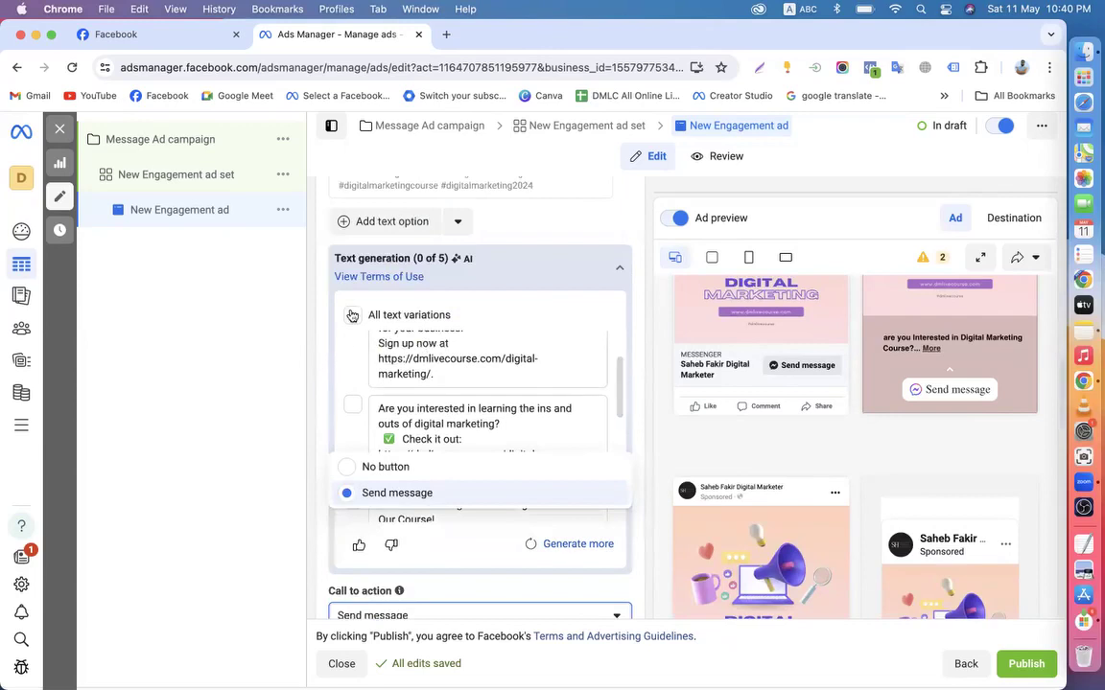
scroll(322, 451, down, 5)
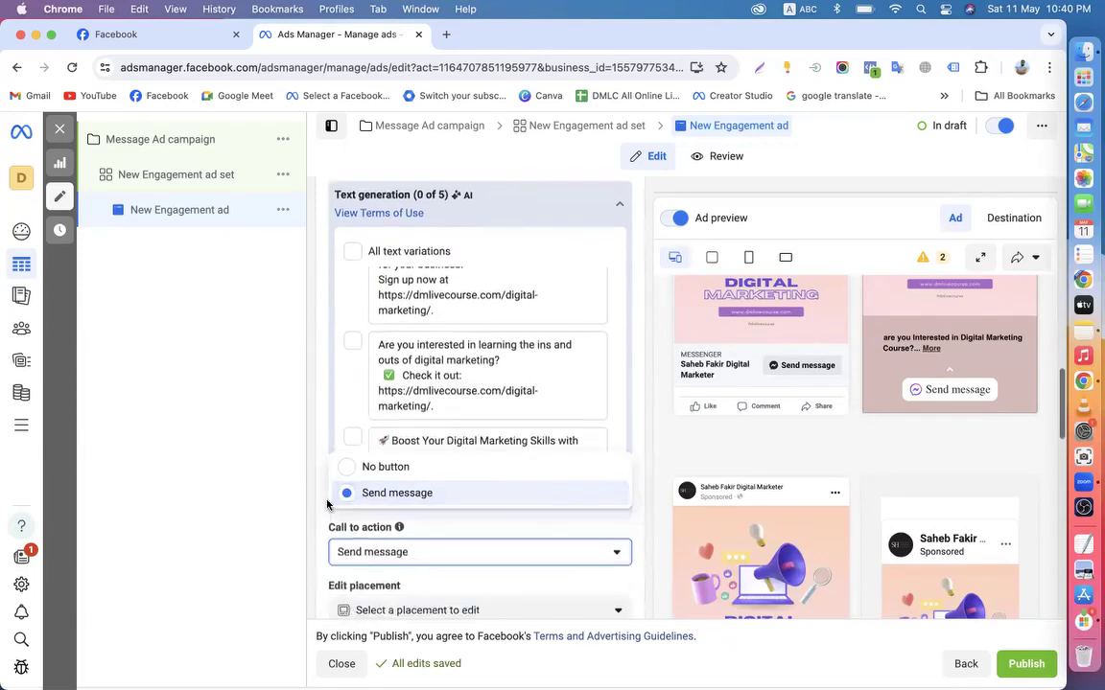
click(317, 409)
scroll(413, 272, up, 5)
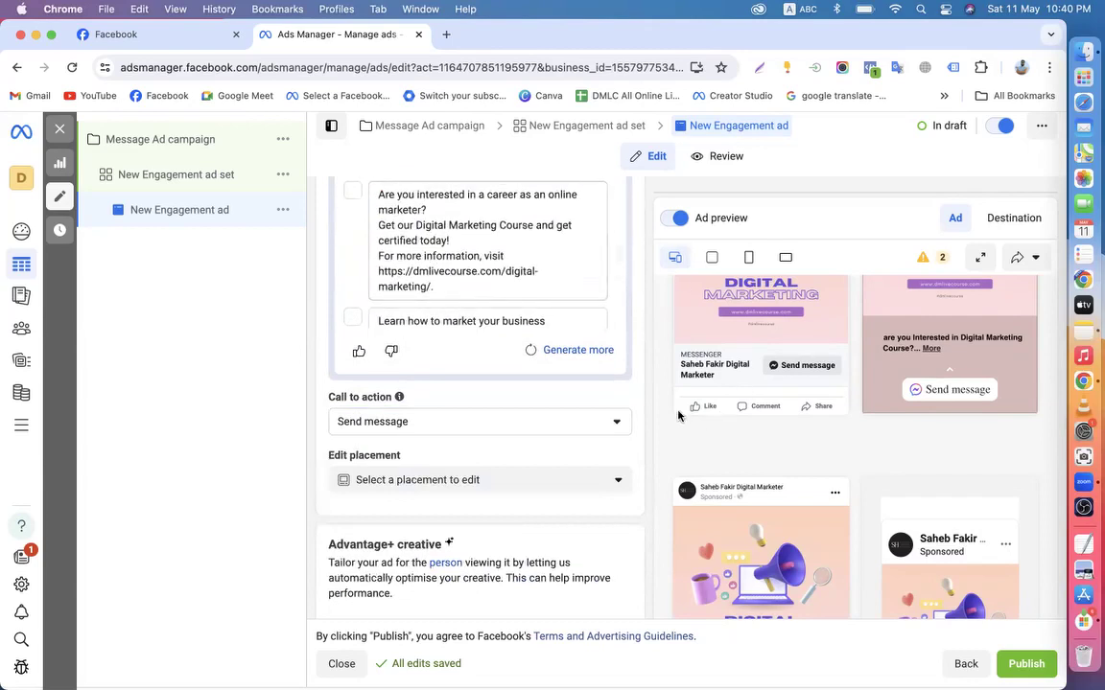
scroll(665, 419, up, 1)
scroll(664, 419, up, 3)
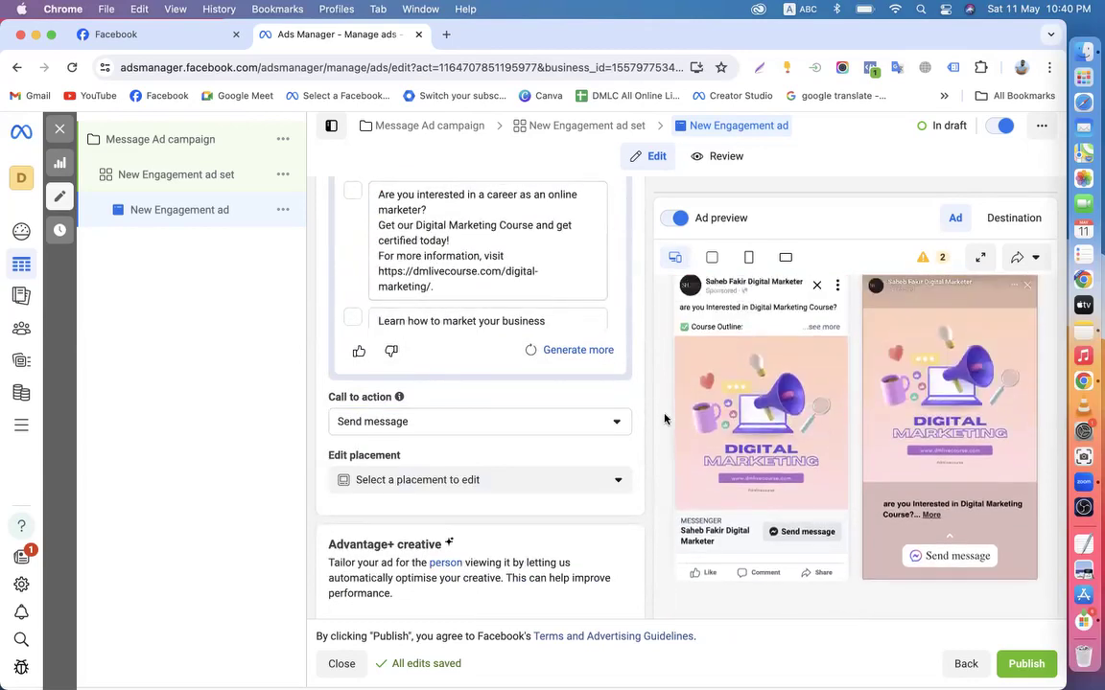
scroll(469, 387, up, 3)
scroll(463, 361, up, 5)
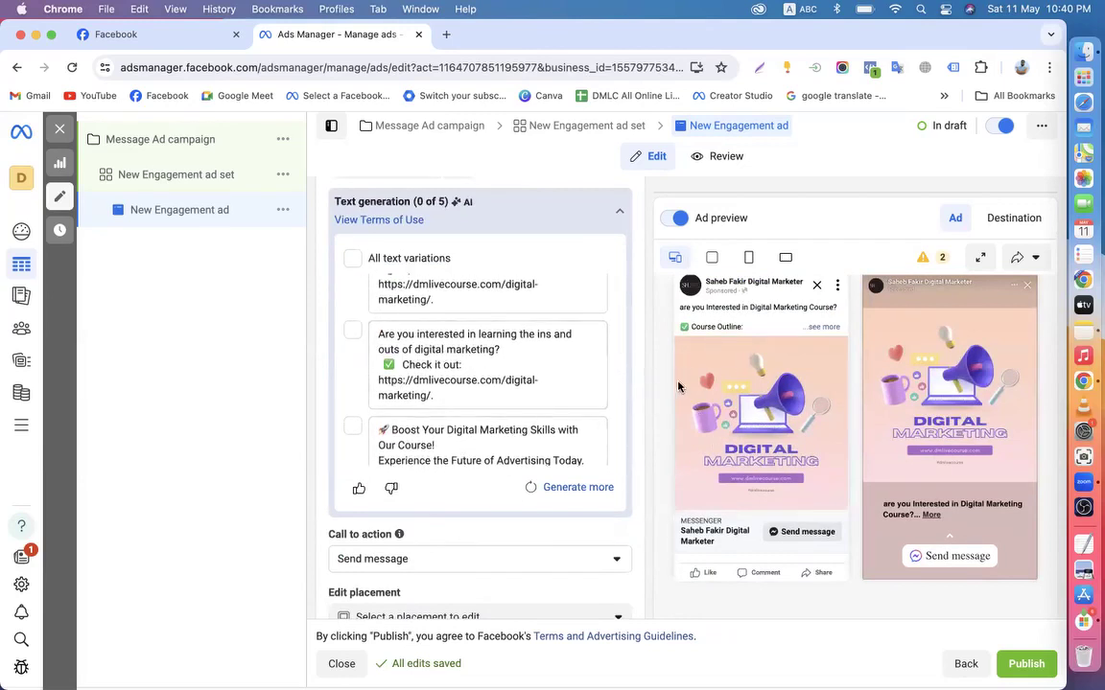
scroll(434, 440, up, 3)
scroll(457, 387, up, 2)
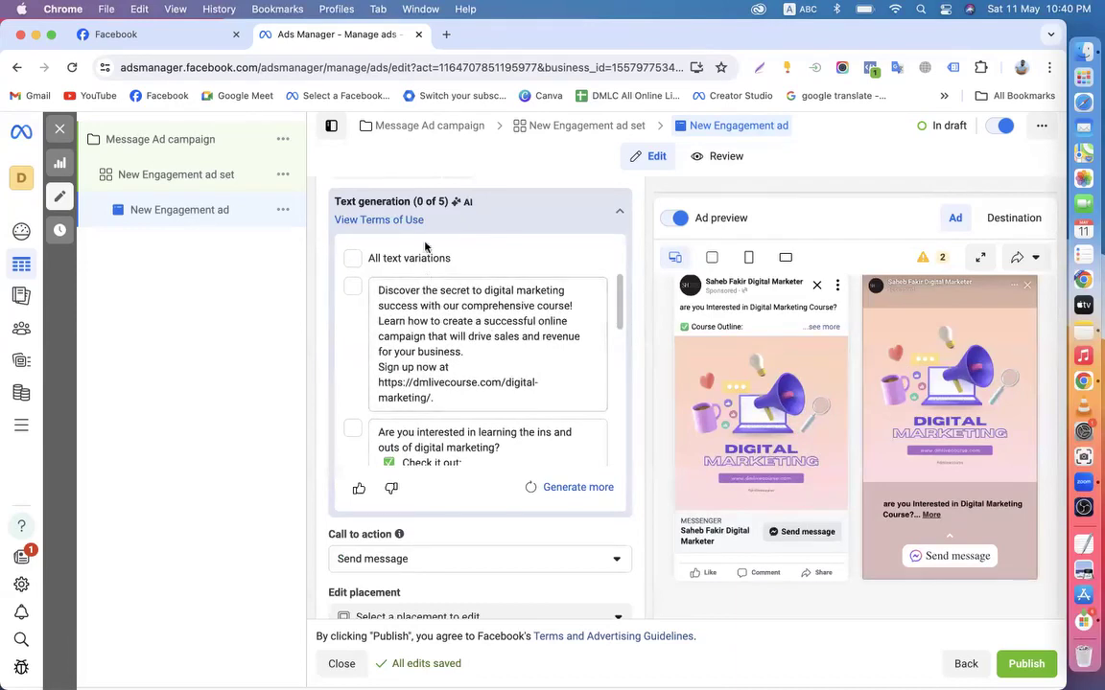
mouse_move(428, 203)
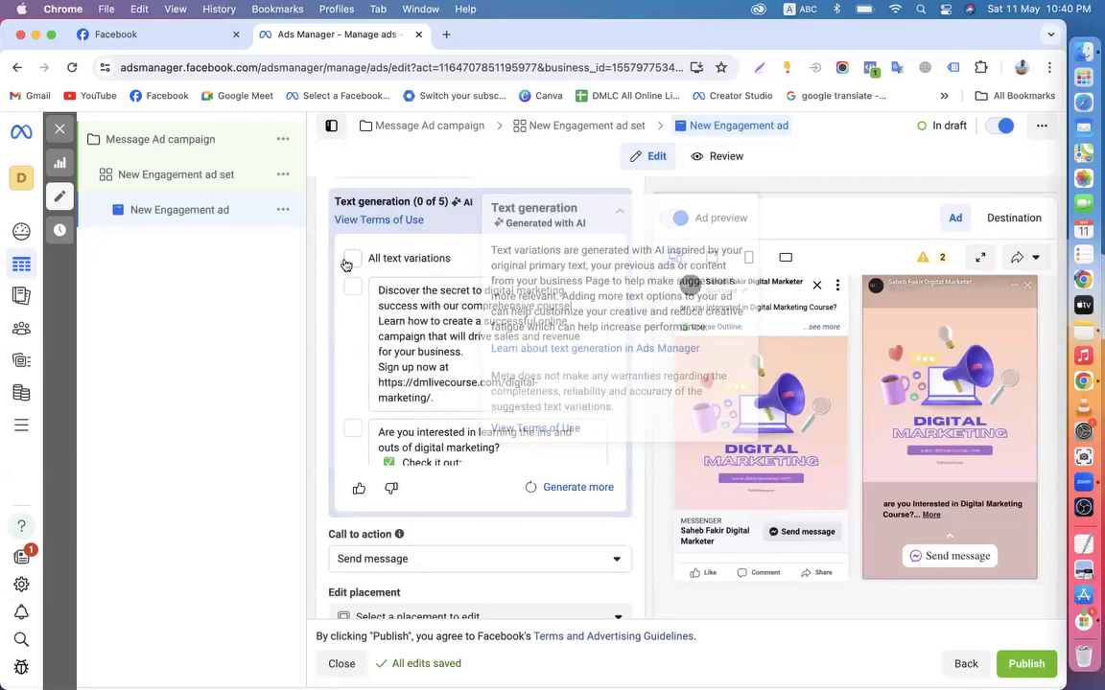
scroll(444, 343, down, 3)
scroll(444, 343, down, 8)
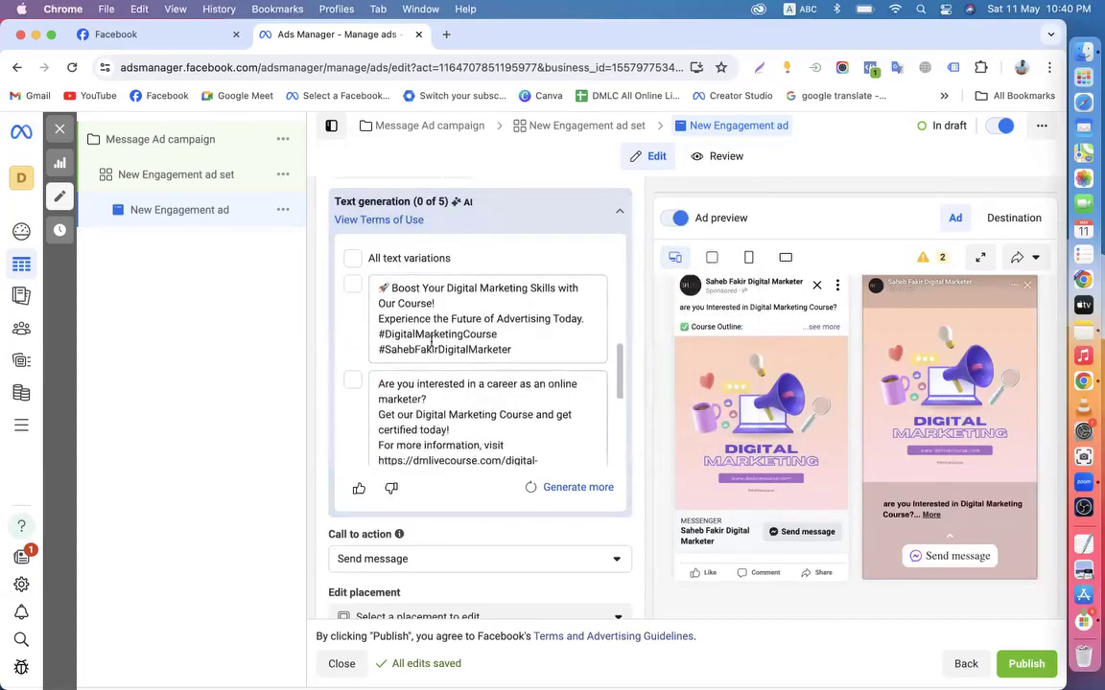
scroll(472, 392, up, 6)
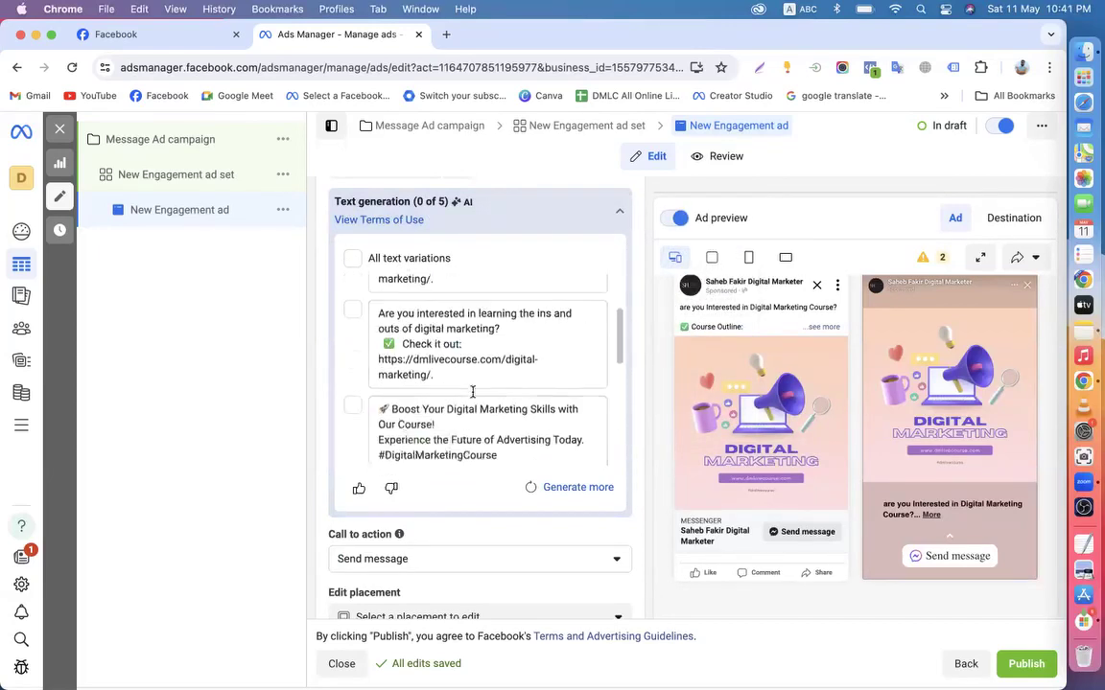
scroll(336, 382, up, 4)
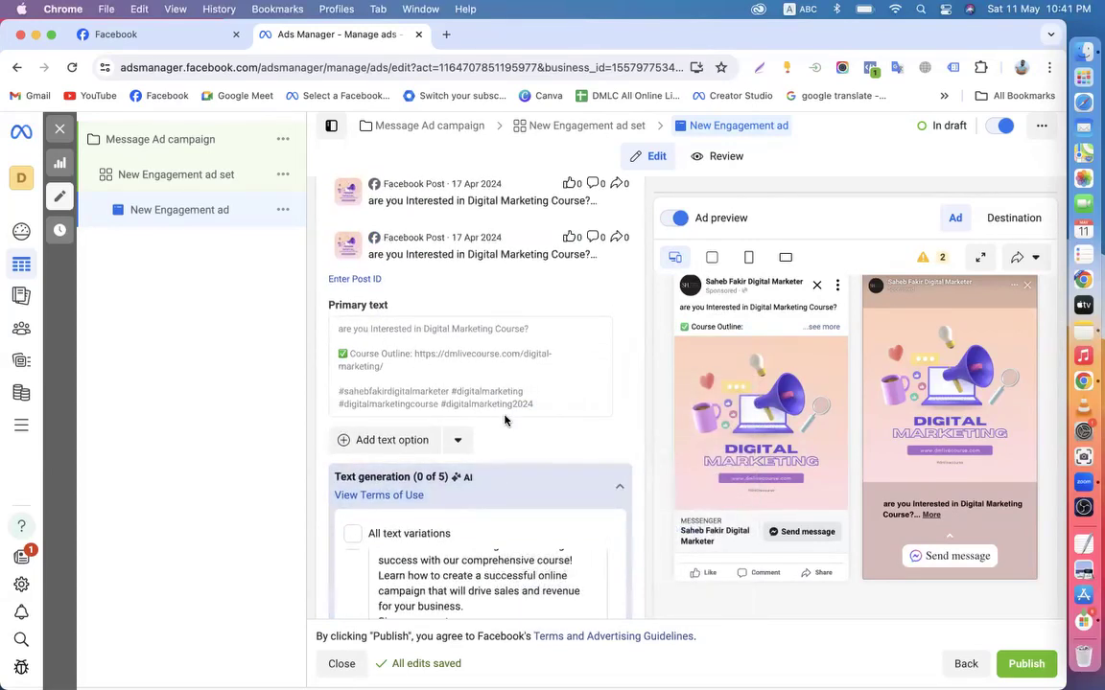
scroll(626, 388, down, 3)
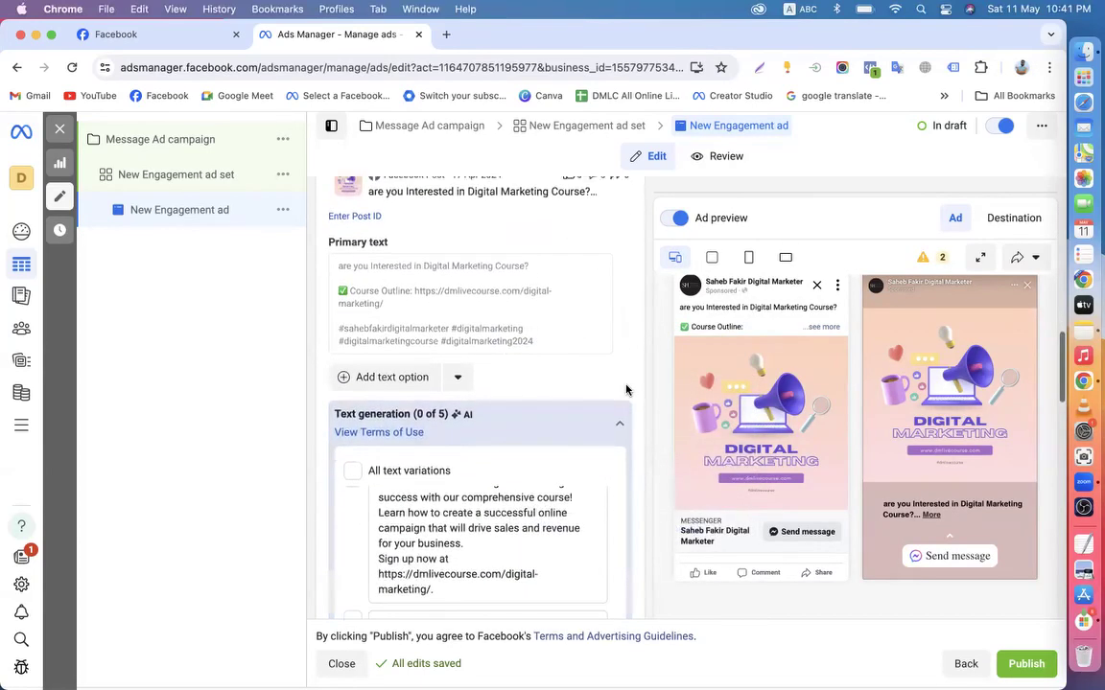
scroll(628, 389, up, 5)
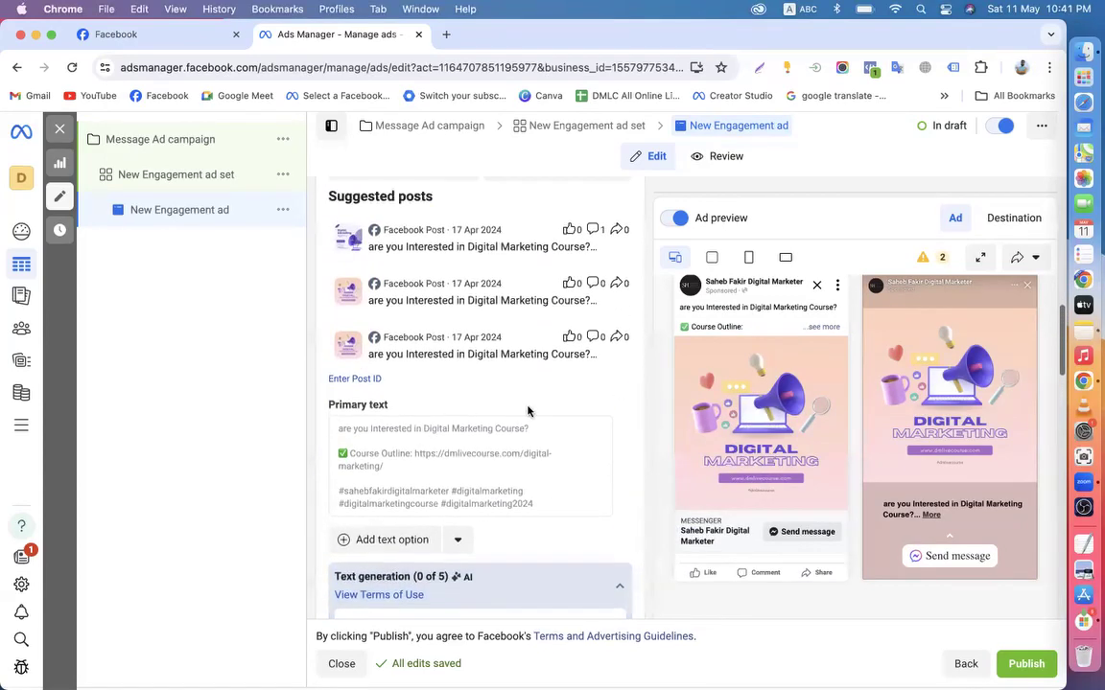
scroll(528, 410, down, 10)
scroll(528, 408, down, 8)
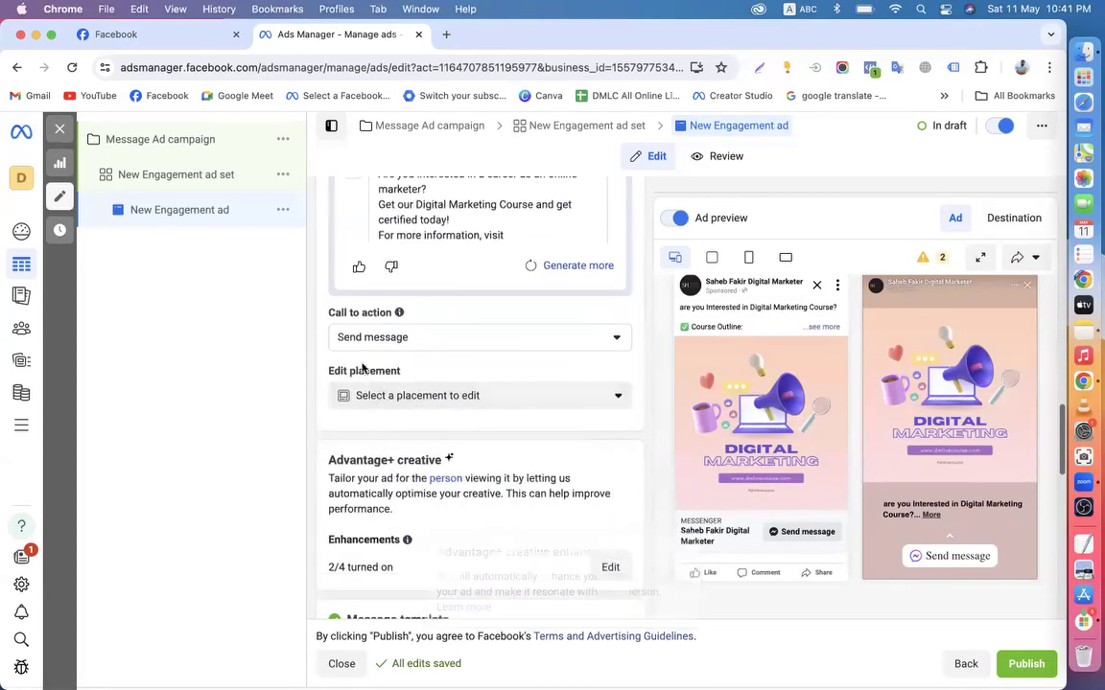
scroll(363, 439, down, 10)
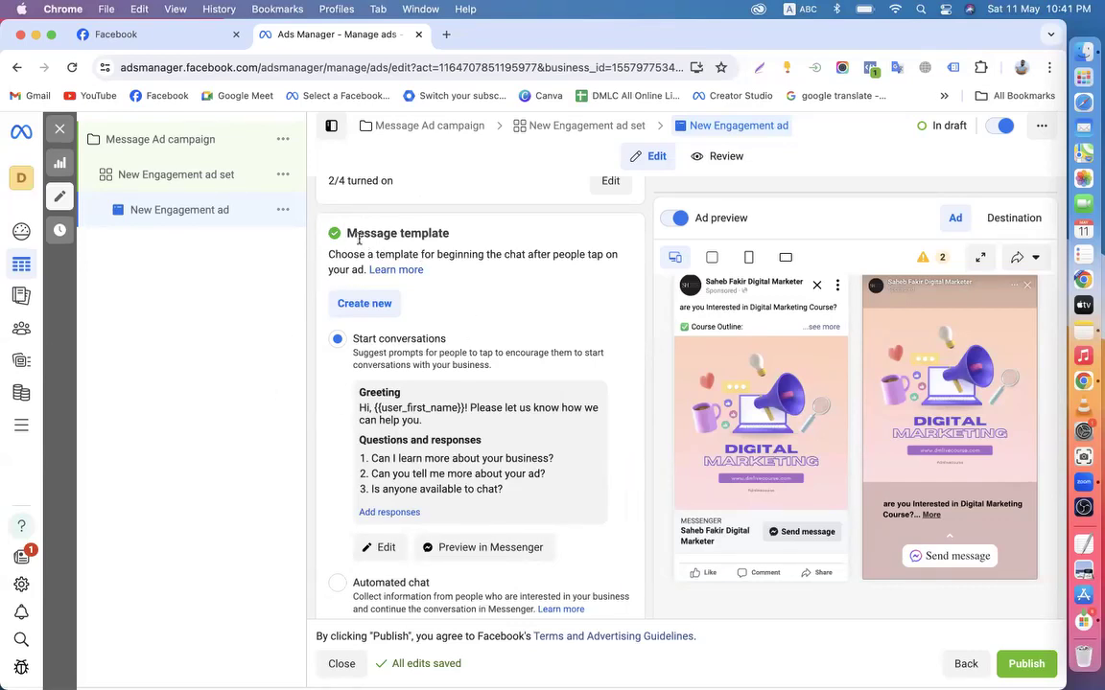
Open the Edit template dialog for the Start conversations message template
drag(347, 227, 453, 235)
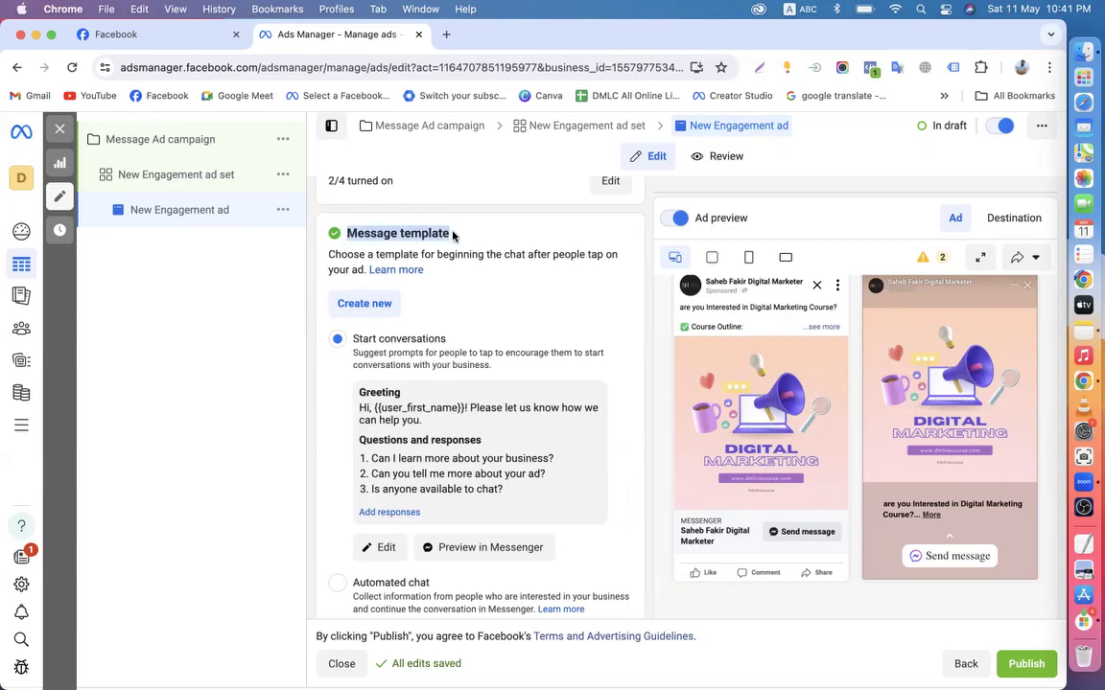
click(752, 420)
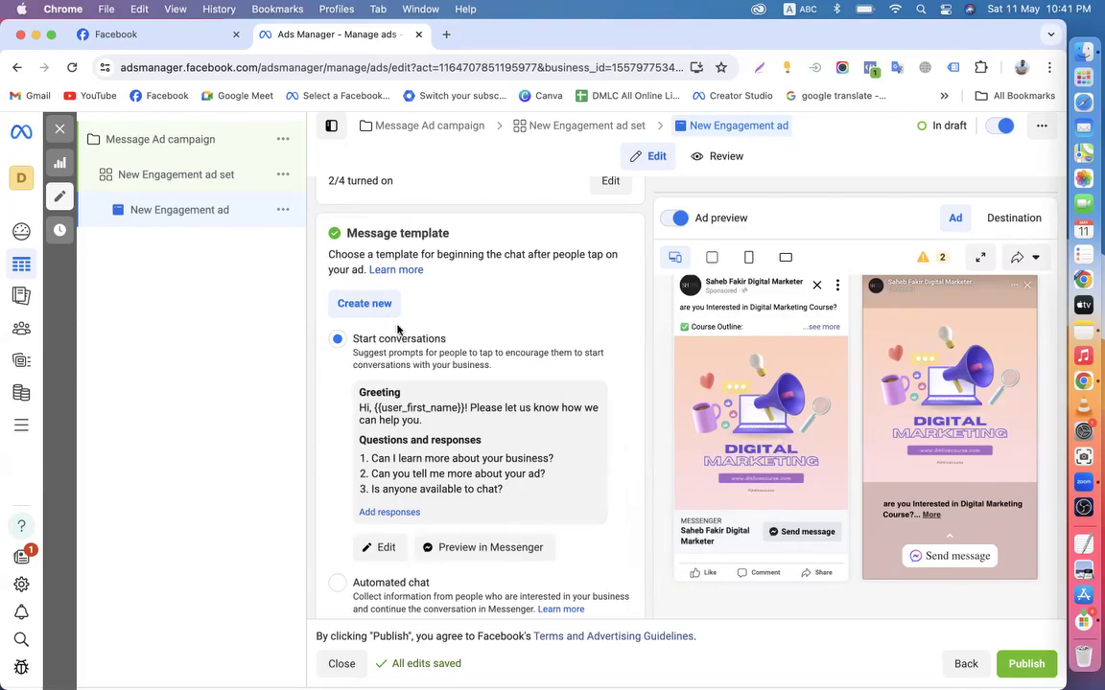
click(381, 550)
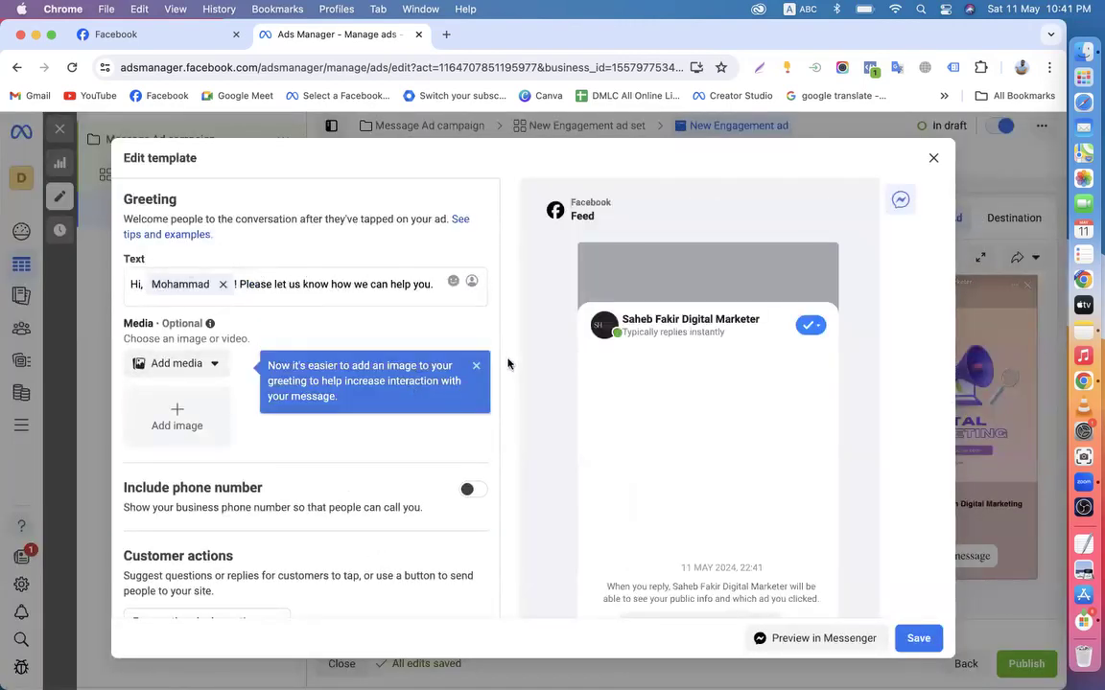
Dismiss the image tip and switch on Include phone number
click(477, 367)
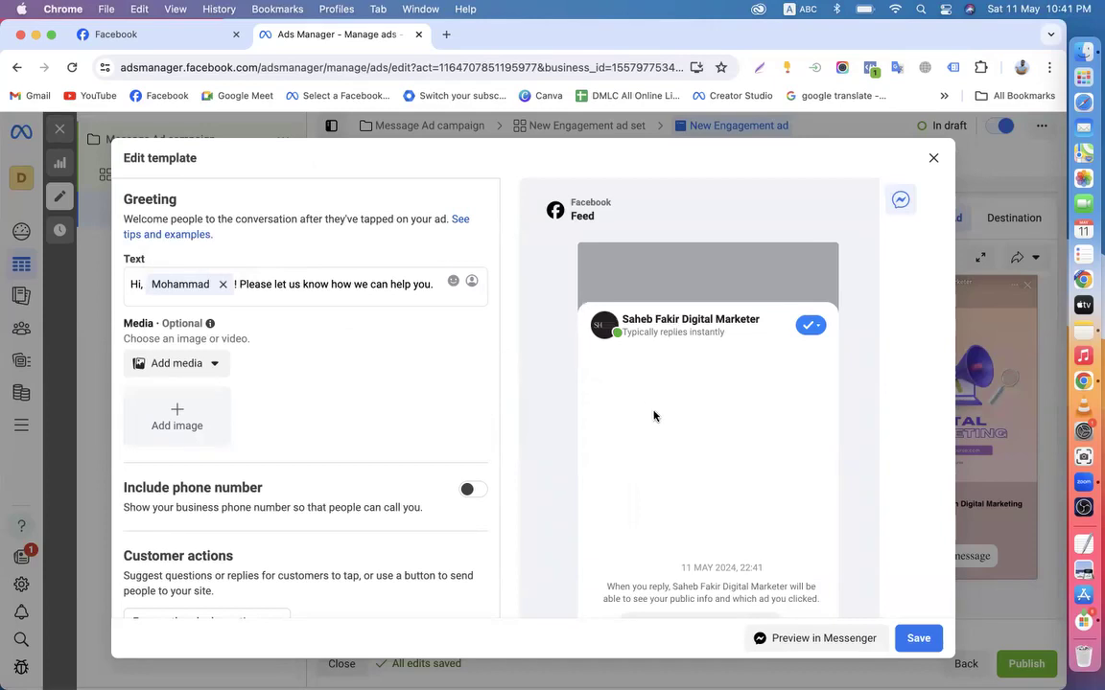
scroll(653, 416, down, 3)
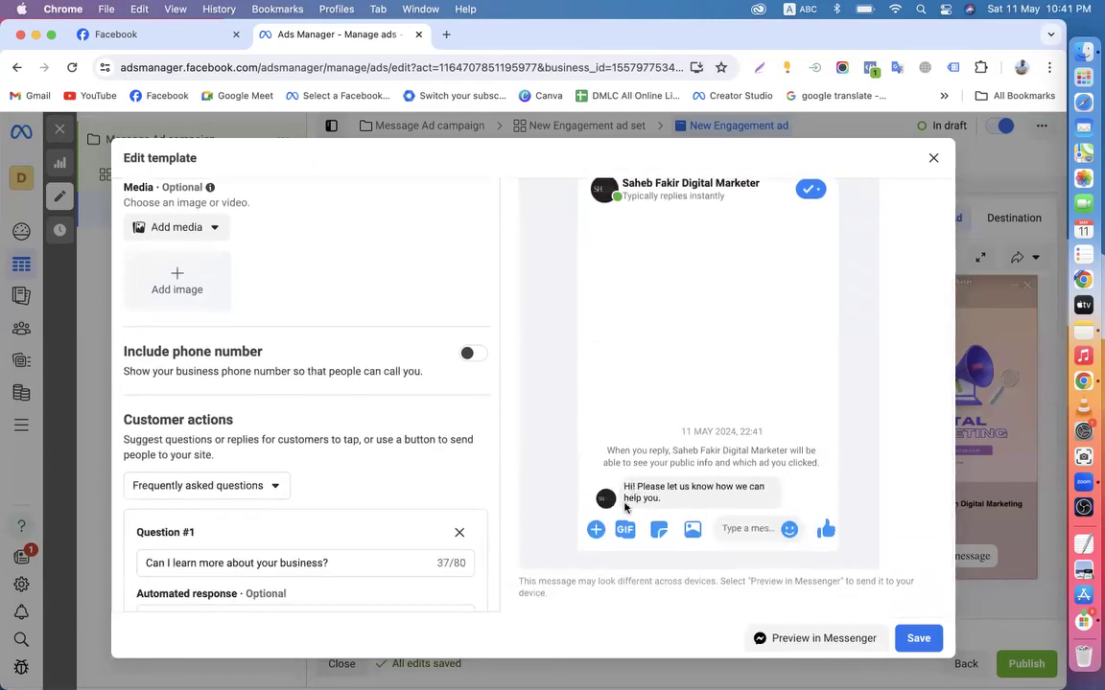
scroll(381, 388, up, 2)
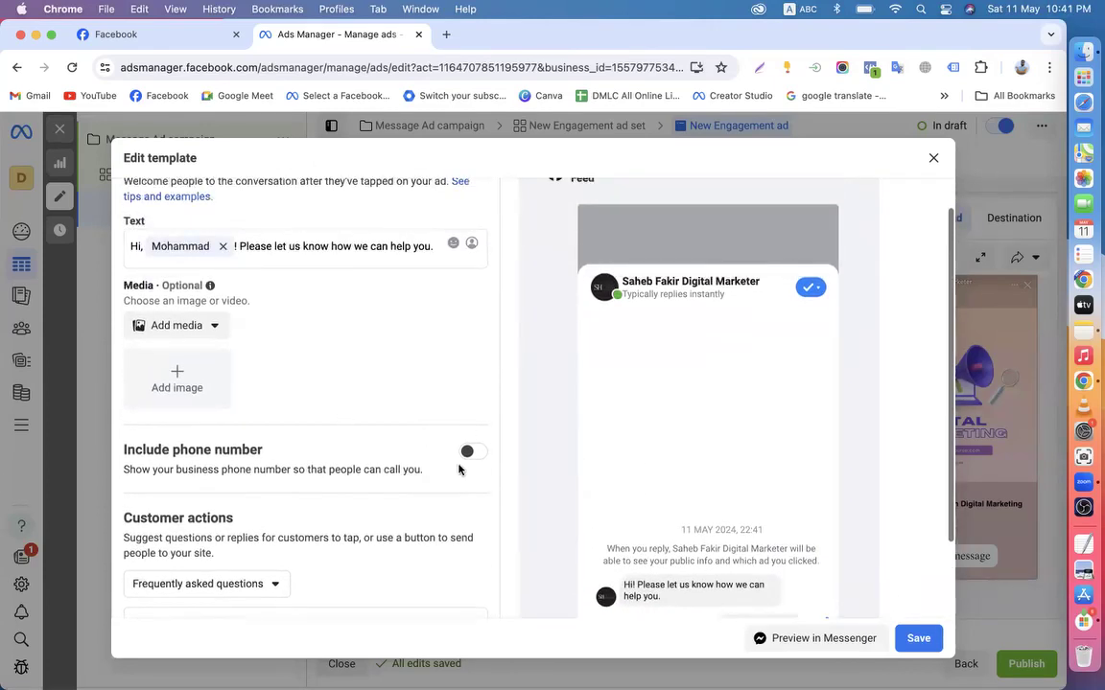
drag(123, 455, 301, 459)
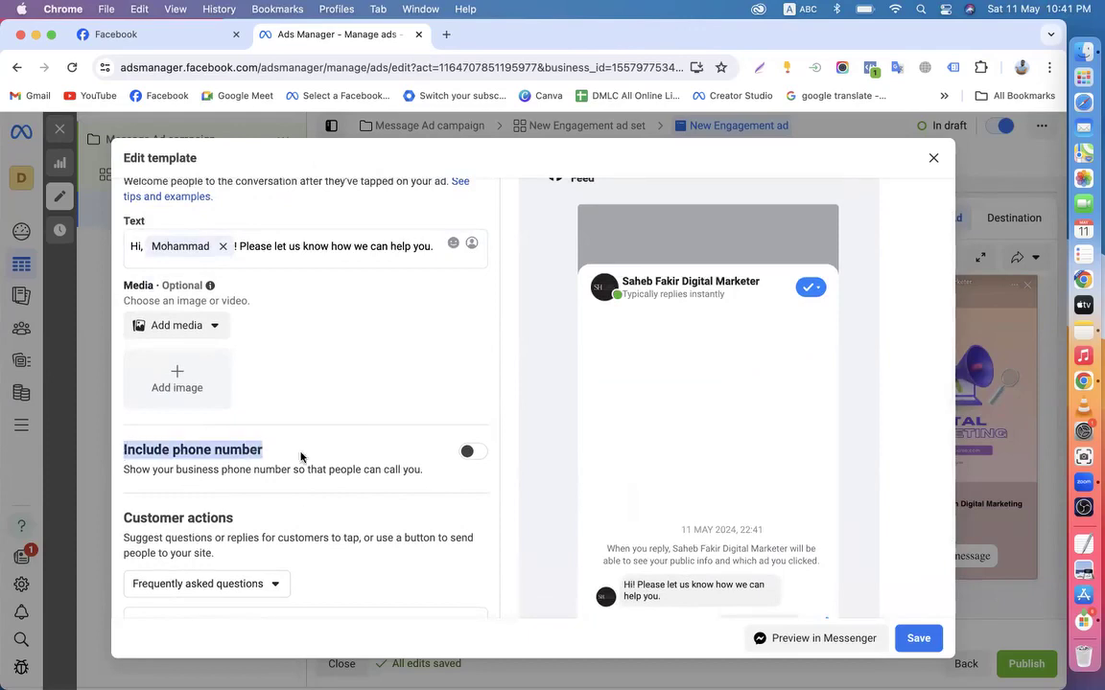
click(471, 452)
scroll(317, 485, down, 2)
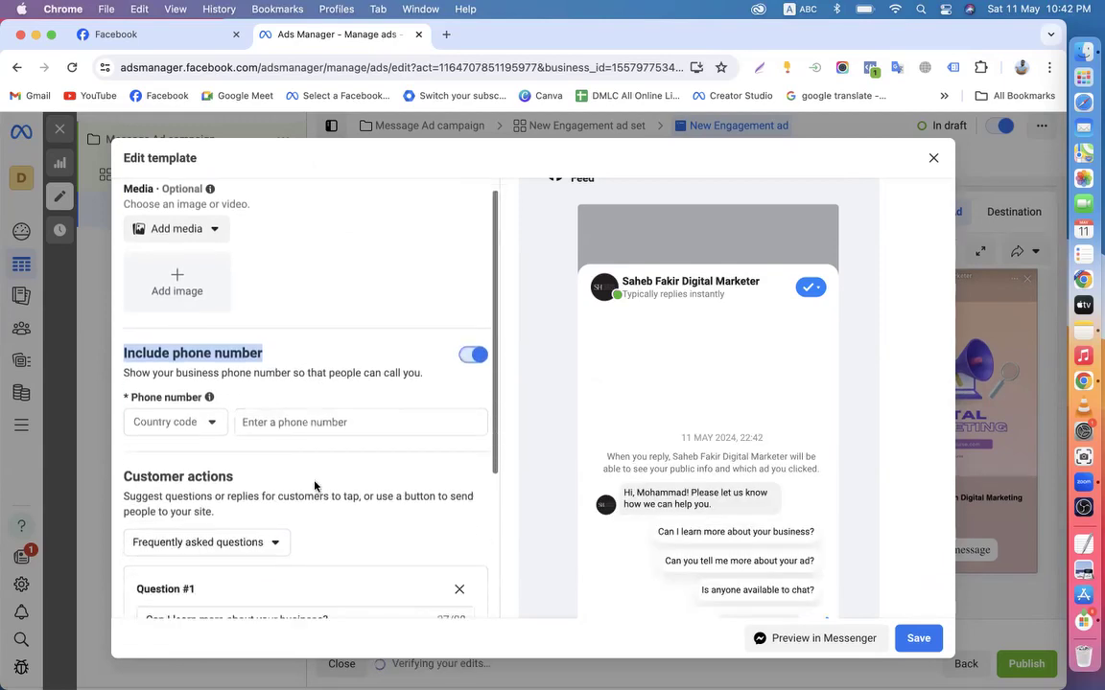
click(494, 424)
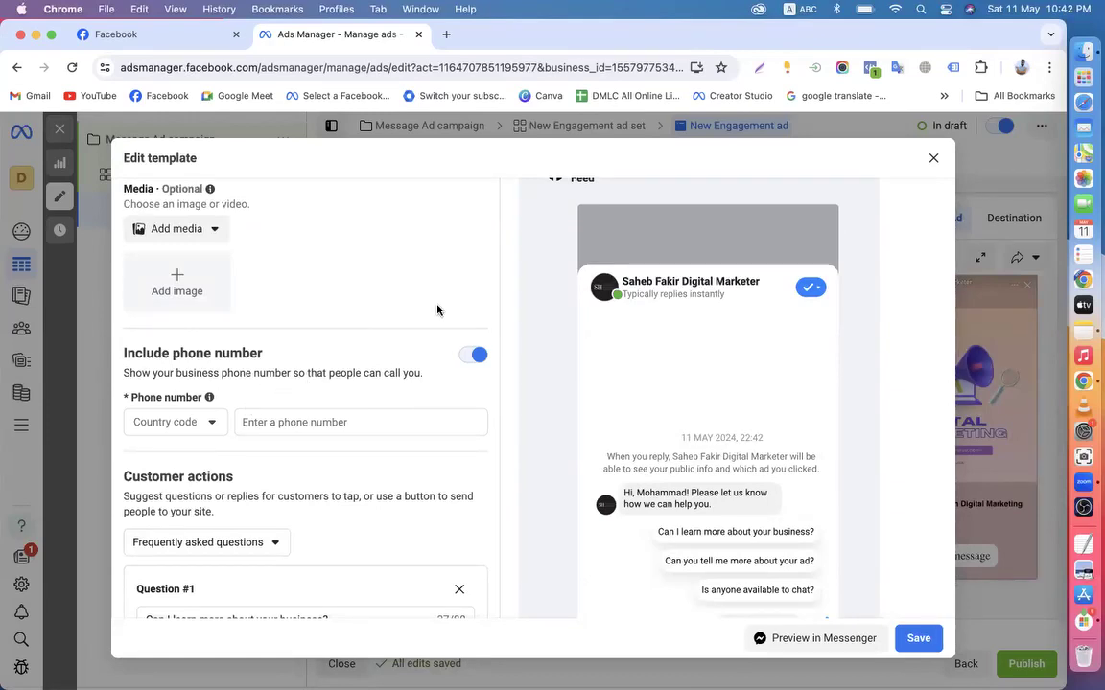
scroll(662, 450, down, 2)
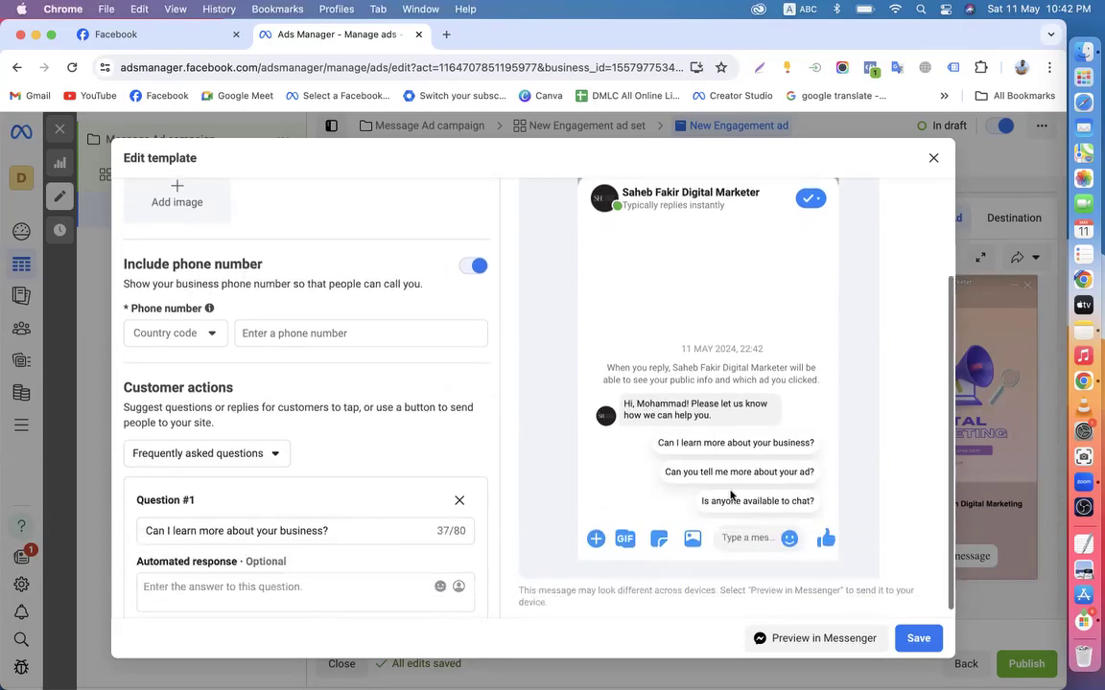
scroll(731, 495, up, 3)
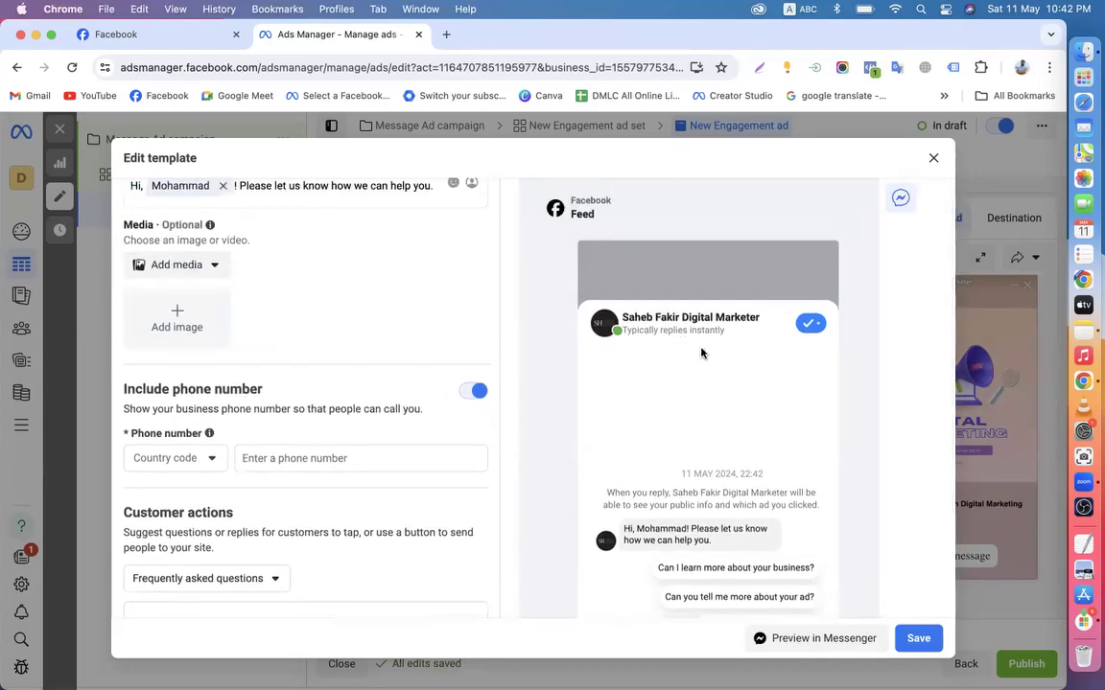
Reset the keyboard input to ABC after a first typing attempt and re-enable the phone option
click(299, 459)
key(ctrl+space)
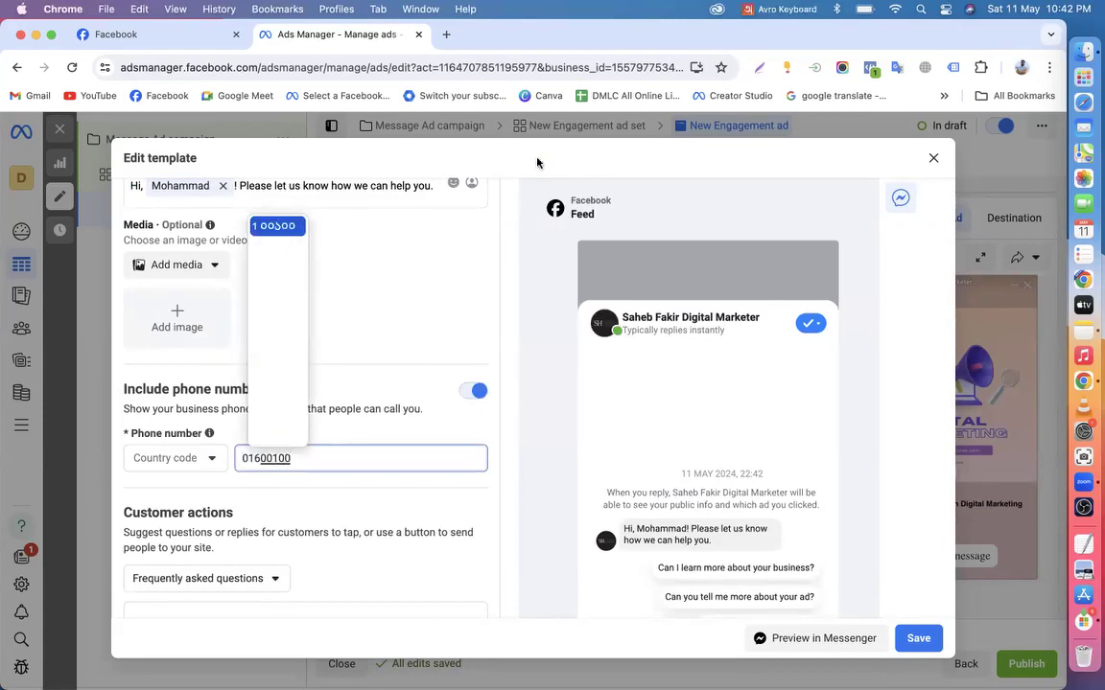
click(749, 8)
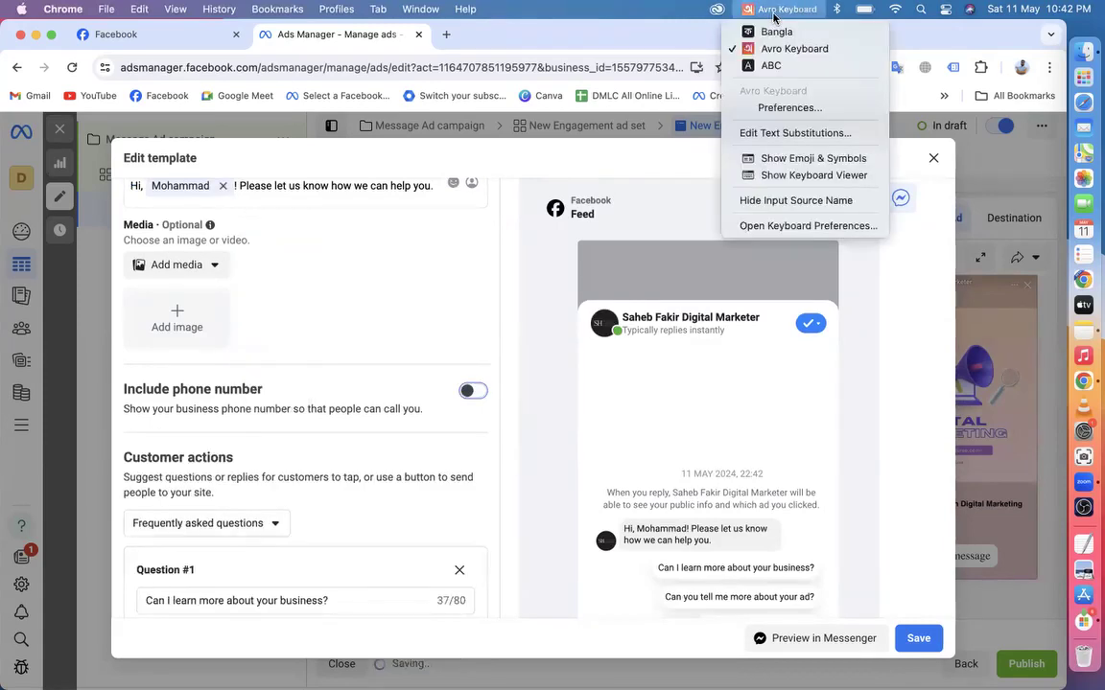
click(757, 66)
click(473, 391)
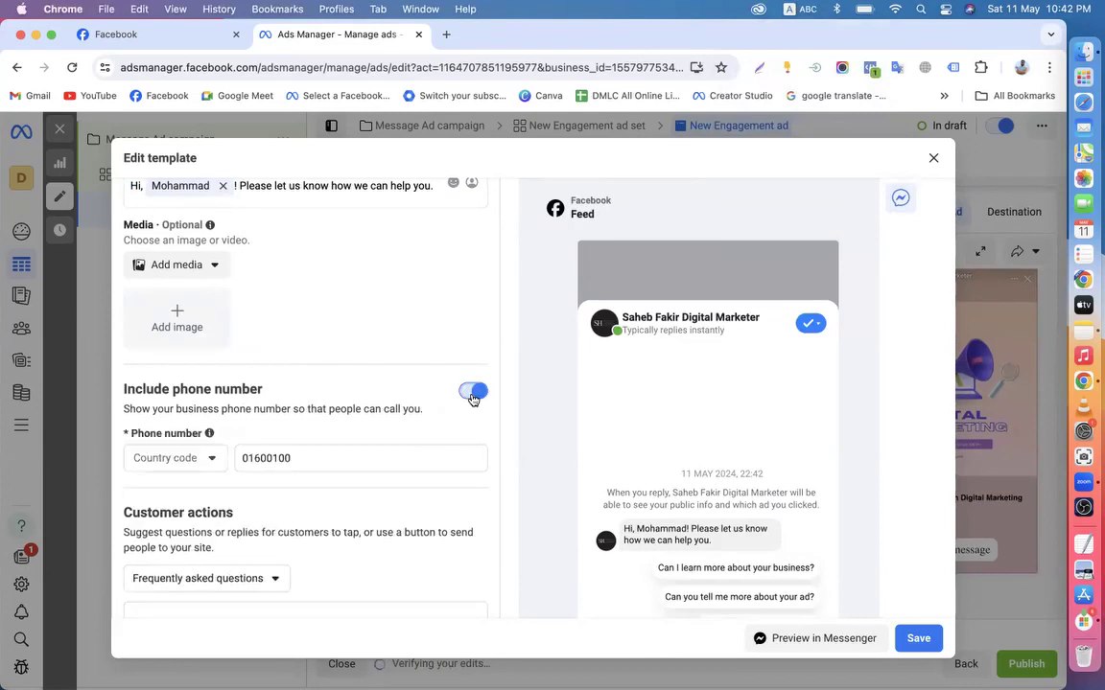
Set the country code to Bangladesh +880 and enter the business phone number
click(213, 459)
text(b)
scroll(195, 325, down, 3)
scroll(192, 326, down, 3)
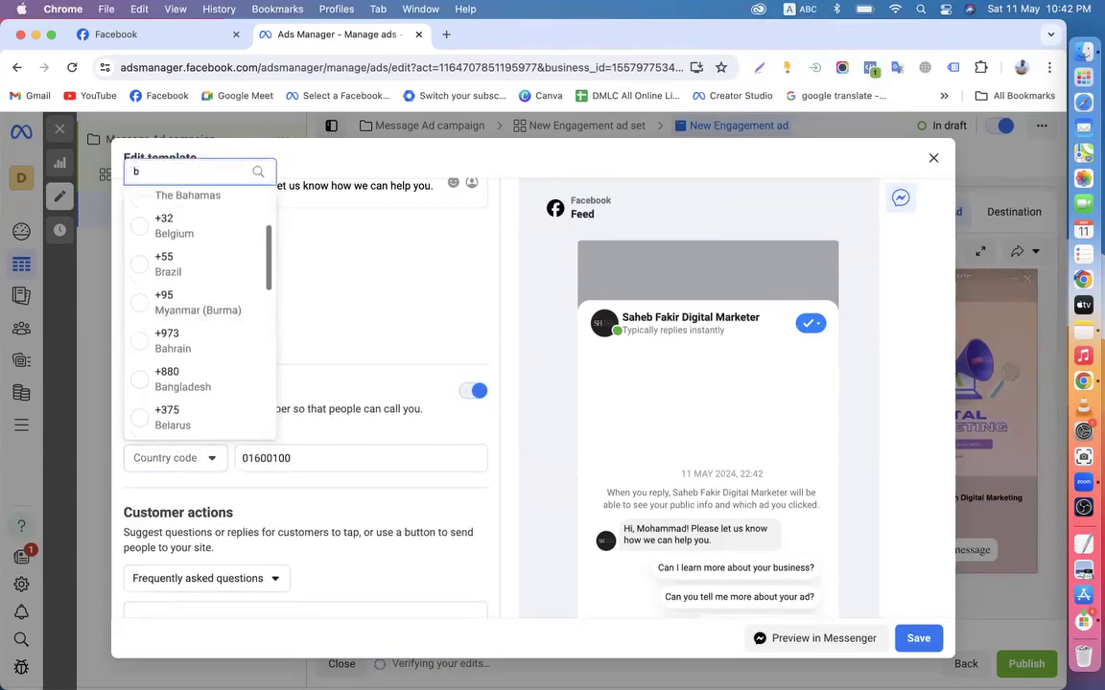
click(177, 362)
click(261, 457)
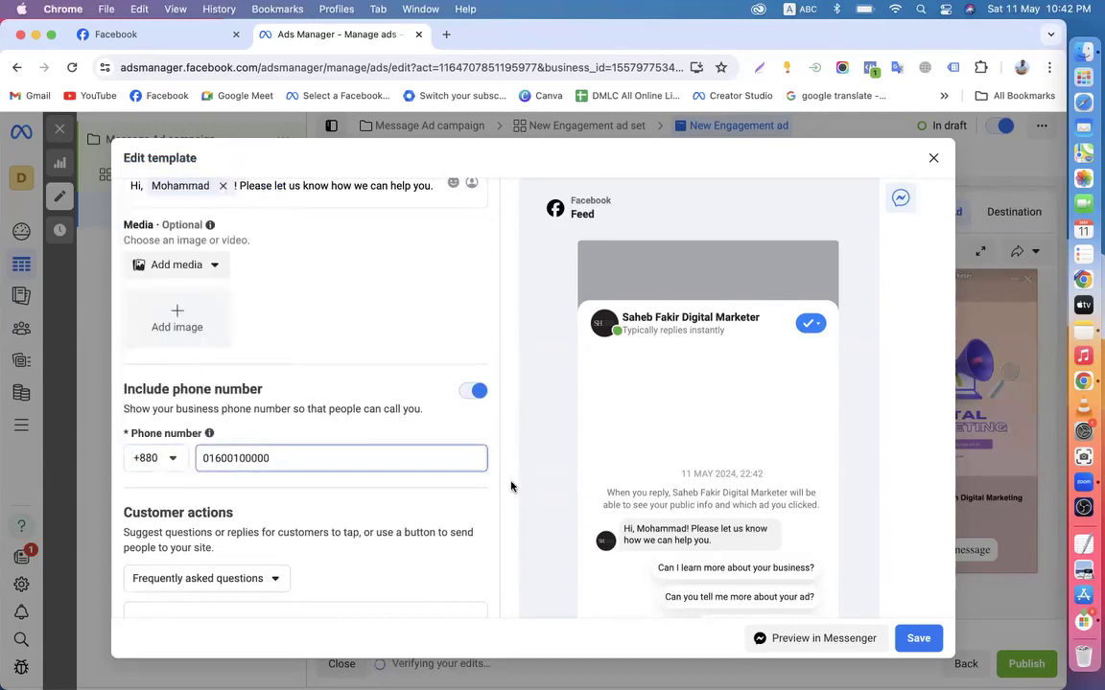
click(485, 502)
scroll(485, 500, down, 3)
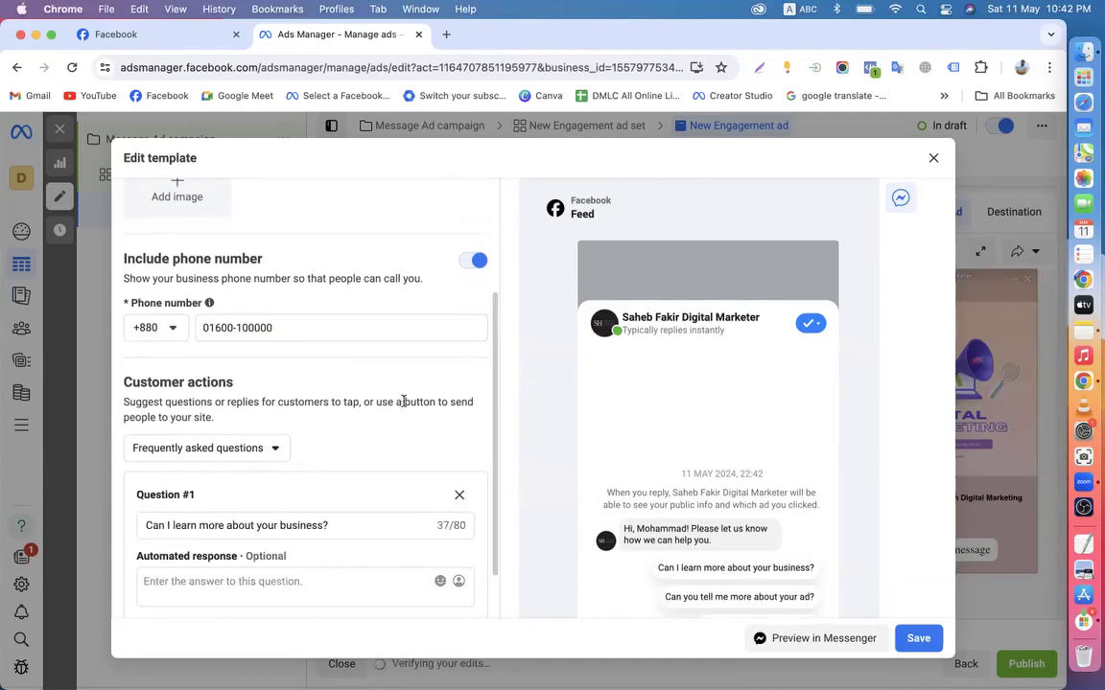
scroll(403, 401, down, 3)
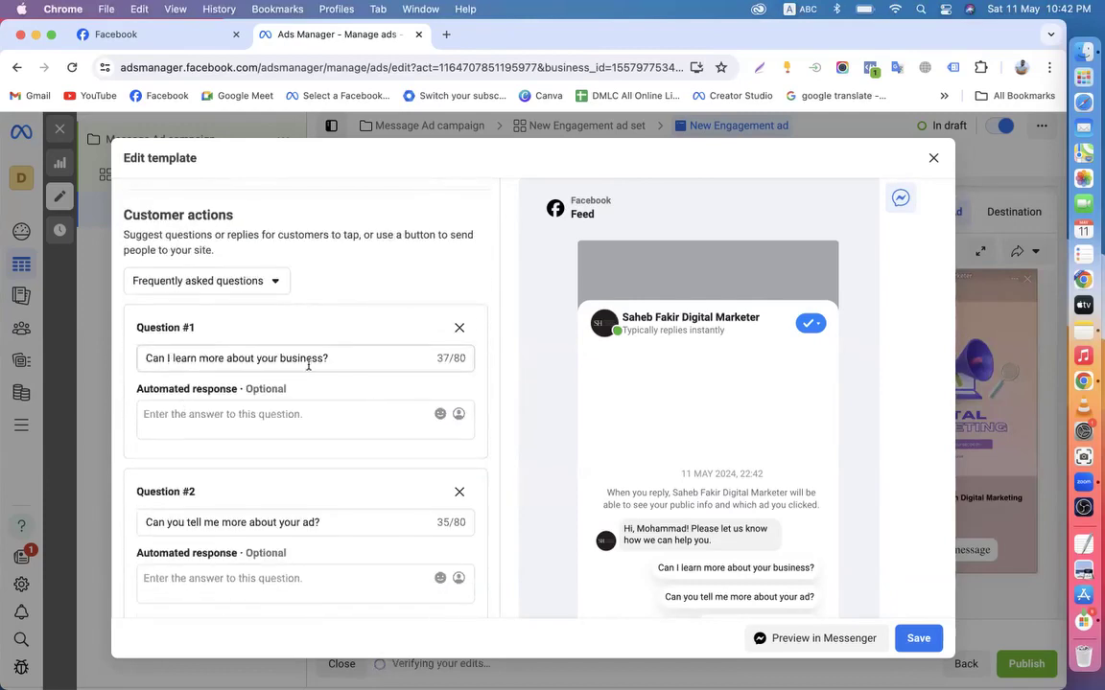
drag(338, 363, 136, 359)
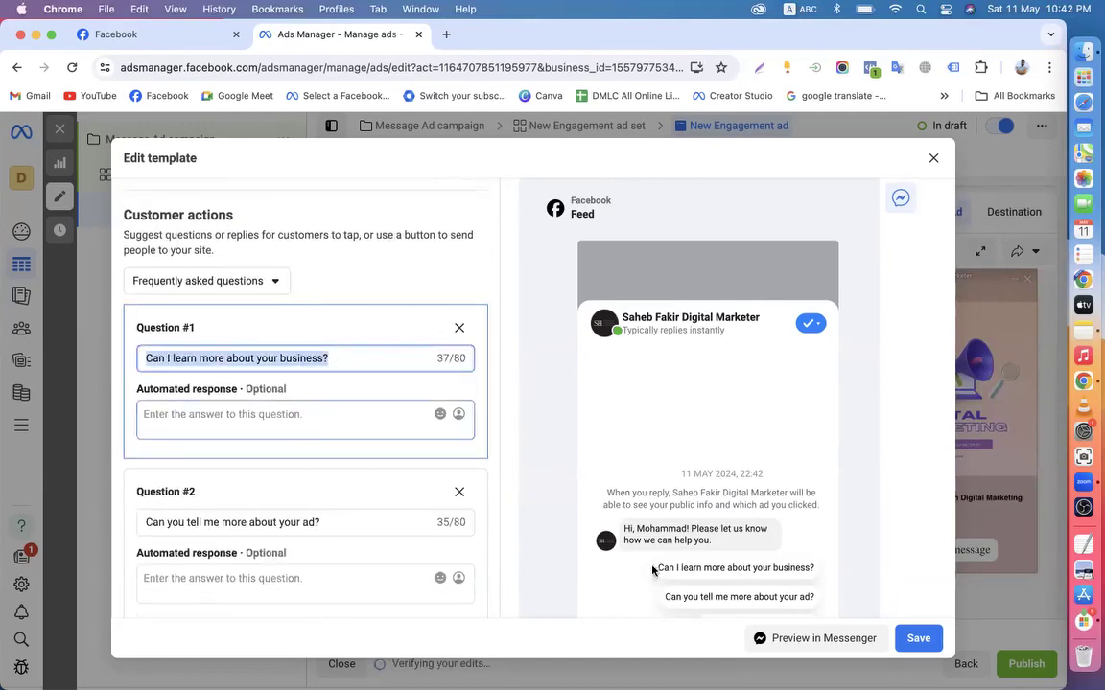
click(249, 423)
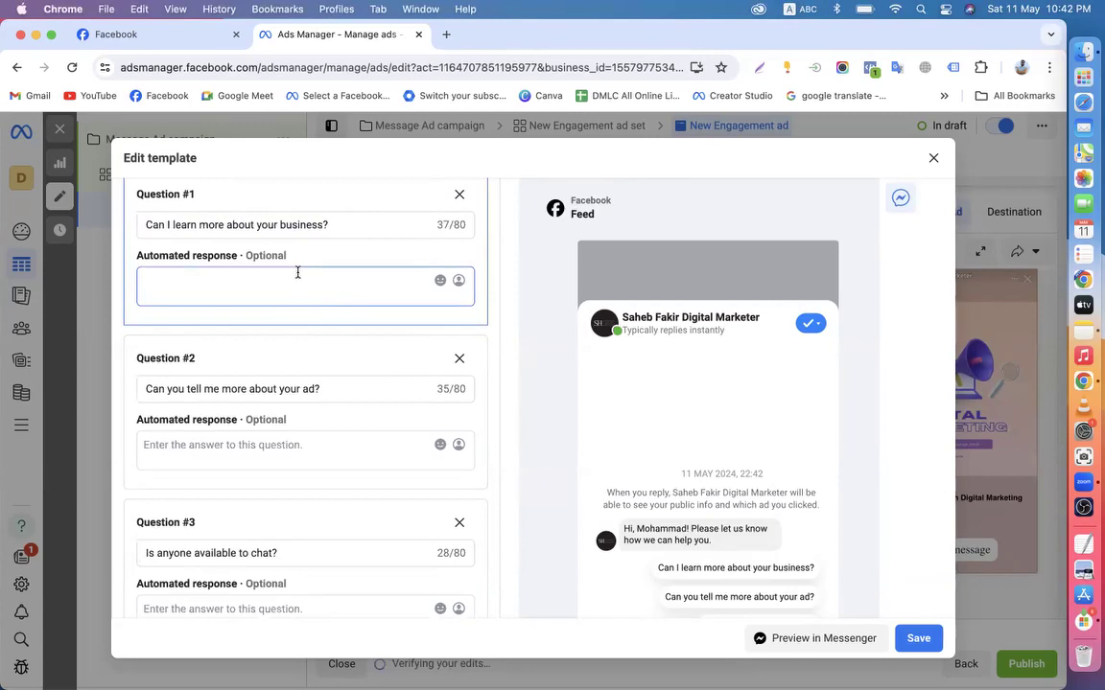
click(312, 386)
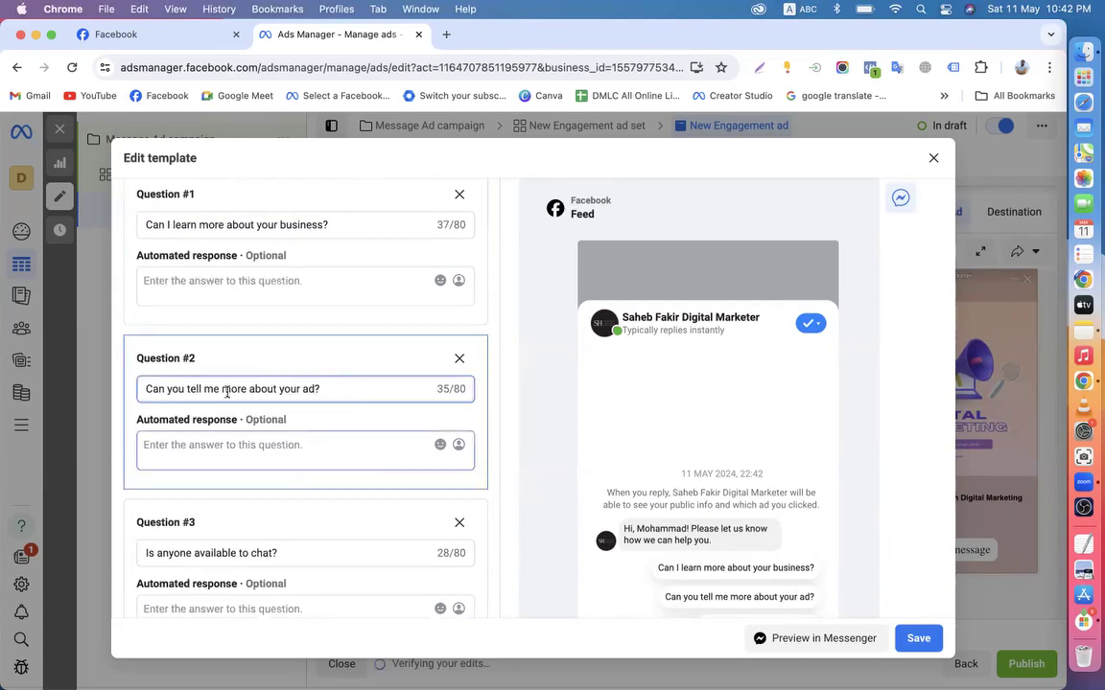
scroll(340, 510, down, 1)
drag(302, 518, 110, 516)
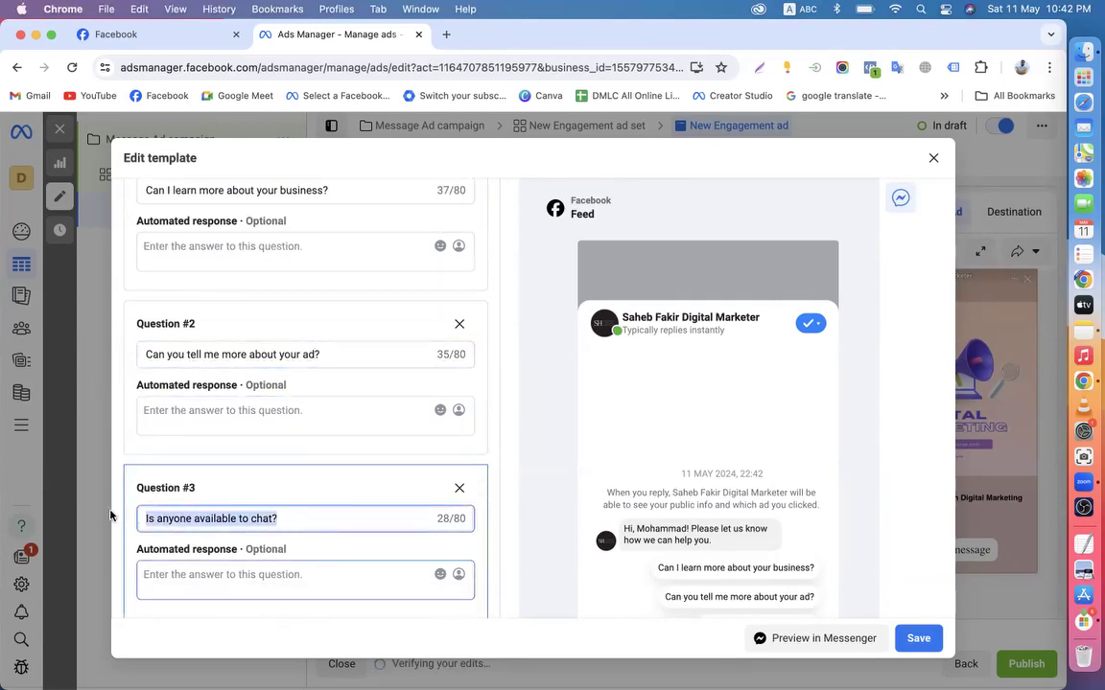
scroll(278, 307, up, 4)
click(316, 375)
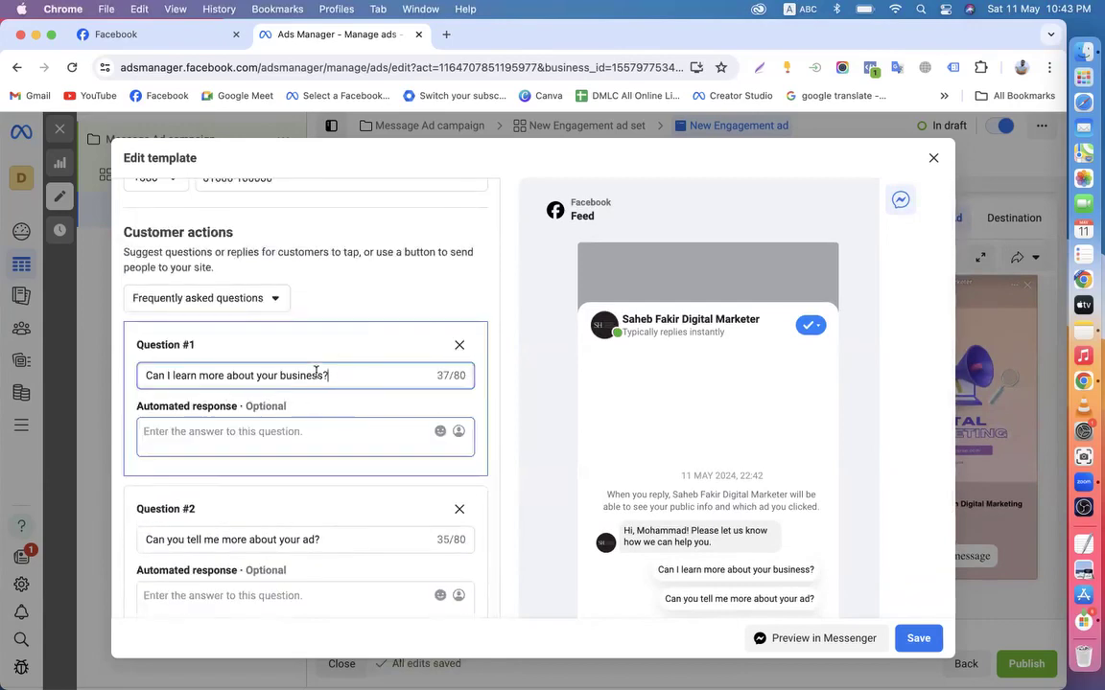
drag(315, 375, 256, 351)
scroll(357, 373, down, 3)
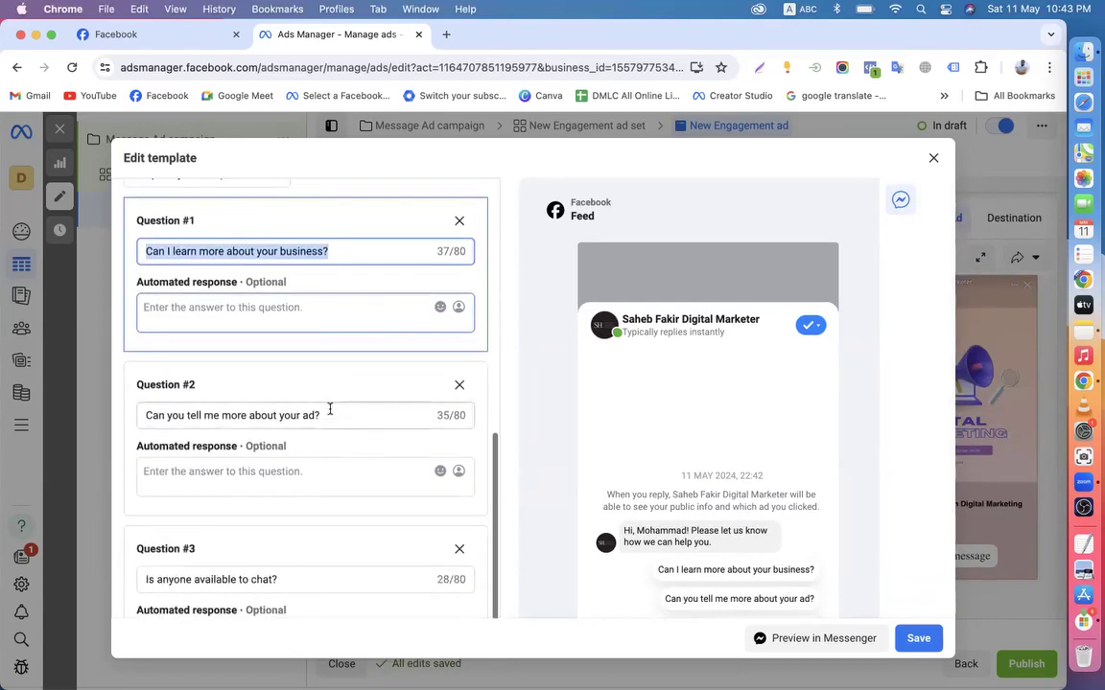
click(331, 413)
drag(329, 416, 3, 381)
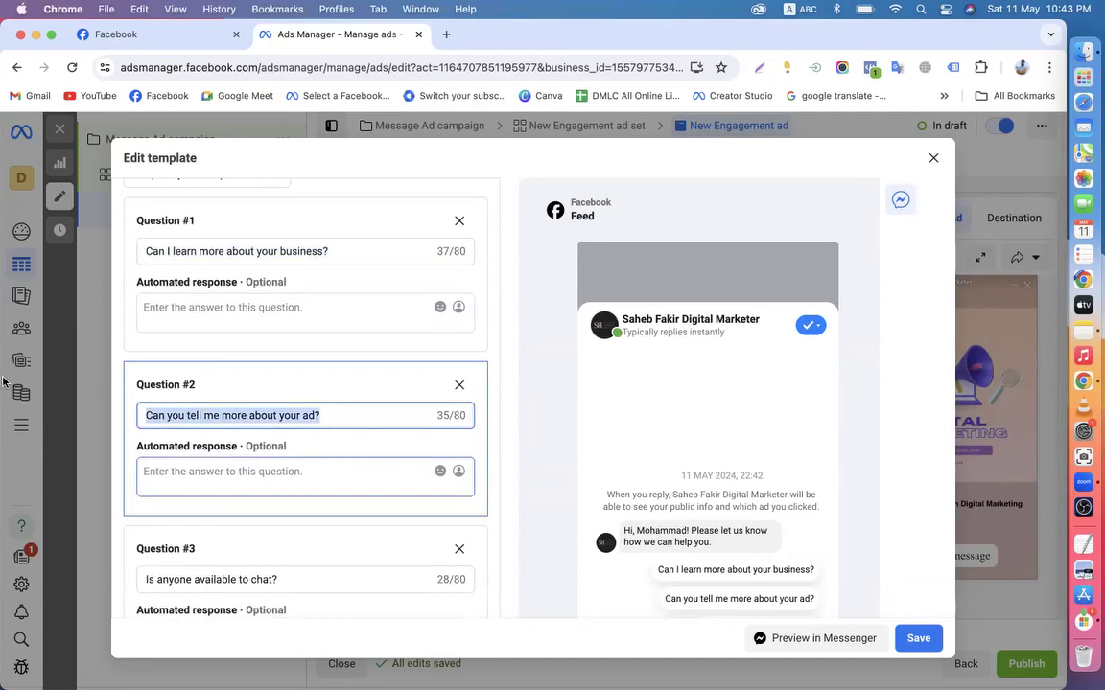
scroll(304, 491, down, 2)
drag(331, 520, 9, 518)
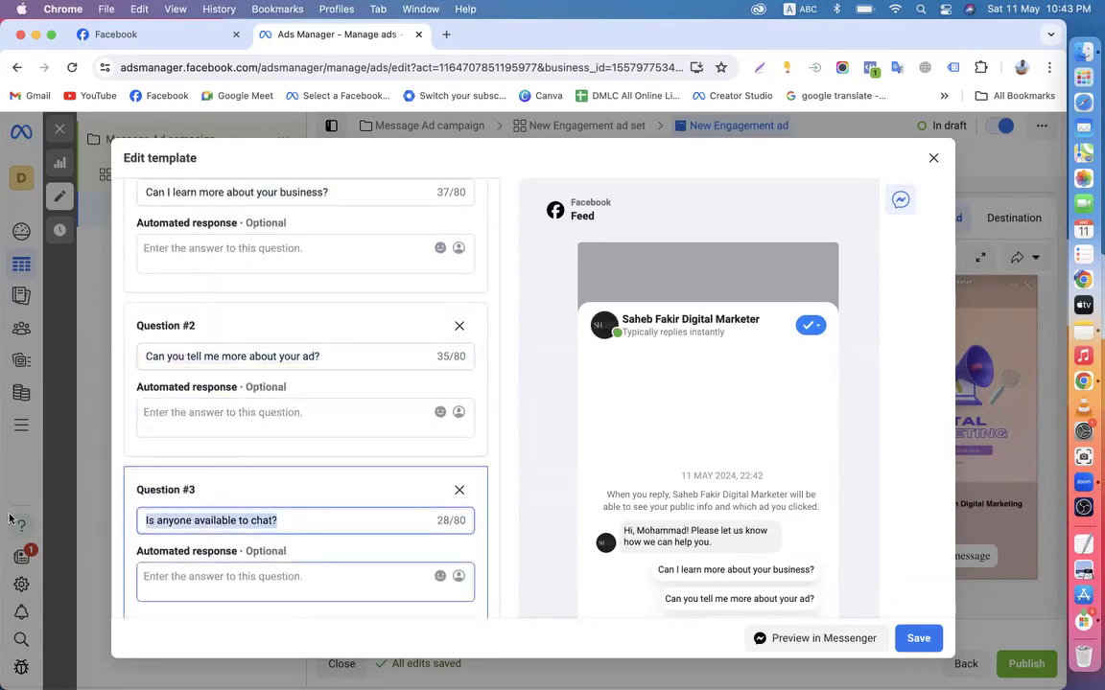
click(164, 583)
click(200, 420)
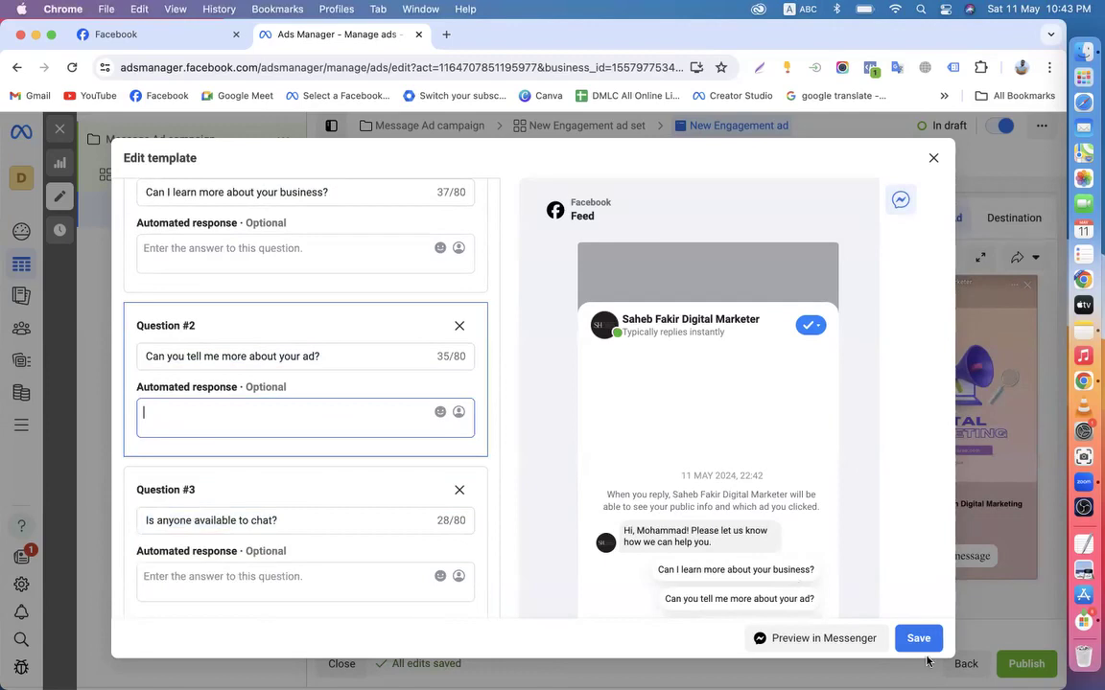
scroll(618, 460, down, 3)
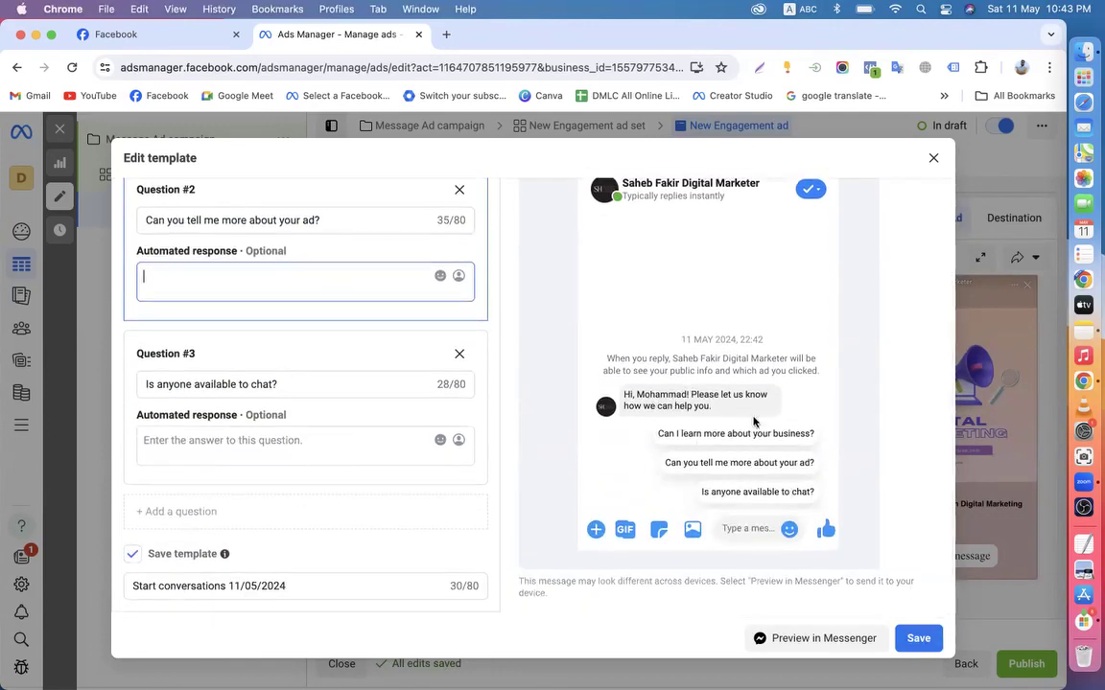
scroll(404, 451, up, 5)
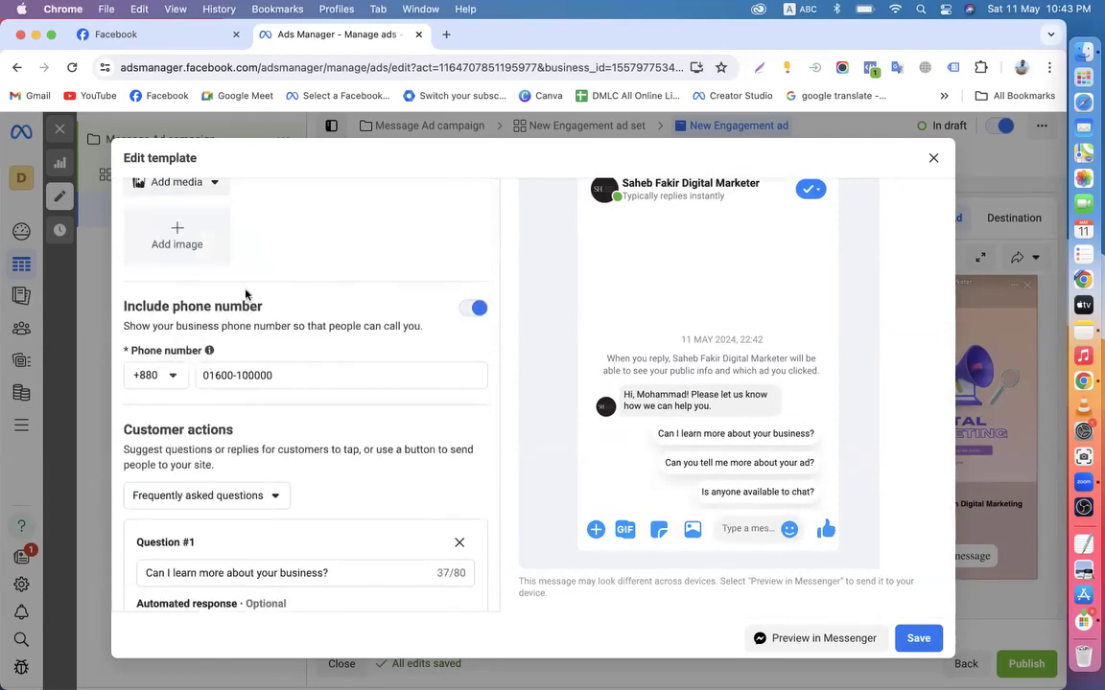
scroll(247, 293, up, 4)
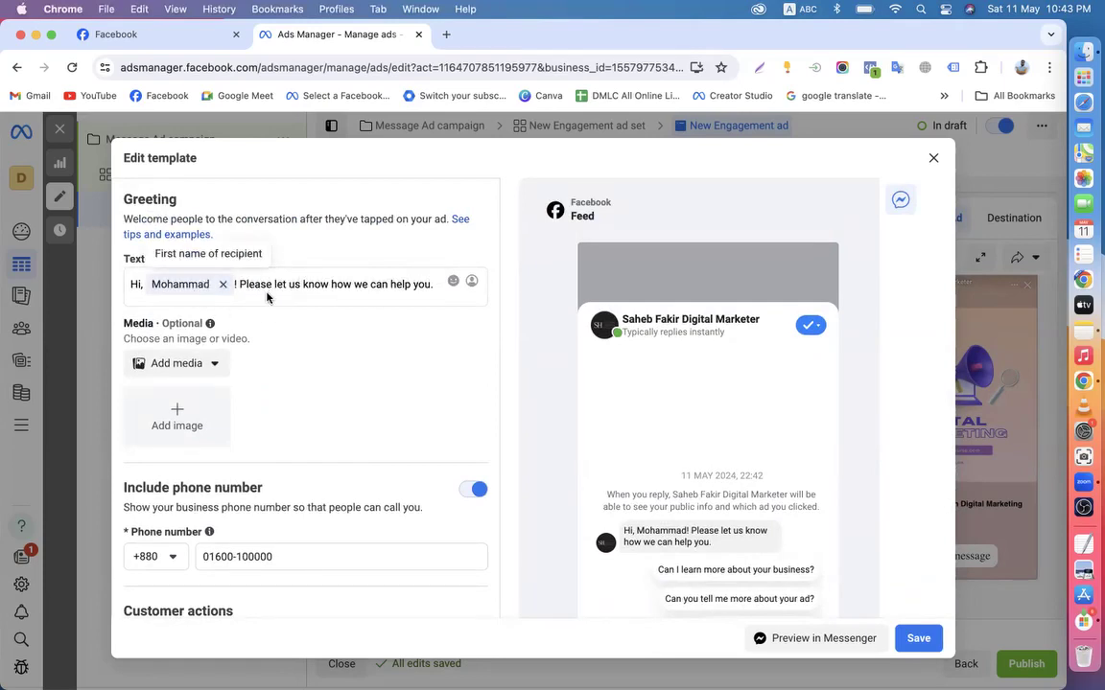
scroll(267, 297, down, 2)
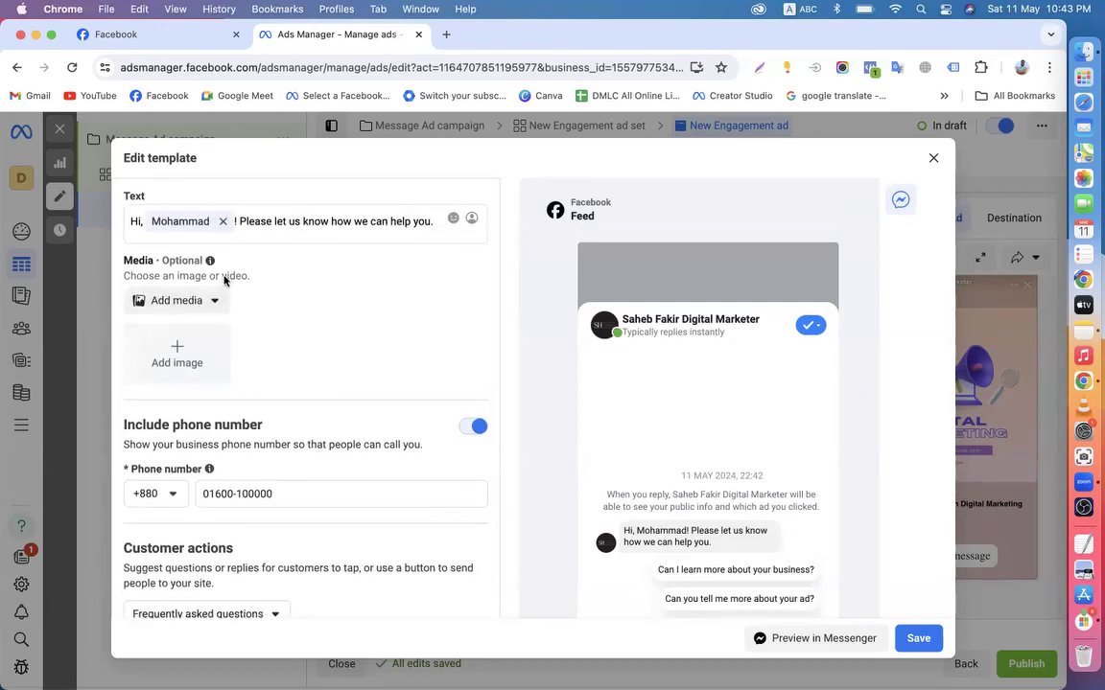
click(197, 305)
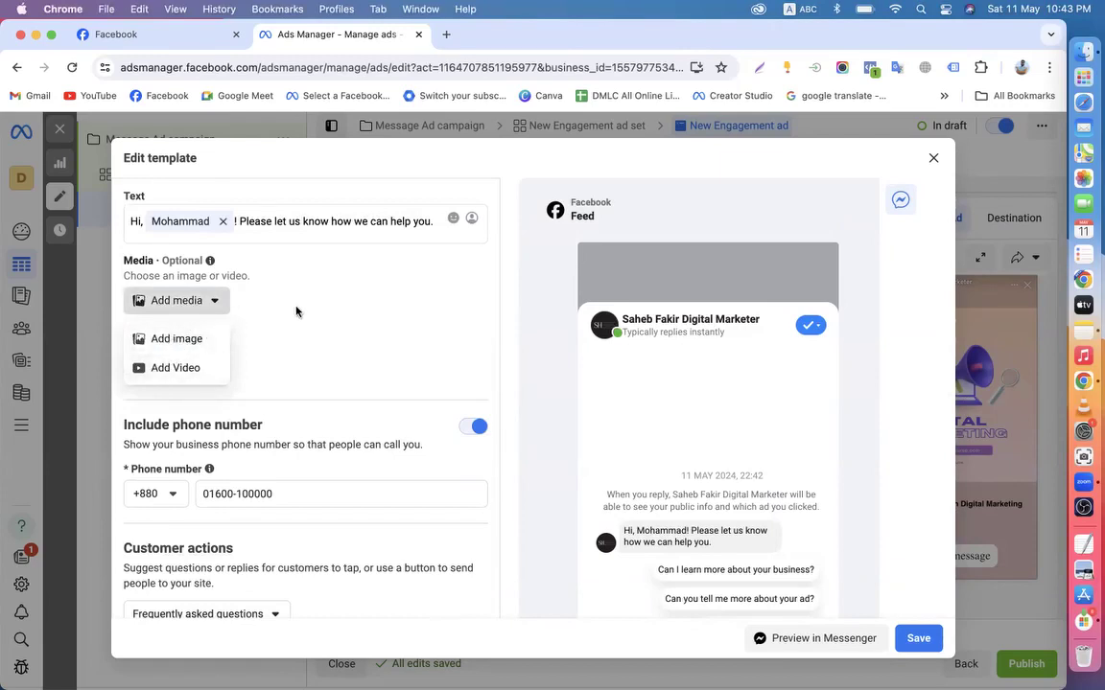
click(311, 355)
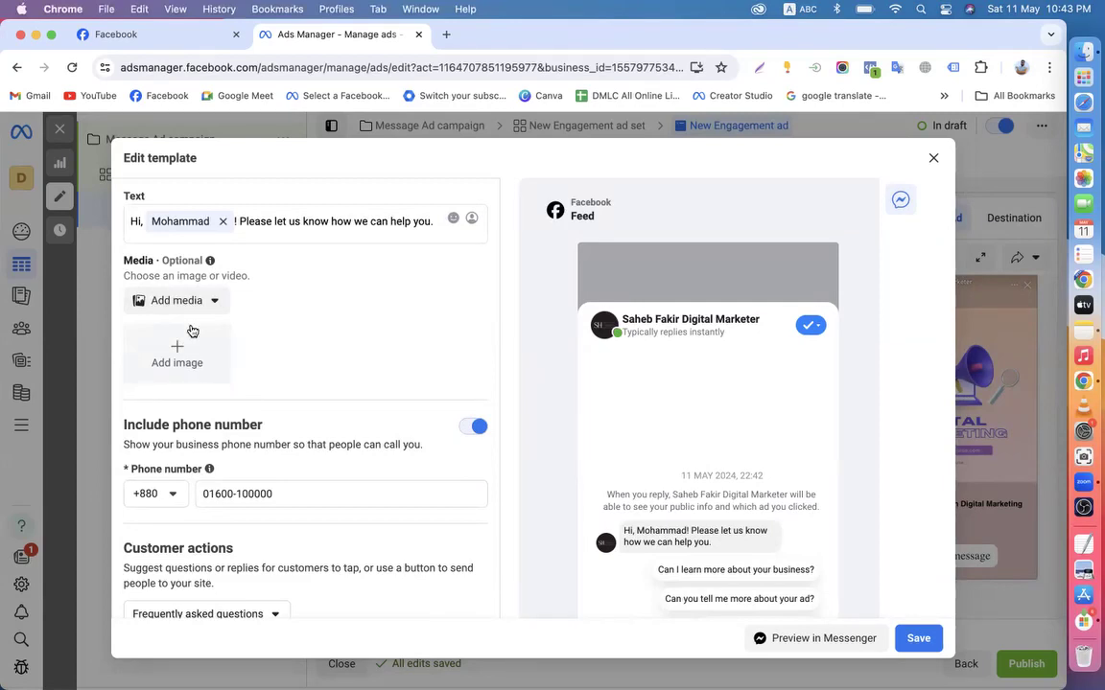
scroll(192, 331, up, 1)
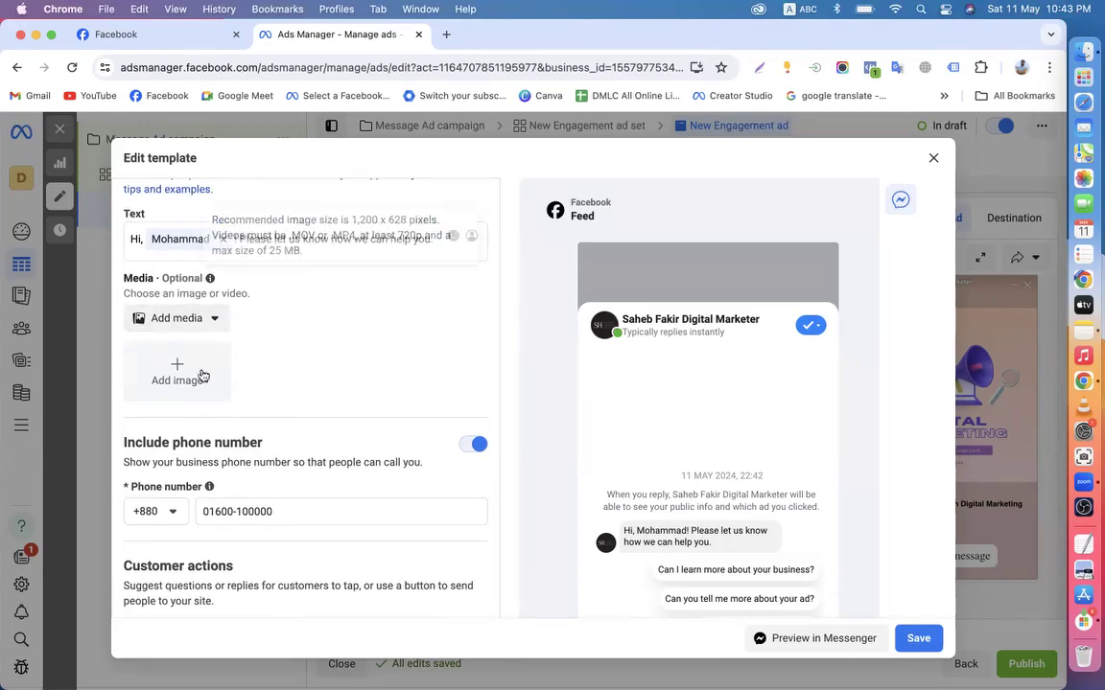
scroll(259, 350, down, 2)
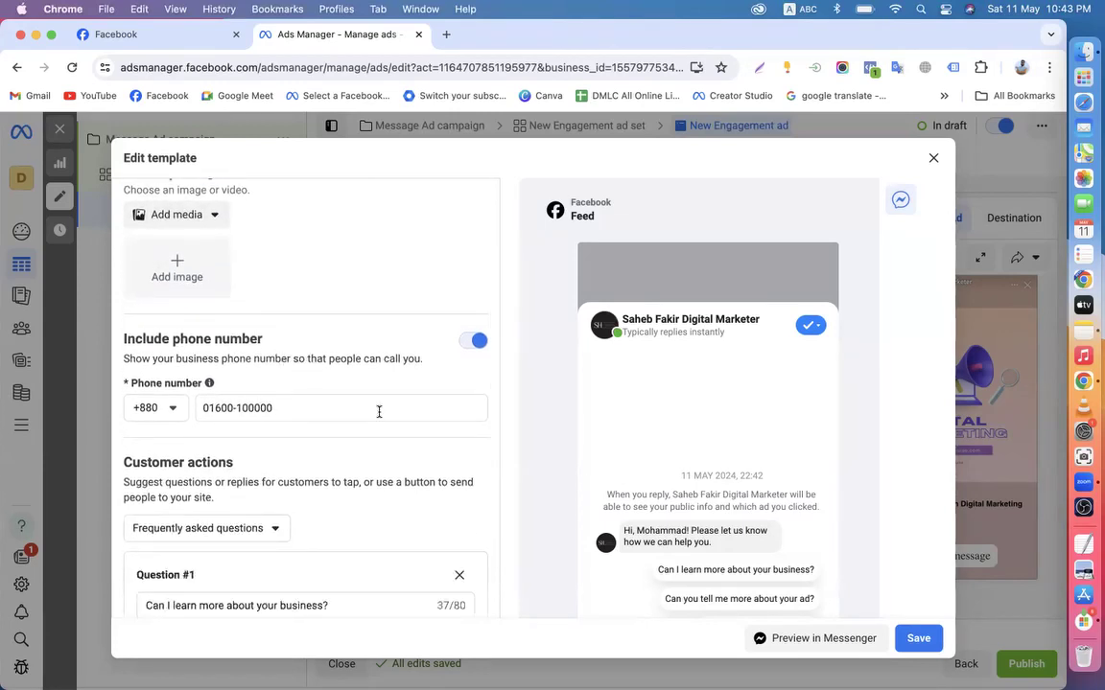
scroll(353, 422, down, 4)
scroll(266, 500, down, 1)
scroll(251, 474, down, 4)
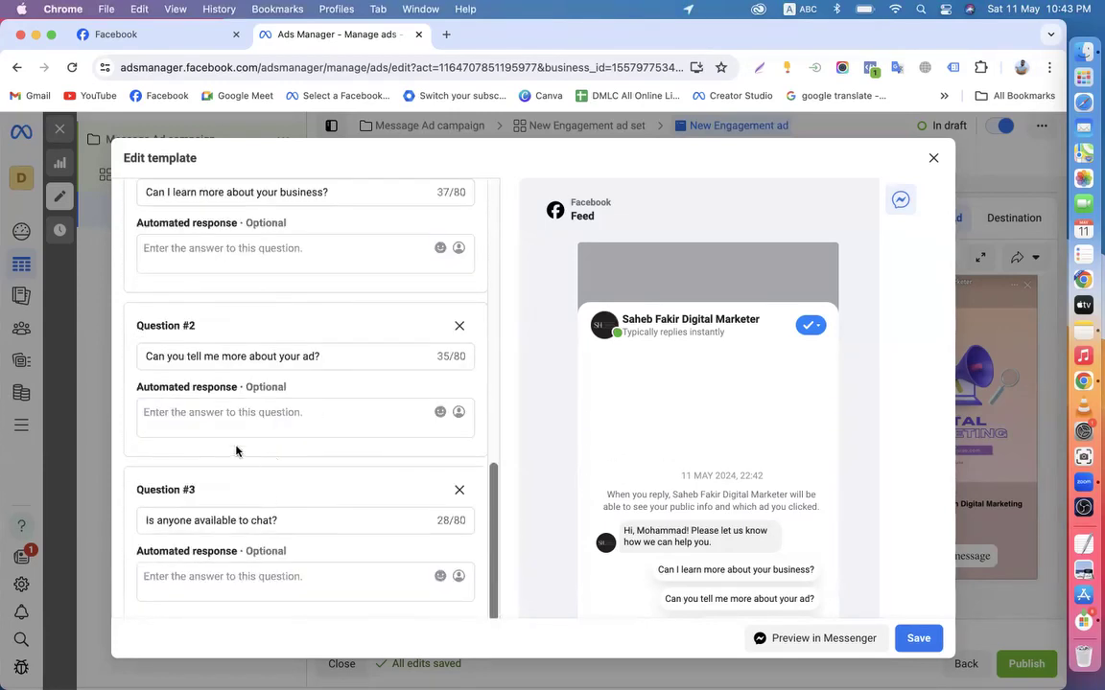
scroll(323, 493, down, 3)
scroll(422, 457, up, 10)
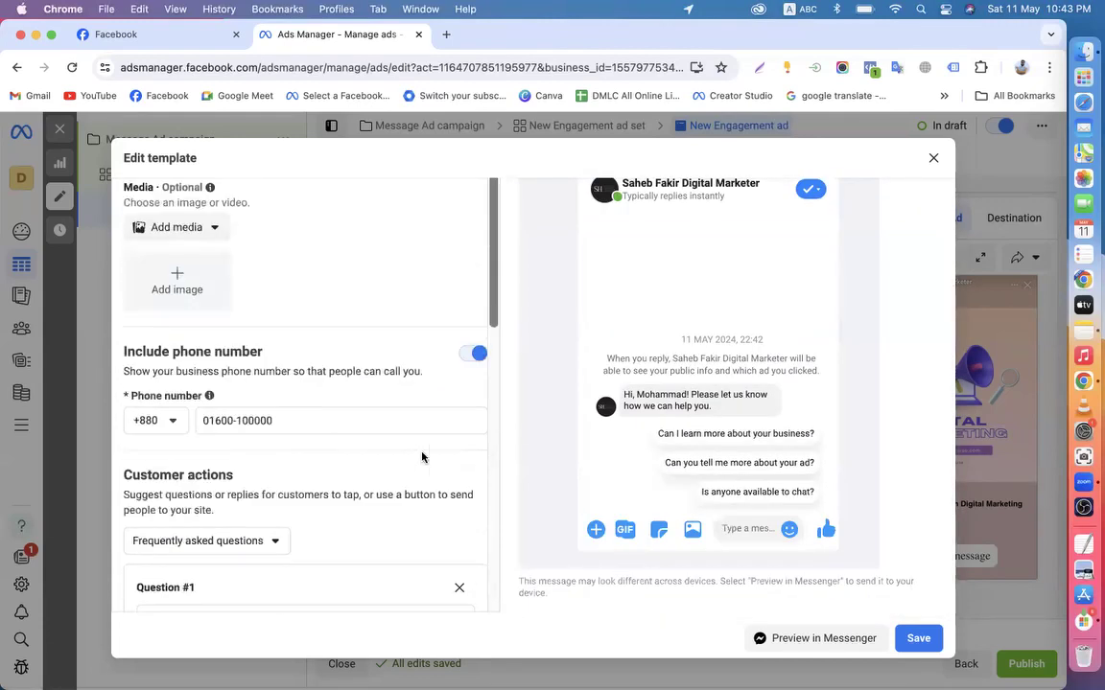
scroll(526, 393, up, 2)
scroll(365, 335, down, 2)
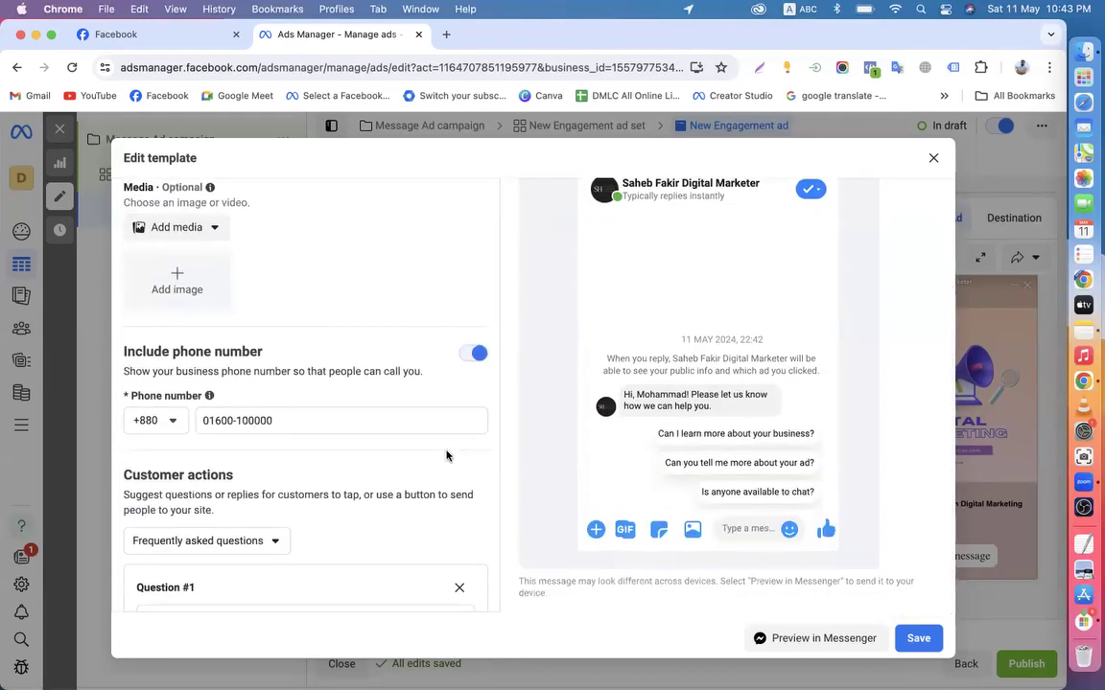
scroll(256, 505, down, 6)
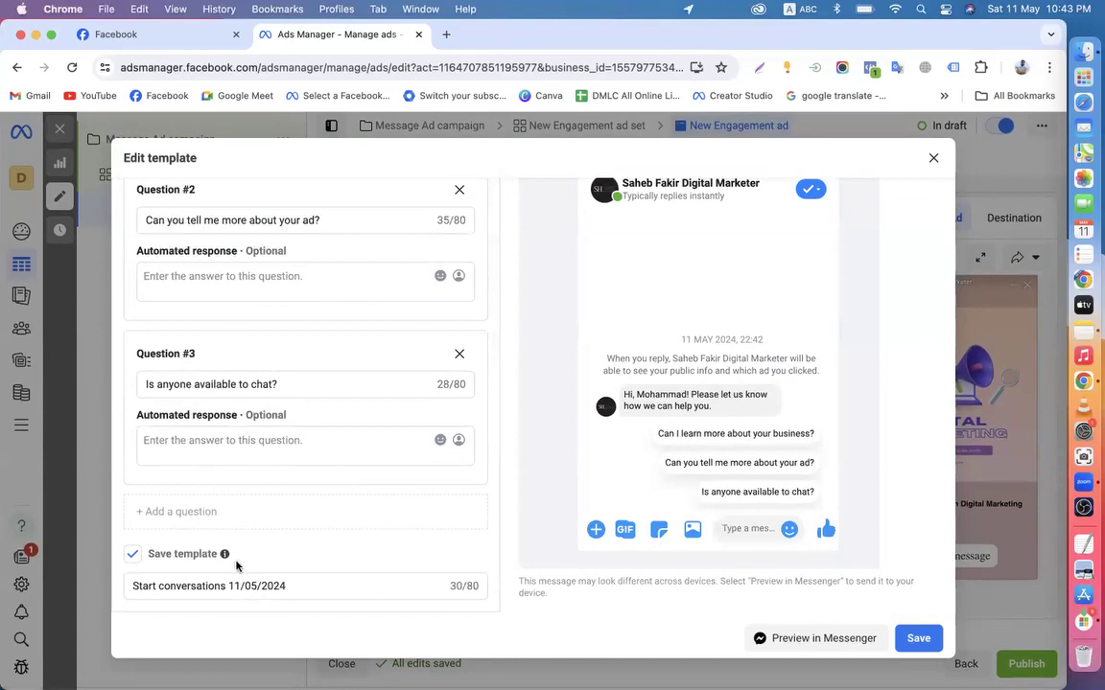
Discard an empty fourth question and save the three-question template
click(174, 511)
scroll(182, 527, down, 2)
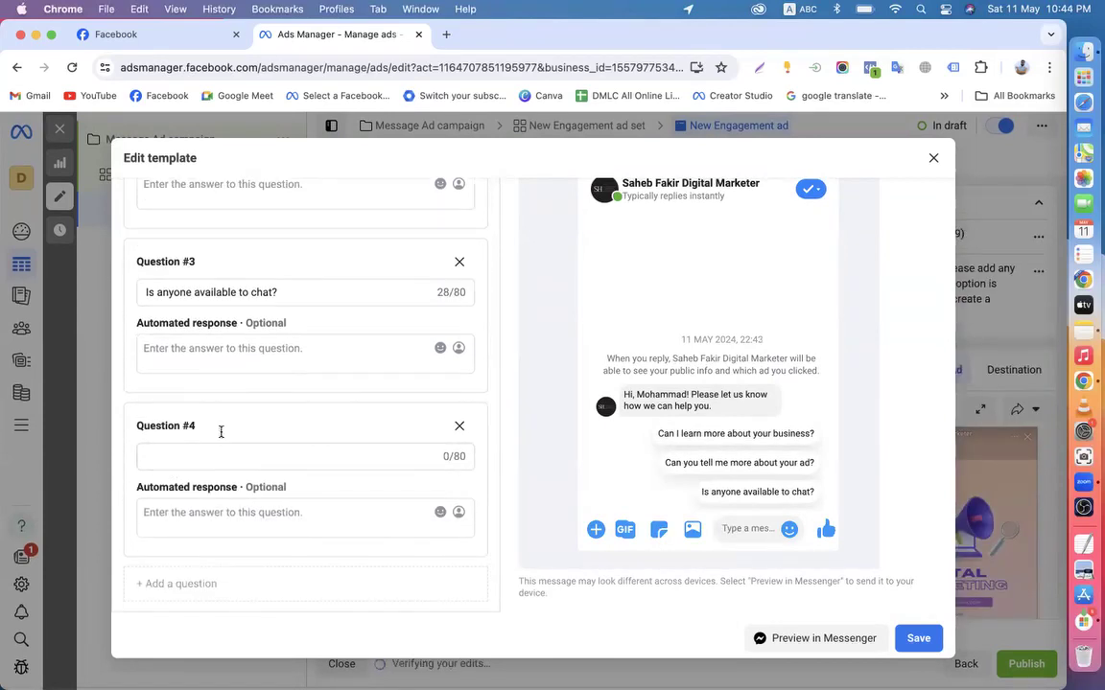
click(458, 428)
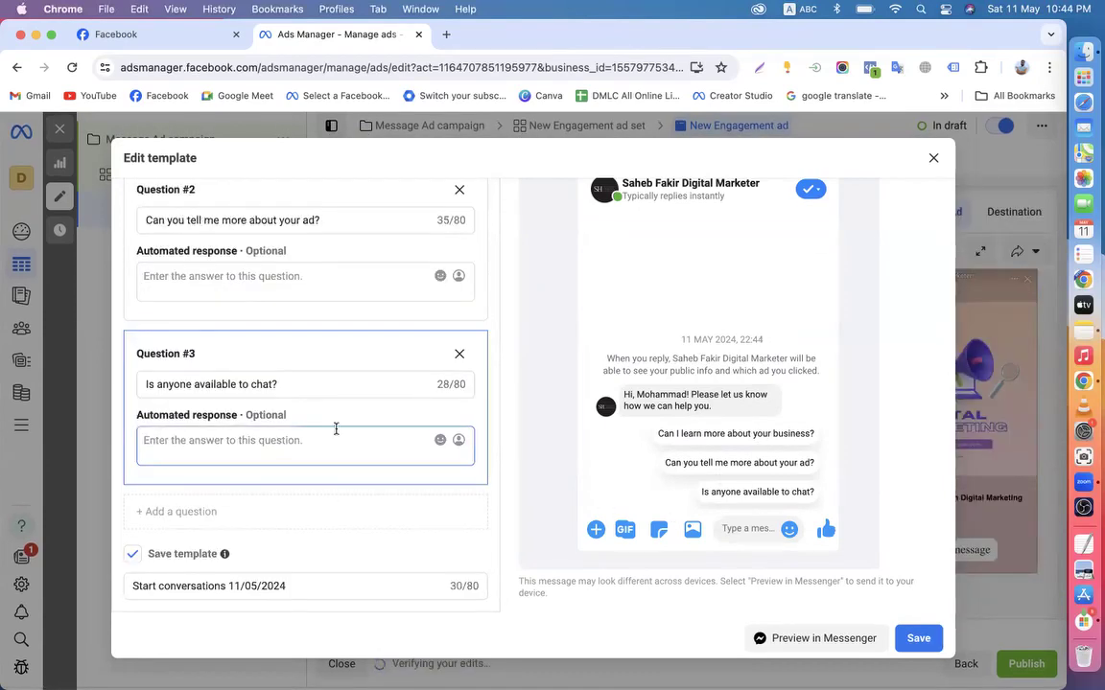
scroll(343, 431, up, 5)
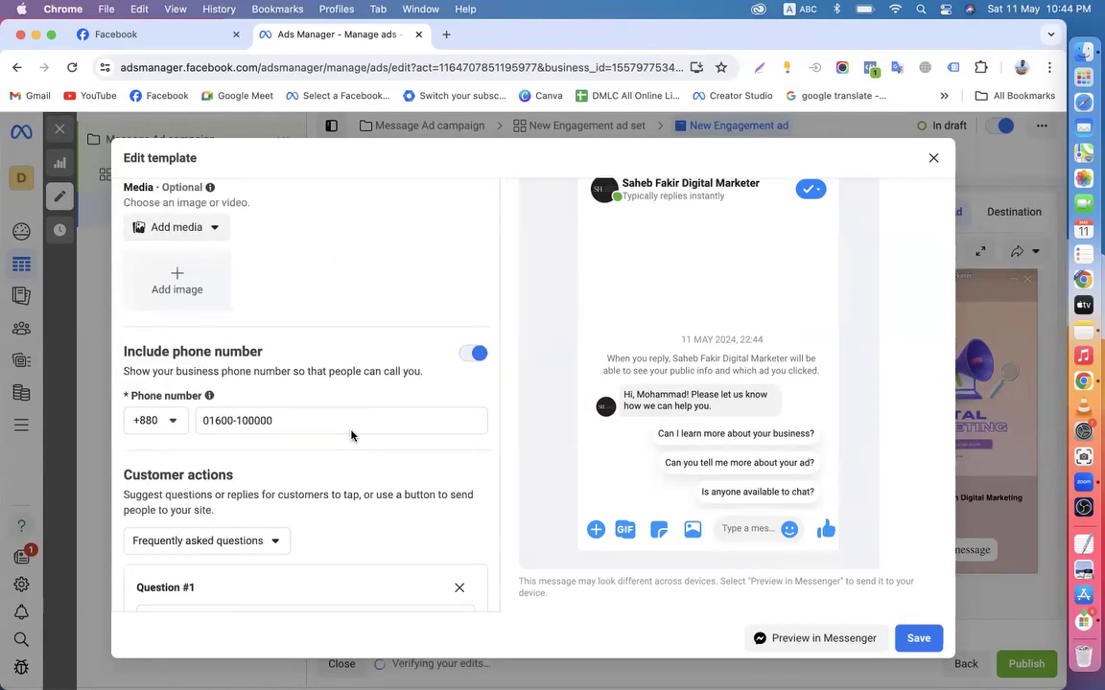
scroll(351, 435, down, 2)
scroll(377, 245, up, 2)
click(917, 637)
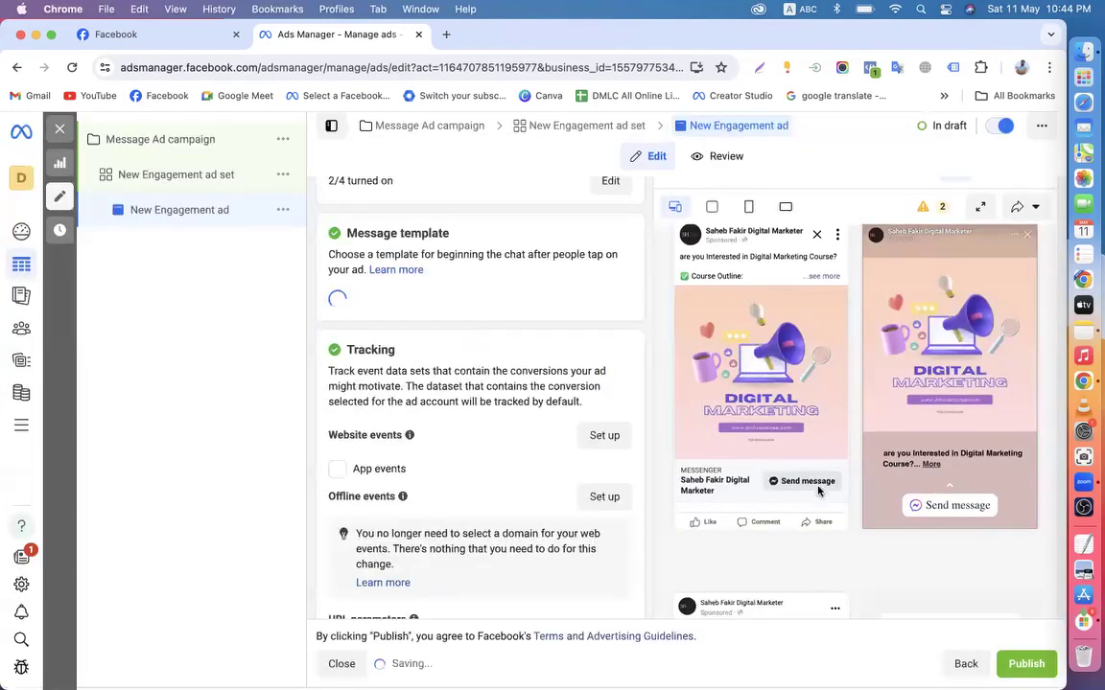
Switch the message template to Create new with Start conversations
scroll(413, 474, down, 3)
scroll(428, 397, up, 1)
scroll(429, 397, up, 3)
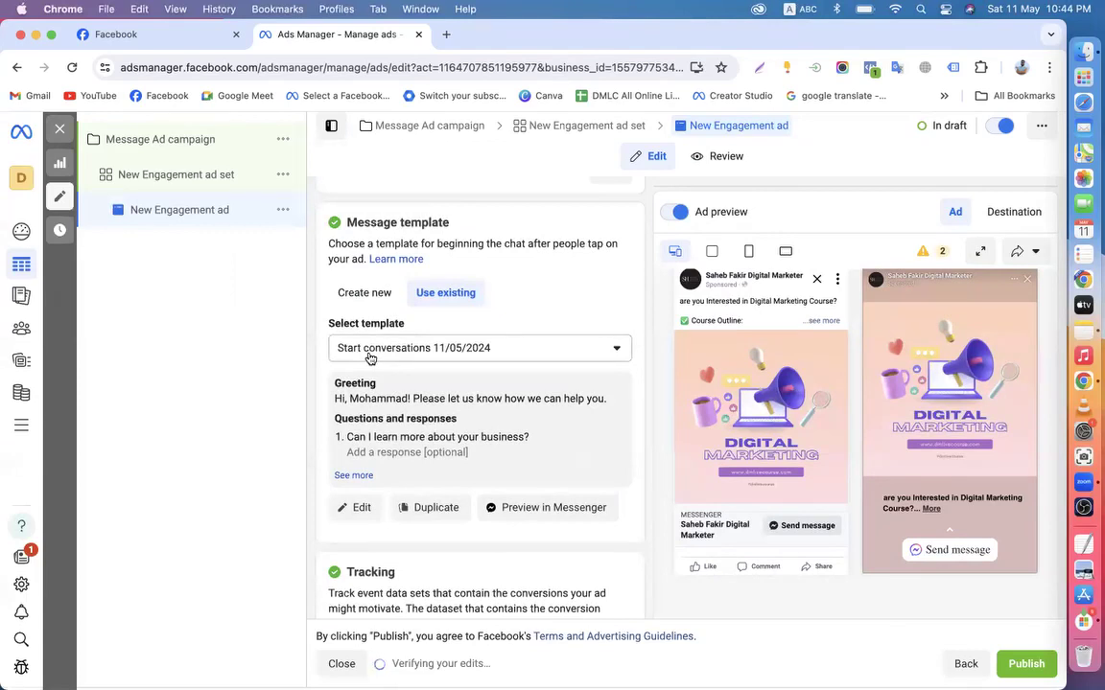
scroll(370, 359, down, 1)
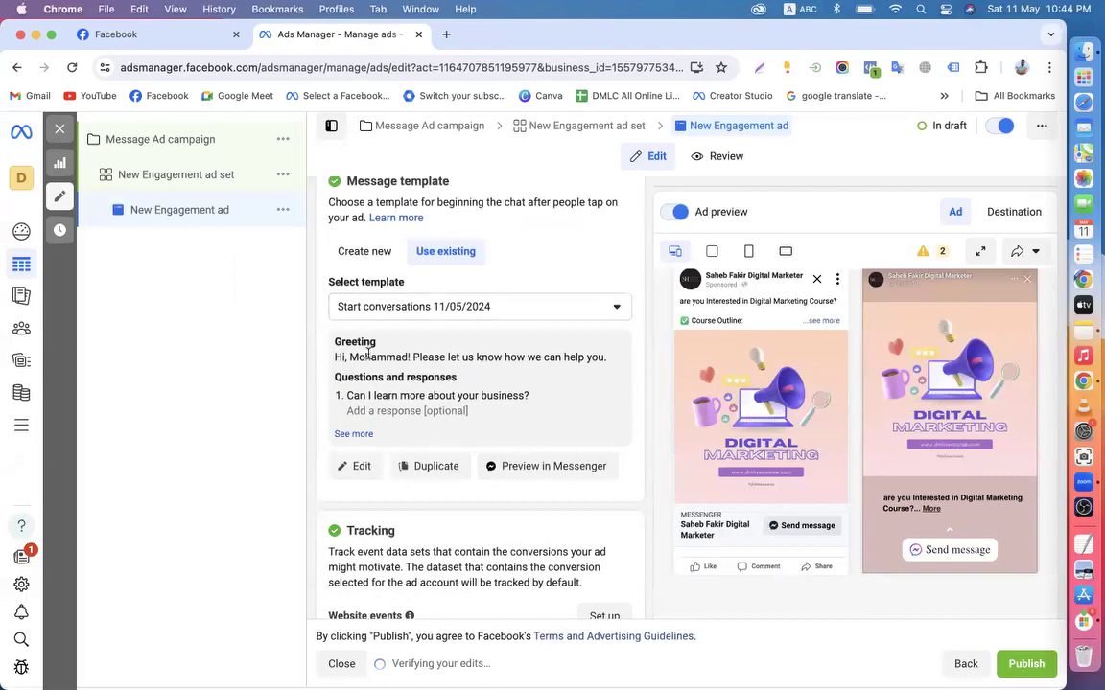
scroll(368, 354, down, 1)
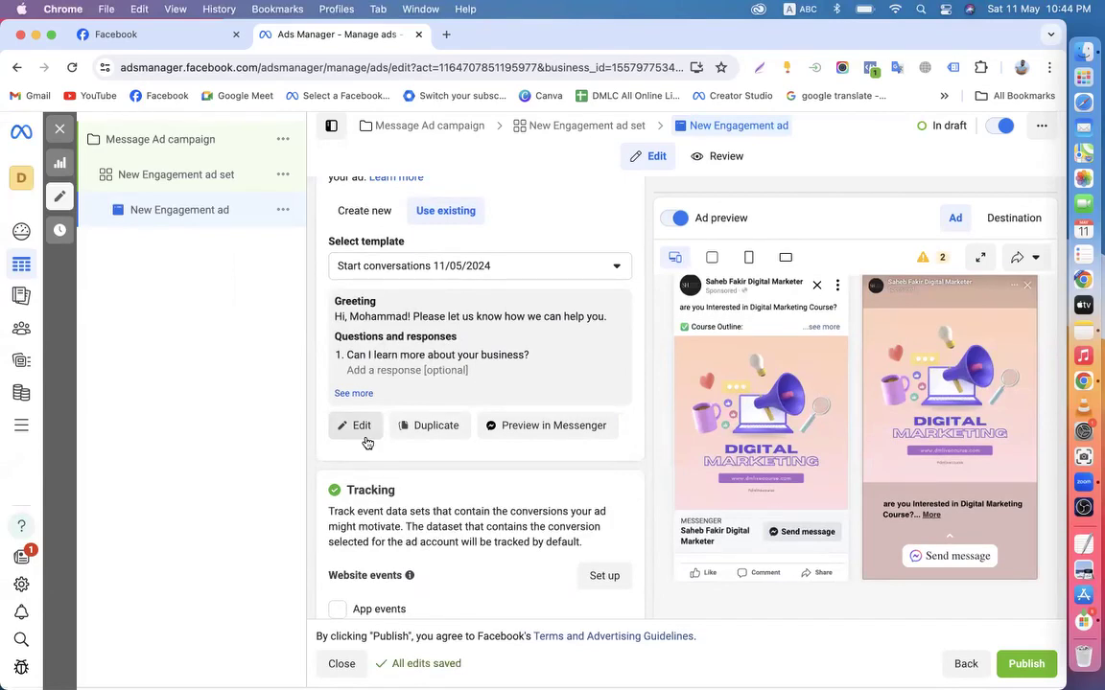
click(353, 216)
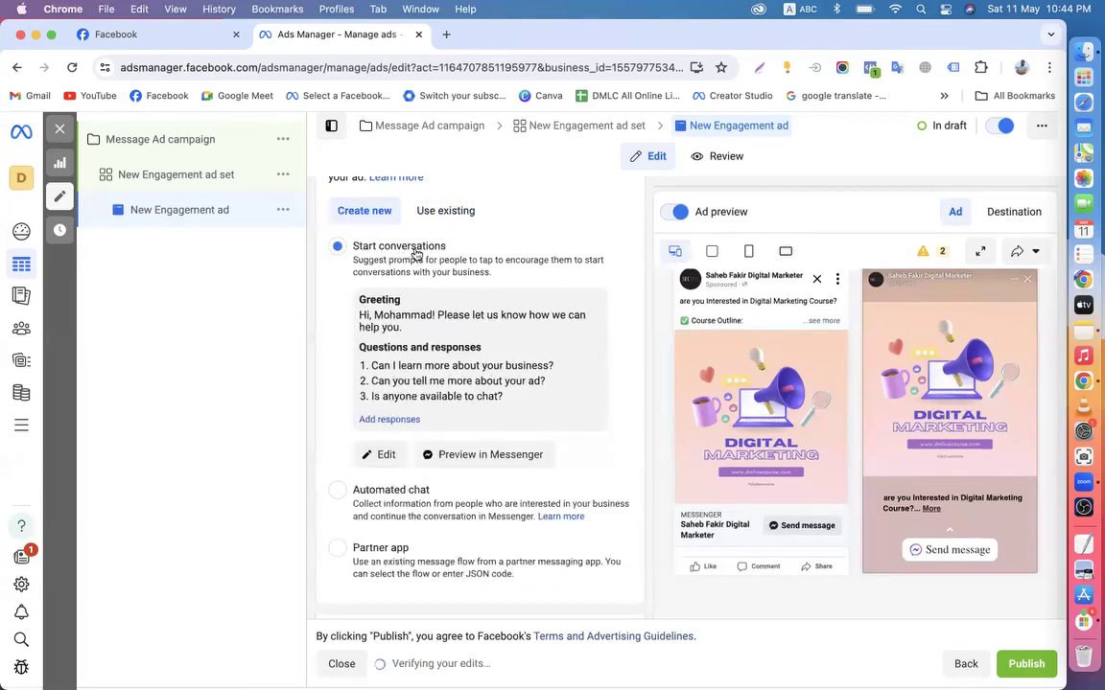
Publish the ad, proceed past the recommendations and close the loading dialog
scroll(384, 384, down, 2)
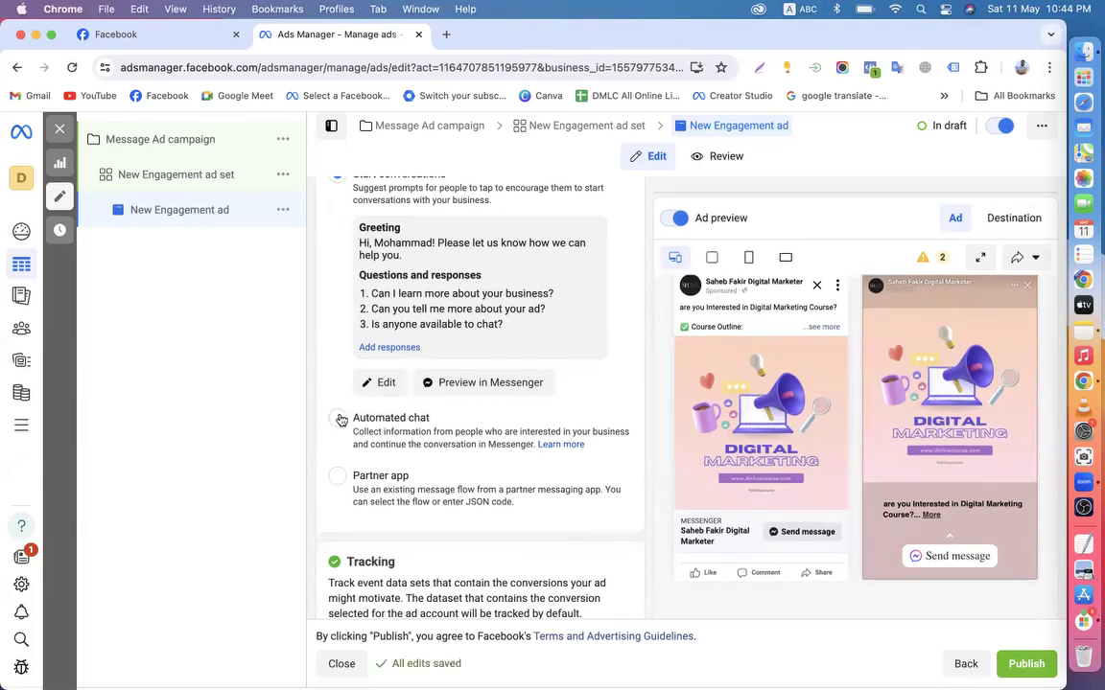
scroll(371, 461, up, 2)
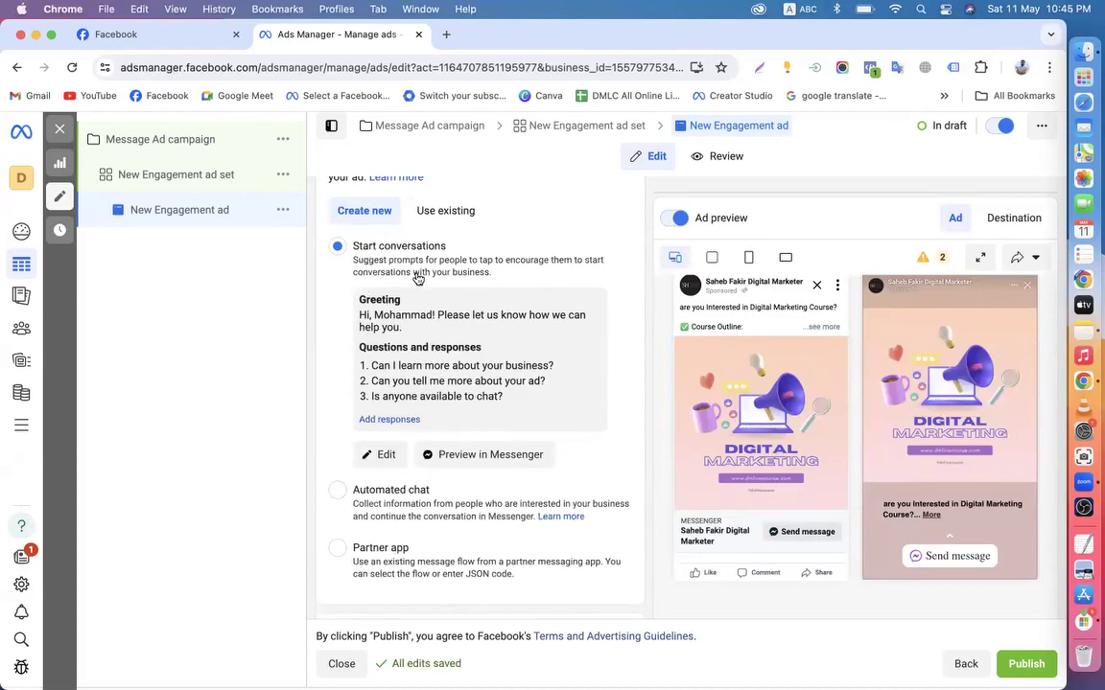
scroll(391, 351, down, 5)
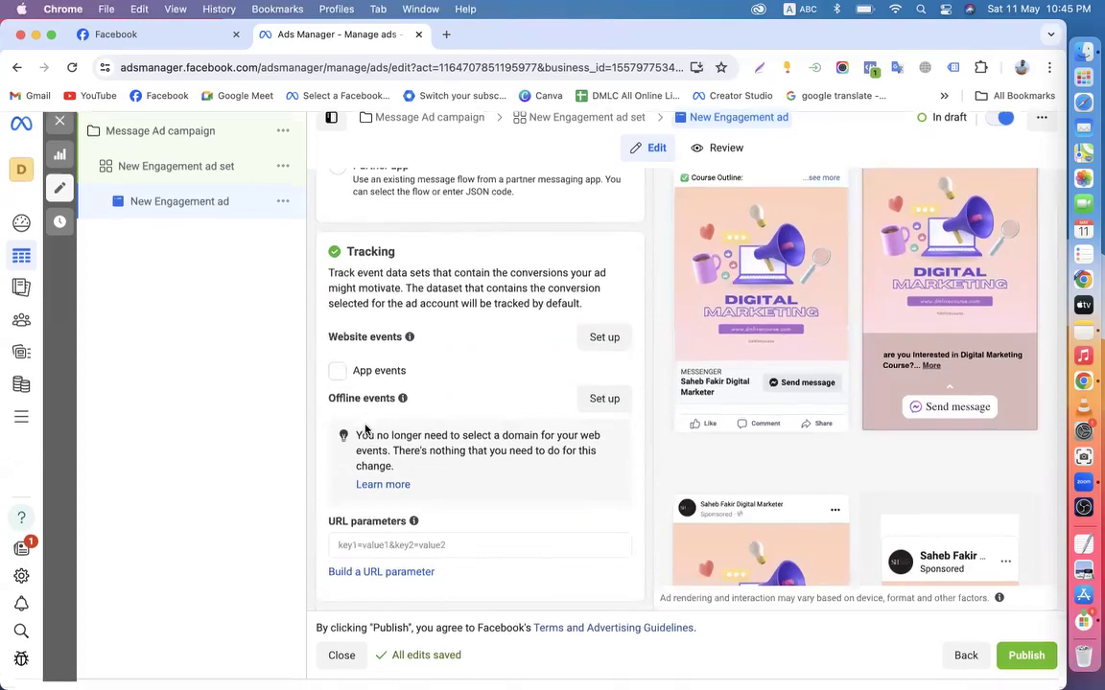
scroll(473, 398, up, 10)
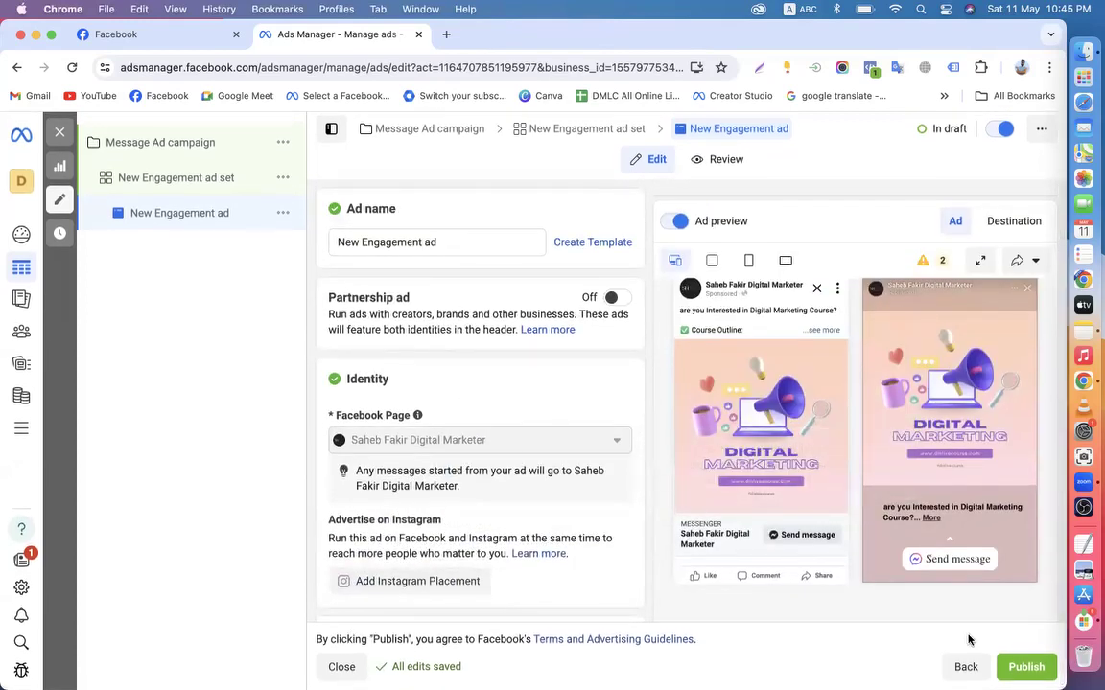
click(1025, 668)
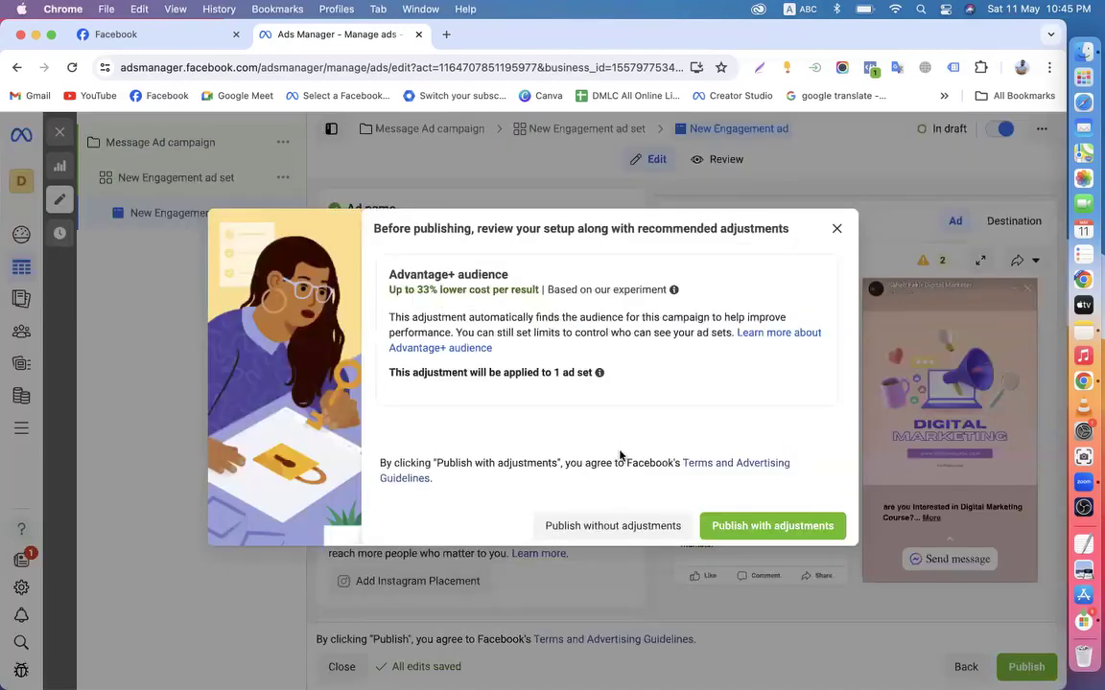
click(593, 527)
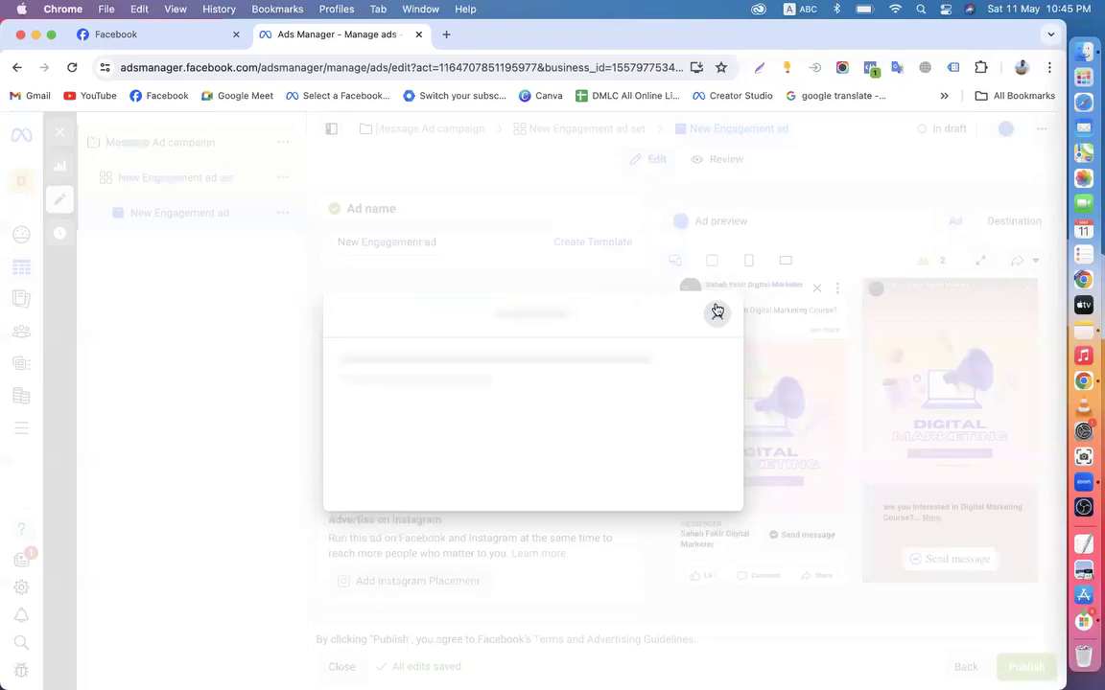
click(716, 314)
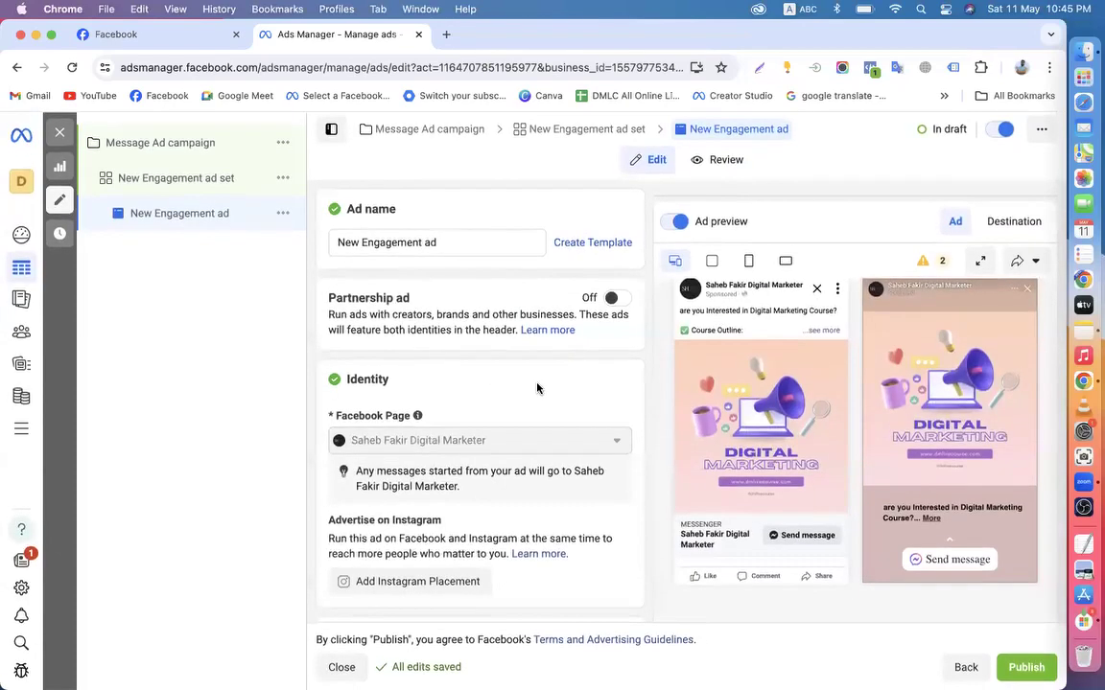
Close the ad editor without publishing and deselect the Message Ad campaign
scroll(537, 387, down, 3)
scroll(537, 388, down, 5)
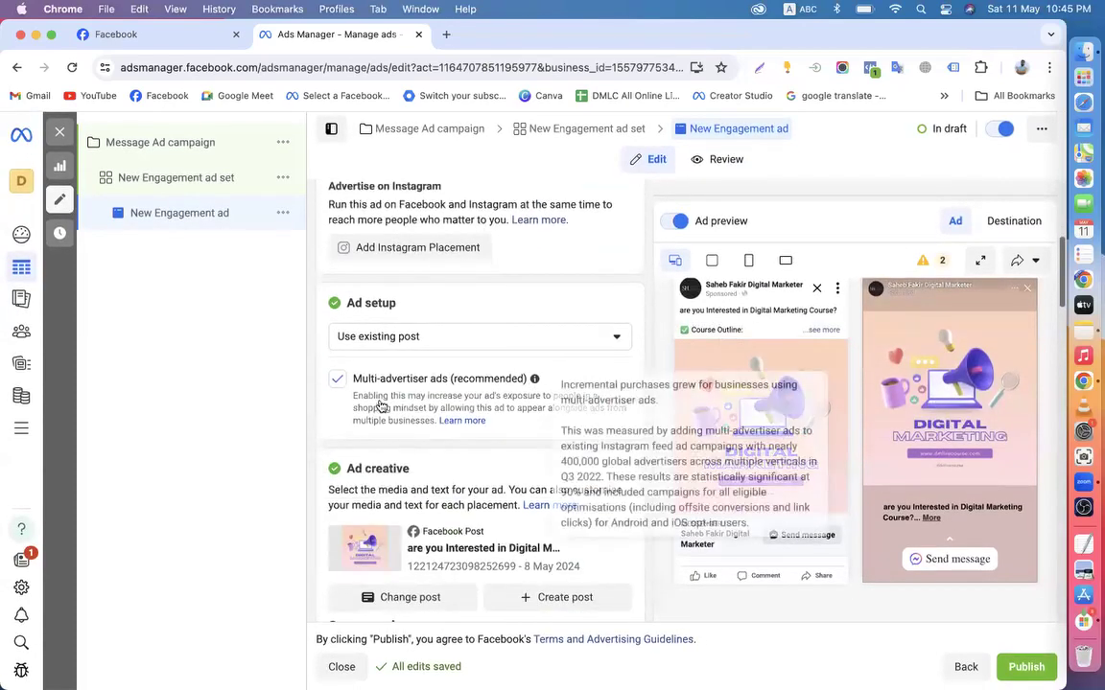
scroll(556, 401, down, 10)
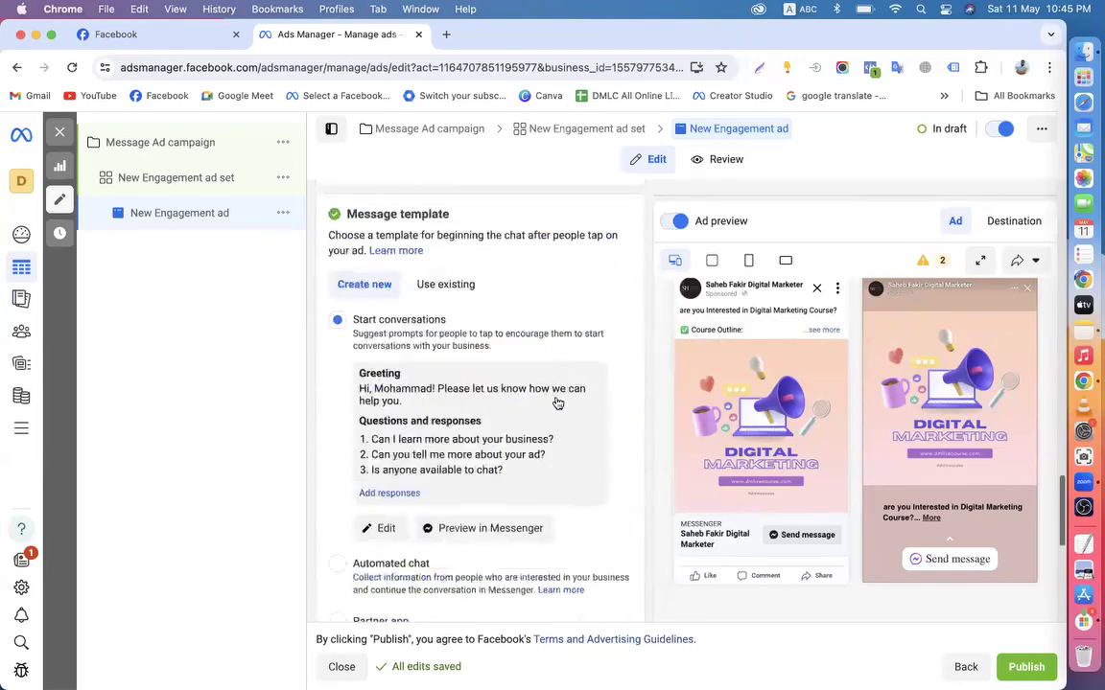
scroll(576, 403, up, 8)
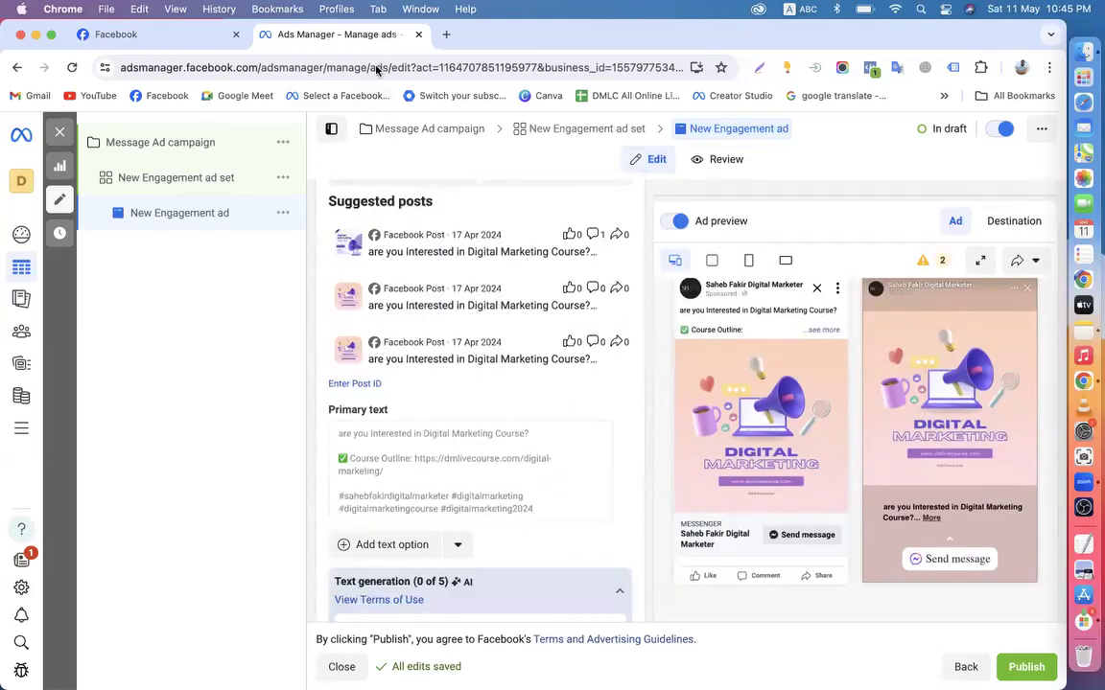
scroll(484, 501, up, 10)
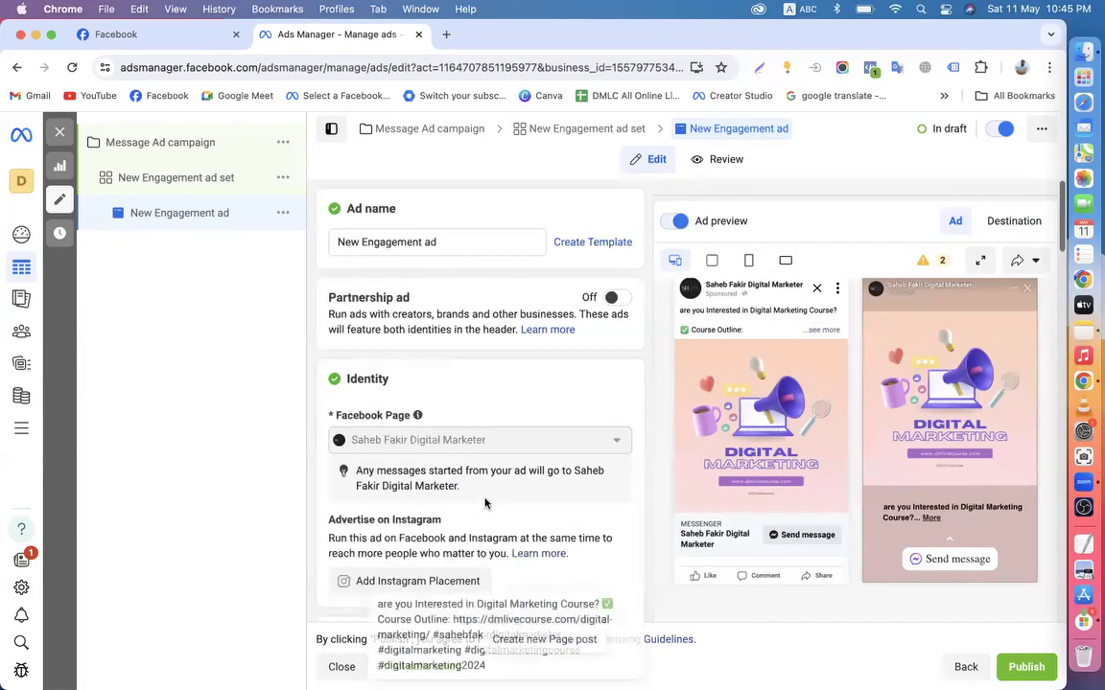
scroll(450, 480, down, 5)
scroll(433, 471, down, 3)
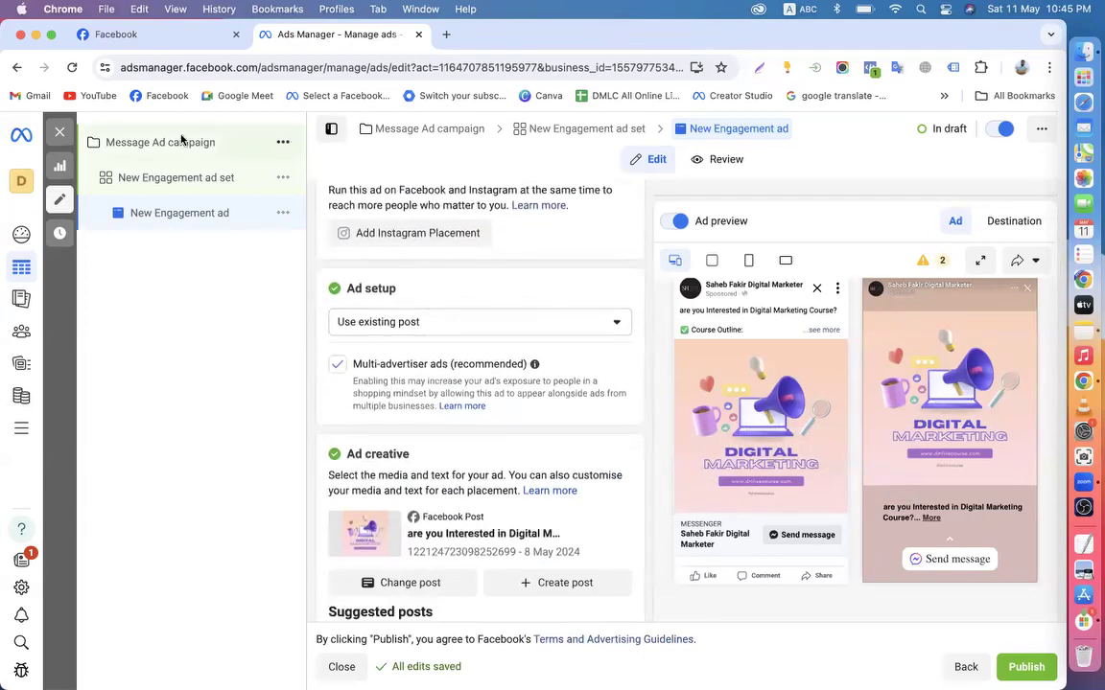
click(127, 148)
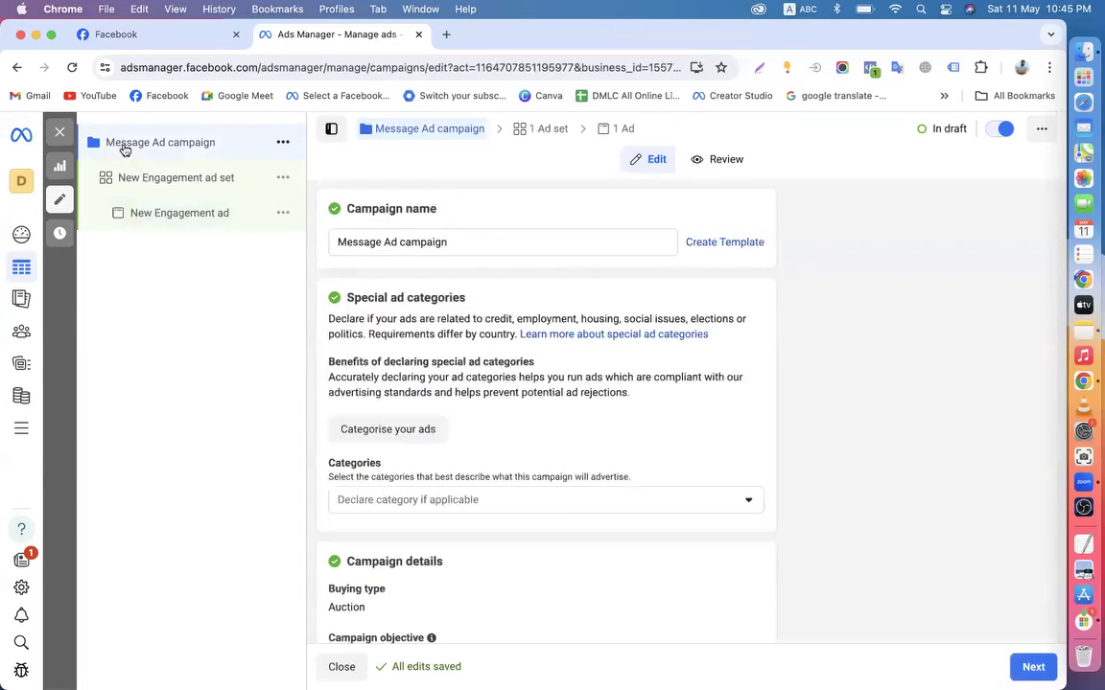
click(61, 137)
click(564, 402)
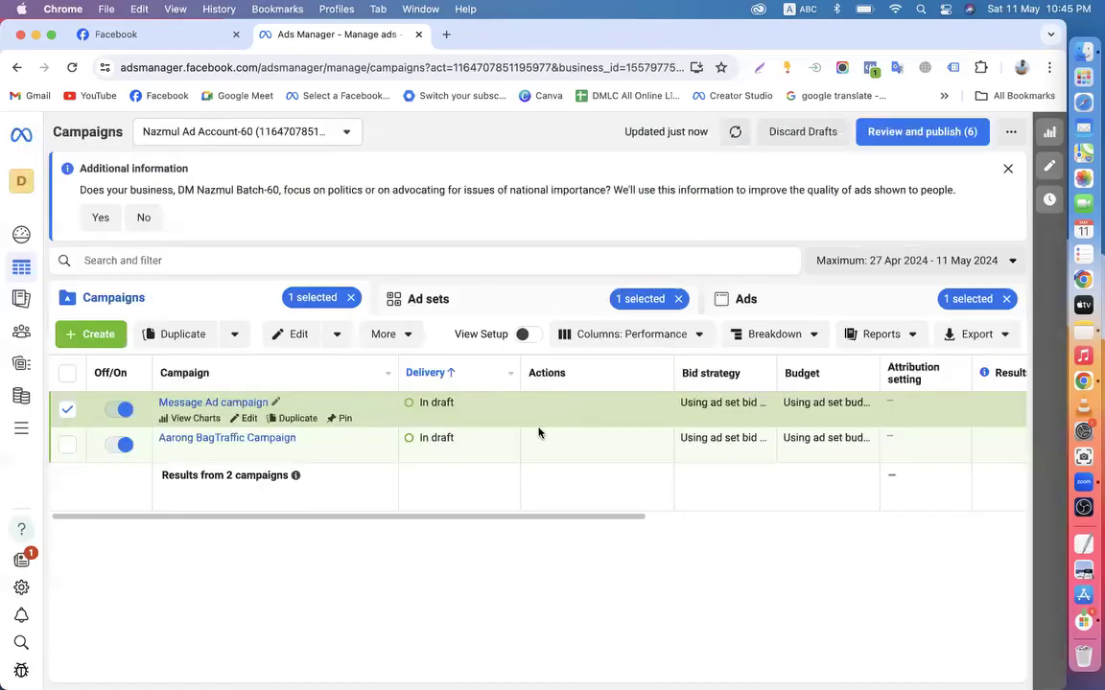
click(67, 409)
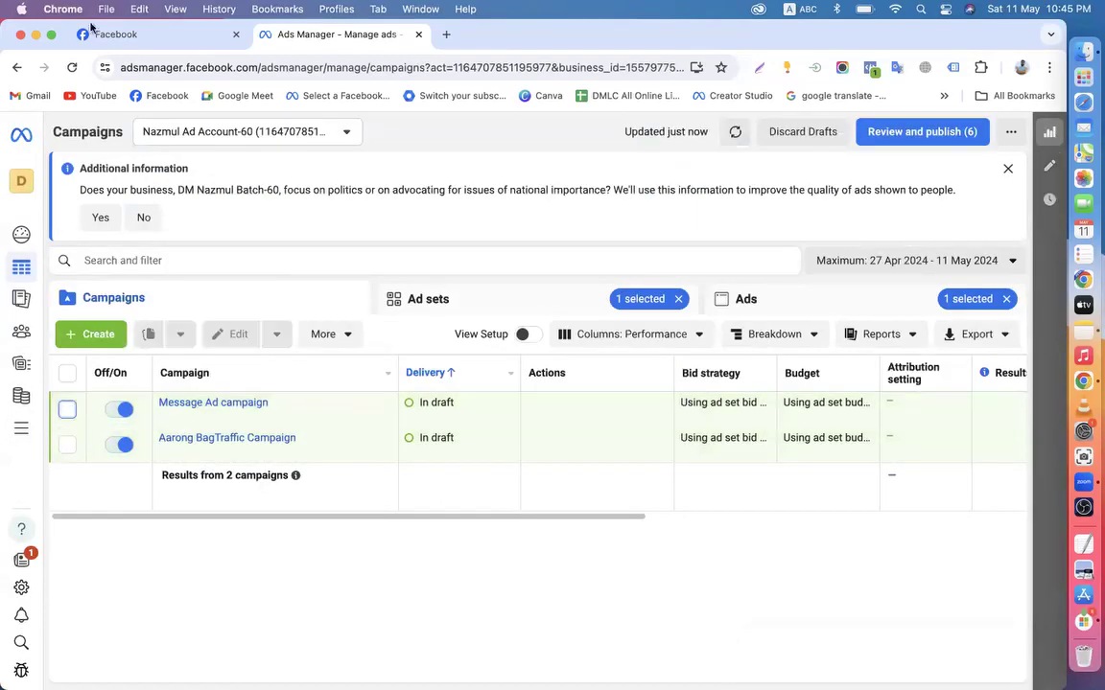
click(141, 35)
scroll(669, 394, up, 1)
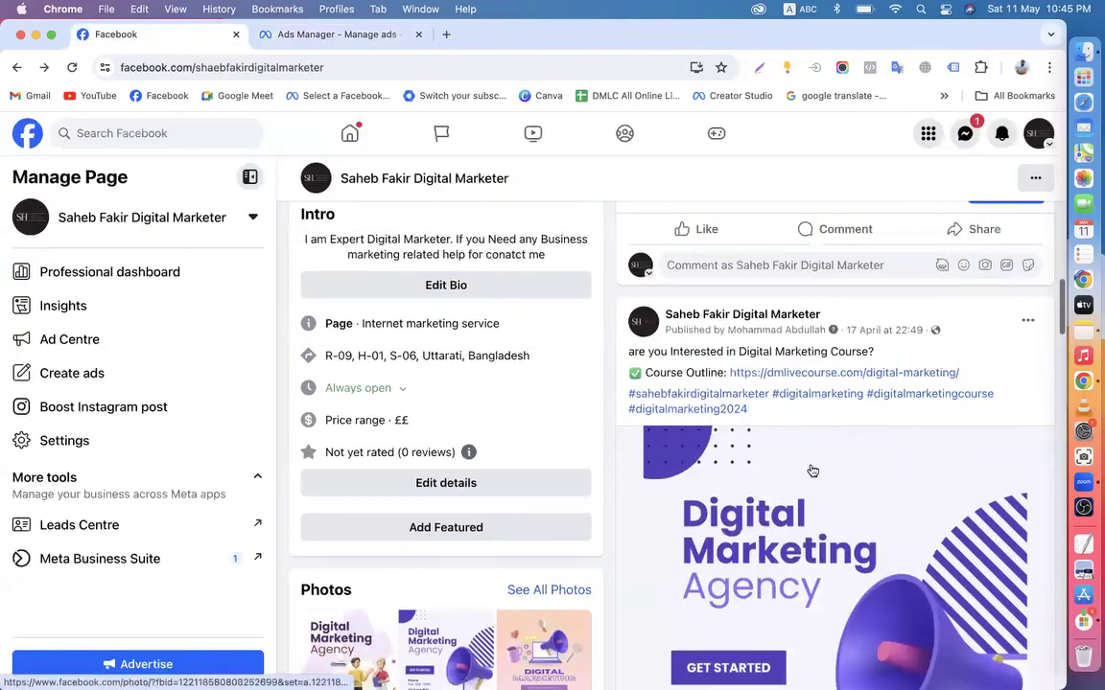
scroll(811, 468, down, 5)
scroll(813, 470, up, 11)
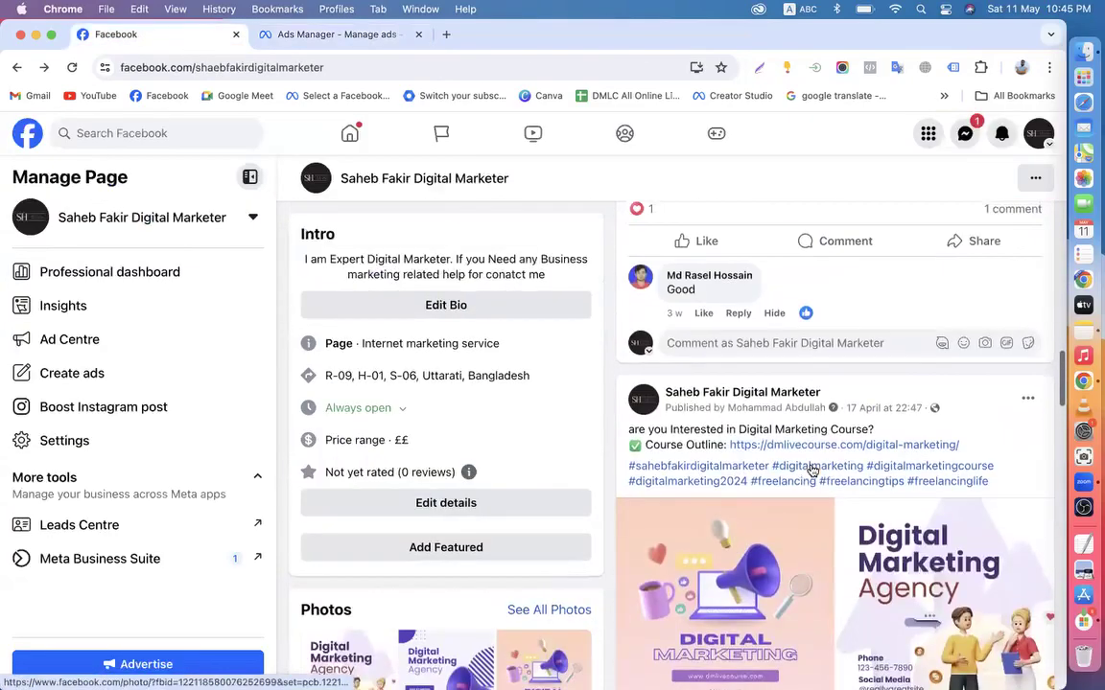
scroll(812, 470, up, 2)
scroll(810, 469, down, 4)
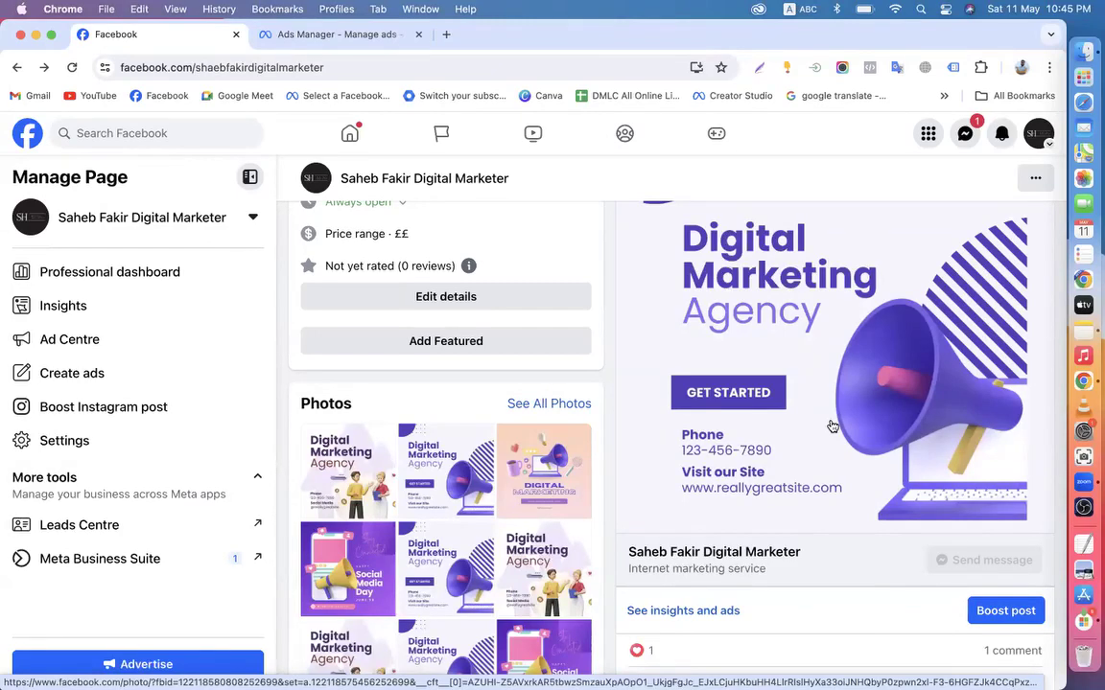
scroll(832, 426, up, 3)
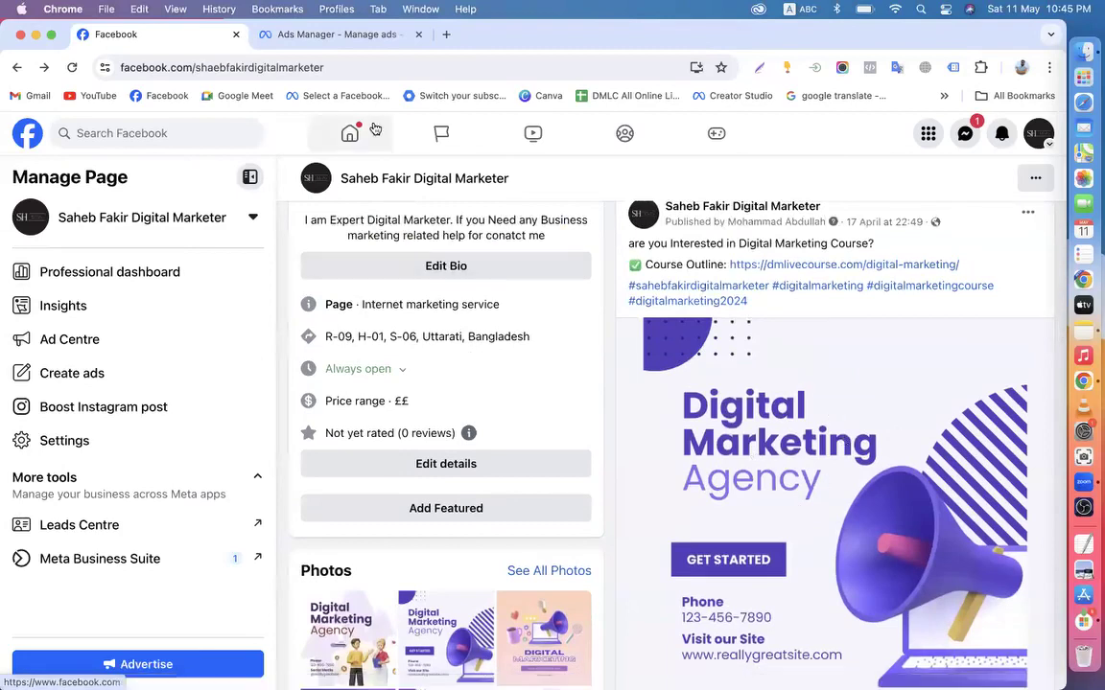
click(320, 35)
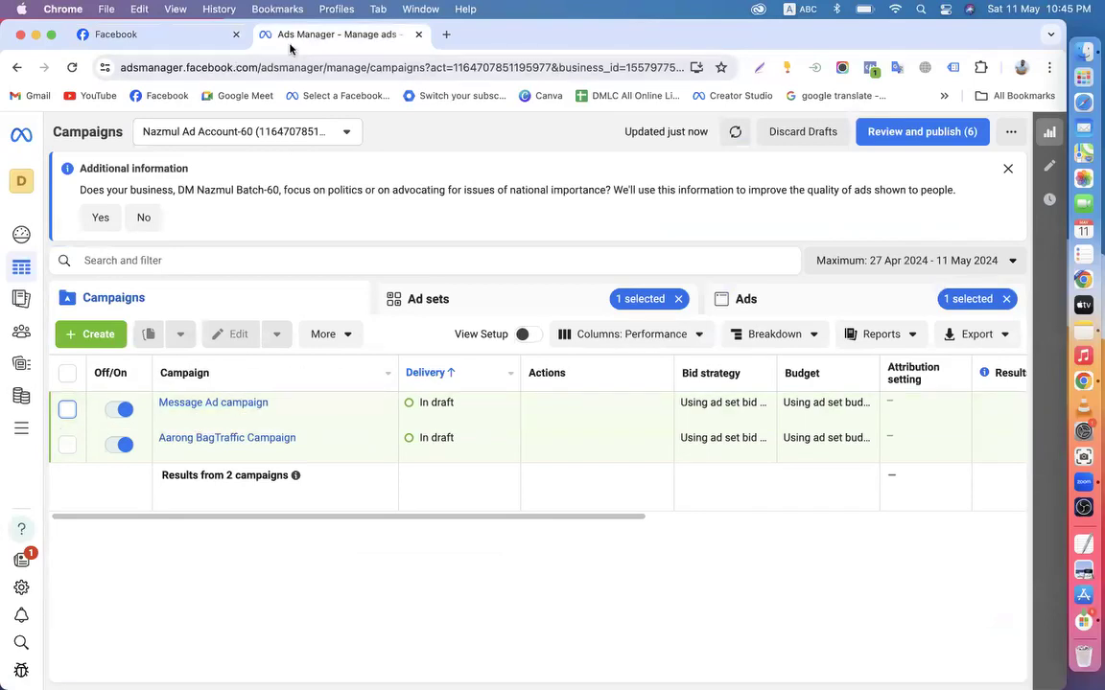
click(164, 39)
scroll(802, 410, down, 3)
scroll(864, 408, up, 3)
scroll(865, 408, up, 1)
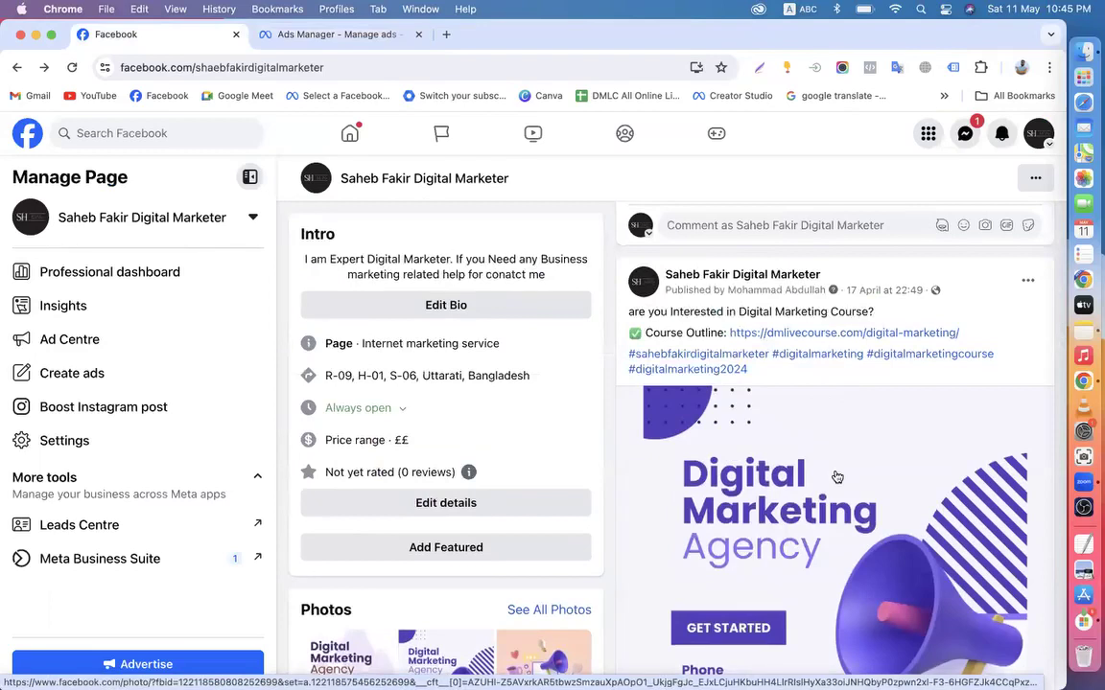
scroll(837, 477, down, 5)
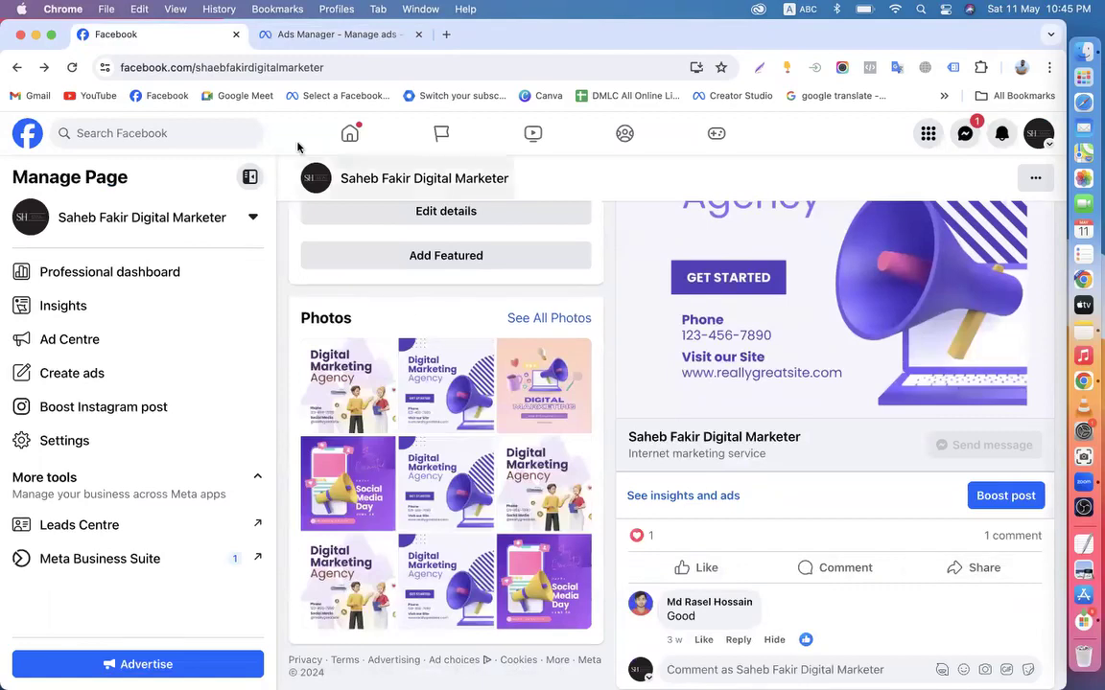
scroll(671, 335, up, 3)
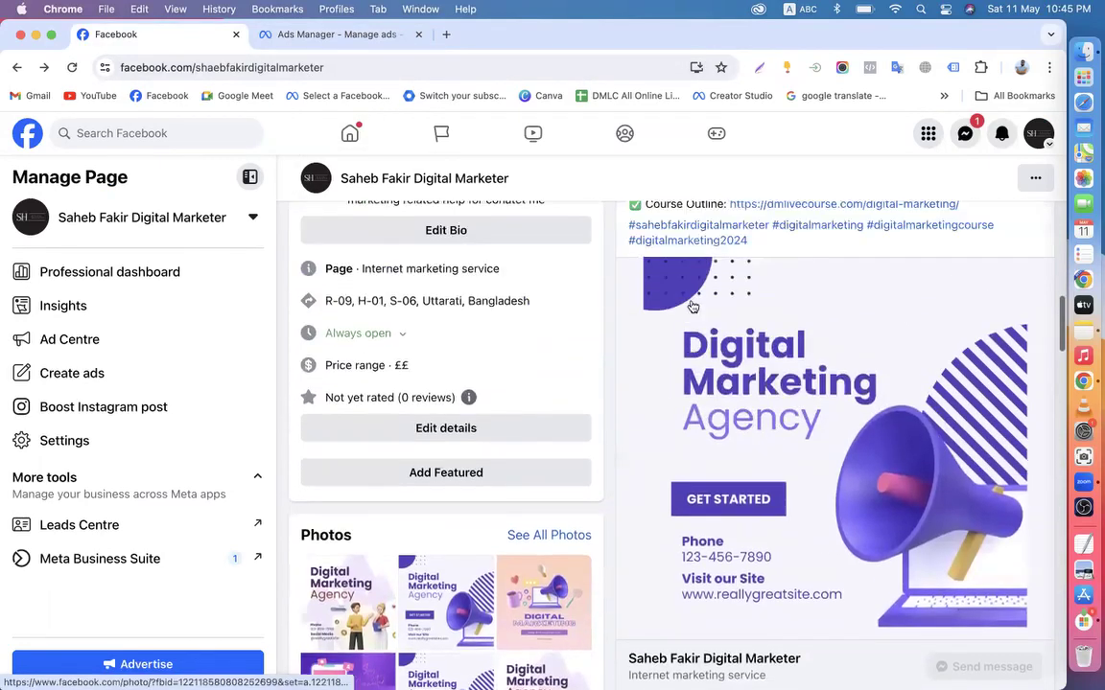
scroll(624, 212, up, 1)
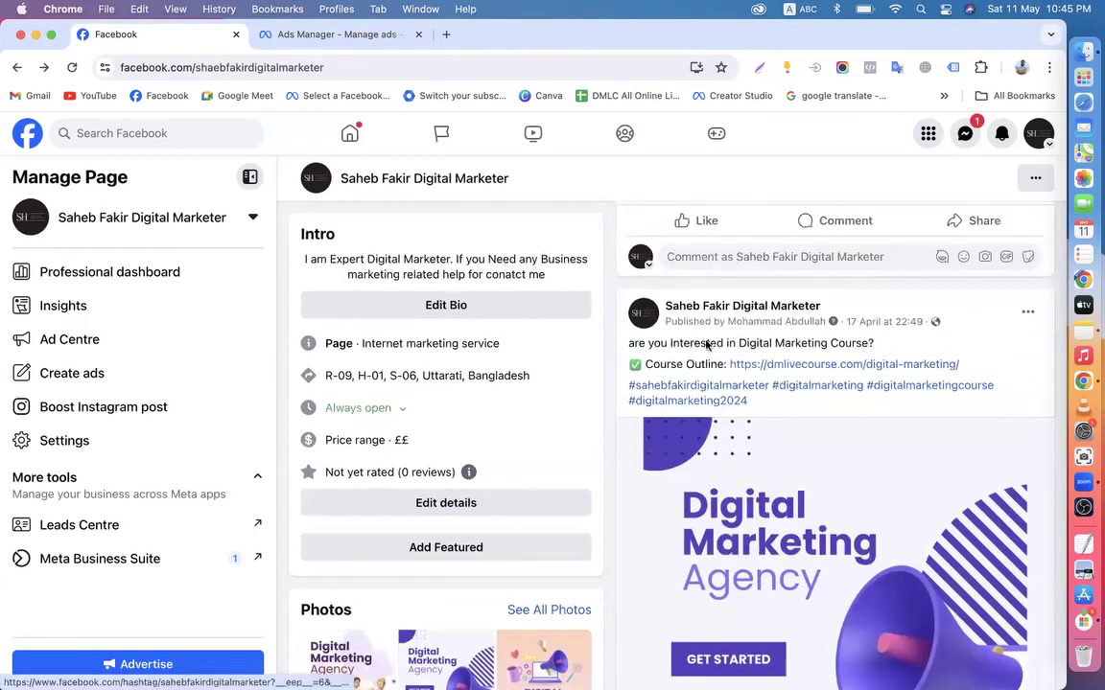
scroll(789, 437, down, 2)
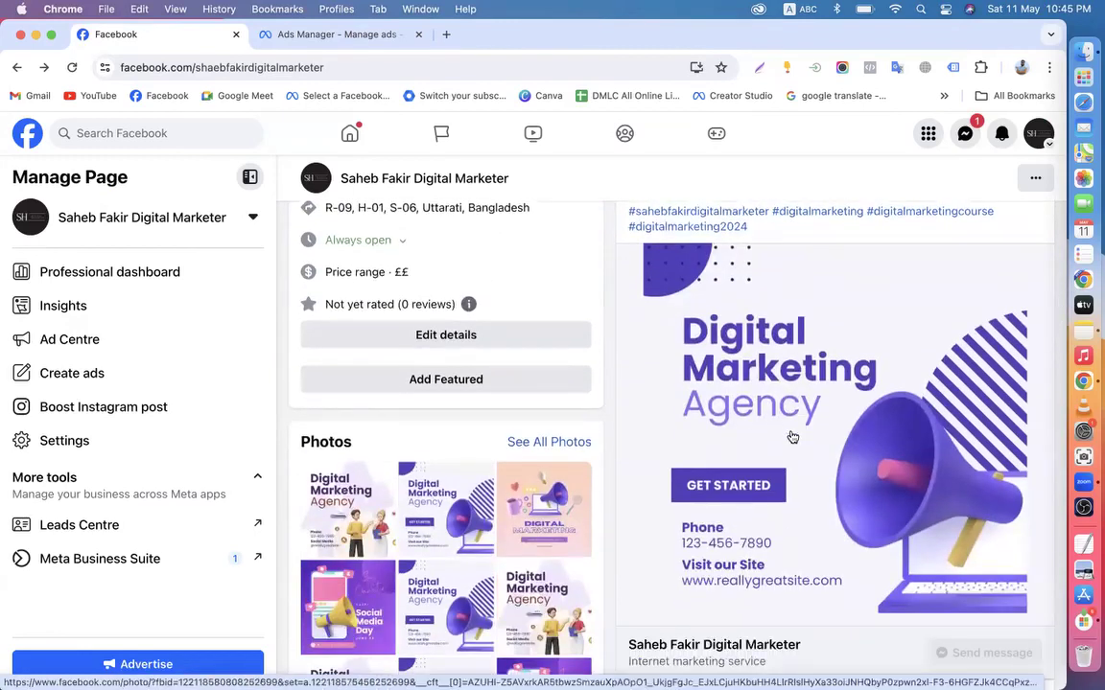
scroll(473, 226, up, 1)
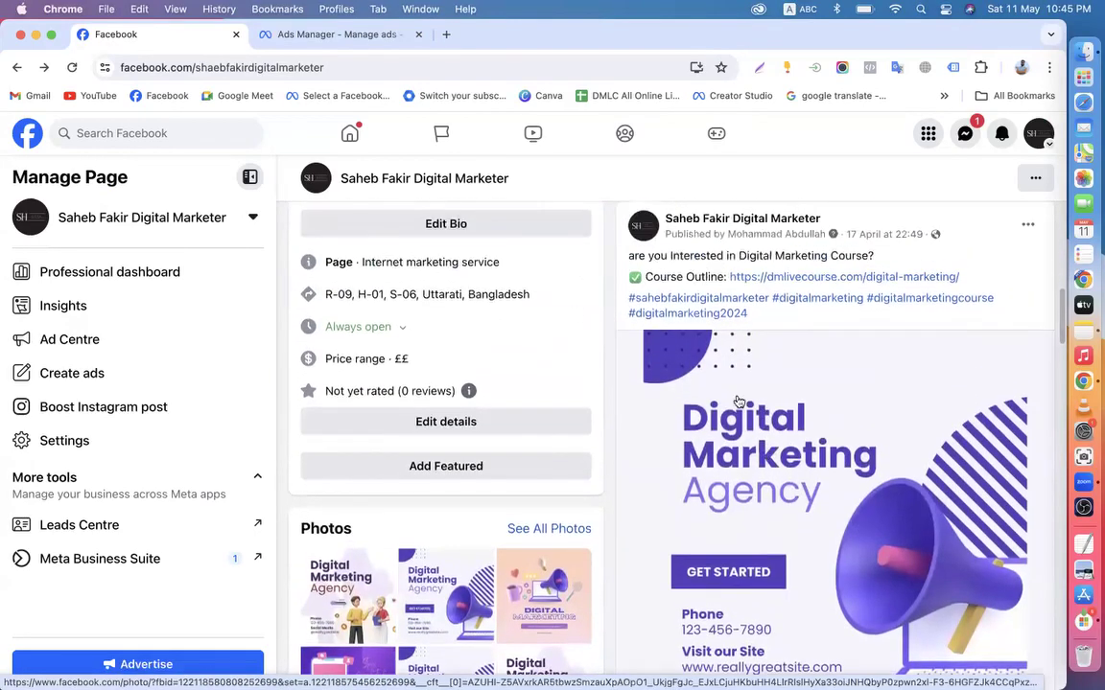
scroll(738, 401, down, 3)
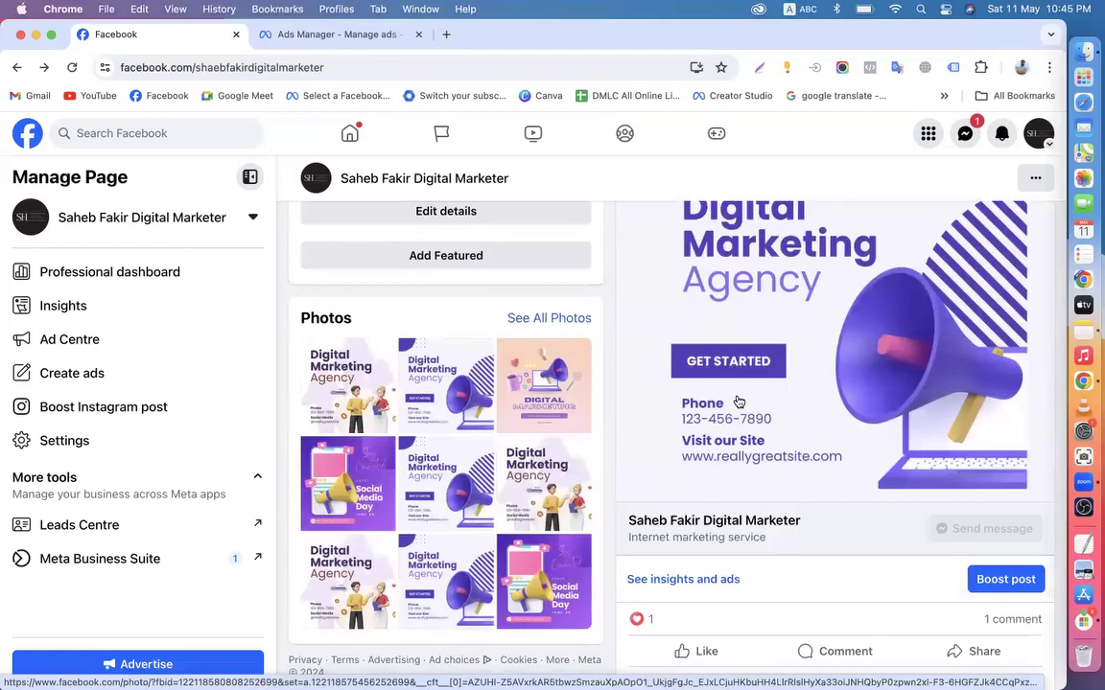
Create a new Engagement campaign using manual setup and dismiss the Leads campaign suggestion
click(357, 34)
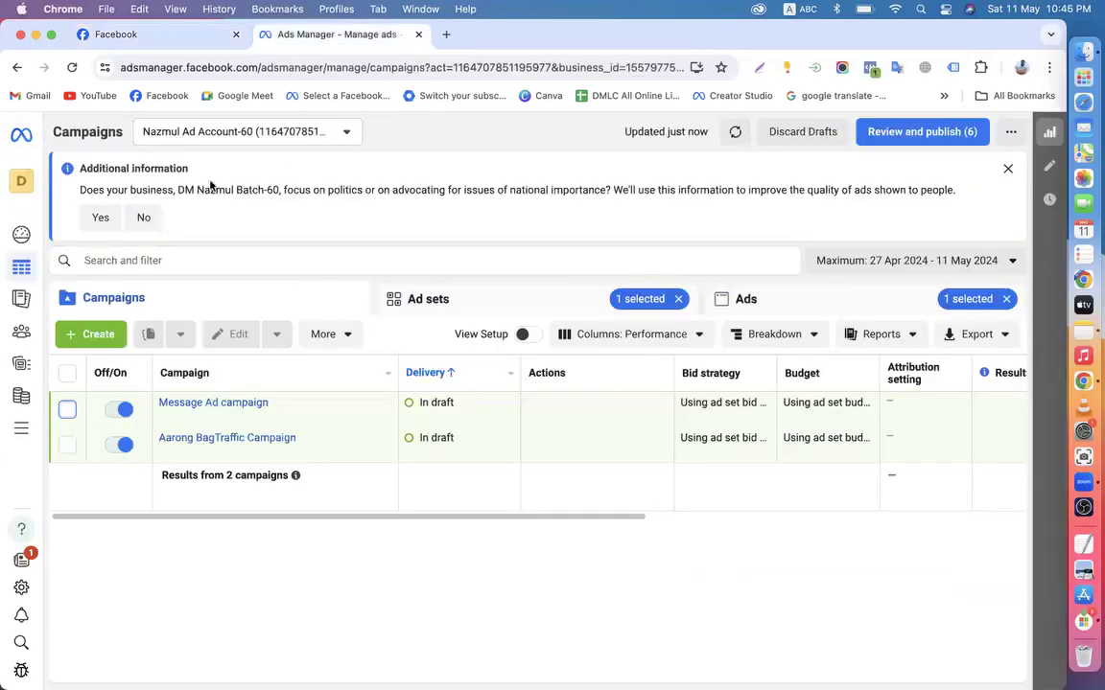
click(106, 331)
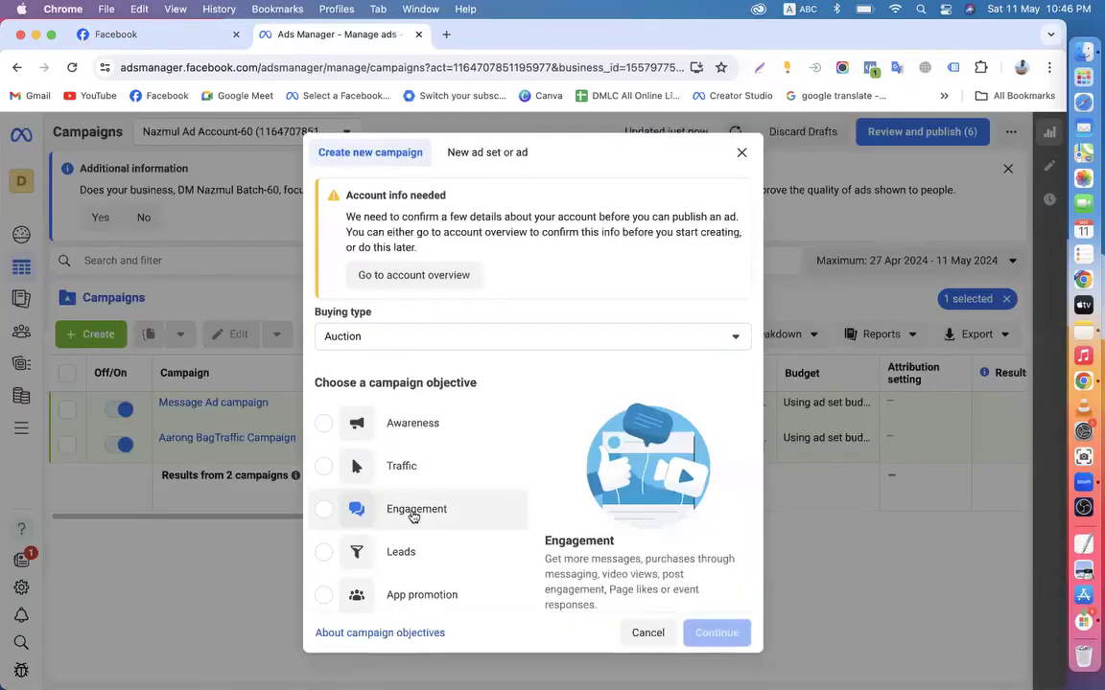
click(415, 511)
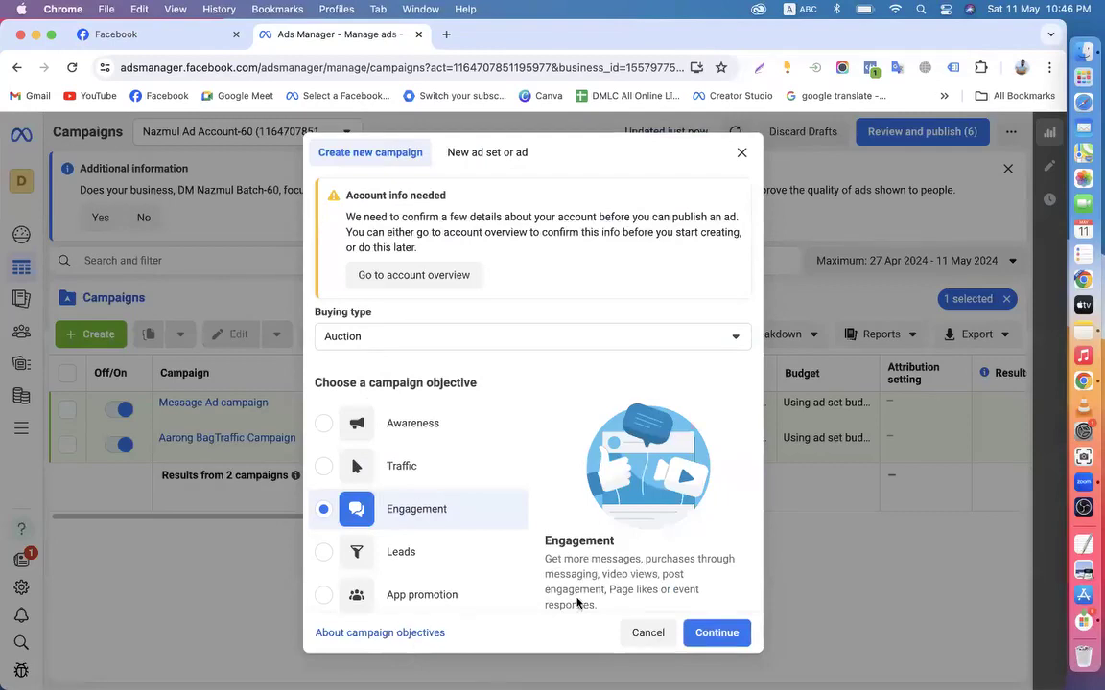
click(717, 632)
click(451, 442)
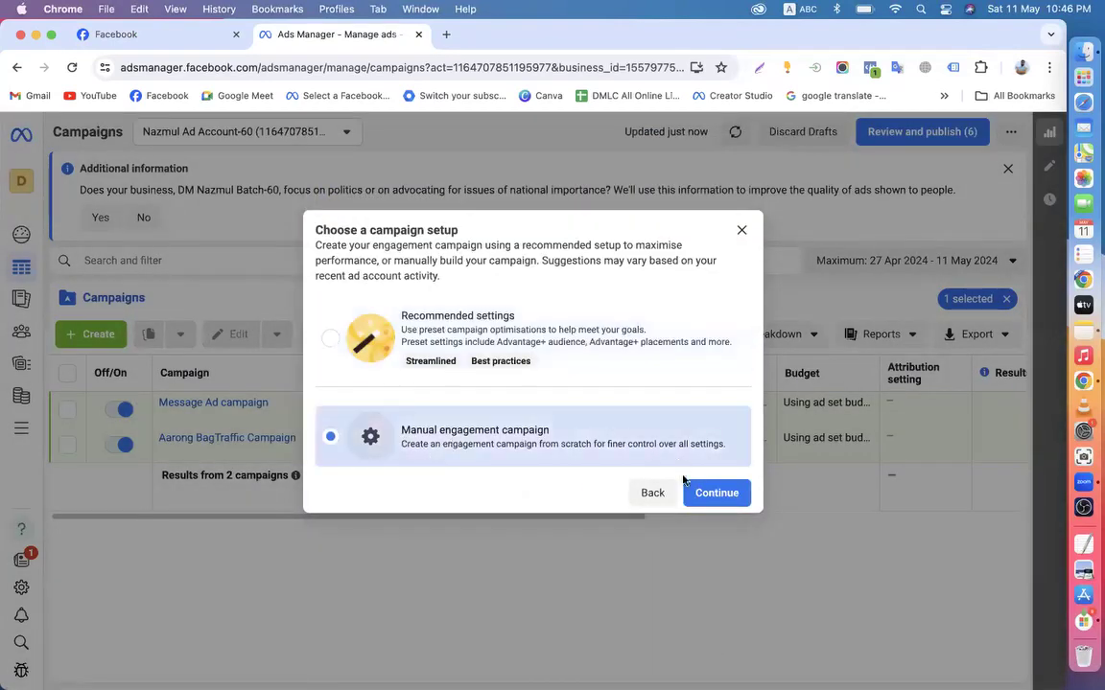
click(720, 499)
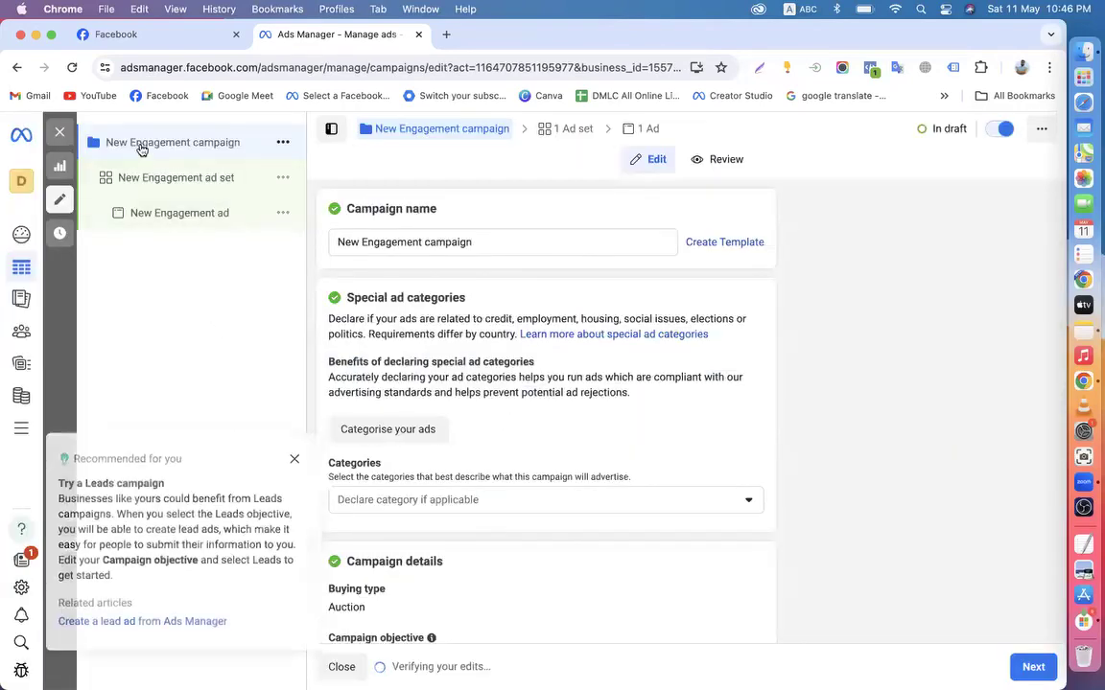
click(294, 451)
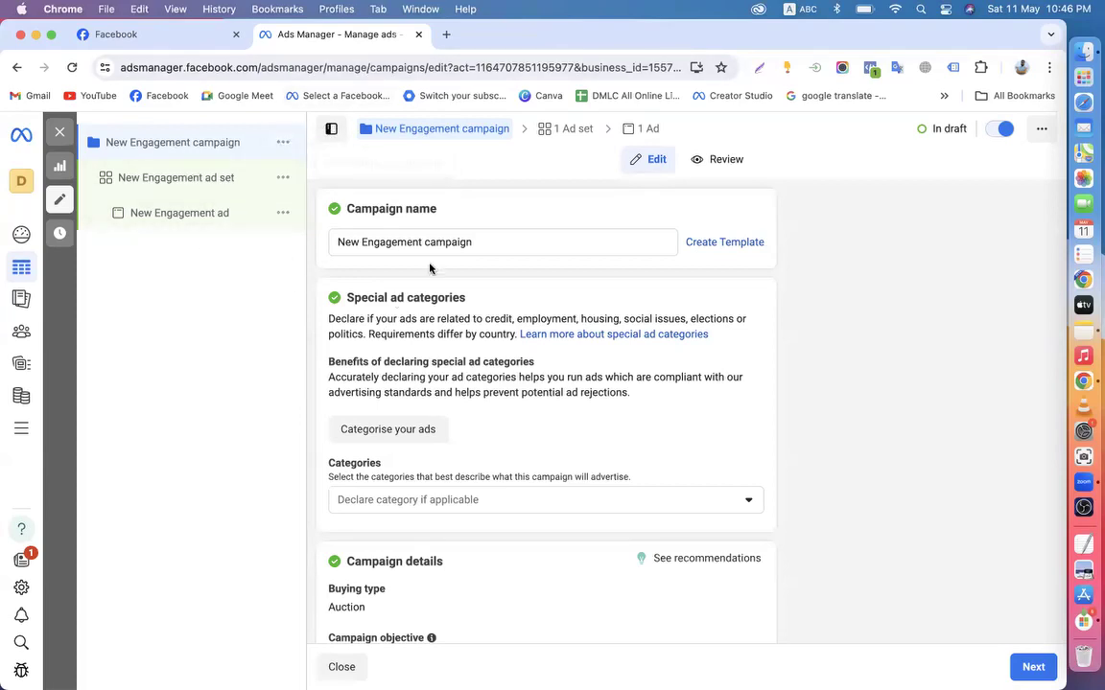
Rename the campaign to 'New Post like,cmt,share campaign', removing the word Engagement
drag(420, 242, 364, 242)
click(312, 243)
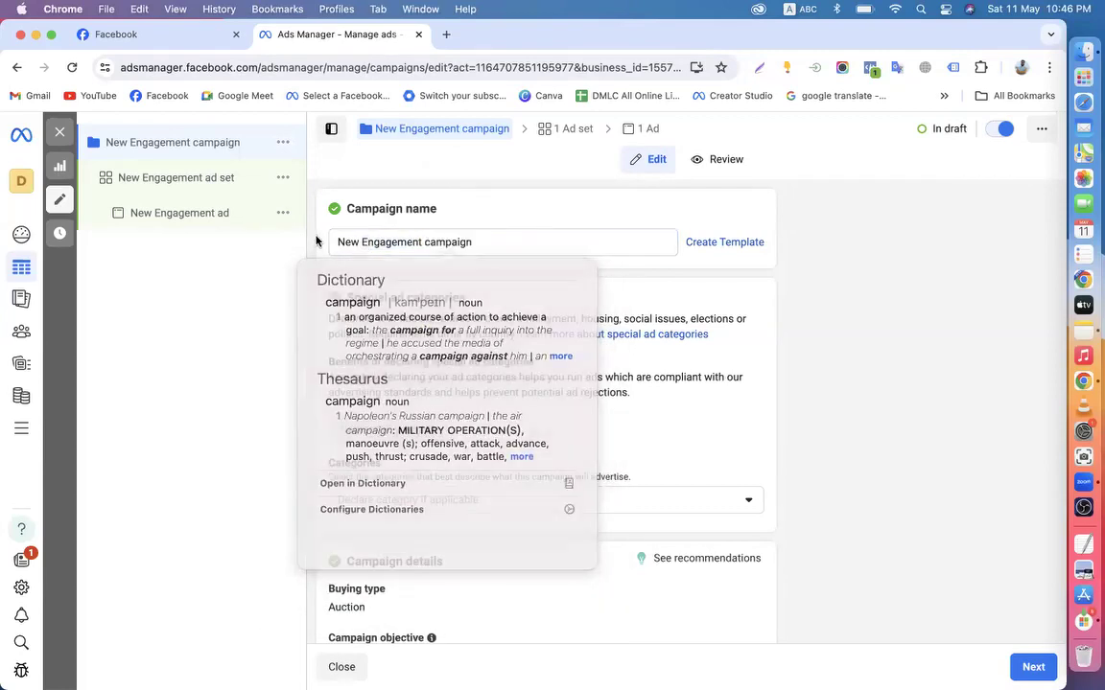
click(422, 243)
text(Post )
text(like)
text(,cmt,c)
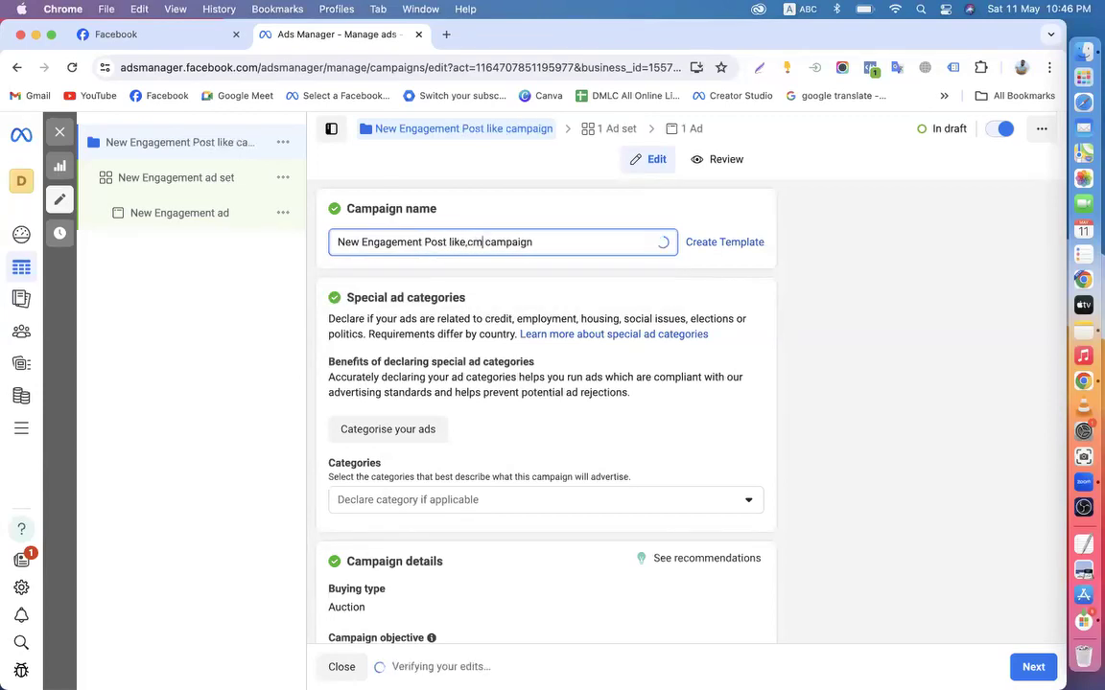
text(hare)
scroll(337, 298, down, 1)
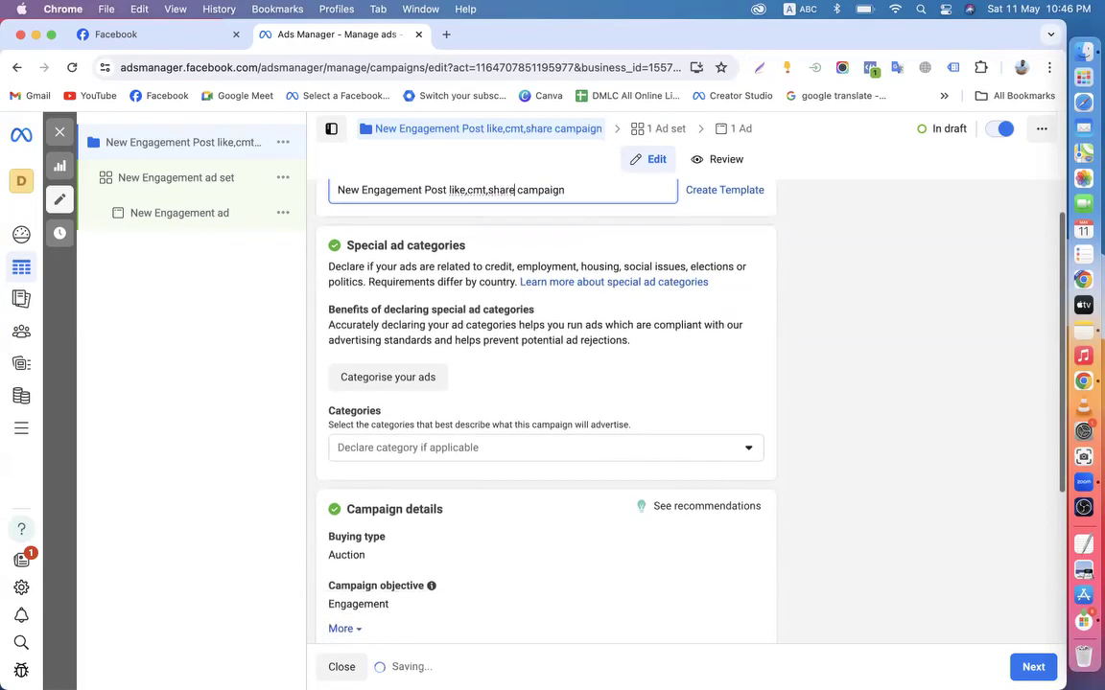
scroll(337, 299, up, 1)
drag(422, 212, 362, 212)
key(BackSpace)
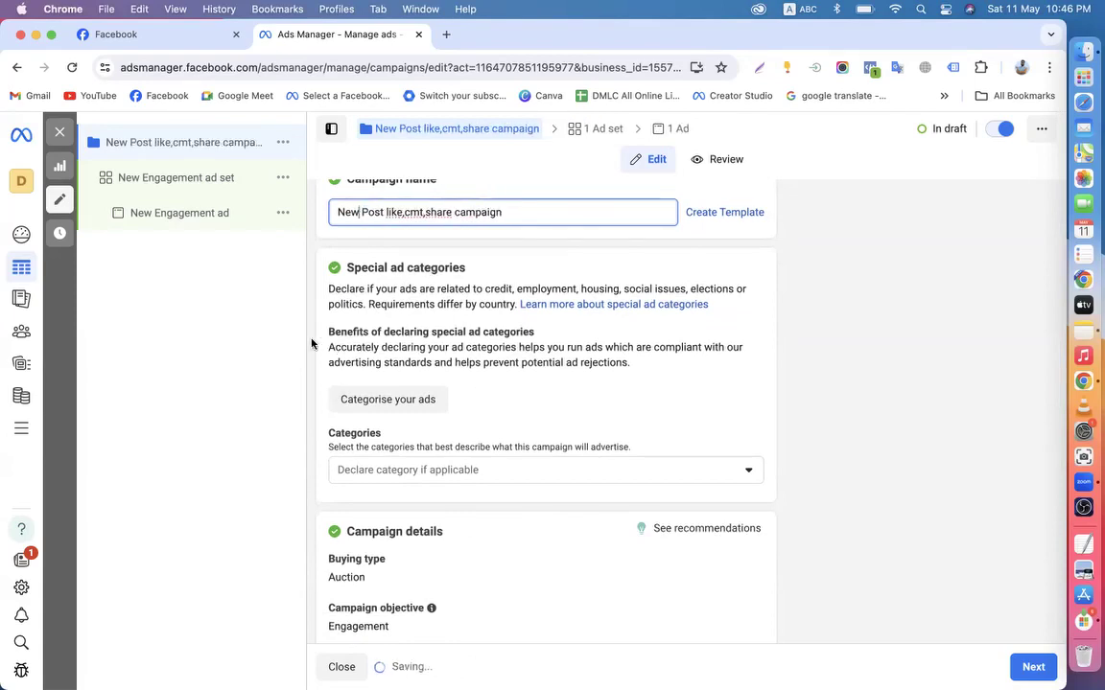
scroll(523, 504, down, 5)
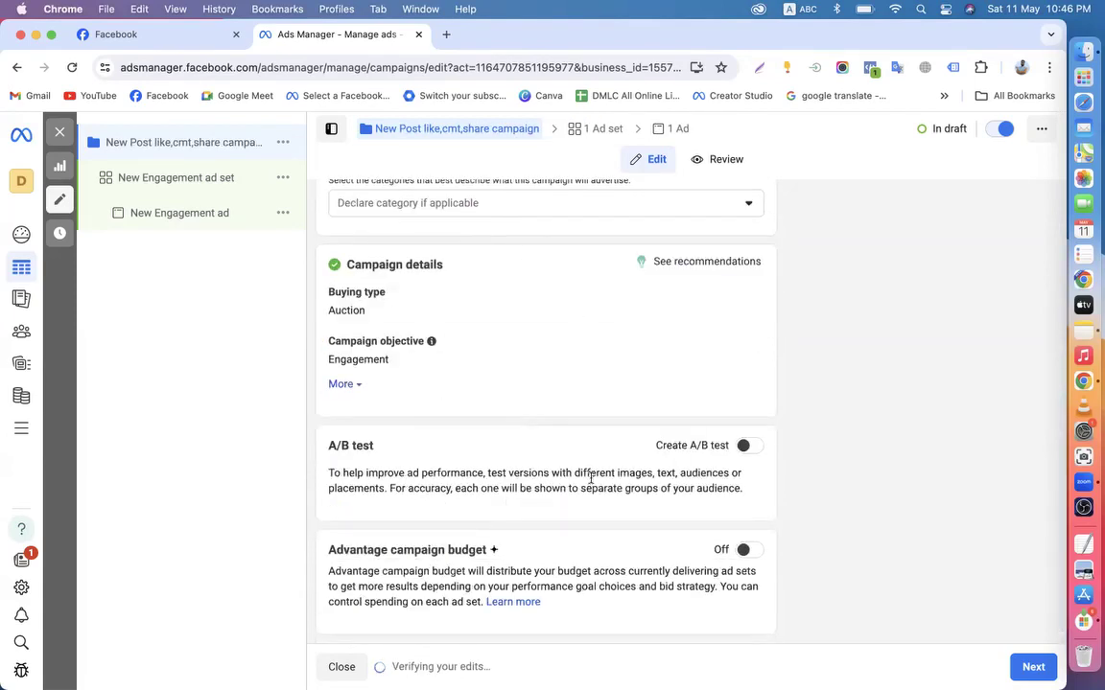
Move on to the ad set settings, leaving the ad set name unchanged
click(1032, 667)
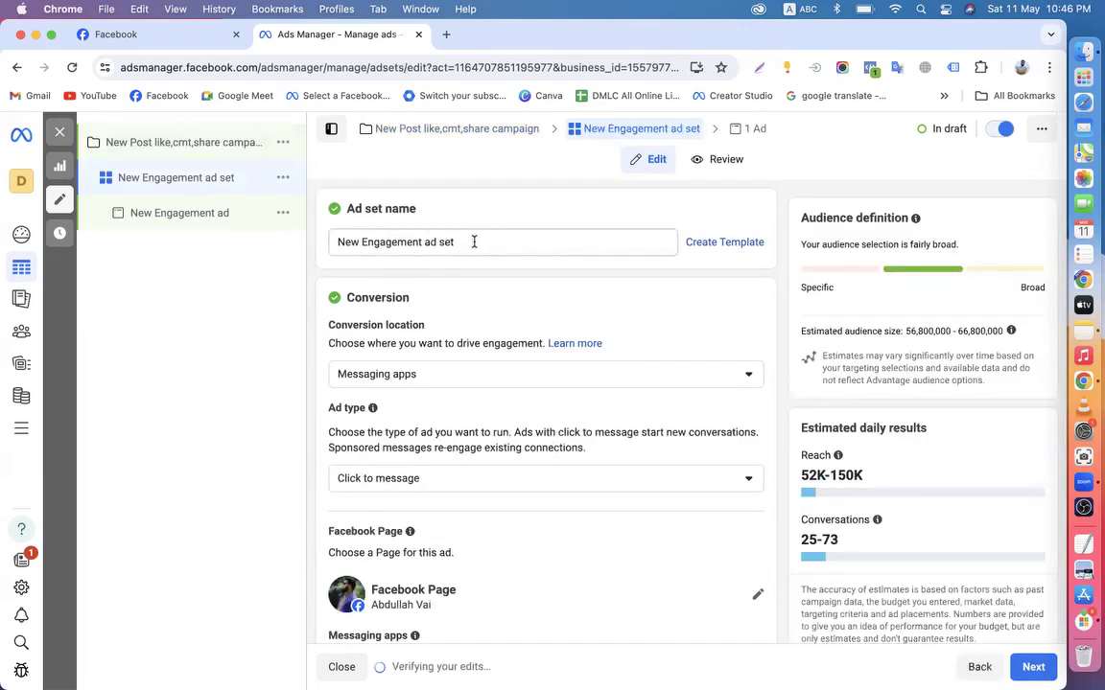
drag(474, 242, 279, 245)
click(464, 275)
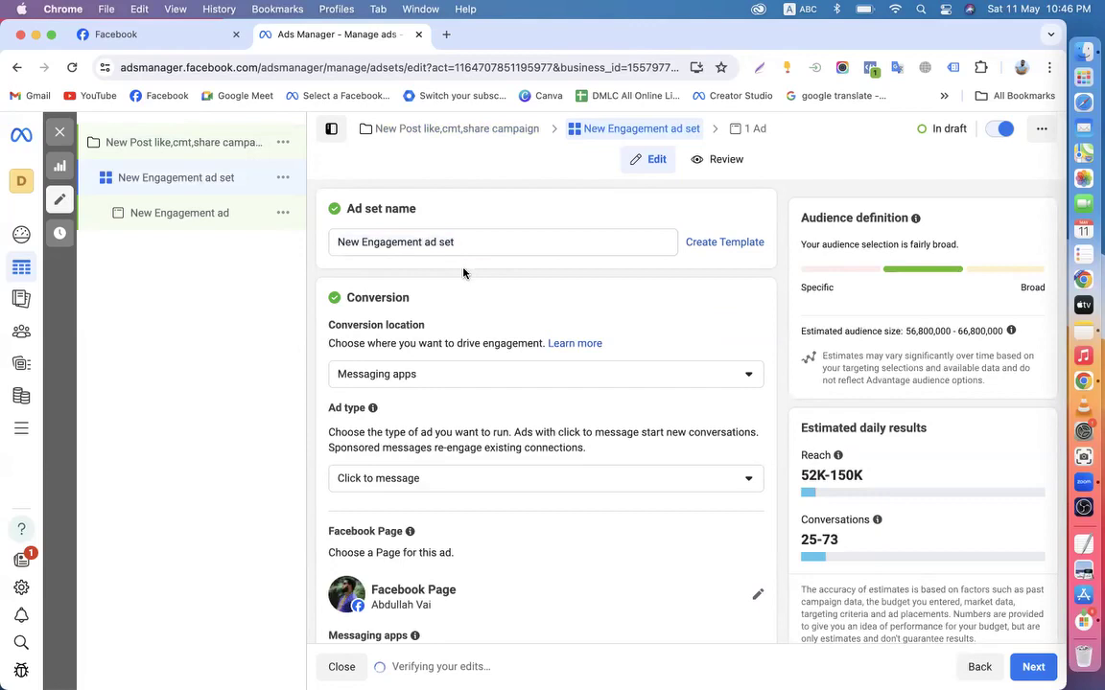
scroll(463, 273, down, 2)
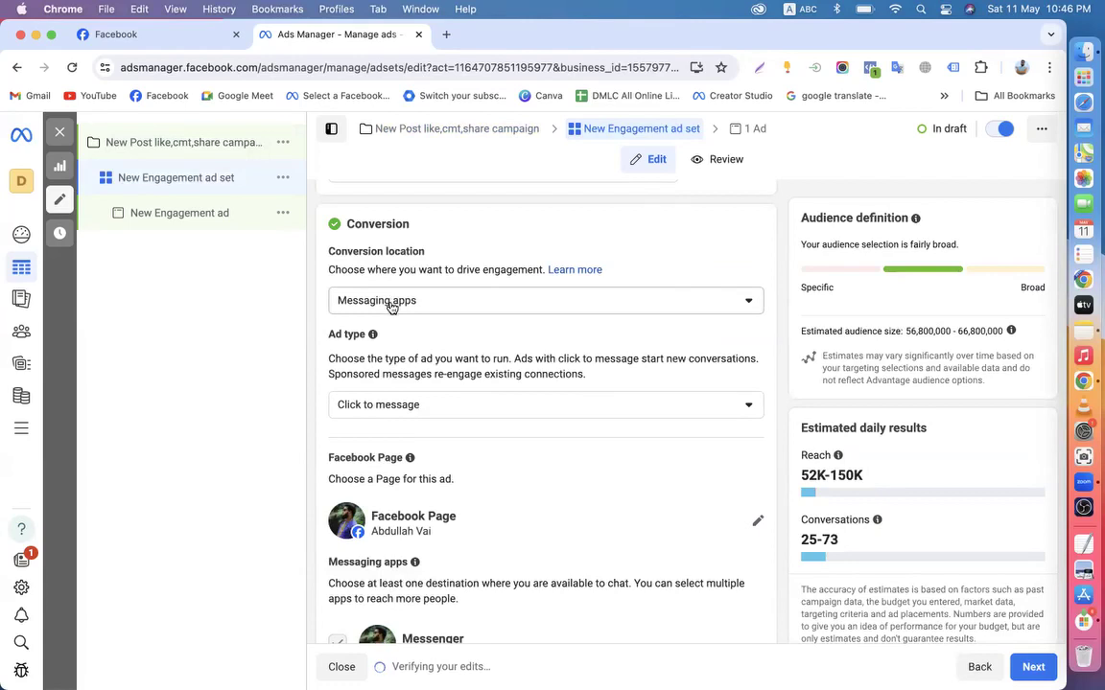
click(175, 36)
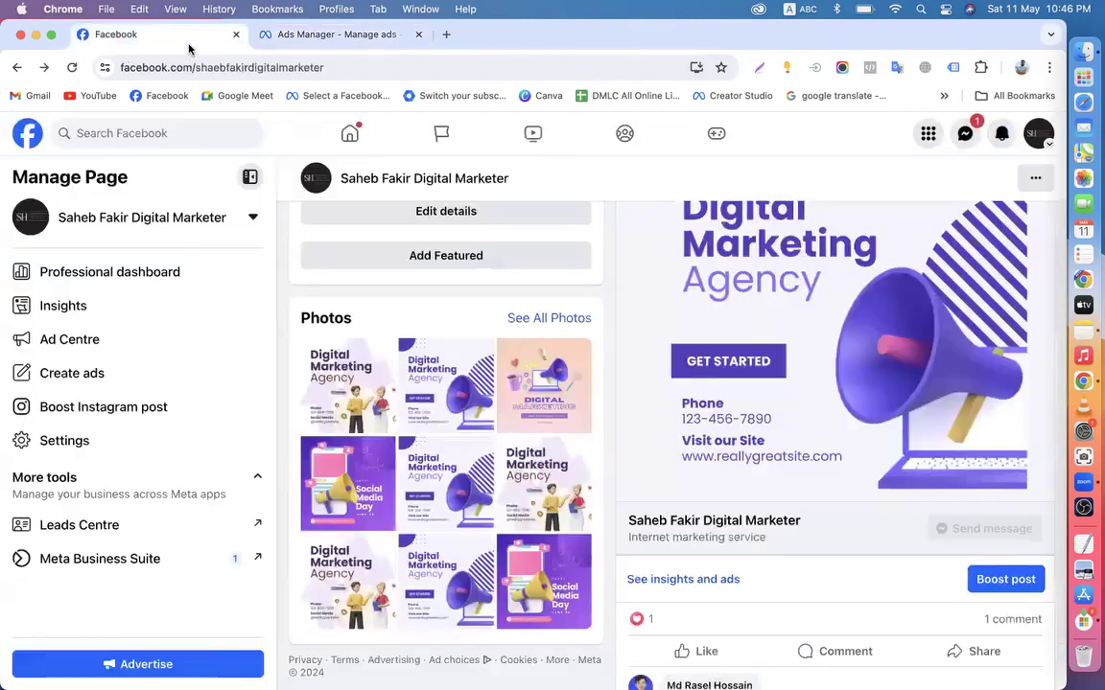
scroll(759, 385, up, 3)
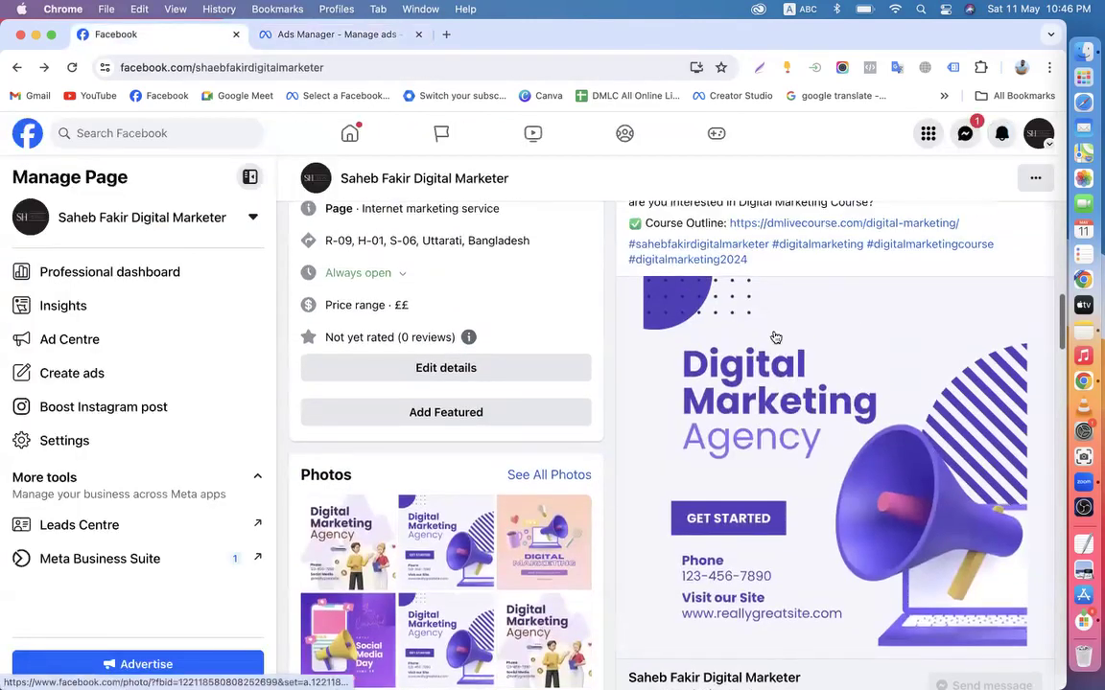
scroll(767, 479, down, 3)
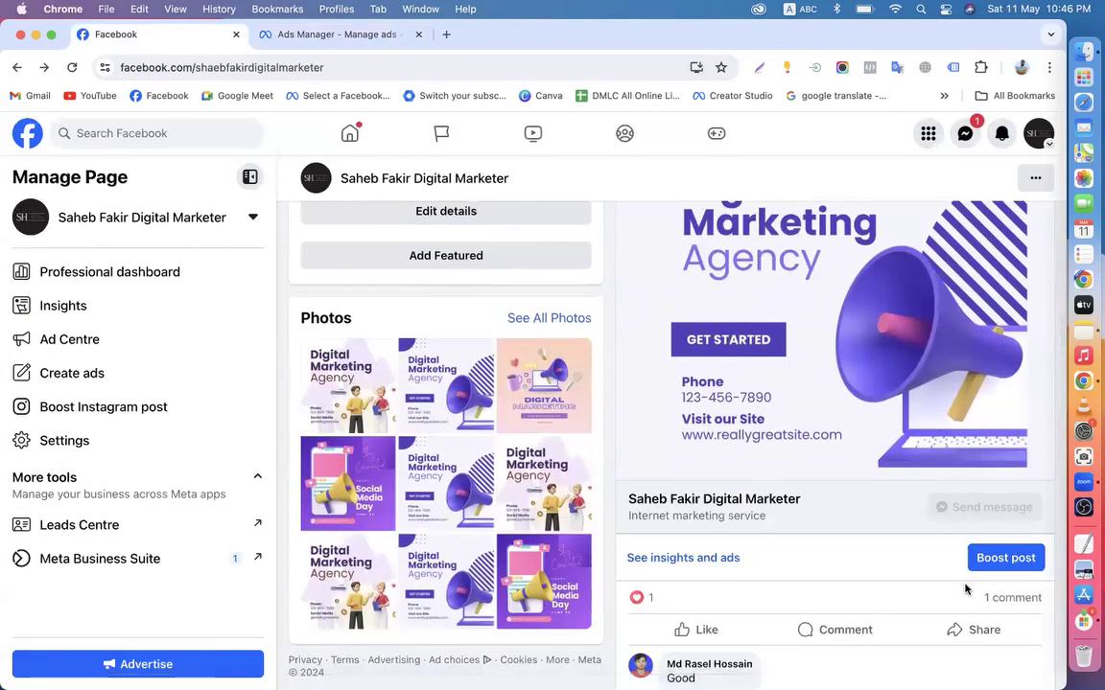
scroll(665, 352, up, 10)
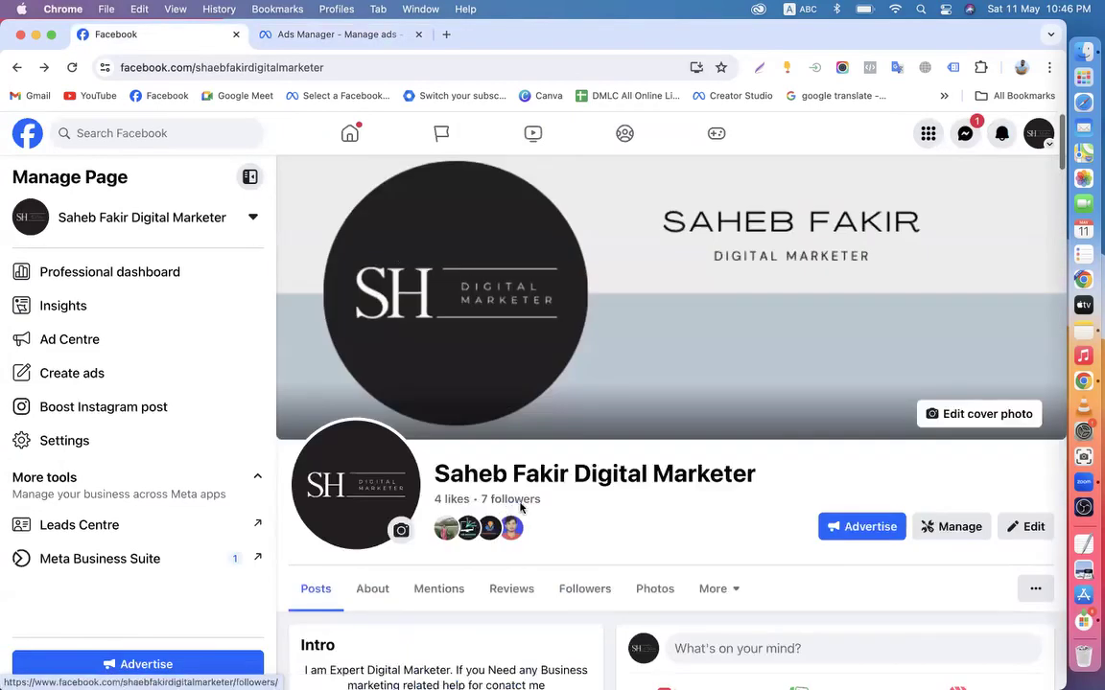
scroll(671, 515, down, 10)
scroll(745, 424, up, 6)
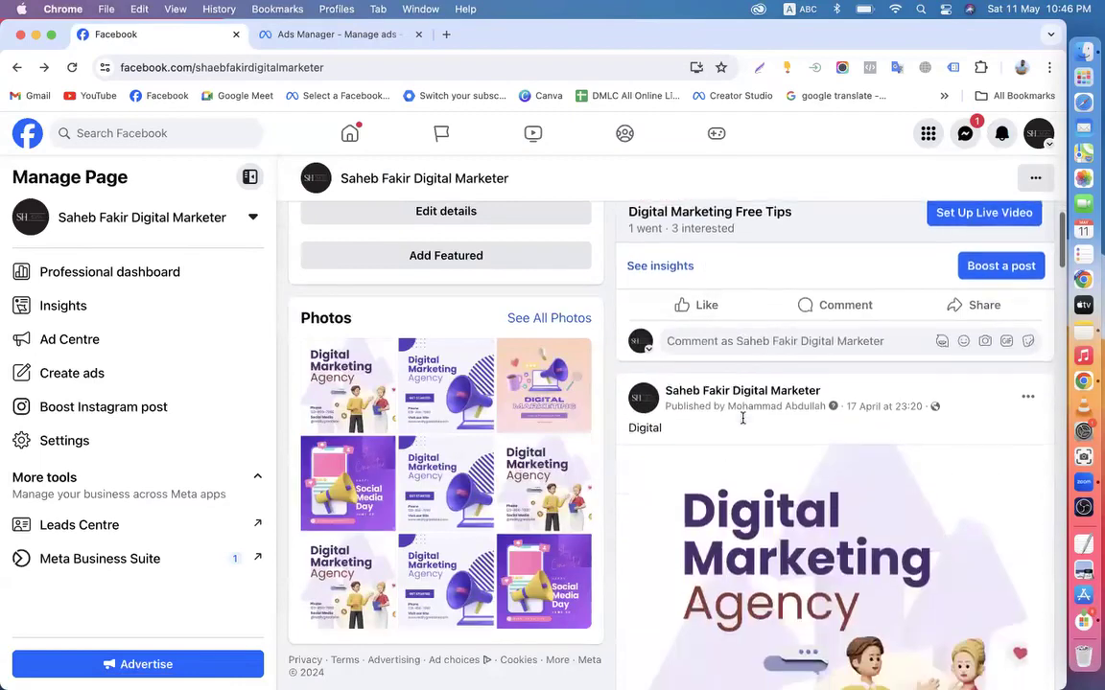
scroll(745, 424, down, 10)
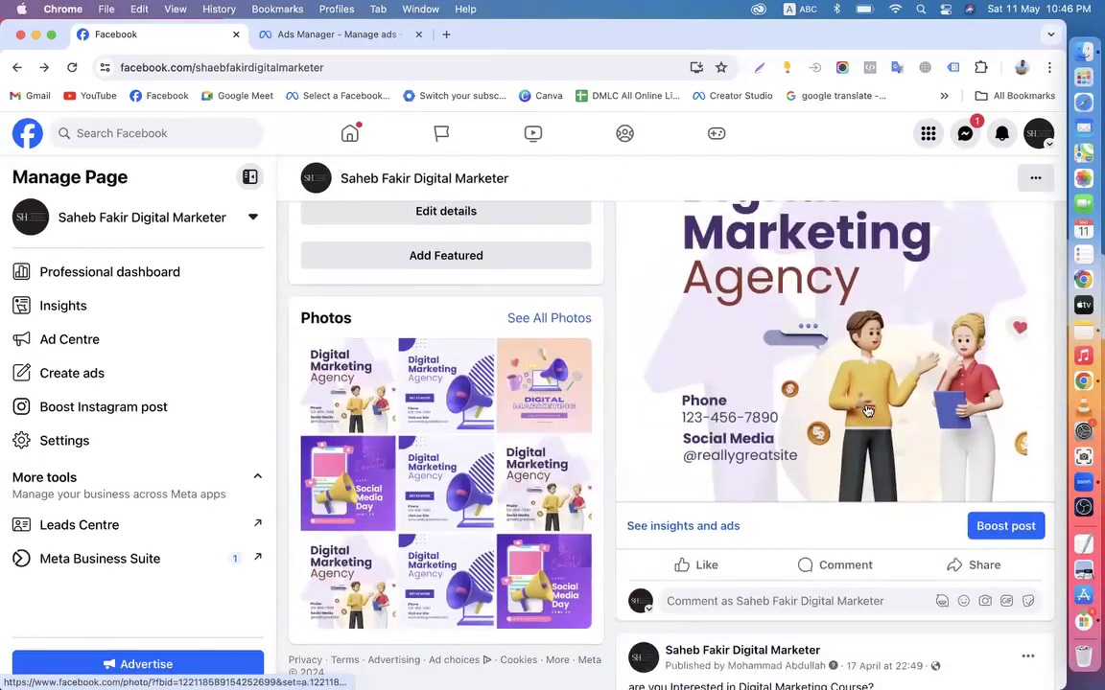
scroll(867, 411, up, 3)
scroll(867, 410, down, 8)
scroll(867, 411, down, 5)
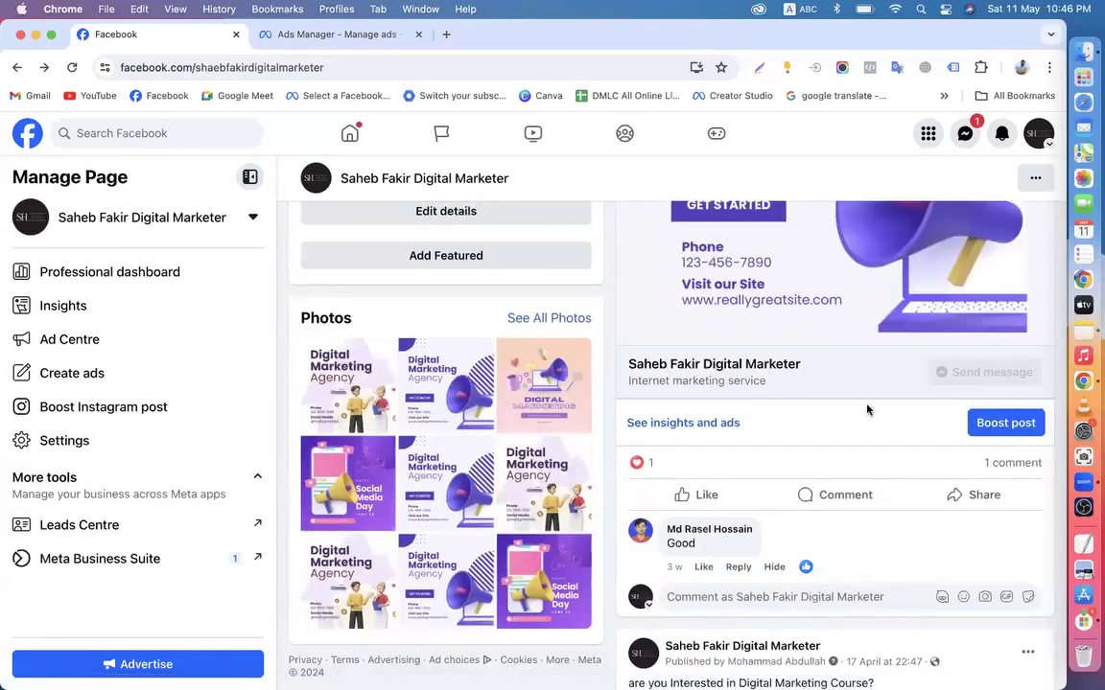
scroll(867, 410, up, 3)
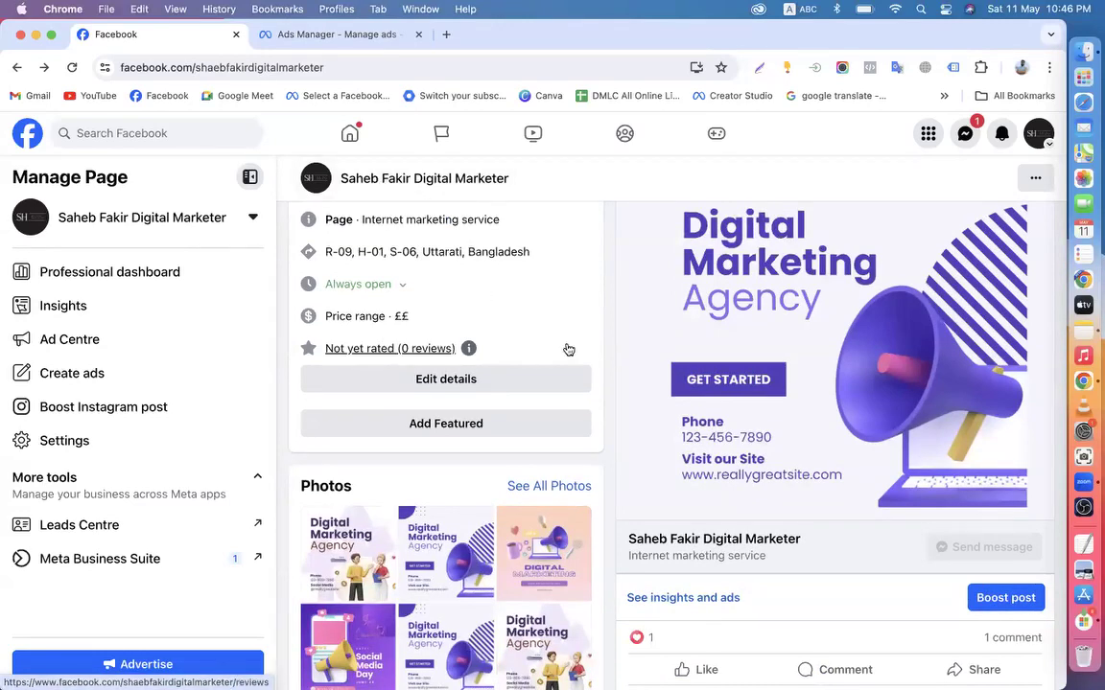
scroll(568, 349, up, 2)
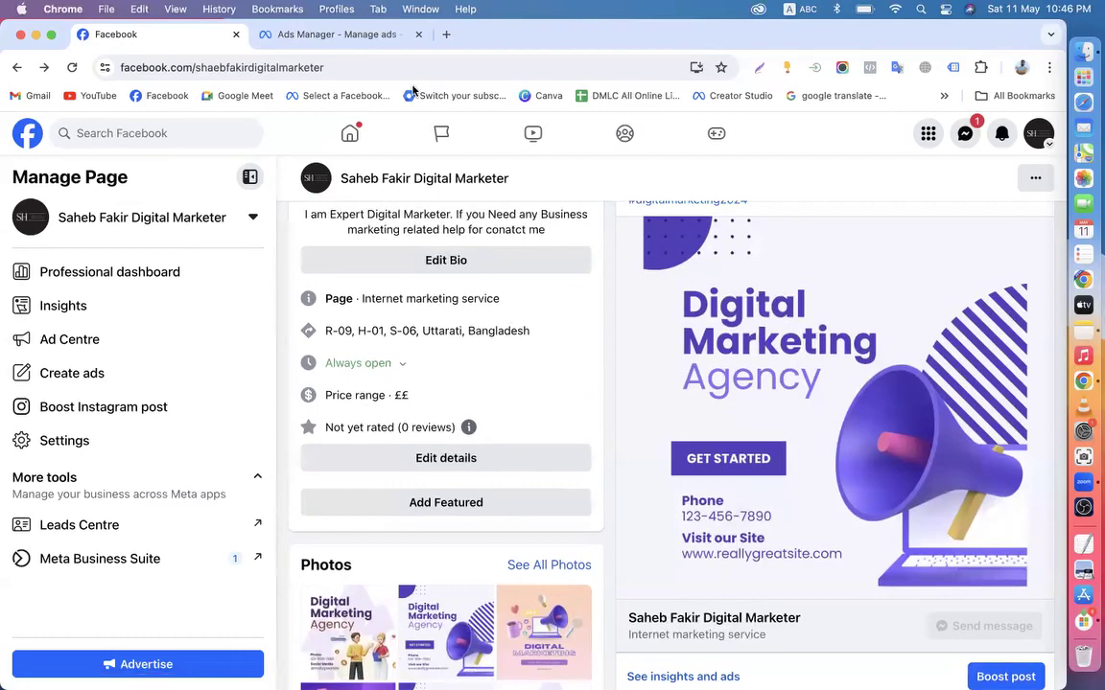
scroll(636, 343, down, 4)
scroll(636, 347, up, 10)
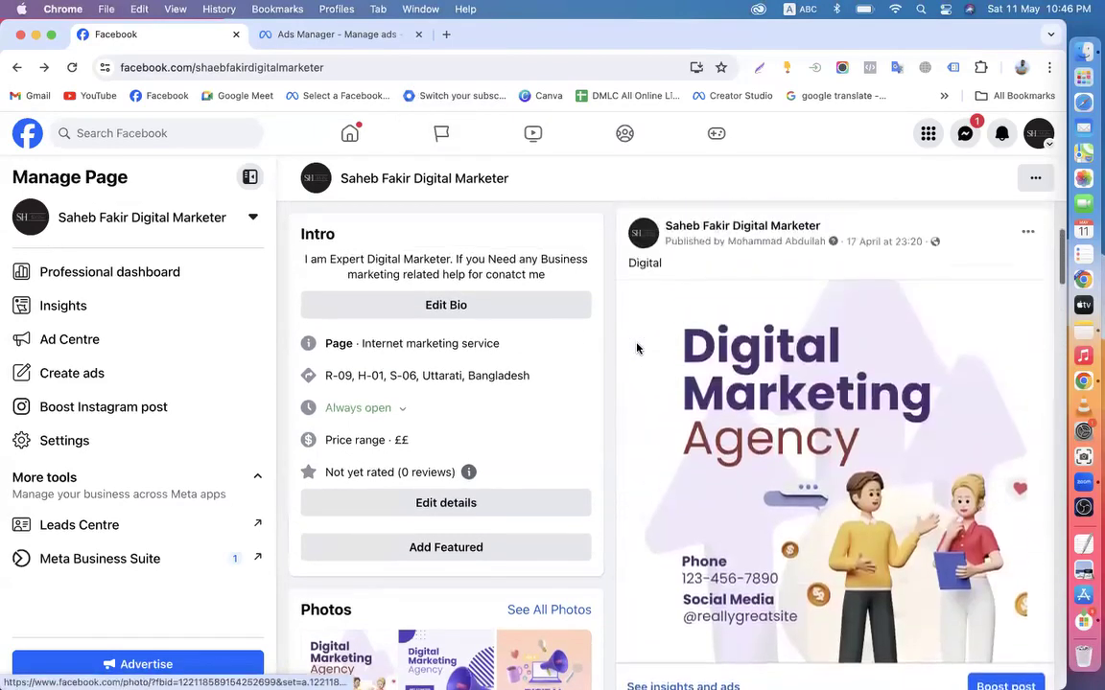
scroll(679, 498, down, 10)
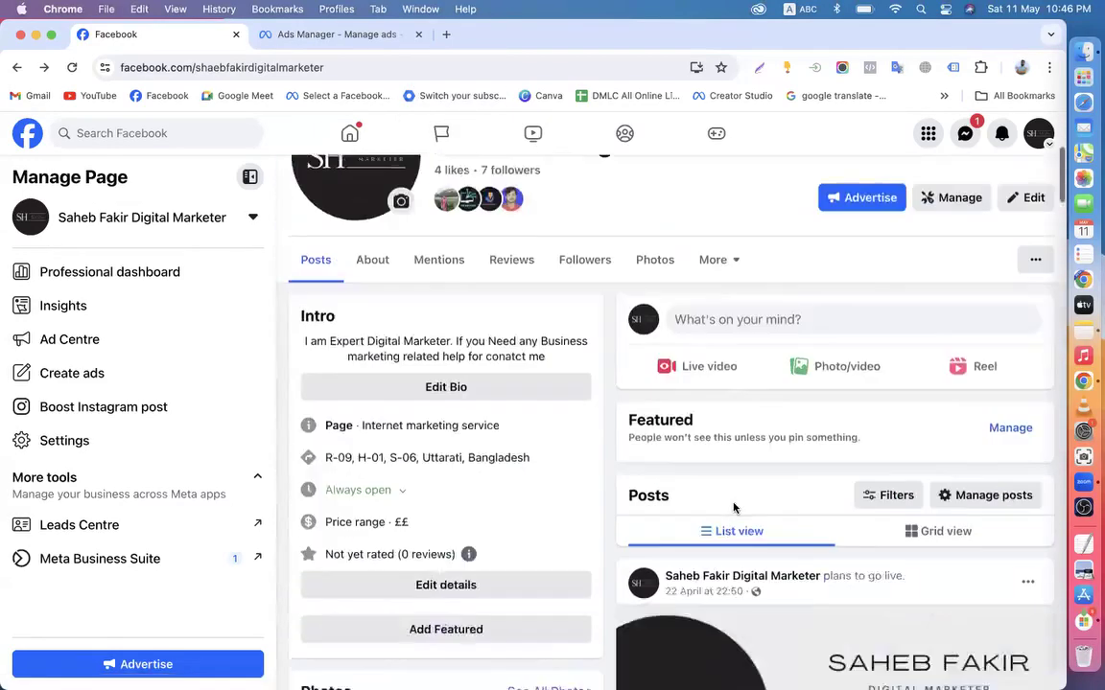
scroll(695, 501, down, 5)
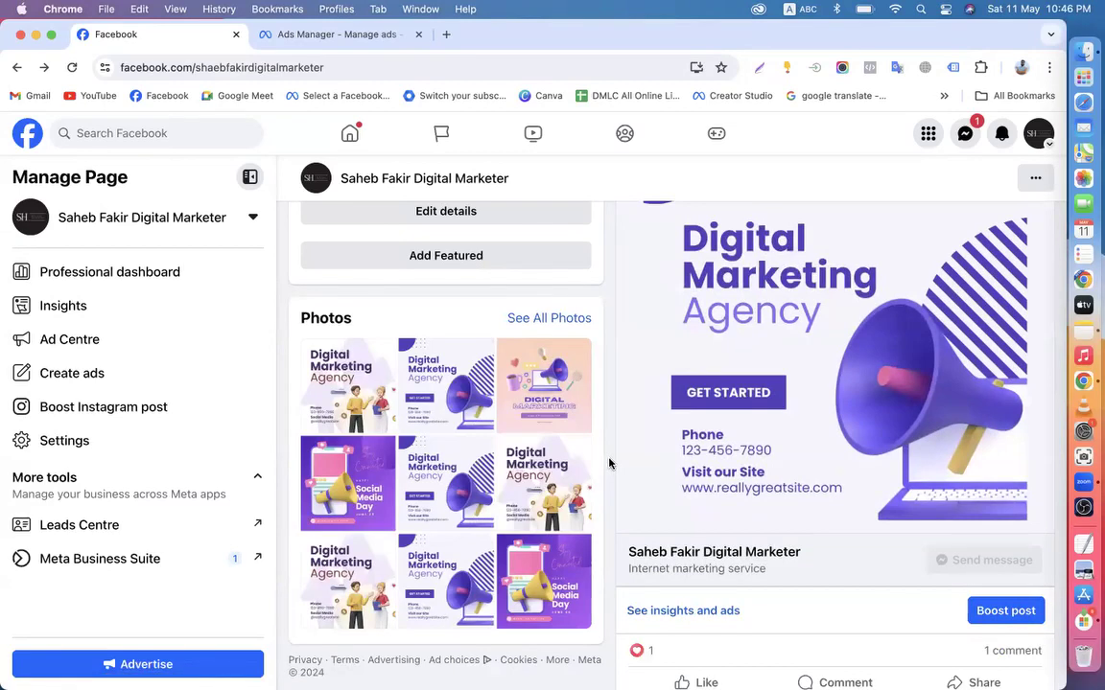
click(331, 34)
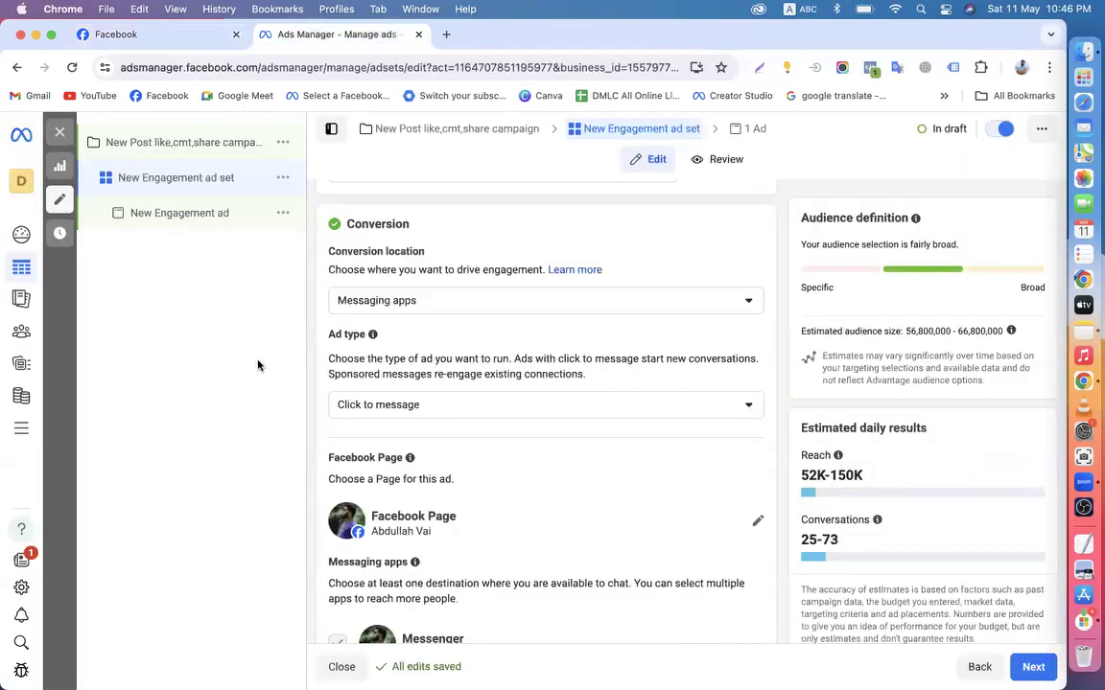
click(133, 36)
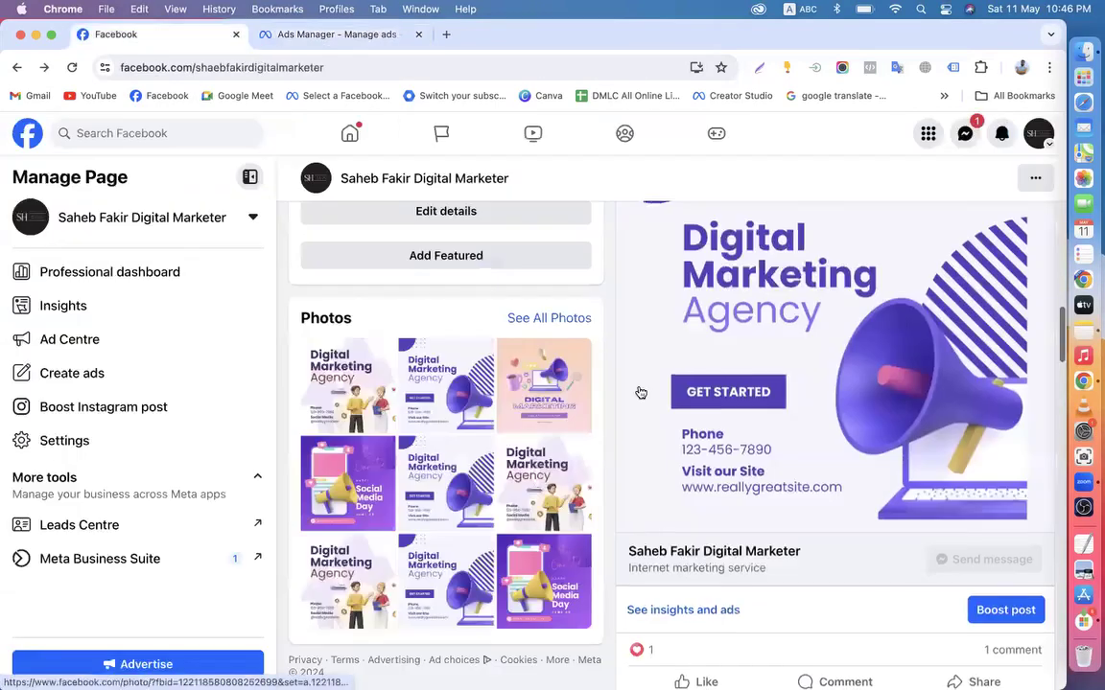
scroll(662, 479, down, 2)
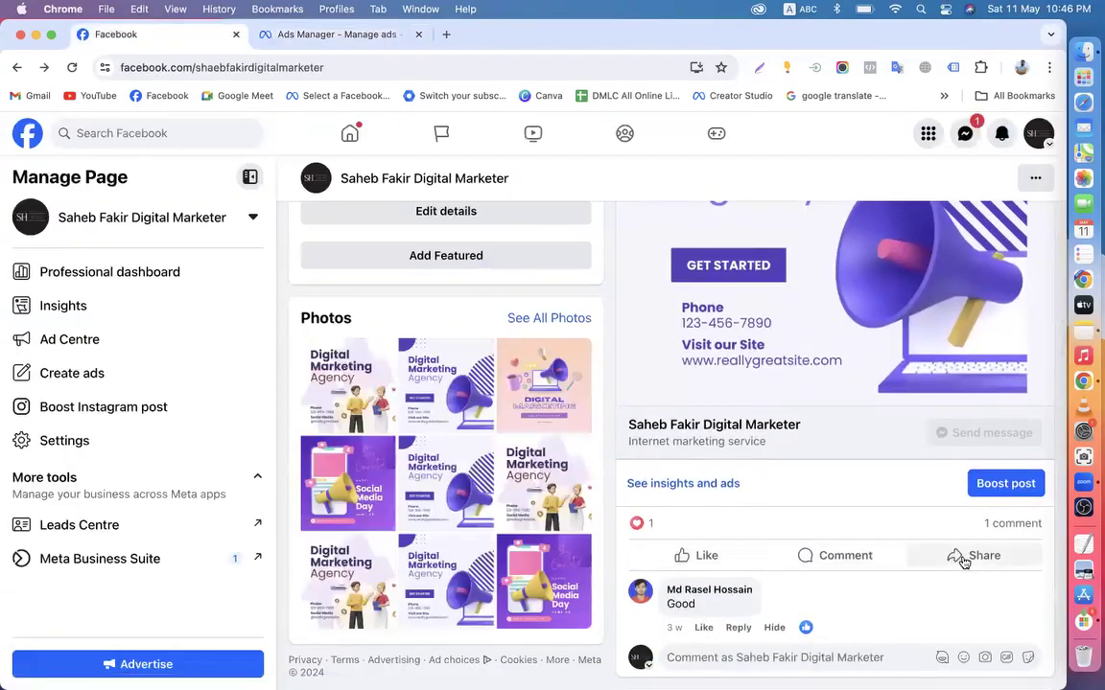
click(291, 34)
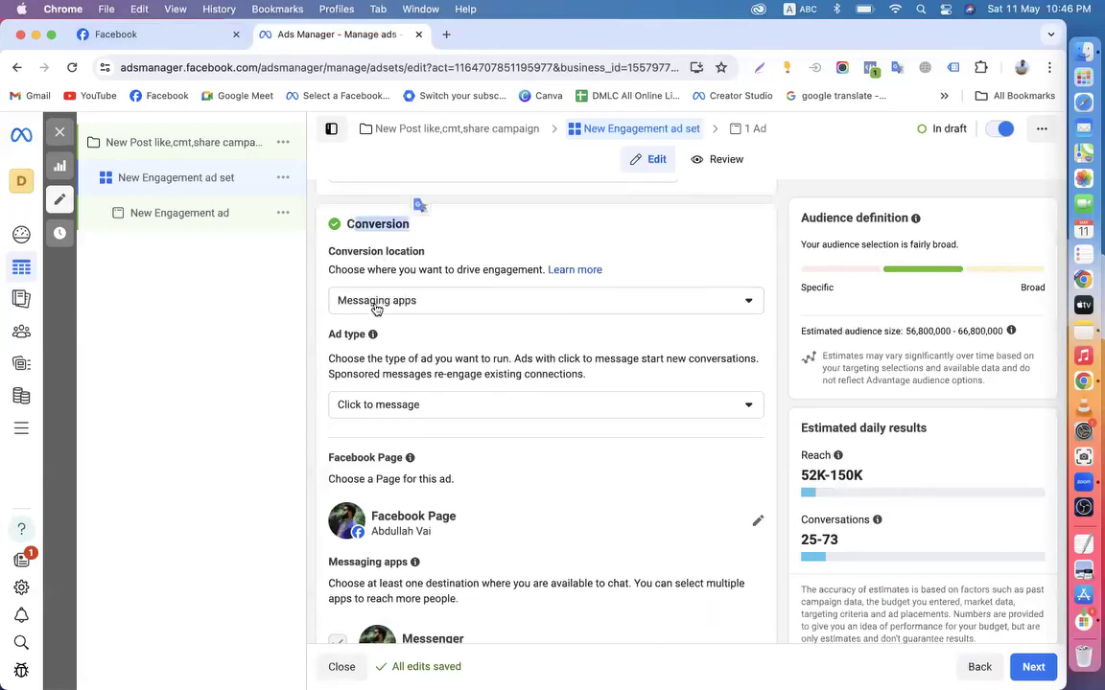
Set the conversion location to On your ad and the engagement type to Post engagement
click(404, 304)
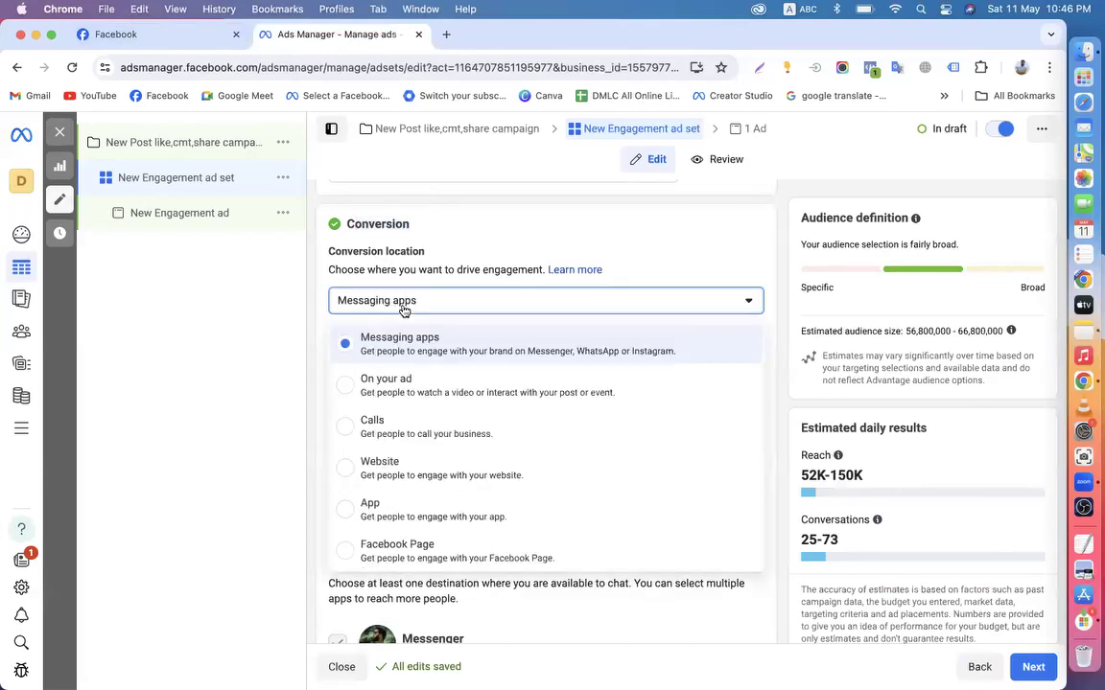
click(412, 391)
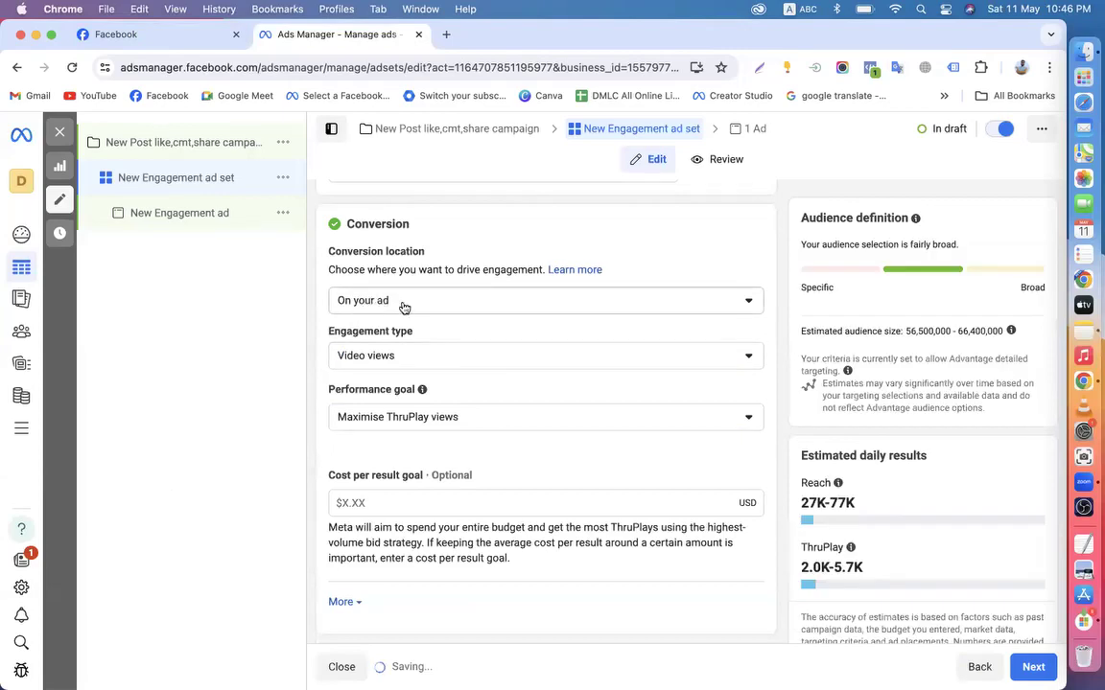
click(392, 361)
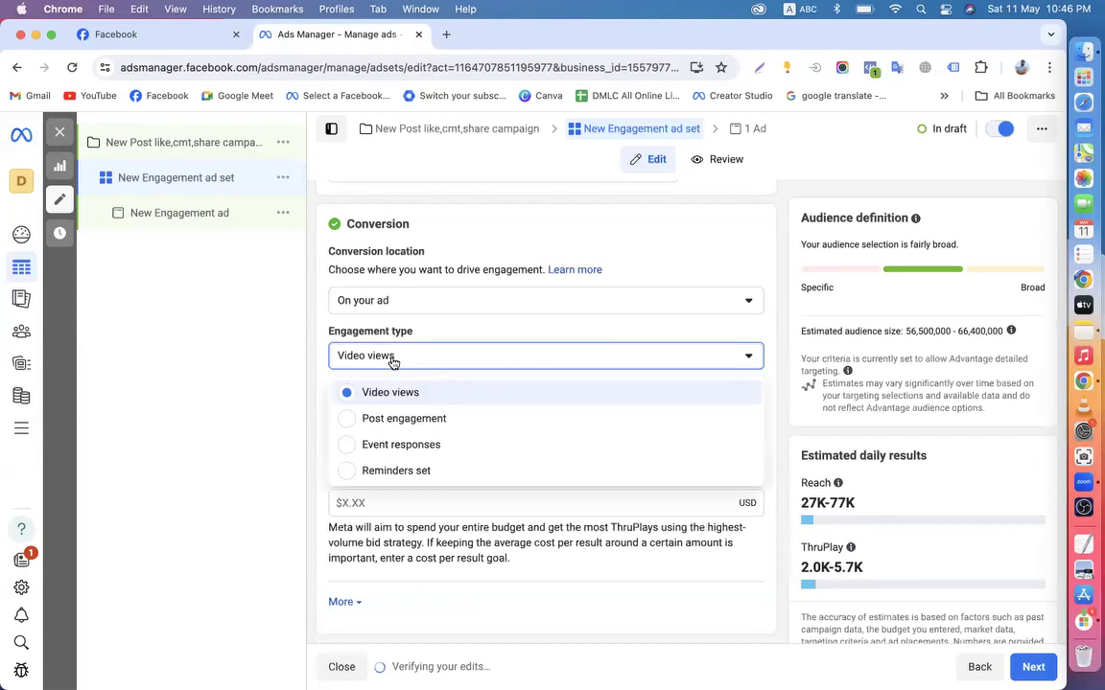
click(381, 422)
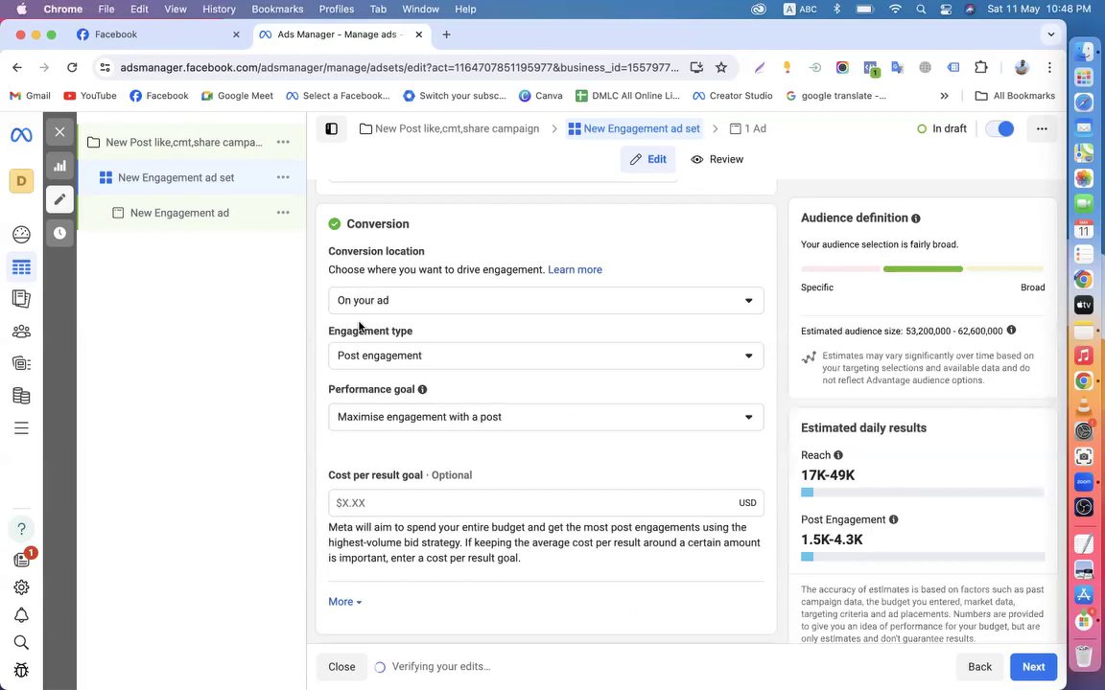
click(169, 38)
scroll(687, 414, down, 3)
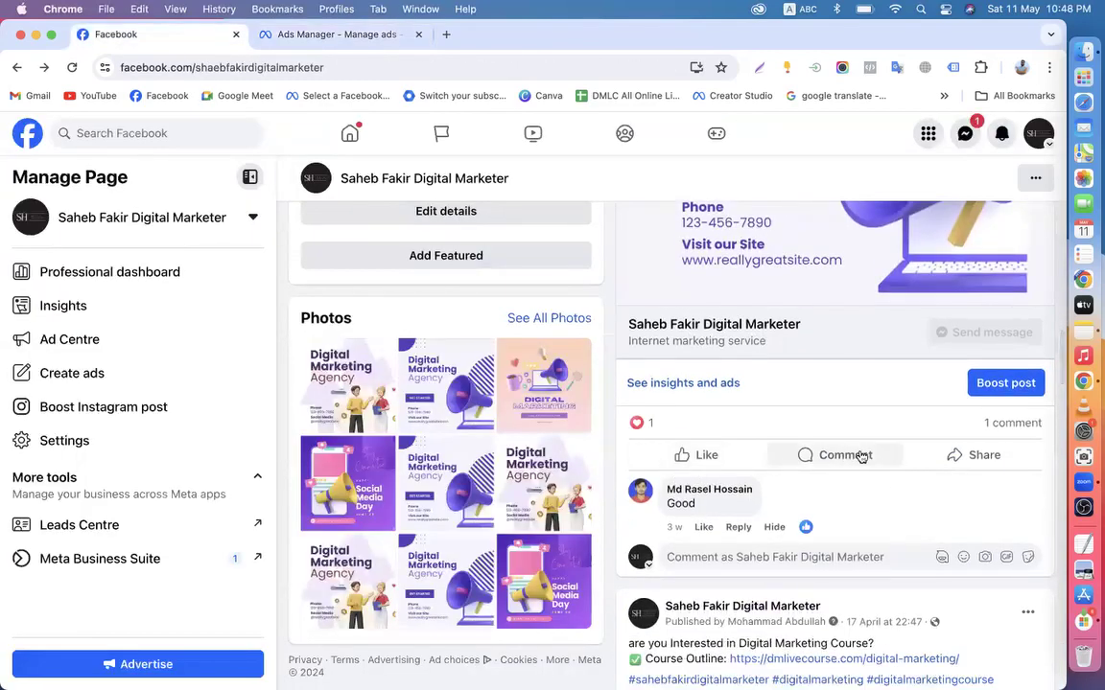
click(333, 36)
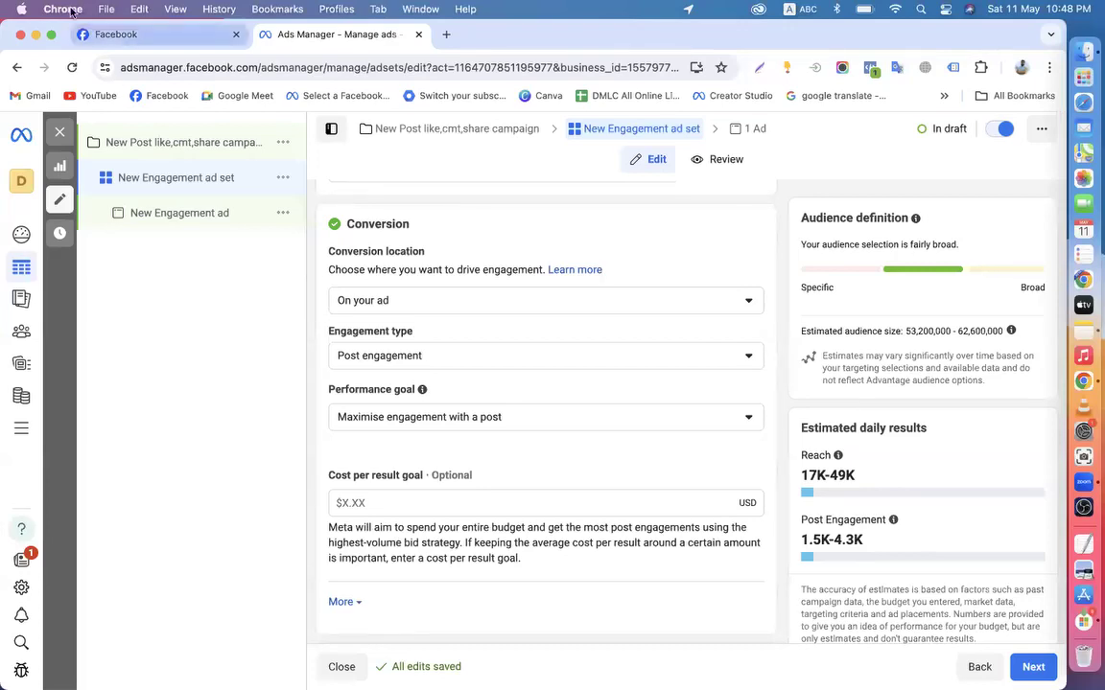
click(144, 35)
scroll(836, 415, up, 3)
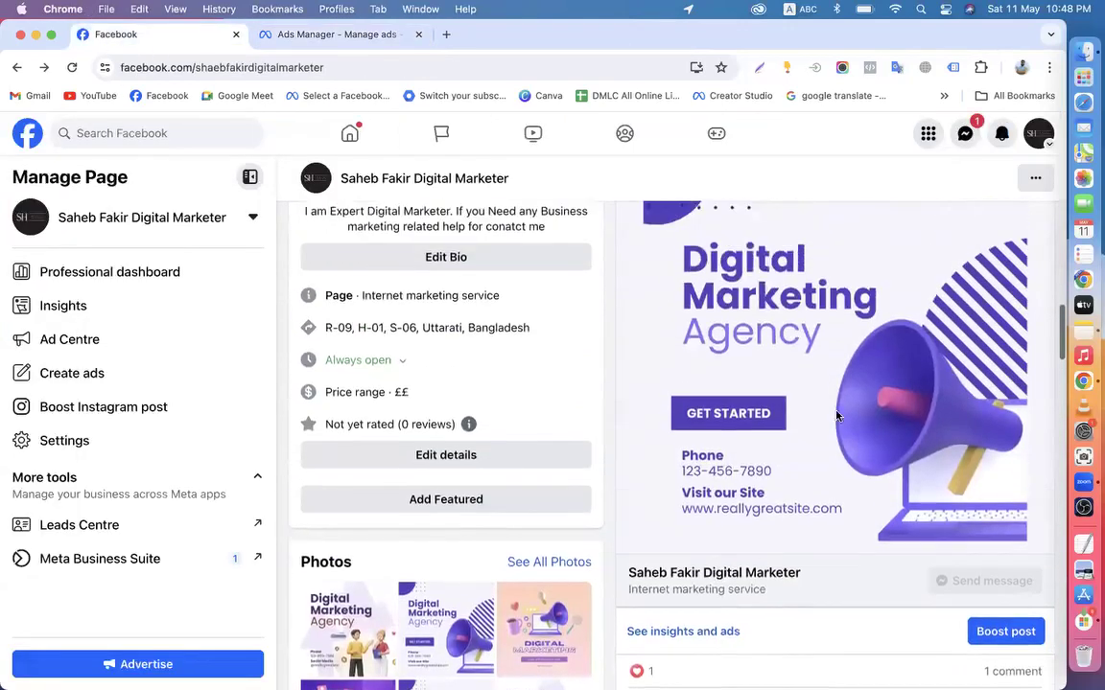
scroll(879, 412, down, 3)
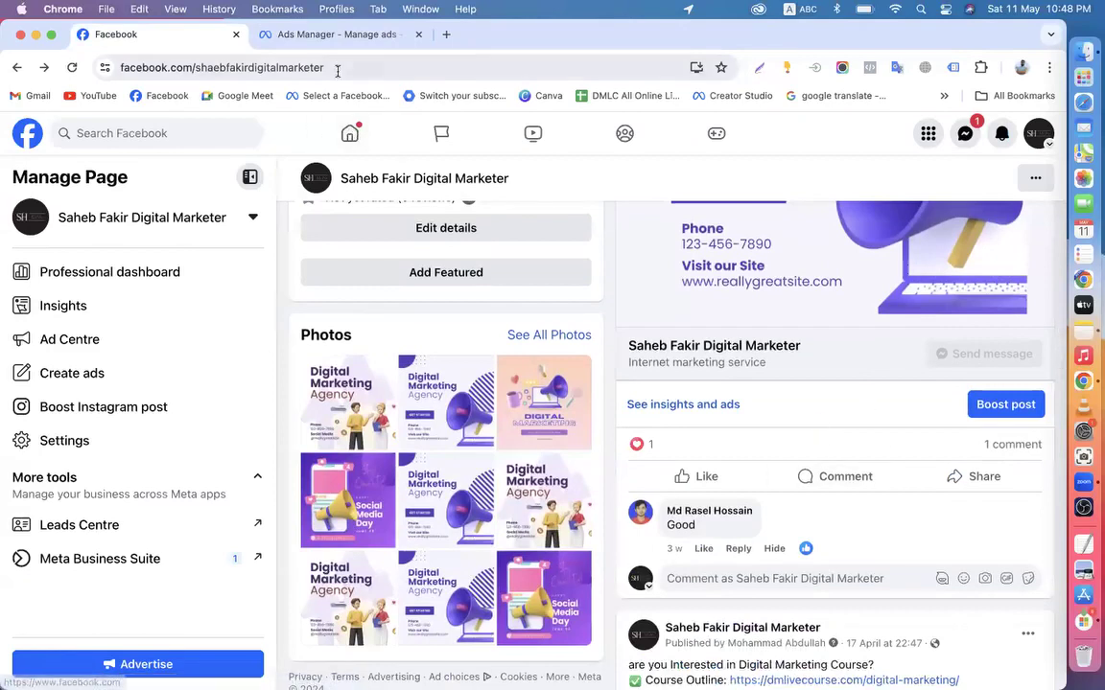
click(316, 36)
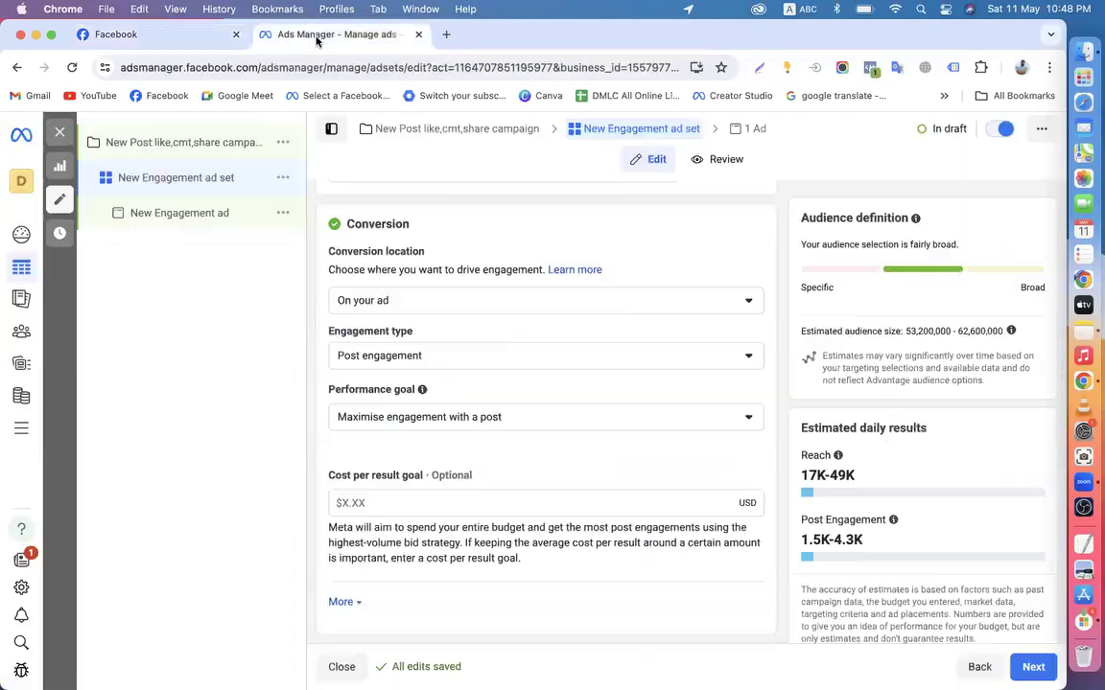
Try Video views as the engagement type, keeping Maximise ThruPlay views as the performance goal
click(385, 360)
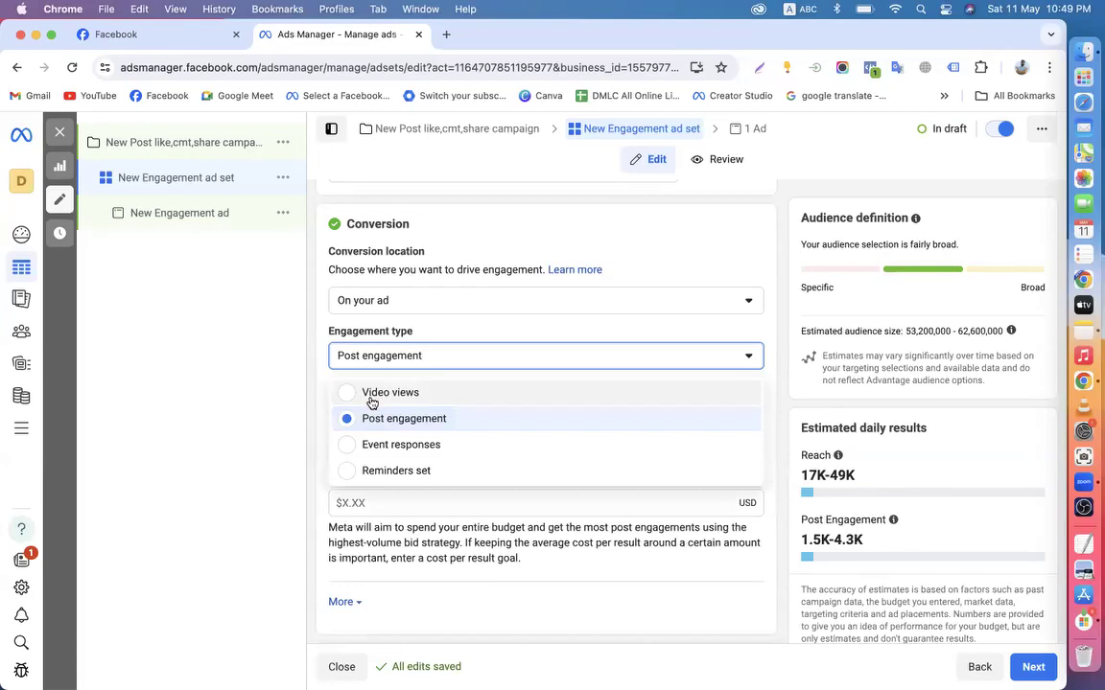
click(372, 395)
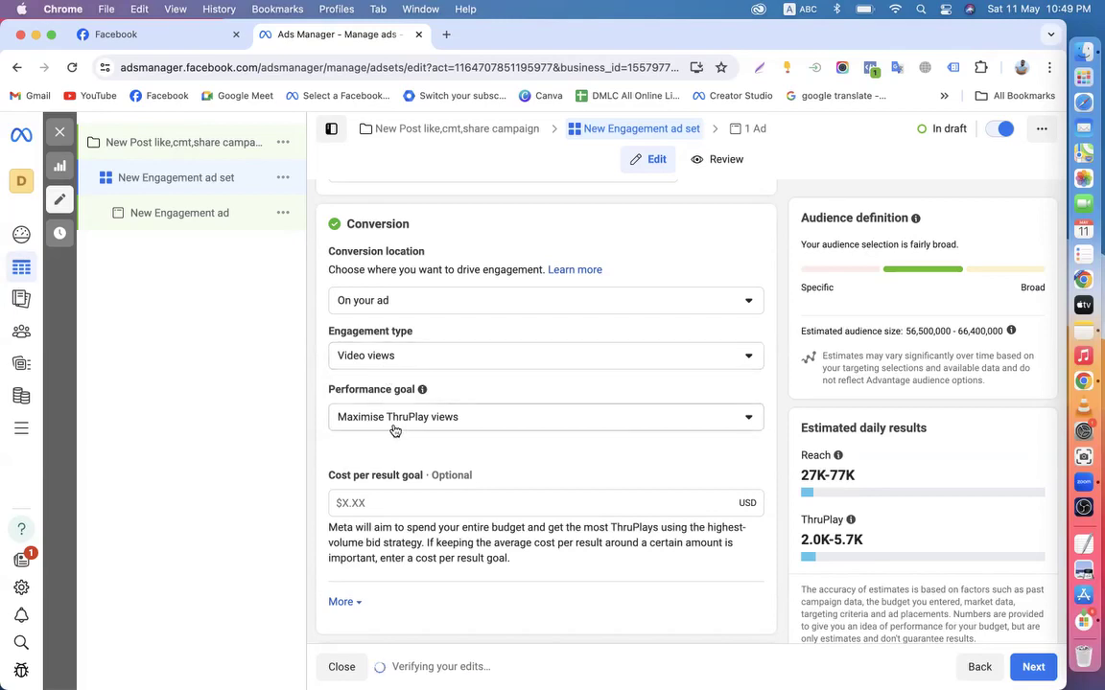
click(471, 429)
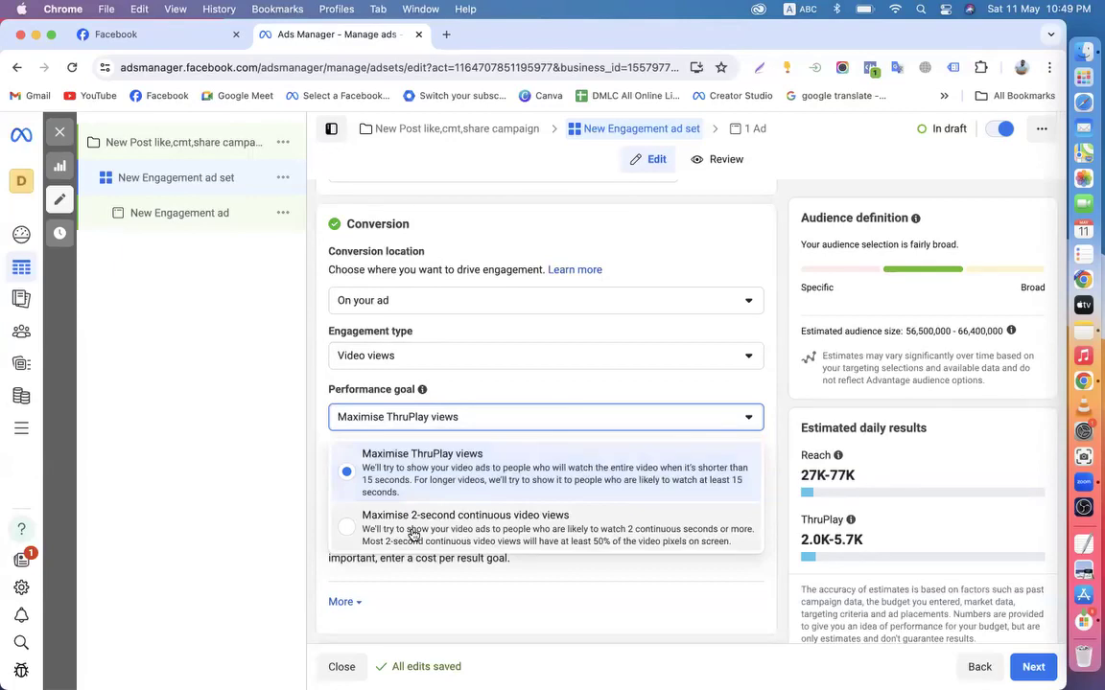
click(364, 479)
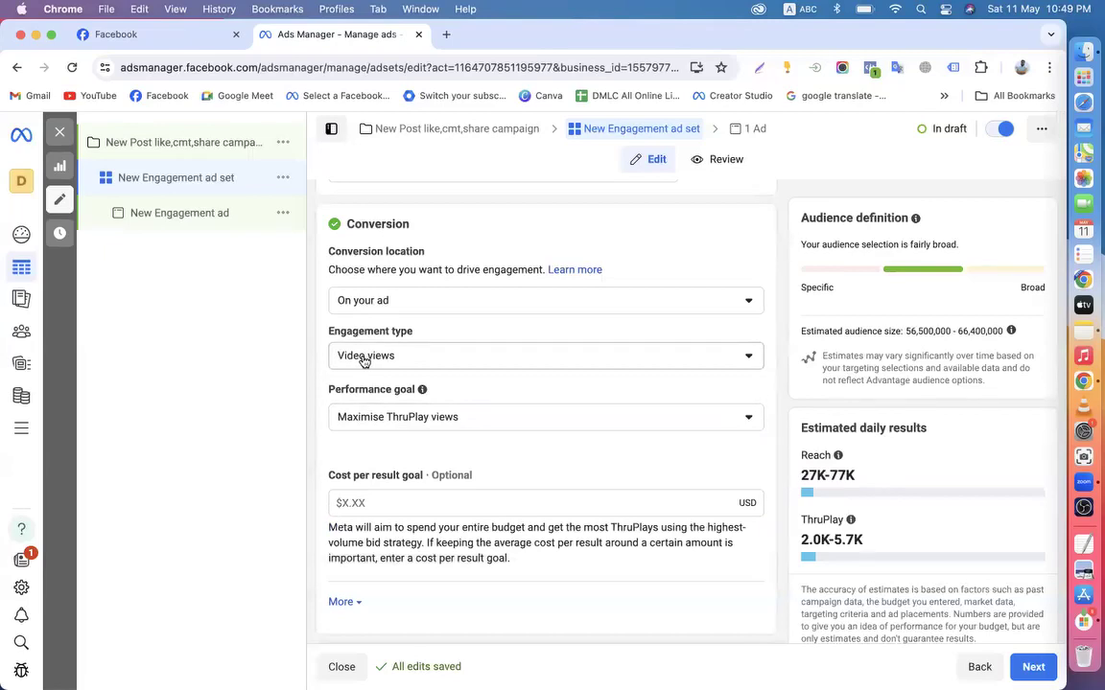
After checking the business Page, keep On your ad and set engagement type back to Post engagement
click(163, 34)
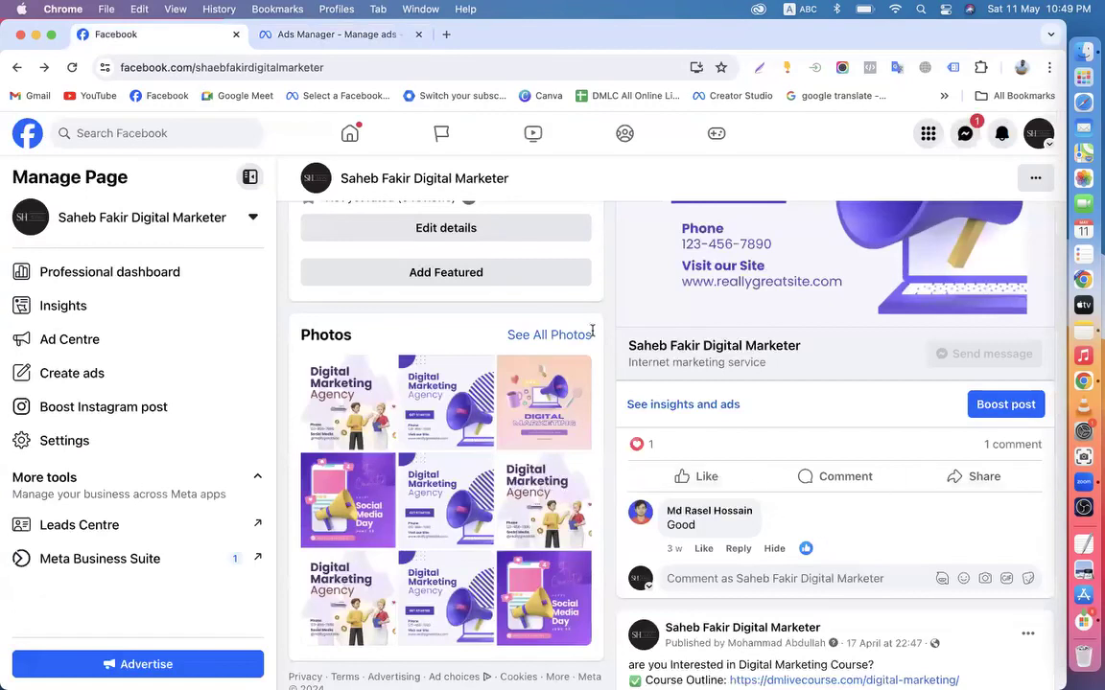
click(331, 35)
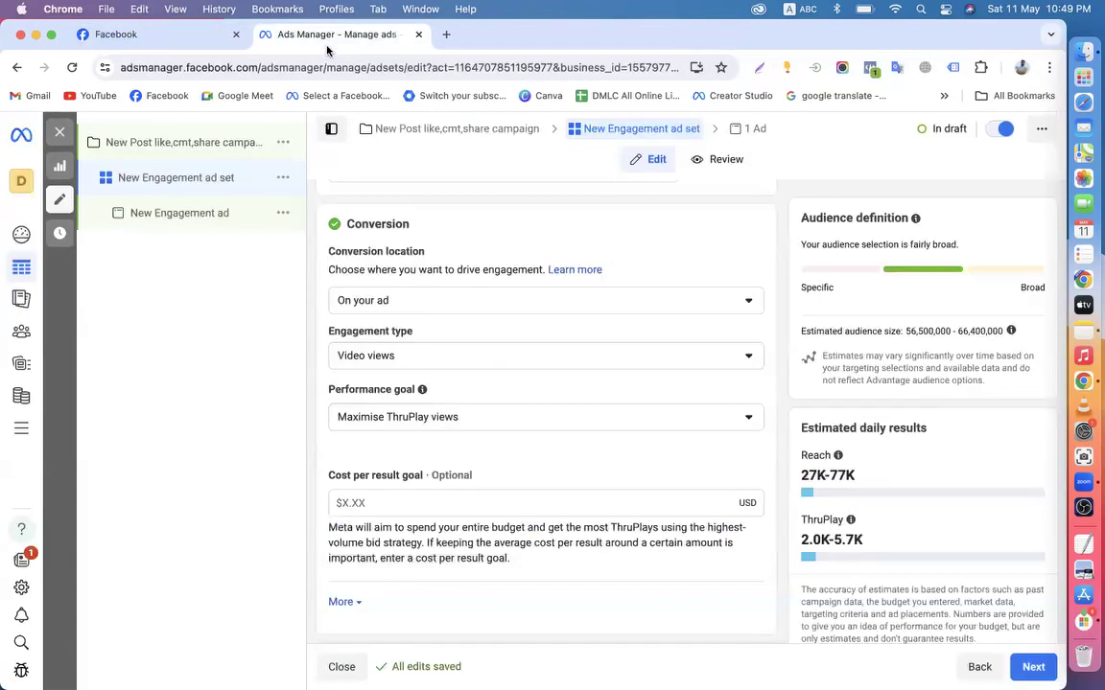
click(381, 302)
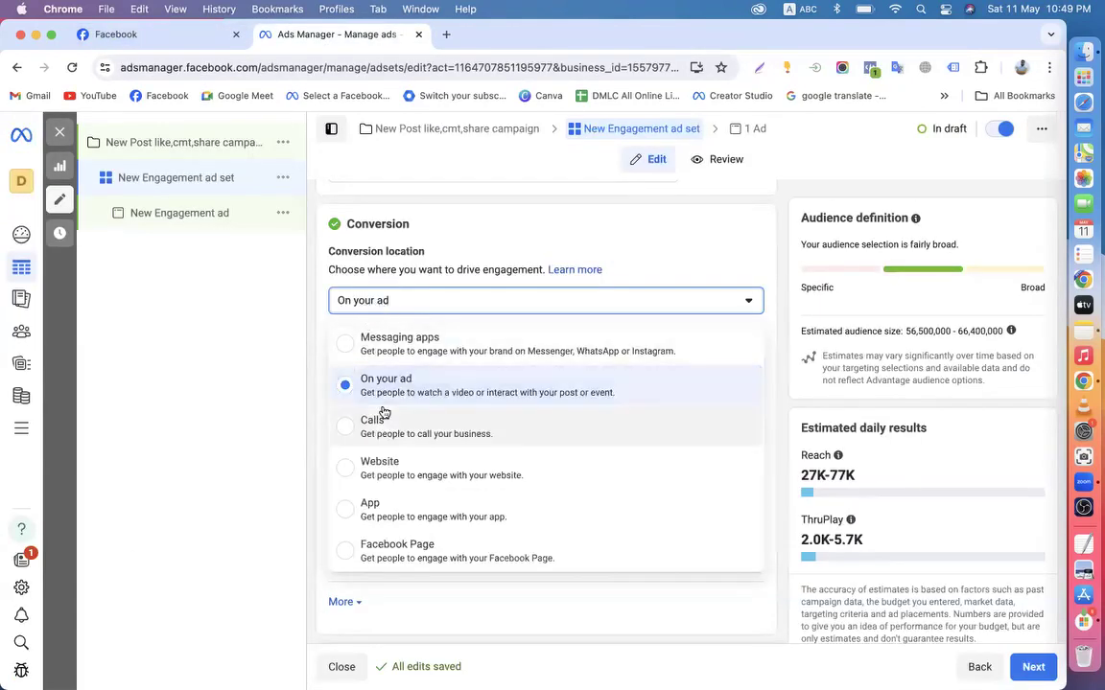
click(313, 354)
click(376, 369)
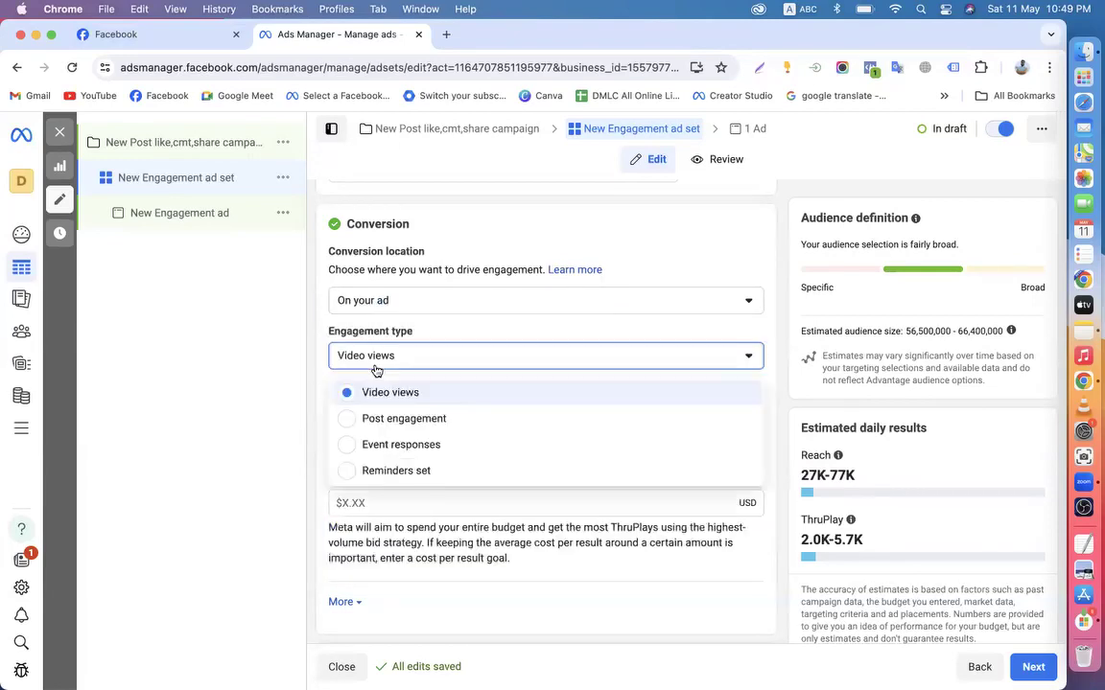
click(368, 420)
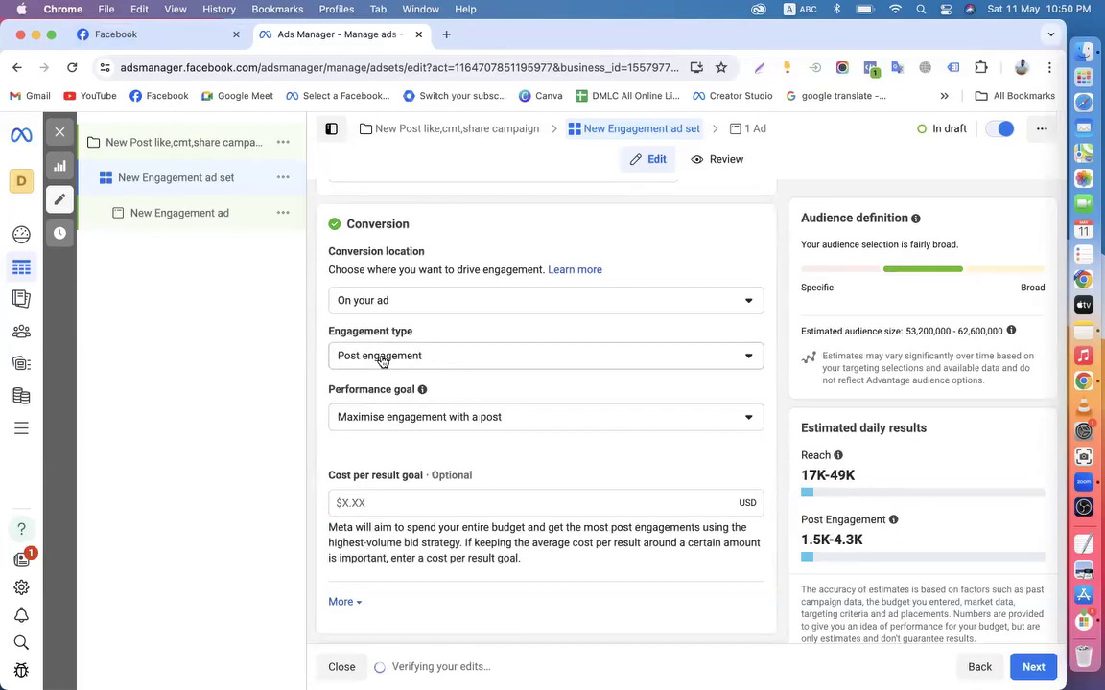
Cycle the engagement type through Reminders set and Post engagement, ending on Video views
click(382, 358)
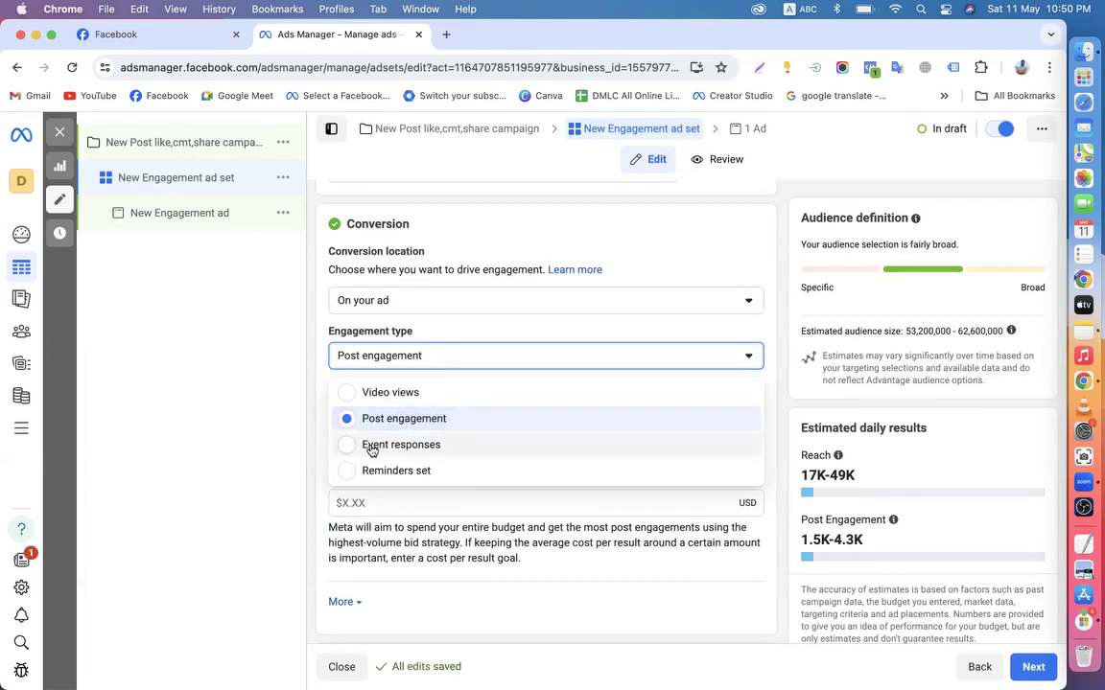
click(343, 472)
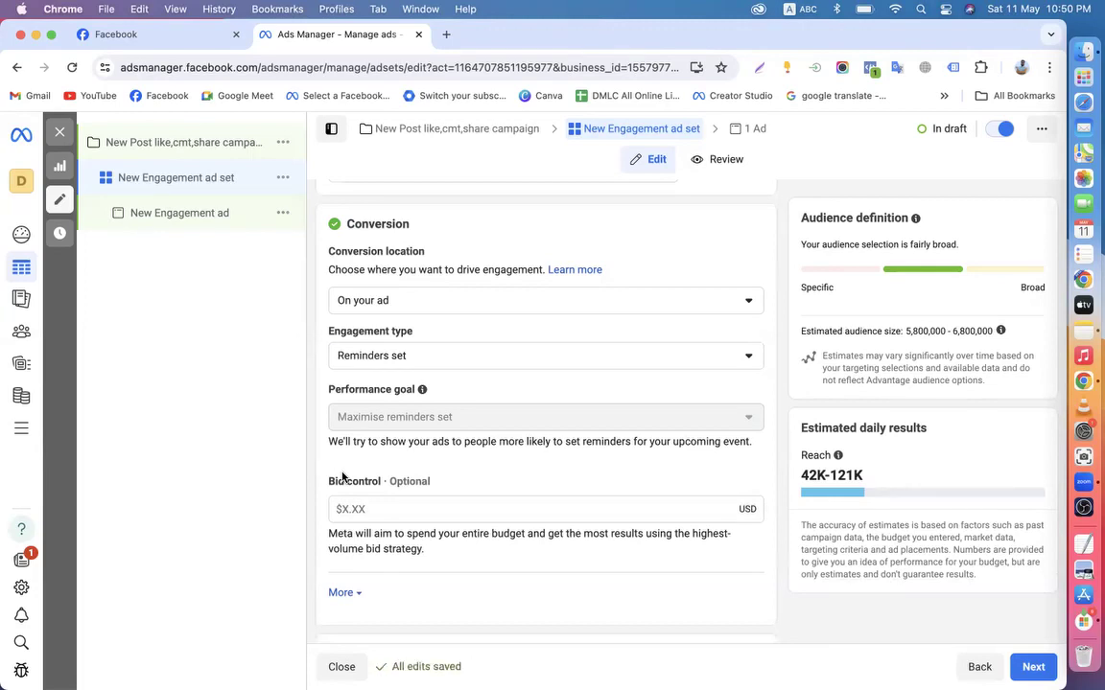
click(380, 359)
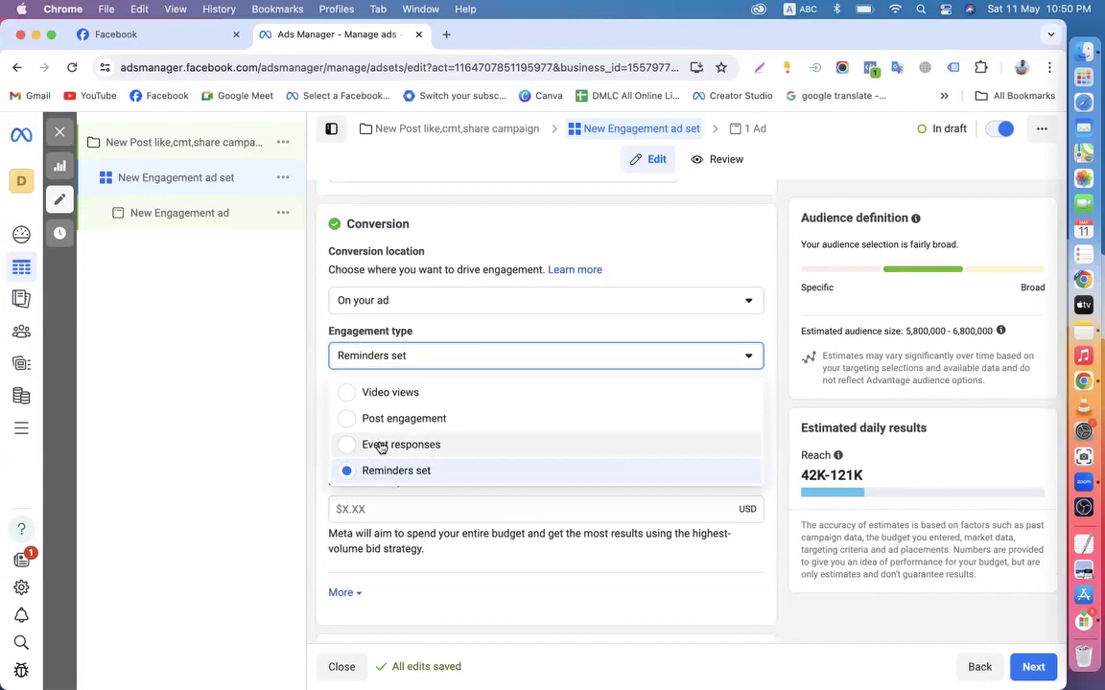
click(348, 424)
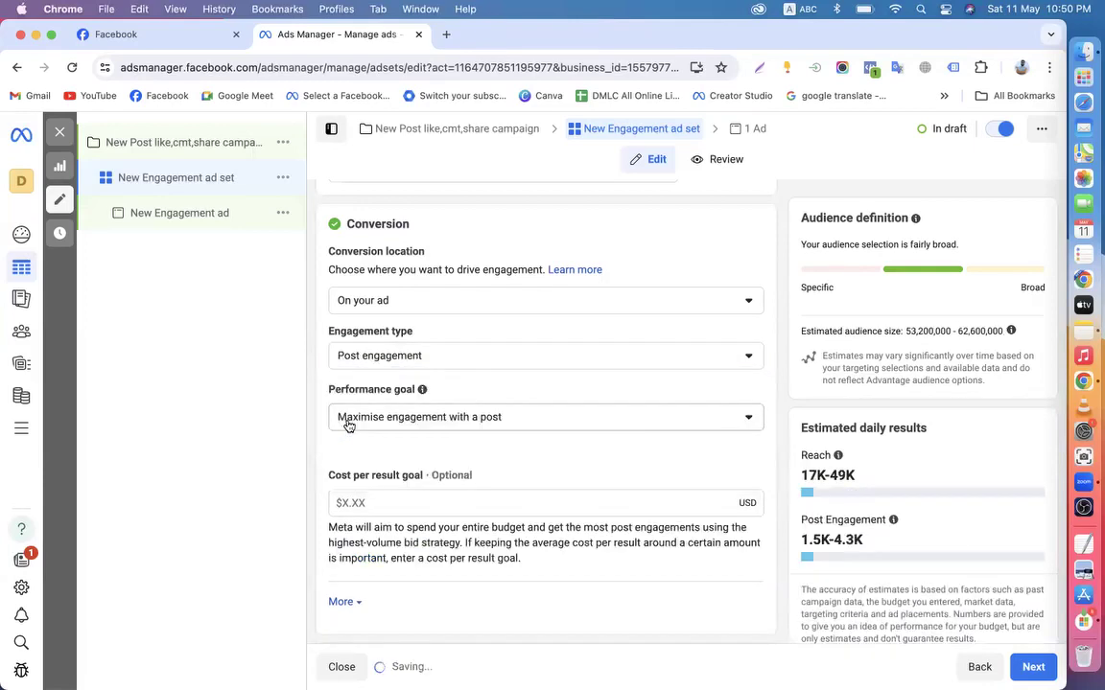
click(381, 365)
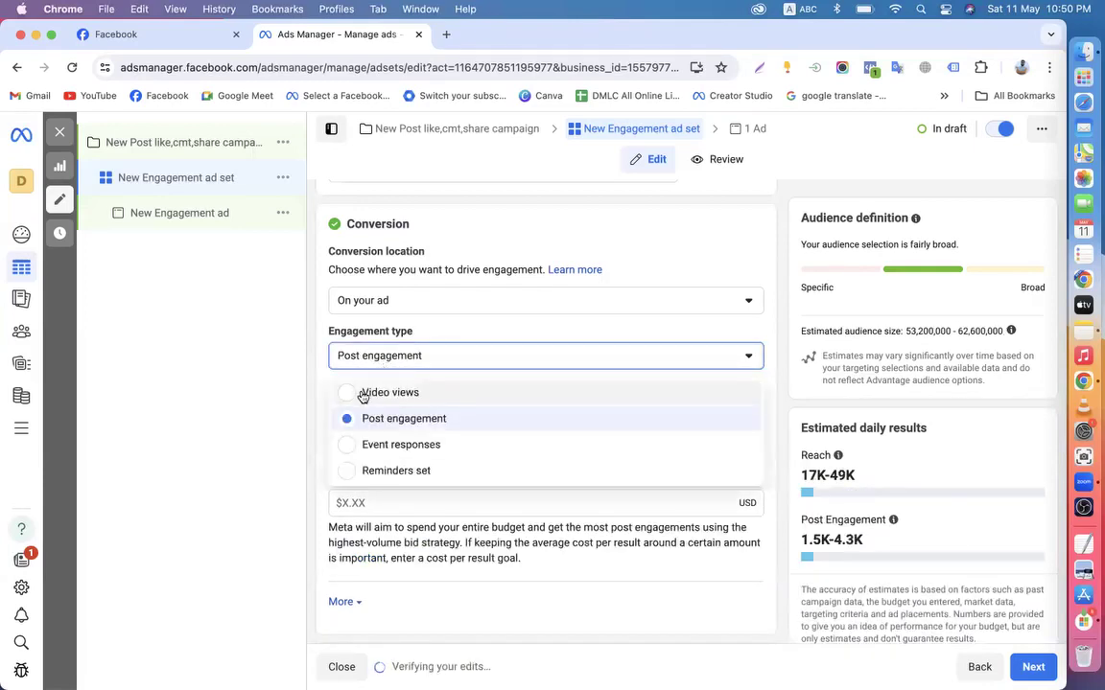
click(362, 394)
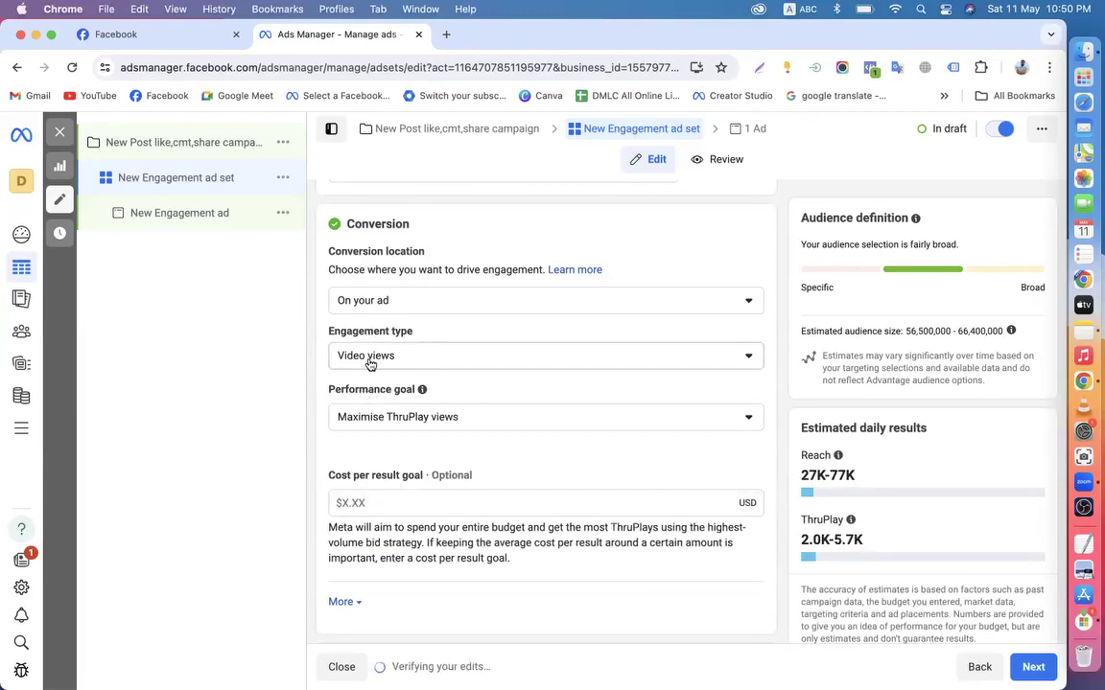
Review the full ad set form, then set the engagement type to Post engagement
scroll(399, 495, down, 5)
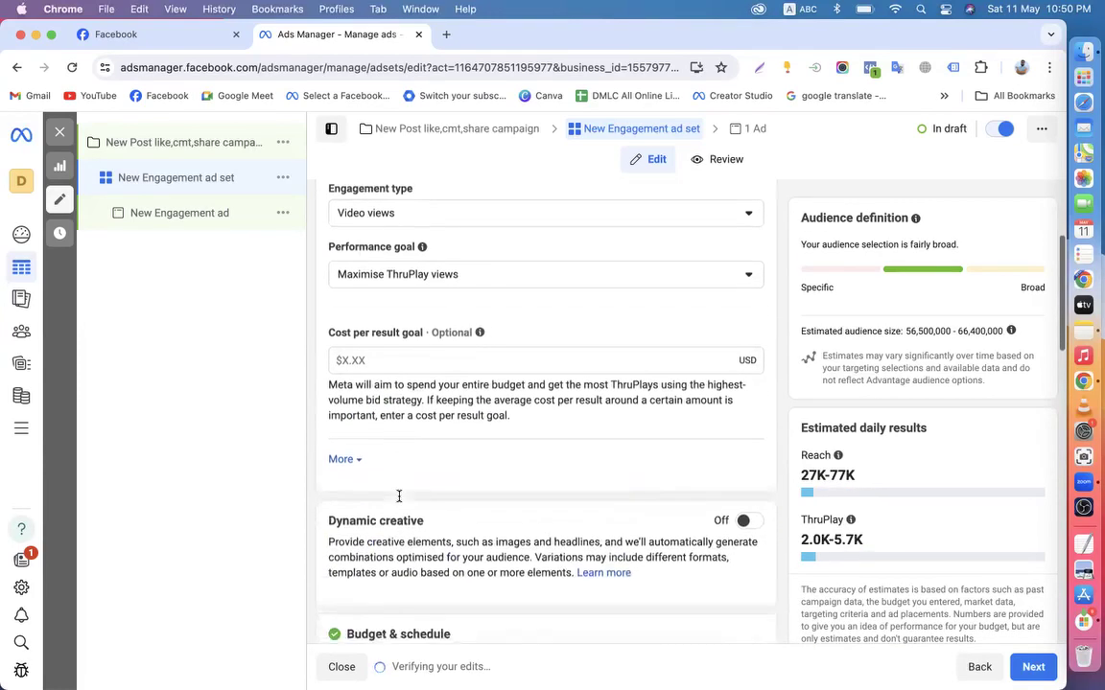
scroll(399, 496, down, 6)
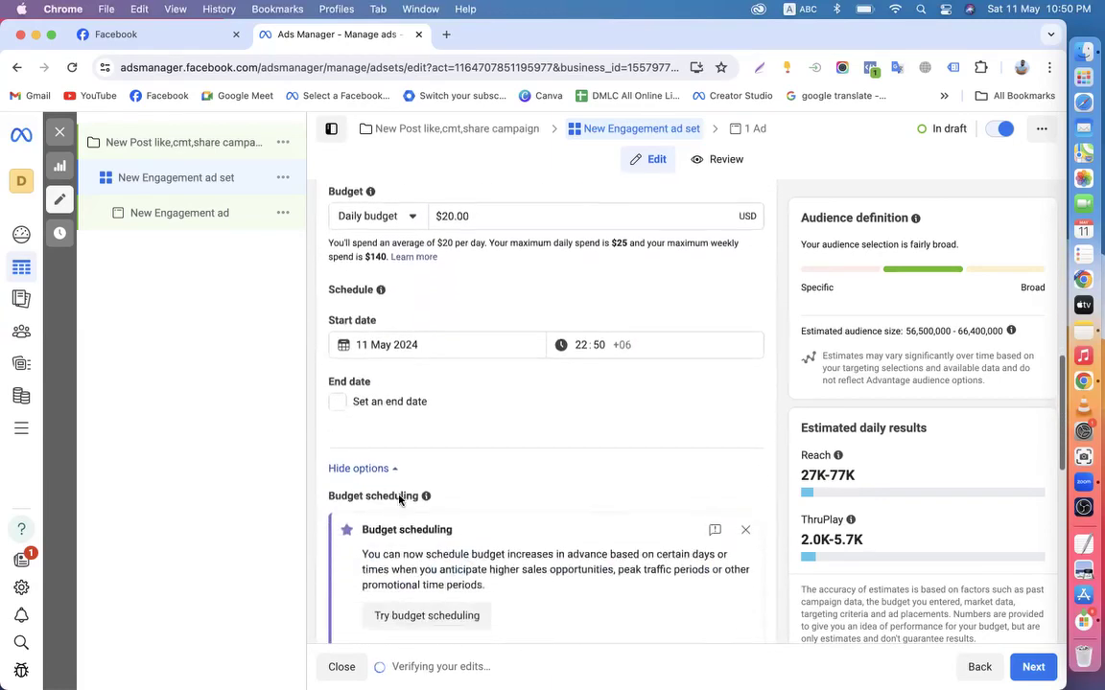
scroll(399, 497, down, 6)
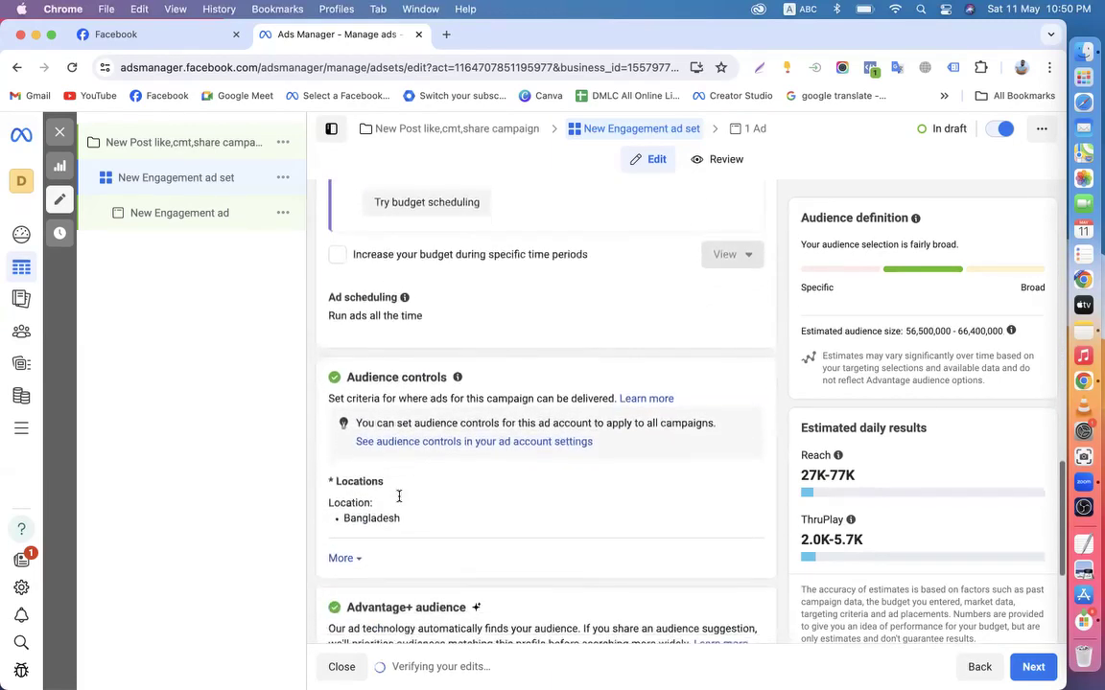
scroll(399, 496, down, 2)
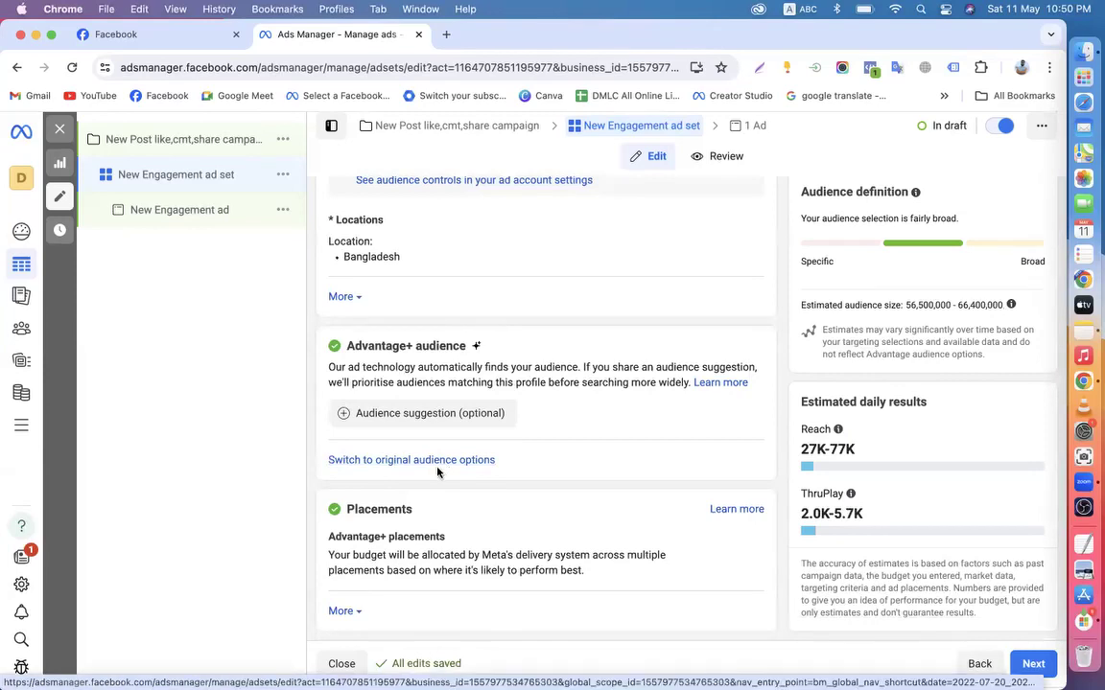
scroll(444, 488, up, 5)
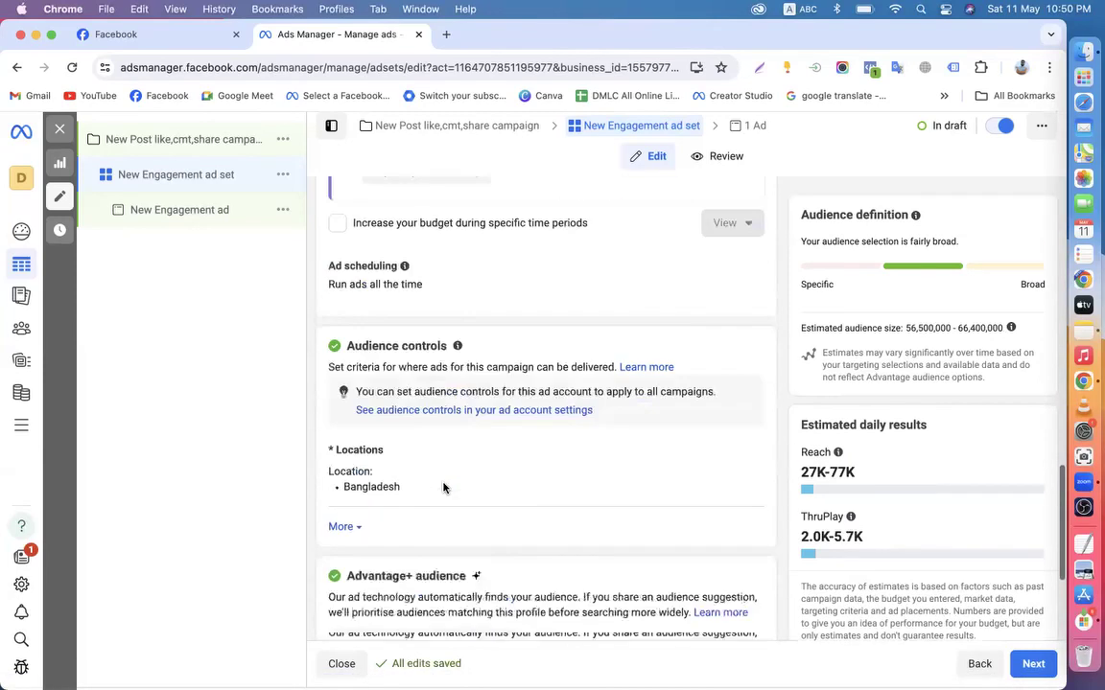
scroll(491, 394, up, 4)
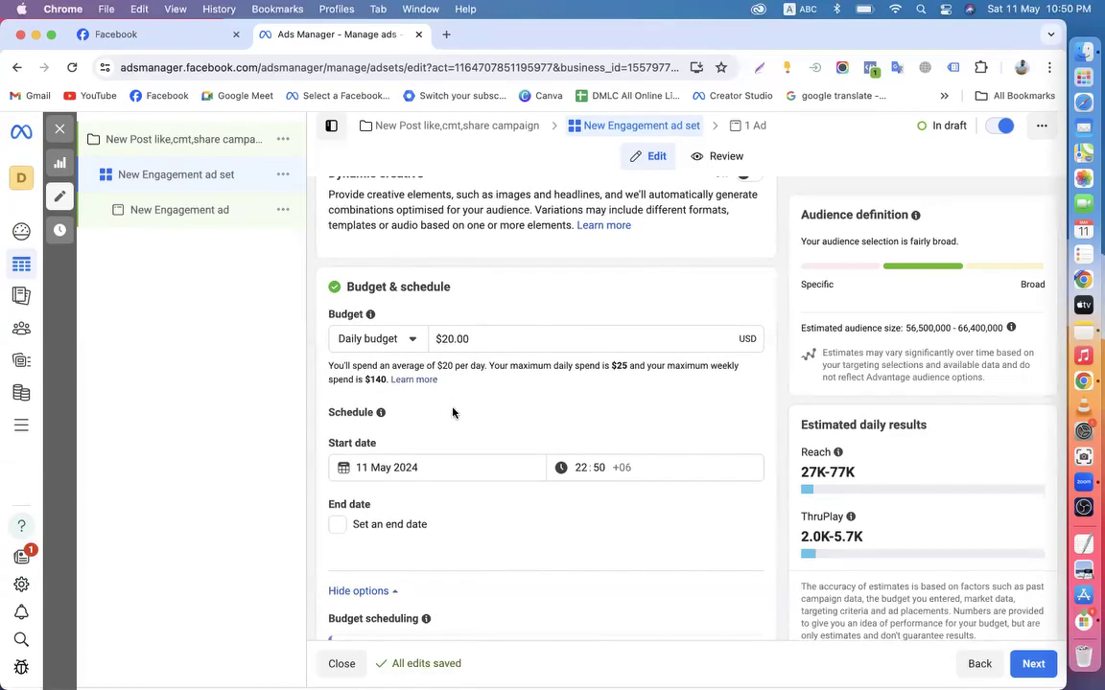
scroll(453, 413, up, 6)
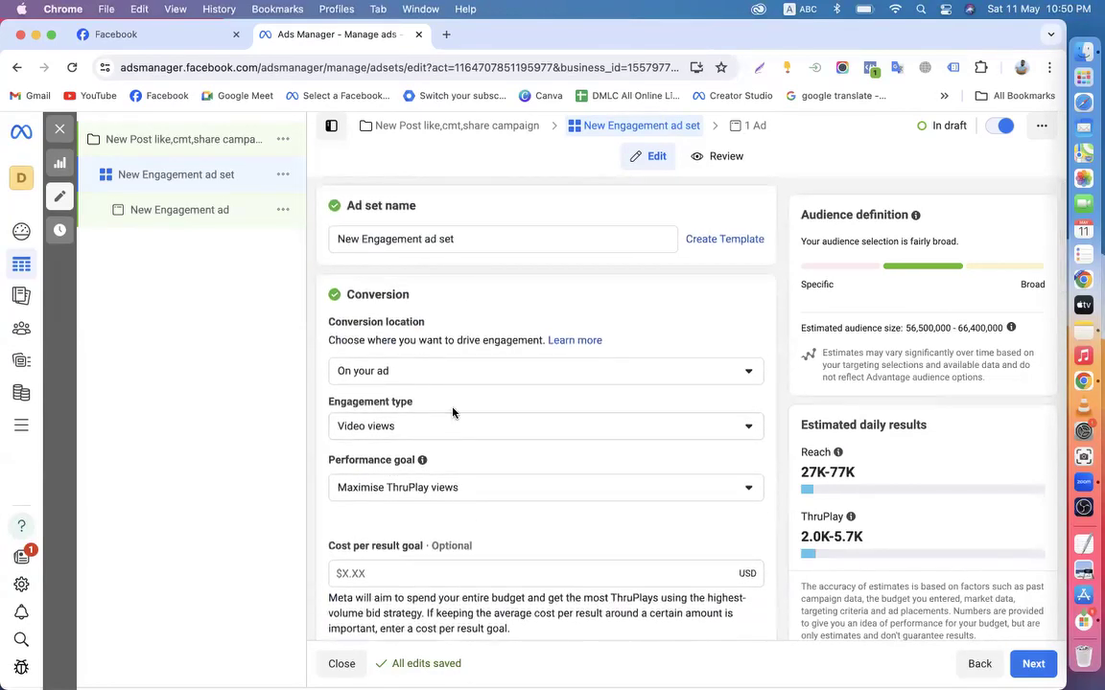
scroll(343, 334, down, 2)
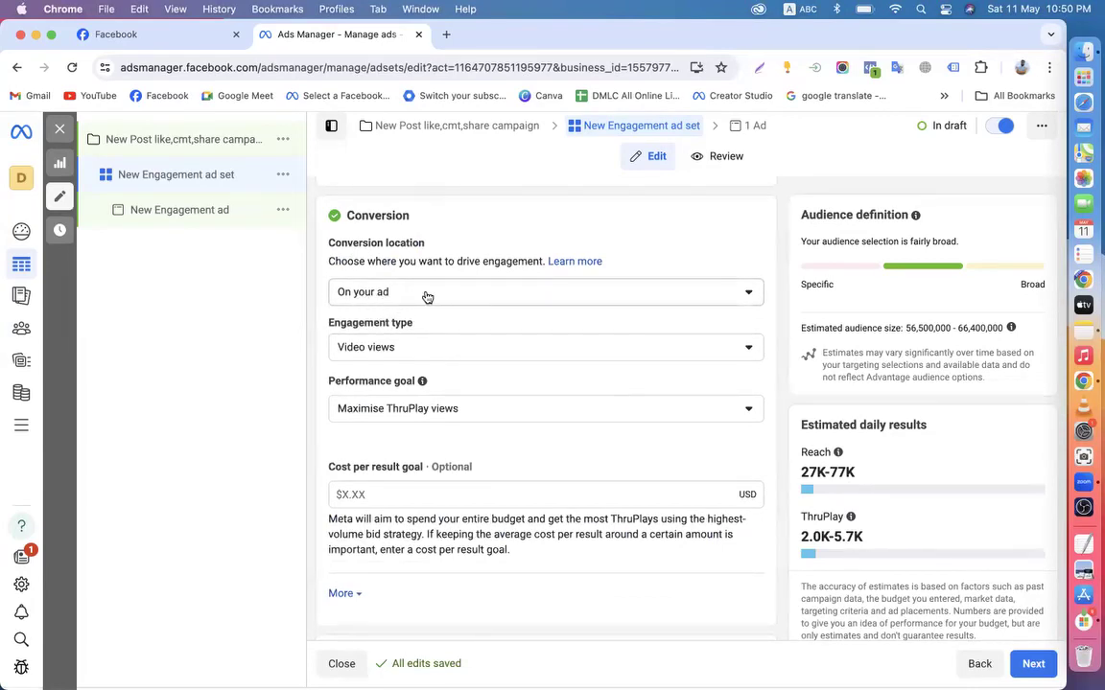
click(383, 348)
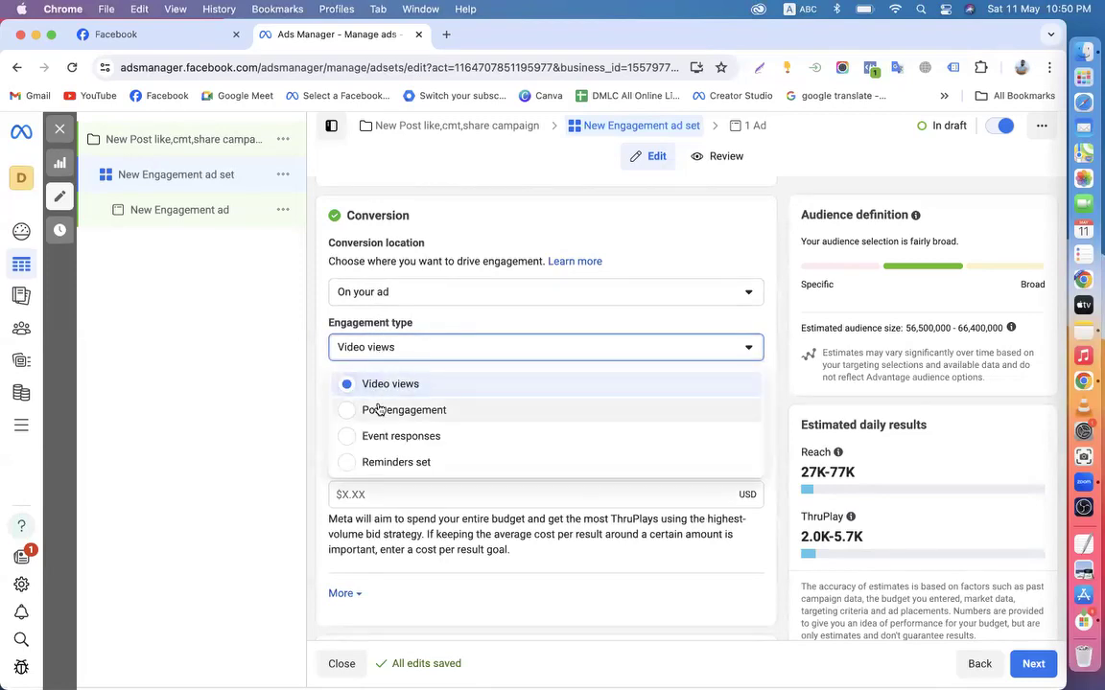
click(439, 410)
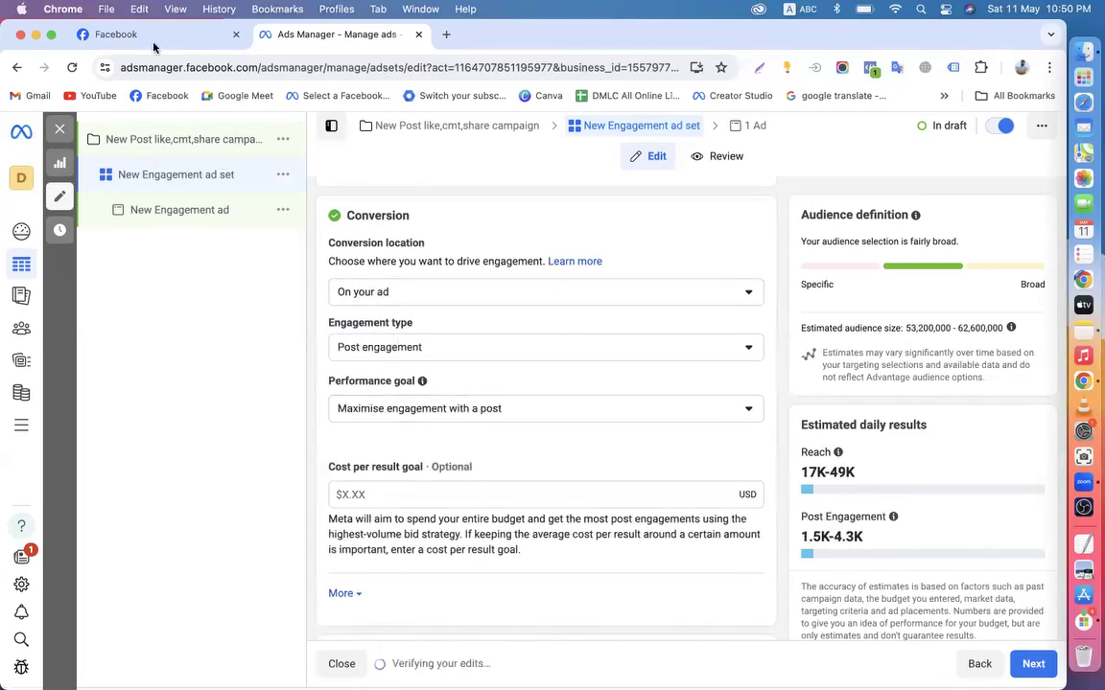
click(152, 37)
scroll(779, 387, up, 3)
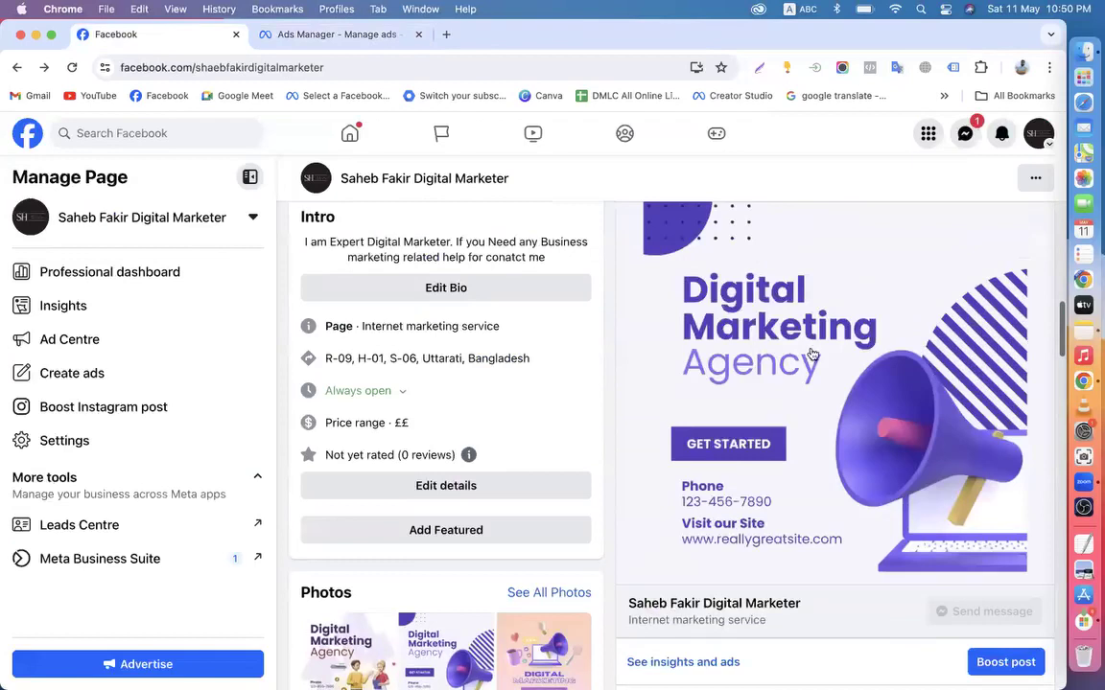
click(287, 37)
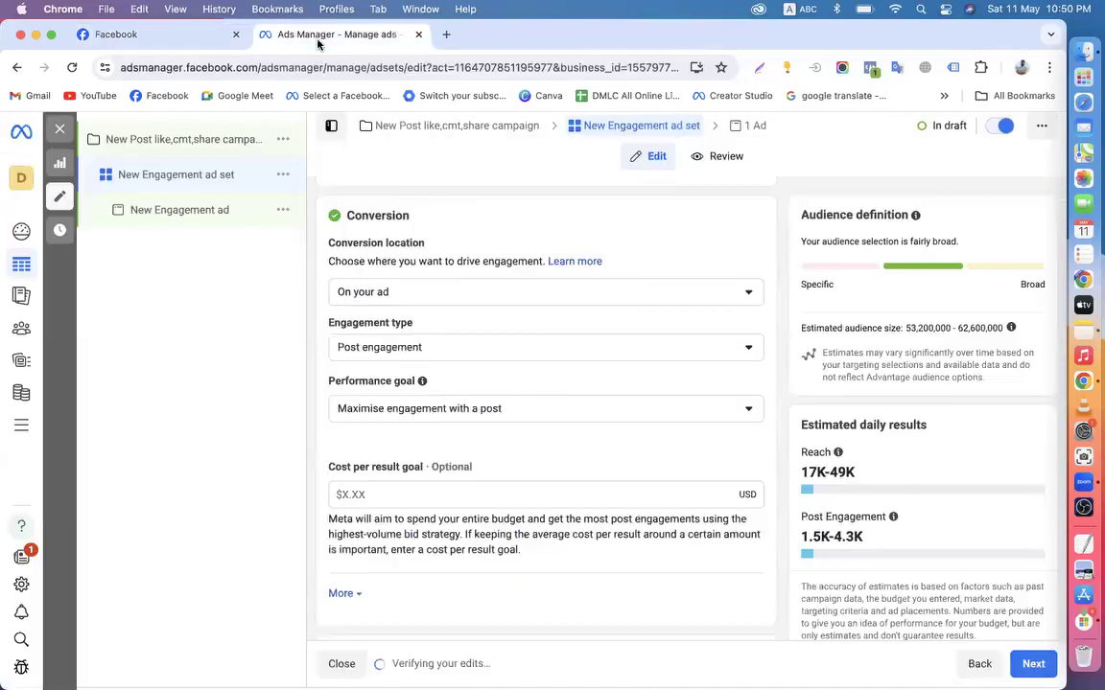
click(383, 355)
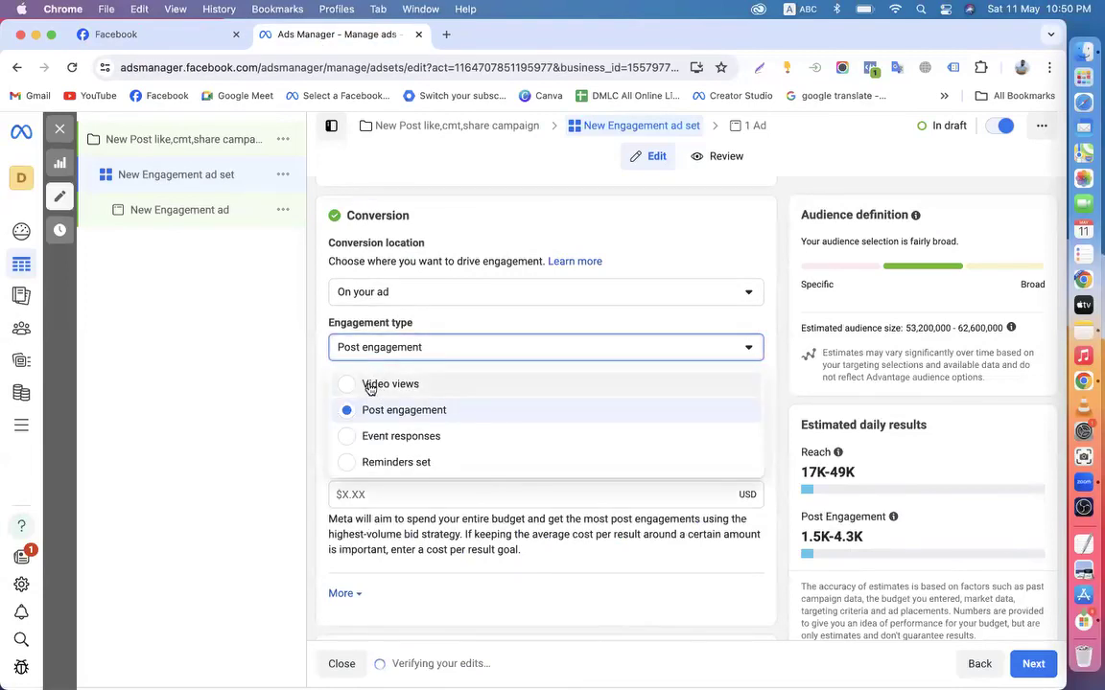
click(369, 385)
click(386, 351)
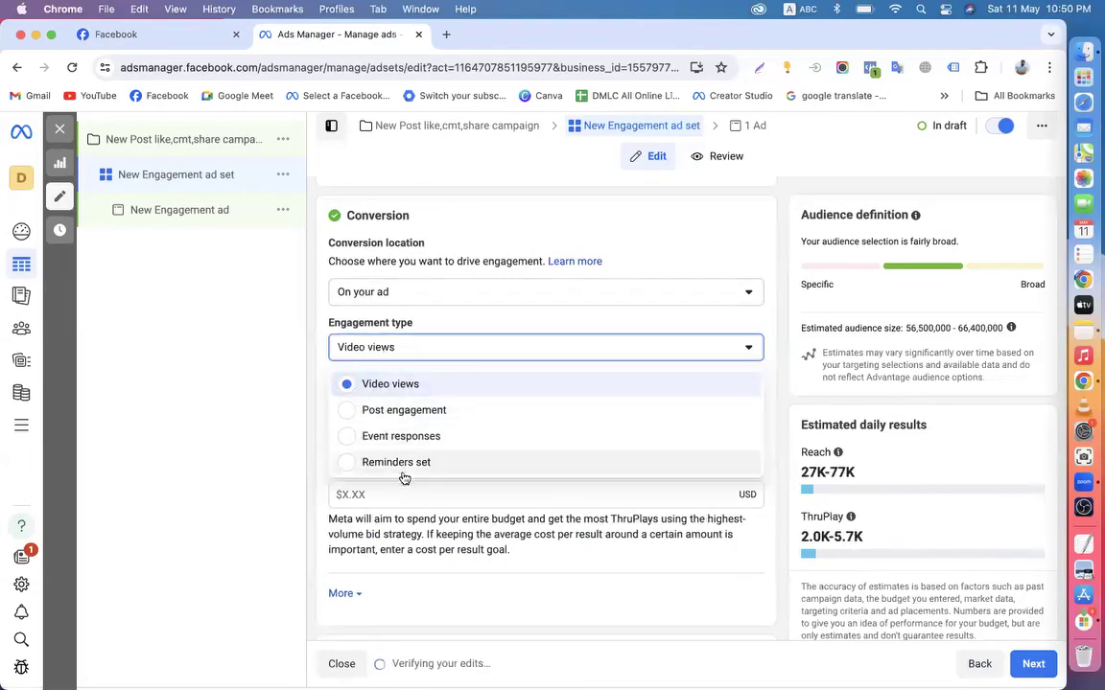
click(387, 438)
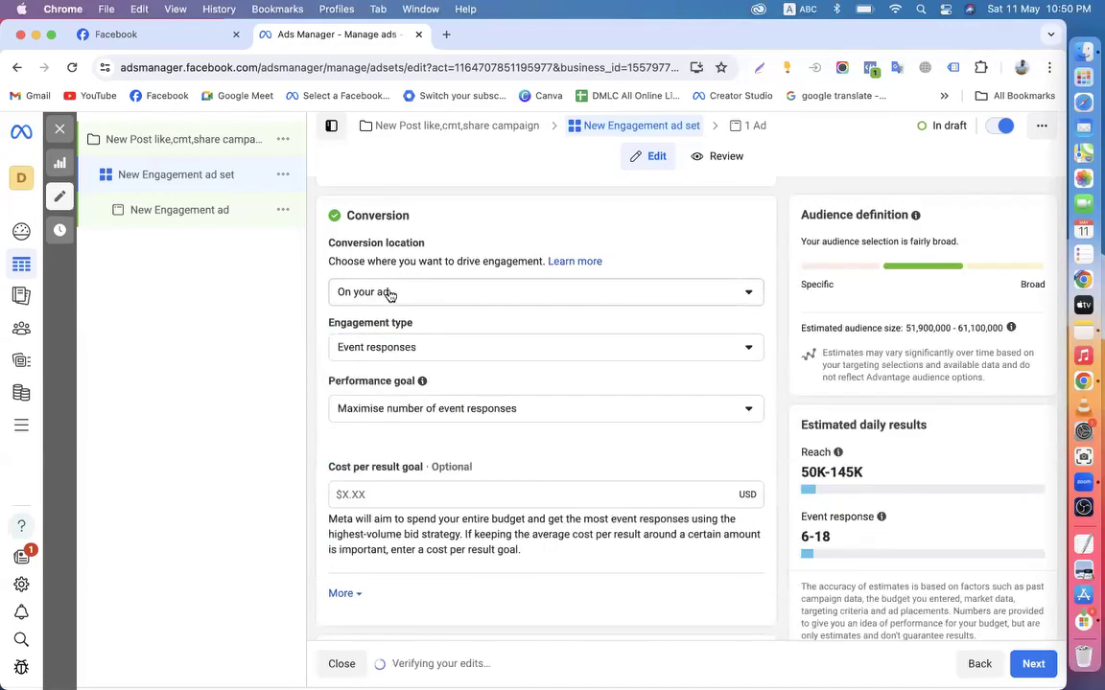
drag(328, 323, 412, 324)
click(412, 341)
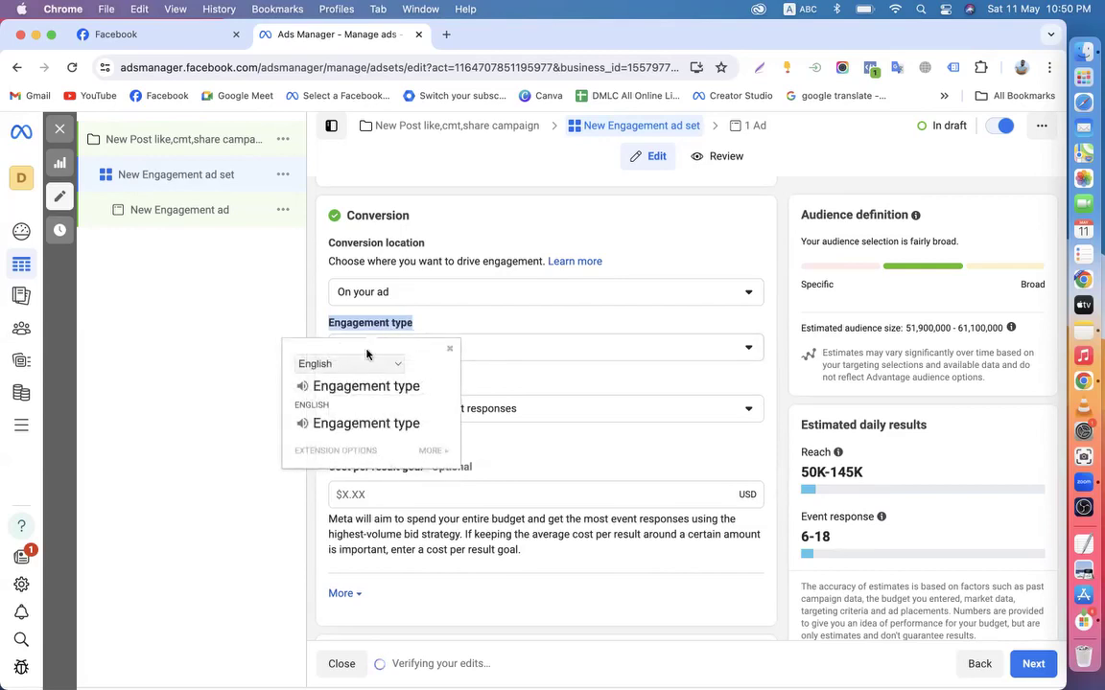
click(306, 345)
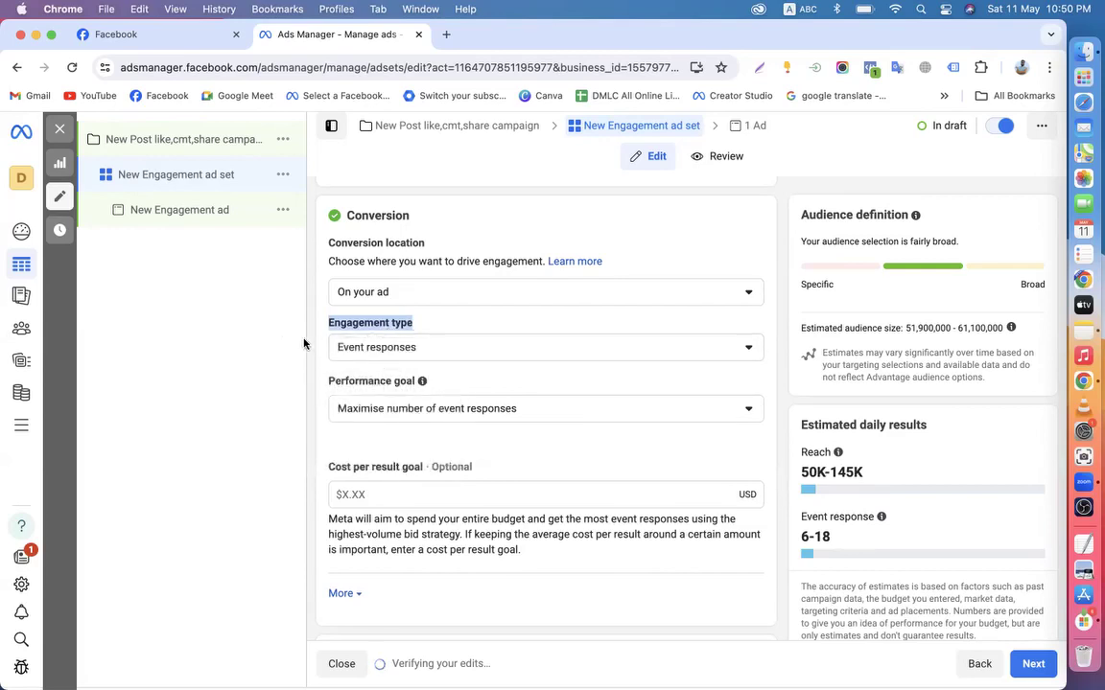
click(382, 355)
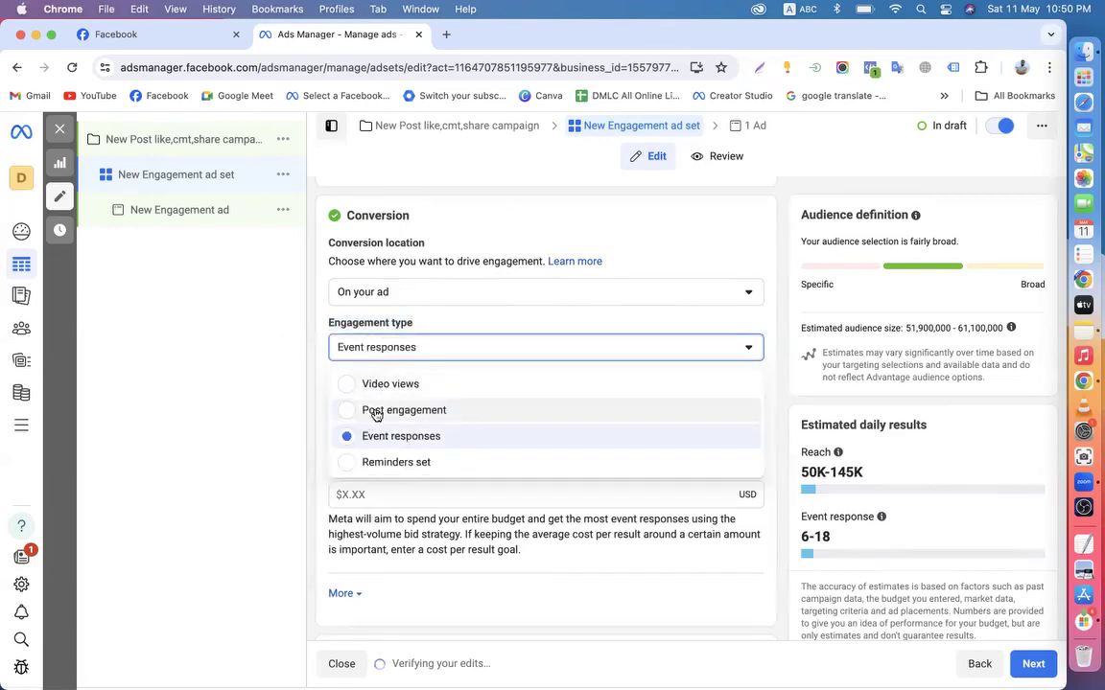
click(370, 410)
scroll(383, 365, down, 2)
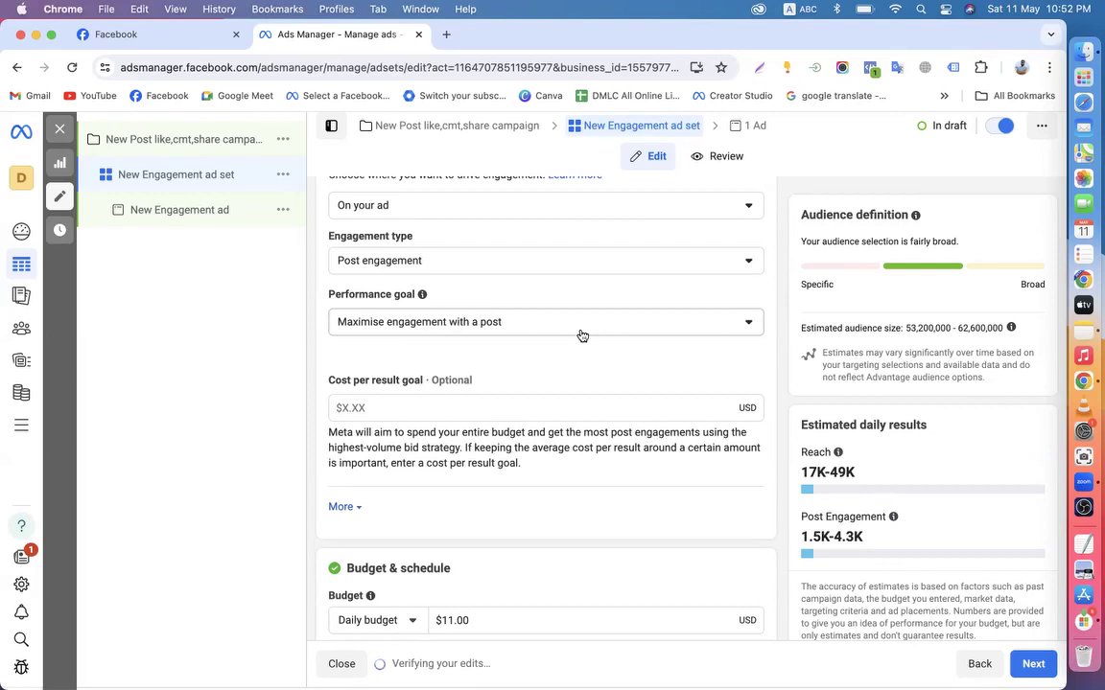
click(556, 326)
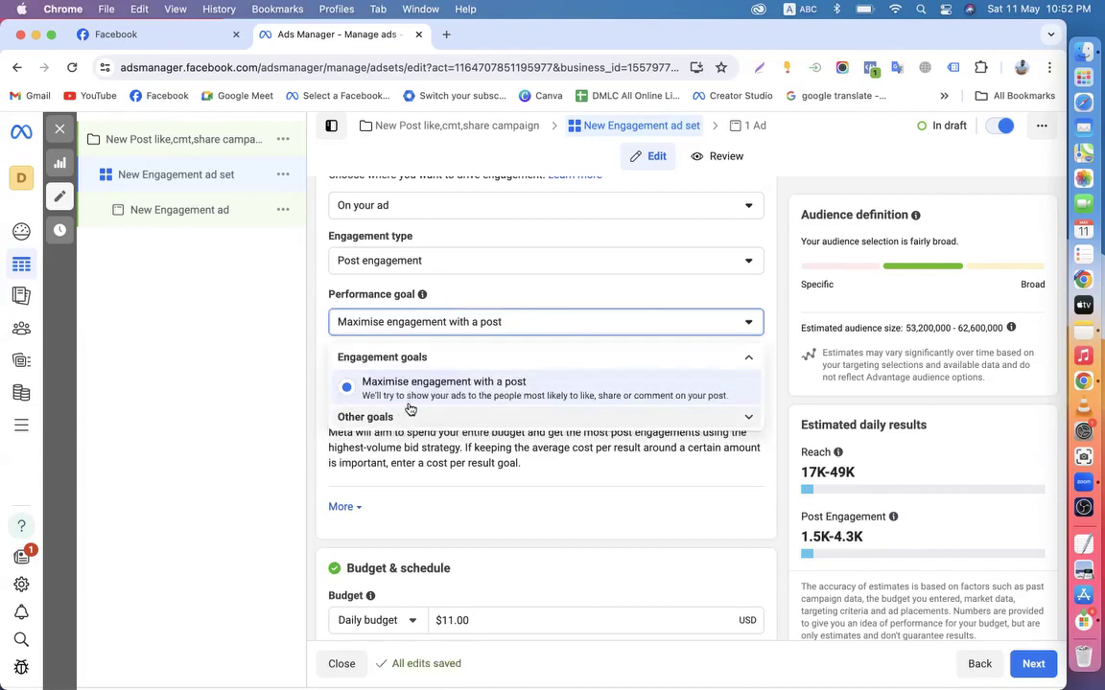
click(379, 418)
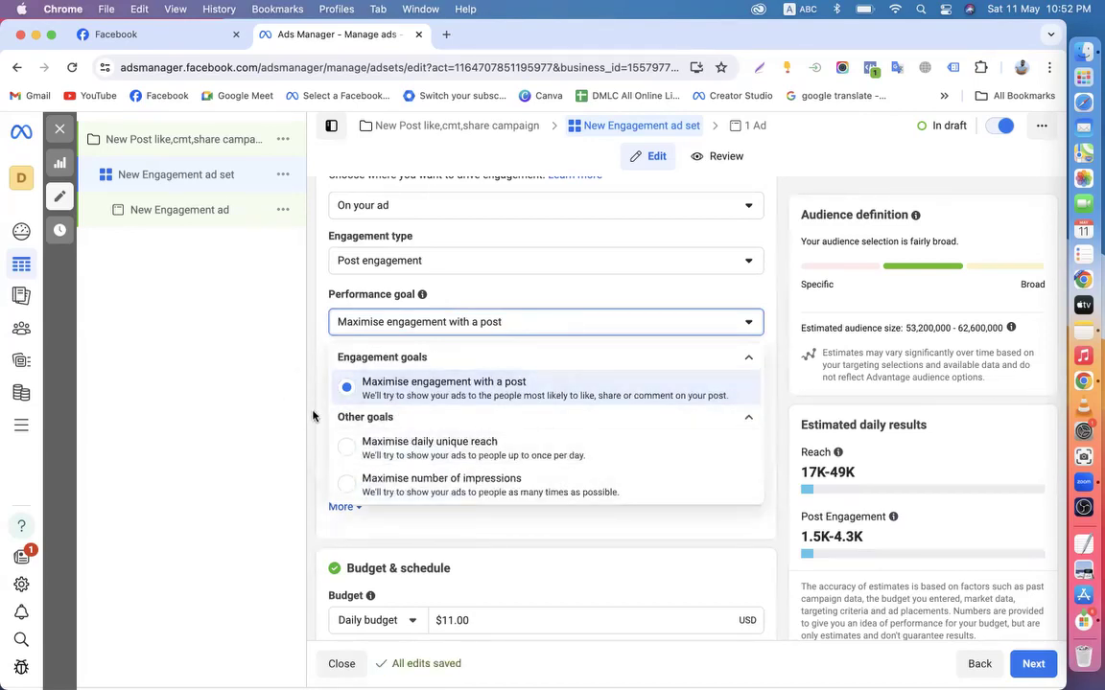
click(319, 379)
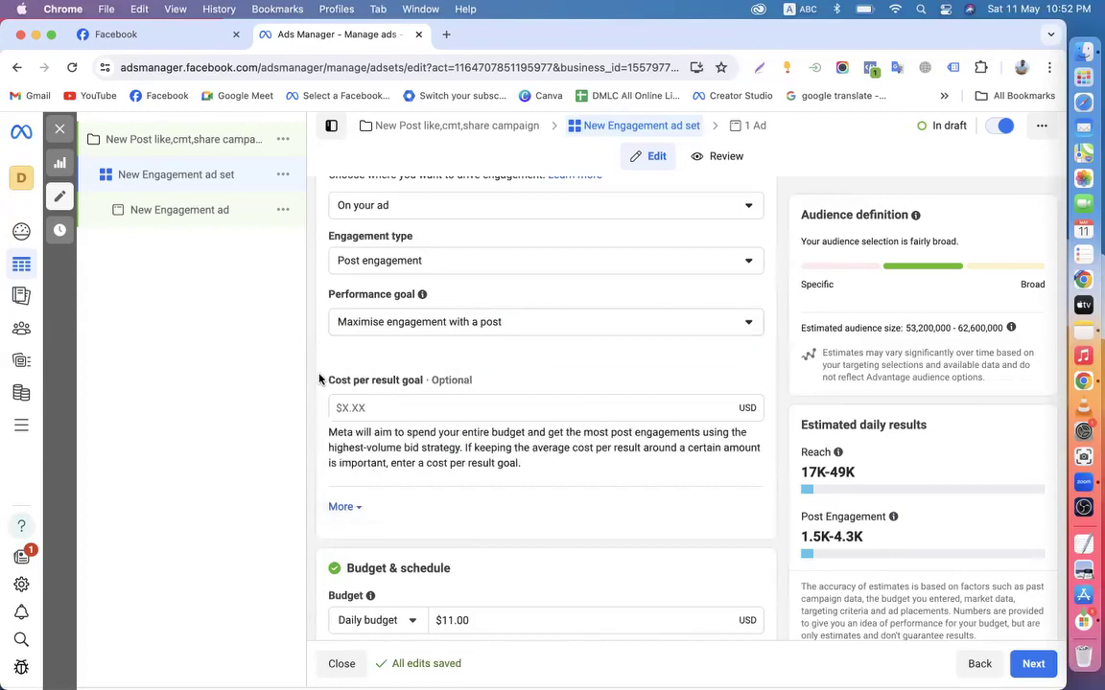
click(423, 330)
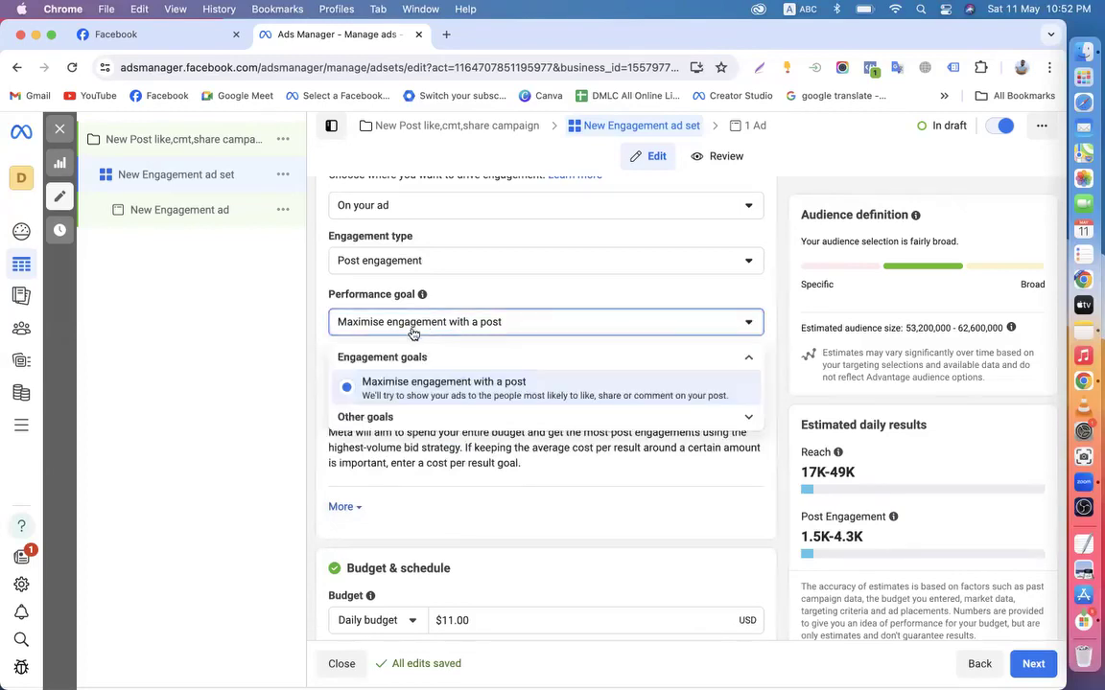
click(278, 309)
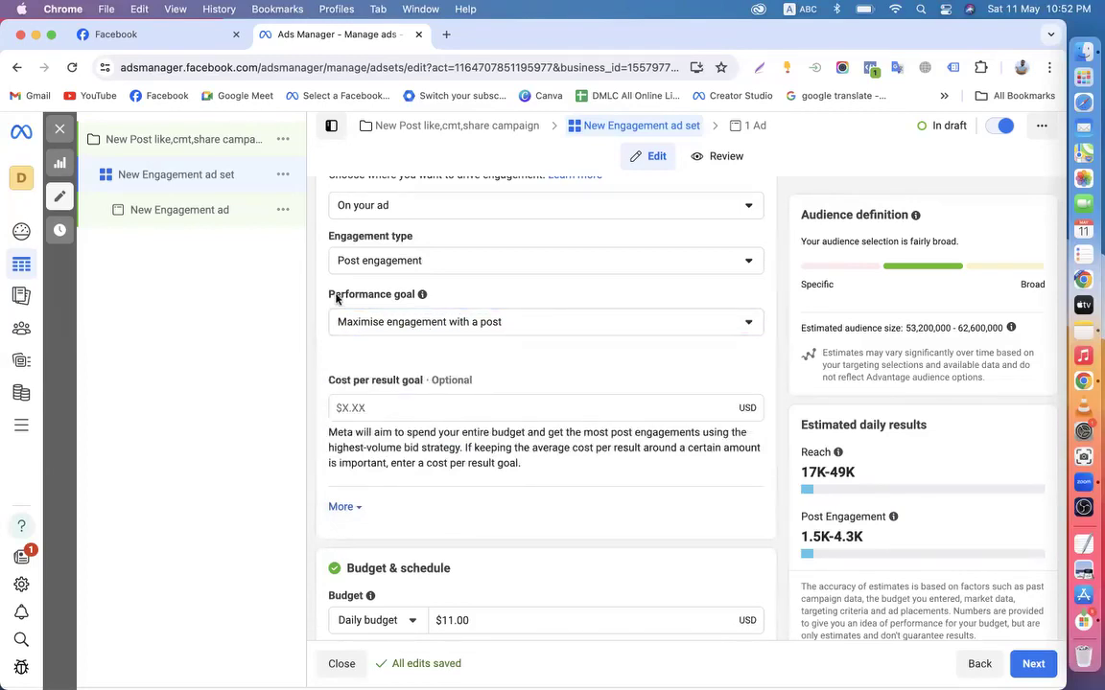
scroll(433, 332, down, 1)
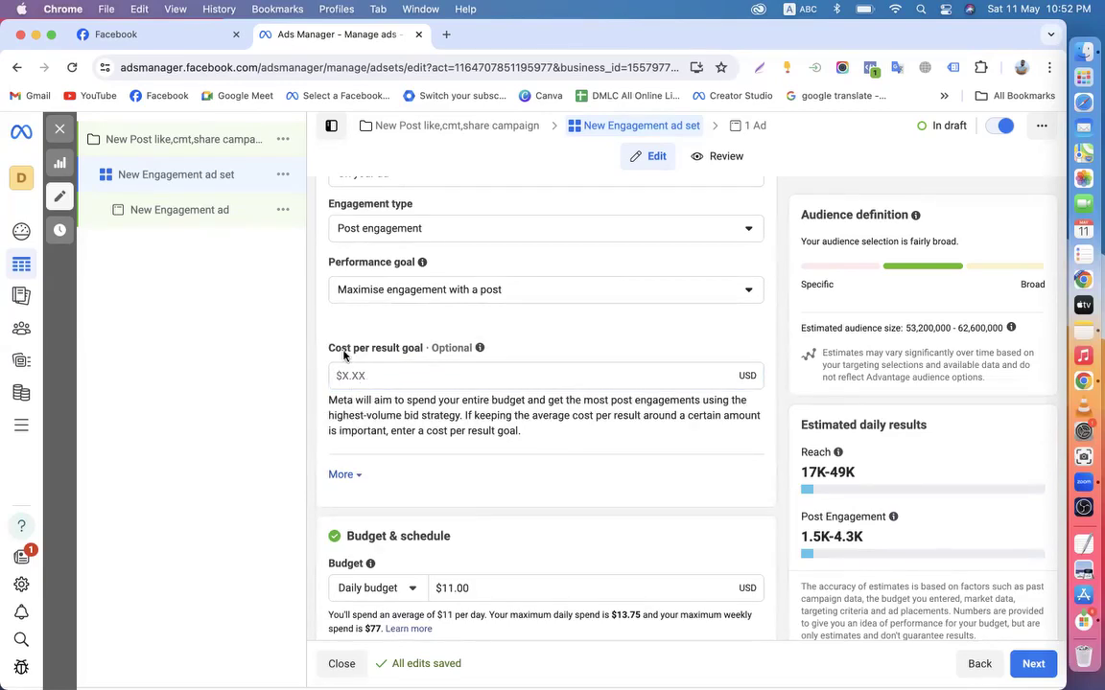
drag(326, 347, 428, 348)
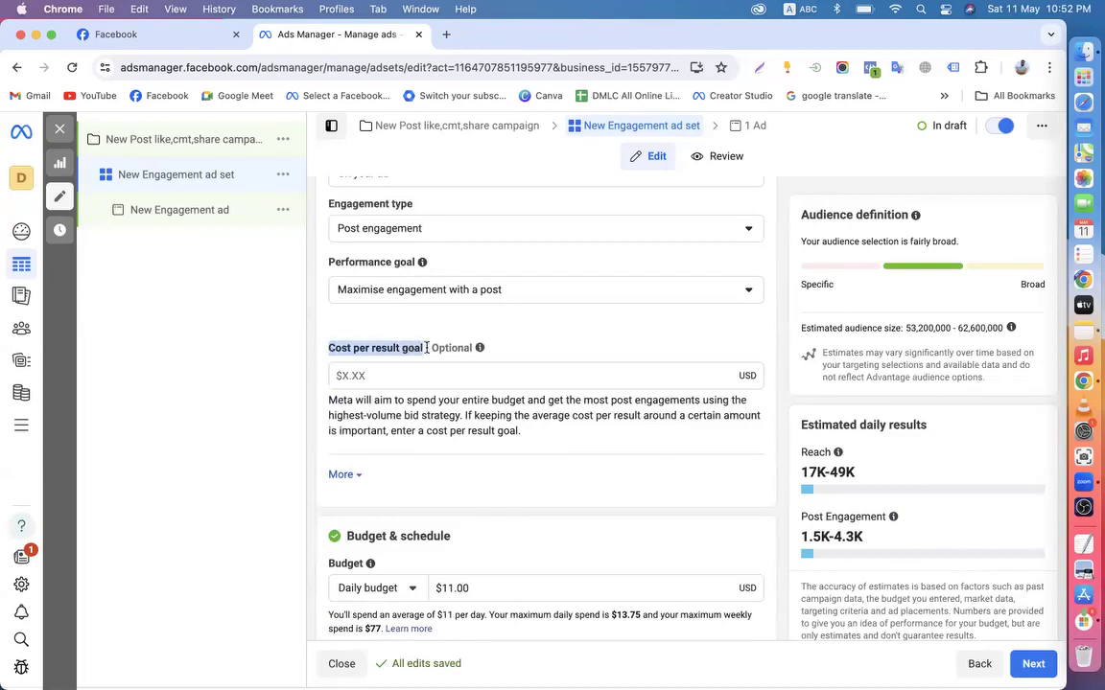
click(312, 334)
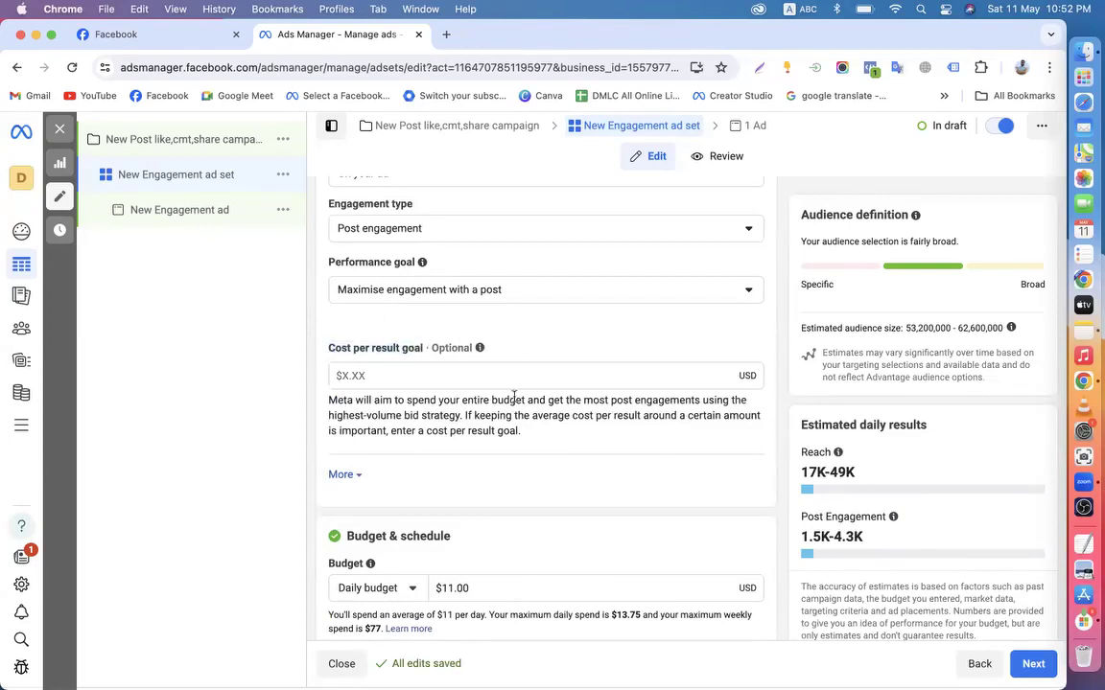
scroll(514, 396, up, 2)
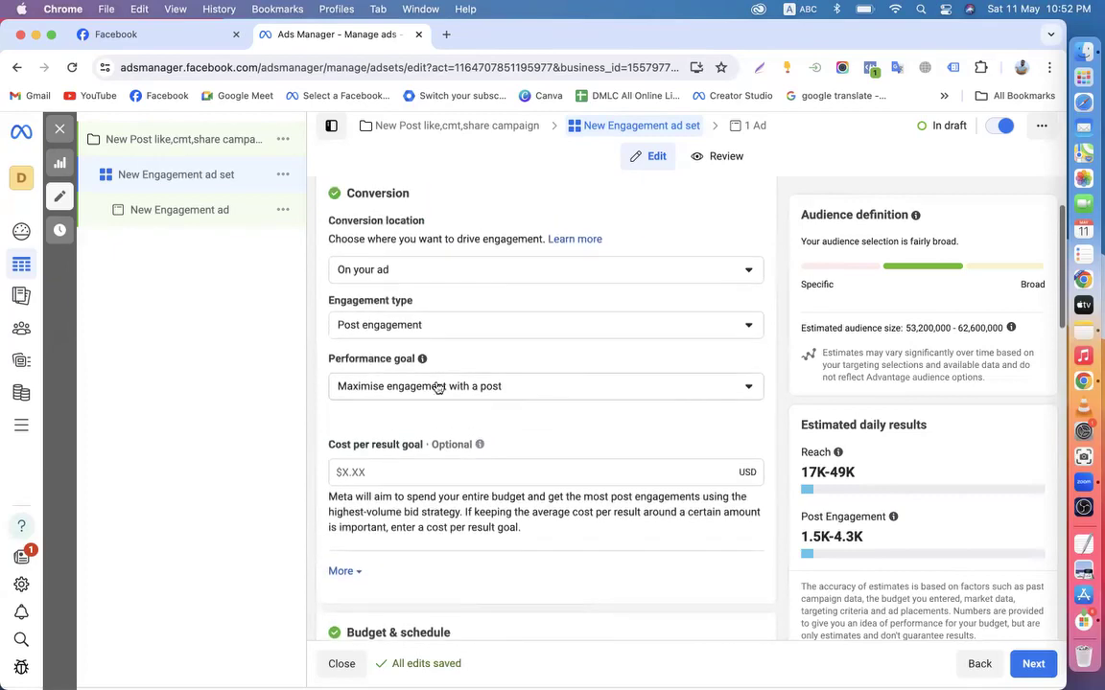
scroll(509, 395, down, 4)
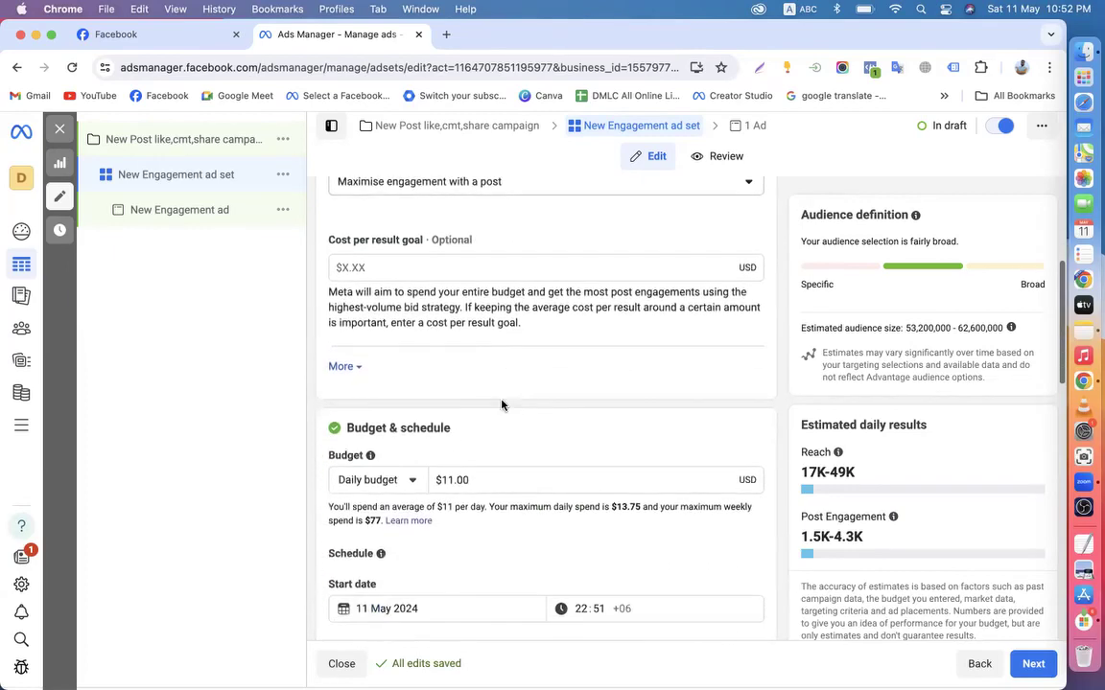
scroll(496, 476, down, 2)
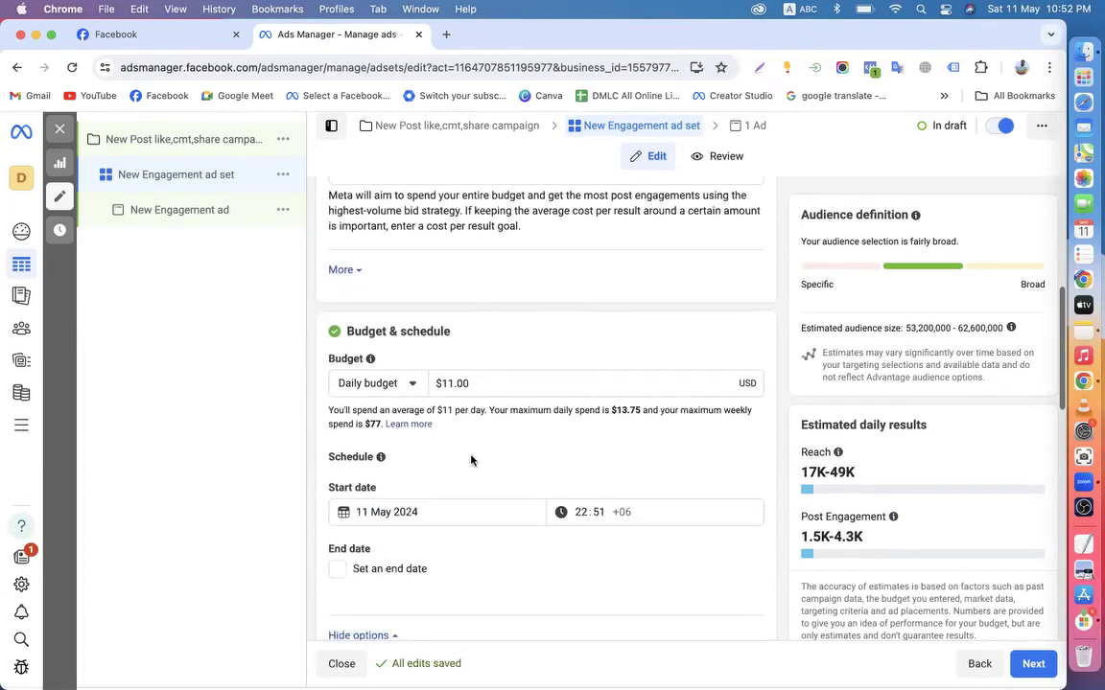
Change the daily budget from $11 to $5.00
click(452, 383)
key(BackSpace)
key(BackSpace)
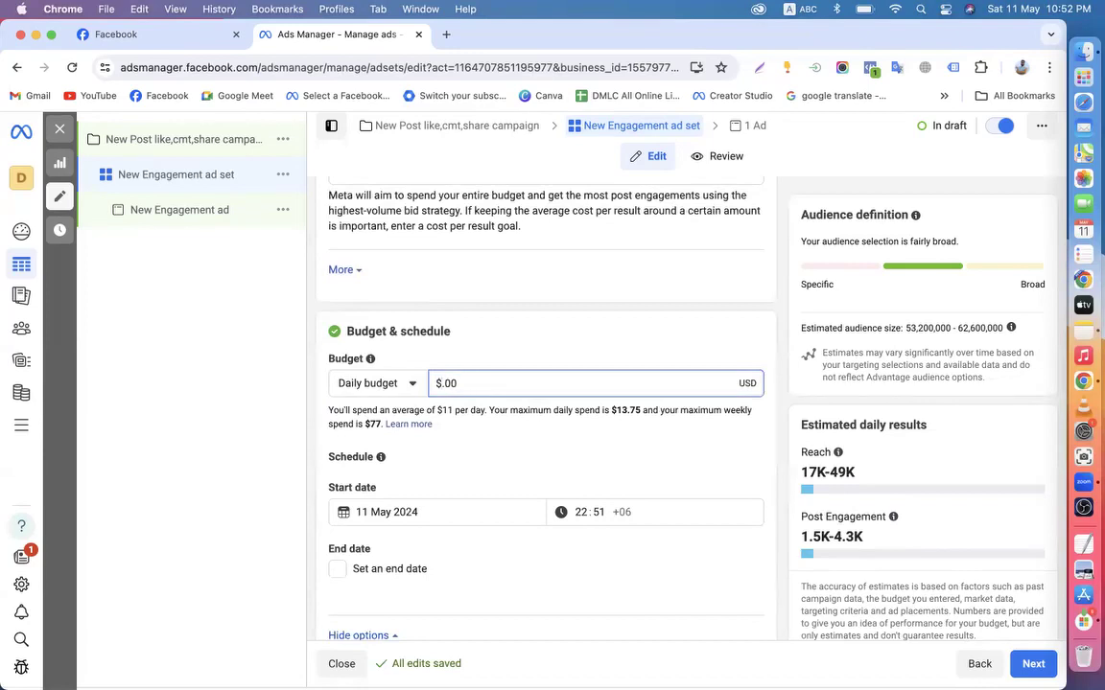
text(5)
click(278, 439)
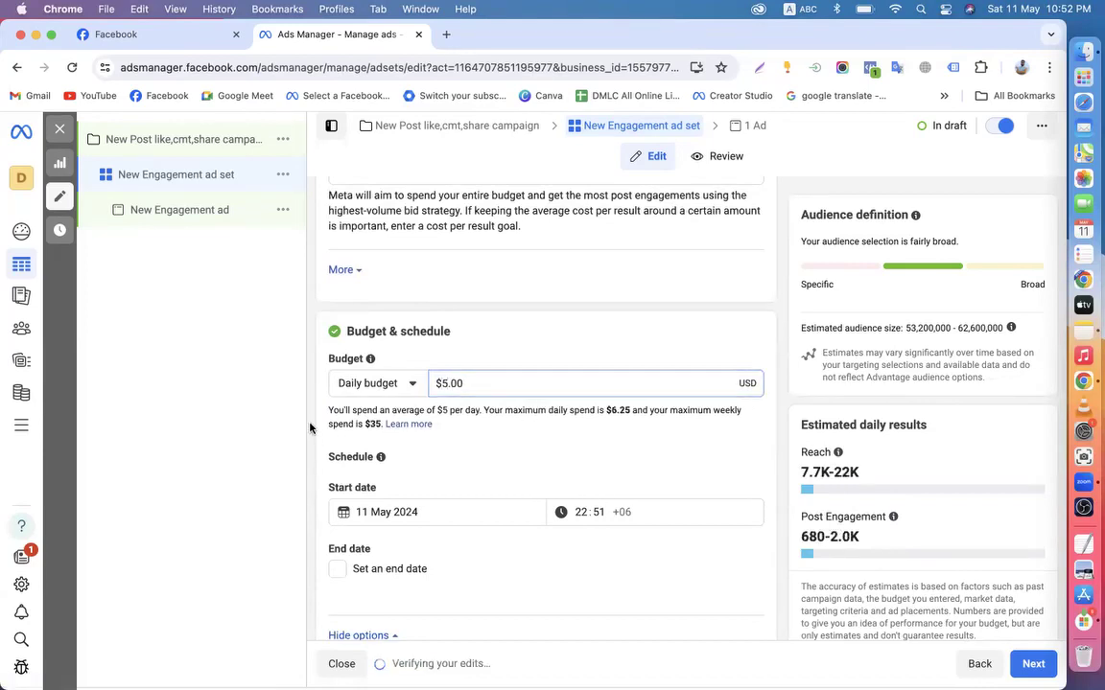
Dismiss the Budget scheduling promotion card below the budget section
scroll(309, 429, down, 1)
scroll(310, 429, down, 2)
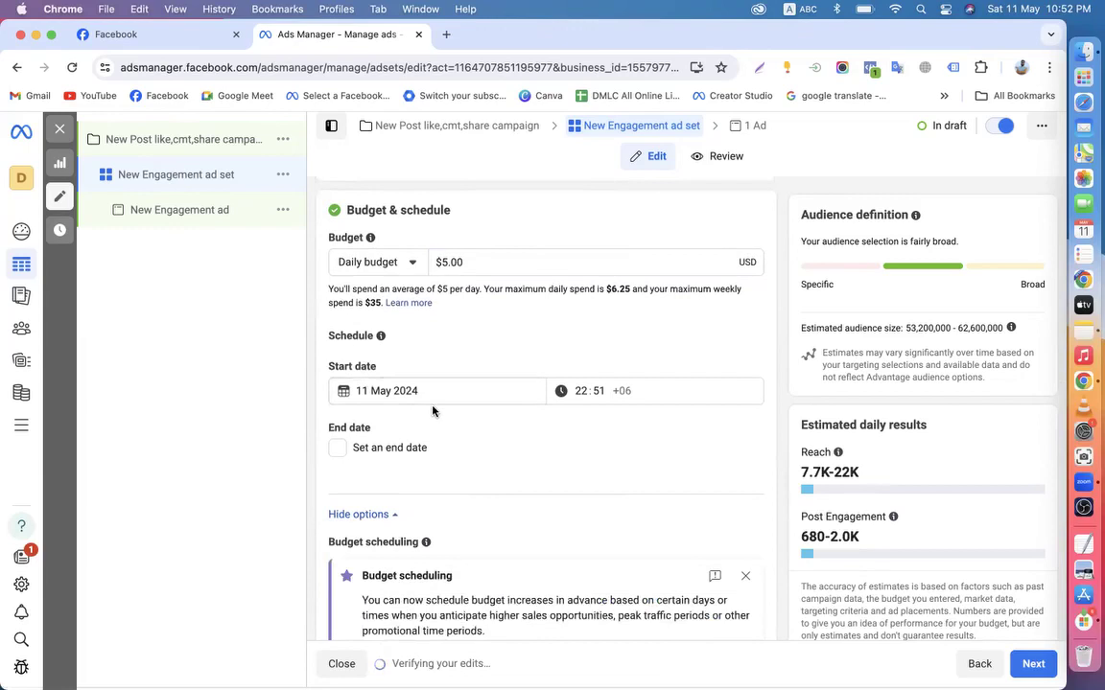
scroll(353, 350, down, 2)
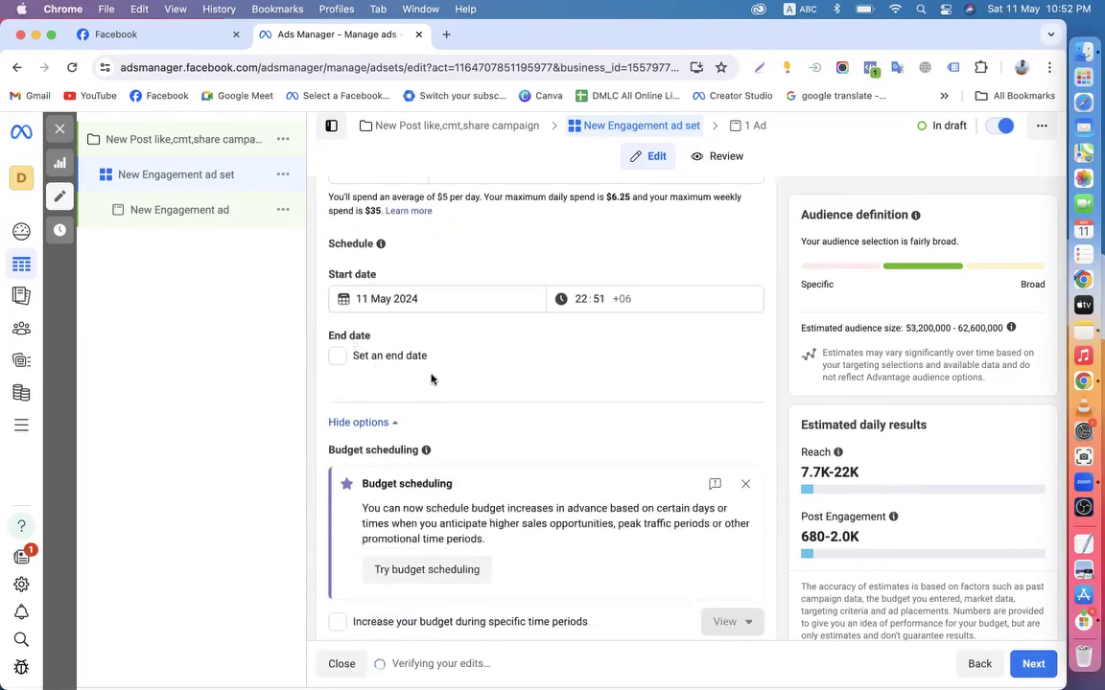
click(746, 483)
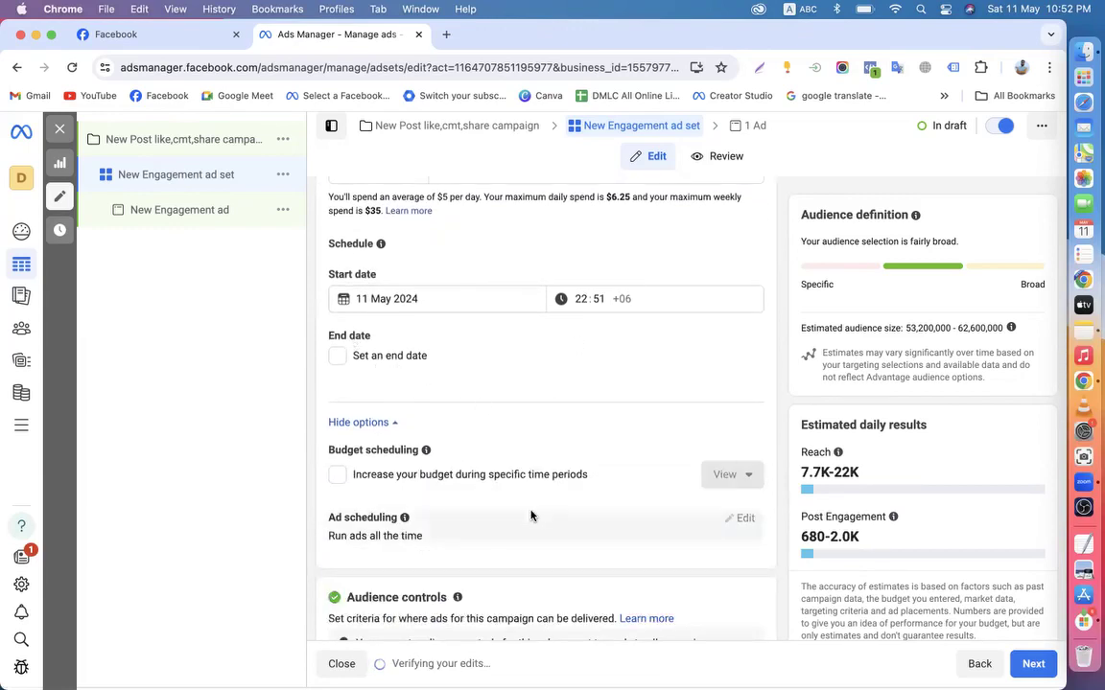
scroll(530, 515, down, 5)
scroll(431, 499, down, 2)
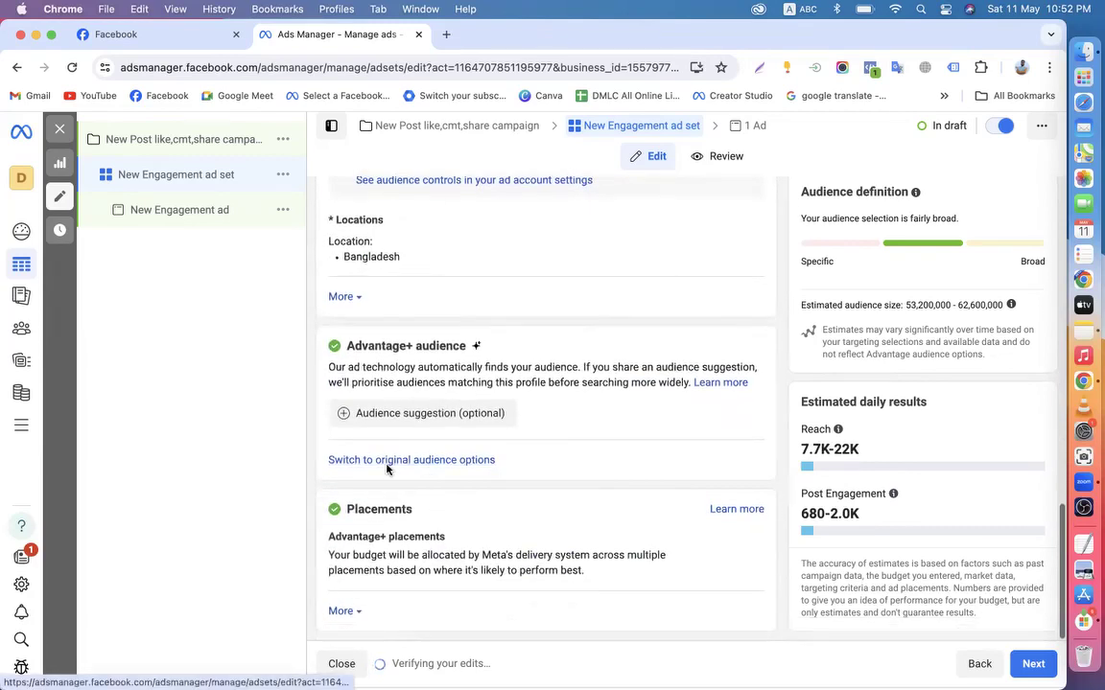
Switch to original audience options and review the Bangladesh location and audience settings
click(403, 460)
click(532, 425)
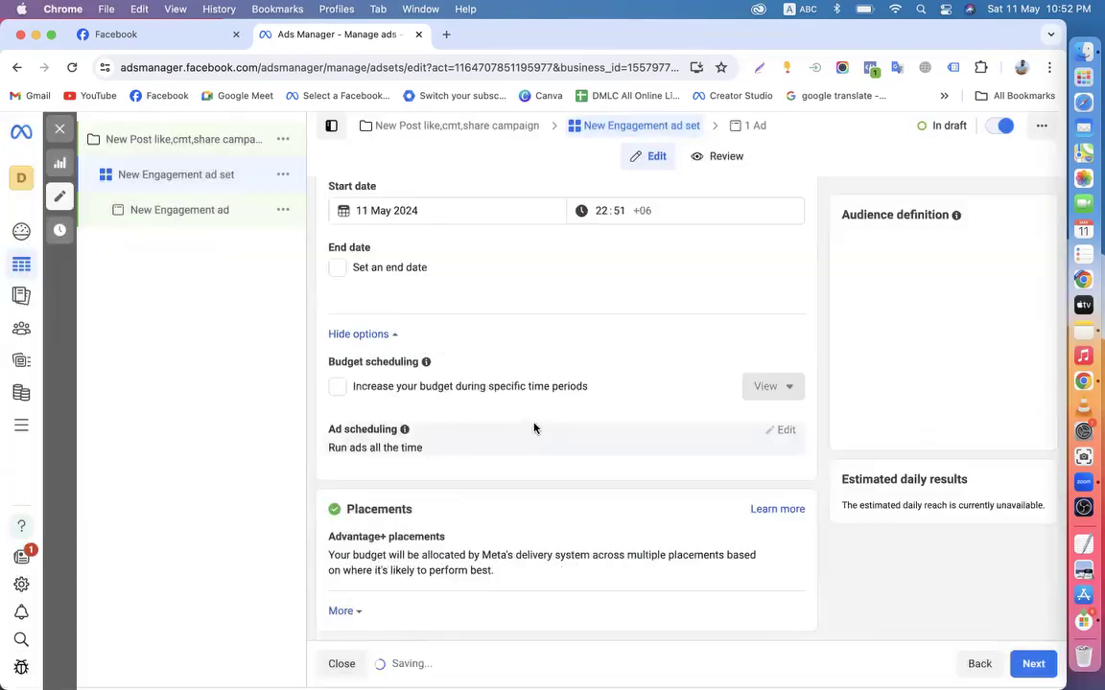
scroll(429, 506, down, 5)
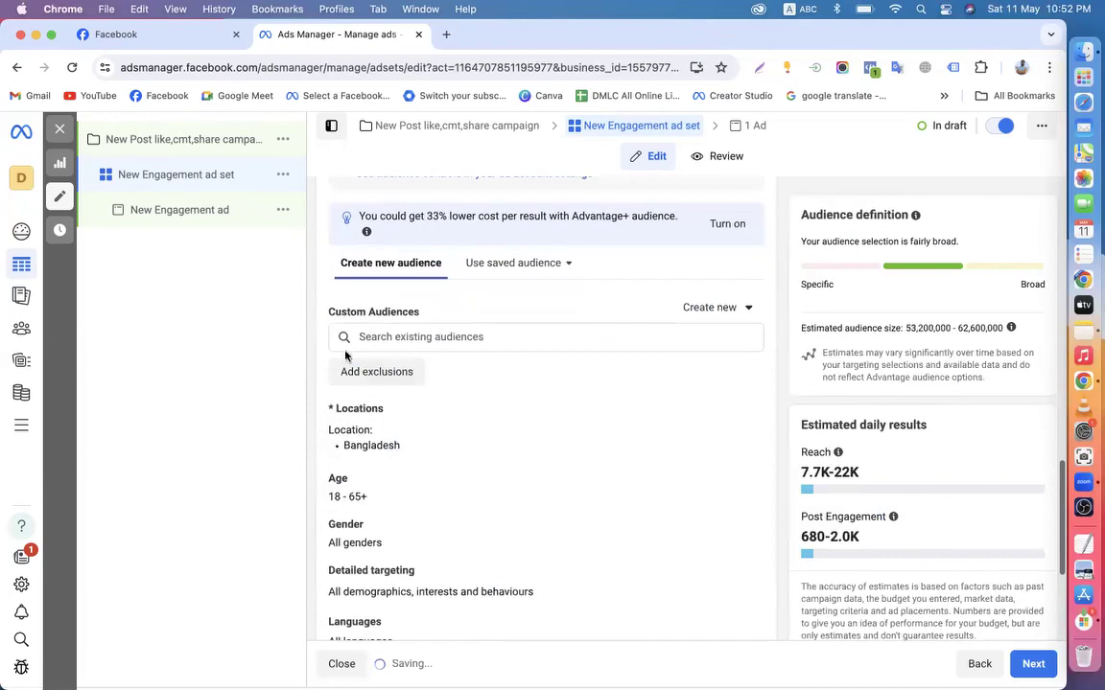
drag(312, 256, 597, 396)
scroll(596, 396, down, 2)
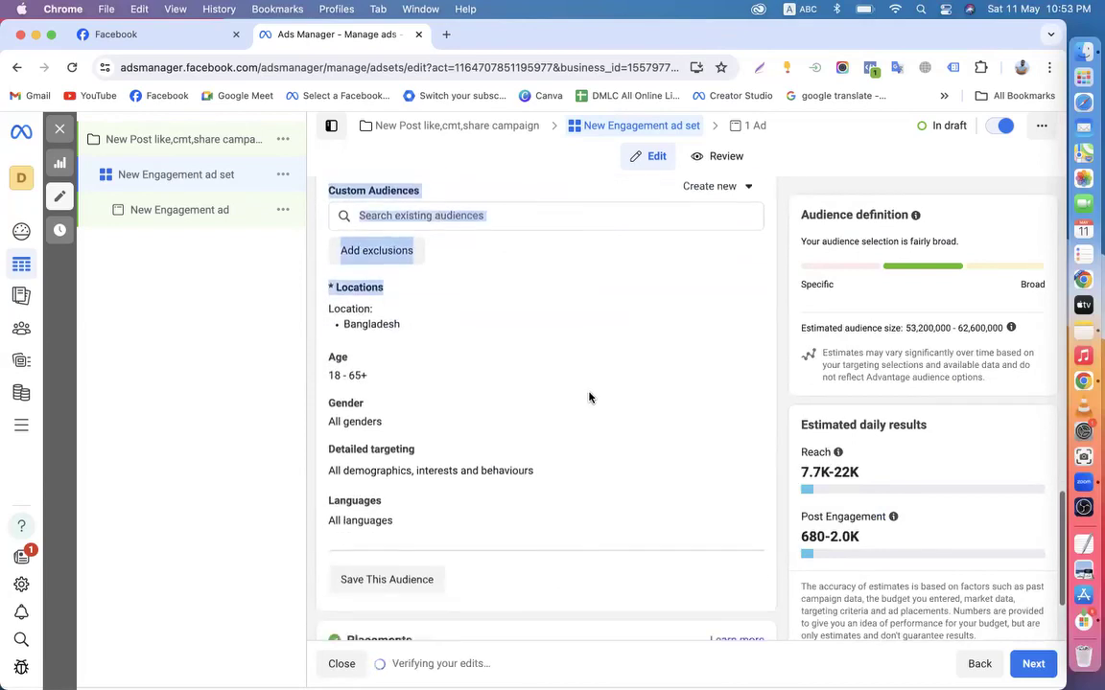
click(307, 301)
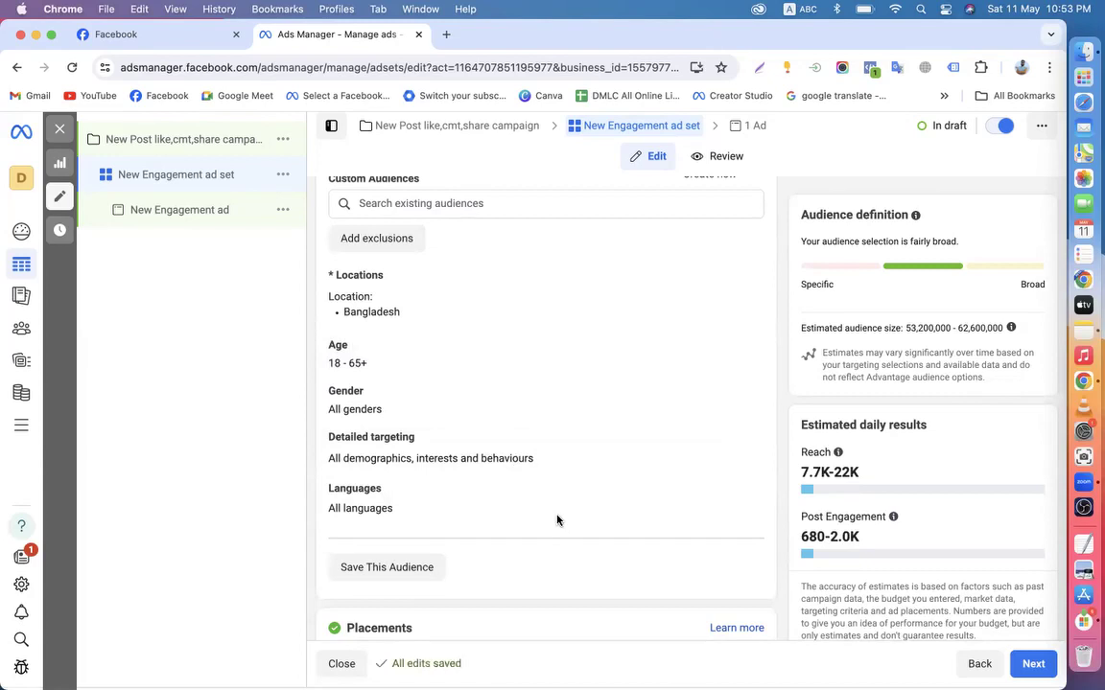
Review the estimated Reach and Post Engagement figures for the audience
scroll(557, 520, down, 2)
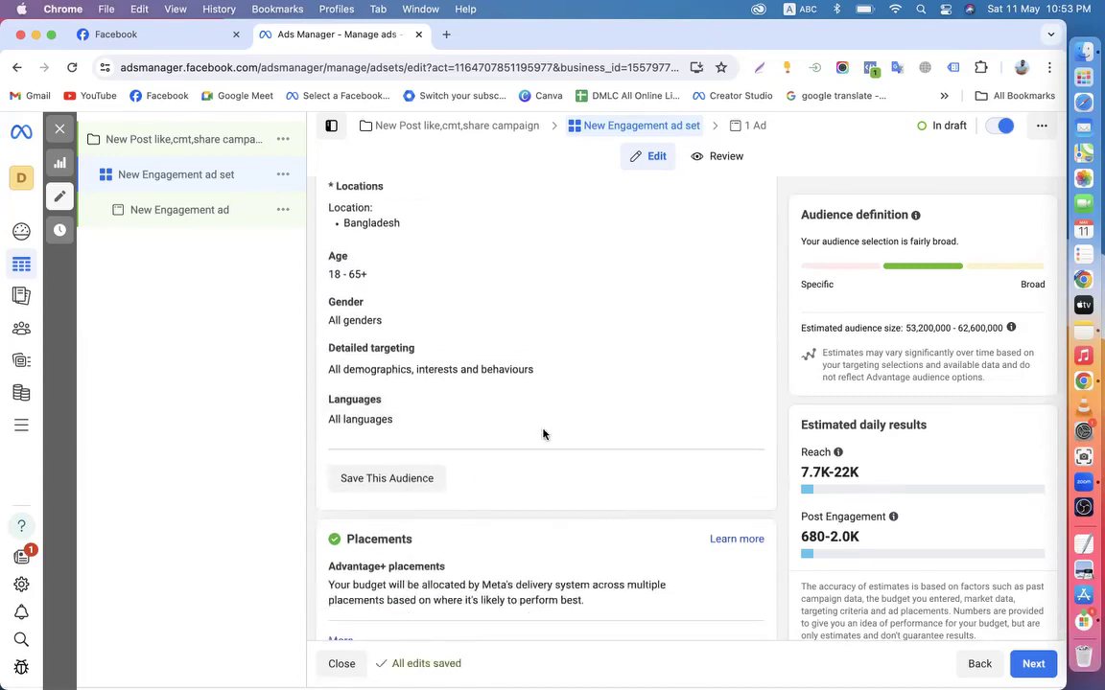
drag(799, 471, 863, 472)
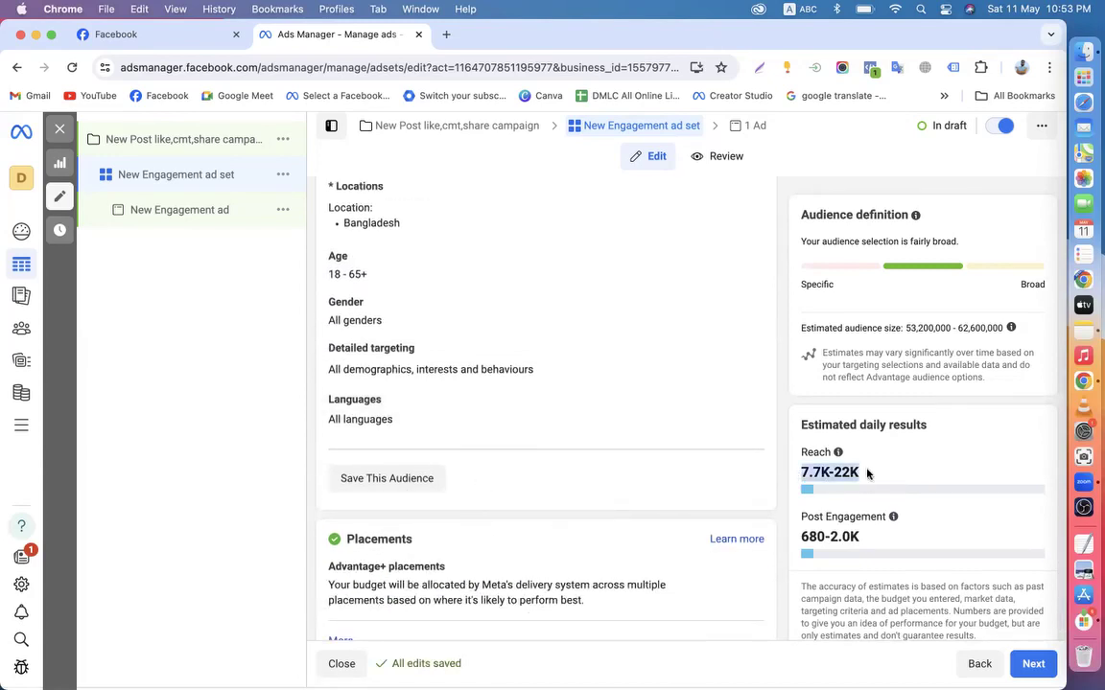
drag(801, 537, 872, 535)
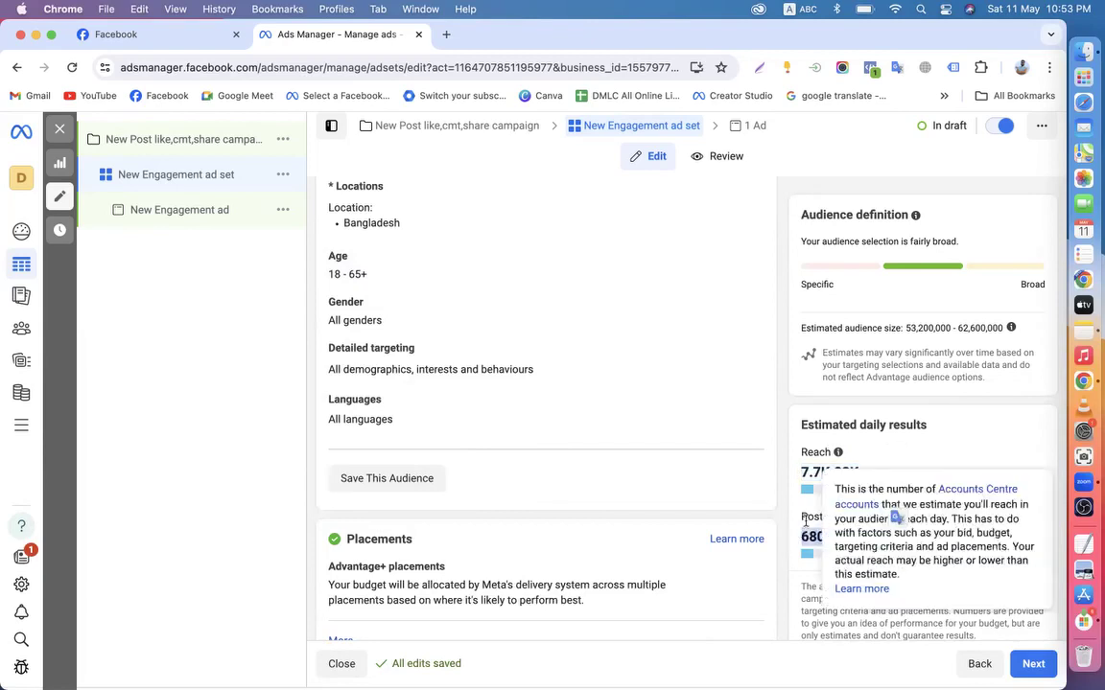
click(789, 602)
scroll(789, 532, down, 1)
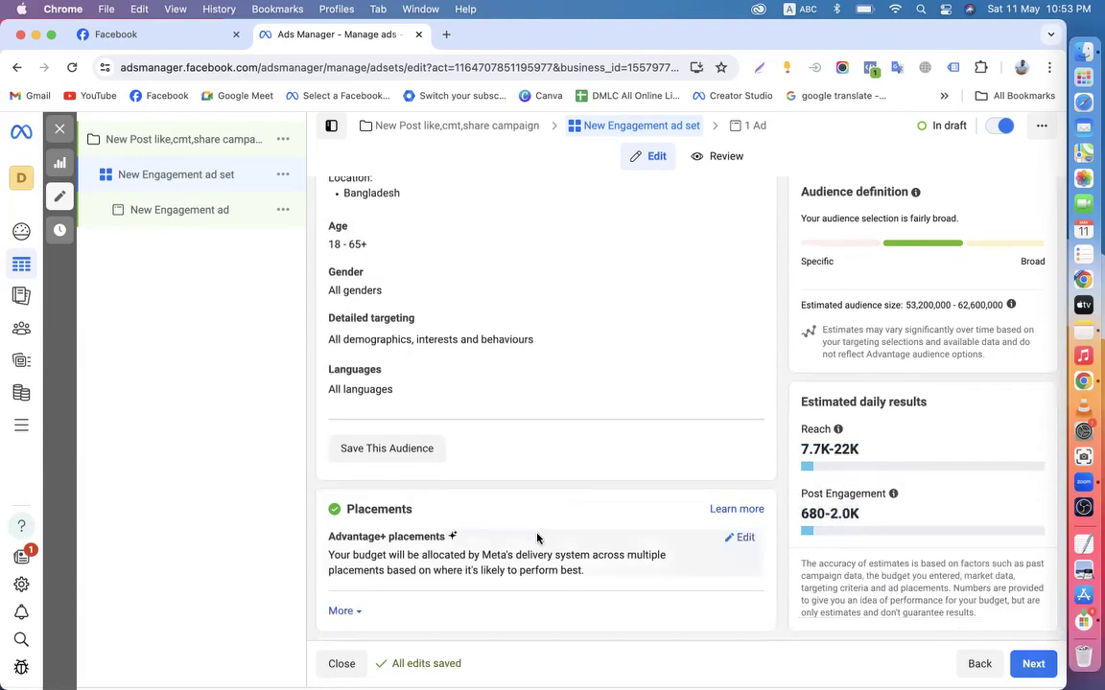
Switch placements to Manual and untick Instagram, leaving Facebook as the only platform
click(743, 538)
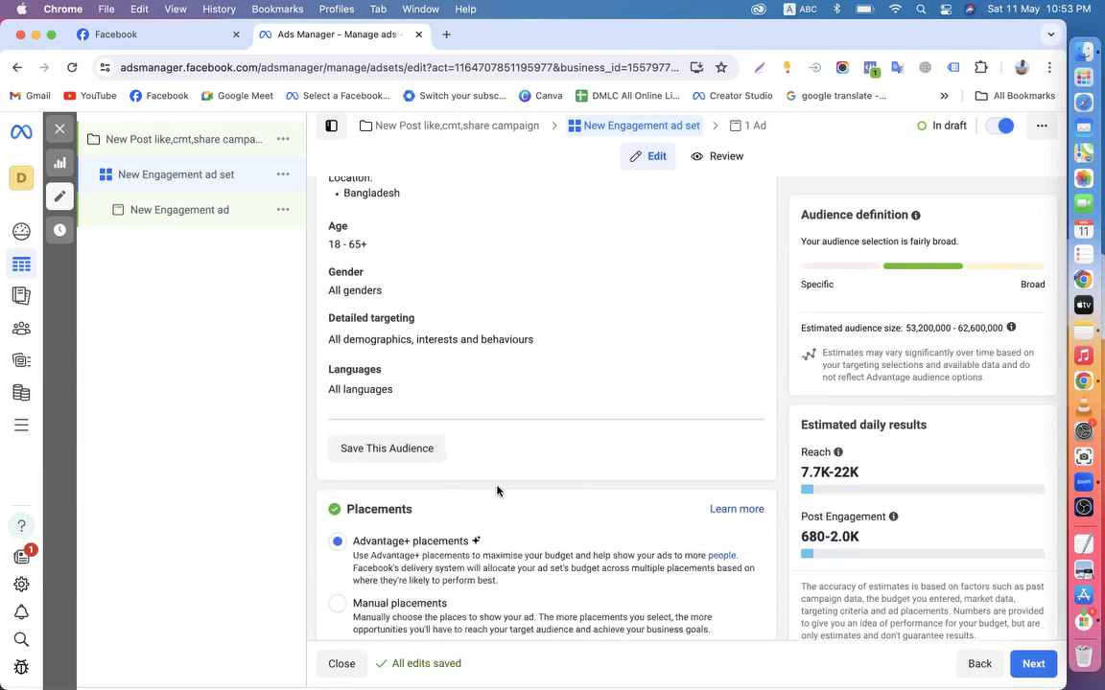
click(337, 603)
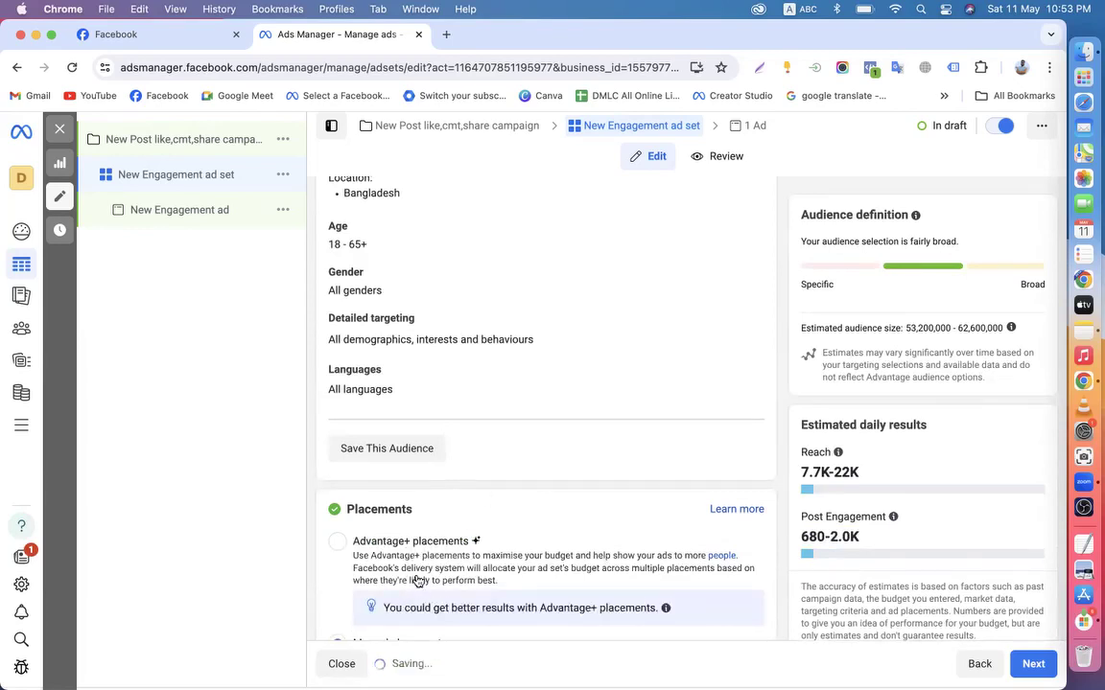
scroll(417, 581, down, 5)
click(491, 537)
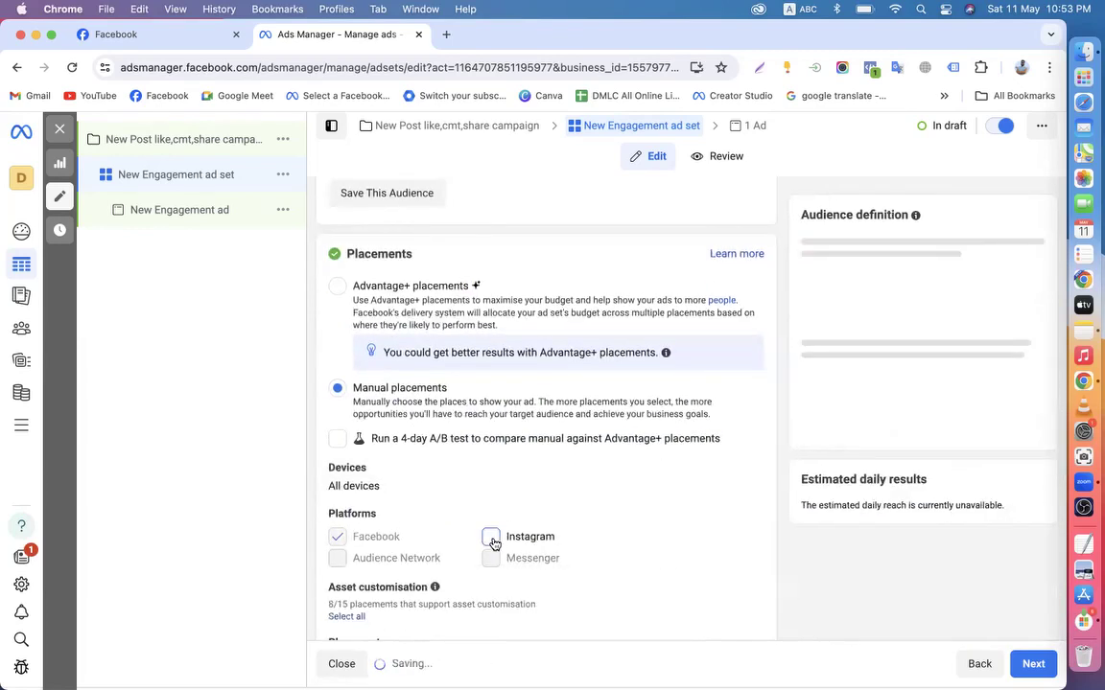
scroll(491, 540, down, 3)
drag(338, 407, 485, 450)
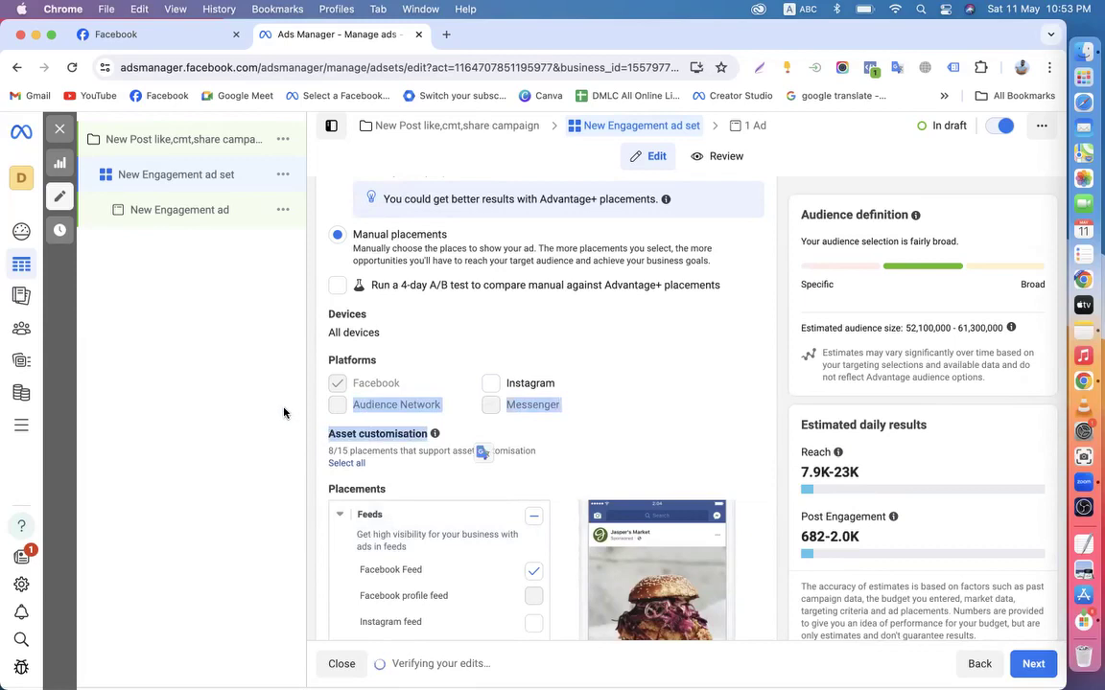
click(284, 413)
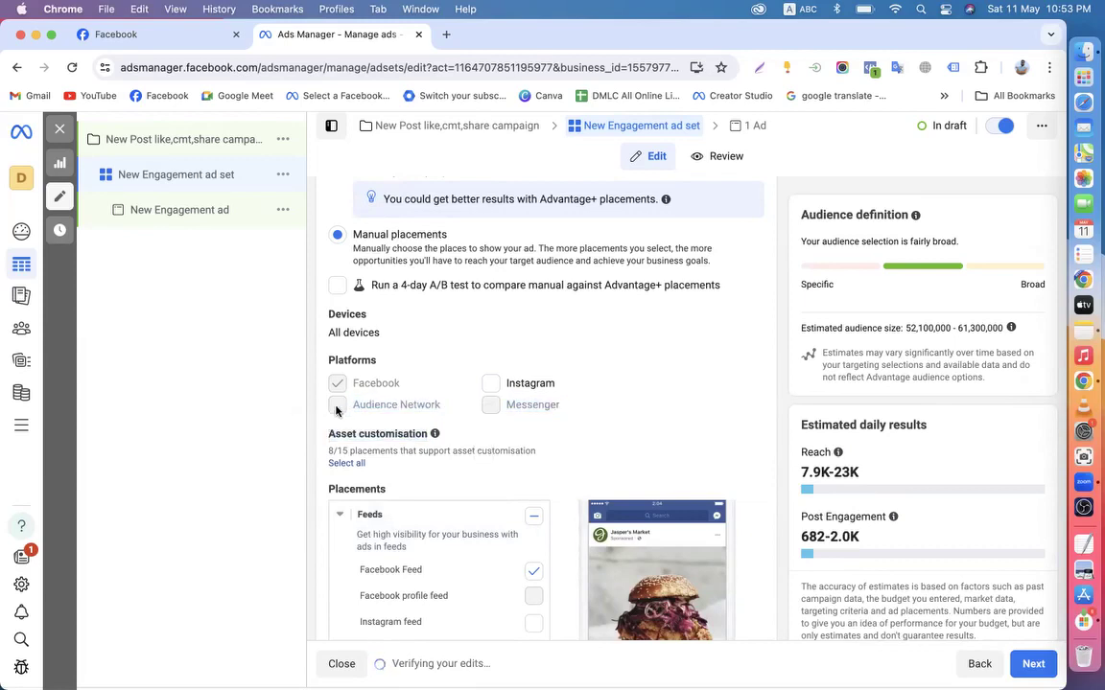
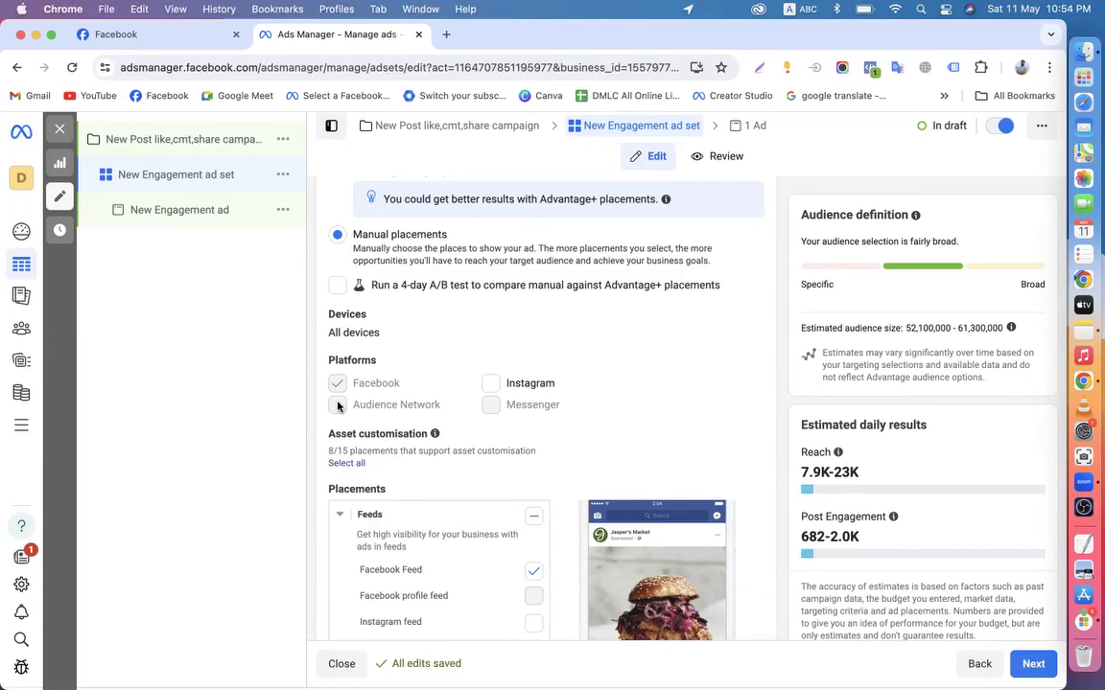
Review the Facebook-only placement list, then continue to the New Engagement ad
scroll(338, 406, up, 1)
scroll(338, 407, down, 1)
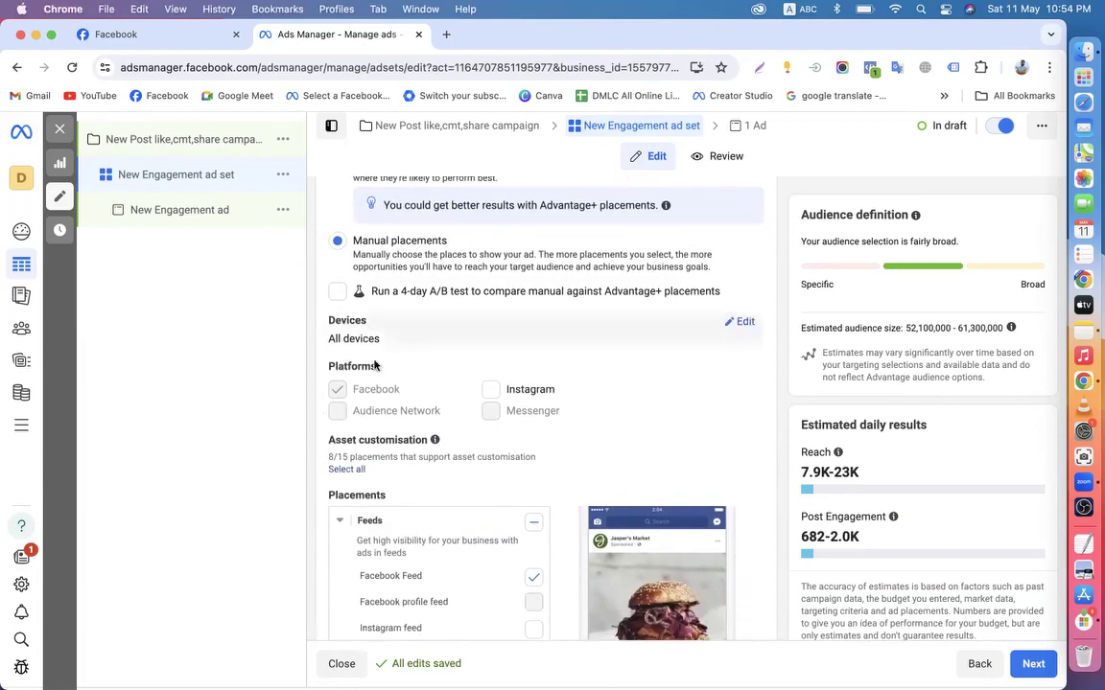
drag(330, 413, 506, 410)
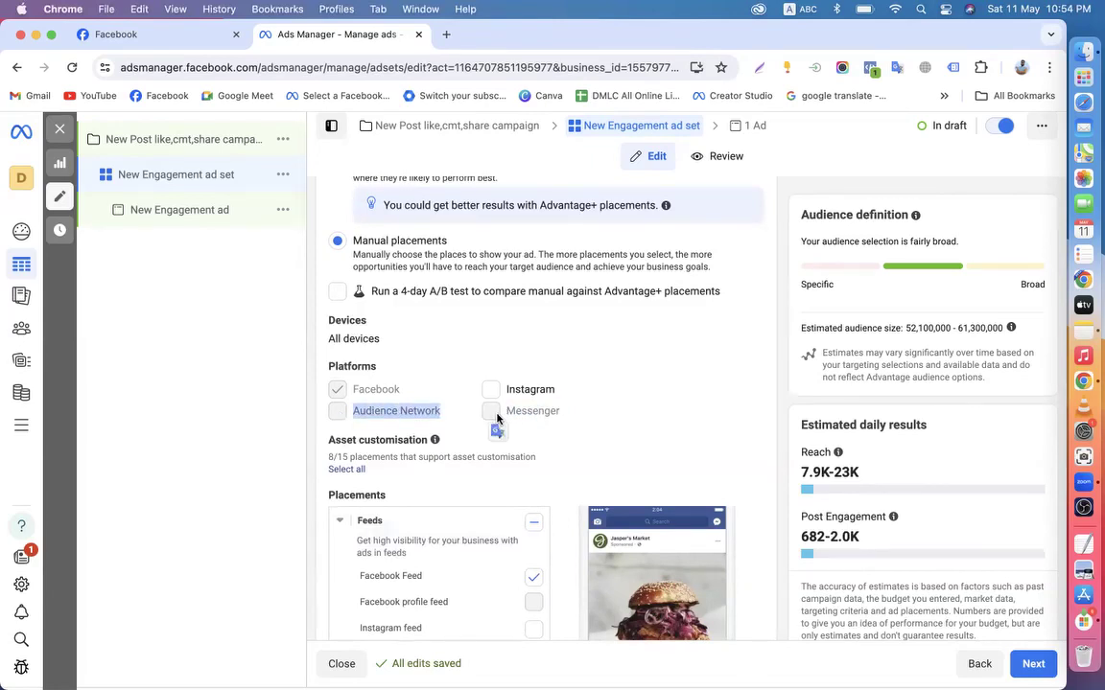
click(343, 386)
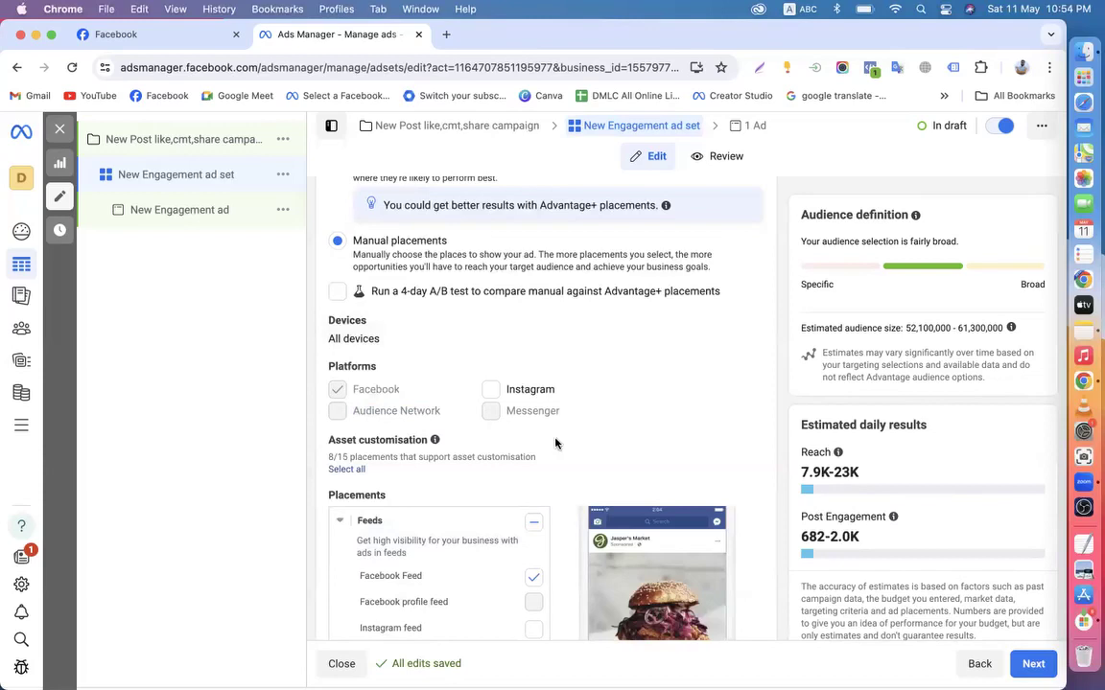
scroll(554, 443, down, 10)
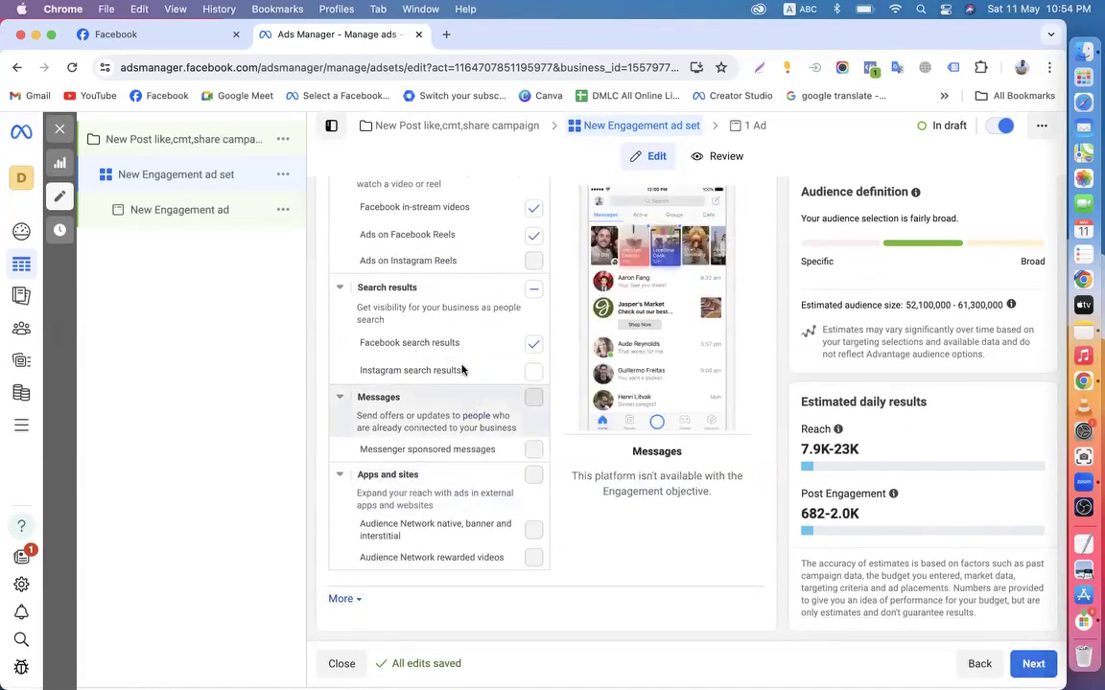
click(1036, 662)
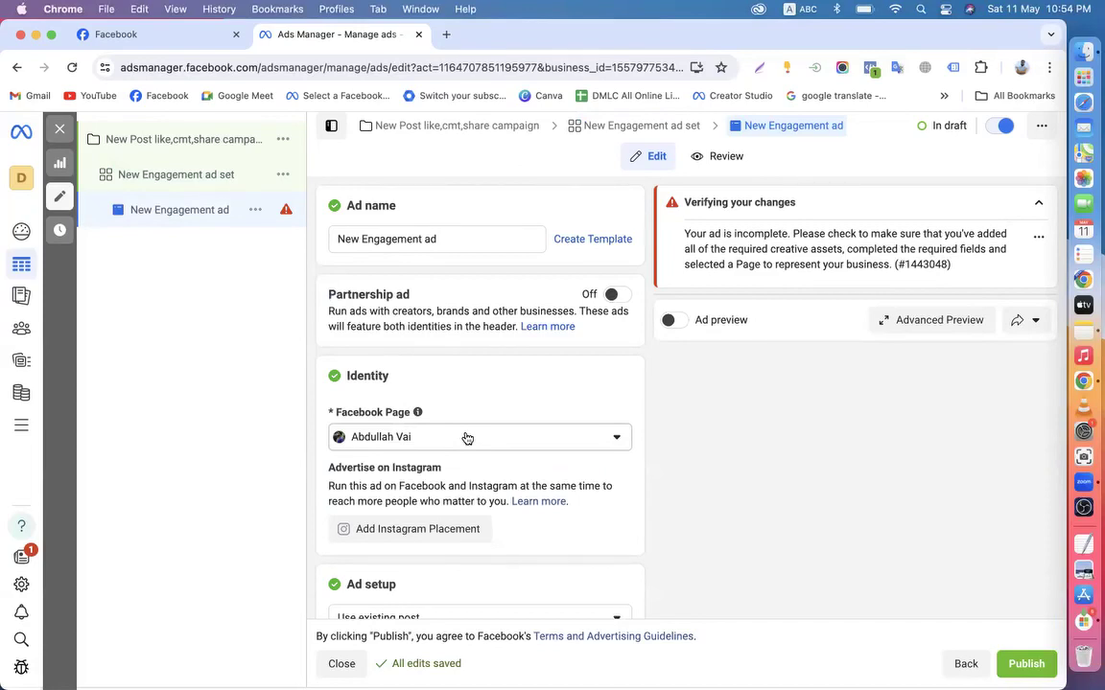
scroll(465, 438, down, 1)
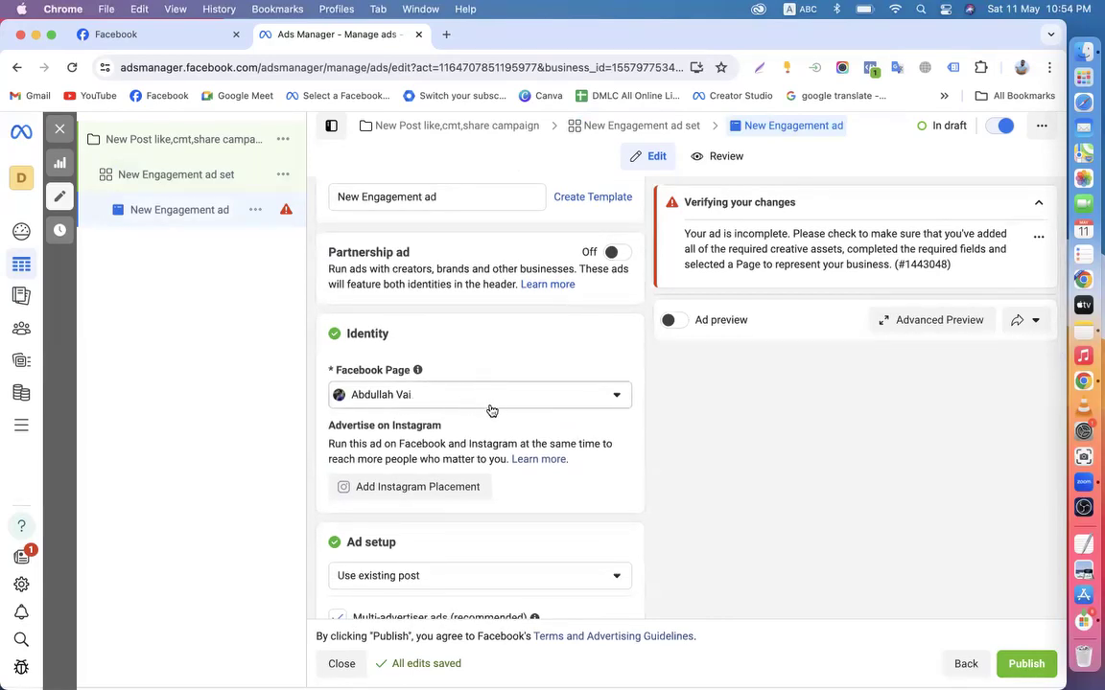
click(169, 174)
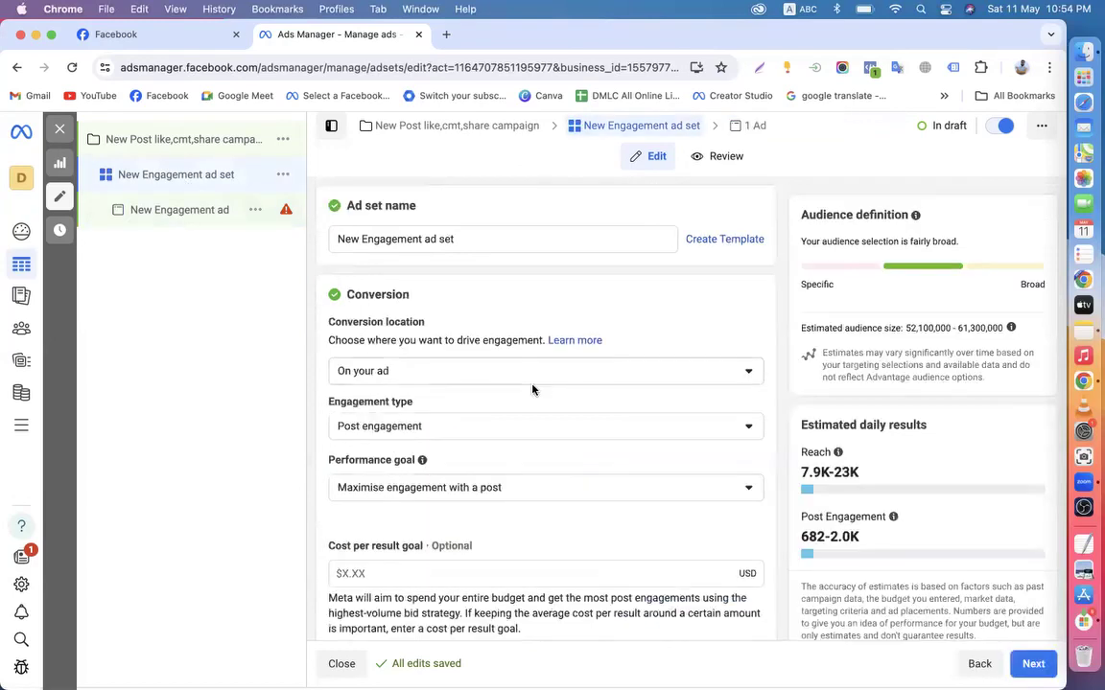
click(154, 213)
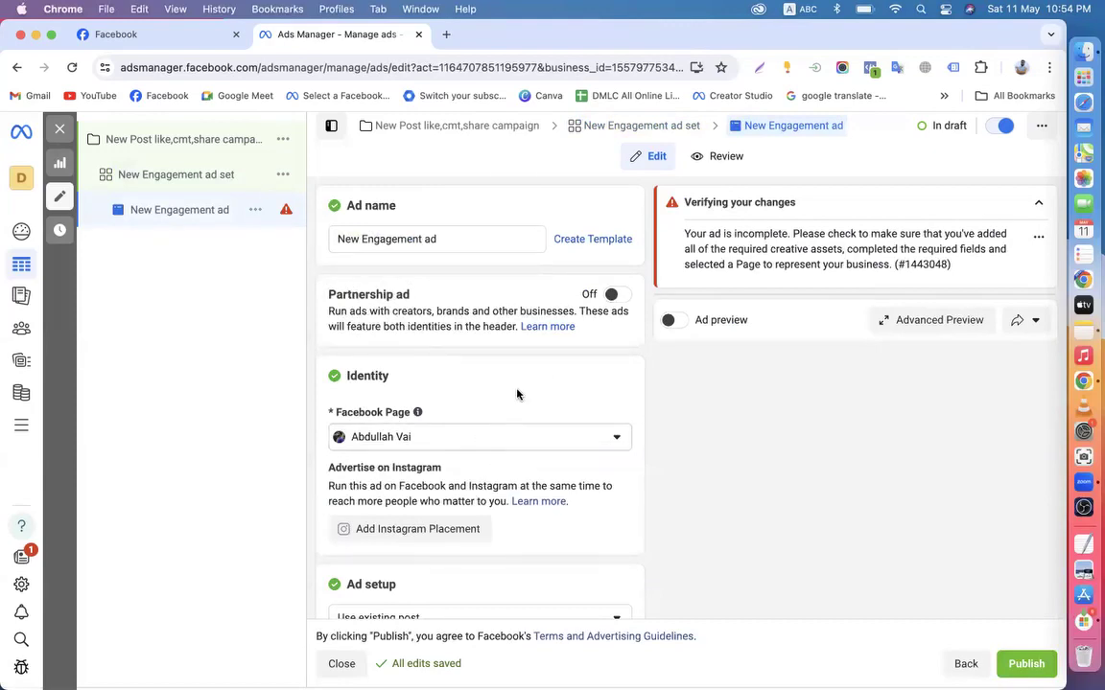
scroll(508, 419, down, 1)
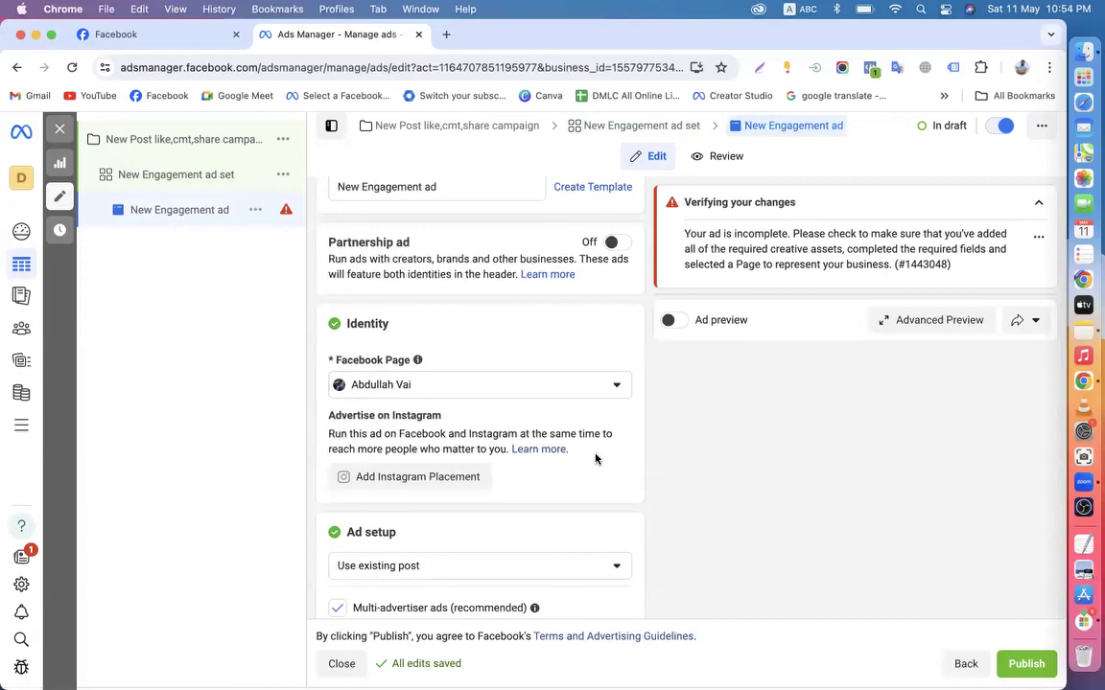
click(192, 177)
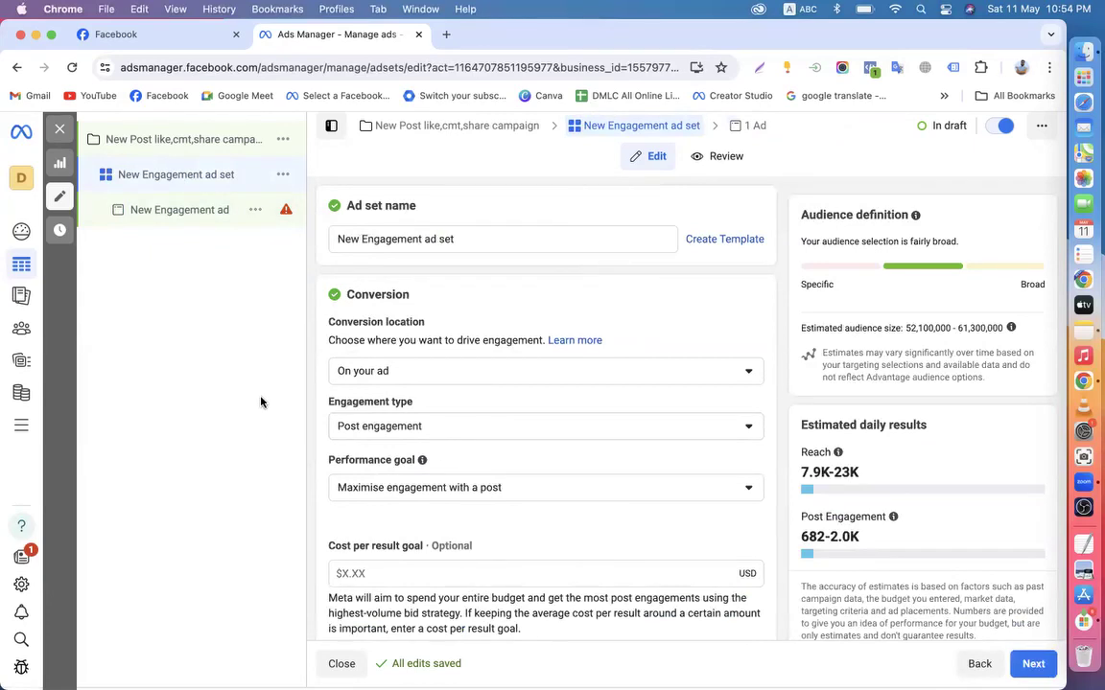
click(173, 213)
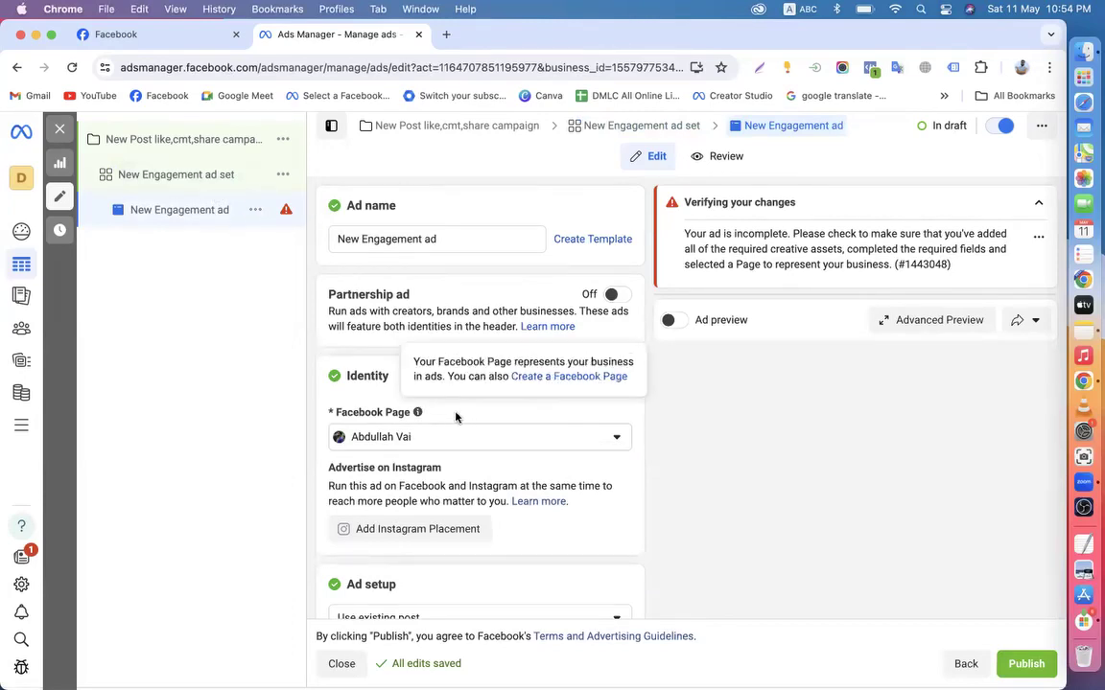
Search 'sah', make the digital-marketing business Page the ad's identity, and view that Page on Facebook
click(439, 440)
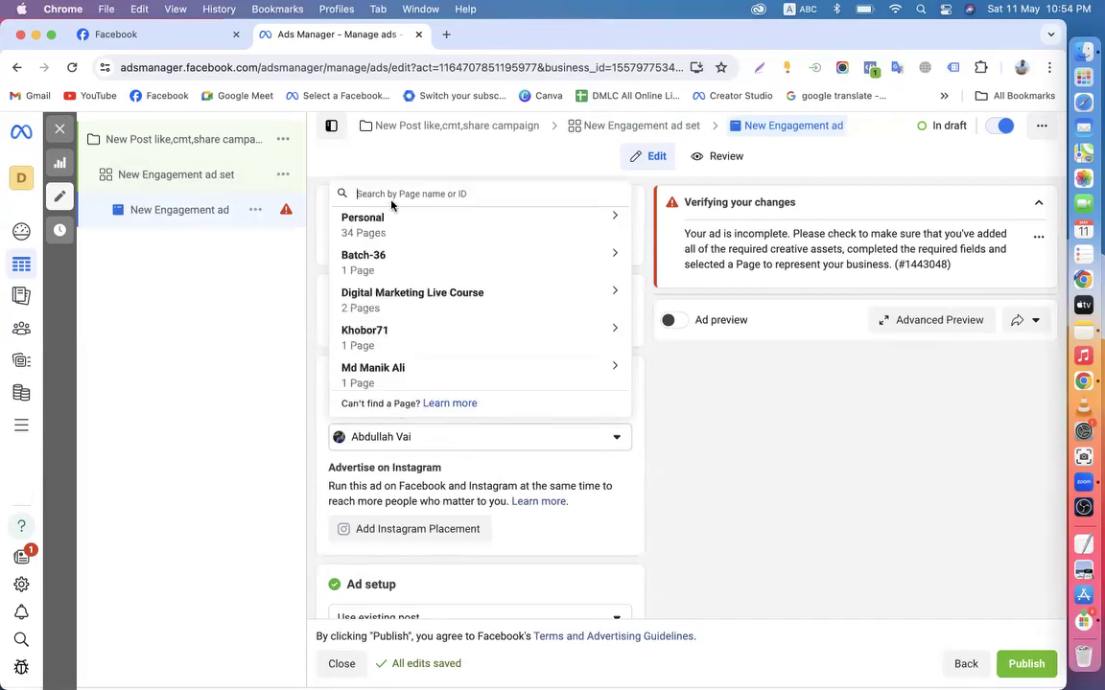
text(sah)
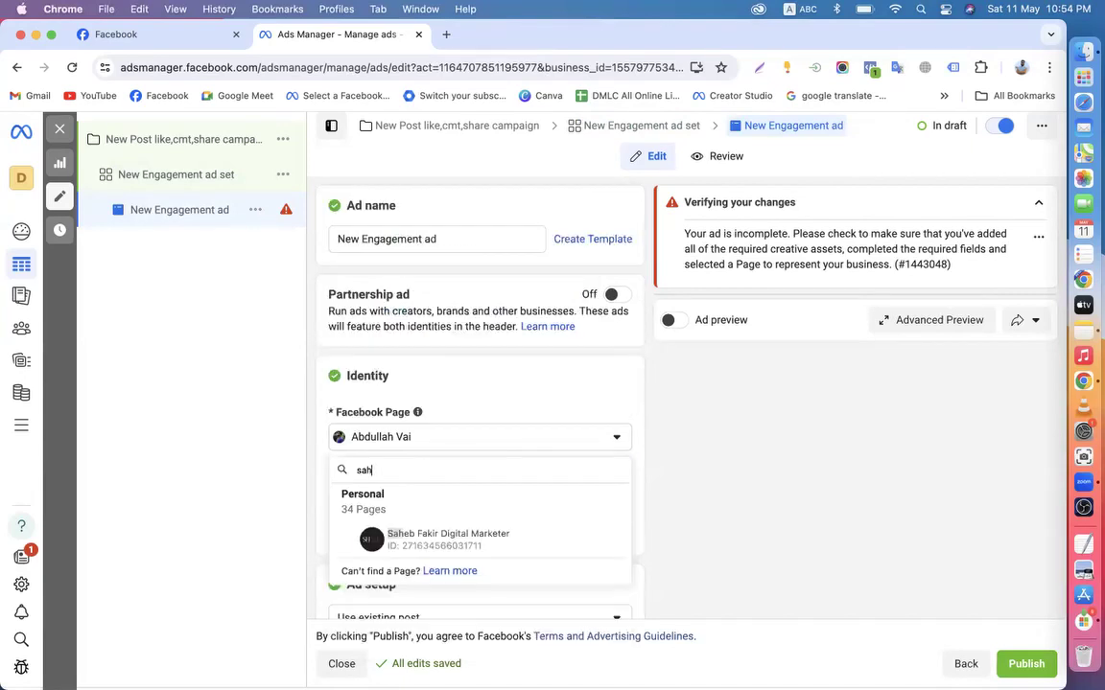
click(436, 540)
scroll(505, 489, down, 2)
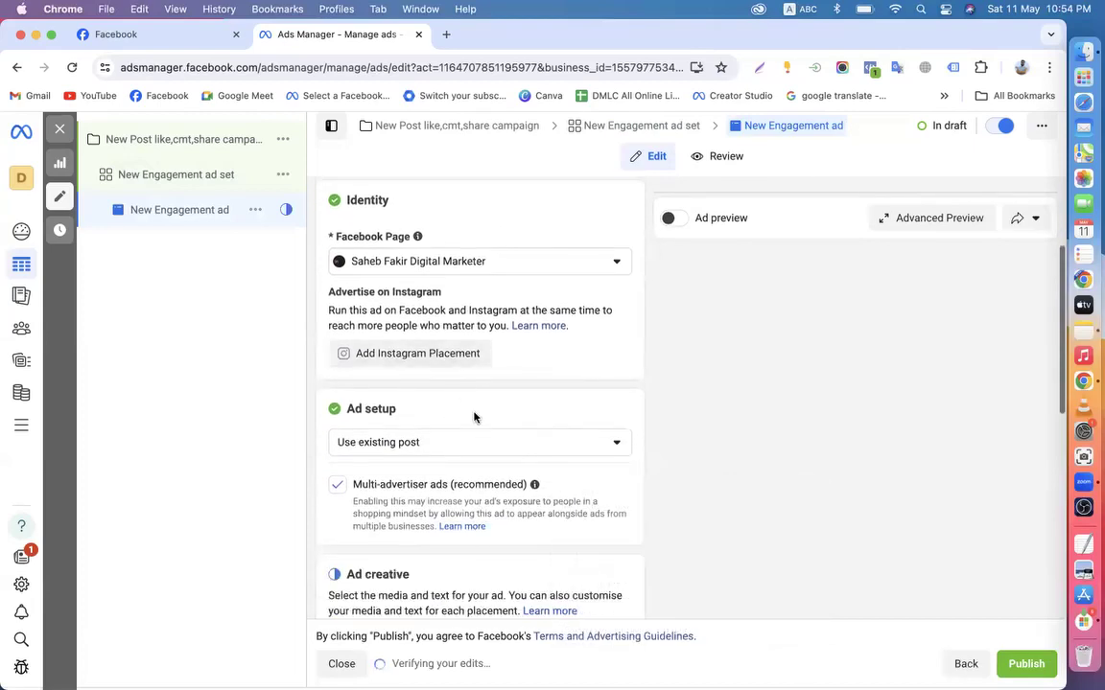
scroll(416, 389, up, 2)
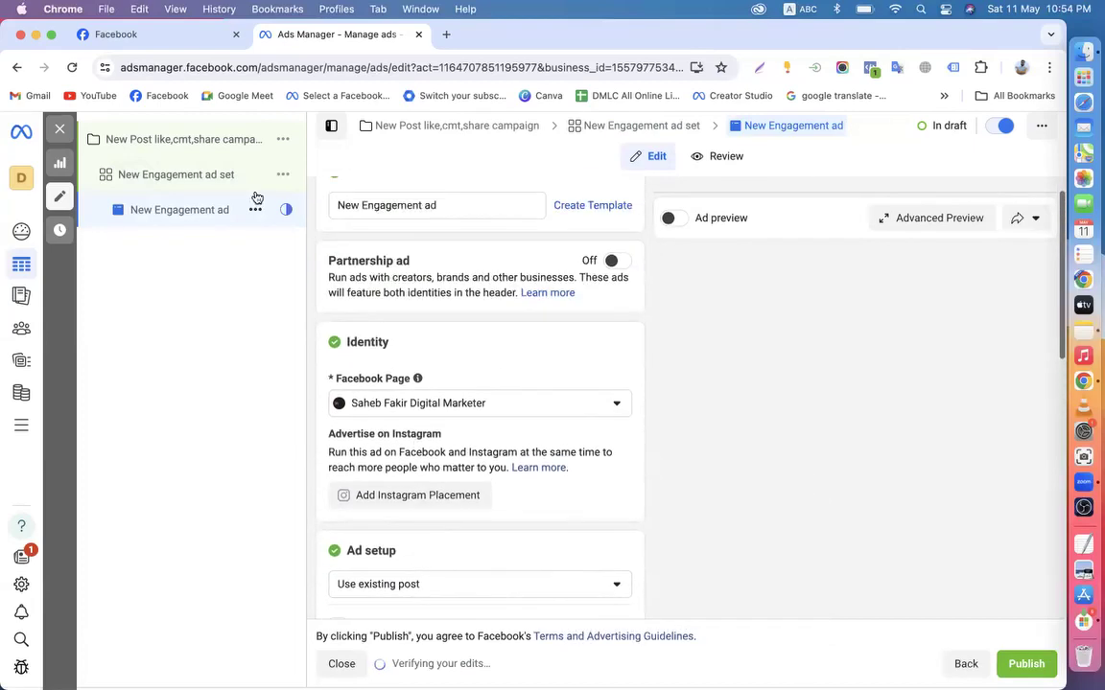
scroll(454, 416, down, 1)
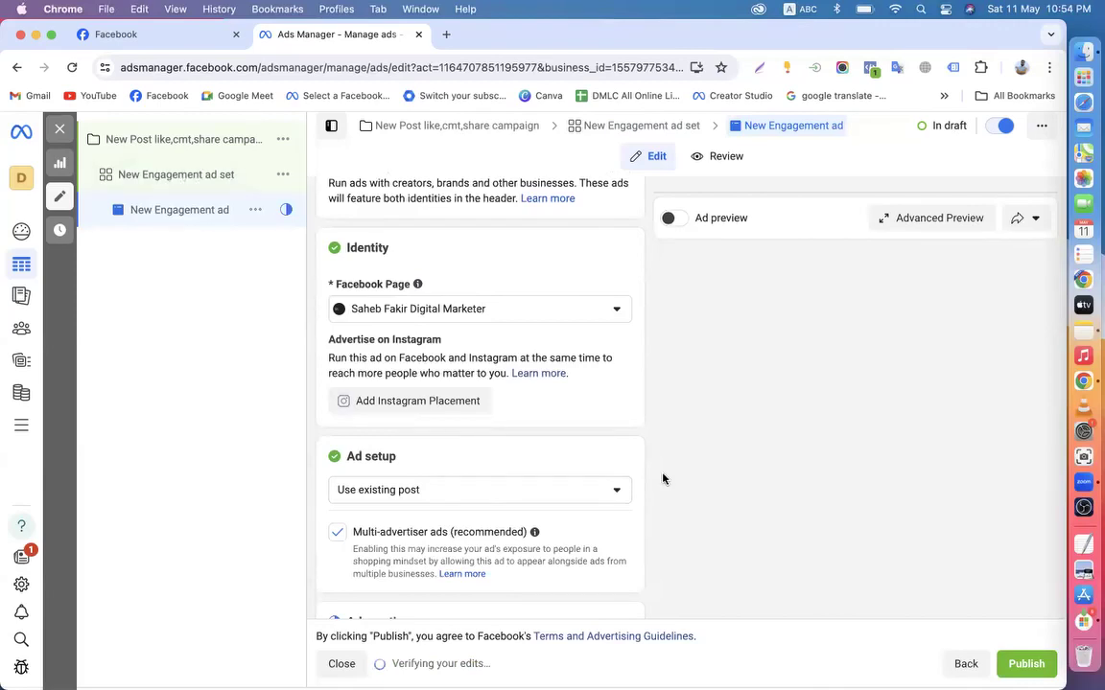
scroll(574, 449, down, 3)
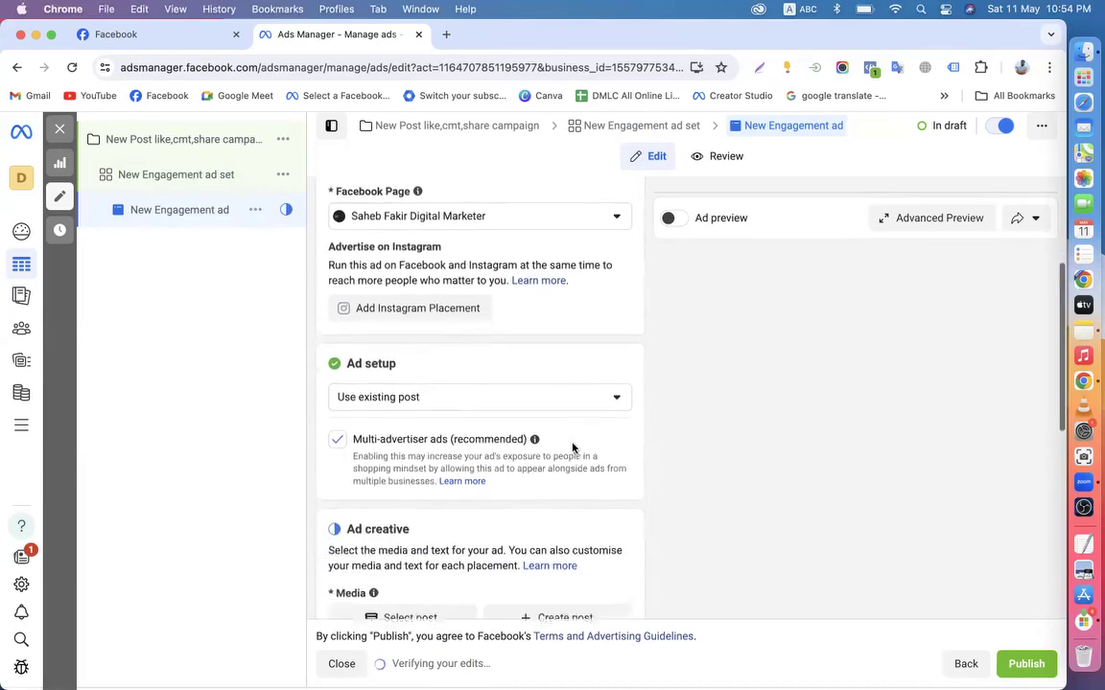
click(157, 34)
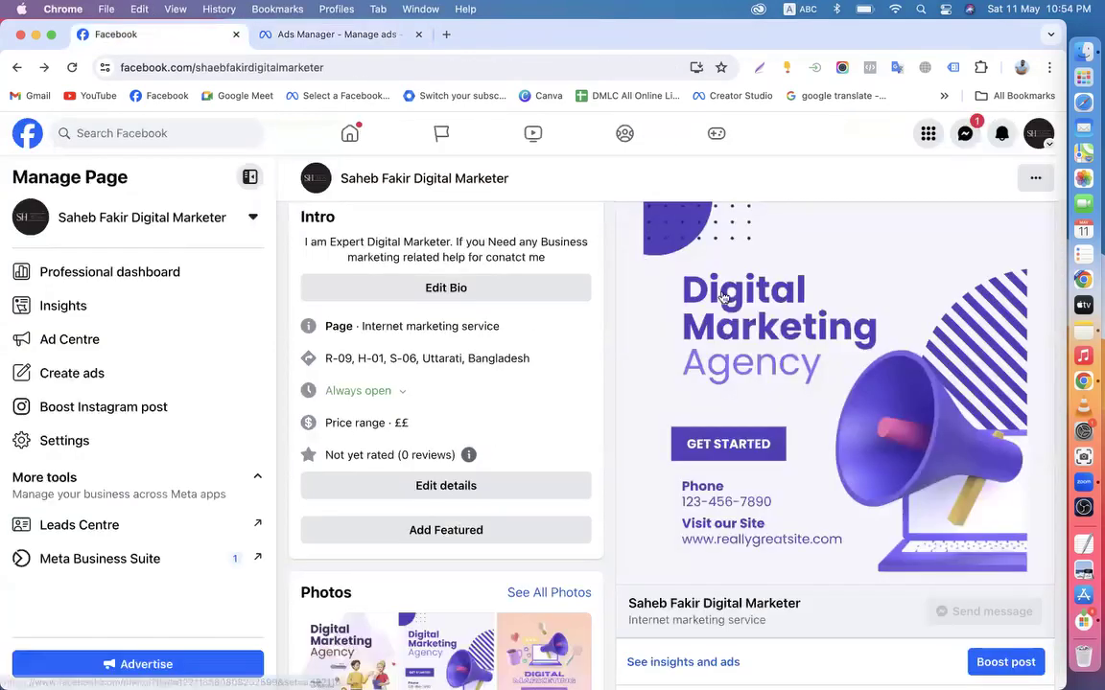
Look over the Page's Digital Marketing Agency post and its comment, then return to the ad editor
scroll(778, 372, down, 1)
scroll(779, 372, down, 1)
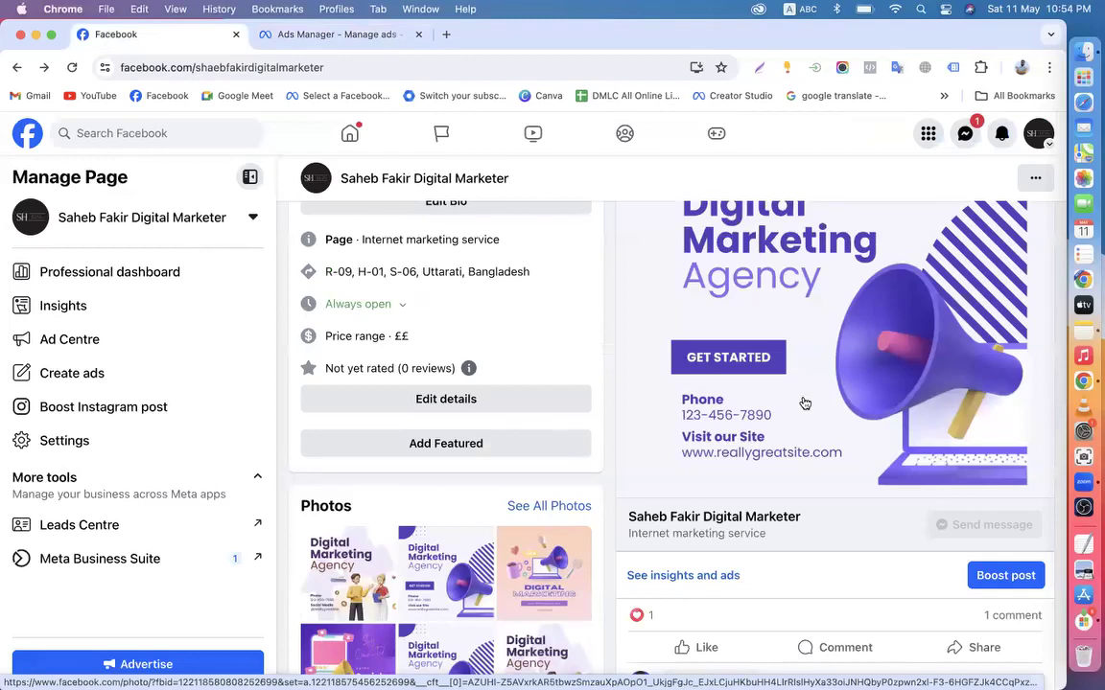
scroll(826, 417, down, 2)
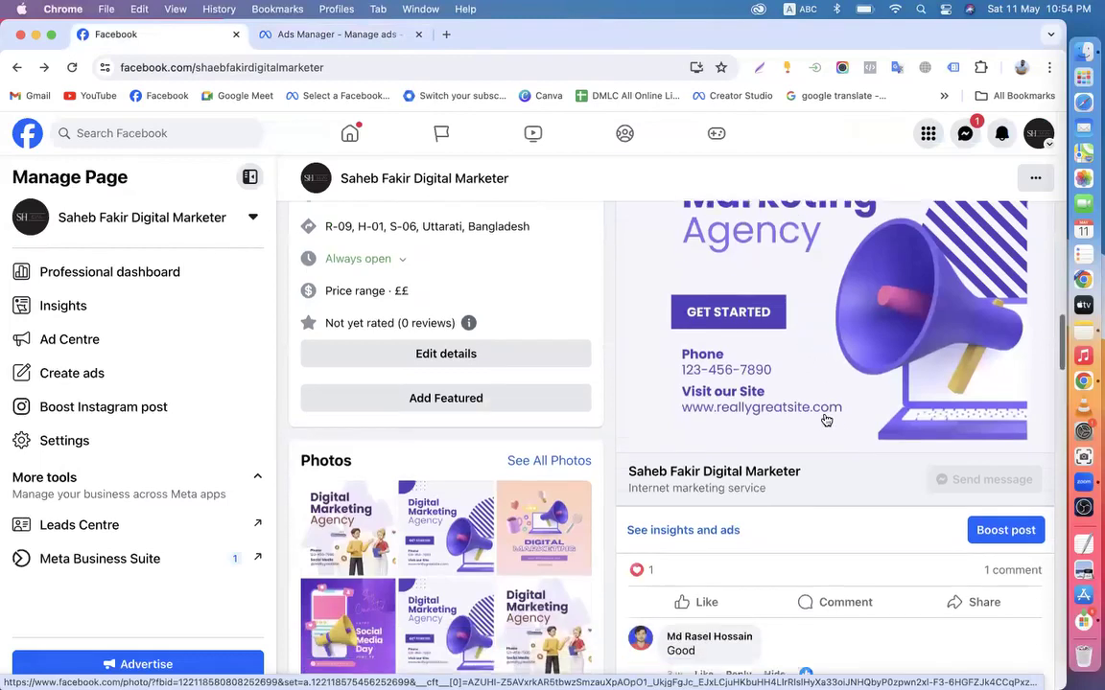
scroll(834, 422, down, 2)
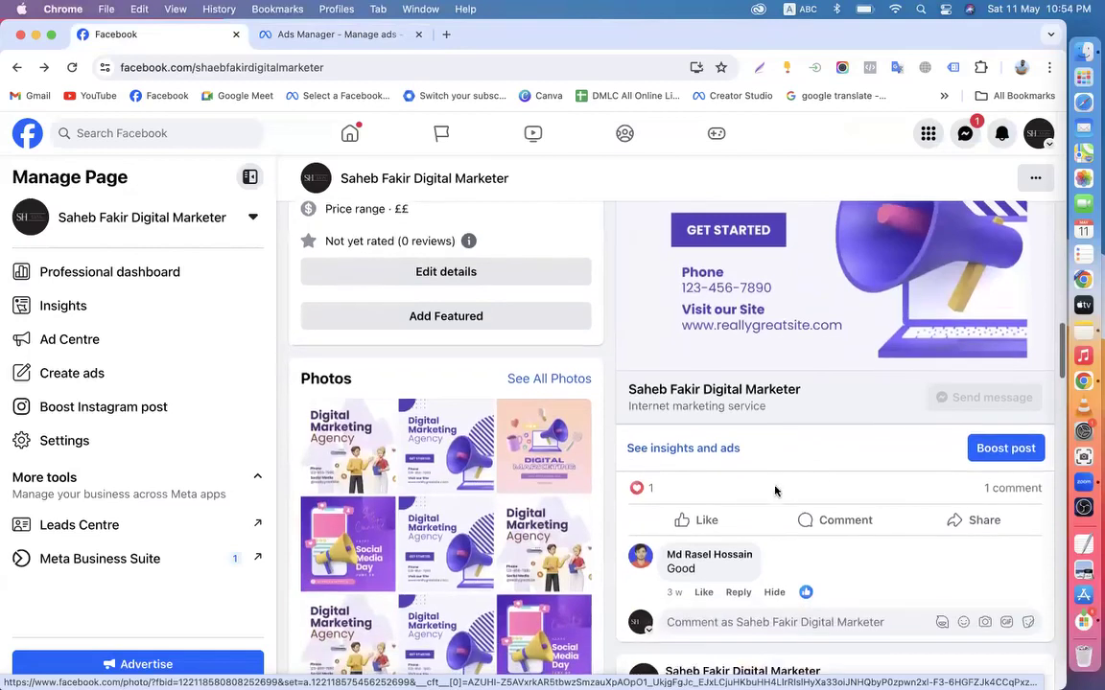
click(333, 38)
scroll(419, 381, down, 3)
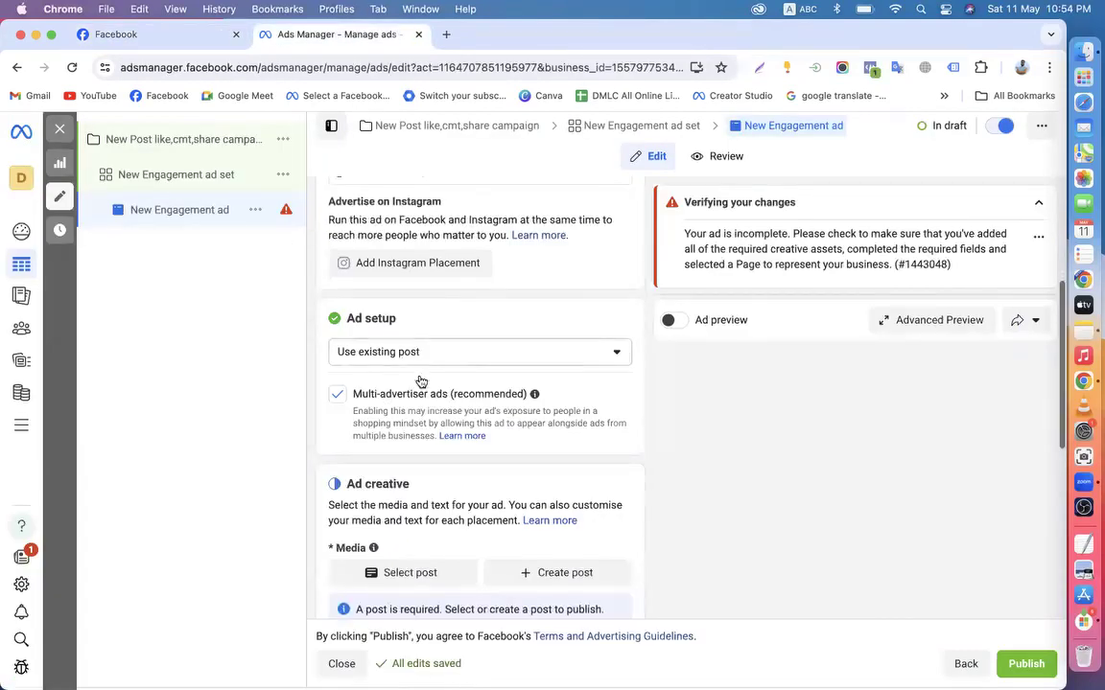
Pick a Digital Marketing course post as the ad's existing post
click(398, 451)
scroll(371, 463, down, 3)
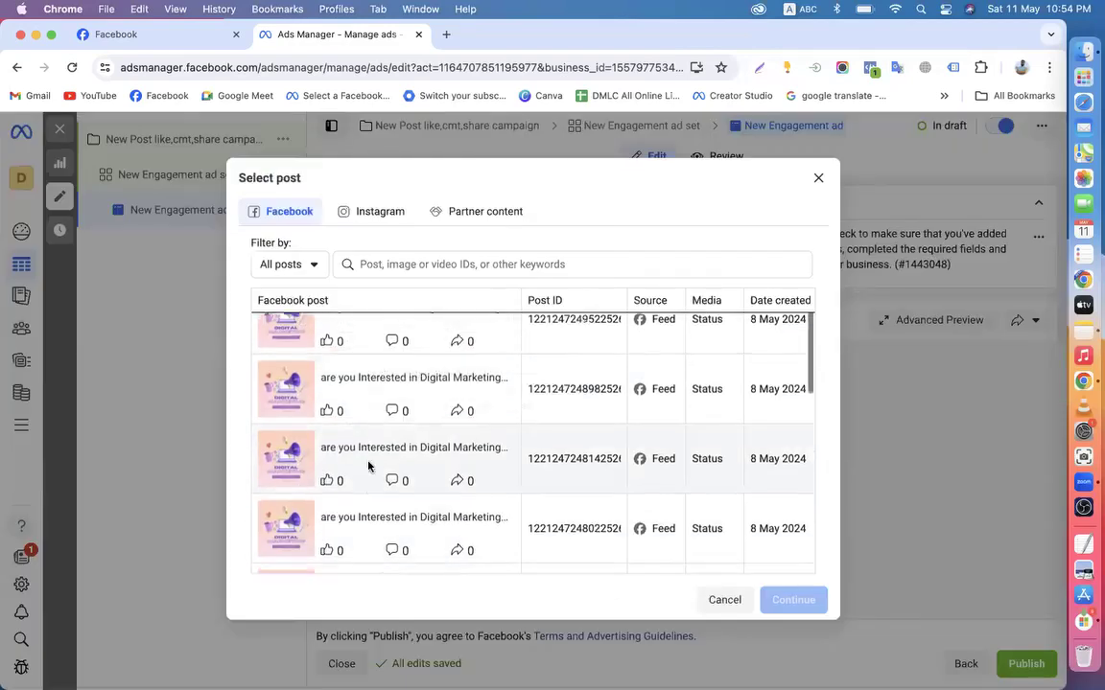
click(303, 499)
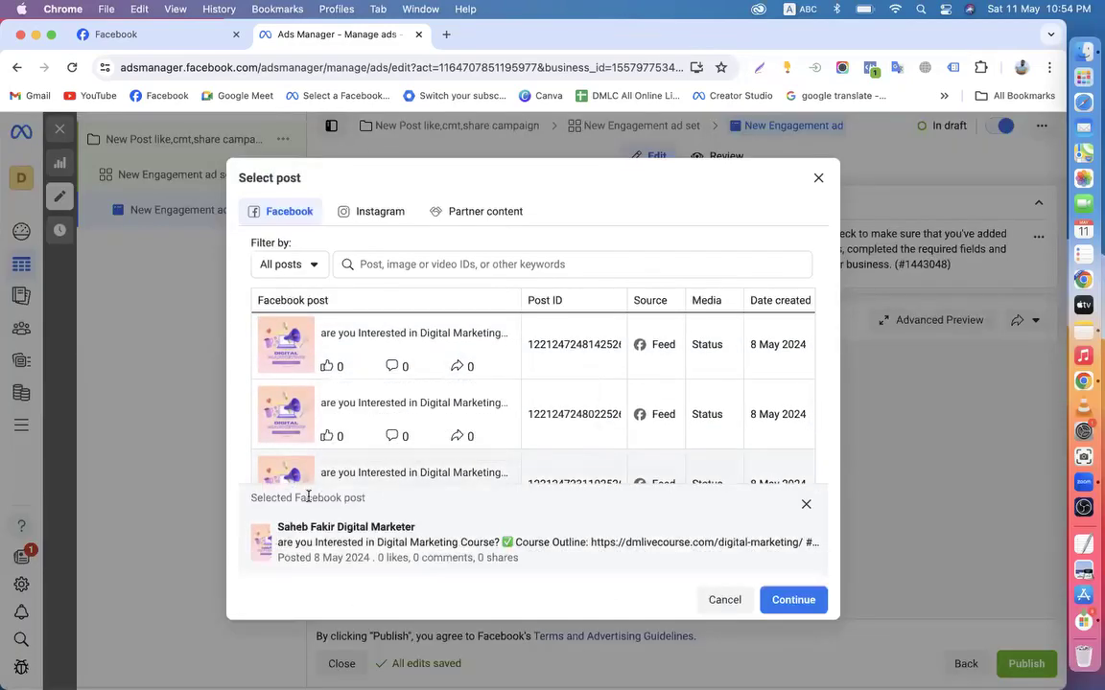
click(778, 600)
scroll(614, 524, down, 10)
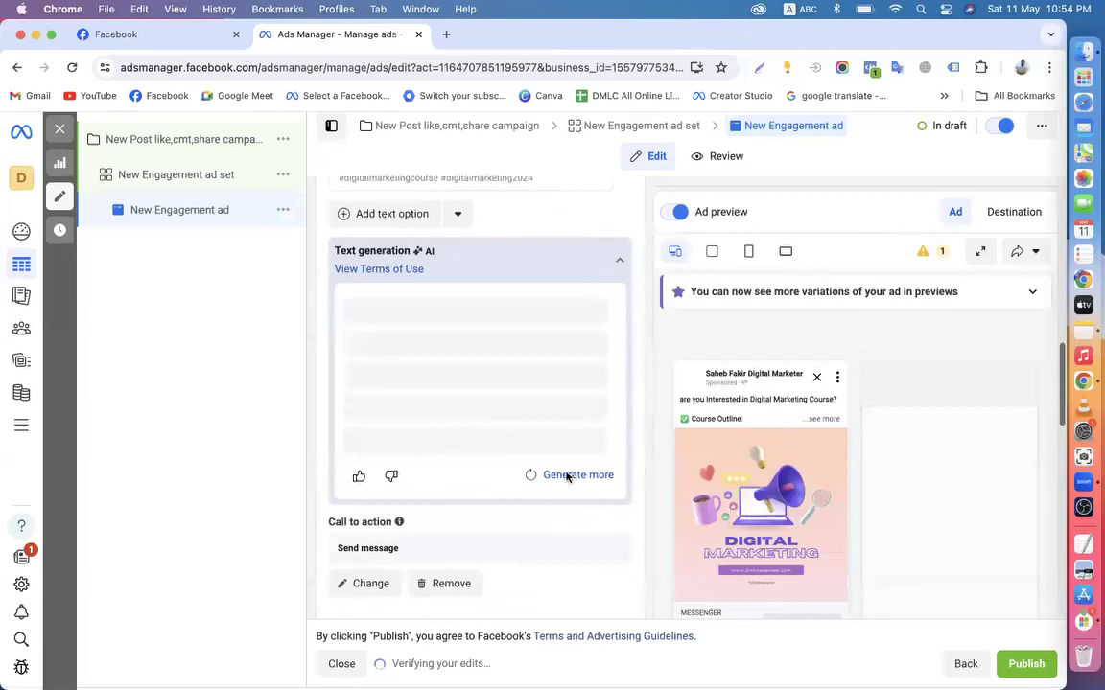
scroll(625, 443, down, 8)
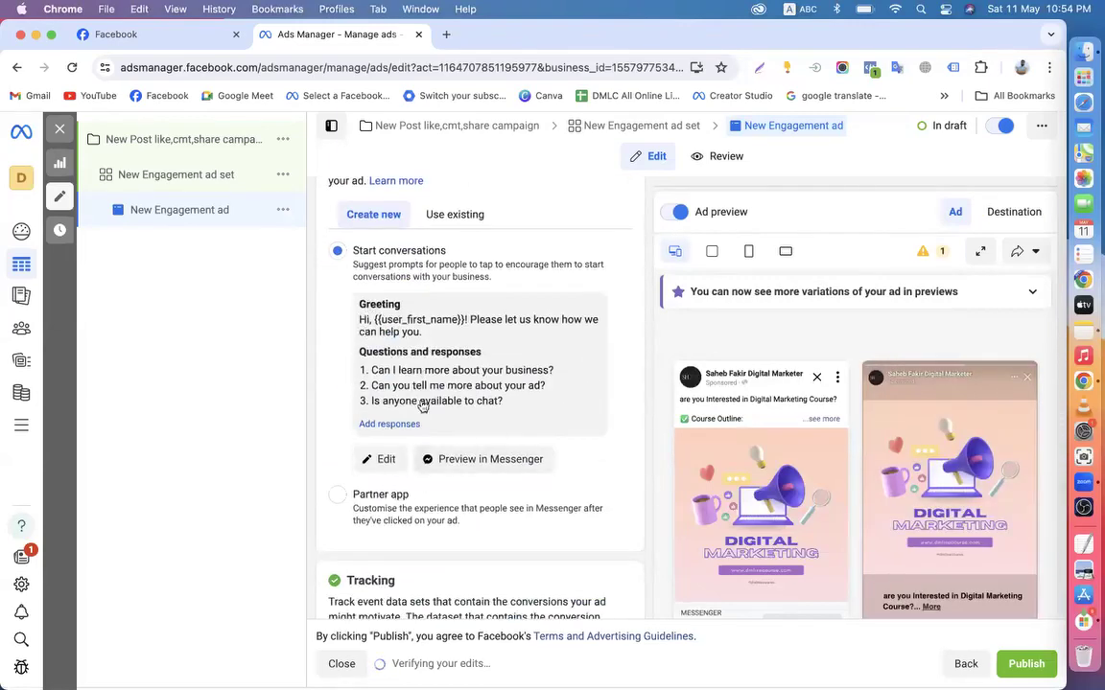
scroll(583, 477, down, 5)
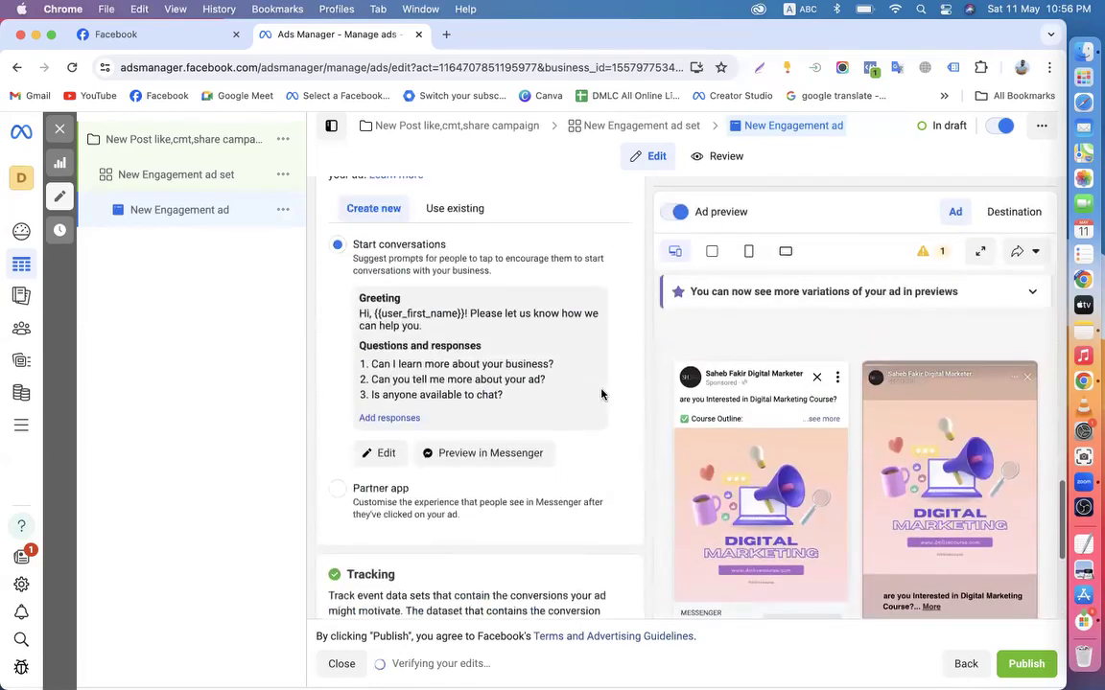
scroll(602, 394, up, 10)
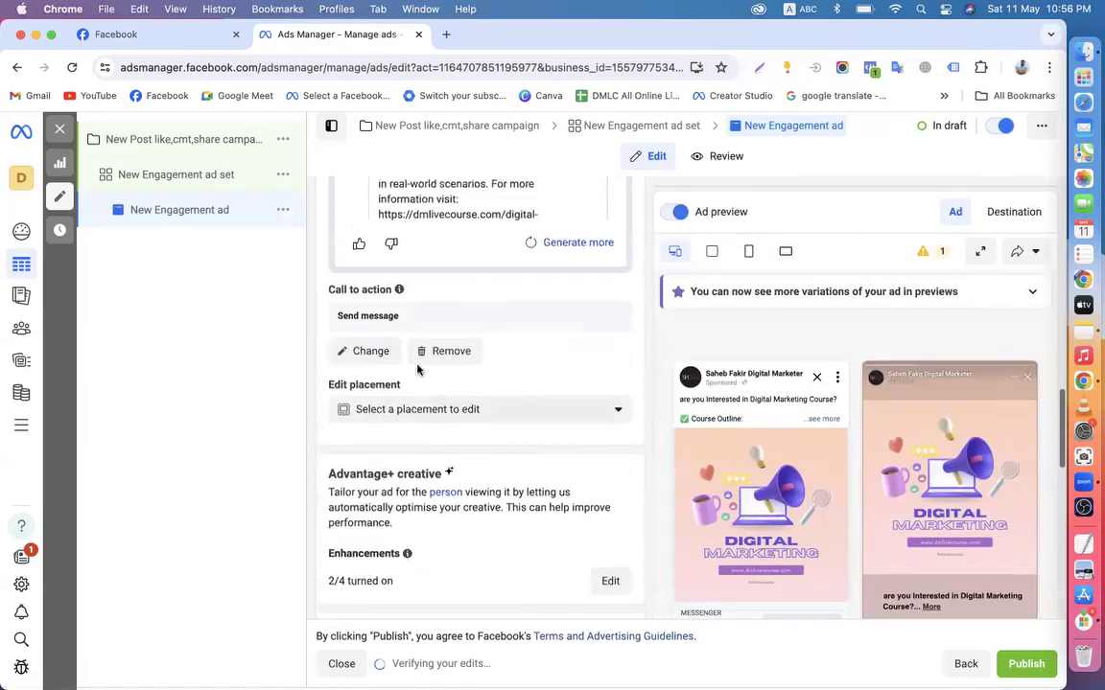
scroll(393, 384, down, 3)
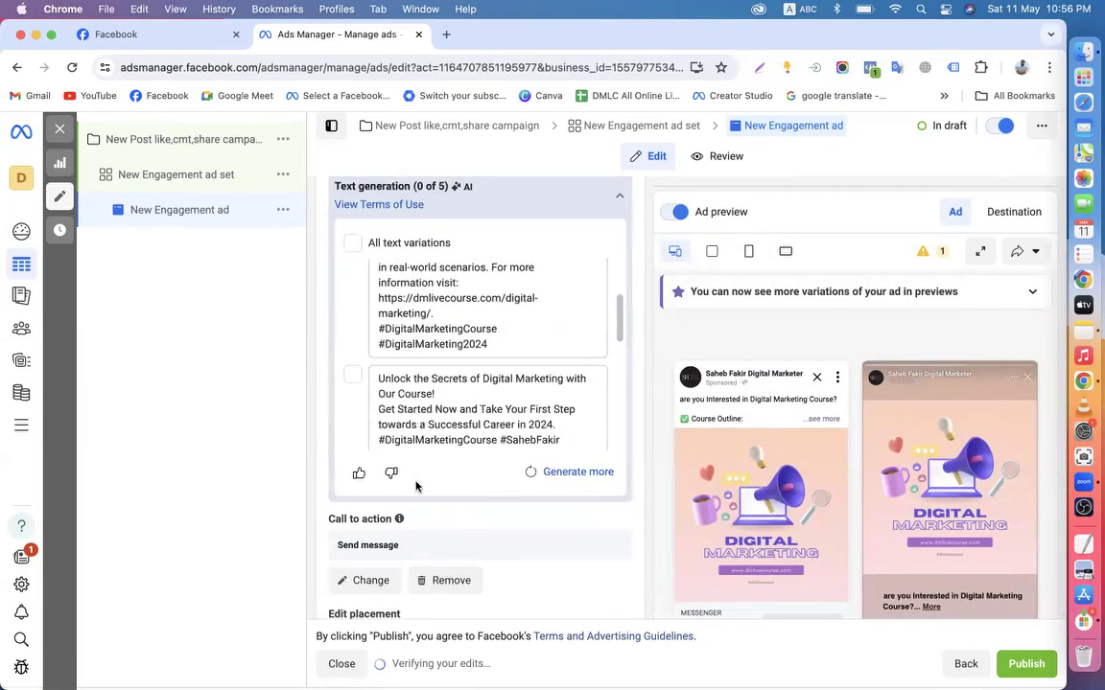
scroll(370, 394, up, 8)
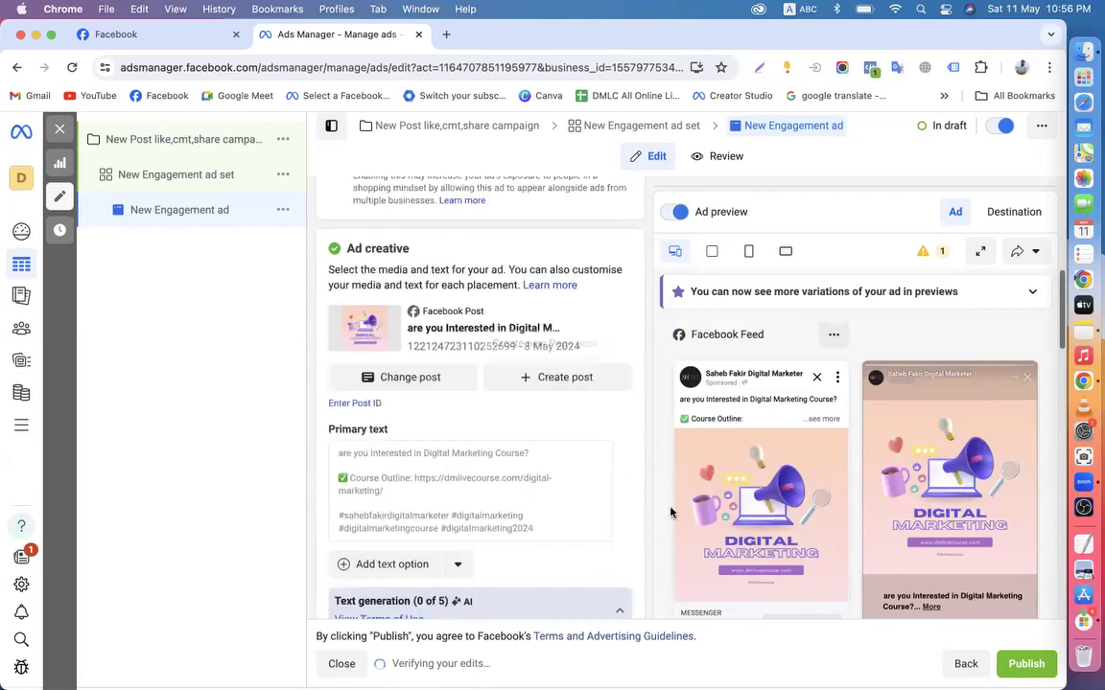
scroll(467, 332, up, 4)
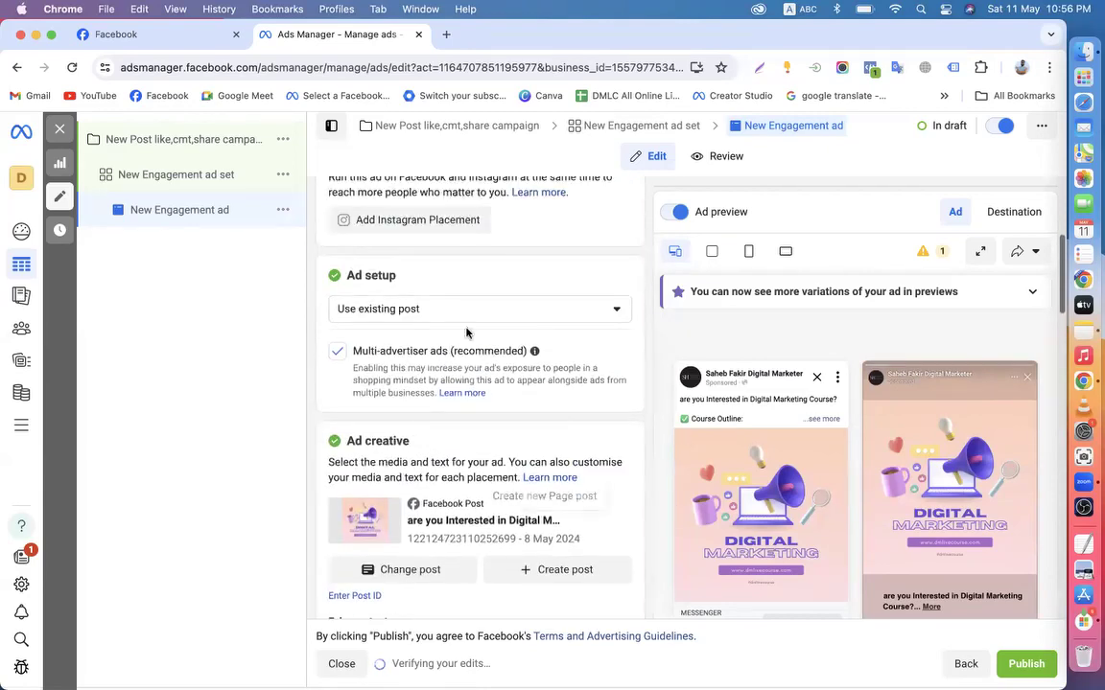
Keep Ad setup on 'Use existing post' and review the ad form
click(415, 309)
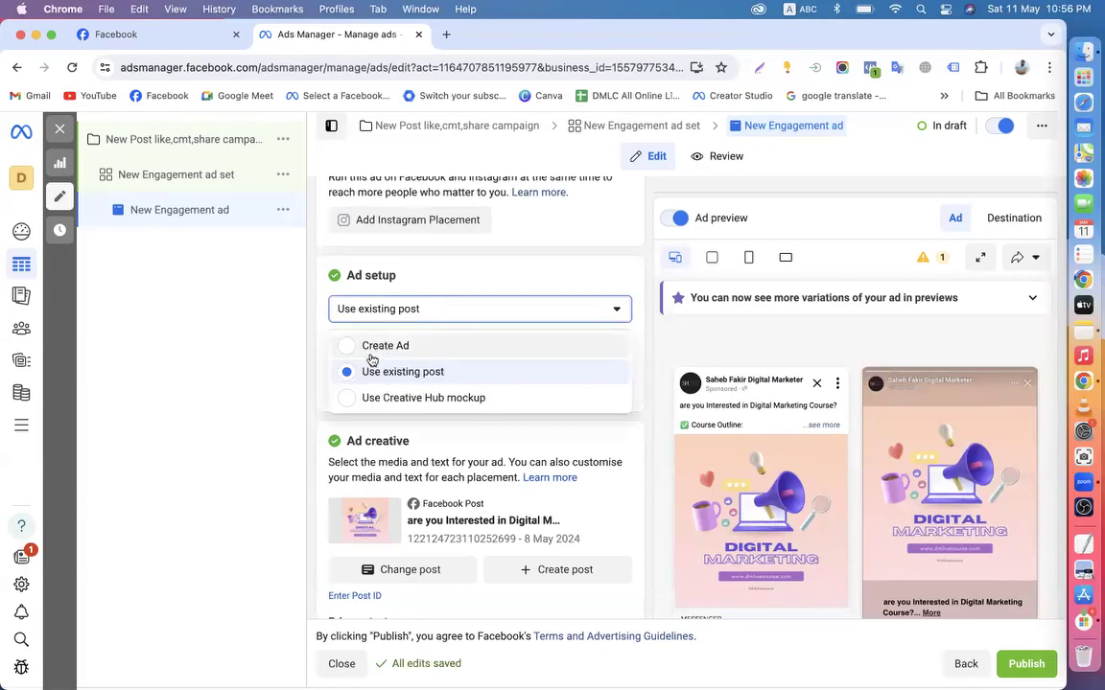
click(317, 421)
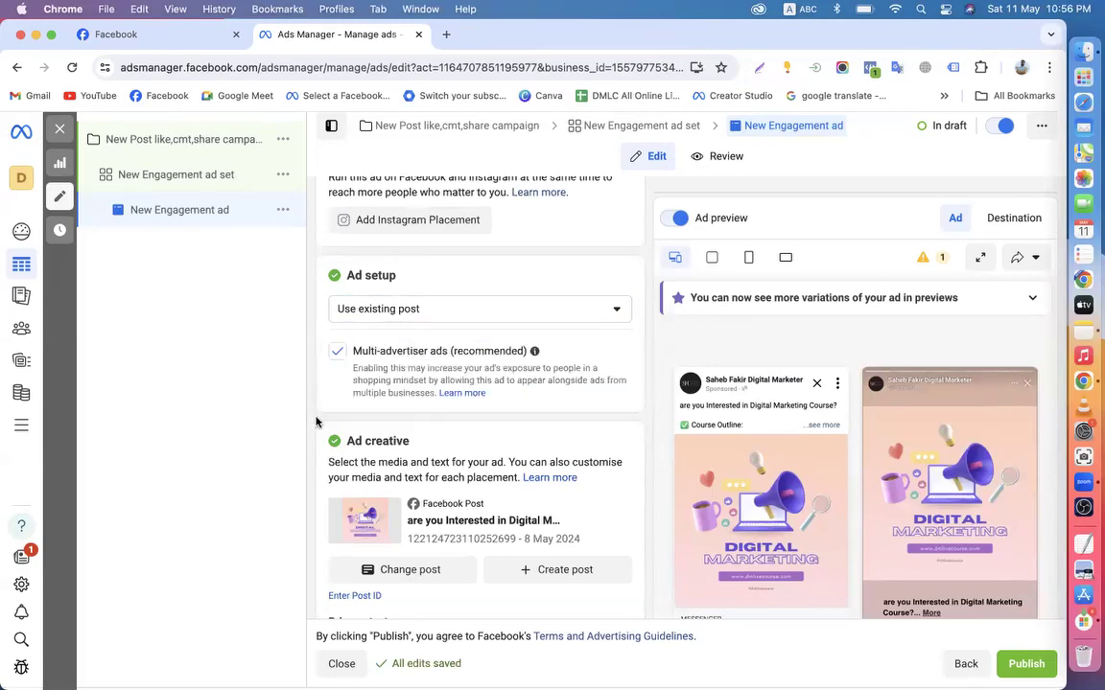
scroll(316, 422, down, 15)
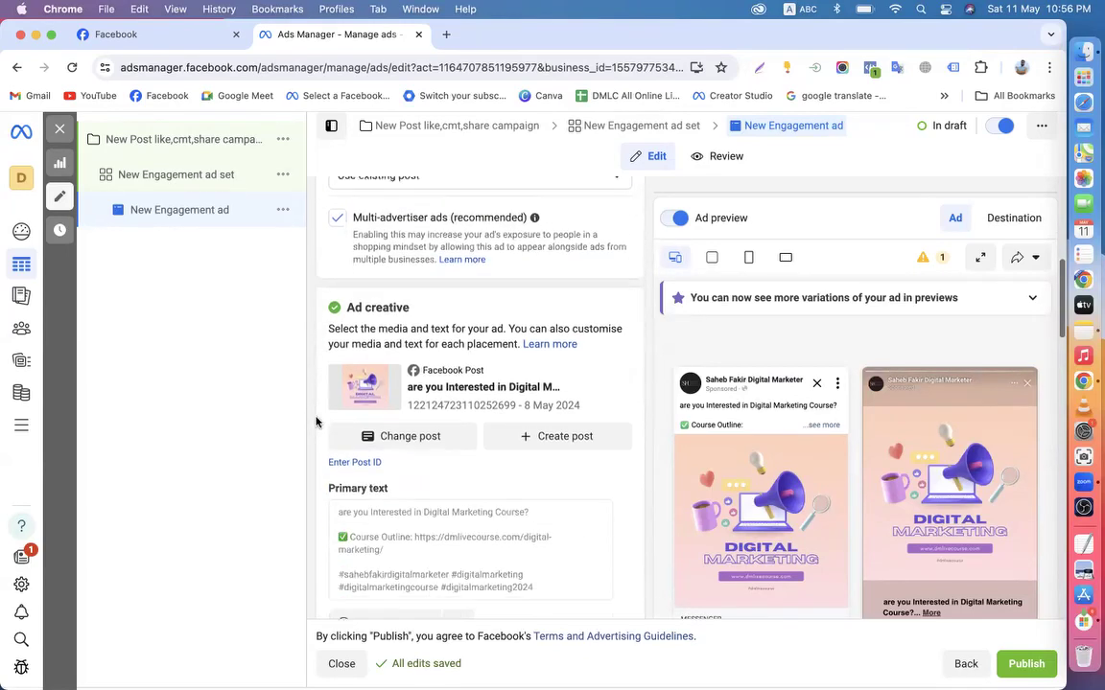
scroll(629, 537, down, 10)
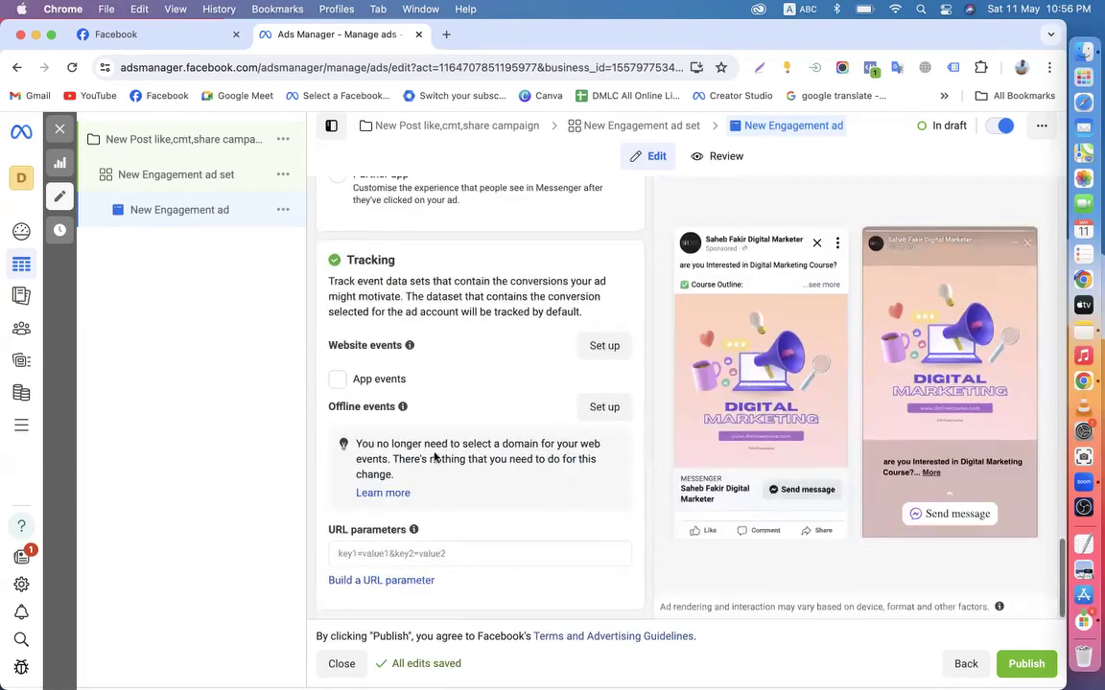
scroll(435, 458, up, 10)
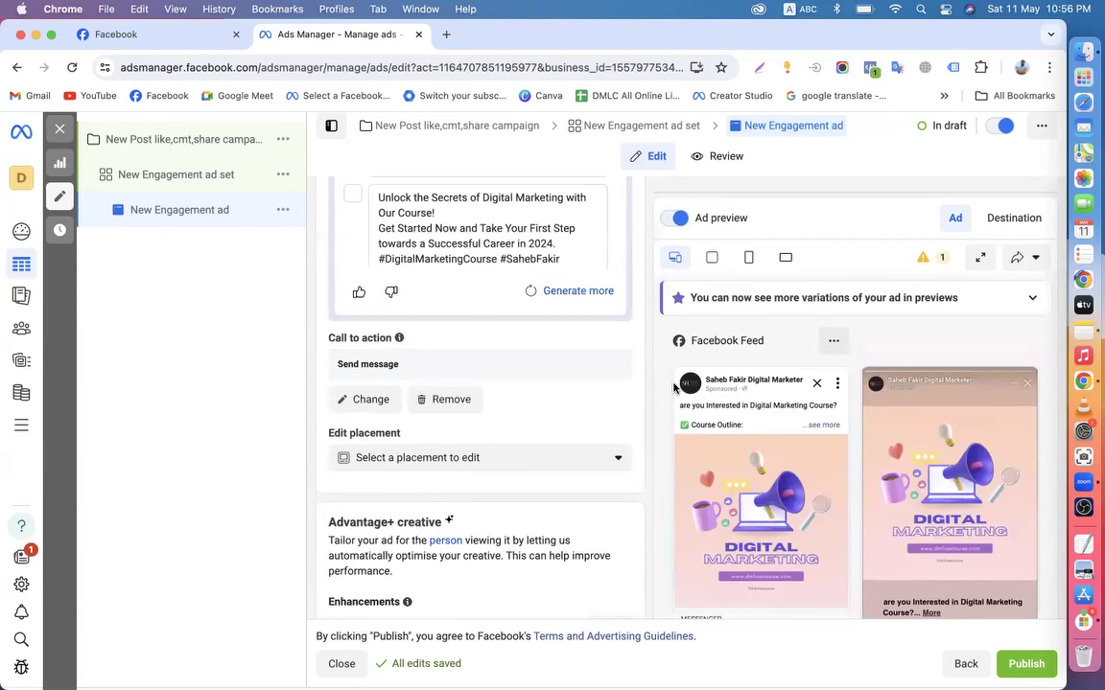
scroll(674, 387, down, 3)
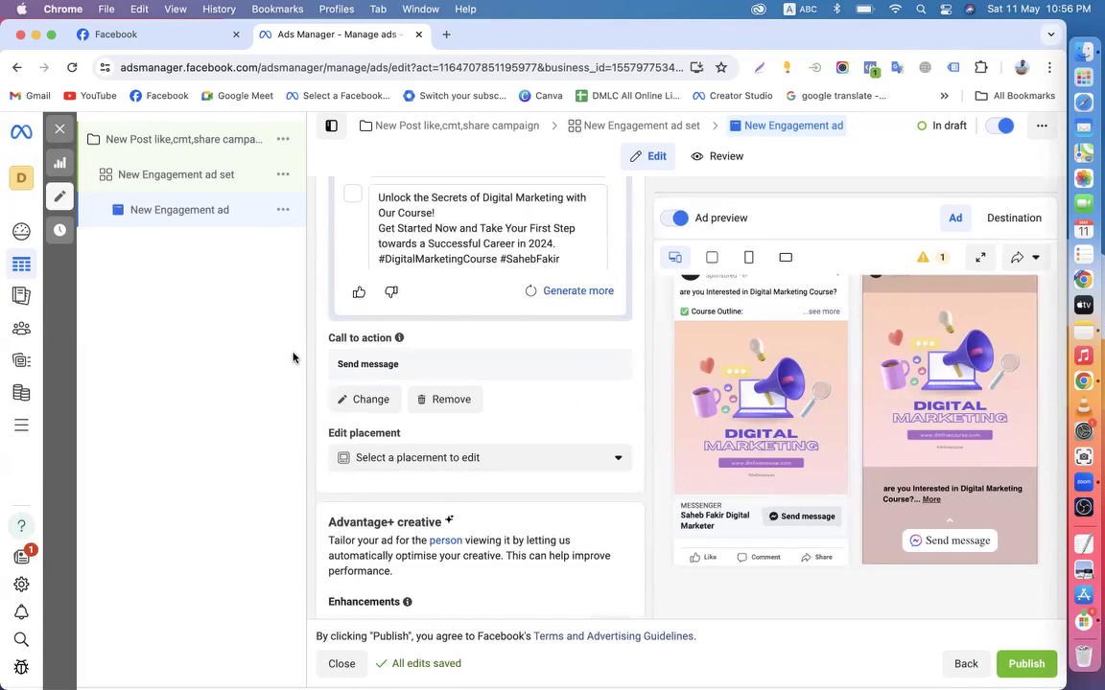
scroll(633, 423, up, 10)
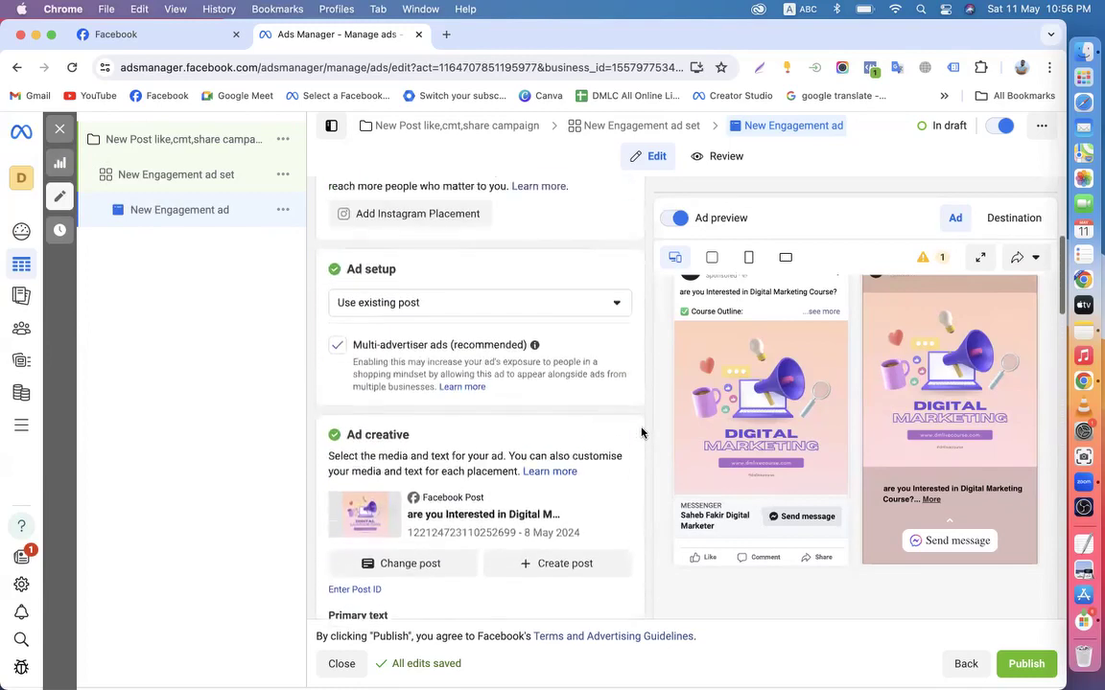
scroll(486, 485, up, 3)
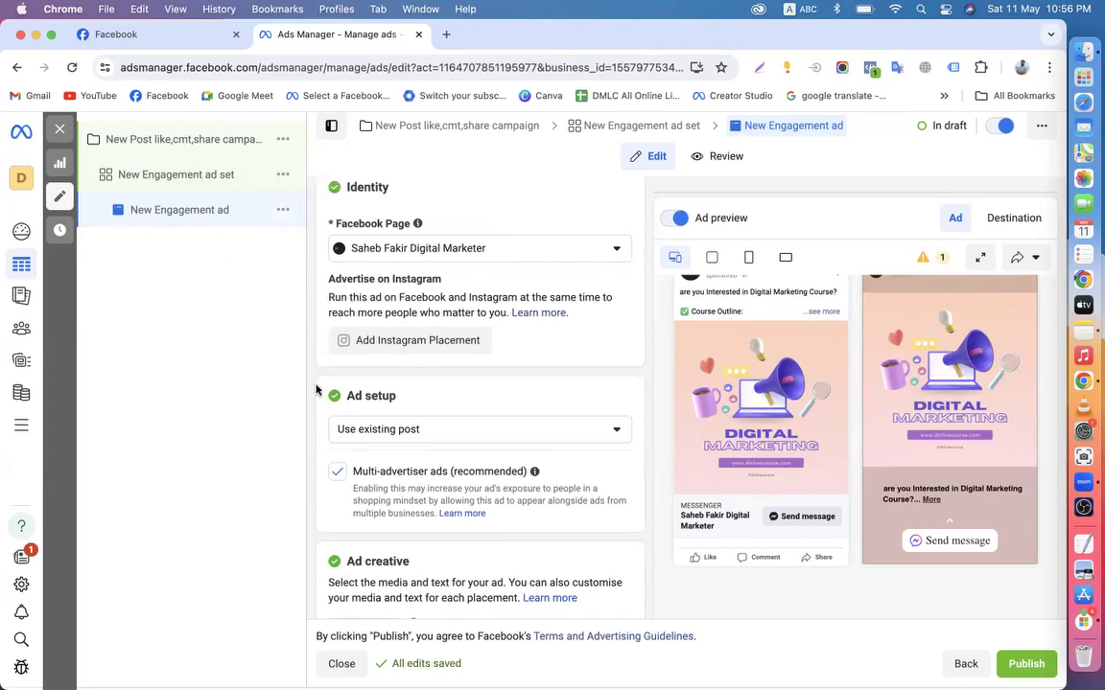
scroll(316, 374, down, 3)
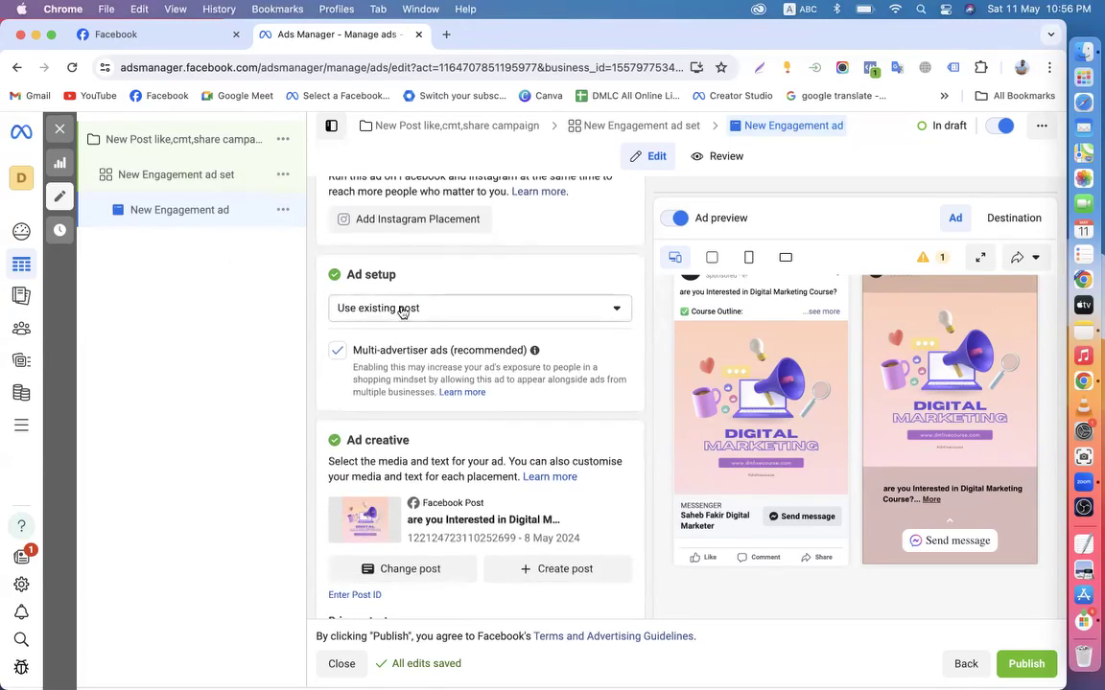
scroll(633, 431, down, 3)
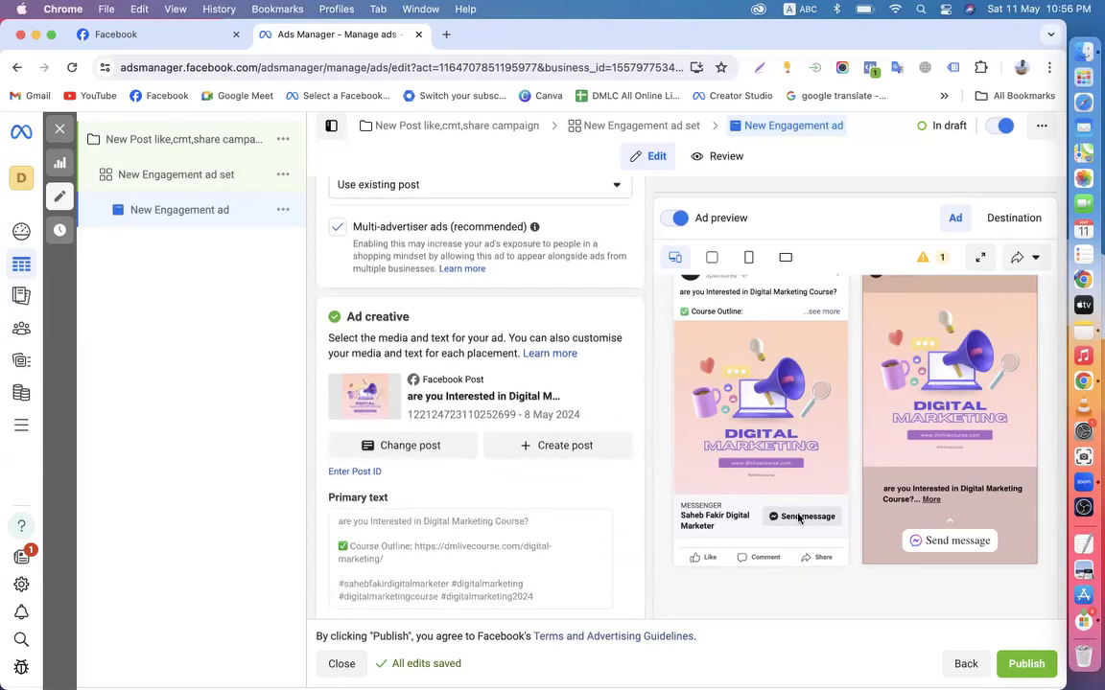
scroll(633, 480, down, 10)
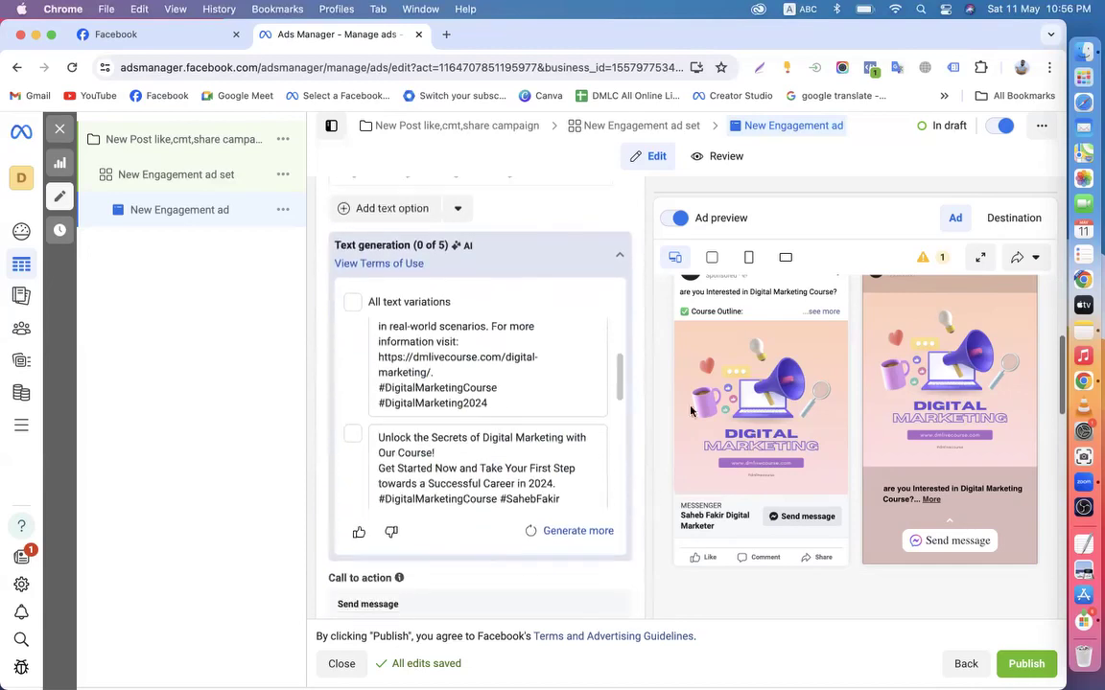
Check the Facebook Page, then return and open the New Engagement ad set
click(136, 36)
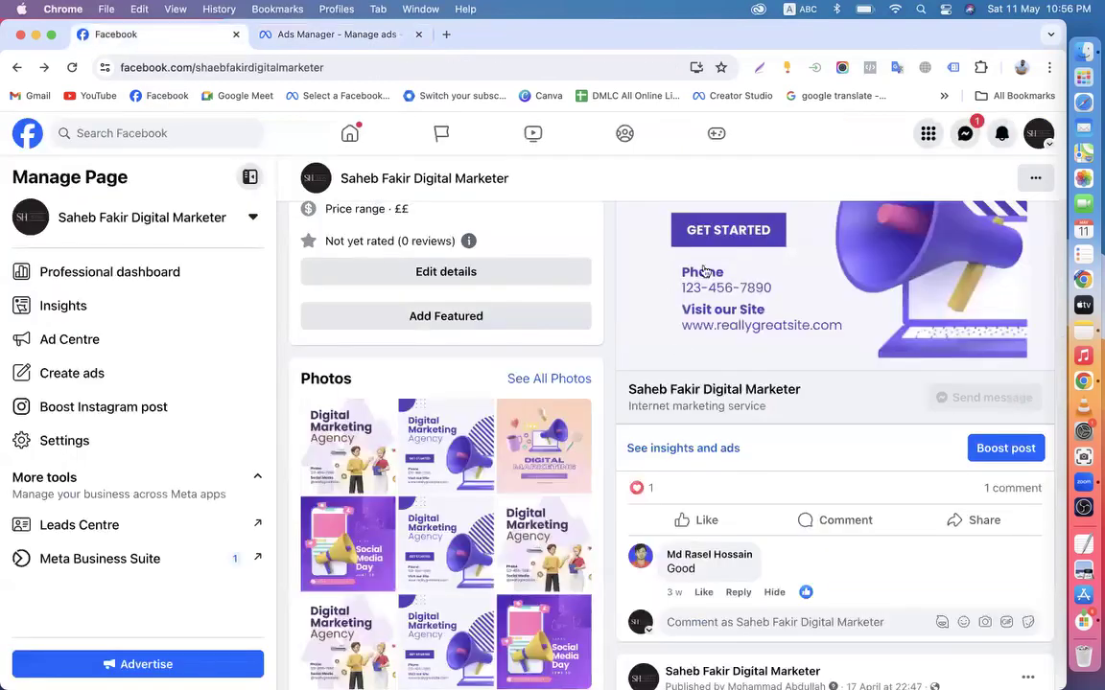
scroll(772, 327, up, 2)
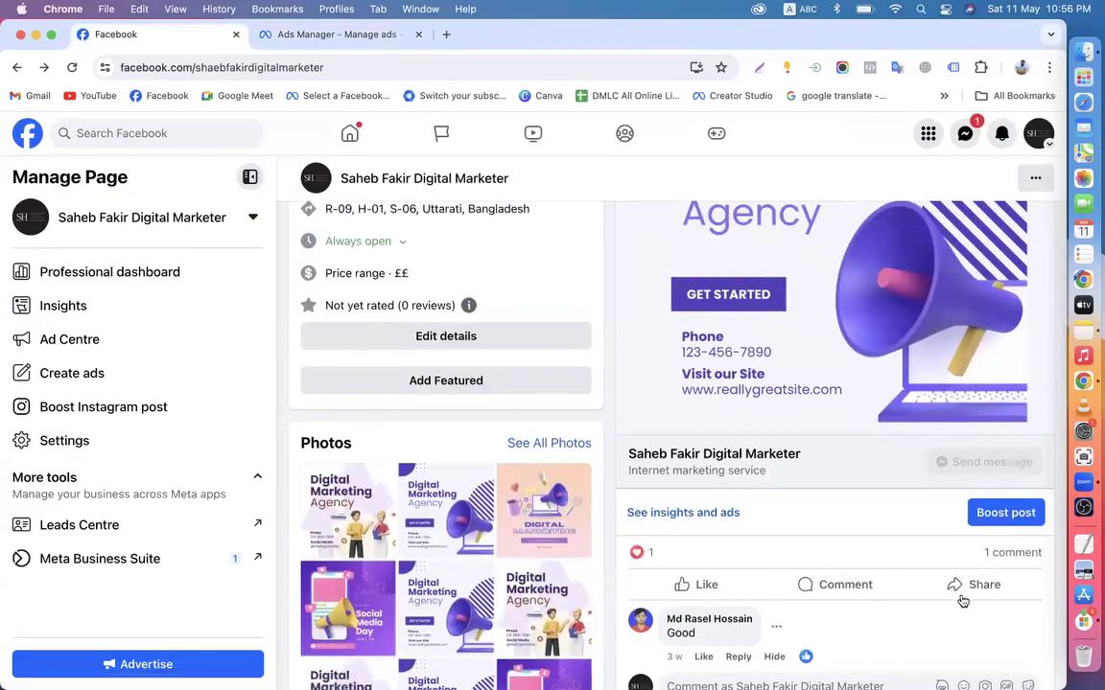
click(333, 34)
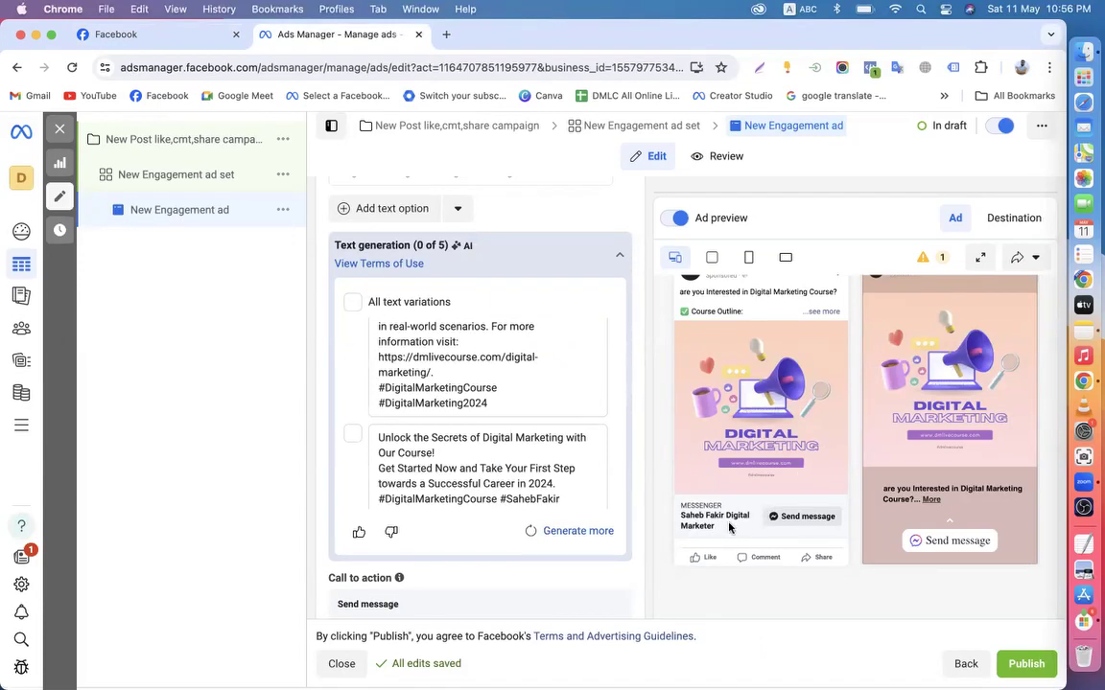
scroll(797, 521, down, 2)
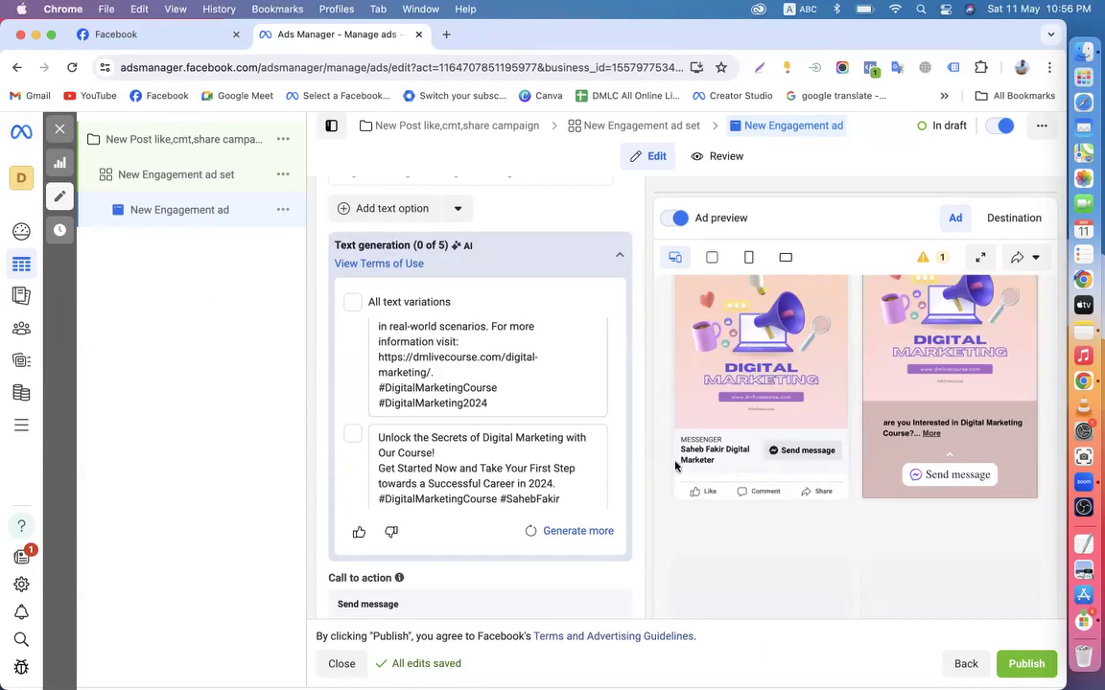
scroll(644, 456, up, 15)
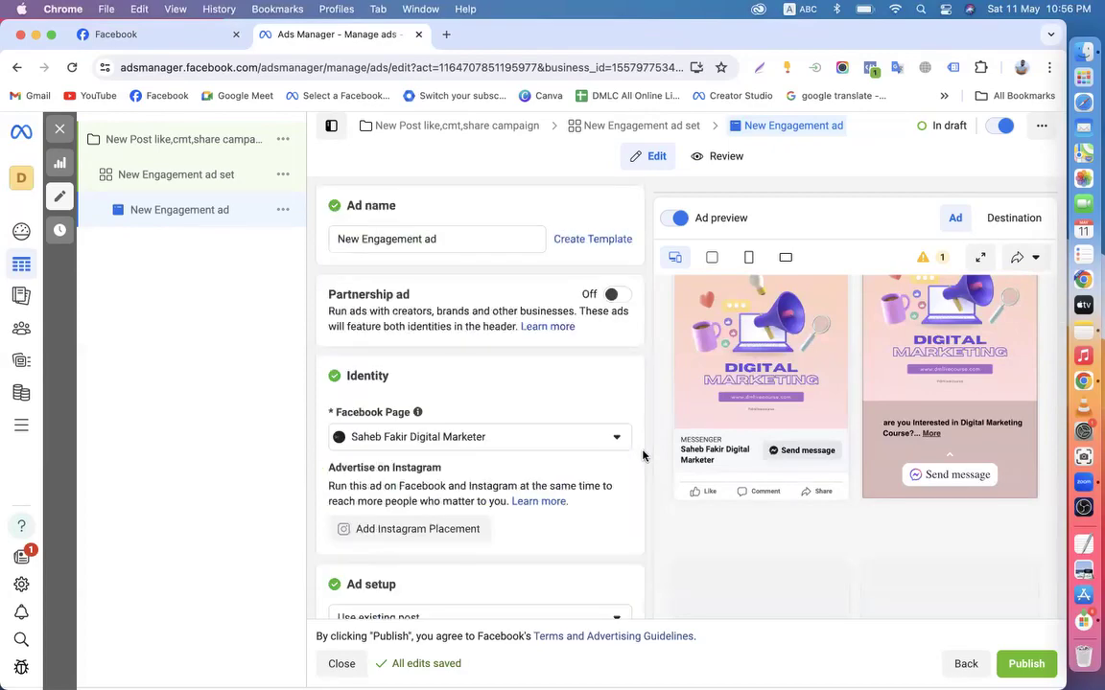
scroll(643, 456, down, 20)
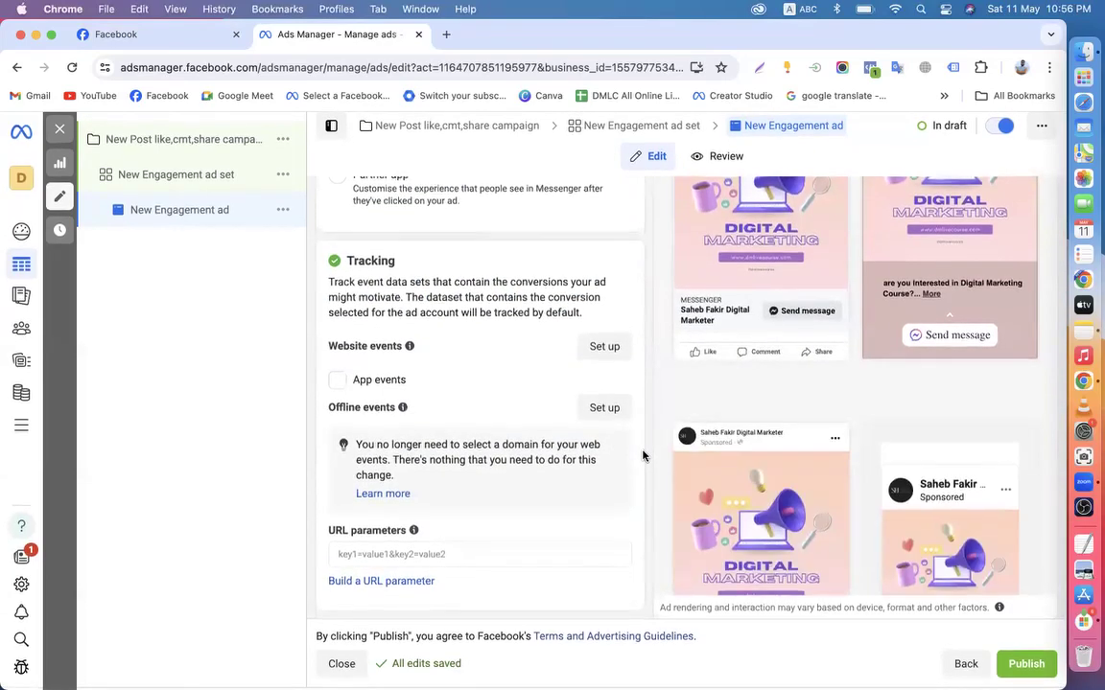
scroll(643, 454, up, 10)
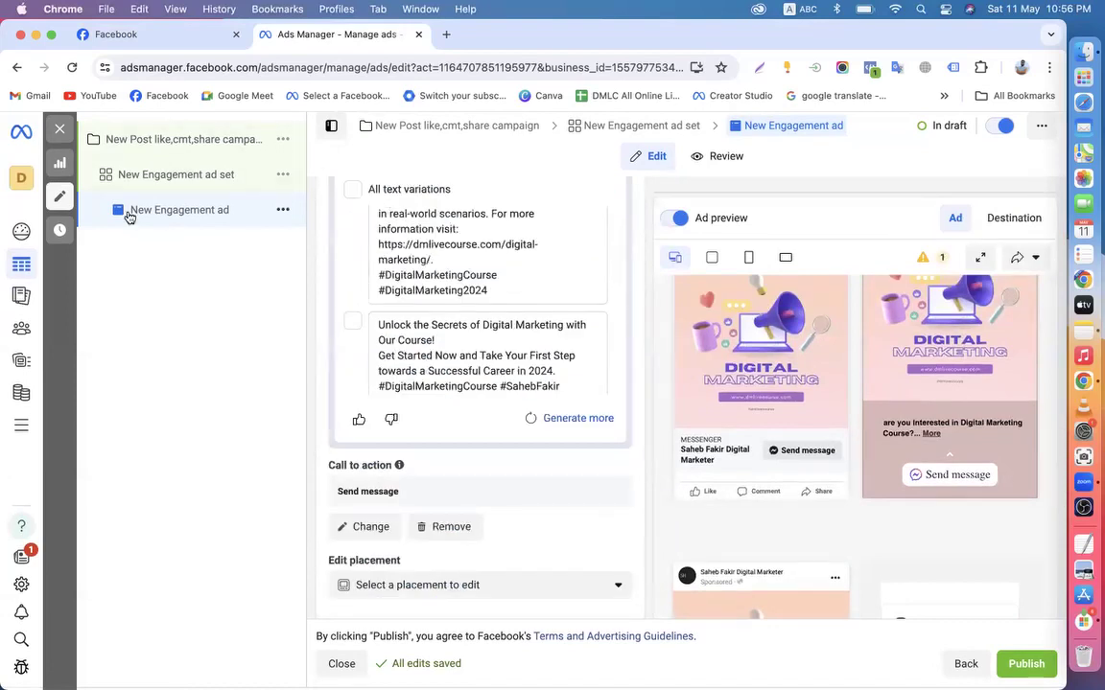
click(146, 174)
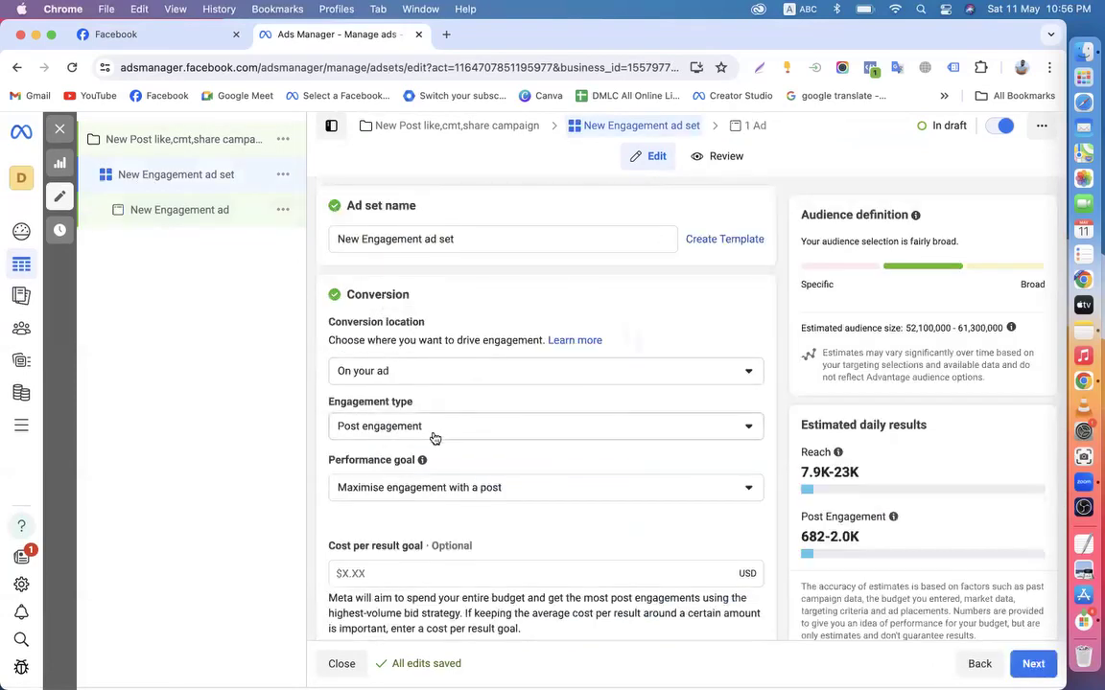
Change the ad set's engagement type to Video views
click(368, 374)
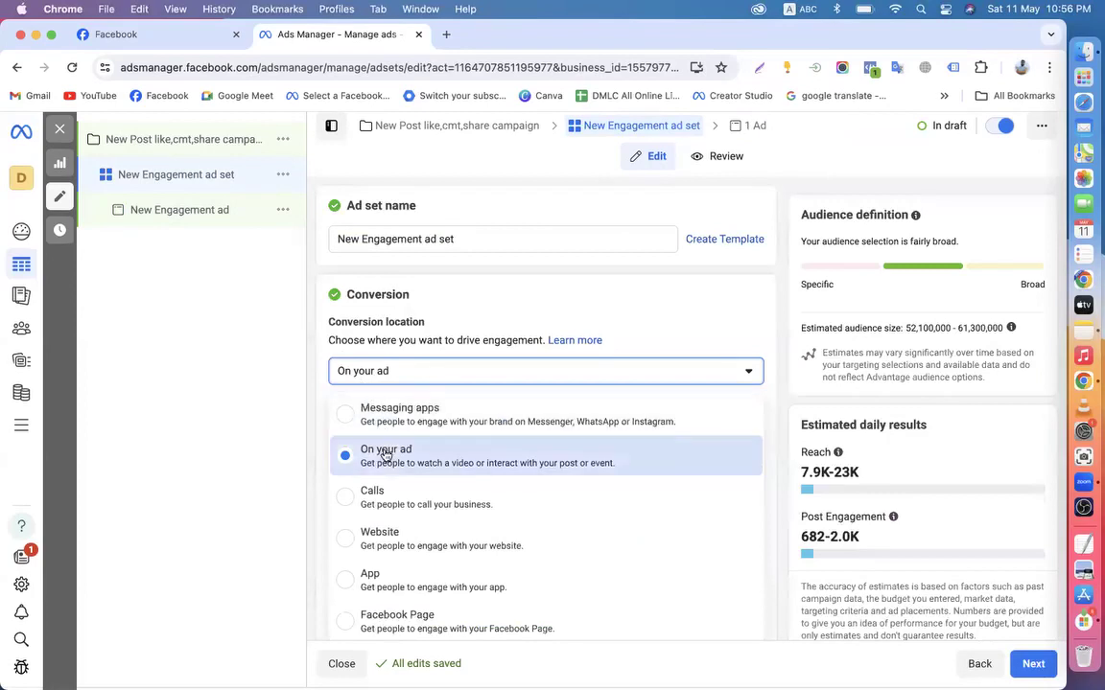
click(315, 418)
click(393, 425)
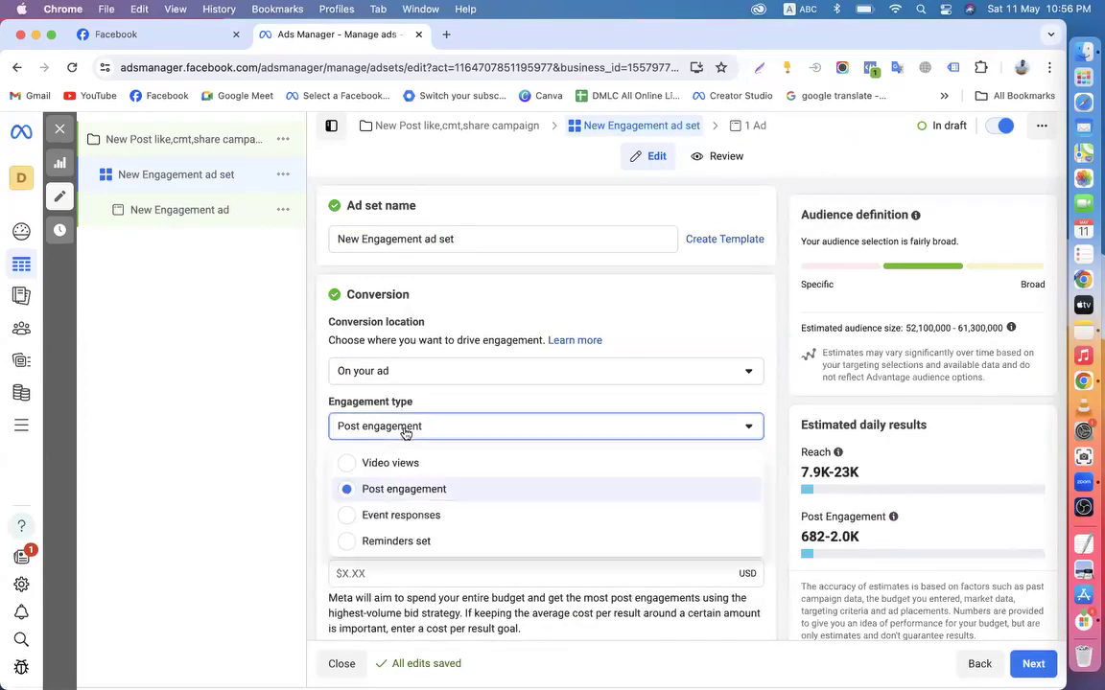
click(380, 466)
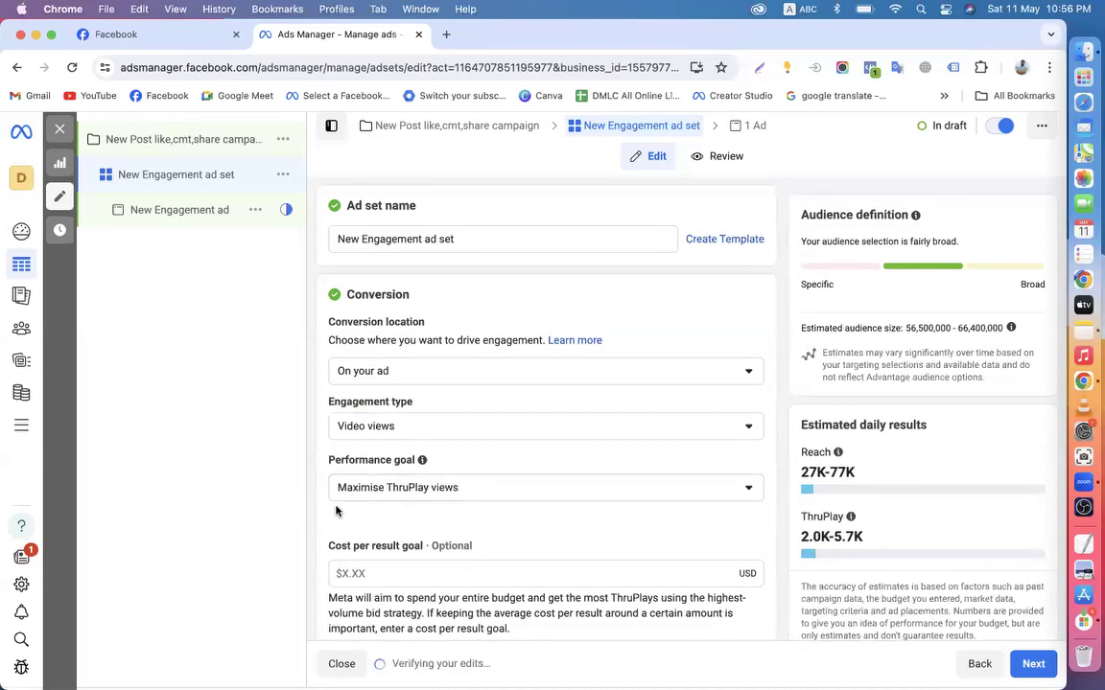
Switch to manual placements with Instagram unticked, then move on to the ad
scroll(341, 512, down, 5)
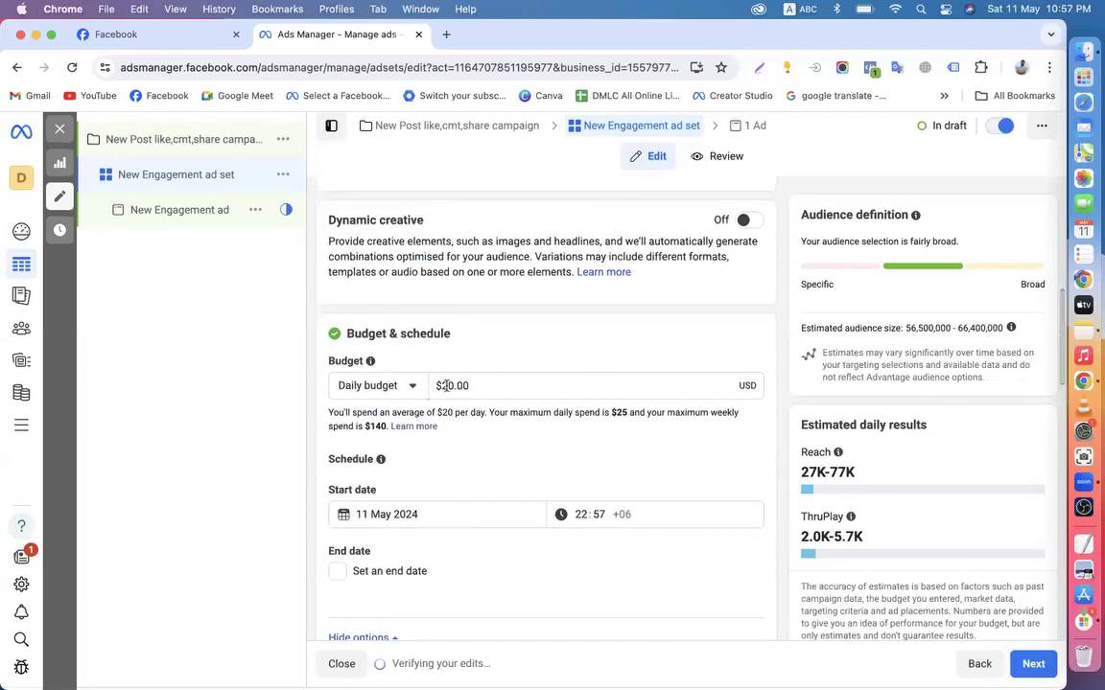
scroll(475, 463, down, 6)
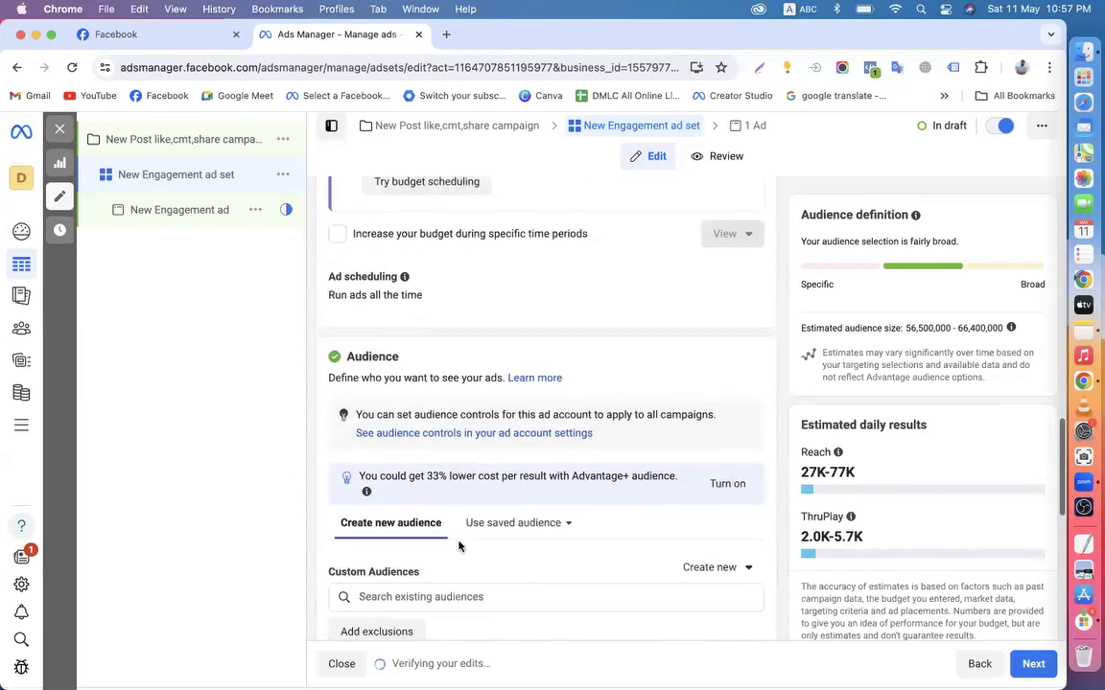
scroll(459, 546, down, 5)
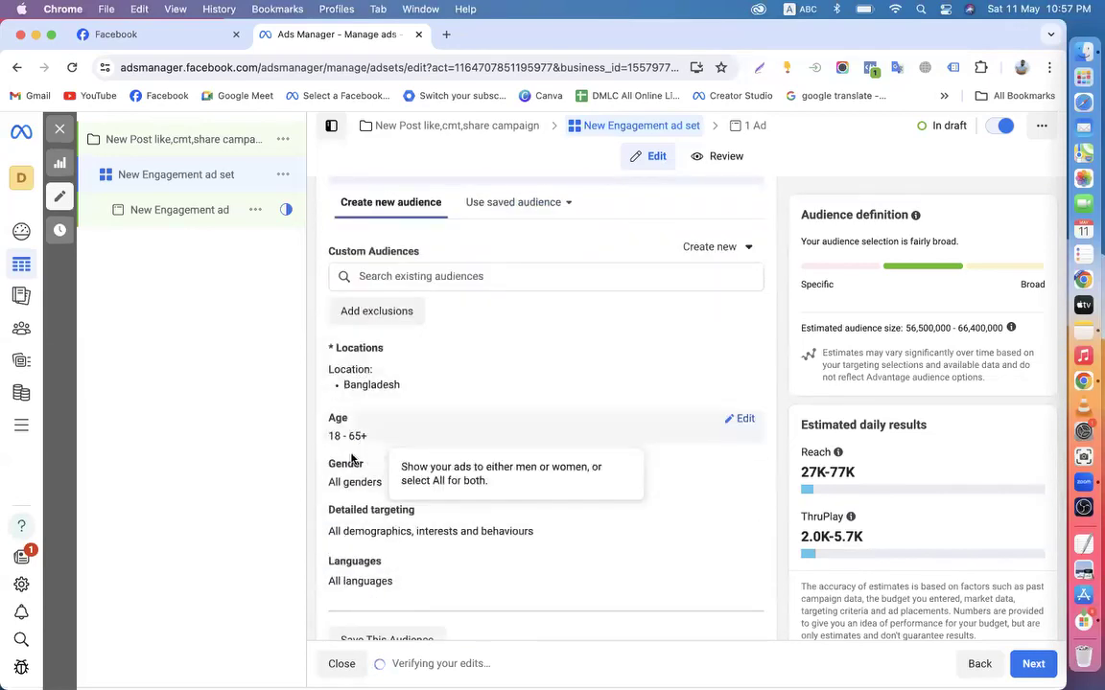
scroll(374, 537, down, 3)
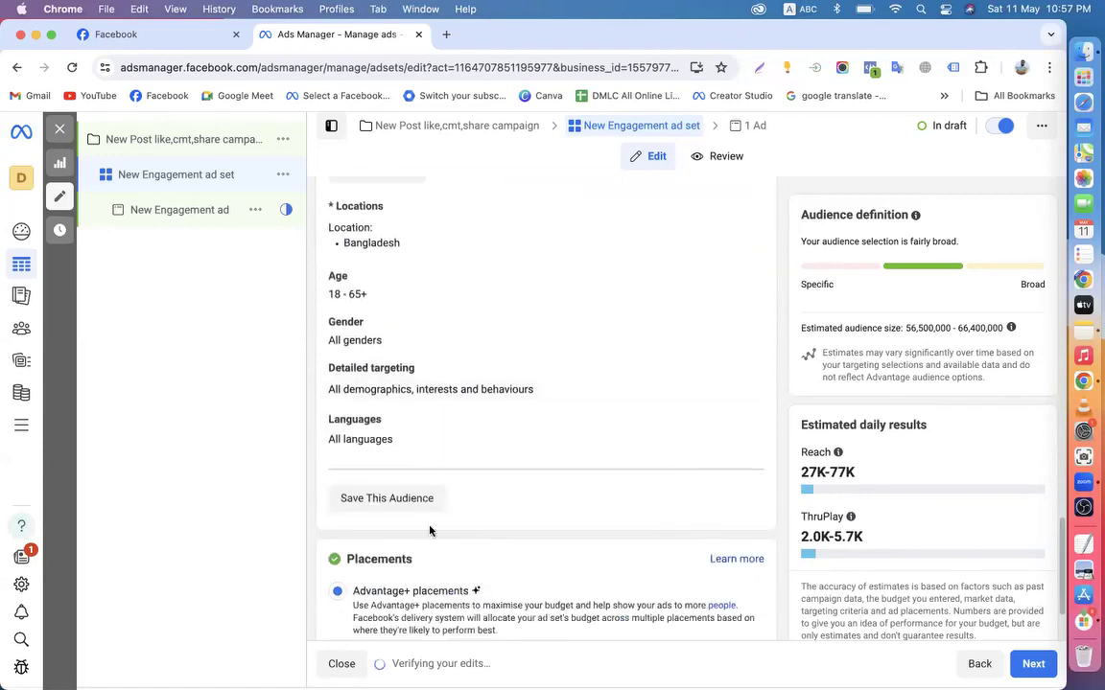
scroll(402, 547, down, 2)
click(340, 549)
scroll(481, 532, down, 4)
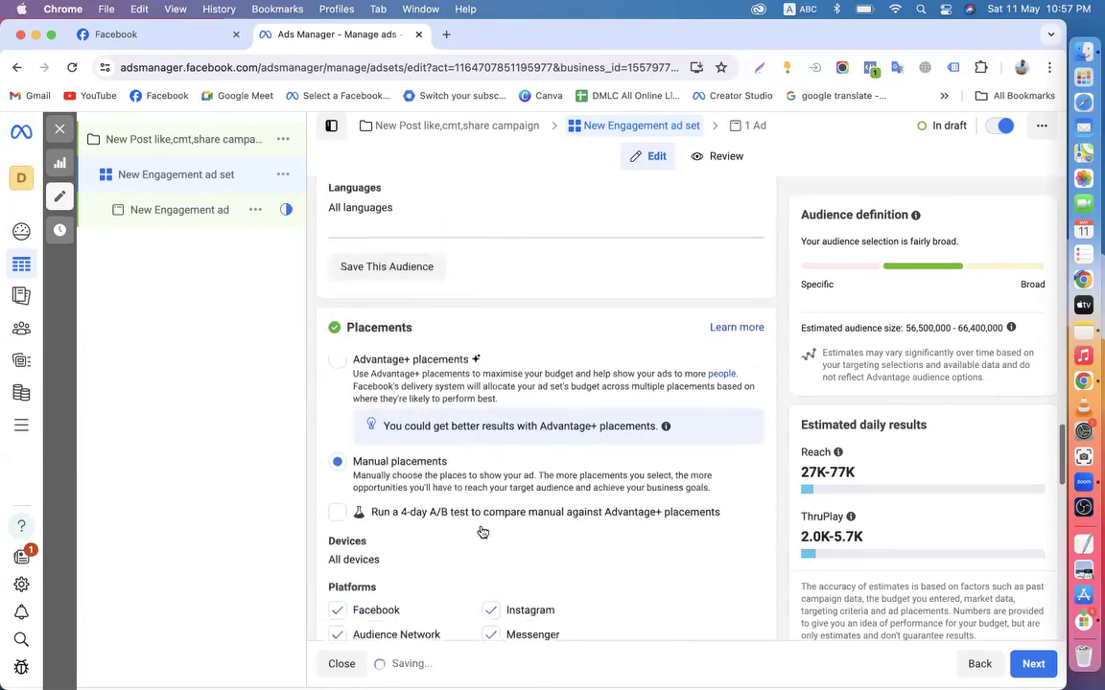
click(493, 554)
scroll(493, 556, down, 3)
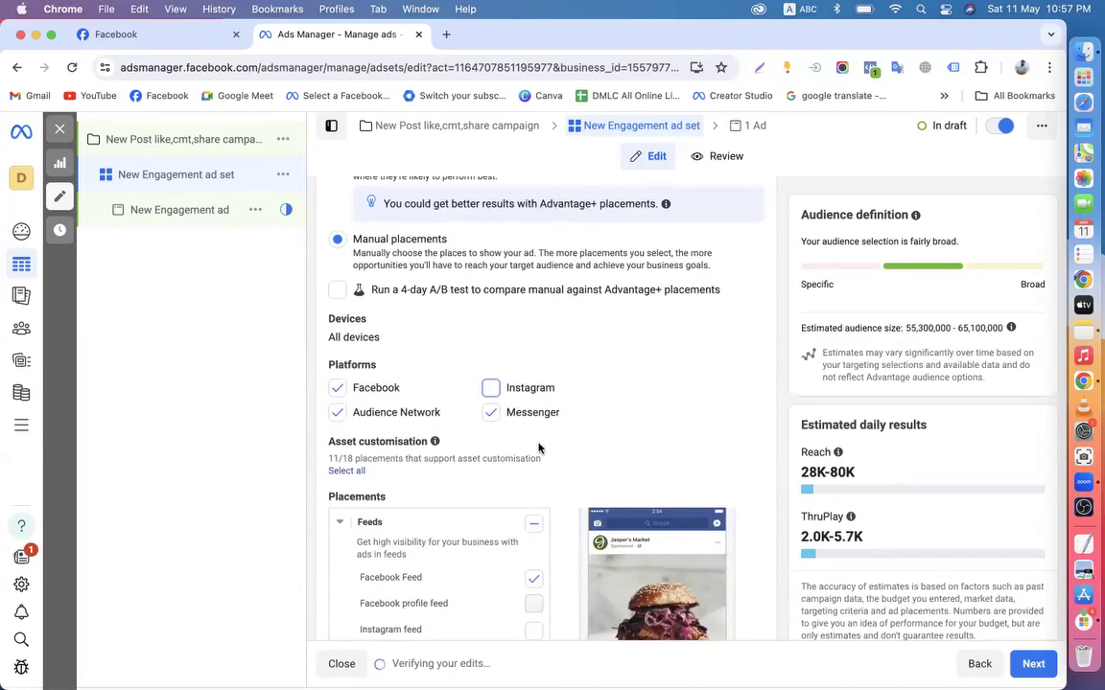
scroll(460, 324, down, 10)
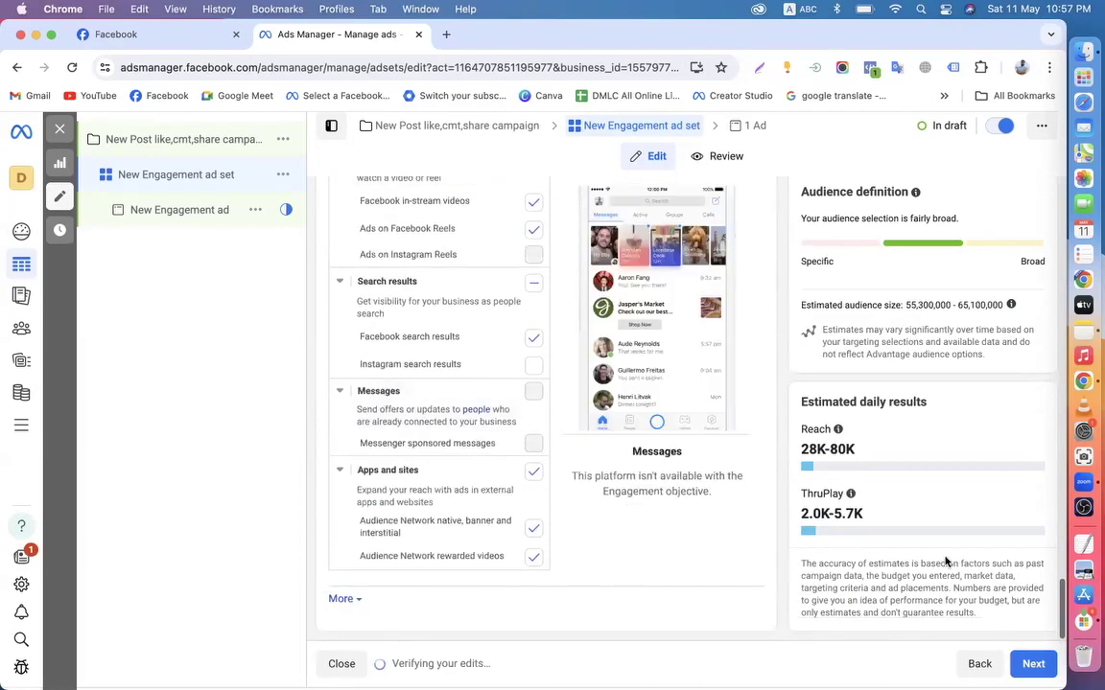
click(1030, 664)
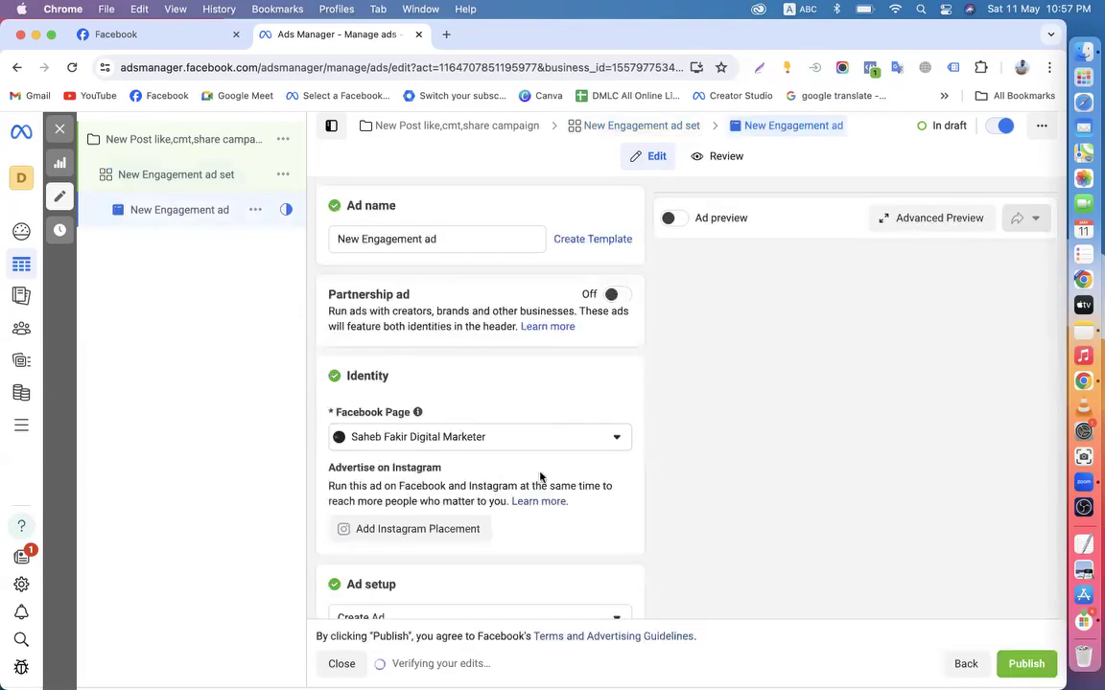
Scroll through the unfinished ad form and bring up the Facebook business Page
scroll(461, 475, down, 1)
scroll(442, 494, down, 3)
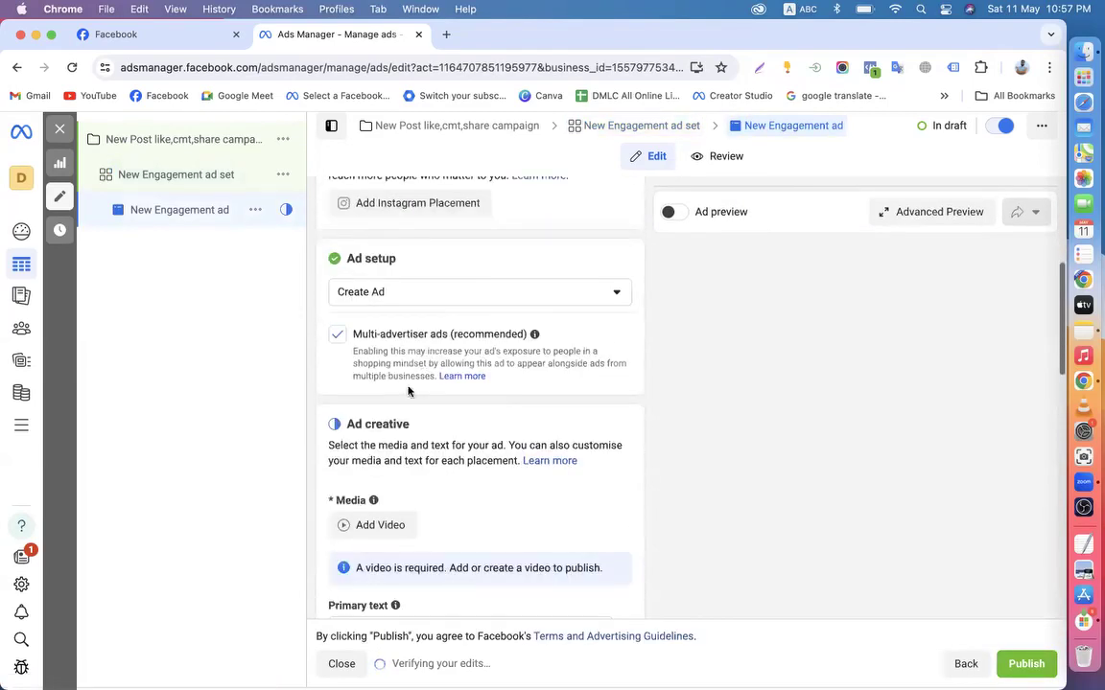
scroll(432, 433, up, 1)
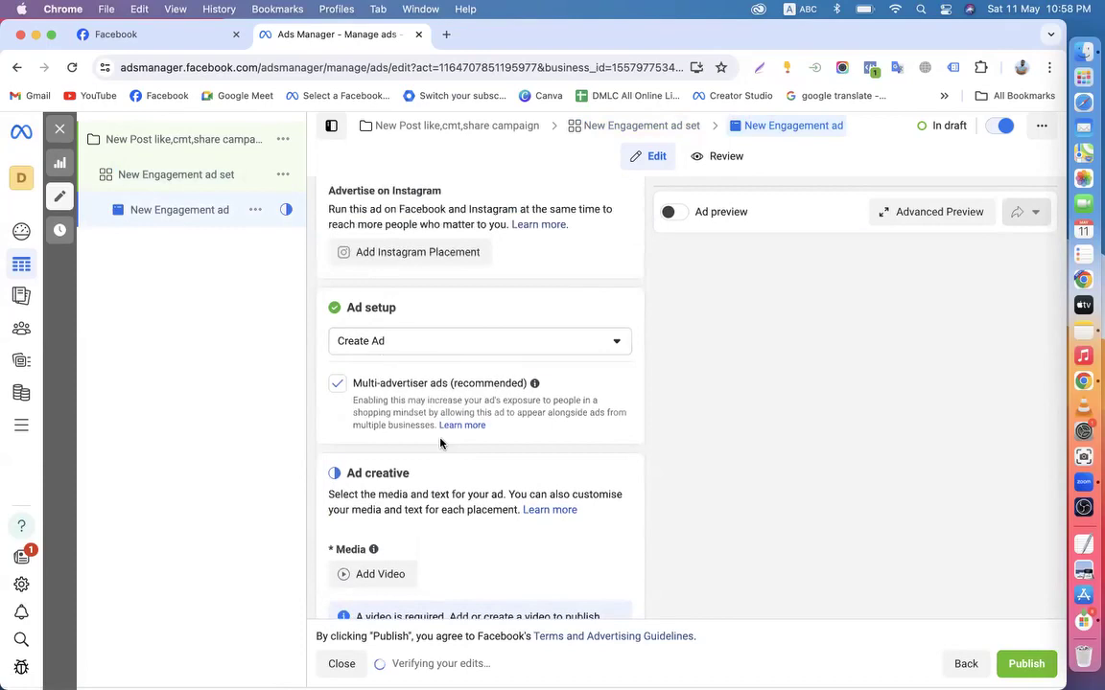
scroll(440, 442, down, 3)
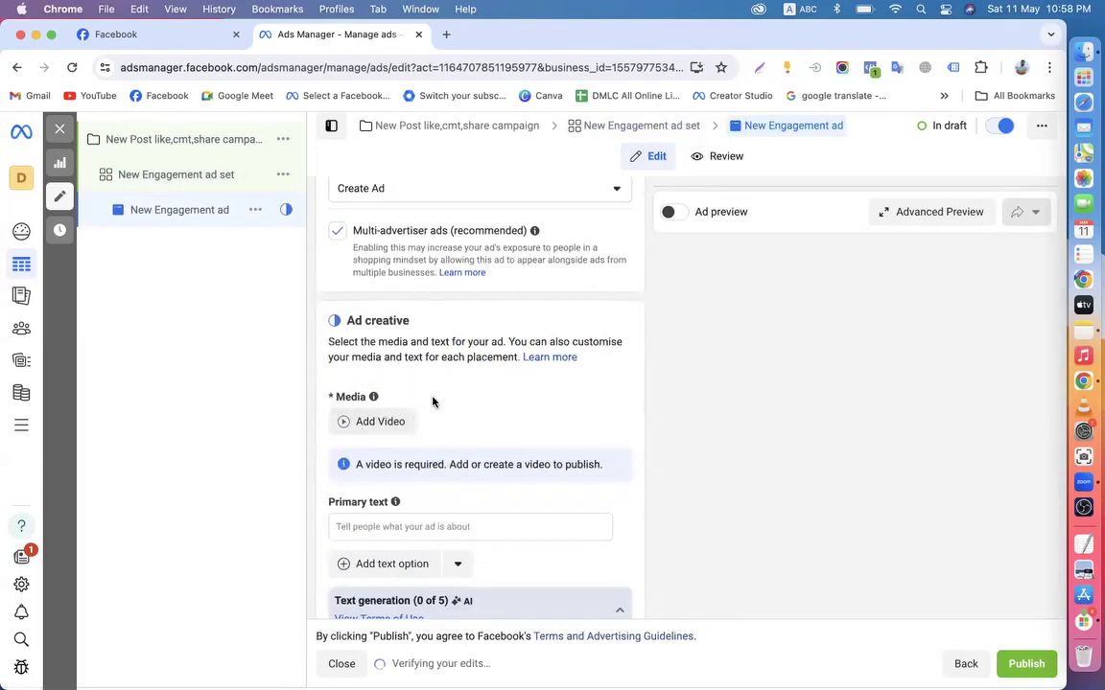
click(119, 35)
Browse the business Page's photos and posts, then return to the ad draft's Ad setup options
scroll(758, 468, down, 3)
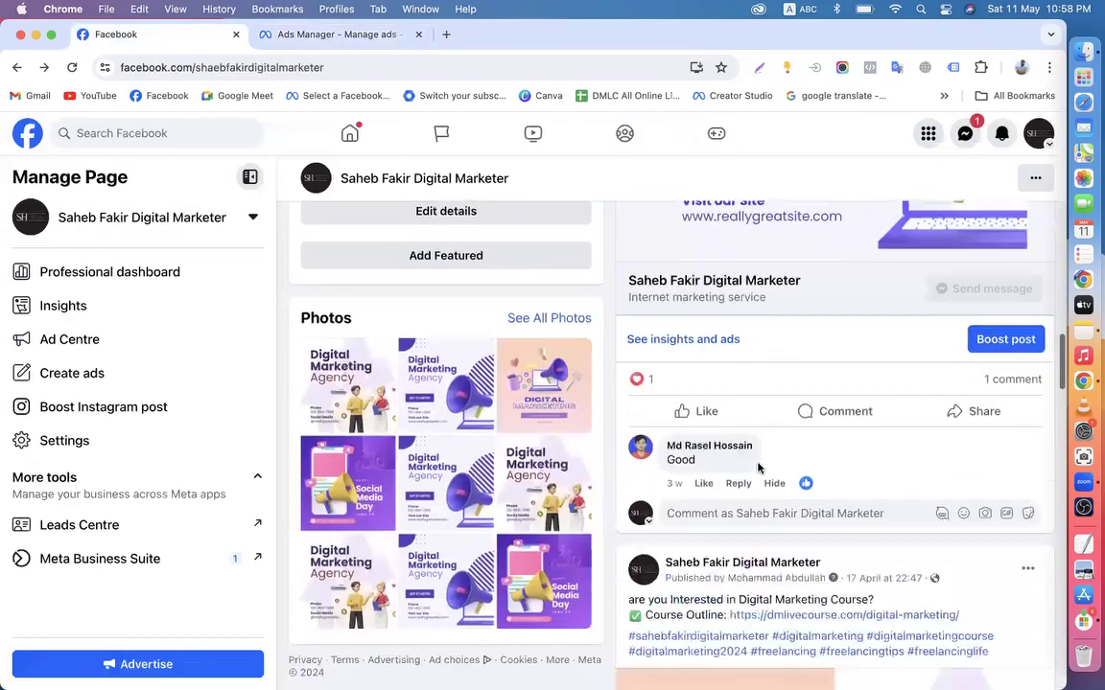
scroll(758, 468, down, 12)
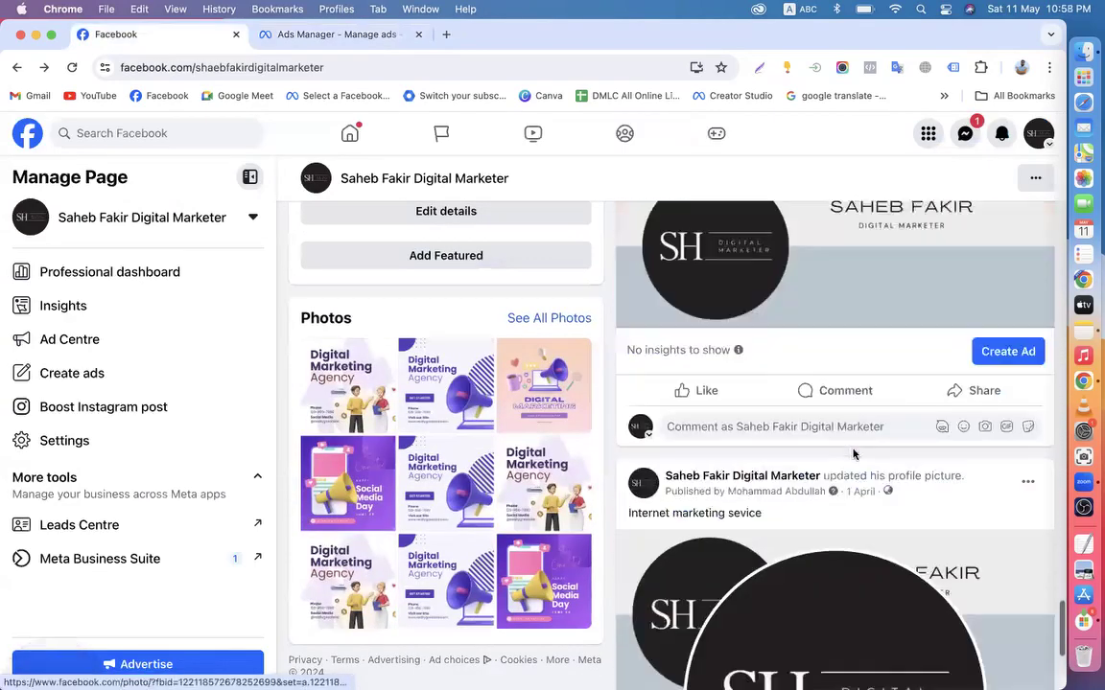
scroll(853, 454, up, 10)
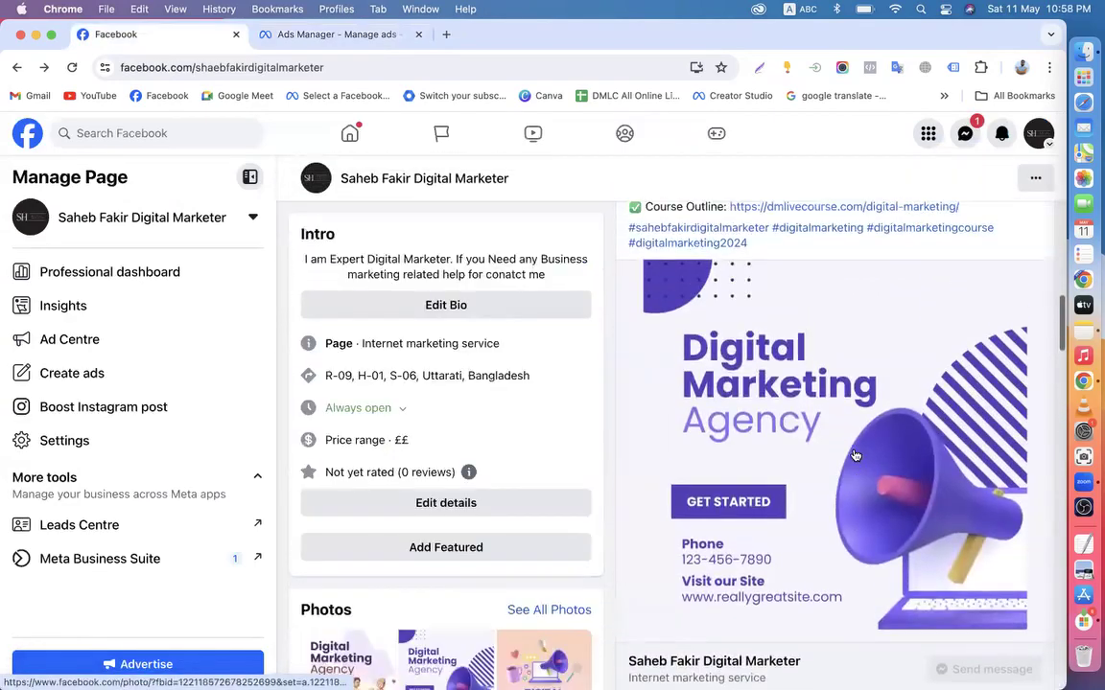
scroll(855, 454, up, 5)
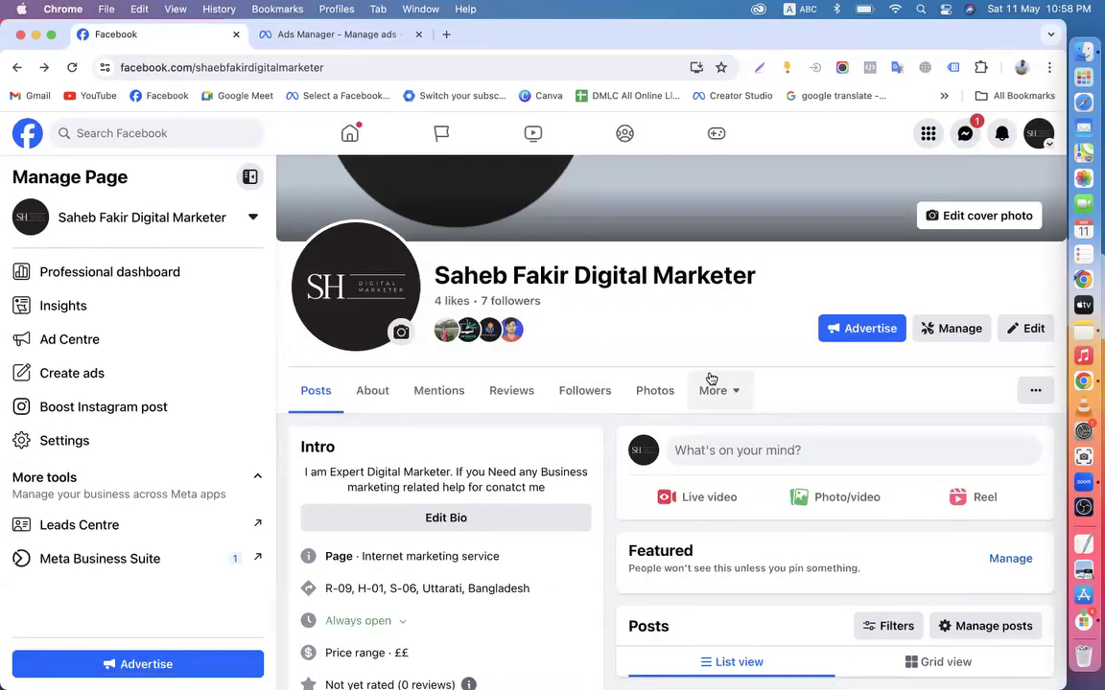
scroll(711, 378, down, 6)
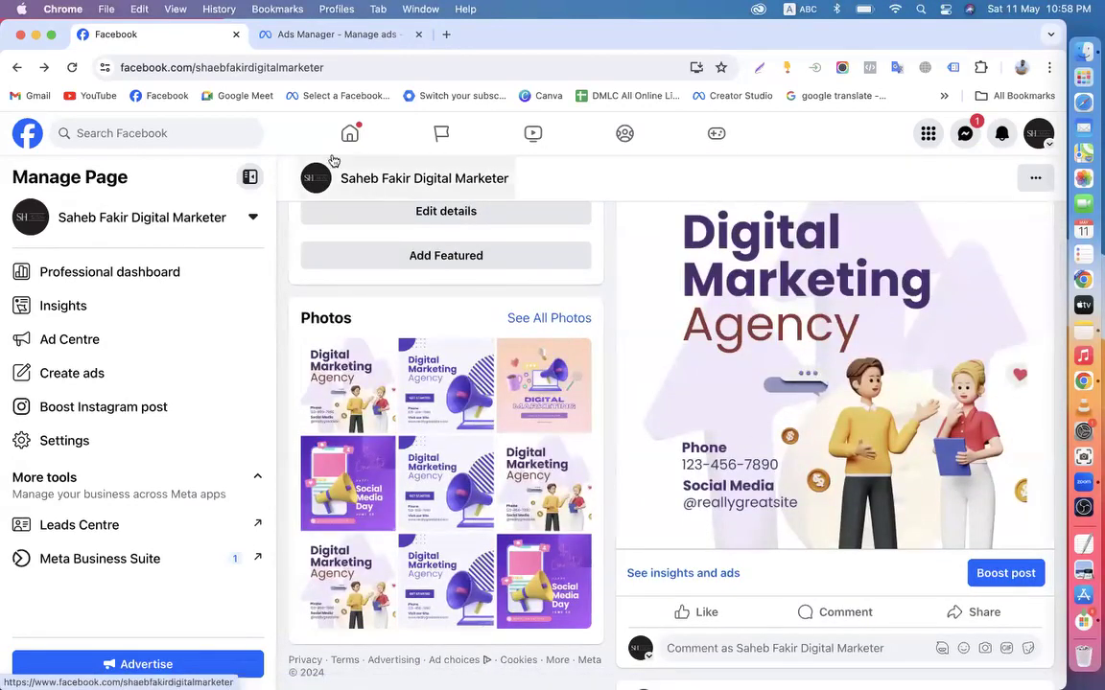
click(328, 34)
scroll(412, 326, up, 3)
click(407, 300)
Set the ad to use an existing post and browse the post list without choosing
click(384, 364)
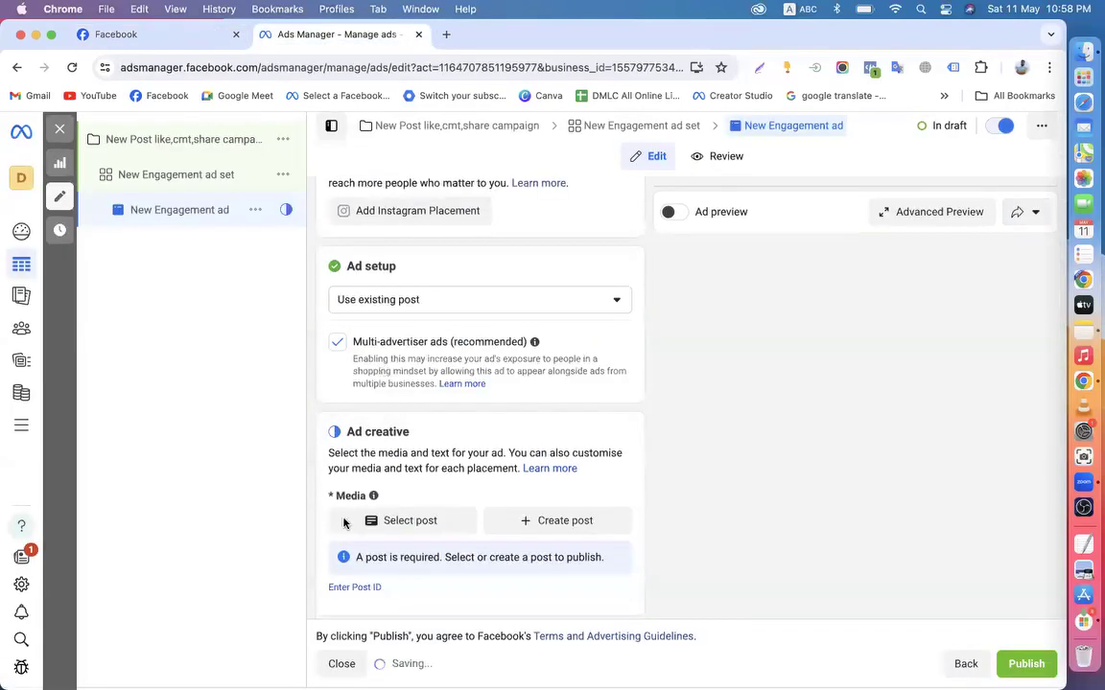
click(398, 520)
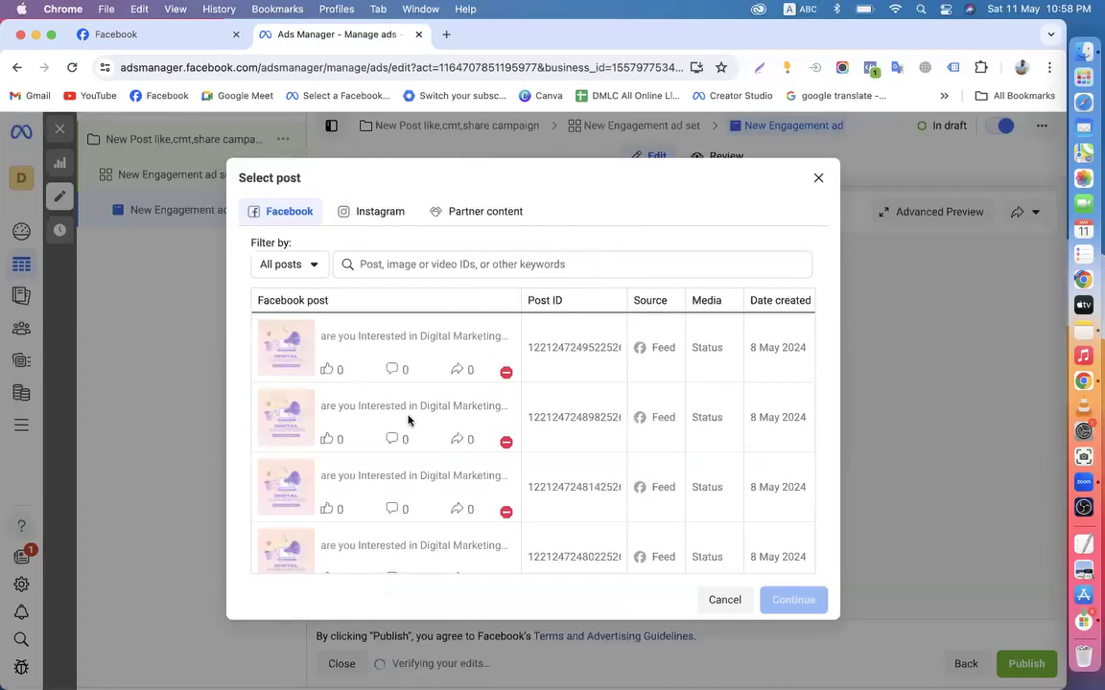
scroll(408, 419, down, 10)
scroll(364, 375, up, 5)
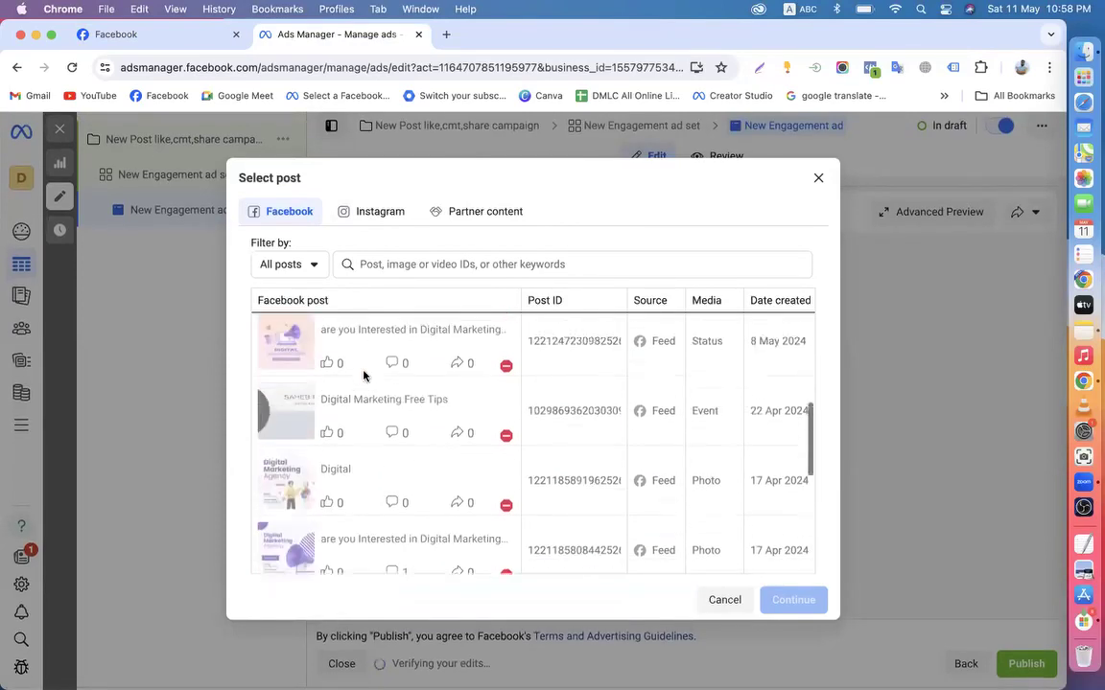
scroll(360, 383, up, 3)
scroll(408, 494, down, 10)
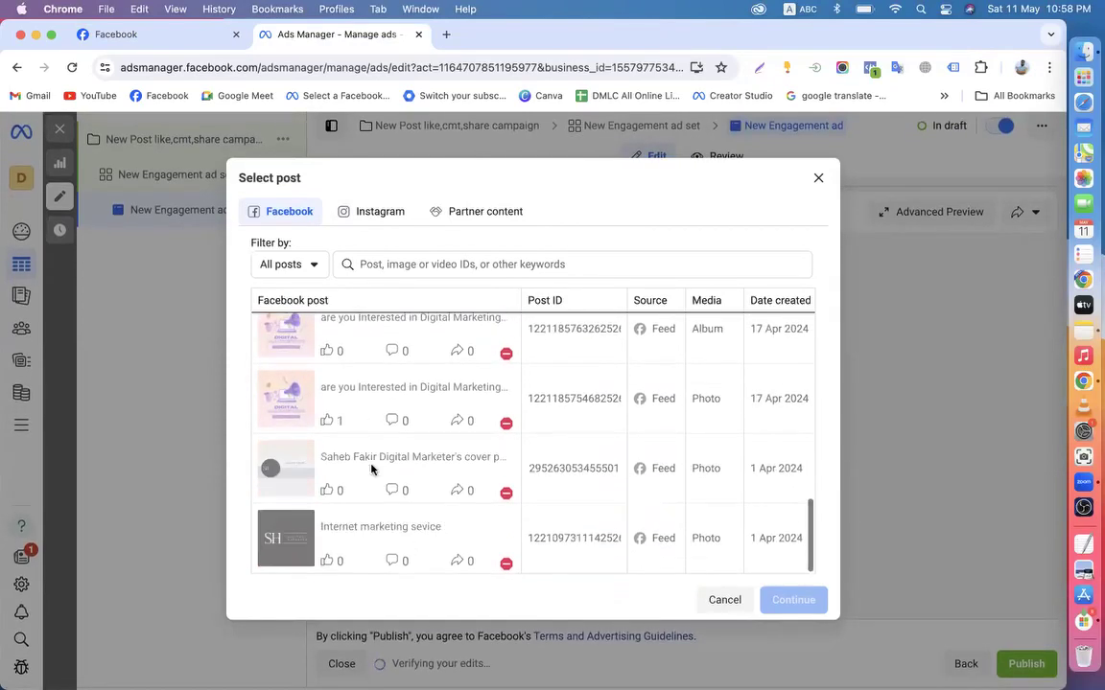
scroll(406, 527, up, 10)
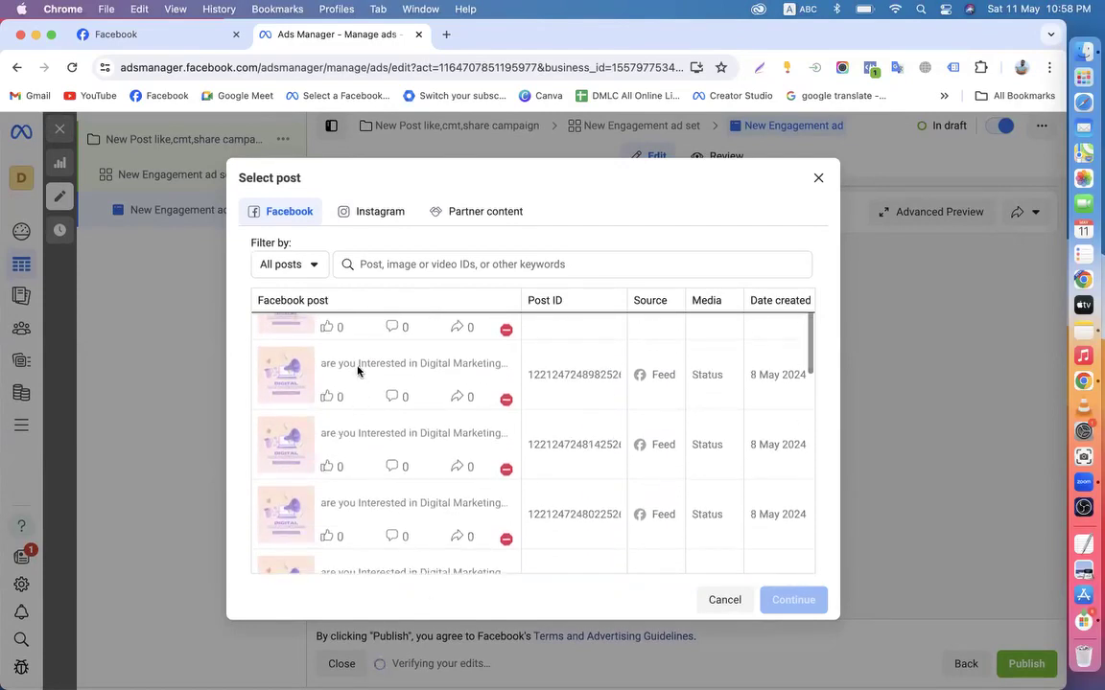
click(818, 178)
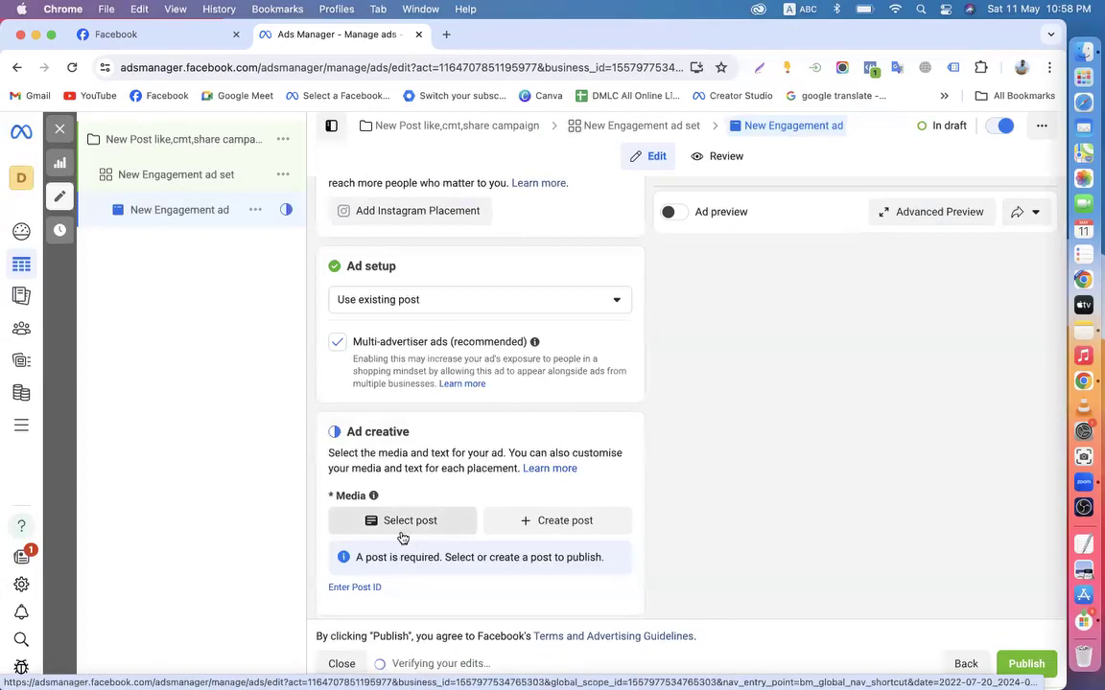
click(468, 526)
click(722, 598)
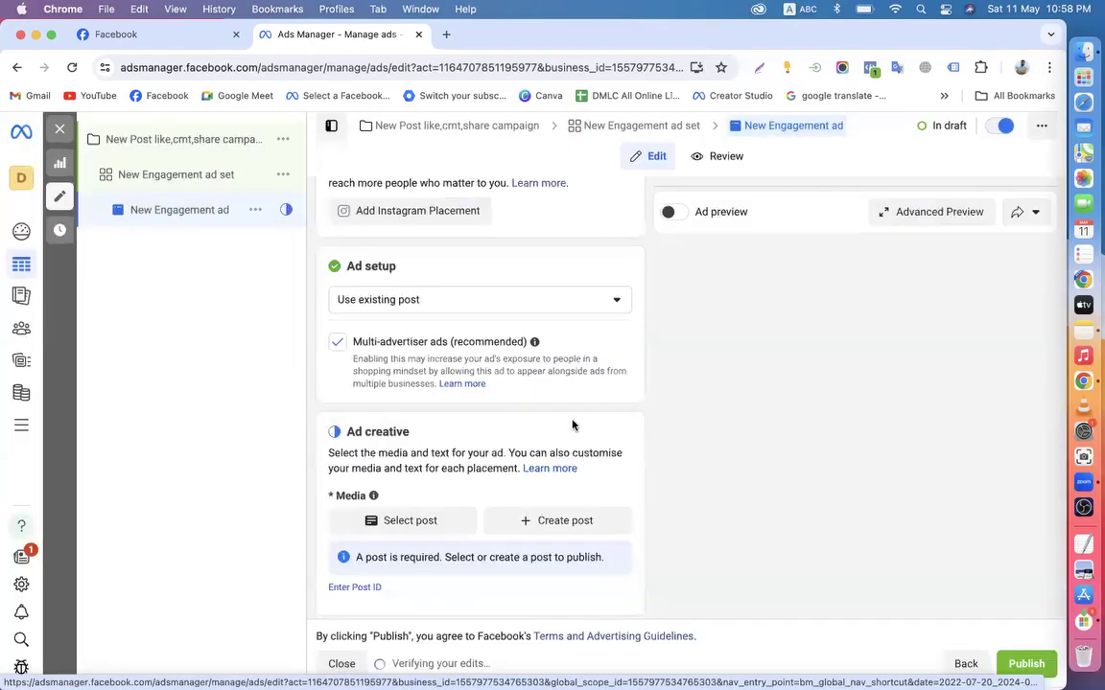
scroll(479, 442, up, 5)
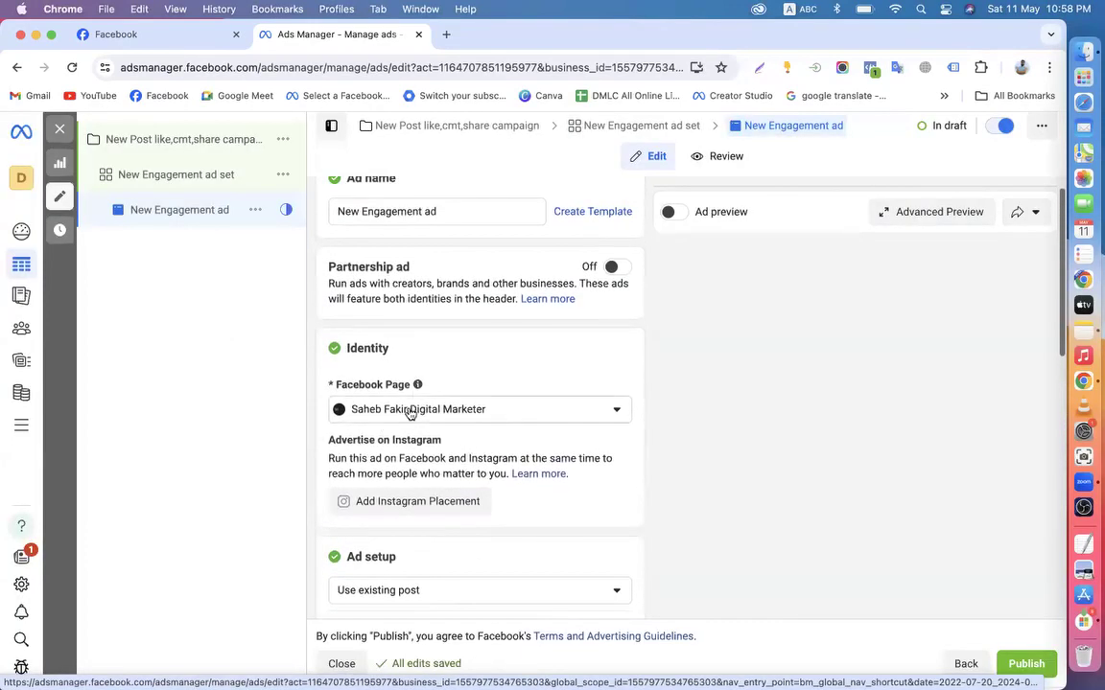
Search 'ab' and switch the ad's Facebook Page identity to the matching Page
click(391, 413)
text(ab)
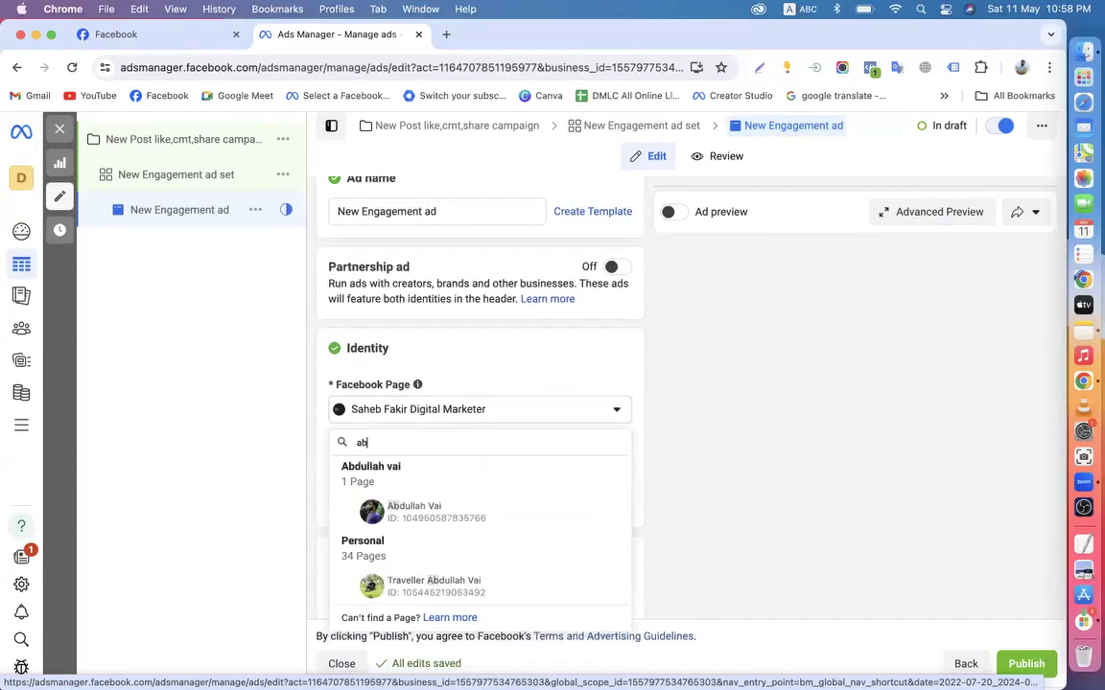
click(408, 516)
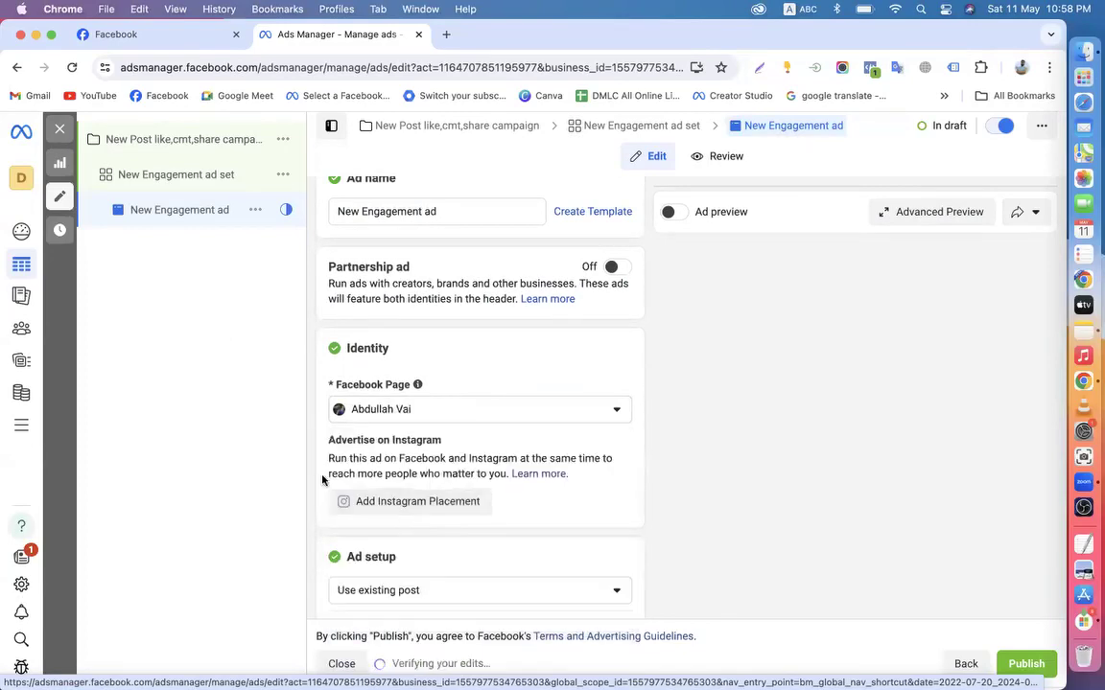
scroll(322, 480, down, 3)
scroll(474, 372, down, 5)
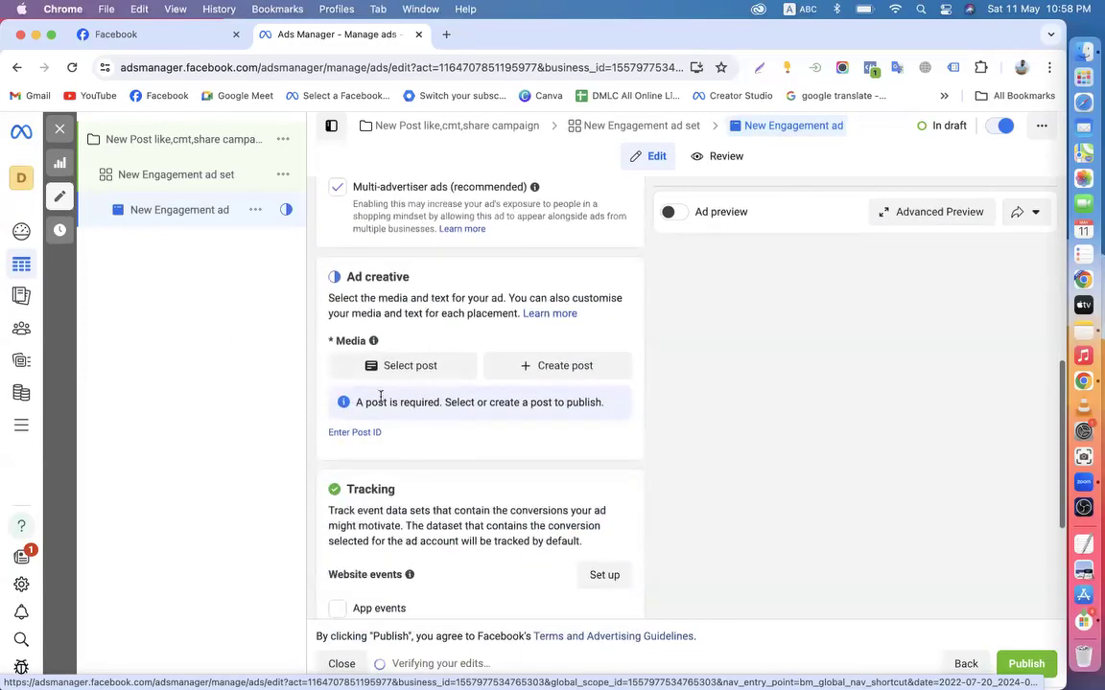
Use the Admission Update video post as the ad's creative
click(393, 369)
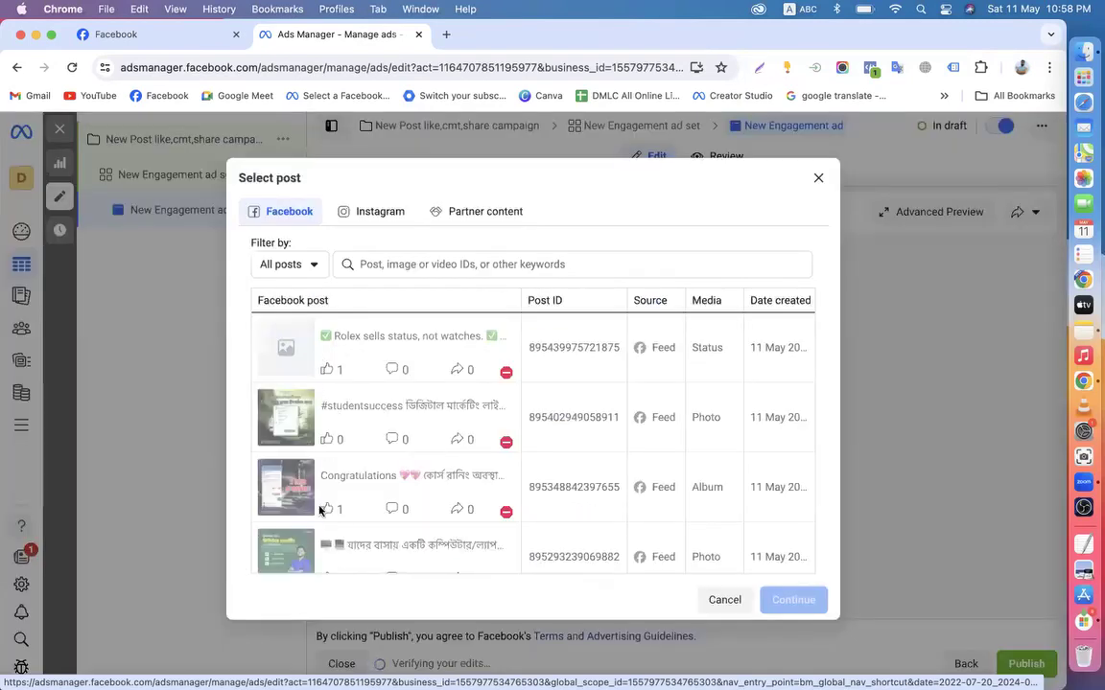
scroll(319, 510, down, 10)
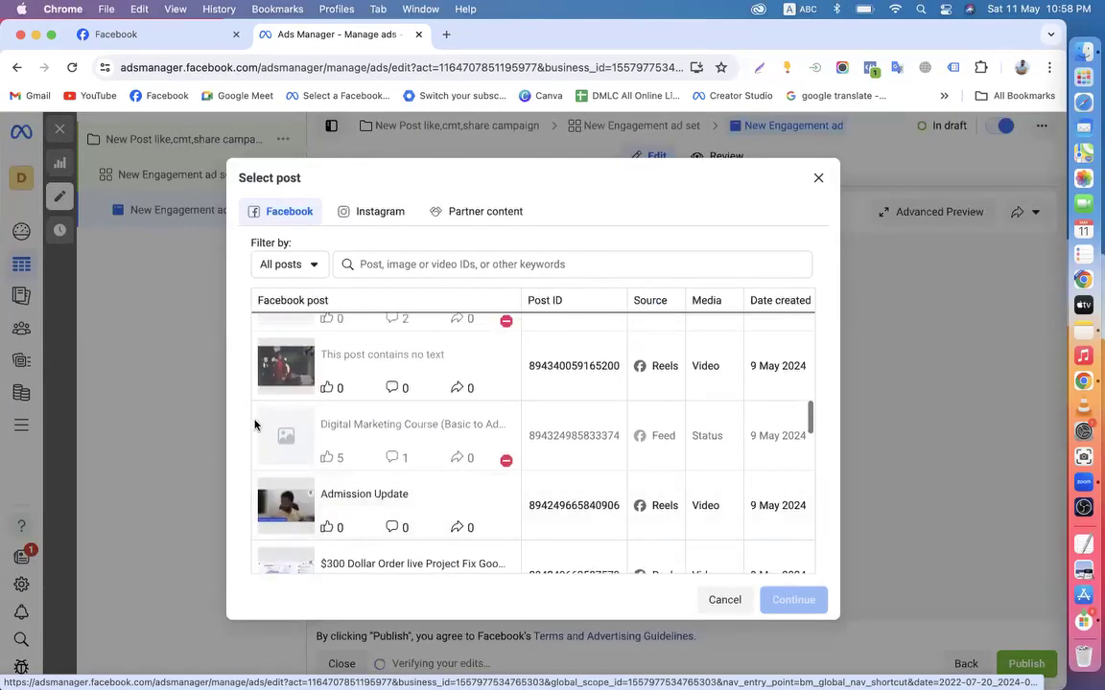
scroll(278, 376, up, 2)
scroll(283, 422, down, 3)
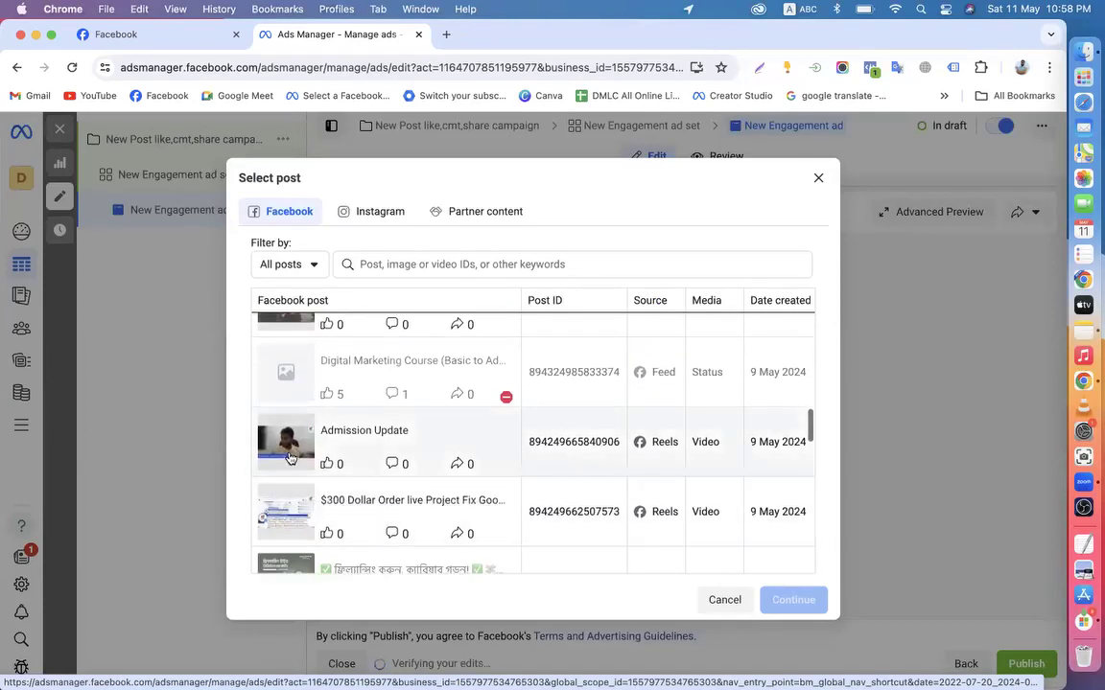
click(309, 451)
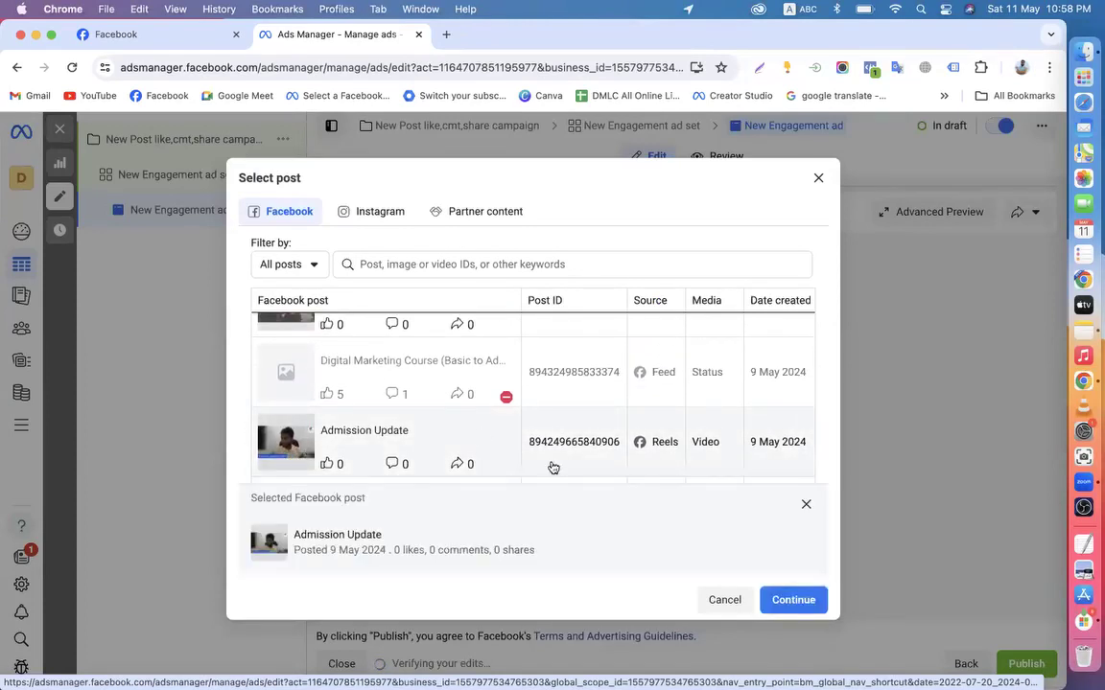
click(790, 601)
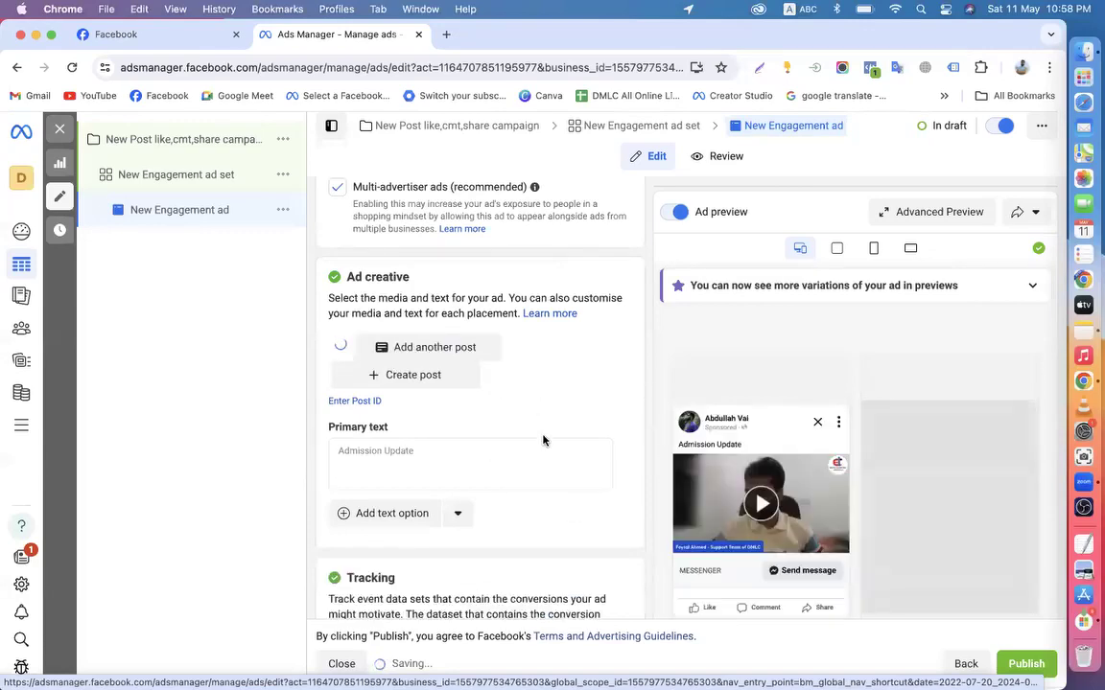
scroll(576, 422, down, 2)
scroll(599, 422, down, 3)
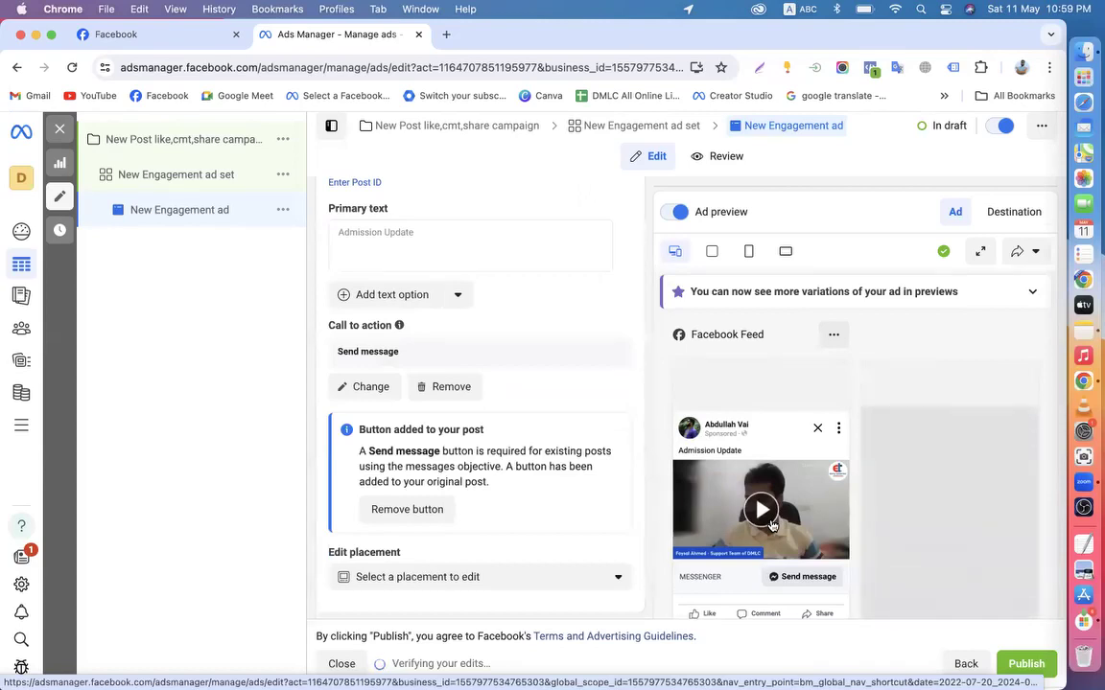
scroll(382, 423, up, 3)
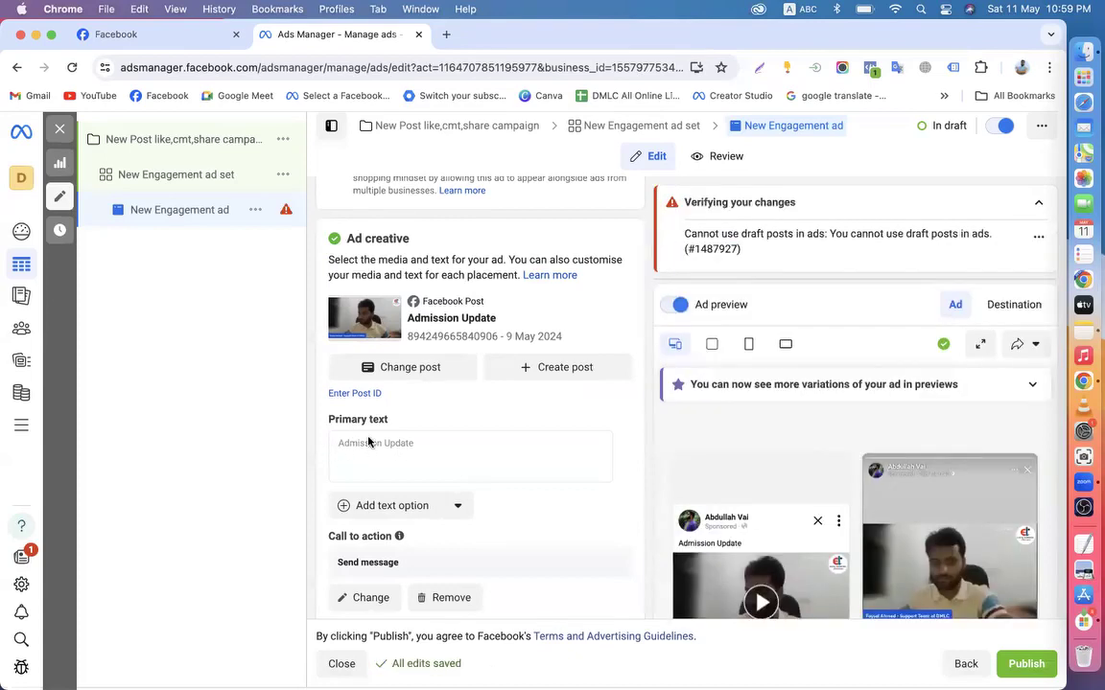
scroll(368, 442, down, 1)
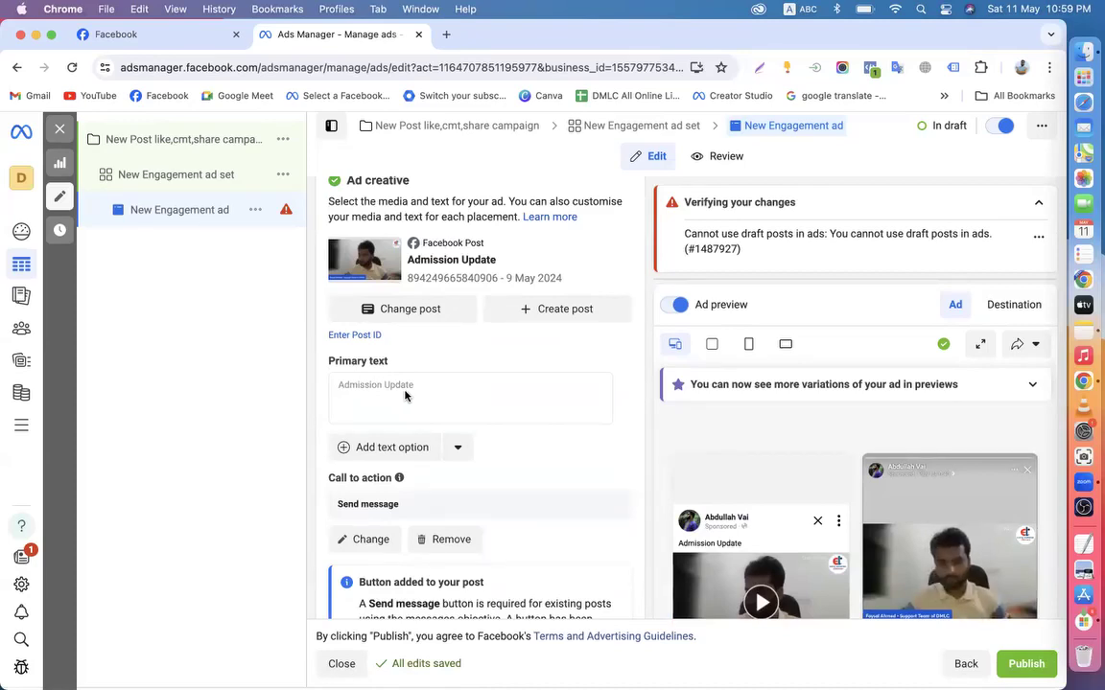
scroll(404, 395, down, 3)
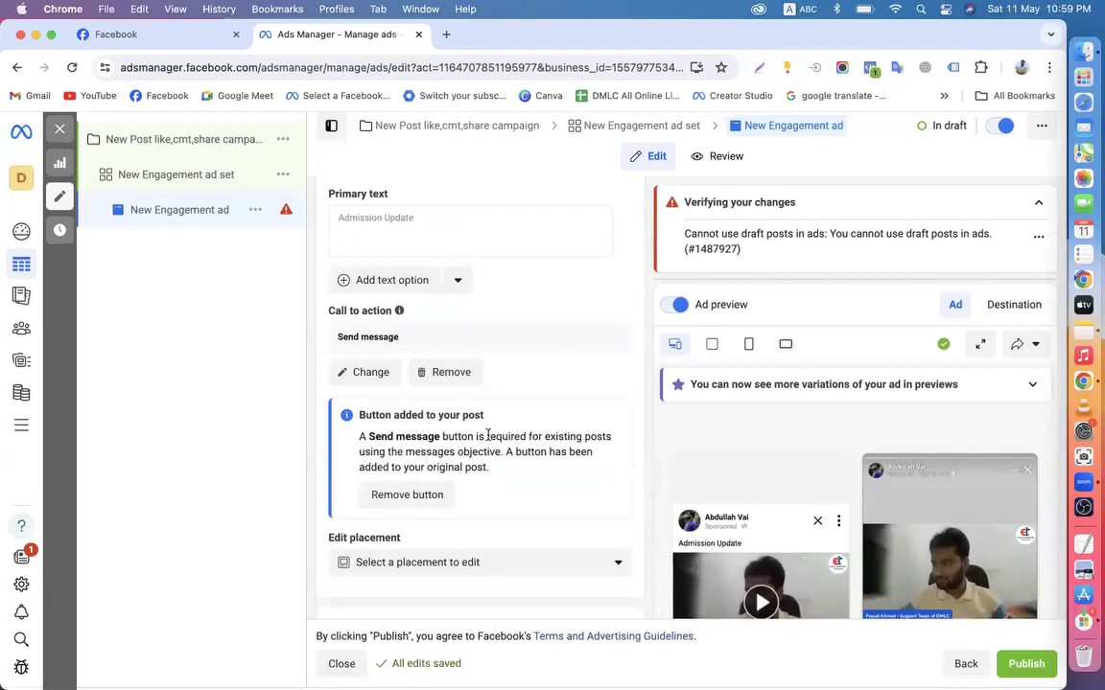
scroll(488, 436, up, 4)
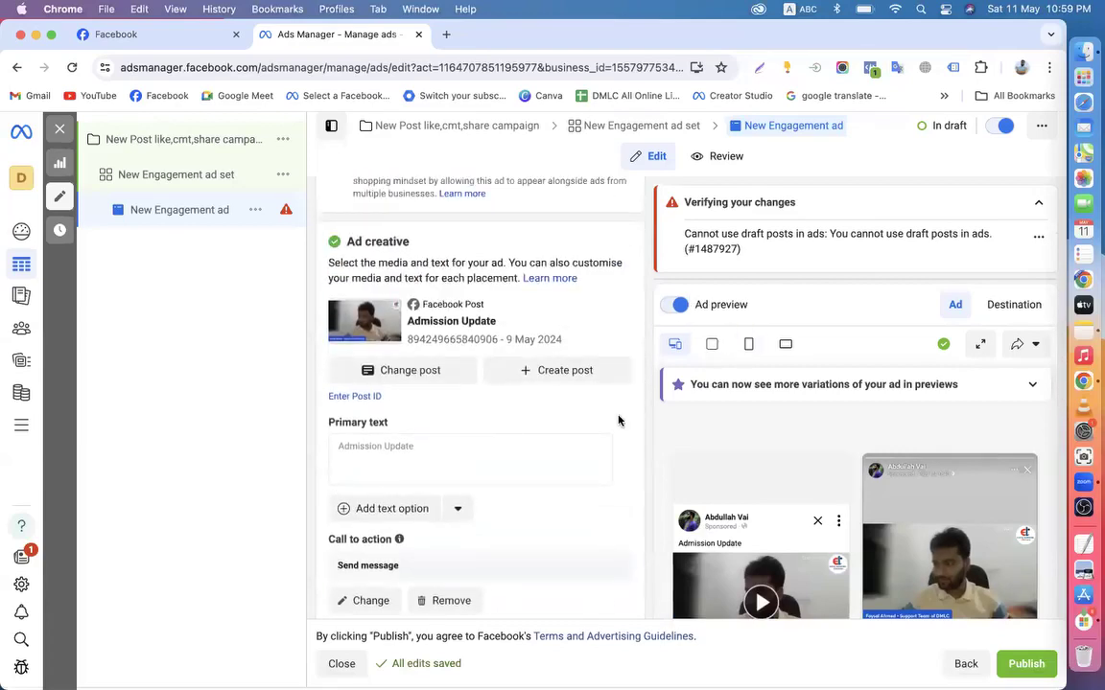
scroll(619, 420, down, 3)
scroll(669, 460, down, 2)
scroll(749, 480, up, 2)
scroll(749, 479, up, 1)
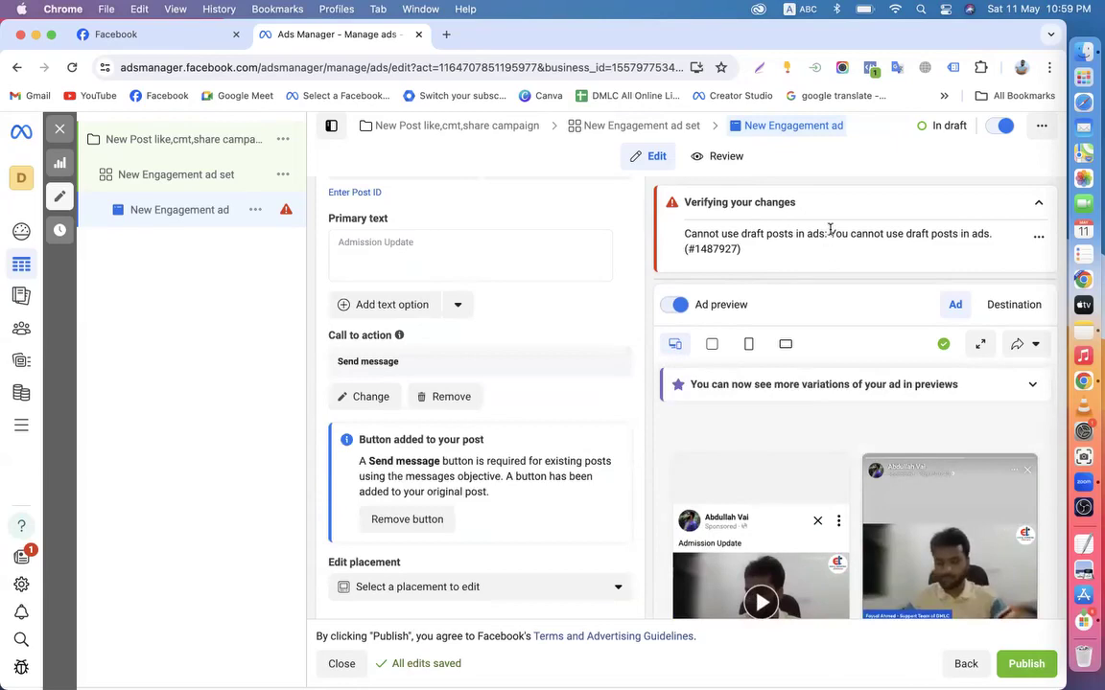
drag(687, 239, 939, 263)
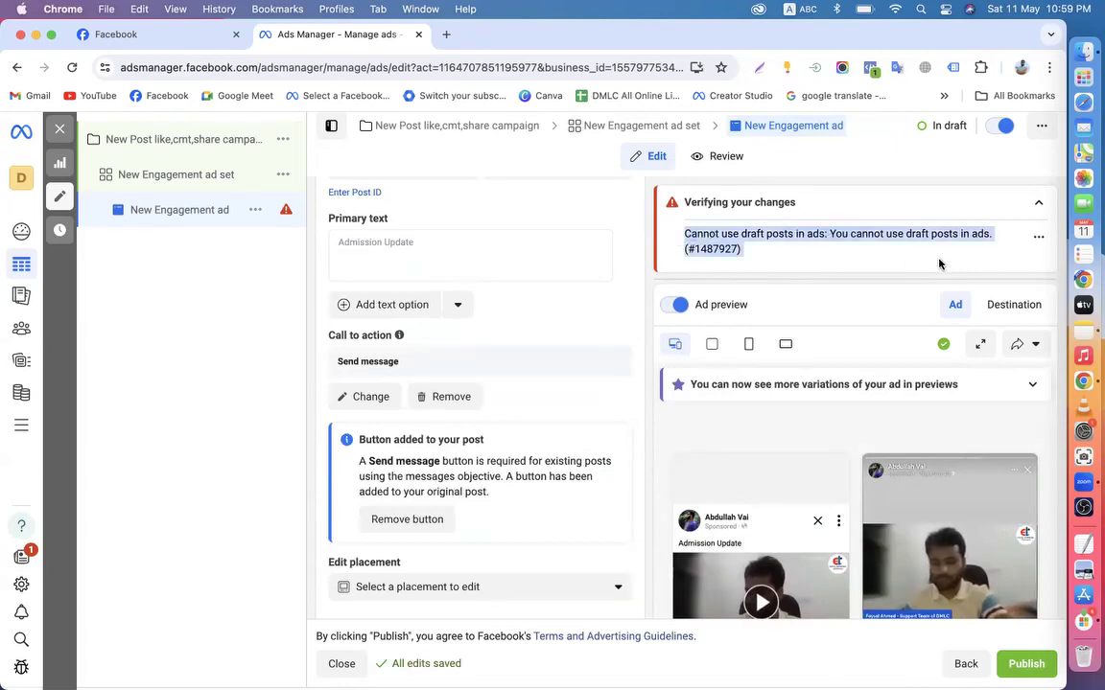
scroll(481, 491, down, 1)
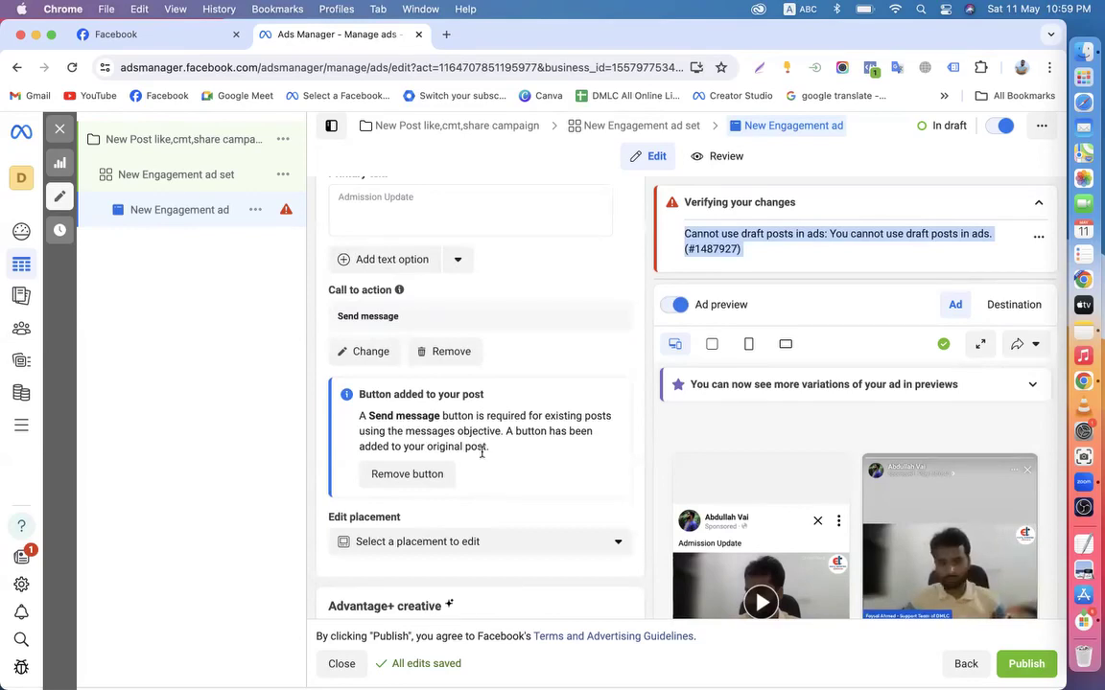
scroll(481, 452, up, 5)
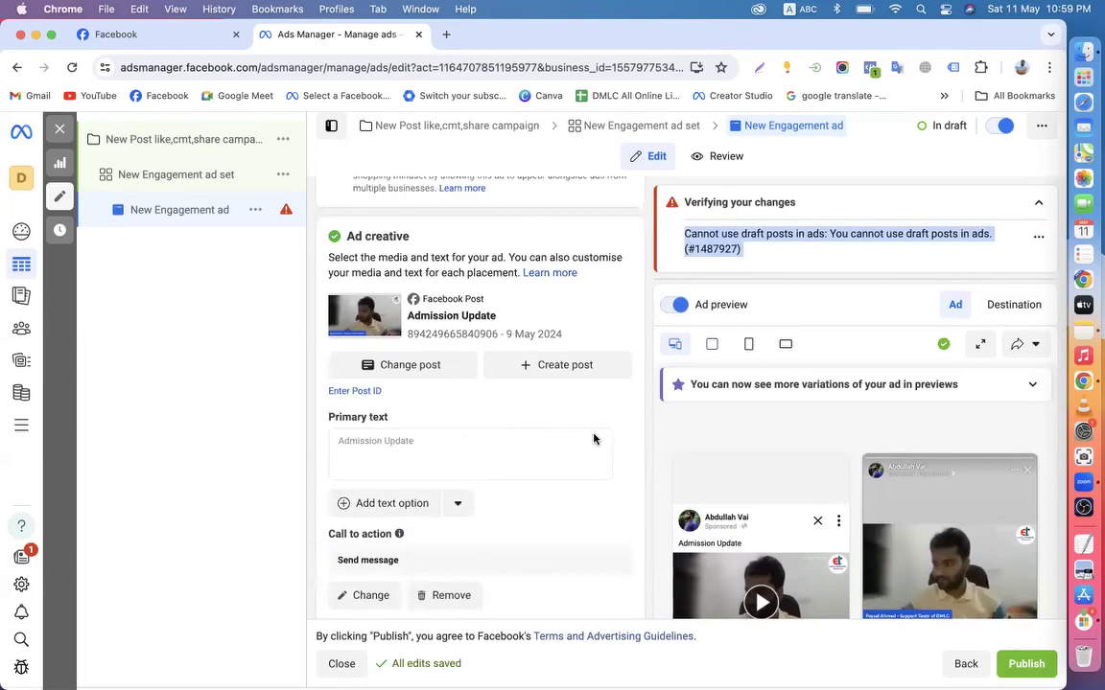
scroll(593, 439, up, 3)
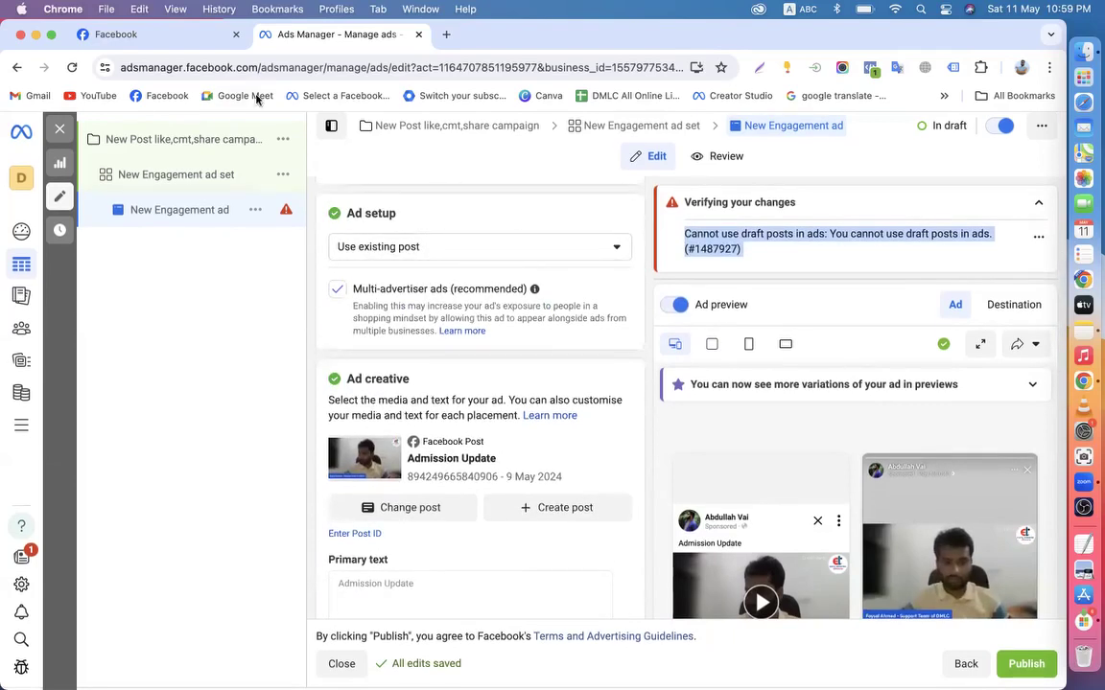
click(144, 34)
scroll(897, 357, up, 5)
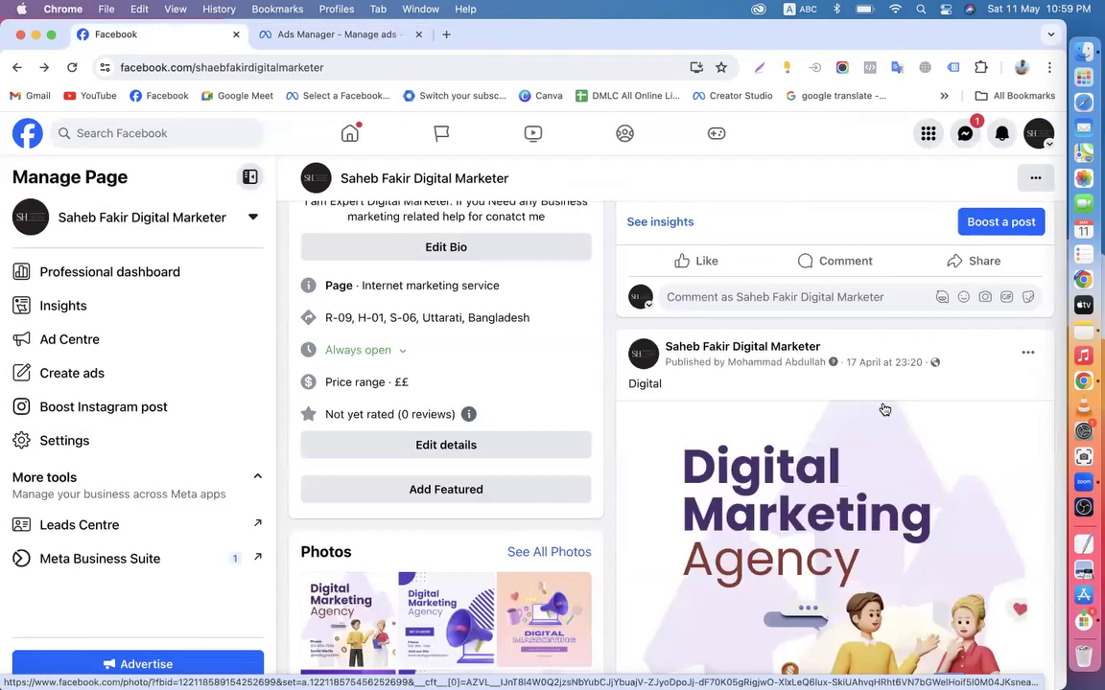
click(340, 35)
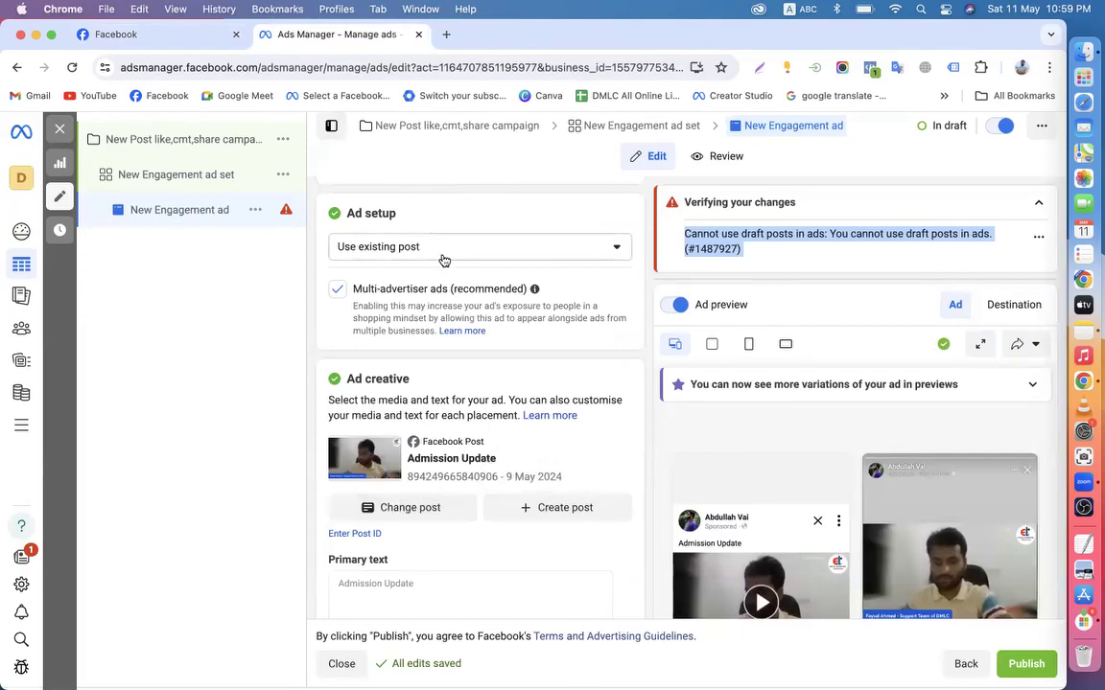
scroll(443, 259, up, 3)
scroll(443, 259, down, 6)
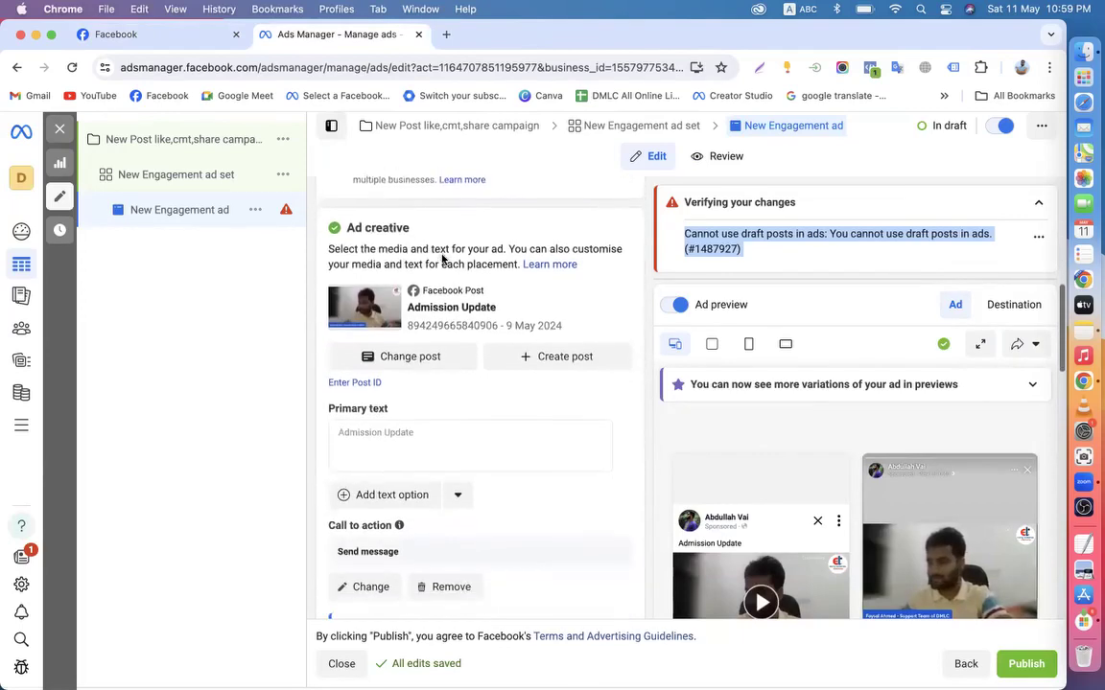
Change the ad set's engagement type from Video views to Post engagement, then return to the ad
click(171, 170)
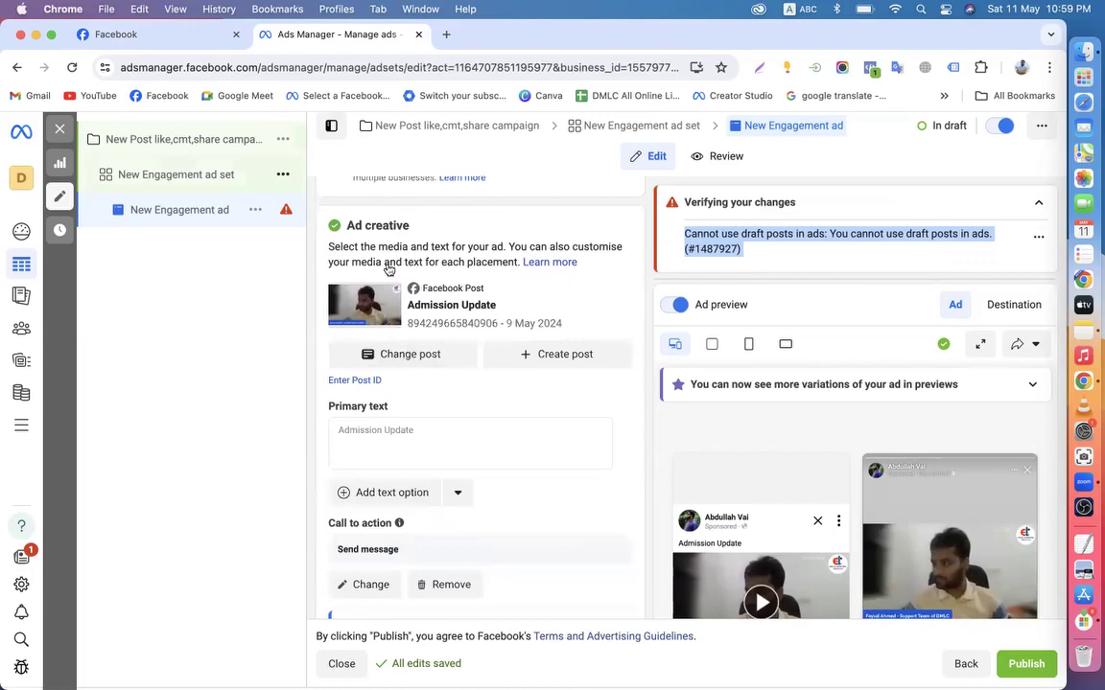
click(390, 428)
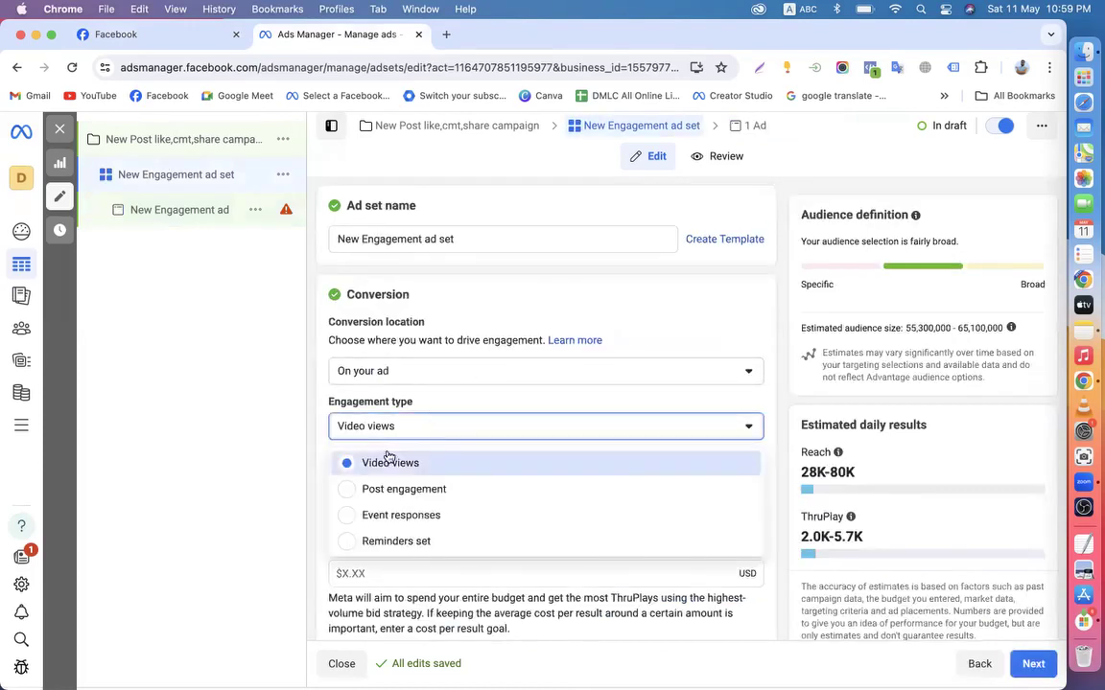
click(374, 491)
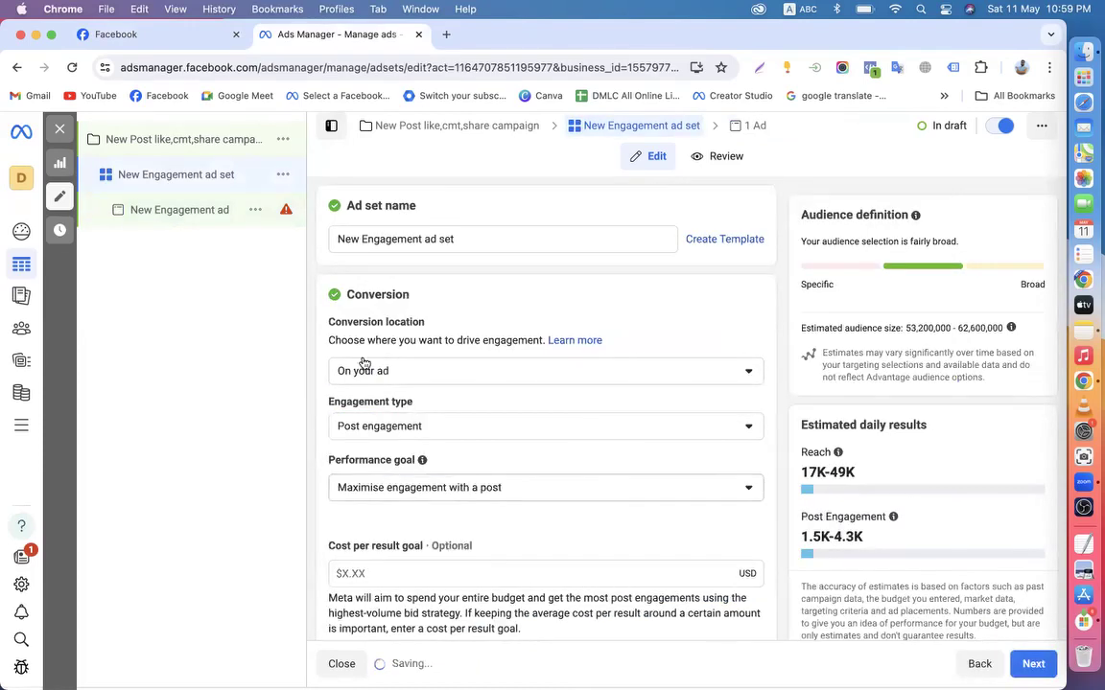
click(163, 211)
mouse_move(426, 468)
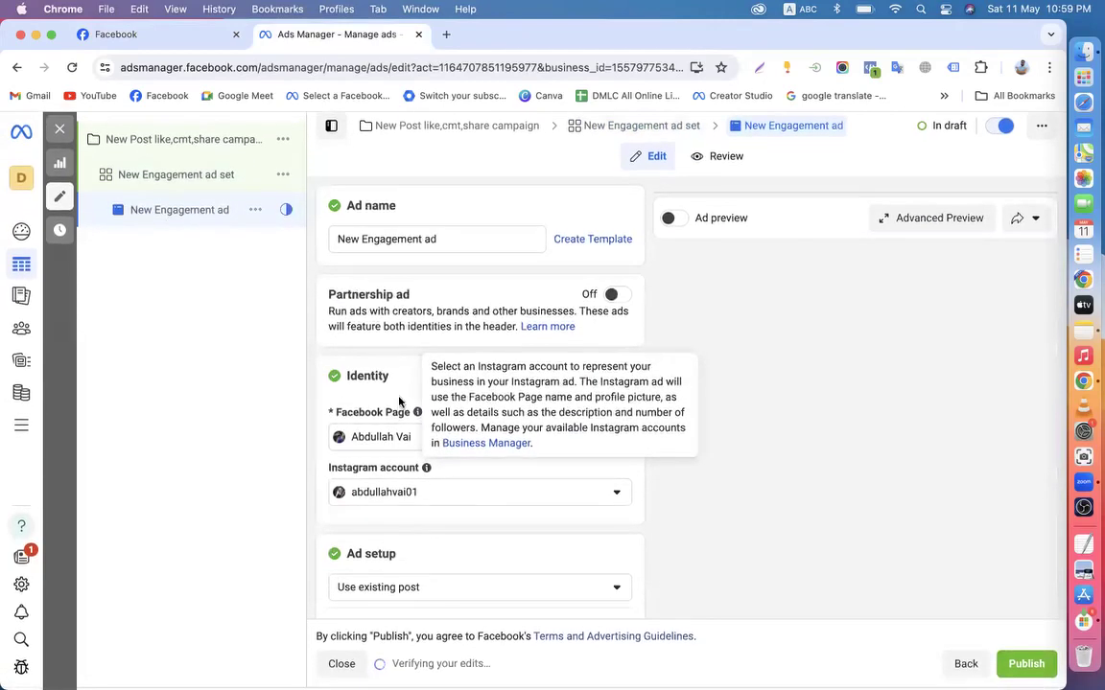
Search 'sa' and make the digital marketing Page the ad's identity
click(388, 437)
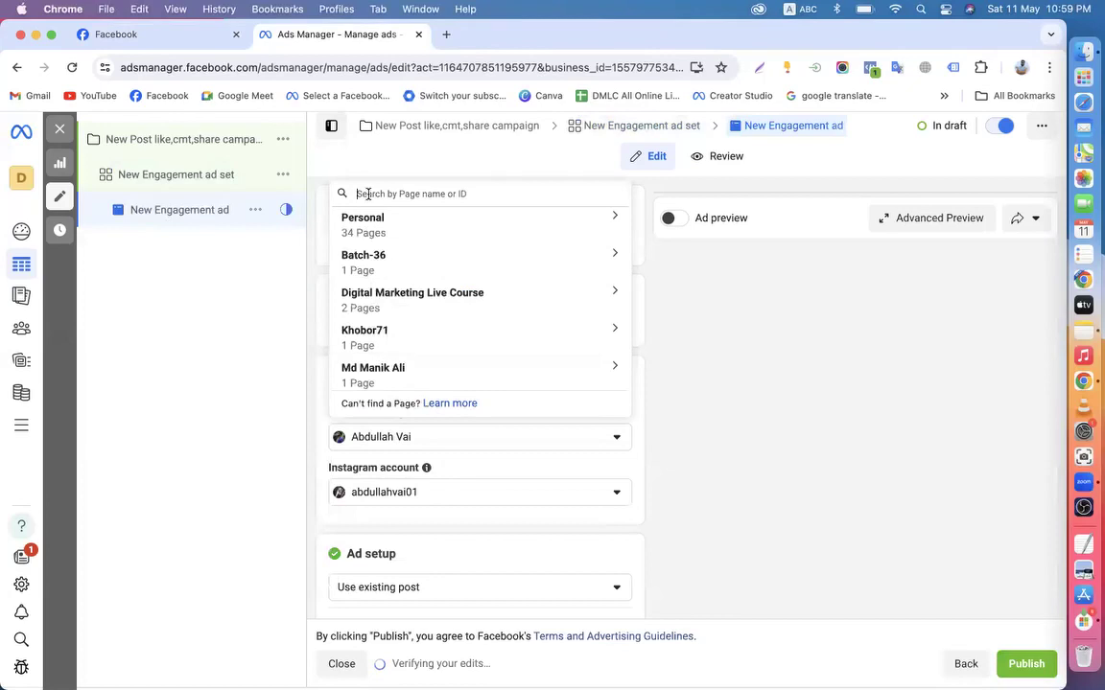
text(sa)
click(369, 196)
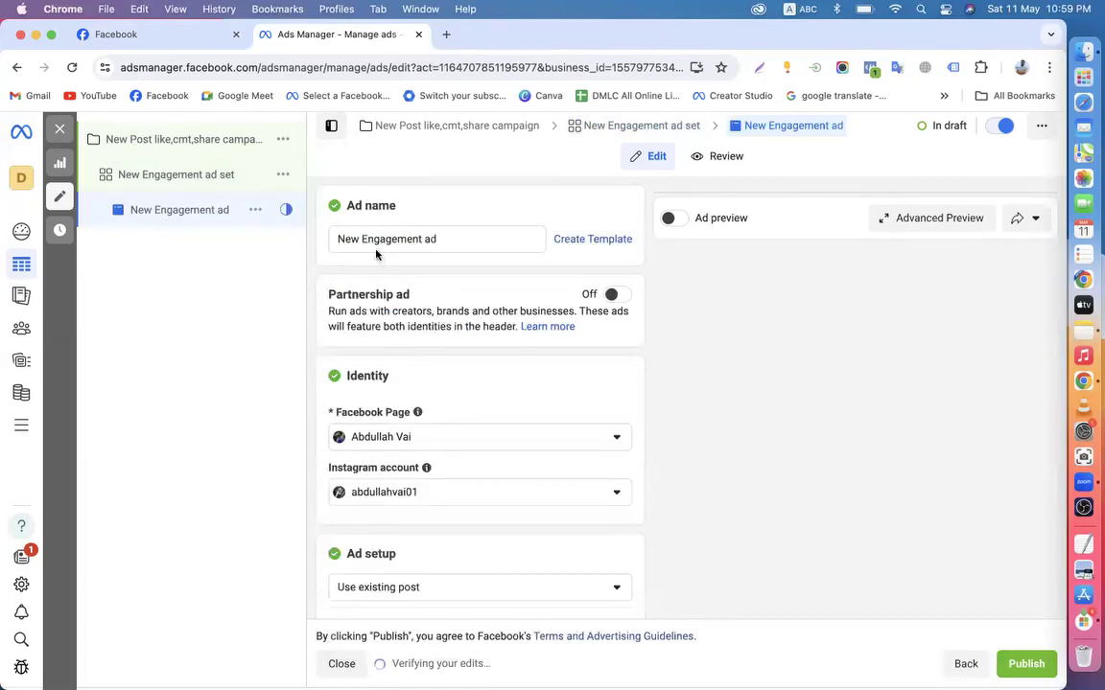
scroll(388, 362, down, 3)
scroll(388, 364, up, 3)
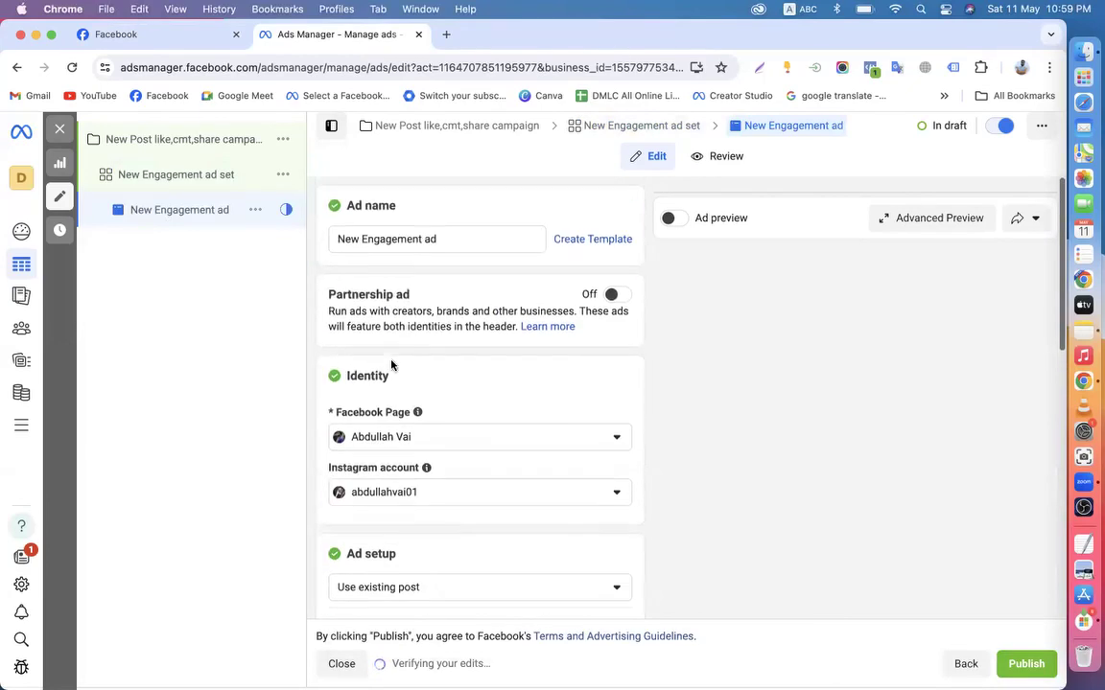
click(402, 433)
text(s)
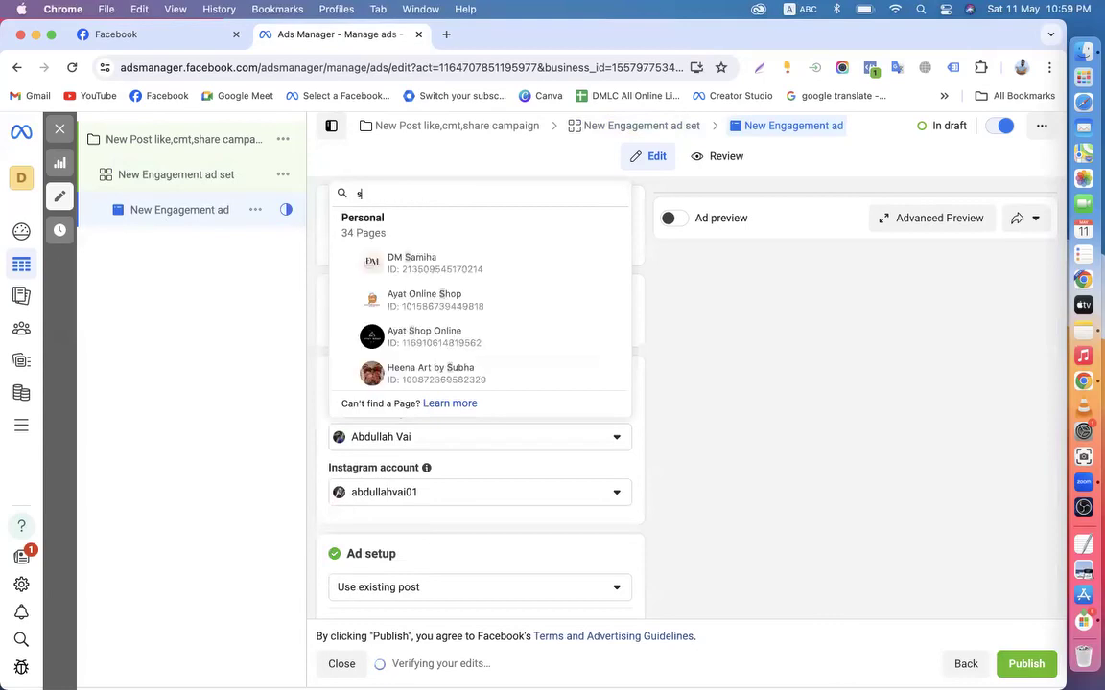
text(a)
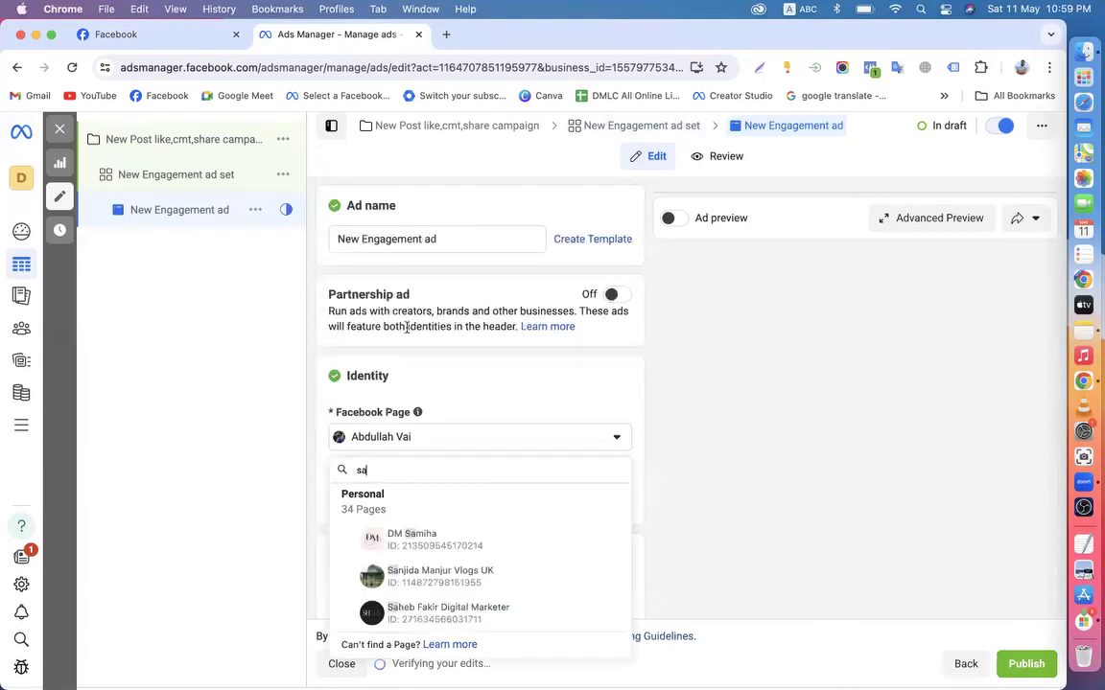
click(448, 613)
scroll(466, 514, down, 5)
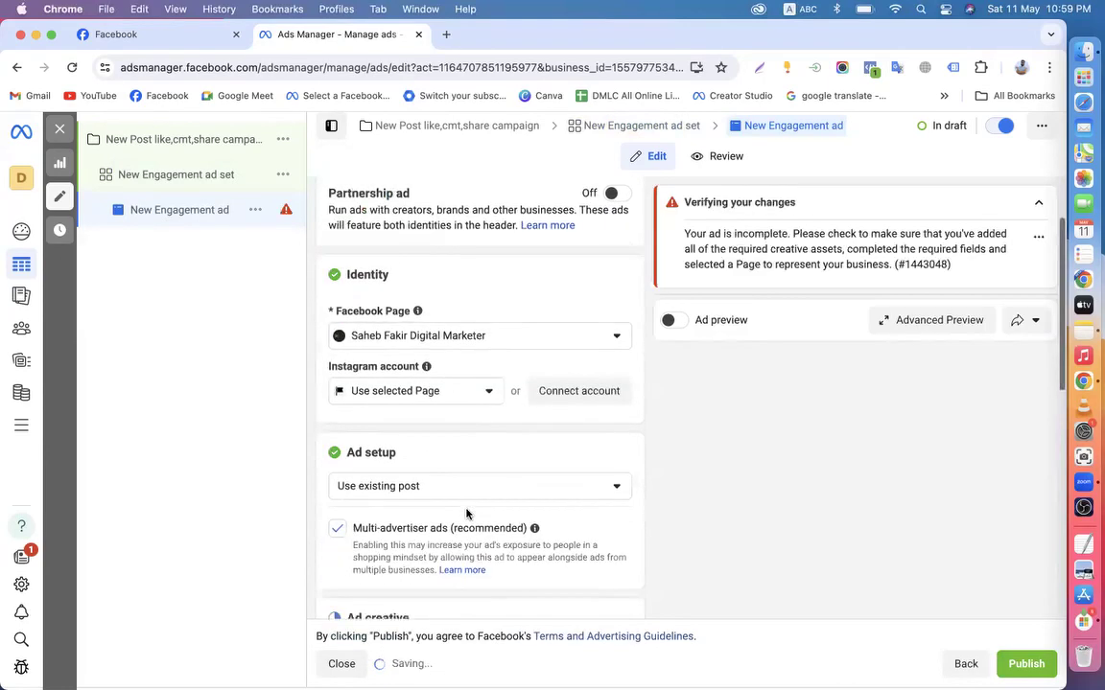
Switch the ad set to manual placements, then go back to the ad
click(192, 177)
scroll(439, 440, down, 15)
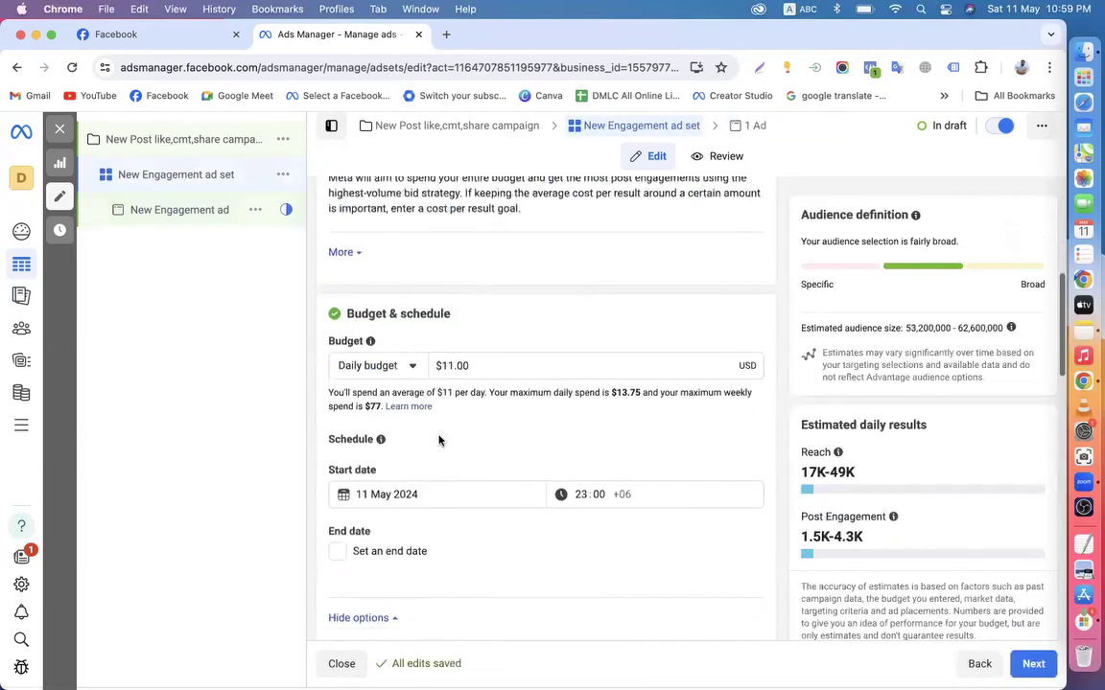
click(341, 543)
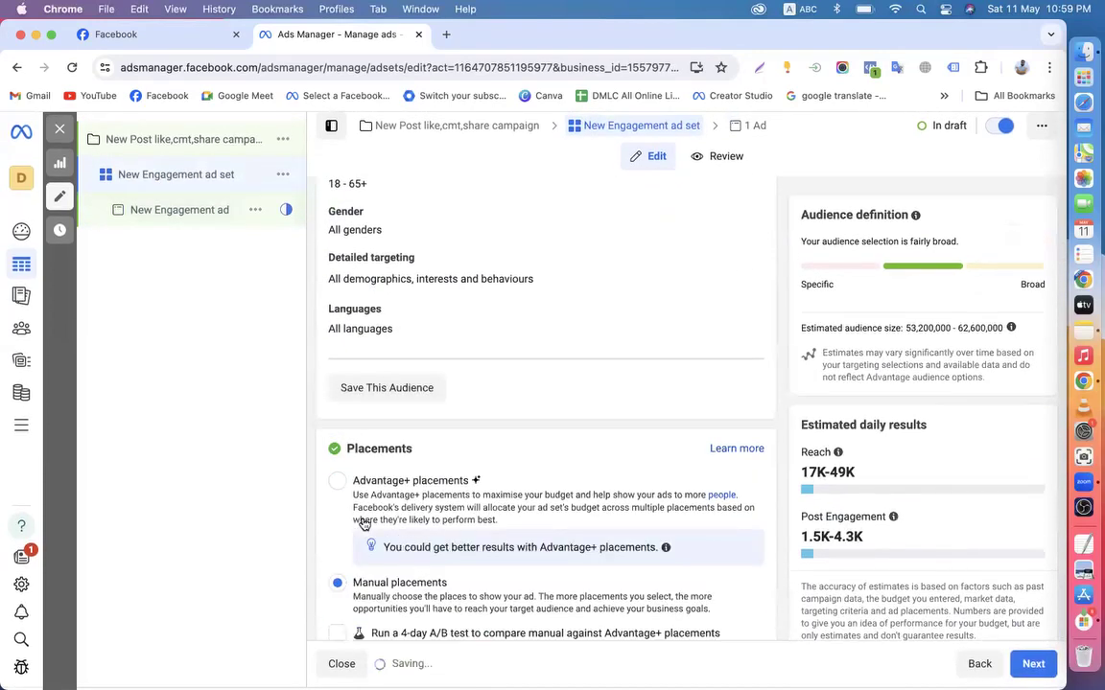
scroll(454, 515, down, 5)
click(187, 213)
Use the 'are you Interested in Digital Marketing Course?' post as the ad's creative
scroll(486, 456, down, 3)
scroll(486, 456, down, 4)
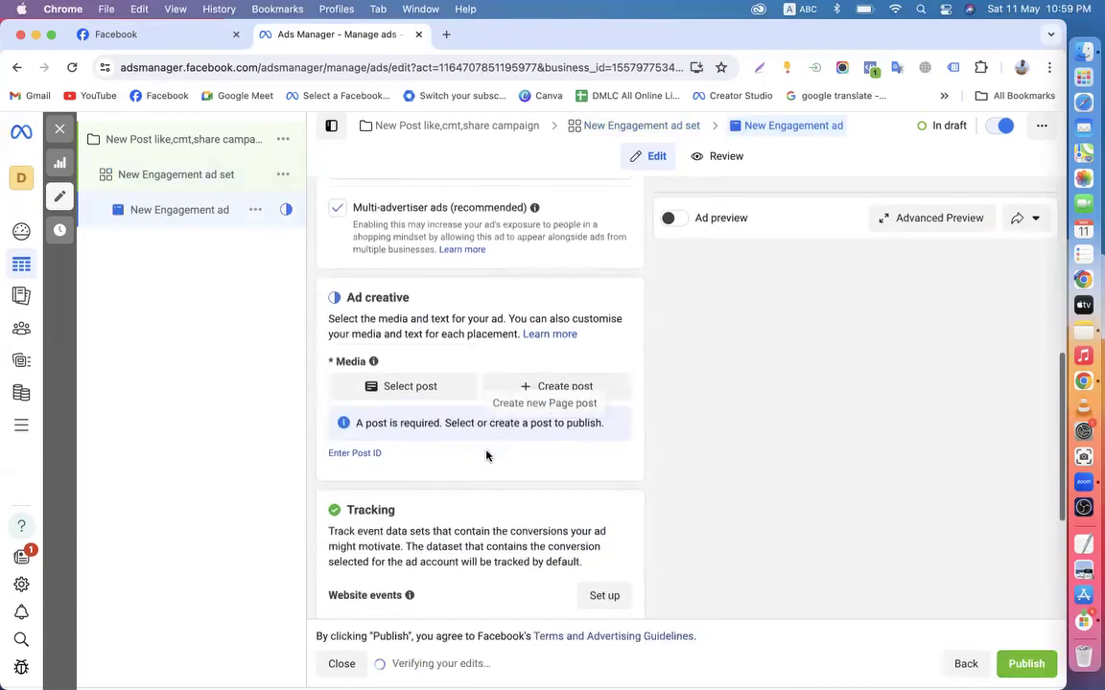
click(432, 291)
click(331, 482)
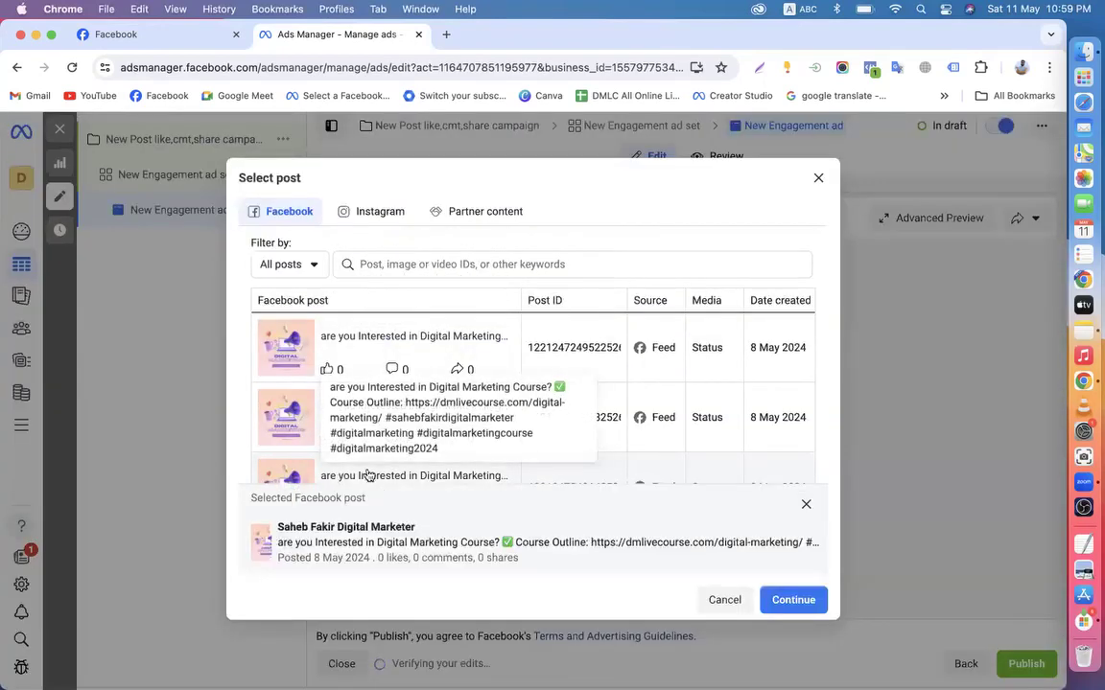
click(792, 600)
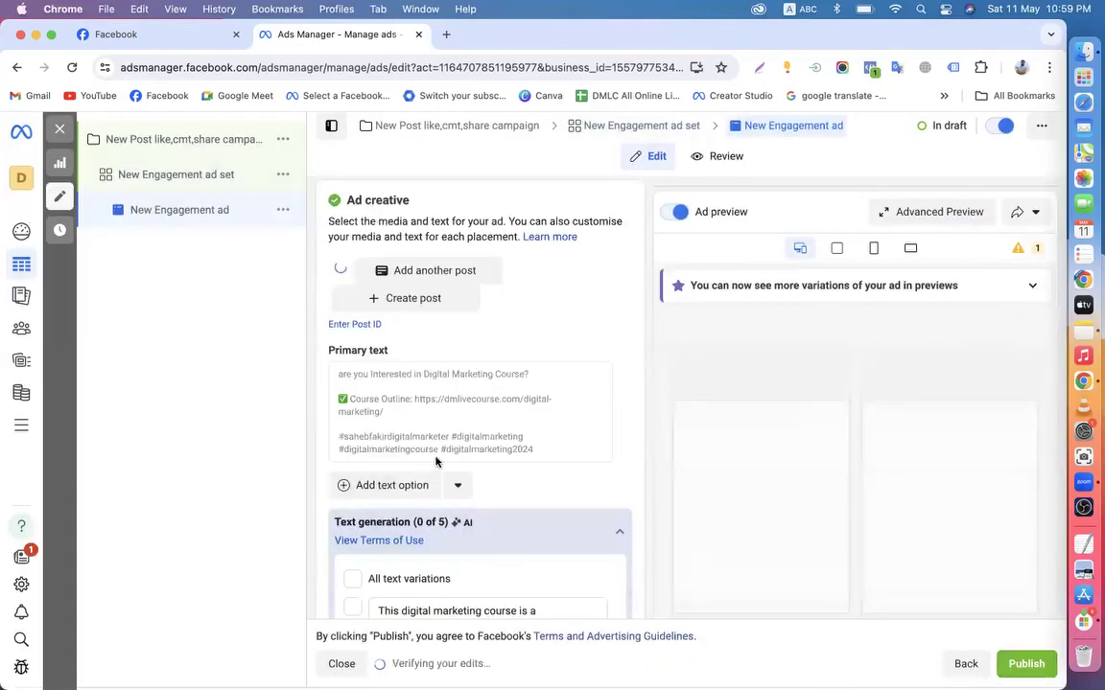
click(129, 142)
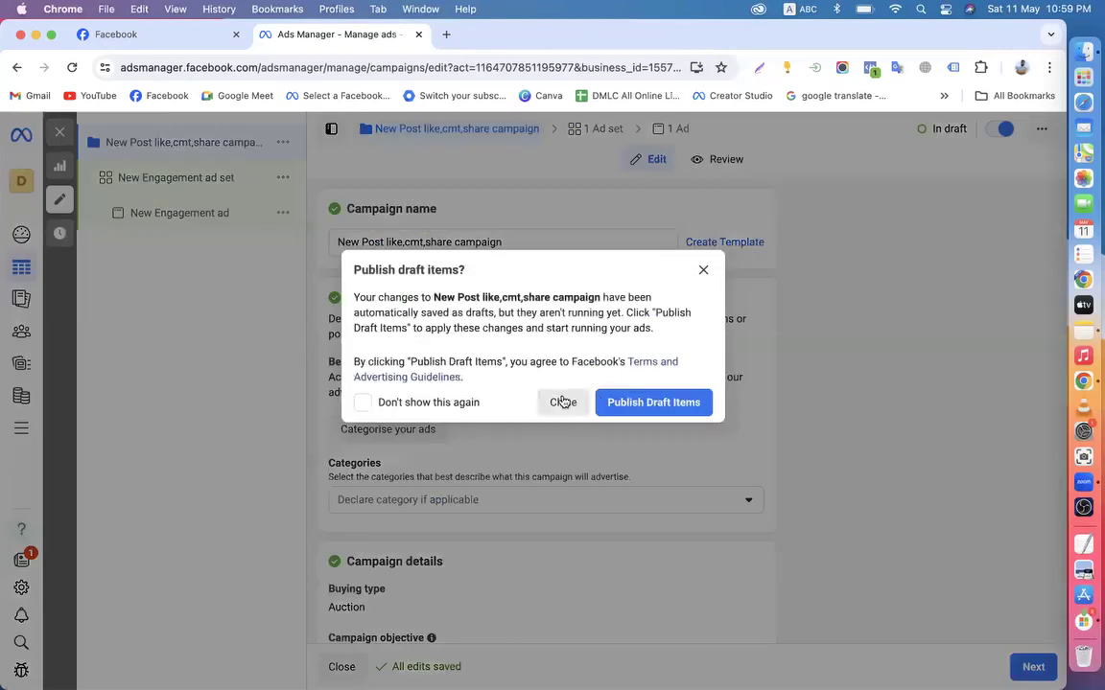
Dismiss the publish prompt, clear the campaign, ad set and ad selections, and start a new campaign
click(563, 401)
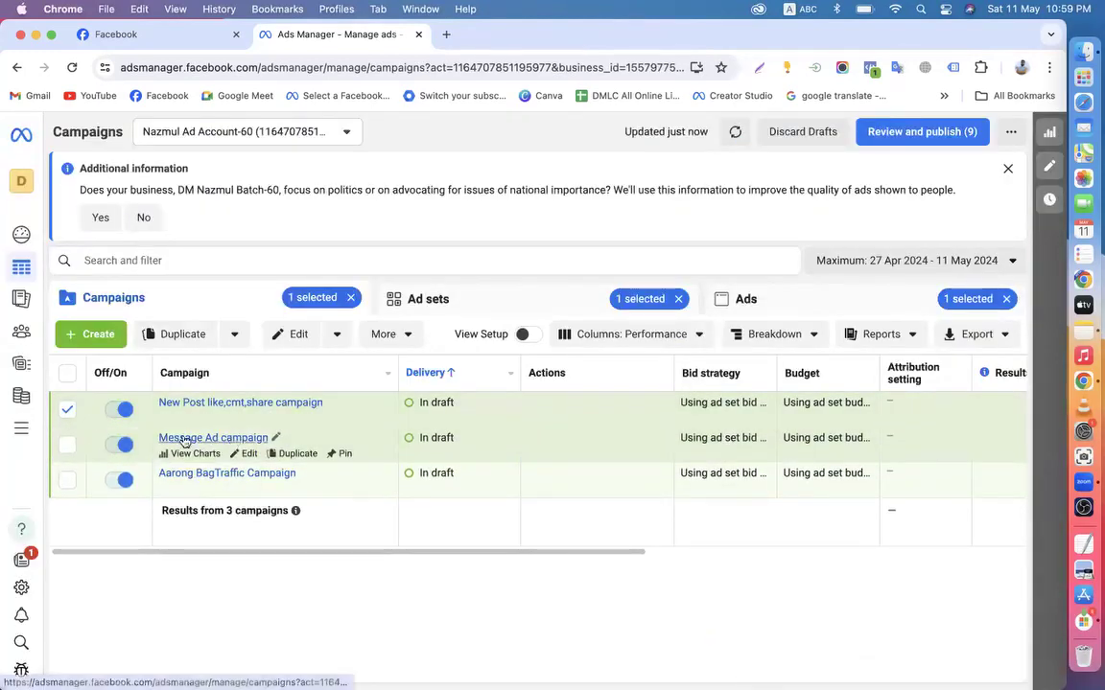
click(67, 409)
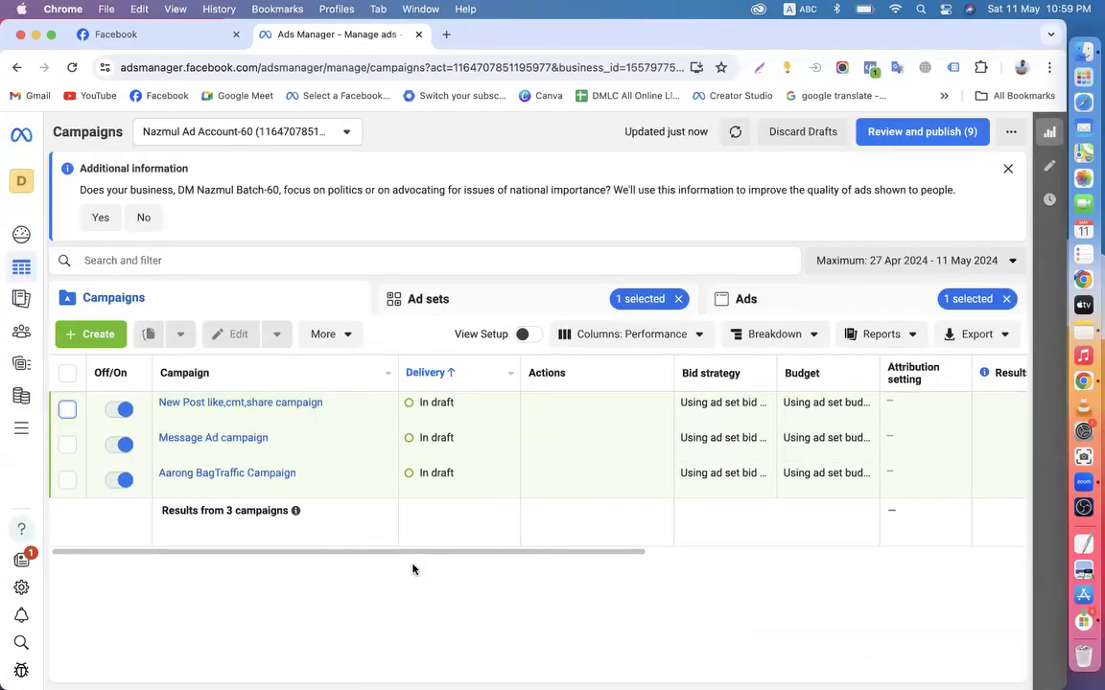
click(616, 297)
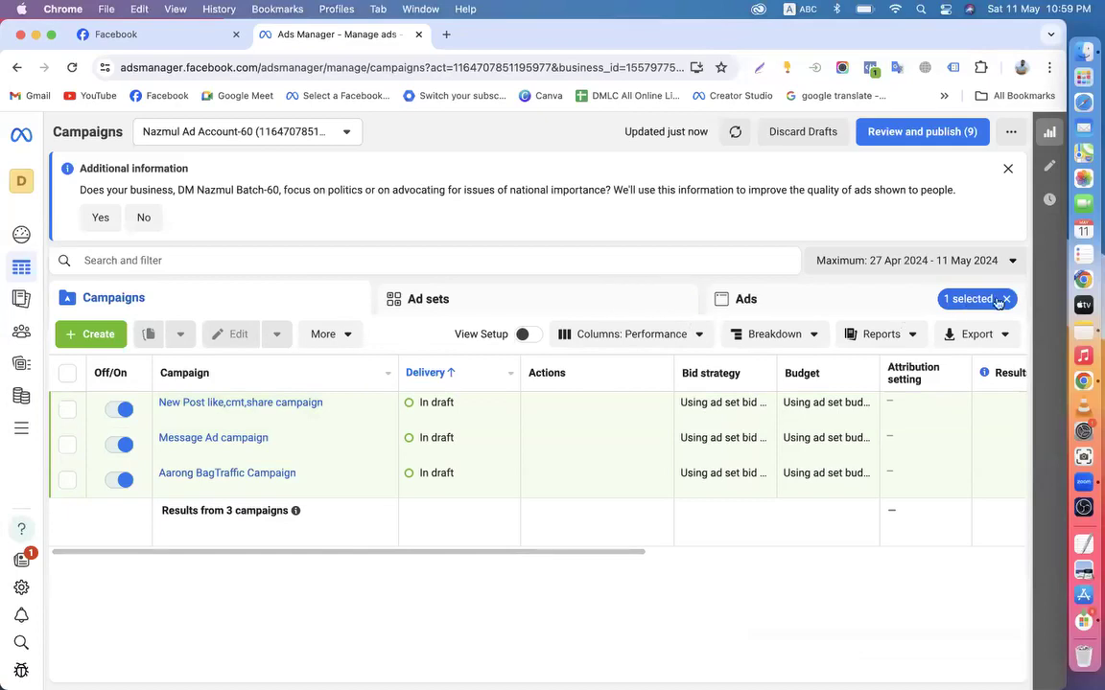
click(1002, 299)
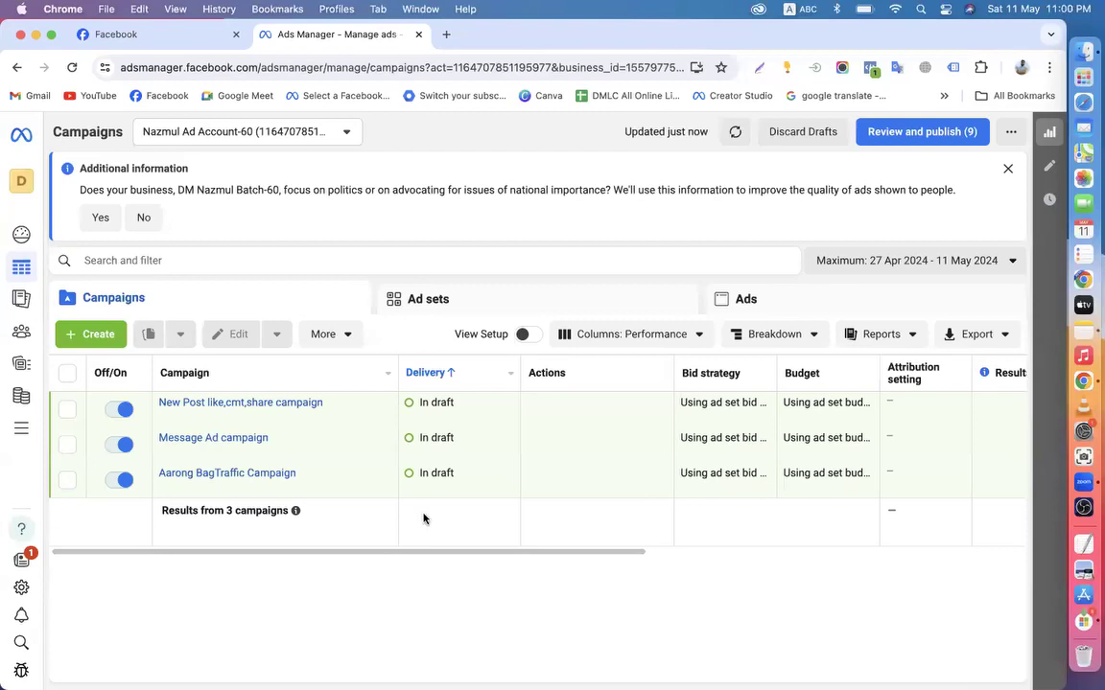
click(120, 334)
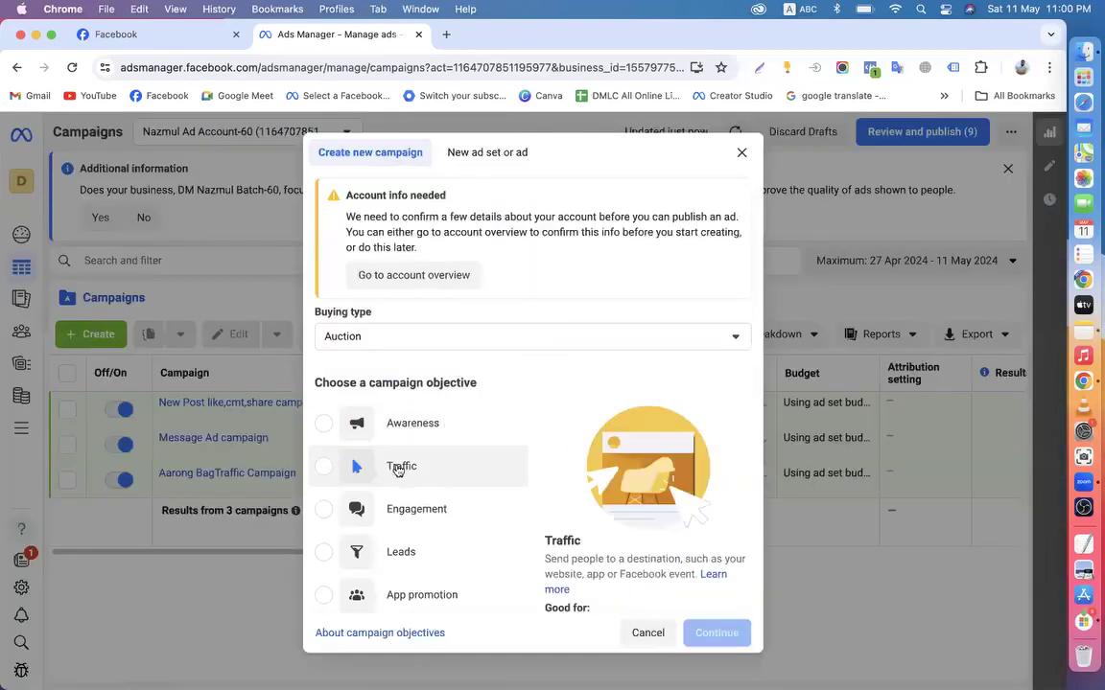
Create a new Engagement campaign using manual setup
click(441, 509)
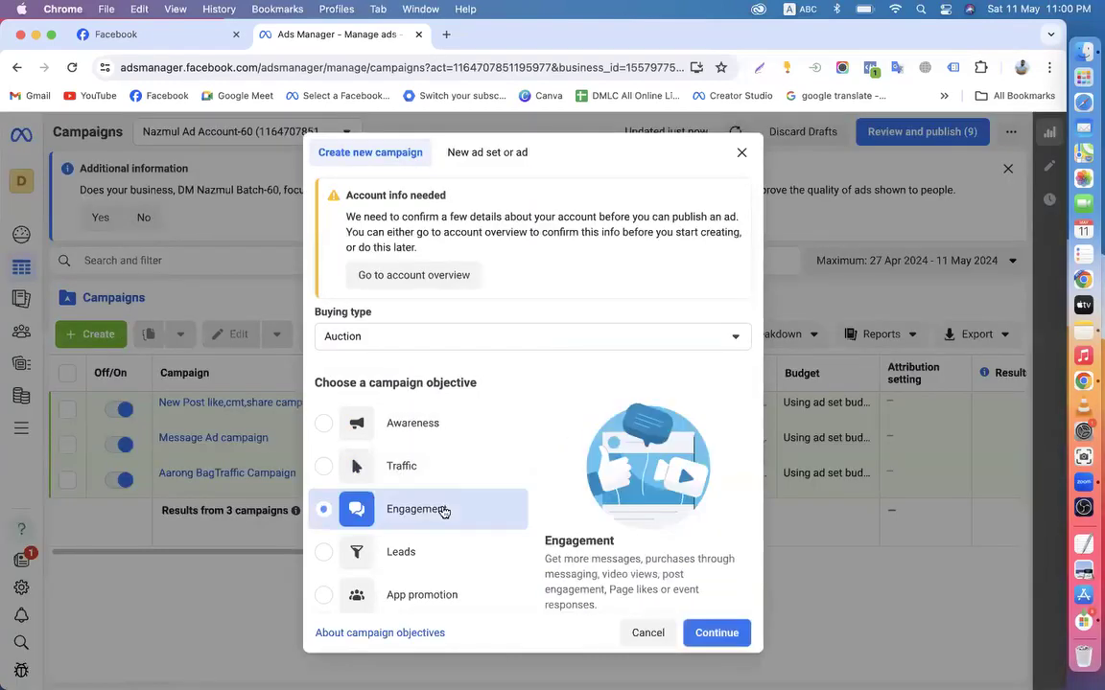
click(714, 632)
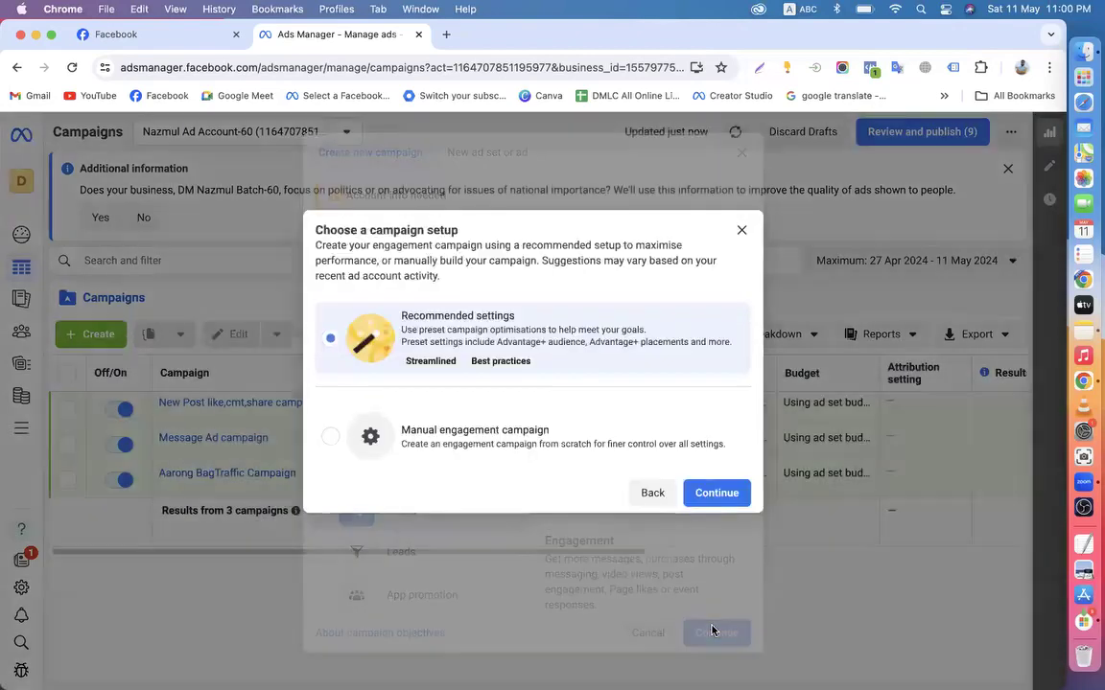
click(419, 444)
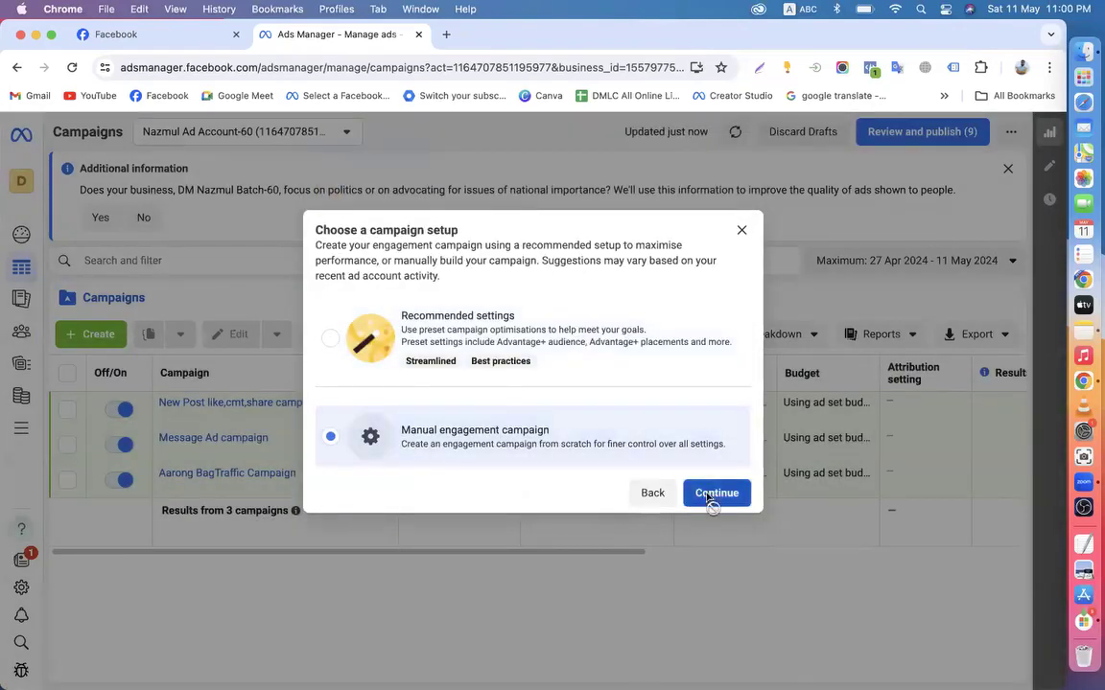
click(714, 494)
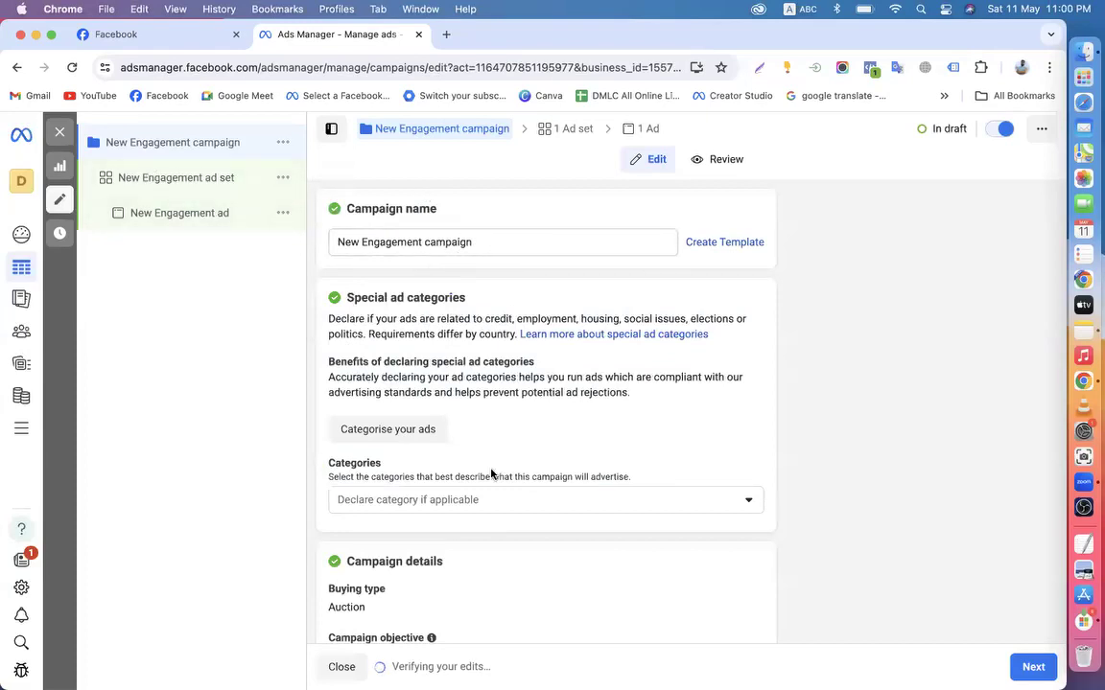
Move to the ad set and list the conversion location options, currently Messaging apps
scroll(491, 474, down, 5)
click(1032, 666)
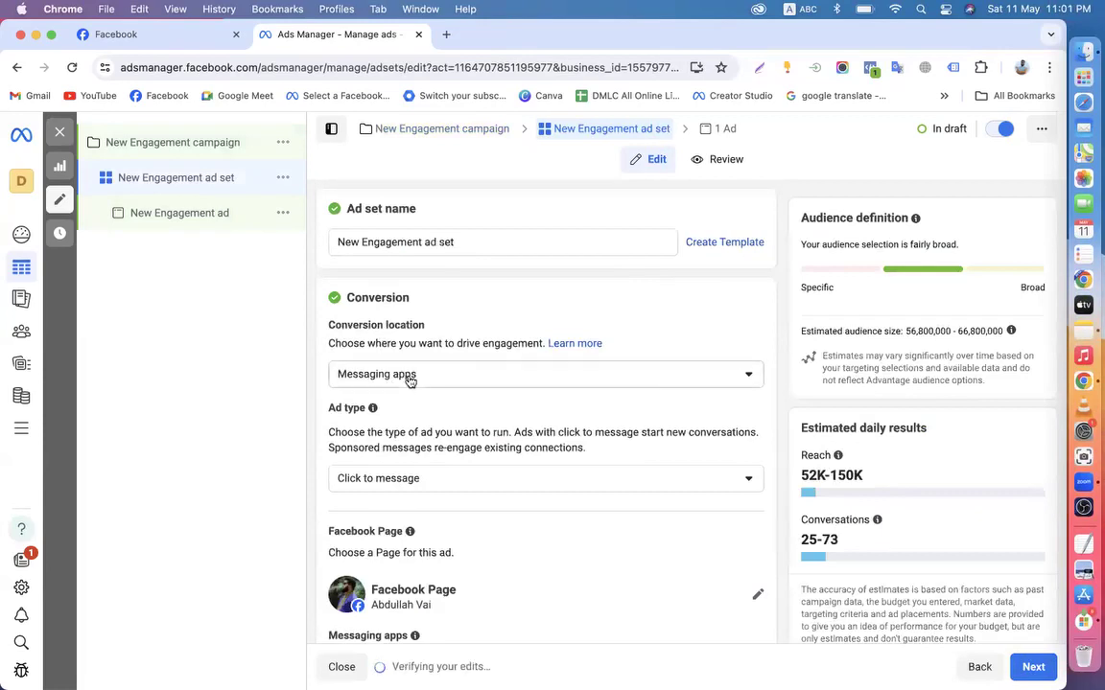
click(397, 383)
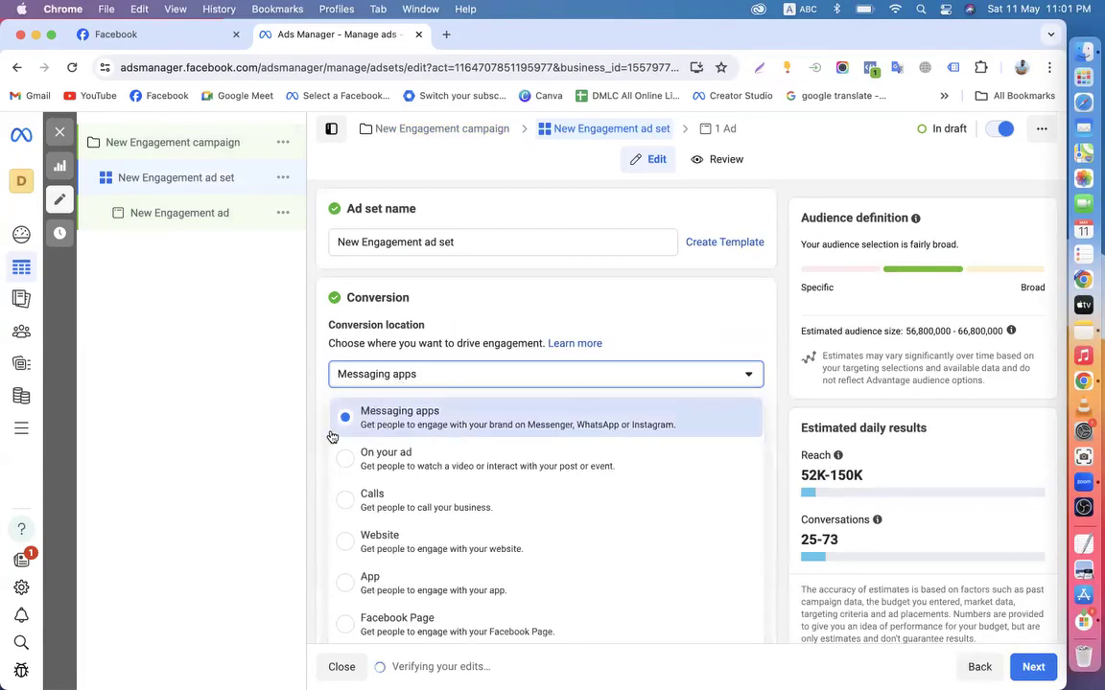
scroll(337, 537, down, 2)
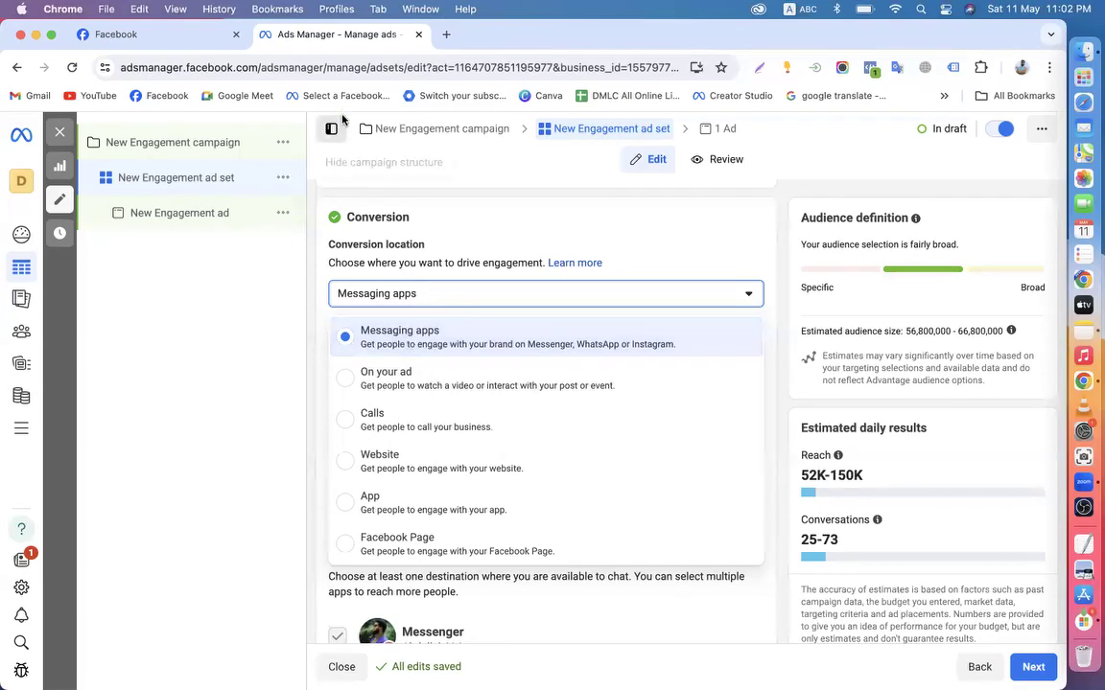
Glance at the promoted business Page on Facebook, then return to the ad set settings
click(154, 36)
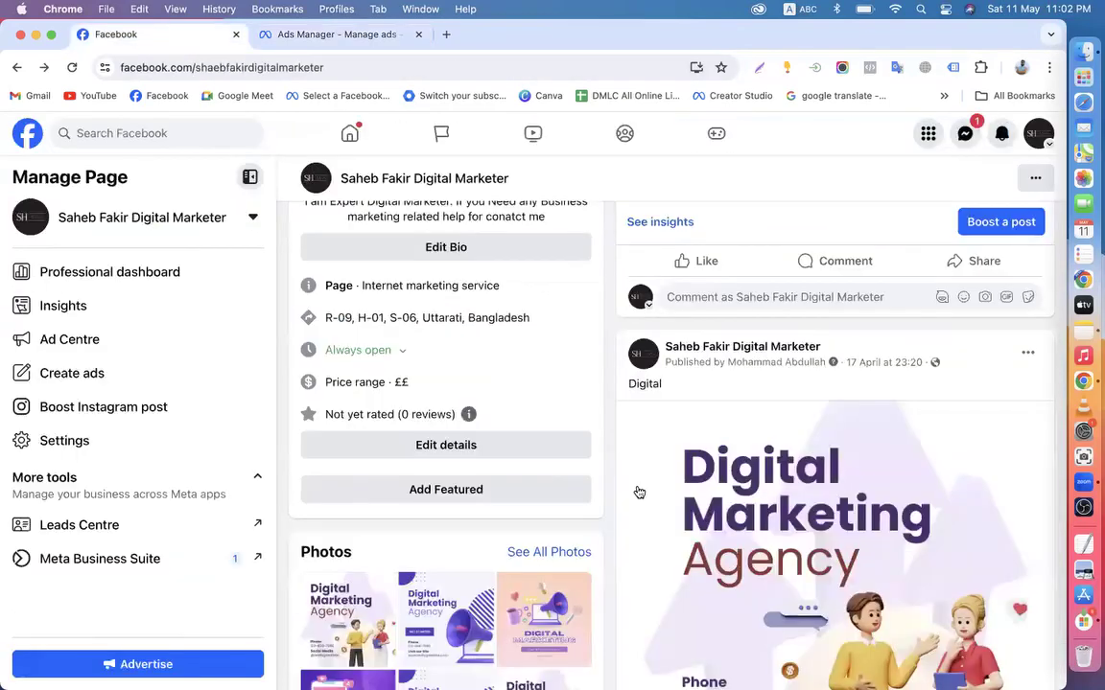
scroll(614, 480, up, 10)
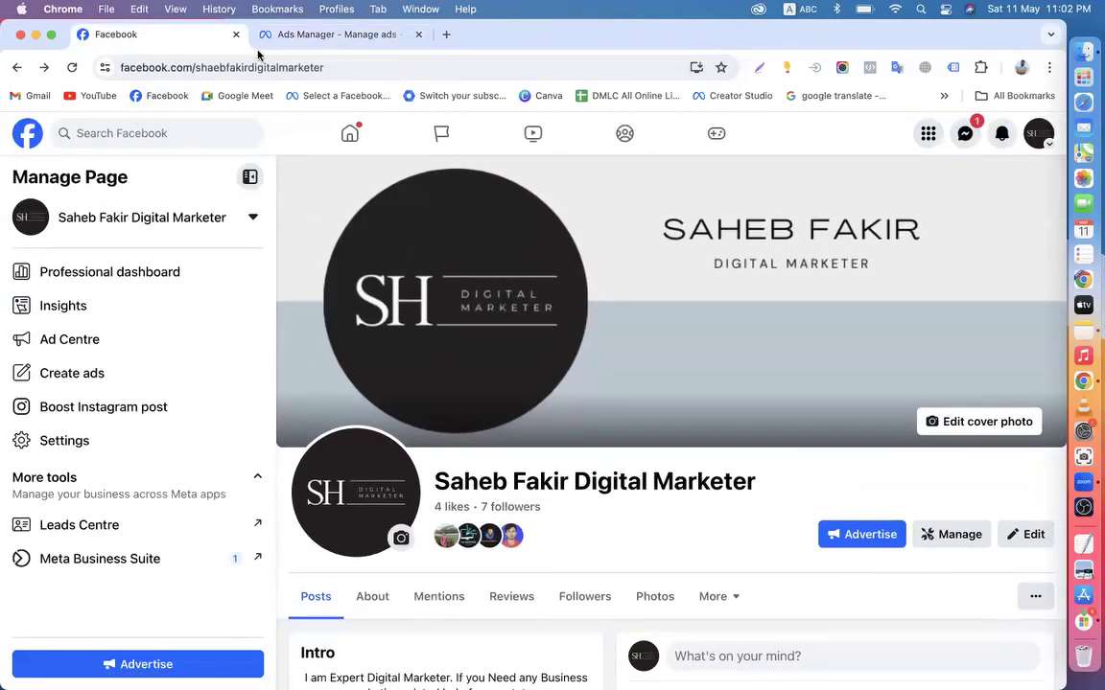
click(285, 34)
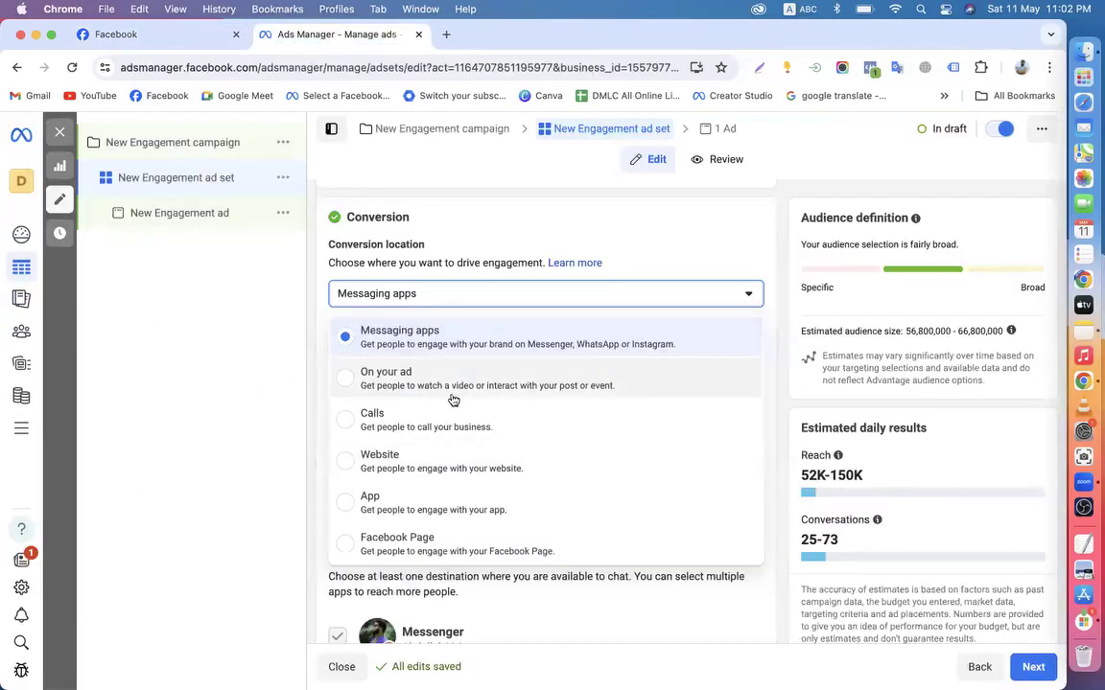
scroll(453, 400, down, 3)
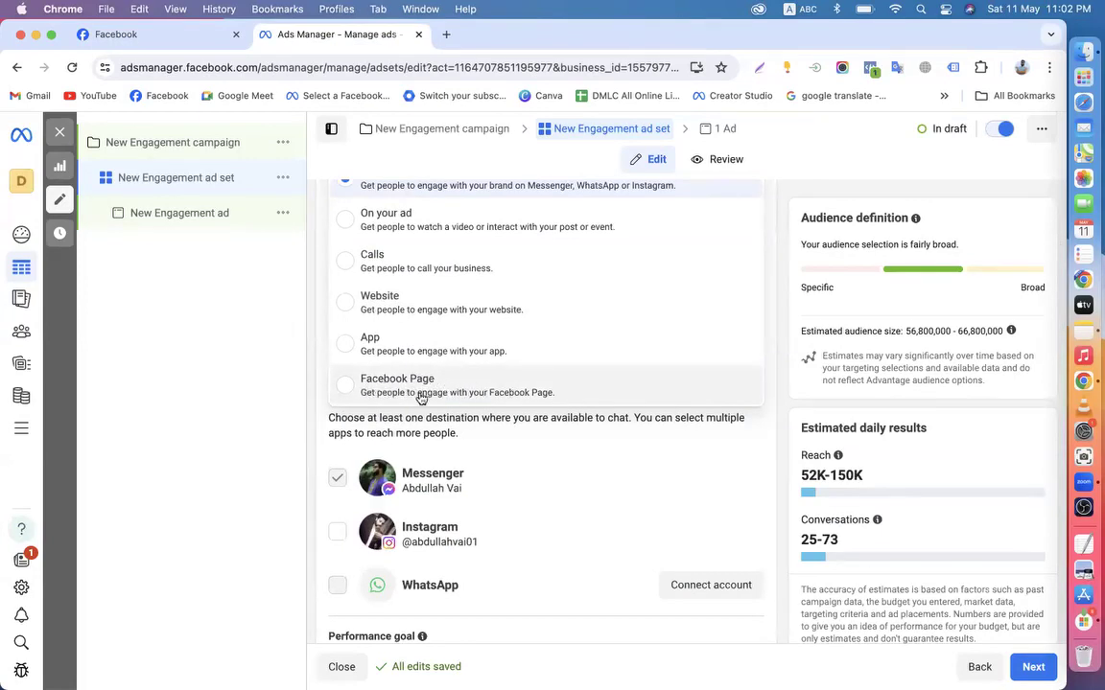
Make Facebook Page the conversion location, aiming to maximise Page likes
click(509, 397)
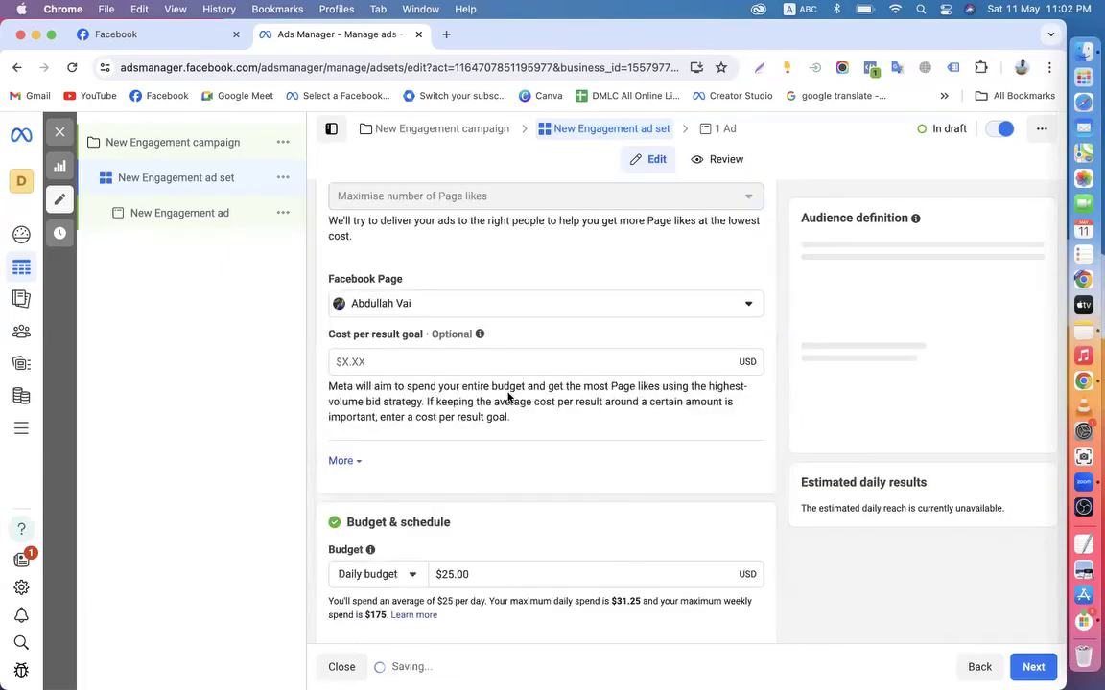
scroll(509, 397, up, 5)
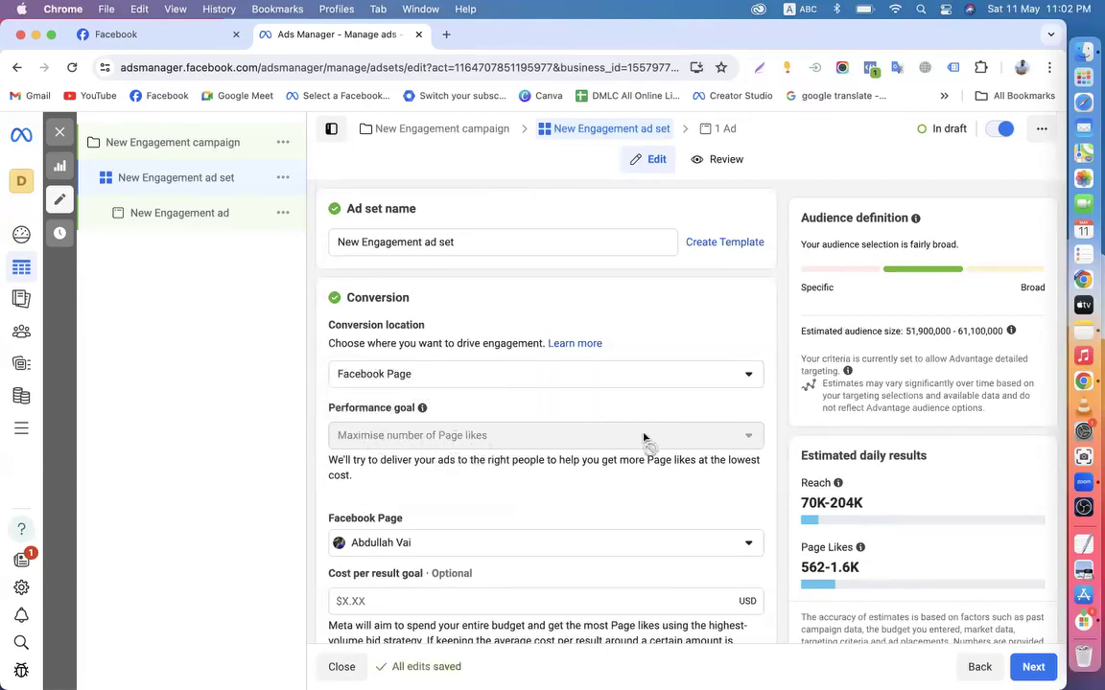
mouse_move(653, 445)
Check the business Page on Facebook and come back to the ad set
click(134, 34)
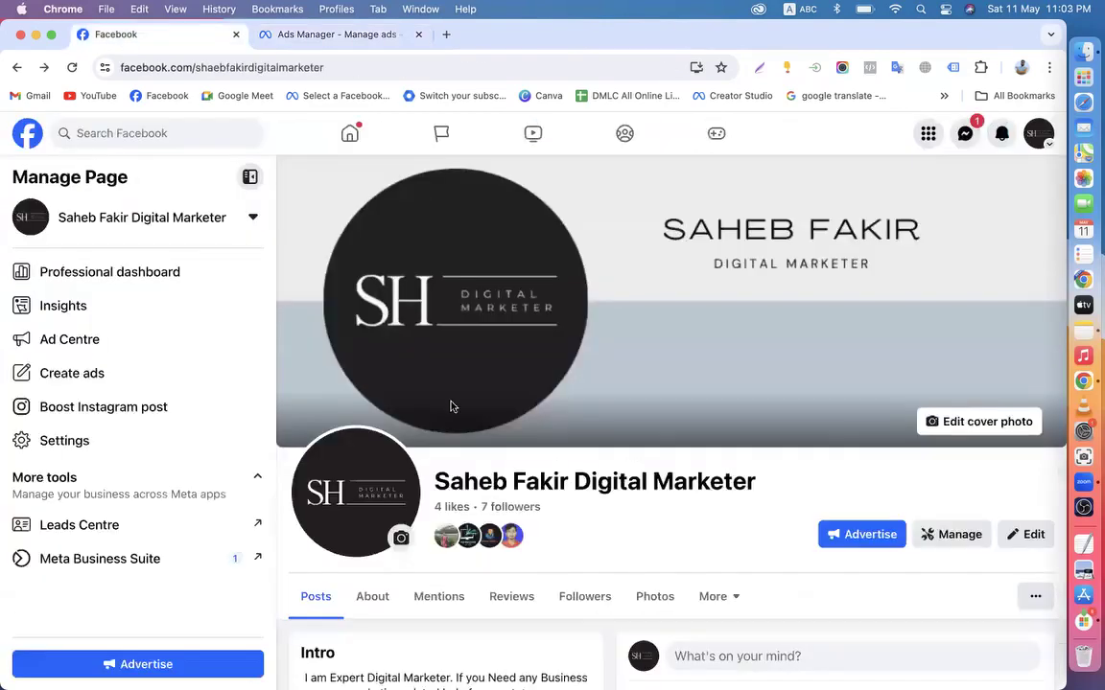
click(292, 33)
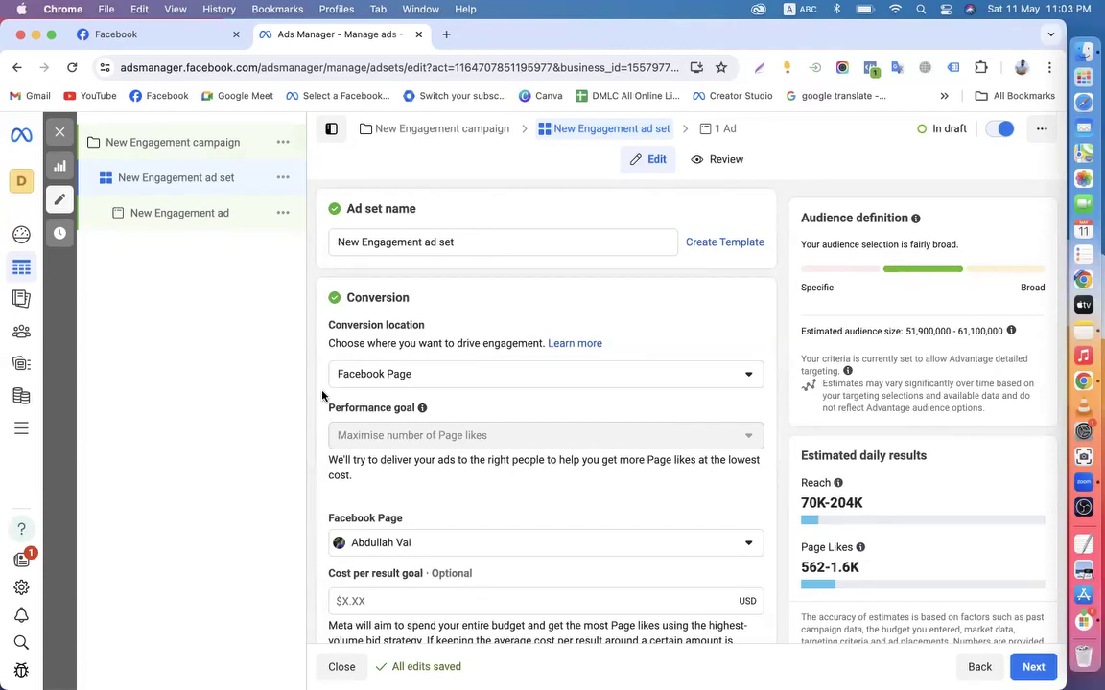
scroll(383, 493, down, 3)
Search the Page list for 'sah' and select the digital-marketing business Page
click(383, 446)
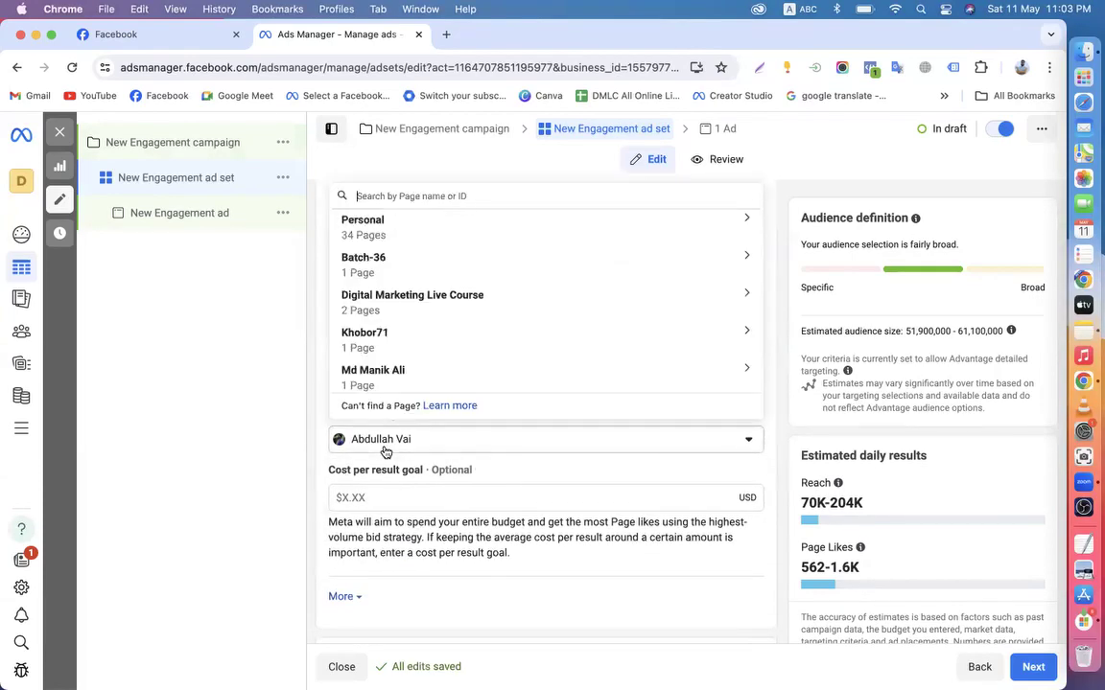
text(sah)
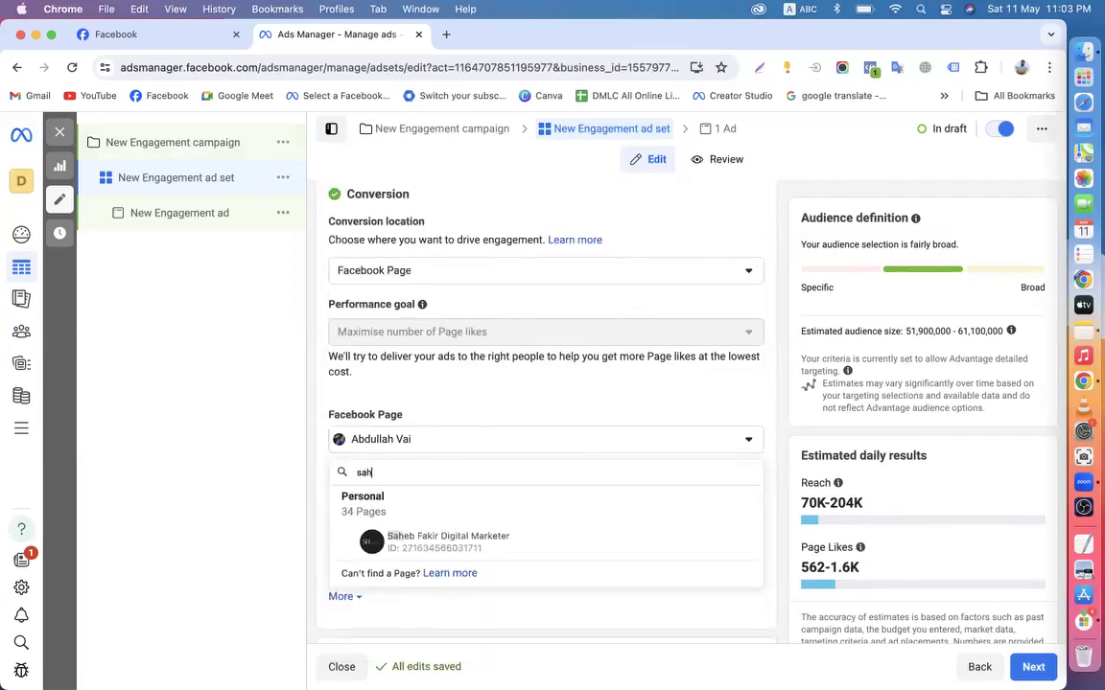
click(407, 542)
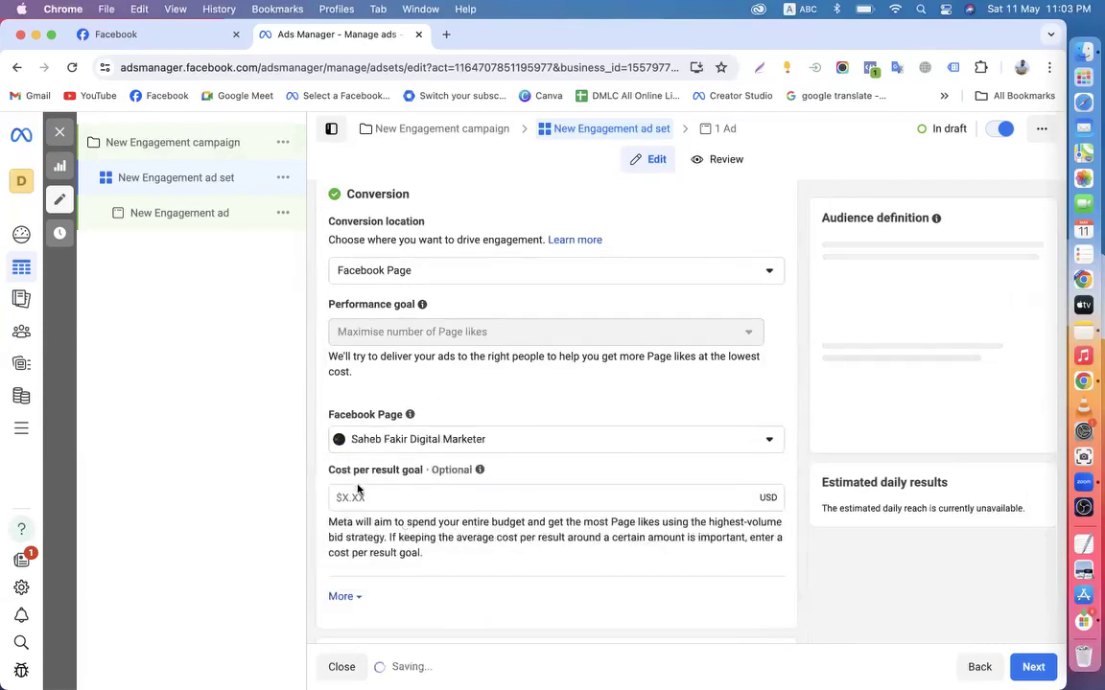
scroll(313, 461, up, 3)
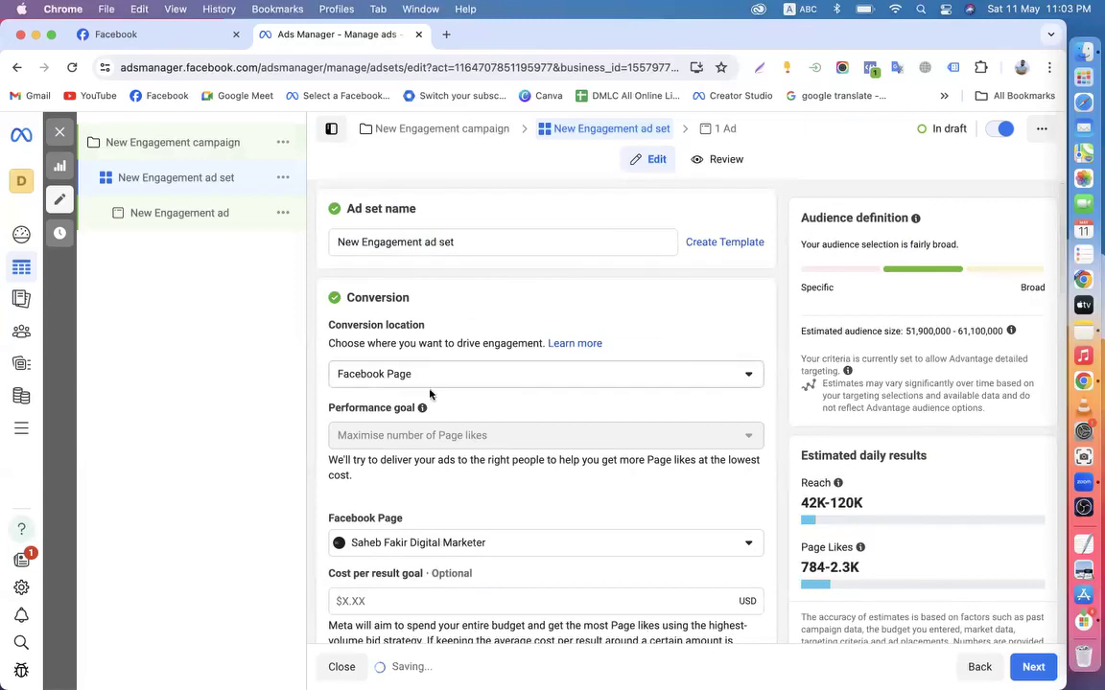
scroll(441, 398, down, 3)
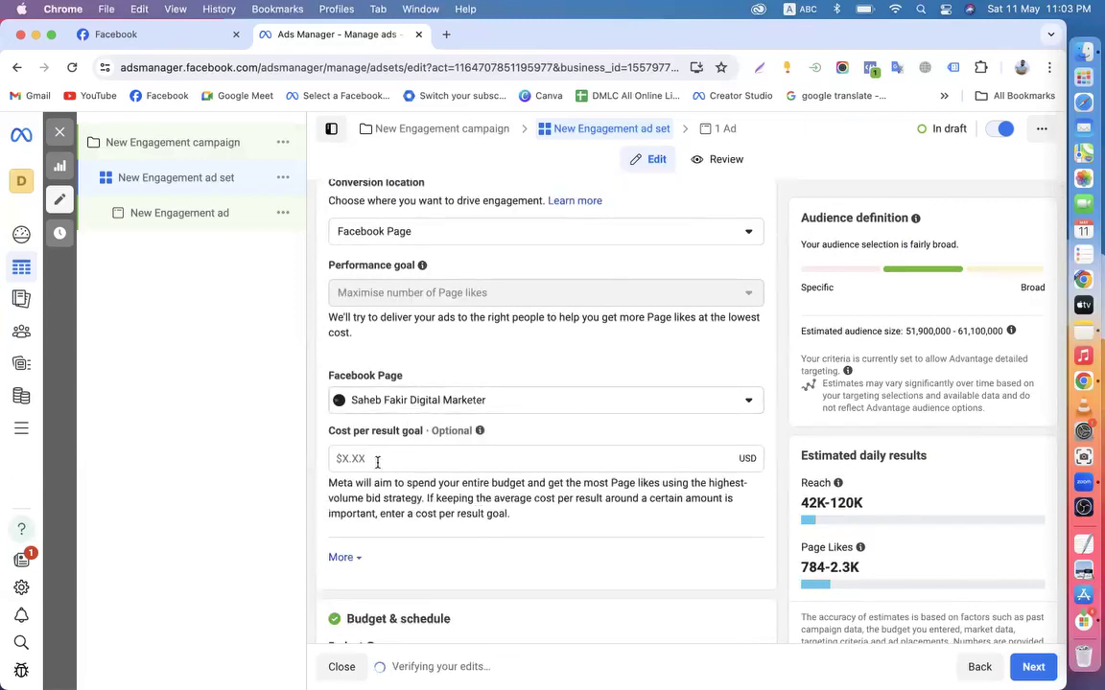
scroll(377, 462, down, 4)
scroll(364, 427, down, 2)
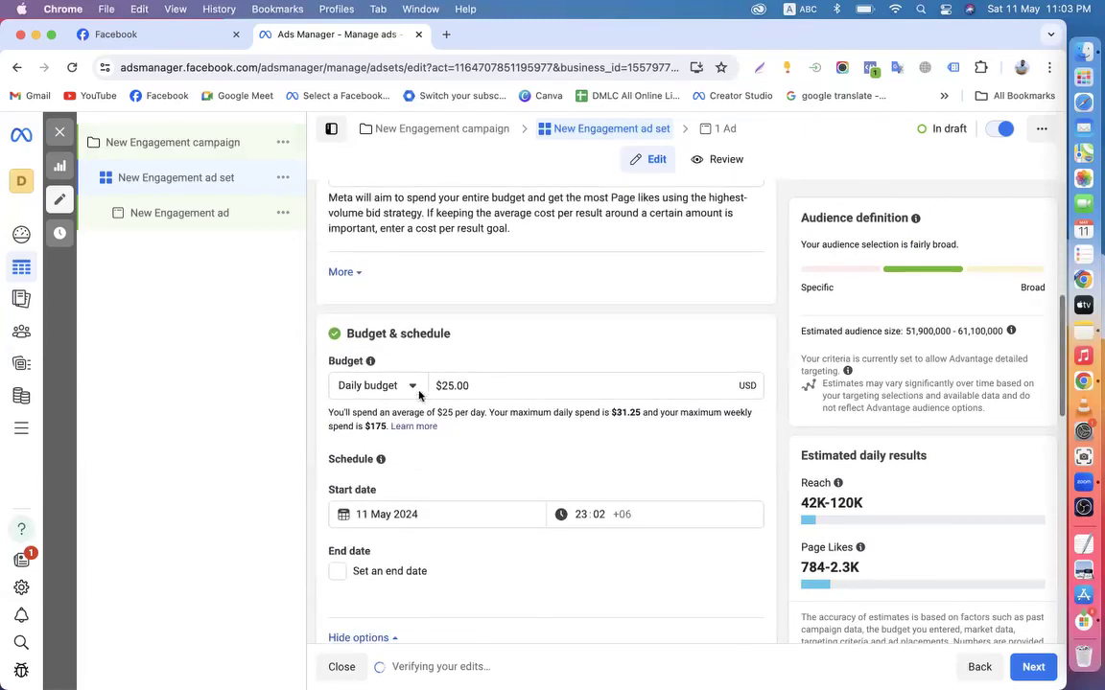
scroll(422, 393, down, 8)
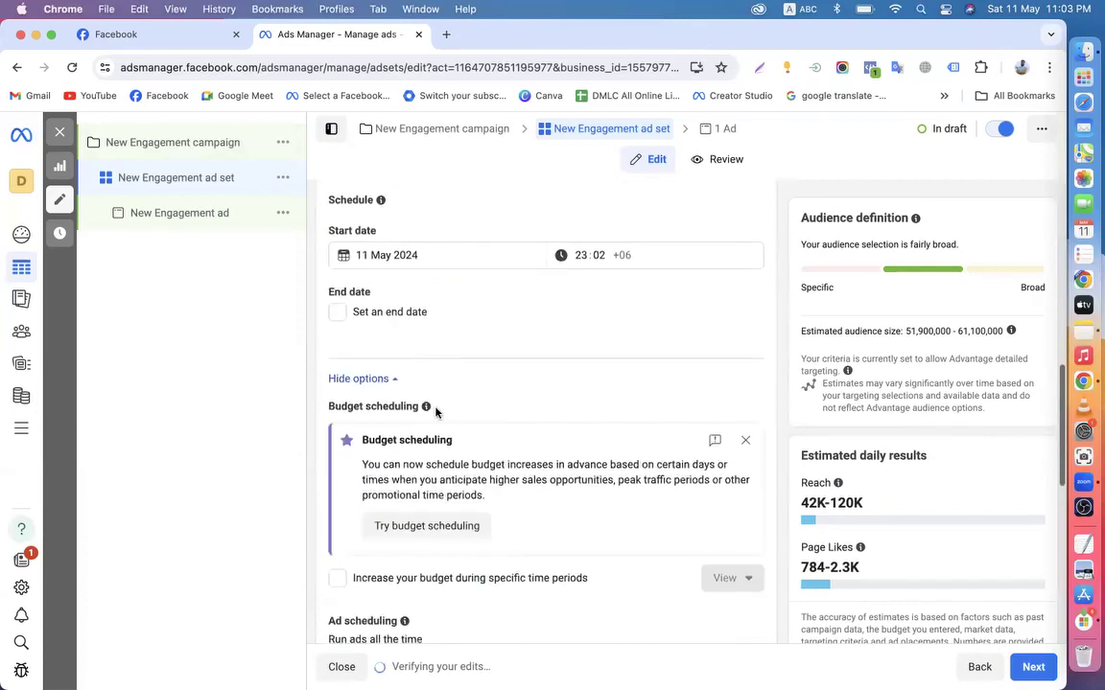
Dismiss the Budget scheduling tip and review the 784–2.3K Page likes estimate
click(746, 306)
scroll(505, 382, up, 10)
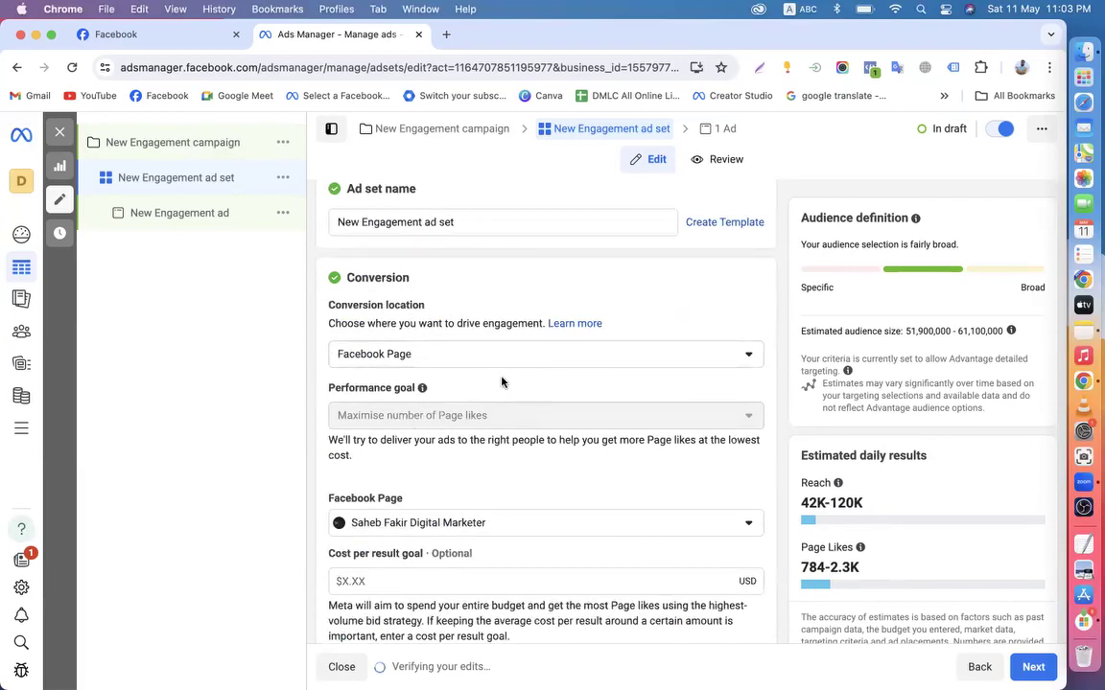
scroll(472, 422, down, 3)
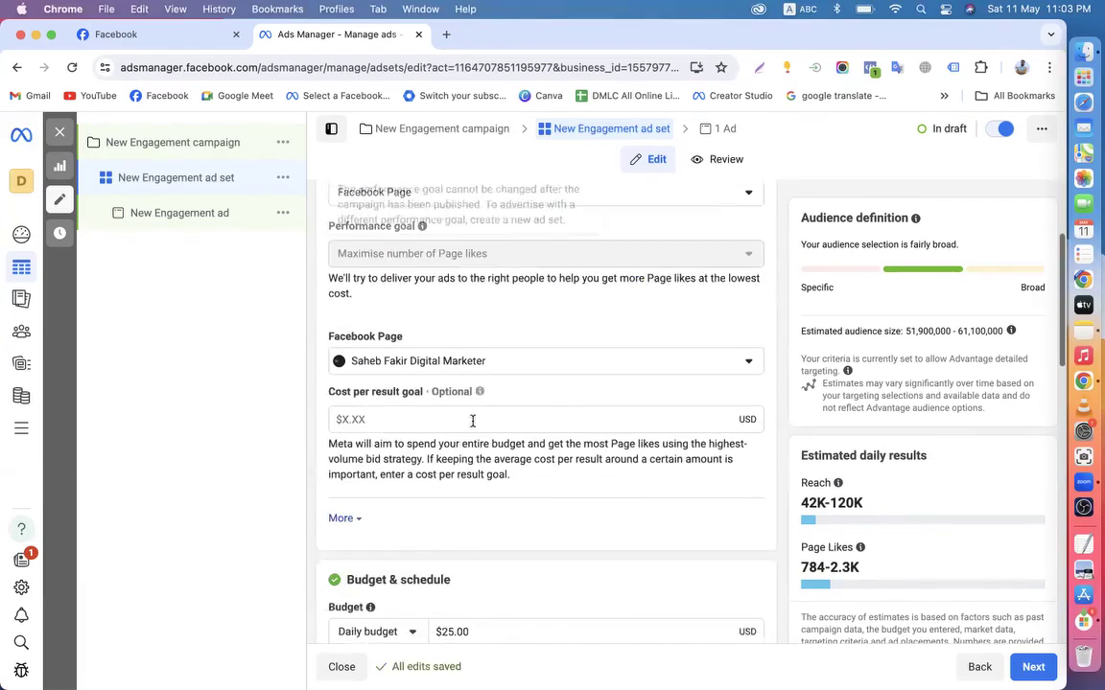
scroll(480, 494, down, 5)
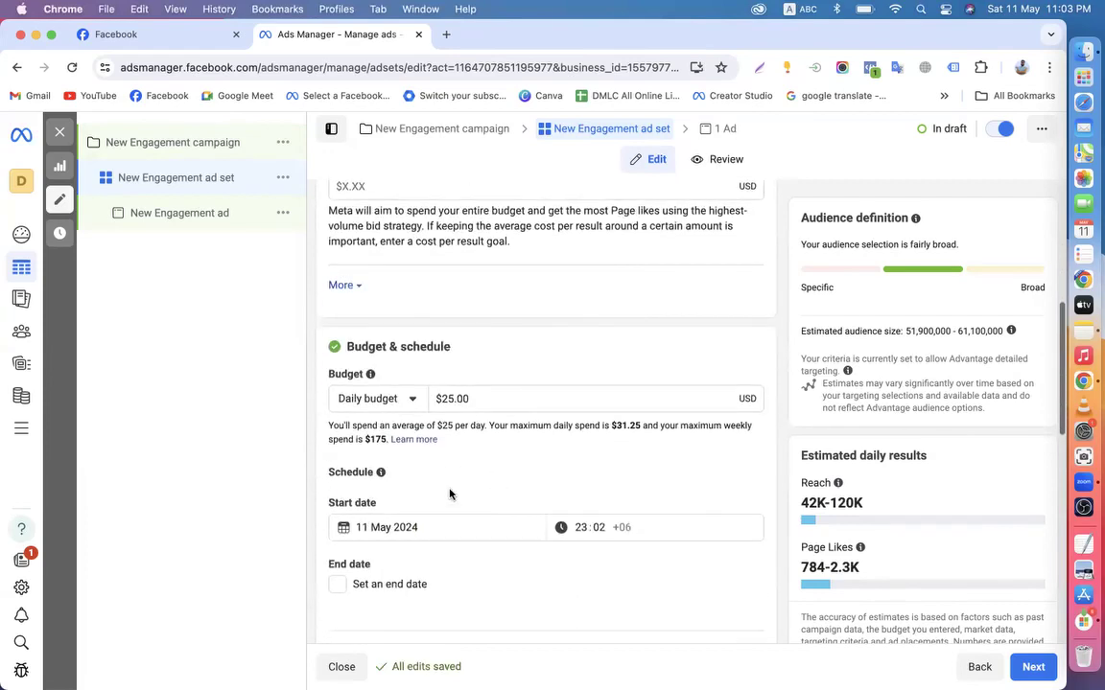
scroll(565, 419, down, 4)
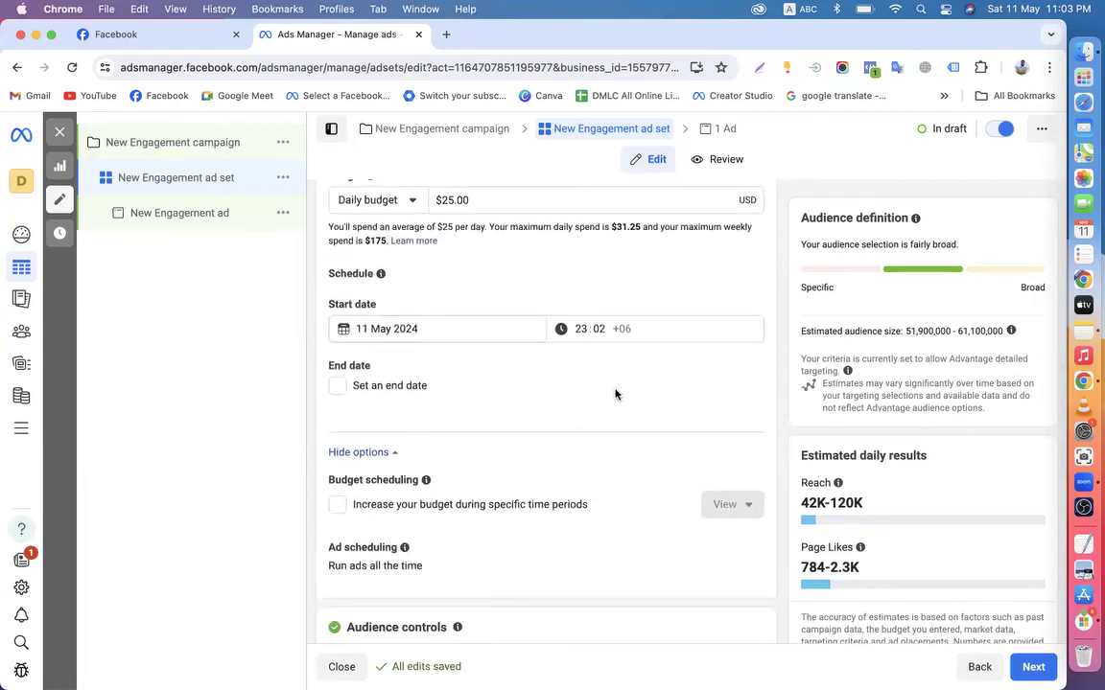
scroll(440, 503, down, 4)
scroll(510, 394, down, 4)
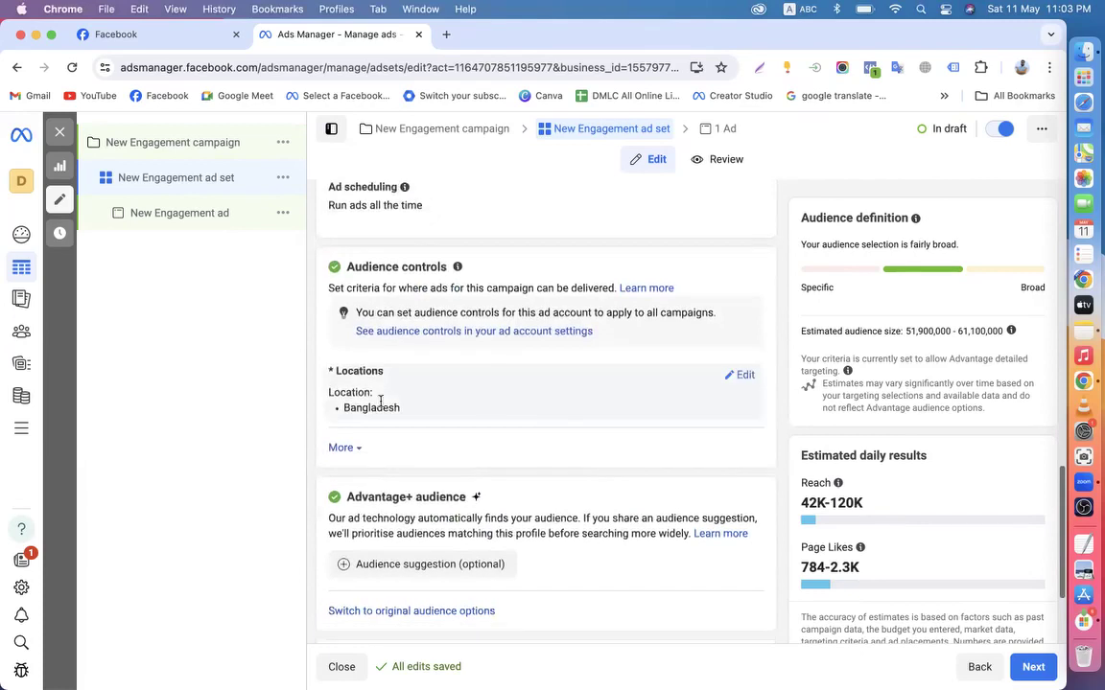
scroll(488, 424, down, 3)
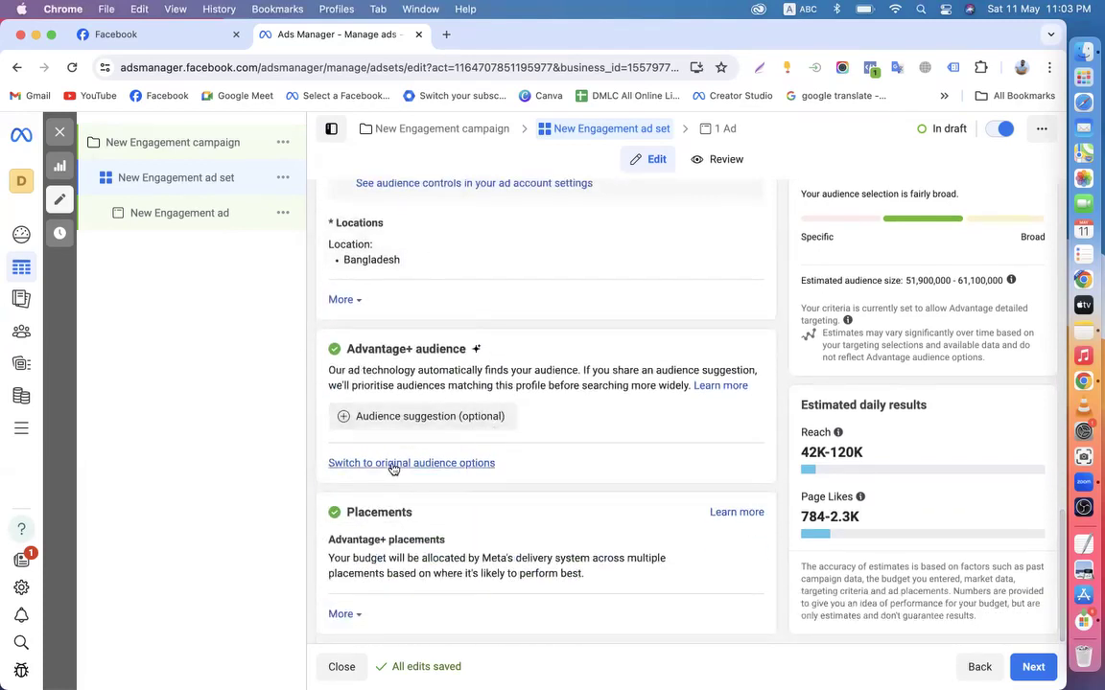
click(393, 465)
click(515, 432)
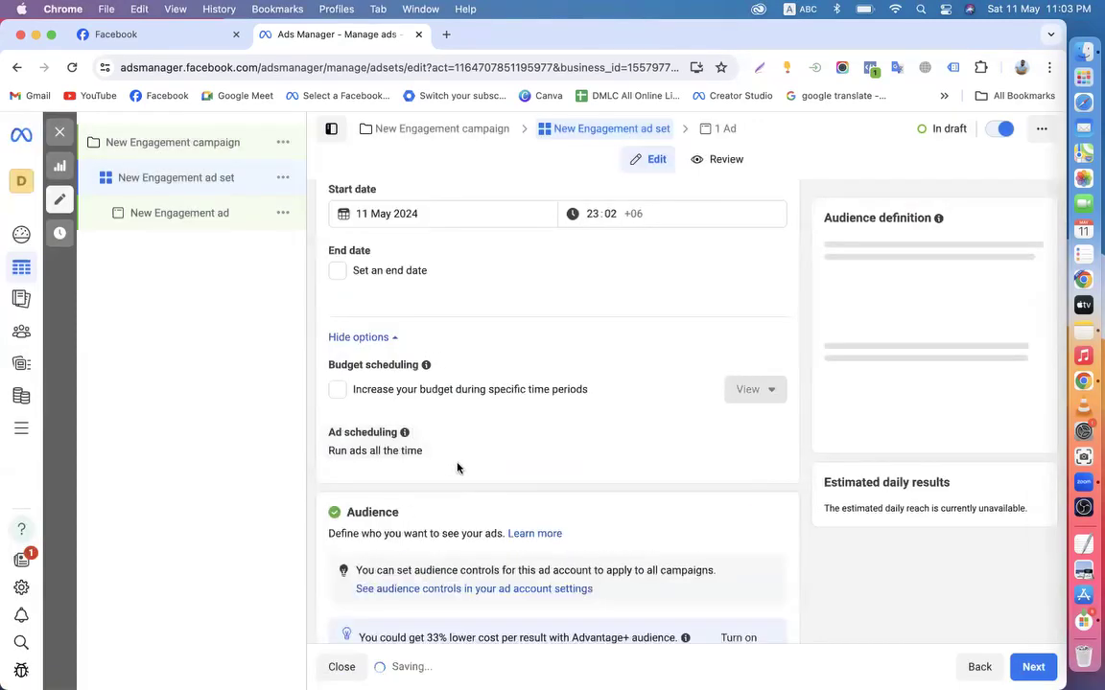
scroll(458, 465, down, 2)
scroll(457, 466, down, 5)
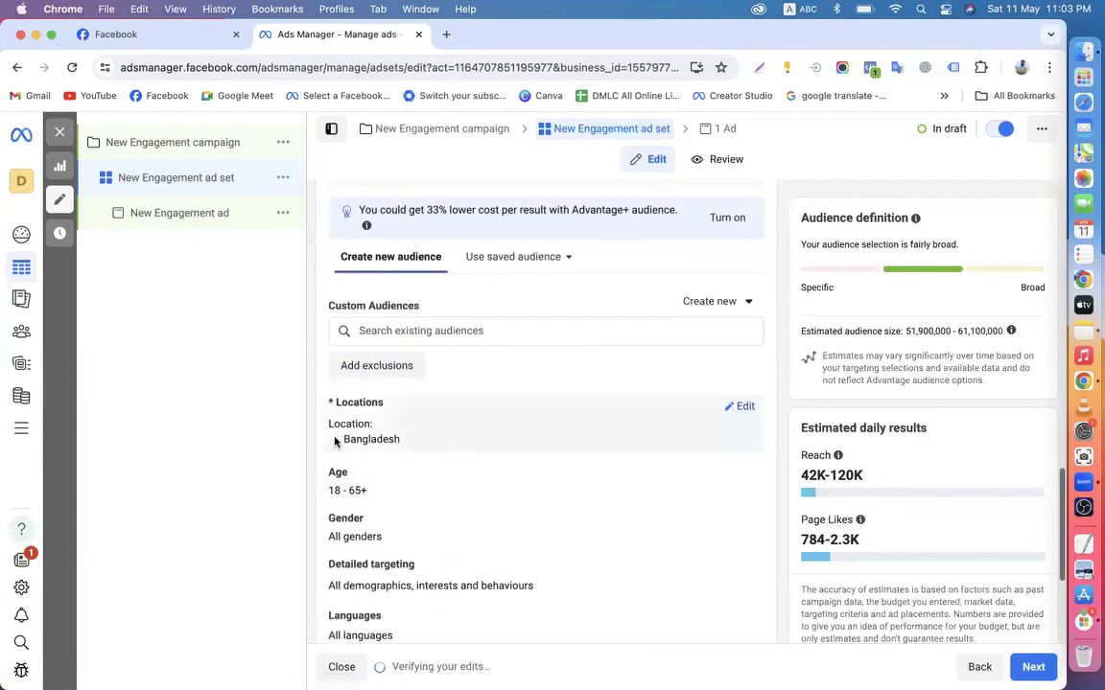
scroll(429, 449, down, 2)
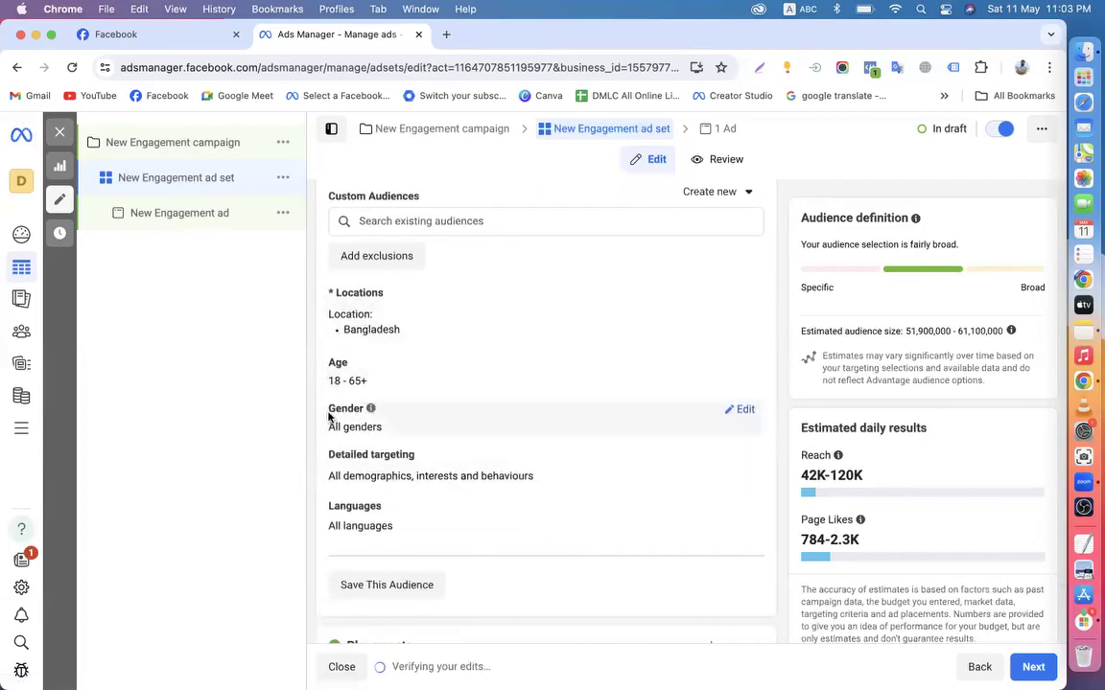
click(743, 466)
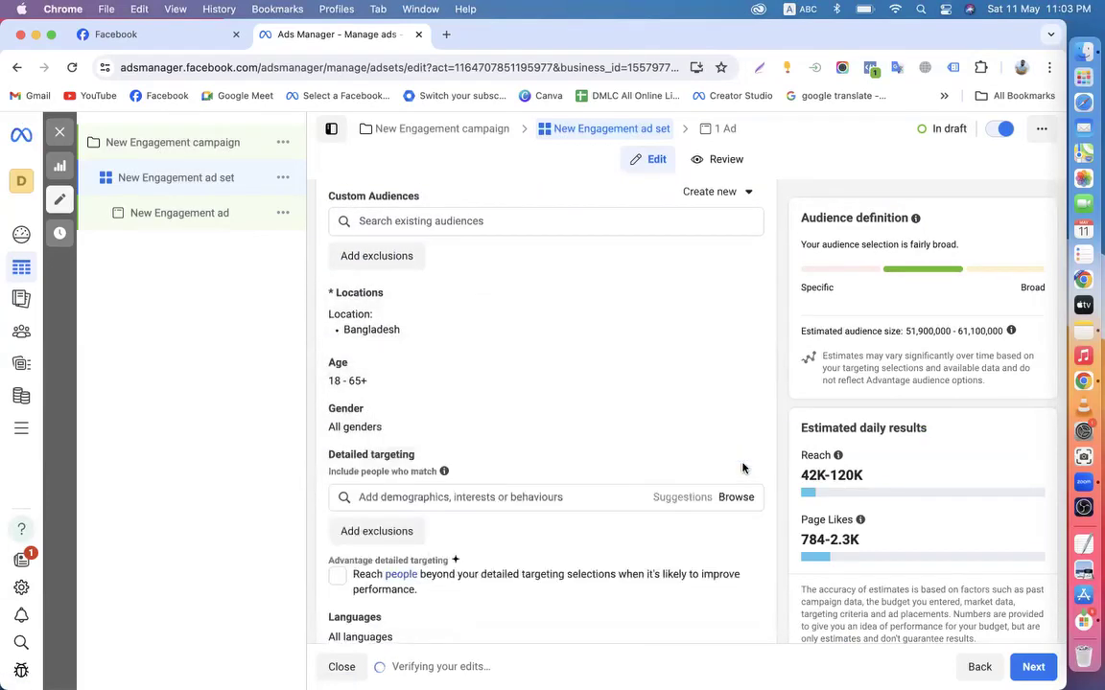
click(457, 495)
text(d)
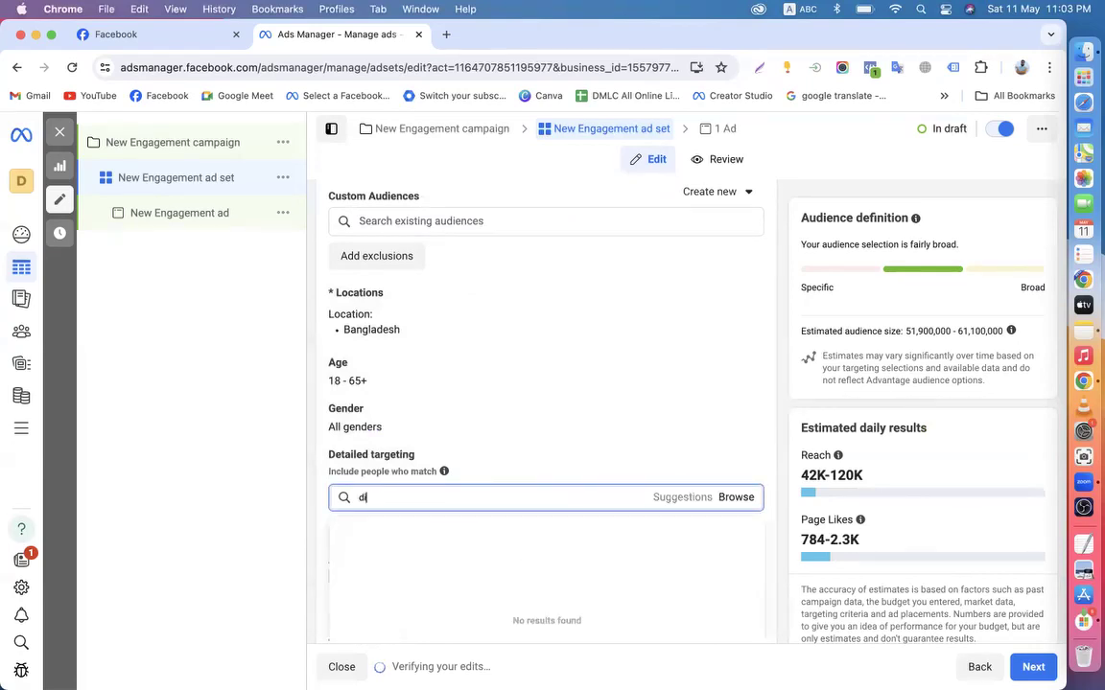
text(igital market)
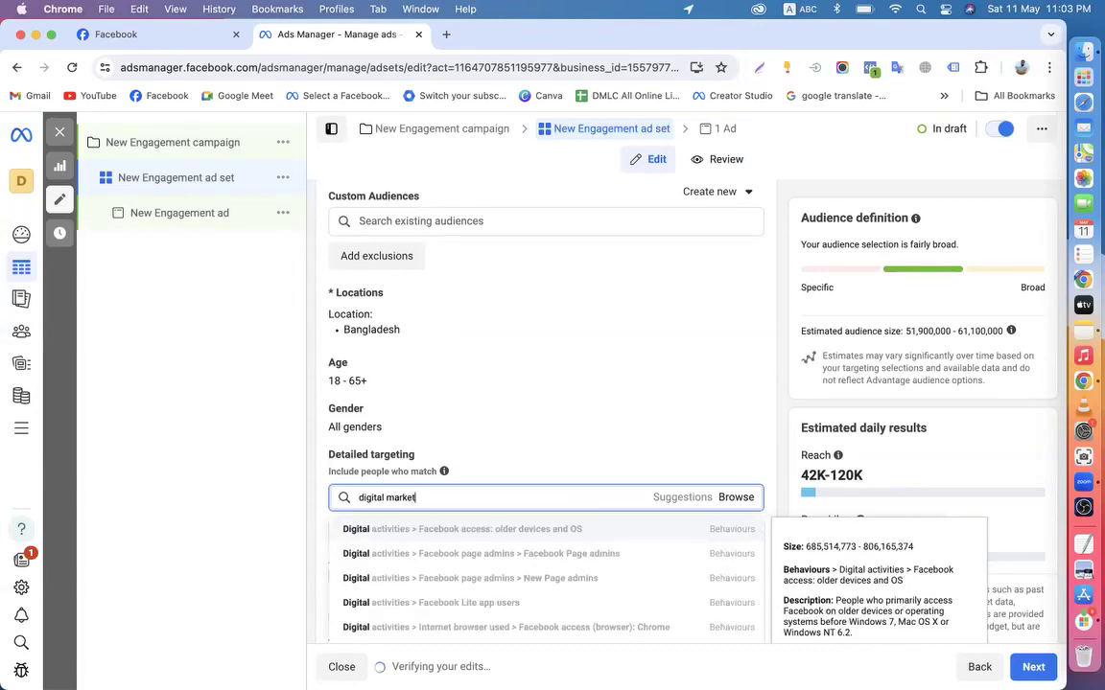
text(g)
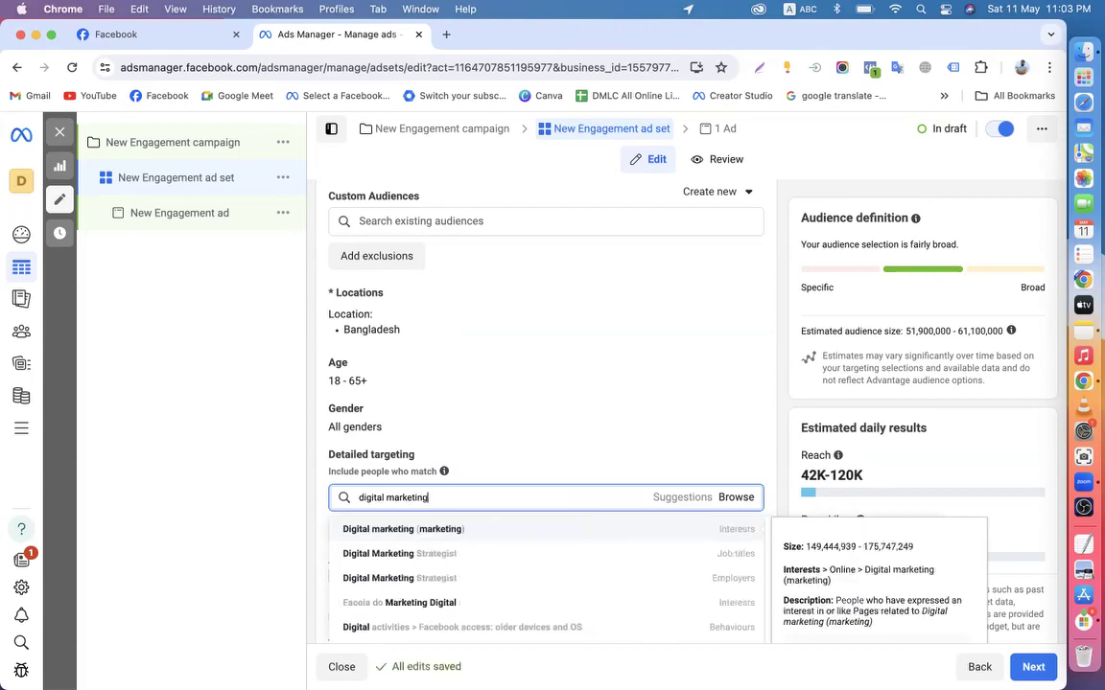
click(424, 532)
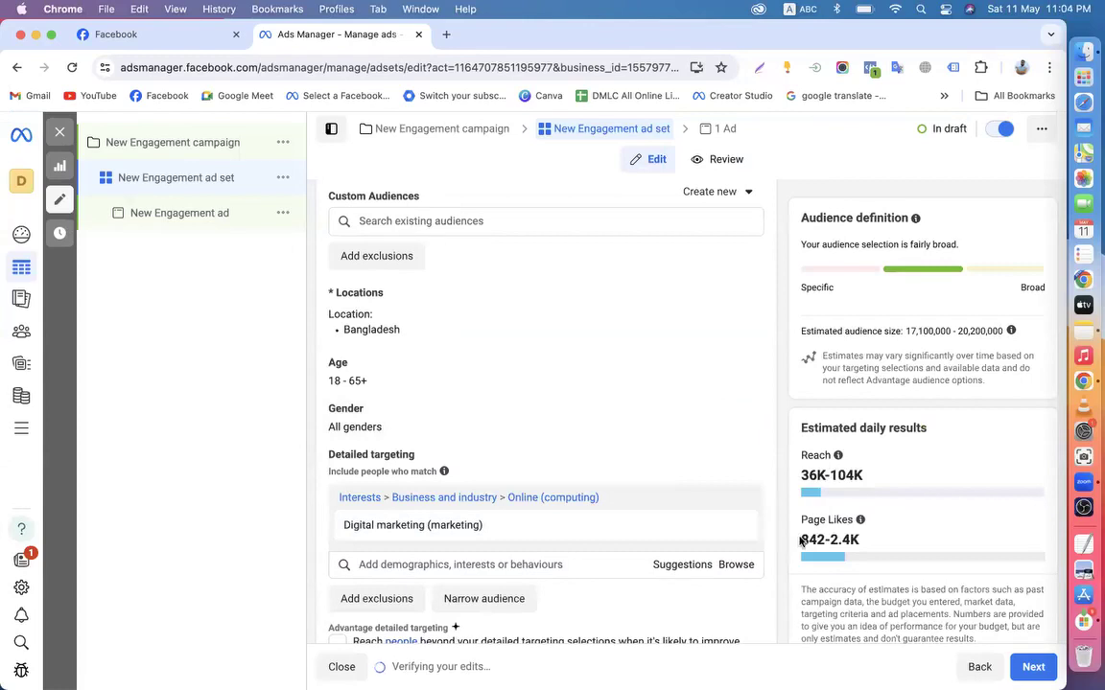
drag(801, 542, 885, 540)
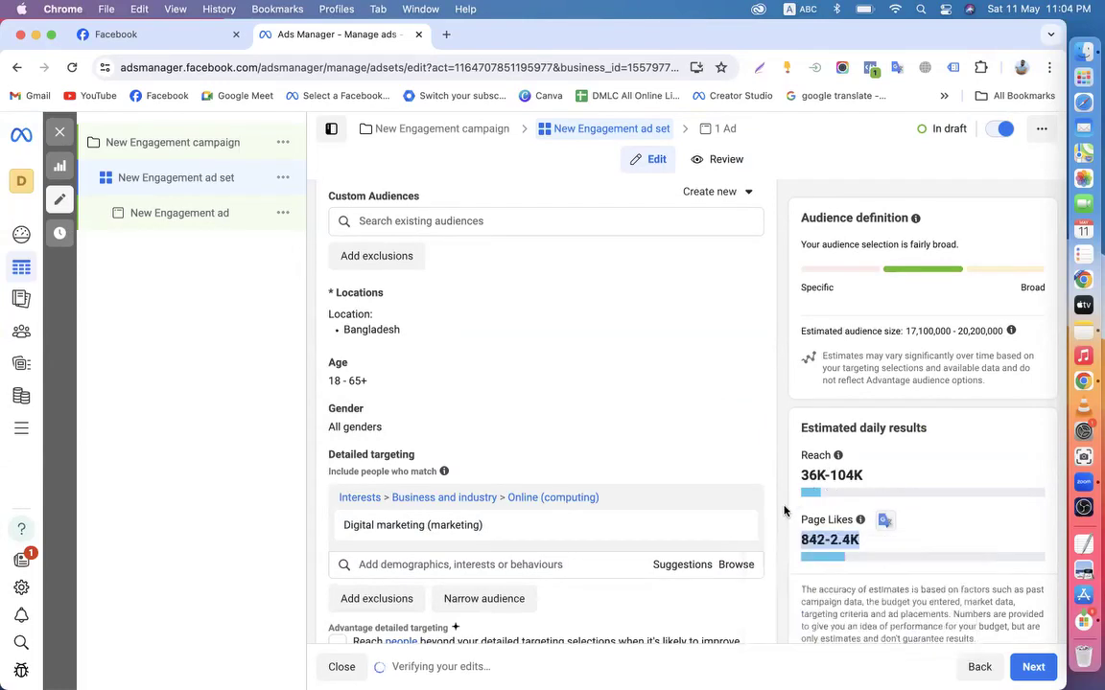
scroll(783, 508, down, 4)
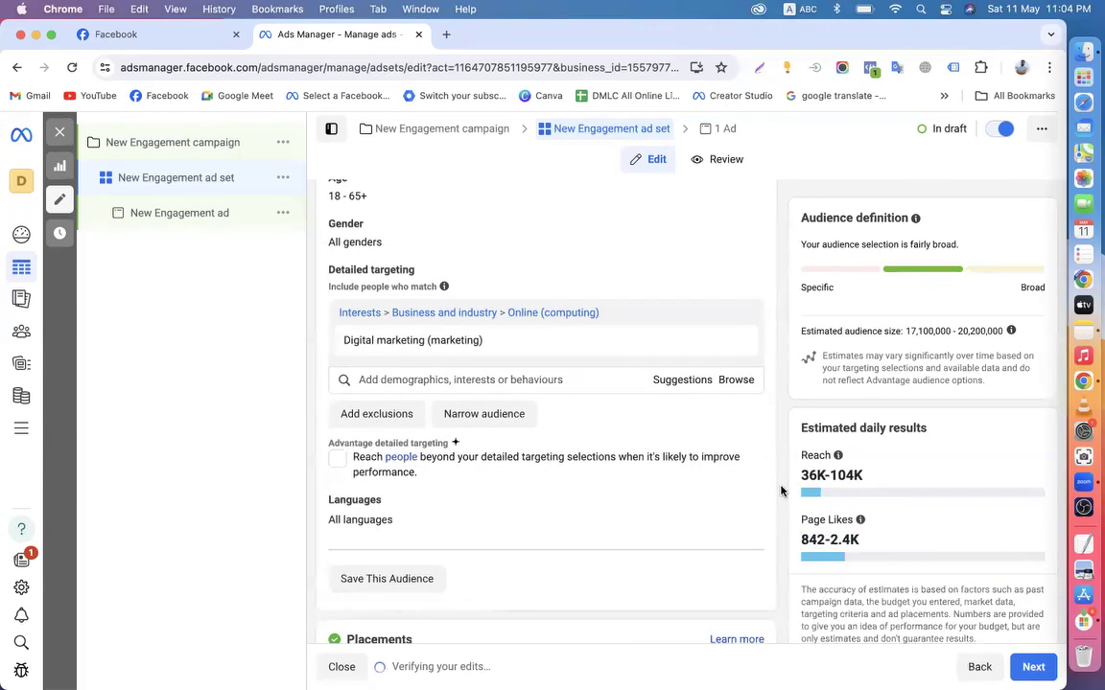
scroll(782, 491, up, 14)
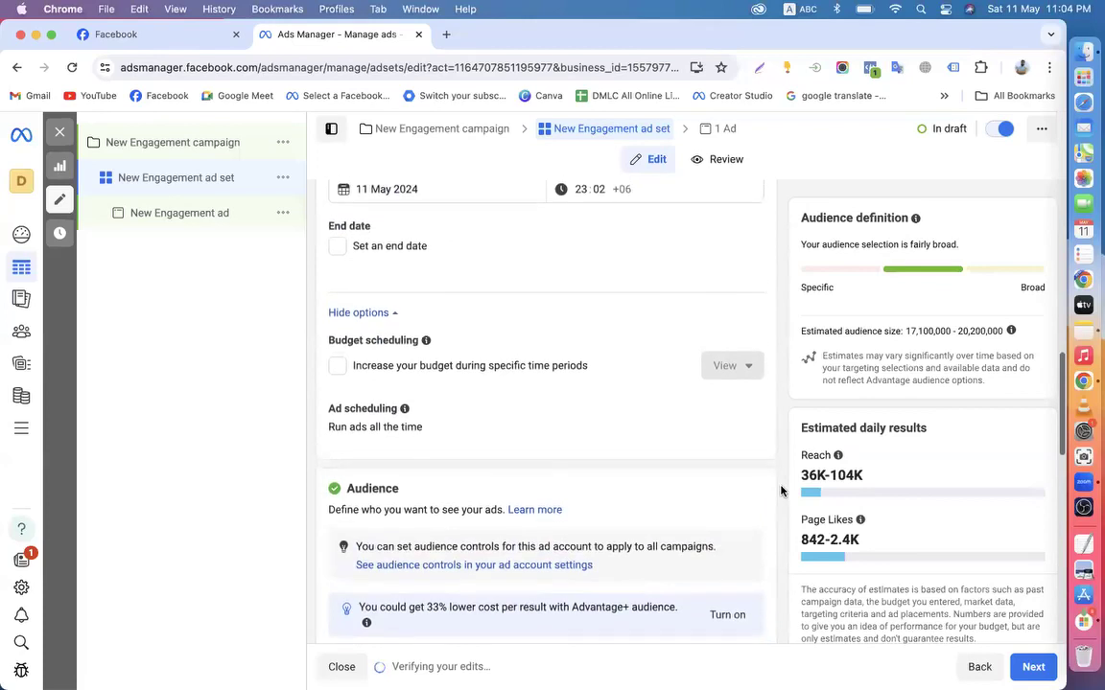
scroll(781, 491, down, 8)
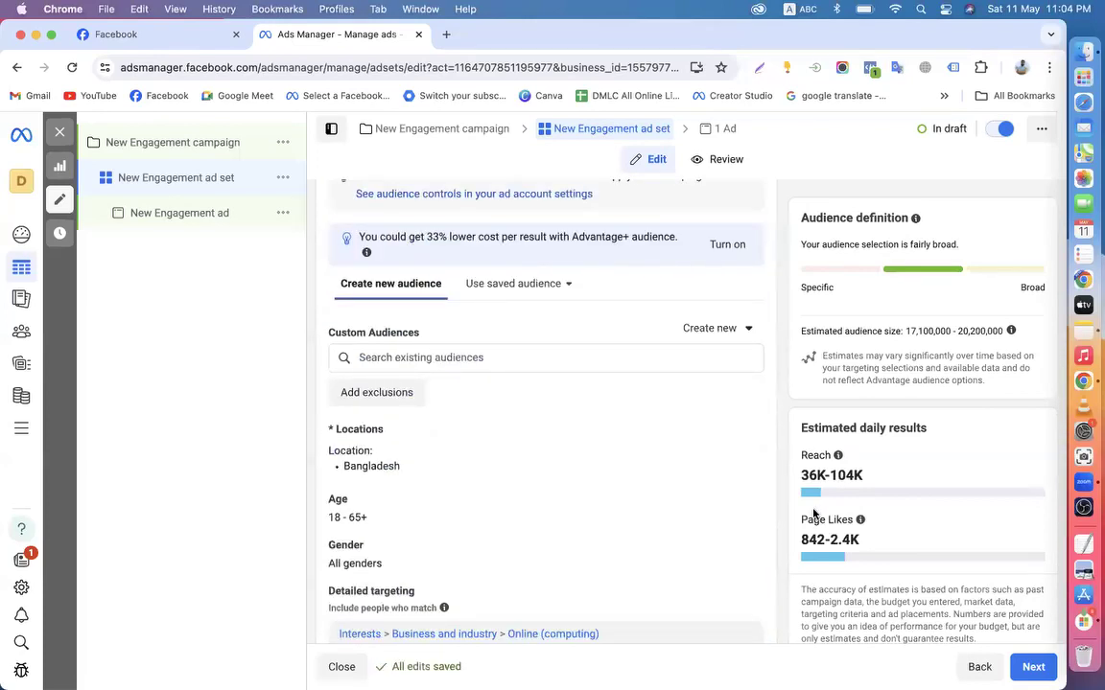
scroll(805, 516, down, 1)
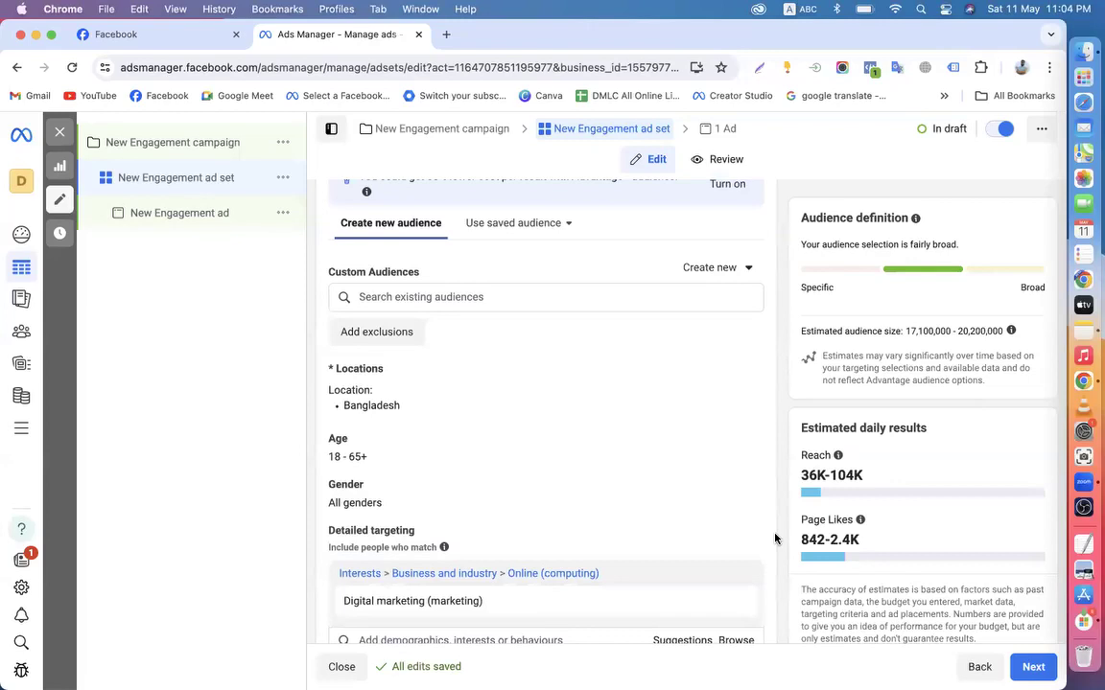
scroll(775, 539, down, 3)
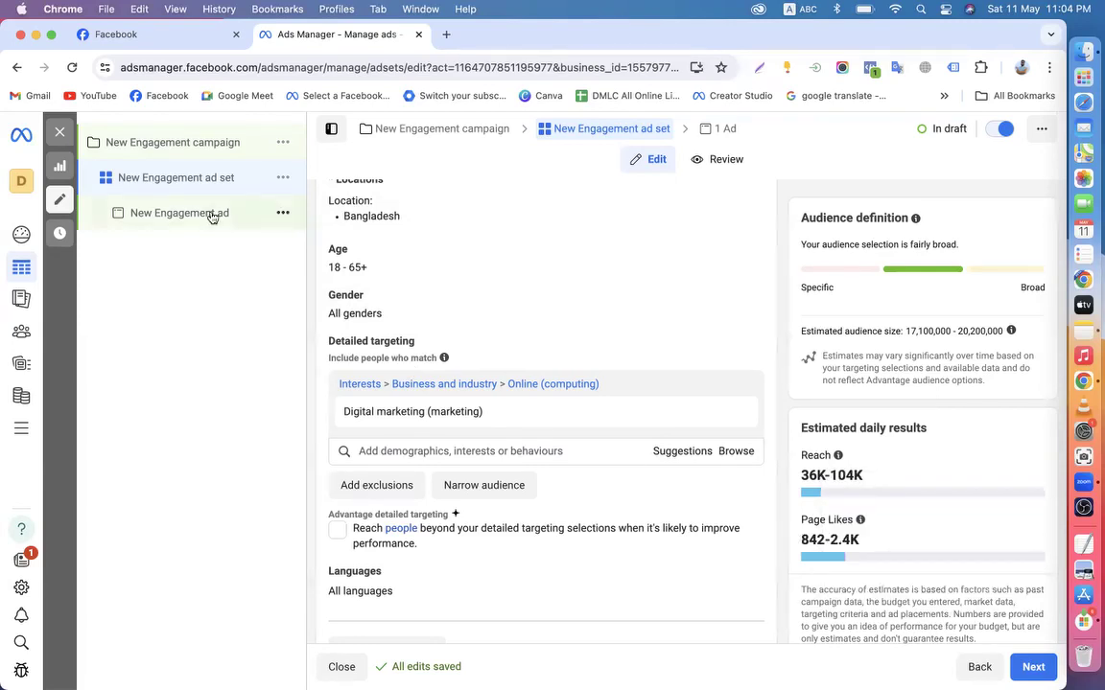
scroll(322, 347, up, 5)
scroll(321, 347, down, 3)
scroll(346, 384, down, 3)
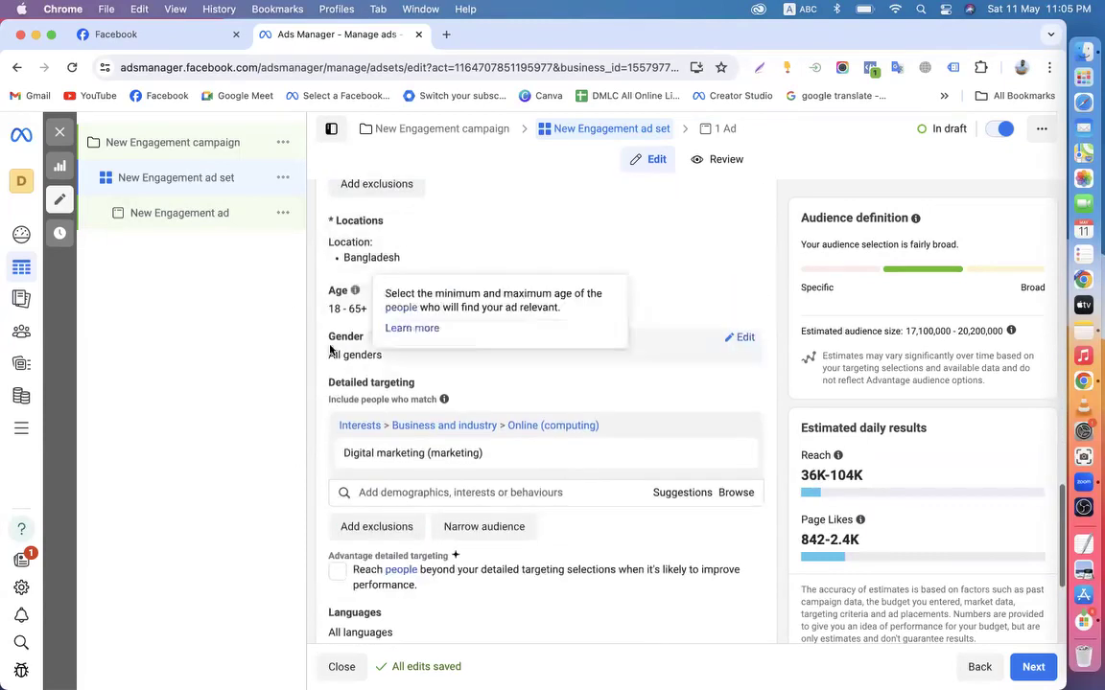
scroll(373, 355, up, 3)
scroll(372, 356, up, 5)
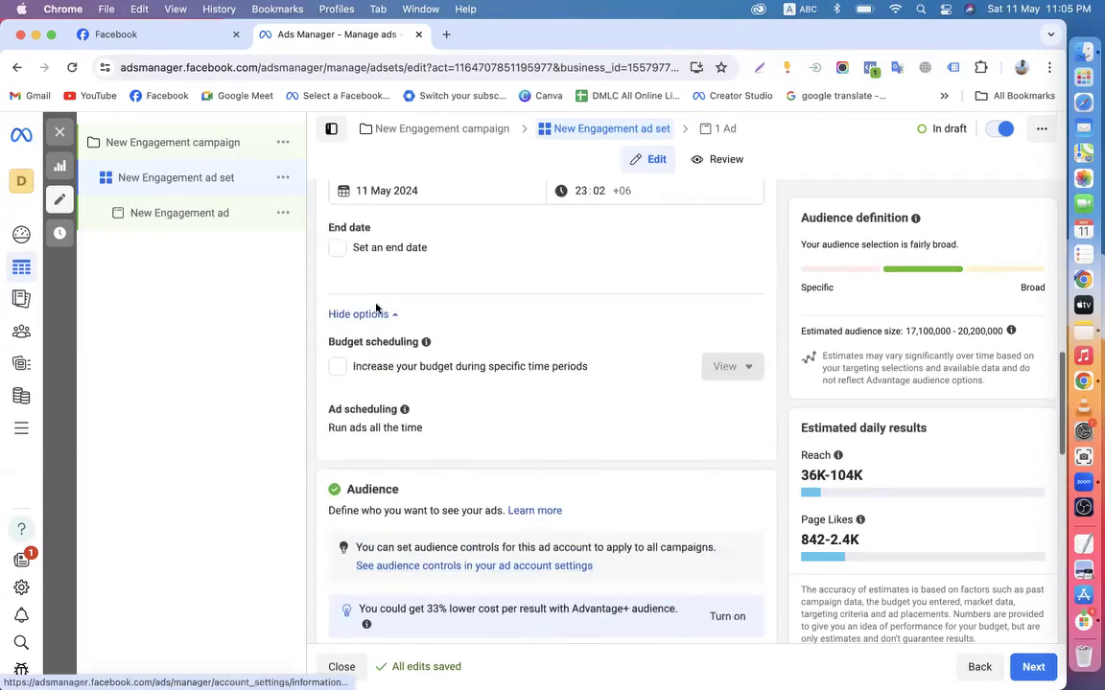
scroll(419, 365, up, 5)
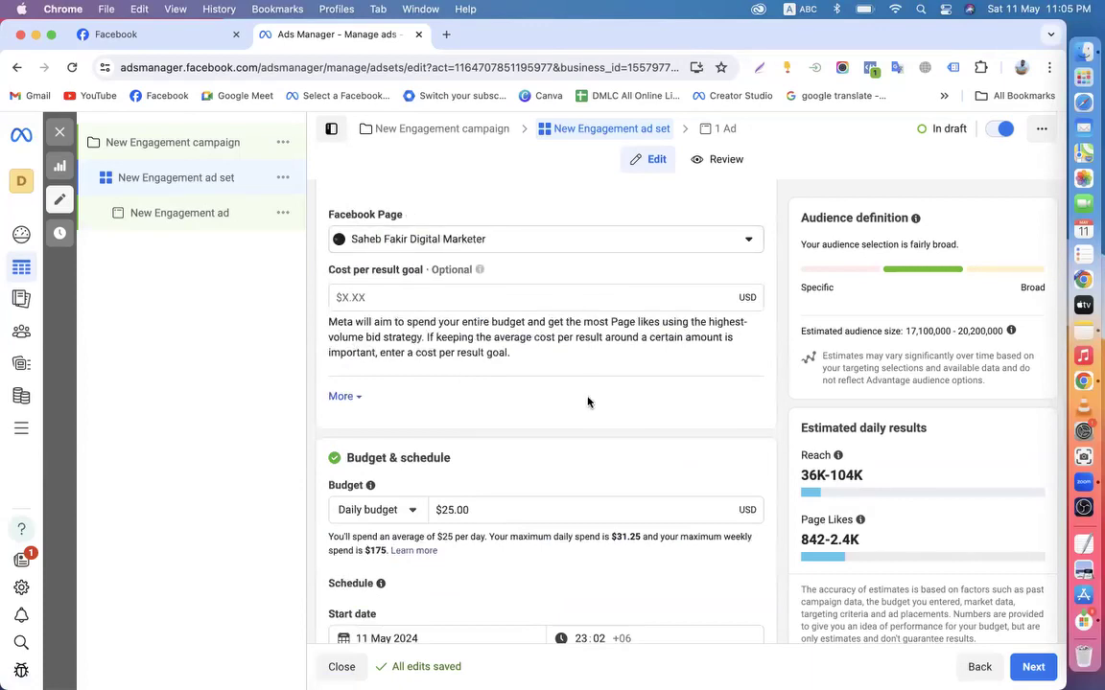
scroll(553, 441, down, 10)
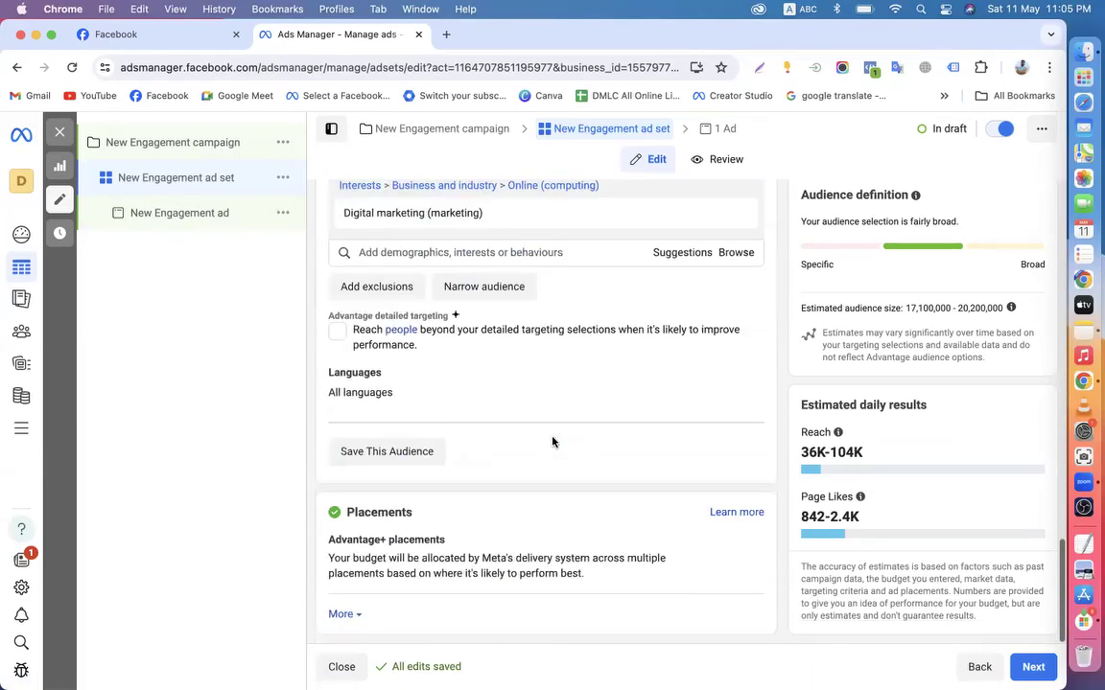
scroll(552, 441, up, 3)
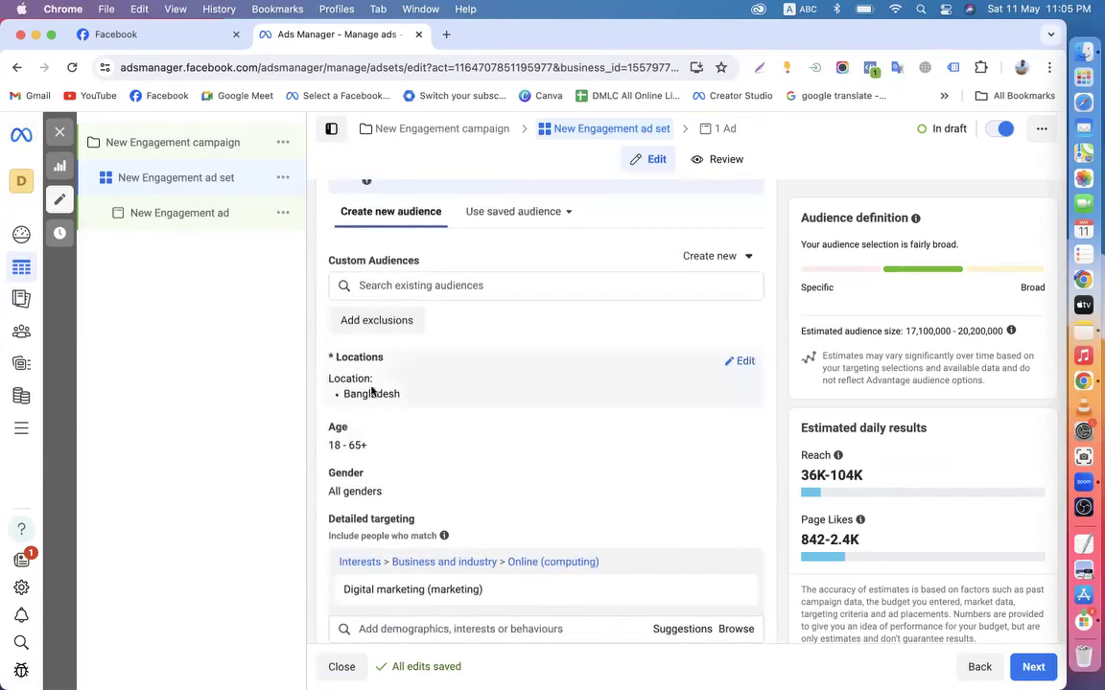
scroll(530, 385, up, 4)
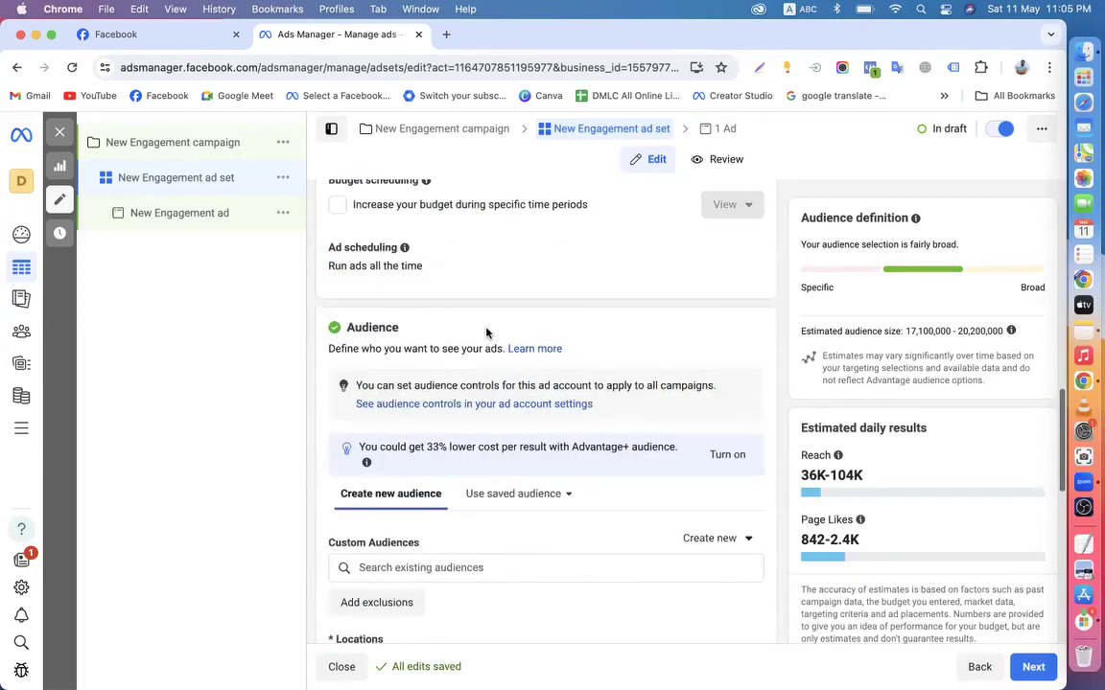
scroll(505, 343, up, 4)
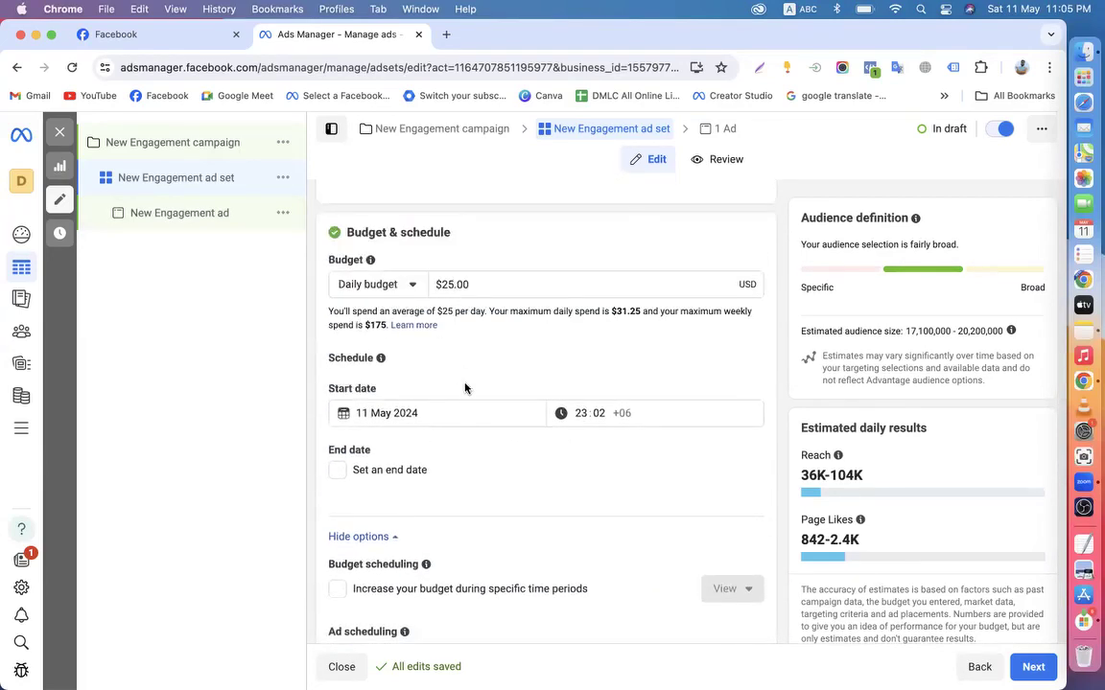
Change the audience's maximum age to 45, giving an 18–45 range
scroll(403, 389, down, 6)
scroll(410, 478, down, 3)
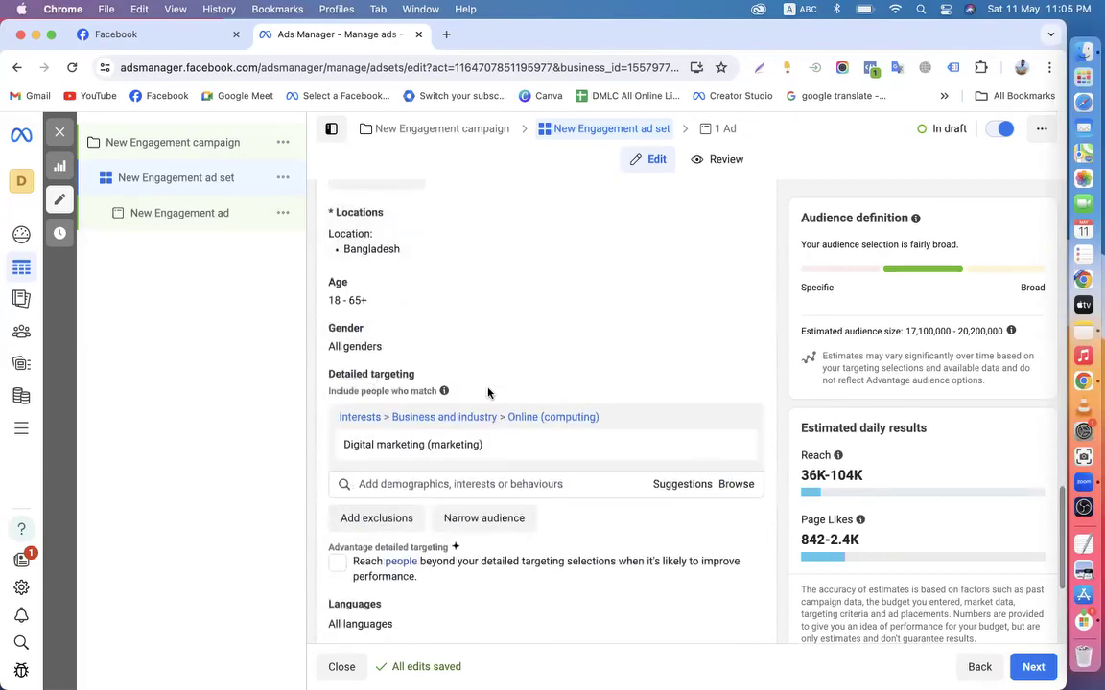
click(739, 283)
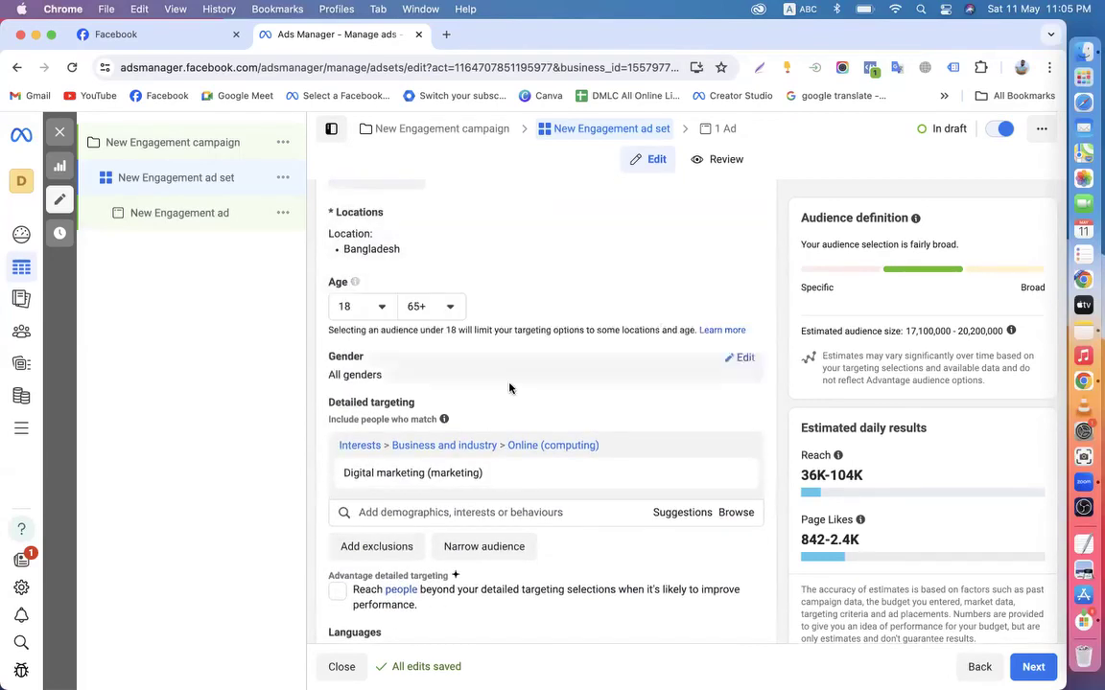
click(439, 308)
scroll(458, 432, up, 5)
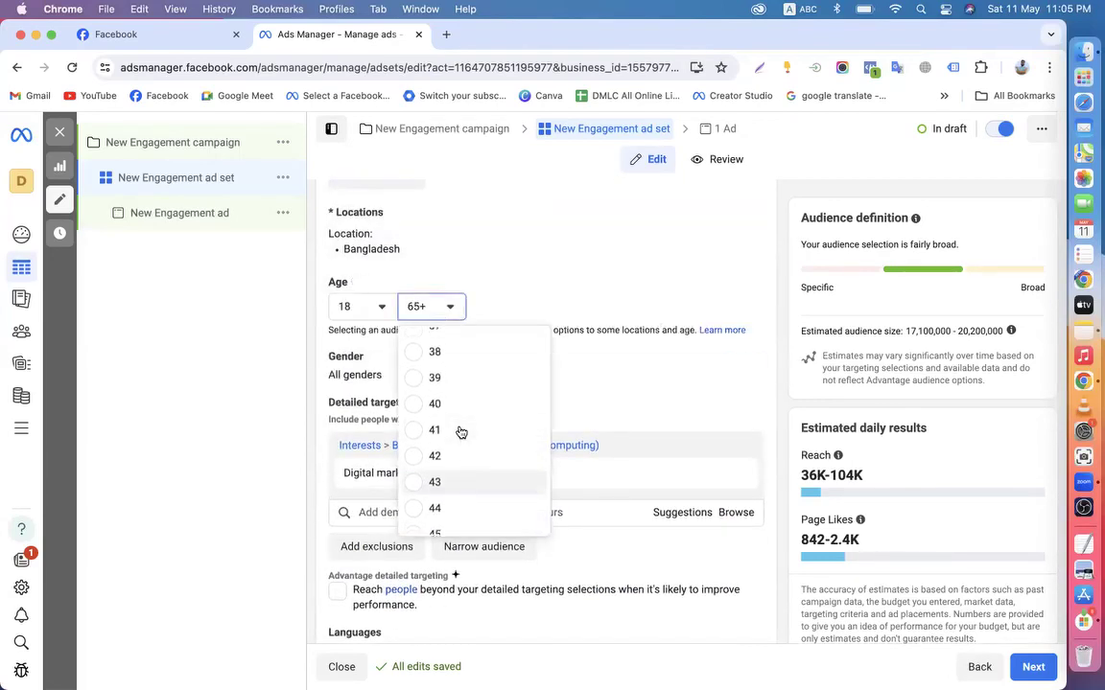
scroll(411, 498, down, 1)
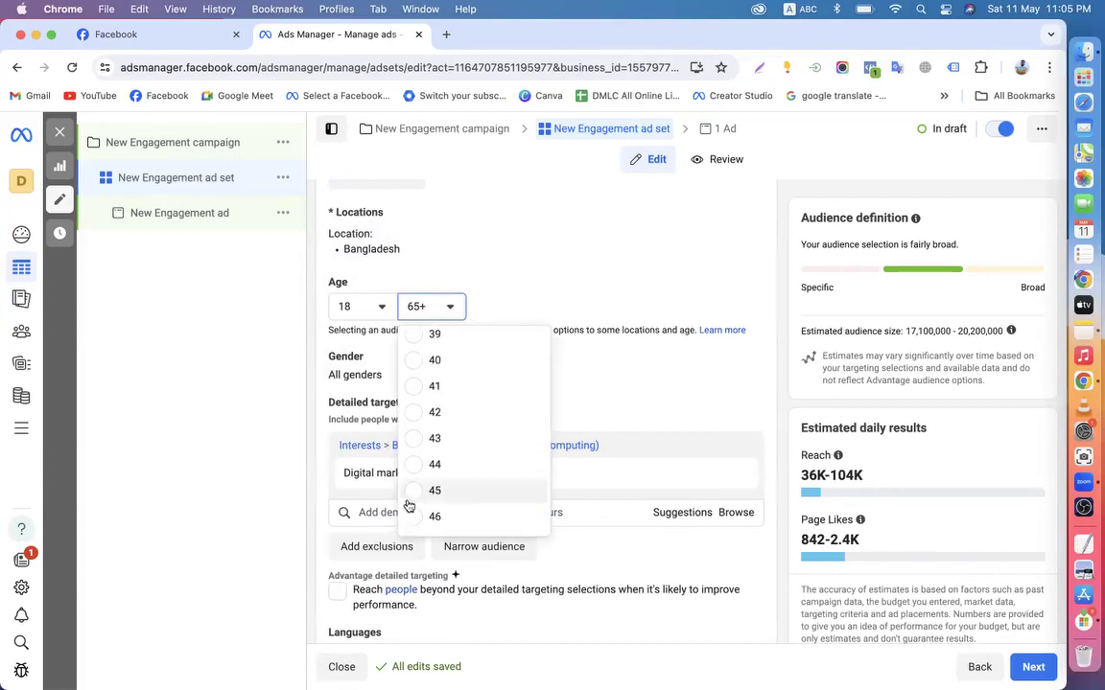
click(414, 496)
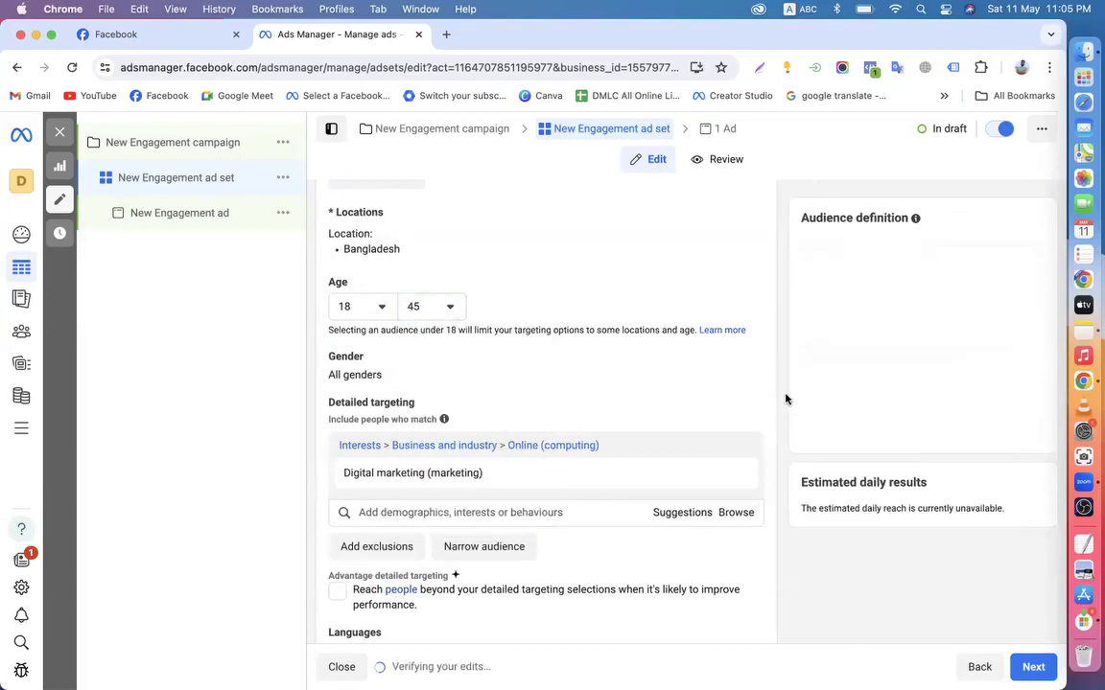
Highlight the resulting 833–2.4K Page Likes estimate
scroll(428, 425, down, 2)
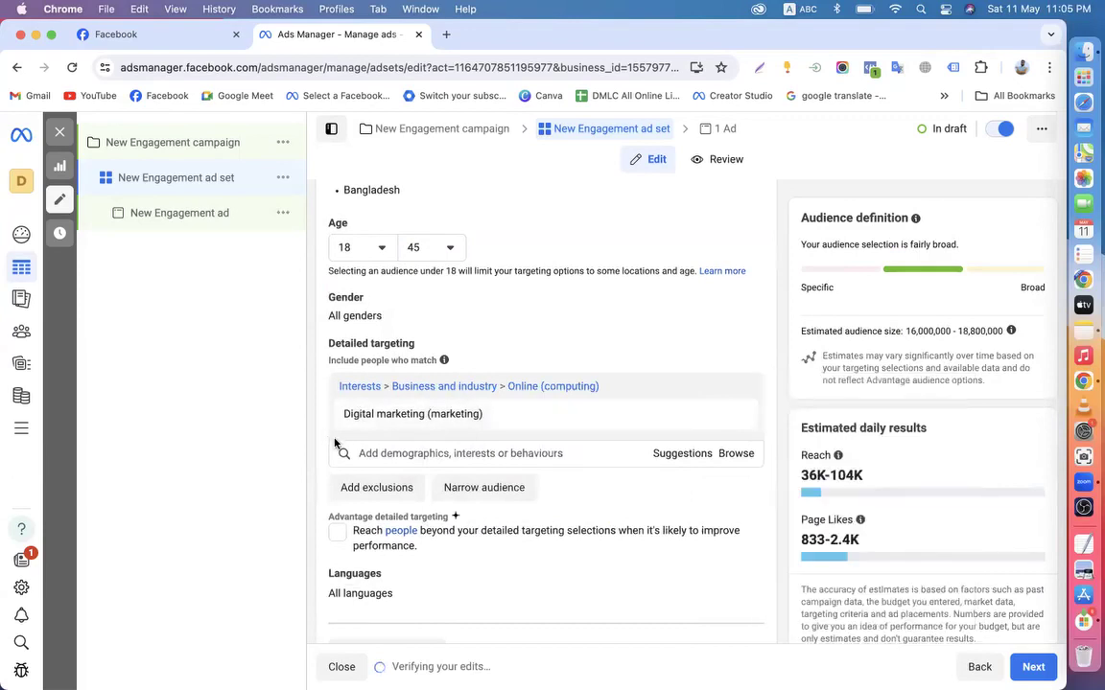
scroll(718, 451, down, 3)
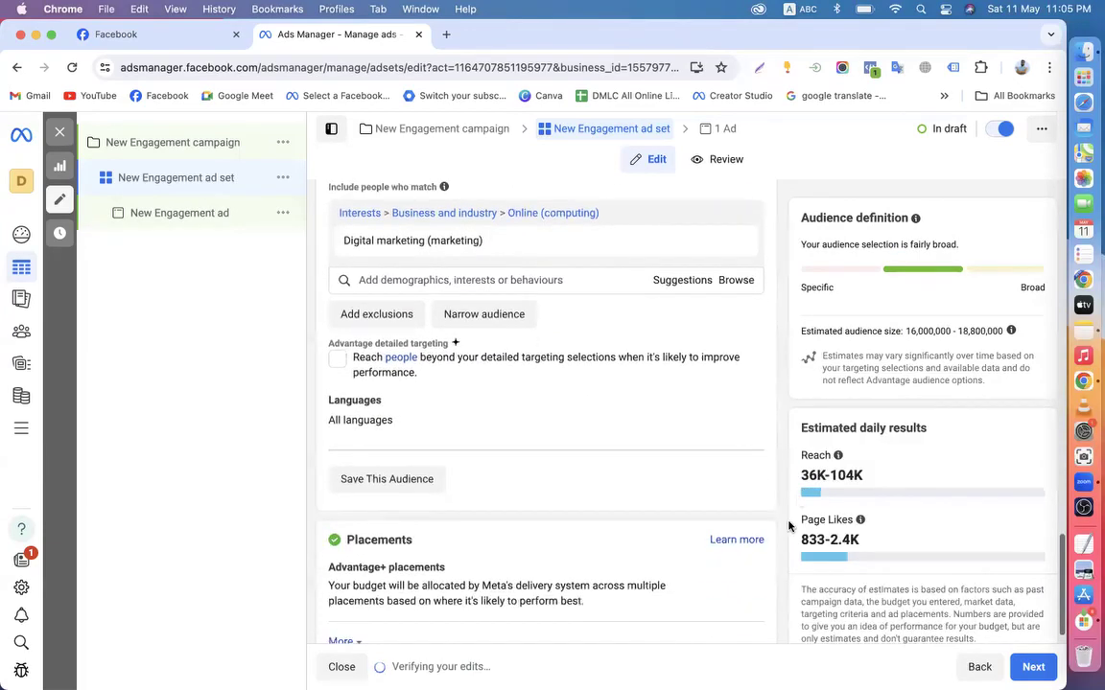
drag(801, 540, 923, 539)
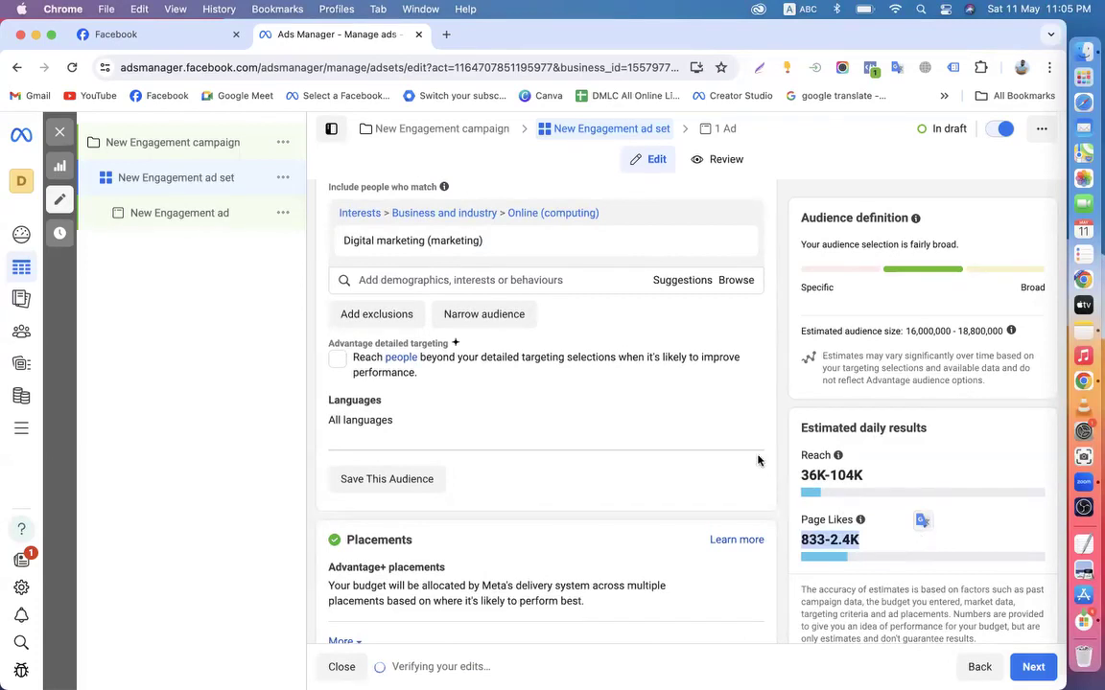
click(787, 451)
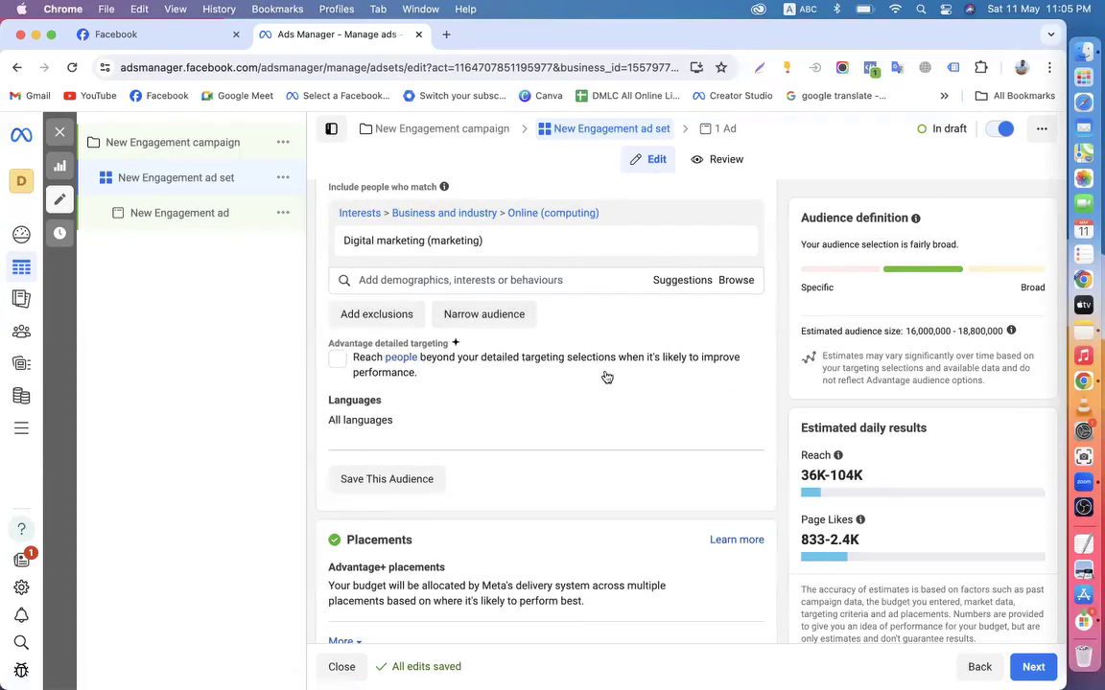
Toggle Advantage detailed targeting to compare Page Likes estimates (783–2.3K vs 833–2.4K)
click(337, 363)
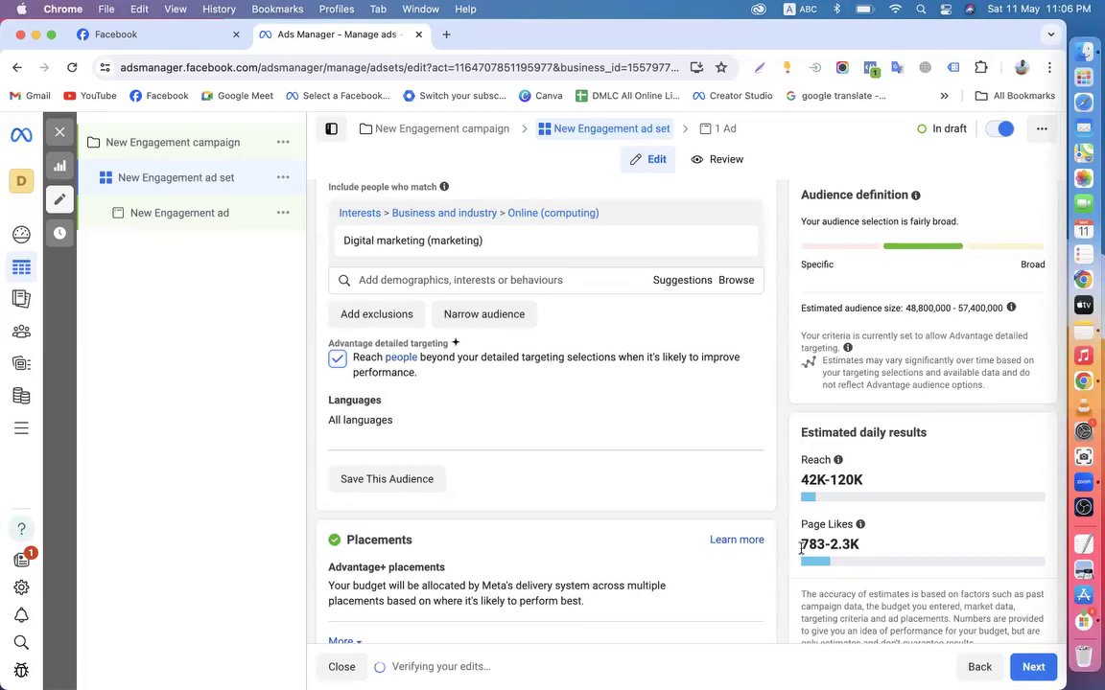
drag(800, 548, 882, 549)
click(337, 360)
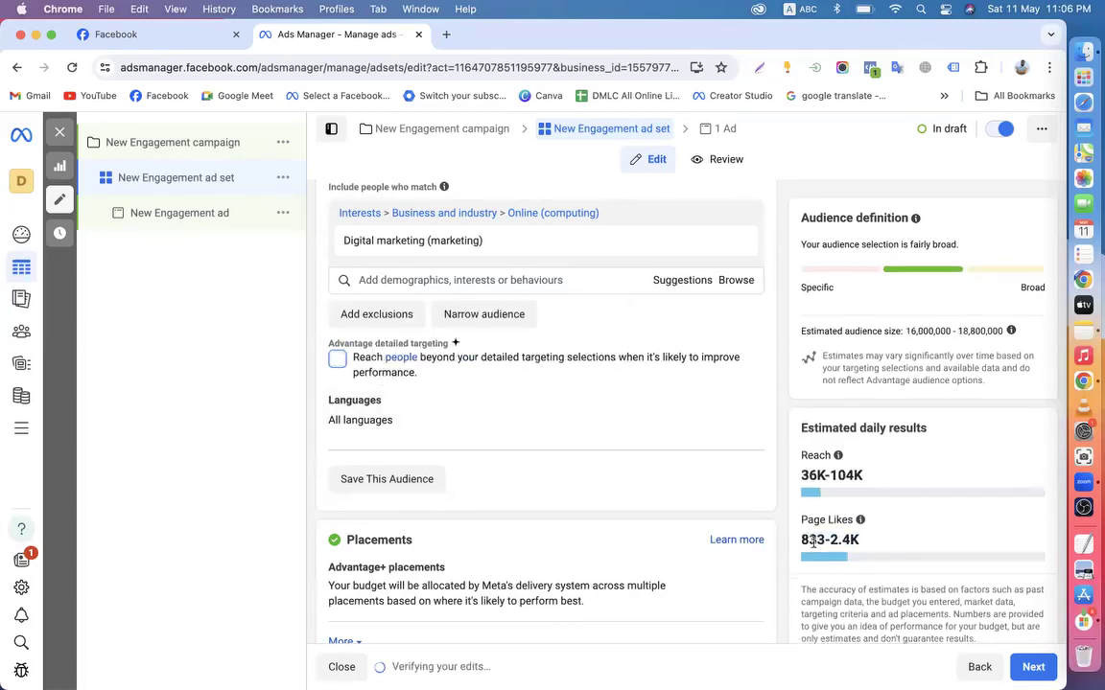
drag(802, 540, 847, 543)
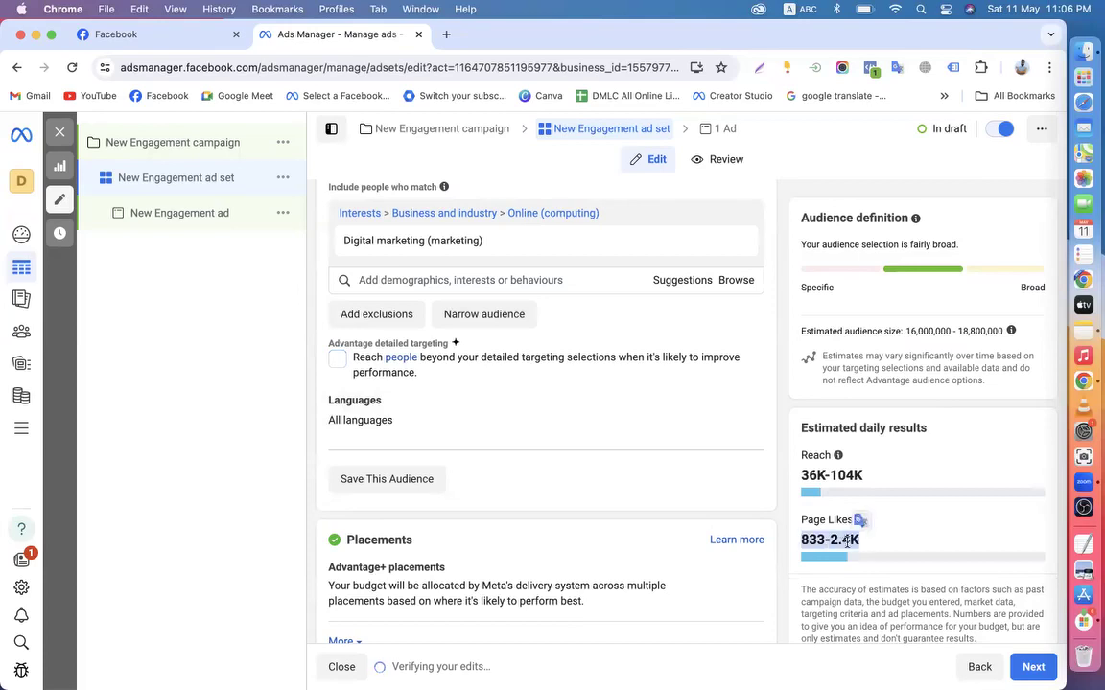
click(338, 360)
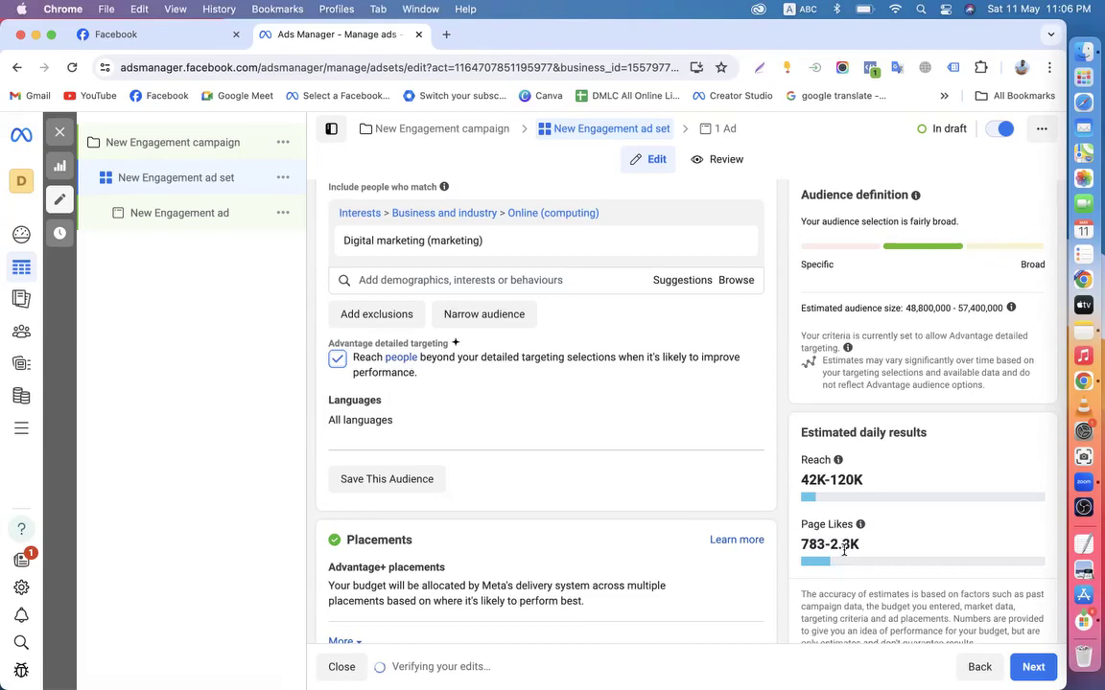
click(337, 359)
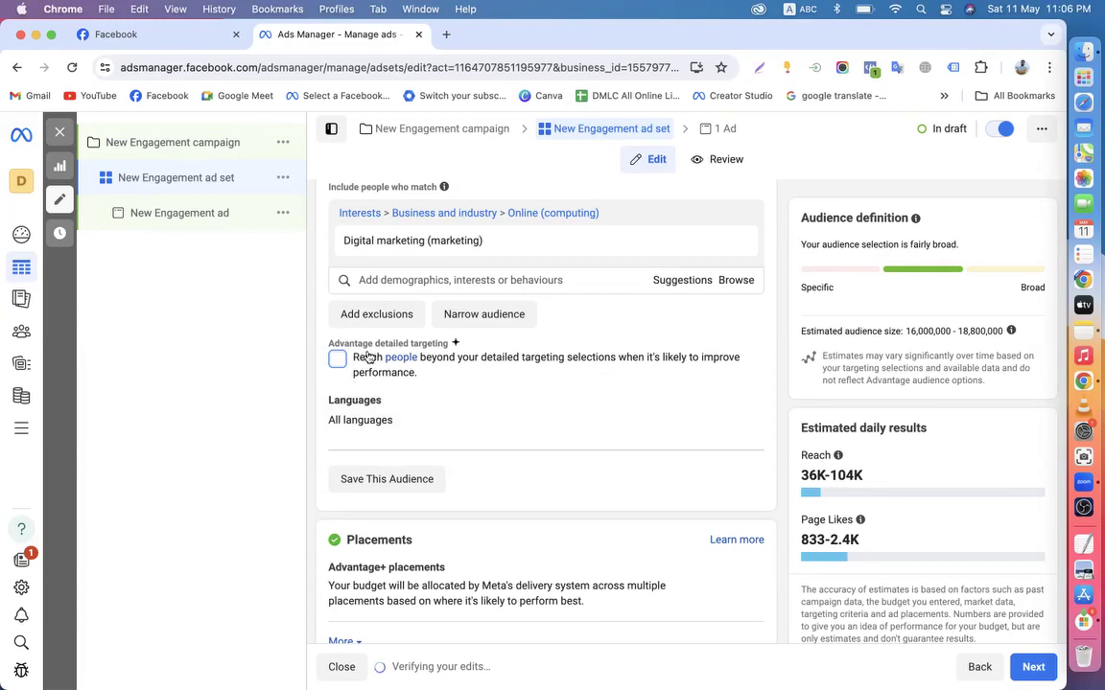
Re-enable Advantage detailed targeting, leaving the Page Likes estimate at 783–2.3K
scroll(311, 331, up, 4)
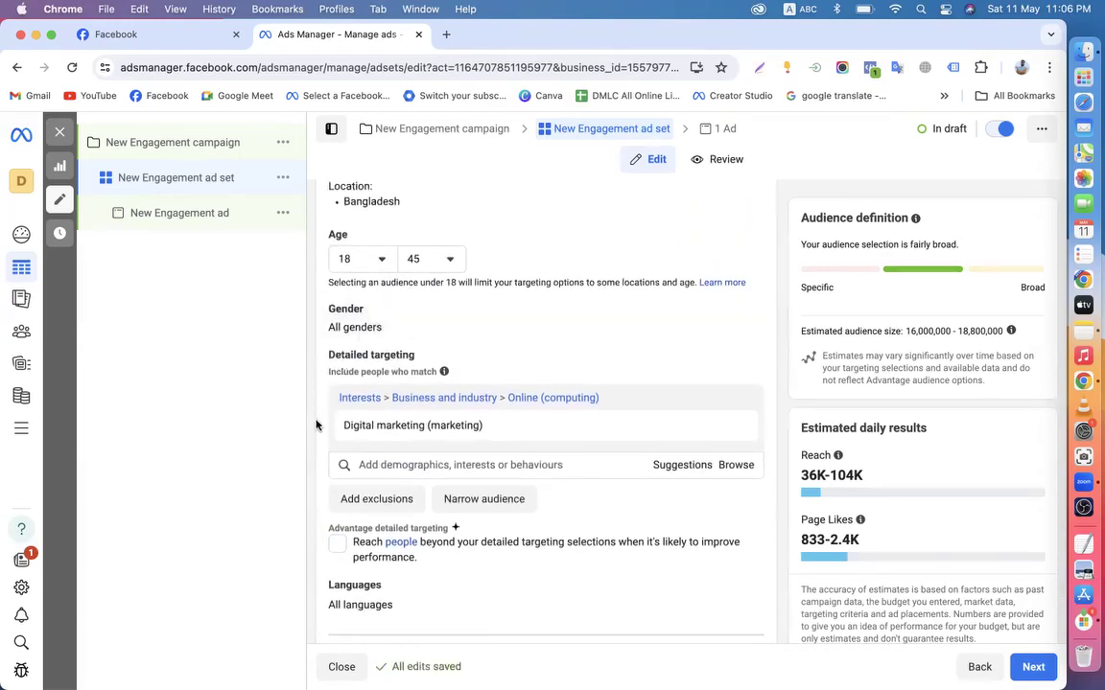
scroll(311, 422, down, 2)
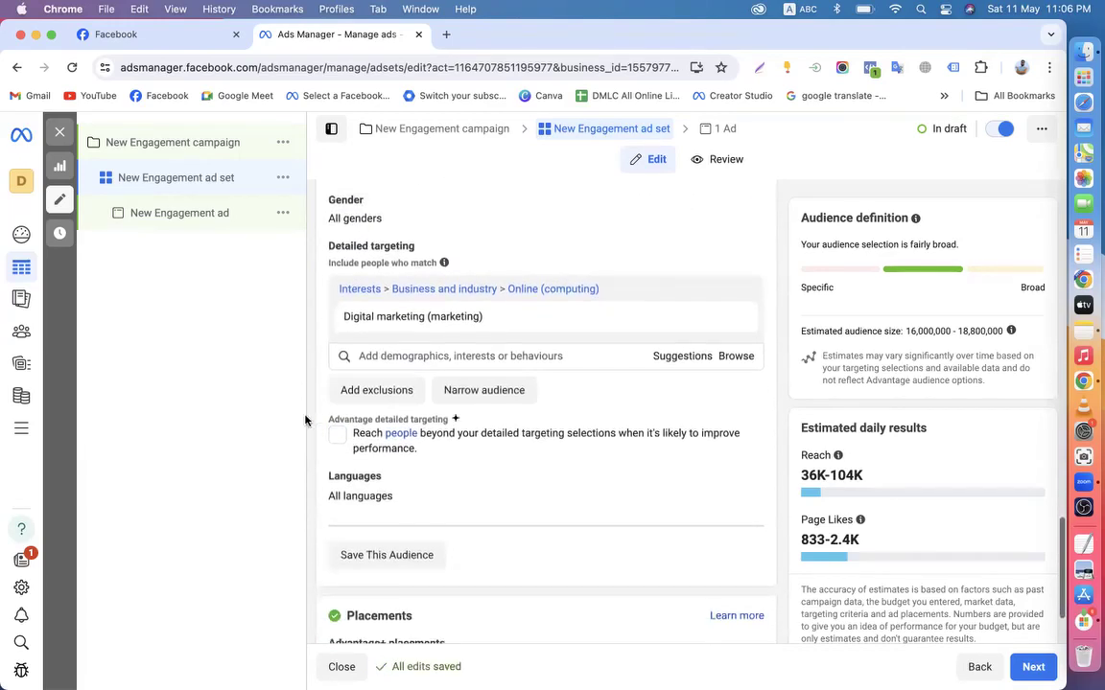
scroll(336, 347, down, 1)
scroll(335, 348, down, 1)
click(337, 365)
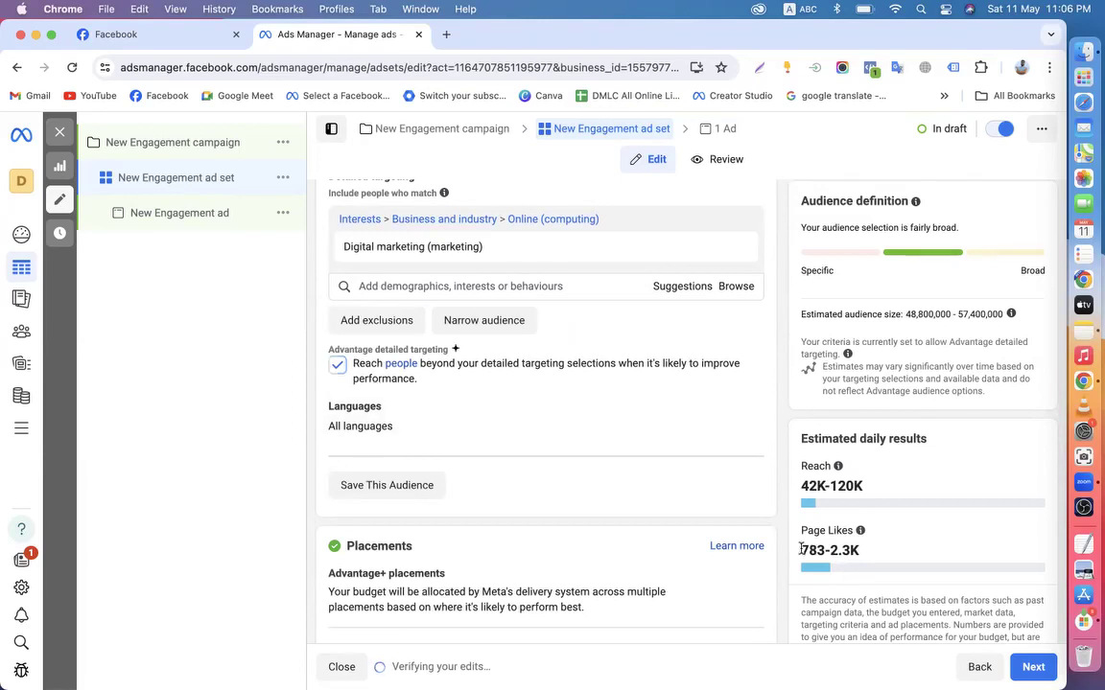
drag(801, 551, 868, 553)
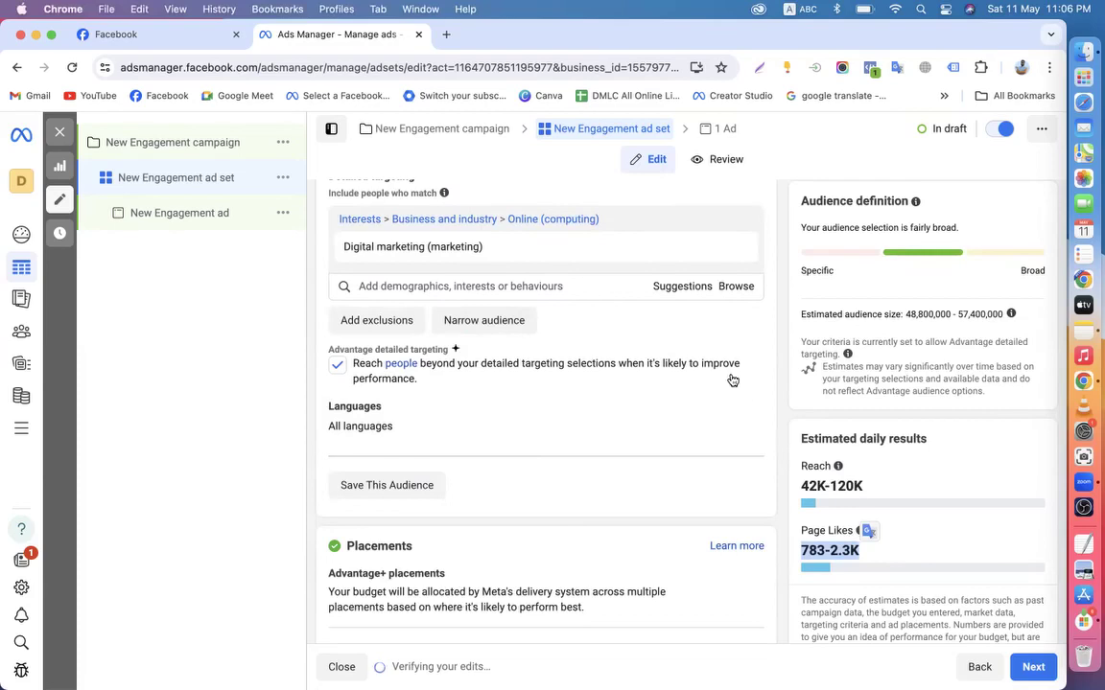
scroll(731, 381, up, 1)
scroll(768, 432, down, 1)
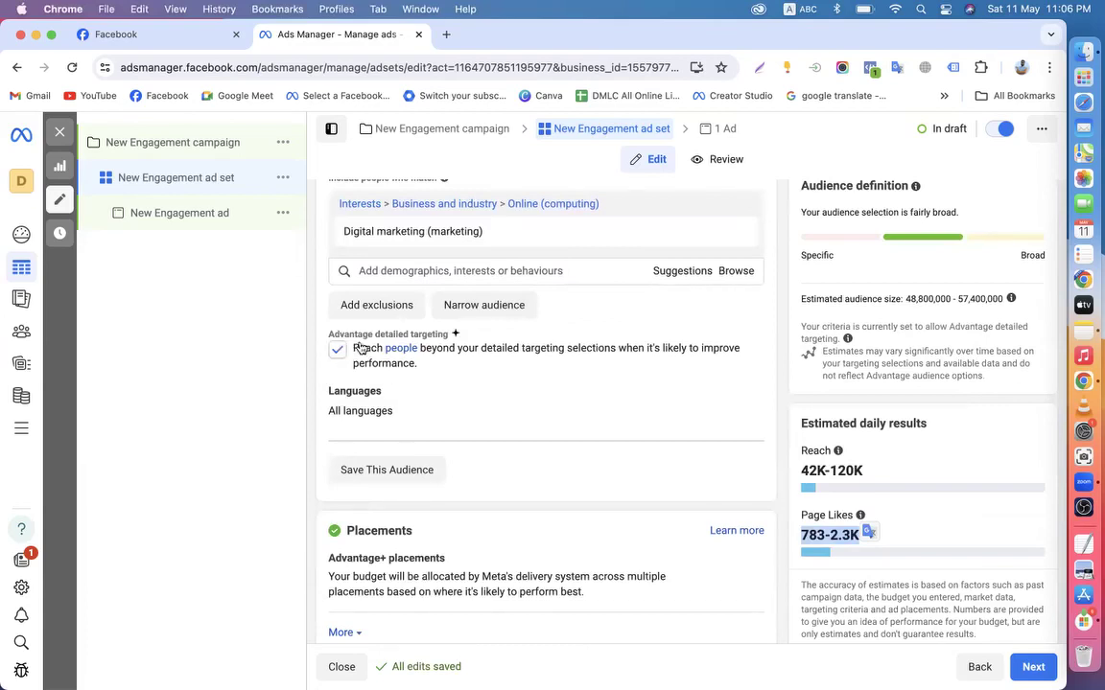
click(795, 544)
drag(795, 544, 862, 540)
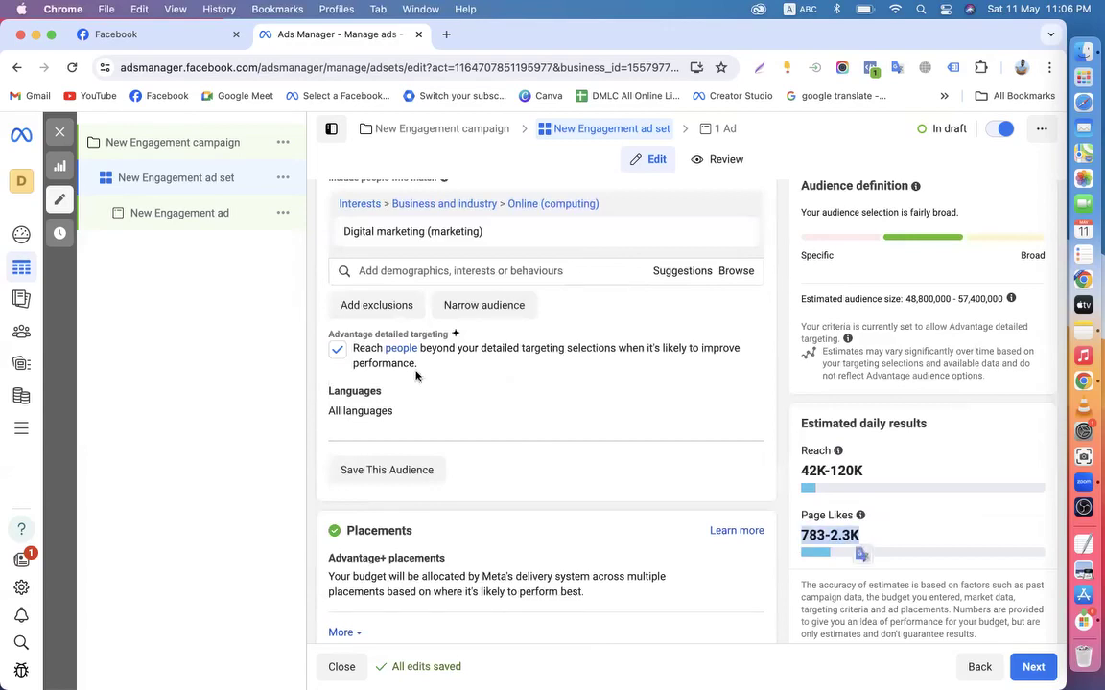
click(781, 449)
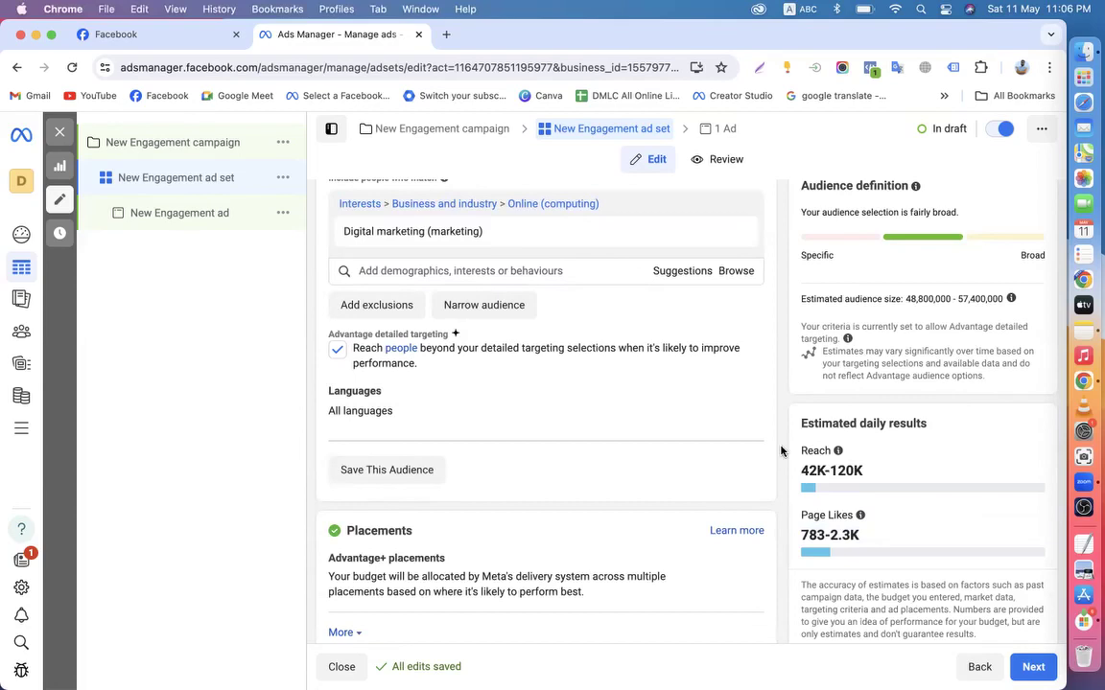
scroll(788, 484, down, 1)
drag(796, 521, 875, 518)
scroll(796, 439, up, 5)
scroll(493, 375, up, 10)
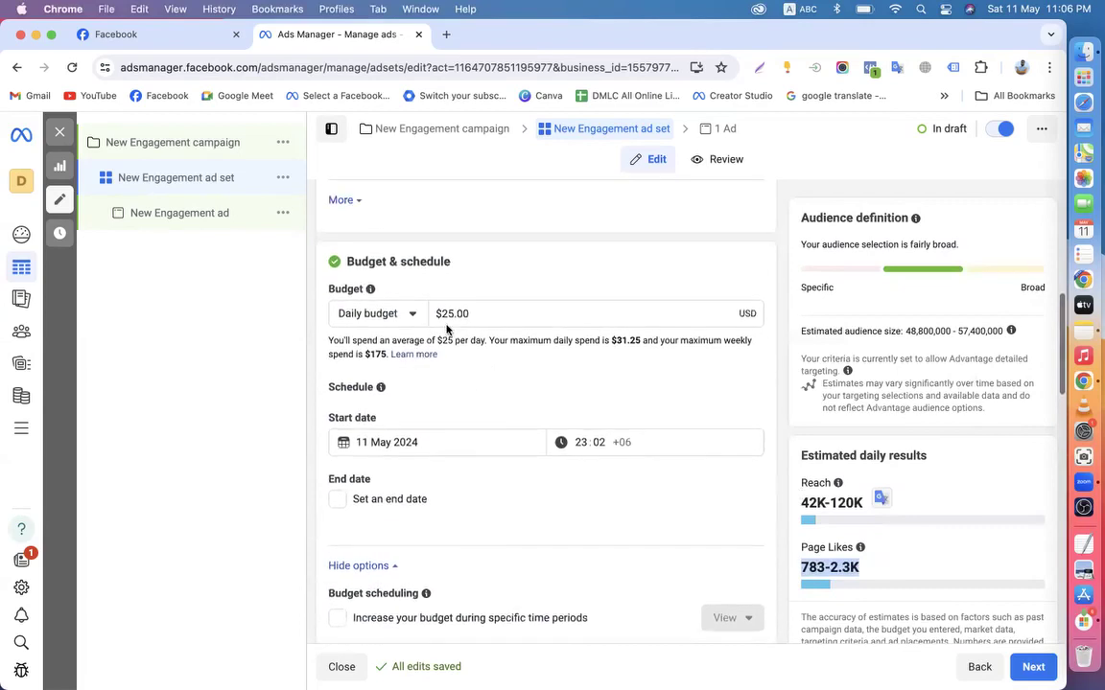
scroll(748, 393, down, 10)
scroll(777, 431, down, 3)
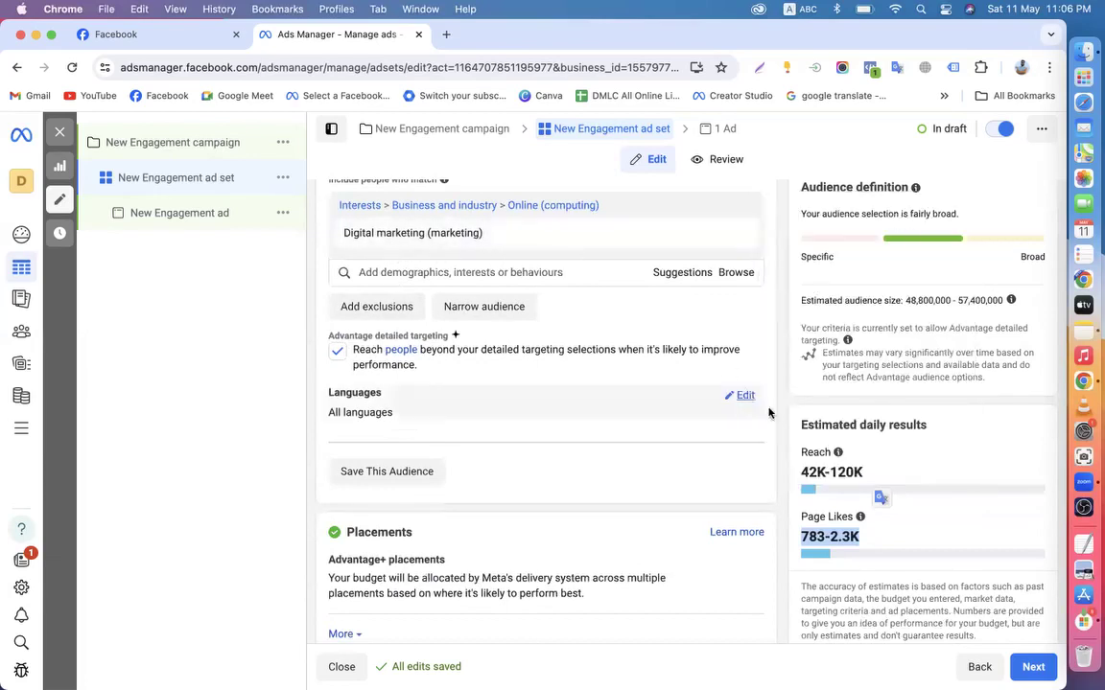
click(785, 432)
mouse_move(463, 238)
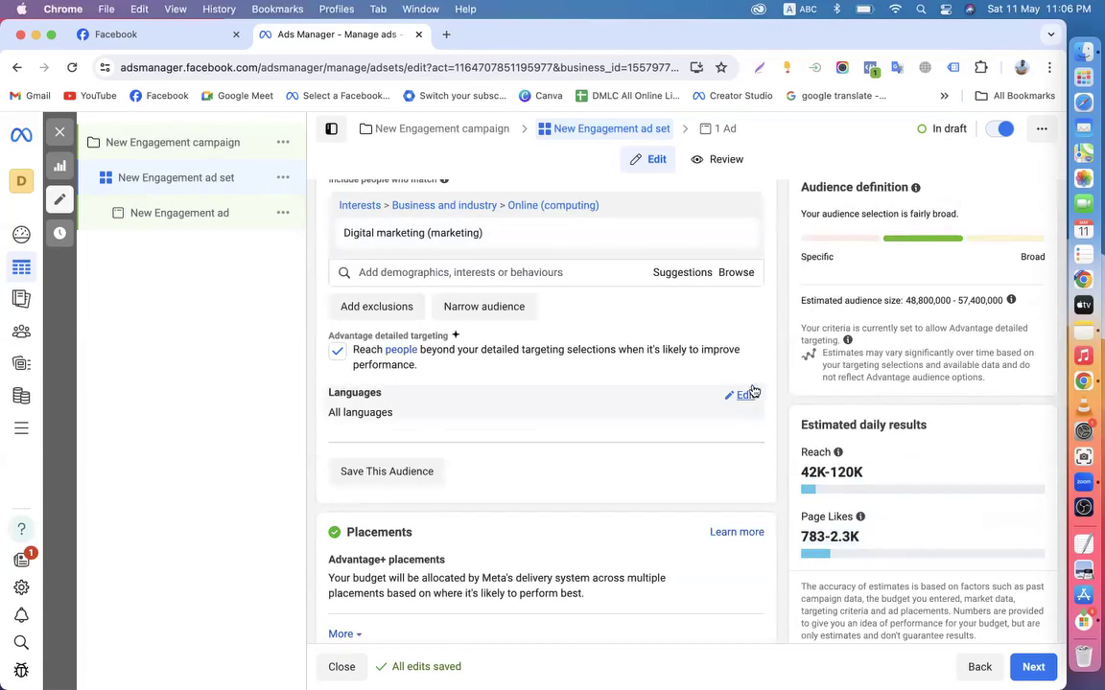
mouse_move(364, 244)
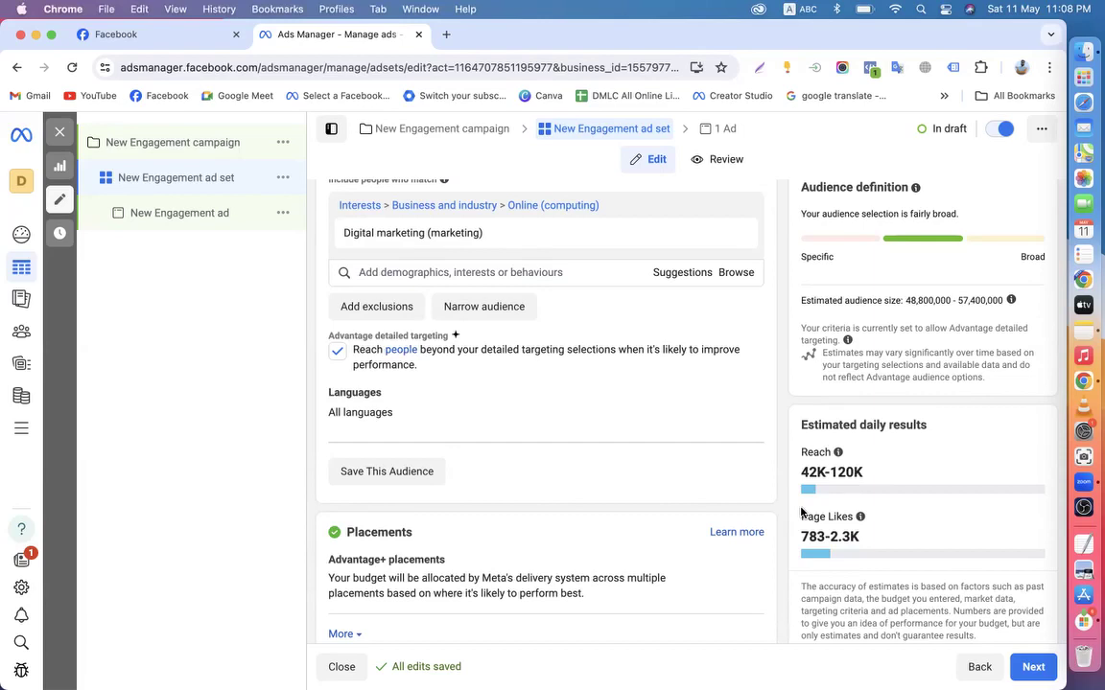
scroll(801, 513, up, 5)
scroll(798, 503, down, 2)
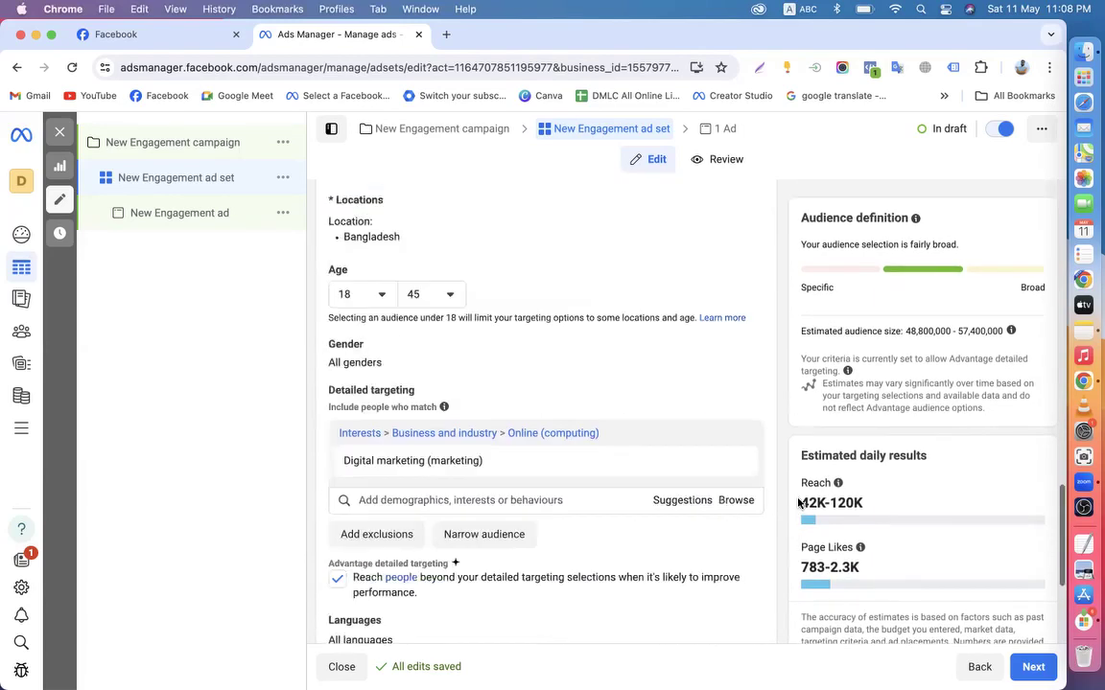
scroll(798, 504, down, 3)
click(165, 35)
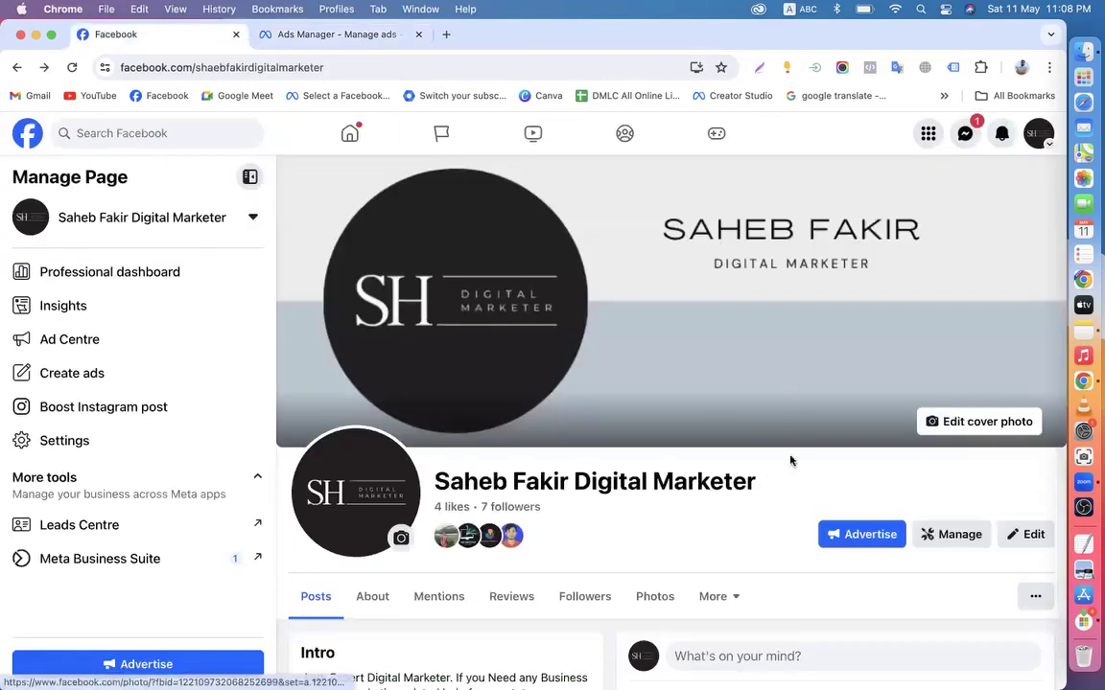
click(303, 38)
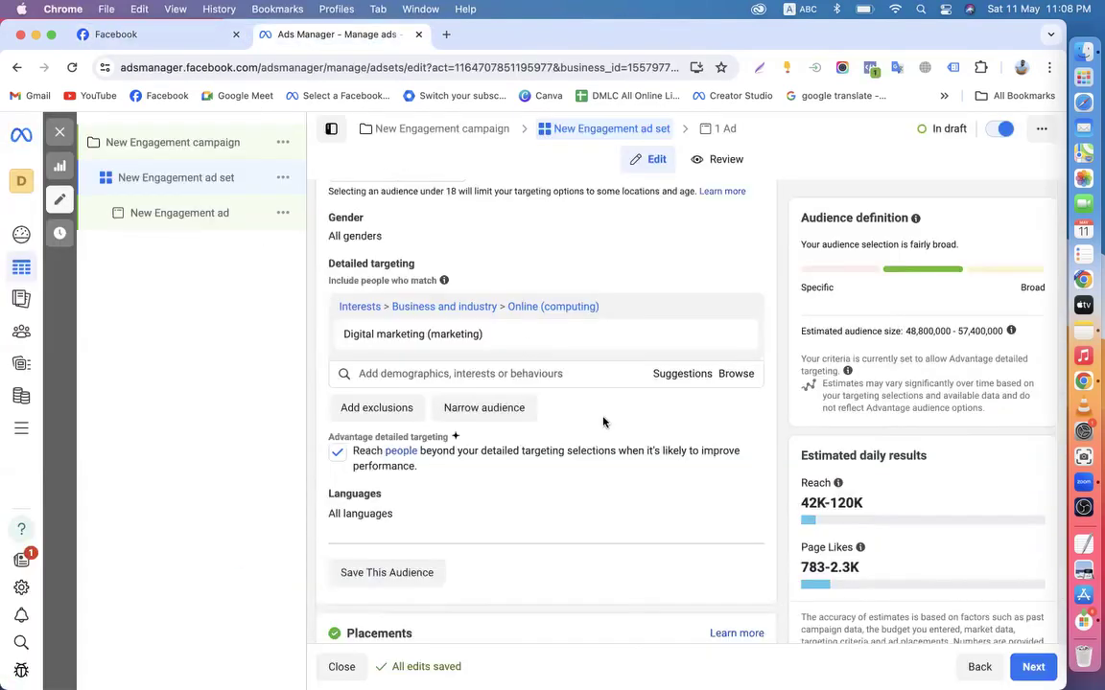
scroll(427, 333, up, 2)
mouse_move(402, 410)
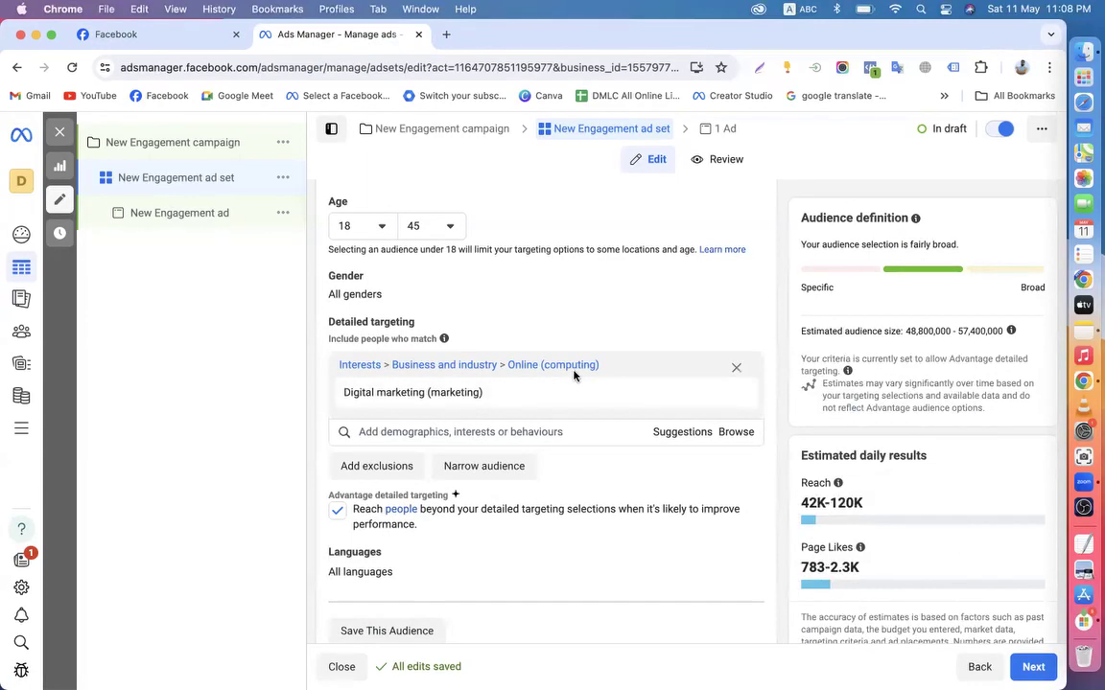
mouse_move(344, 394)
drag(341, 395, 494, 401)
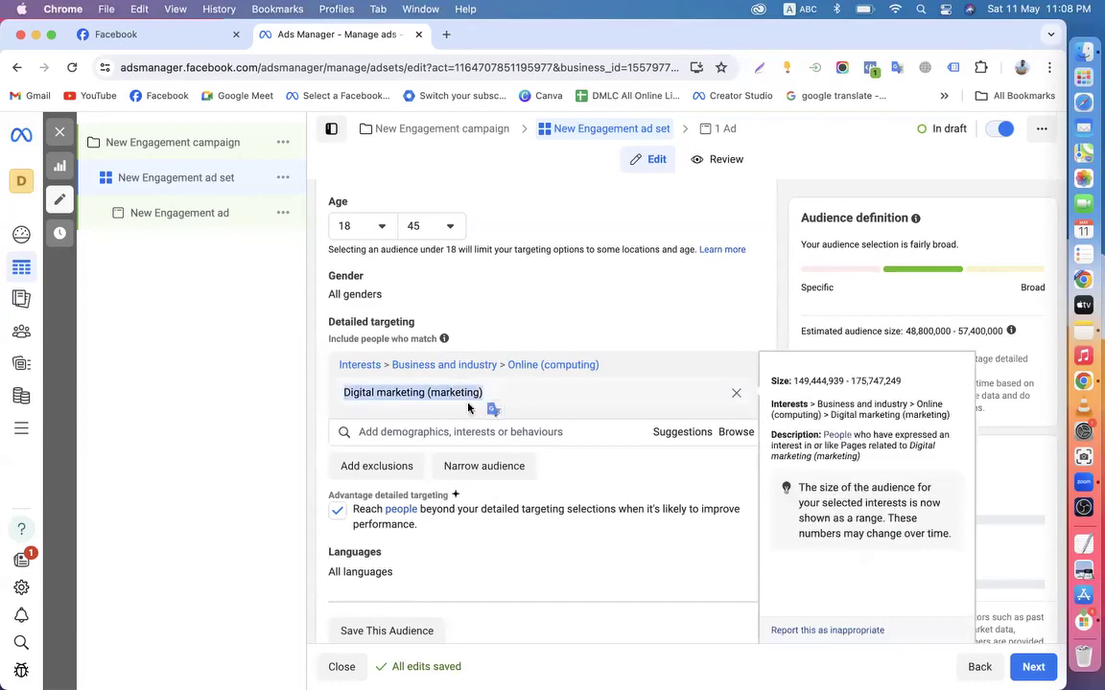
click(306, 390)
click(140, 40)
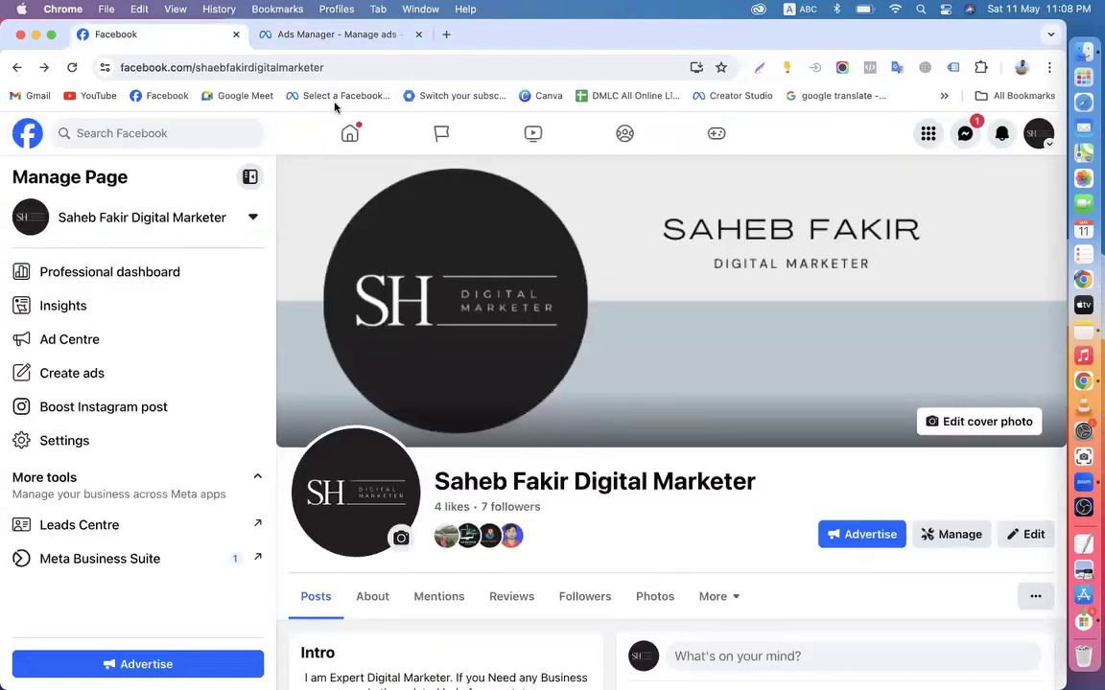
click(273, 34)
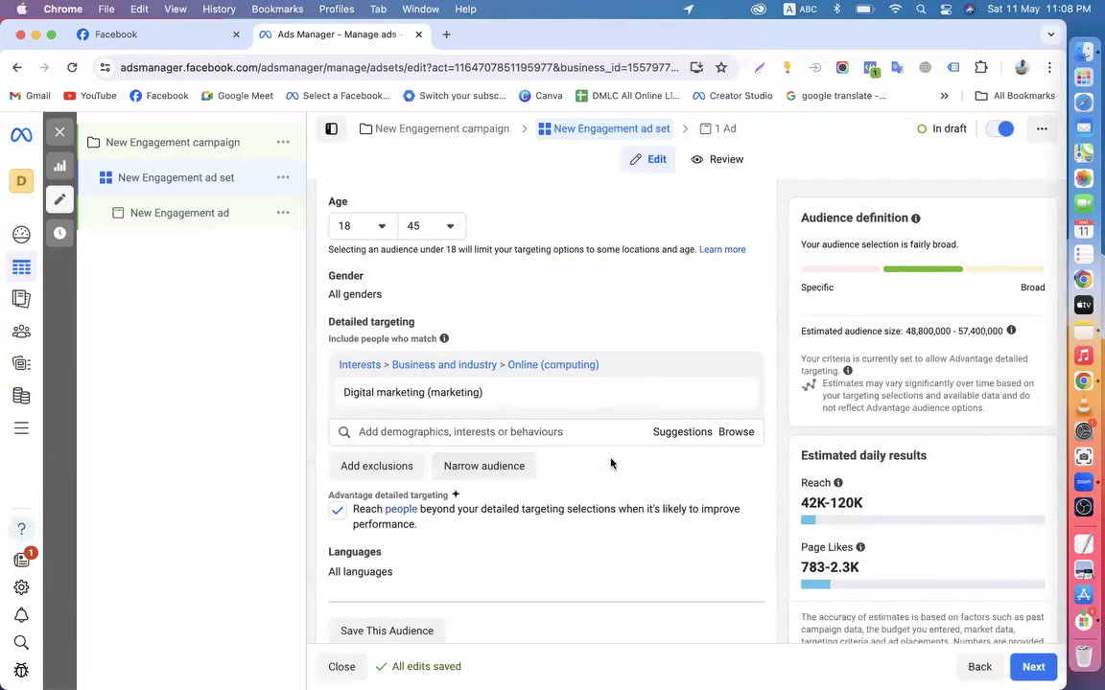
mouse_move(633, 365)
click(128, 36)
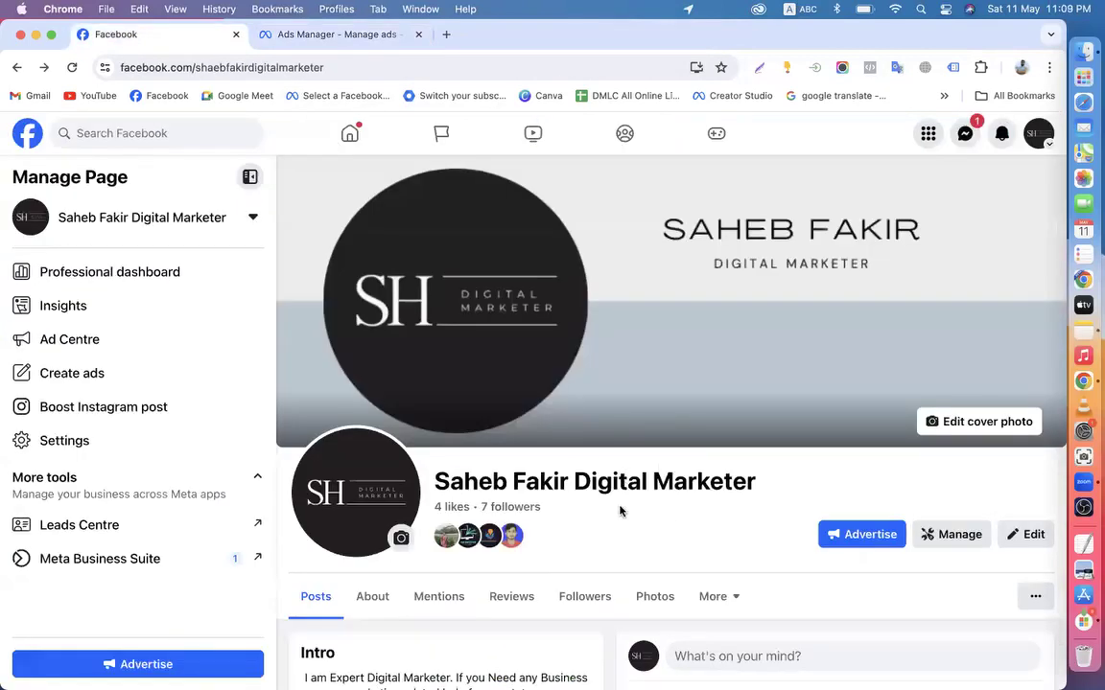
scroll(565, 470, down, 2)
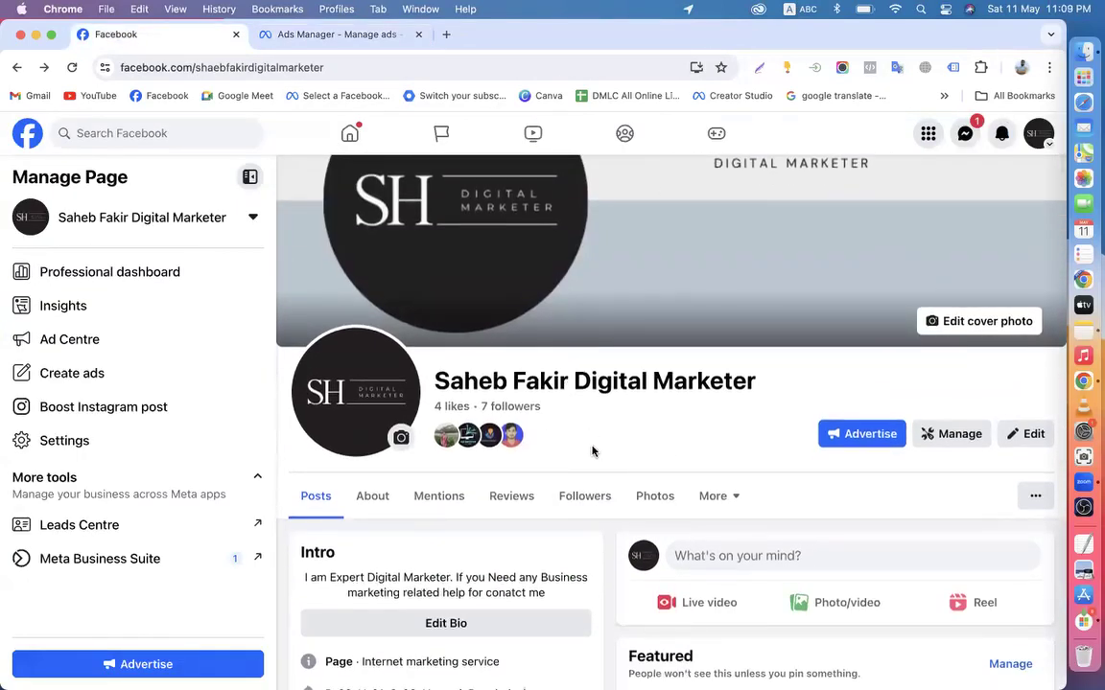
scroll(592, 451, down, 5)
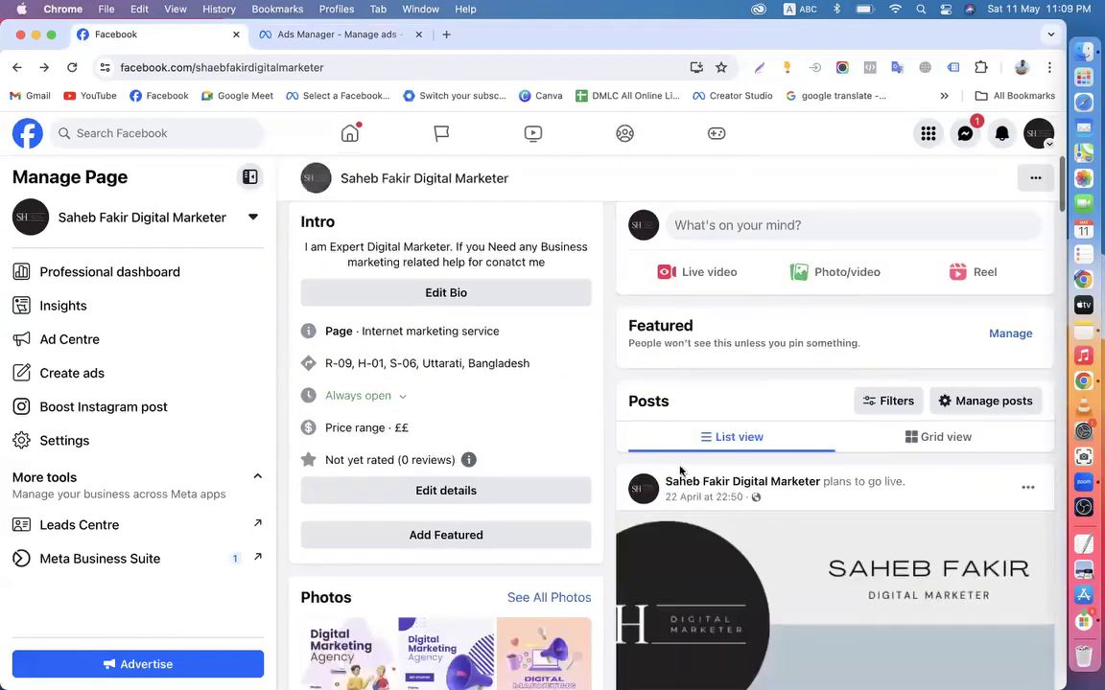
click(292, 33)
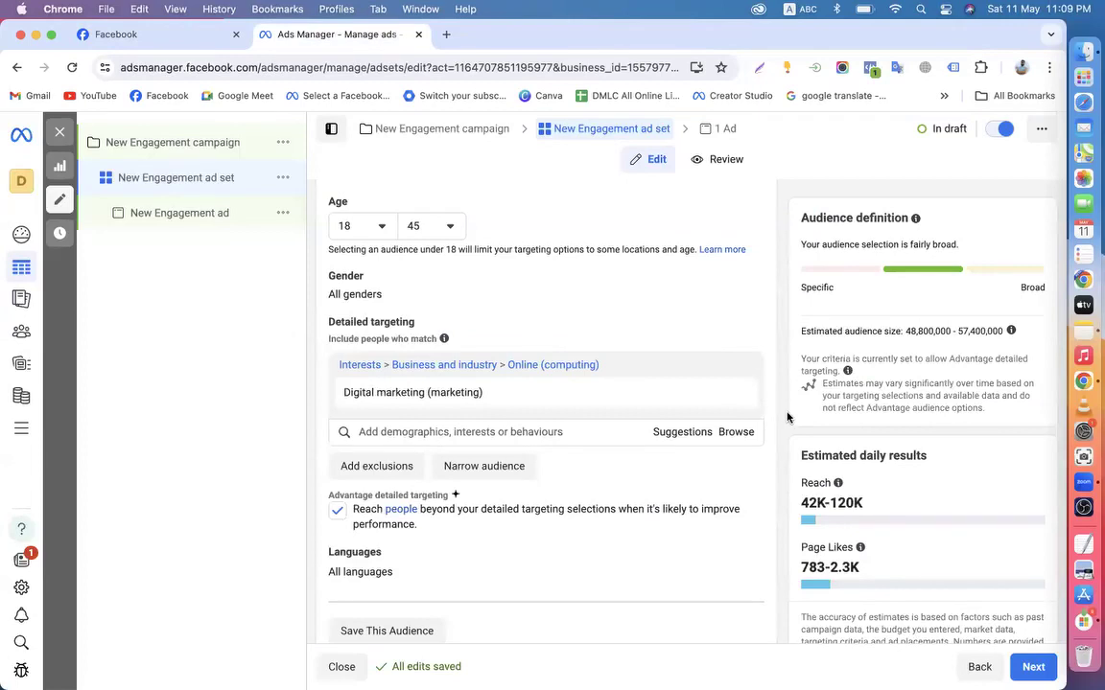
Highlight the Digital marketing (marketing) interest and the Page Likes estimate for review
scroll(787, 417, down, 2)
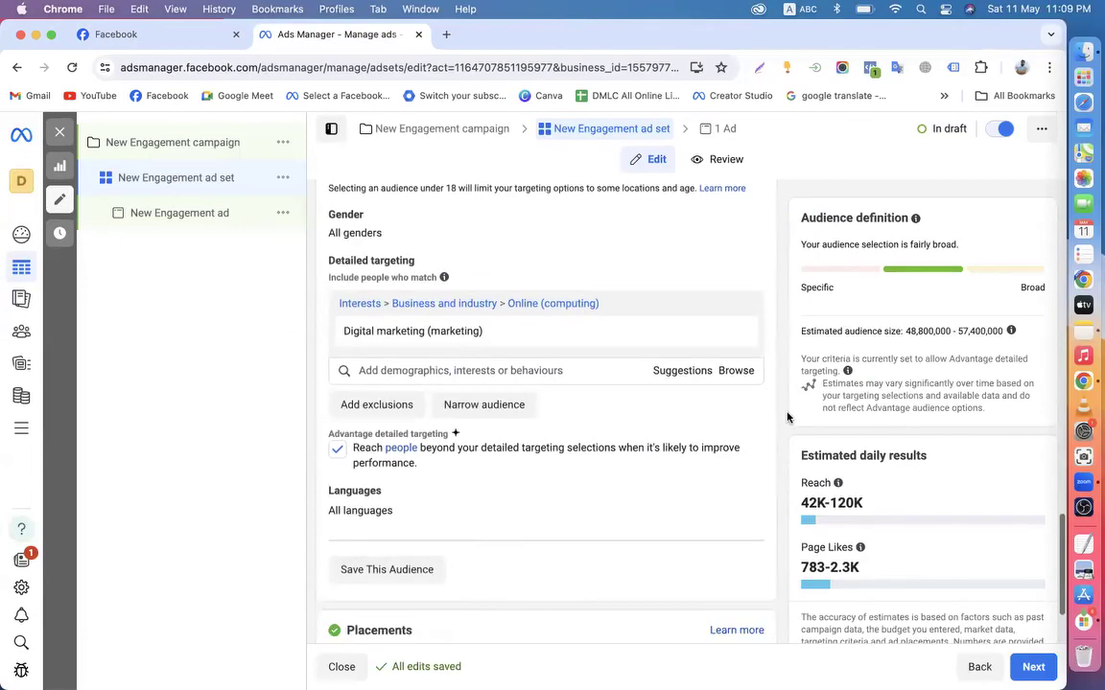
drag(337, 331, 486, 337)
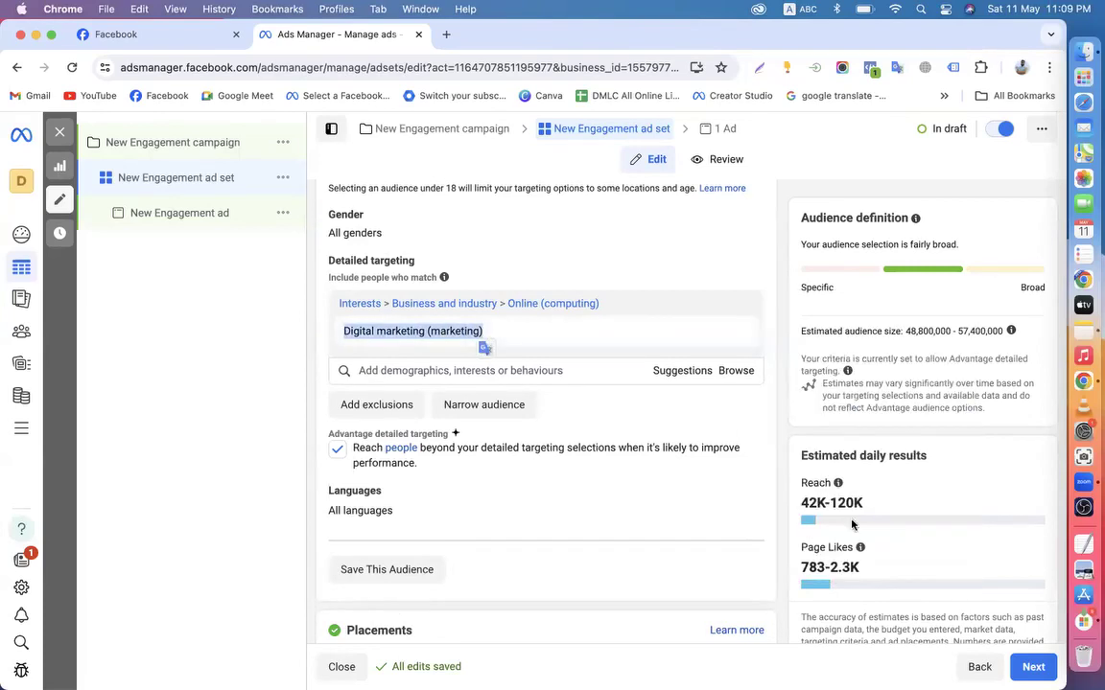
drag(800, 568, 883, 572)
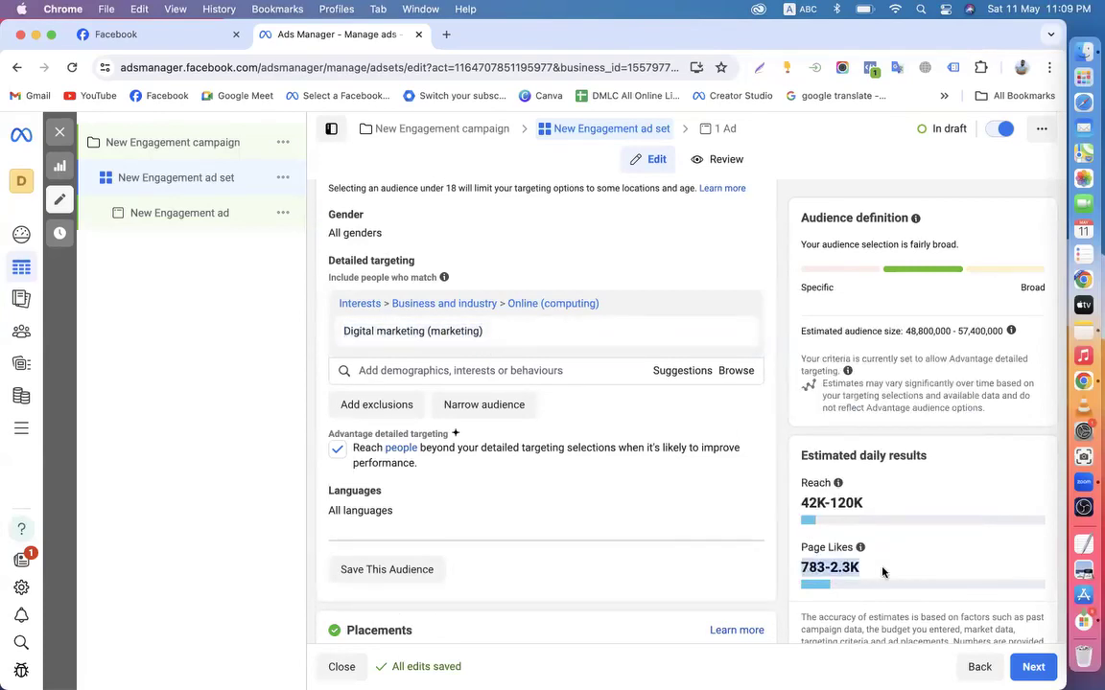
click(783, 449)
drag(802, 571, 821, 570)
click(781, 458)
Edit placements, try Manual placements, then switch back to Advantage+ placements
scroll(781, 458, down, 2)
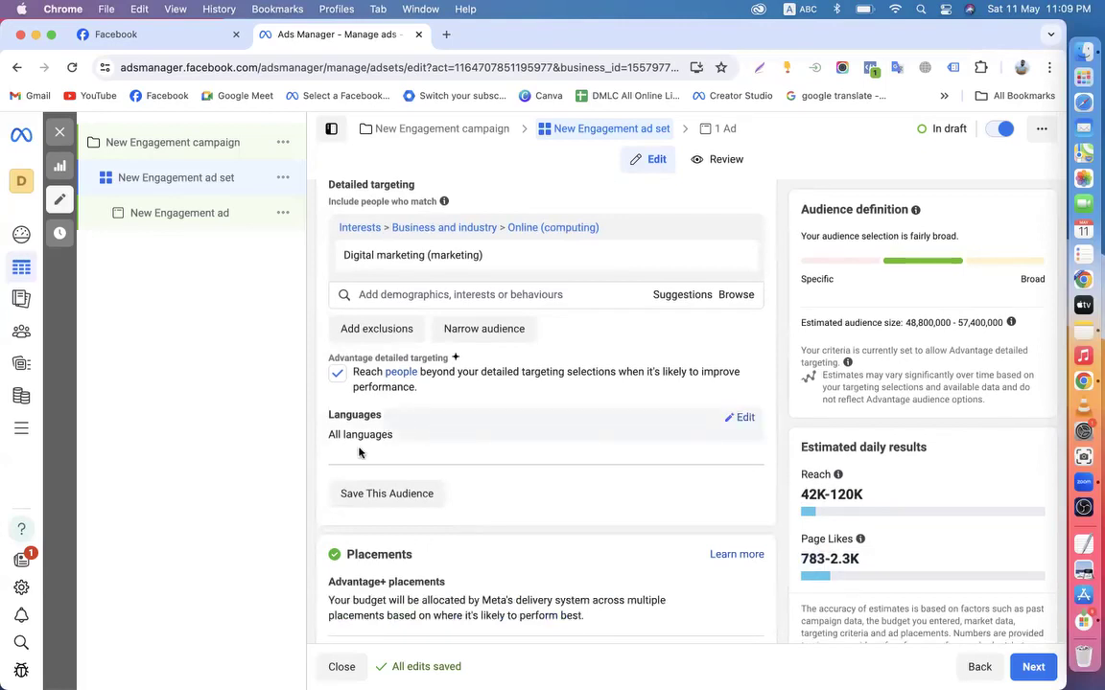
scroll(397, 557, down, 1)
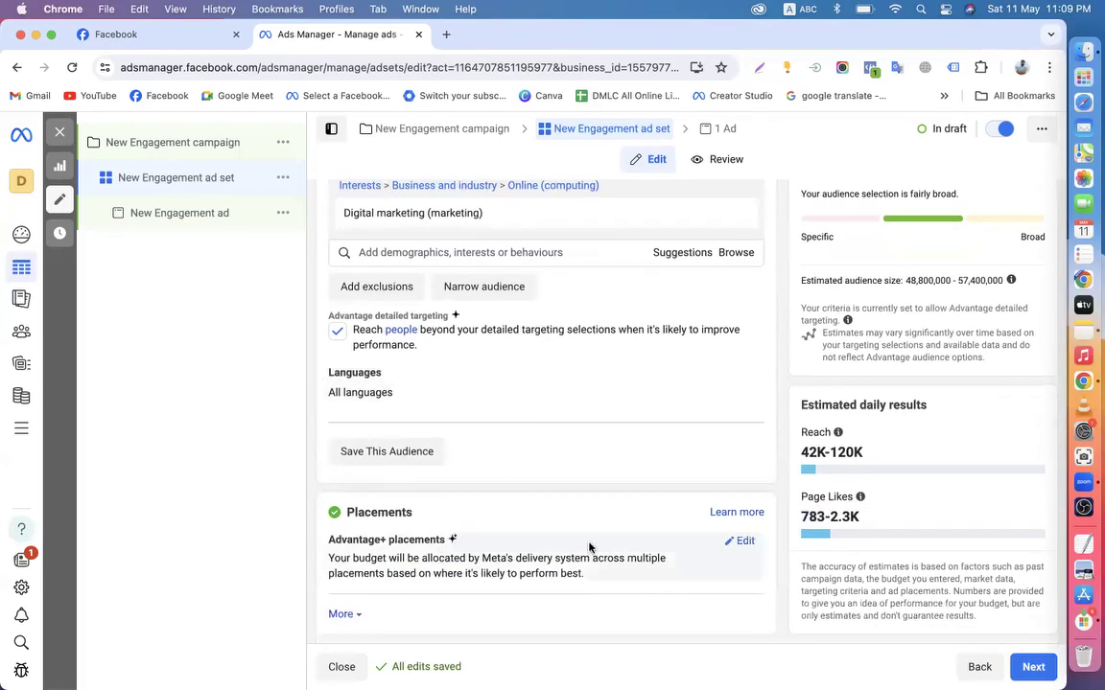
click(745, 544)
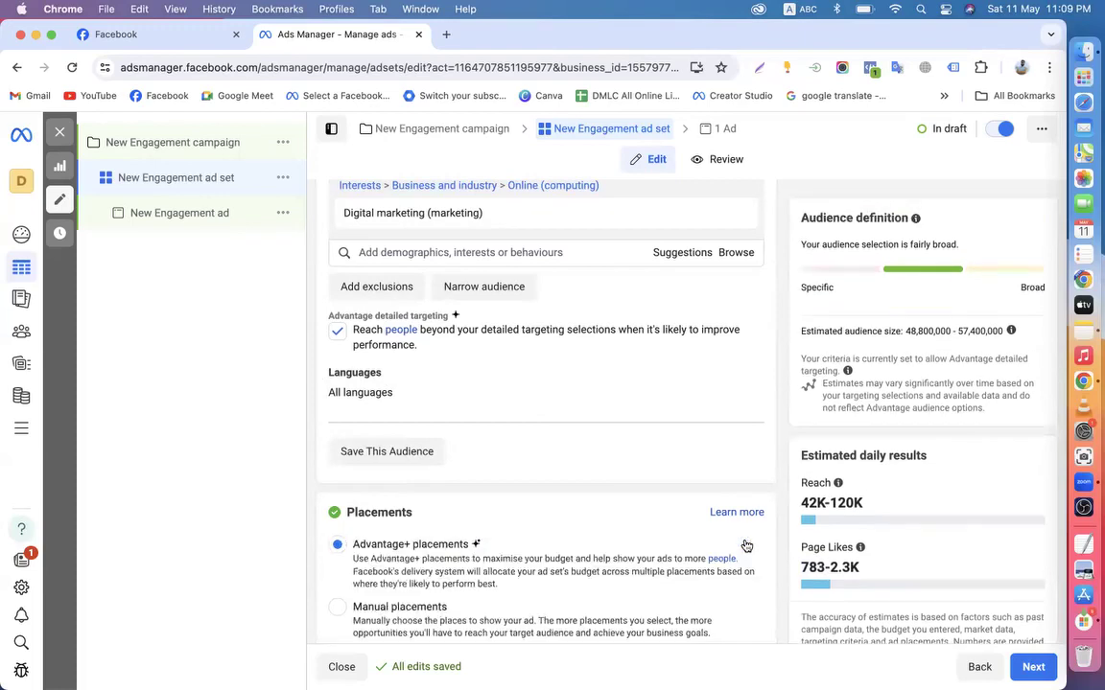
scroll(442, 624, down, 1)
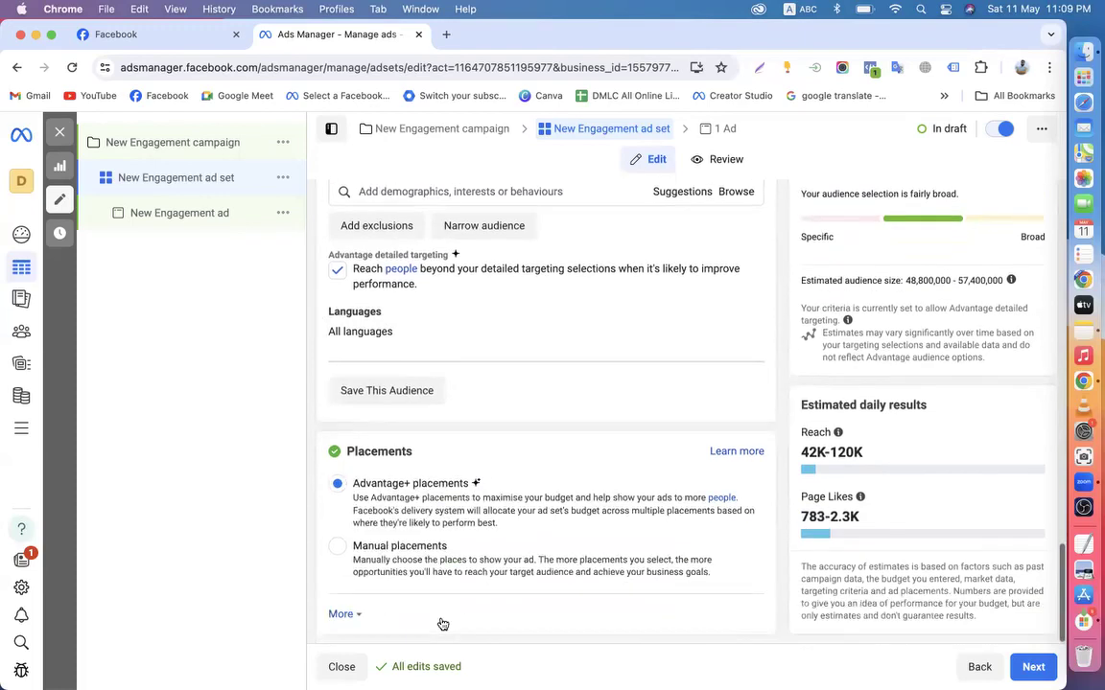
click(338, 545)
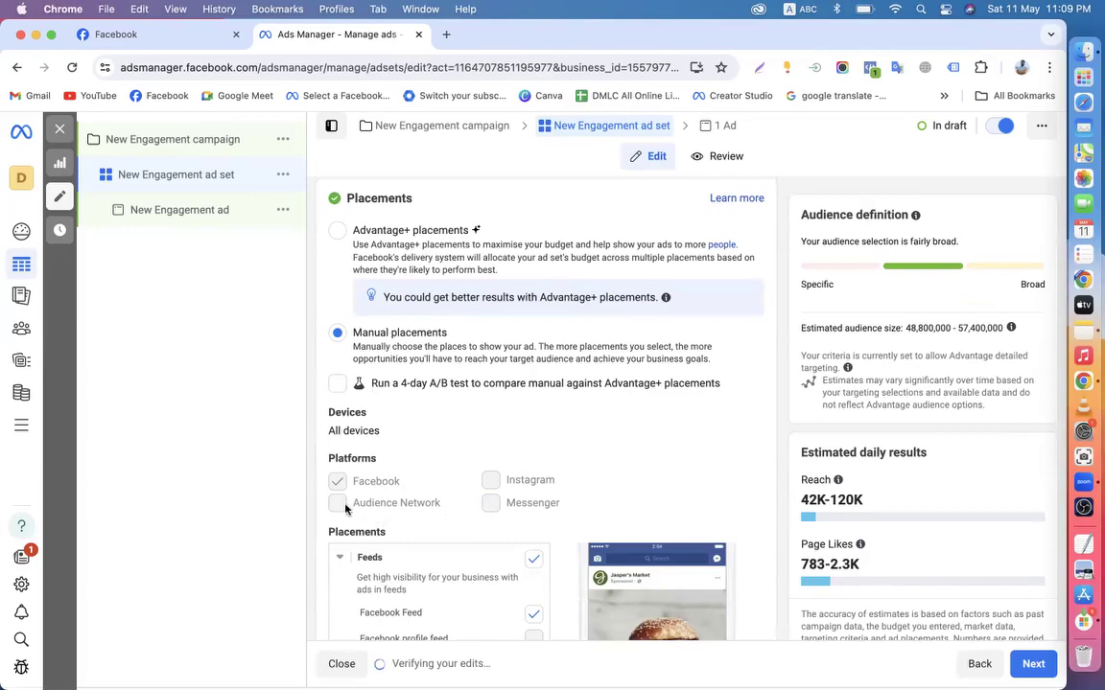
scroll(393, 485, up, 2)
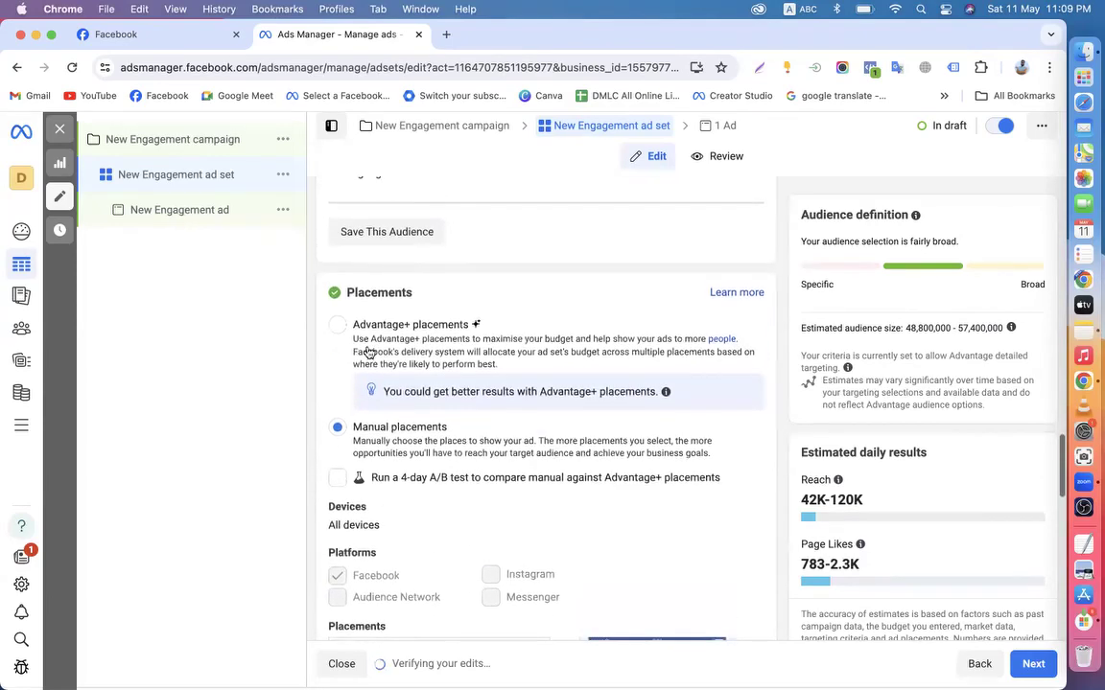
click(338, 325)
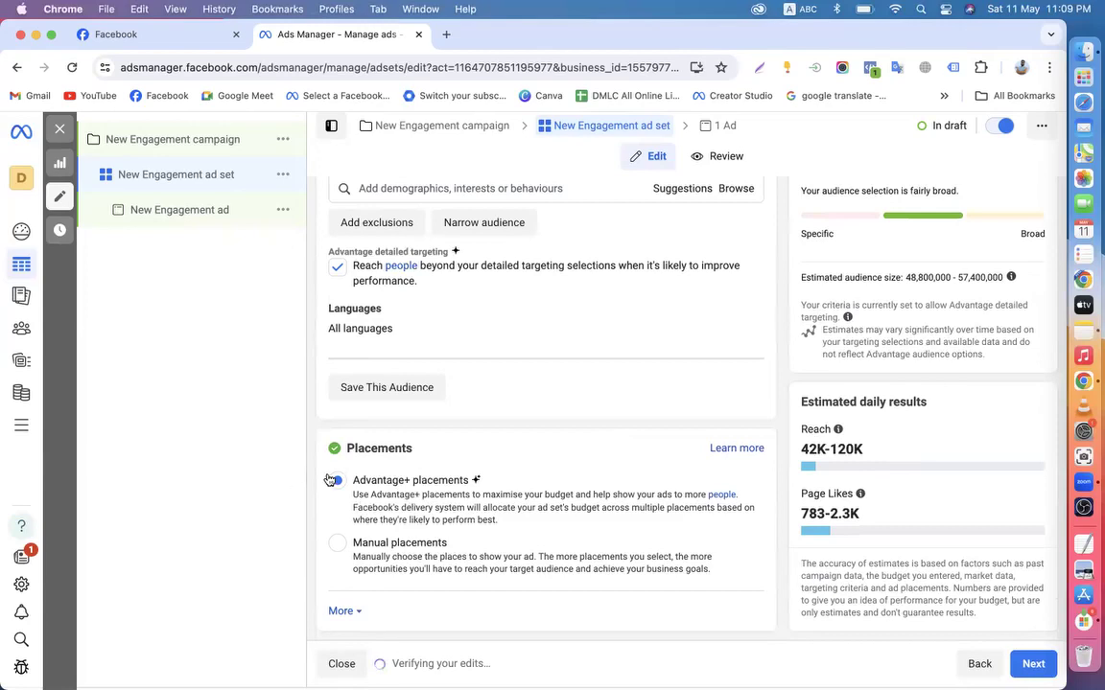
scroll(410, 515, up, 15)
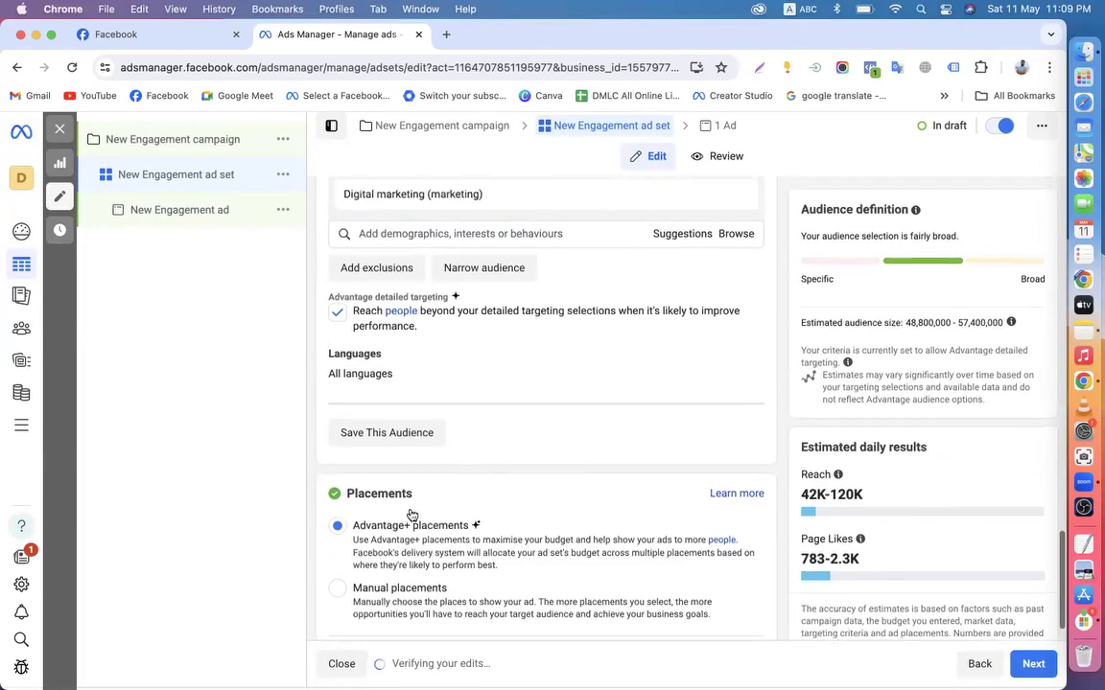
scroll(410, 515, up, 3)
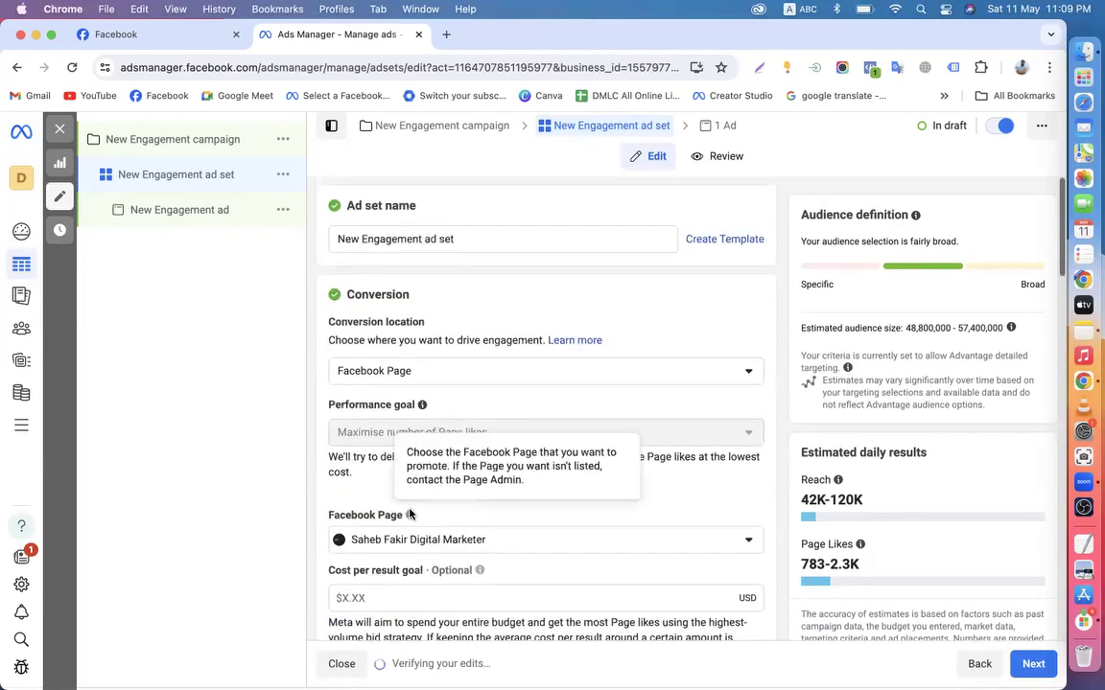
scroll(440, 378, down, 3)
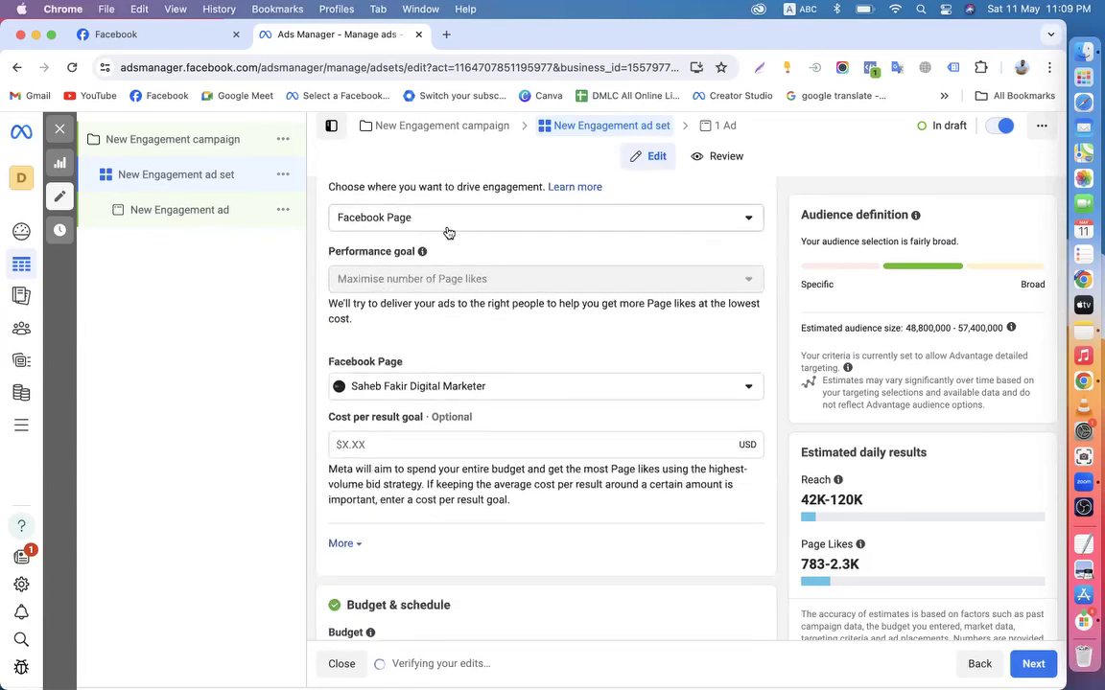
click(403, 213)
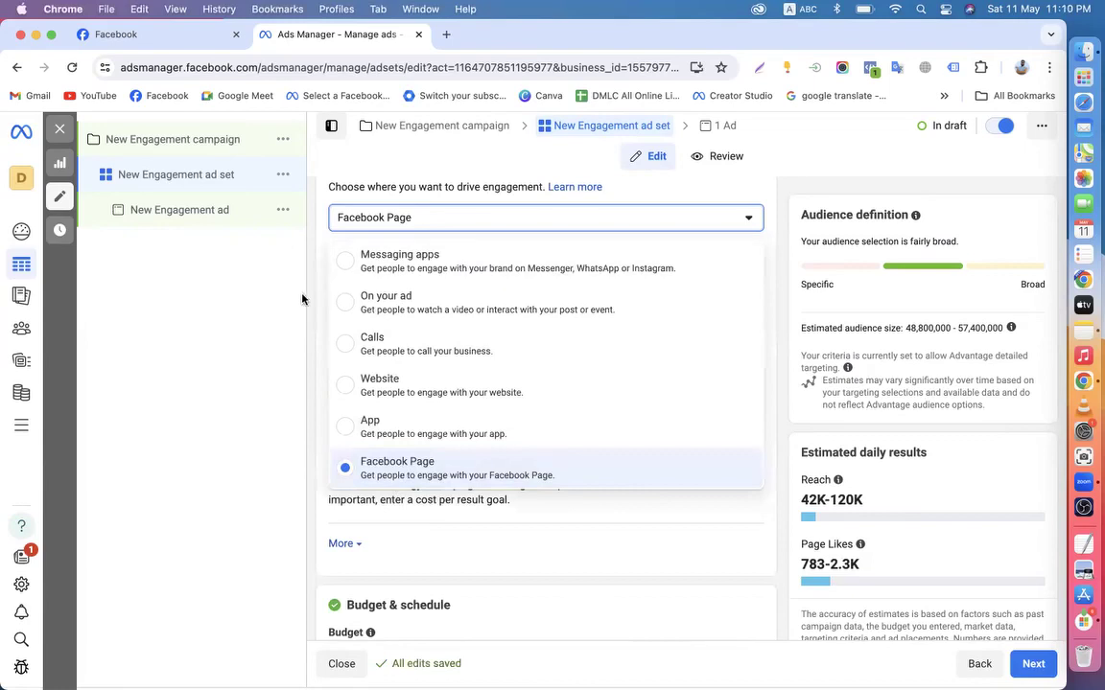
click(277, 269)
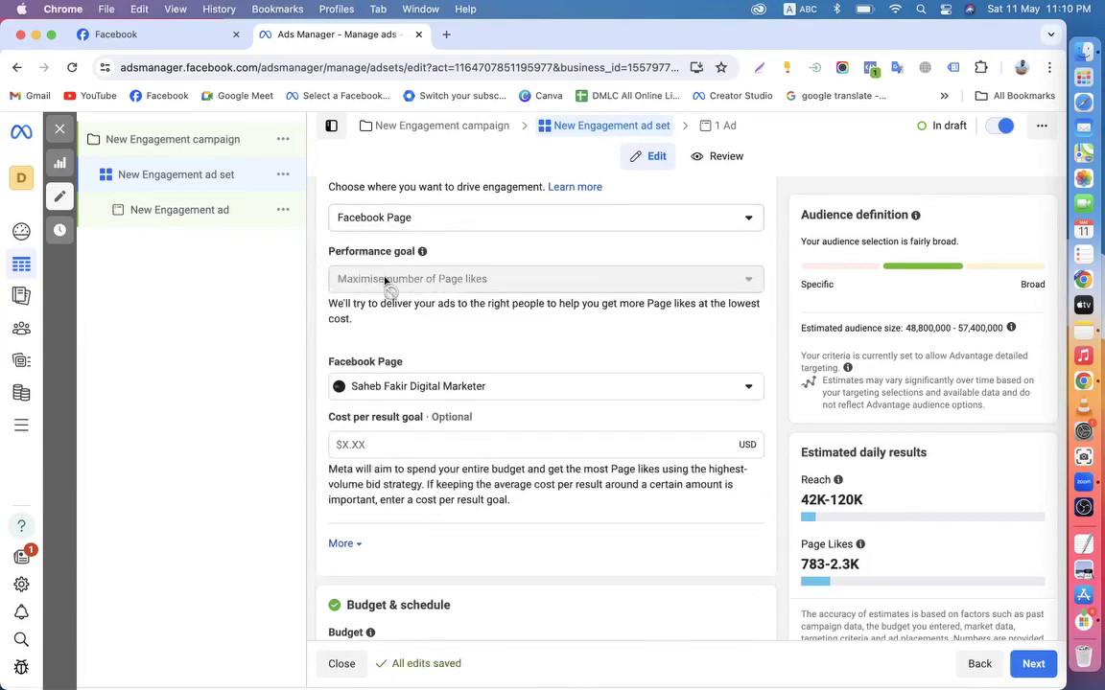
scroll(525, 343, down, 10)
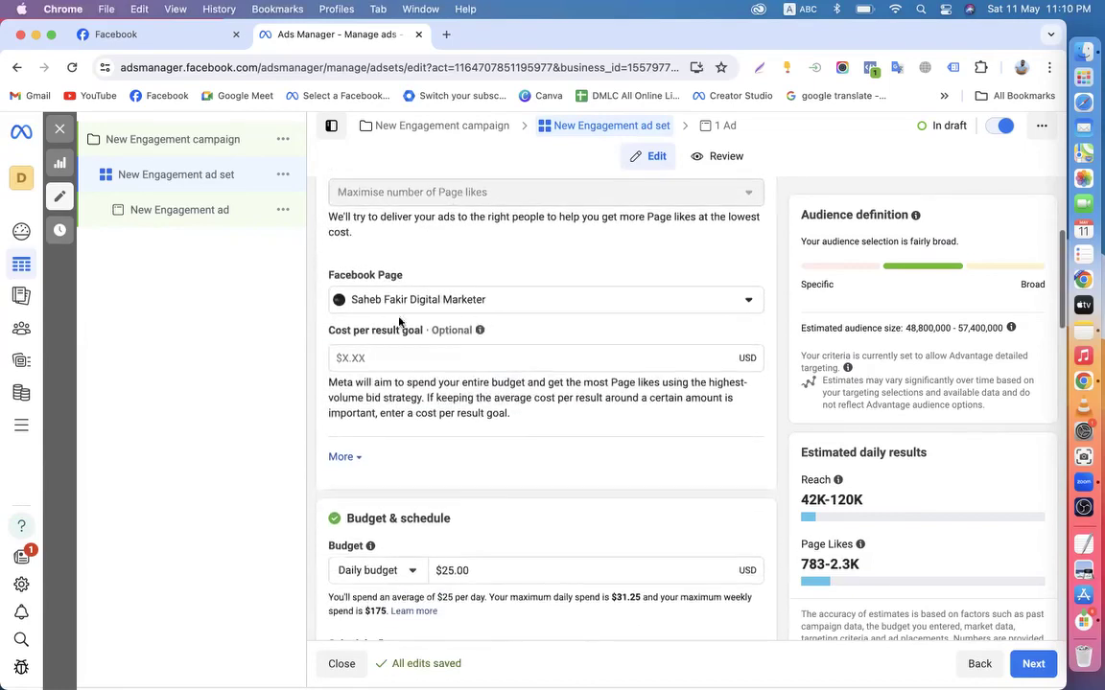
scroll(496, 343, down, 5)
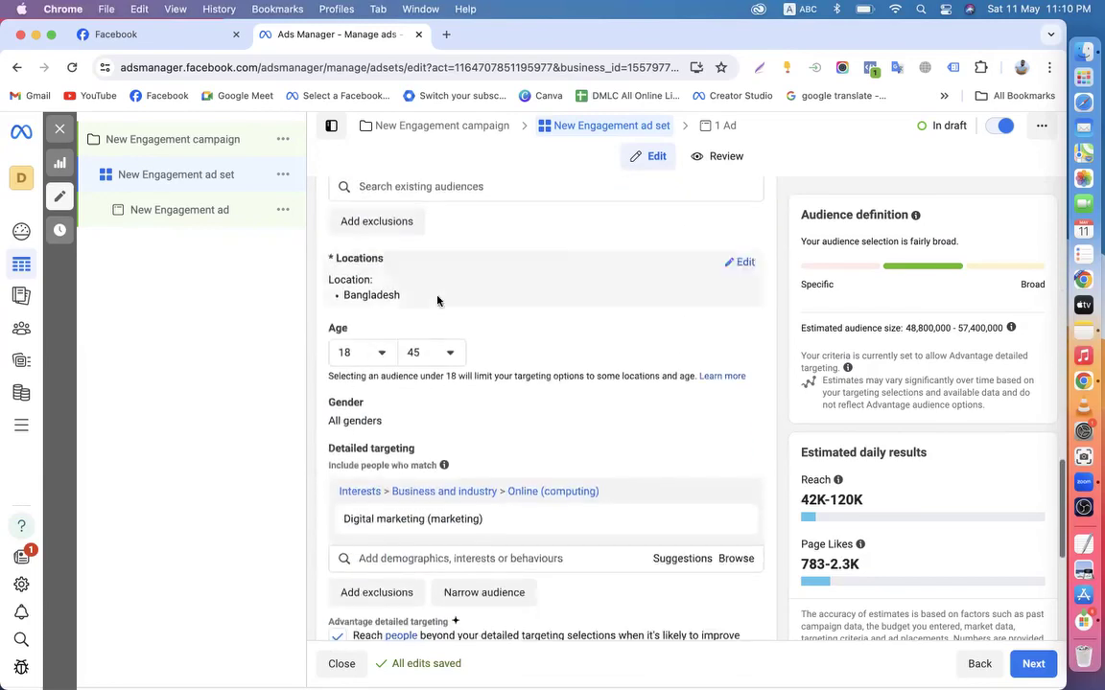
scroll(439, 301, up, 4)
scroll(457, 390, down, 4)
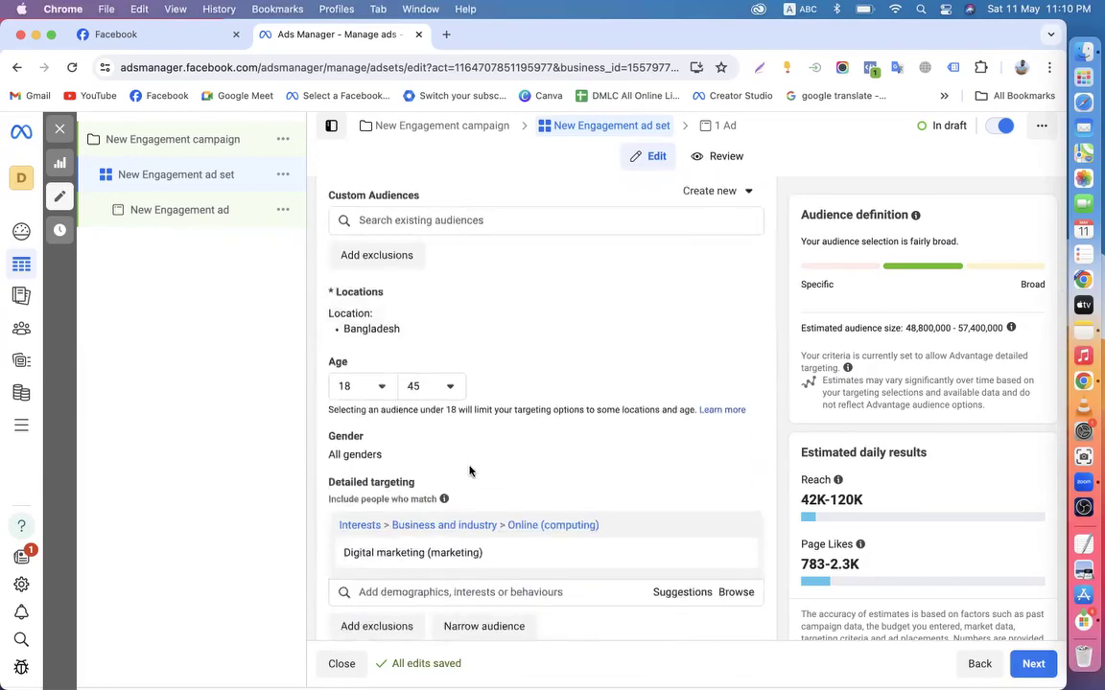
scroll(469, 469, down, 4)
scroll(507, 536, down, 1)
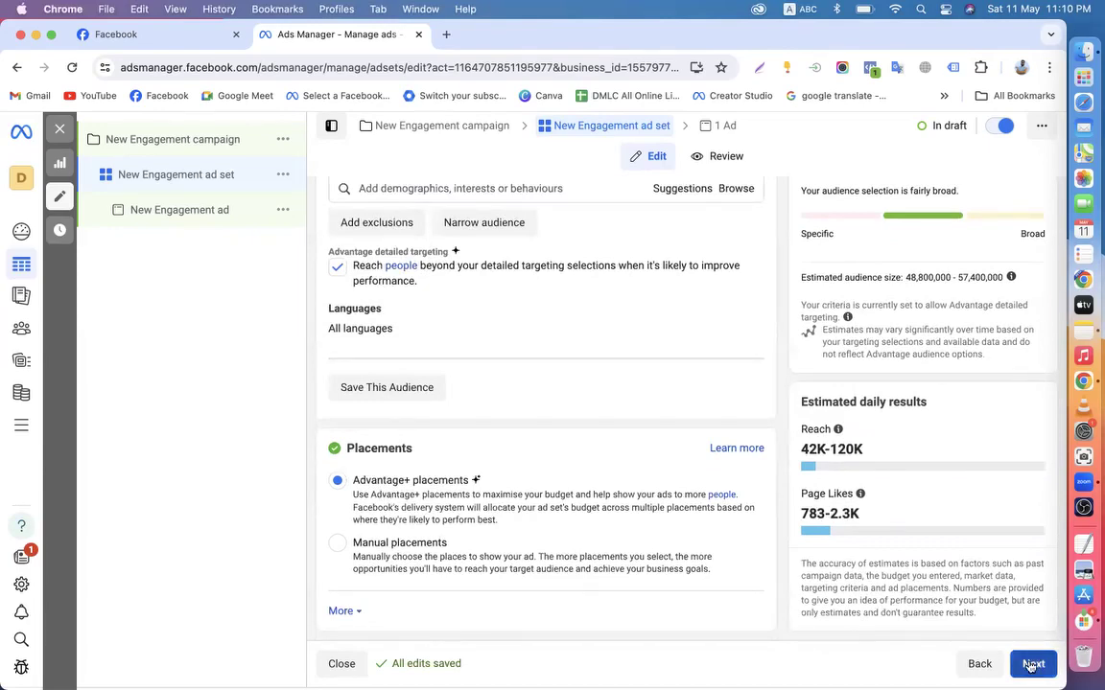
Move on from the ad set to the New Engagement ad's creative section
click(1031, 666)
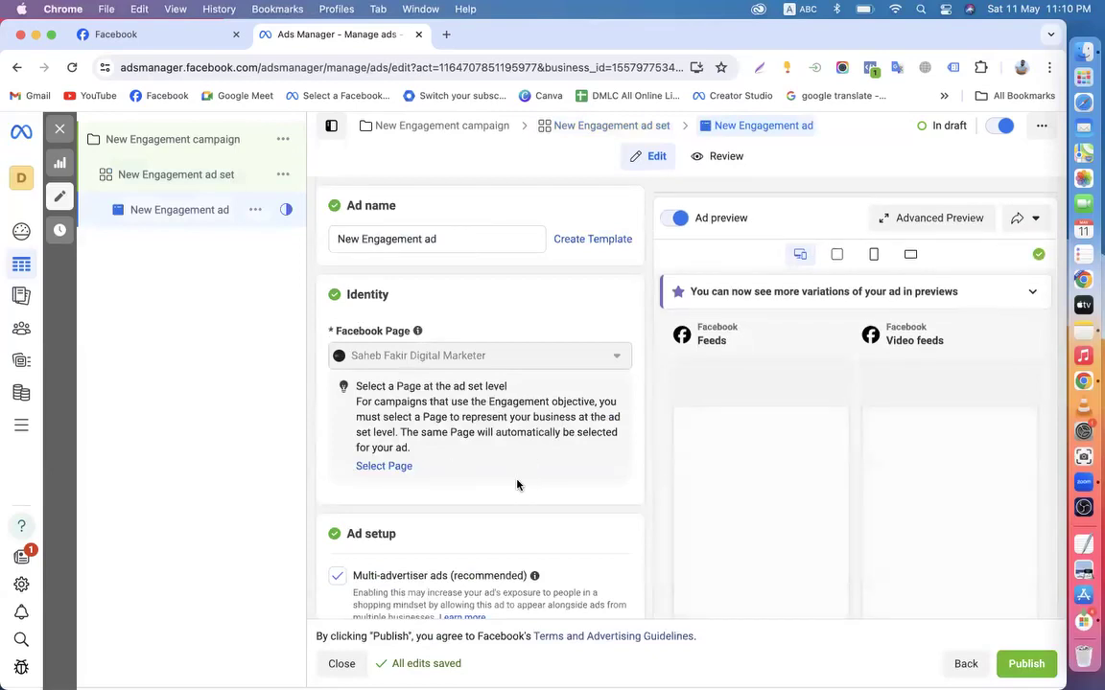
scroll(517, 485, down, 3)
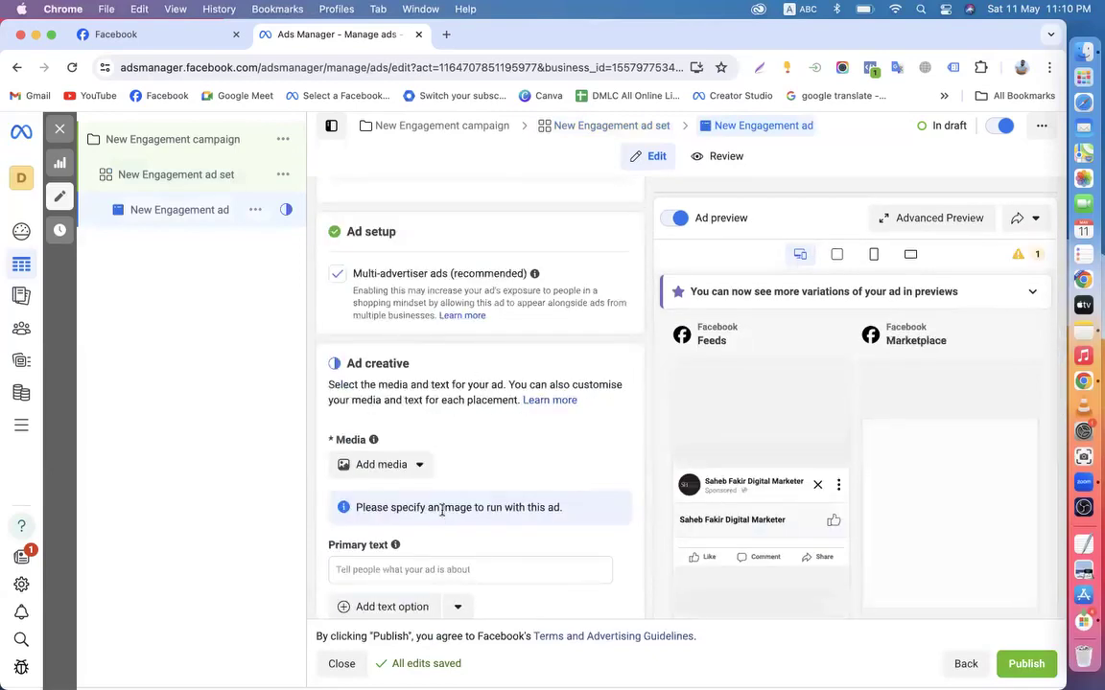
scroll(441, 511, down, 2)
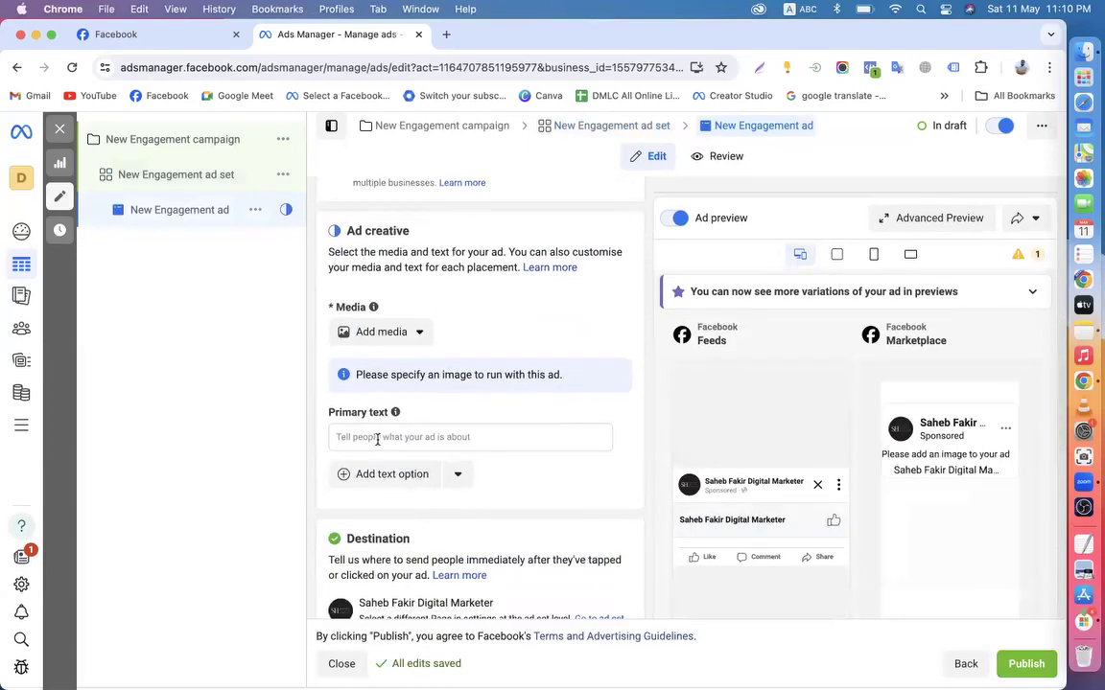
click(446, 436)
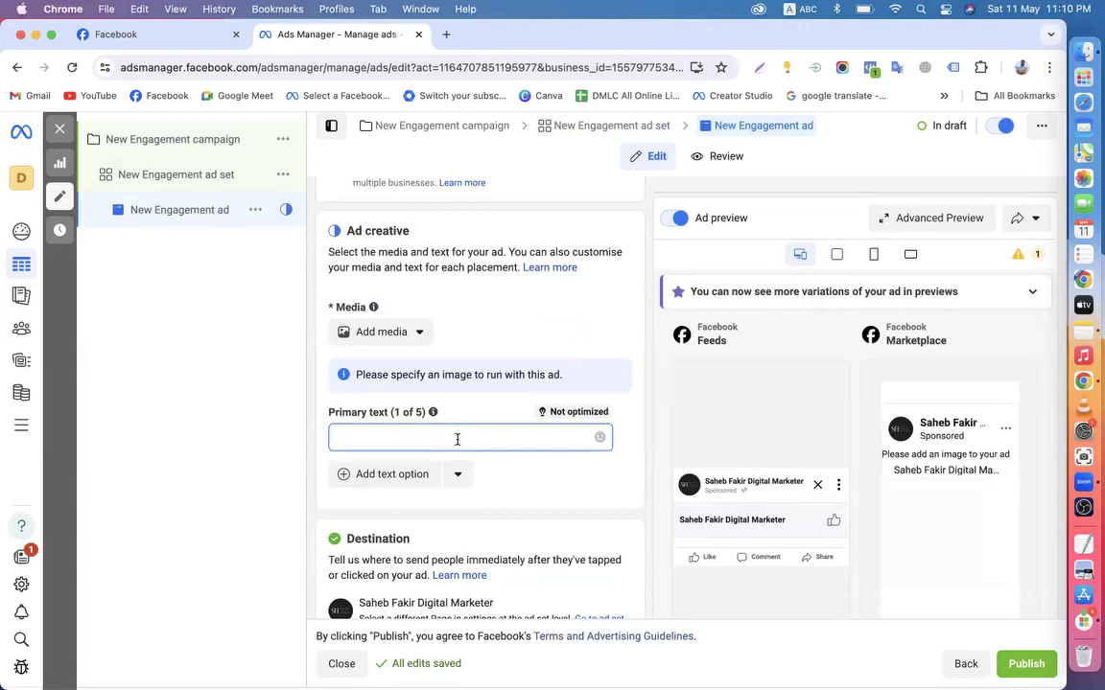
Add the pink Digital Marketing page image as the ad's media
click(414, 331)
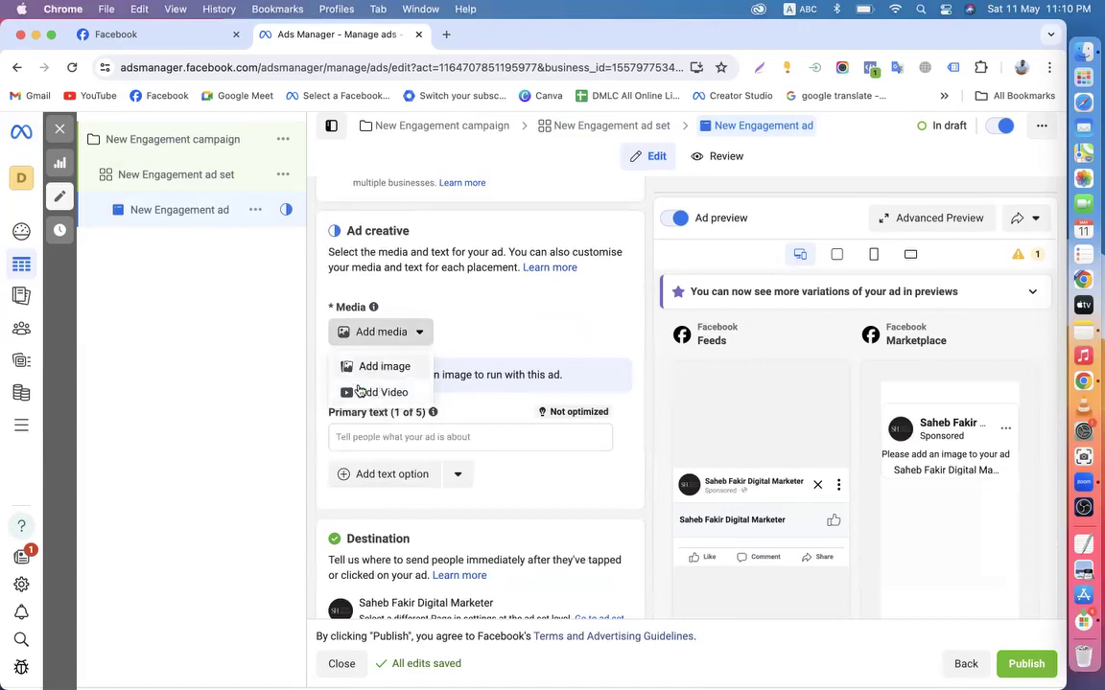
click(371, 370)
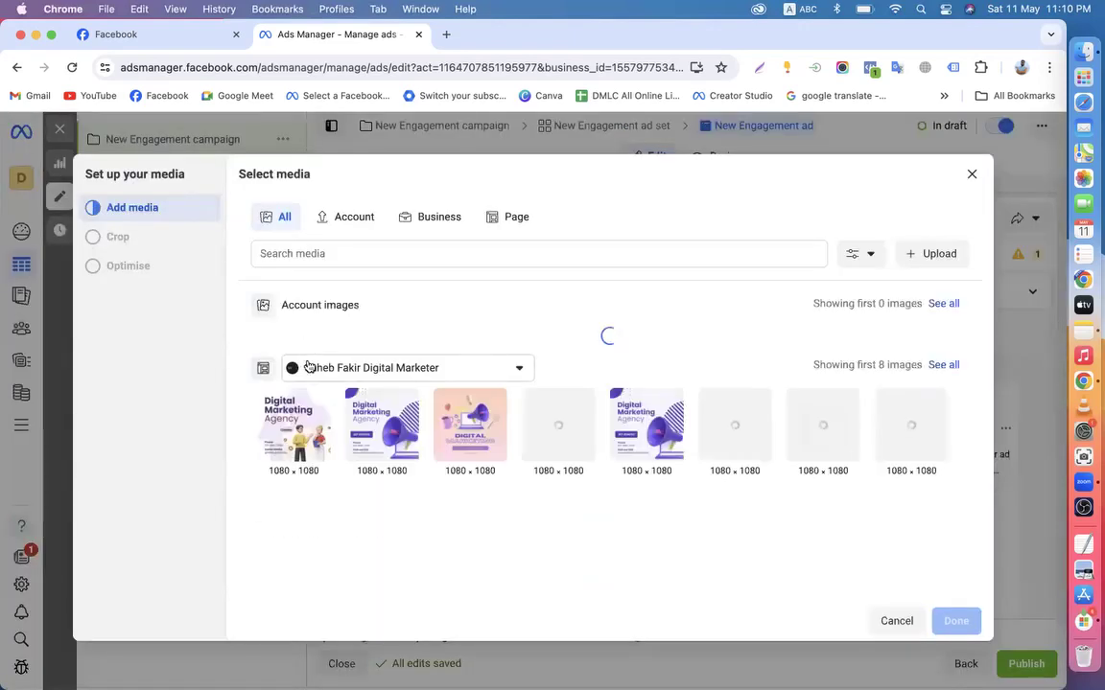
scroll(307, 371, down, 1)
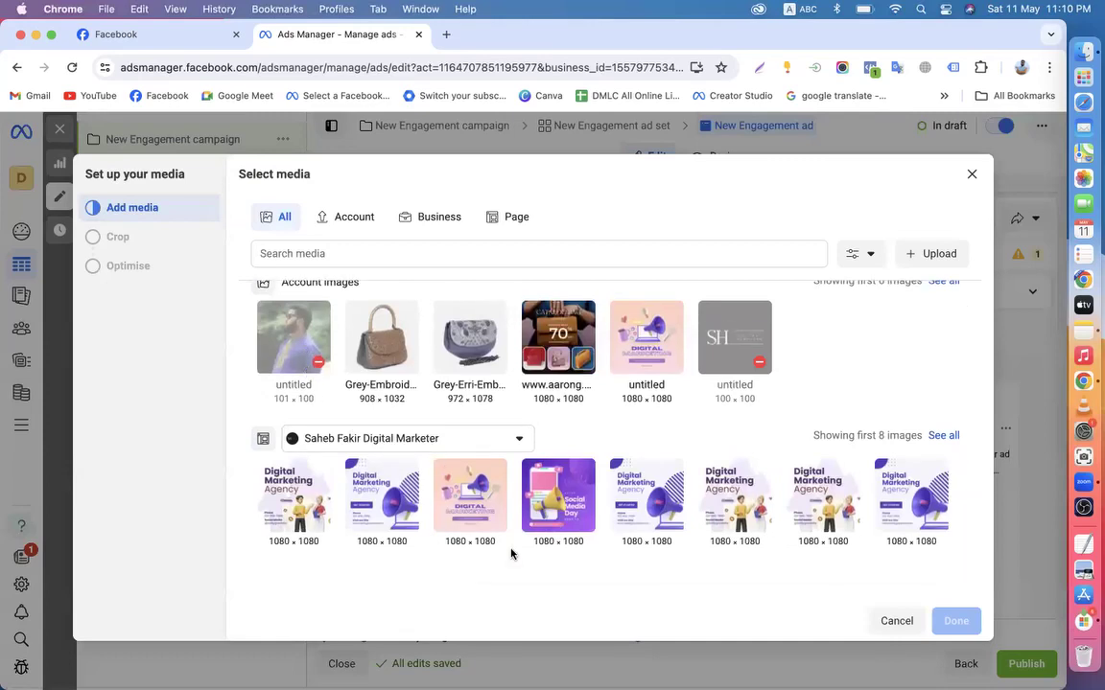
click(470, 494)
click(954, 622)
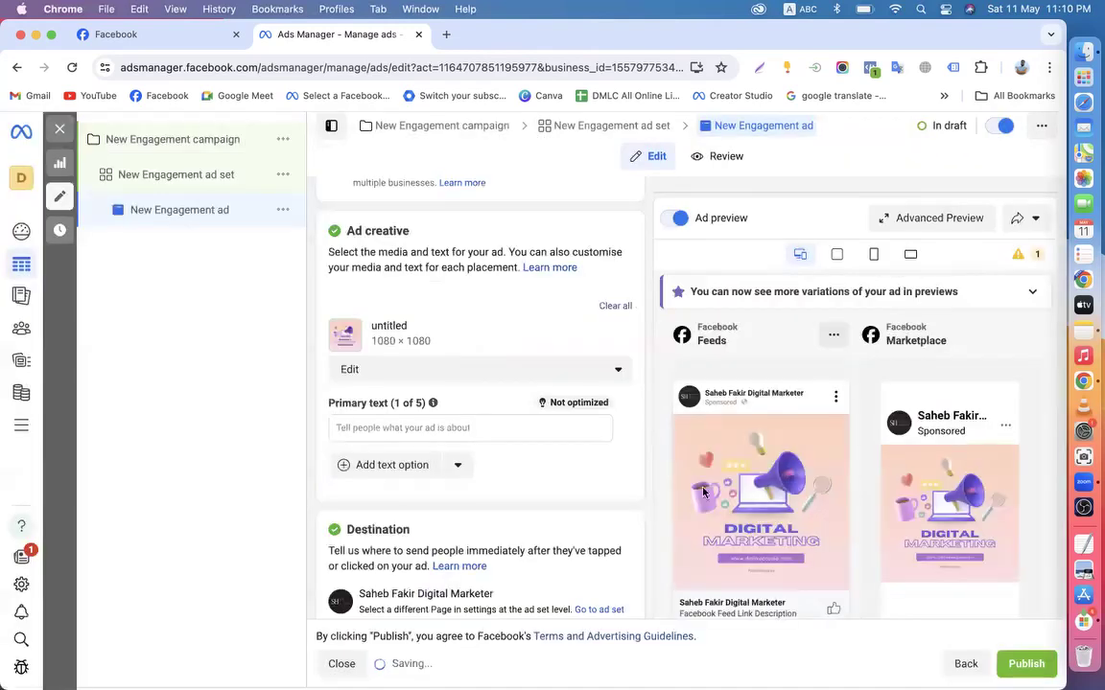
Enter primary text 'Are you interested digital marketing course? then like my page', fixing a typo
click(366, 423)
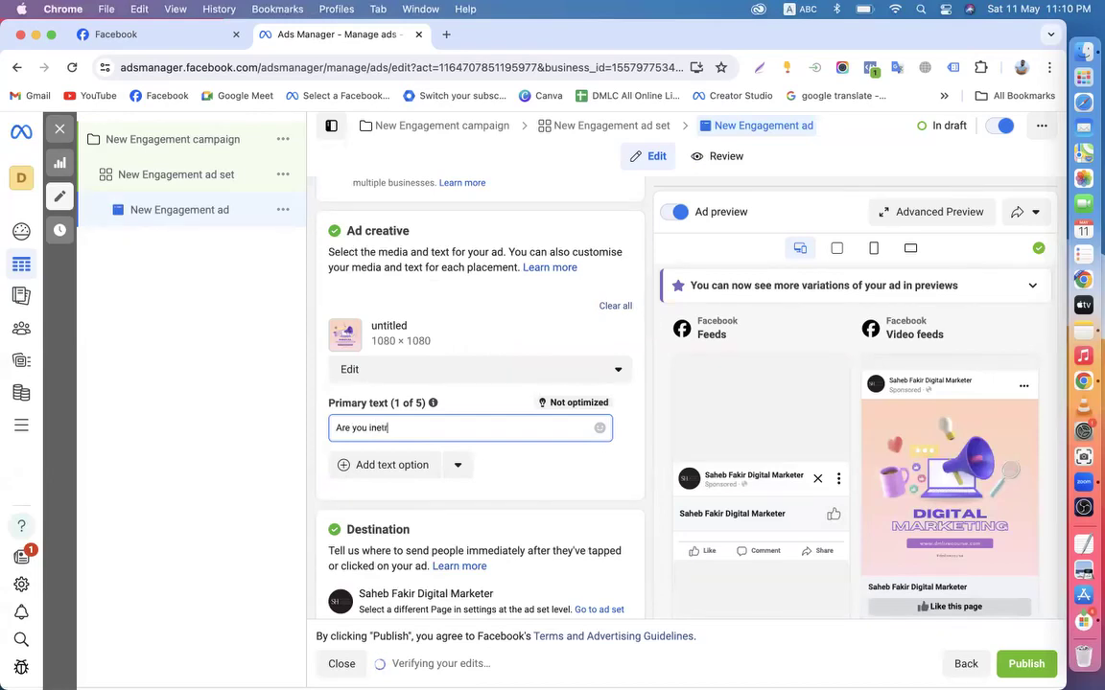
key(BackSpace)
key(BackSpace)
key(BackSpace)
key(BackSpace)
key(BackSpace)
key(BackSpace)
text(terest)
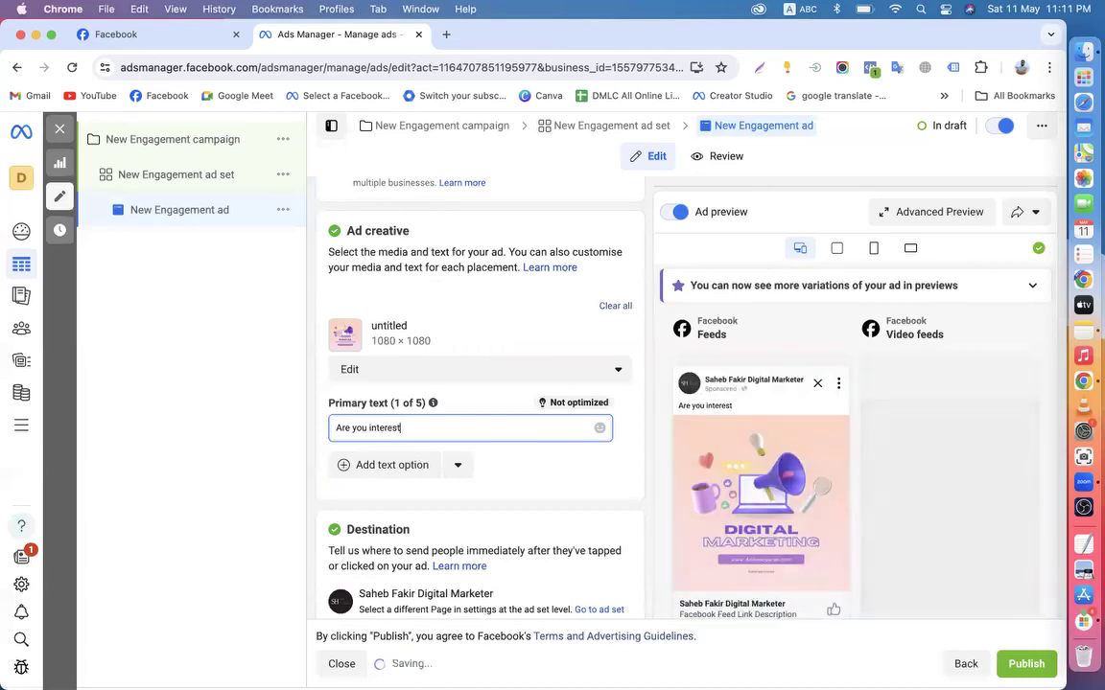
text(ed digital marke)
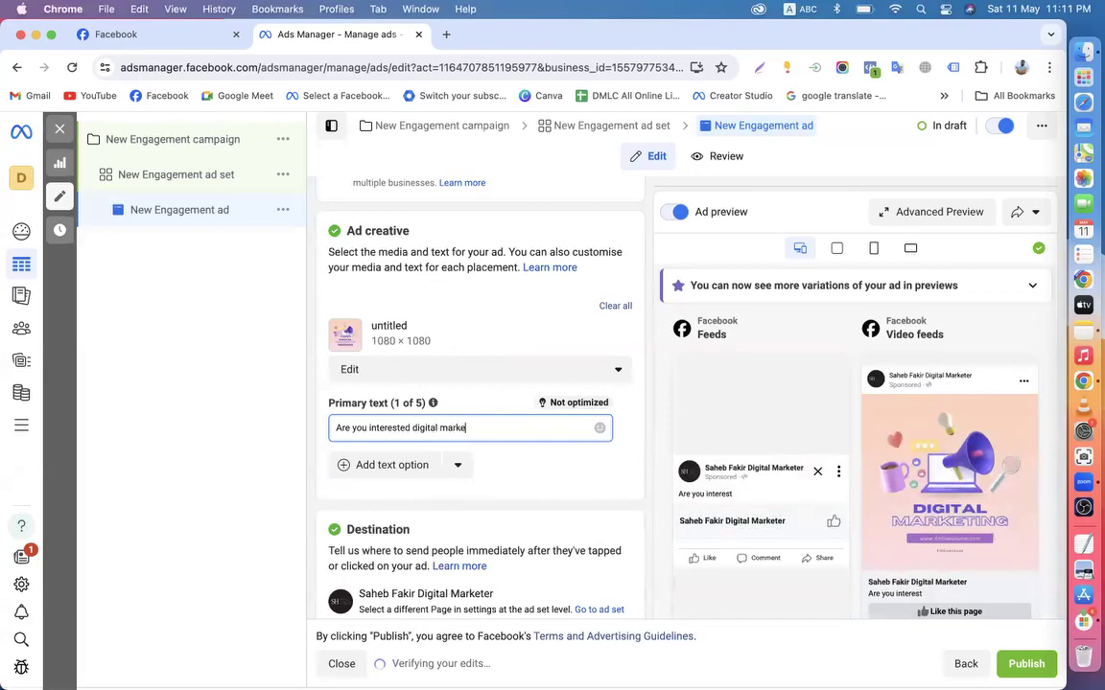
text(ting)
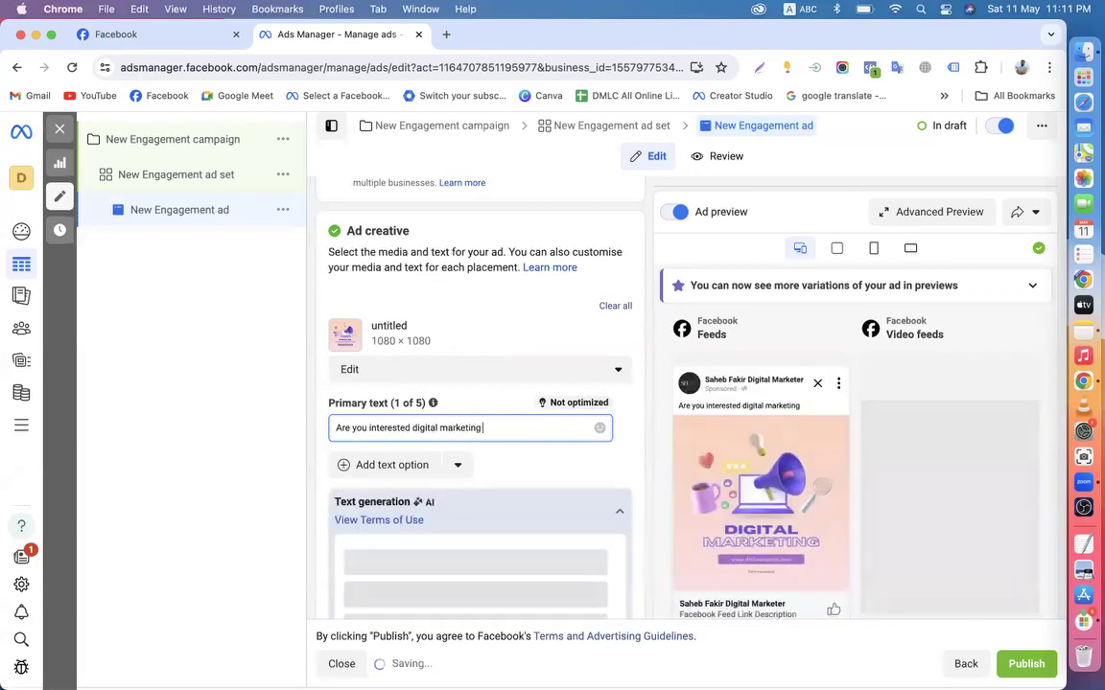
text( f)
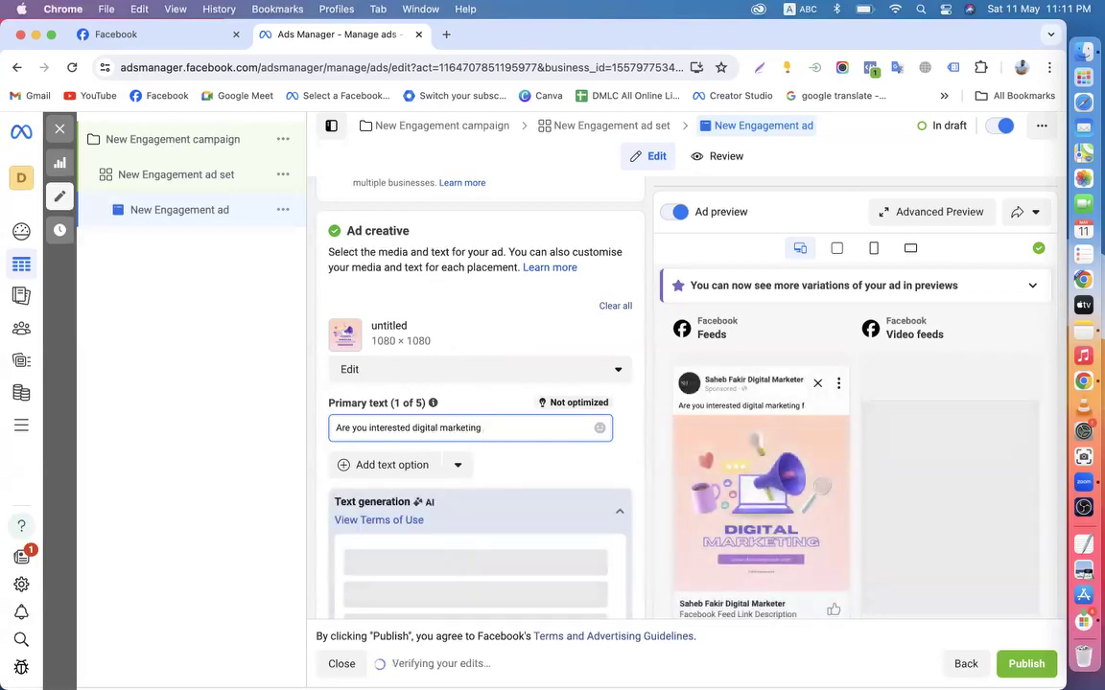
text(course)
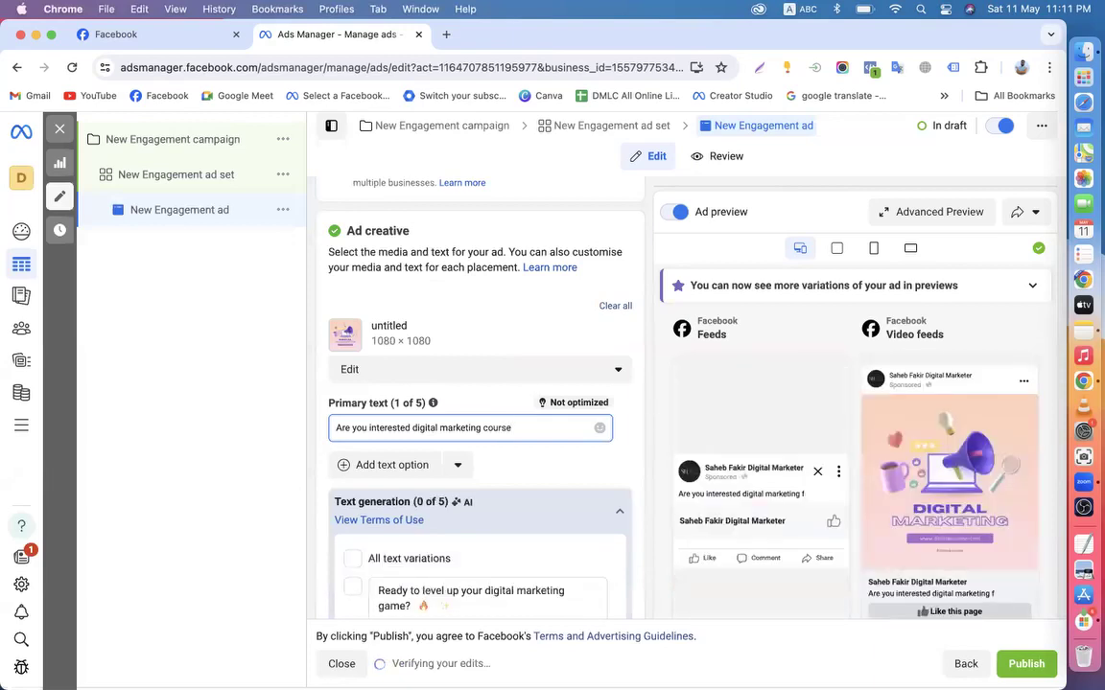
text(? t)
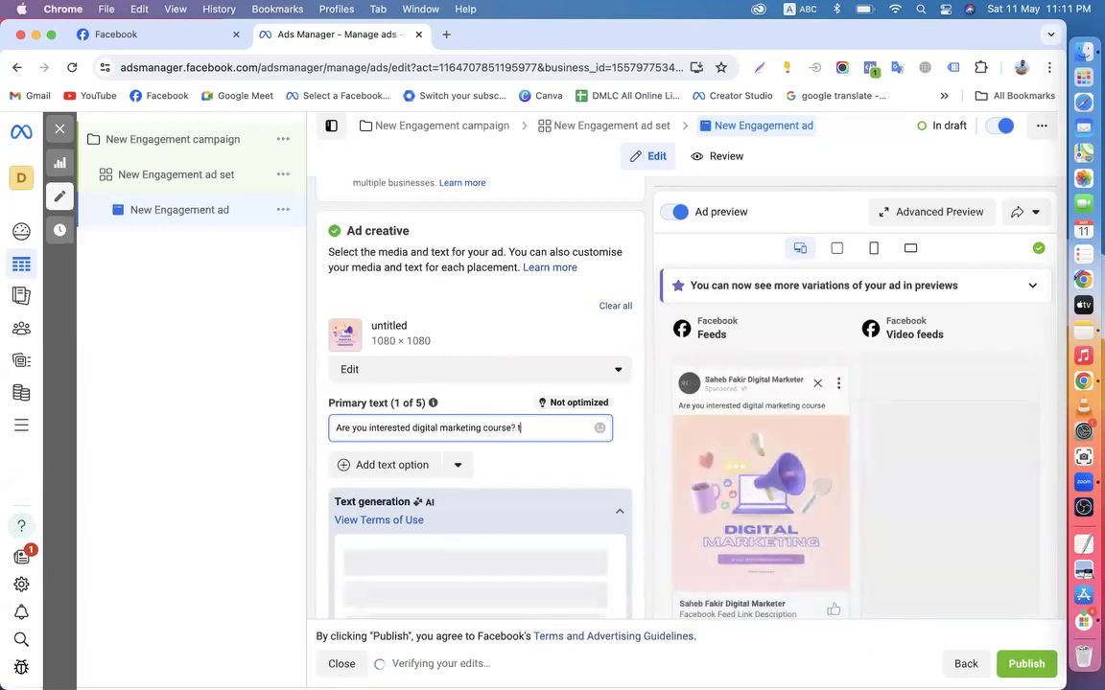
text(hen lik)
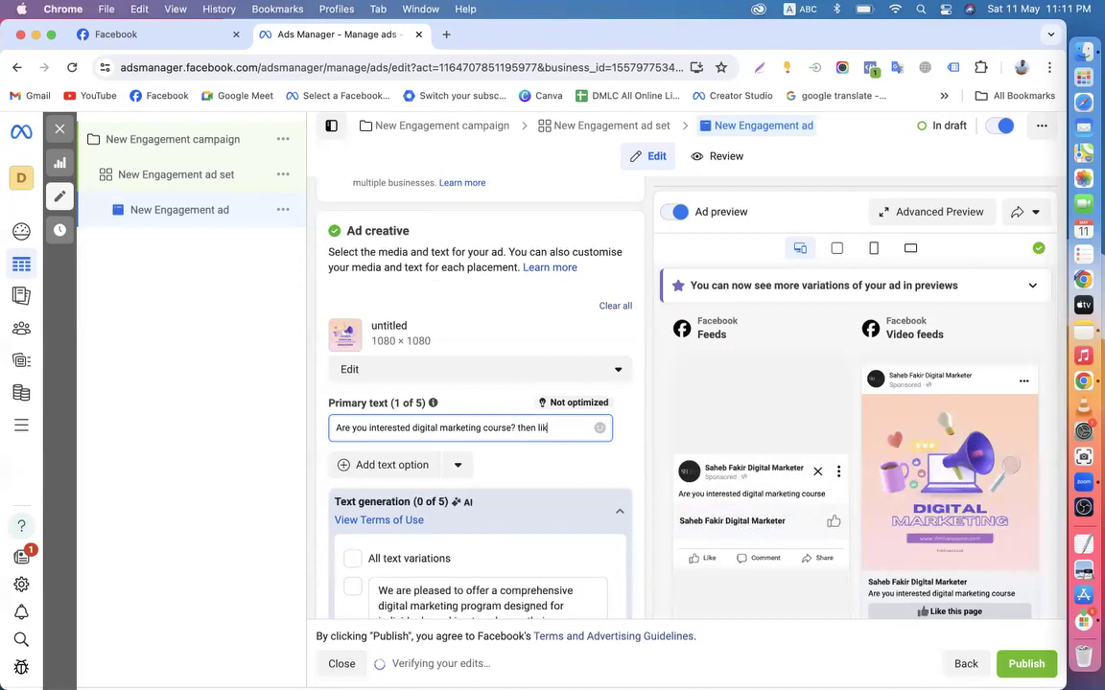
text(e my page)
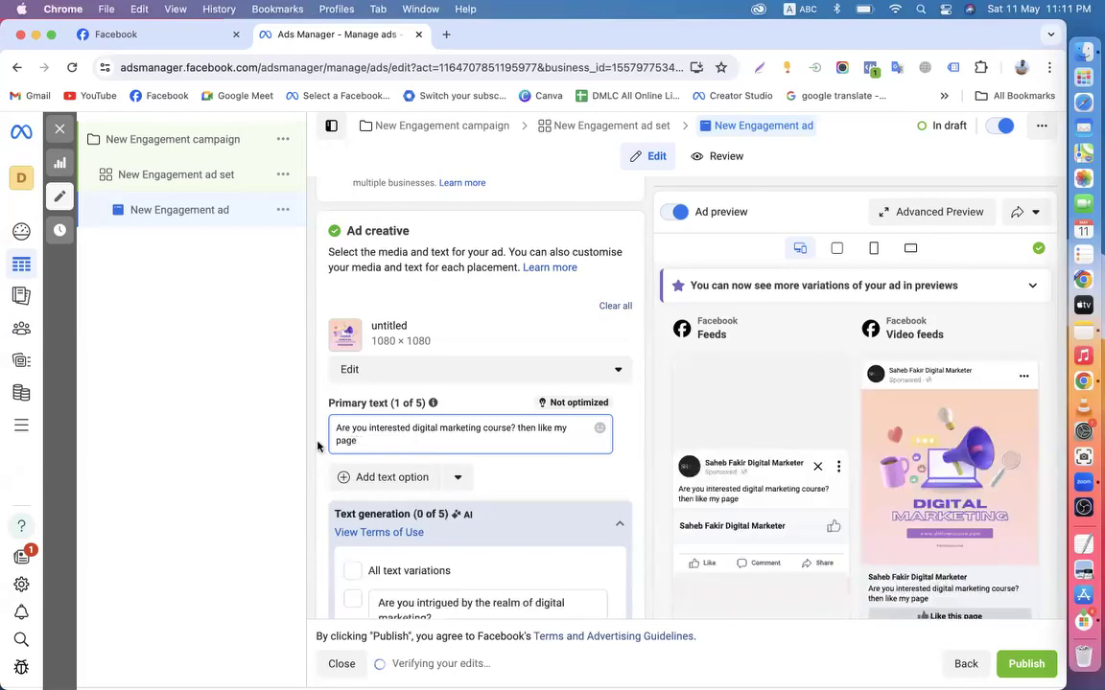
click(317, 445)
scroll(317, 445, down, 1)
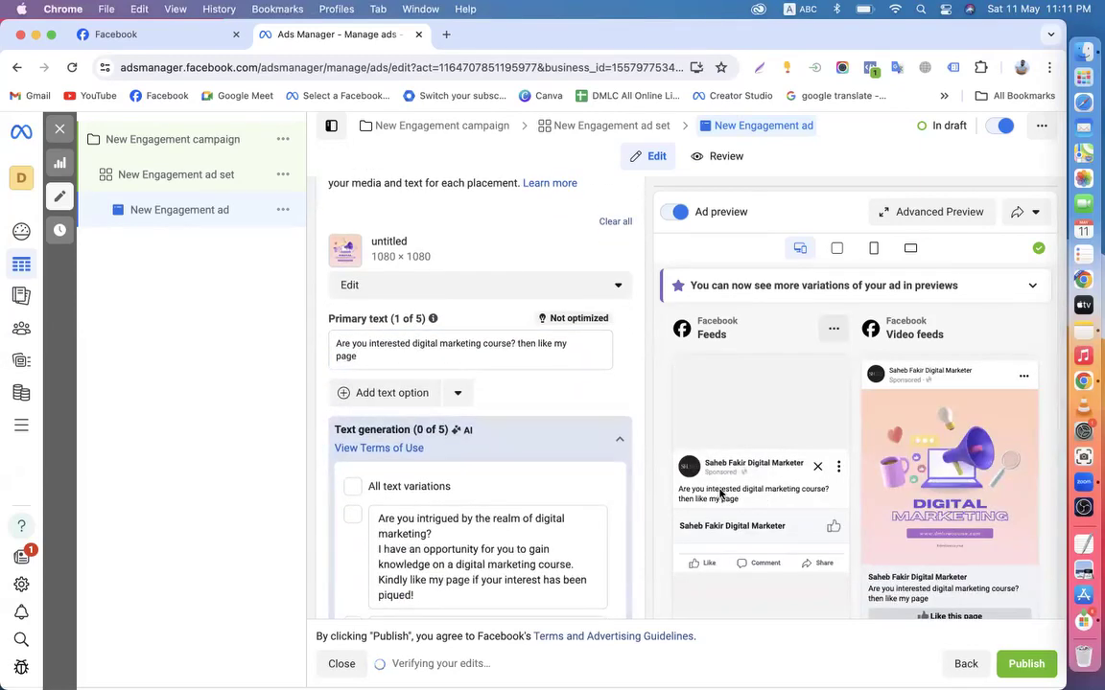
click(537, 347)
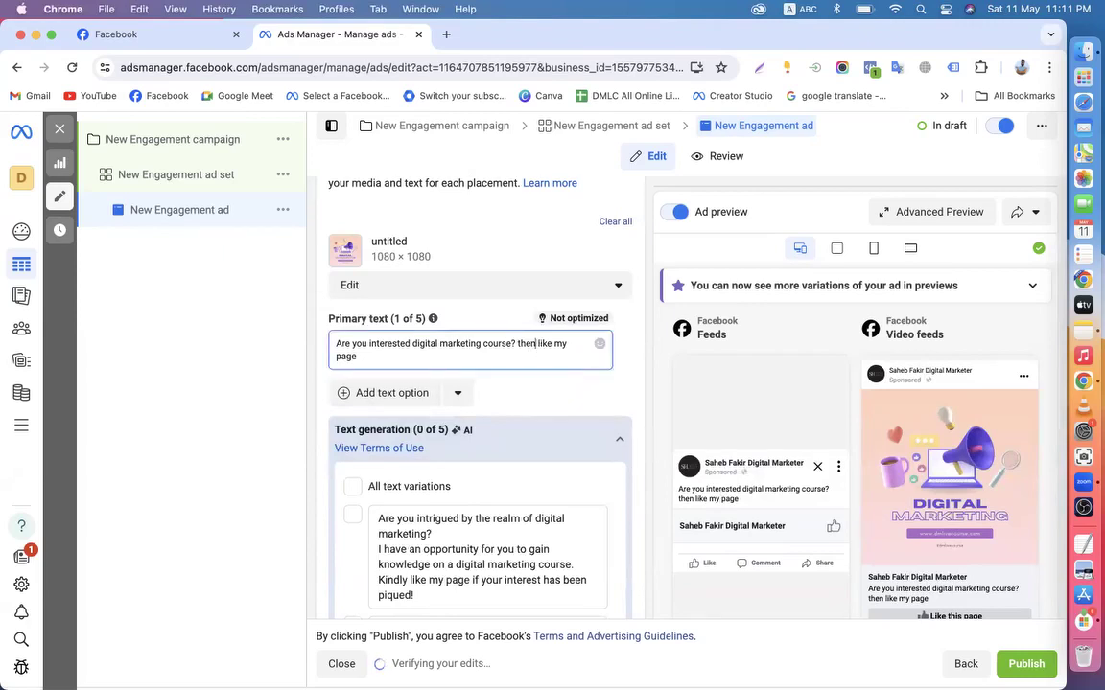
Insert a thumbs-up emoji after 'then' in the primary text via Emoji & Symbols
right_click(540, 344)
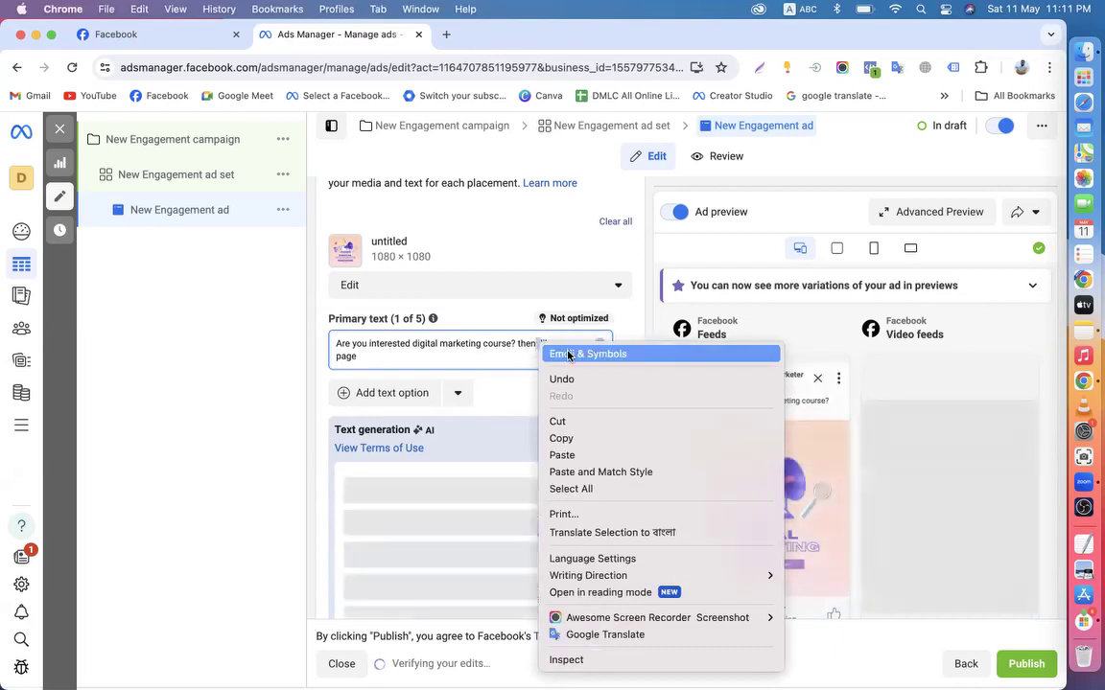
click(568, 354)
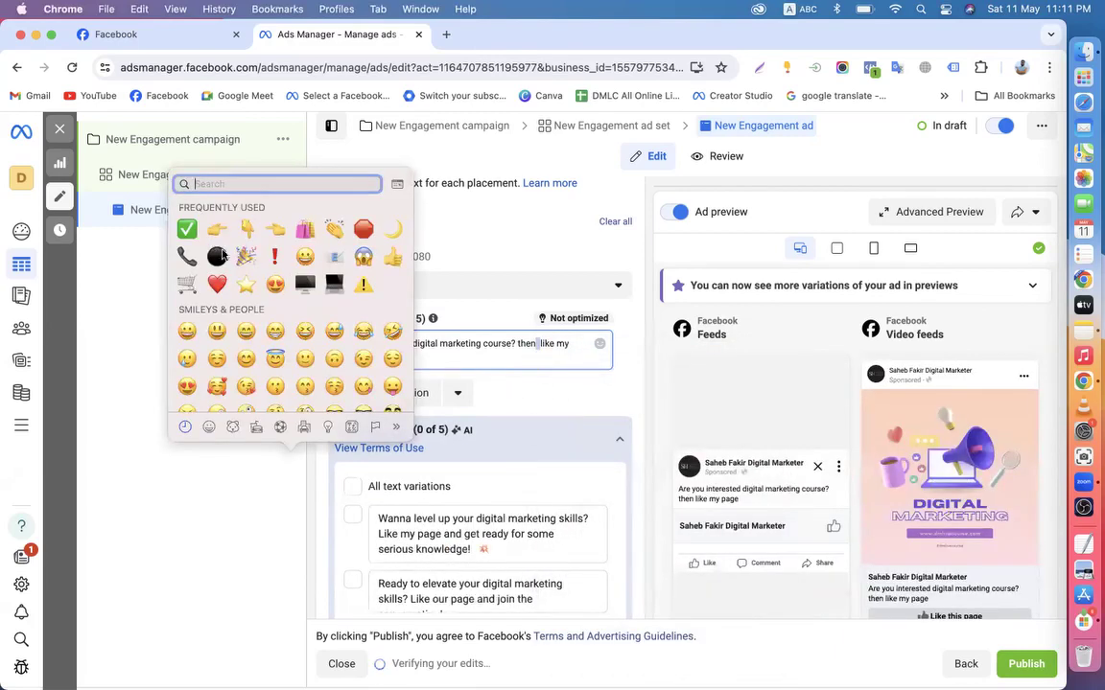
click(393, 261)
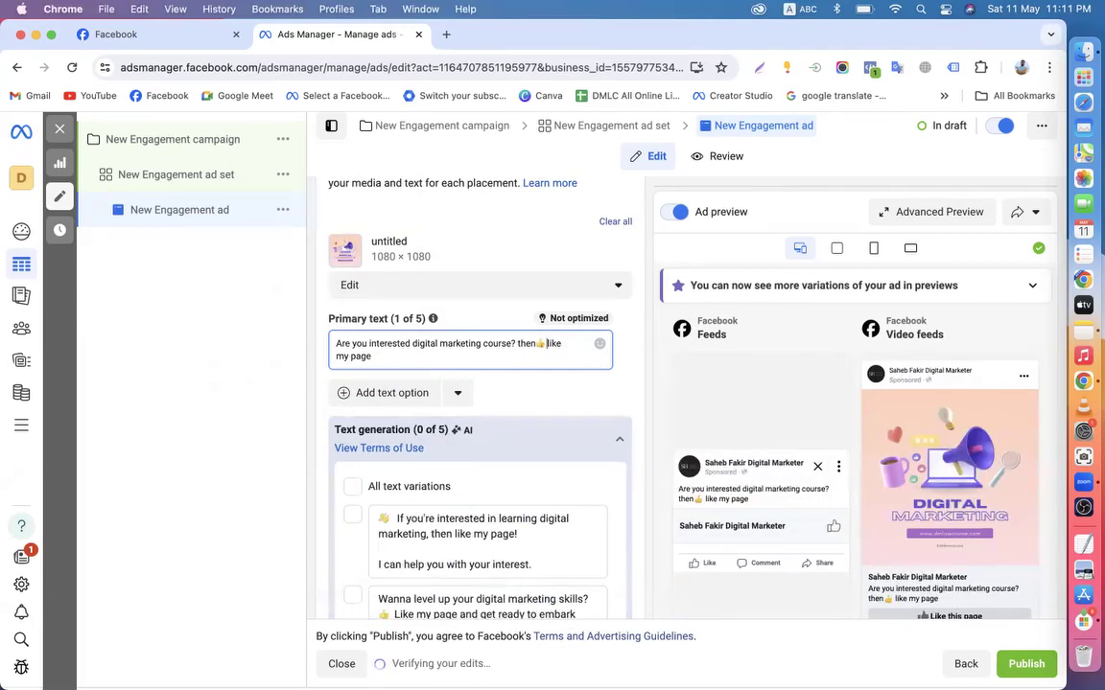
click(617, 405)
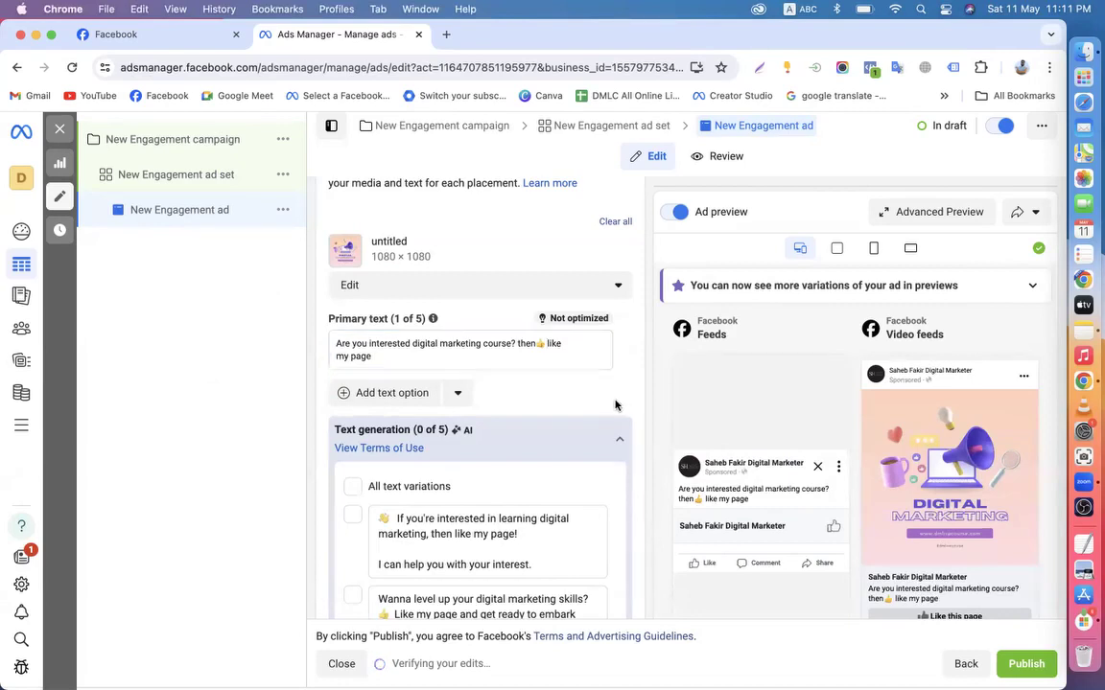
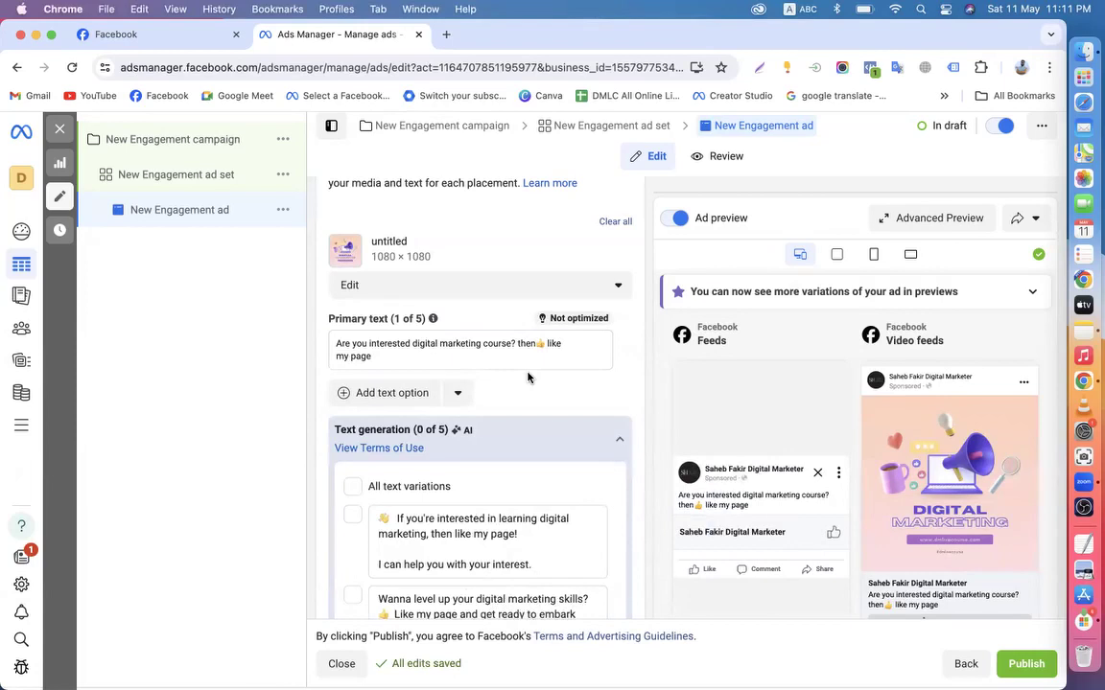
Look through the advanced preview of every placement, then close it
click(911, 218)
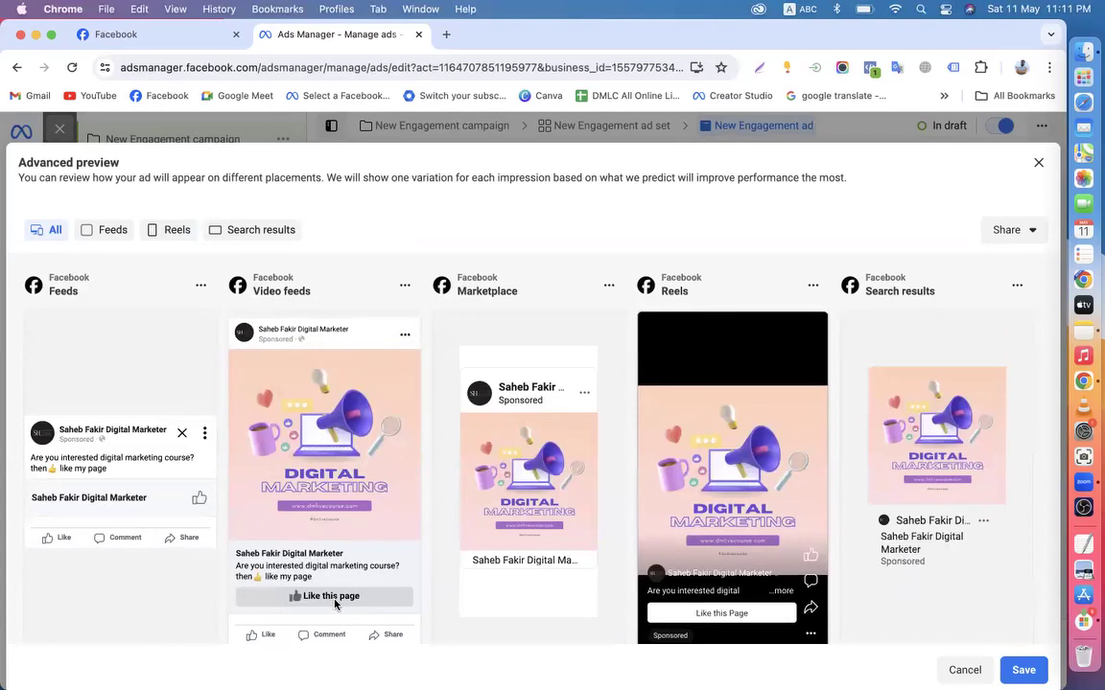
scroll(561, 491, down, 4)
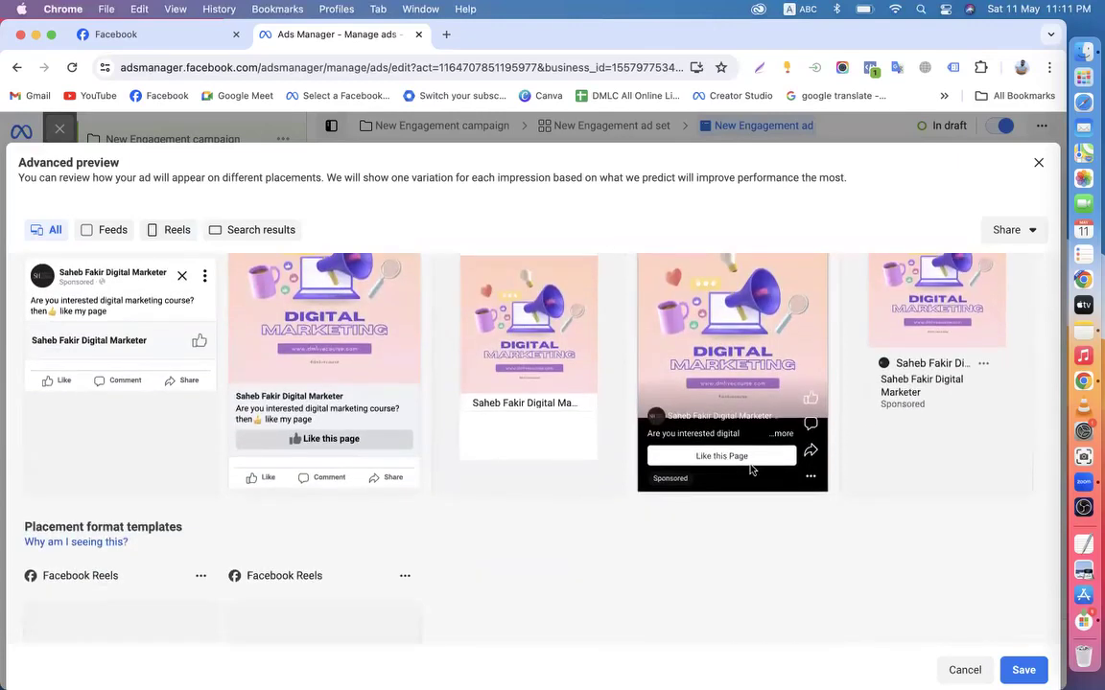
scroll(754, 470, up, 4)
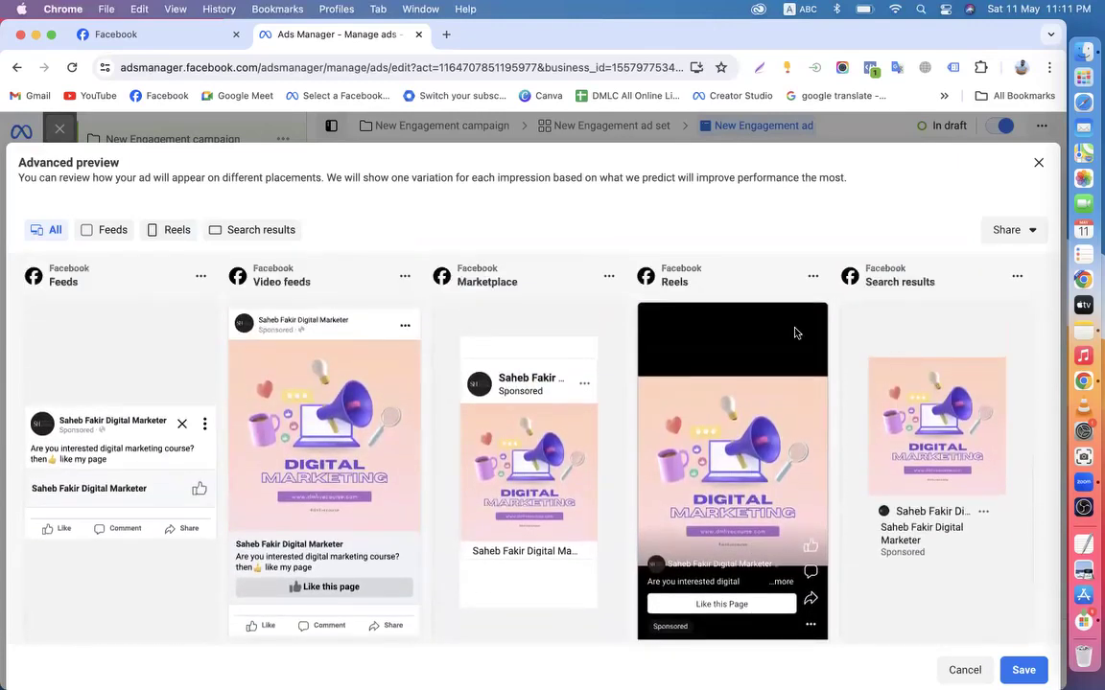
click(1038, 163)
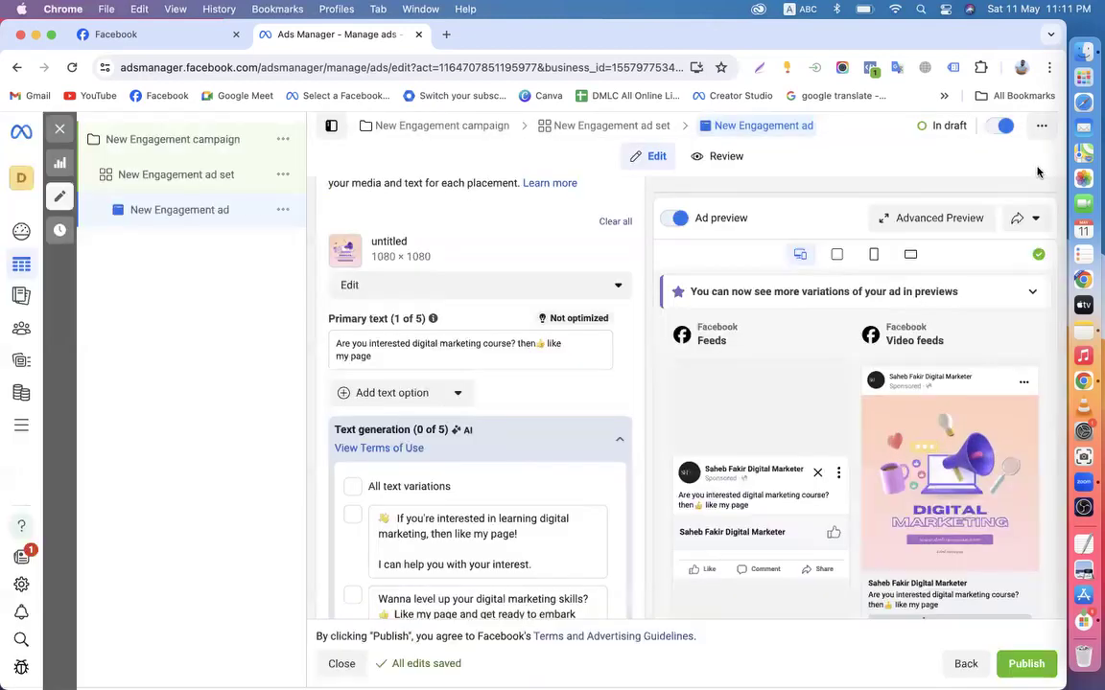
Expand the Video feeds preview to full size, browse its formats, then close it
click(1022, 336)
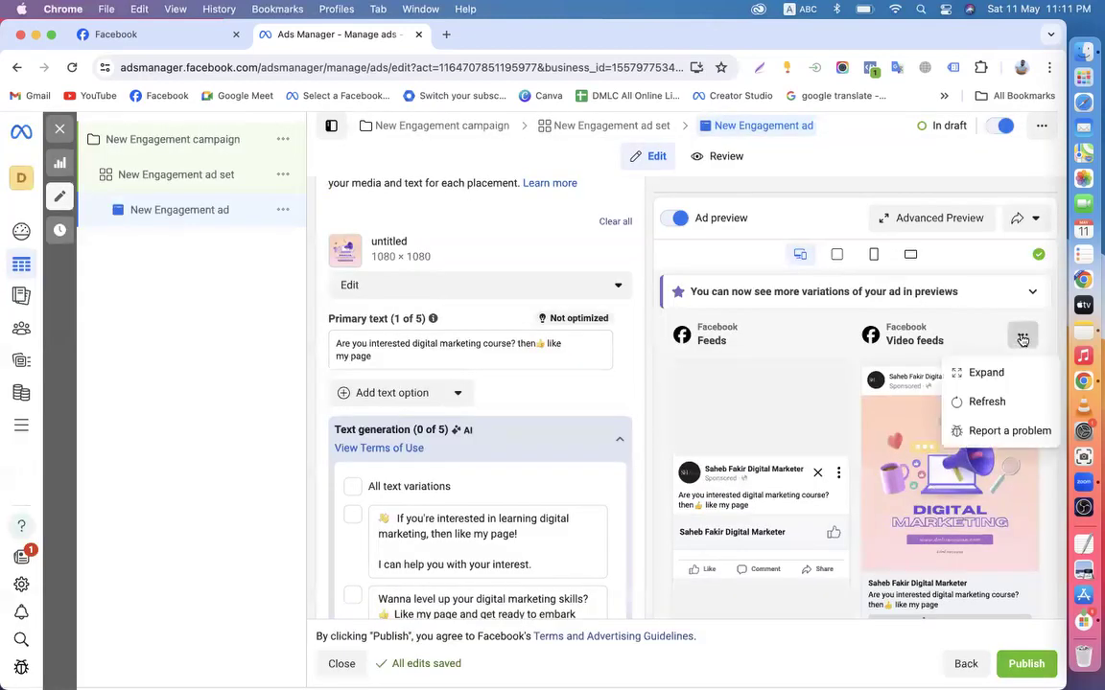
click(982, 372)
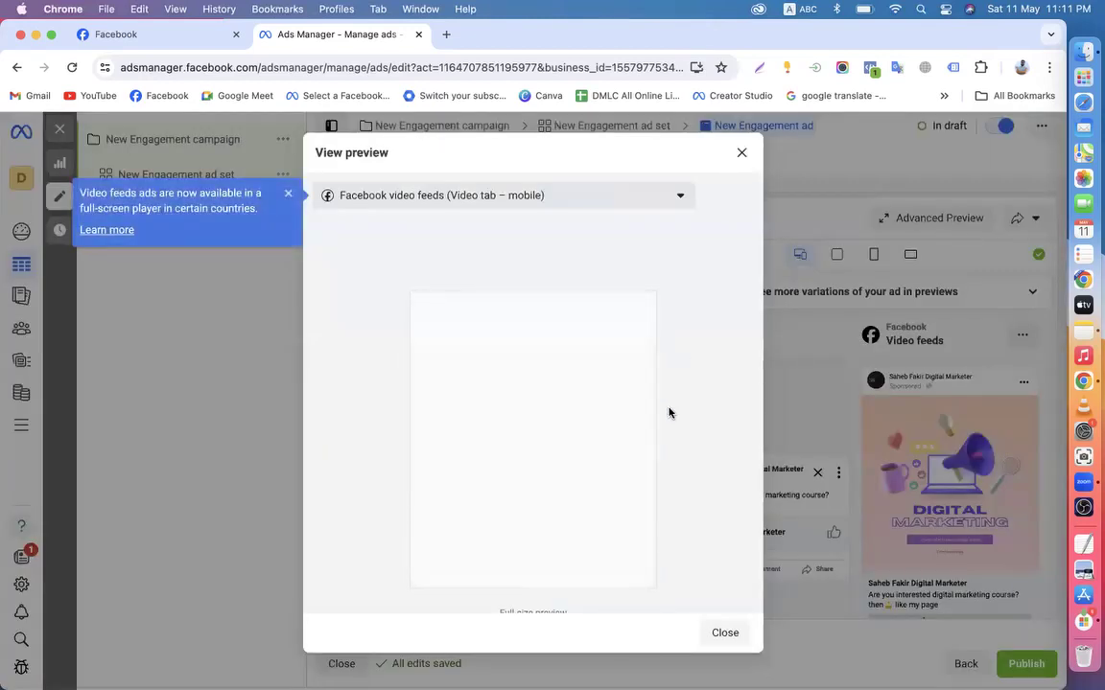
click(576, 198)
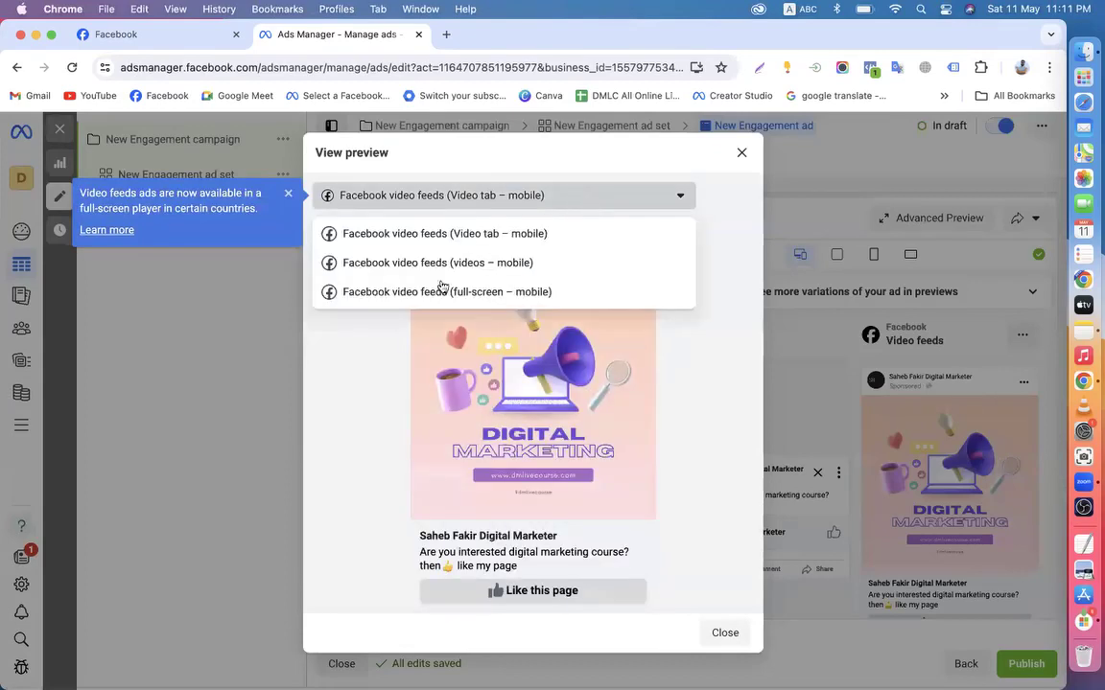
click(741, 155)
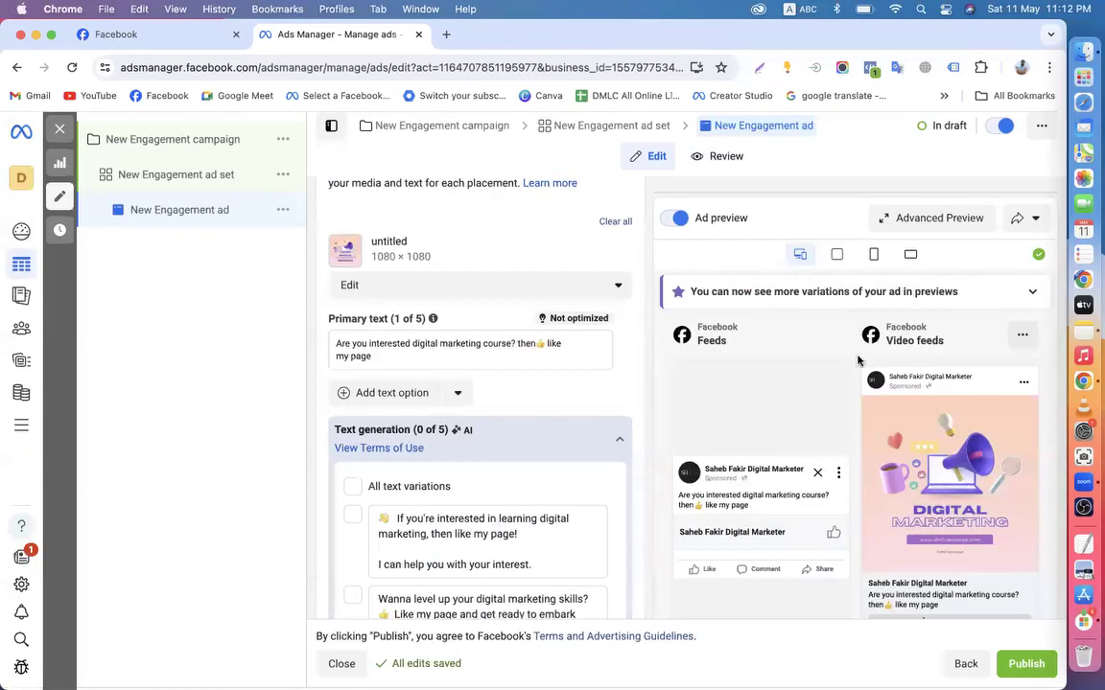
Cycle the preview through Feeds, Reels, All placements and Search results, ending on Search results
click(836, 254)
click(873, 255)
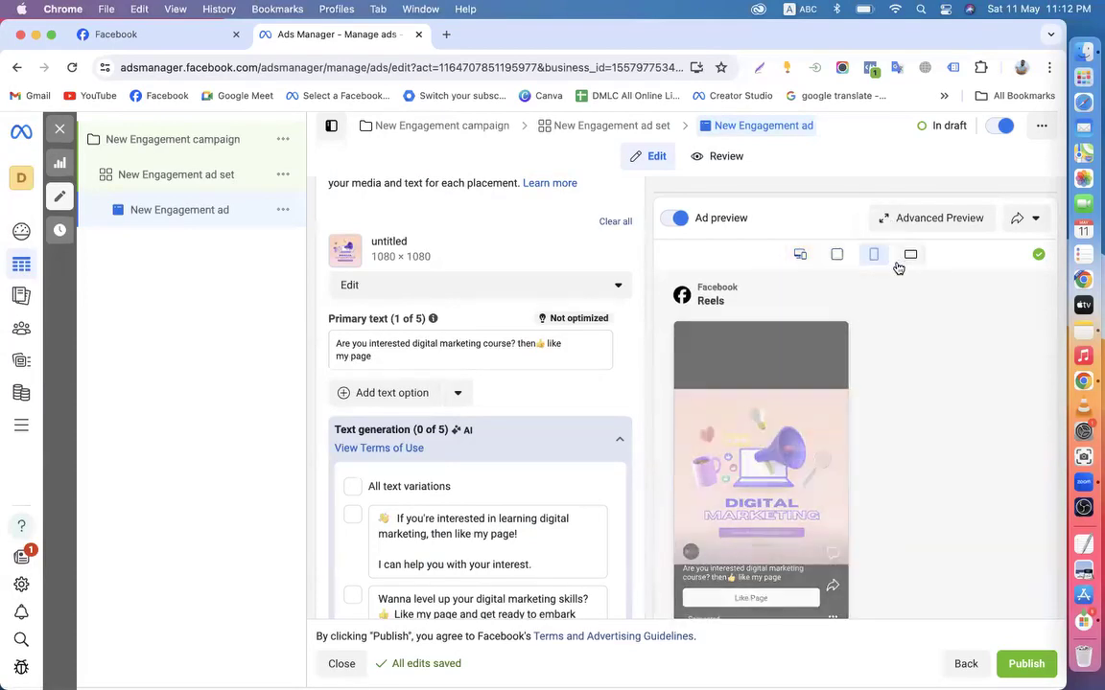
click(899, 265)
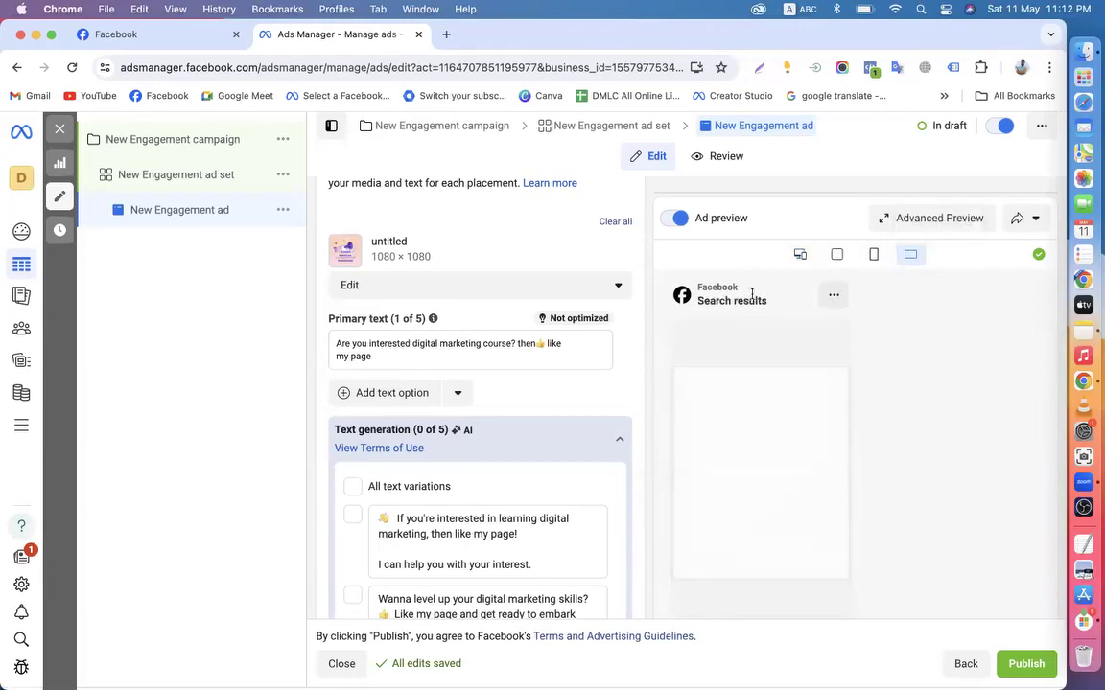
click(799, 254)
click(836, 254)
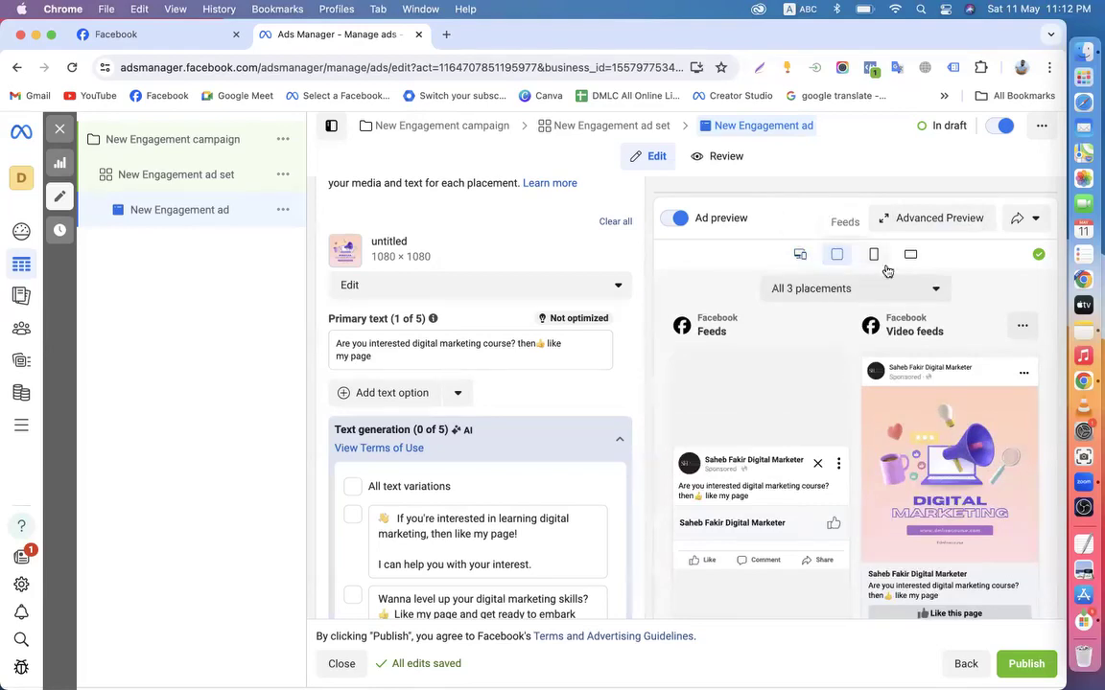
click(871, 256)
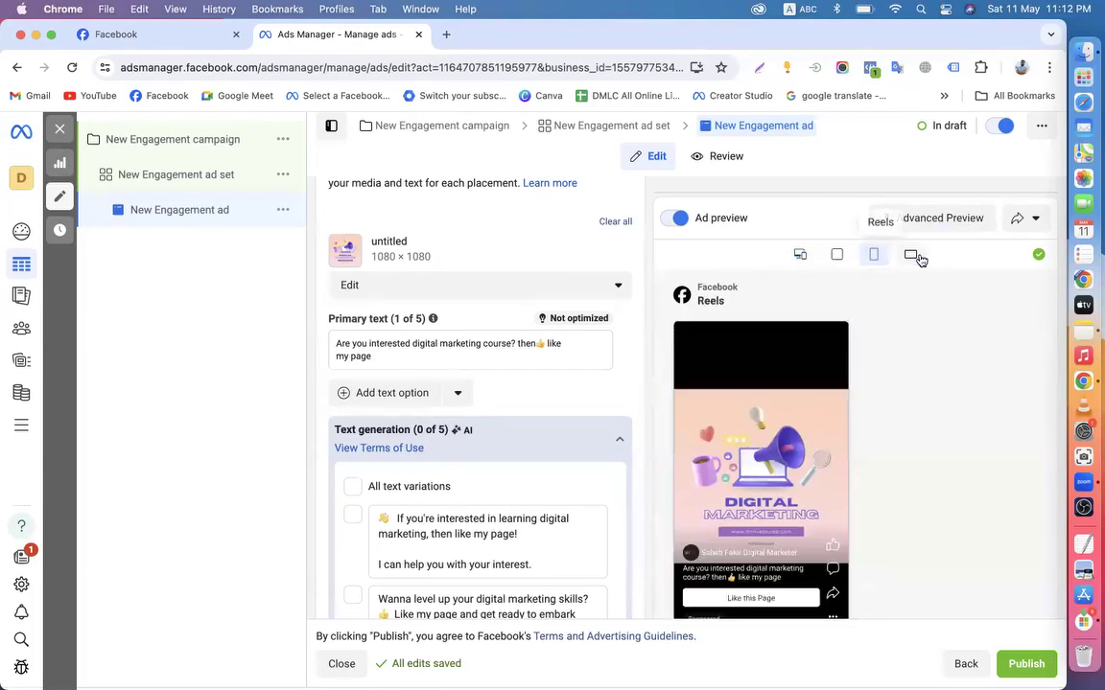
click(906, 259)
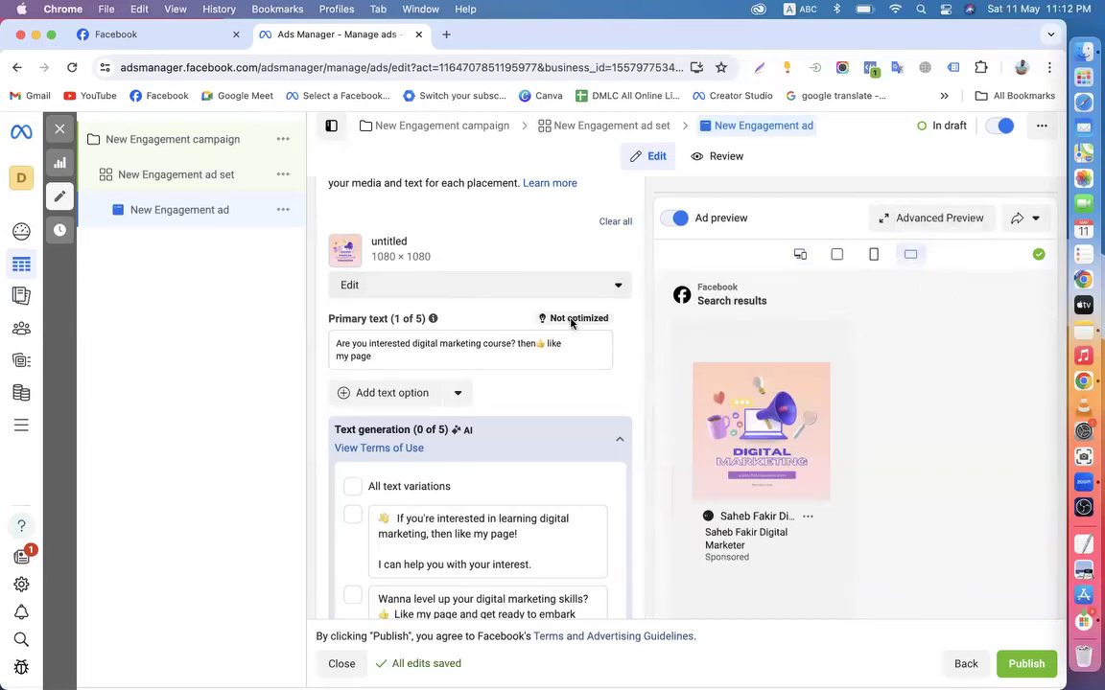
mouse_move(571, 323)
click(168, 37)
scroll(346, 484, up, 5)
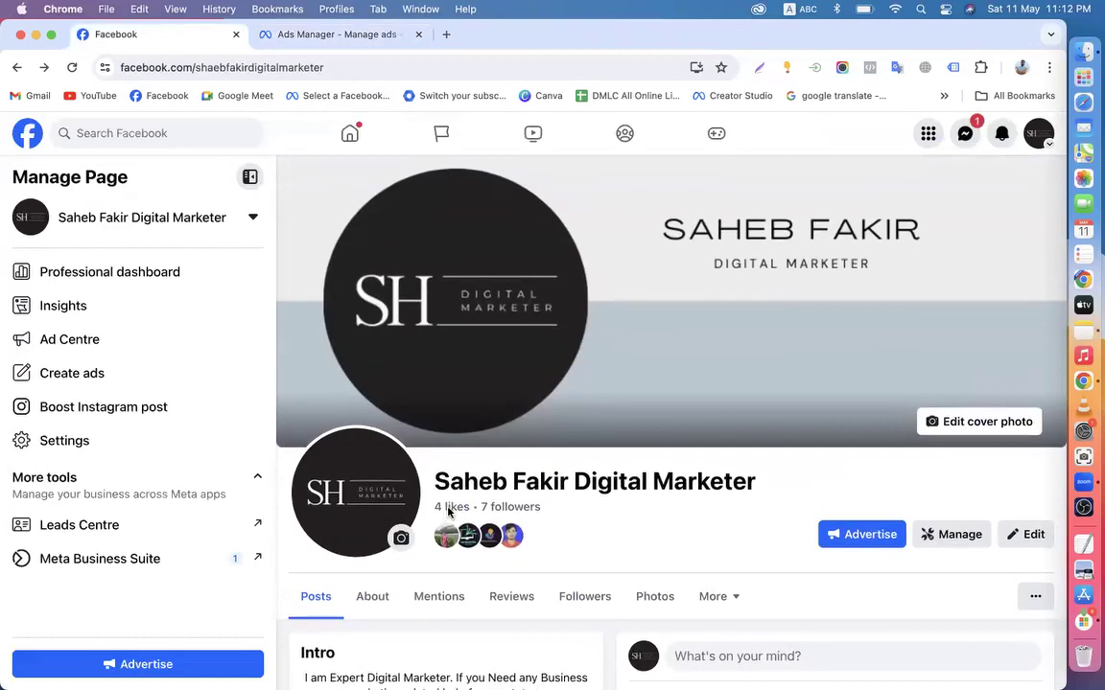
click(283, 38)
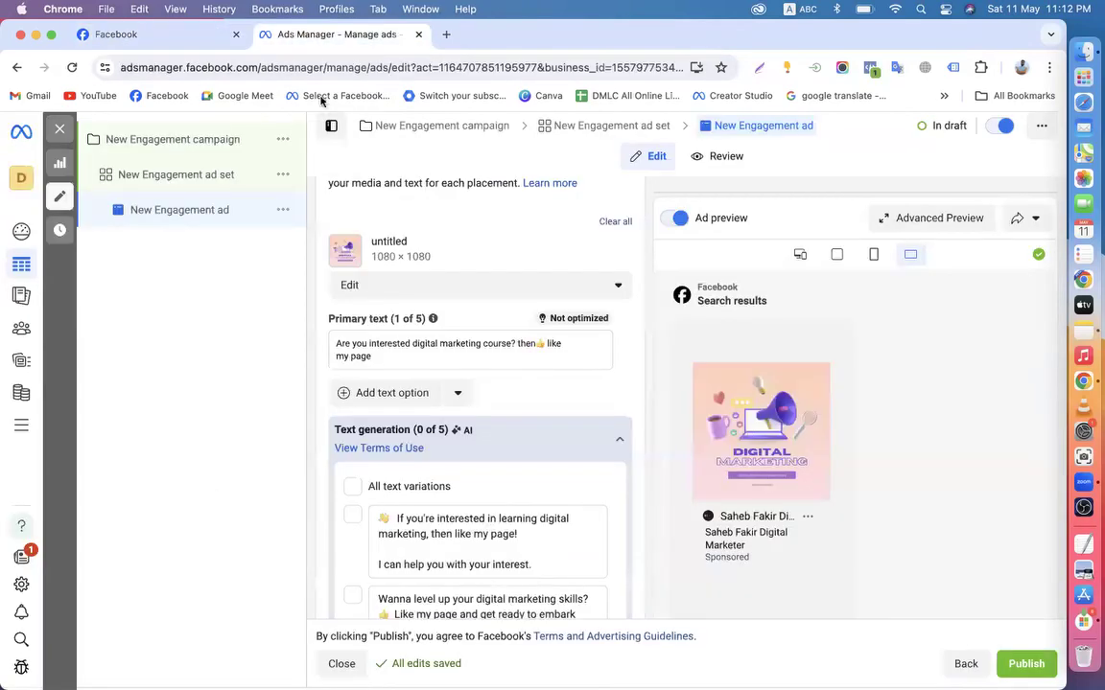
click(129, 37)
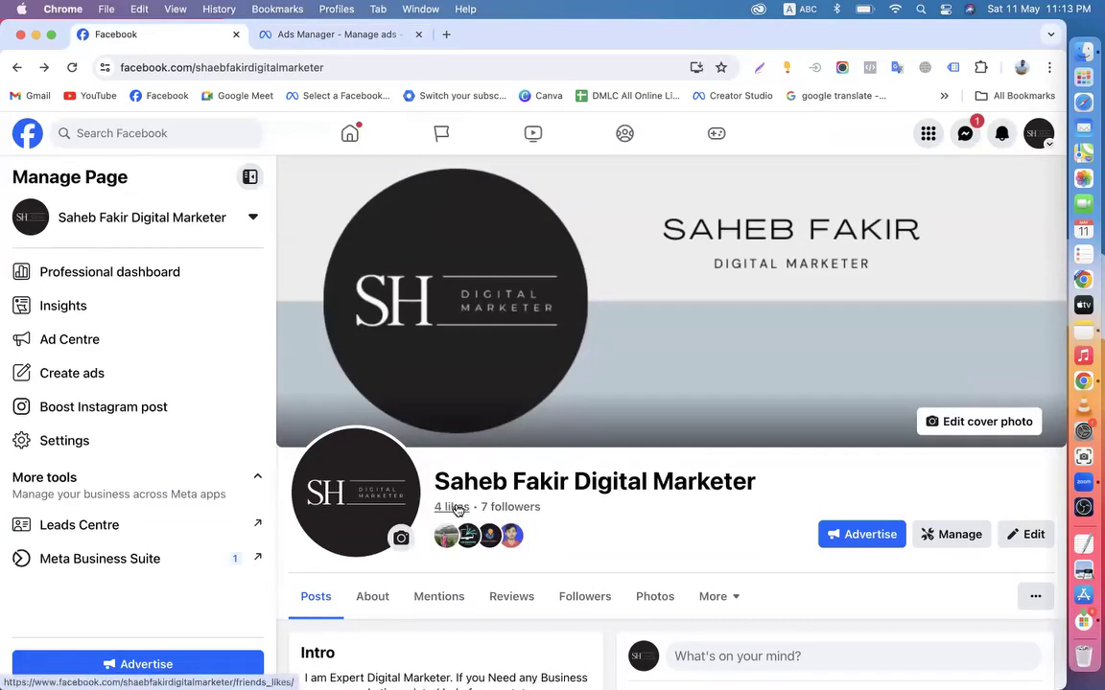
click(288, 34)
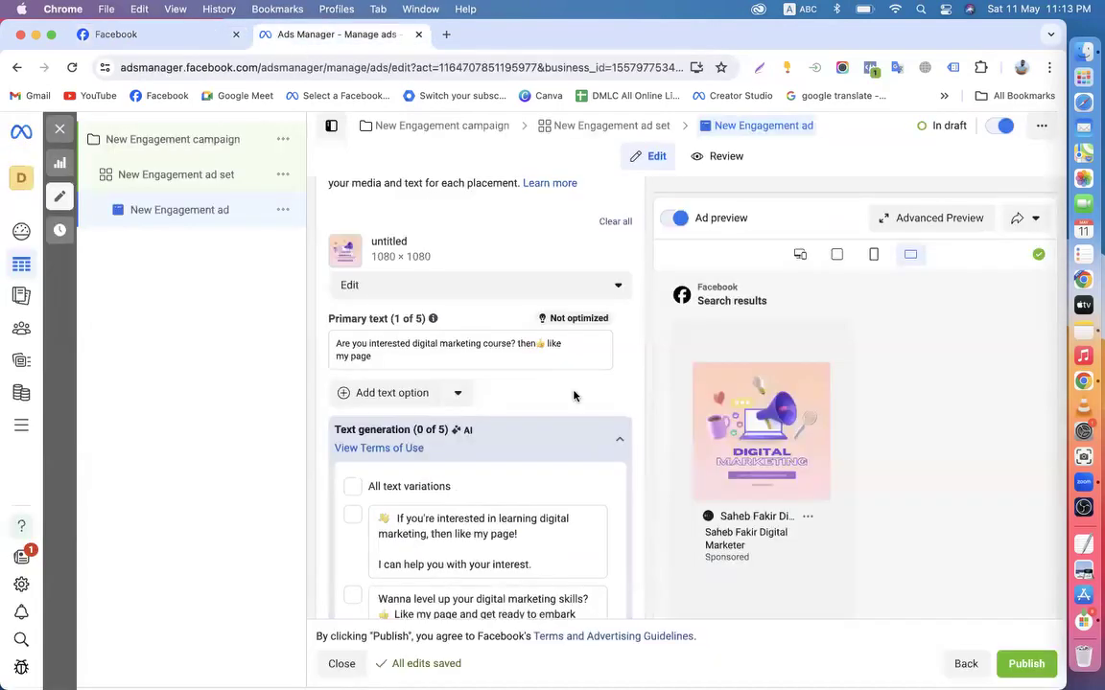
Return the preview to All placements and review the editor's Destination and Tracking sections
click(800, 255)
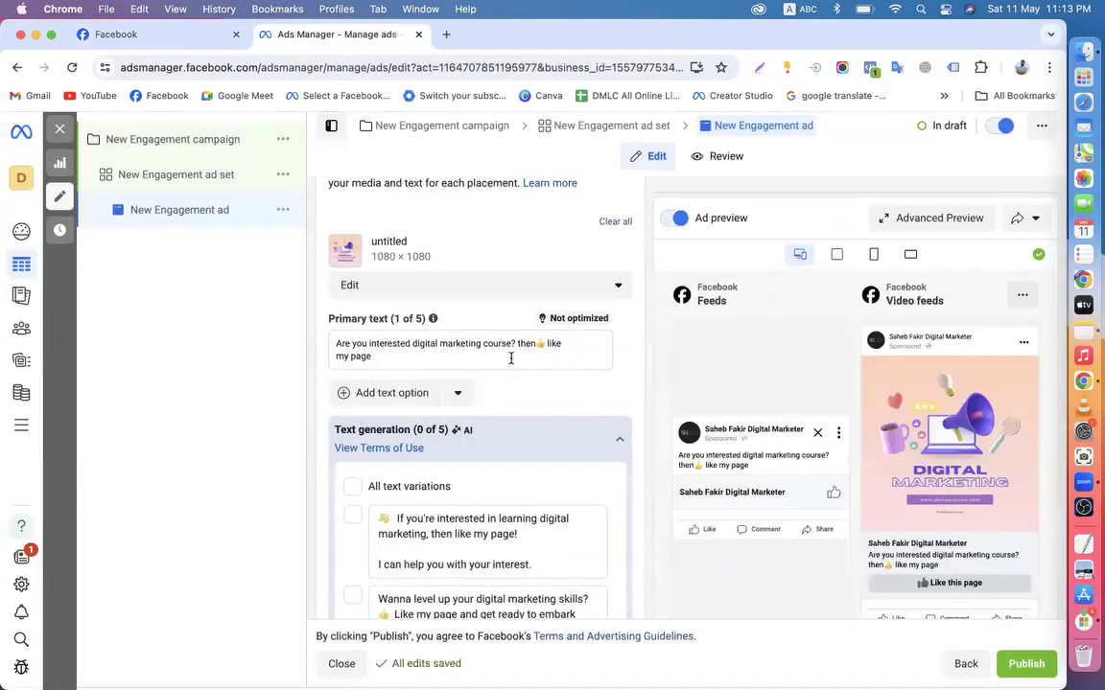
scroll(655, 442, down, 5)
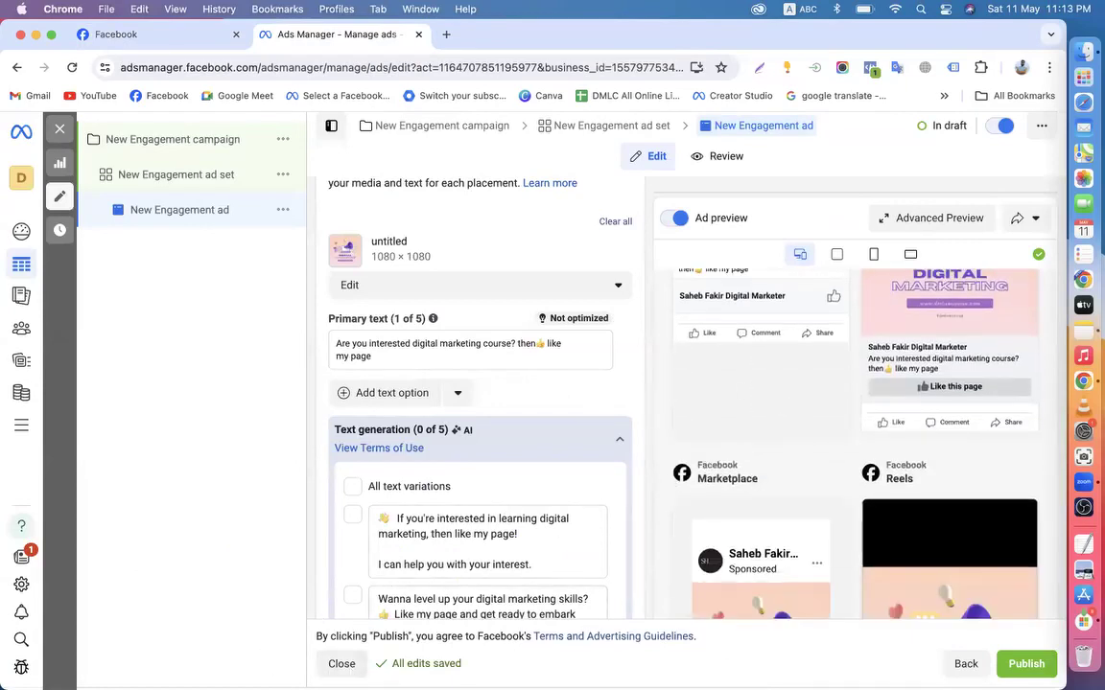
scroll(767, 518, down, 8)
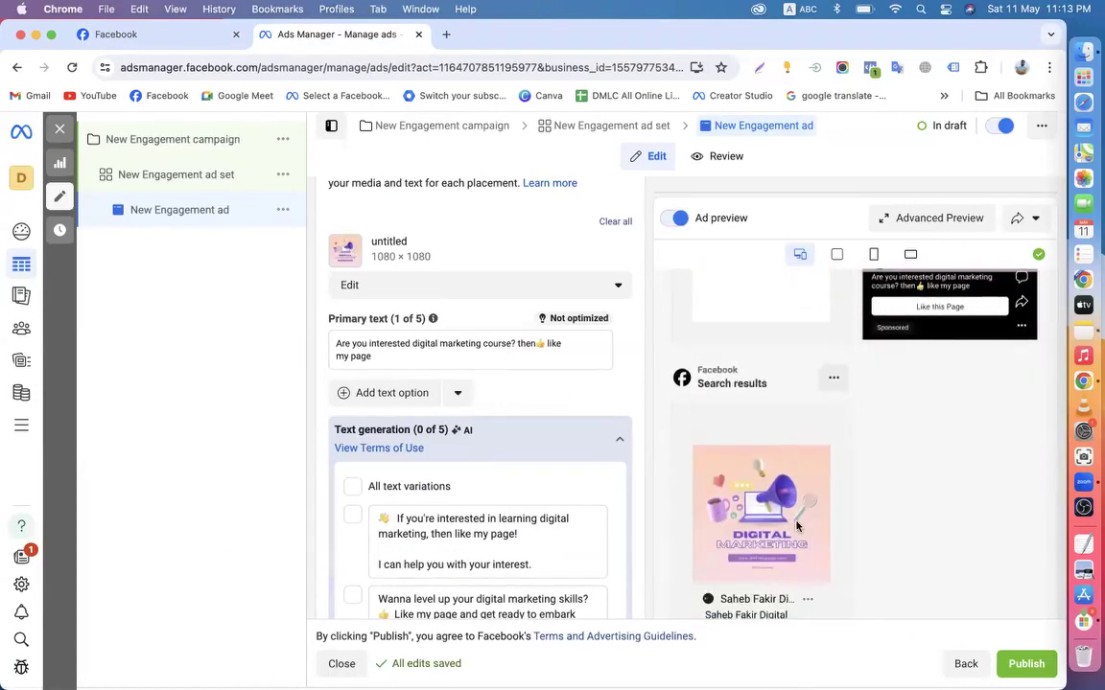
scroll(530, 493, down, 5)
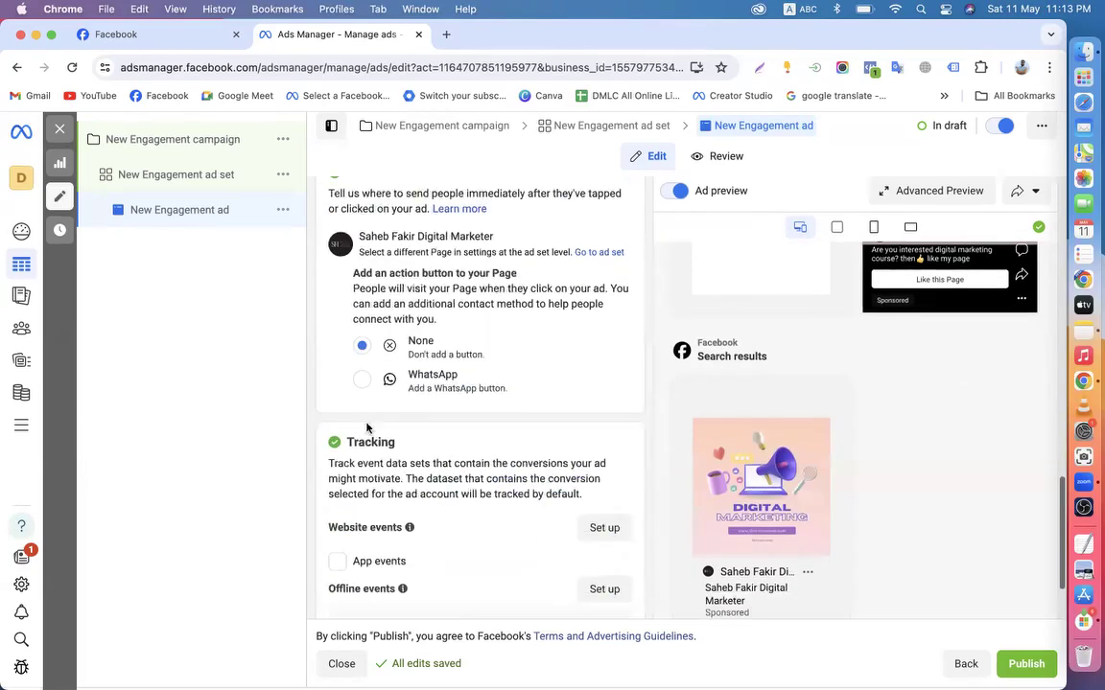
scroll(431, 491, down, 3)
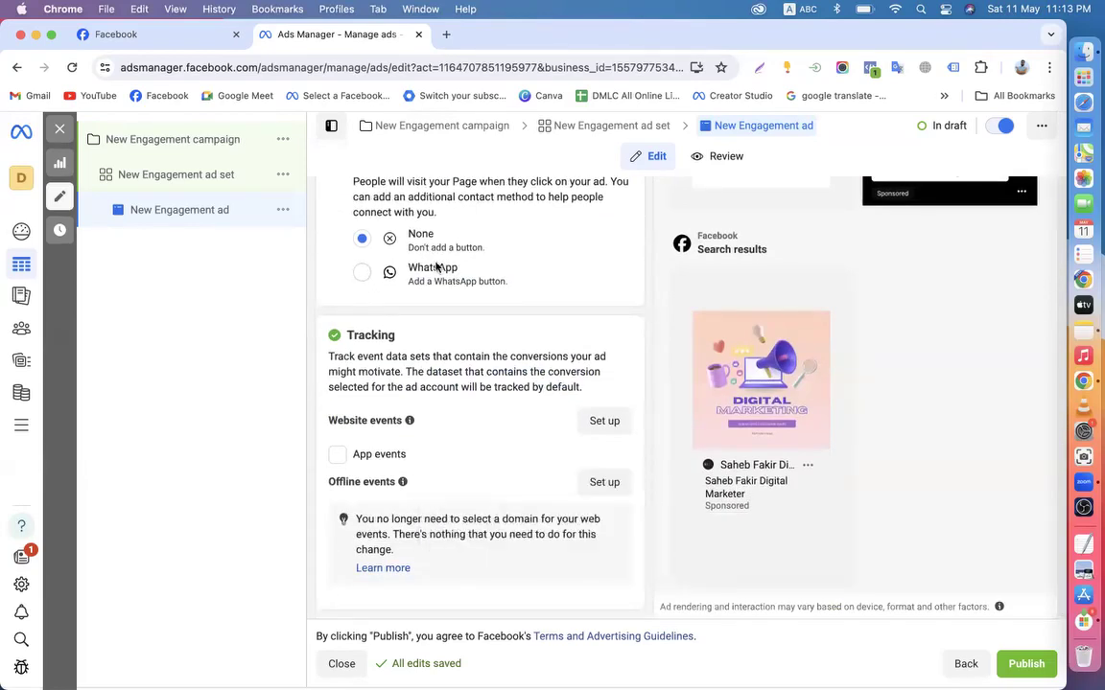
scroll(437, 268, up, 3)
scroll(375, 247, up, 5)
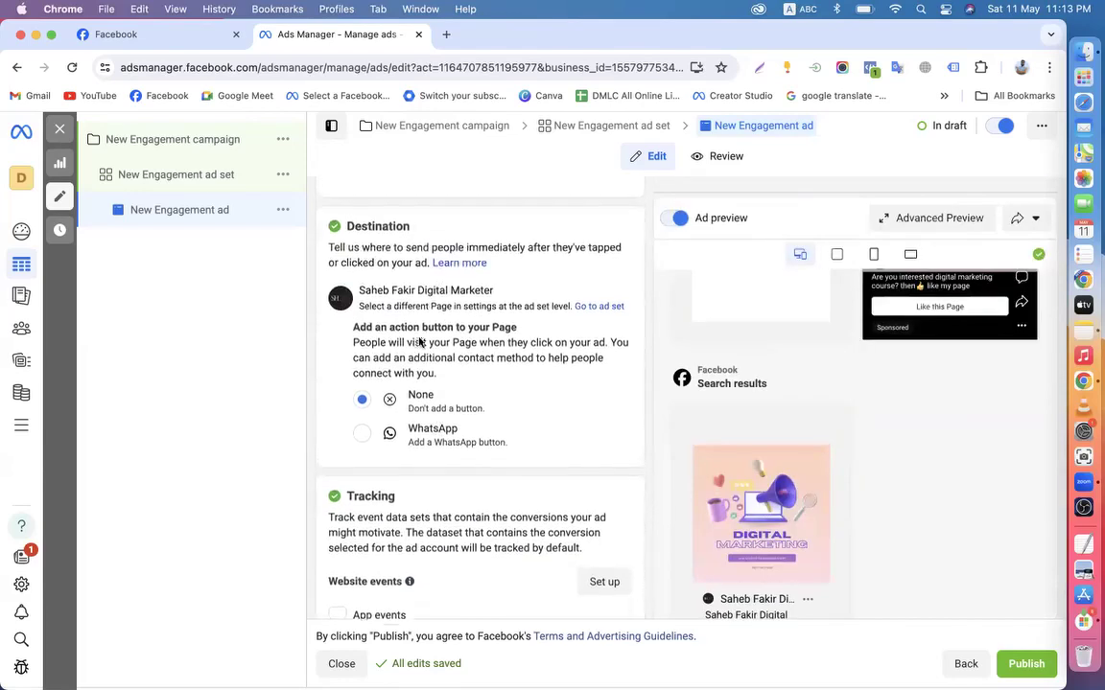
scroll(419, 342, up, 6)
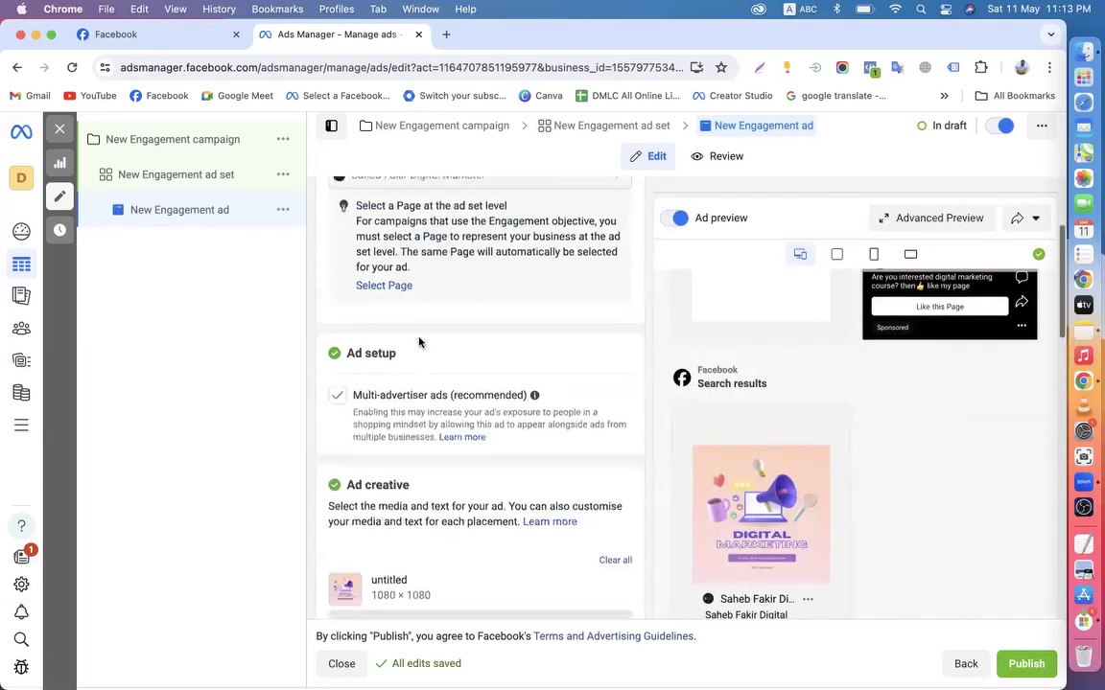
scroll(418, 341, down, 5)
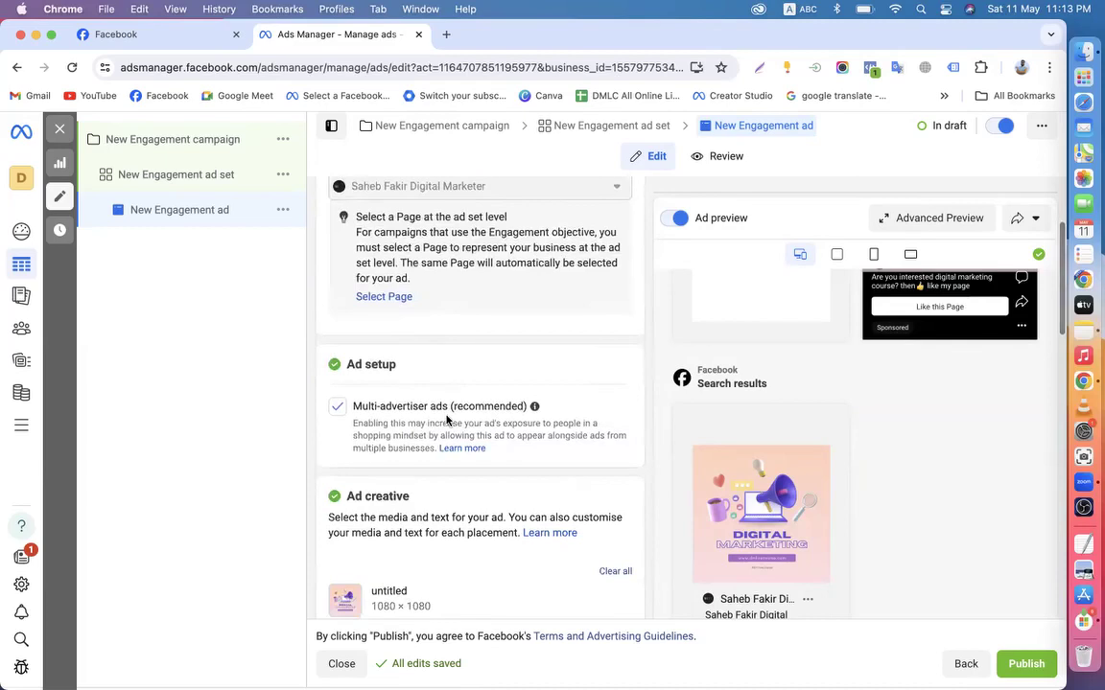
scroll(450, 393, down, 5)
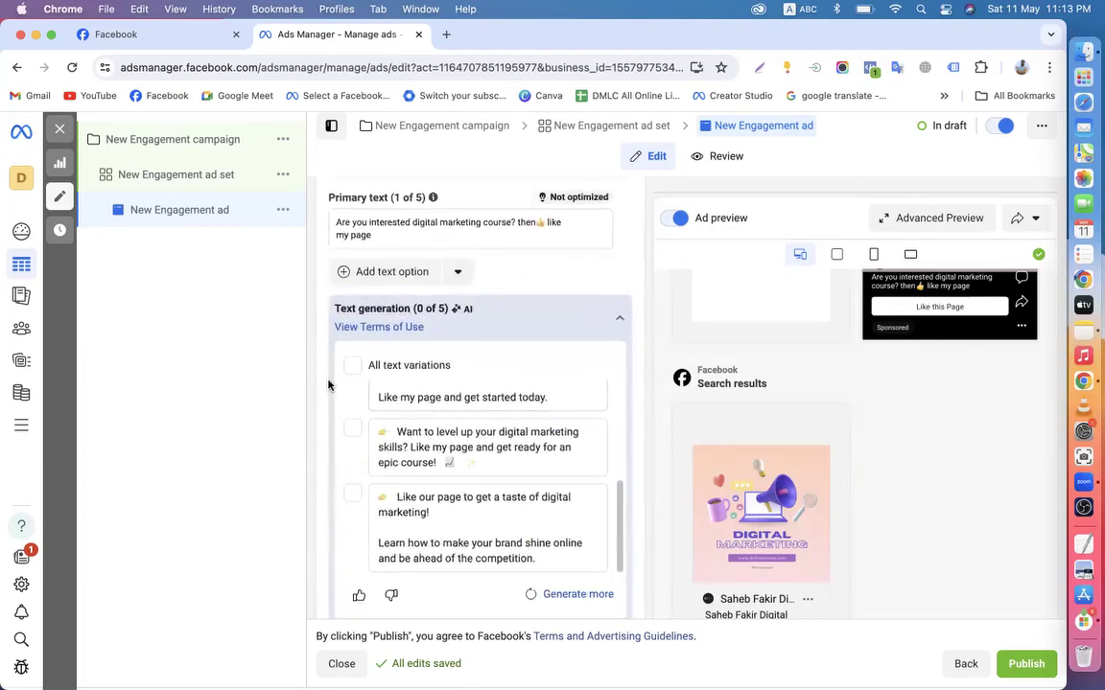
scroll(329, 422, down, 2)
scroll(329, 461, down, 6)
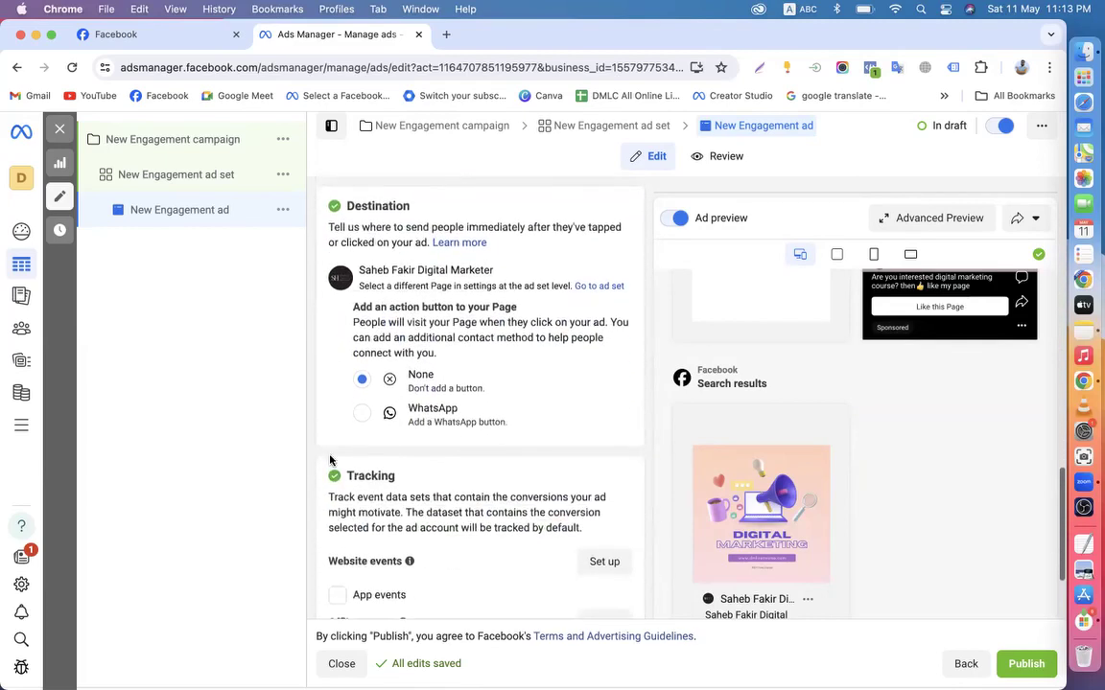
click(362, 414)
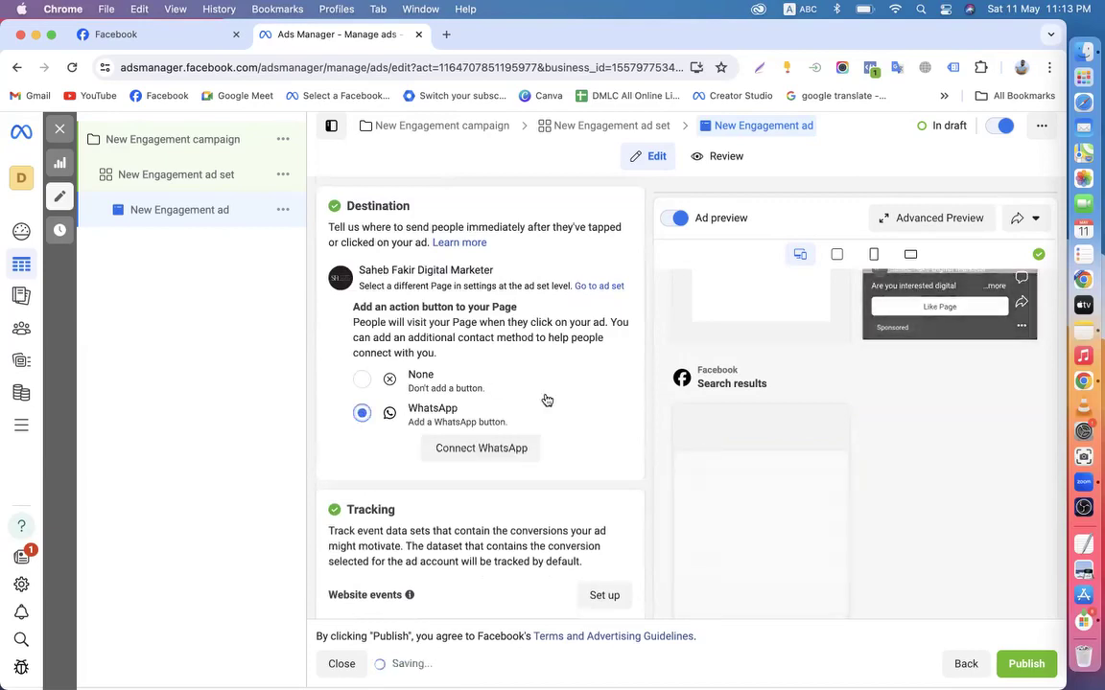
scroll(629, 455, down, 4)
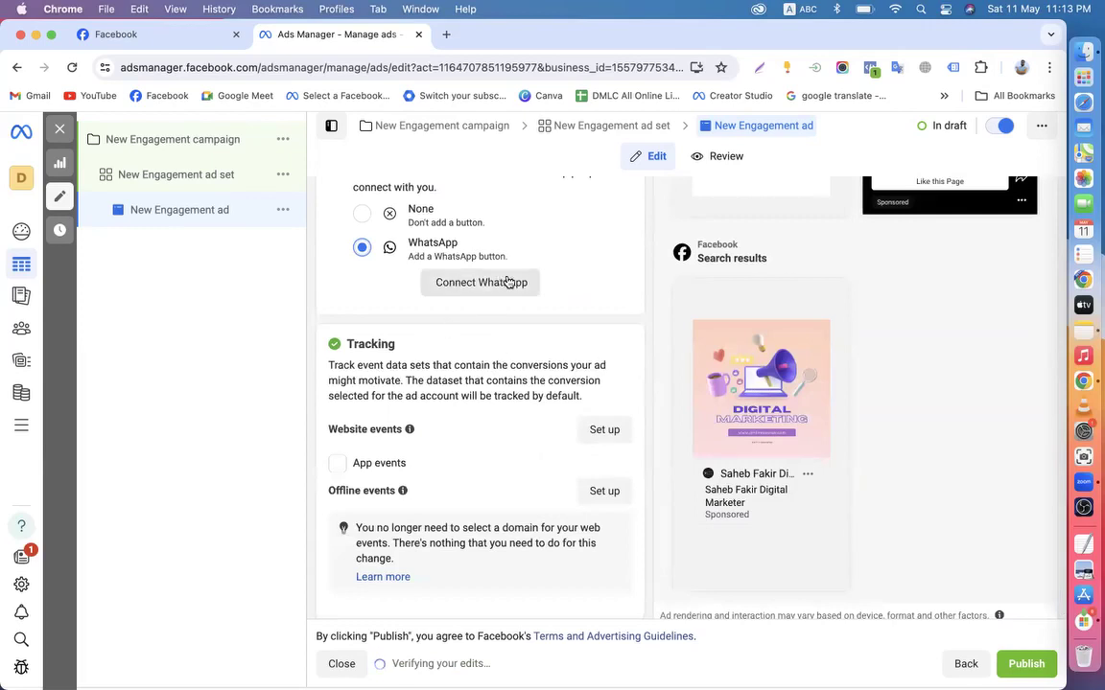
scroll(708, 337, up, 5)
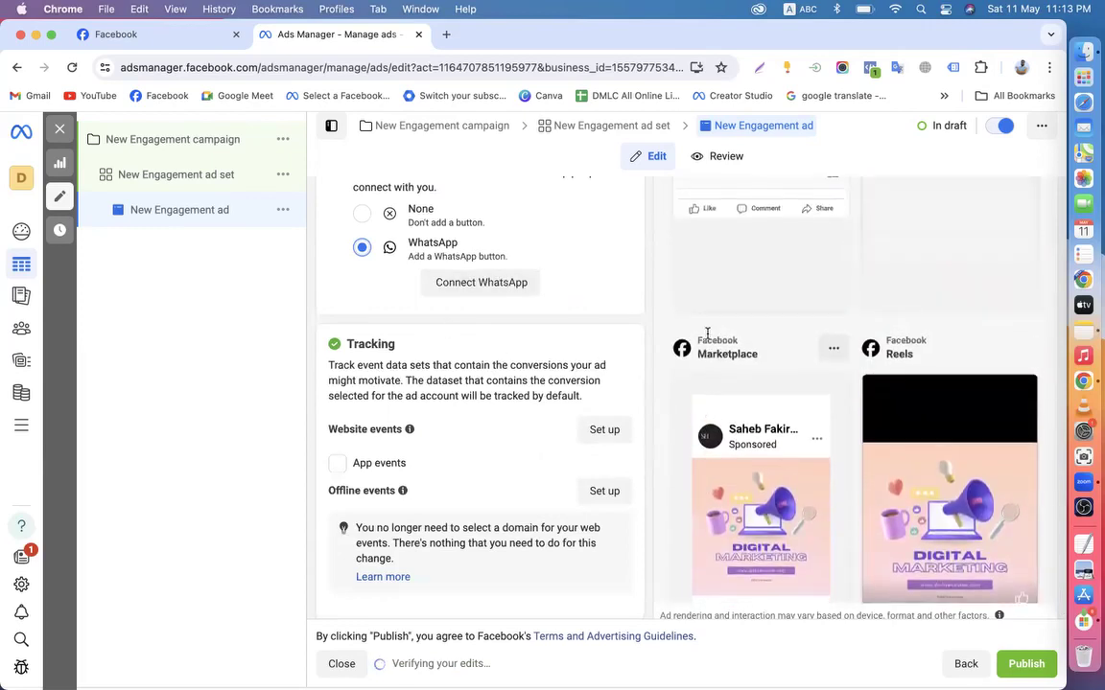
scroll(708, 336, up, 5)
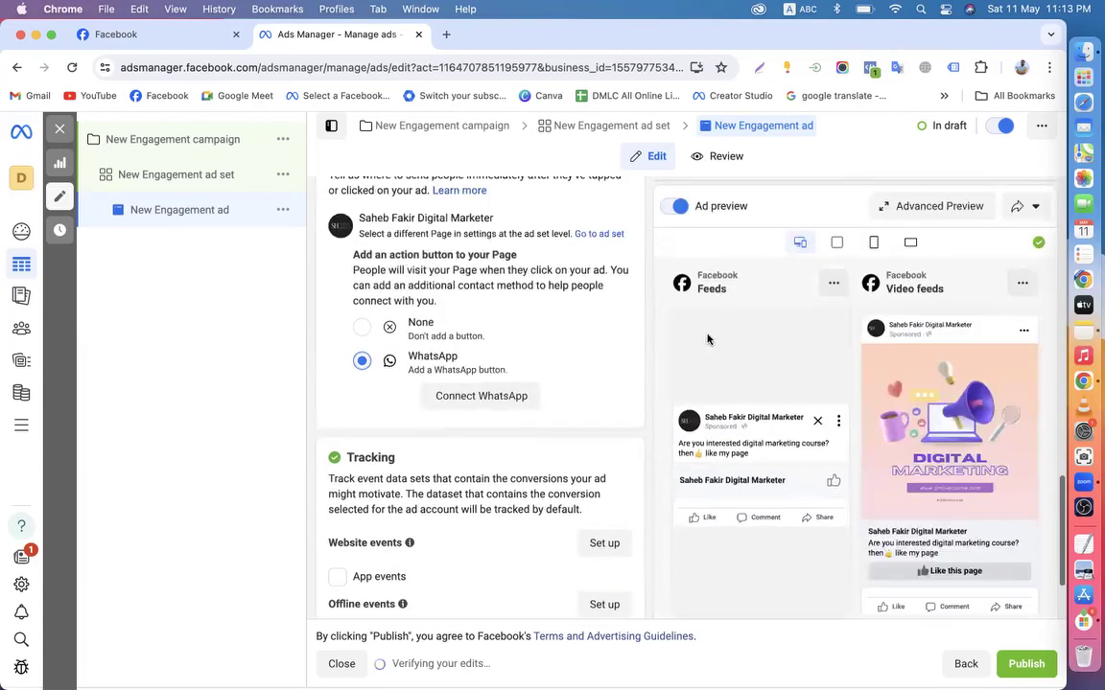
click(1017, 210)
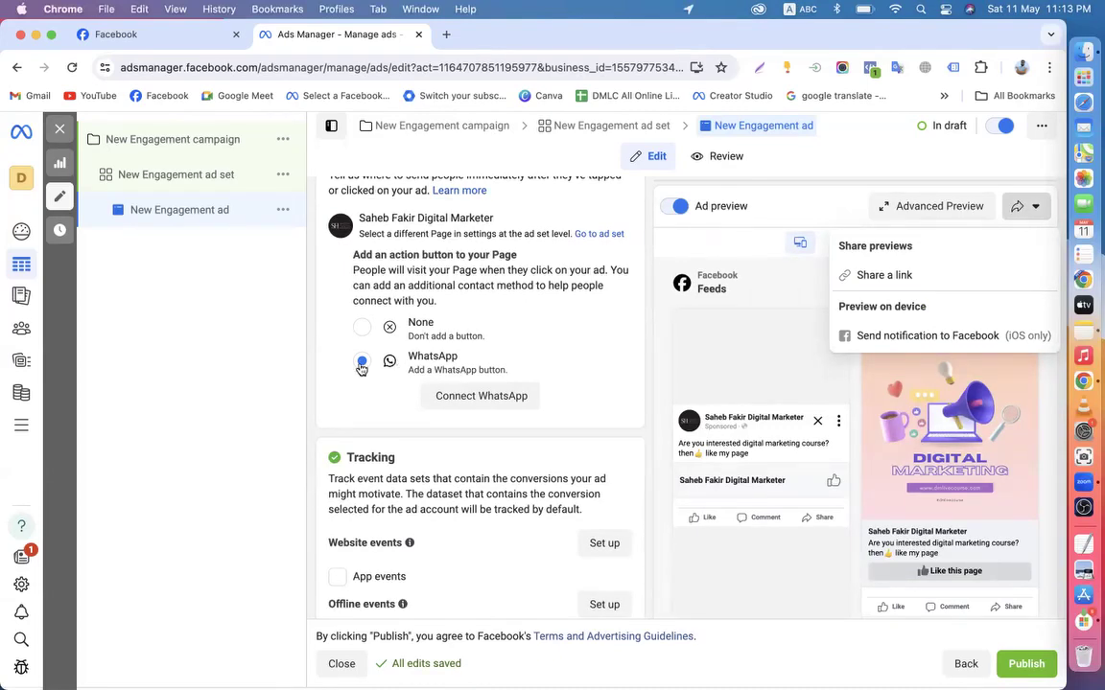
click(363, 327)
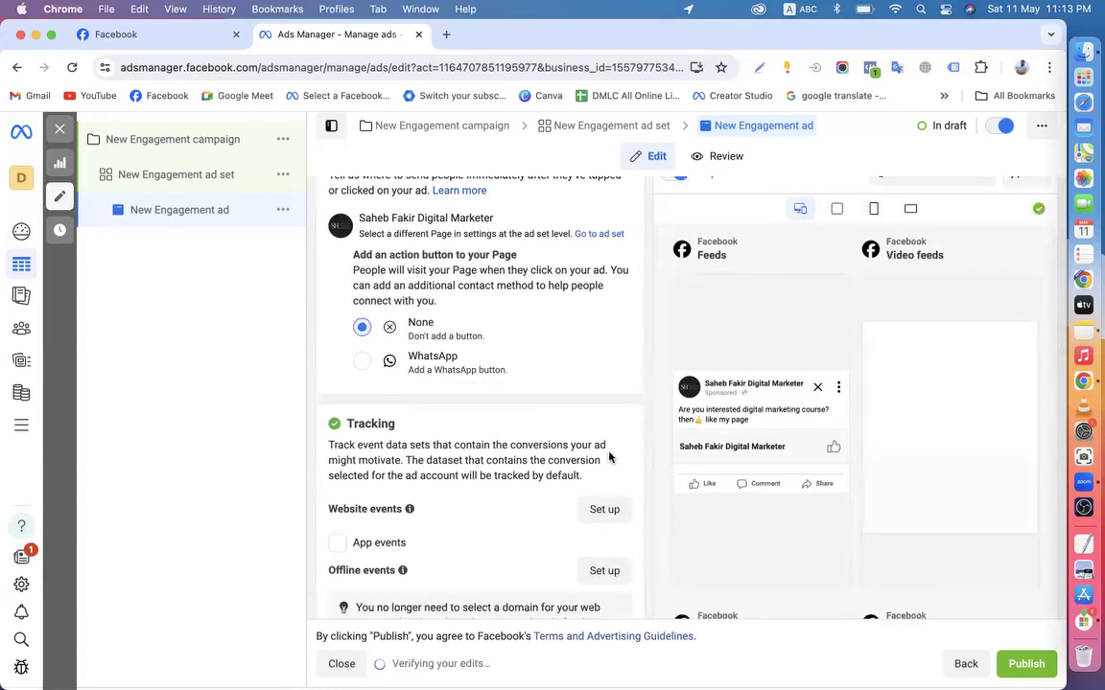
scroll(647, 419, up, 3)
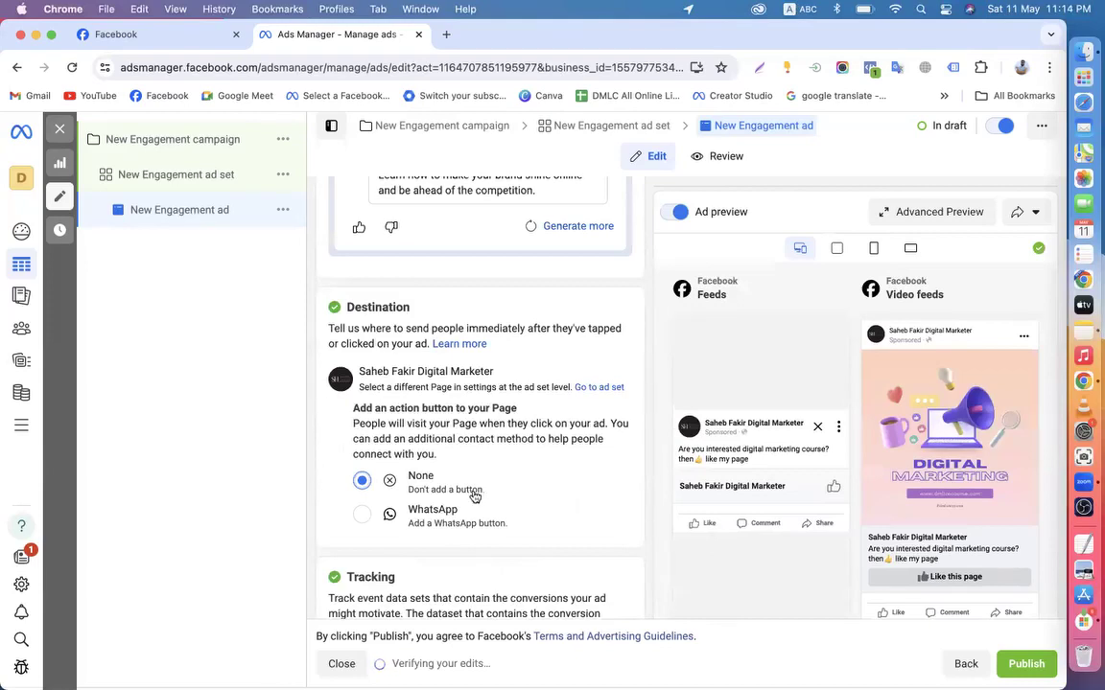
drag(383, 387, 623, 399)
click(639, 465)
scroll(537, 480, up, 10)
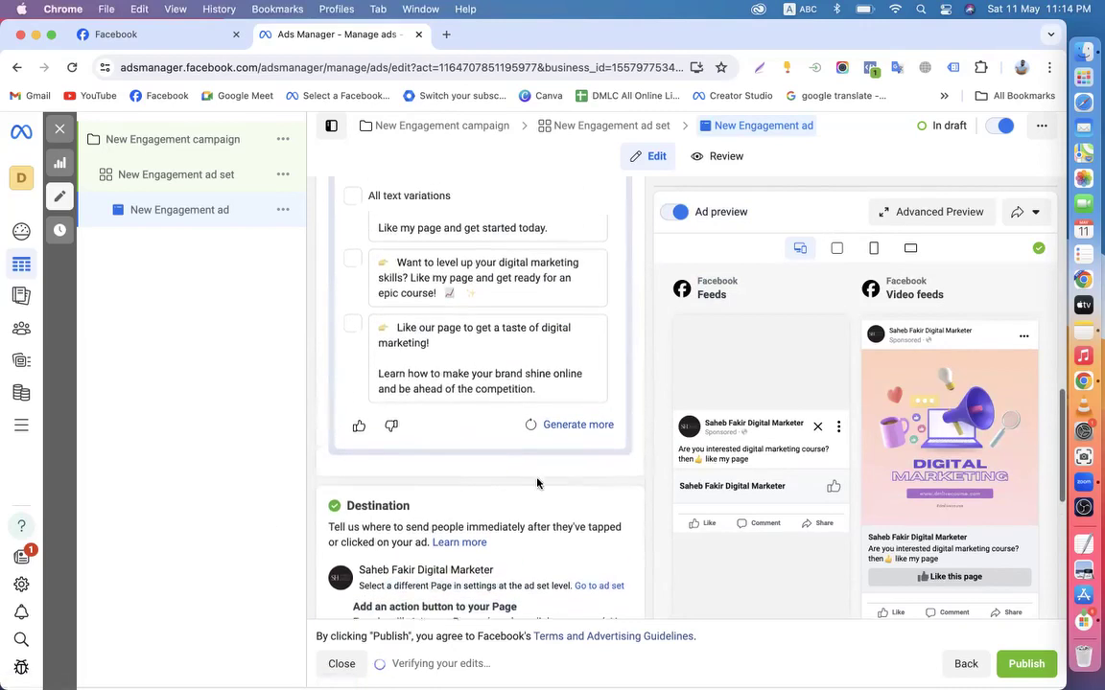
scroll(462, 294, down, 5)
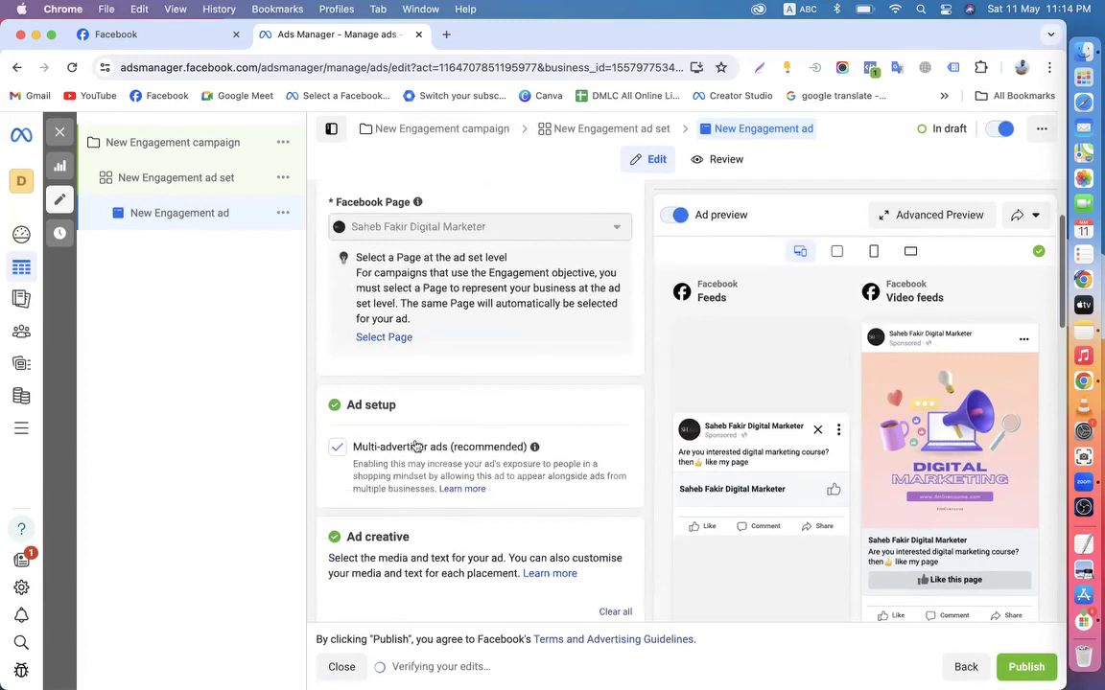
Scroll through the New Engagement ad to review it
scroll(446, 509, down, 3)
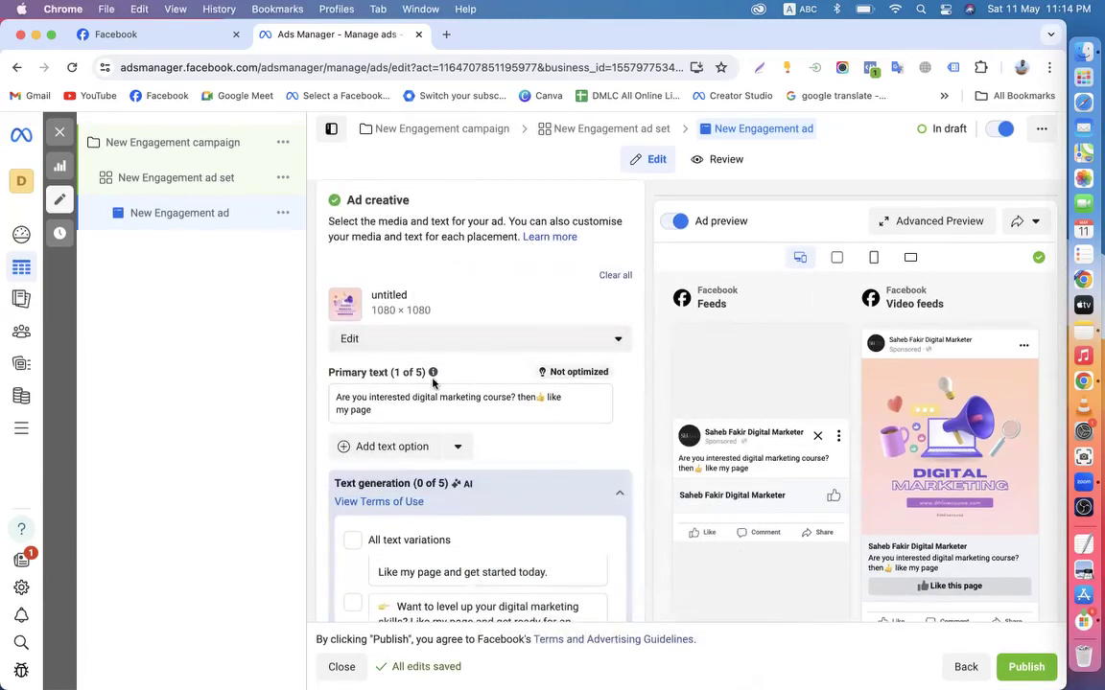
mouse_move(431, 374)
scroll(437, 330, up, 4)
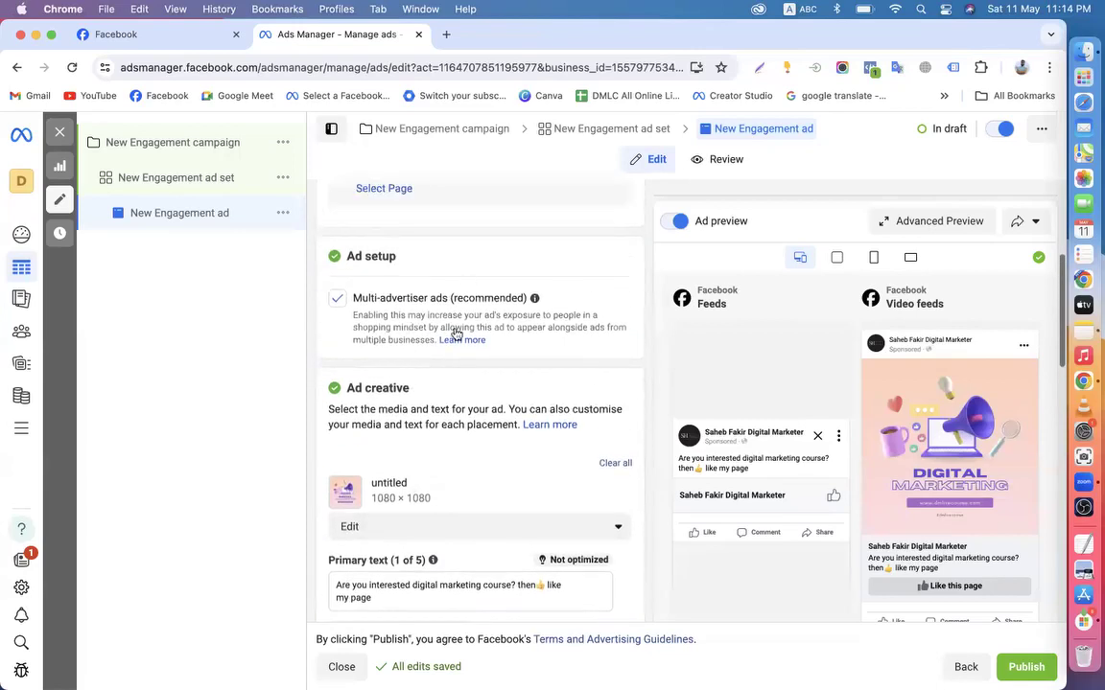
scroll(444, 315, up, 2)
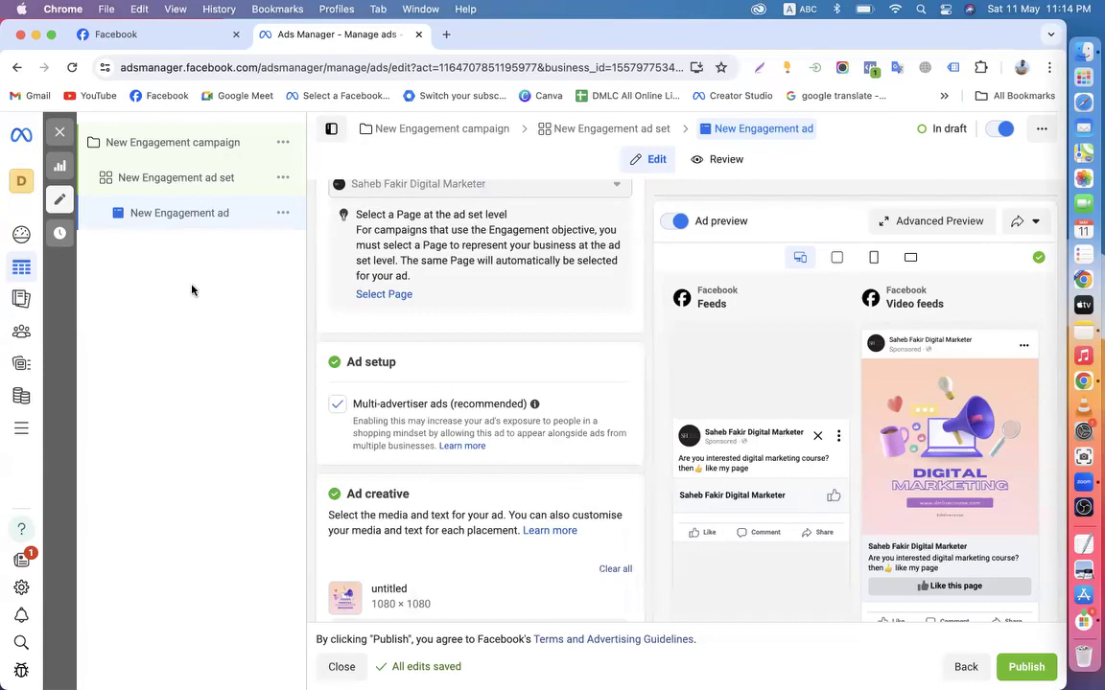
Check the ad set and campaign settings, then close the editor without publishing
click(146, 184)
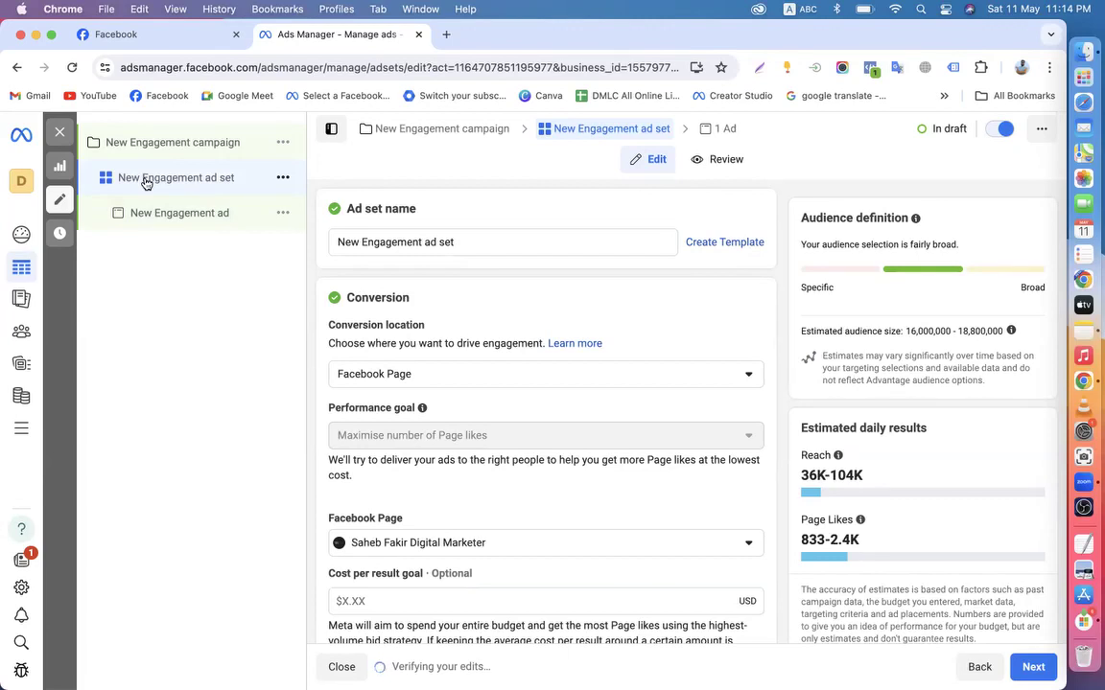
click(135, 143)
click(59, 132)
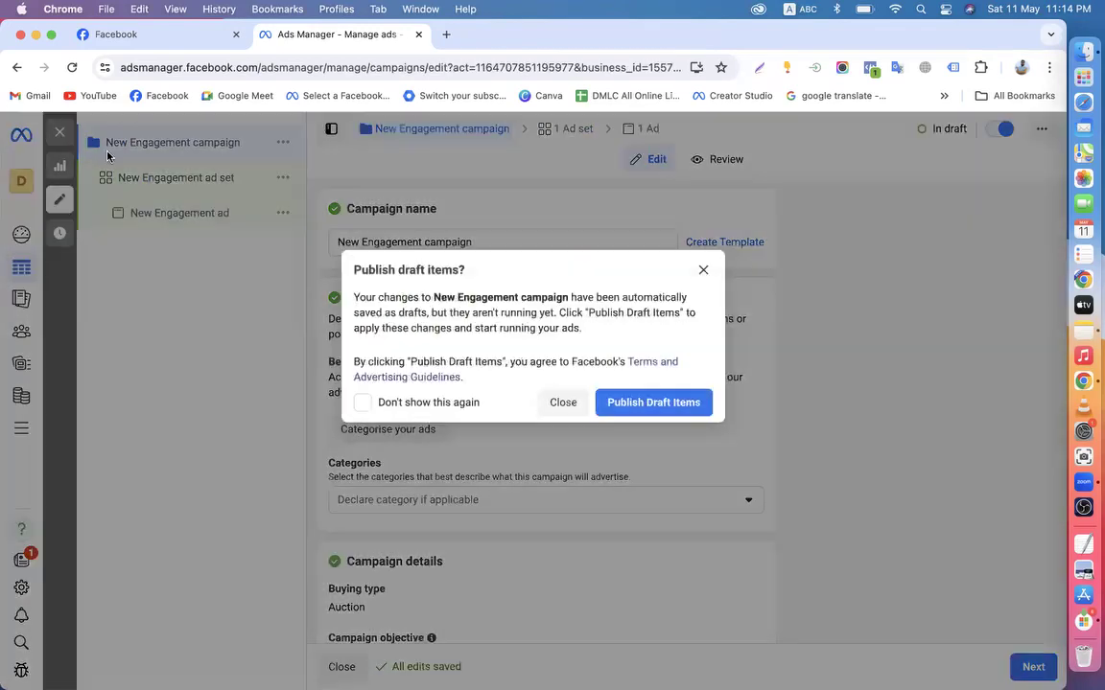
click(564, 400)
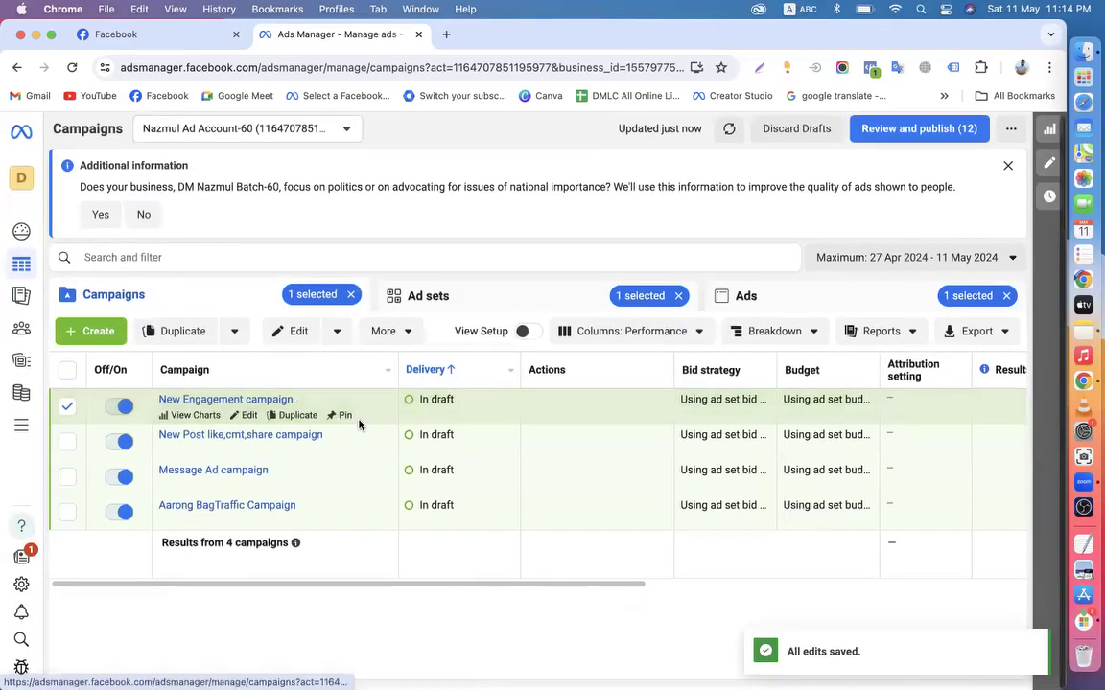
Deselect New Engagement, open the Message Ad campaign's ad and show its Ad setup choices
click(68, 409)
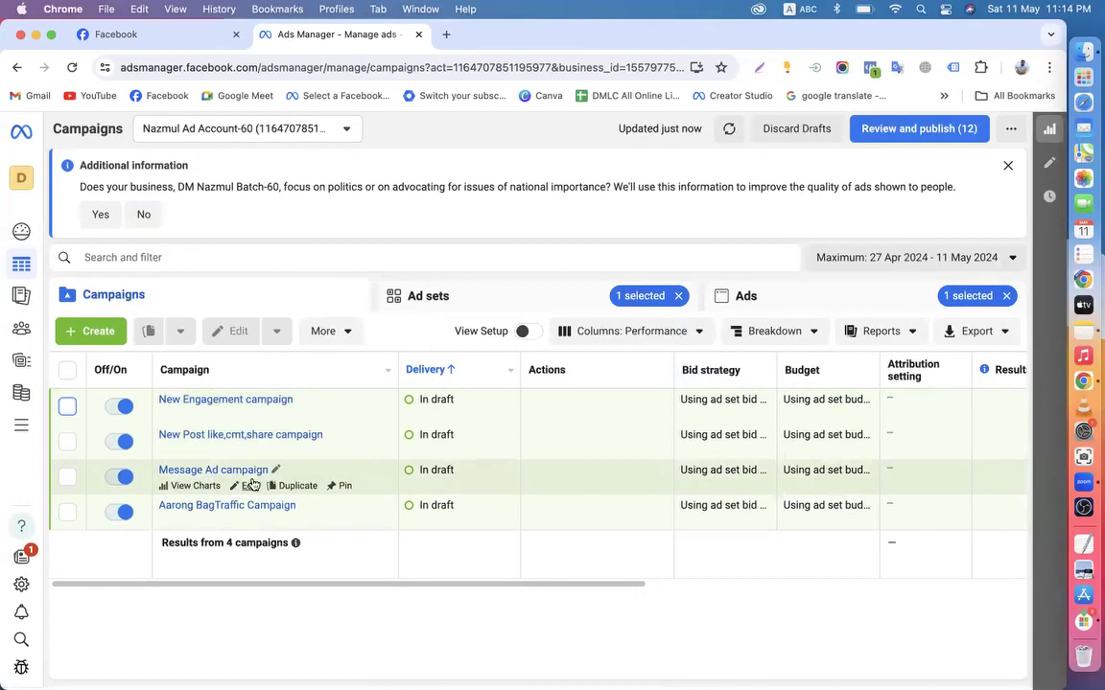
click(246, 486)
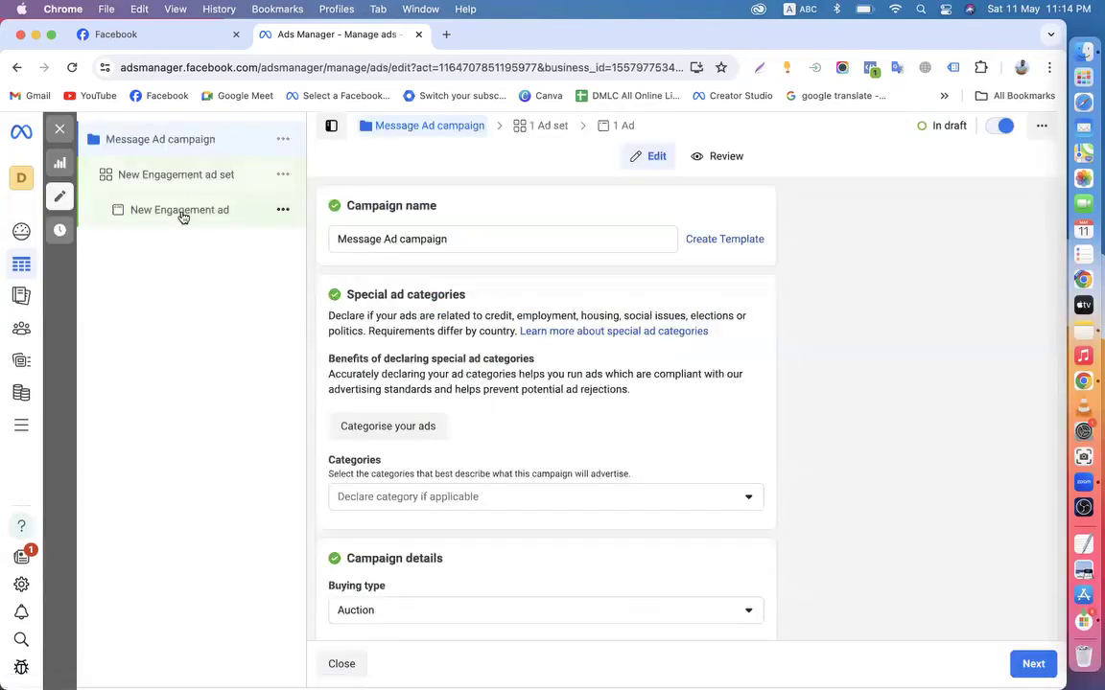
click(182, 210)
scroll(467, 439, down, 5)
scroll(466, 438, down, 3)
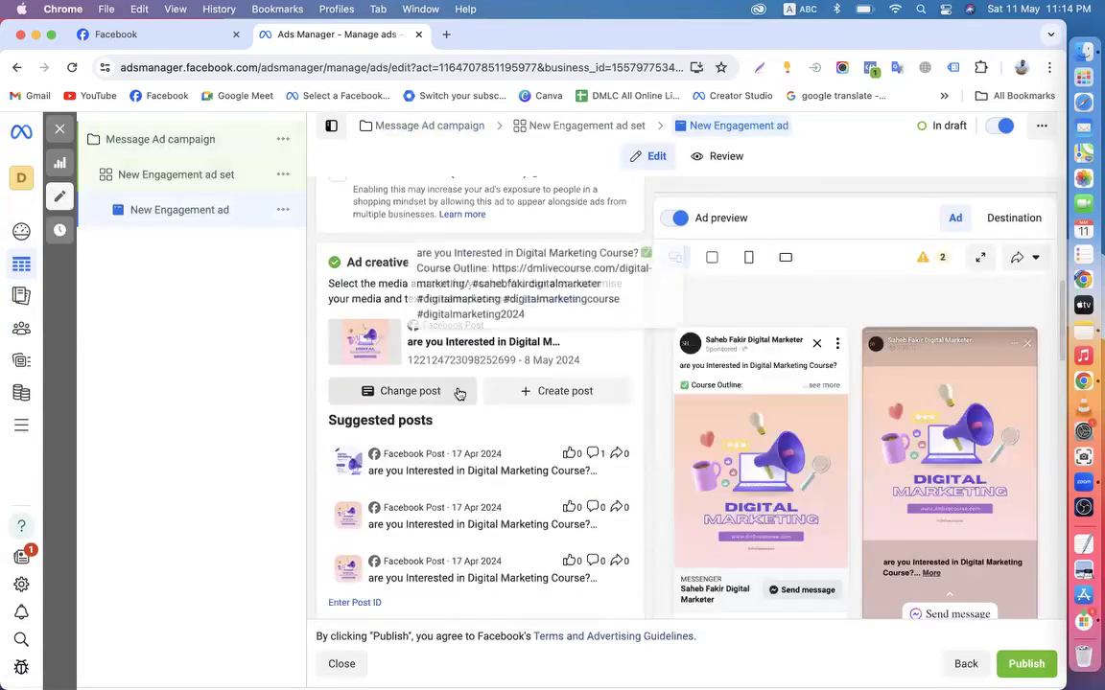
scroll(457, 389, down, 3)
scroll(466, 404, down, 5)
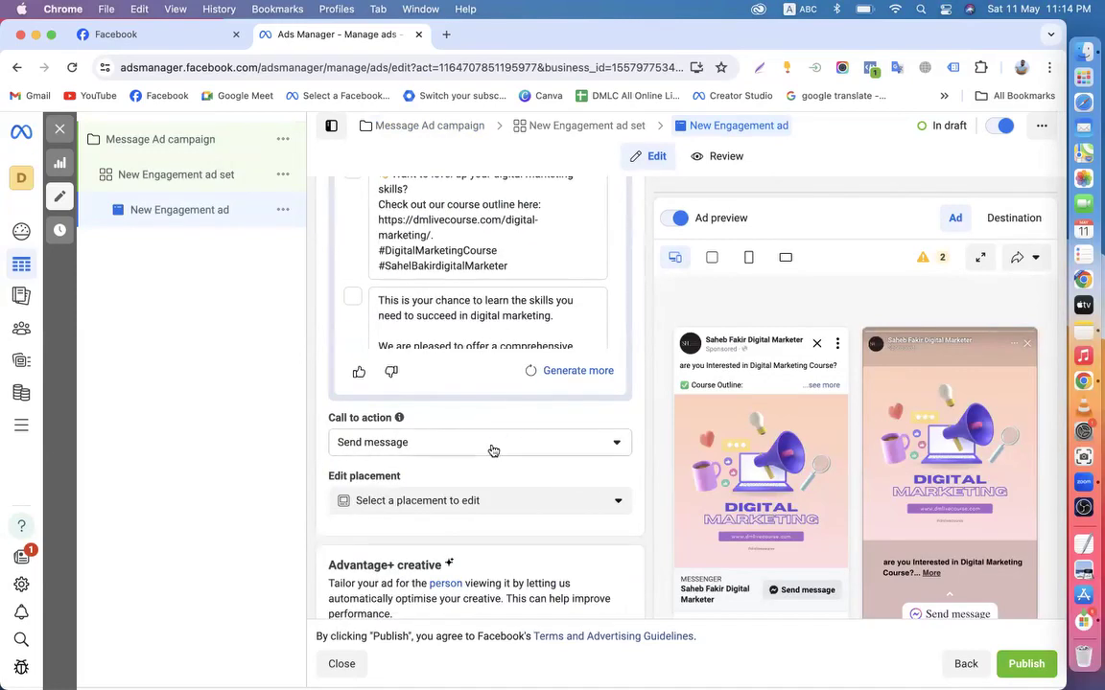
scroll(498, 438, up, 10)
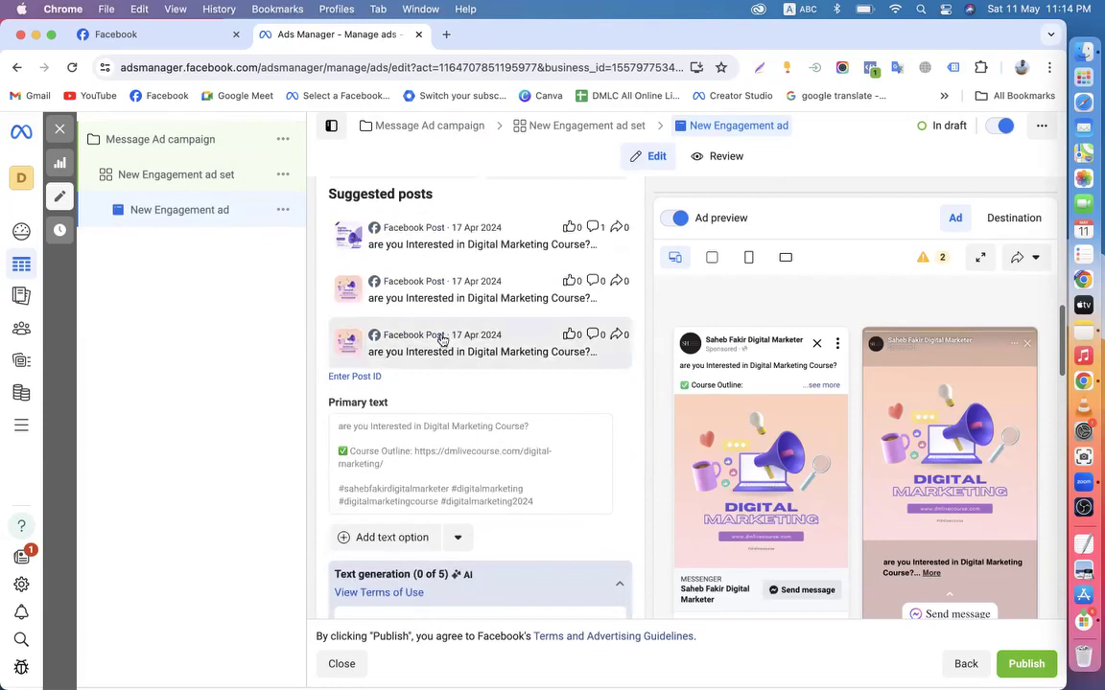
scroll(427, 326, up, 3)
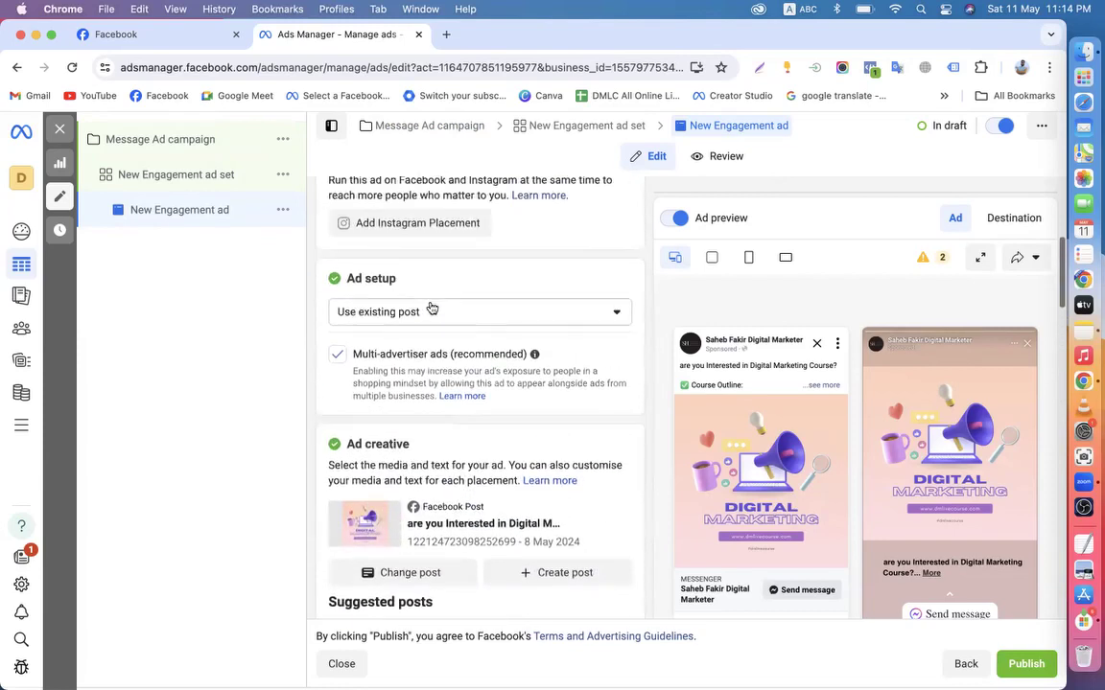
click(412, 316)
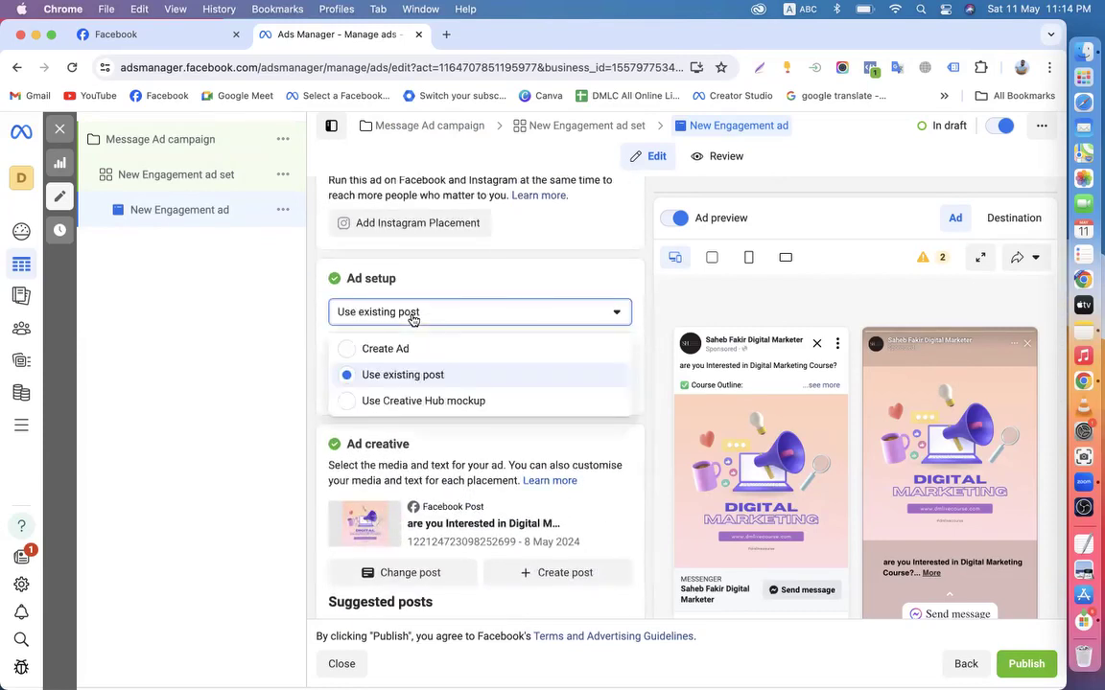
Try the Create ad and Carousel options, settling on the Single image or video format
click(355, 350)
scroll(356, 353, down, 2)
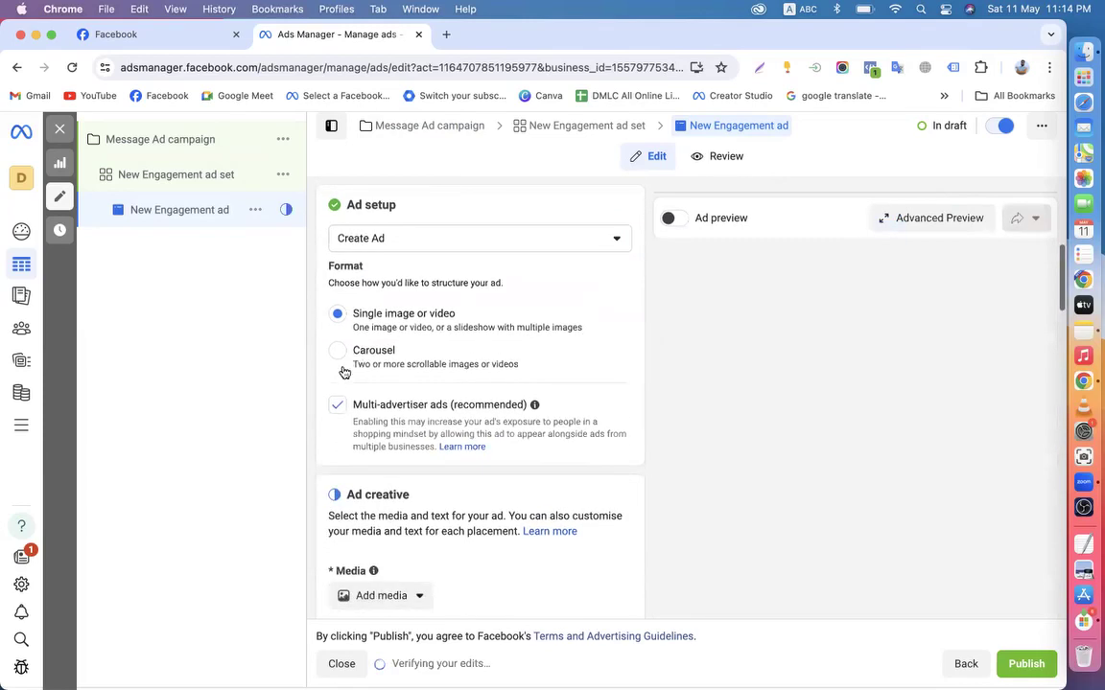
click(341, 353)
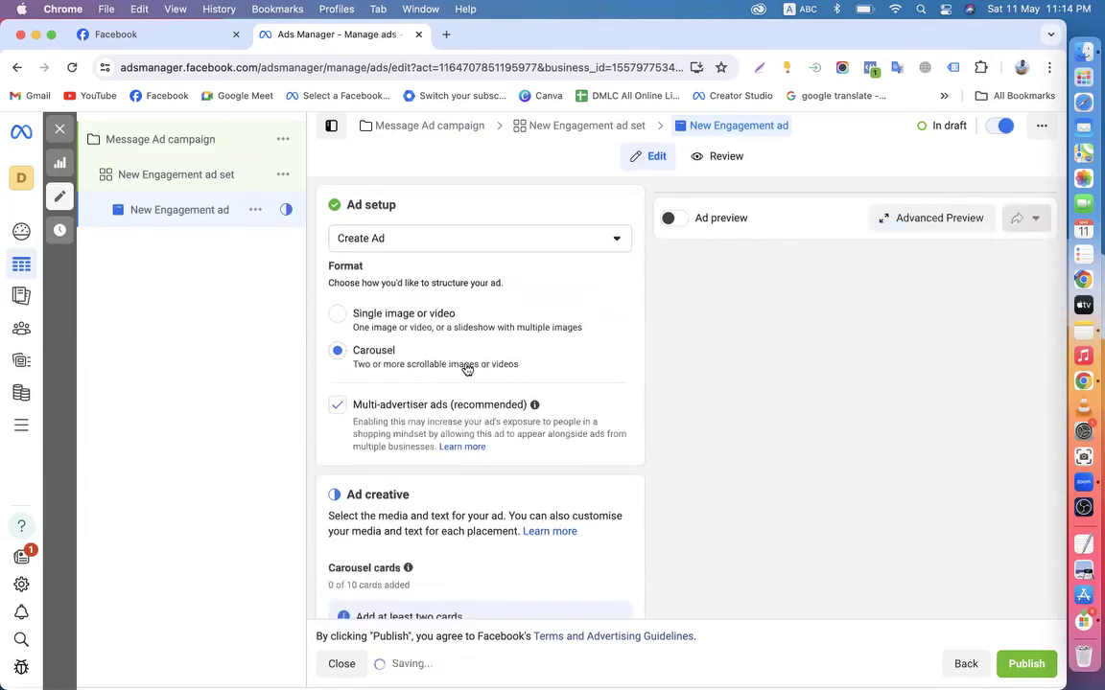
scroll(430, 515, down, 2)
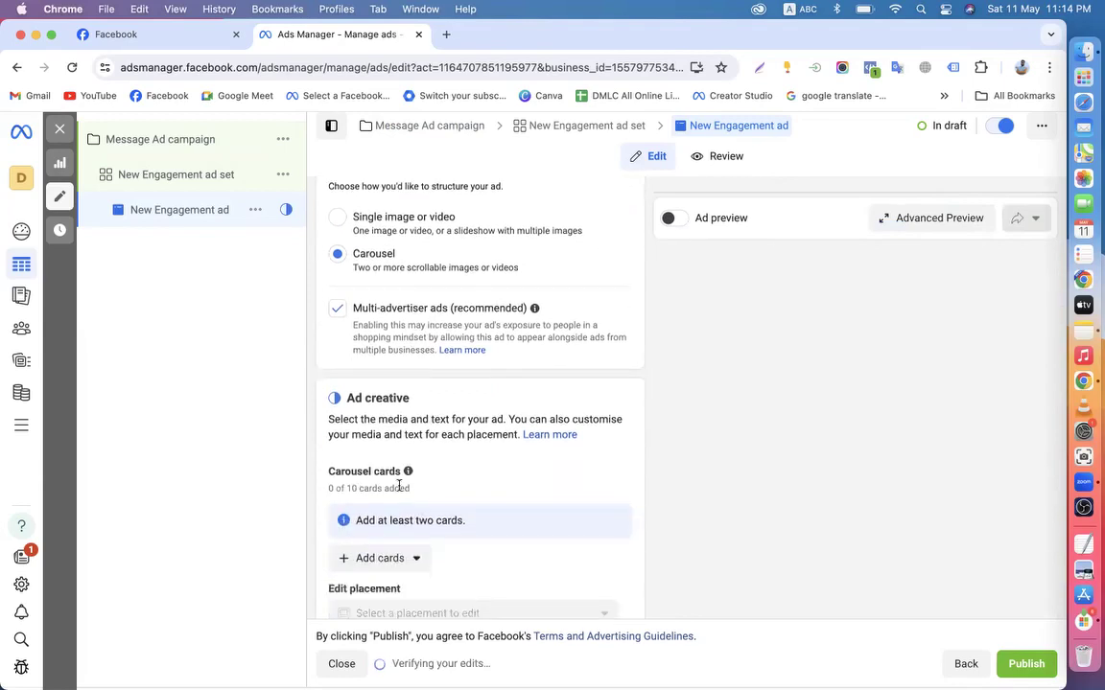
scroll(399, 488, down, 2)
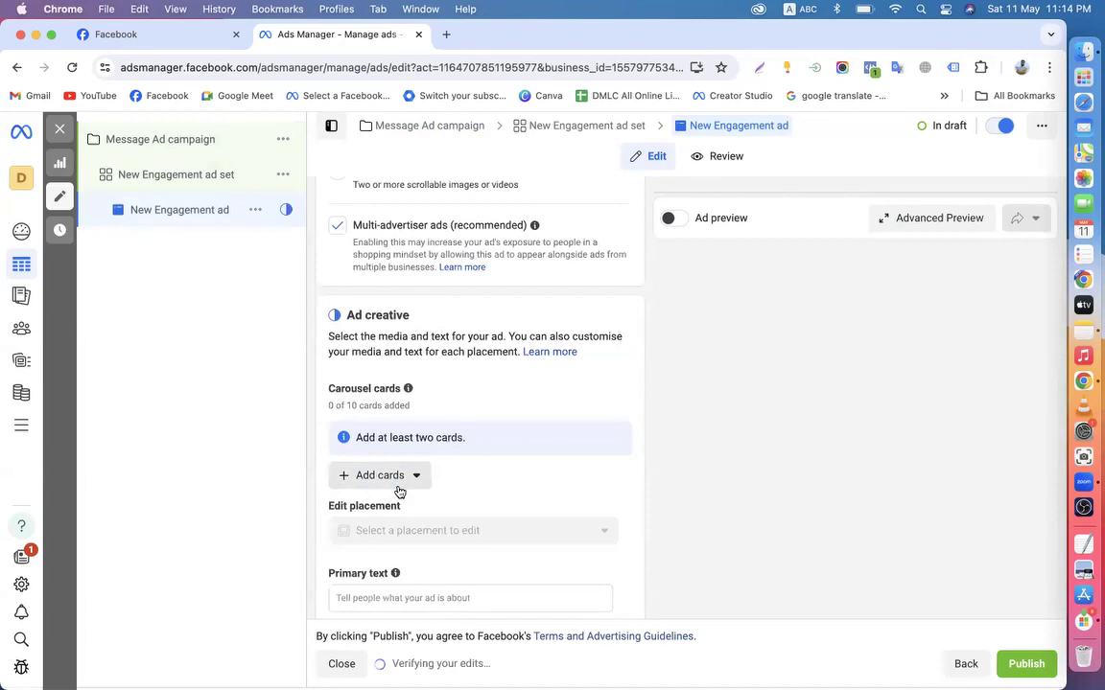
scroll(398, 491, down, 2)
scroll(416, 470, down, 2)
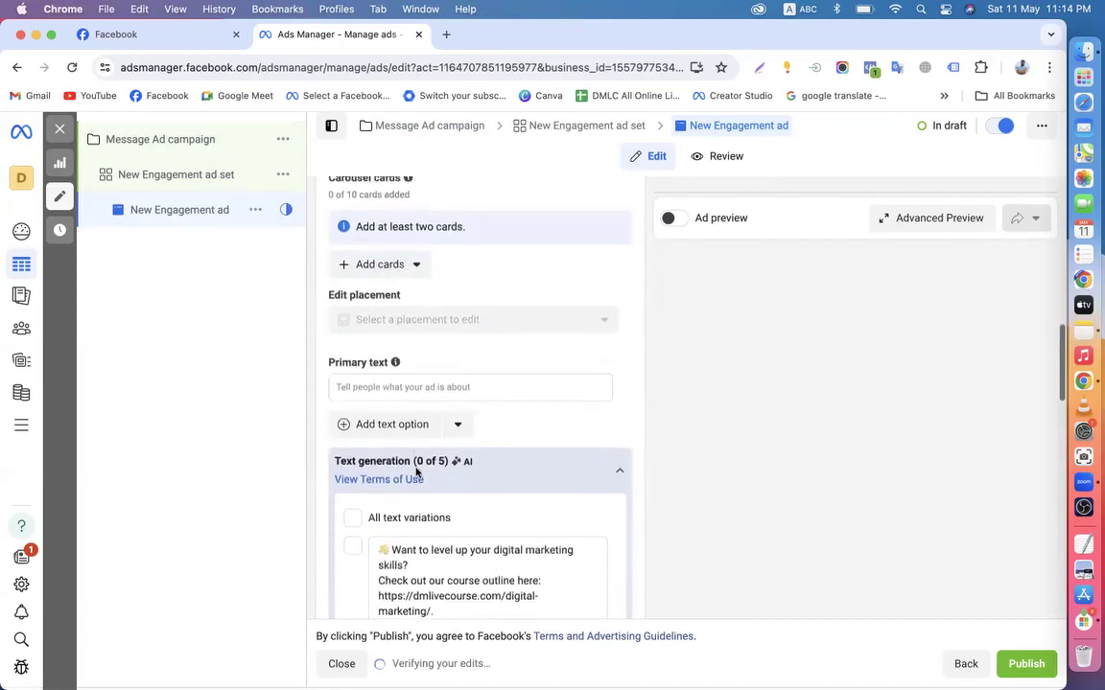
scroll(444, 413, down, 2)
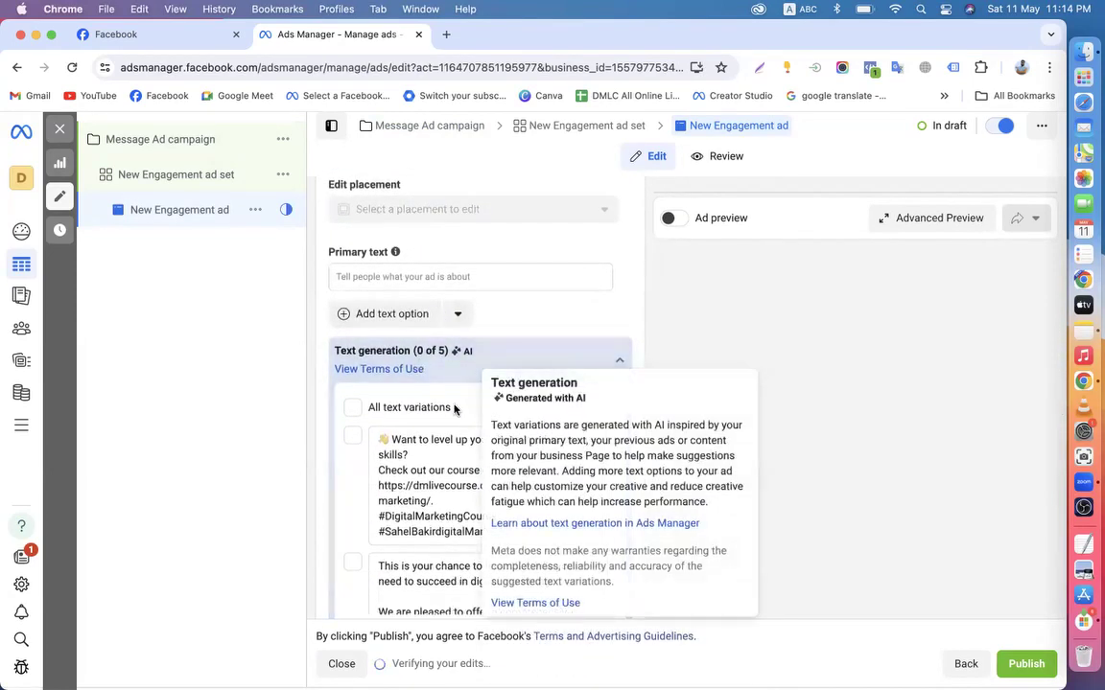
scroll(457, 403, up, 6)
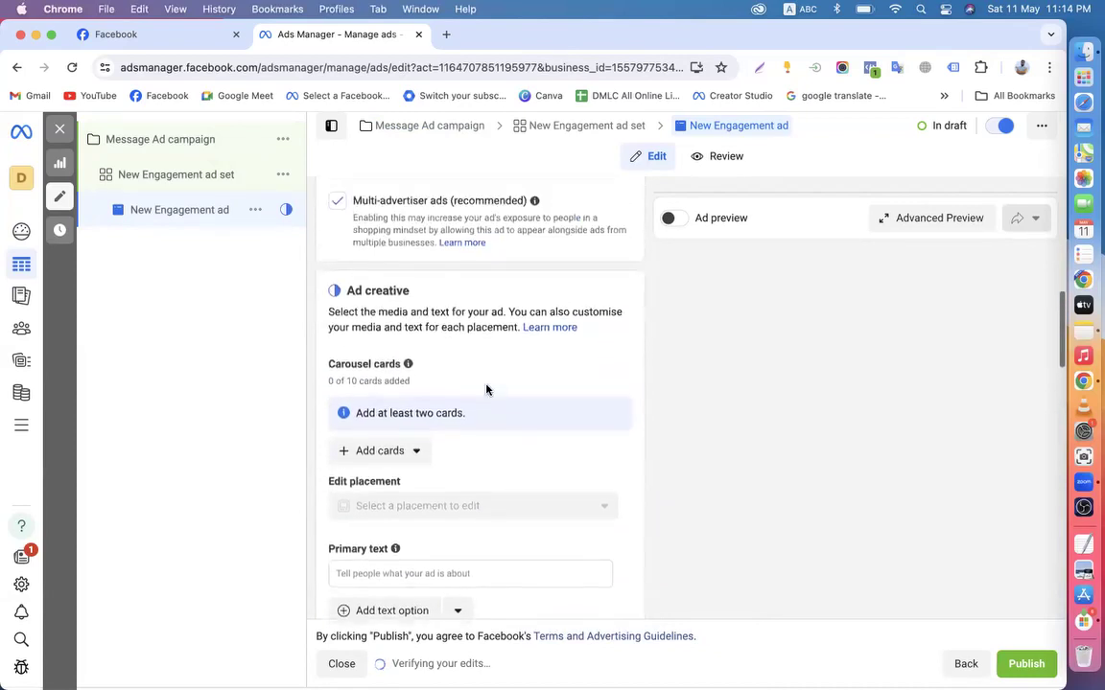
scroll(486, 389, up, 1)
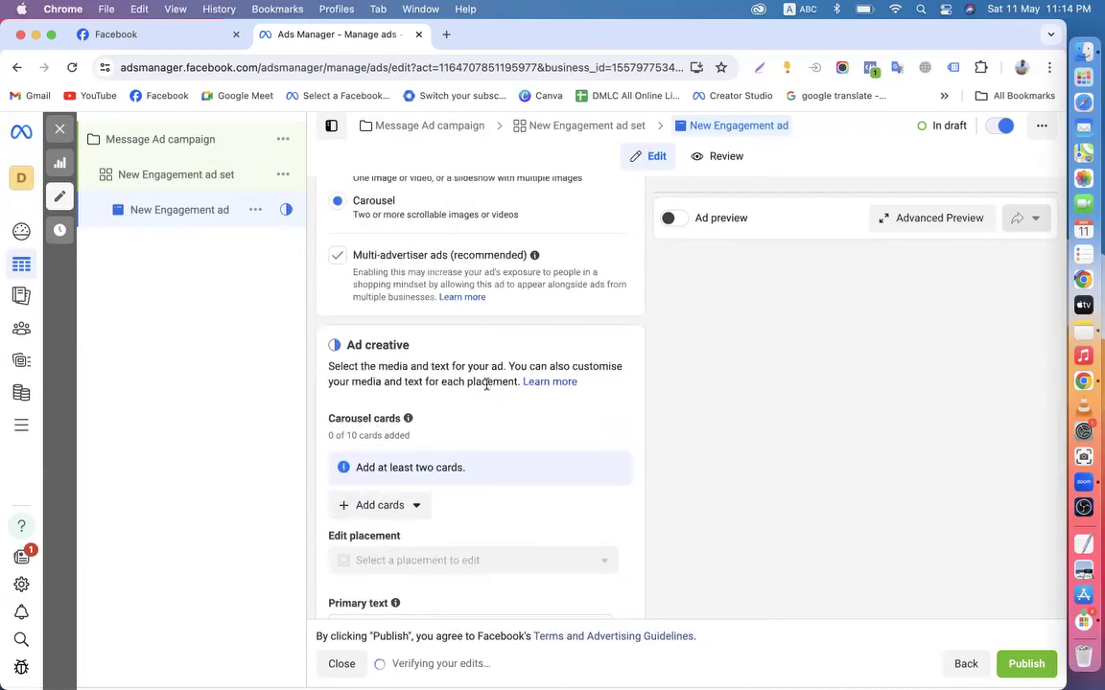
scroll(486, 386, up, 3)
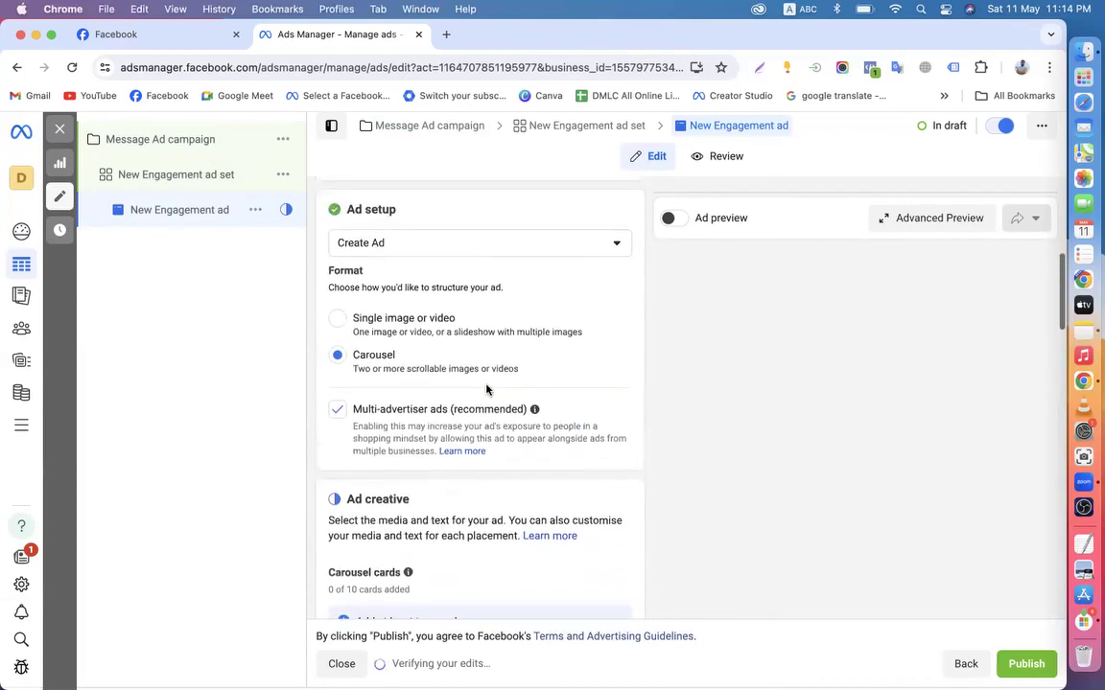
click(369, 320)
Build the ad from the existing Digital Marketing Course post and review its previews
scroll(452, 334, up, 1)
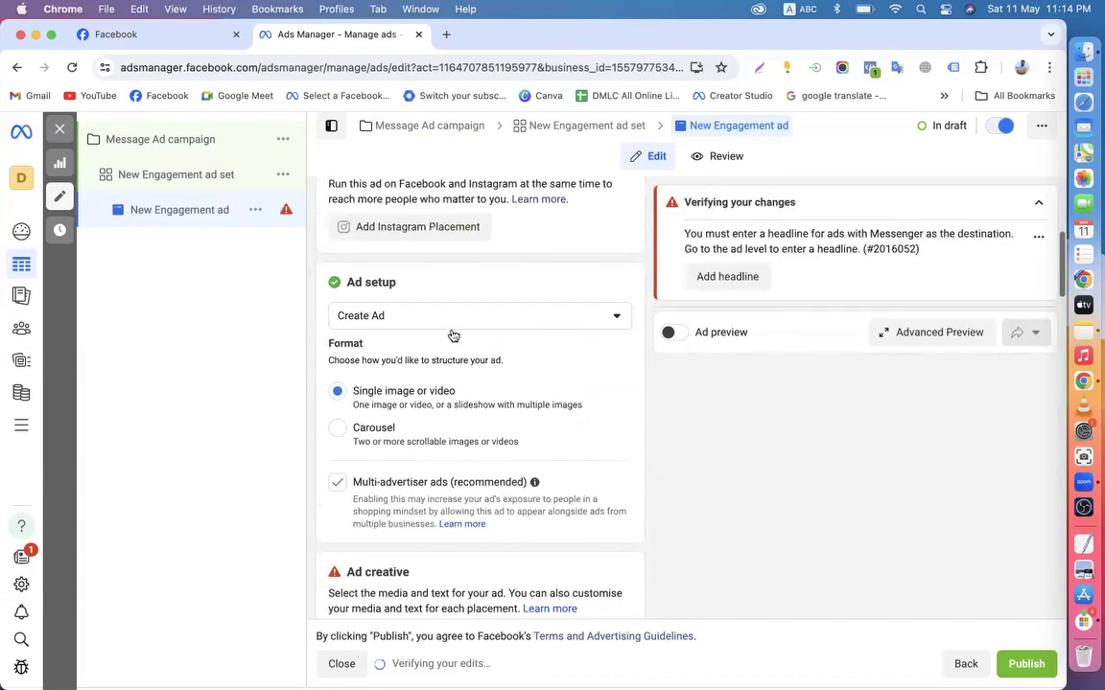
click(406, 318)
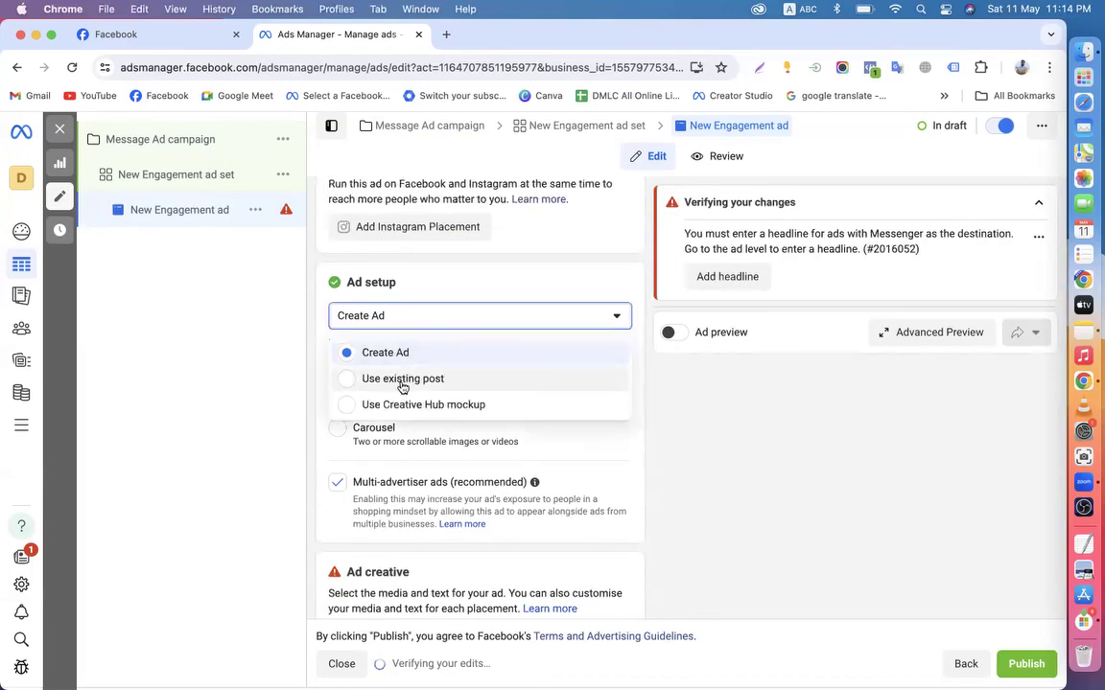
click(402, 381)
scroll(451, 403, down, 4)
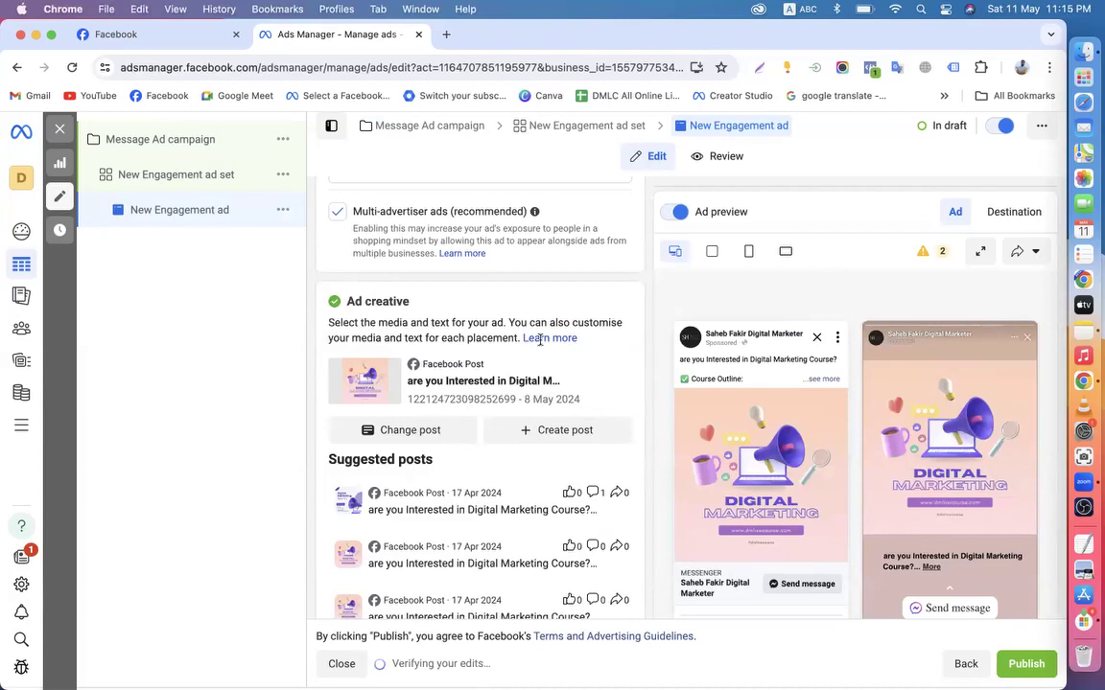
scroll(633, 497, down, 3)
scroll(633, 498, down, 1)
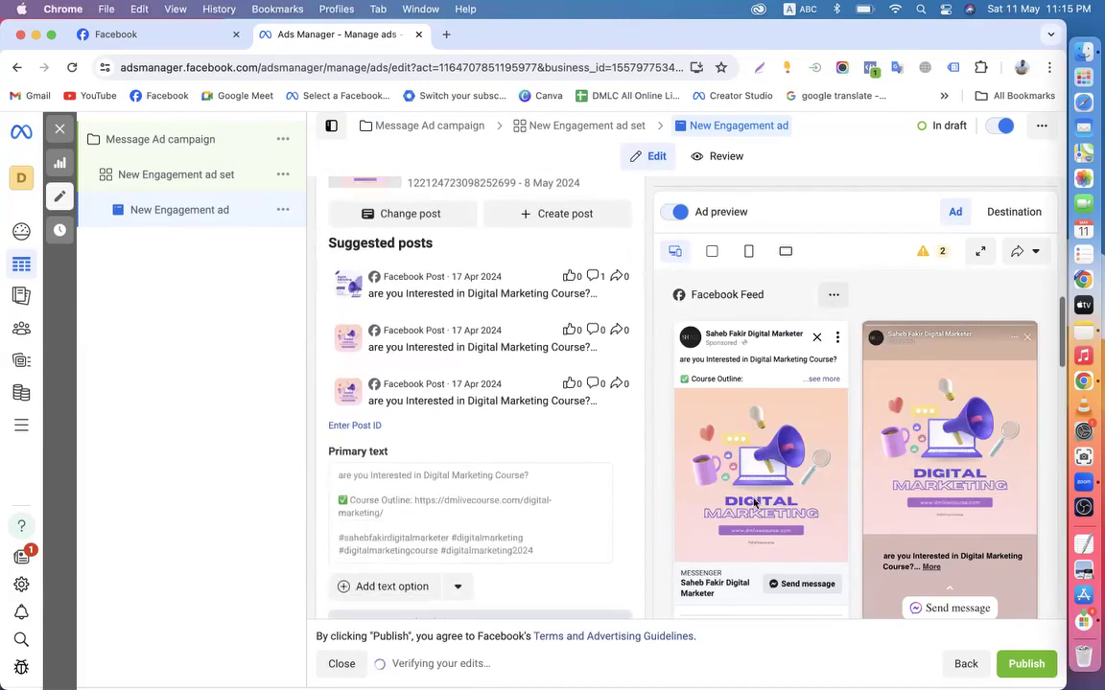
scroll(751, 547, down, 5)
scroll(754, 358, up, 2)
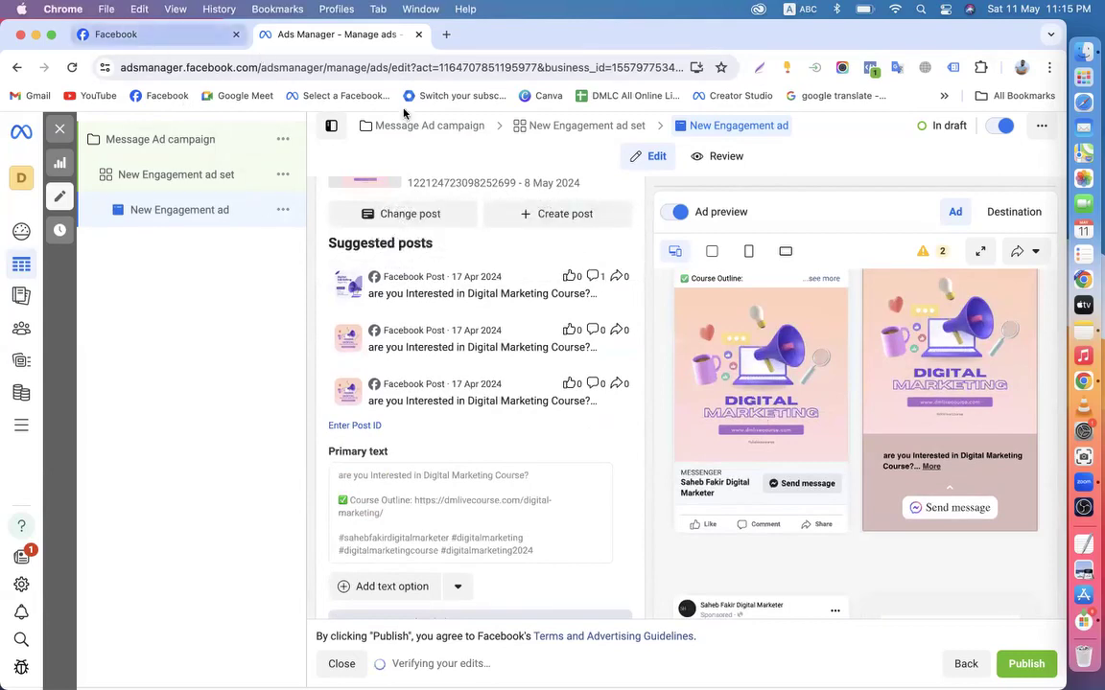
click(154, 38)
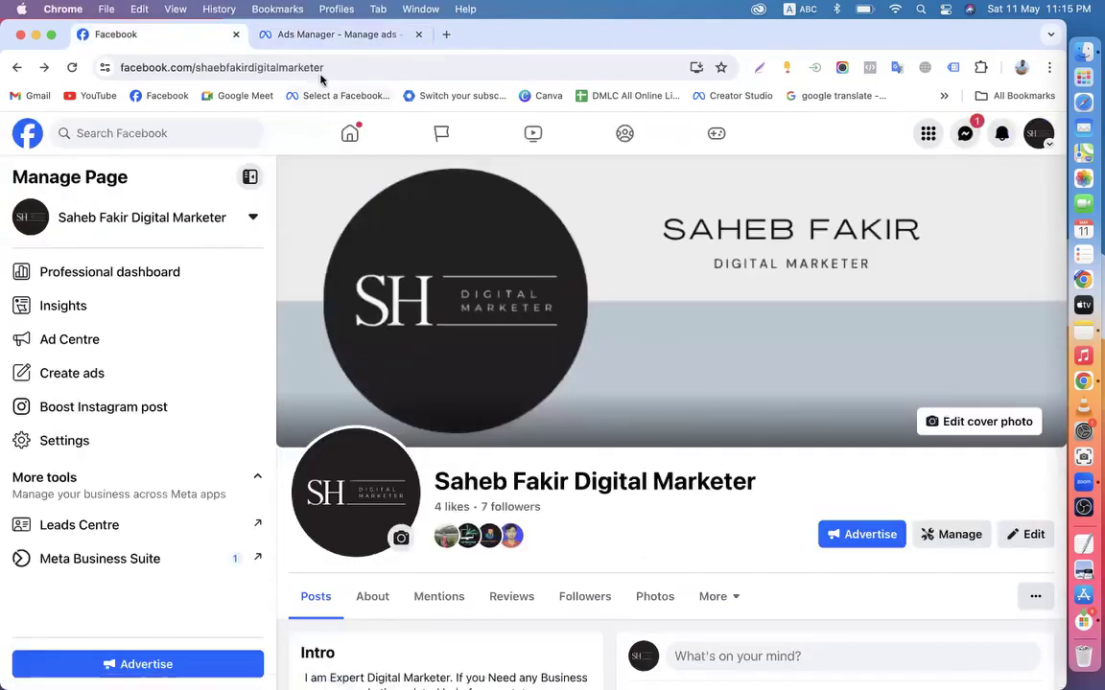
Go back from the Facebook page to the Ads Manager ad editor
click(327, 36)
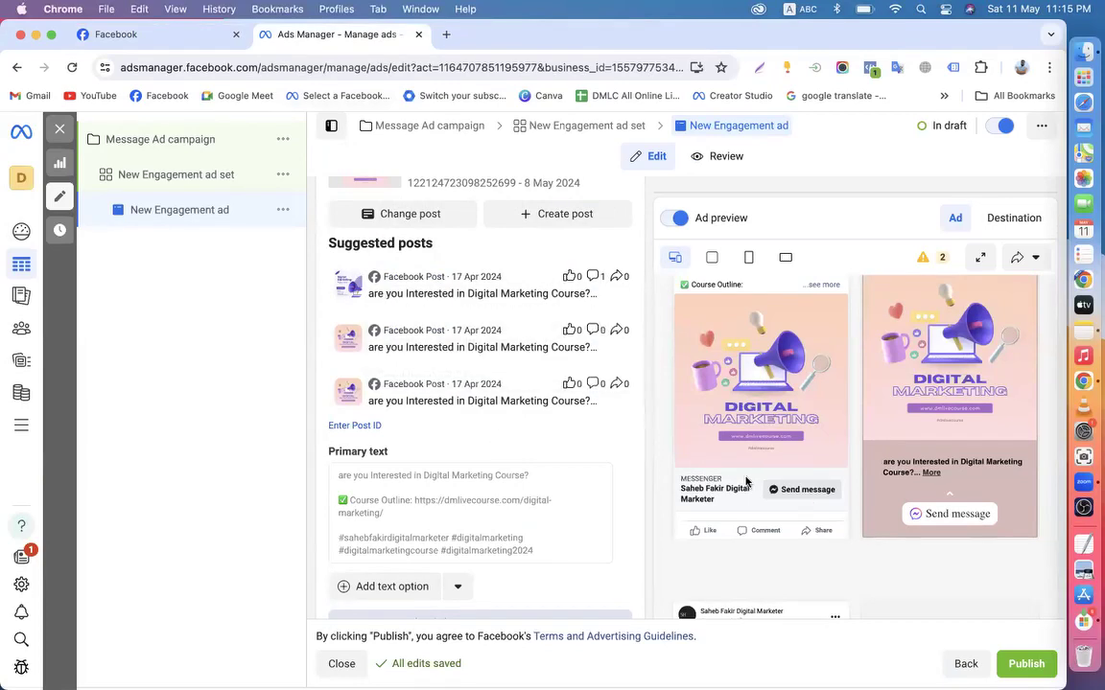
Close the Message Ad campaign editor without publishing
scroll(538, 428, up, 5)
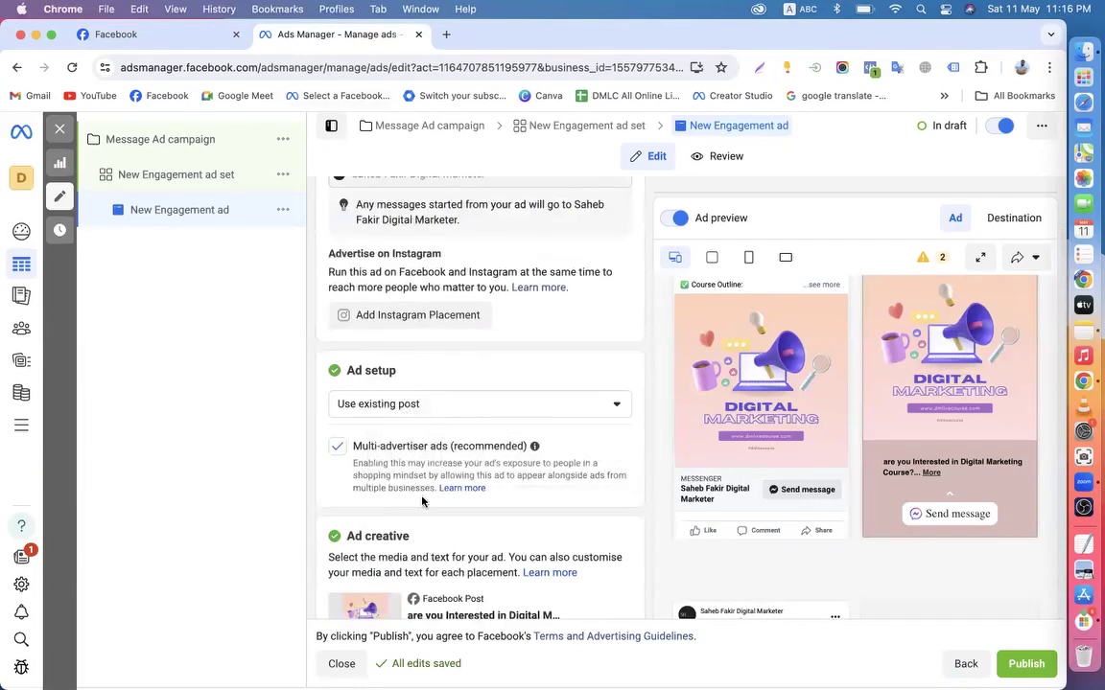
scroll(424, 493, down, 1)
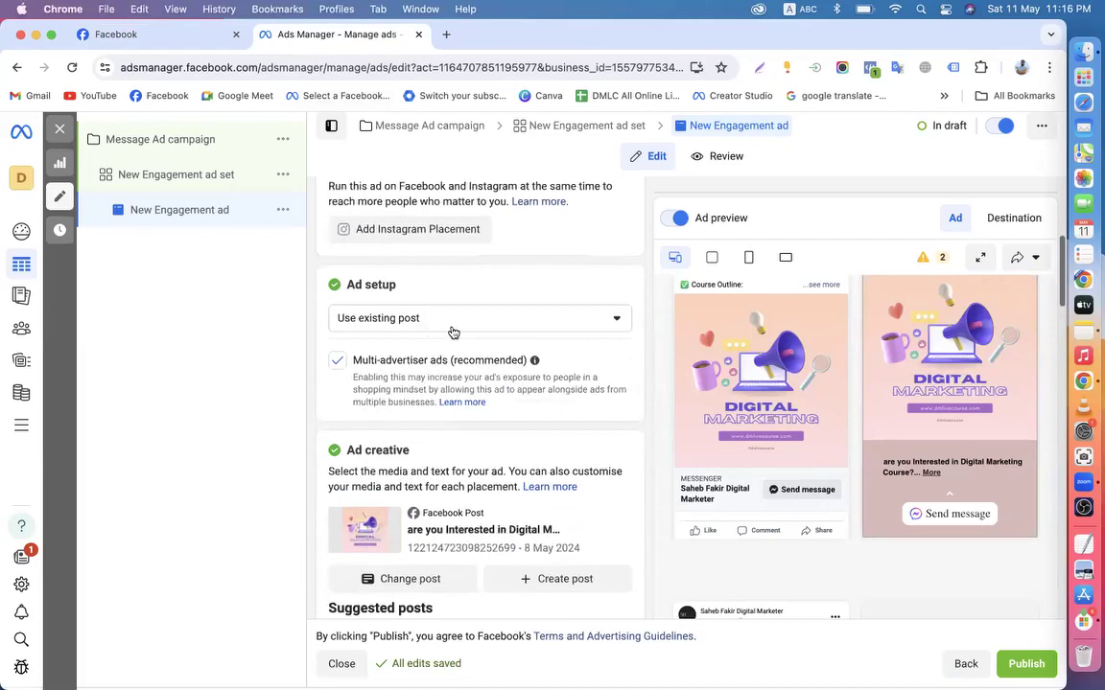
click(109, 138)
click(61, 130)
click(561, 400)
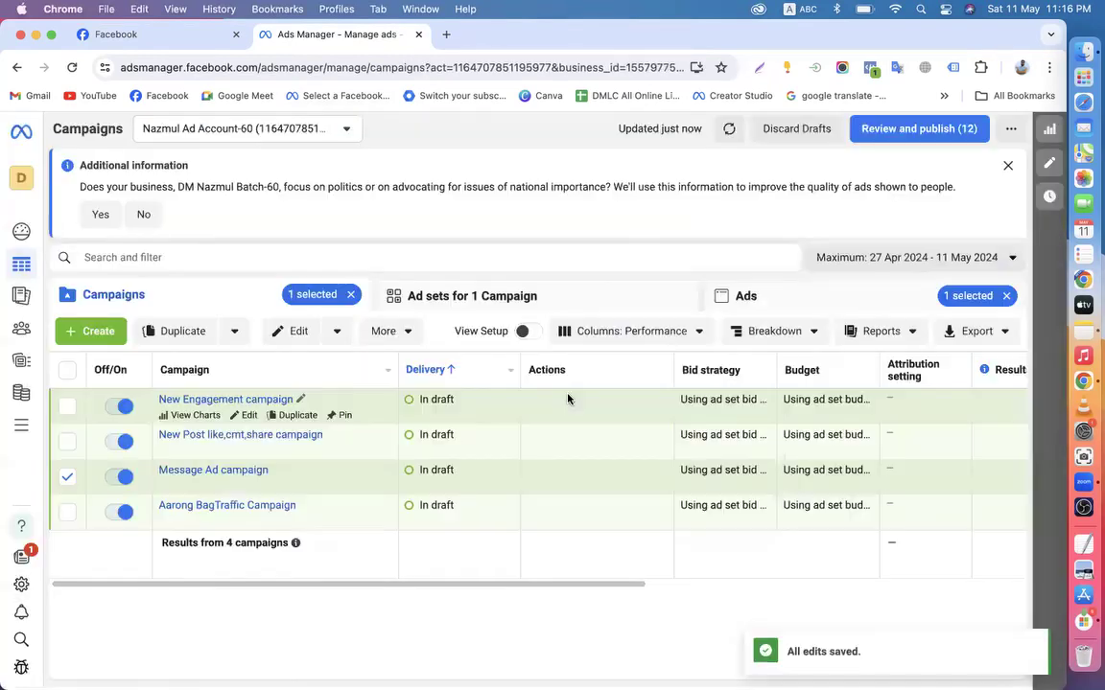
Clear the campaign and ad selection chips and start a new Auction campaign
click(351, 295)
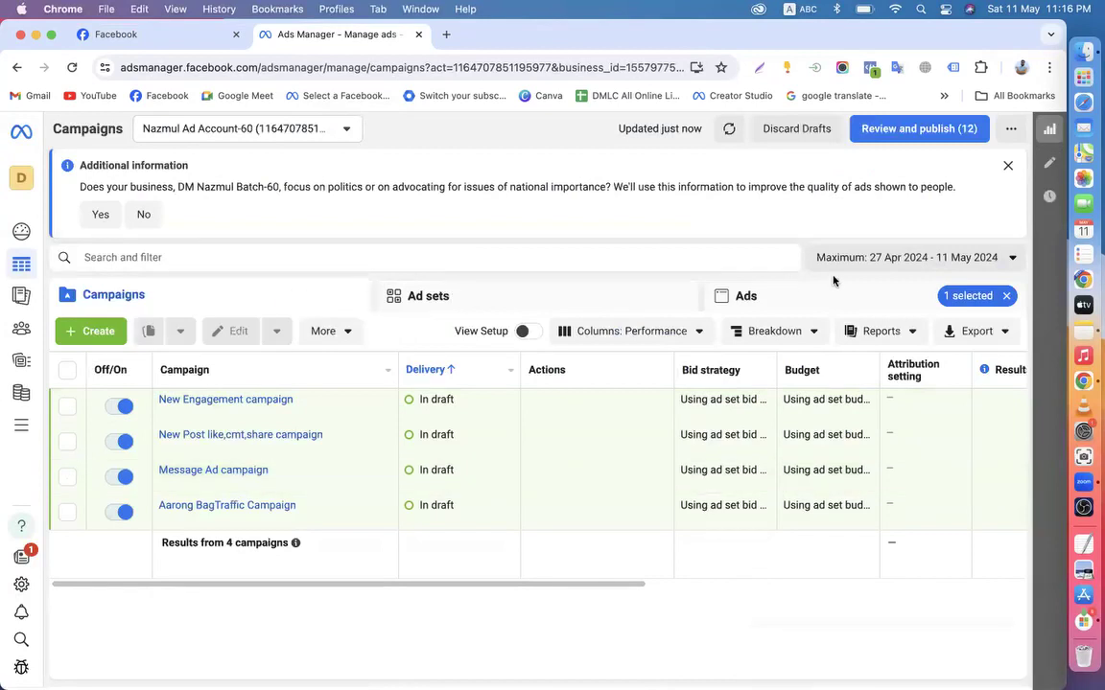
click(1002, 296)
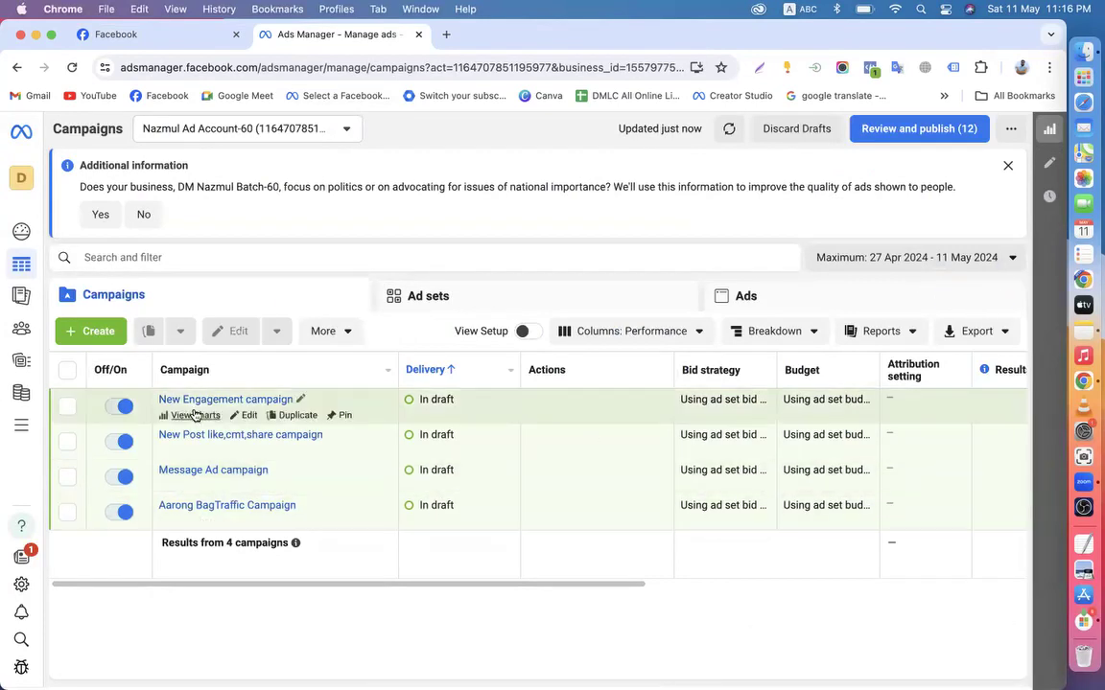
click(92, 336)
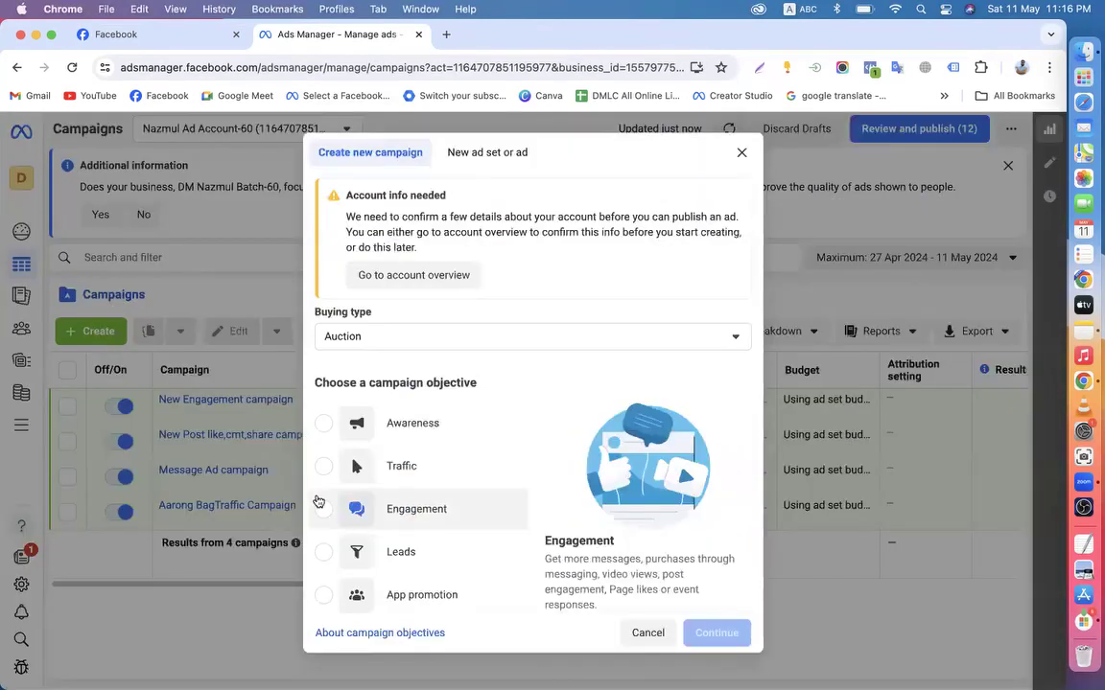
scroll(422, 530, down, 1)
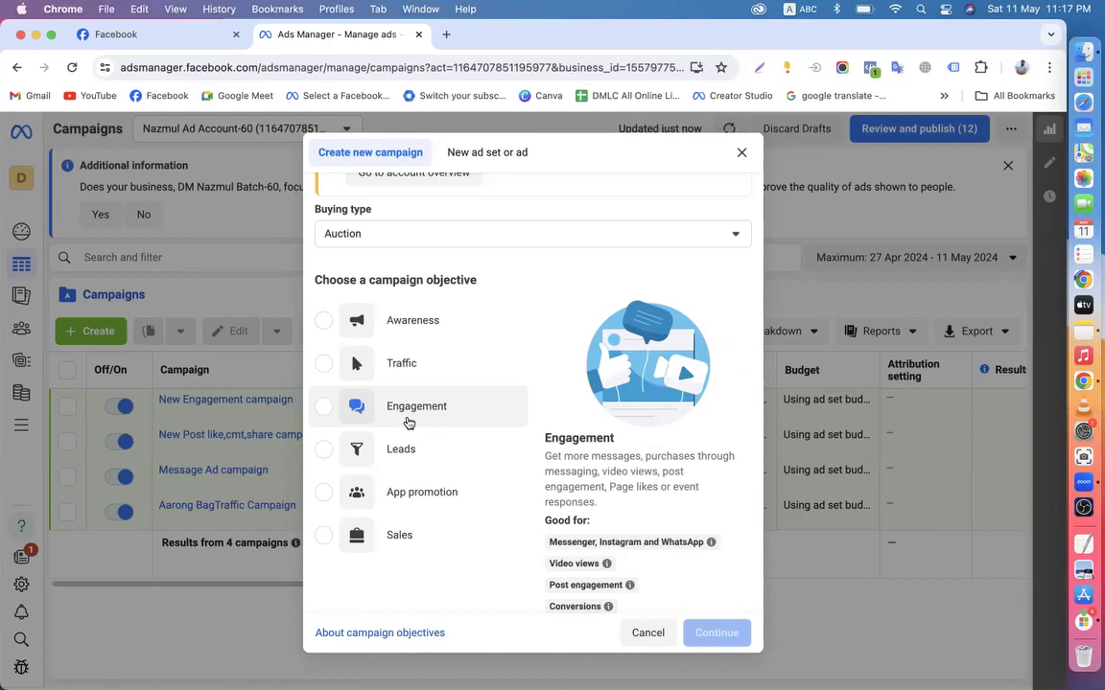
click(142, 38)
scroll(721, 498, down, 5)
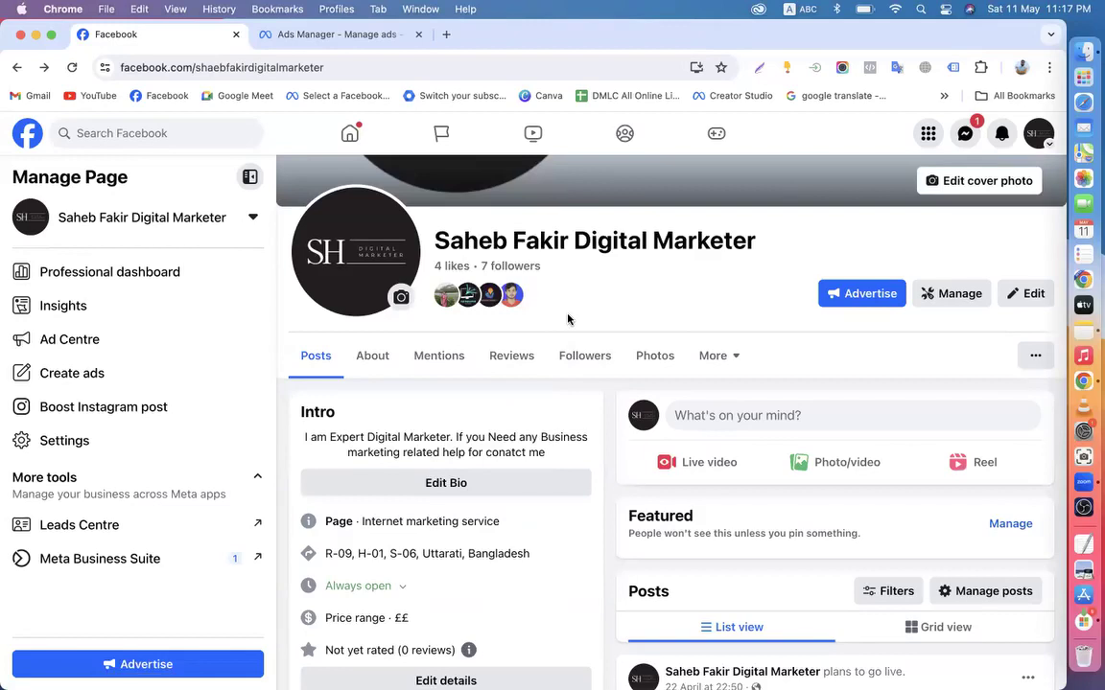
scroll(568, 317, down, 10)
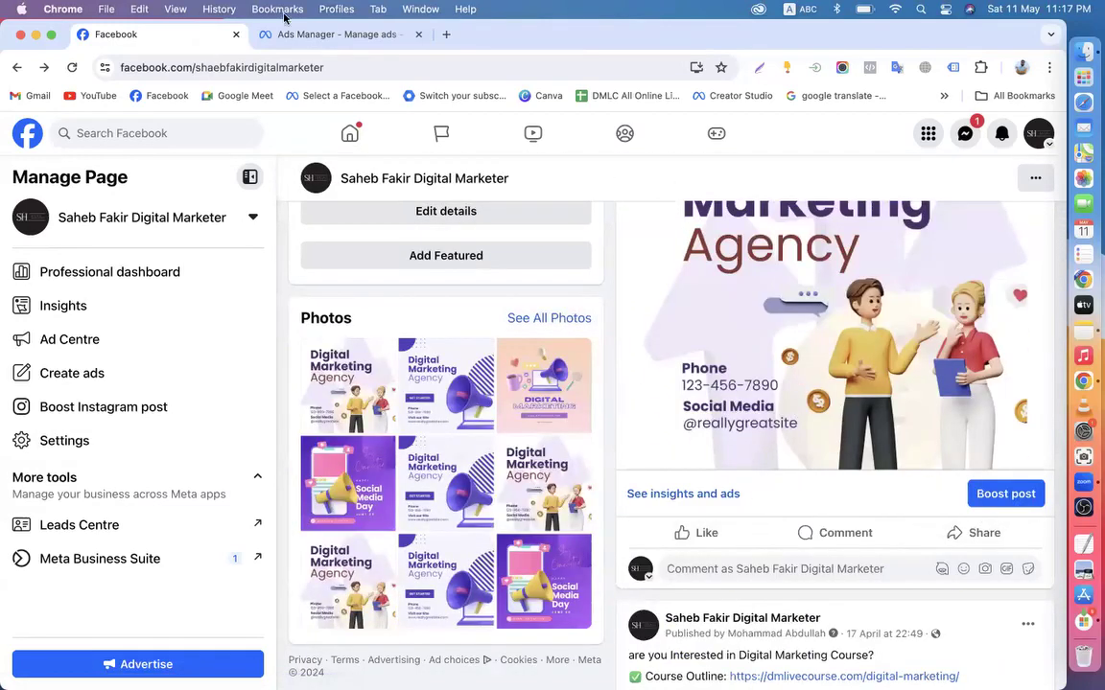
click(309, 39)
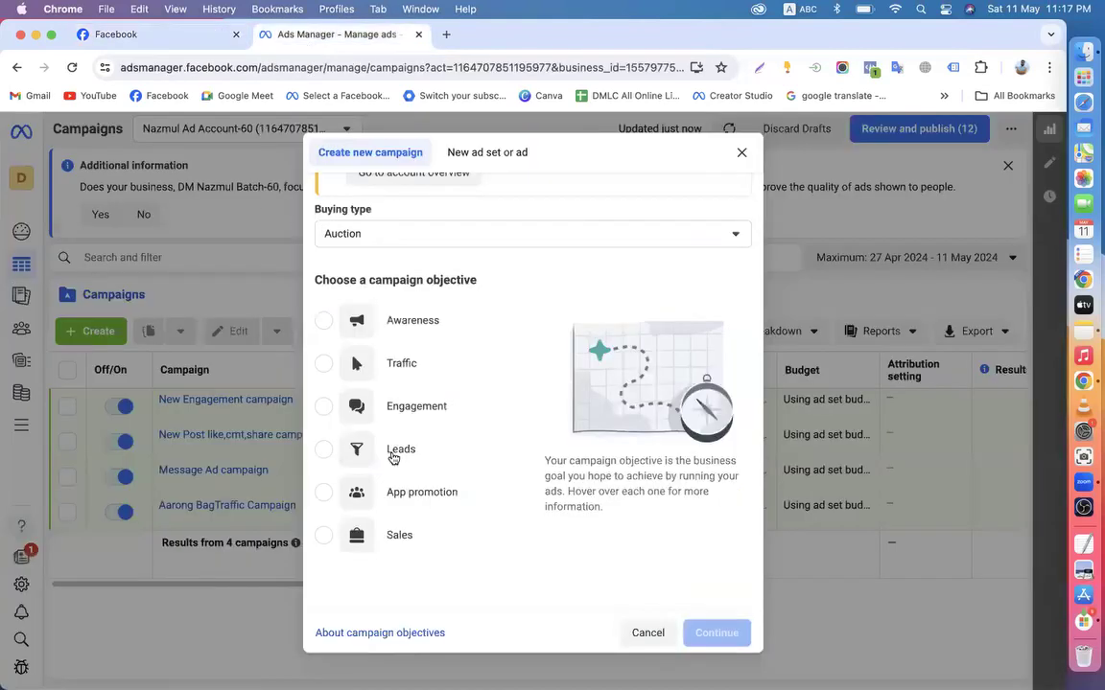
Create a New Awareness campaign draft by choosing the Awareness objective
mouse_move(392, 458)
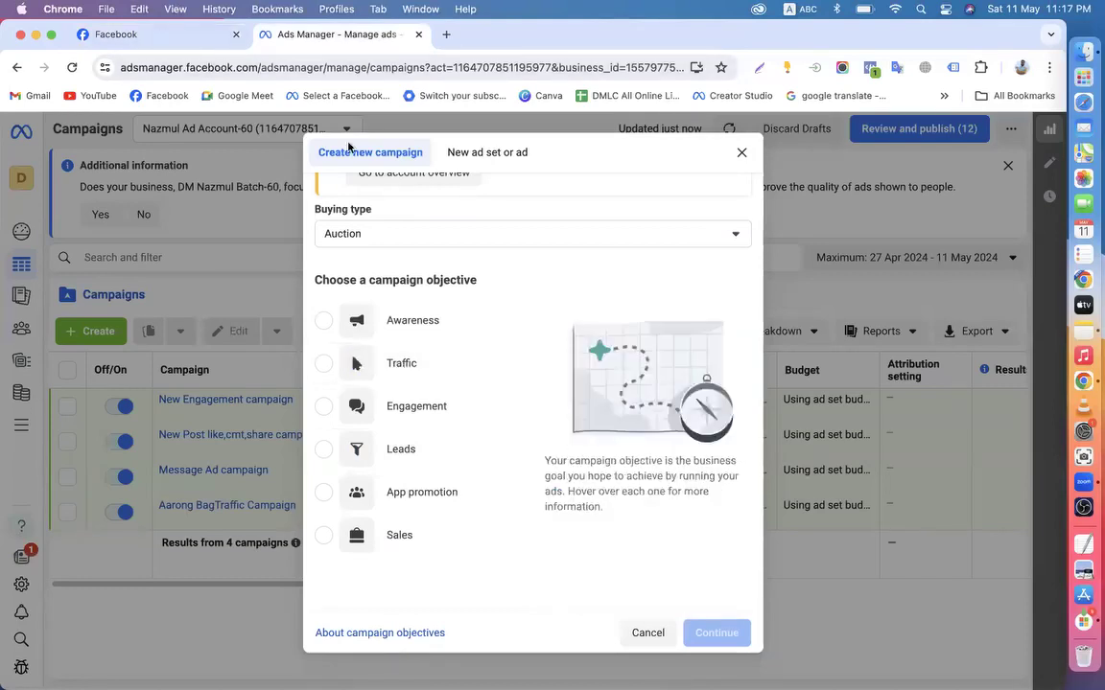
click(326, 319)
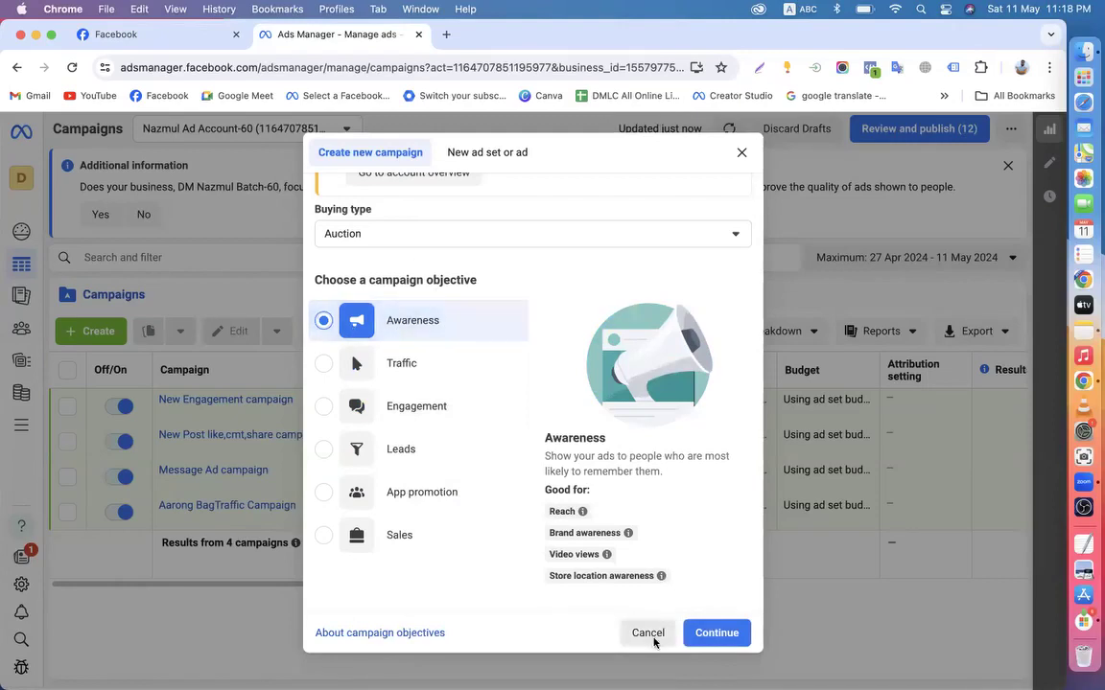
click(714, 634)
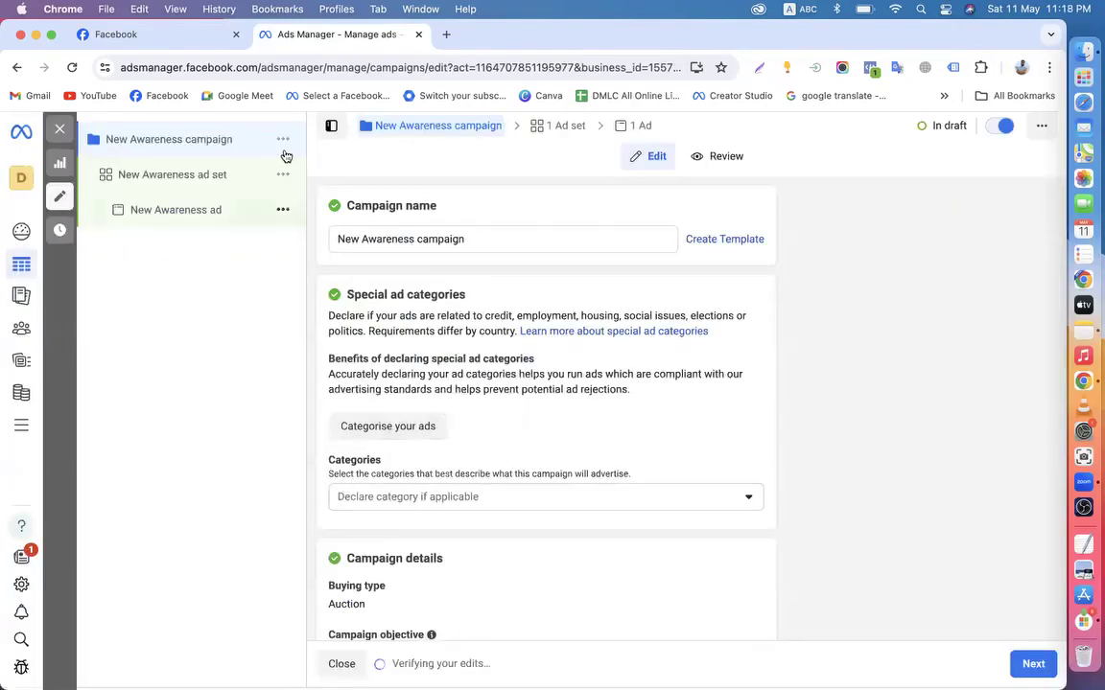
Move to the ad set and check the performance goal options without changing them
scroll(470, 469, down, 5)
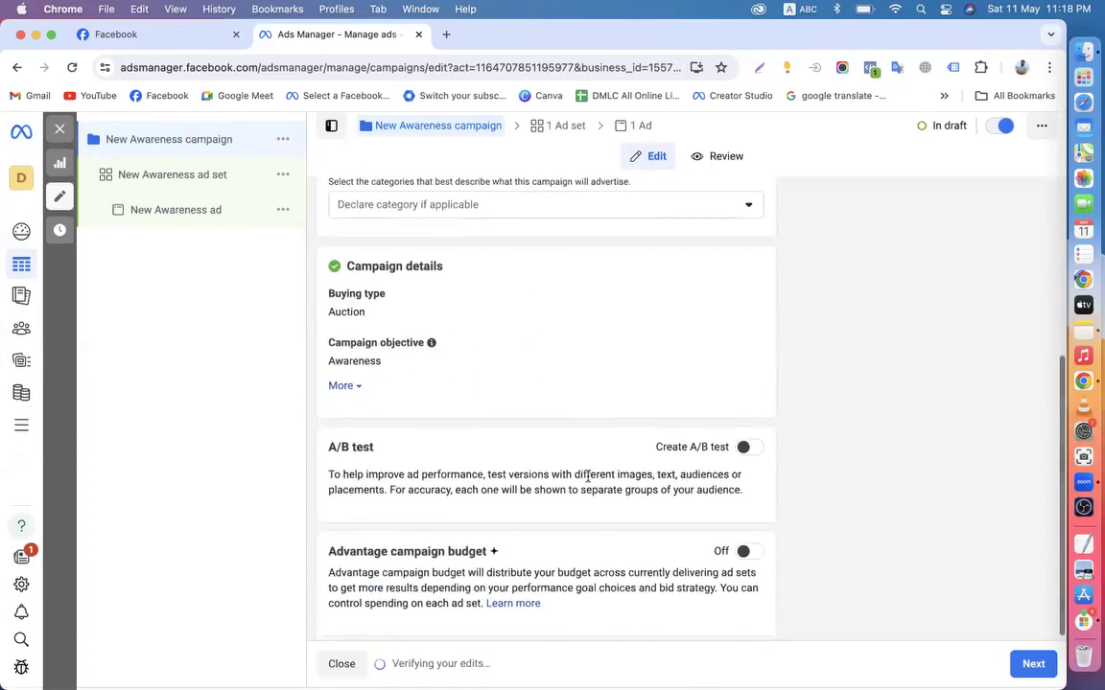
click(1033, 664)
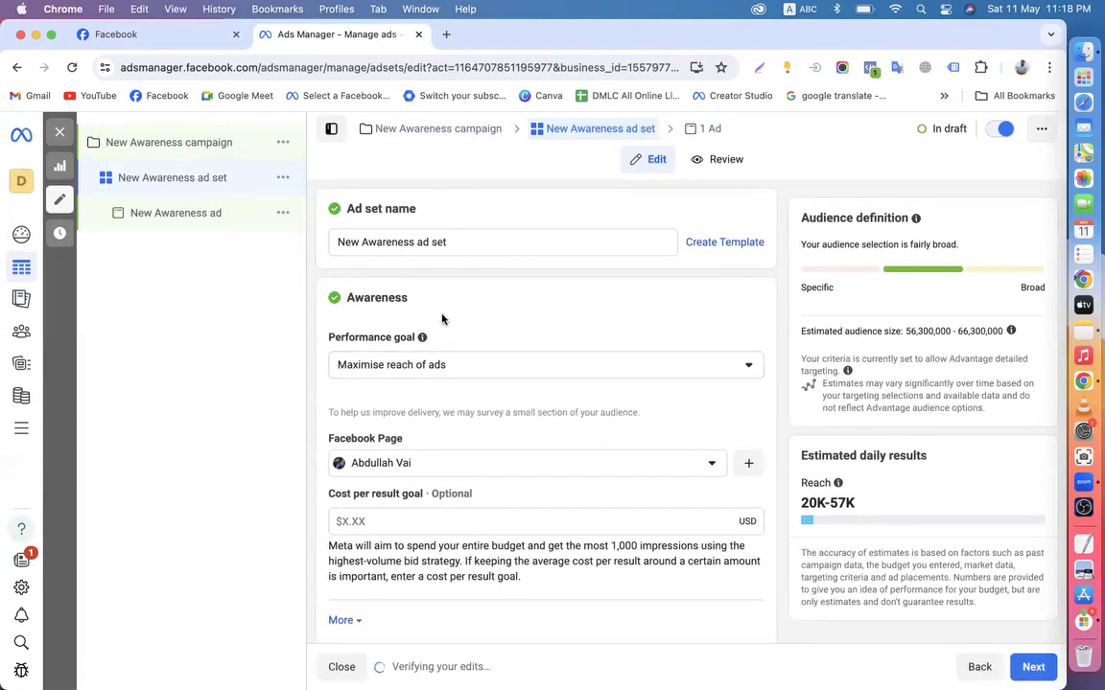
click(430, 365)
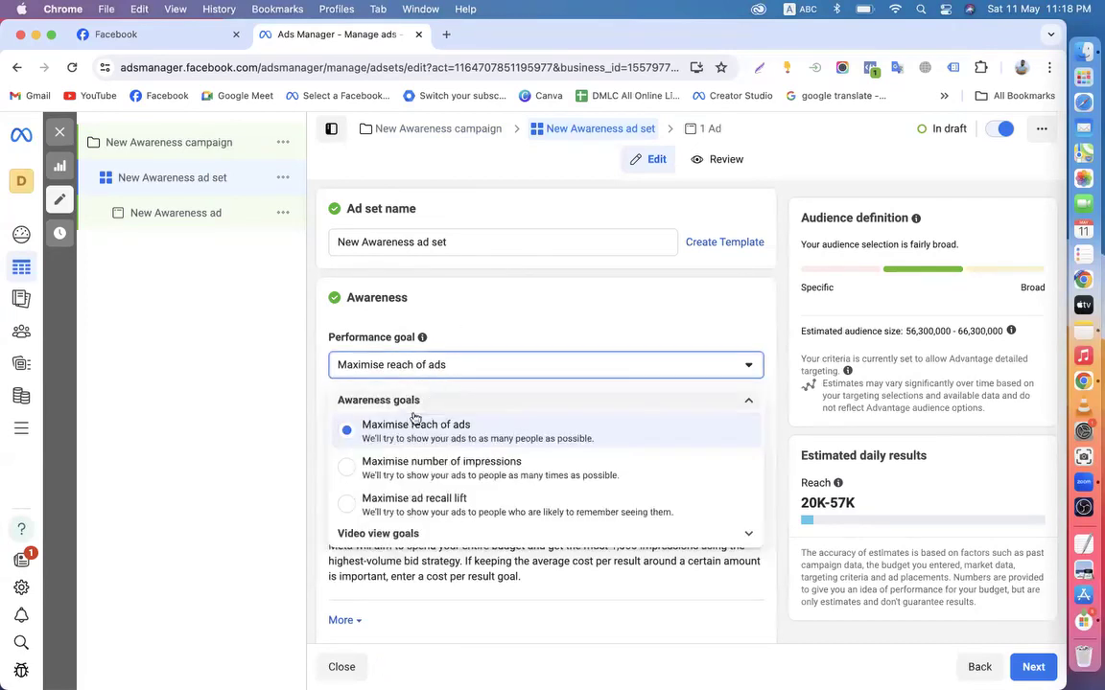
click(293, 372)
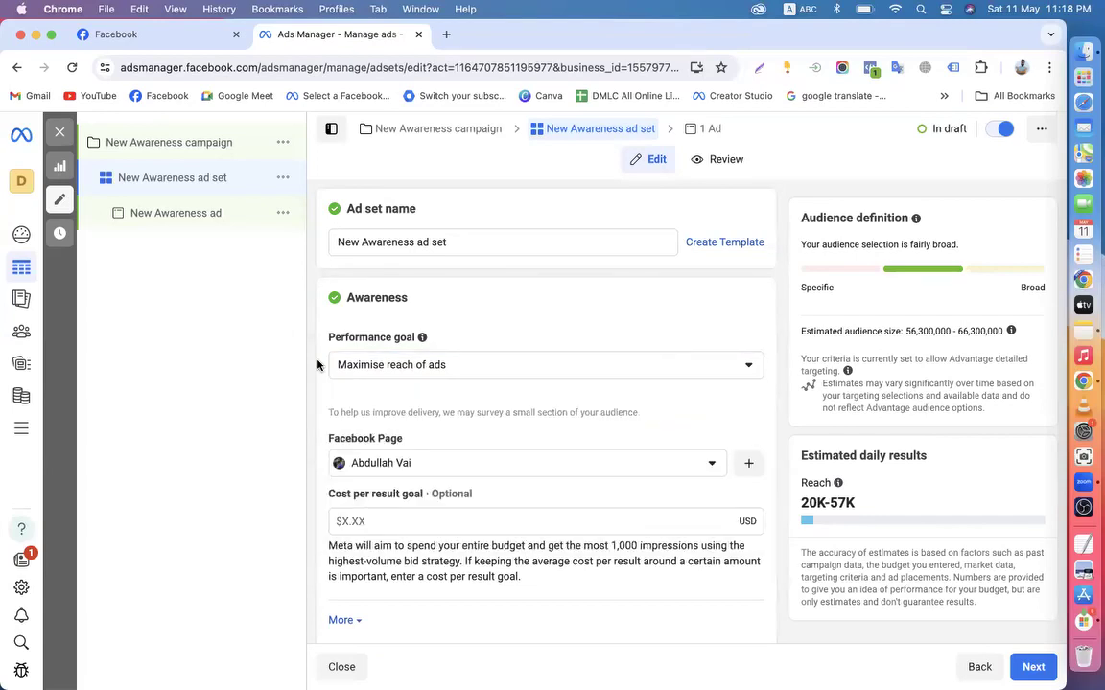
scroll(318, 365, down, 2)
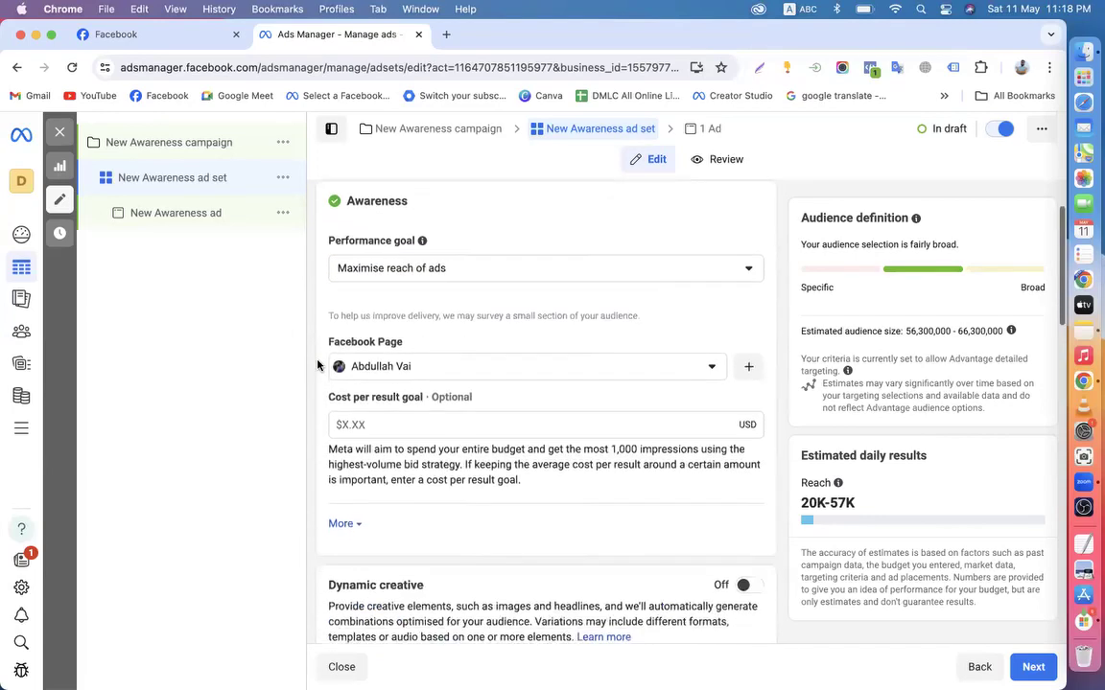
click(402, 272)
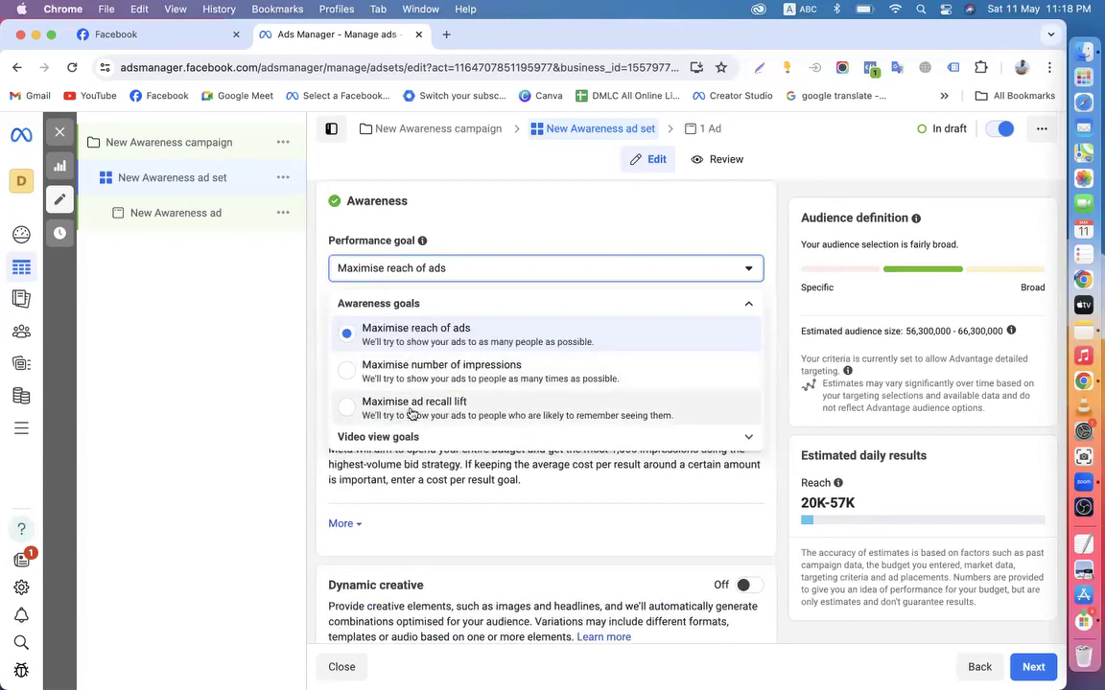
click(315, 304)
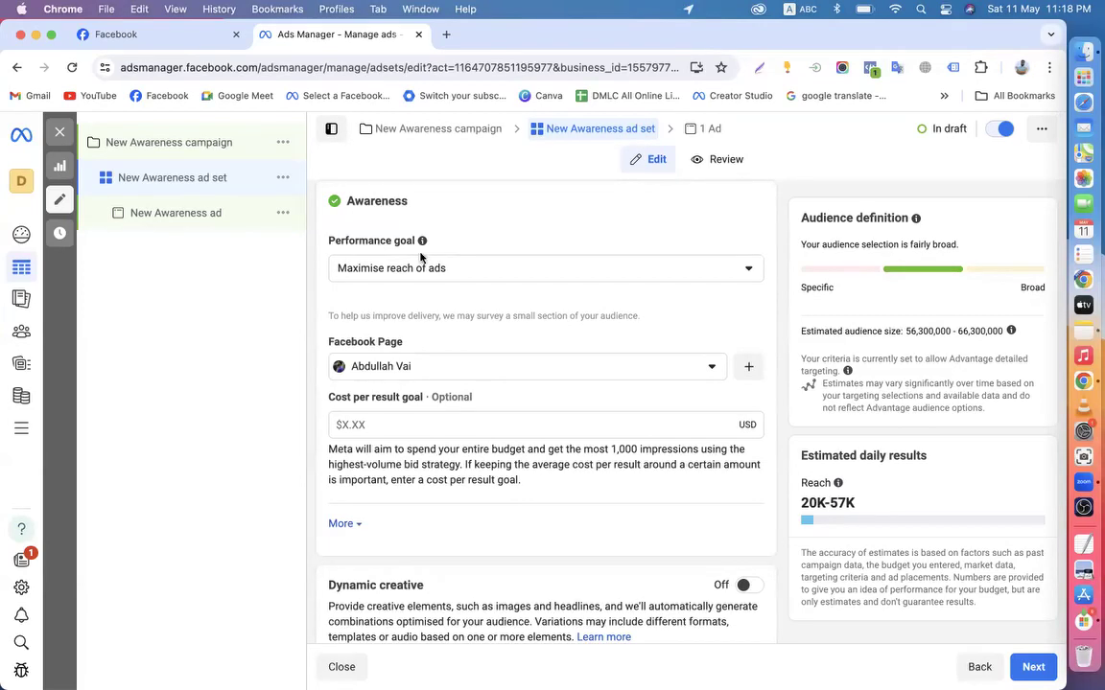
Review the ad set's audience and its 20K-57K estimated reach
scroll(410, 278, down, 2)
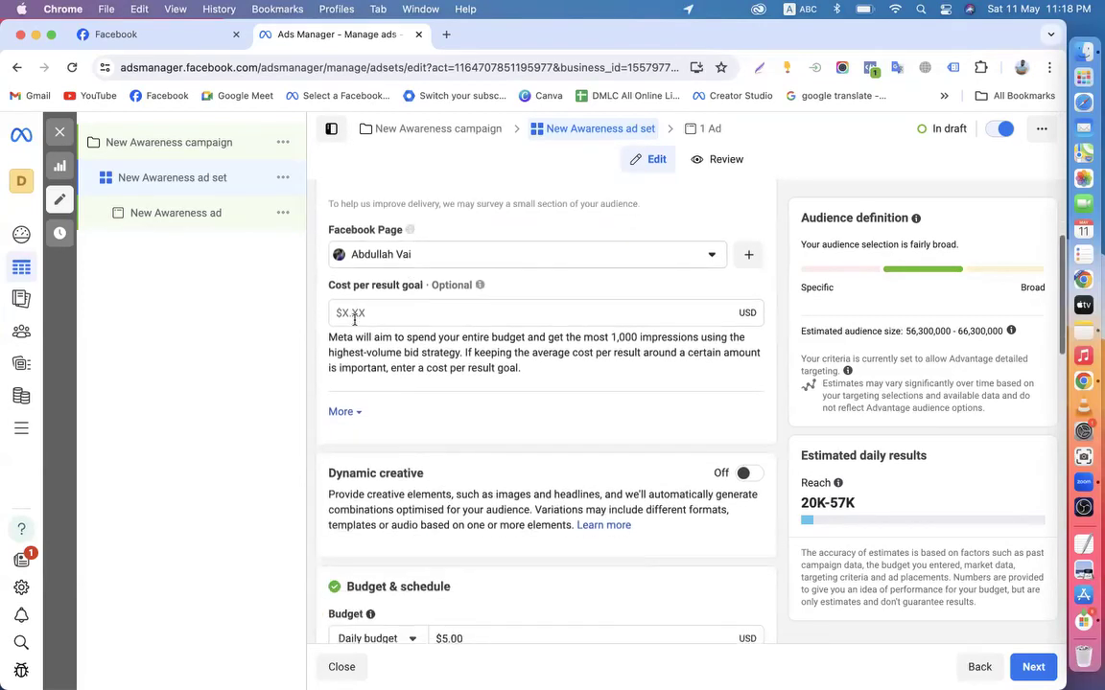
scroll(355, 355, down, 3)
scroll(470, 467, down, 2)
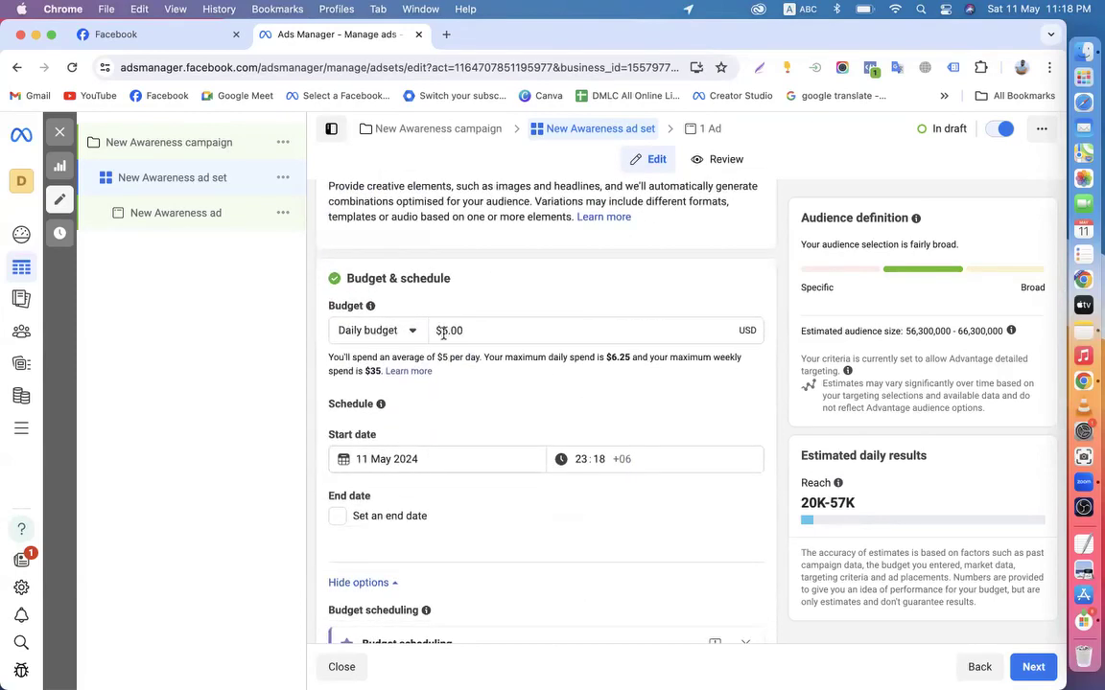
scroll(444, 331, up, 1)
scroll(444, 336, down, 2)
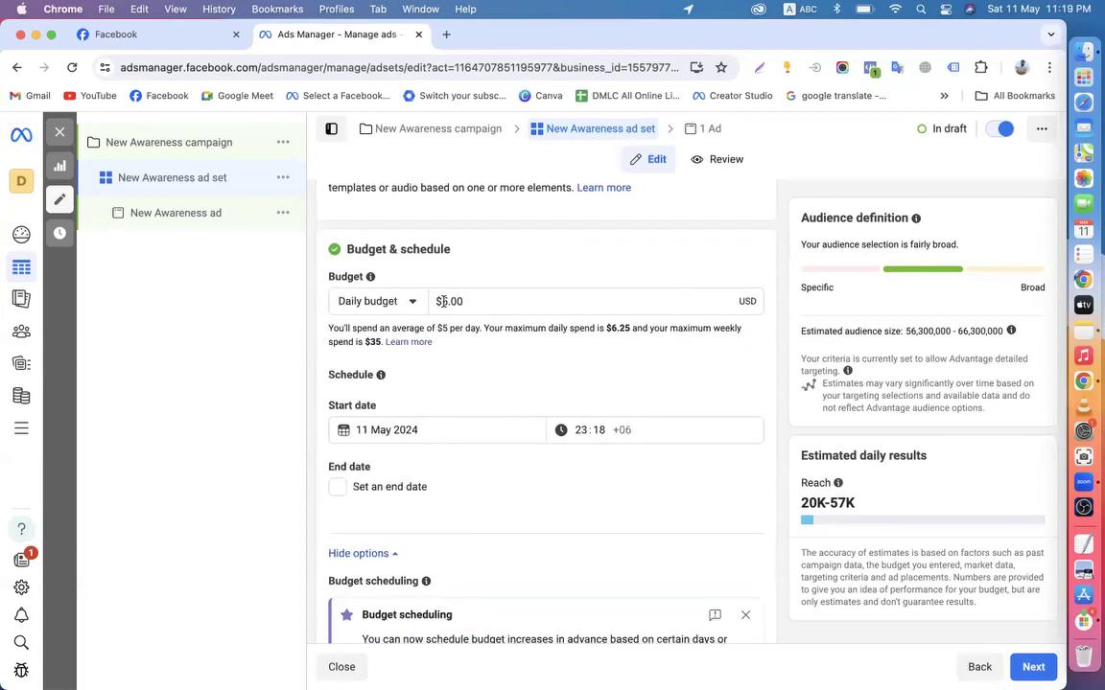
scroll(444, 301, up, 6)
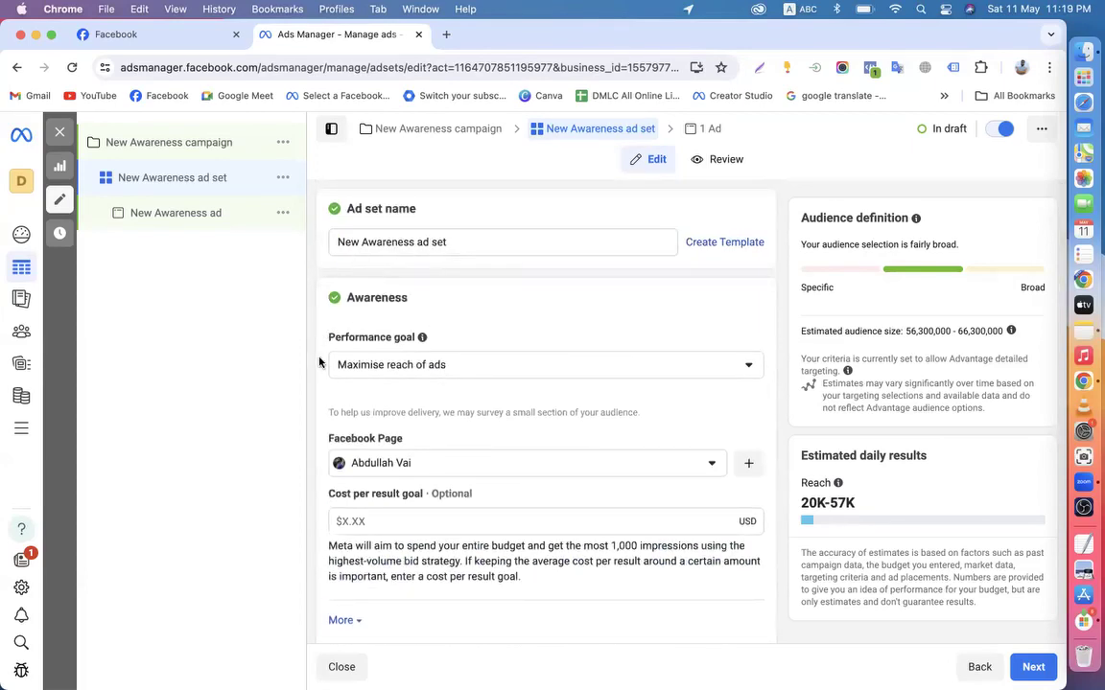
scroll(319, 361, down, 1)
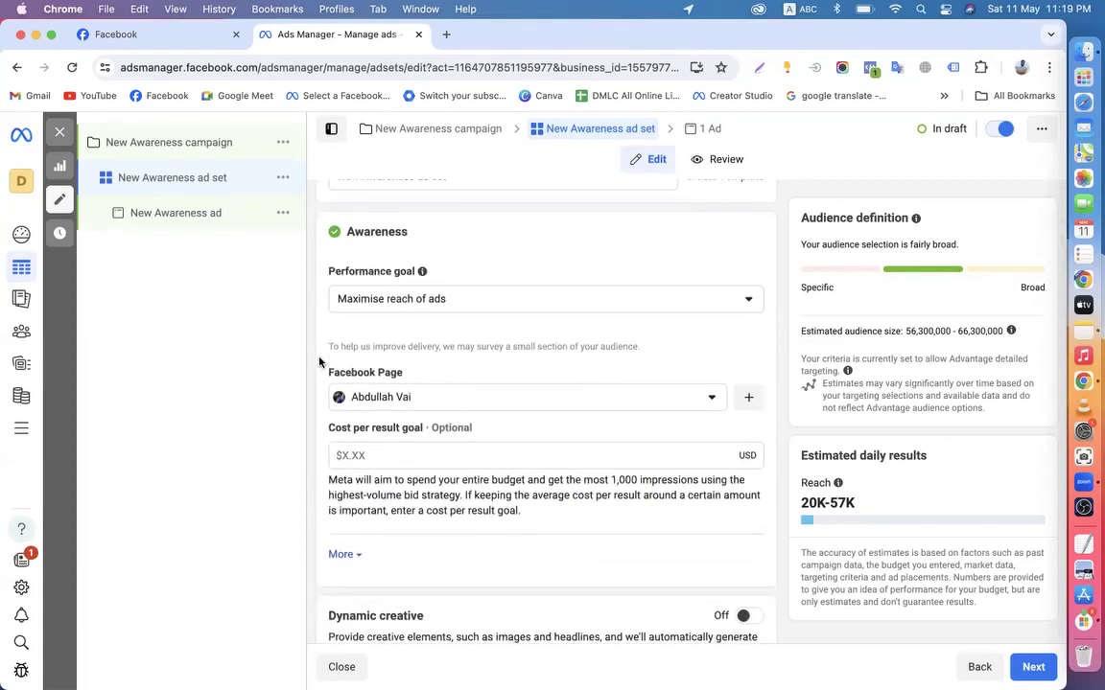
scroll(320, 364, down, 3)
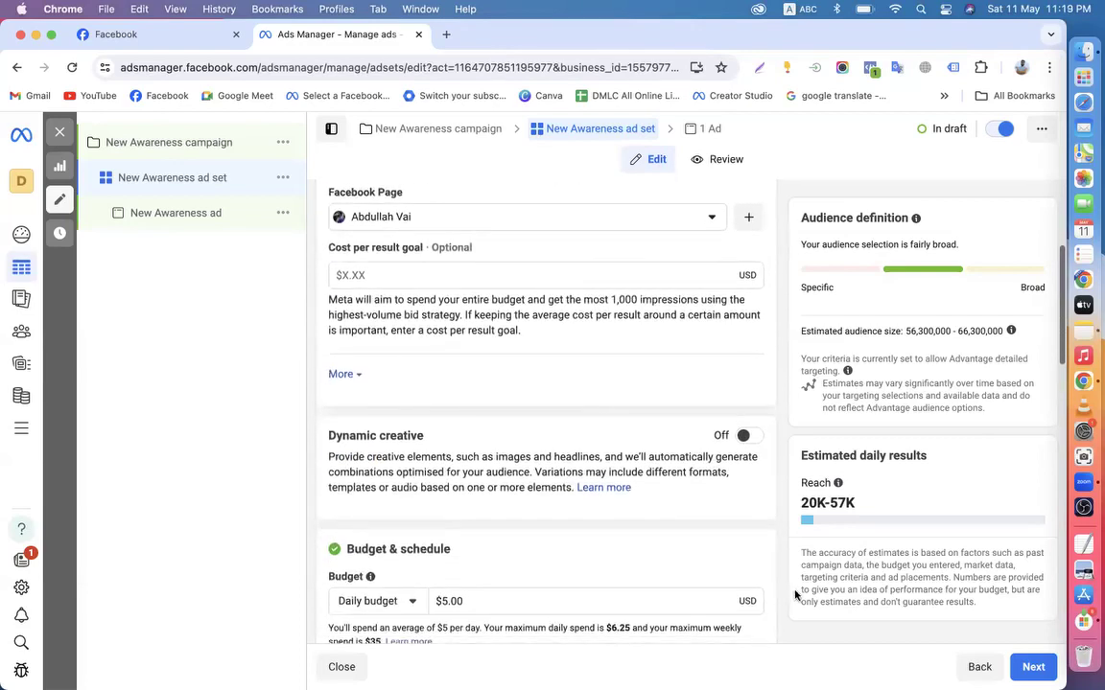
drag(799, 505, 863, 505)
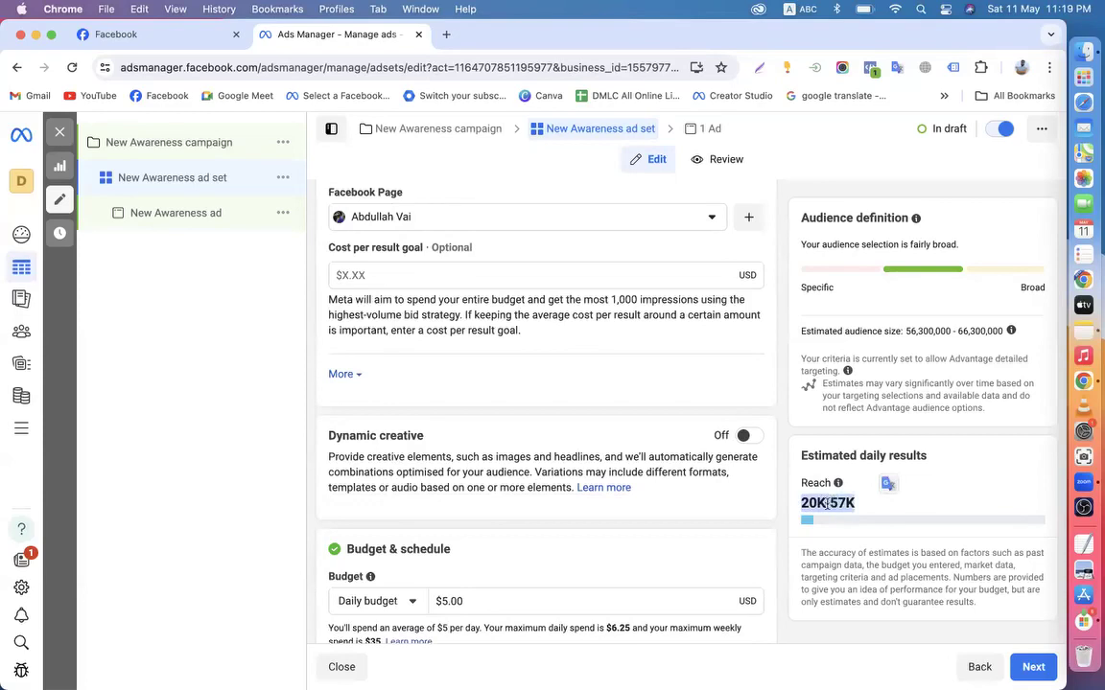
click(783, 493)
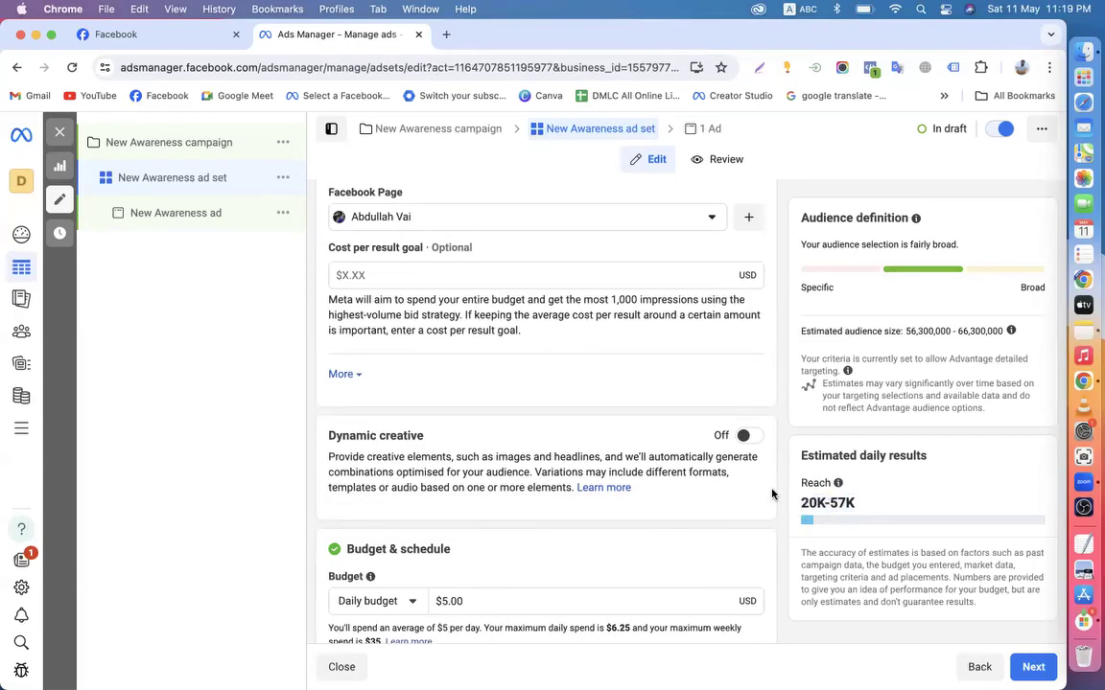
Dismiss the Budget scheduling info card and scroll down to Audience controls
scroll(772, 494, up, 1)
scroll(772, 493, down, 4)
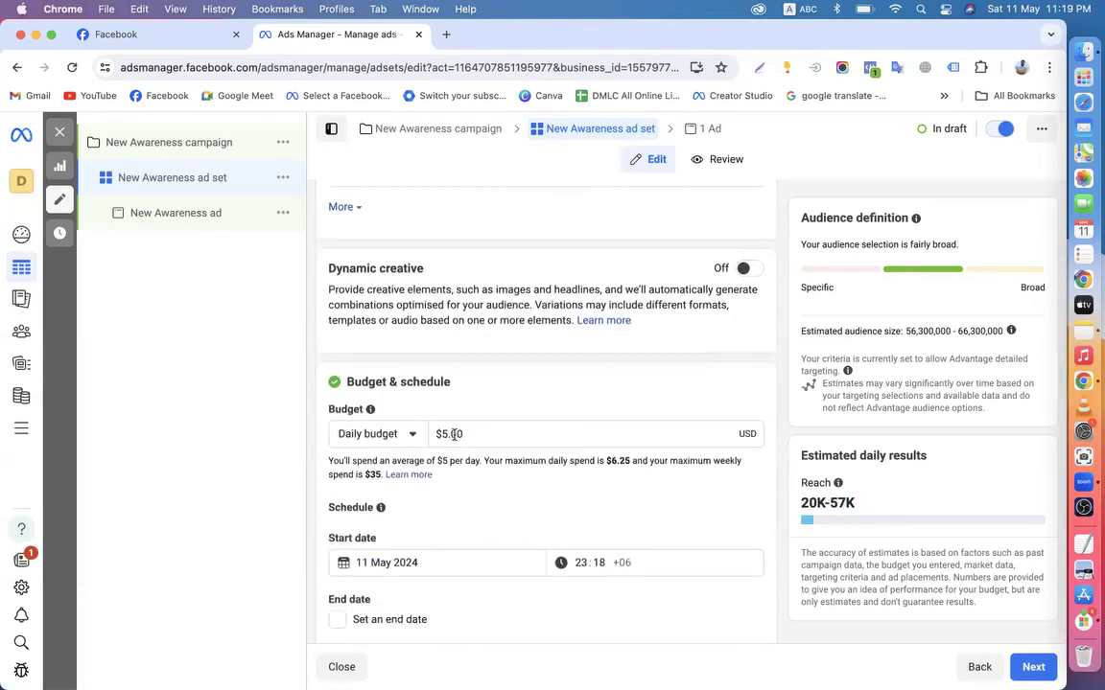
scroll(455, 434, down, 4)
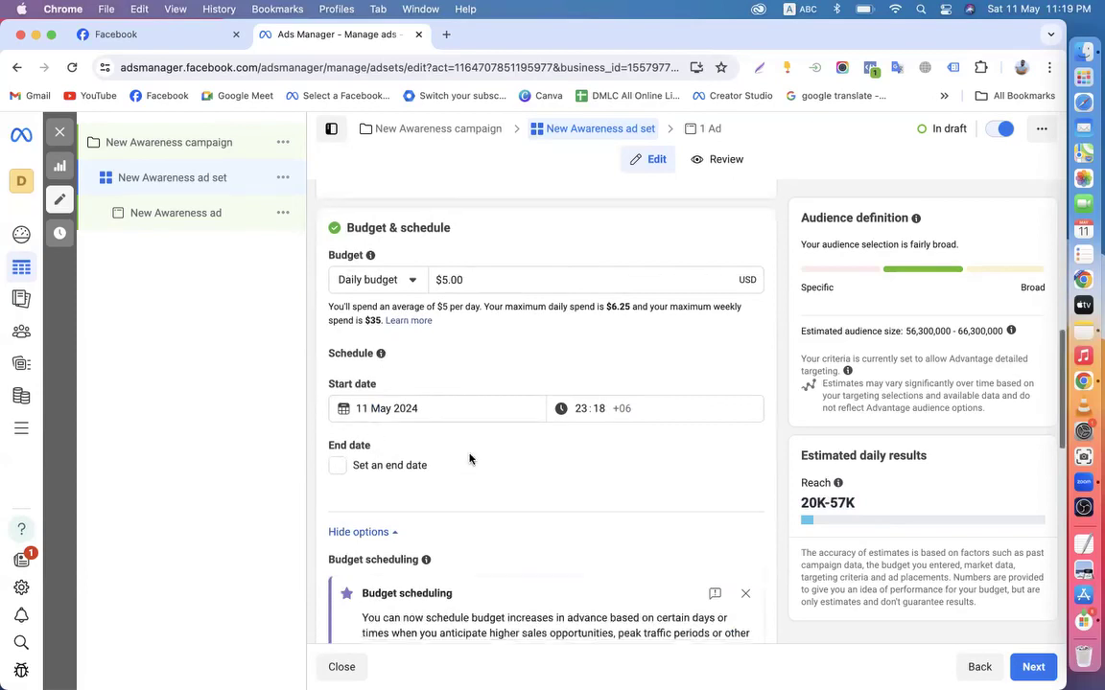
scroll(469, 459, down, 5)
click(745, 410)
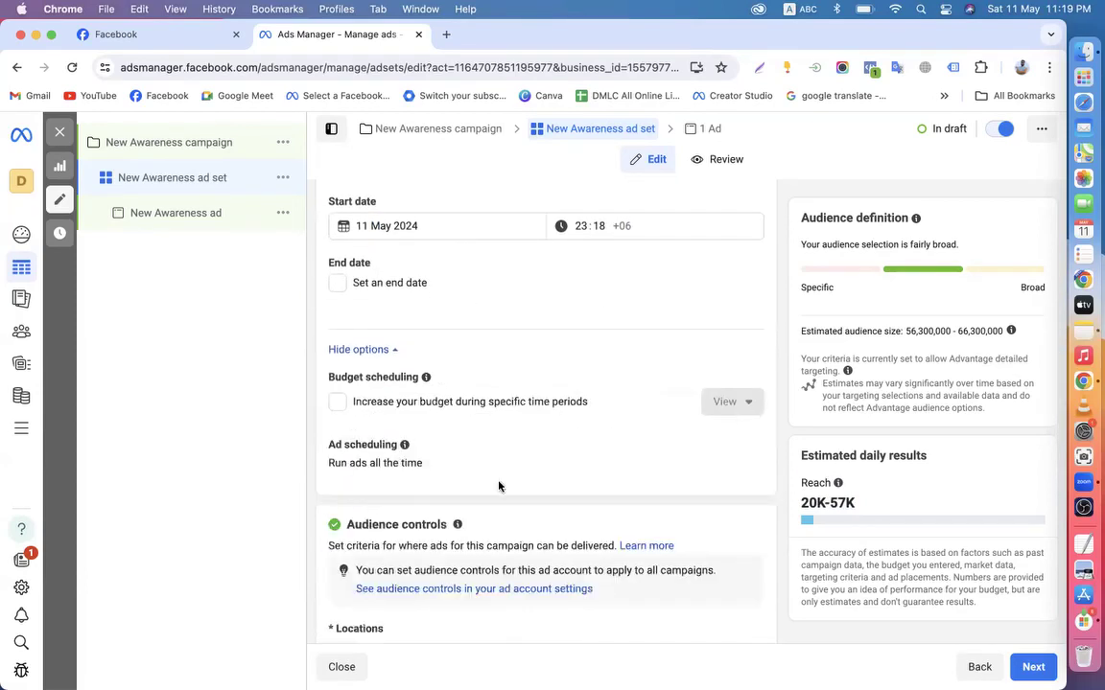
scroll(498, 487, down, 6)
scroll(451, 518, down, 3)
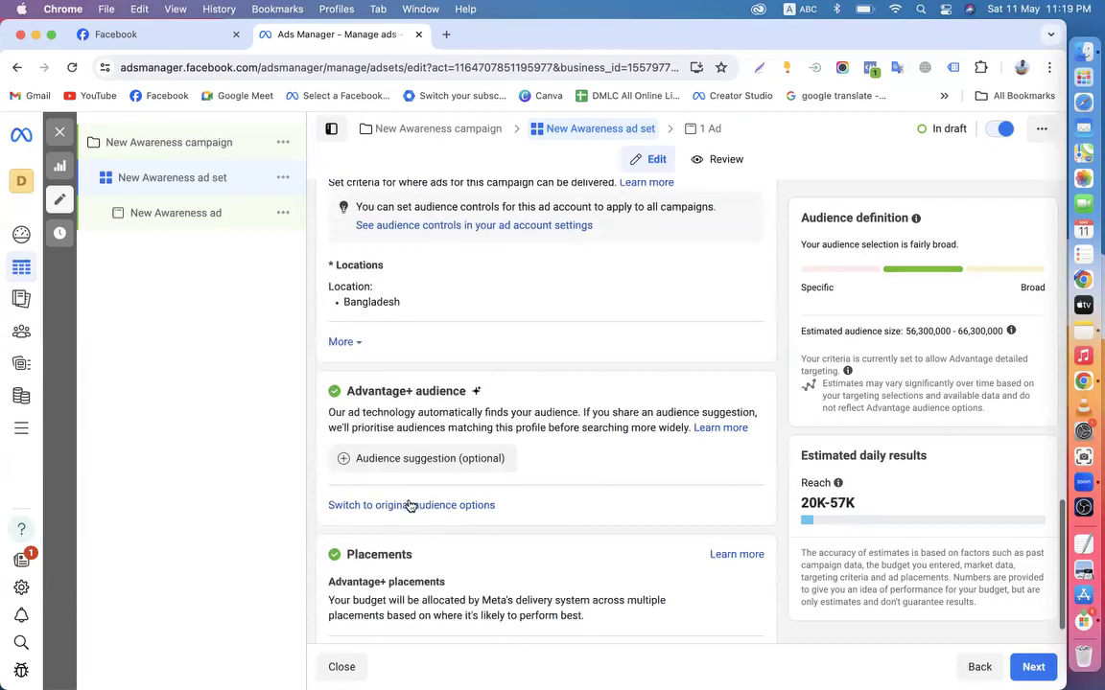
Switch the ad set to the original audience options
click(401, 506)
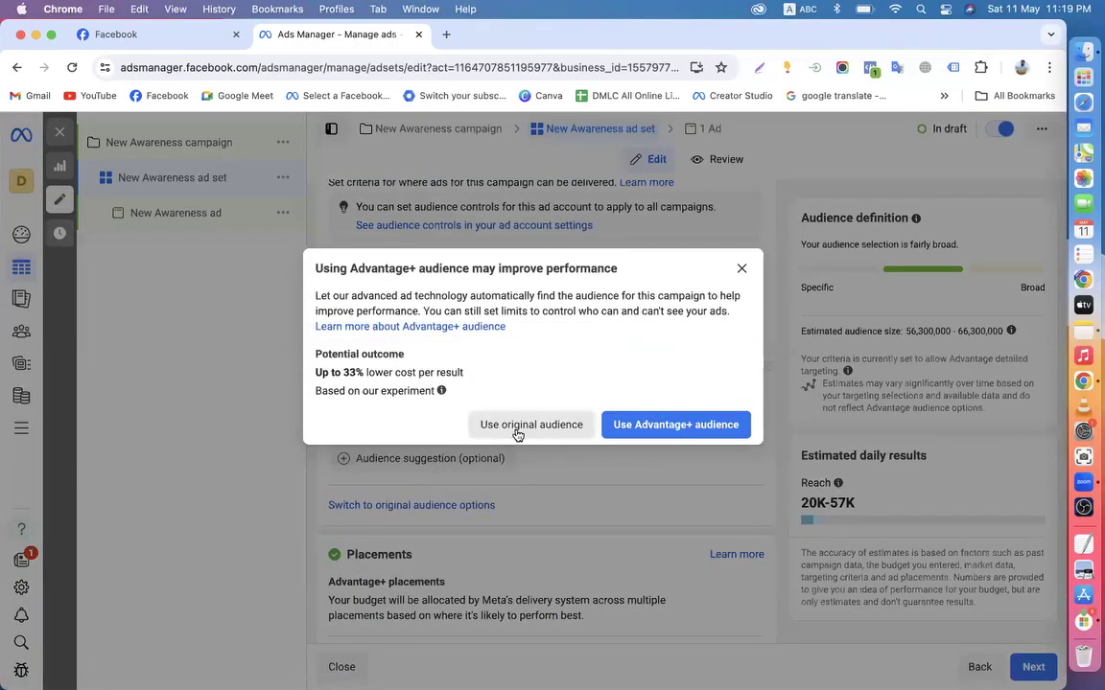
click(516, 425)
scroll(463, 525, down, 10)
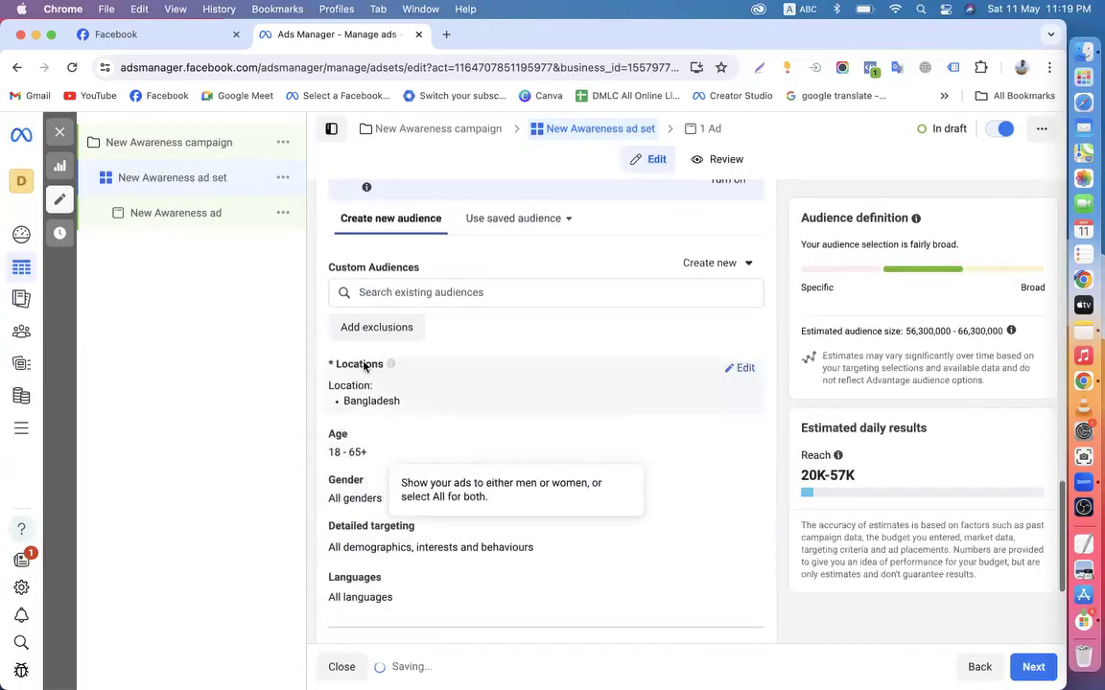
scroll(411, 470, down, 3)
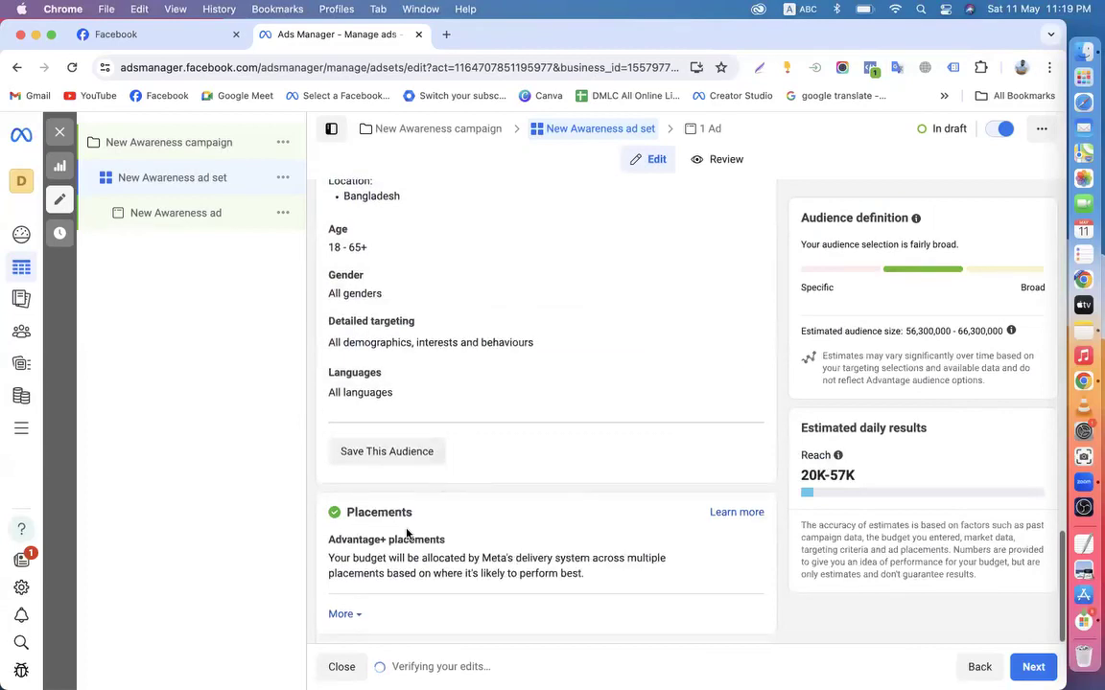
Select Manual placements and add Messenger as a placement platform
click(736, 538)
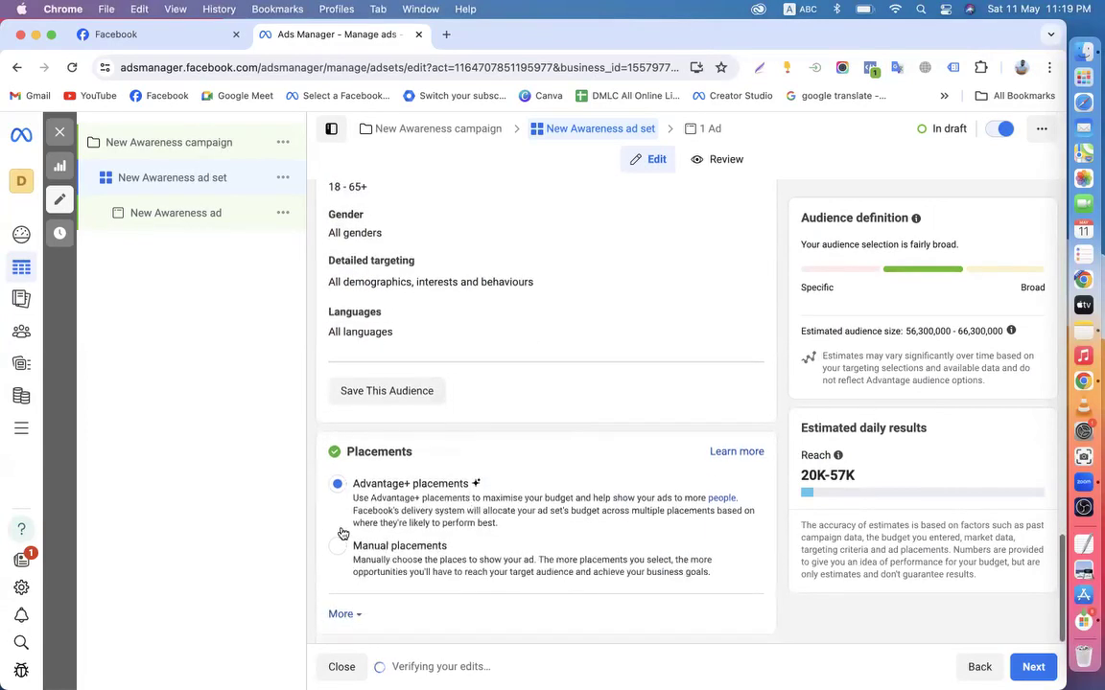
click(338, 546)
scroll(432, 566, down, 3)
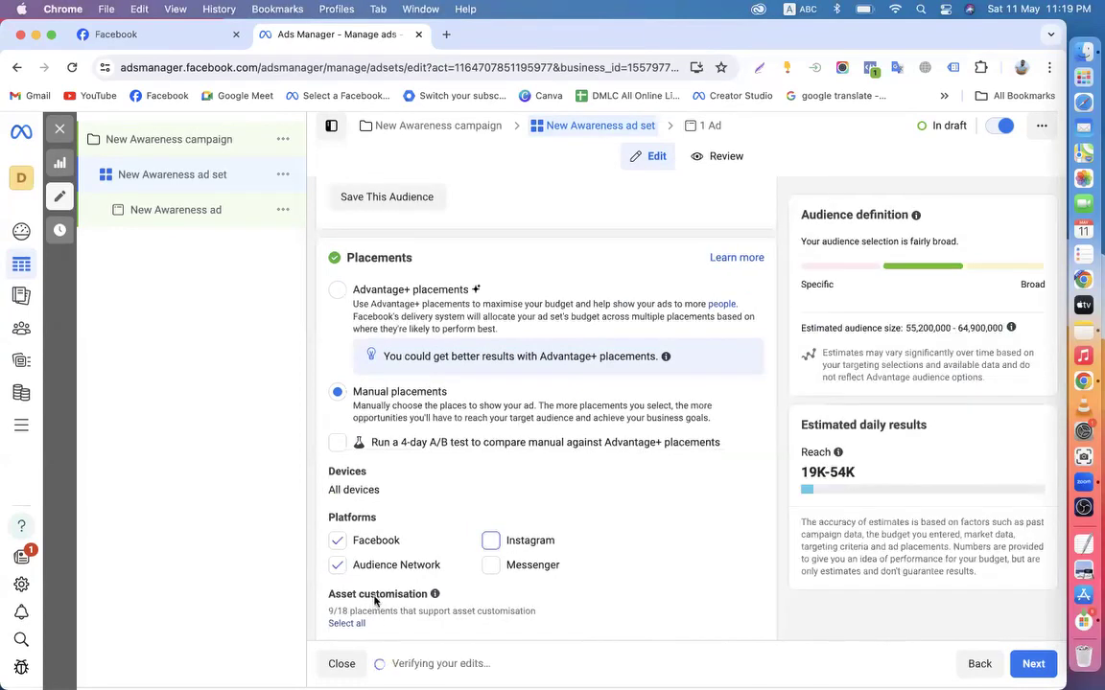
click(490, 566)
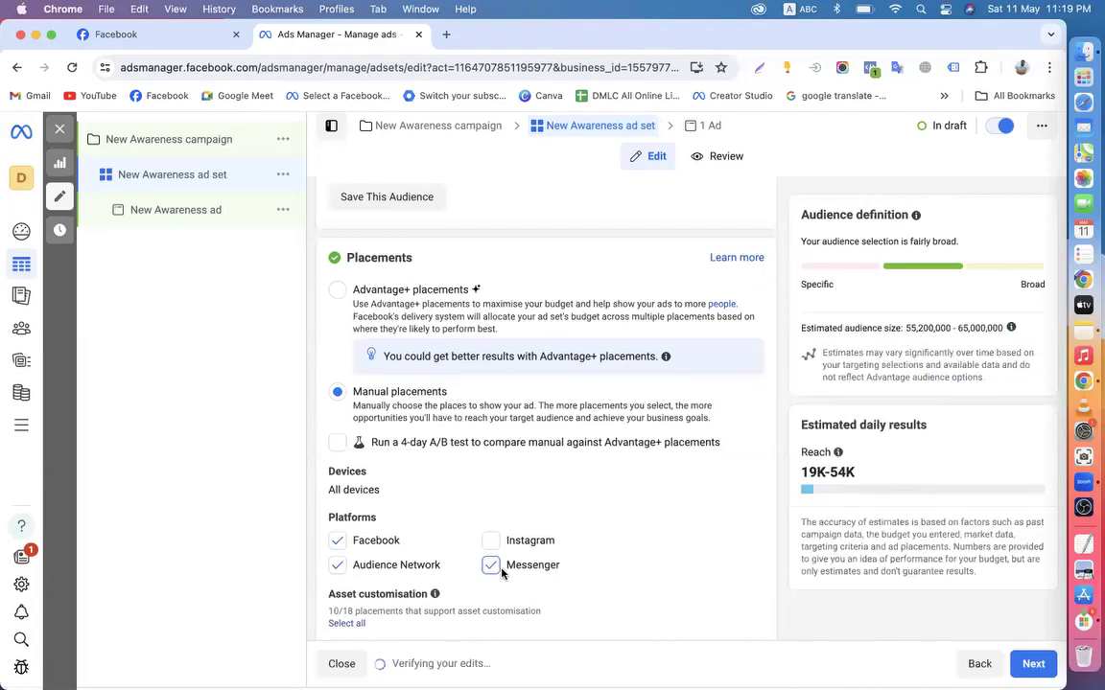
scroll(504, 566, down, 2)
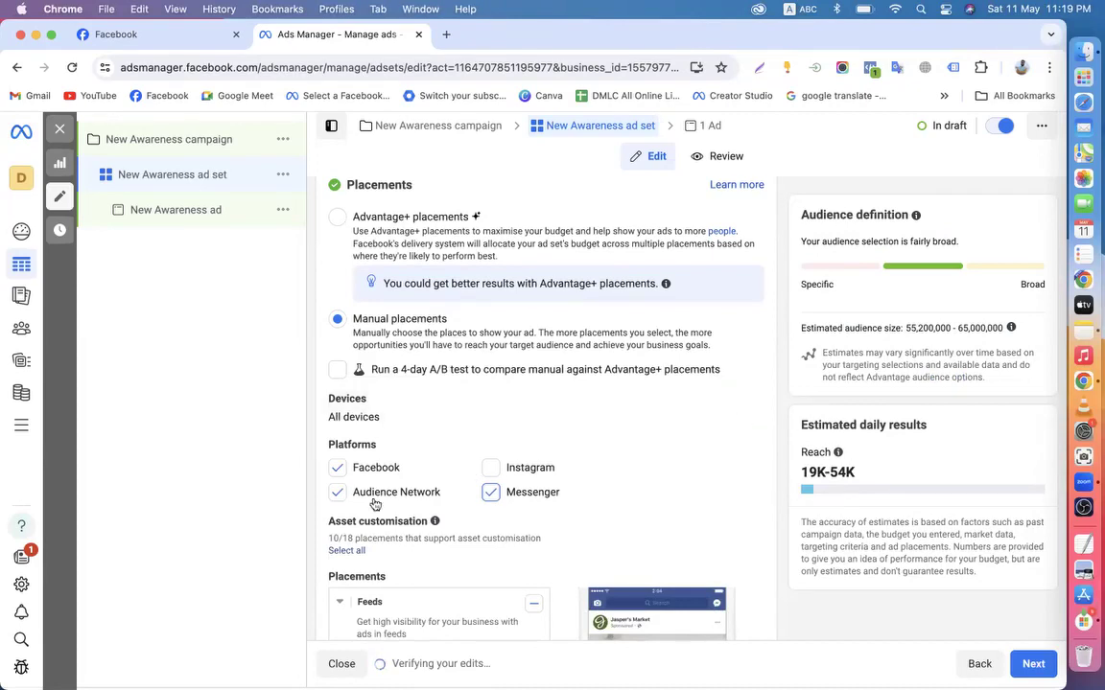
Advance to the New Awareness ad, close the recommendations panel, and keep the Create Ad setup unchanged
click(1031, 661)
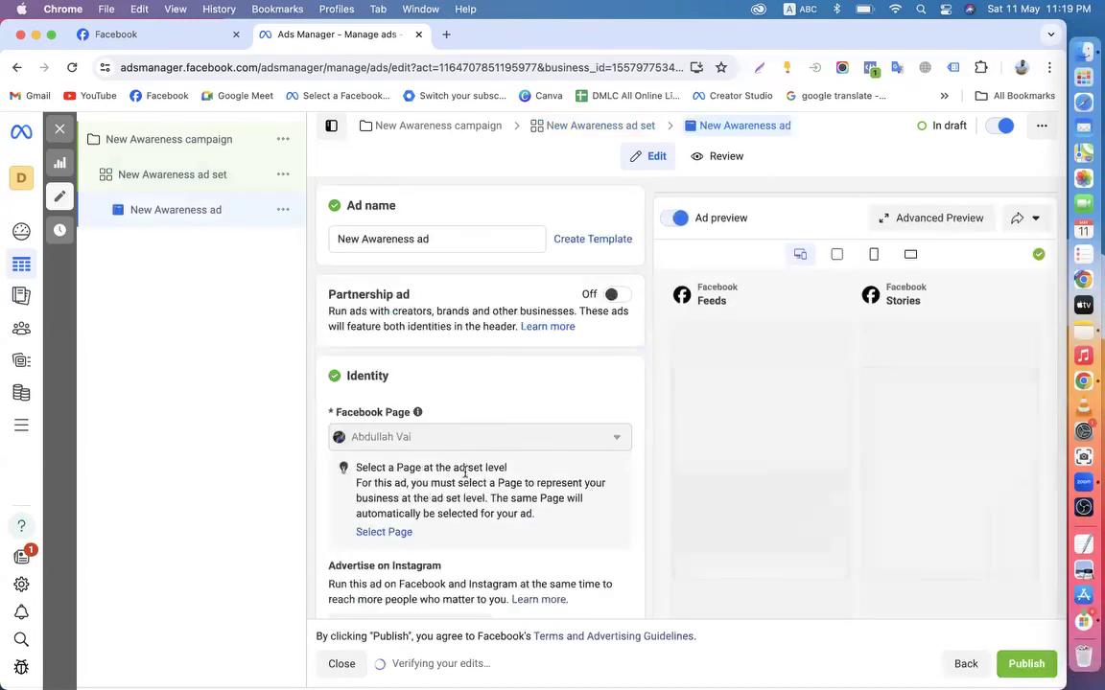
scroll(419, 446, down, 3)
scroll(446, 429, down, 2)
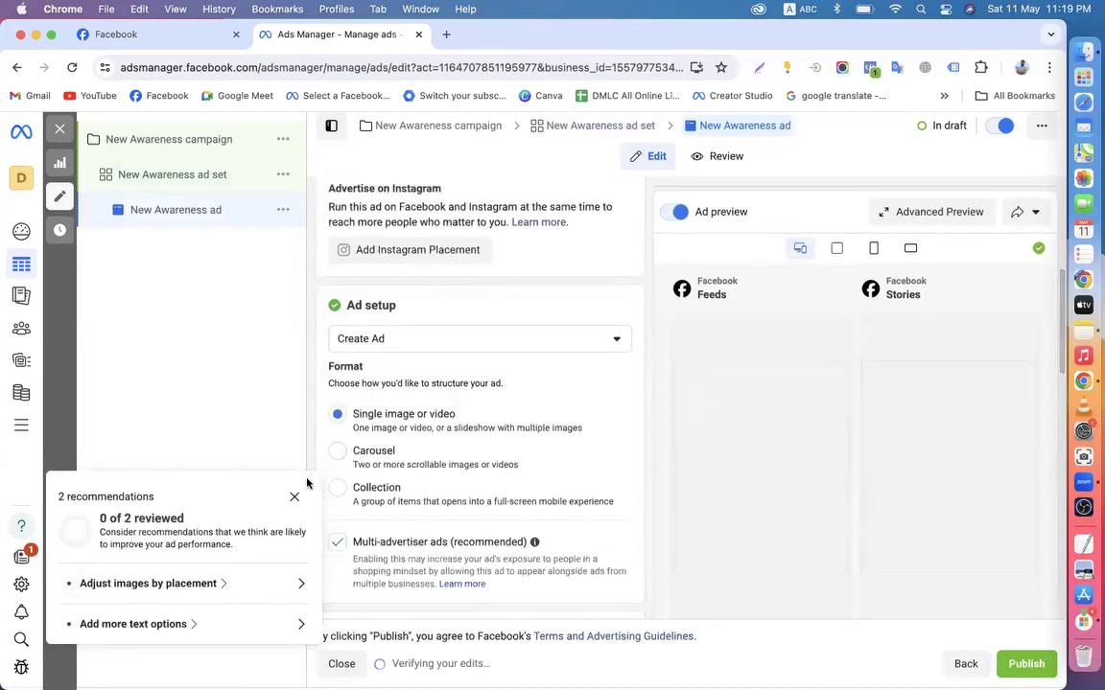
click(294, 497)
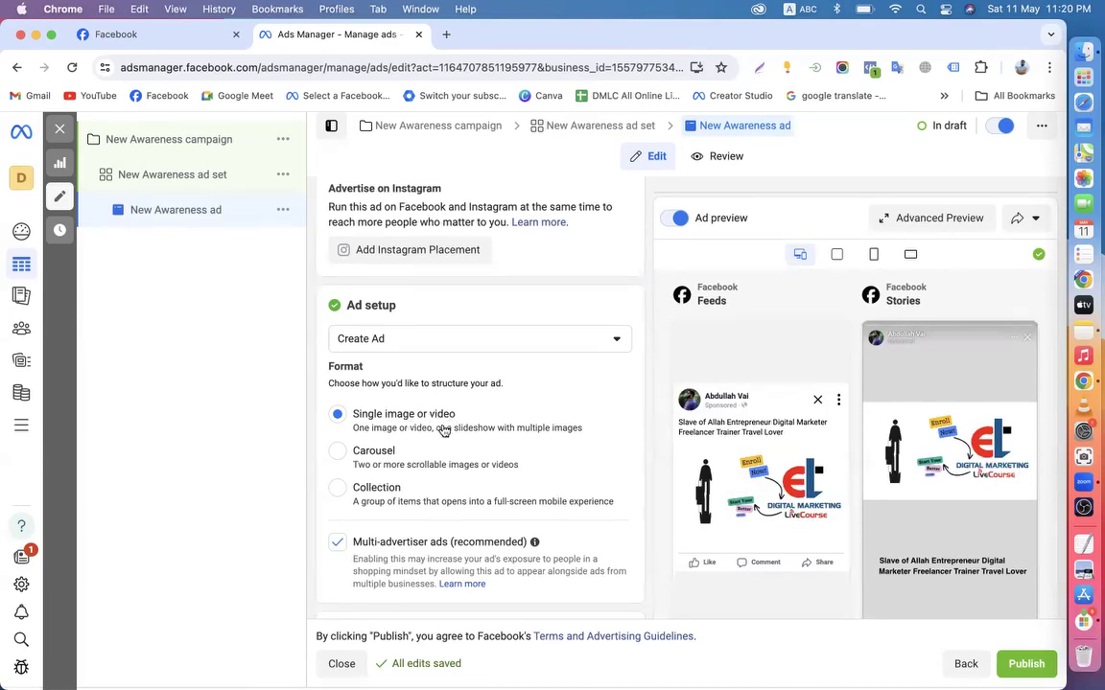
click(409, 339)
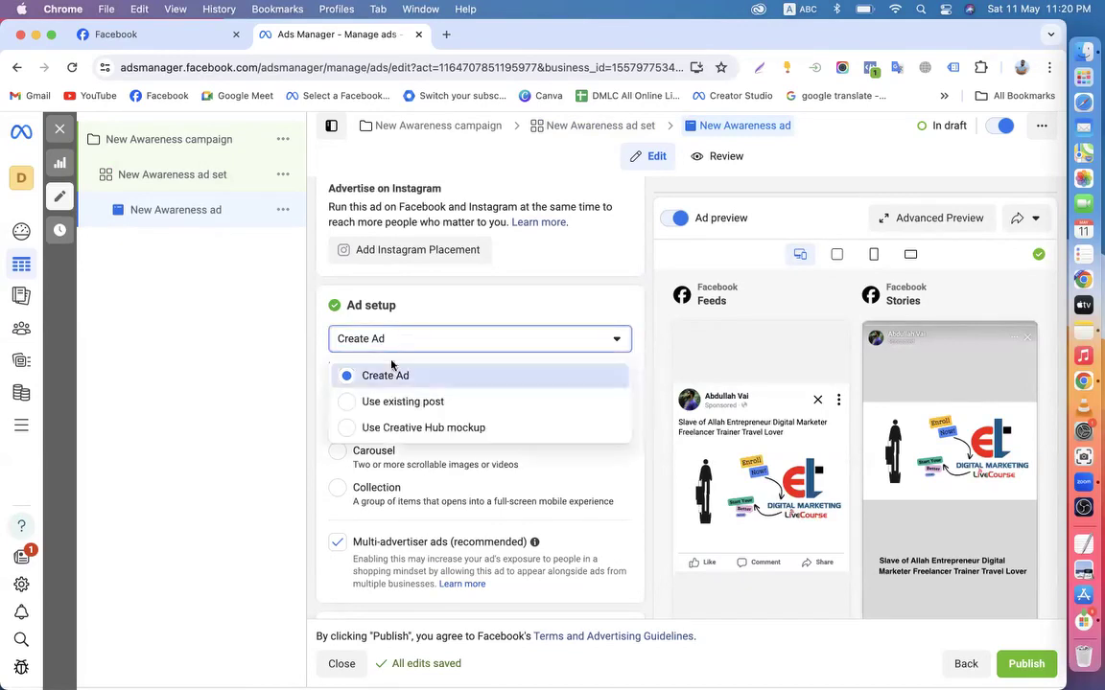
click(647, 497)
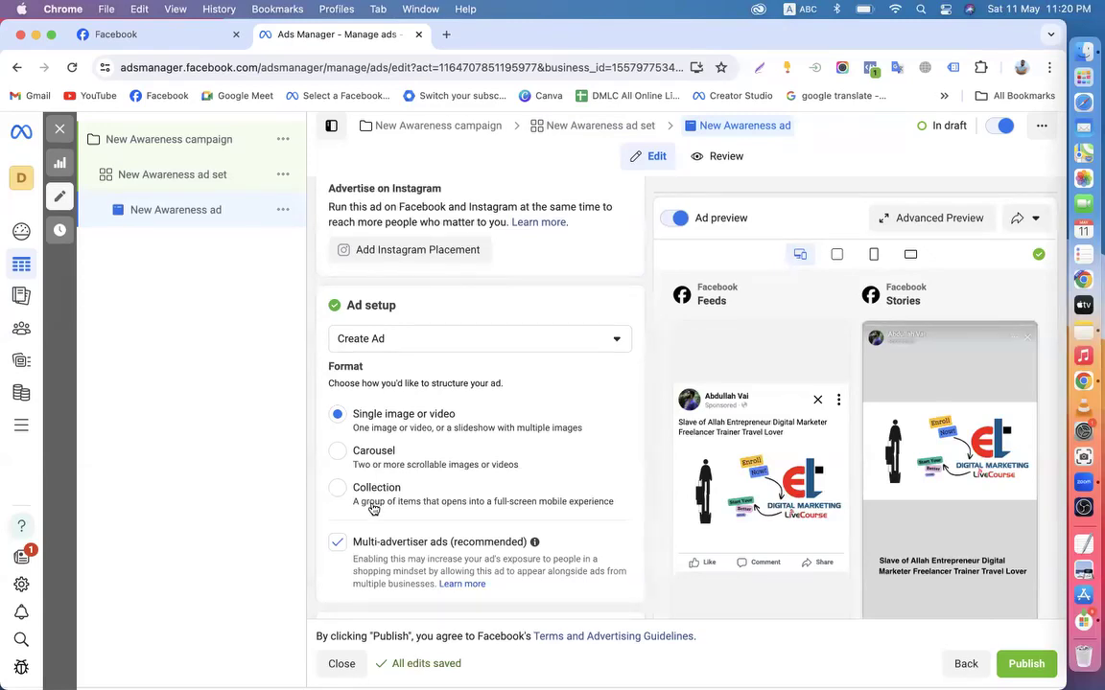
scroll(374, 508, up, 3)
scroll(453, 403, up, 2)
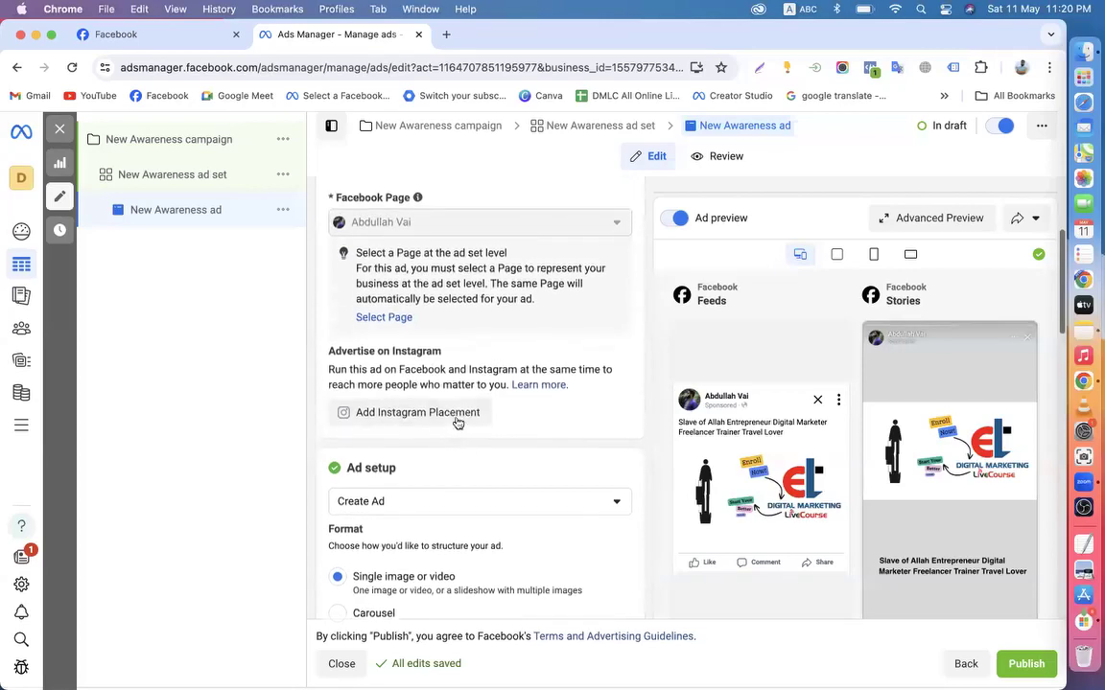
scroll(573, 384, down, 3)
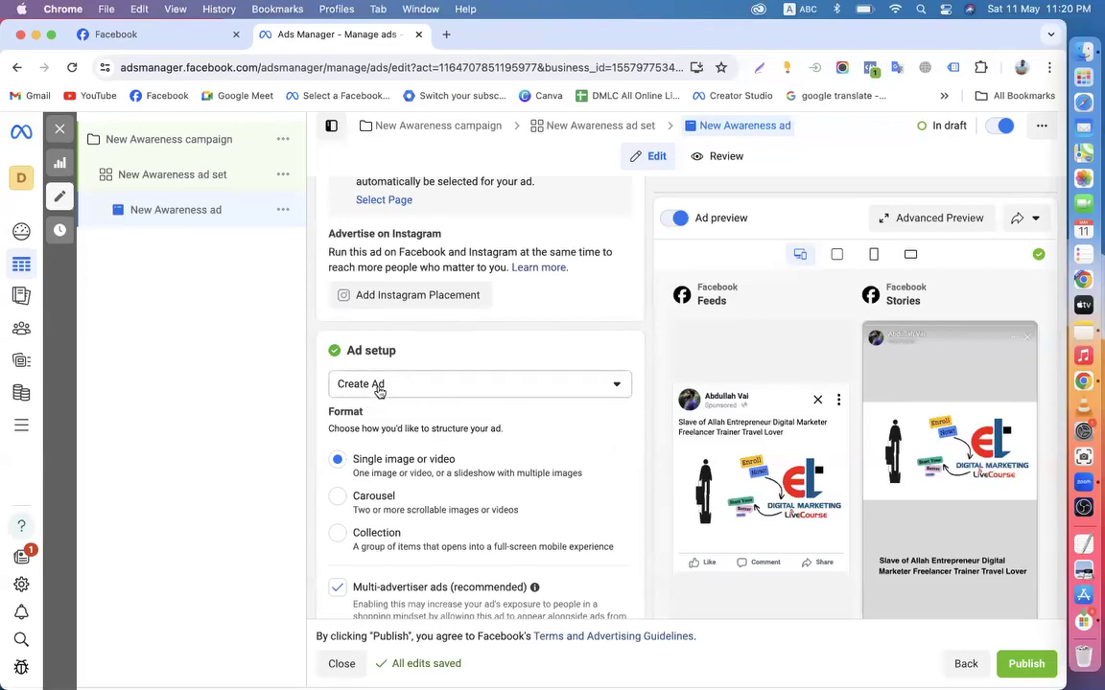
scroll(383, 391, down, 2)
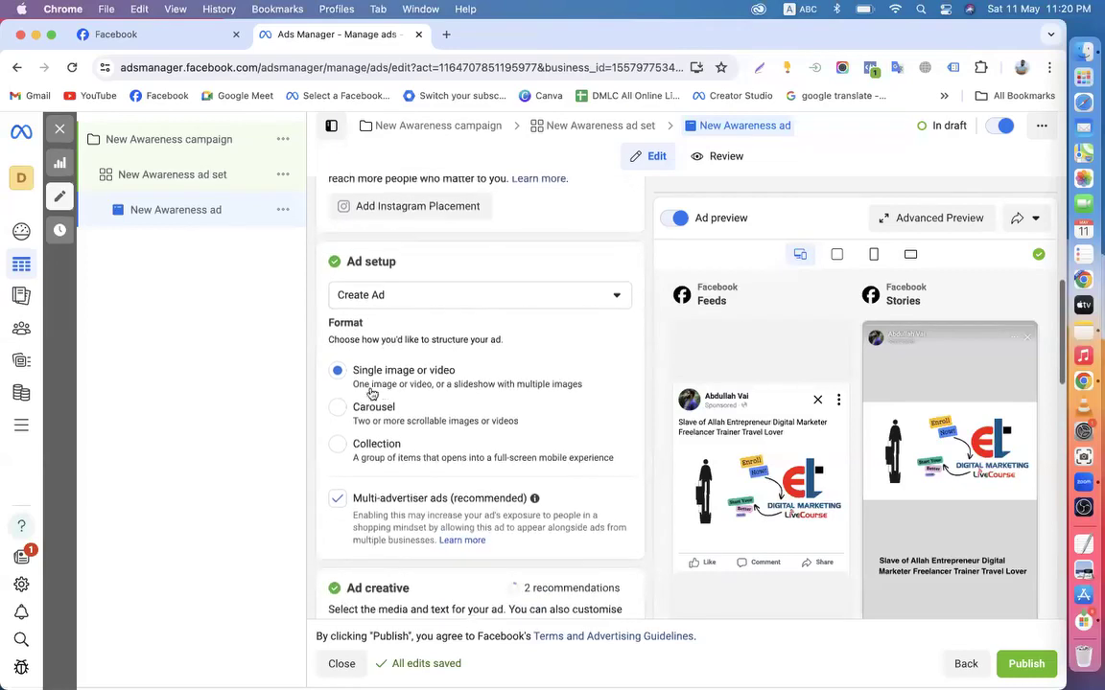
scroll(442, 380, down, 5)
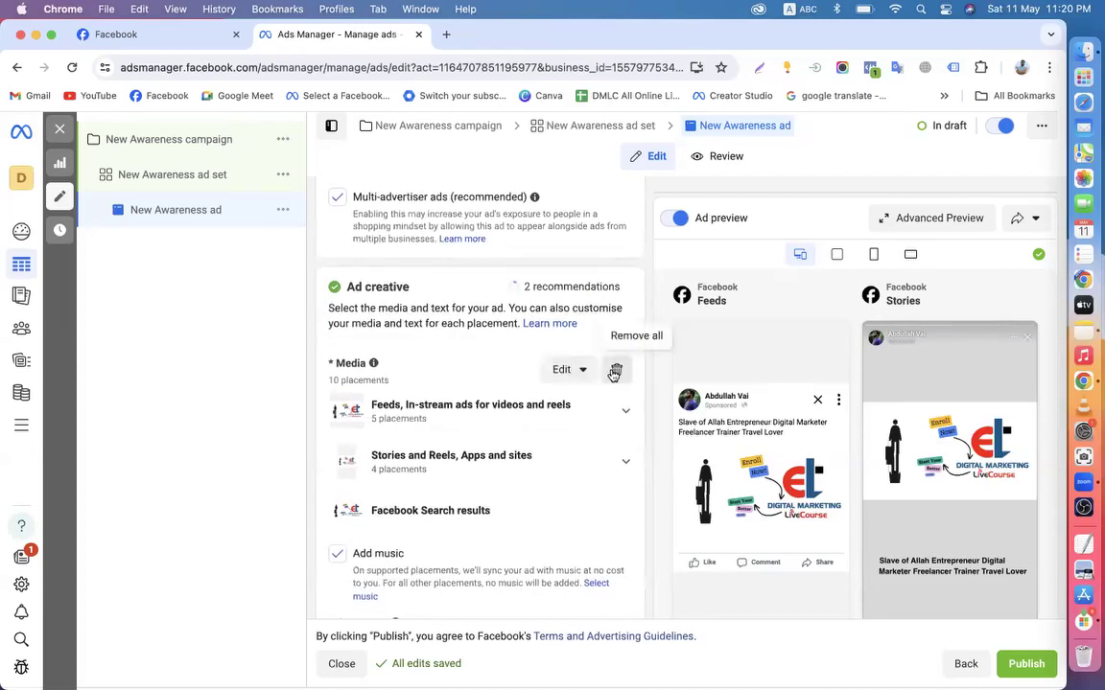
Replace the ad's media with the Page's 1440×900 digital-marketing video, keeping full length and original crops
click(617, 373)
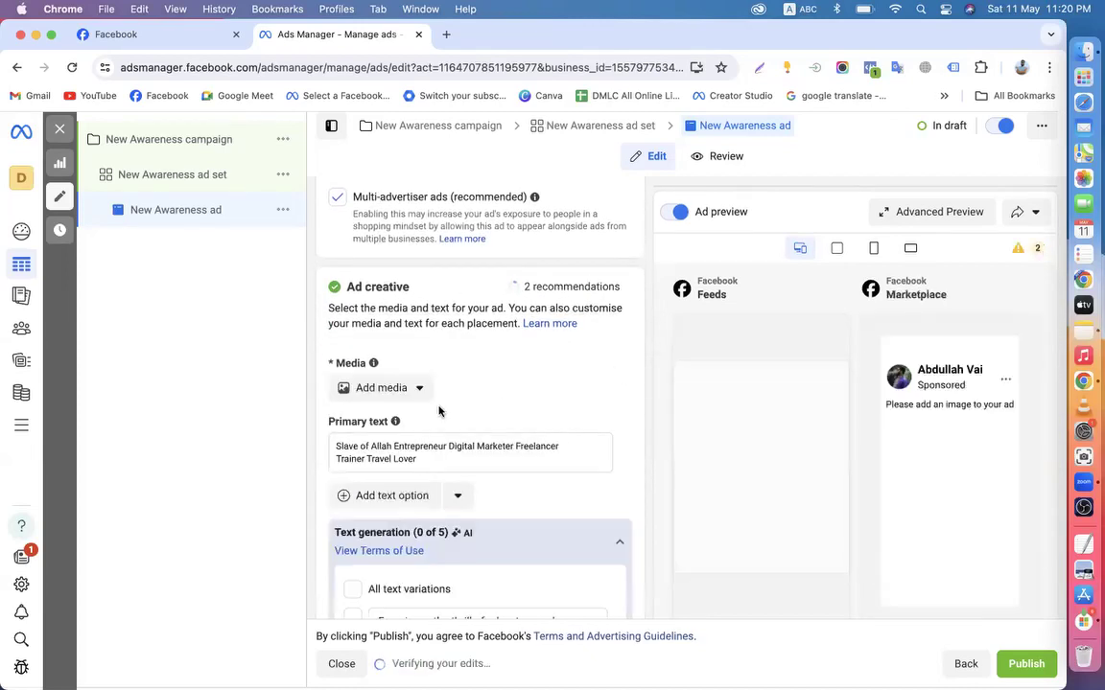
scroll(439, 407, down, 1)
click(418, 336)
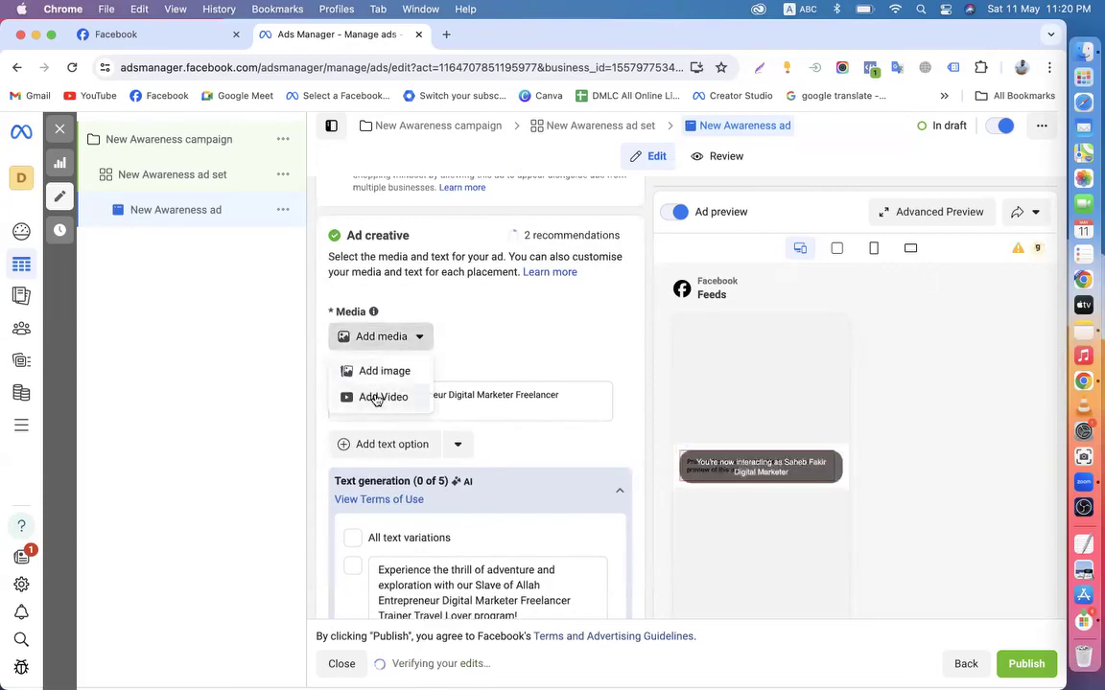
click(376, 399)
click(551, 227)
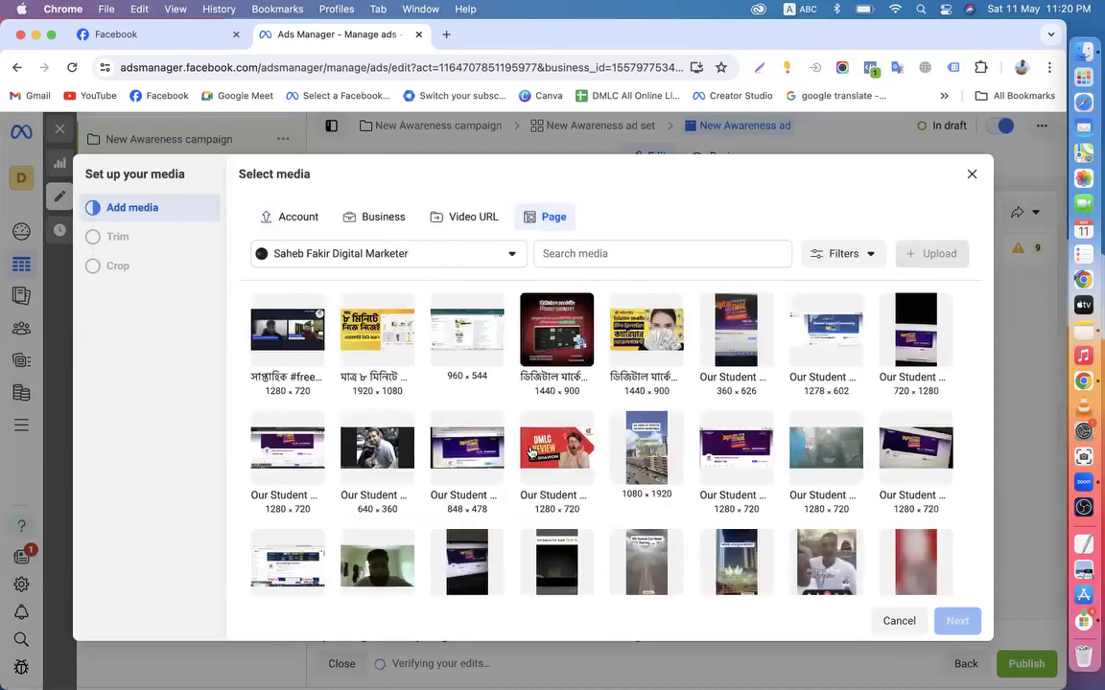
scroll(530, 449, down, 5)
scroll(530, 449, up, 5)
click(648, 363)
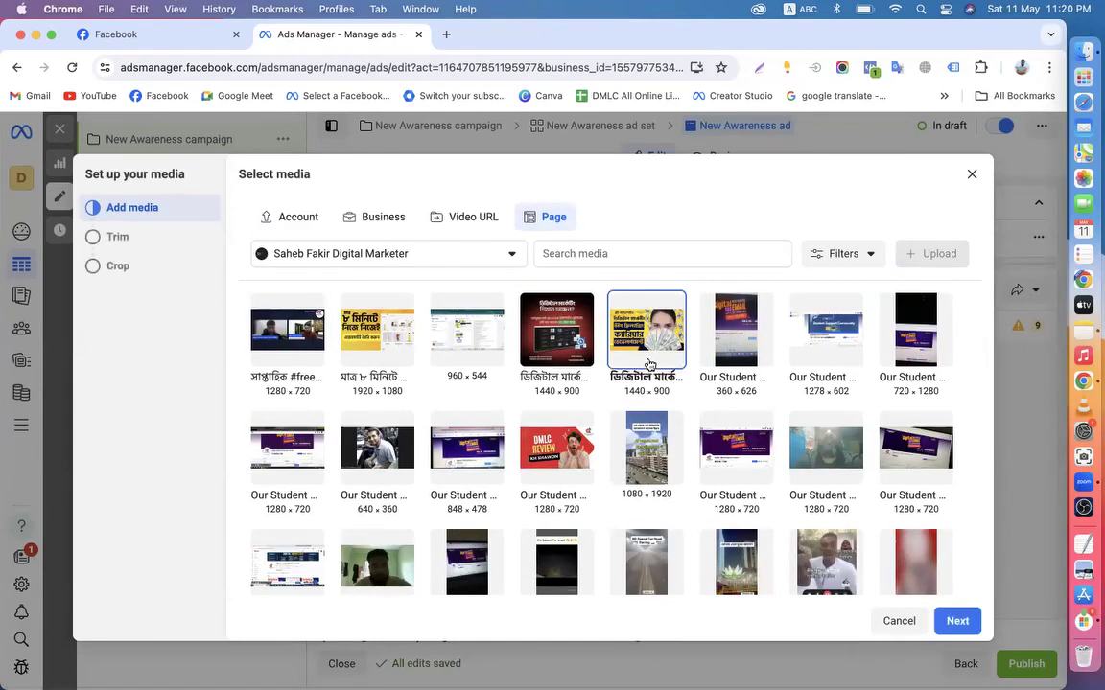
click(967, 620)
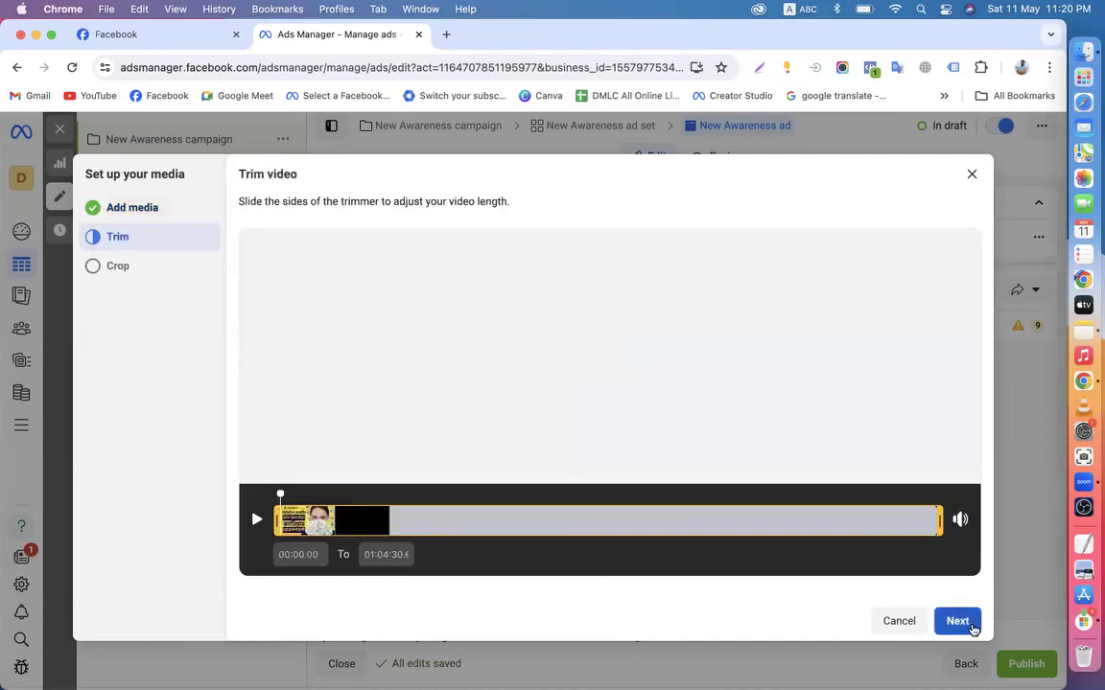
click(972, 626)
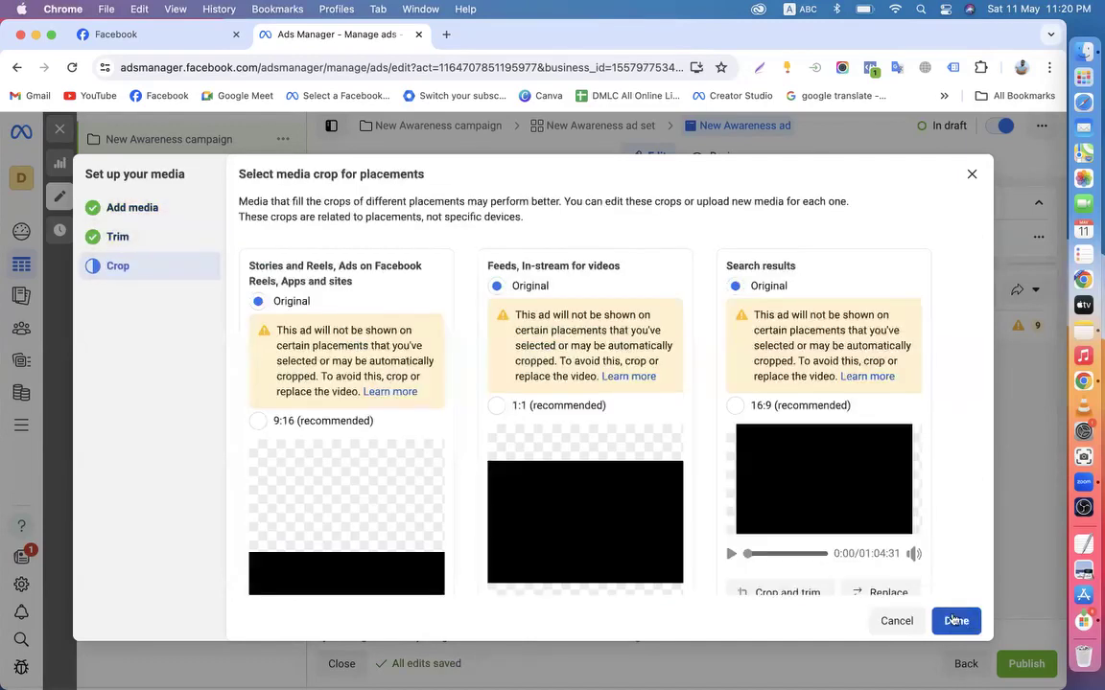
scroll(926, 464, down, 5)
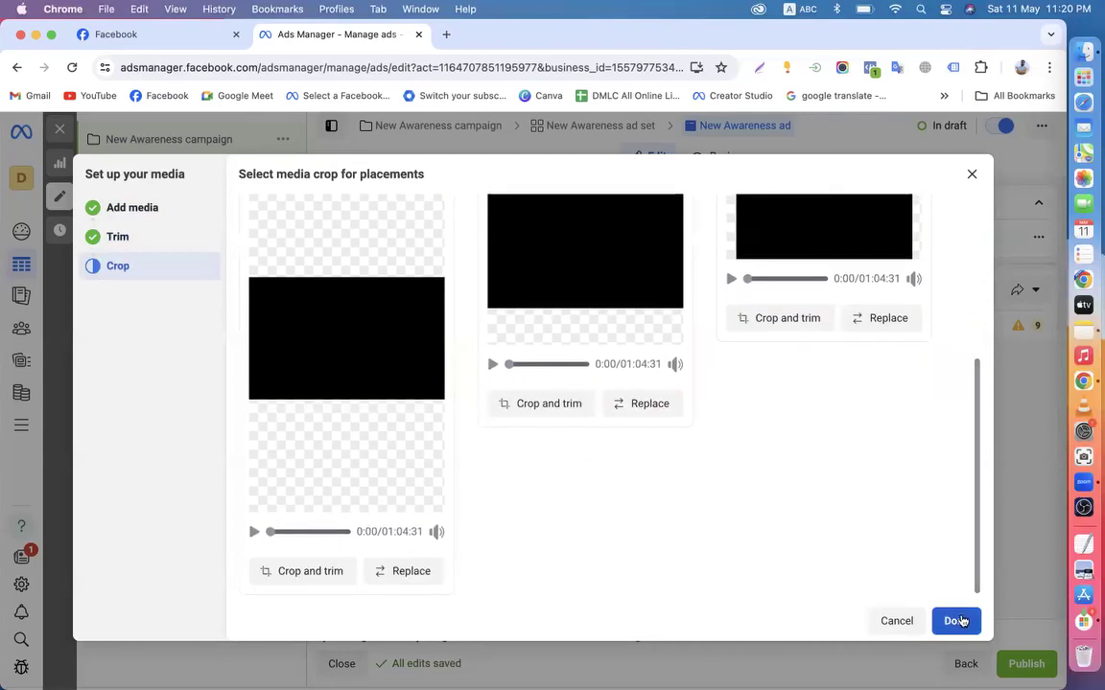
click(958, 620)
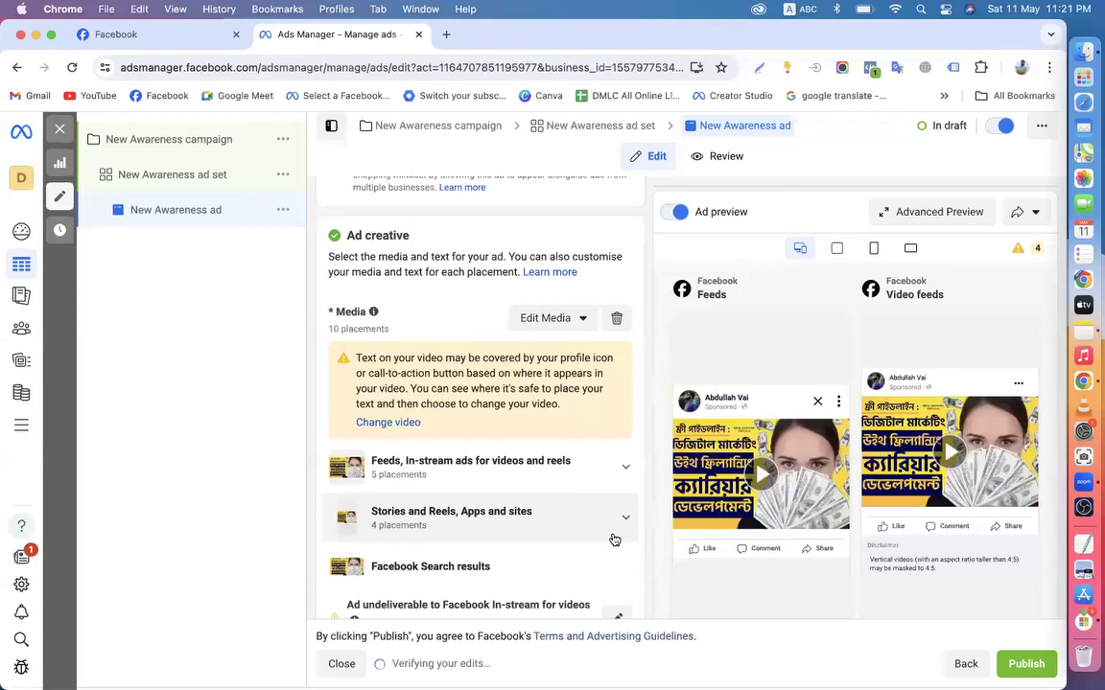
scroll(614, 540, down, 5)
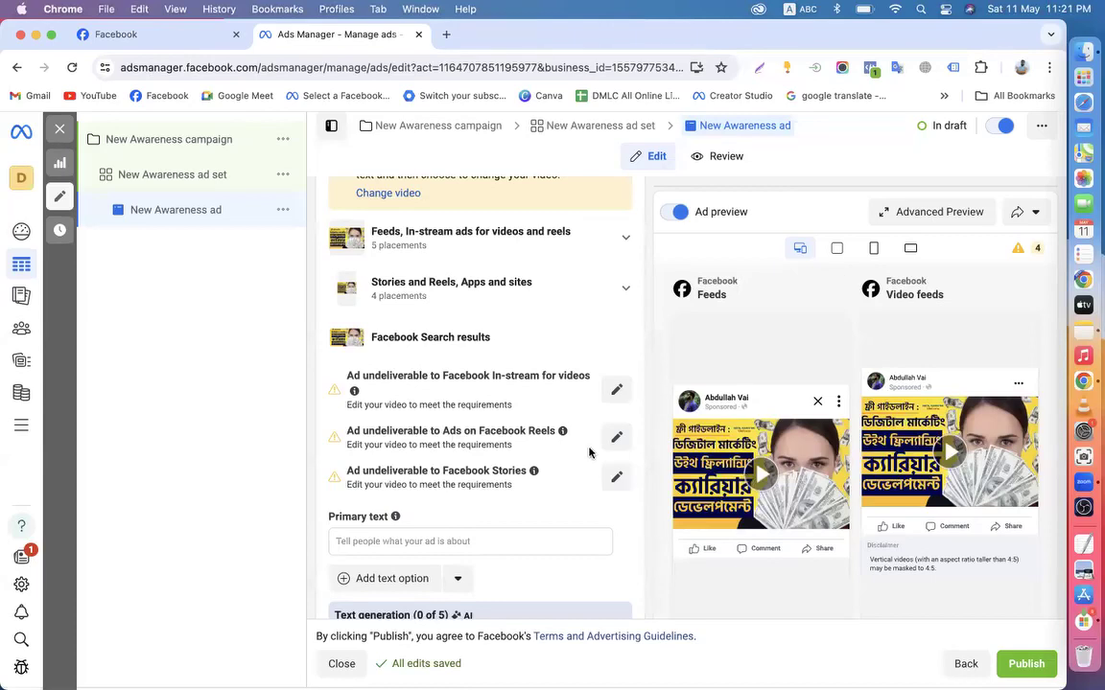
scroll(589, 453, up, 6)
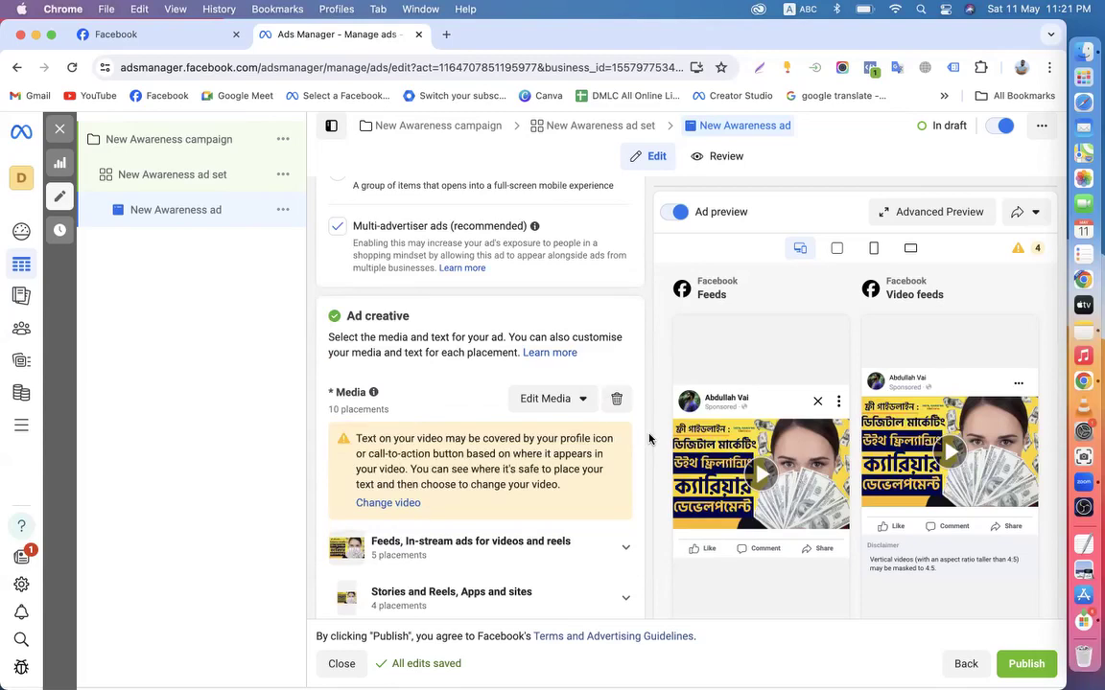
click(1028, 253)
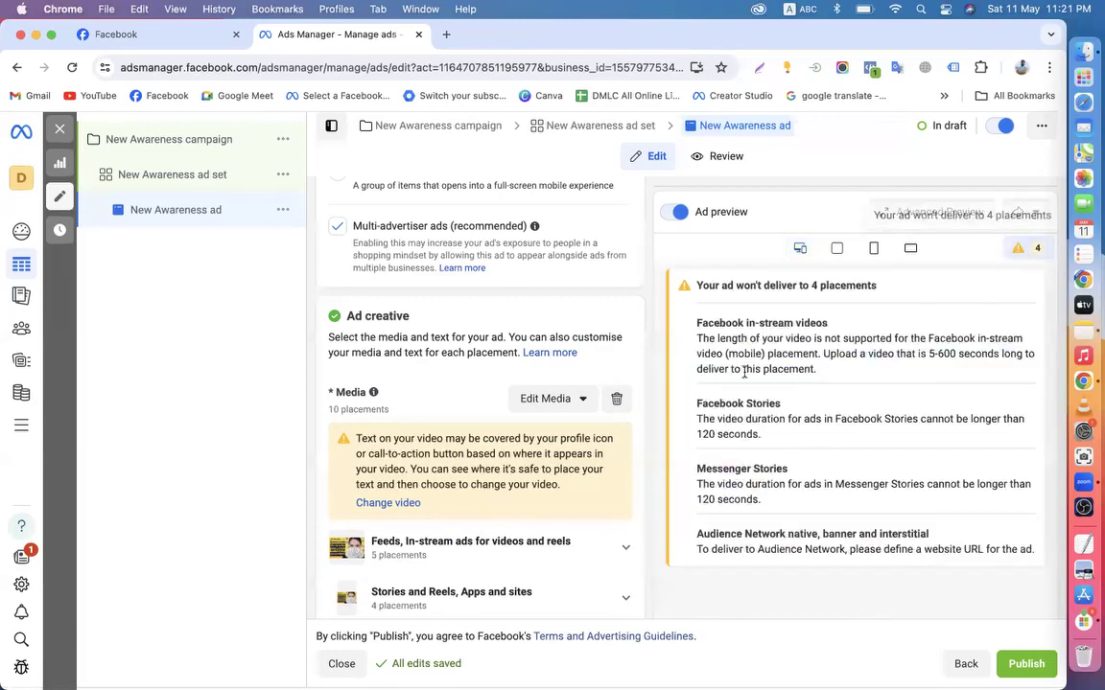
scroll(789, 419, down, 10)
scroll(788, 419, up, 1)
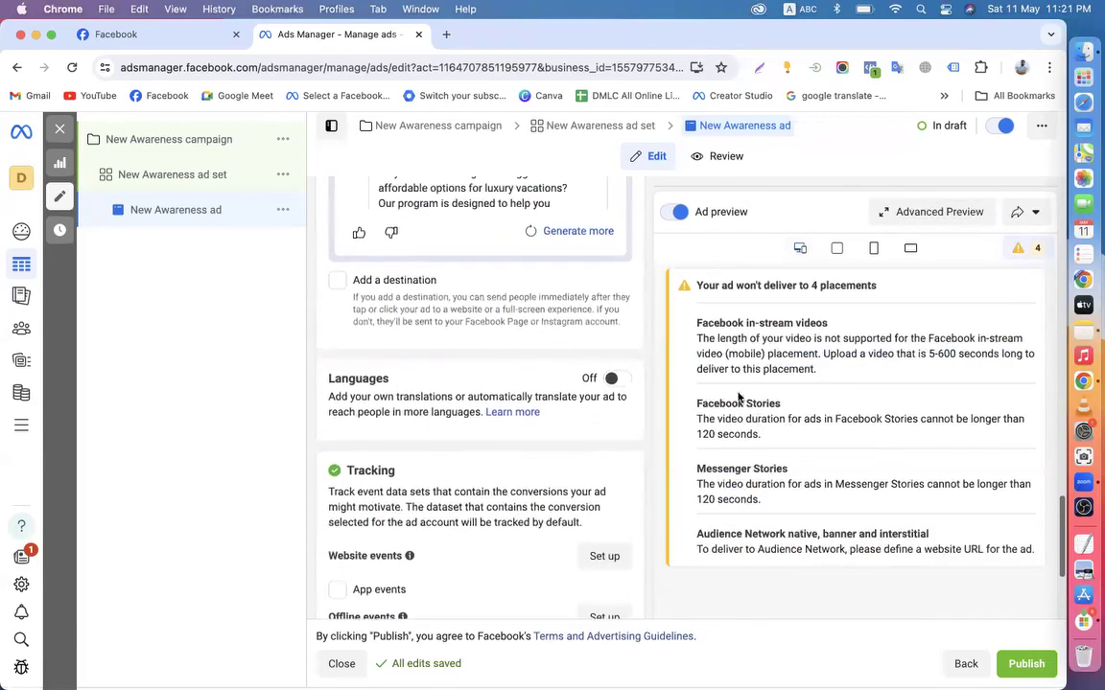
drag(694, 437, 787, 437)
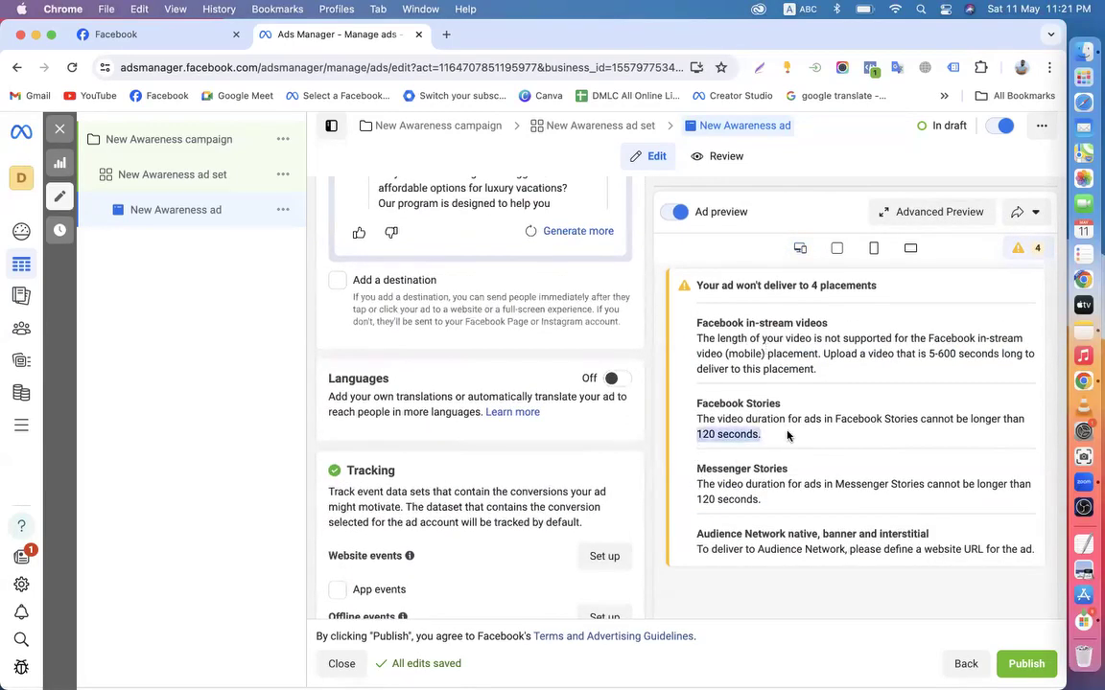
click(833, 511)
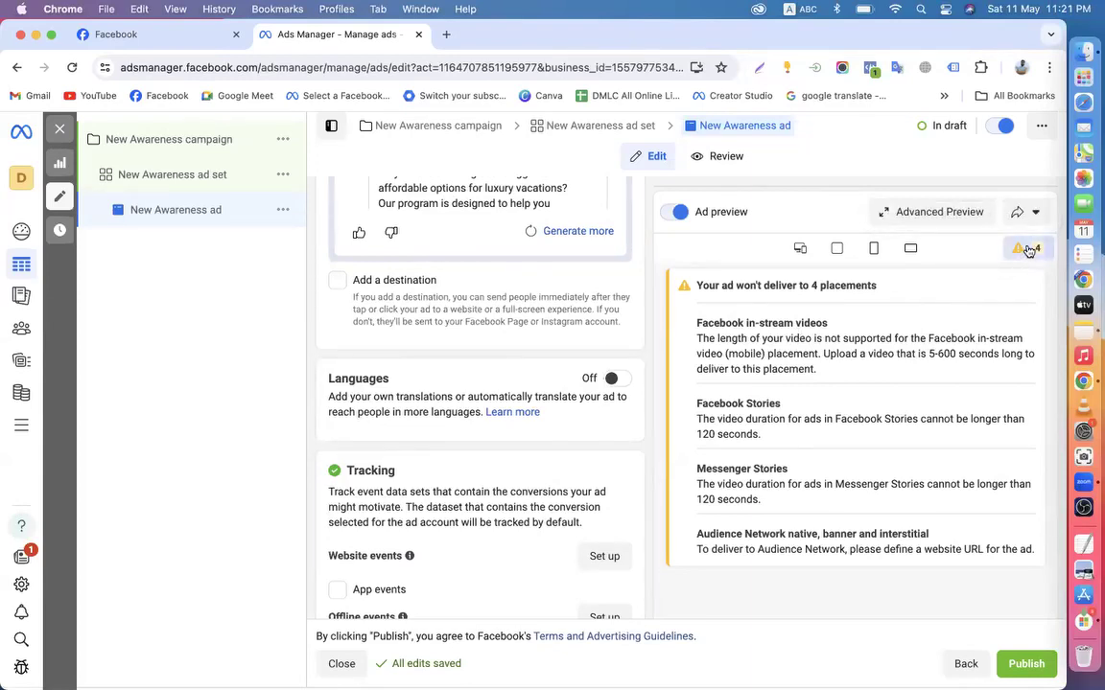
scroll(859, 449, down, 2)
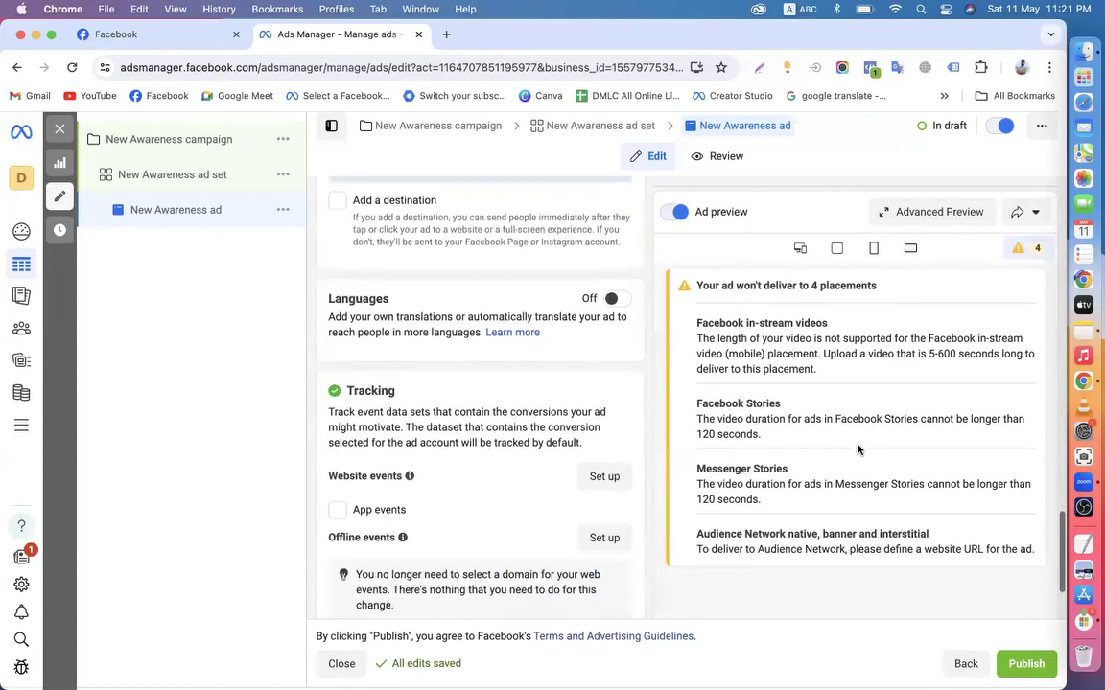
scroll(859, 448, up, 5)
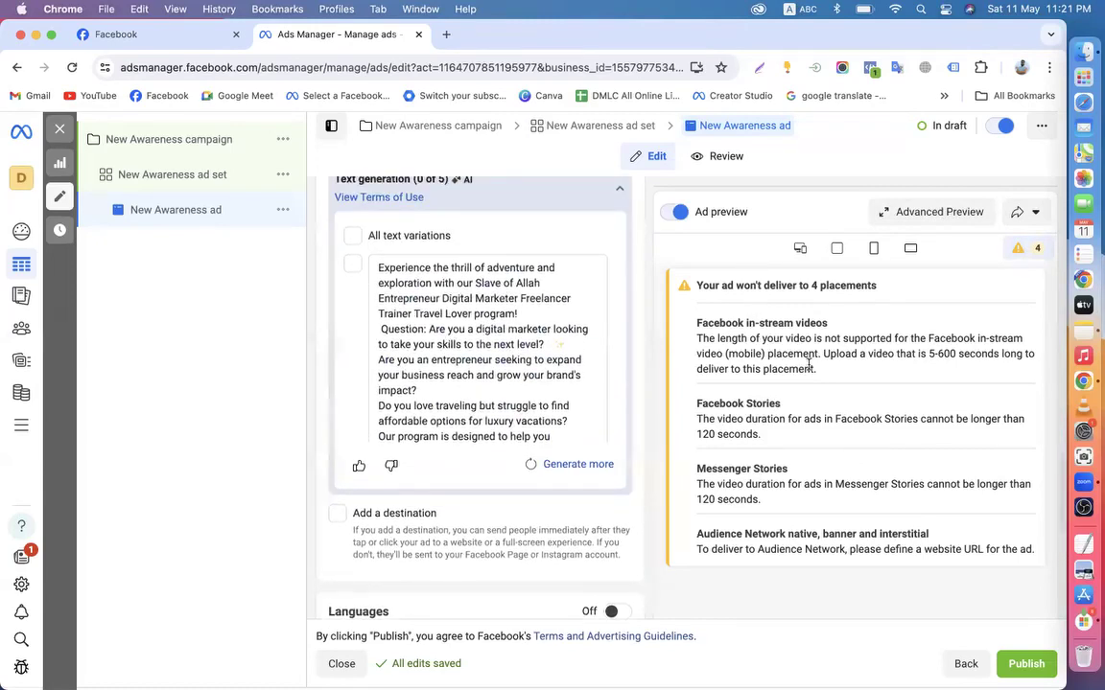
scroll(846, 347, up, 3)
scroll(988, 338, up, 7)
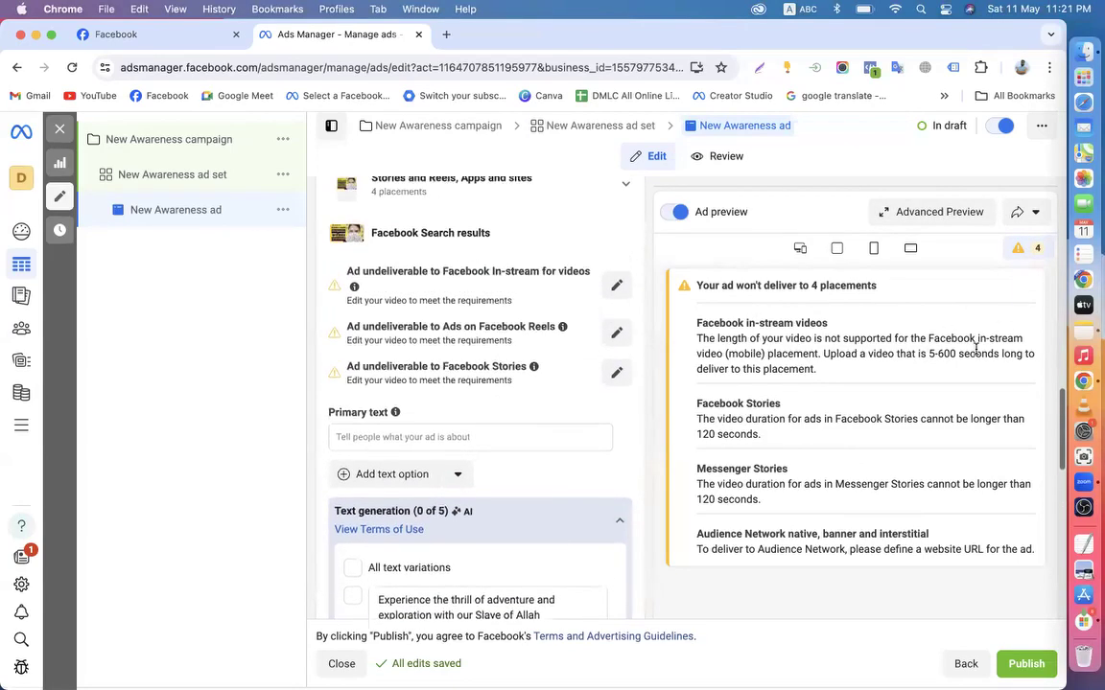
scroll(976, 350, up, 2)
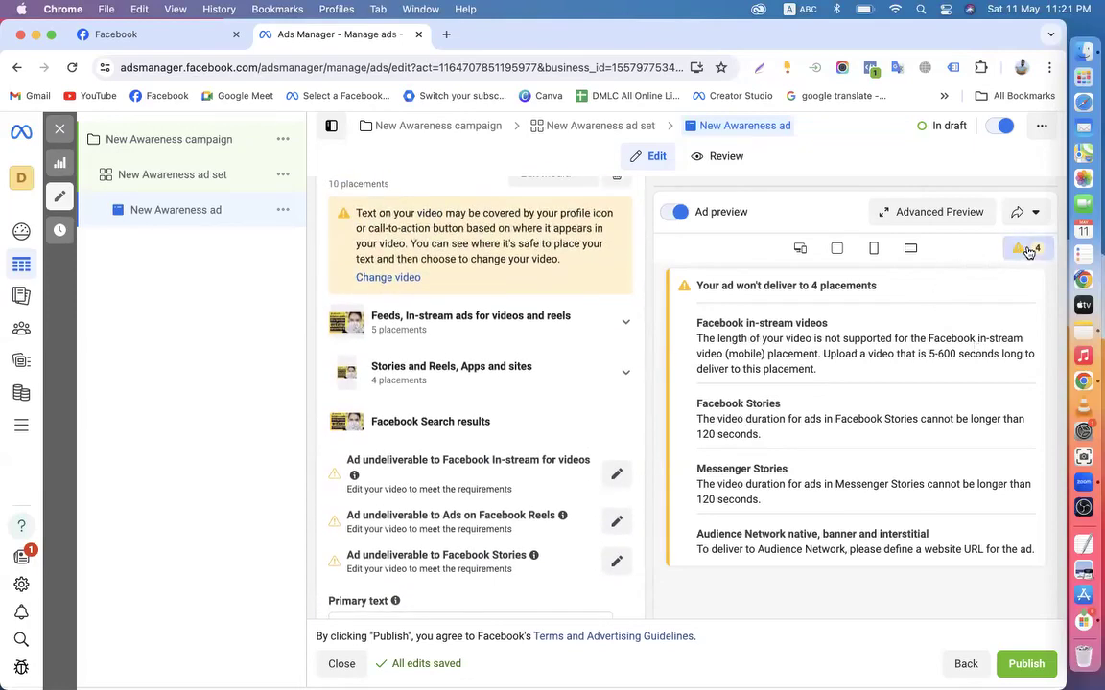
click(800, 249)
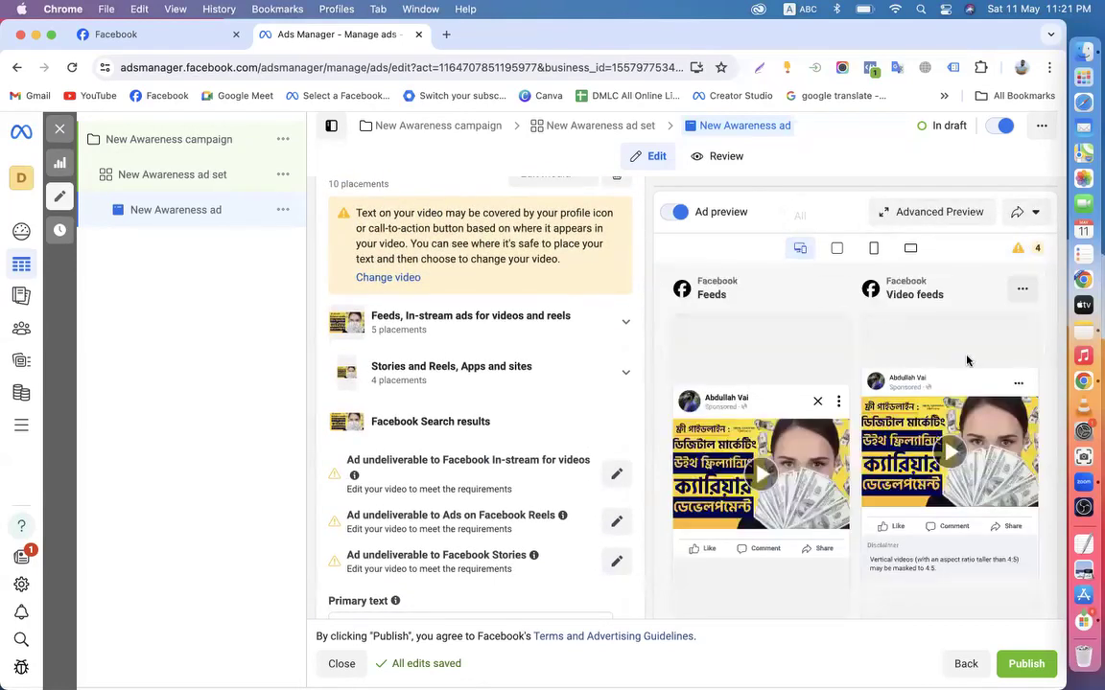
click(1026, 249)
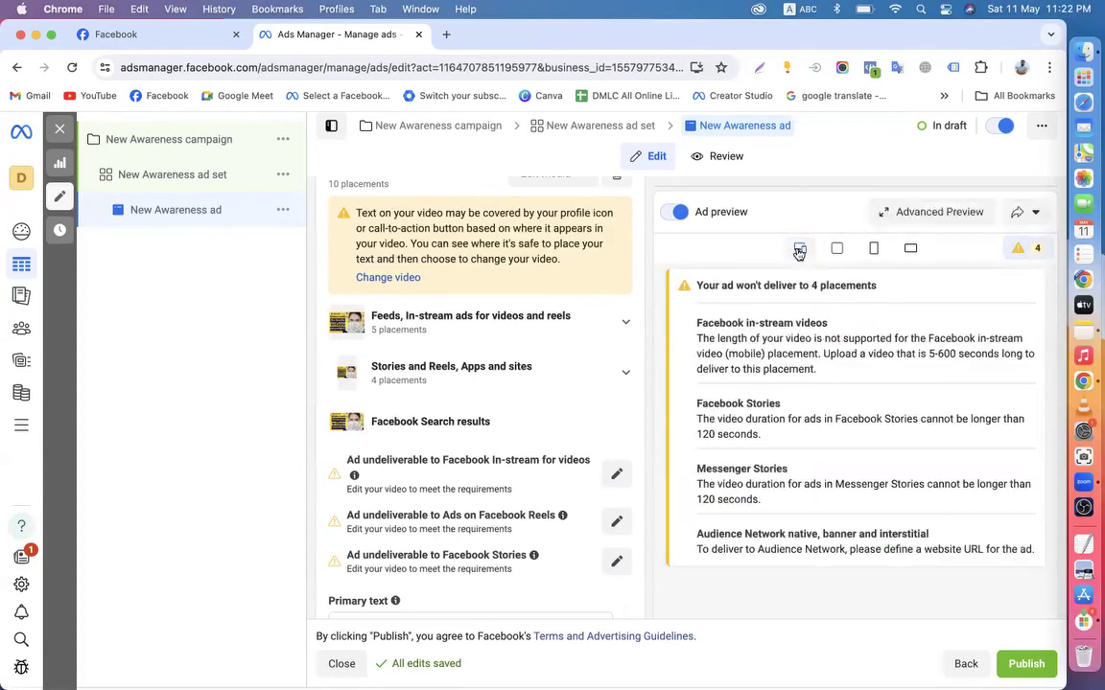
click(798, 251)
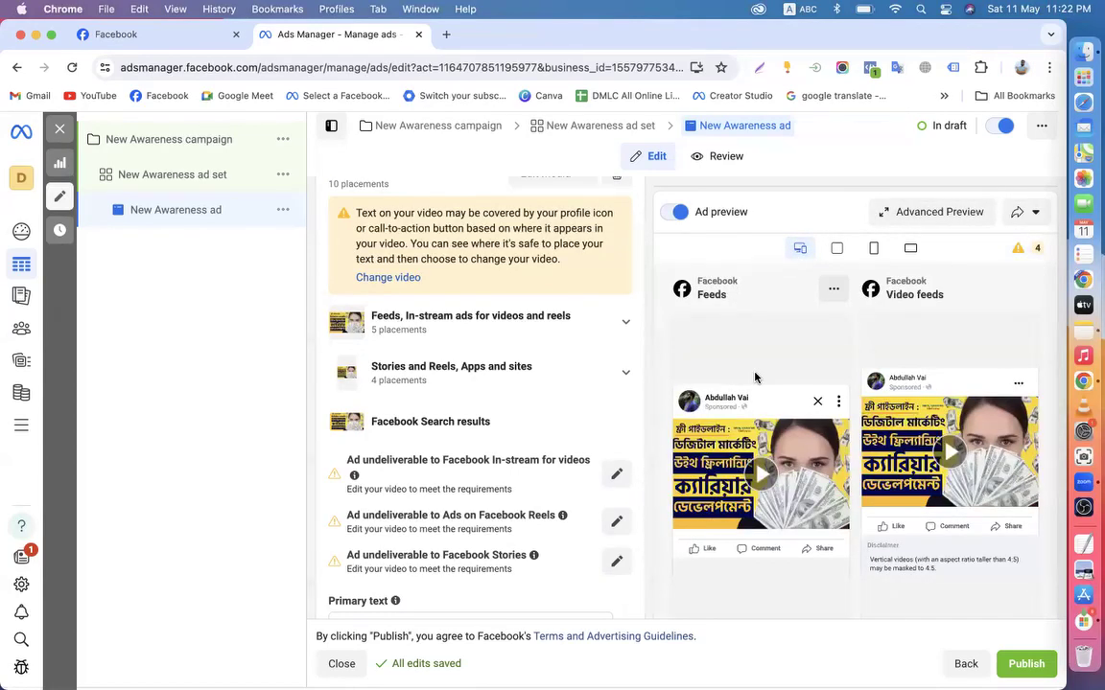
click(1022, 251)
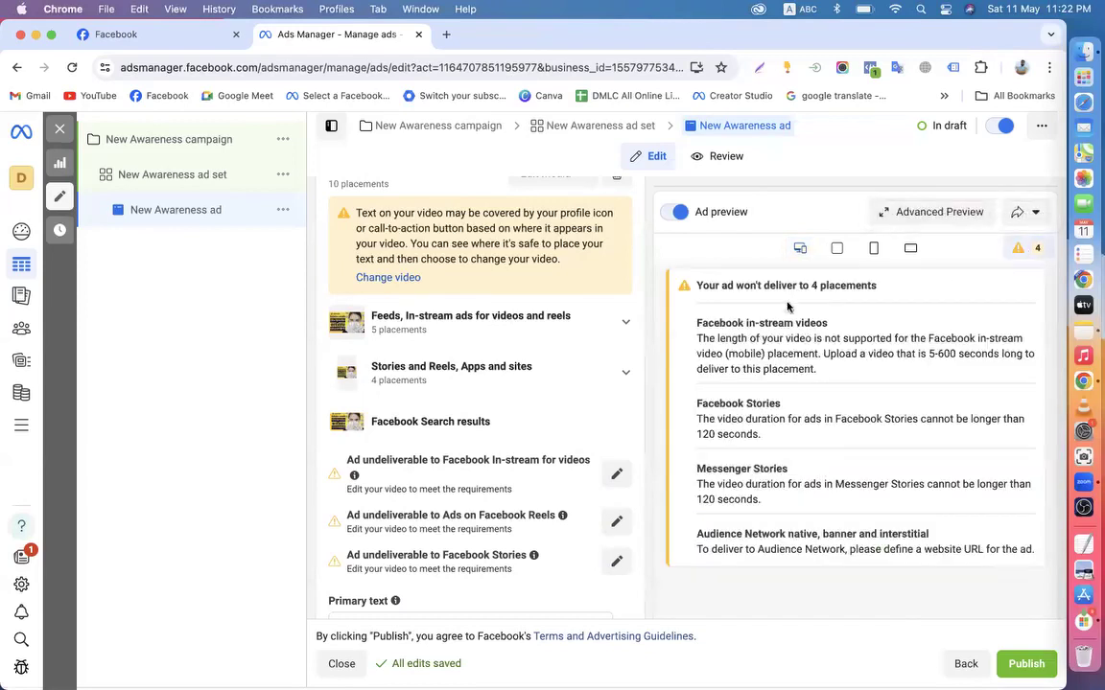
click(801, 249)
scroll(576, 477, down, 5)
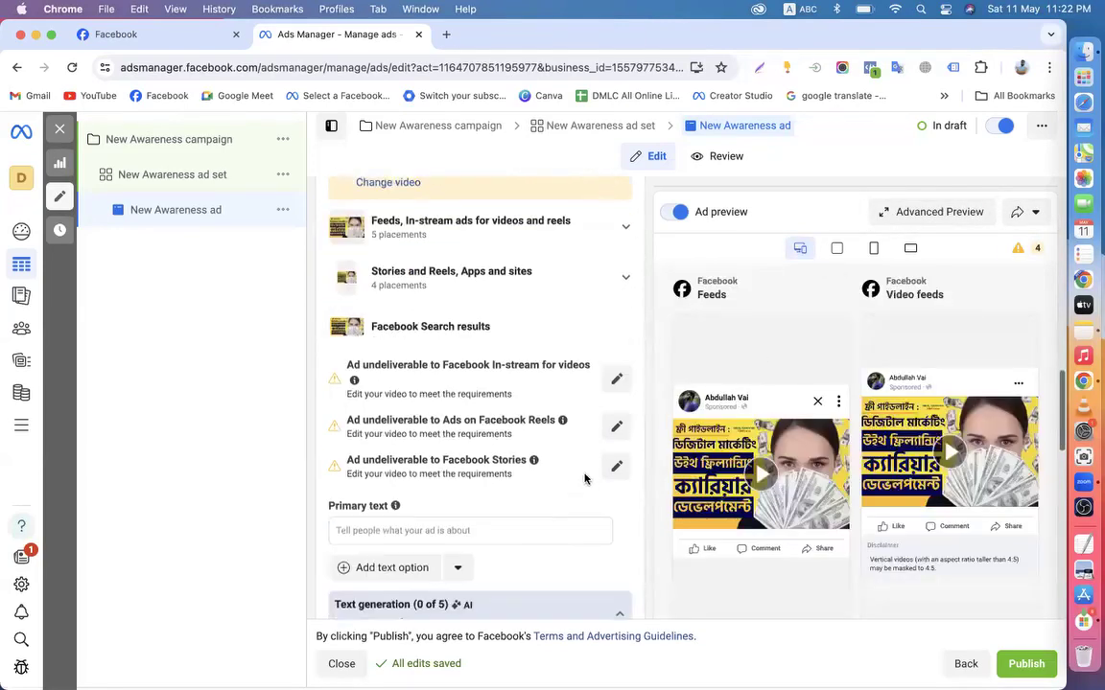
Try an AI-generated primary text variation, then remove it and finish editing the primary text
click(407, 380)
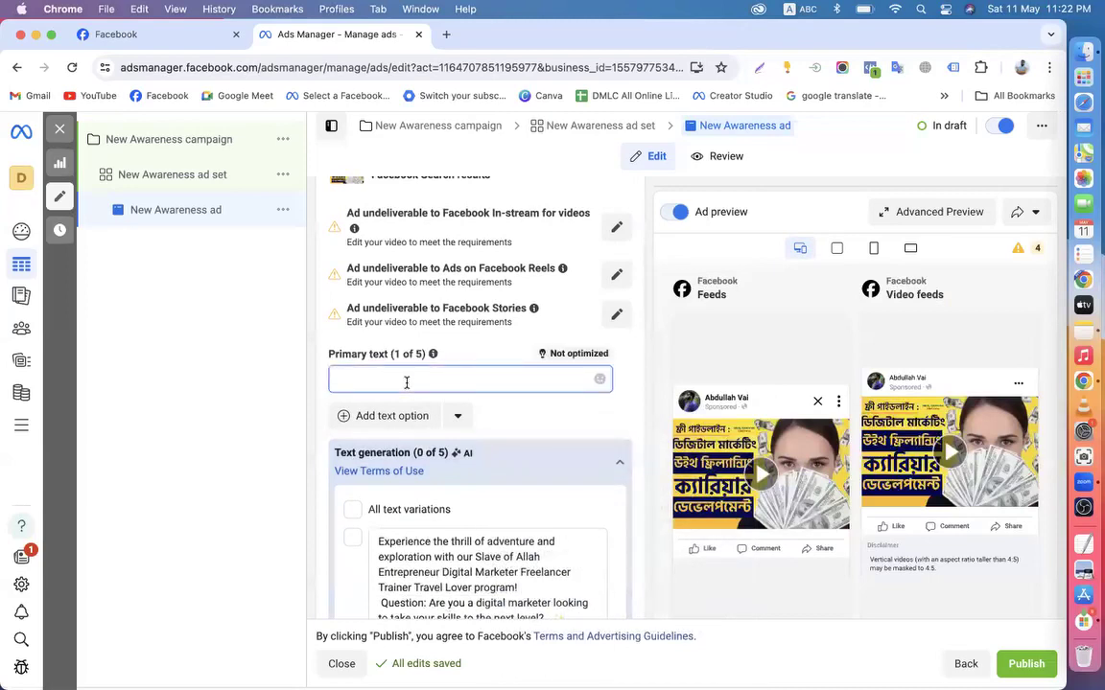
click(352, 543)
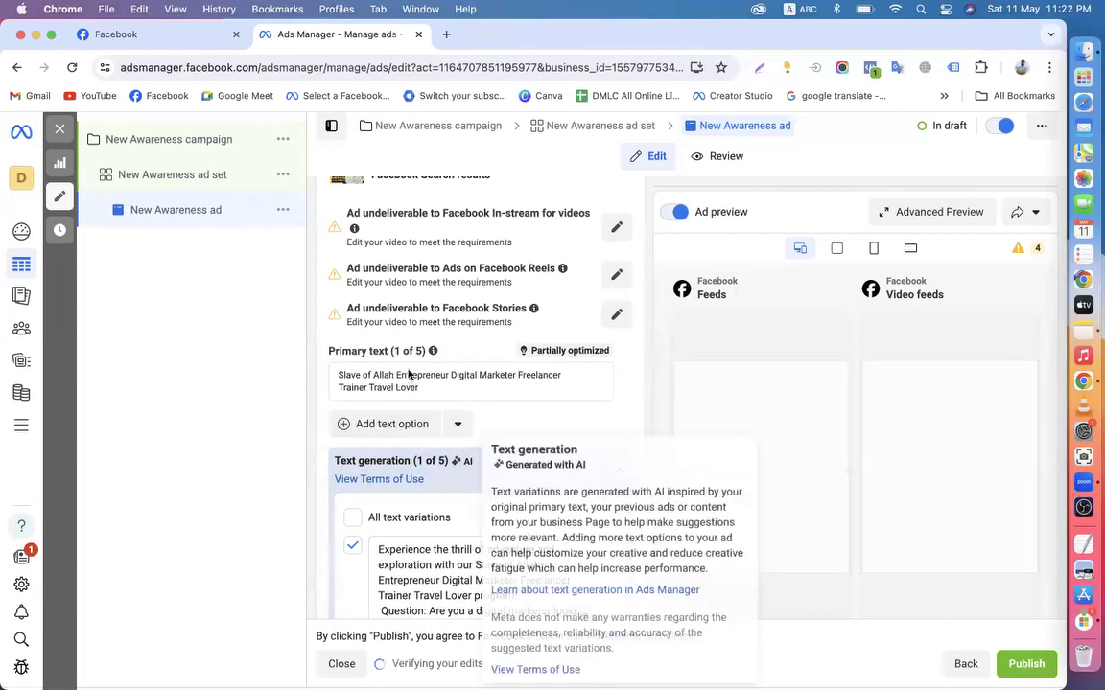
click(352, 544)
drag(420, 388, 310, 387)
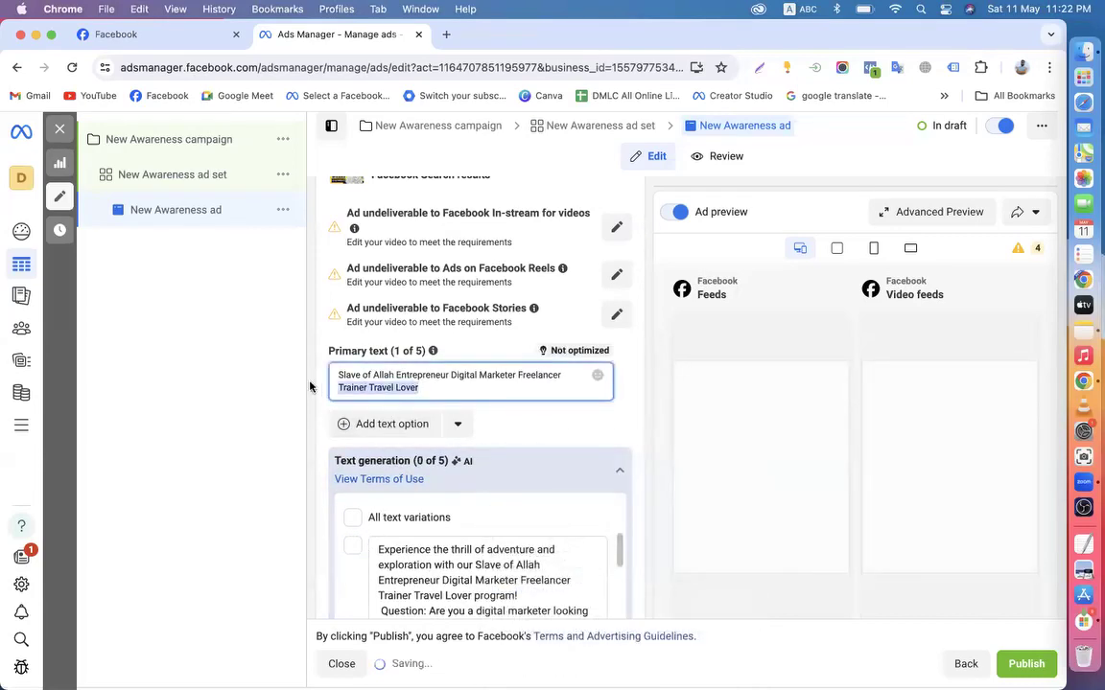
click(320, 419)
Scroll the ad form down to Tracking and back to Media to review the assets warning
scroll(320, 420, down, 3)
scroll(320, 419, down, 5)
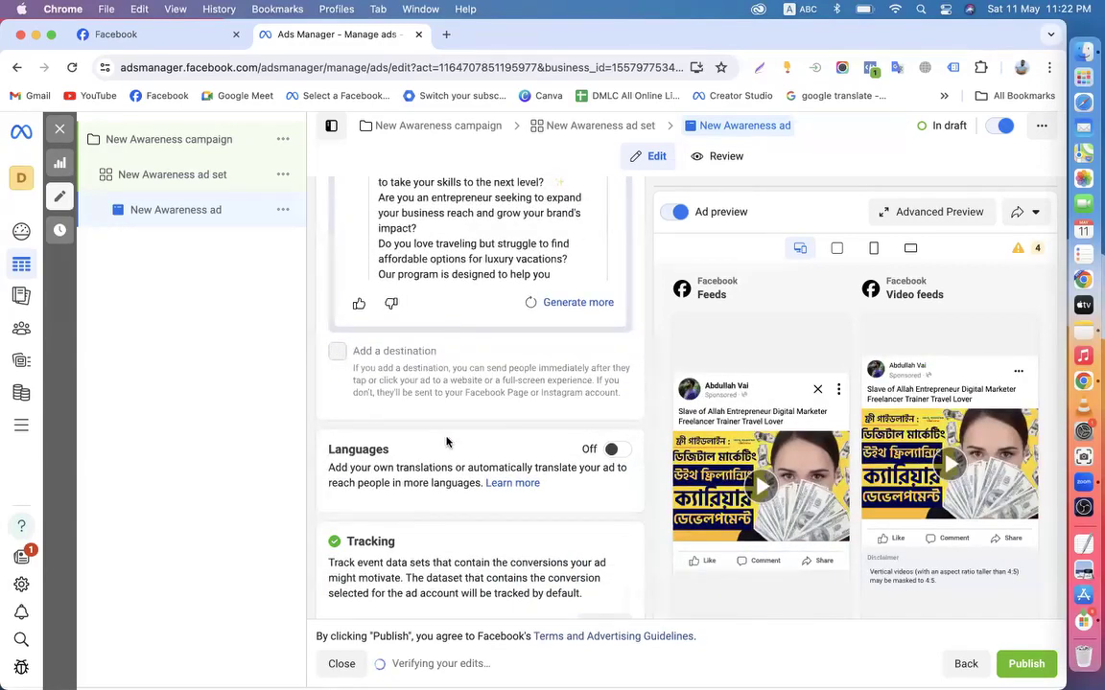
scroll(447, 442, down, 4)
scroll(741, 462, down, 1)
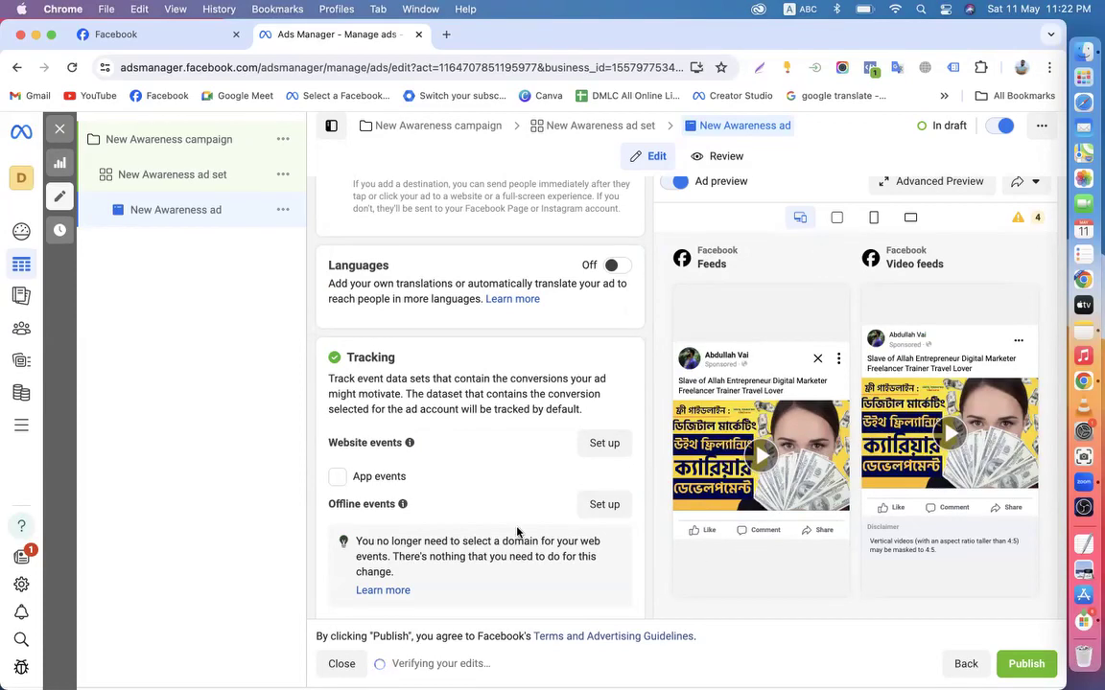
scroll(516, 532, up, 6)
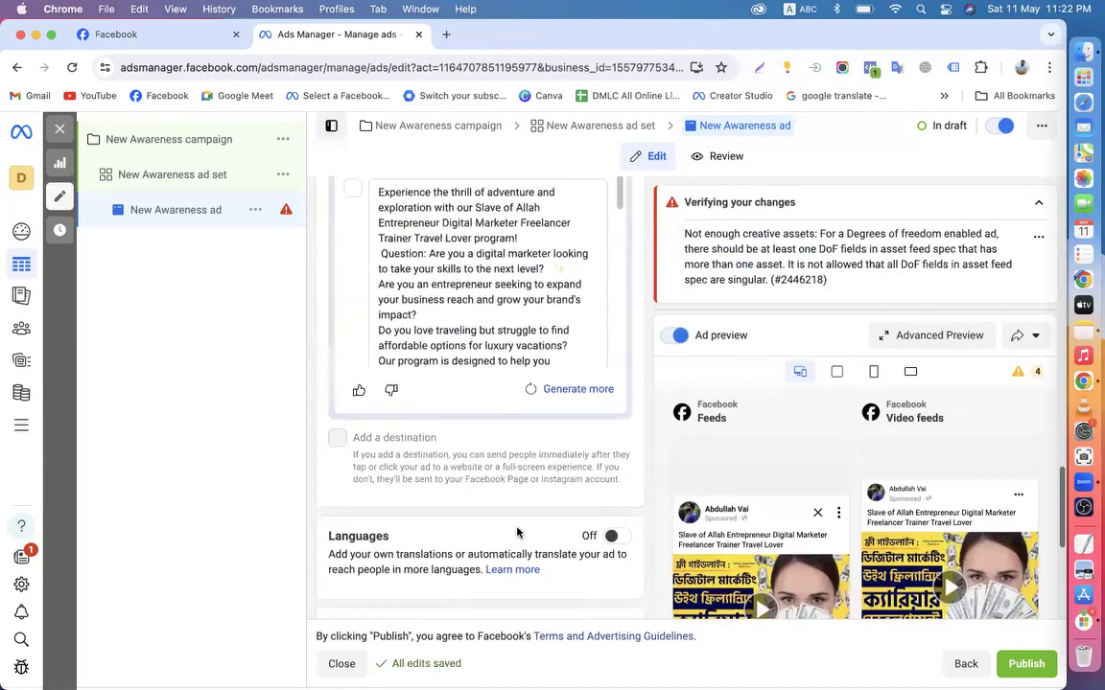
drag(335, 442, 474, 462)
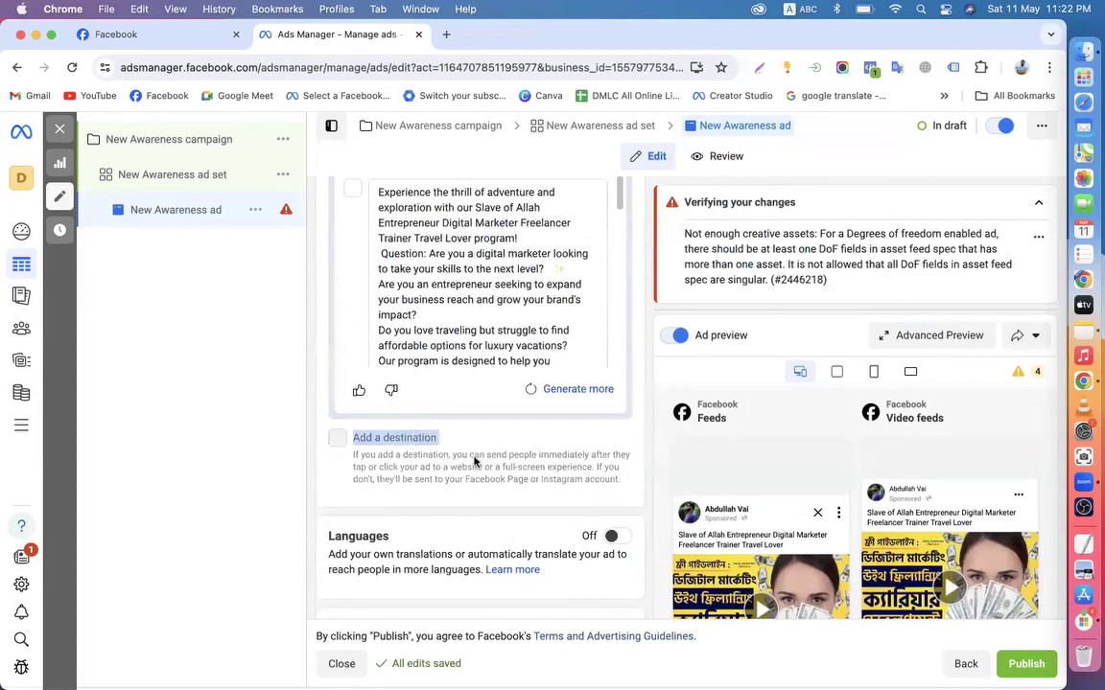
scroll(535, 467, down, 4)
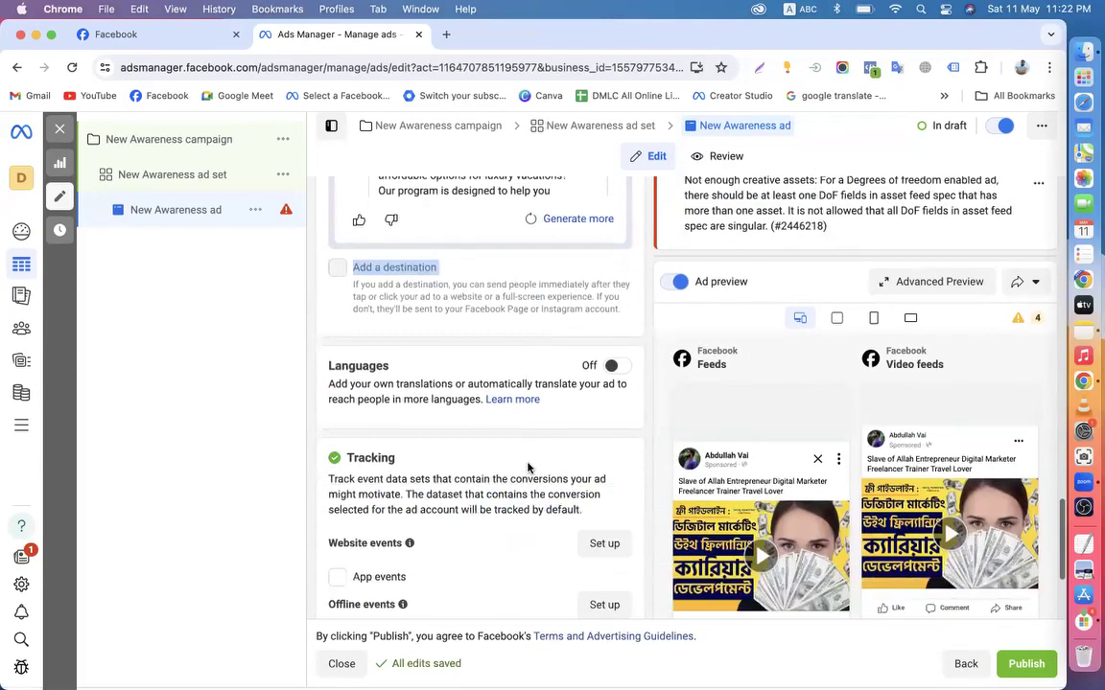
scroll(518, 451, down, 4)
scroll(514, 448, up, 10)
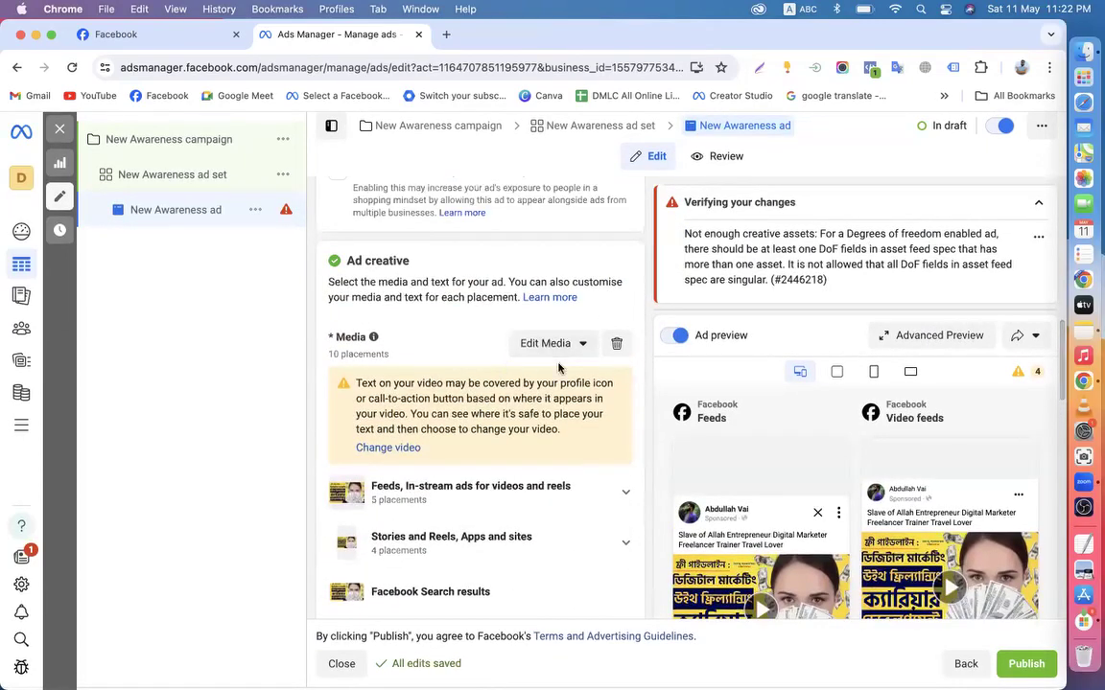
Replace the ad's video with the Digital Marketing Agency image from the image library
click(616, 343)
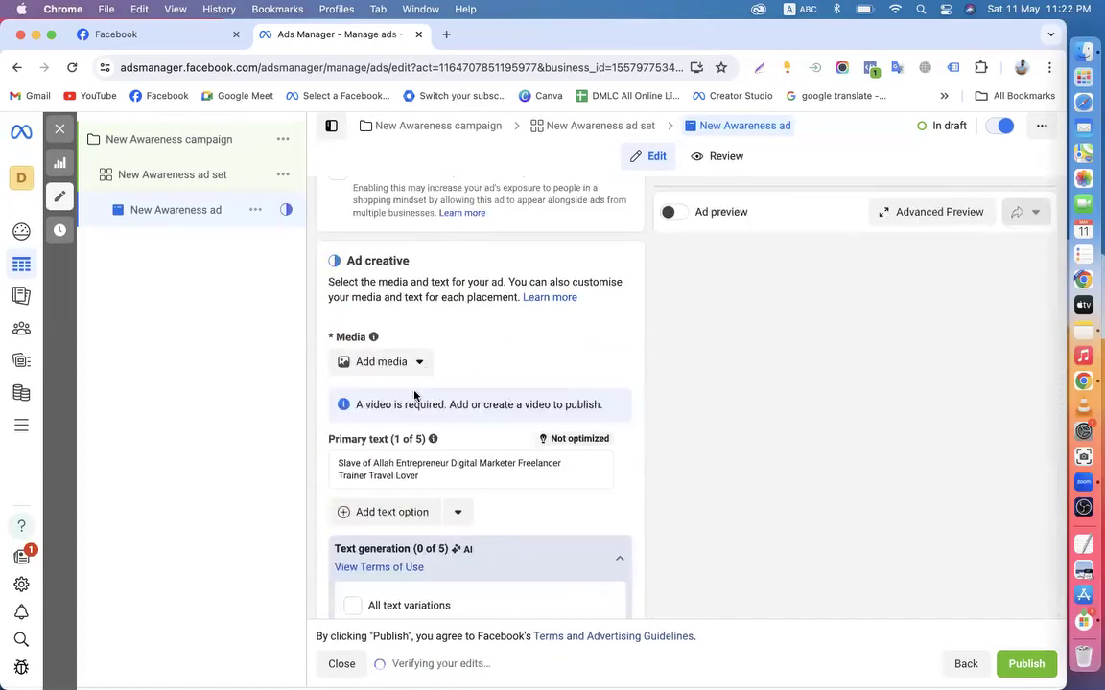
click(383, 363)
click(366, 402)
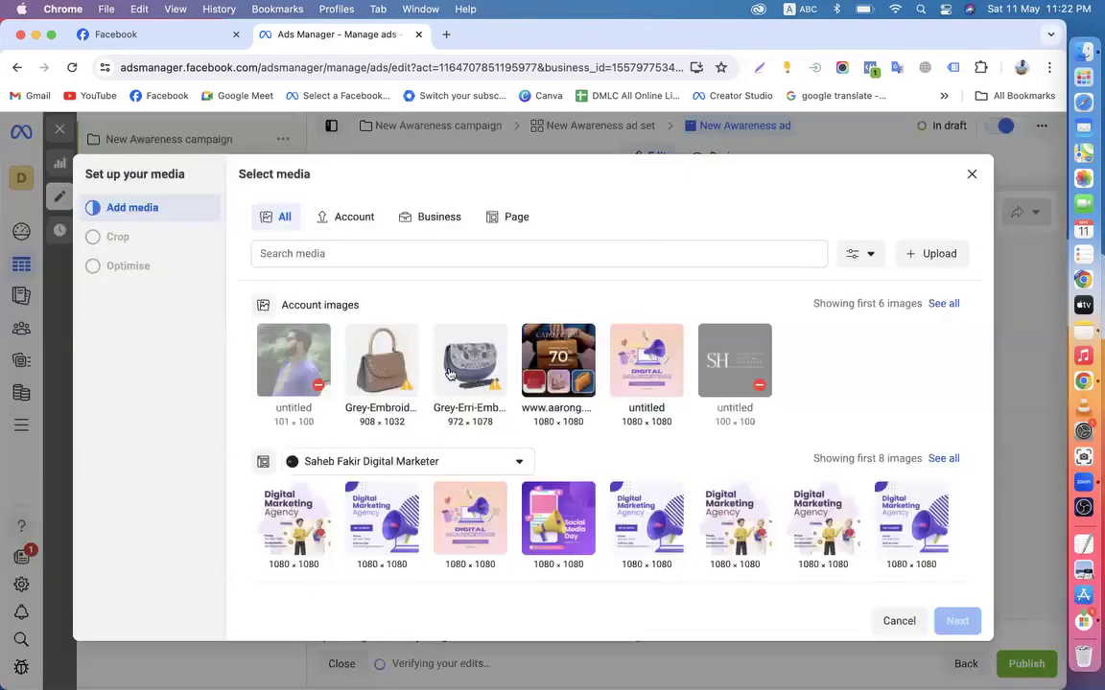
scroll(498, 498, down, 1)
click(297, 526)
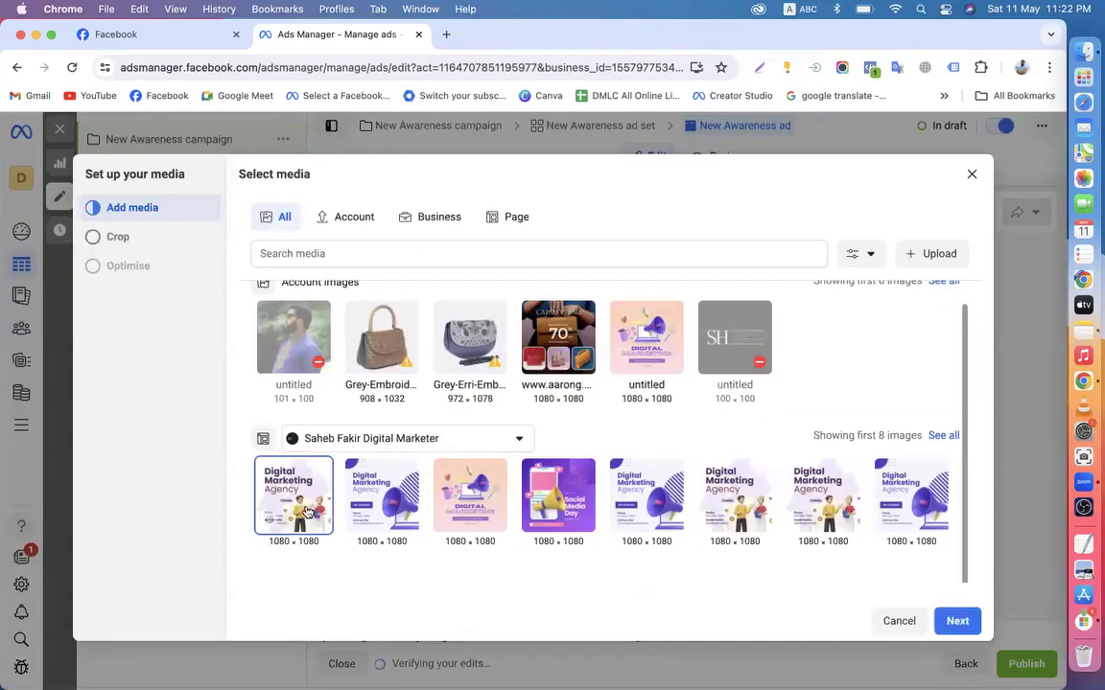
click(957, 621)
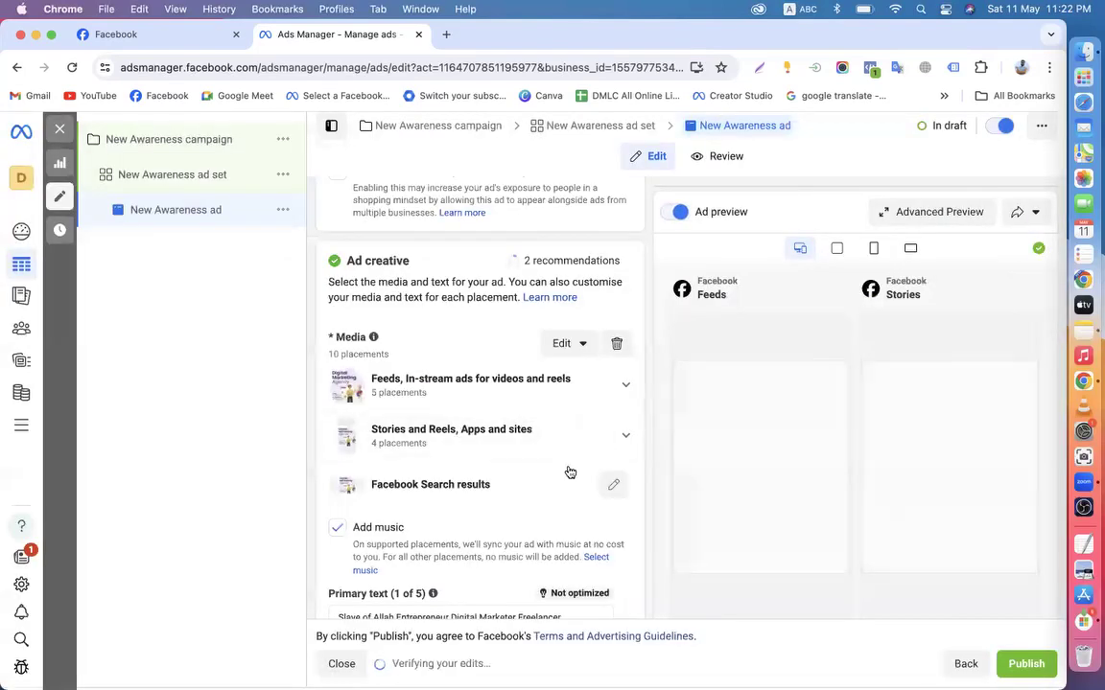
Scroll through the image previews across the Feeds, Stories and Marketplace placements
scroll(451, 403, down, 3)
scroll(456, 394, down, 6)
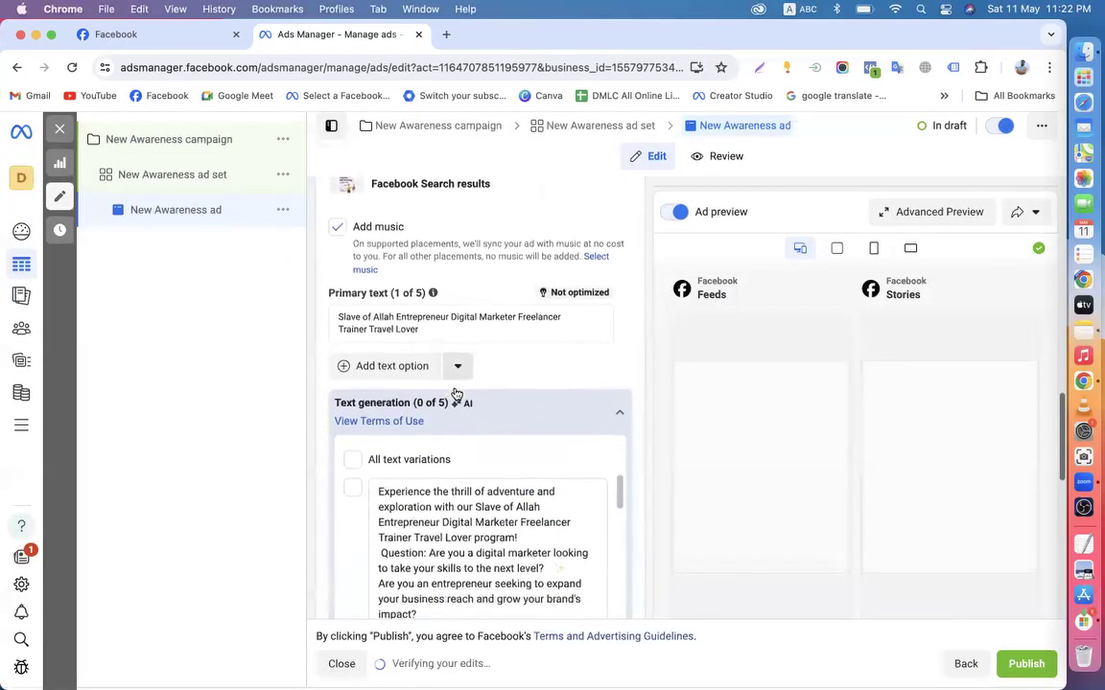
scroll(328, 405, up, 4)
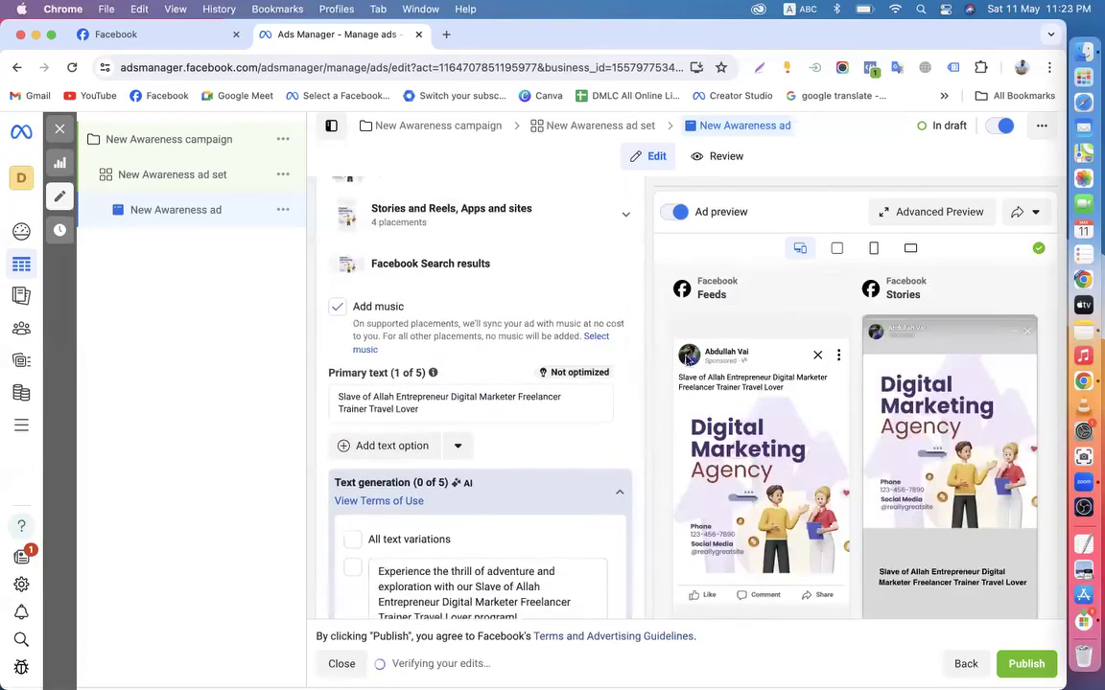
scroll(640, 436, down, 6)
scroll(639, 437, down, 3)
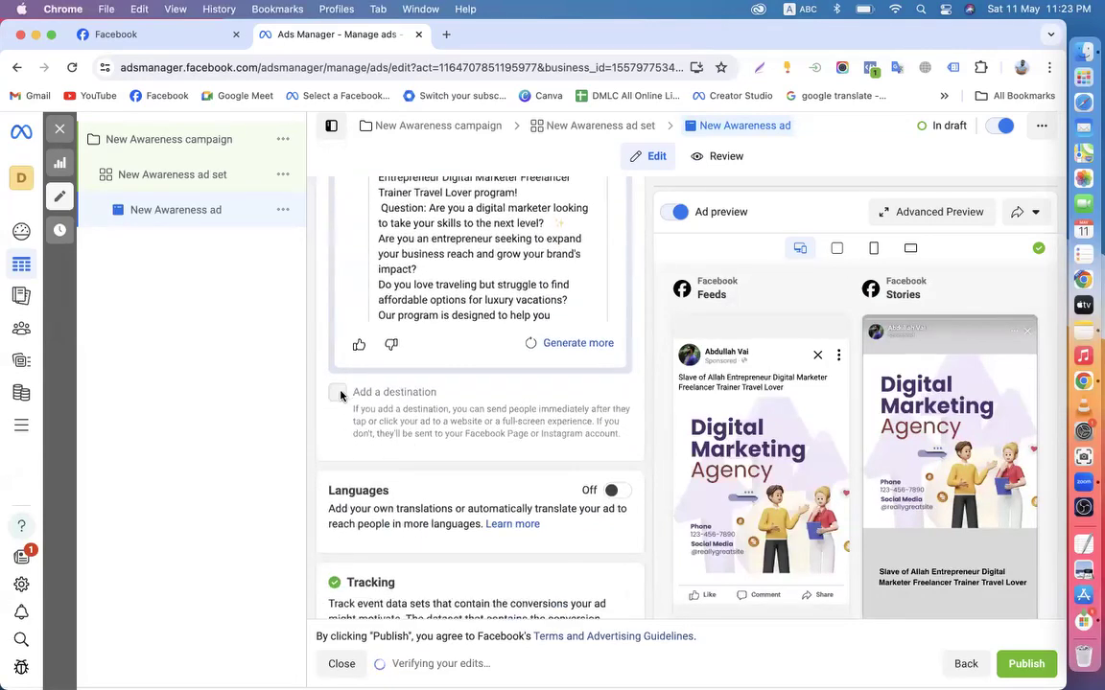
scroll(416, 420, up, 10)
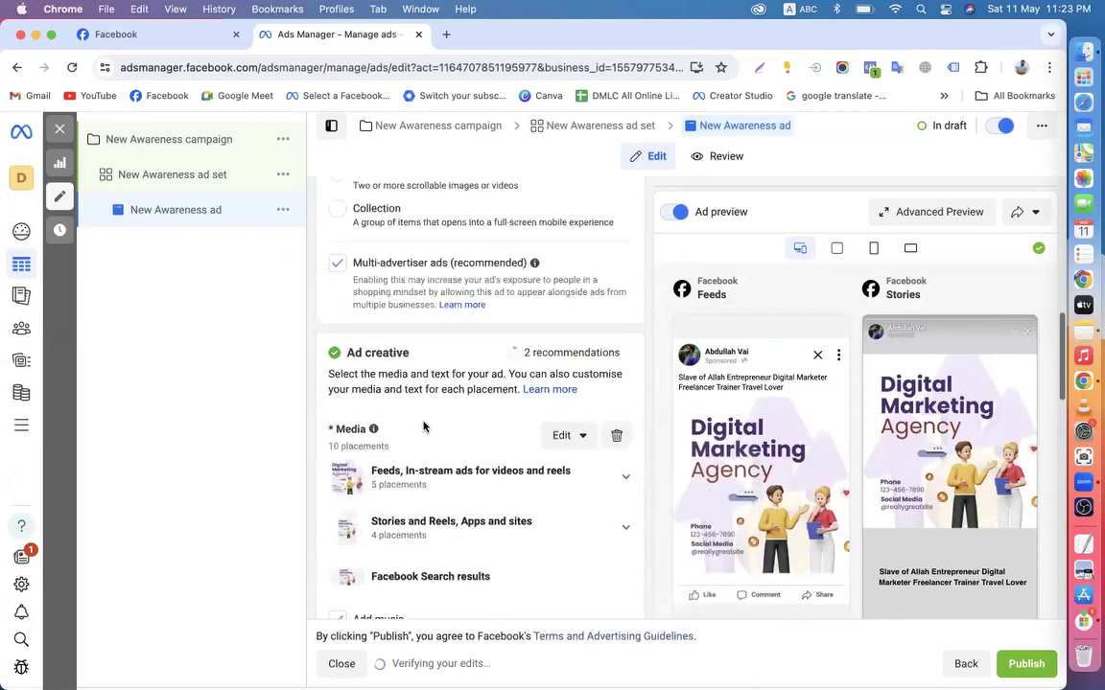
scroll(425, 427, down, 10)
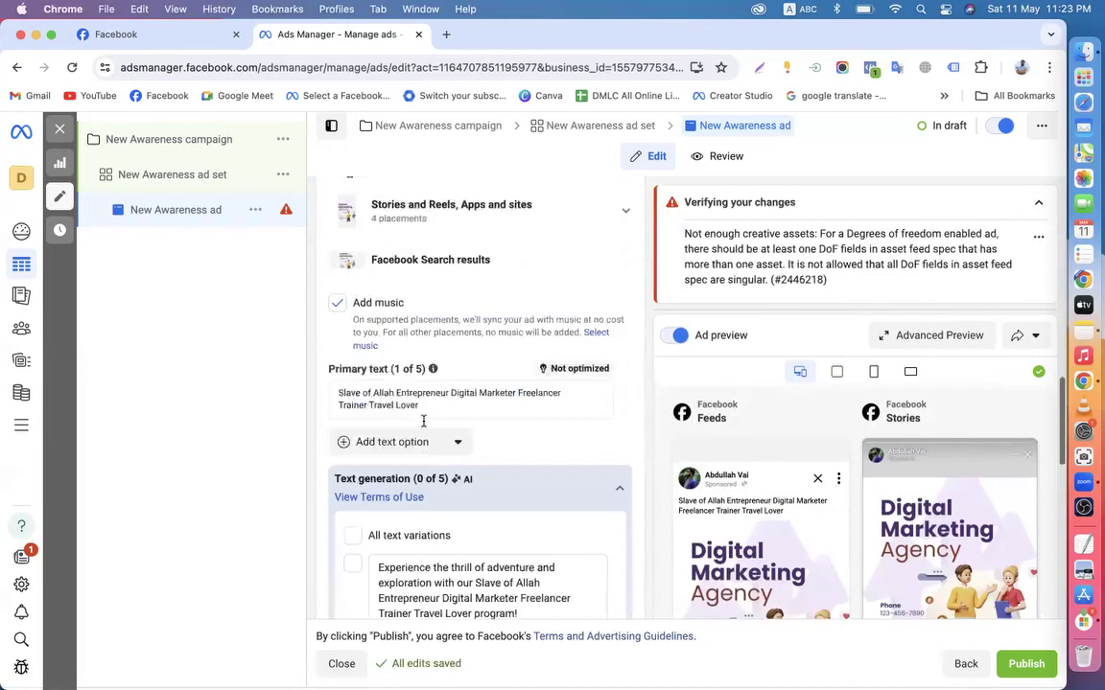
scroll(423, 422, down, 2)
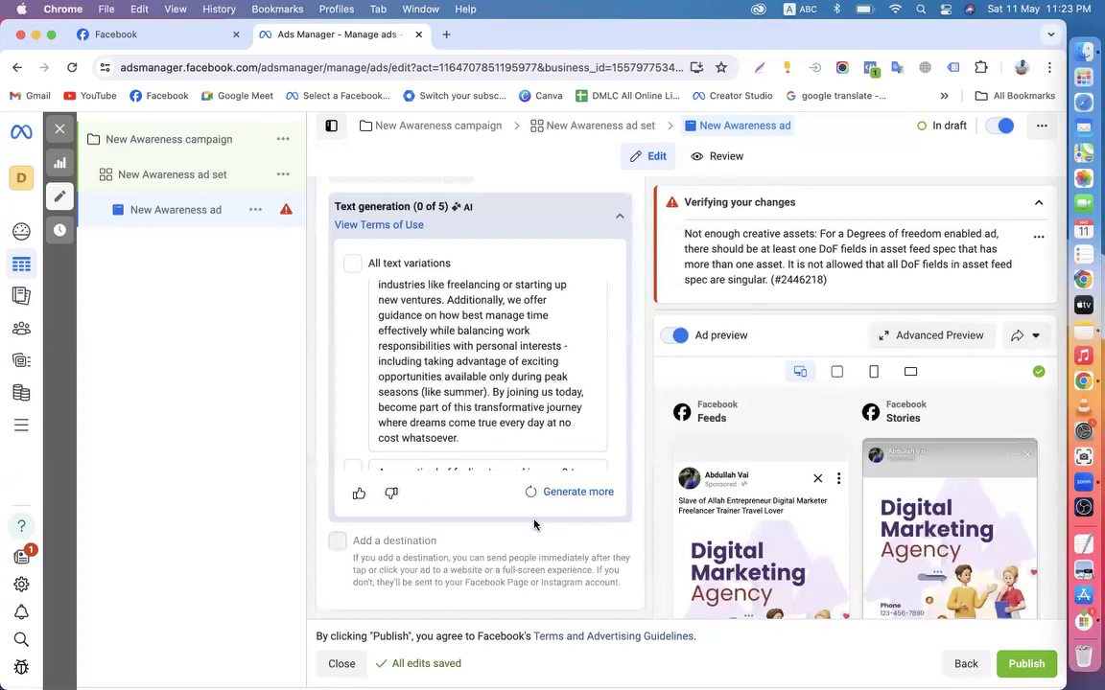
scroll(534, 523, up, 10)
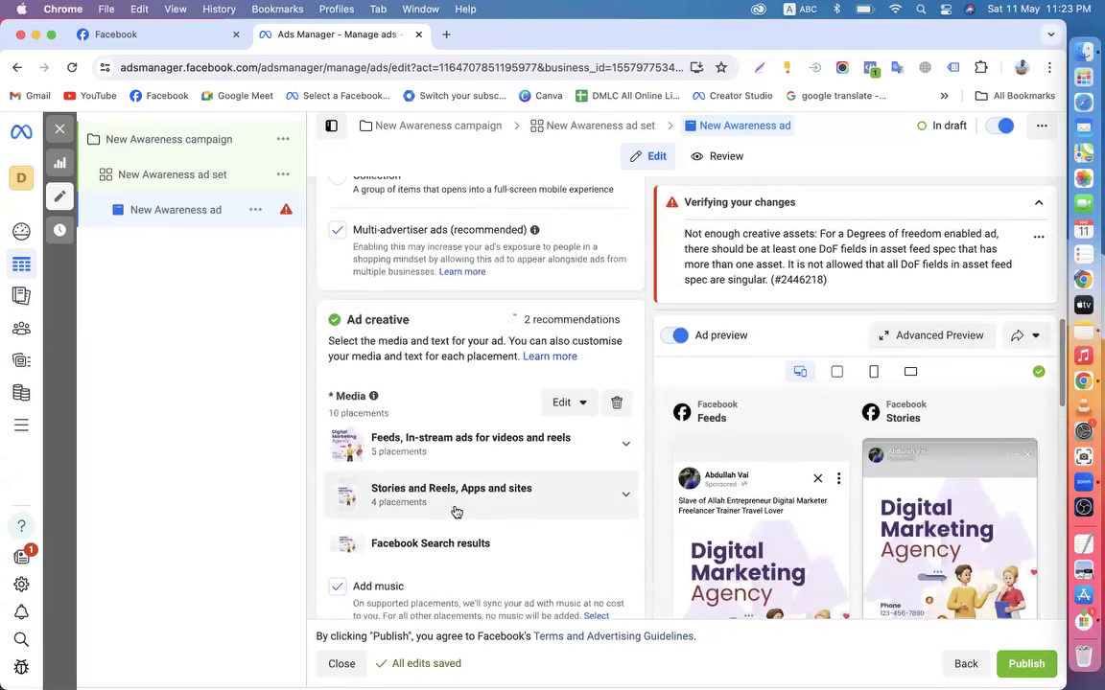
scroll(477, 499, up, 2)
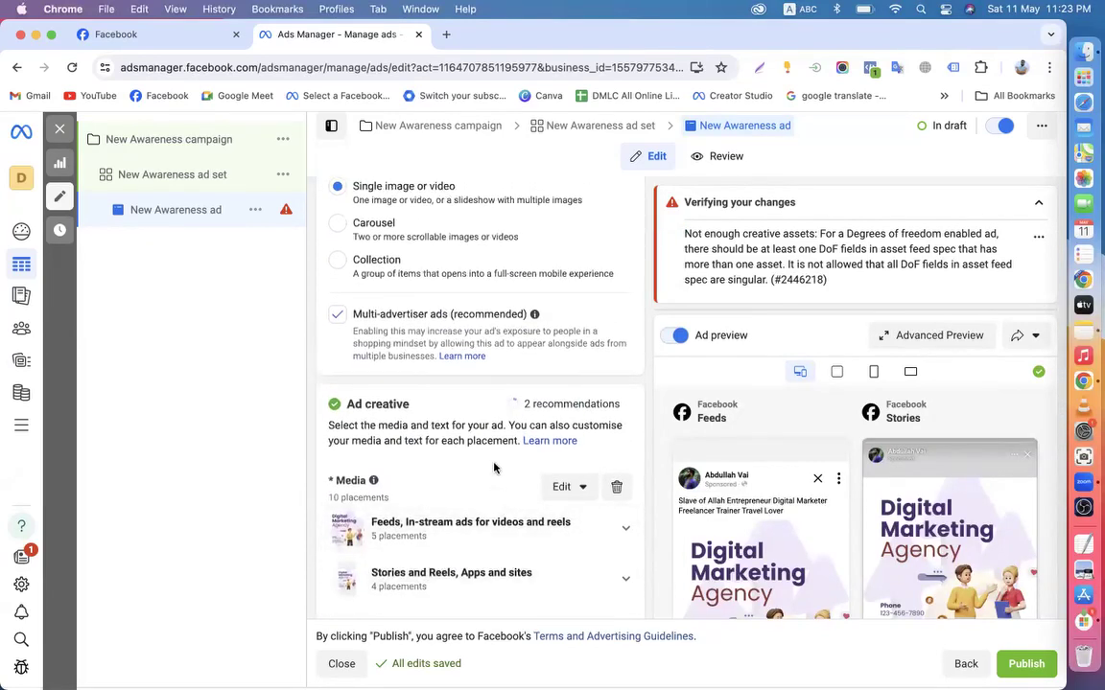
scroll(494, 467, up, 5)
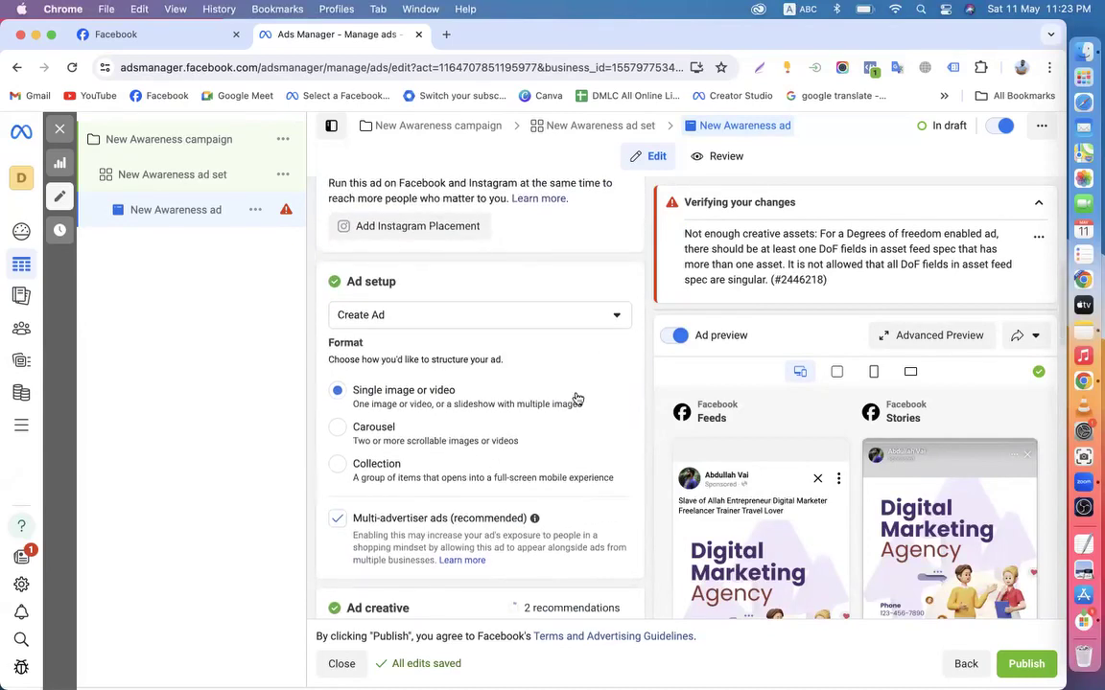
scroll(616, 411, up, 7)
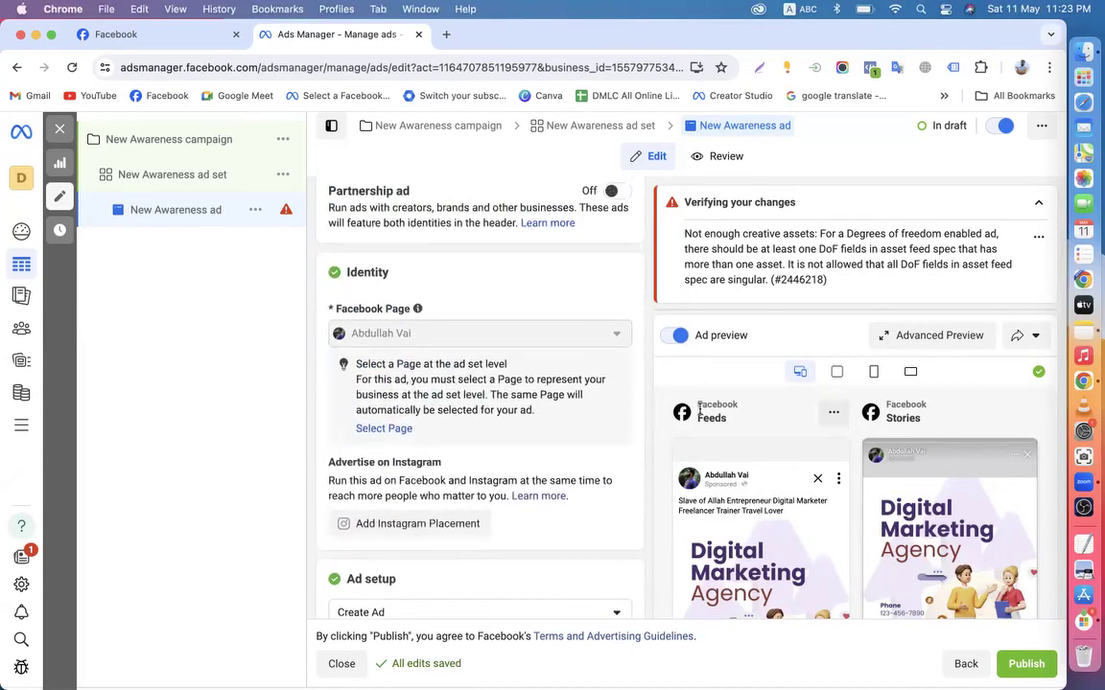
scroll(620, 432, down, 8)
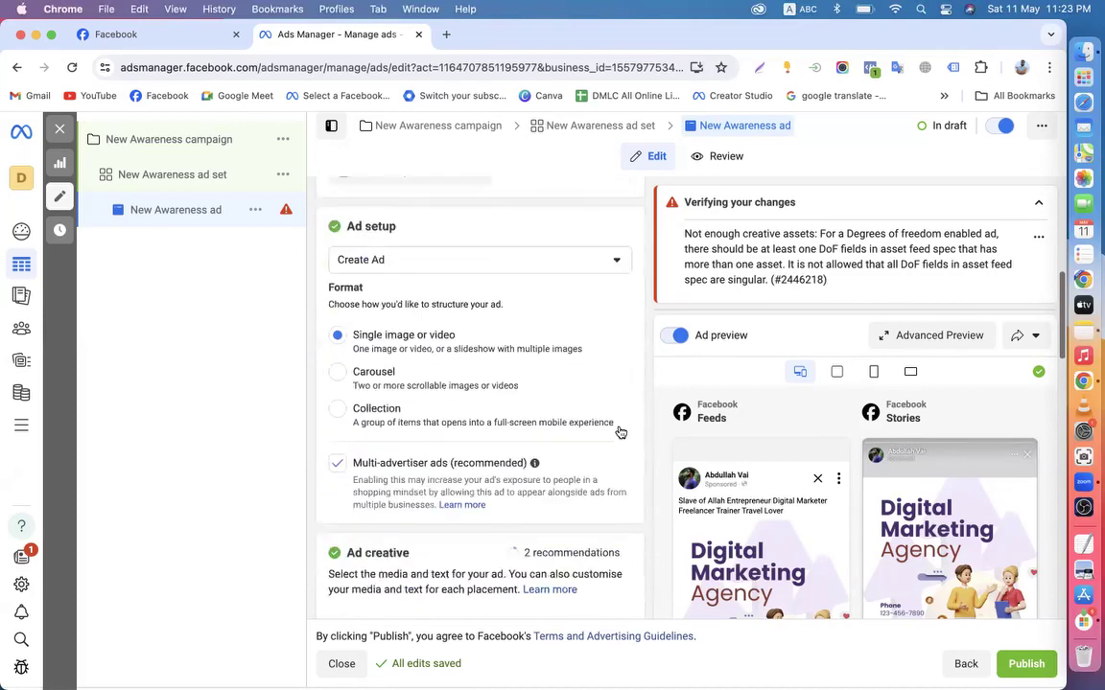
scroll(621, 433, down, 3)
scroll(620, 433, down, 4)
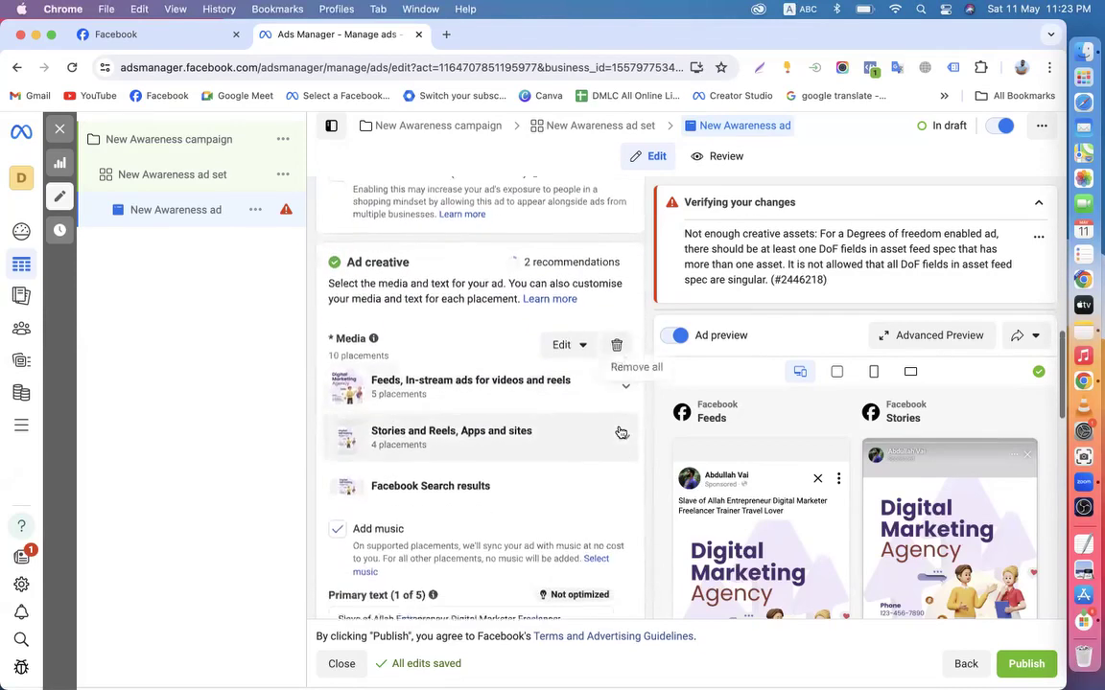
scroll(537, 421, down, 2)
scroll(536, 441, down, 3)
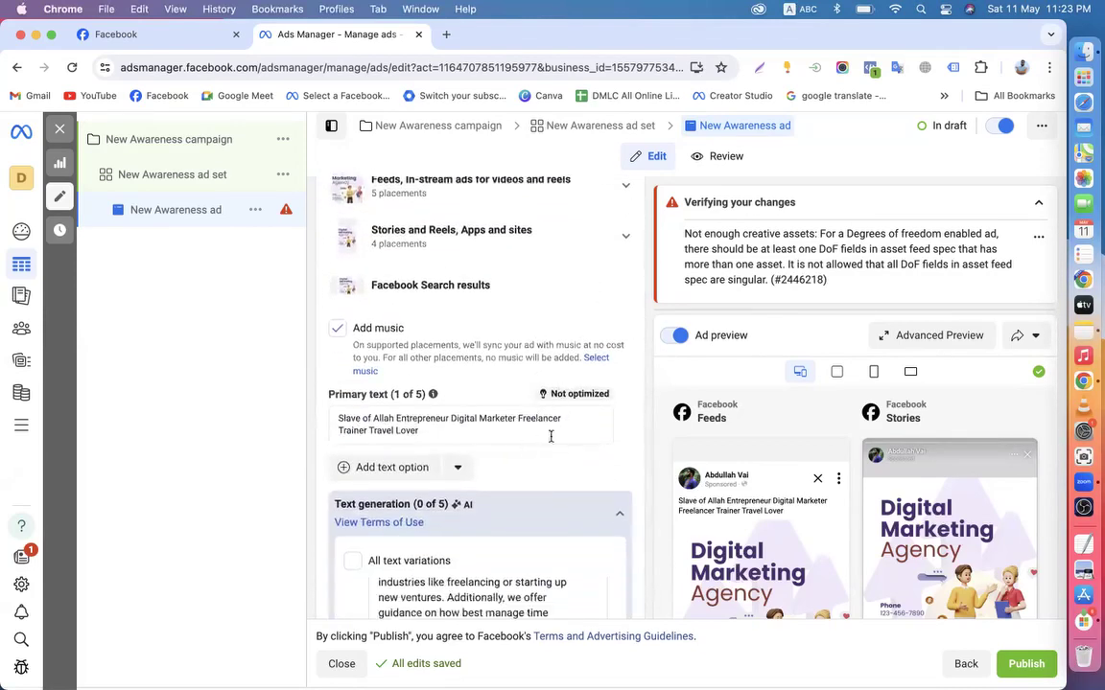
scroll(552, 500, down, 10)
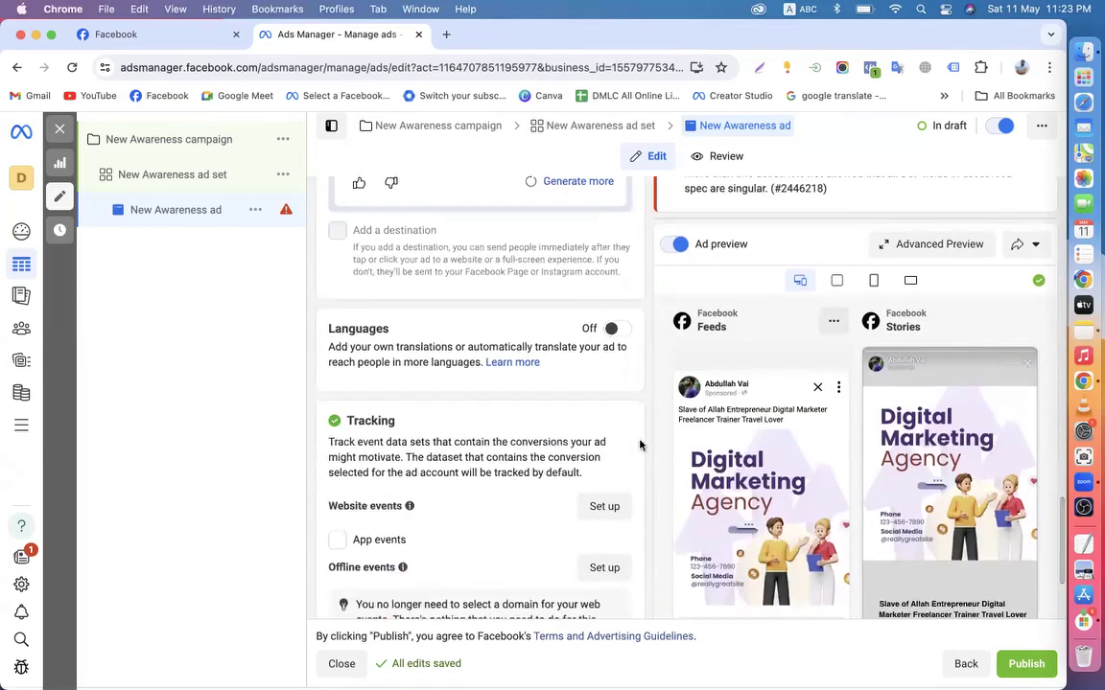
scroll(763, 474, down, 3)
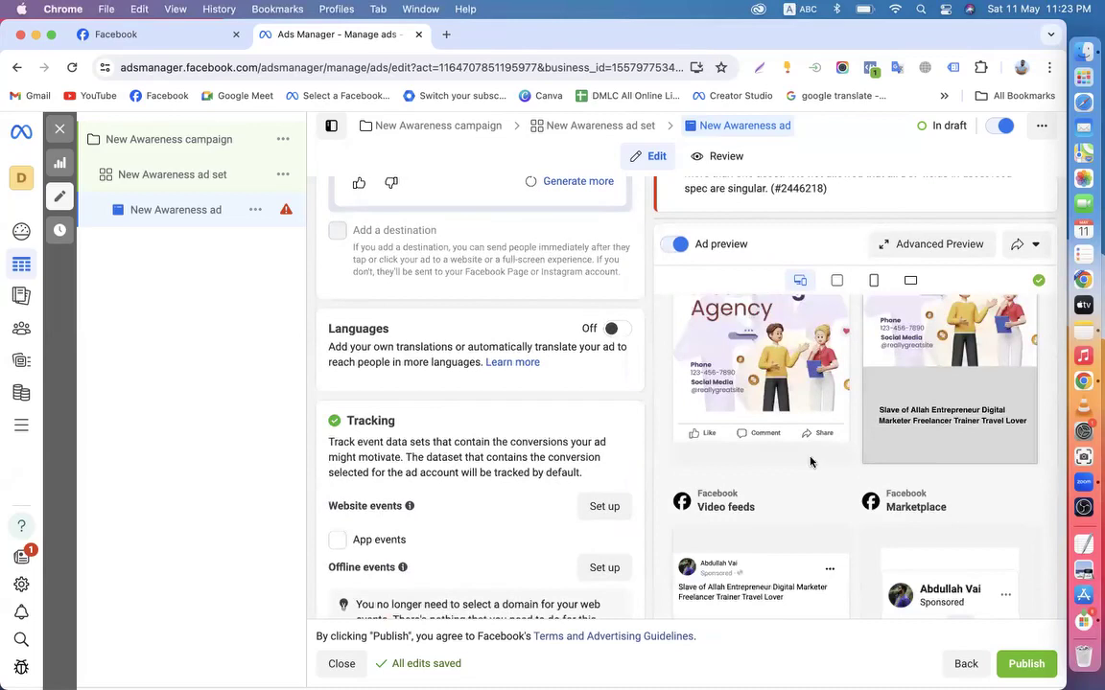
scroll(813, 461, down, 3)
scroll(778, 457, down, 3)
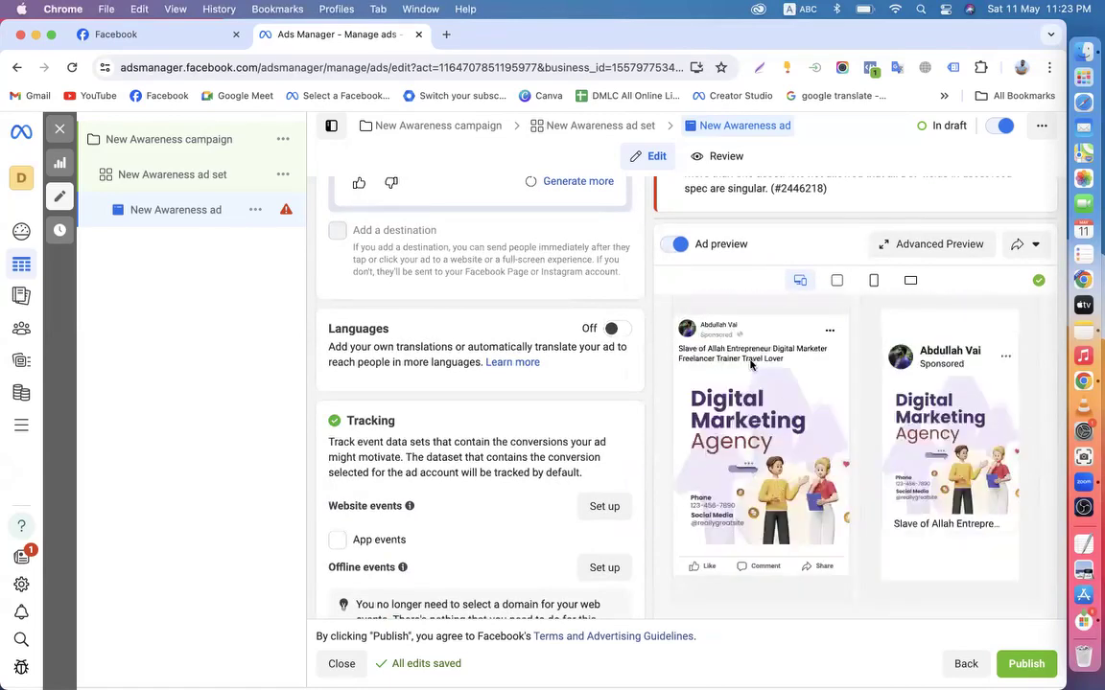
scroll(443, 378, up, 5)
scroll(489, 423, up, 6)
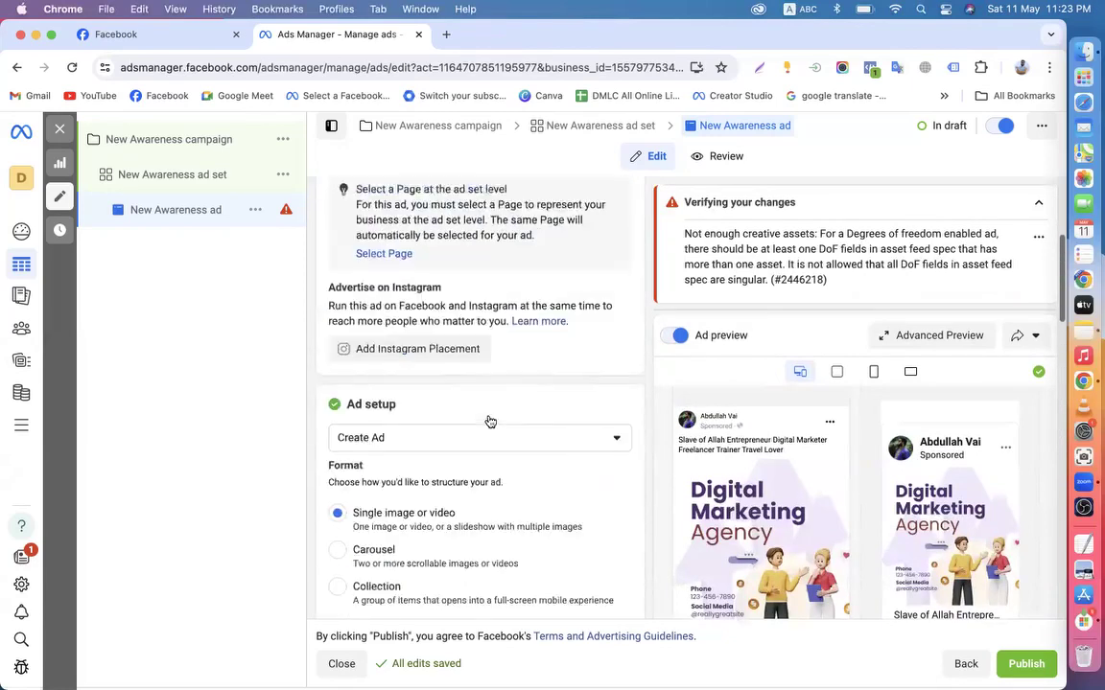
scroll(556, 441, down, 1)
scroll(598, 444, down, 3)
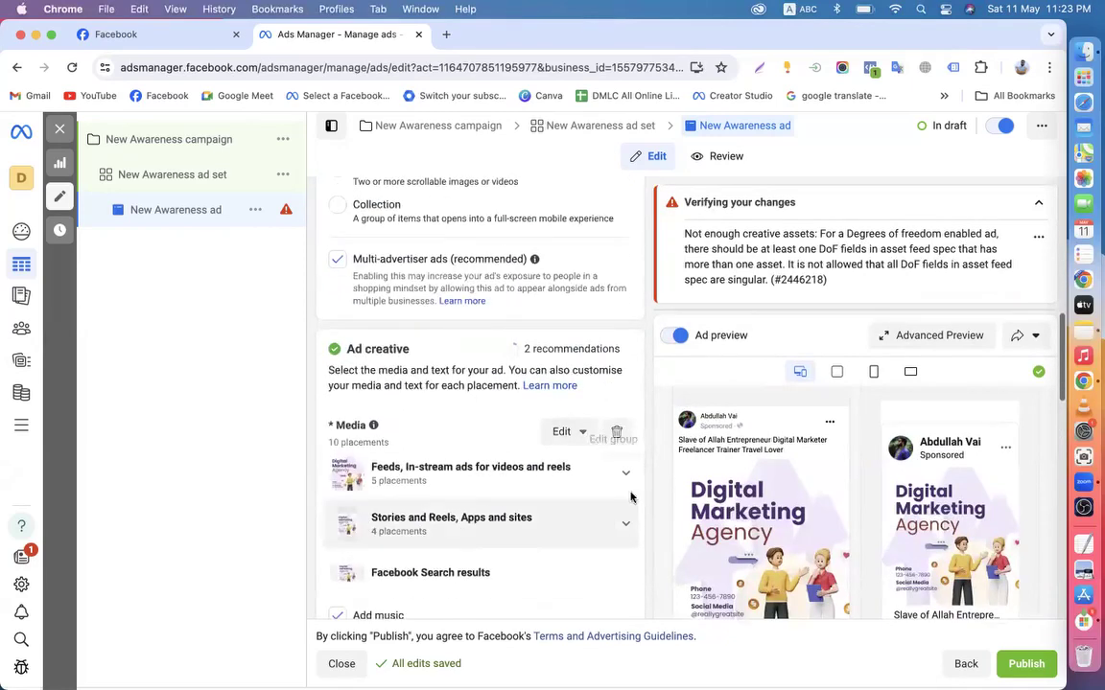
Clear the ad's media, then delete the New Awareness campaign from its actions menu
click(616, 432)
scroll(547, 498, down, 5)
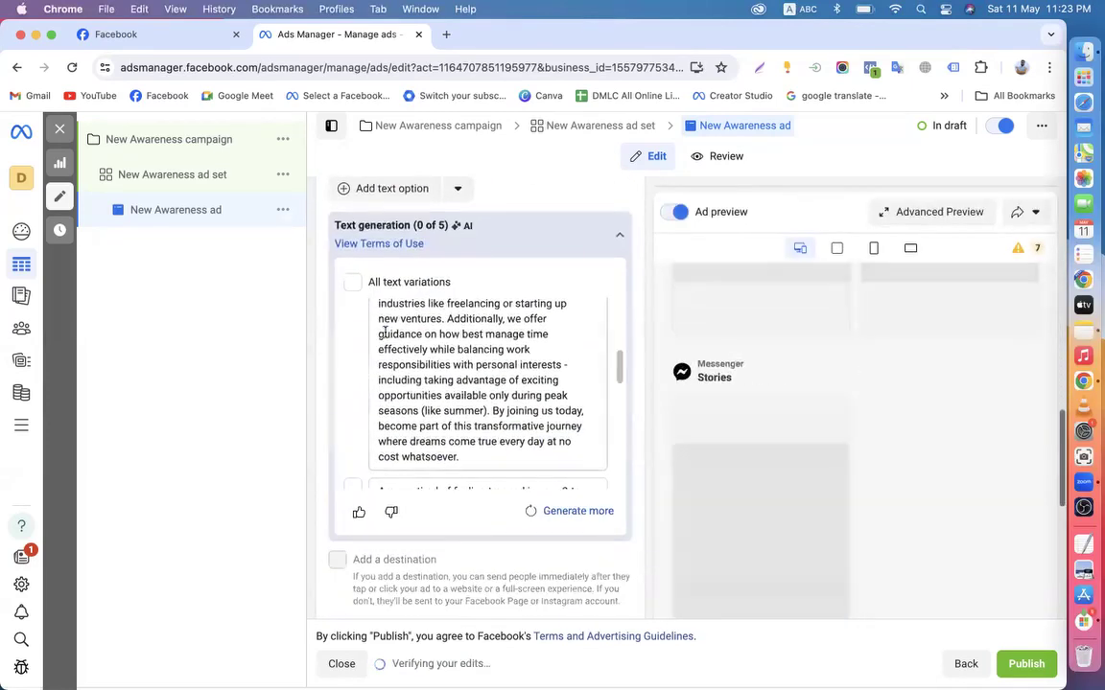
click(168, 140)
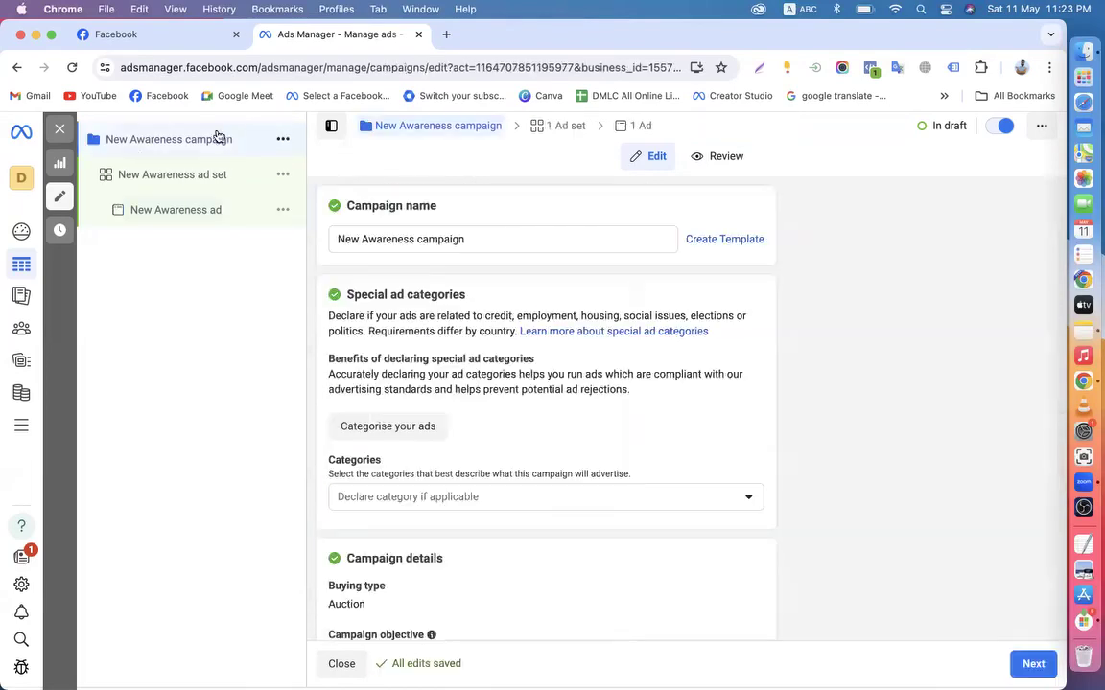
click(283, 140)
click(305, 317)
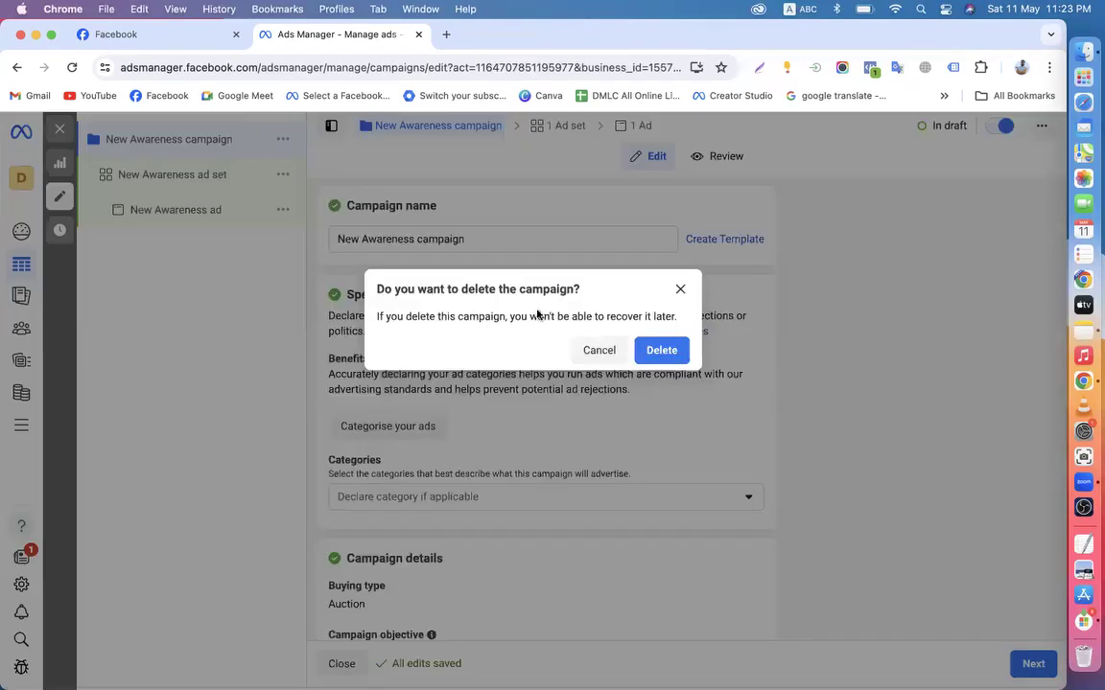
click(664, 351)
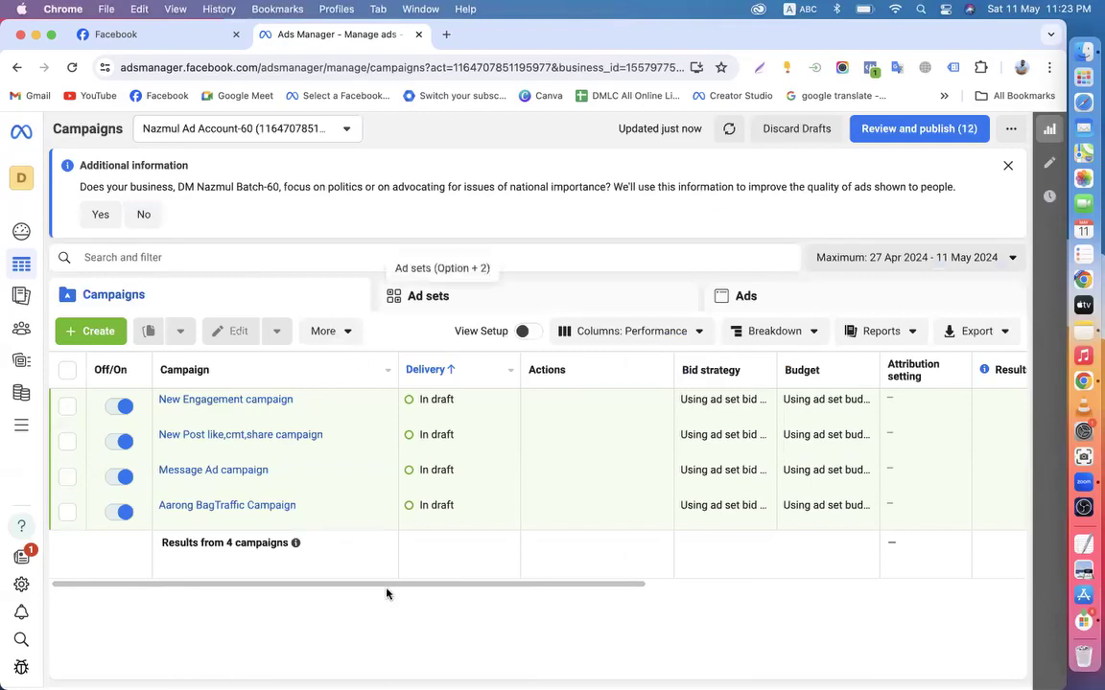
Switch off New Engagement, New Post like,cmt,share, Message Ad and Aarong BagTraffic campaigns, then deselect the row
click(123, 407)
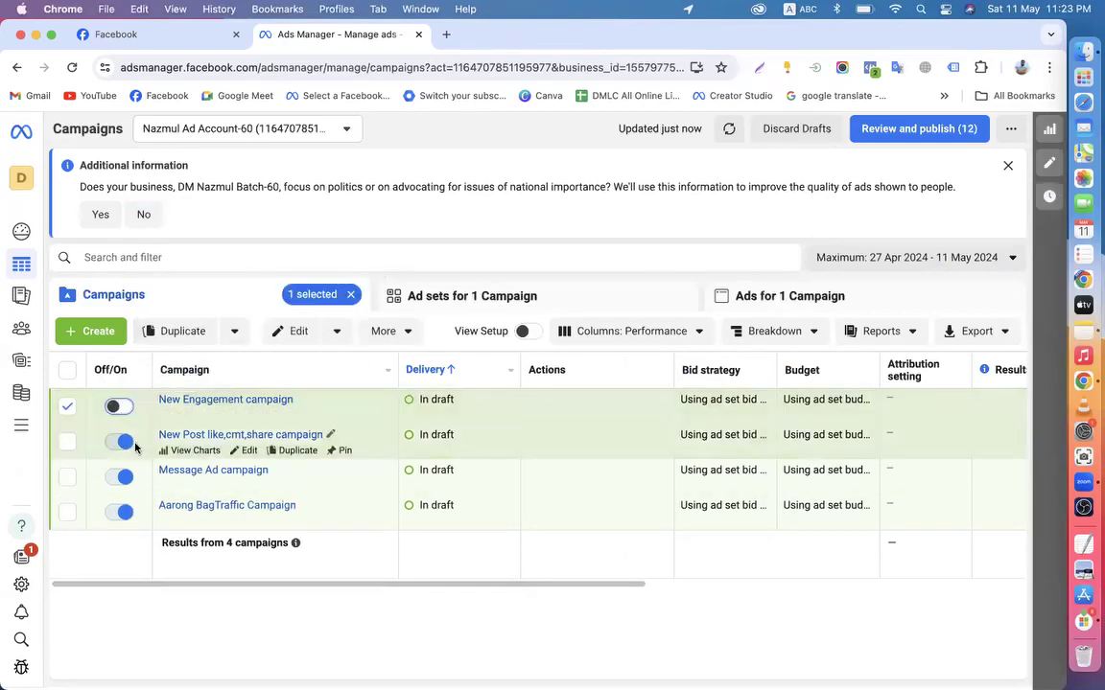
click(120, 443)
click(121, 476)
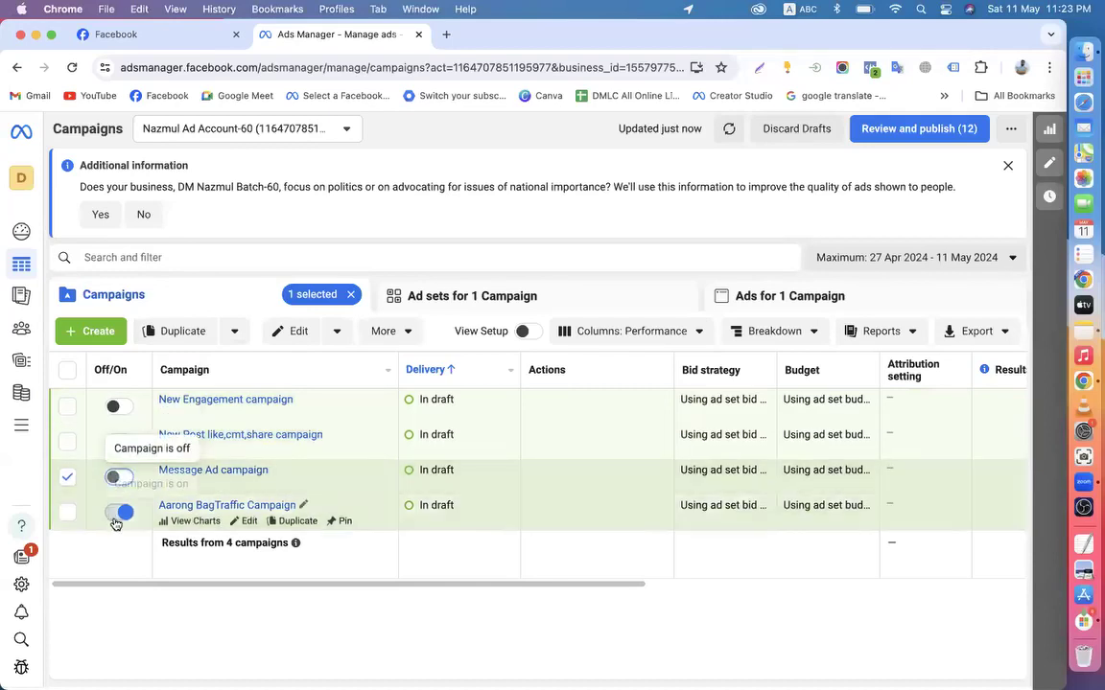
click(116, 512)
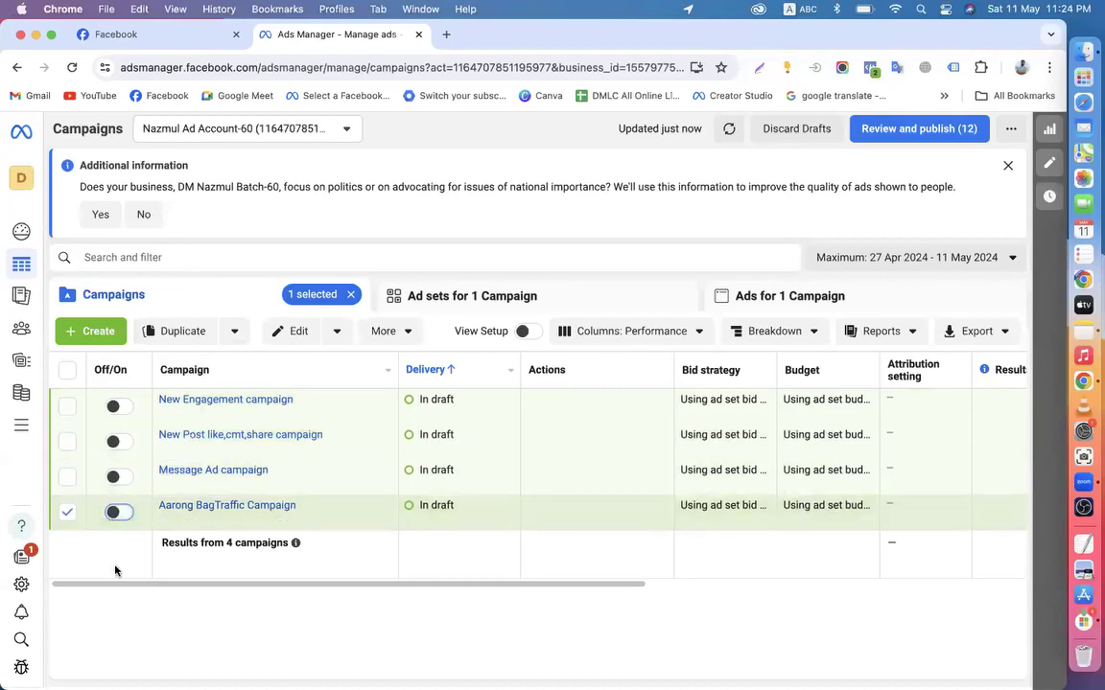
click(67, 512)
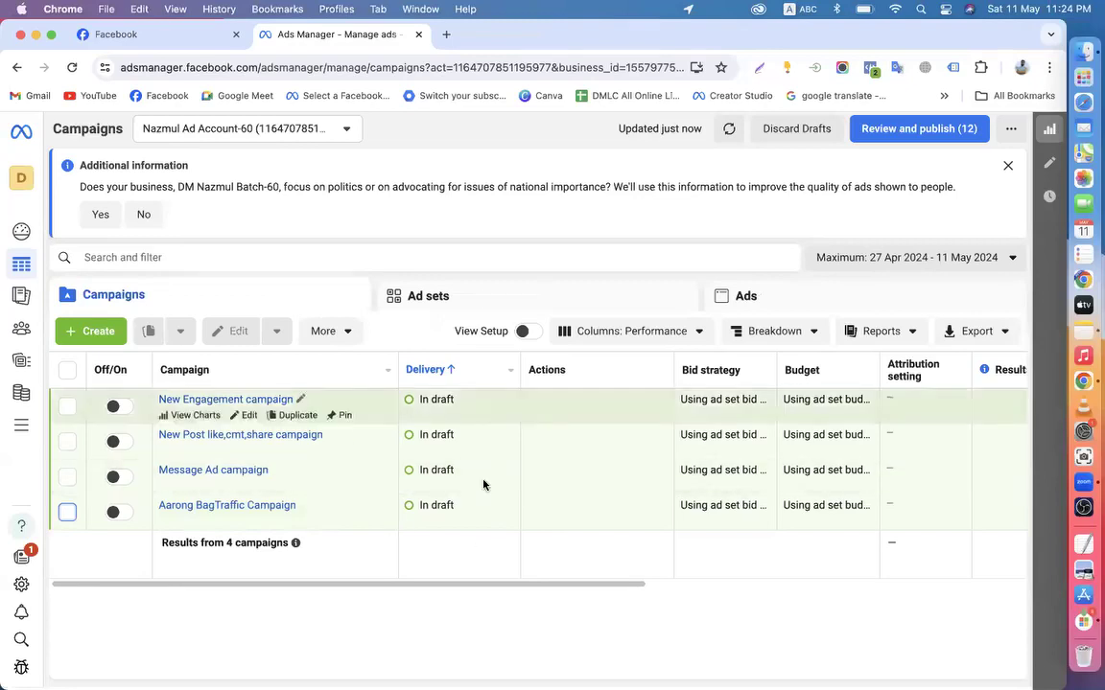
drag(488, 584, 189, 646)
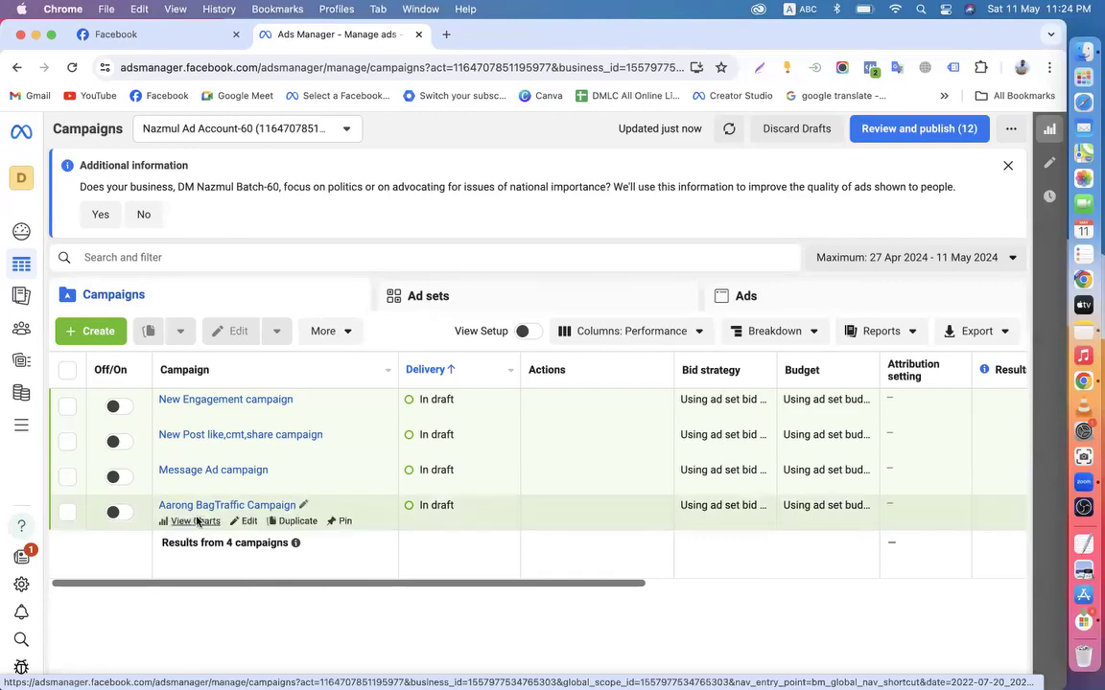
click(246, 415)
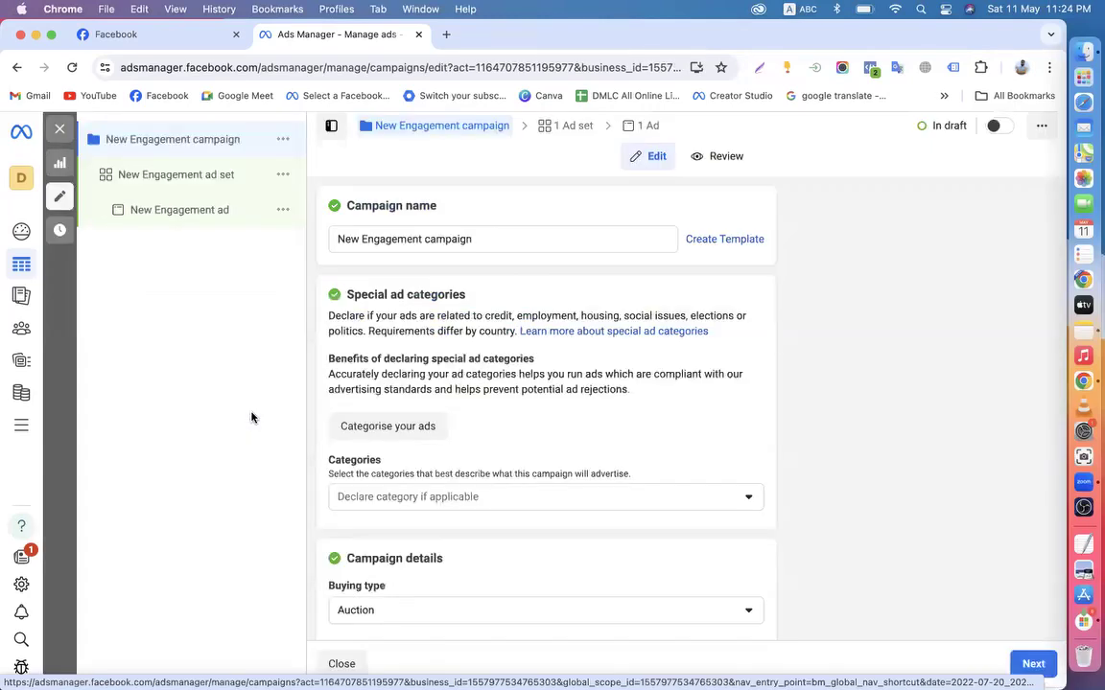
scroll(434, 400, down, 10)
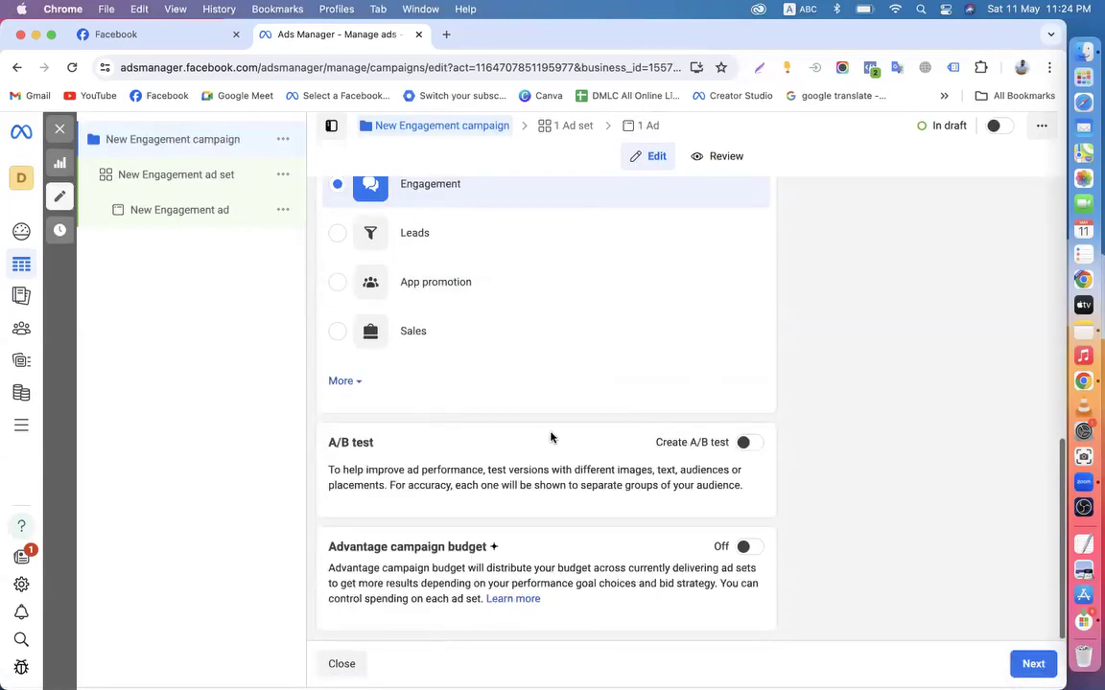
scroll(550, 438, up, 10)
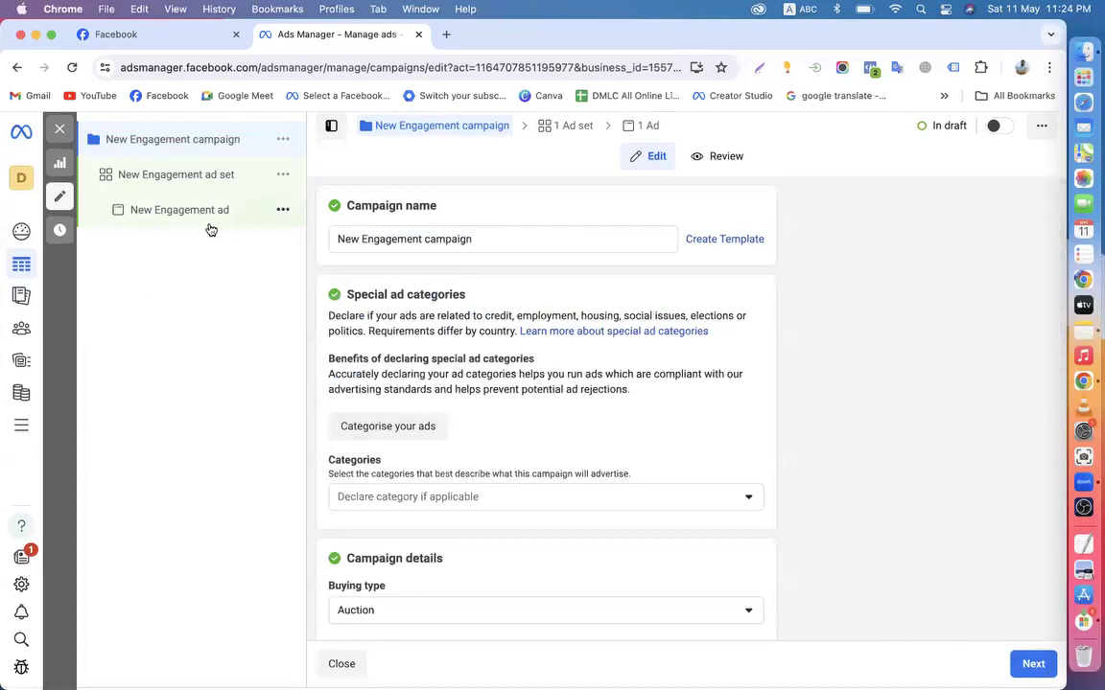
click(59, 129)
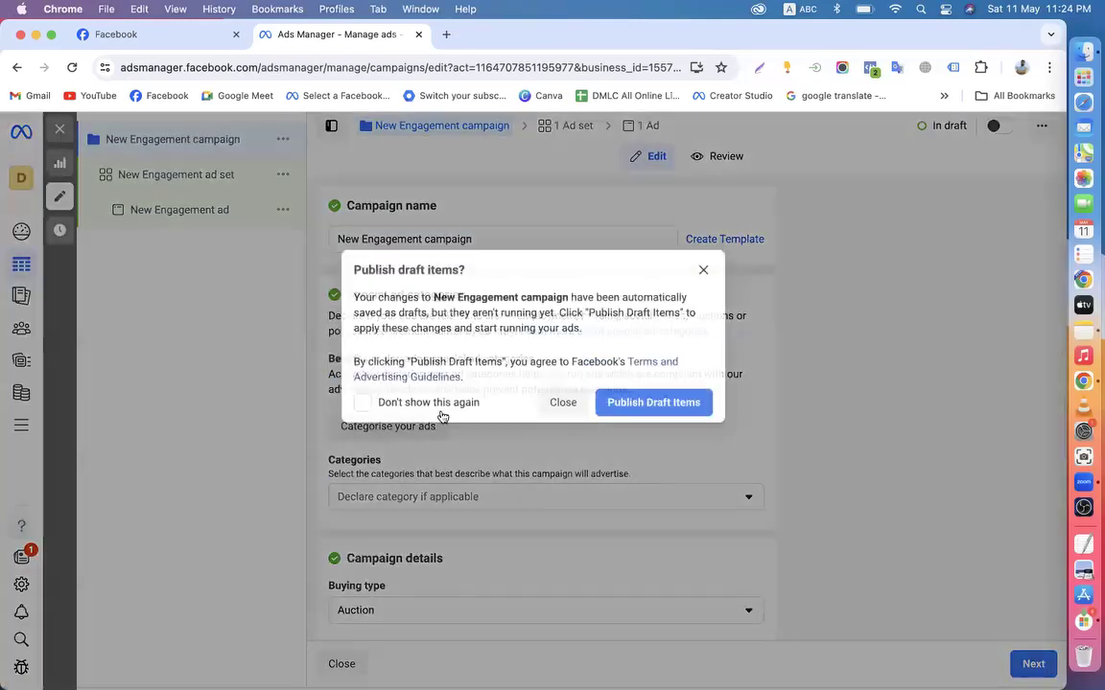
click(563, 402)
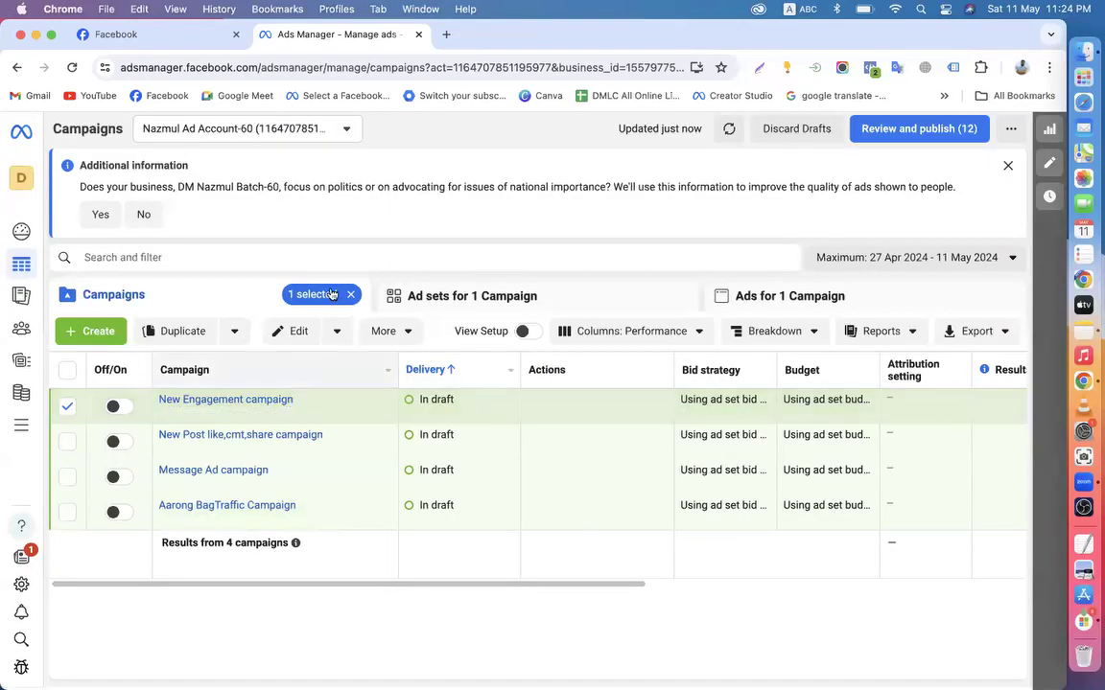
click(349, 296)
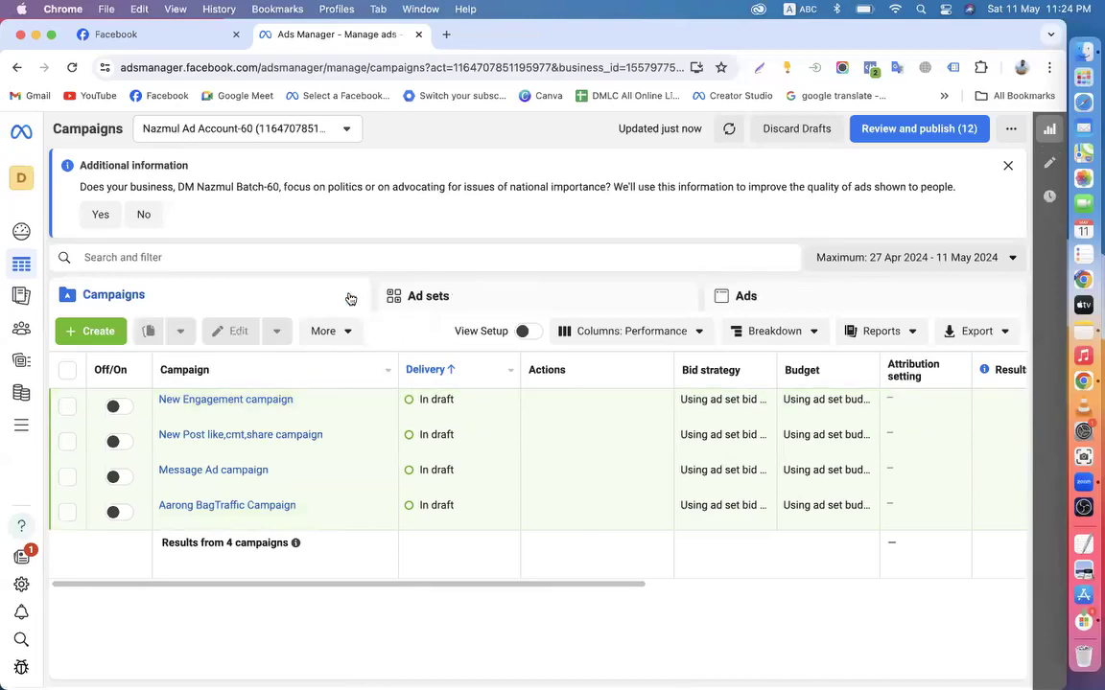
Dismiss the political advertising notice and scroll the table sideways to view more columns
click(1004, 167)
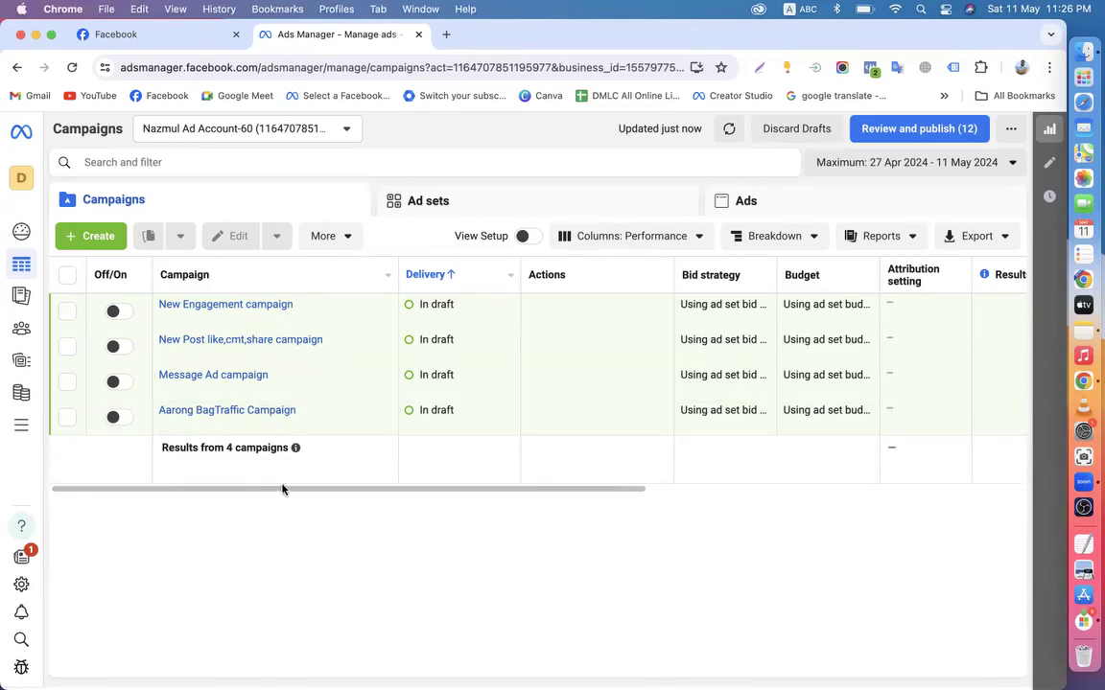
drag(246, 490, 238, 517)
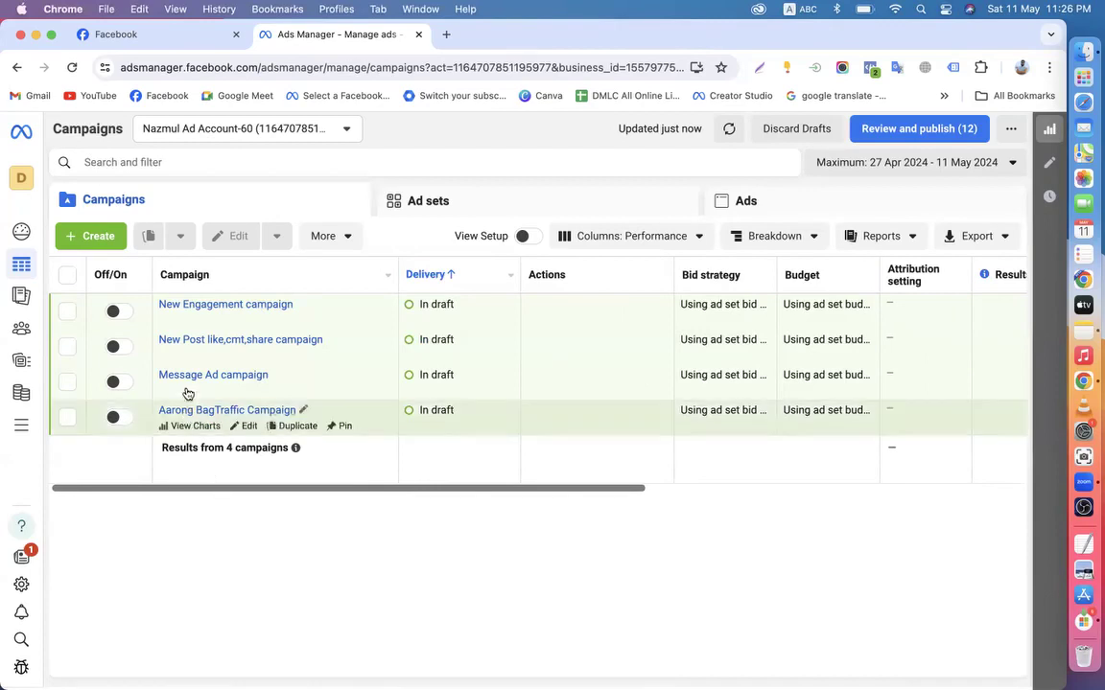
mouse_move(223, 394)
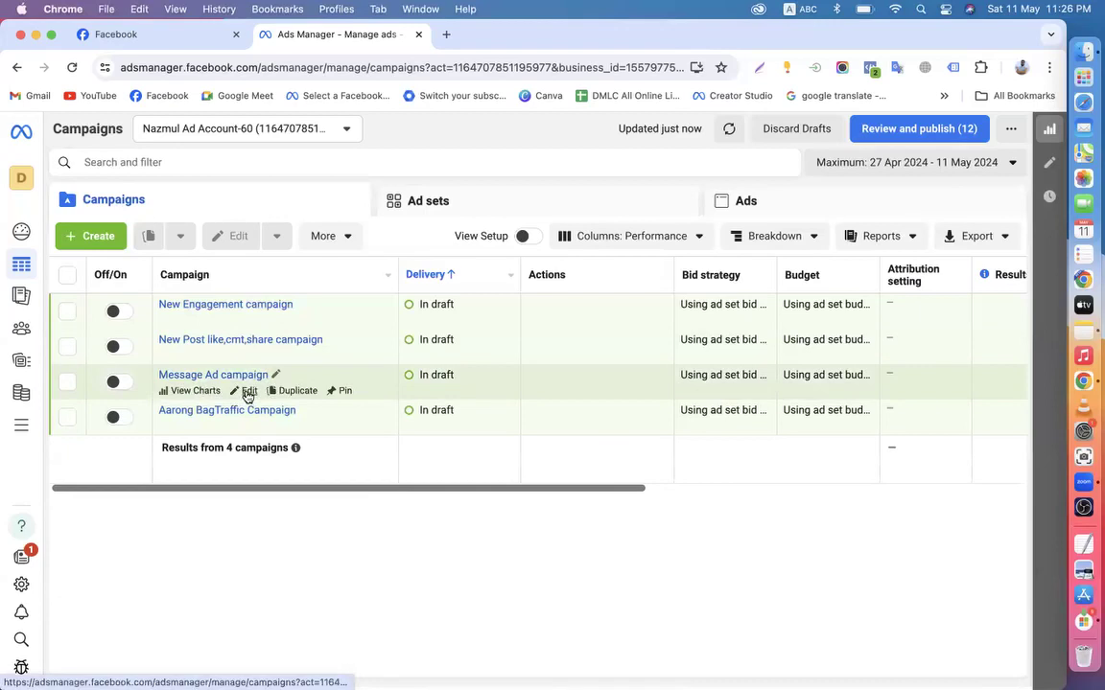
Open the Message Ad campaign's New Engagement ad set to review its $20.00 daily budget and targeting
click(248, 392)
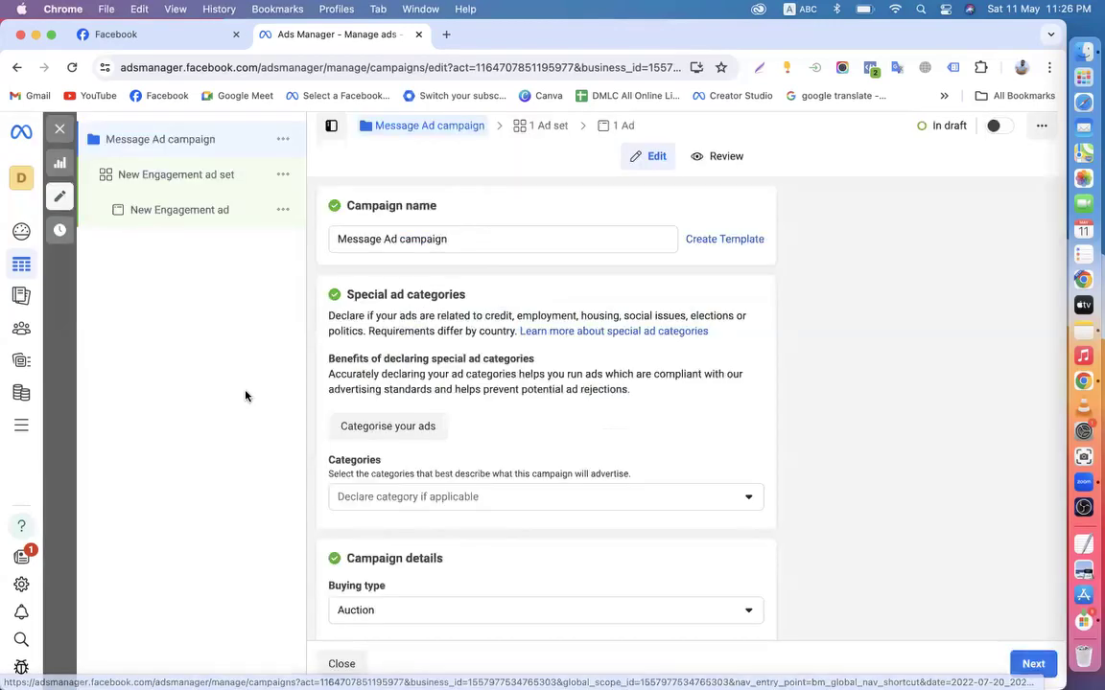
click(131, 181)
scroll(370, 422, down, 10)
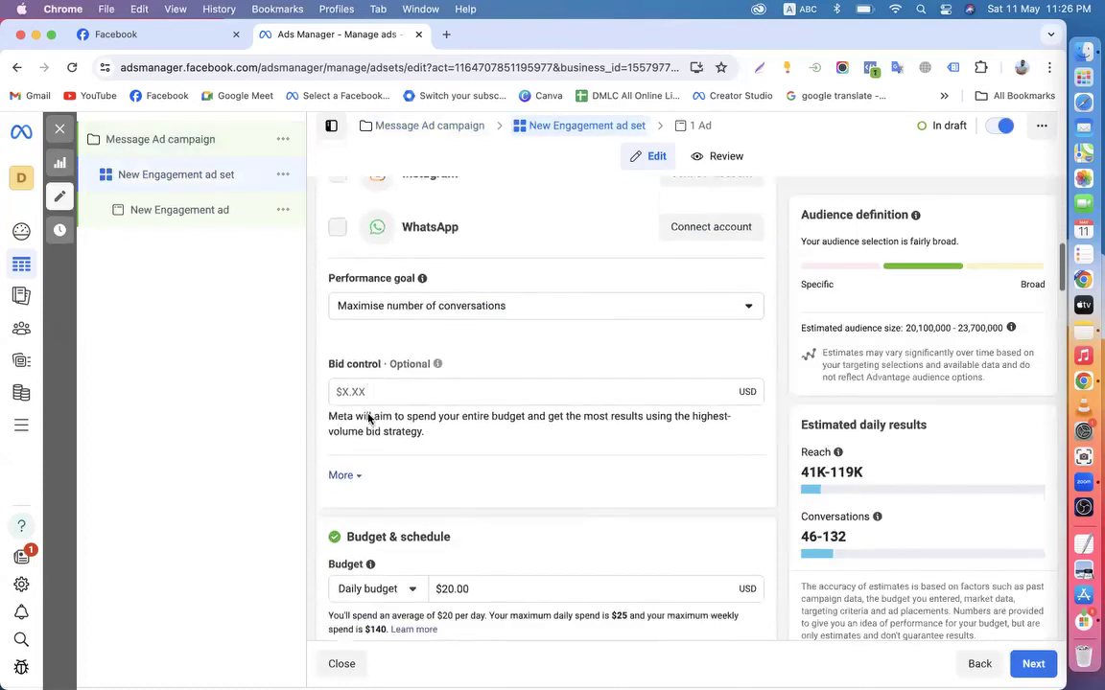
scroll(328, 493, down, 15)
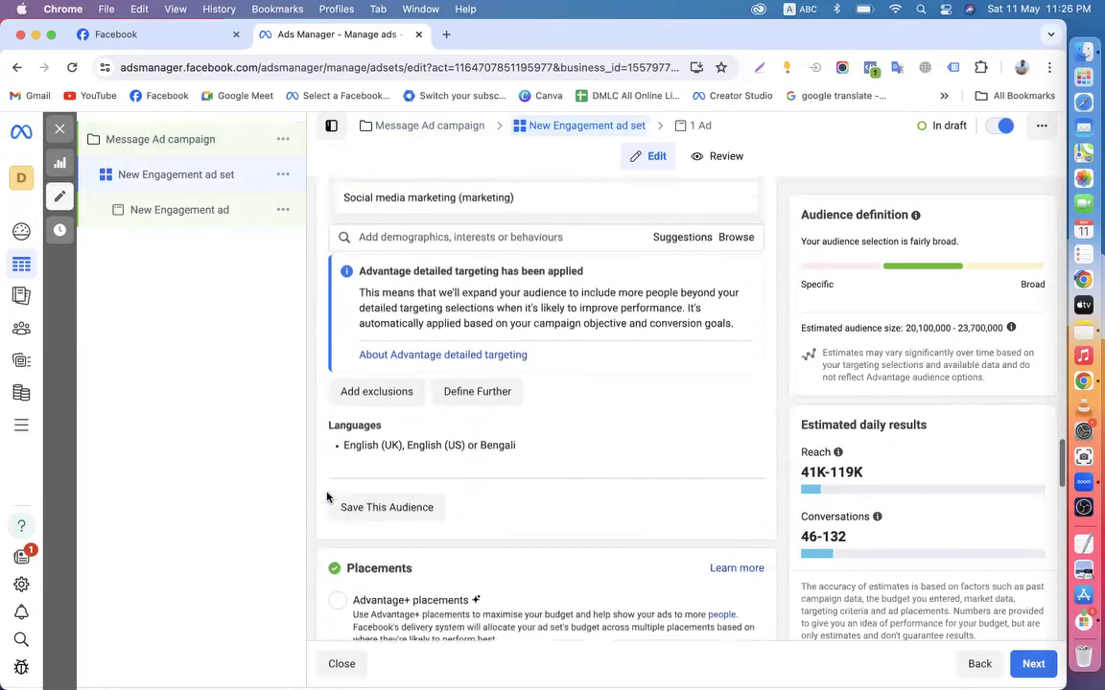
scroll(326, 497, up, 8)
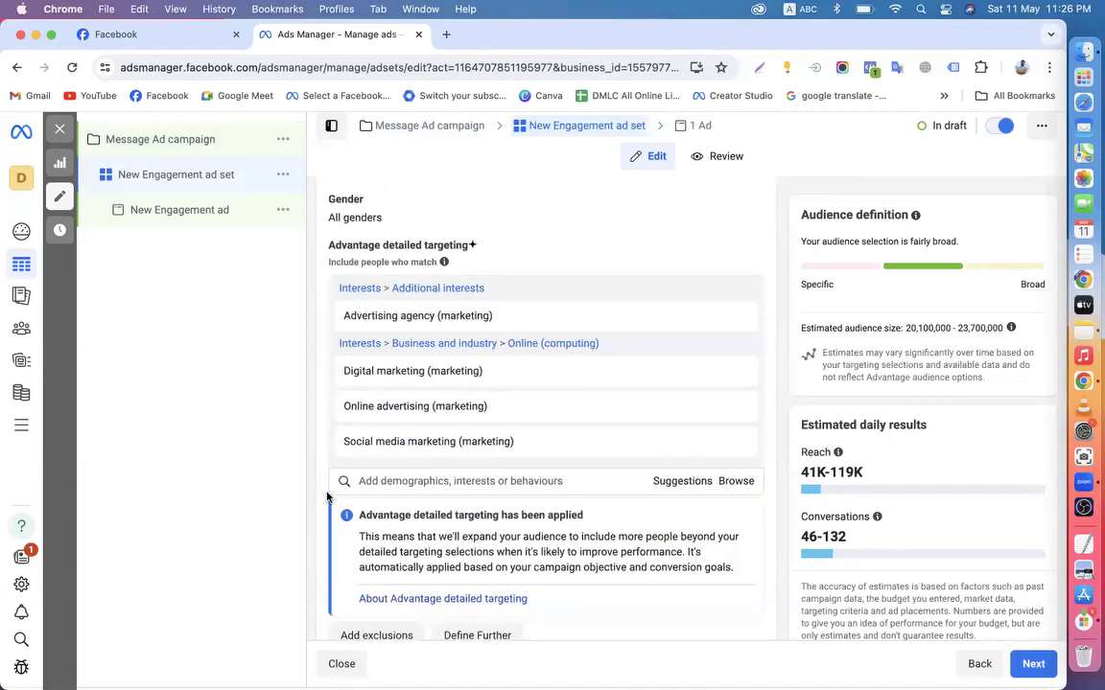
Search 'adver' and add Advertising (marketing) to the ad set's detailed targeting interests
click(402, 479)
text(adver)
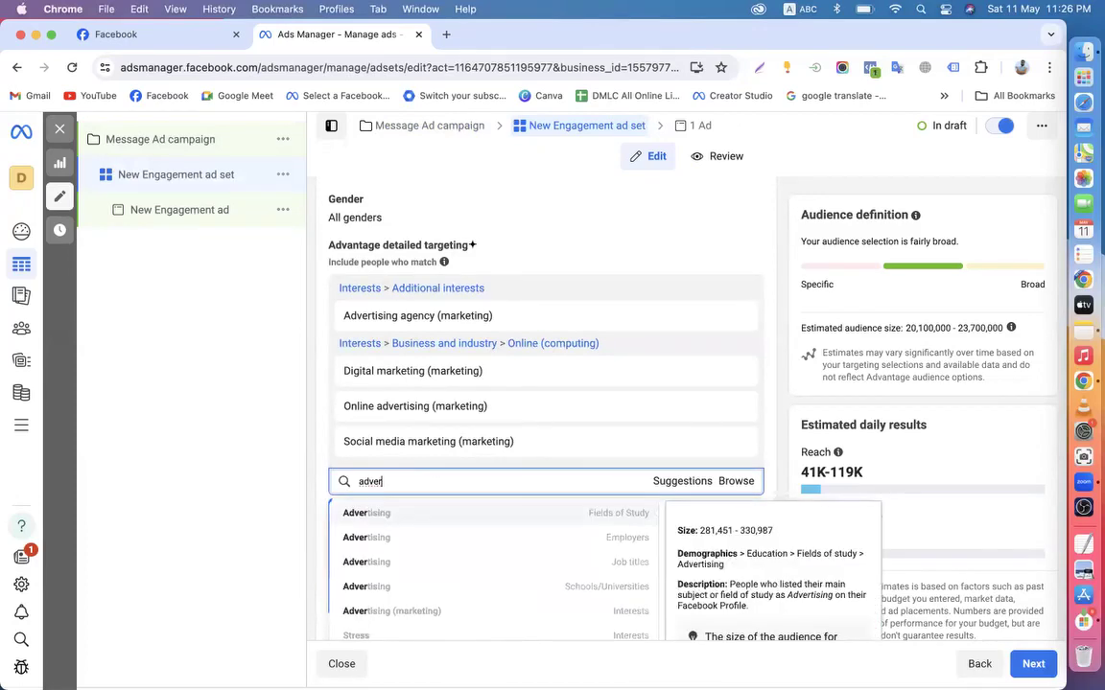
scroll(381, 551, down, 2)
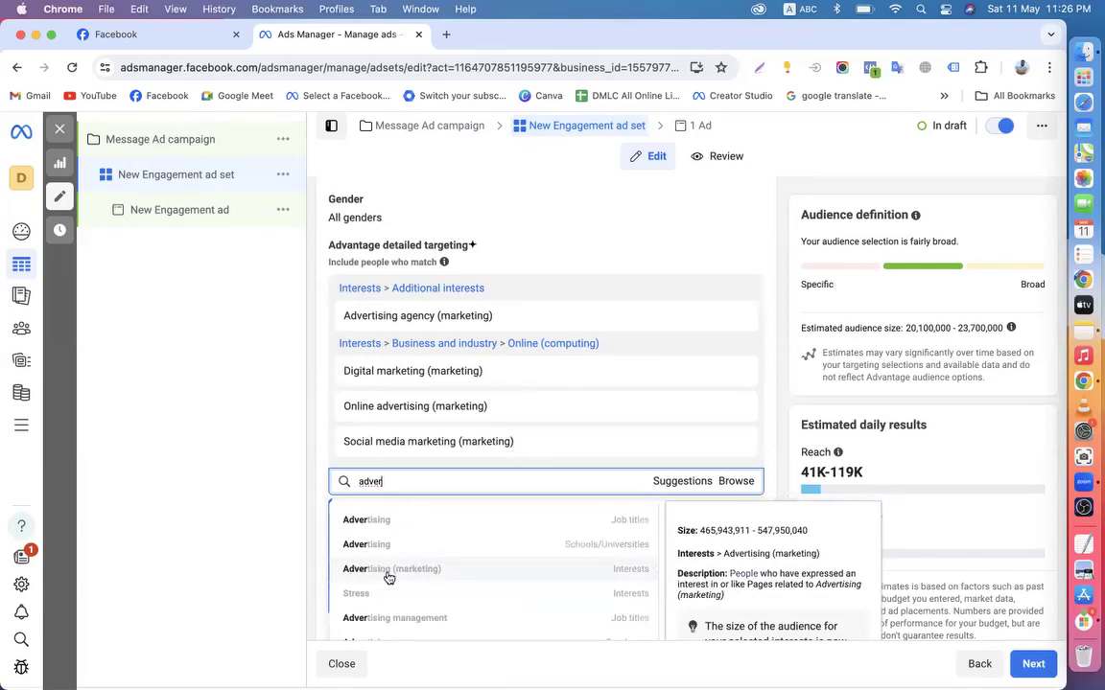
scroll(384, 571, down, 1)
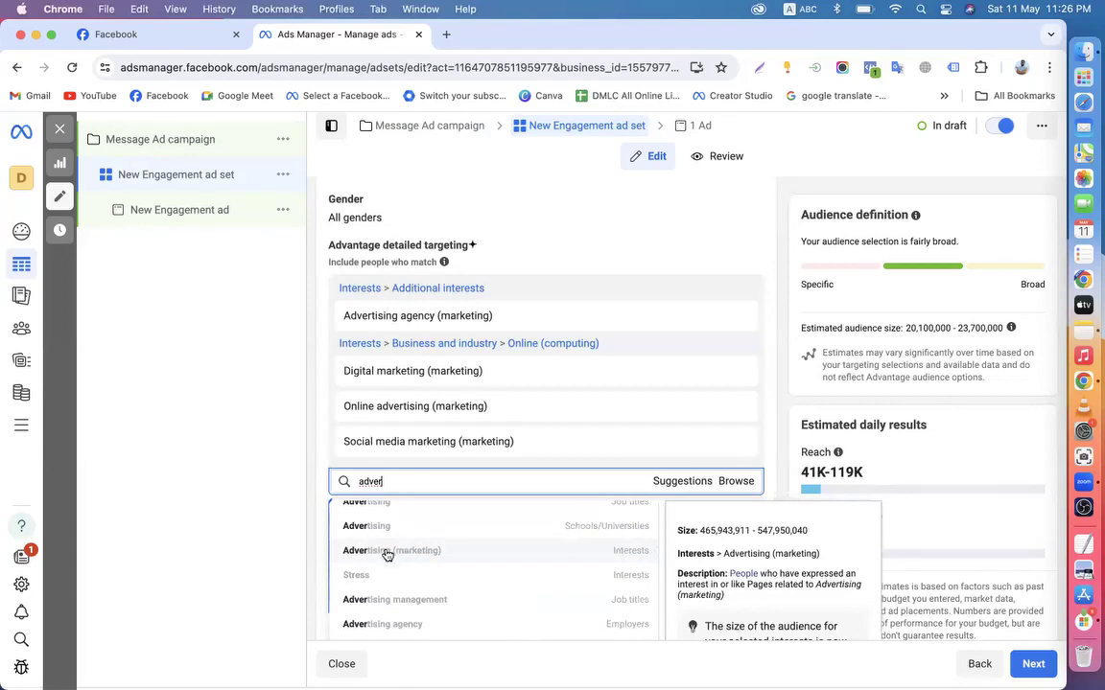
click(405, 552)
drag(336, 375, 465, 376)
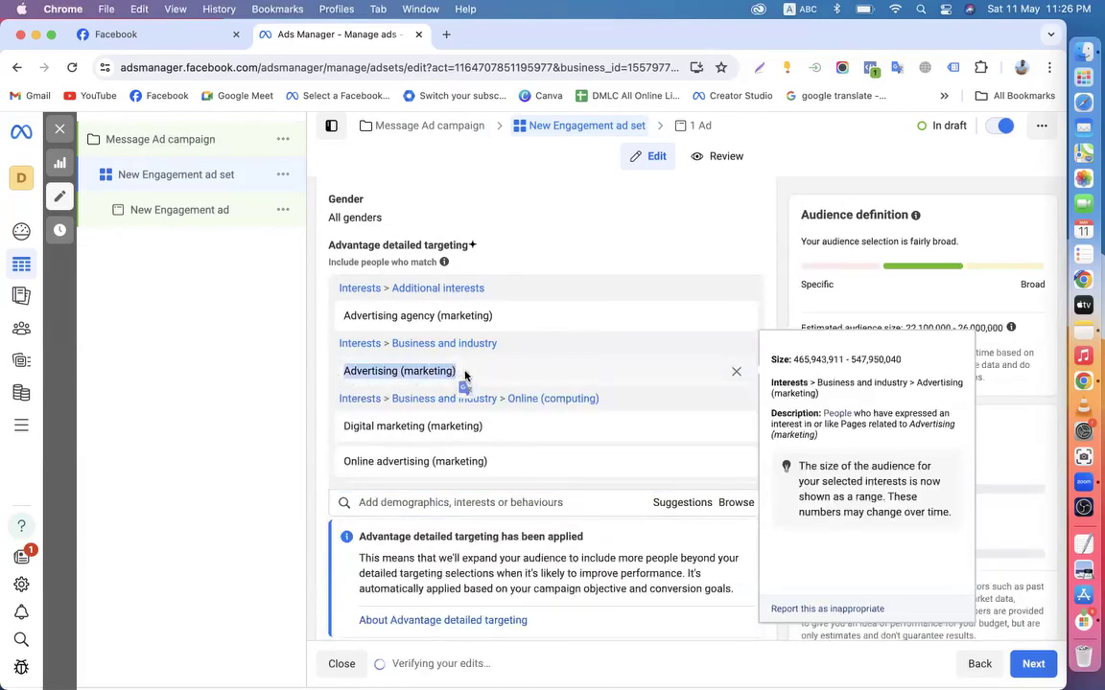
click(324, 376)
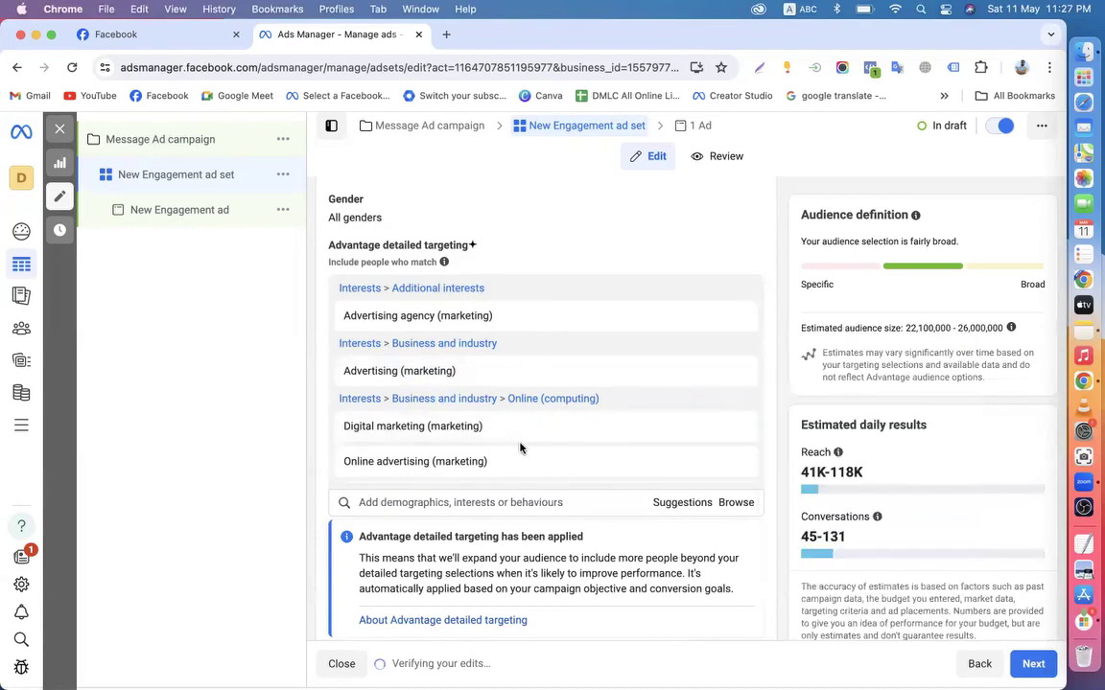
Remove Digital marketing (marketing) from the interests, then return to the Message Ad campaign
scroll(350, 458, down, 1)
drag(340, 427, 468, 434)
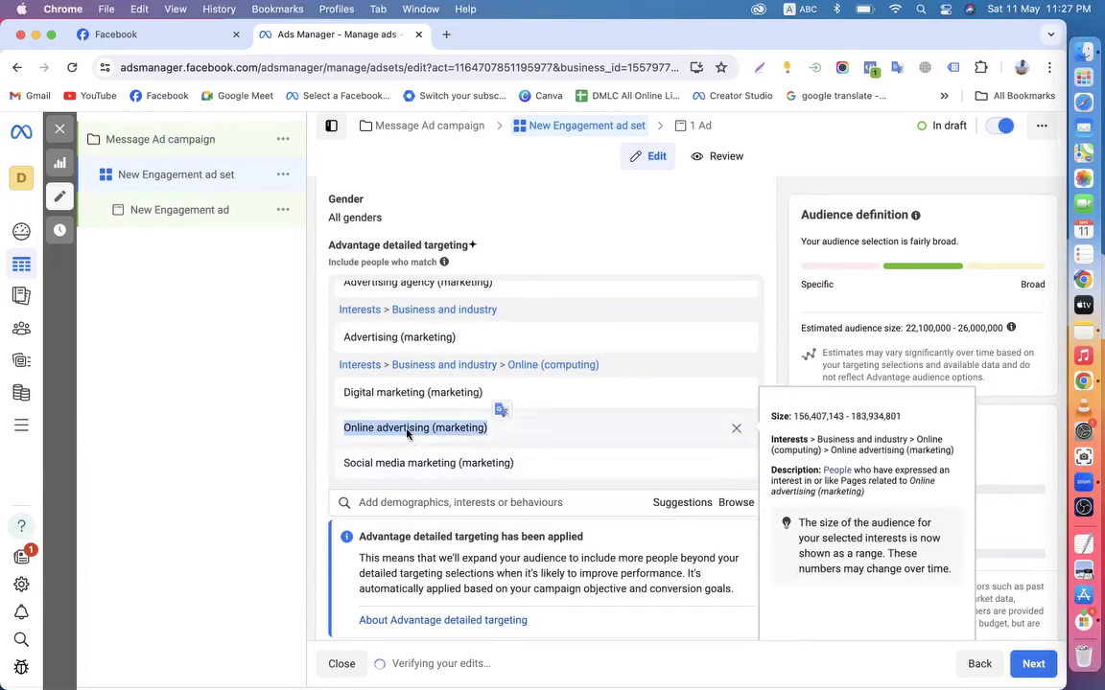
scroll(407, 434, up, 1)
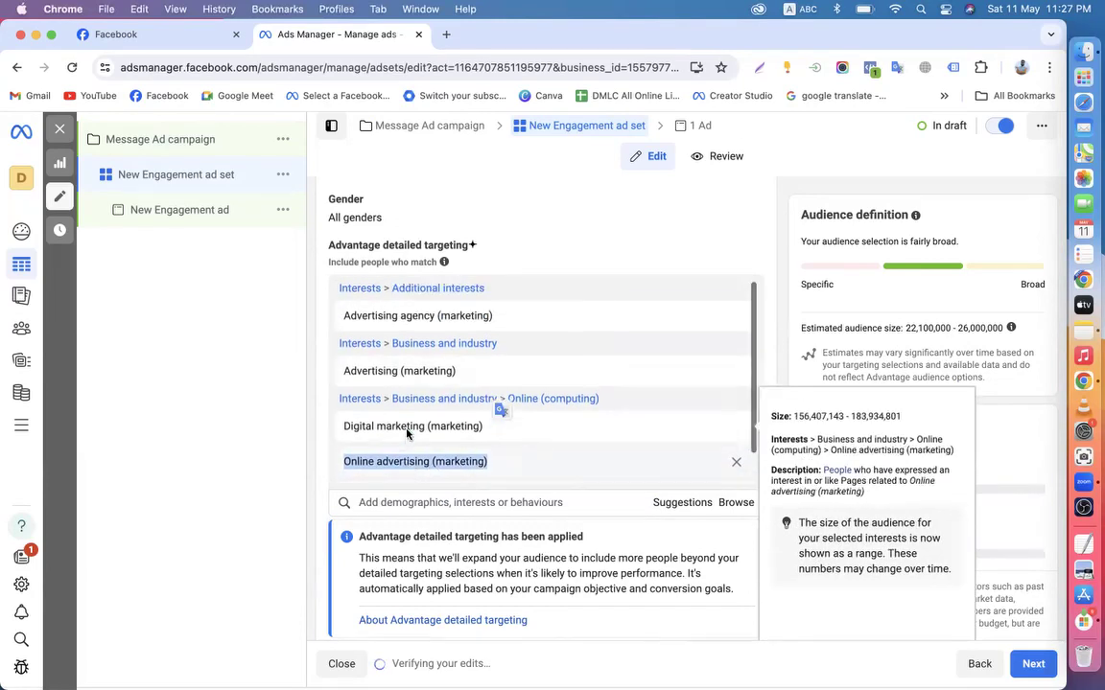
click(383, 327)
drag(328, 316, 496, 318)
scroll(496, 318, down, 1)
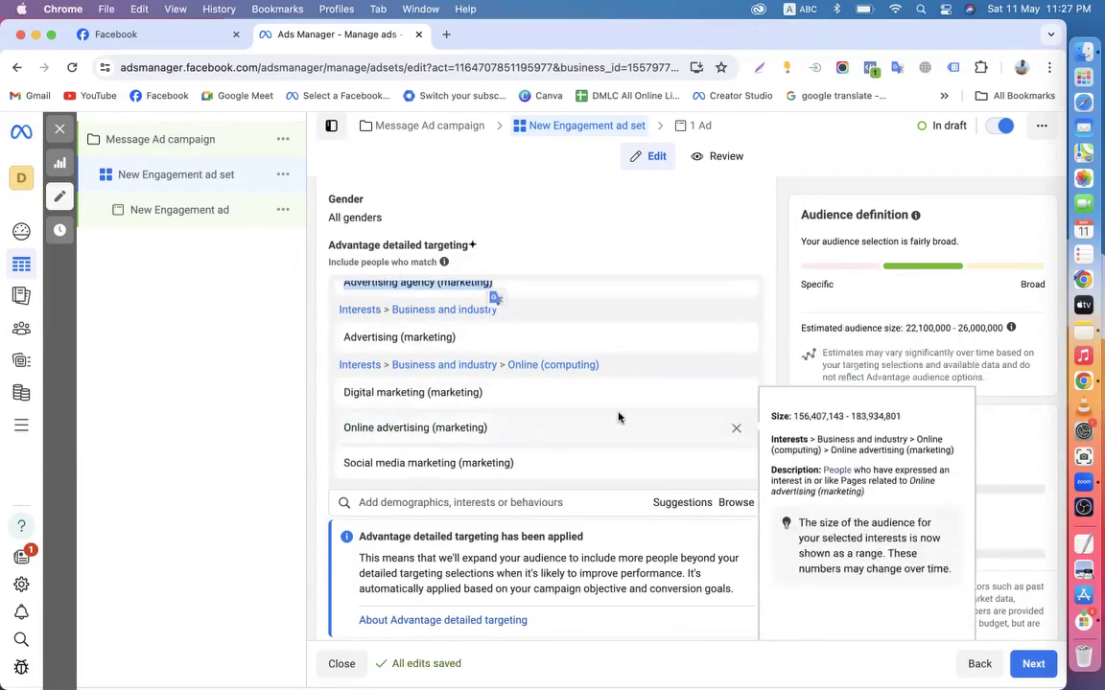
click(736, 393)
drag(338, 462, 513, 468)
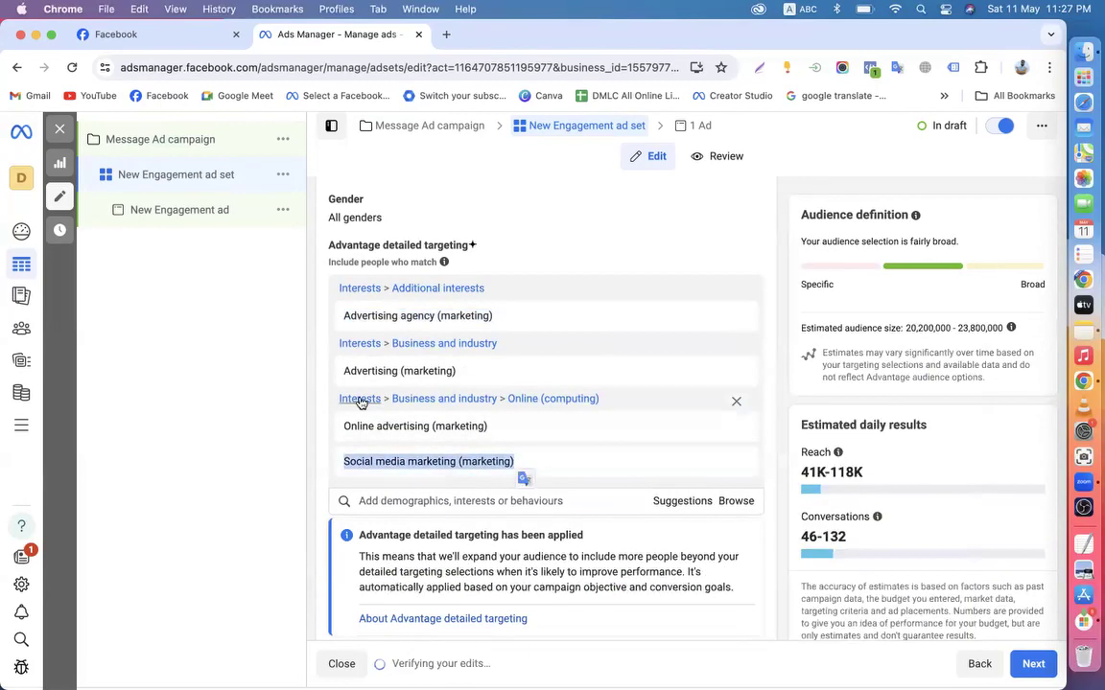
click(319, 379)
mouse_move(398, 462)
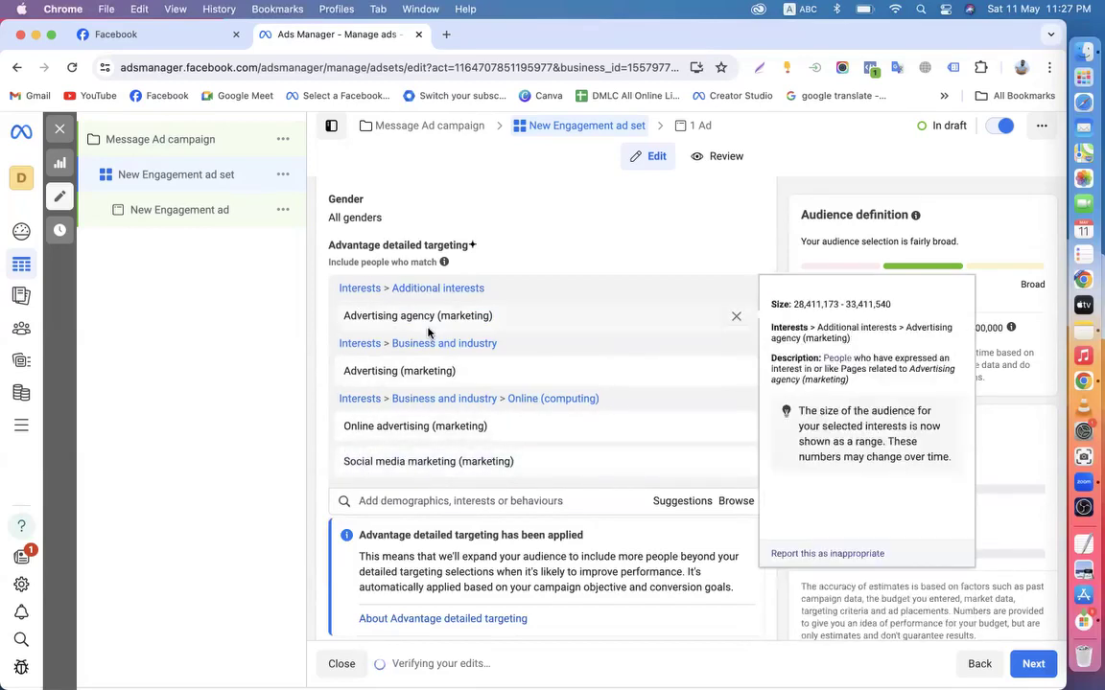
mouse_move(343, 367)
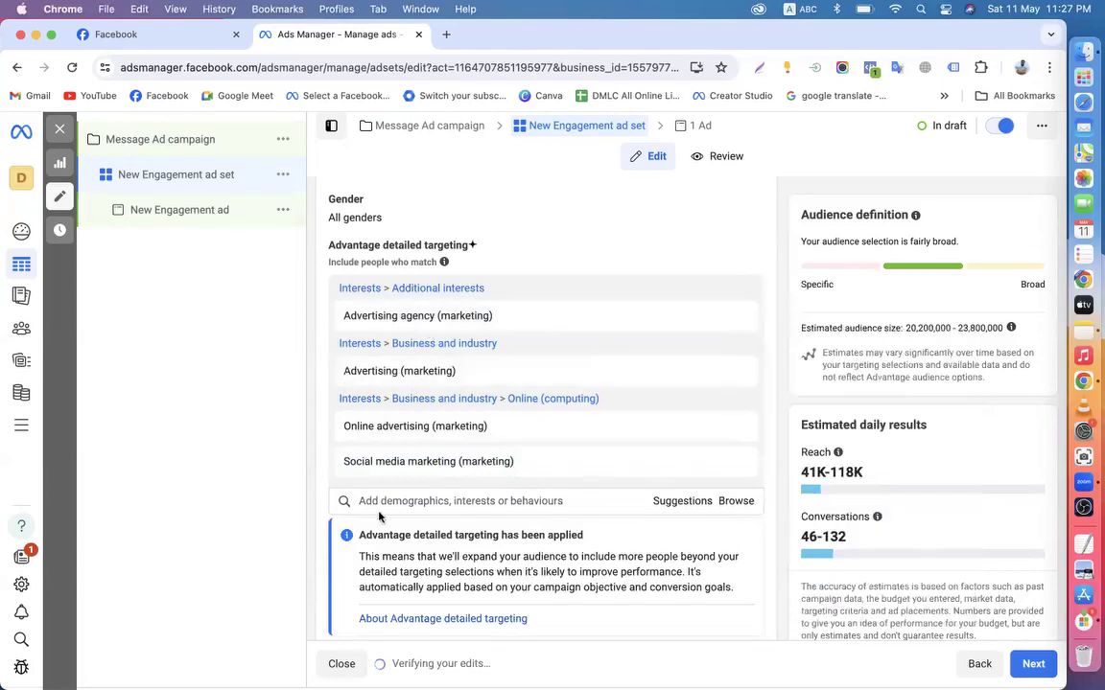
click(132, 153)
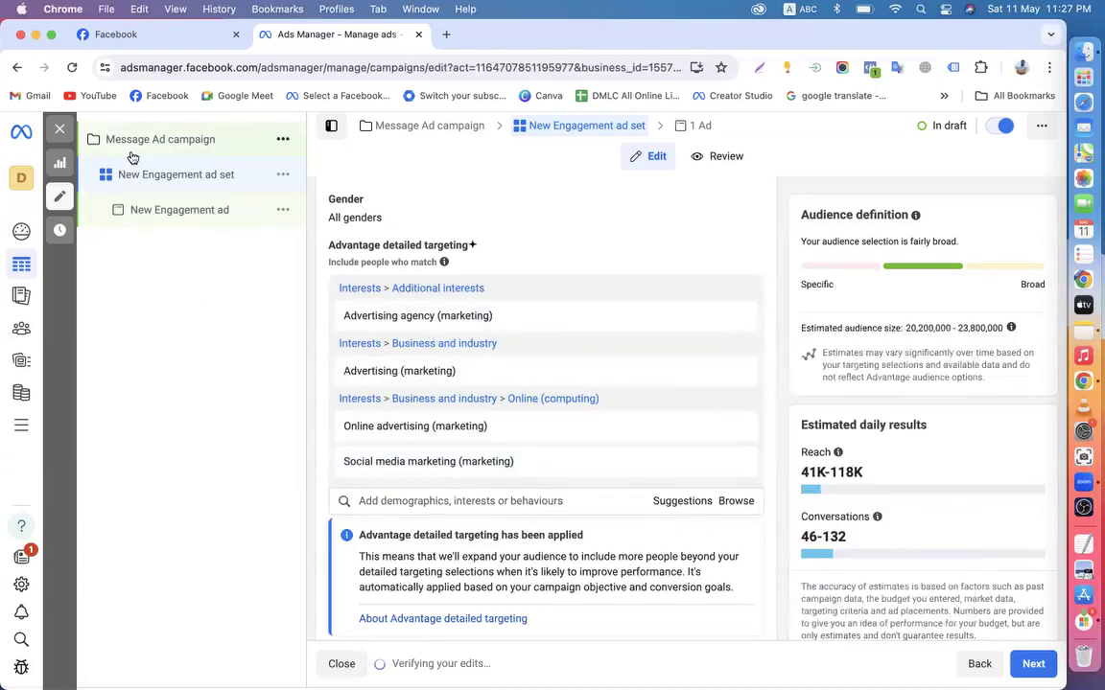
Close the campaign editor without publishing the draft items
click(61, 136)
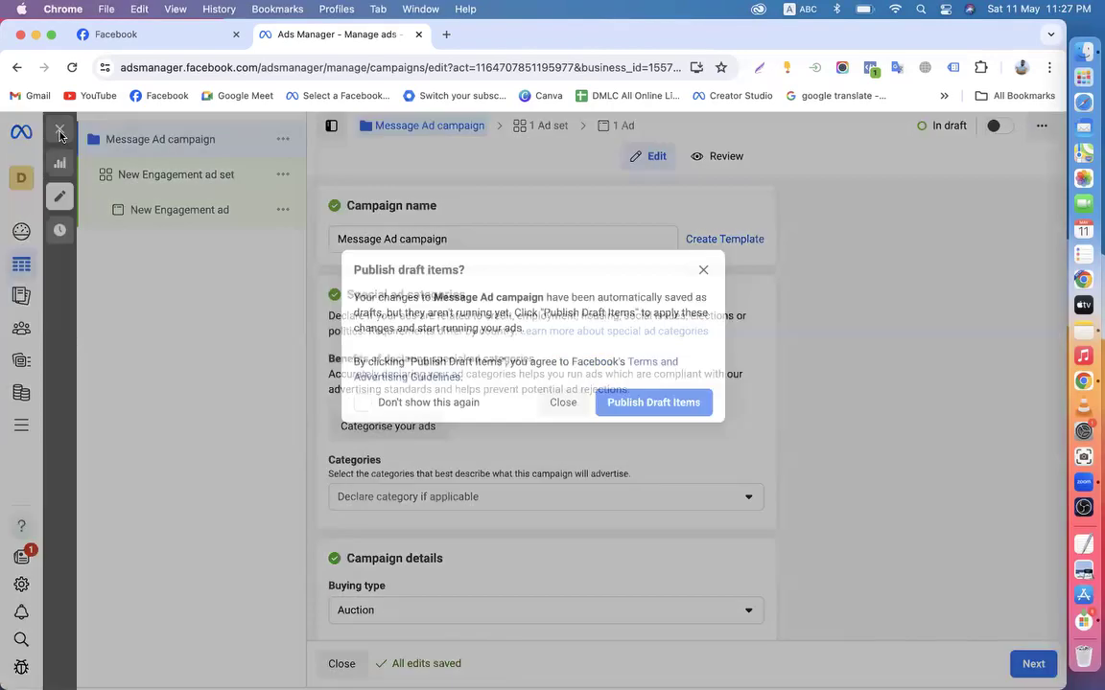
click(562, 401)
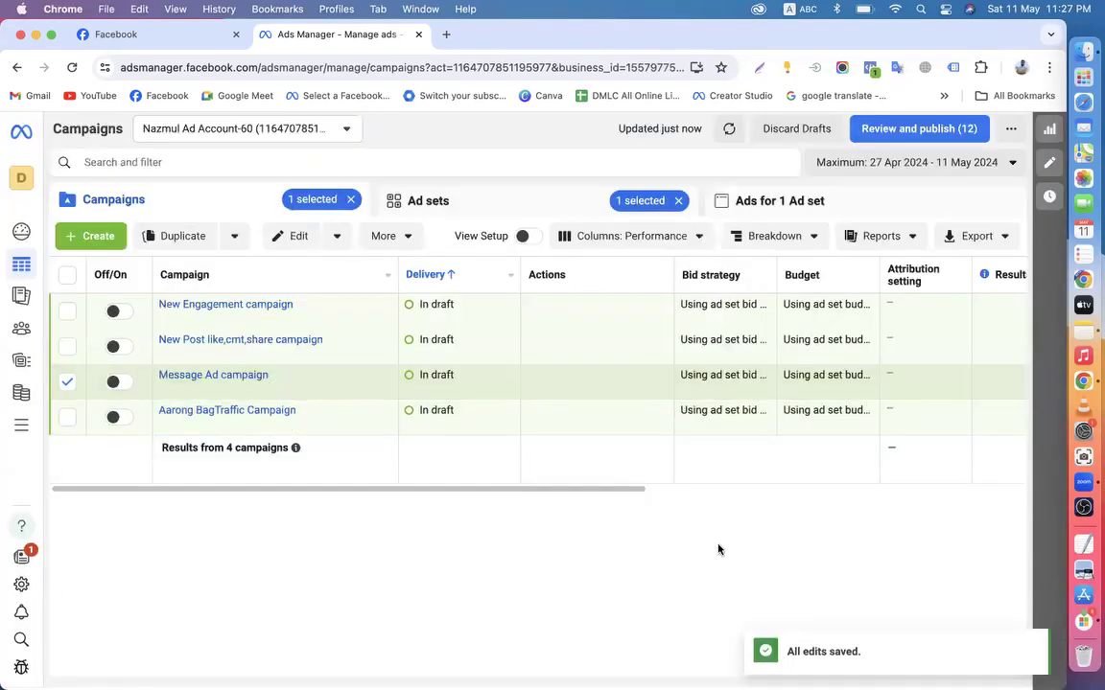
drag(579, 490, 454, 515)
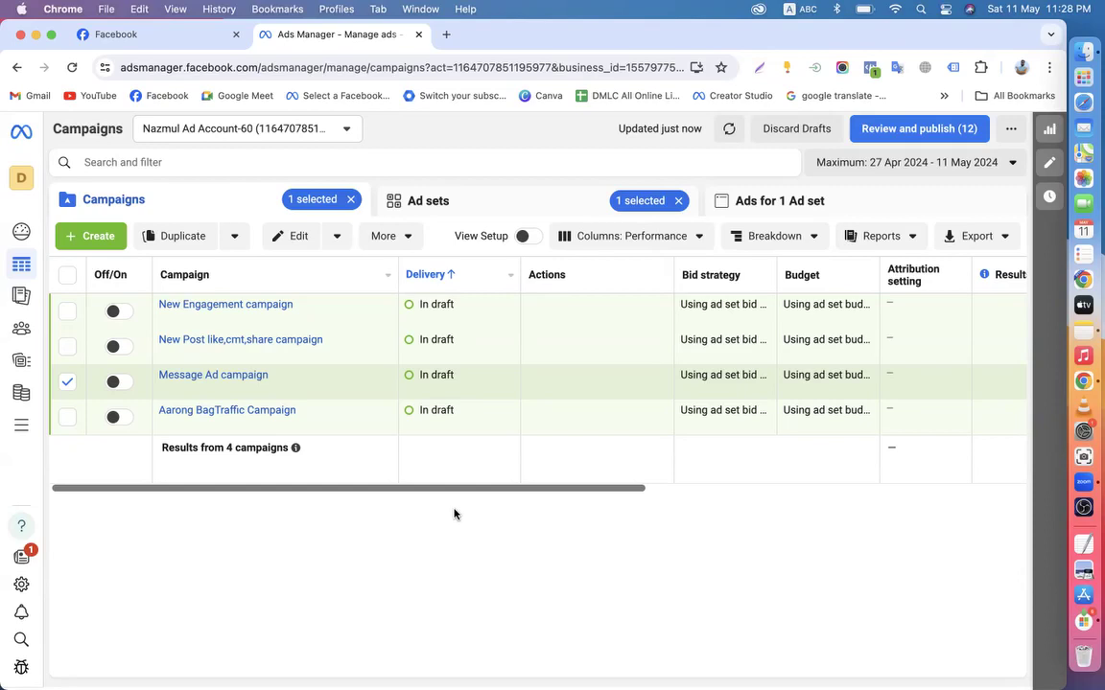
Untick the Message Ad campaign and clear the Ad sets selection chip
click(67, 382)
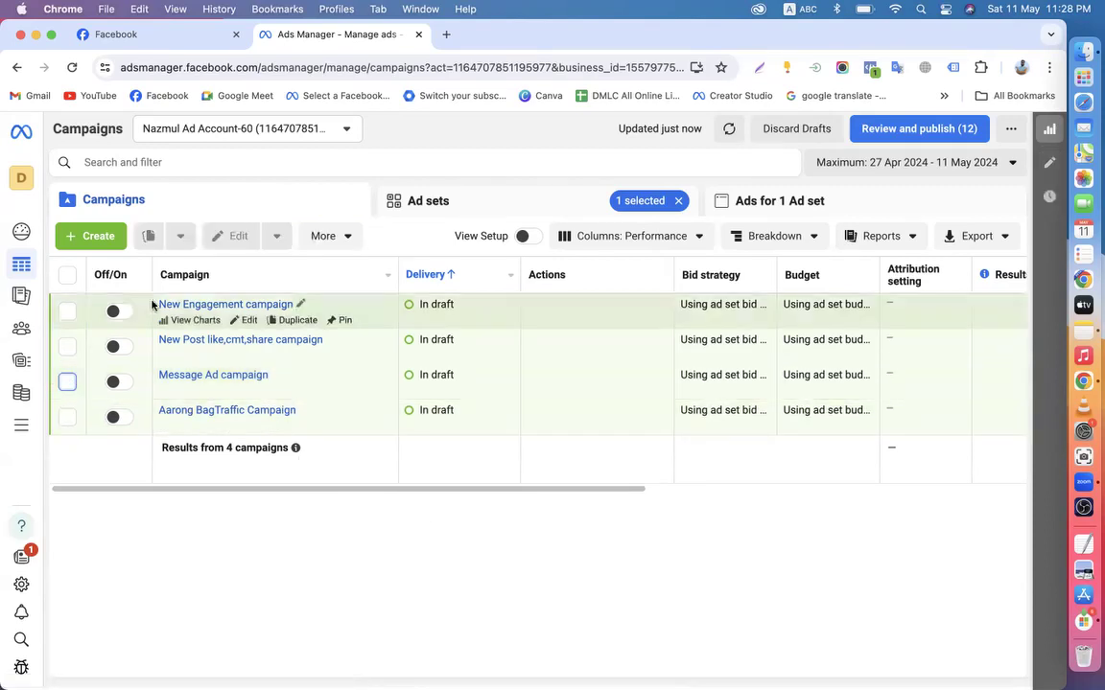
click(678, 201)
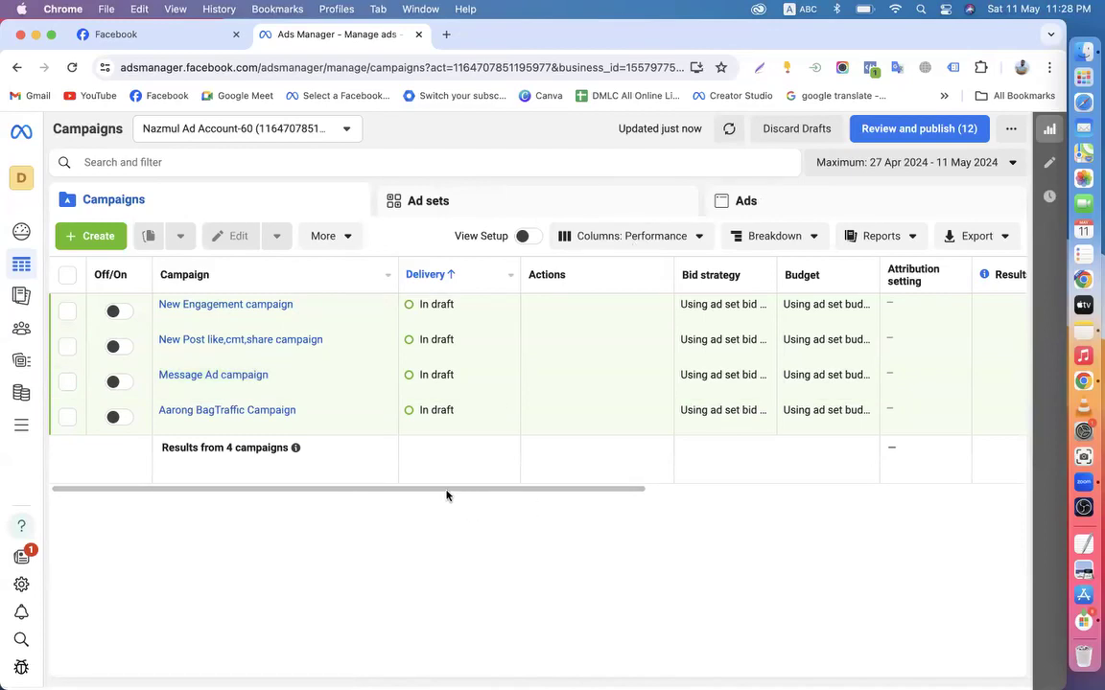
drag(445, 493, 184, 508)
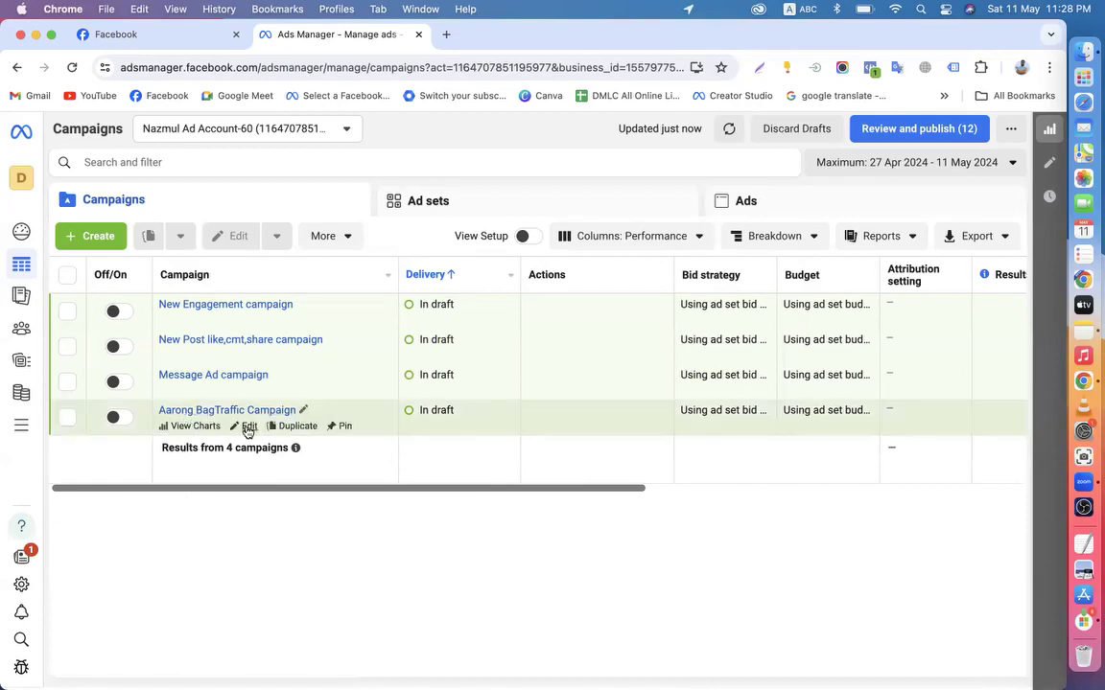
Review the Aarong BagTraffic ad set audience (Bangladesh, 18–65+, women), then leave without publishing
click(248, 426)
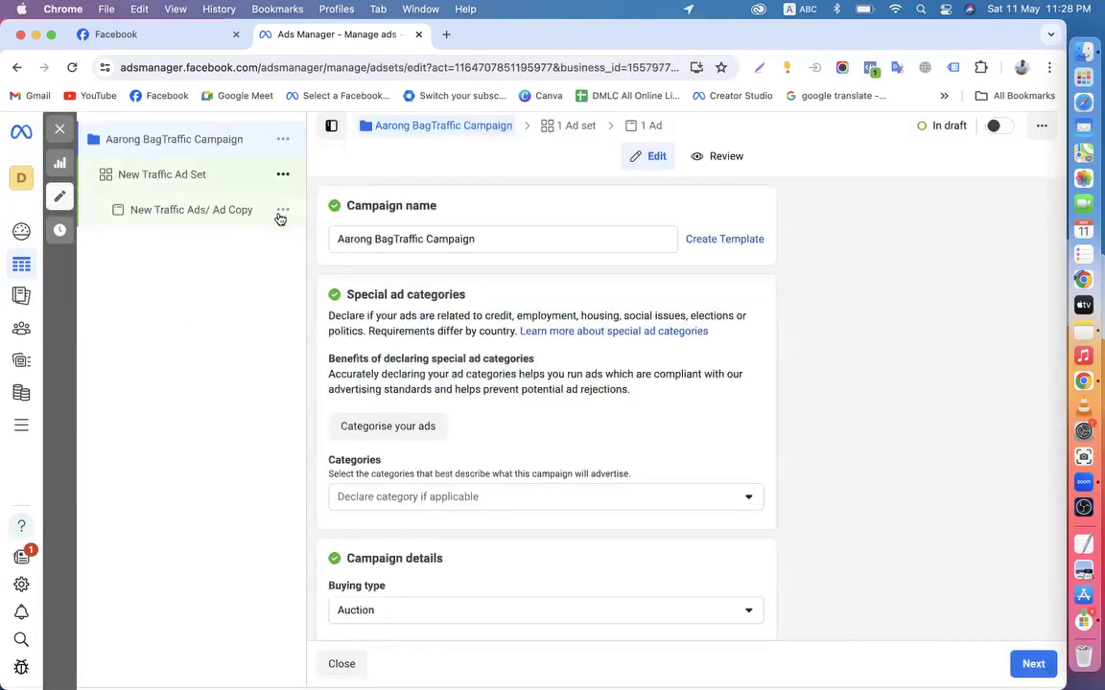
scroll(474, 431, down, 10)
scroll(474, 431, down, 15)
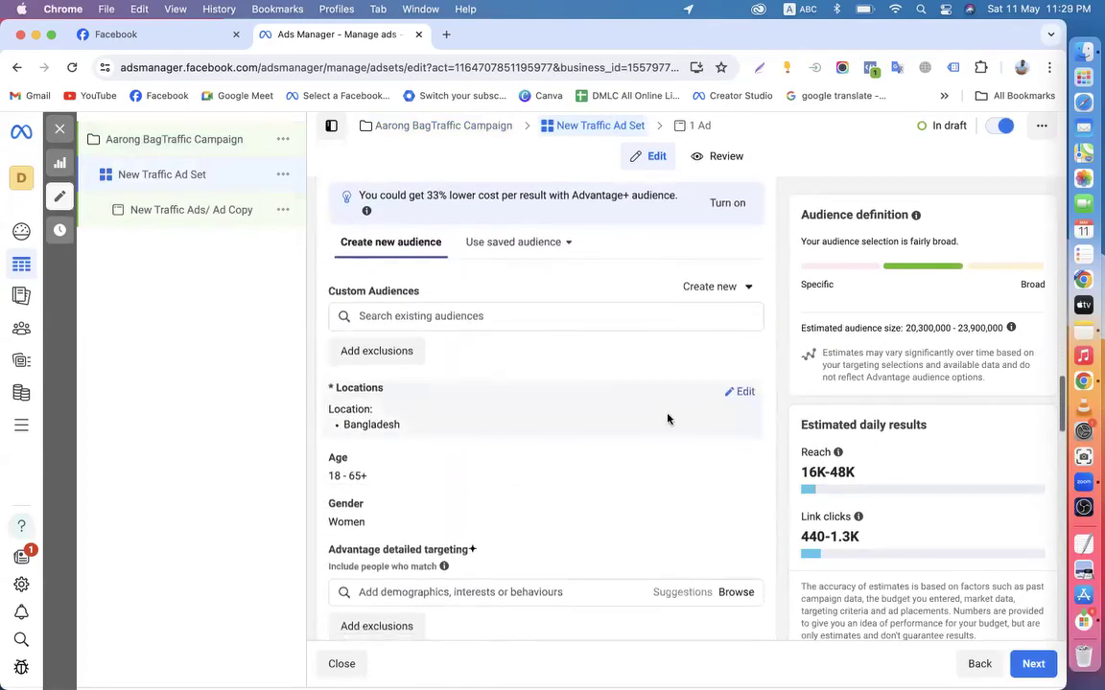
scroll(668, 419, down, 8)
scroll(653, 431, up, 3)
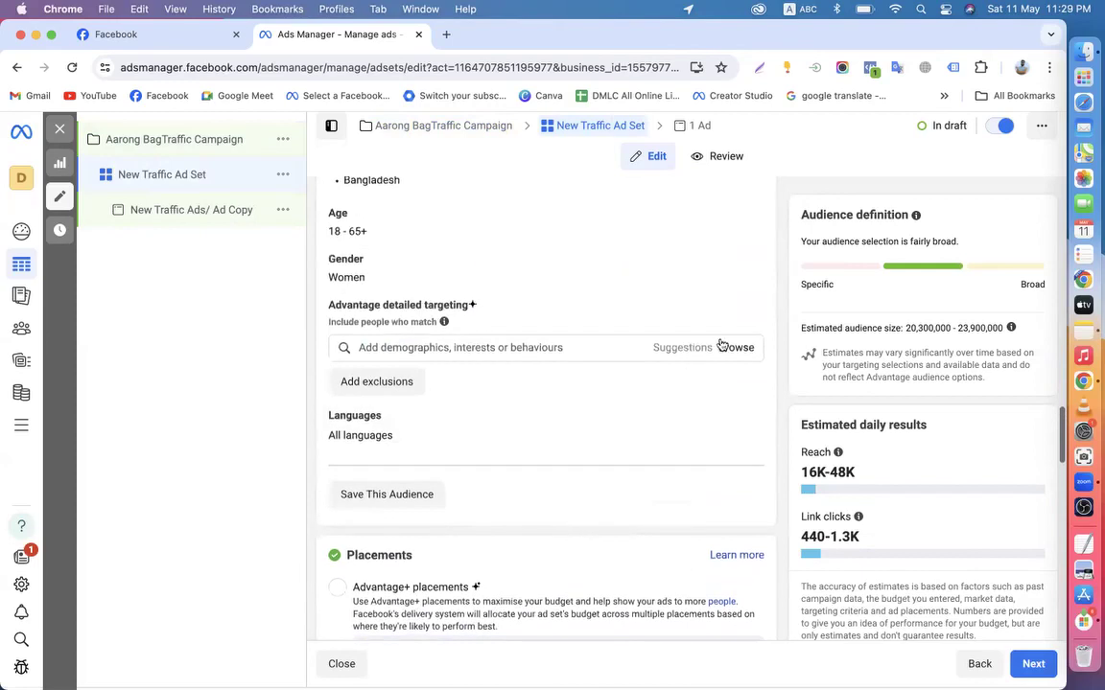
click(732, 348)
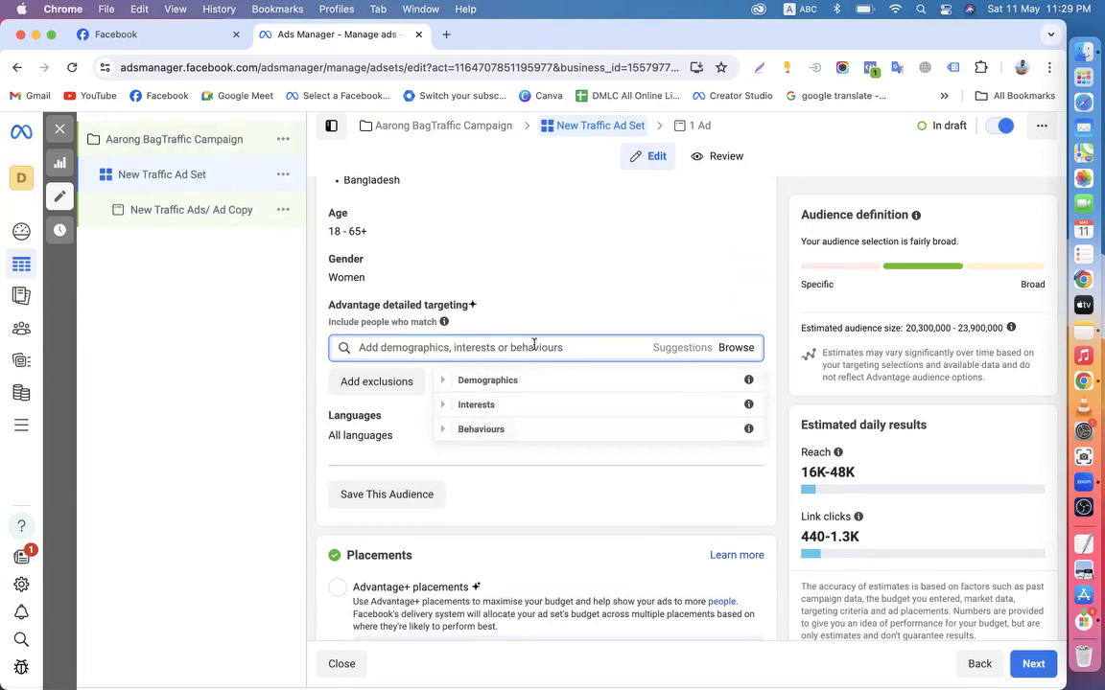
click(131, 141)
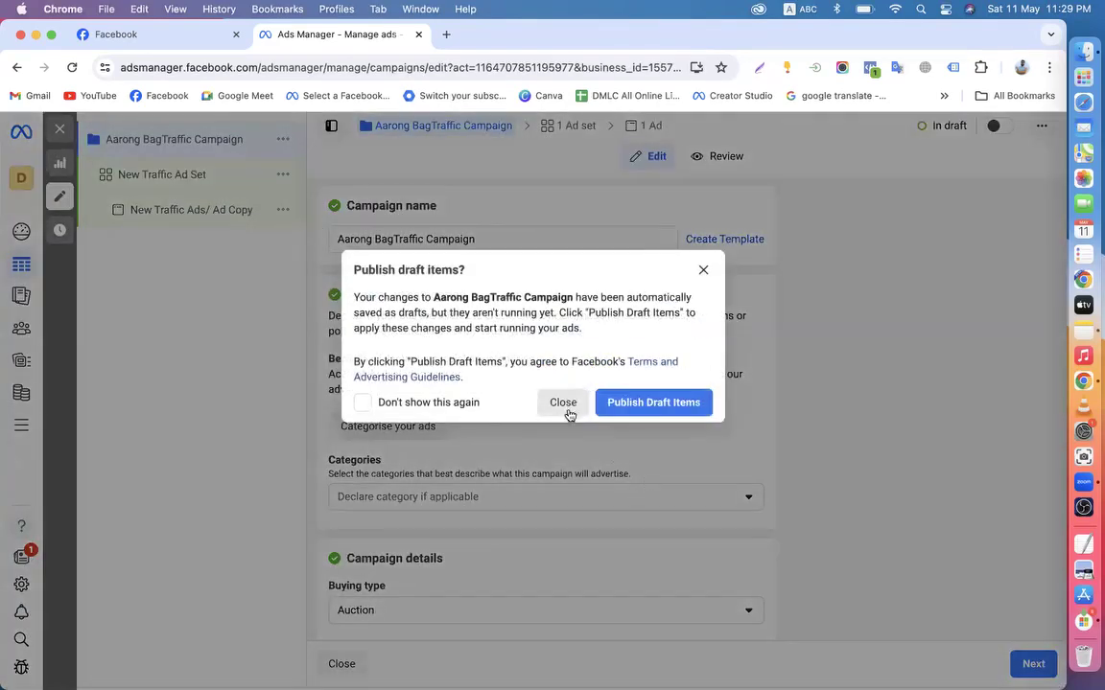
click(564, 403)
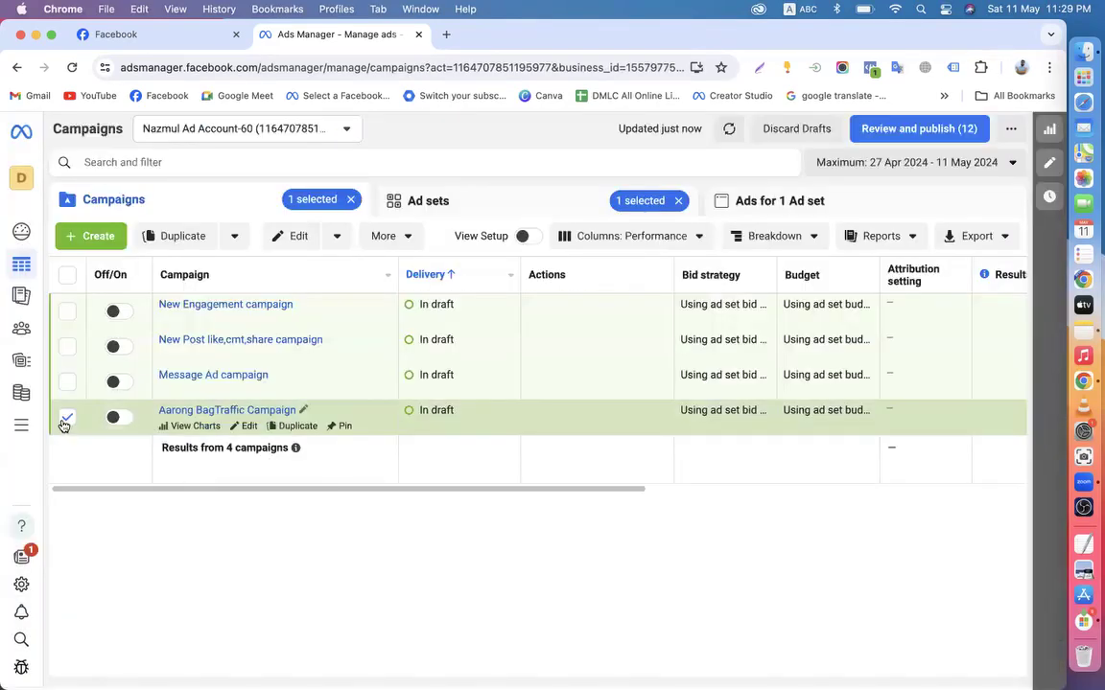
Open the Message Ad campaign's New Engagement ad set and review its audience settings
click(247, 391)
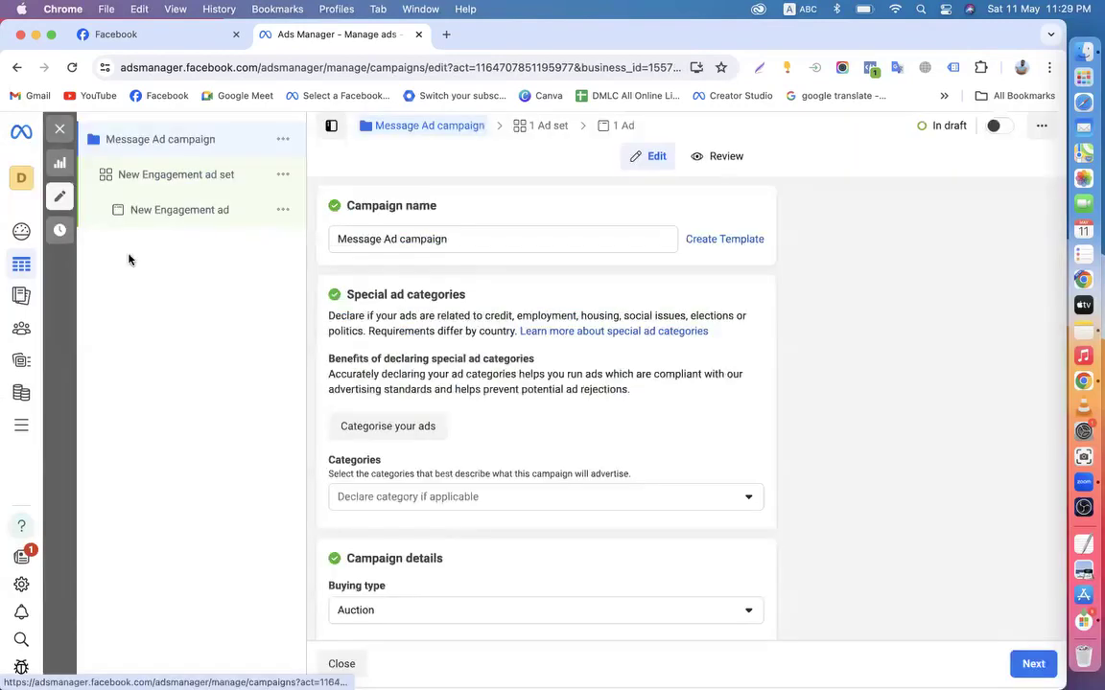
click(169, 178)
scroll(507, 405, down, 1)
scroll(507, 404, down, 15)
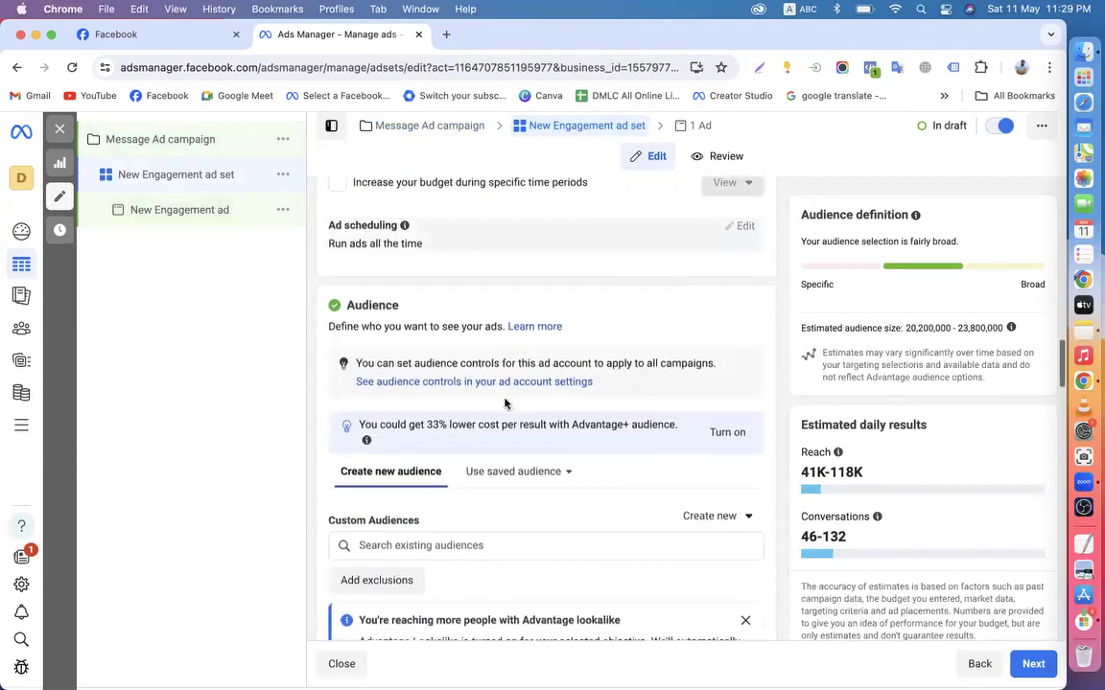
scroll(505, 404, down, 6)
scroll(505, 404, down, 1)
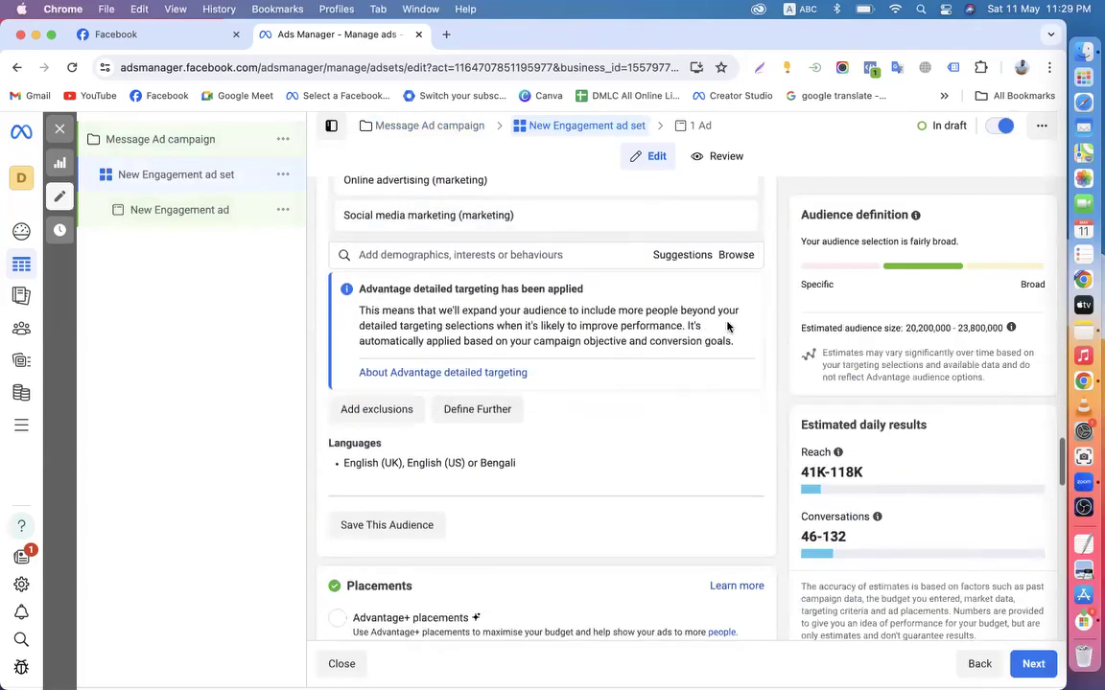
Browse its detailed targeting interests and check the $20.00 daily budget for 12–31 May 2024
click(732, 257)
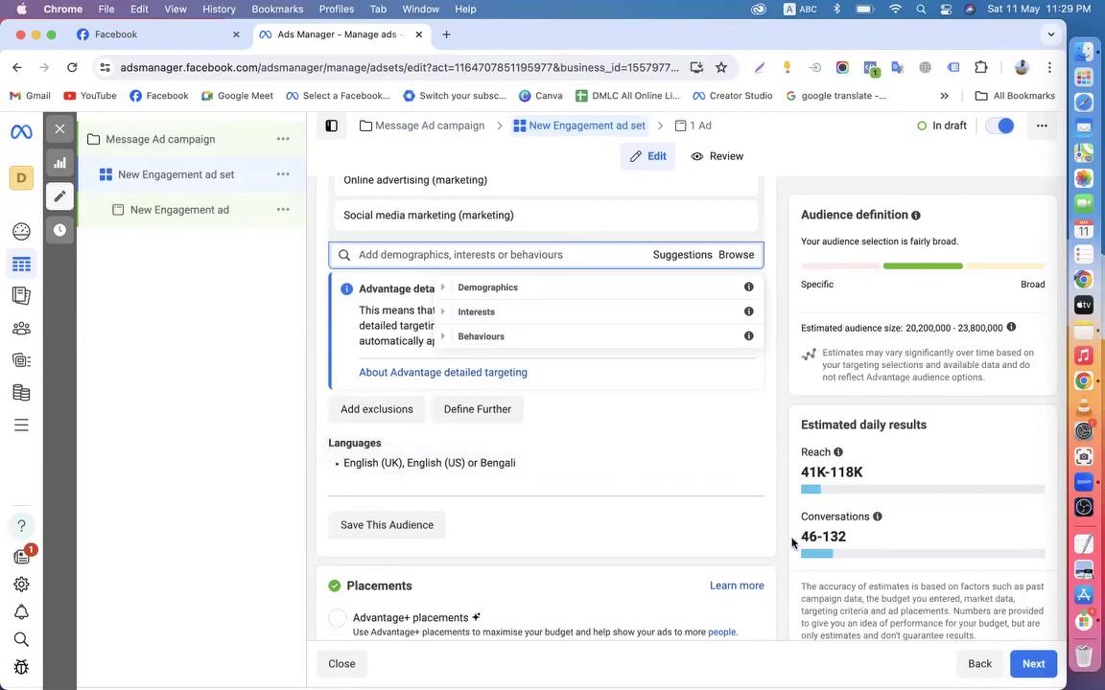
scroll(792, 544, up, 15)
scroll(793, 544, up, 10)
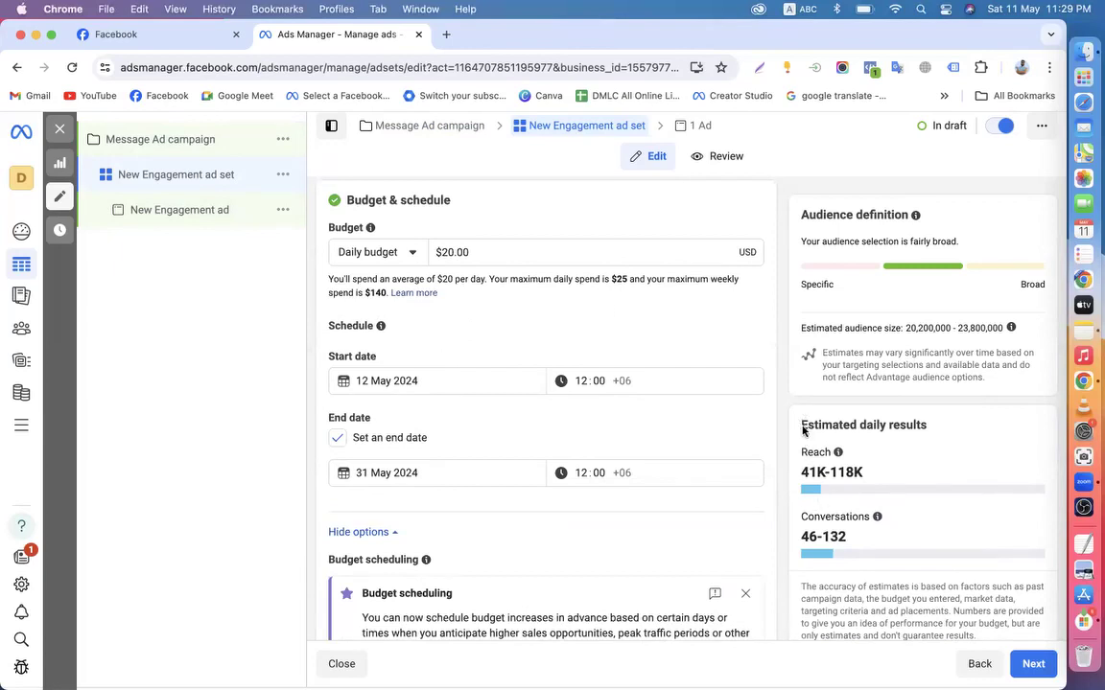
drag(803, 431, 932, 436)
drag(802, 425, 925, 427)
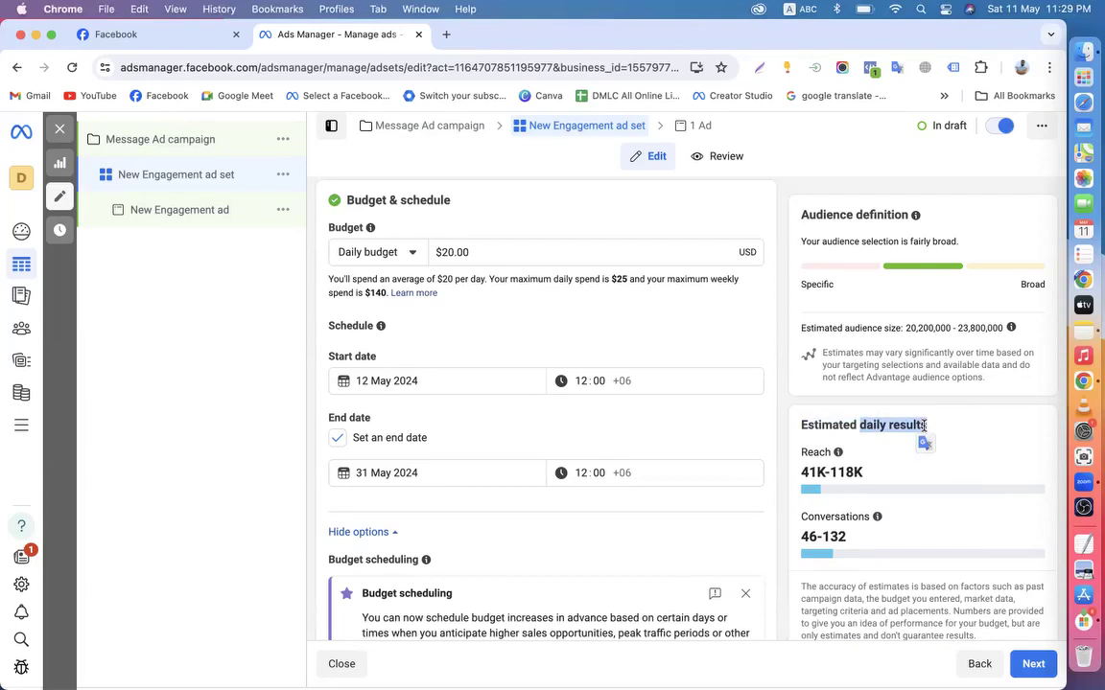
click(945, 439)
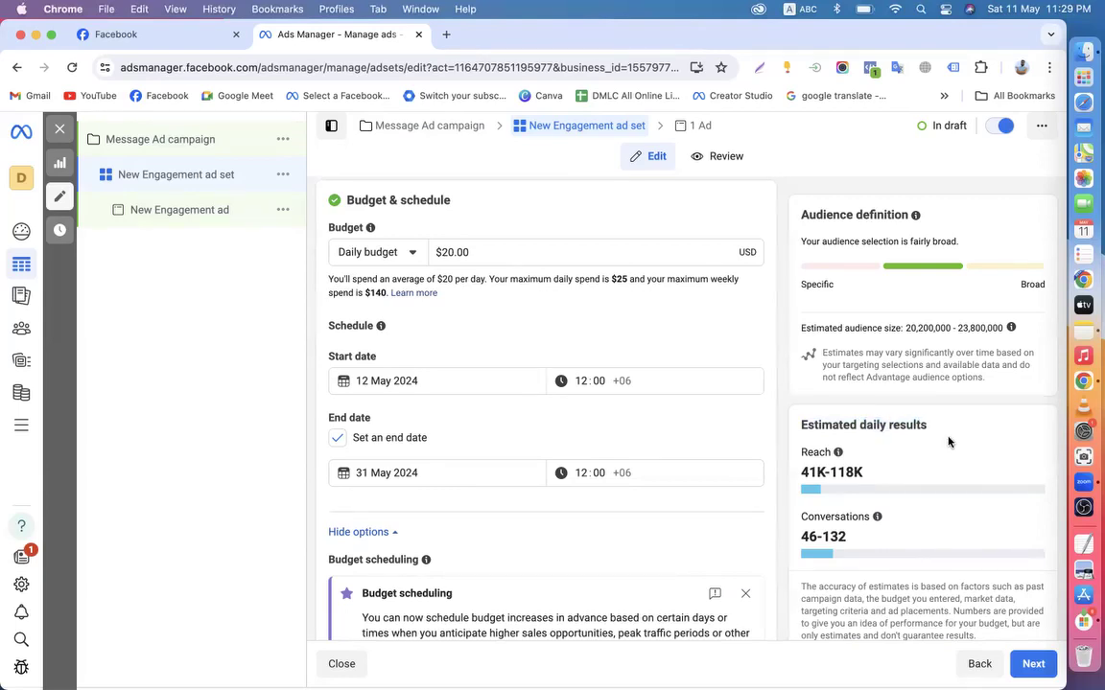
drag(860, 425, 926, 427)
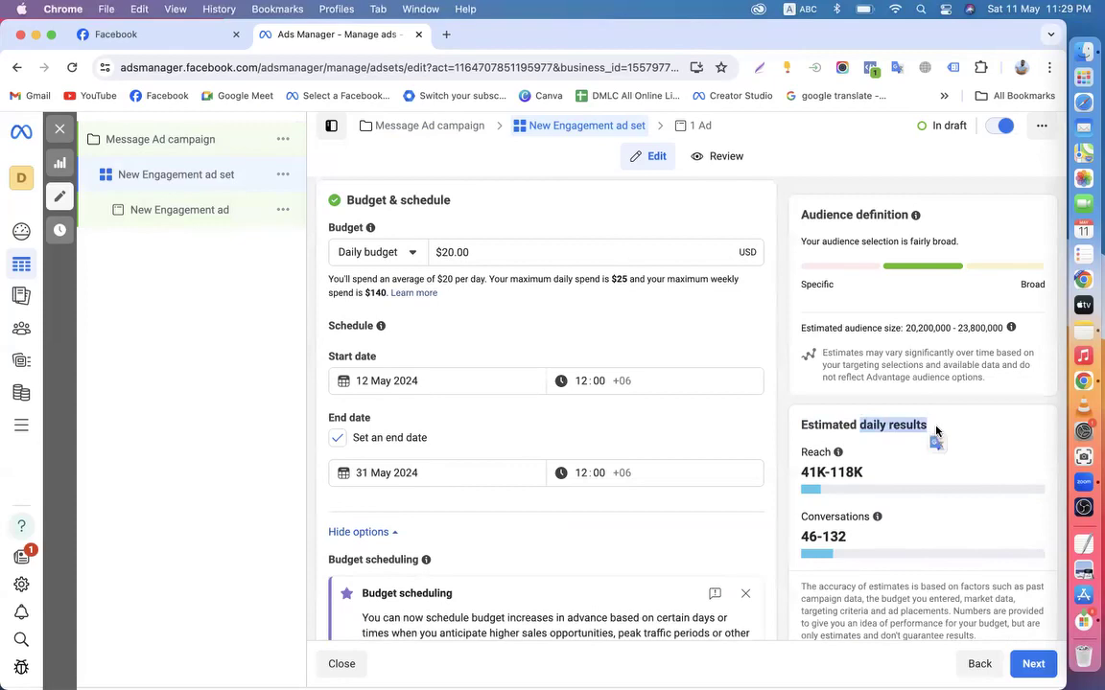
click(861, 425)
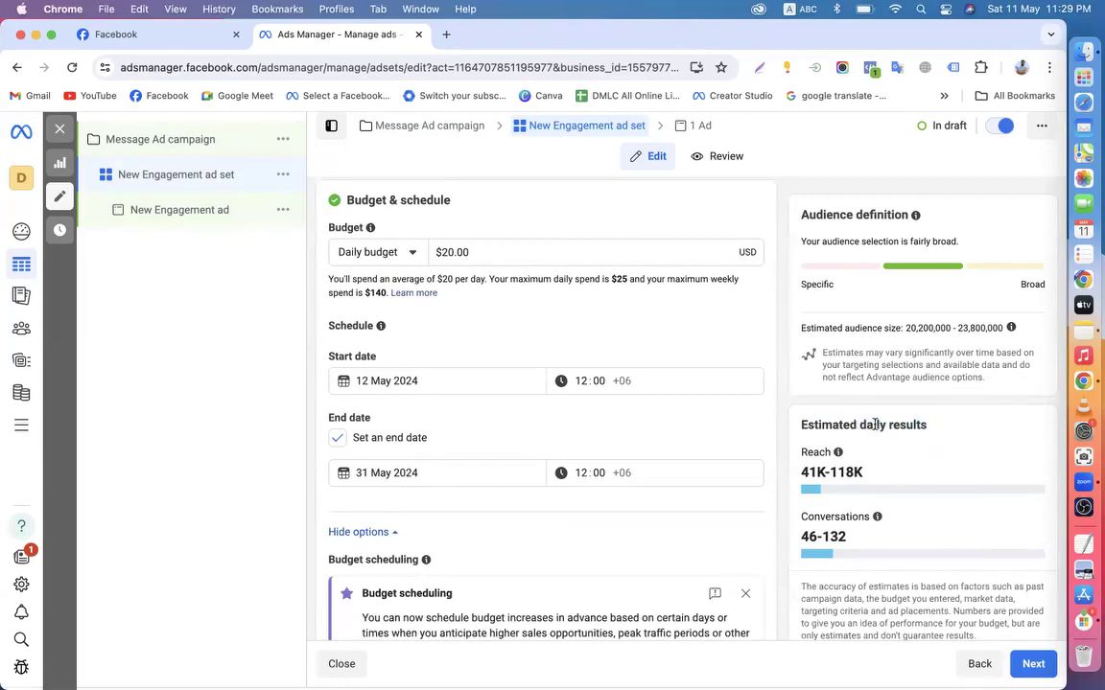
drag(875, 427, 942, 429)
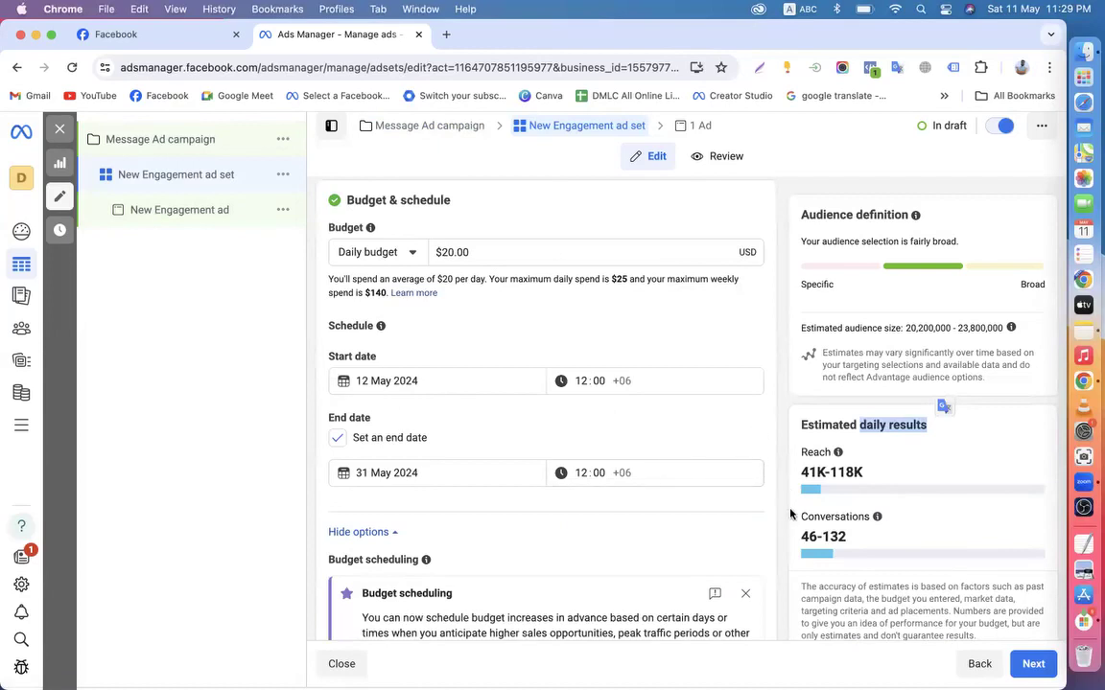
scroll(791, 515, down, 5)
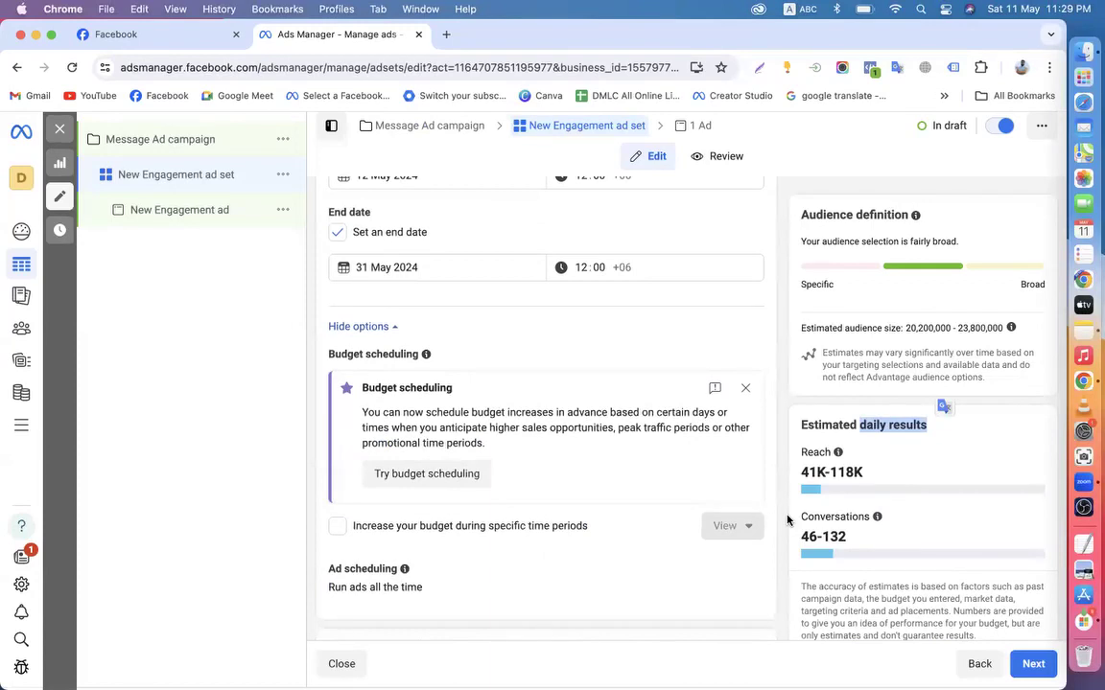
click(745, 388)
scroll(781, 477, down, 5)
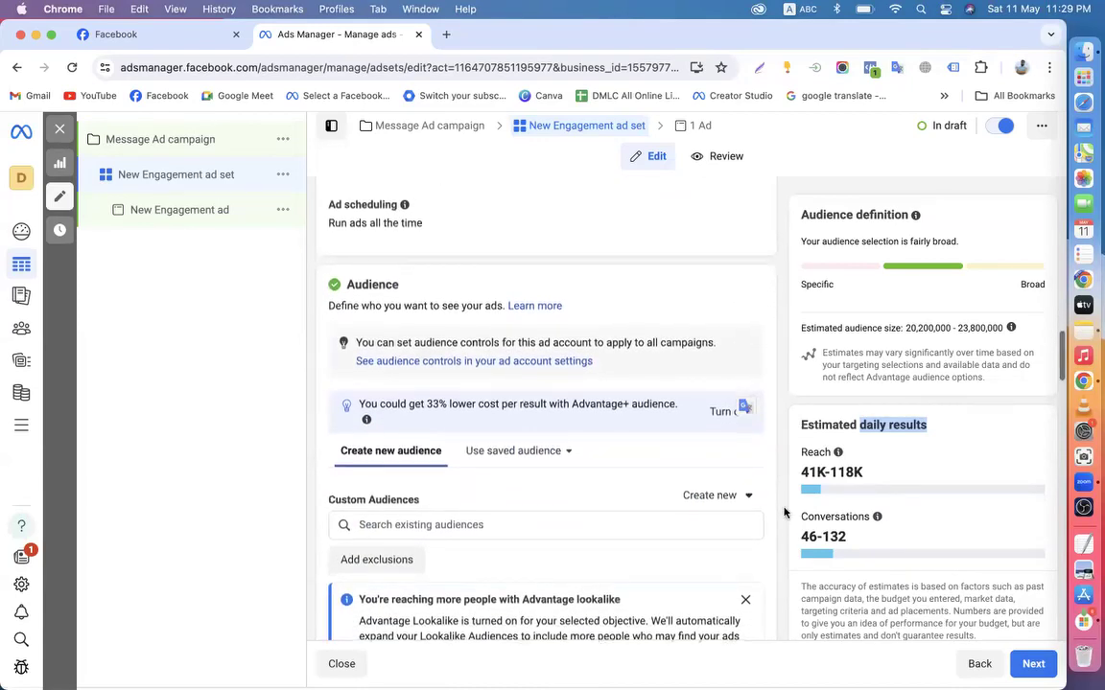
scroll(783, 513, down, 10)
scroll(783, 513, down, 3)
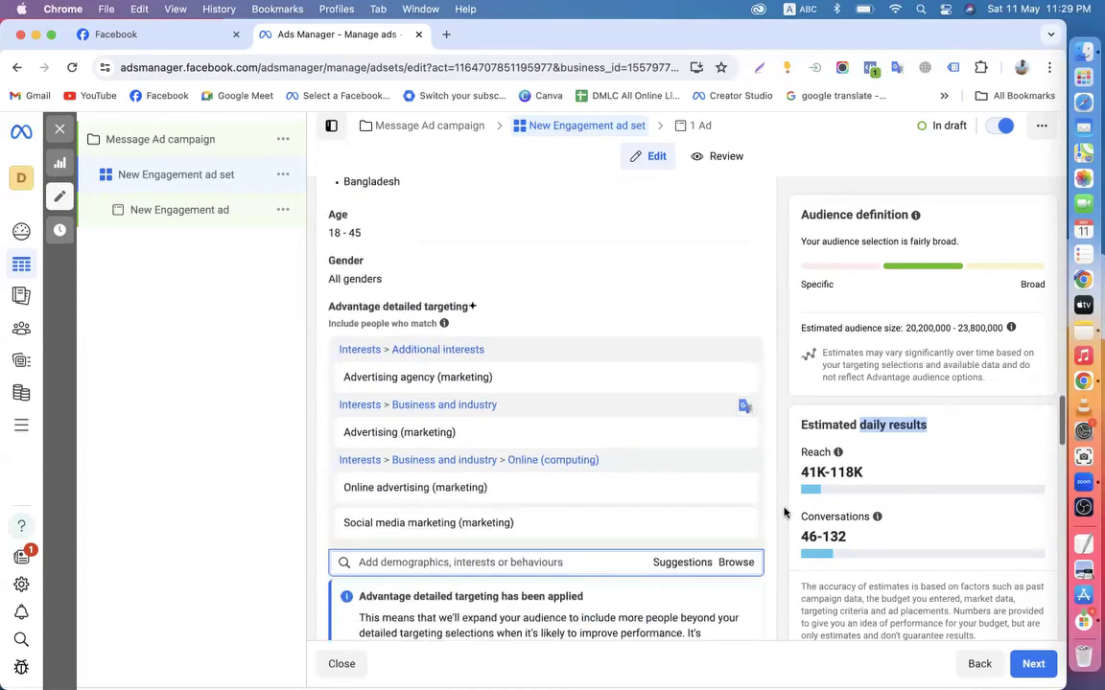
scroll(783, 513, down, 6)
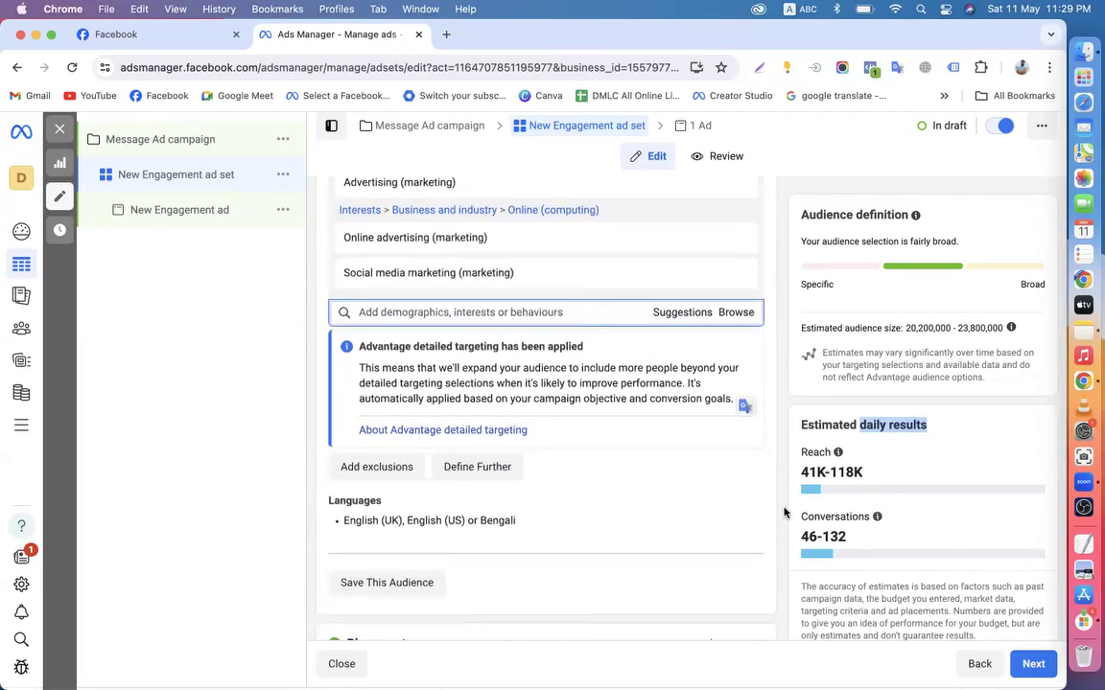
scroll(784, 513, down, 2)
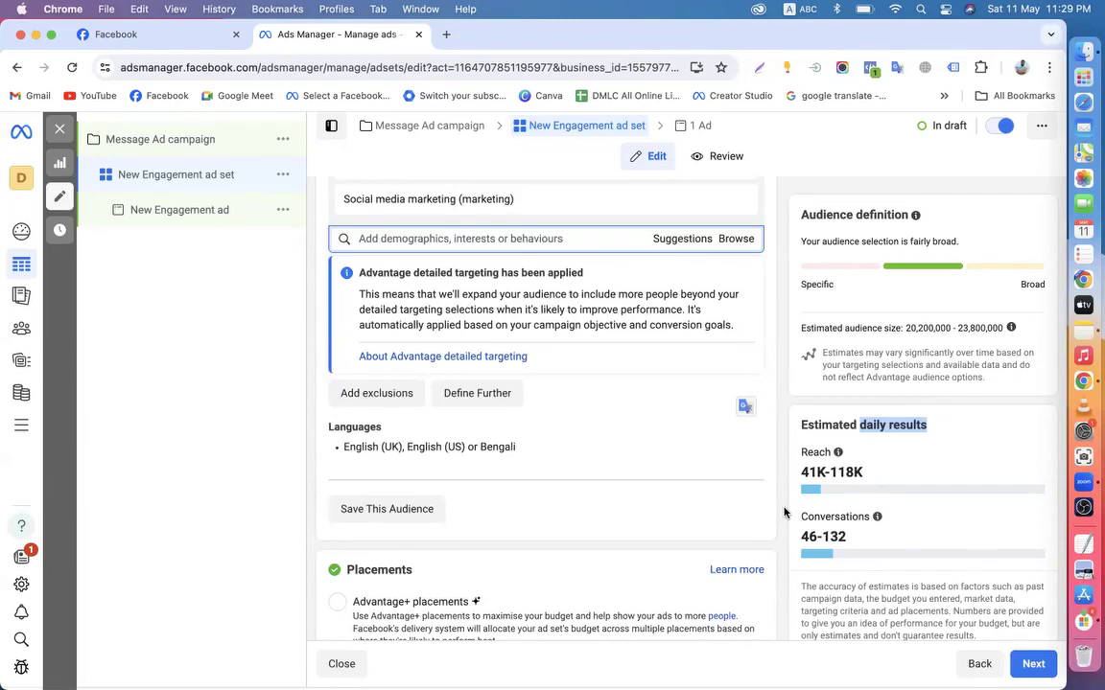
scroll(784, 513, up, 3)
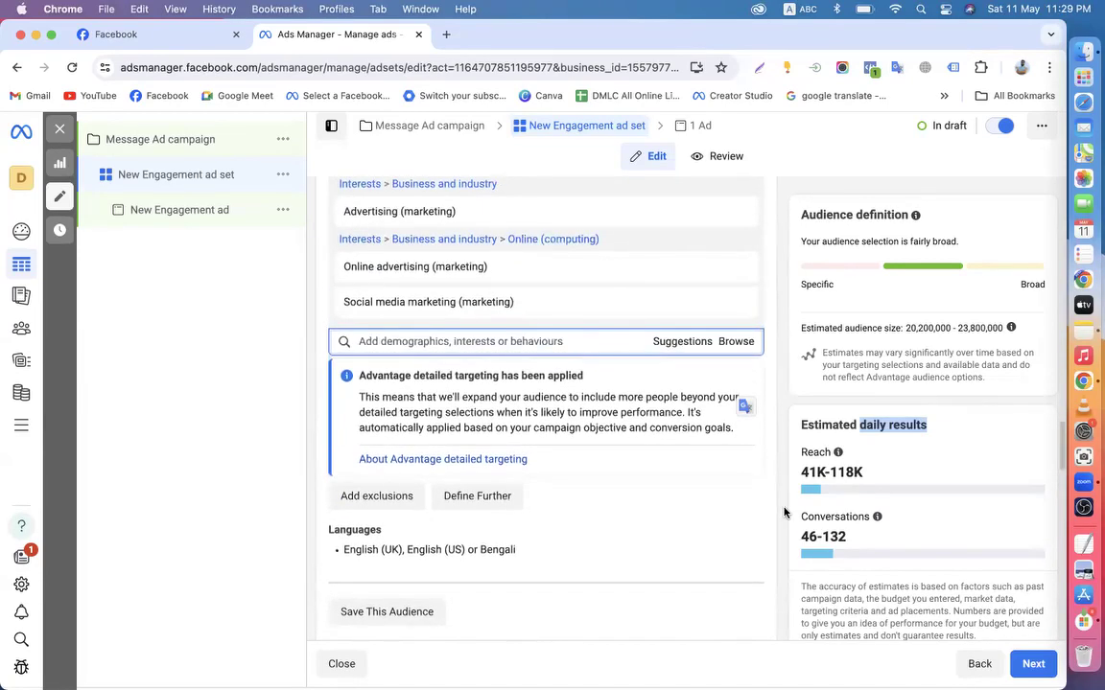
scroll(783, 513, up, 5)
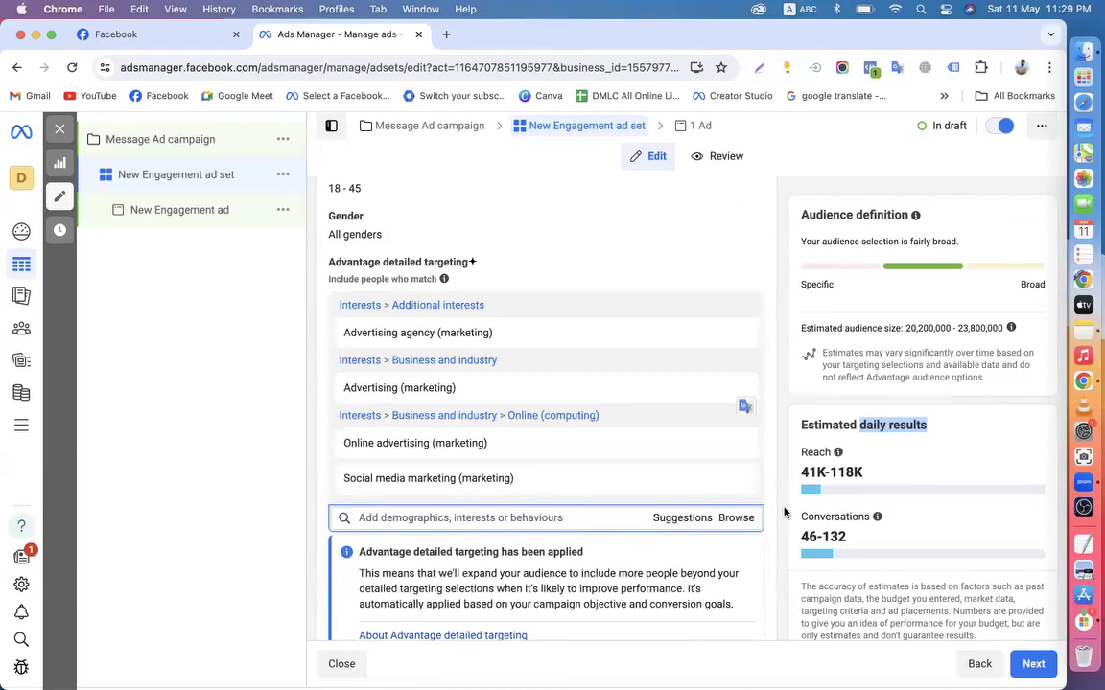
scroll(784, 513, down, 2)
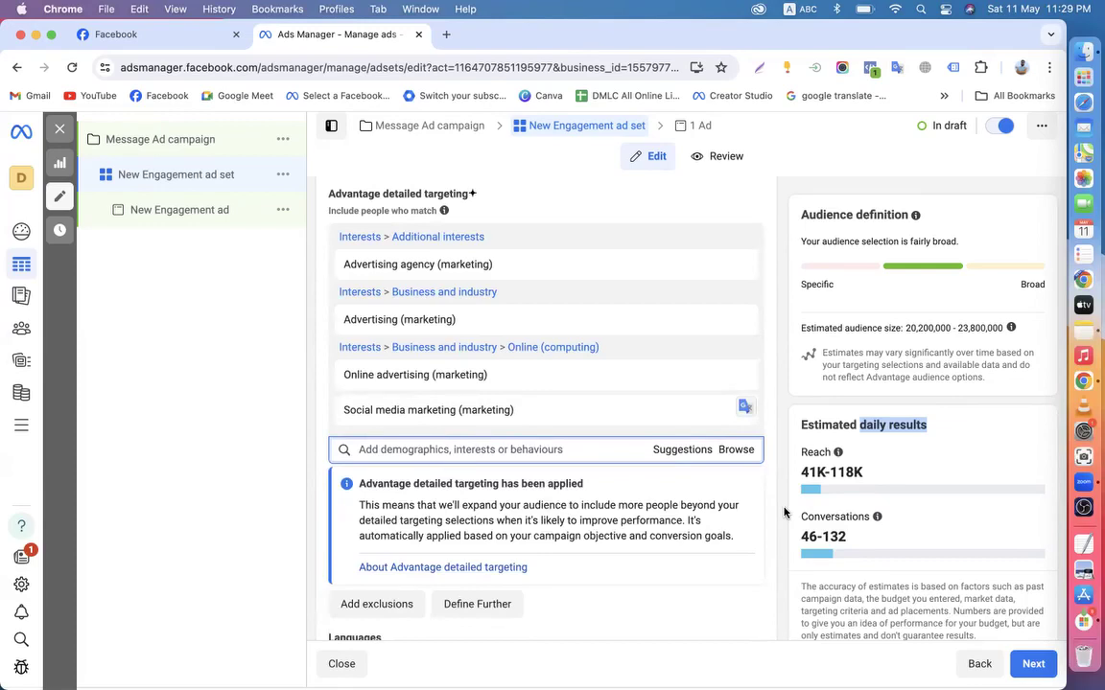
scroll(783, 513, down, 2)
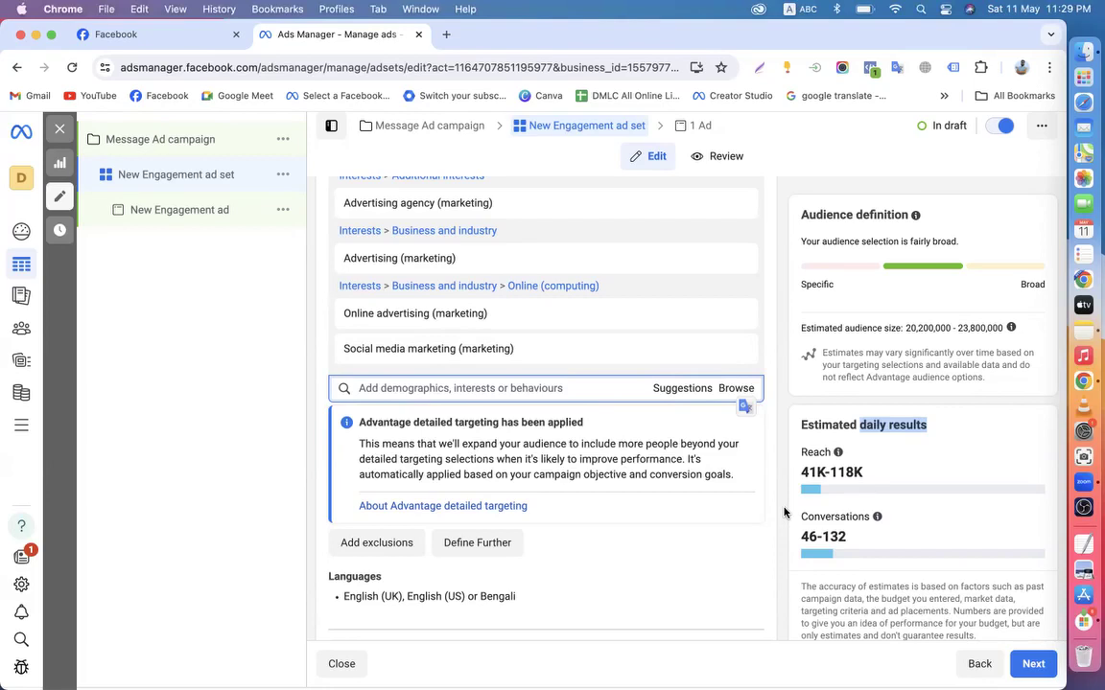
click(783, 513)
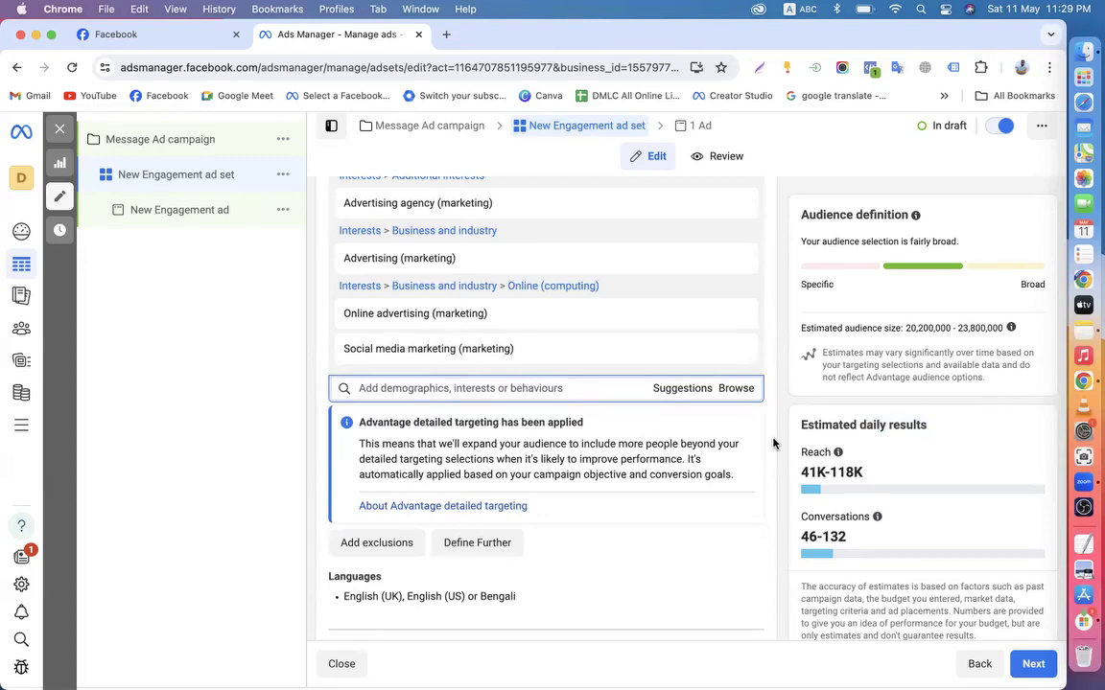
scroll(773, 443, down, 2)
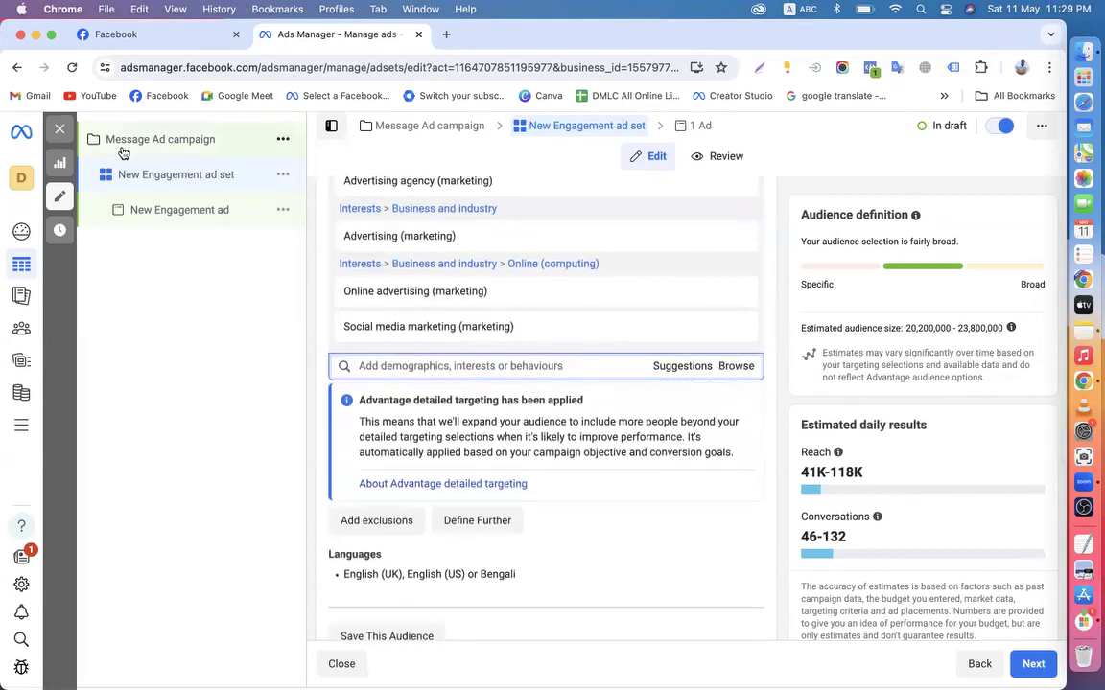
click(105, 35)
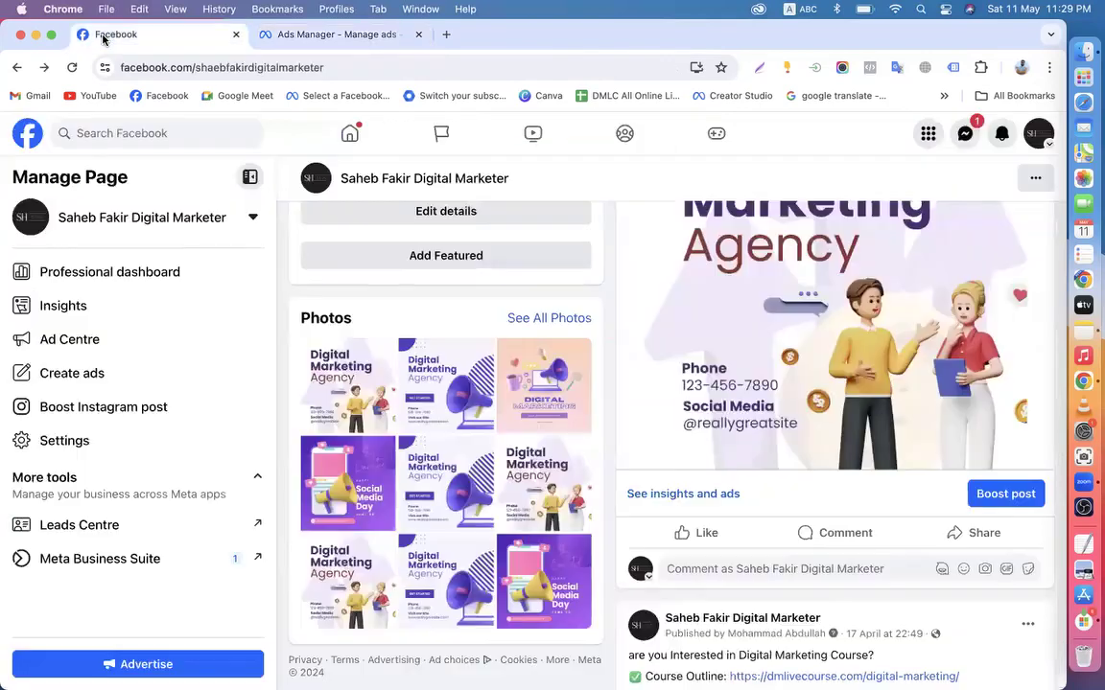
click(27, 136)
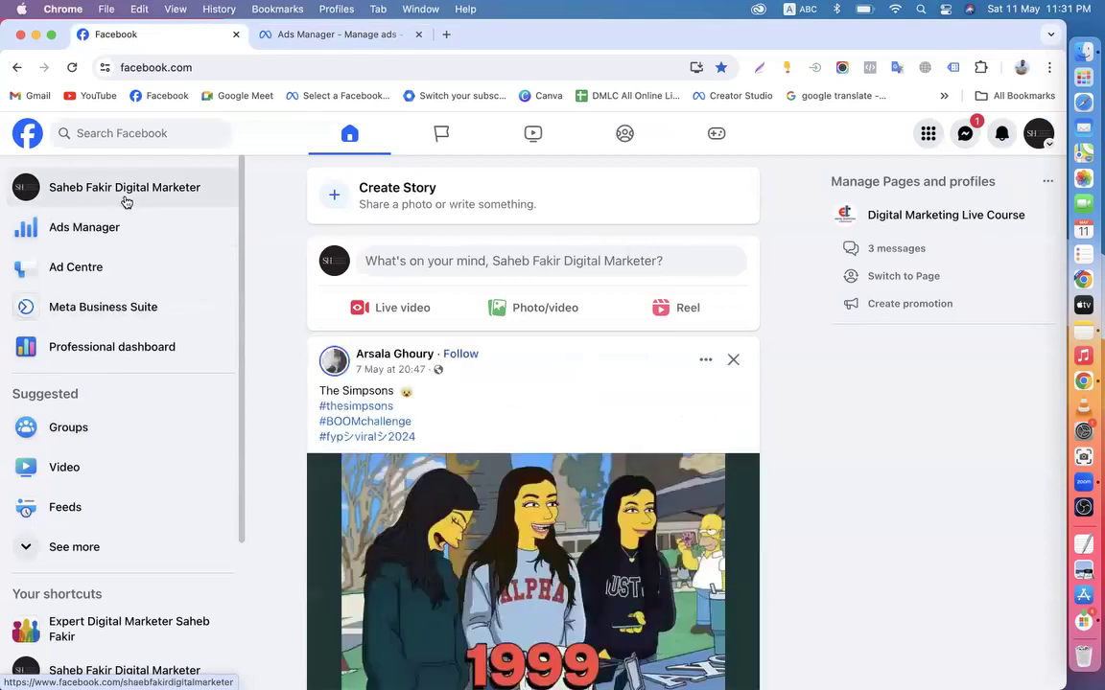
click(1037, 149)
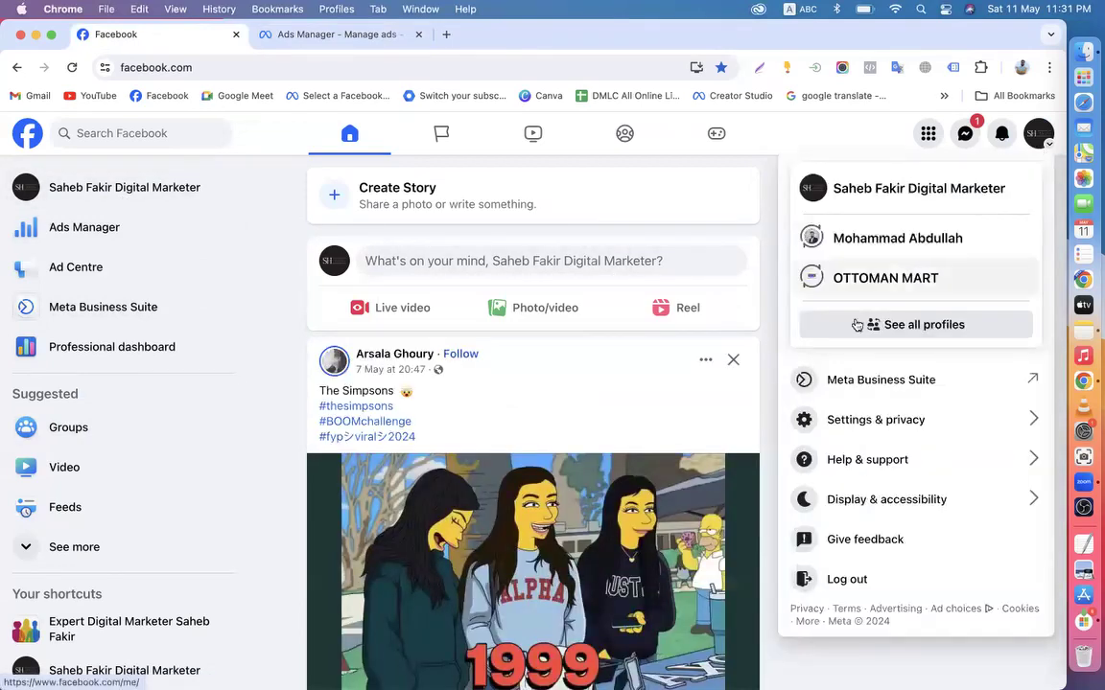
click(844, 430)
click(836, 220)
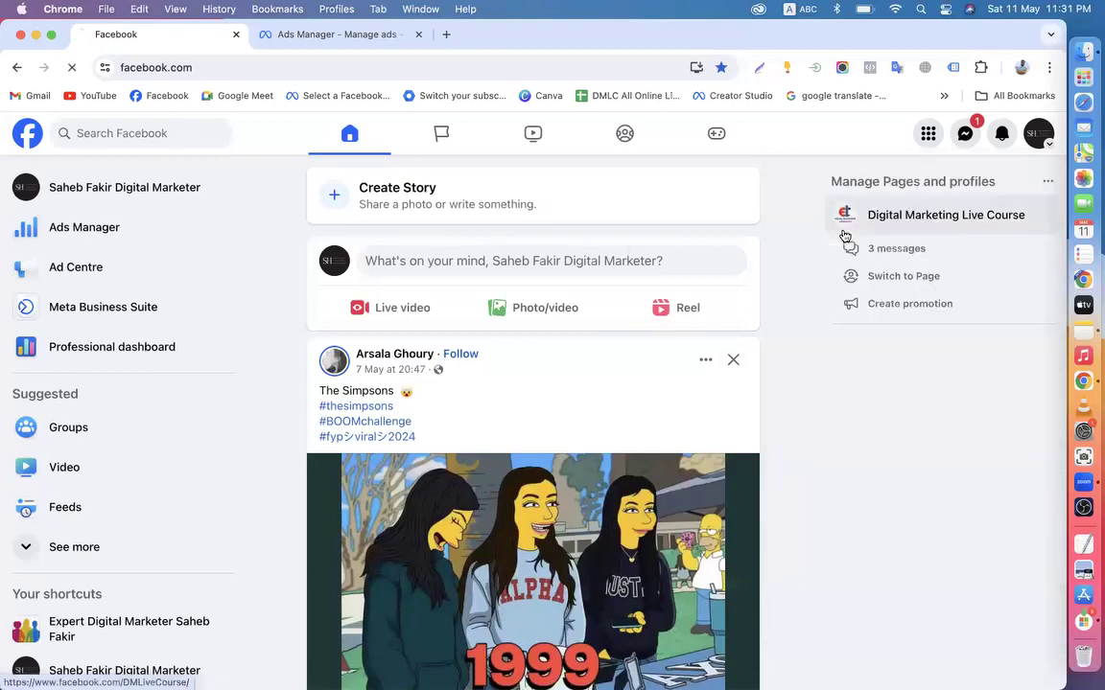
scroll(153, 427, down, 10)
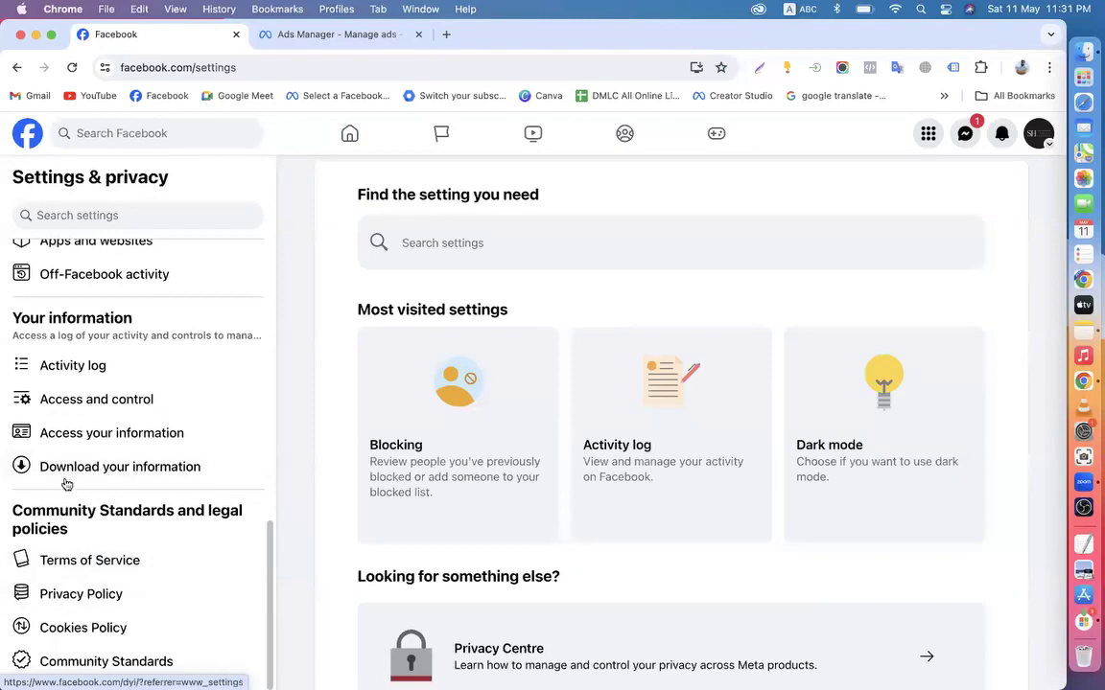
scroll(113, 505, up, 1)
scroll(113, 506, up, 2)
scroll(124, 506, up, 4)
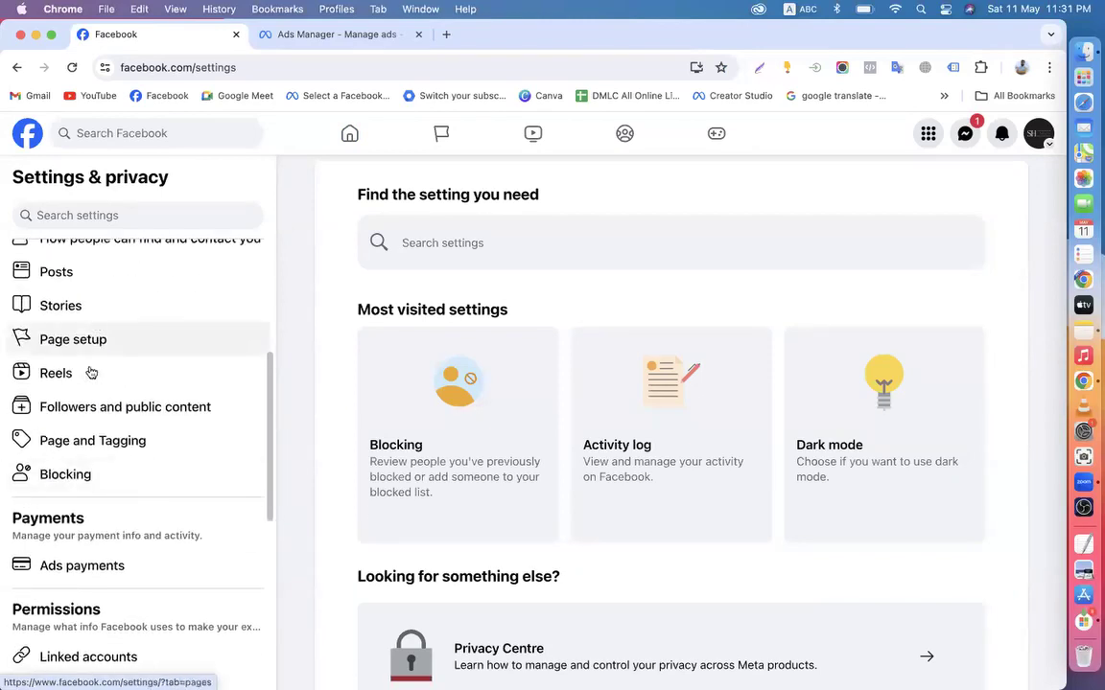
scroll(139, 472, up, 7)
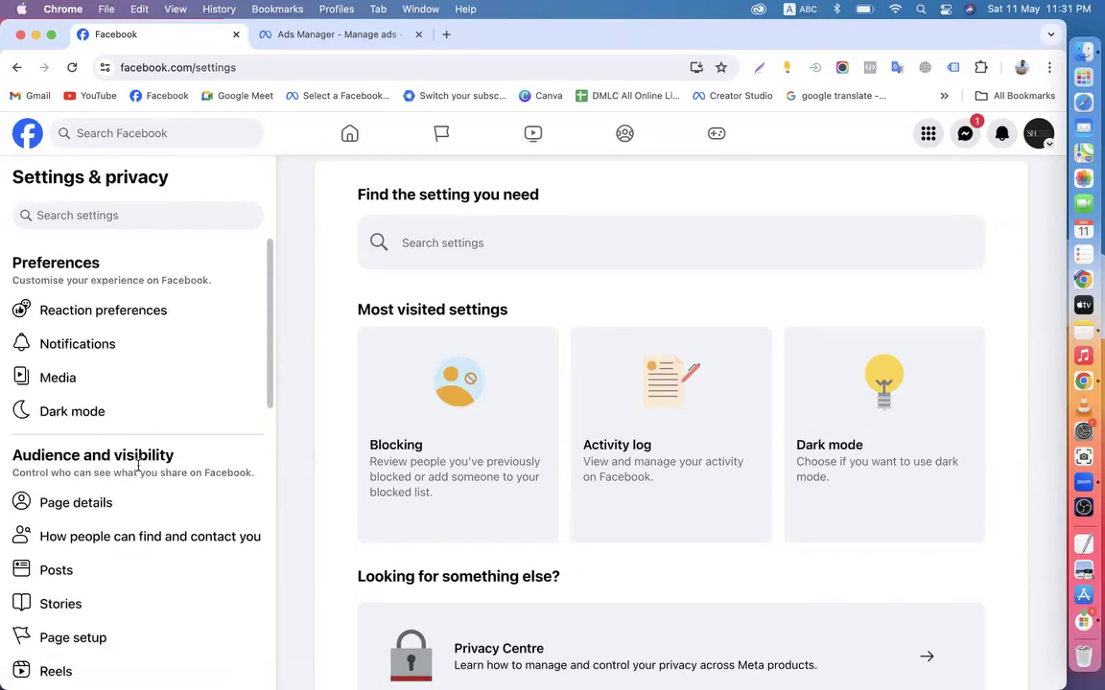
scroll(141, 474, down, 2)
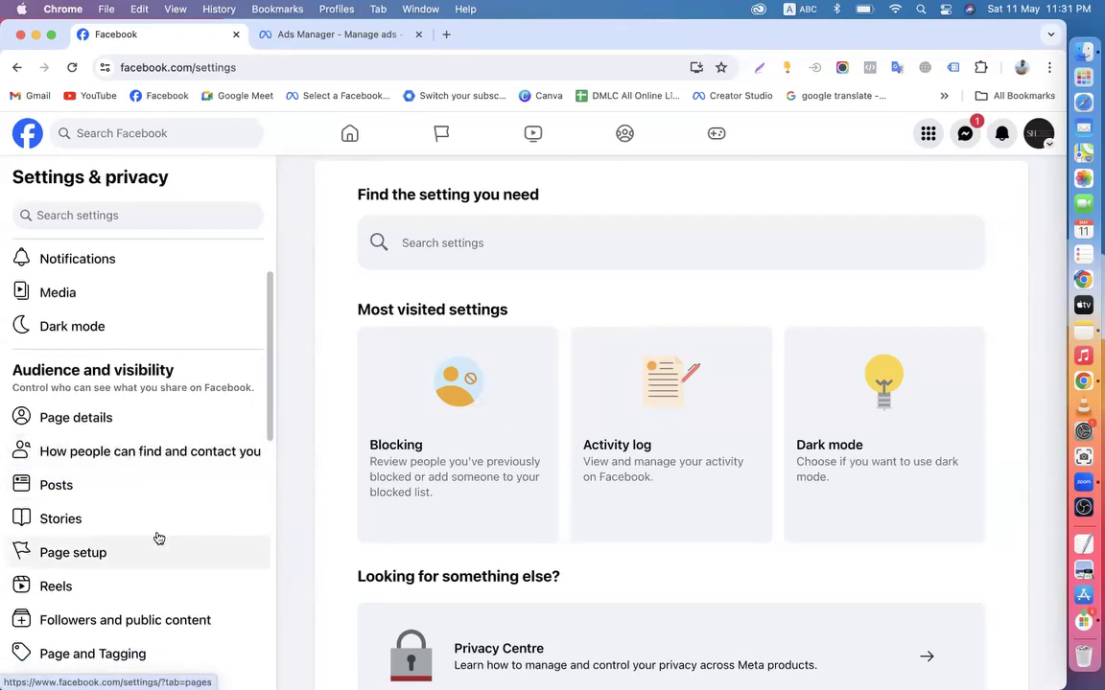
scroll(159, 538, down, 10)
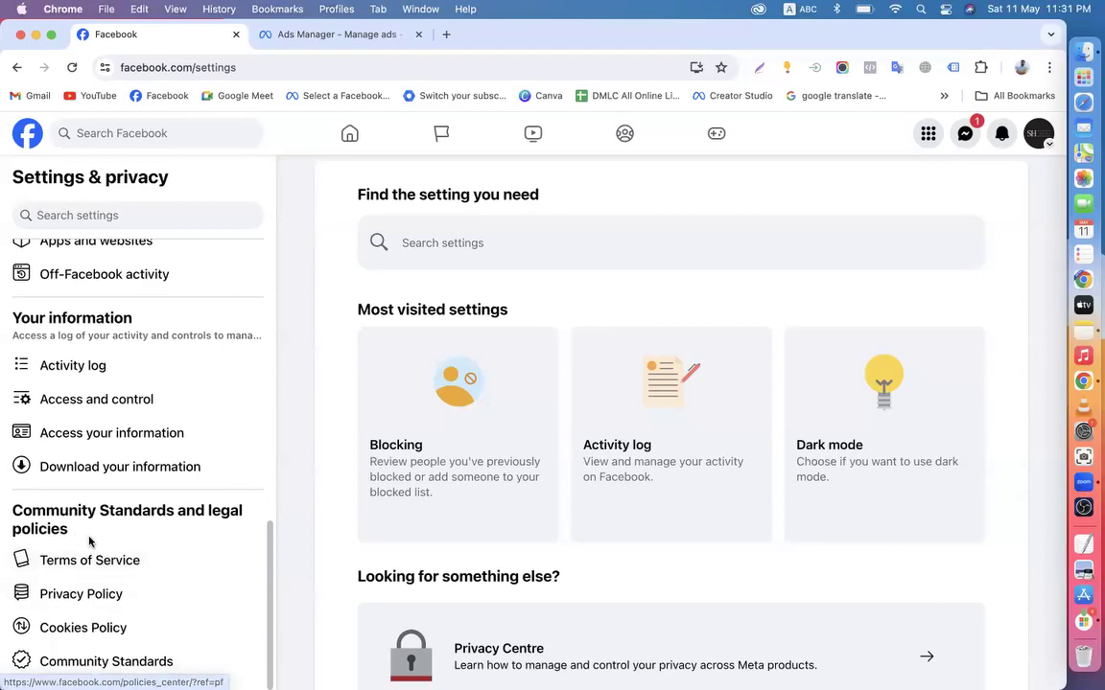
scroll(89, 541, up, 5)
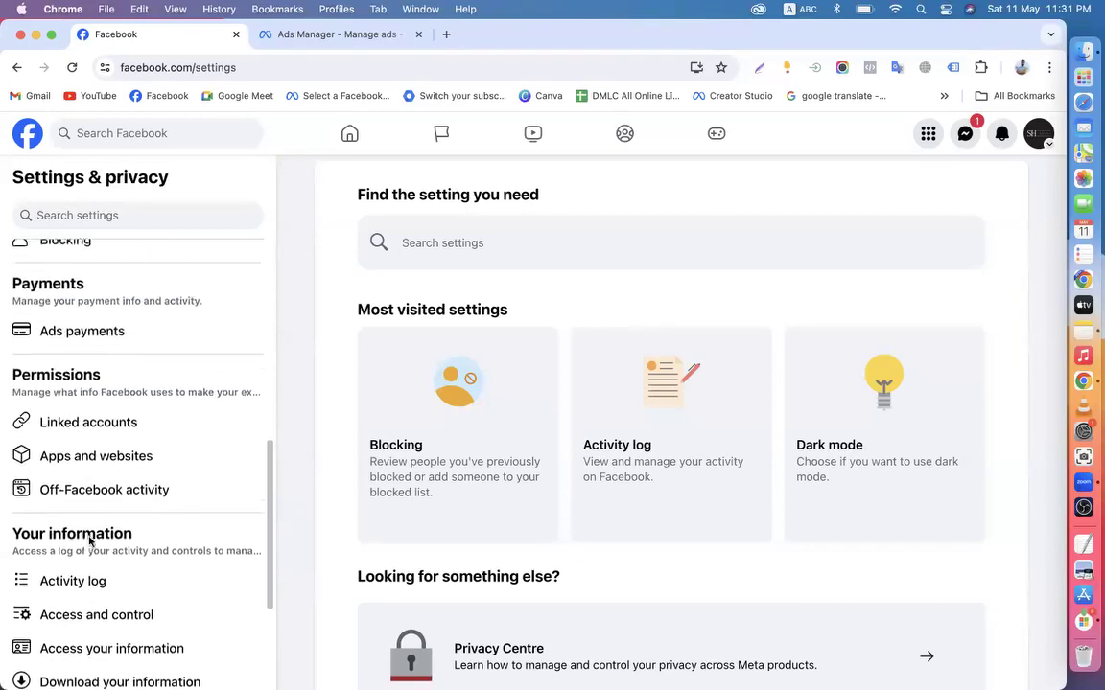
scroll(91, 543, up, 1)
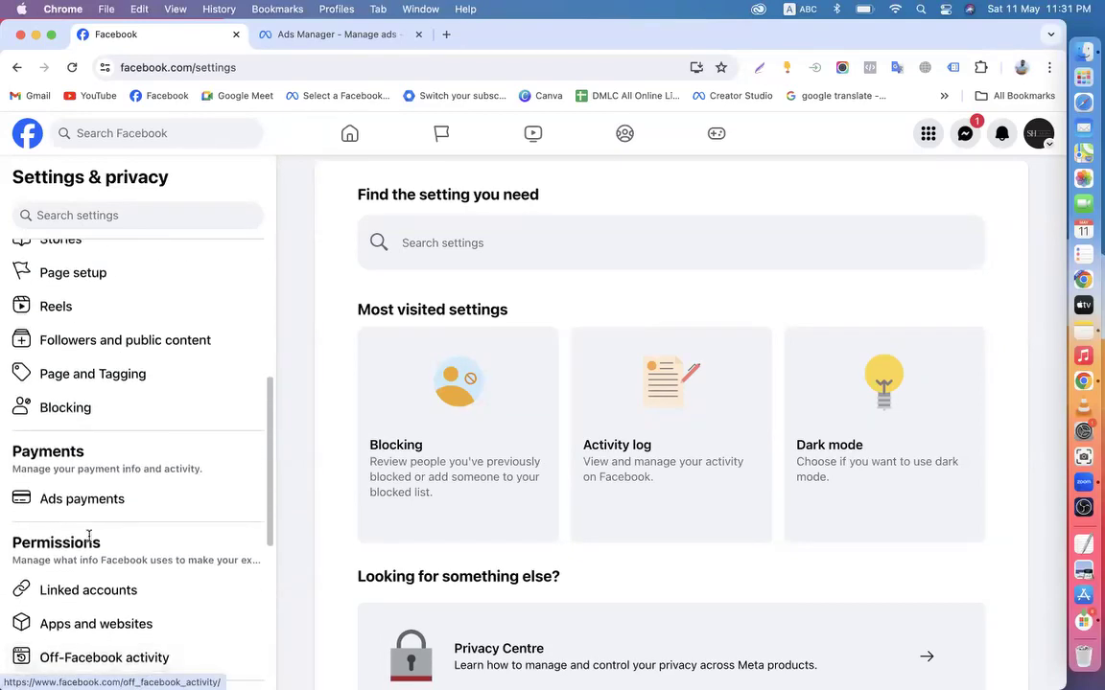
scroll(89, 540, up, 3)
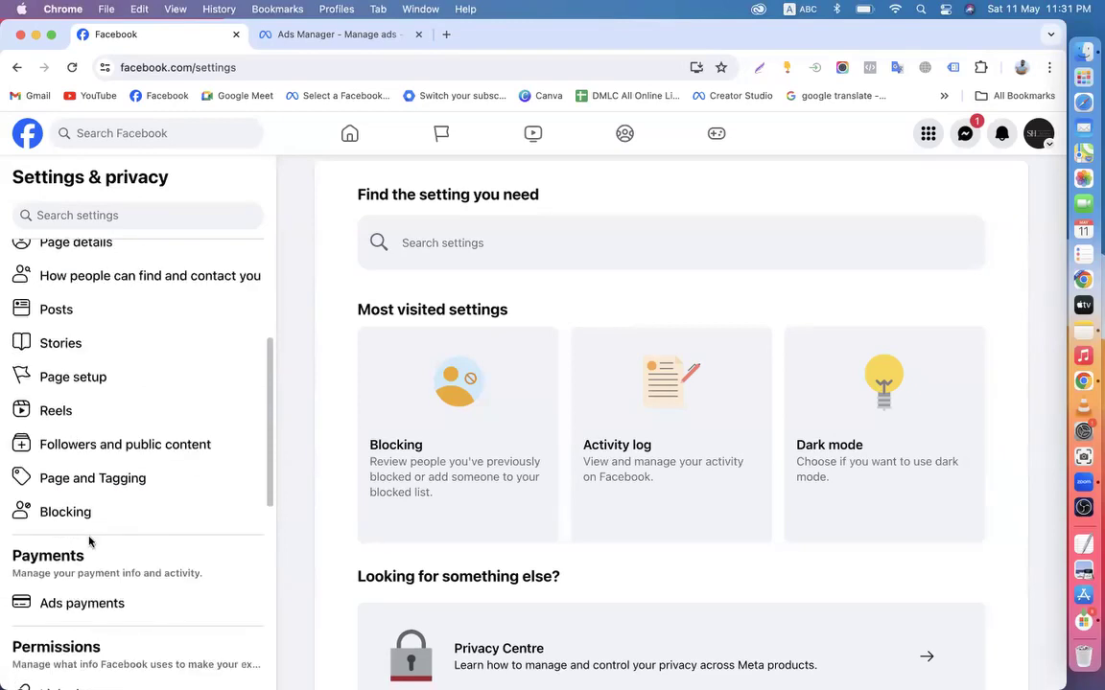
scroll(89, 542, up, 8)
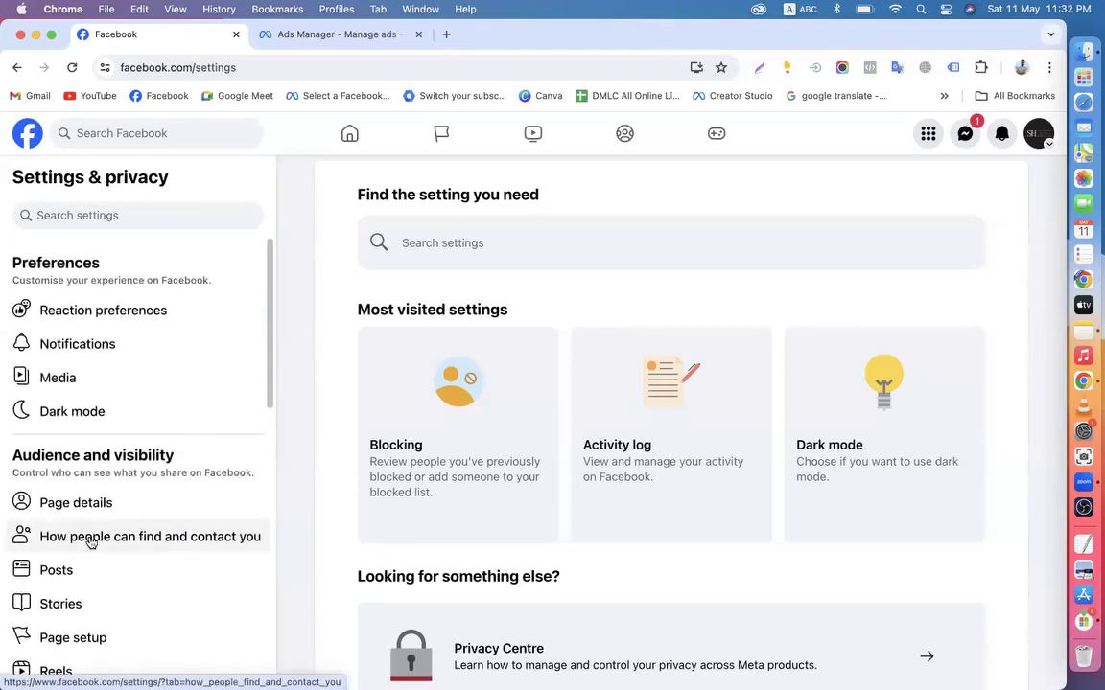
scroll(91, 541, down, 20)
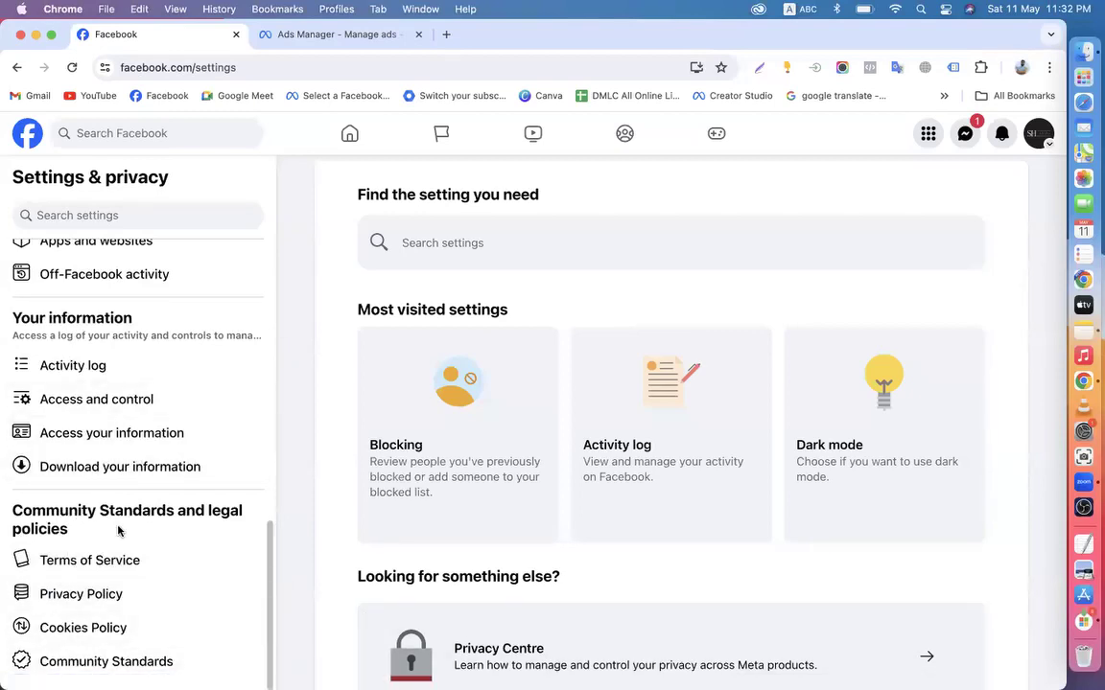
scroll(120, 531, up, 10)
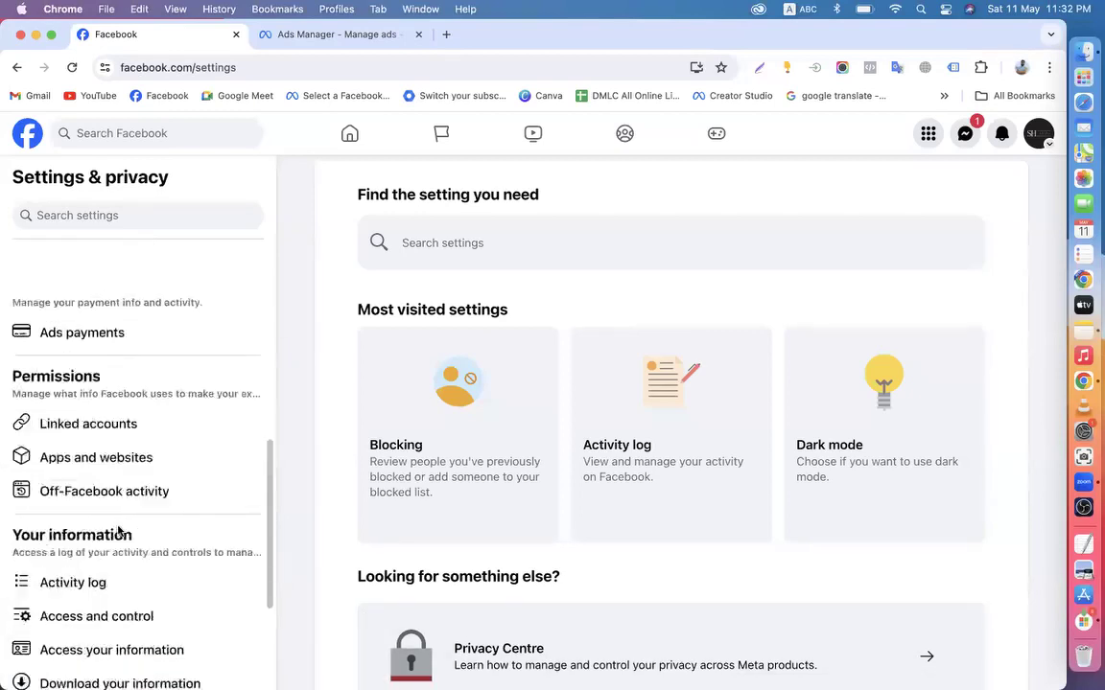
click(25, 142)
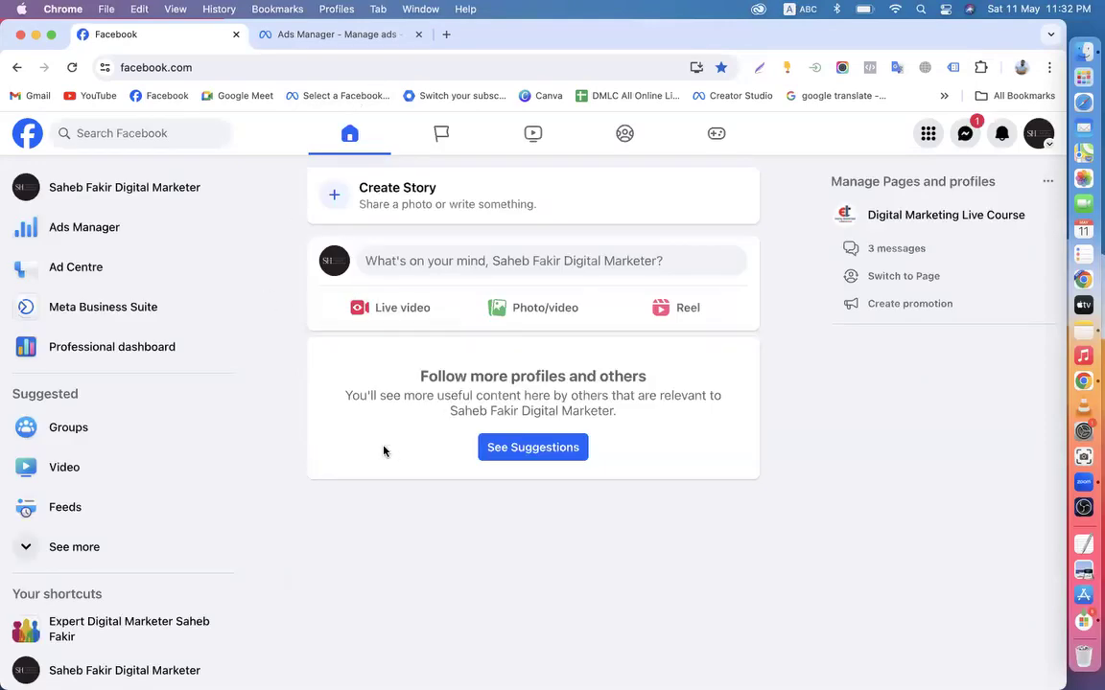
click(274, 36)
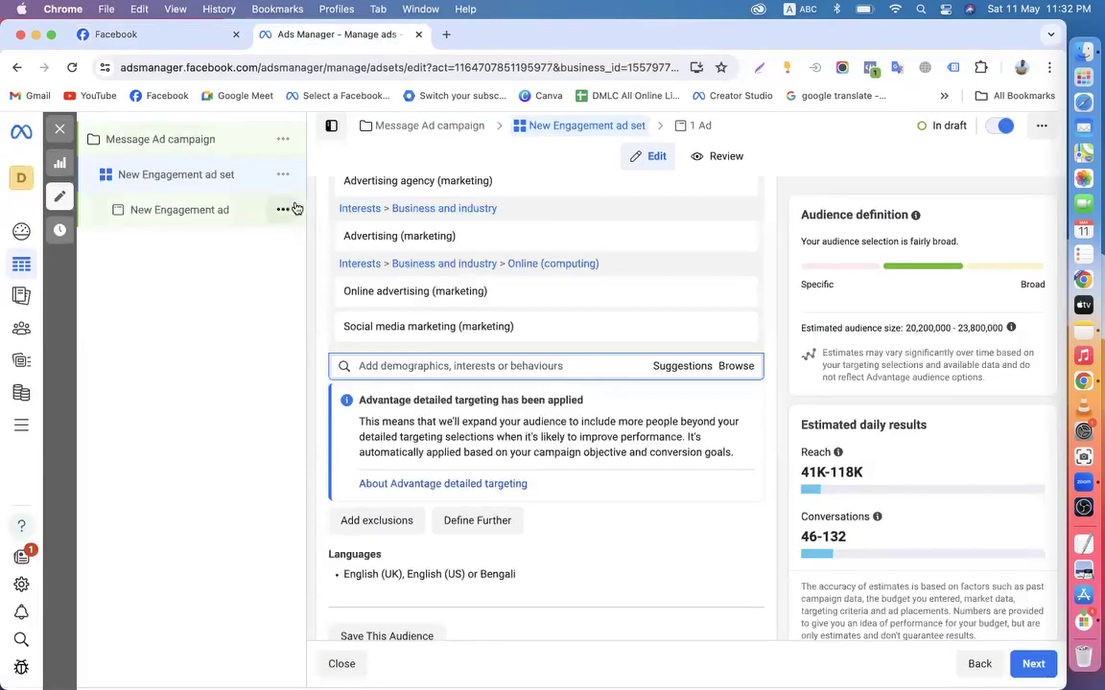
Close the Message Ad editor without publishing and clear both '1 selected' campaign and ad set filters
click(119, 144)
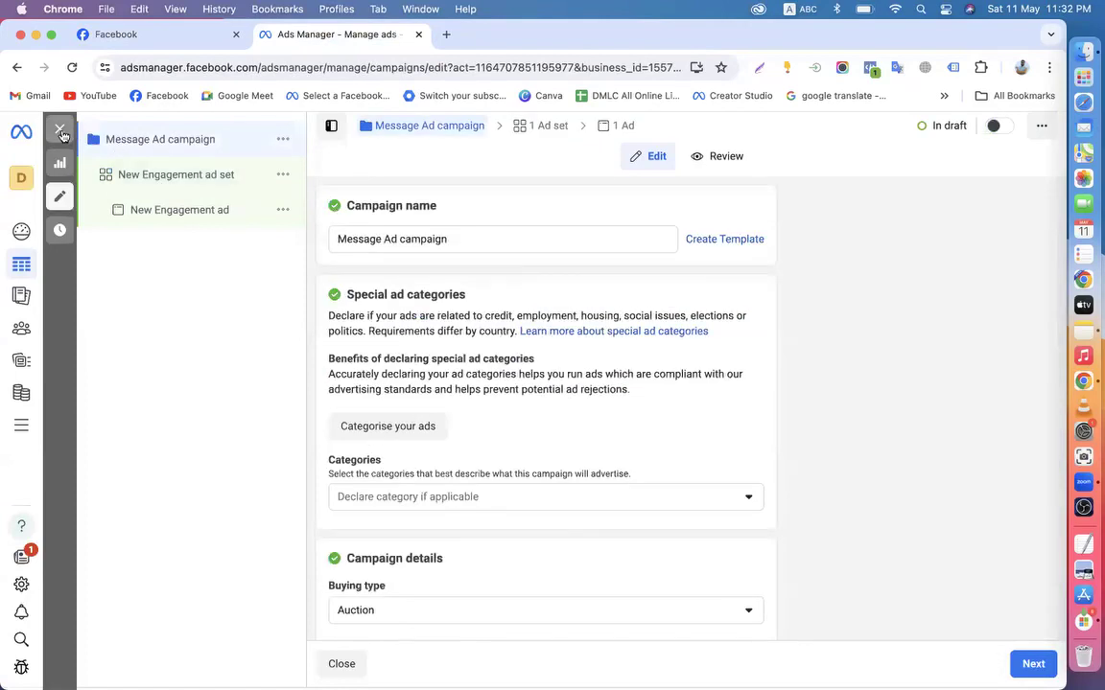
click(61, 131)
click(561, 401)
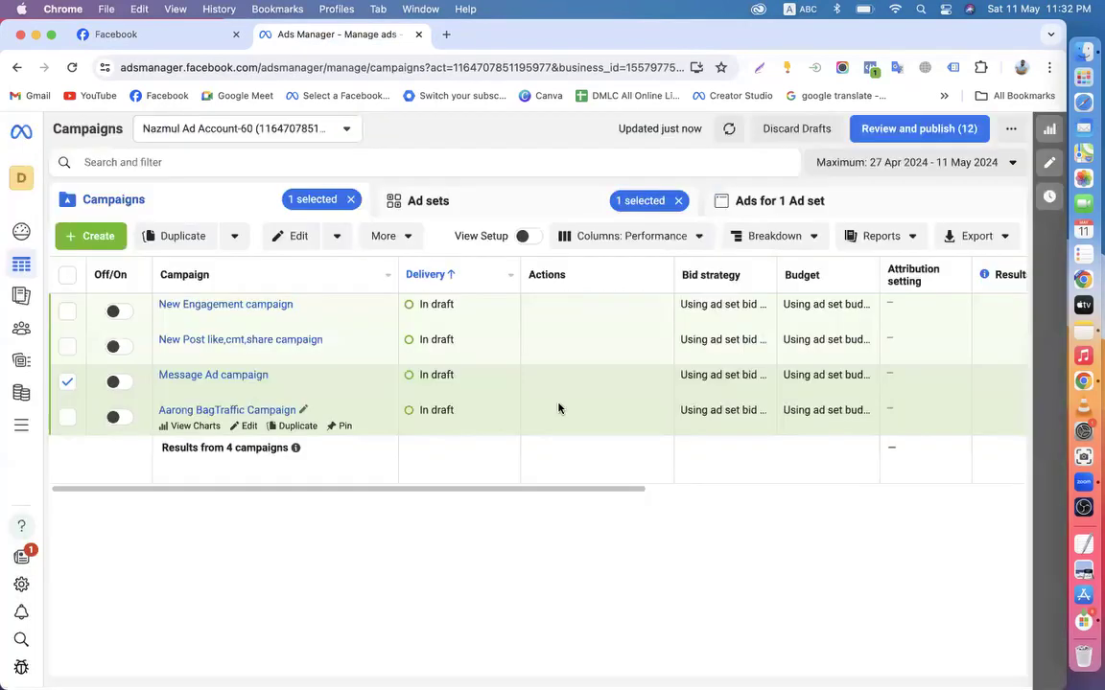
click(351, 199)
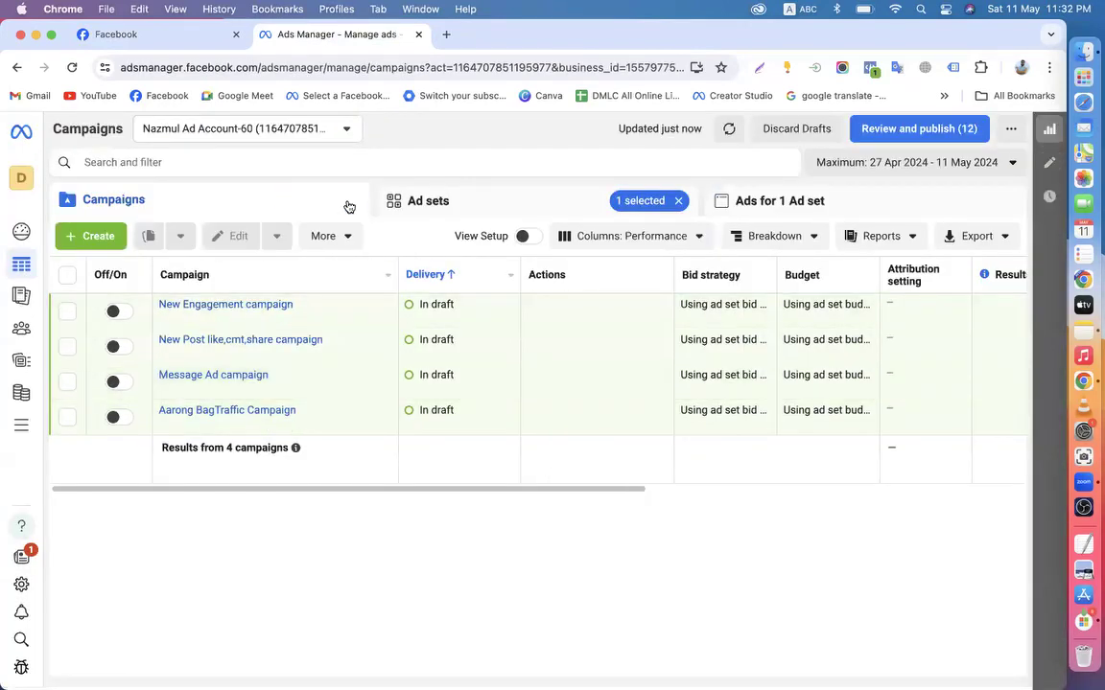
click(678, 200)
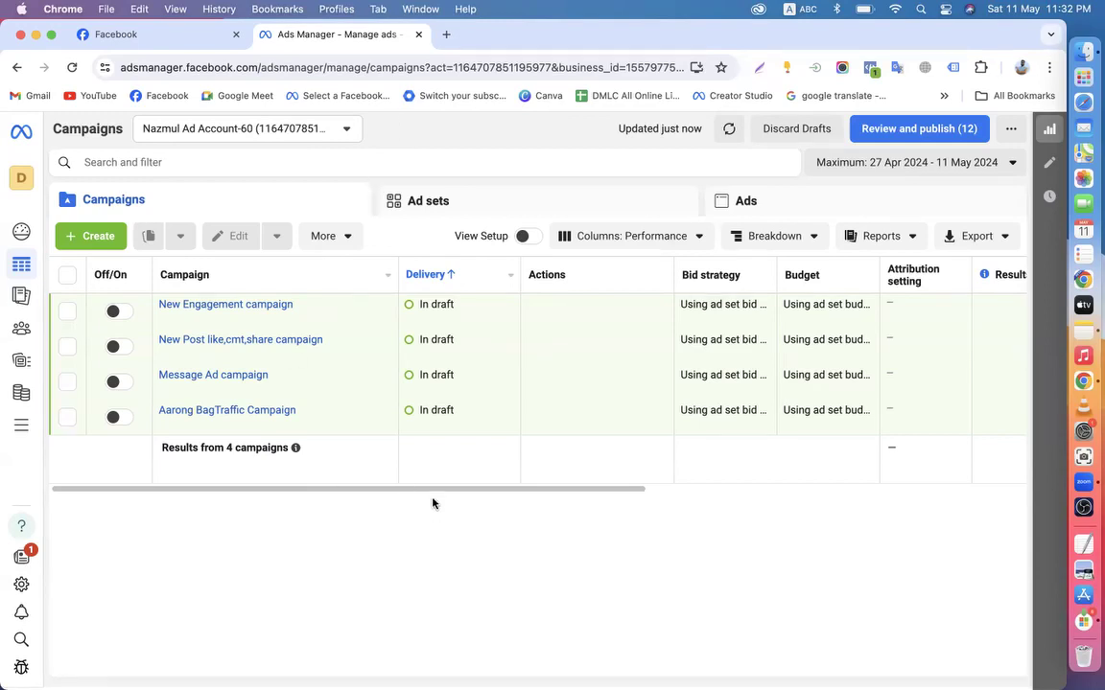
Scroll the campaign table sideways and back, then switch to the Facebook home feed tab
scroll(427, 491, right, 10)
drag(711, 513, 195, 590)
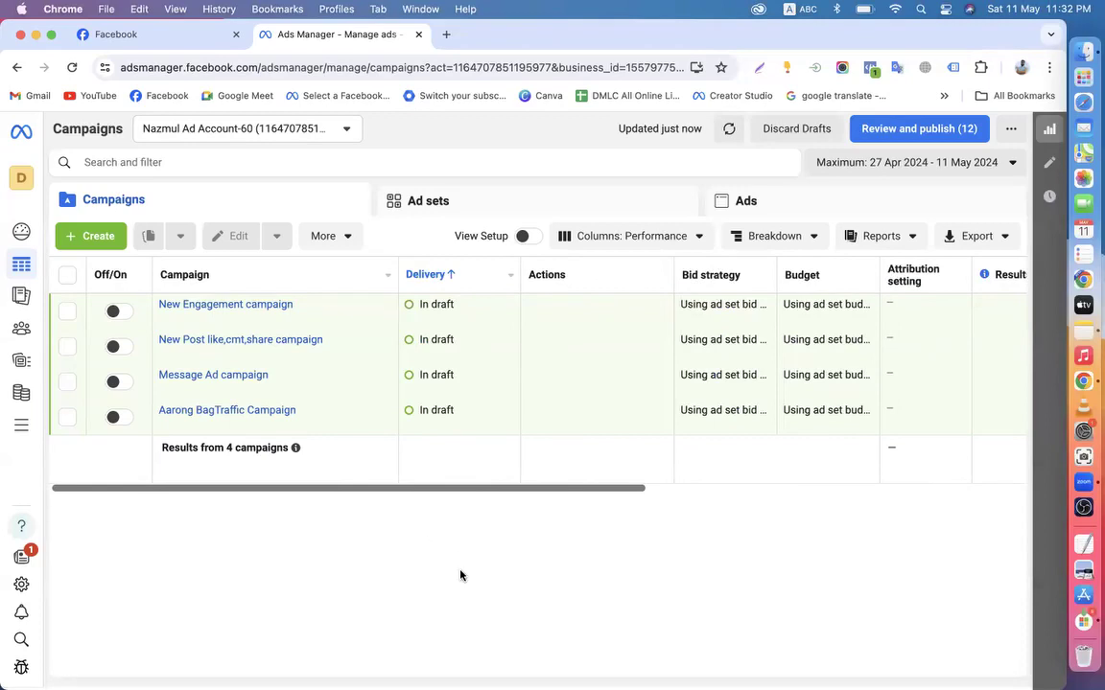
click(114, 35)
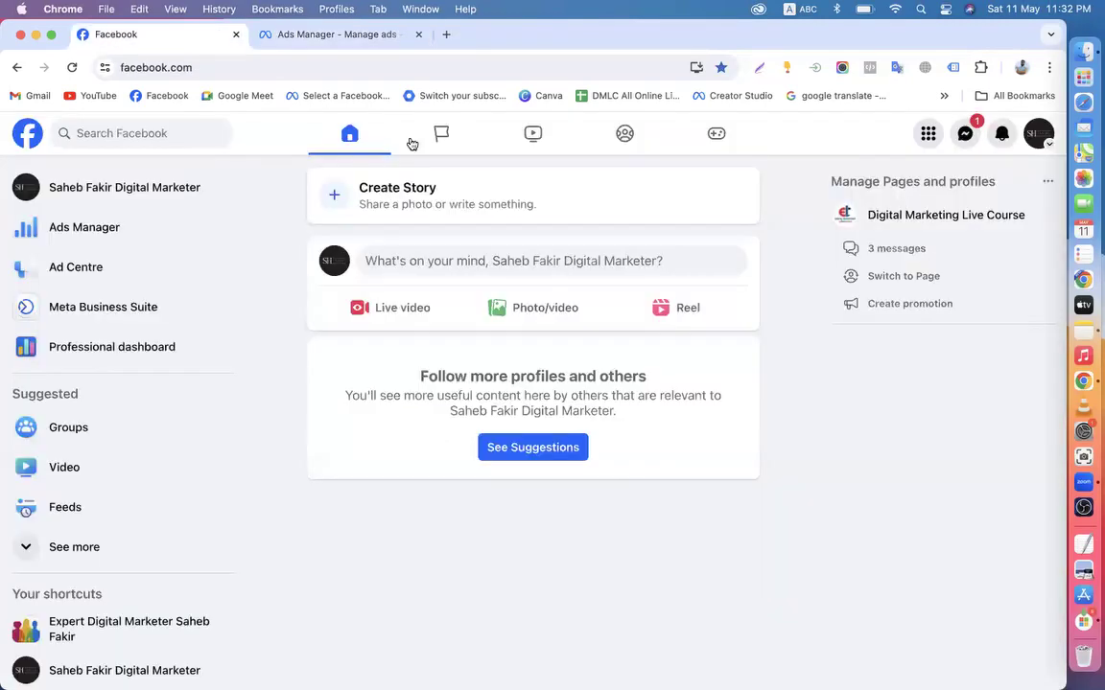
Browse the business Page's management view, then switch to acting as the personal profile
click(143, 183)
scroll(767, 508, down, 10)
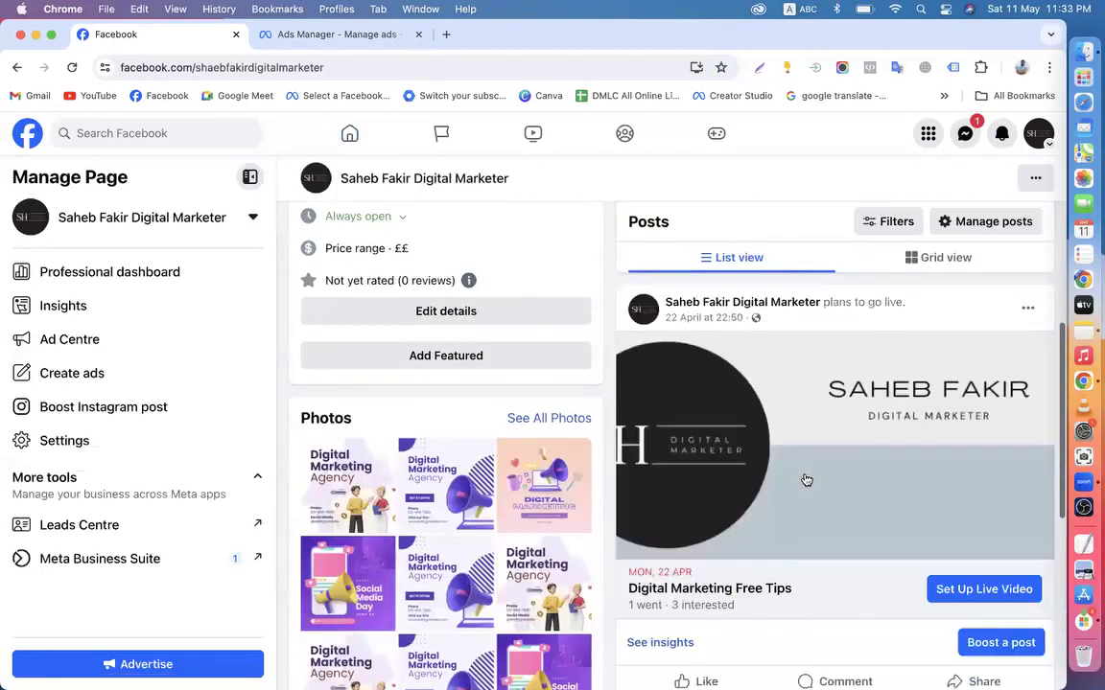
scroll(812, 442, down, 3)
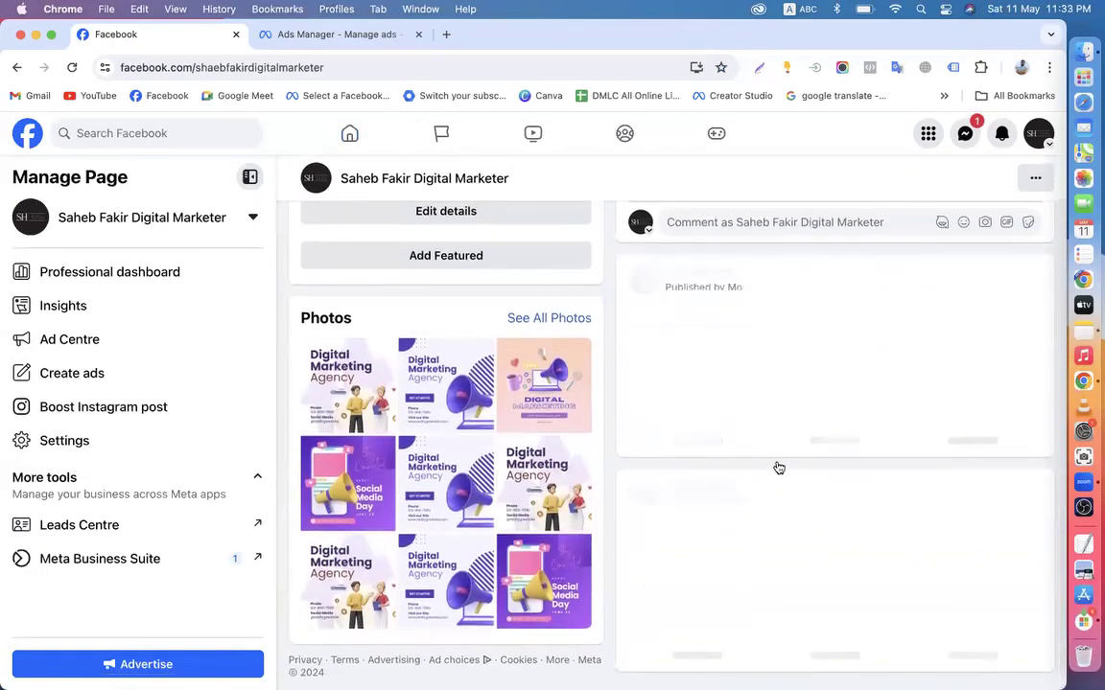
scroll(755, 405, down, 3)
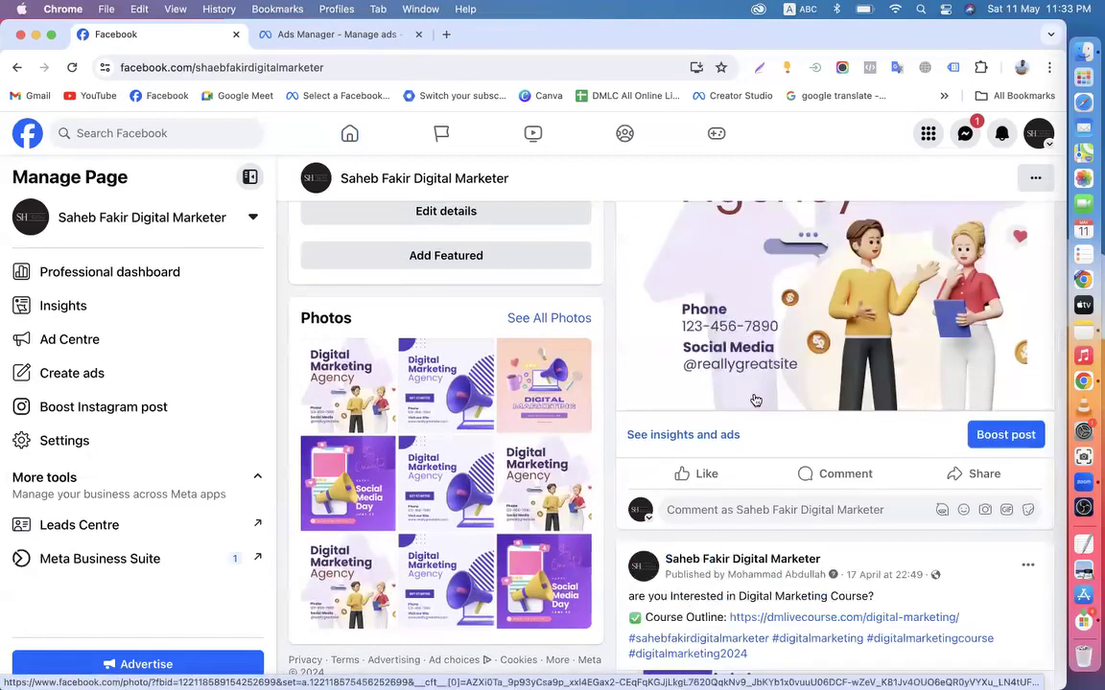
scroll(777, 374, down, 5)
scroll(787, 433, down, 8)
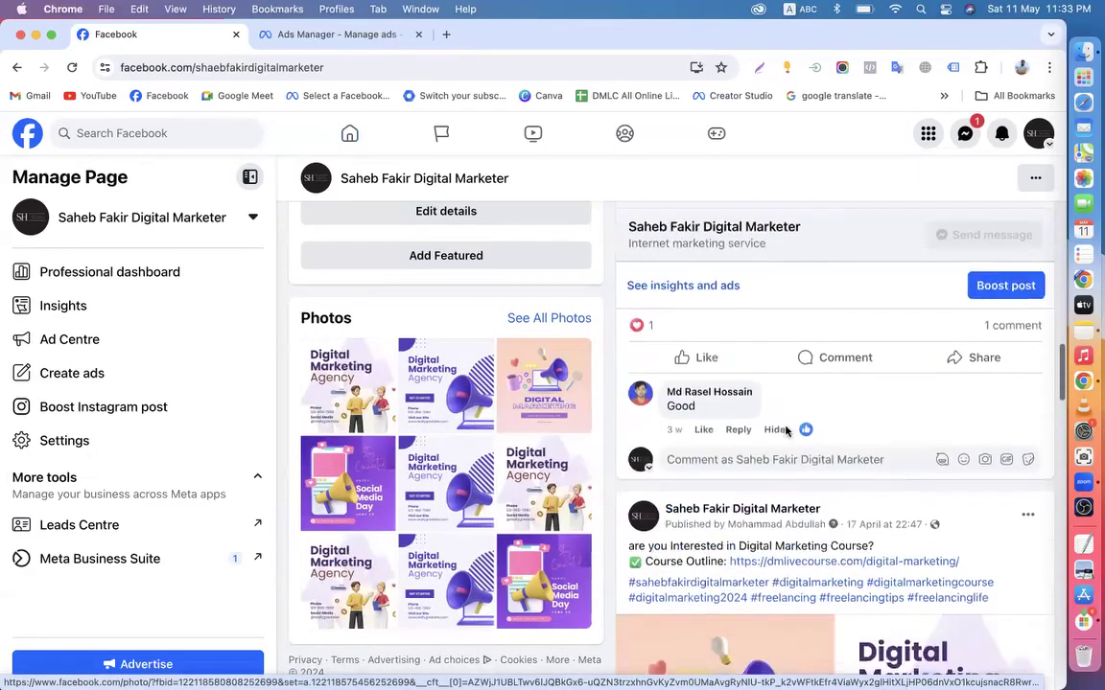
scroll(786, 426, up, 10)
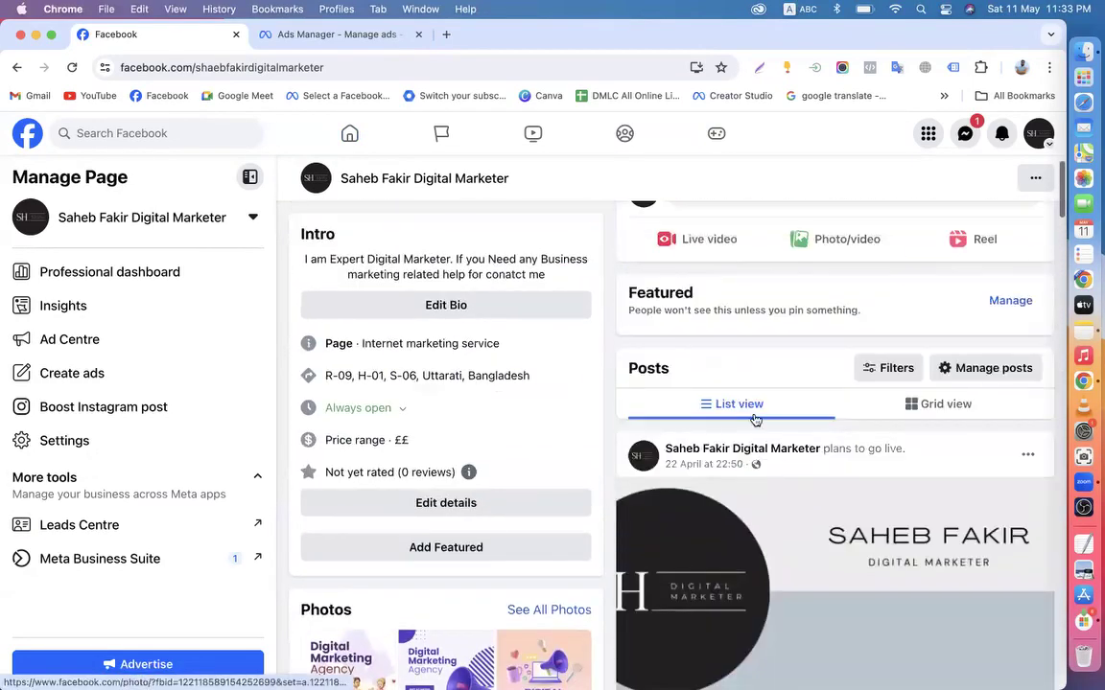
scroll(809, 430, up, 3)
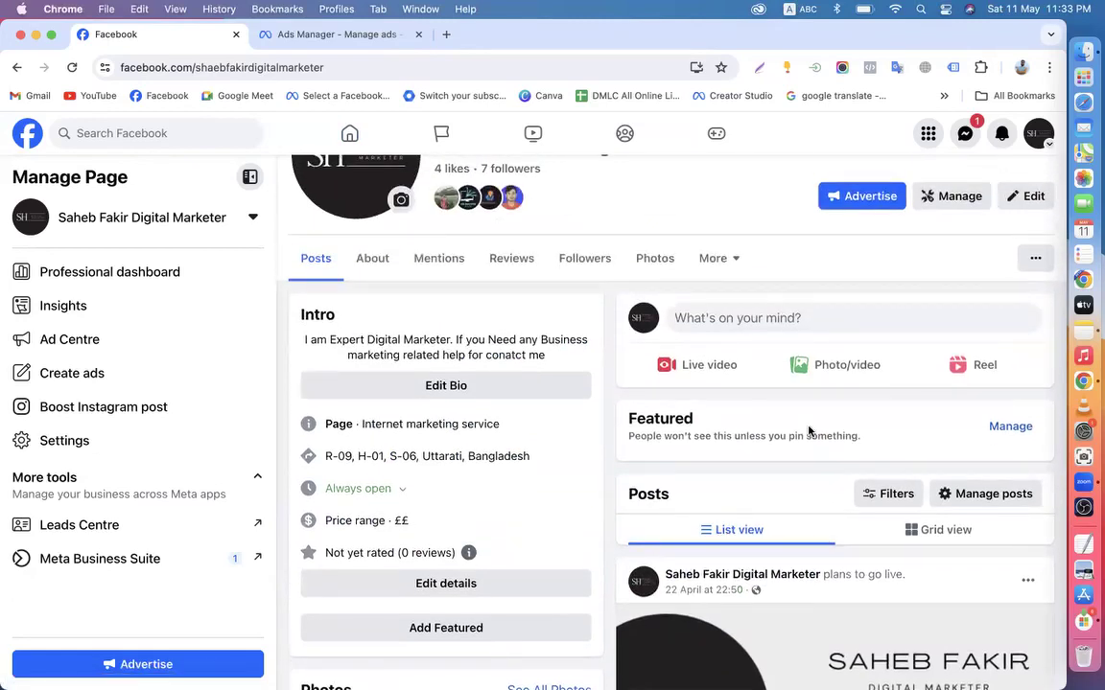
scroll(809, 432, down, 3)
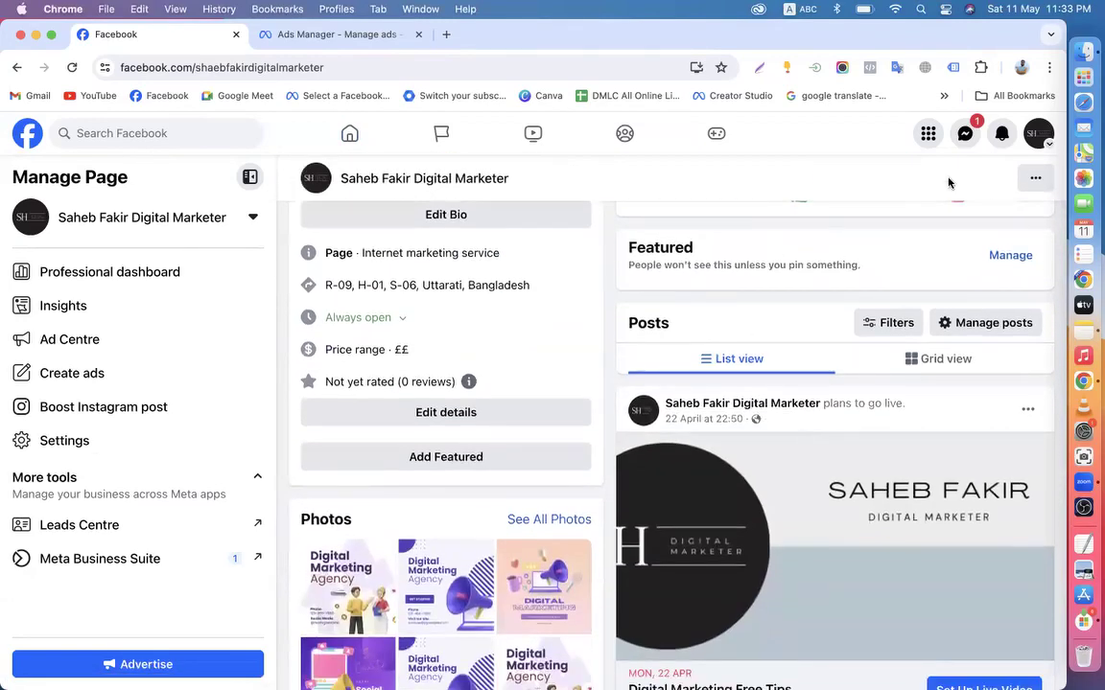
click(1049, 140)
click(871, 242)
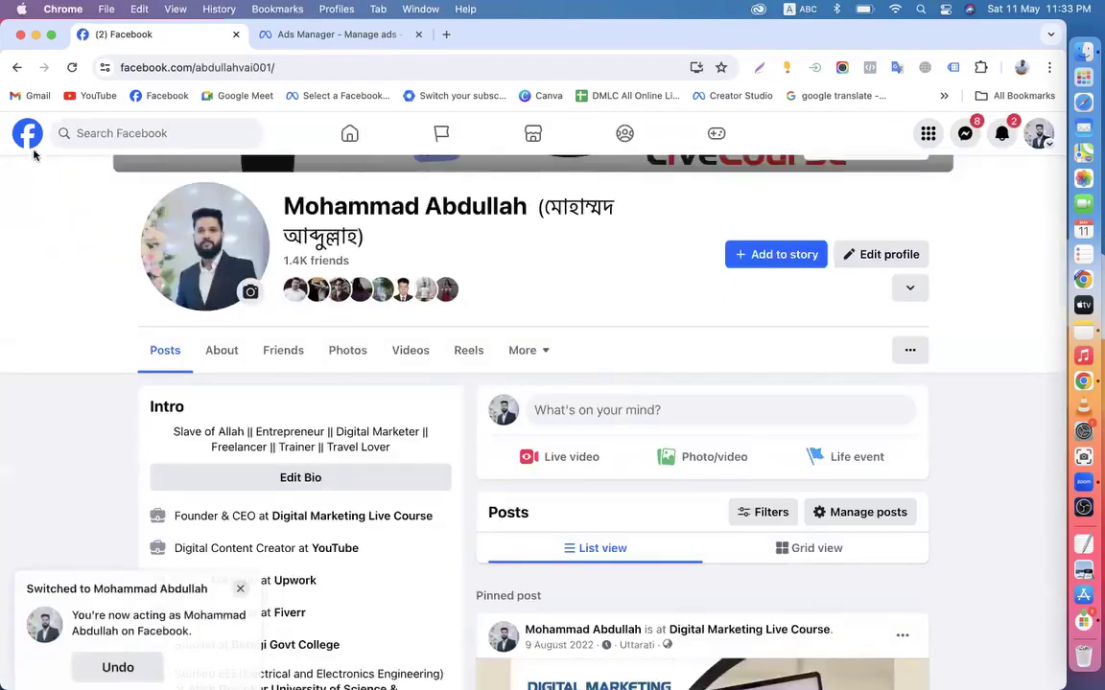
Visit the personal profile, then open OneKart's page from its sponsored ad in the feed
click(25, 136)
click(116, 185)
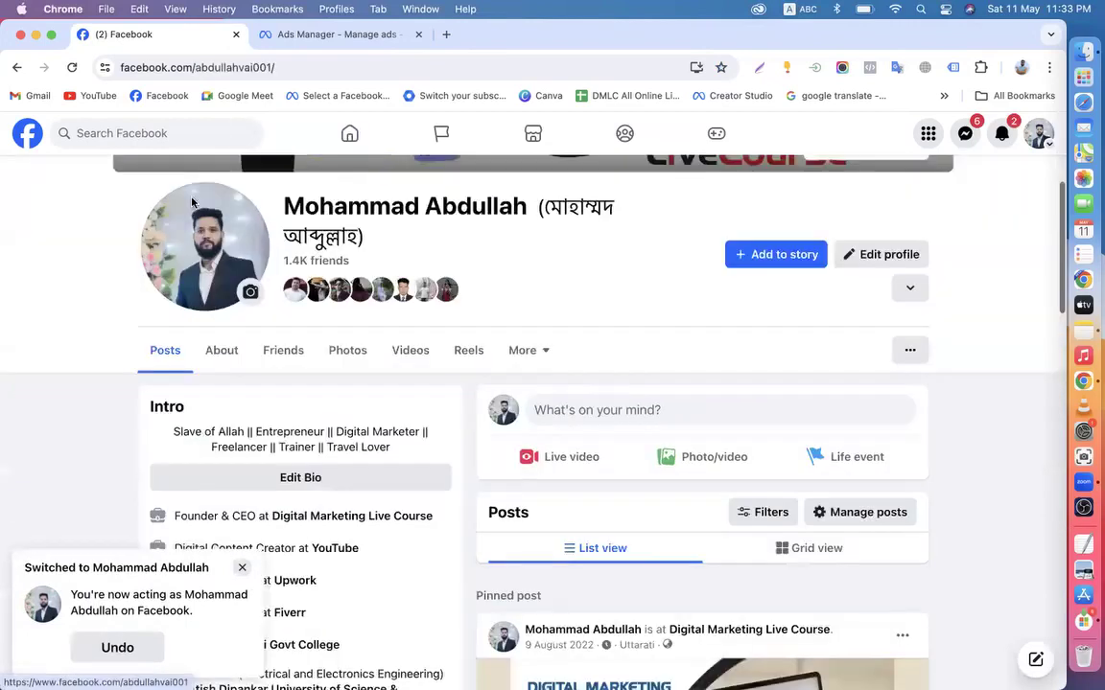
scroll(530, 478, down, 5)
click(27, 133)
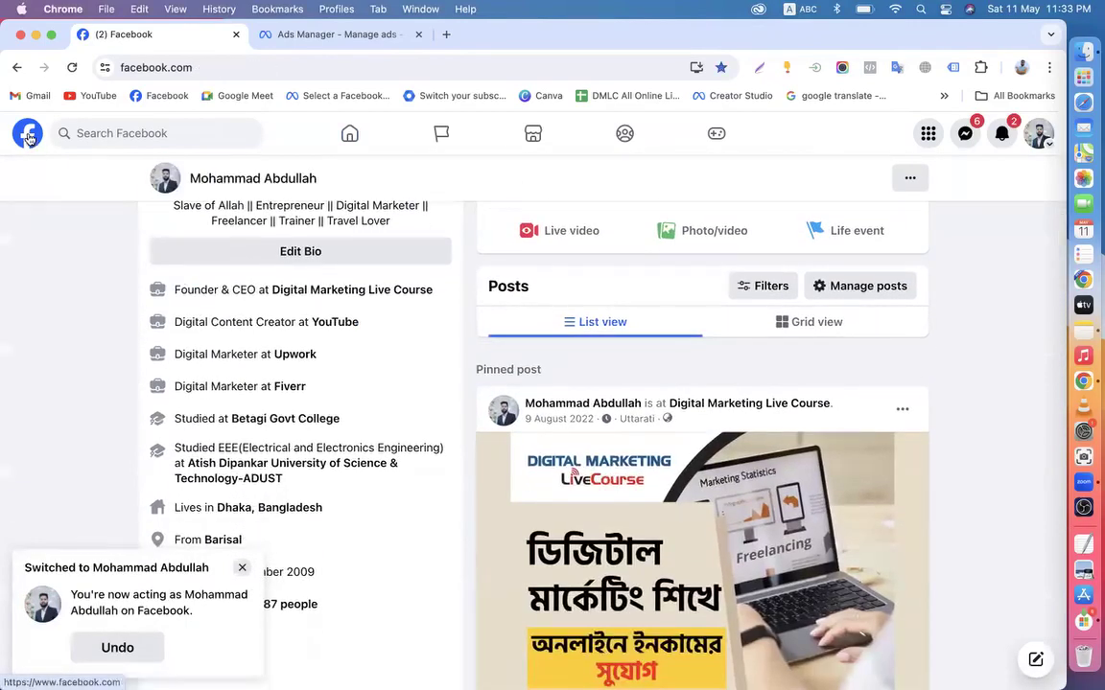
scroll(522, 404, down, 15)
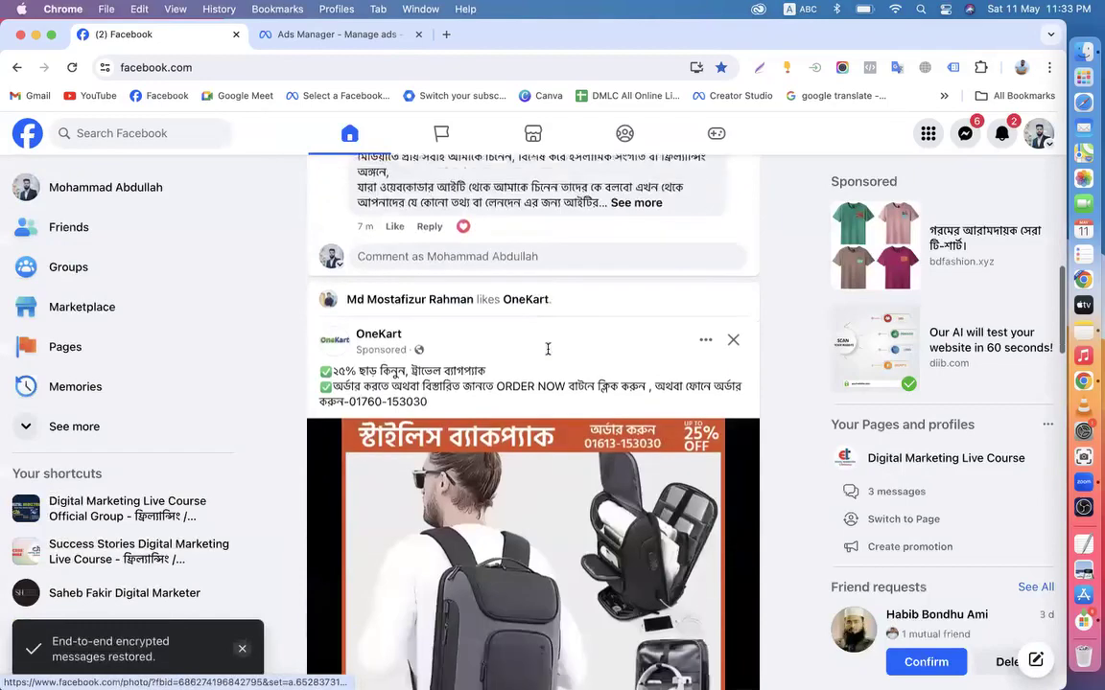
scroll(458, 393, up, 3)
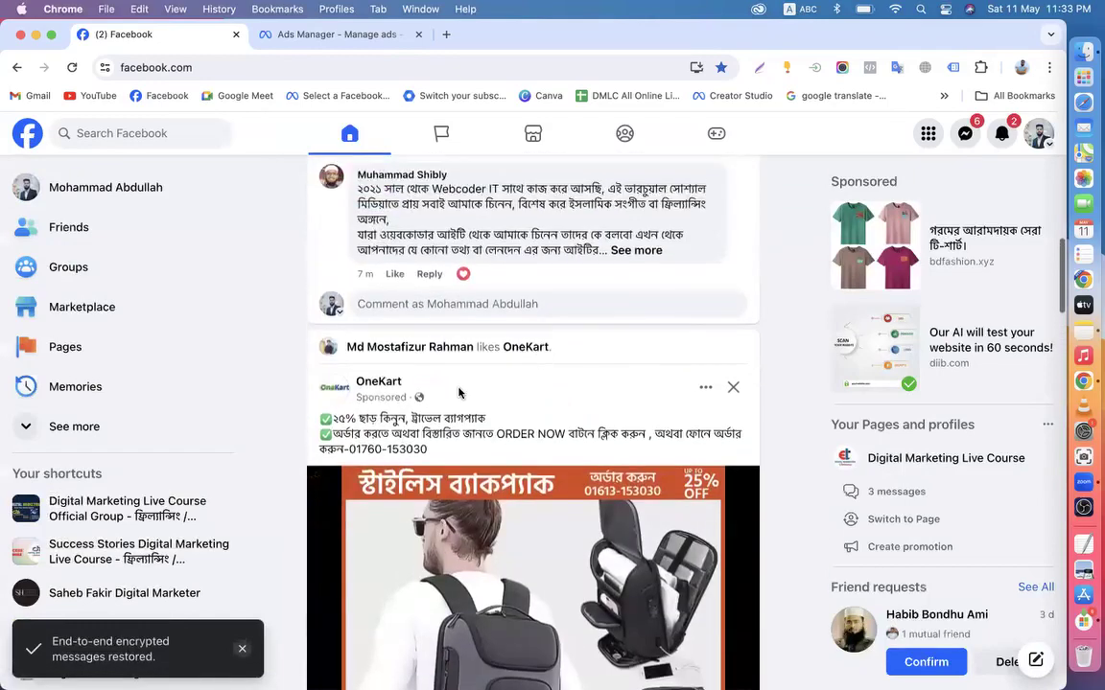
click(378, 382)
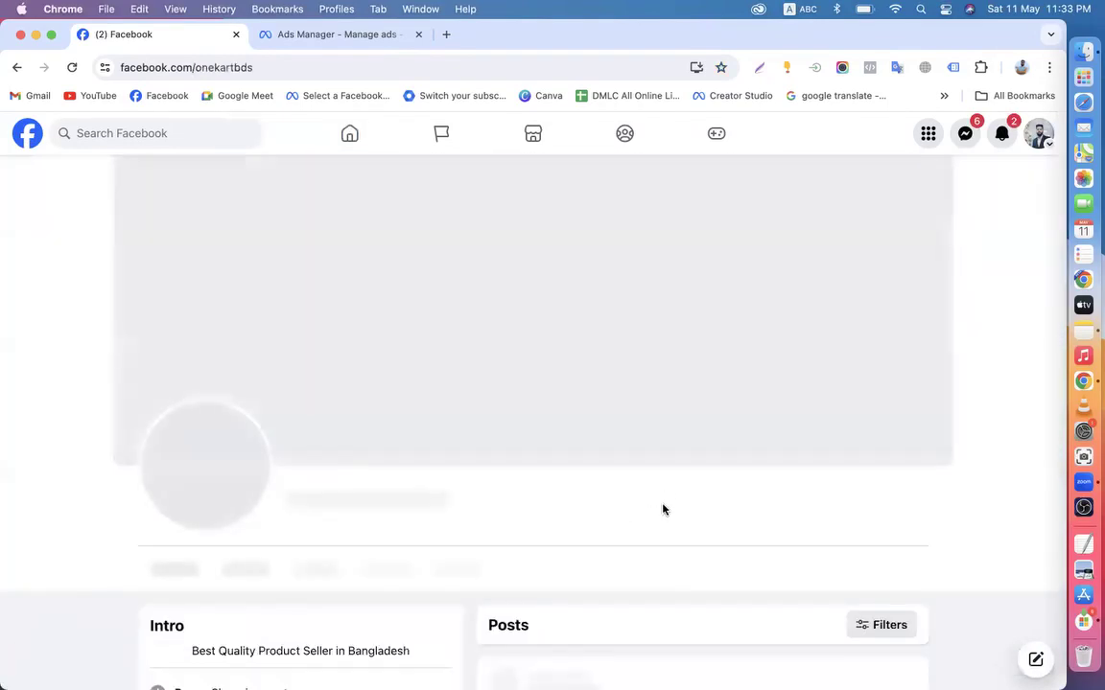
Scroll through the posts on the OneKart advertiser page
scroll(661, 509, down, 10)
scroll(688, 470, down, 20)
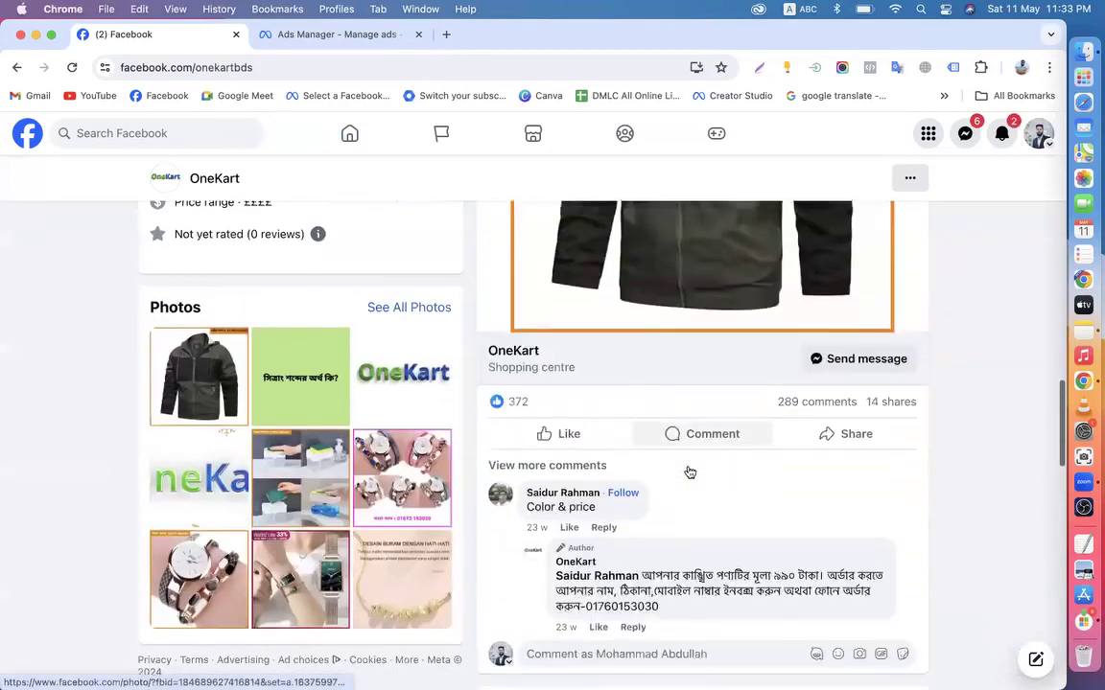
scroll(688, 470, down, 20)
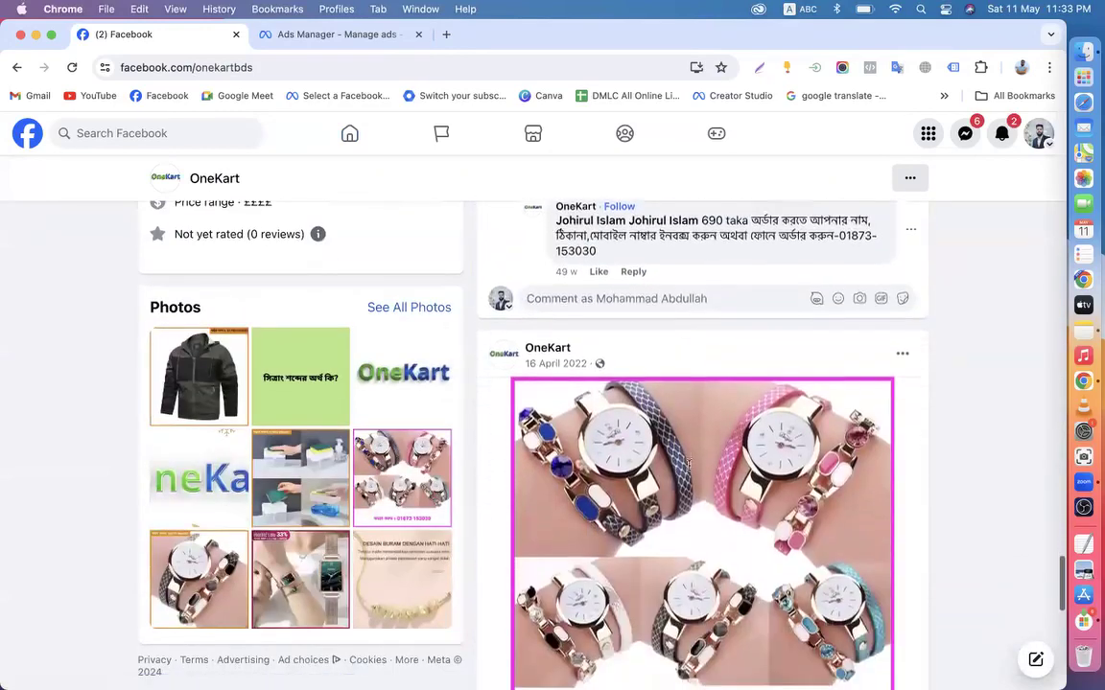
scroll(689, 470, up, 20)
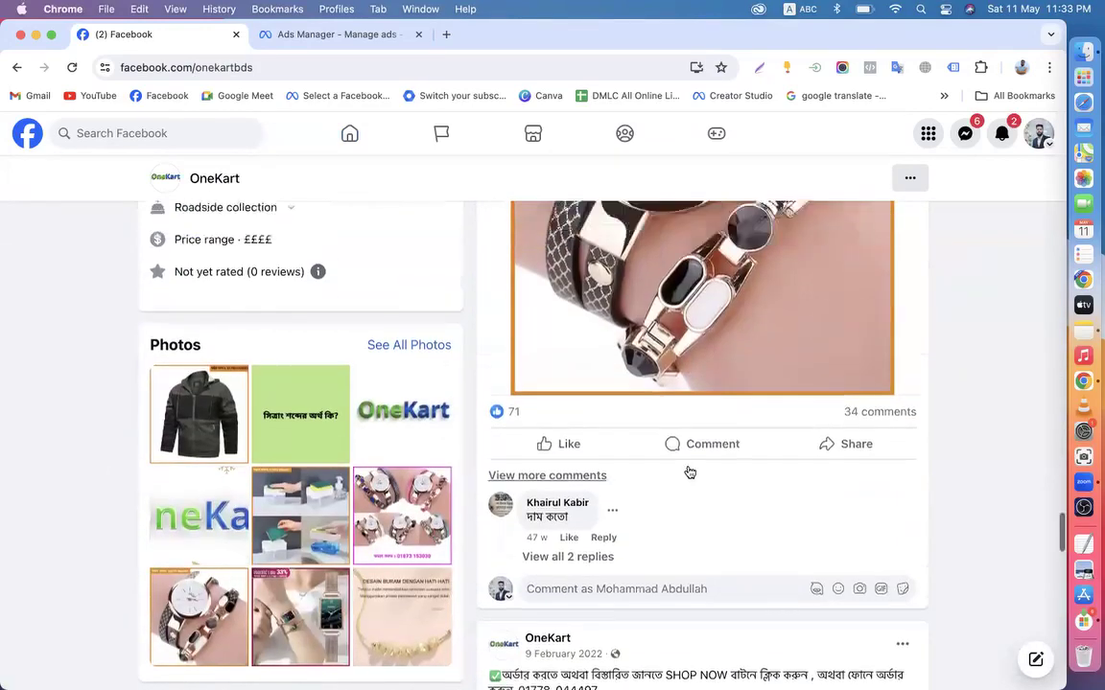
scroll(689, 470, up, 5)
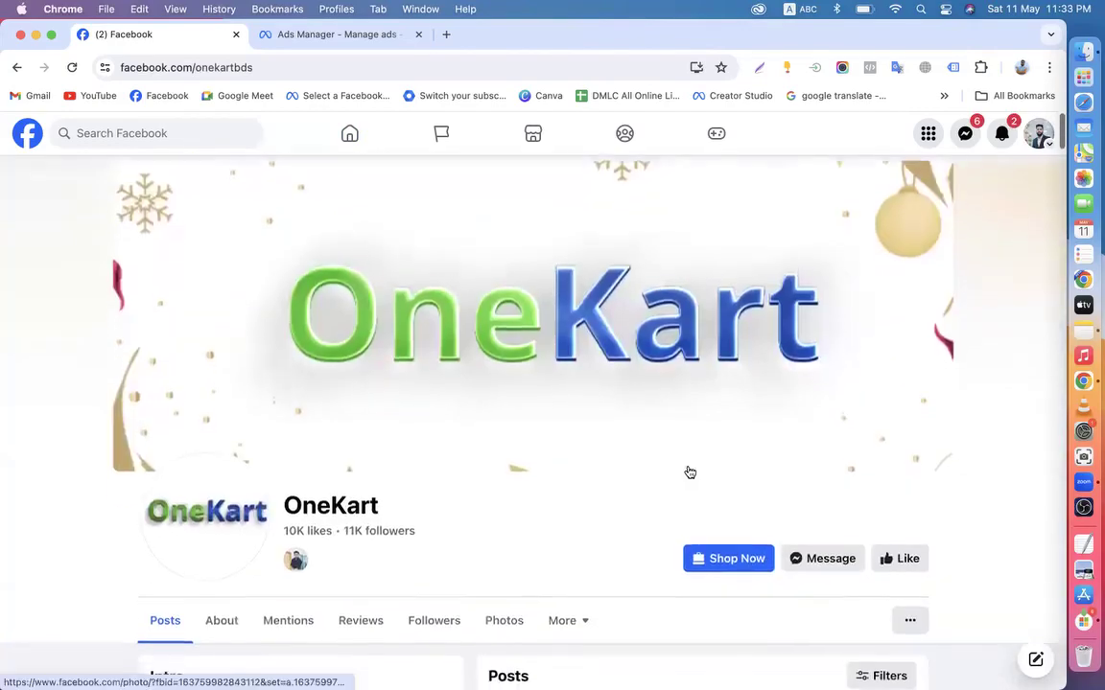
scroll(671, 451, down, 10)
scroll(614, 403, up, 8)
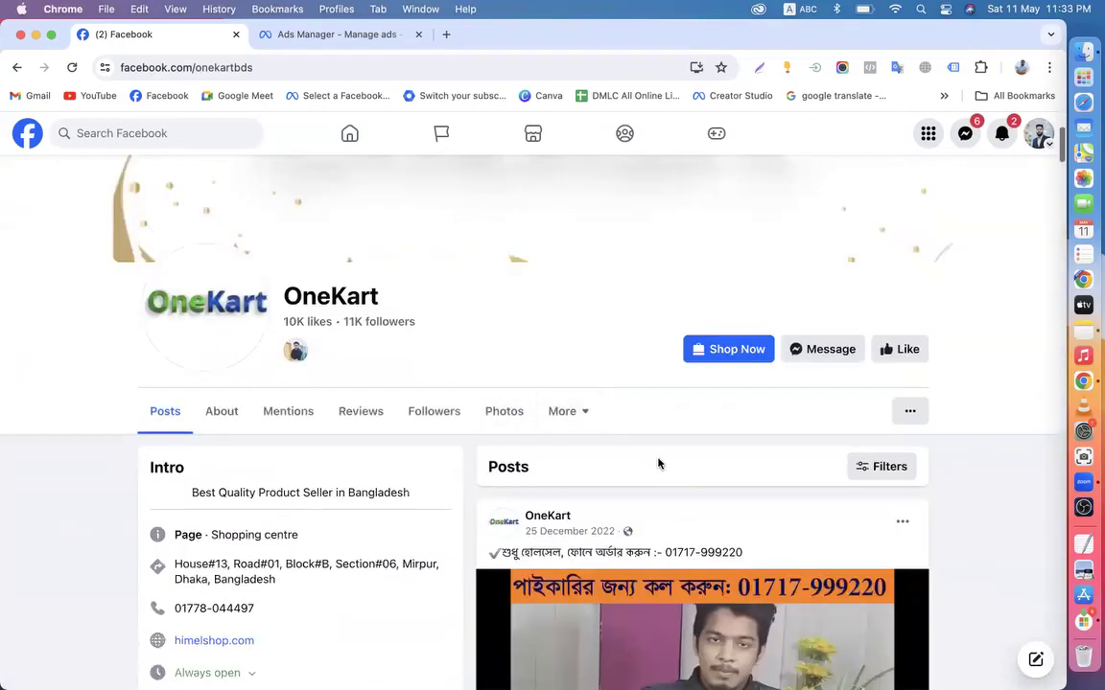
scroll(659, 461, down, 3)
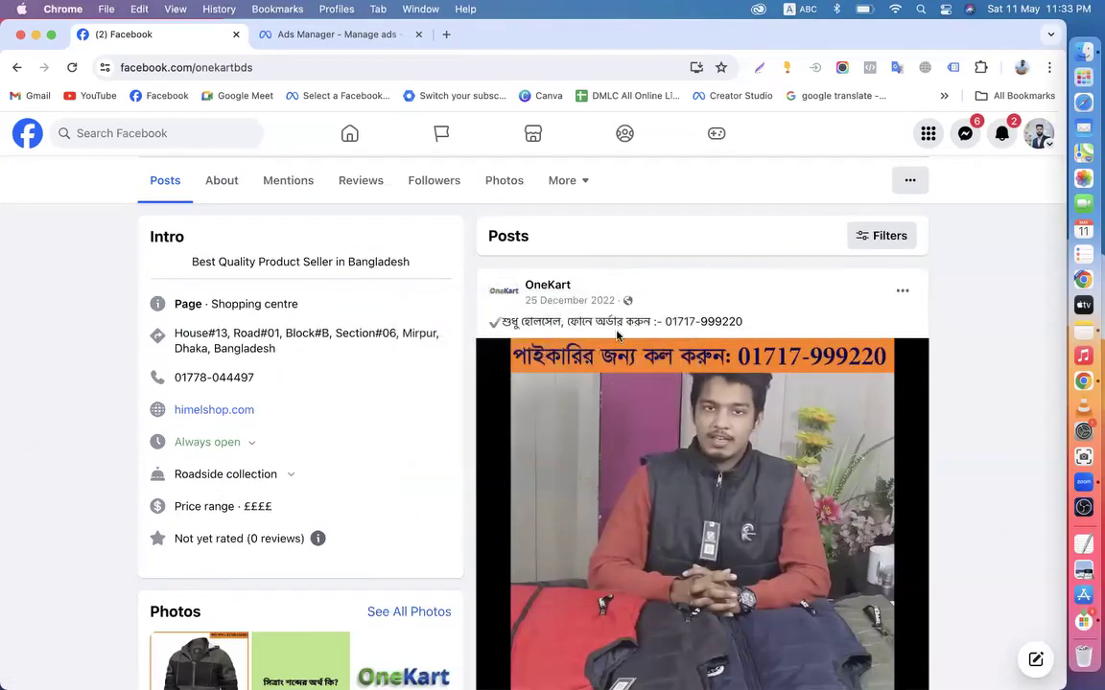
scroll(691, 424, down, 10)
scroll(661, 423, down, 20)
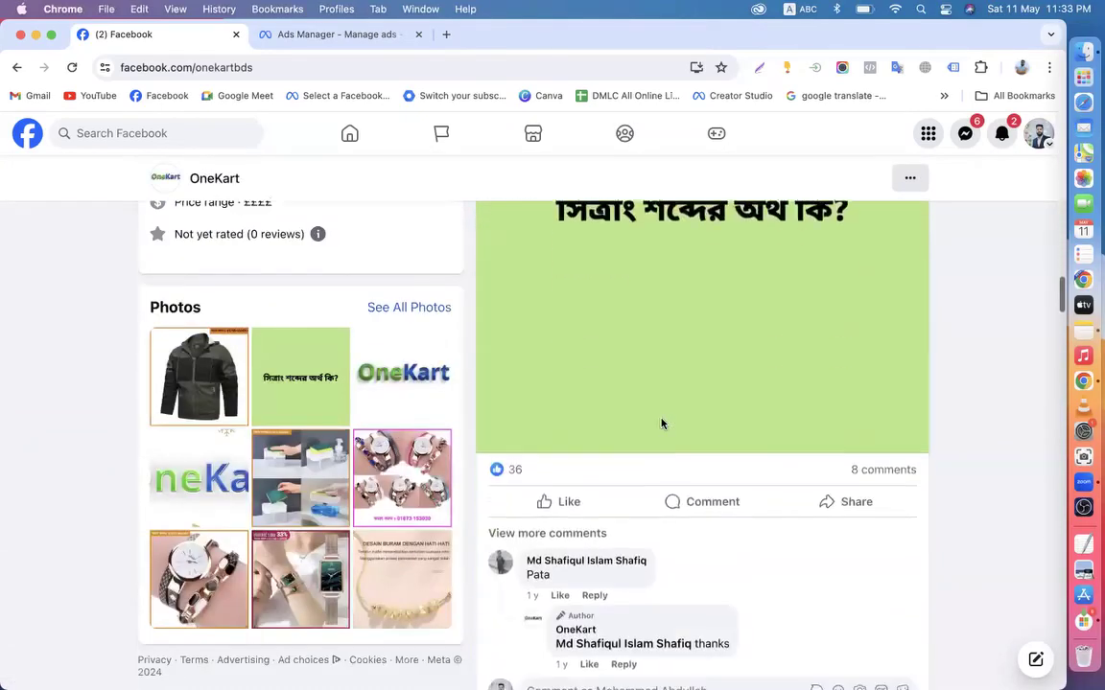
scroll(661, 423, down, 20)
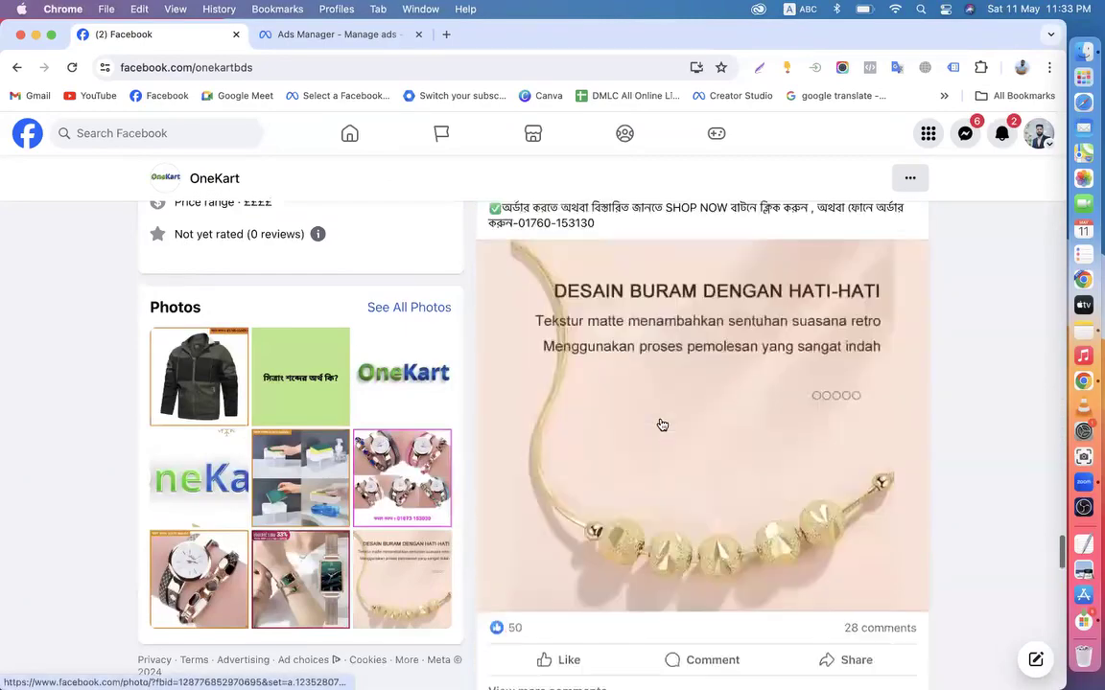
scroll(660, 422, up, 15)
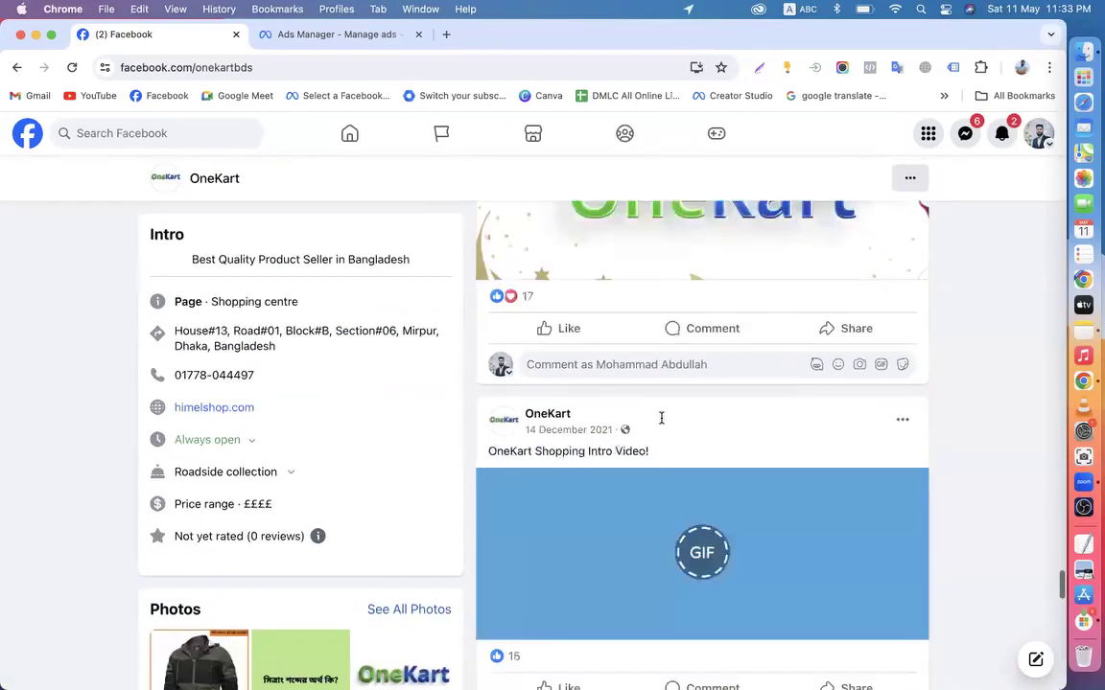
Go back to the home feed and scroll to OneKart's sponsored 25%-off backpack ad
click(13, 67)
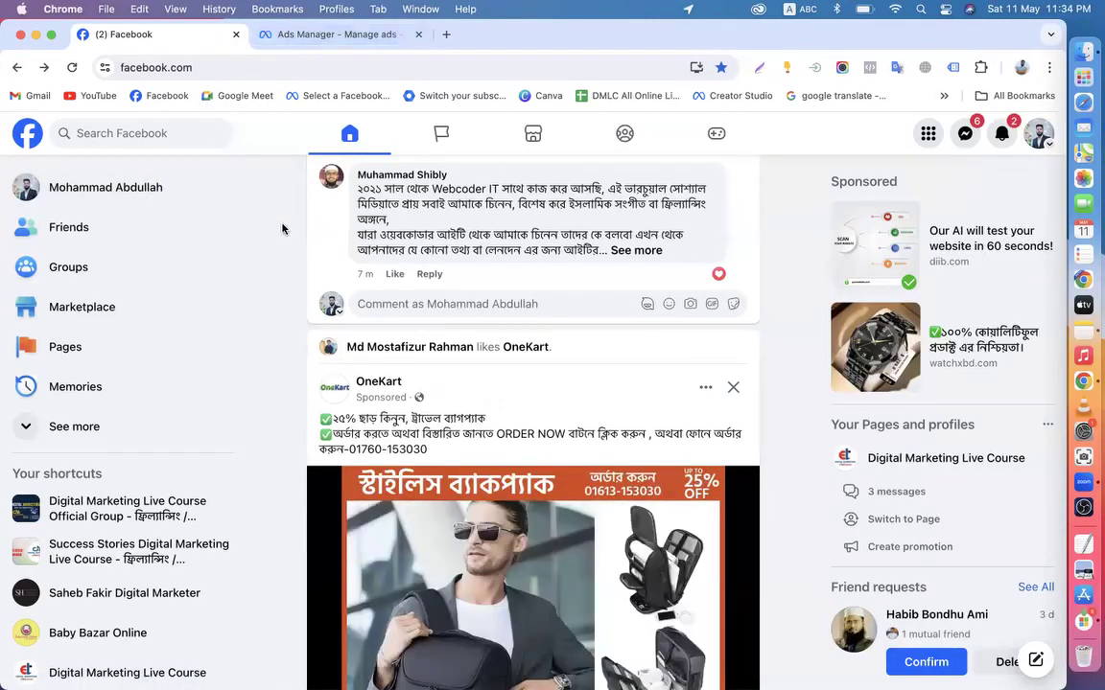
scroll(333, 226, up, 10)
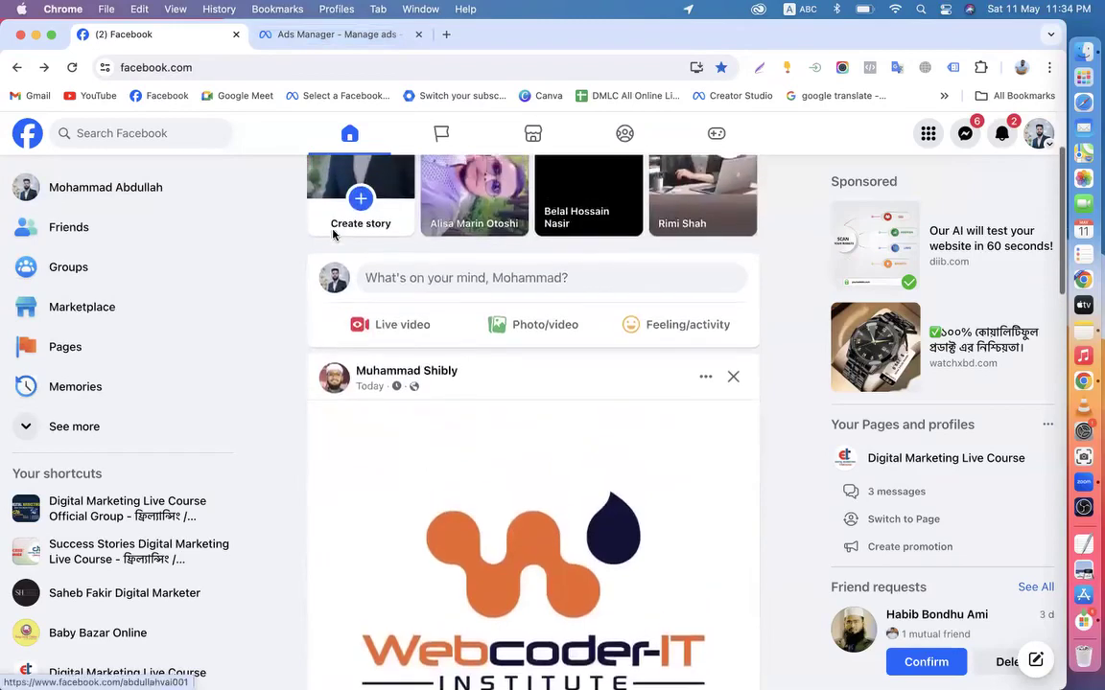
scroll(333, 234, down, 10)
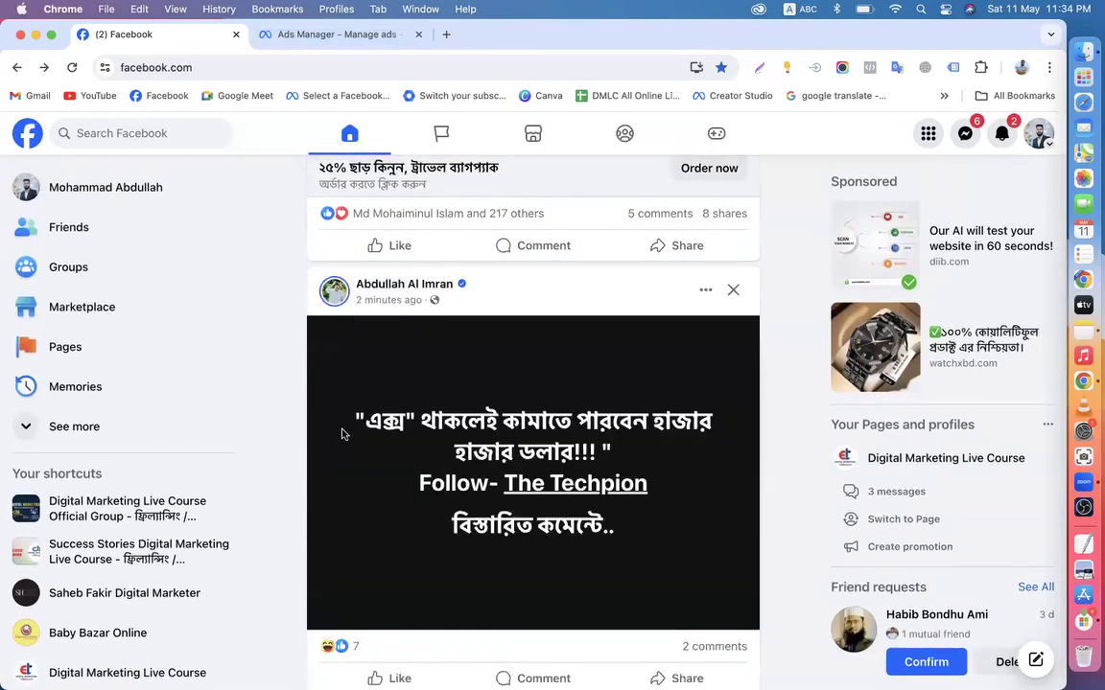
scroll(341, 435, down, 5)
From Ads Manager, open the Meta Ad Library in a new browser tab
click(315, 32)
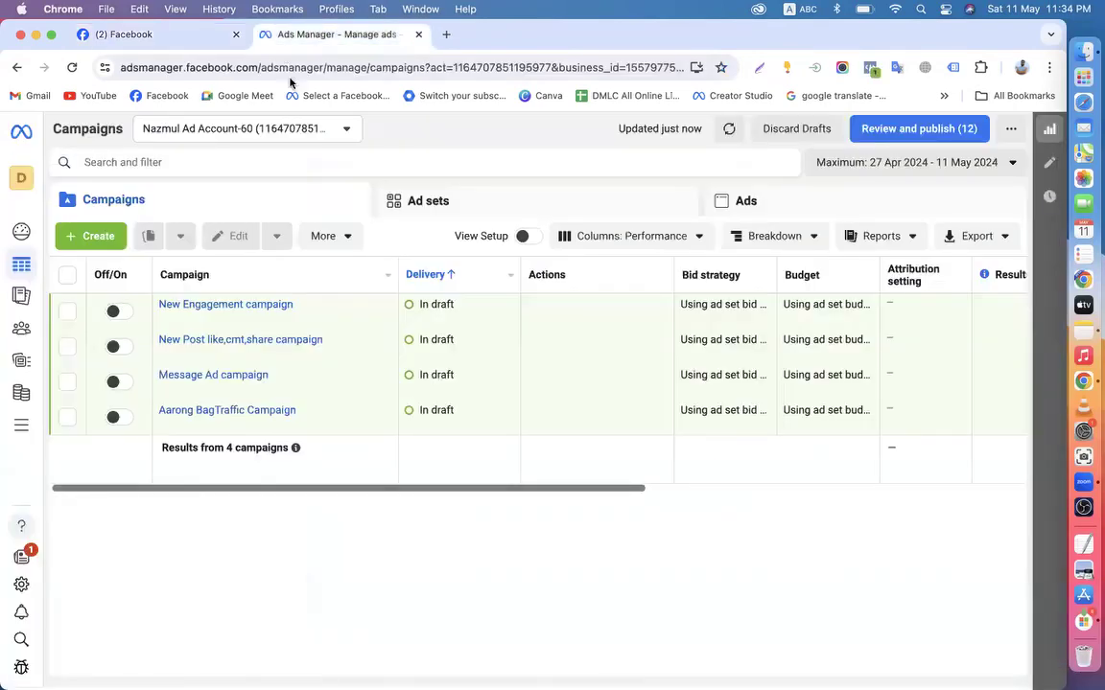
key(super+t)
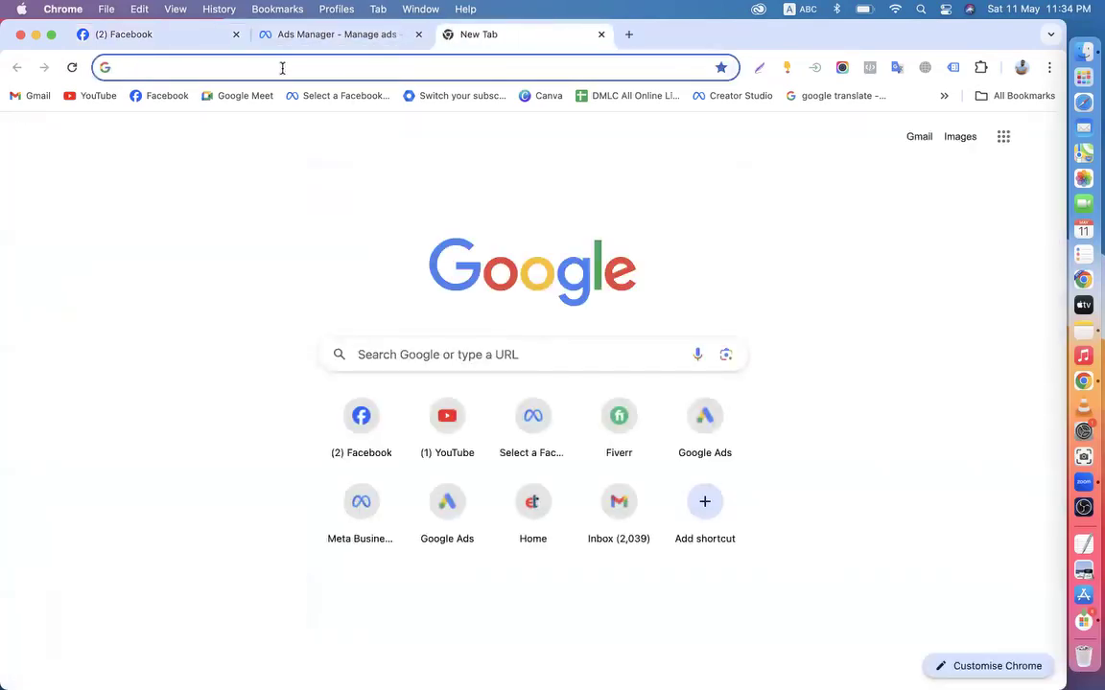
text(ads.google.com/intl/en_BD/home/)
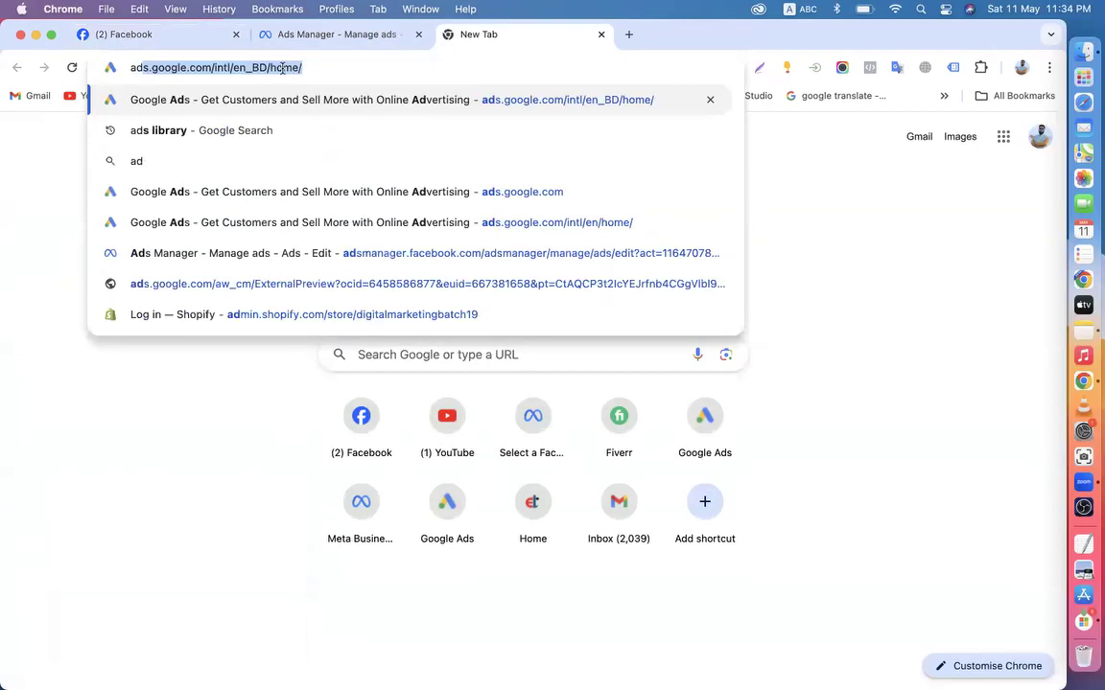
click(213, 118)
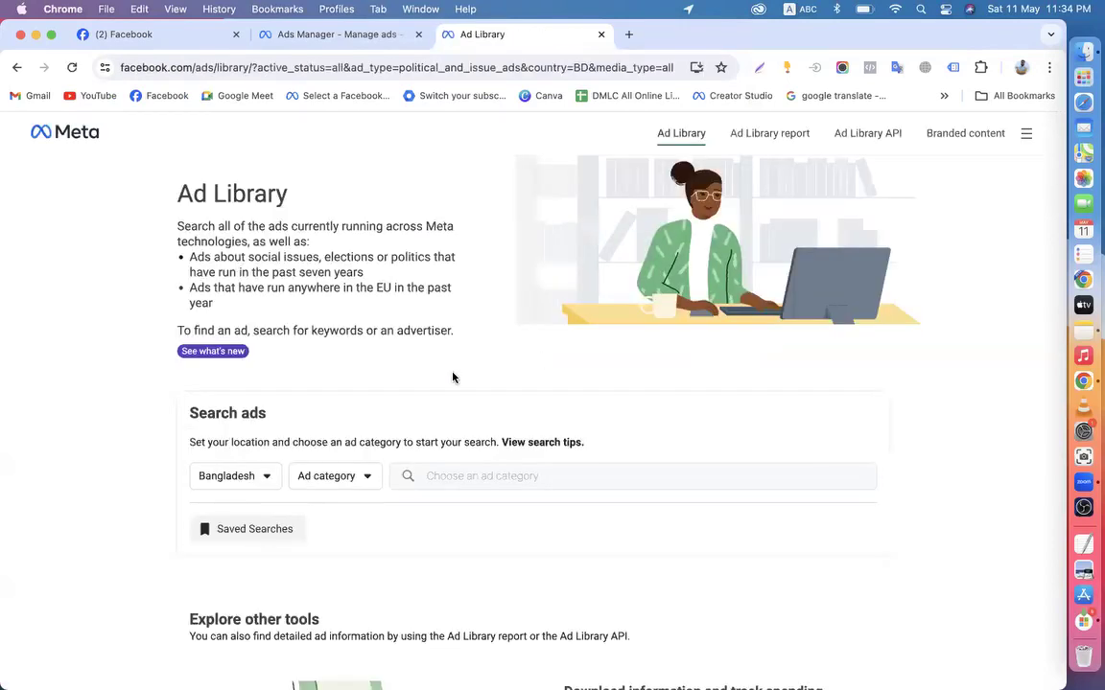
scroll(336, 419, down, 3)
Set the Ad Library category to All ads and search for 'digital marketing'
click(357, 316)
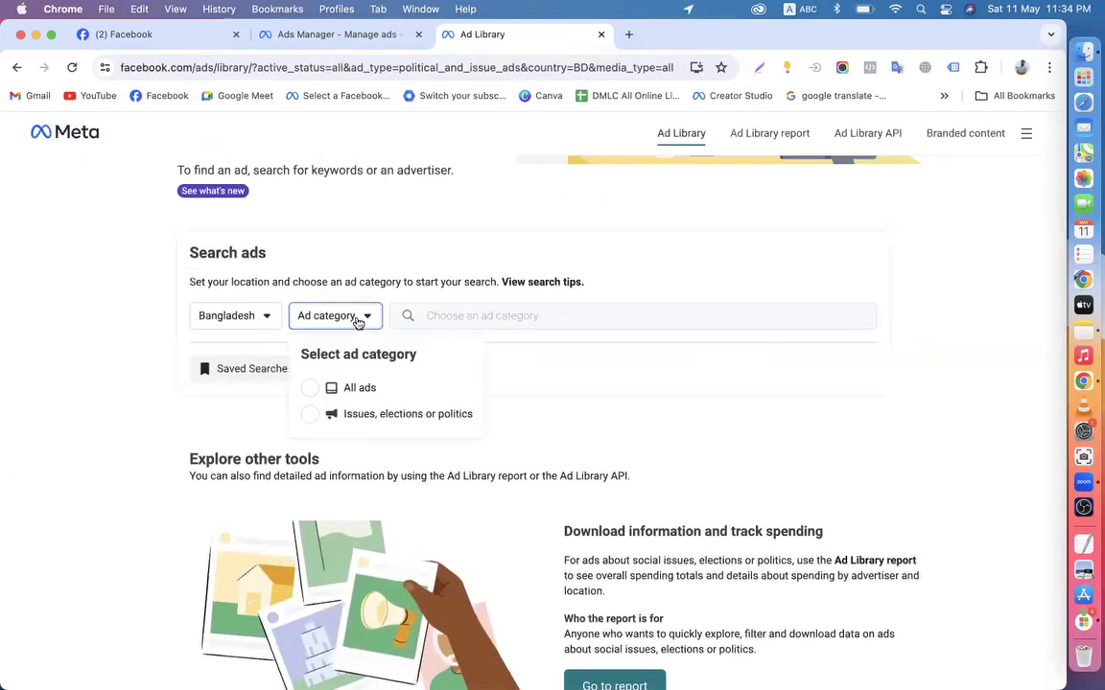
click(347, 387)
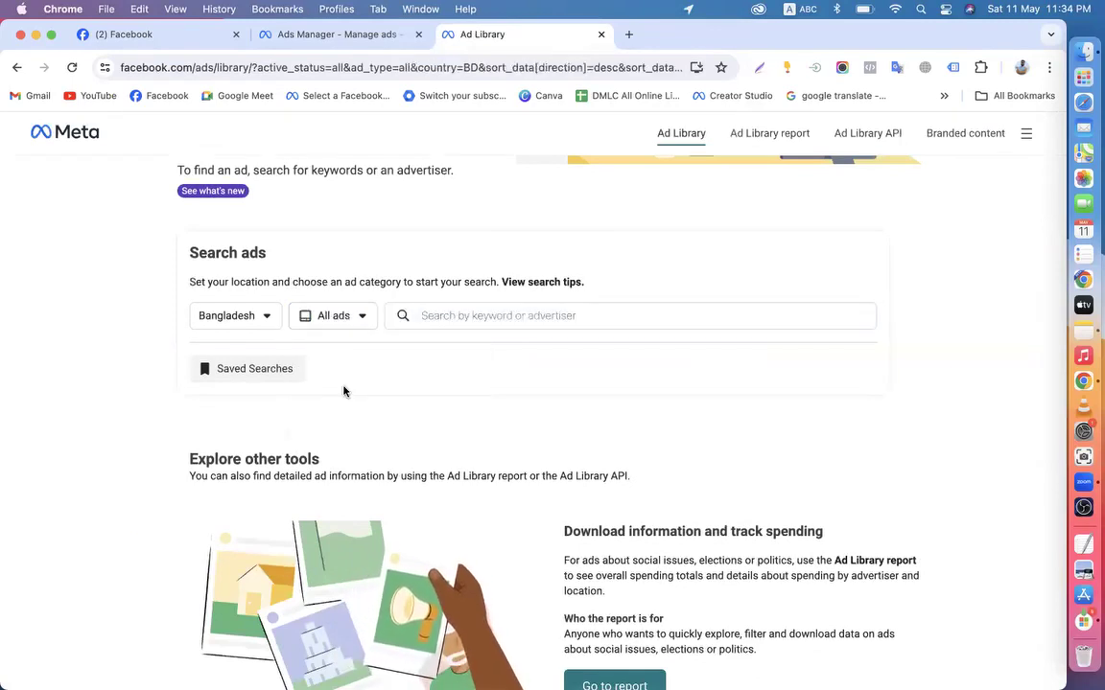
click(442, 320)
text(di)
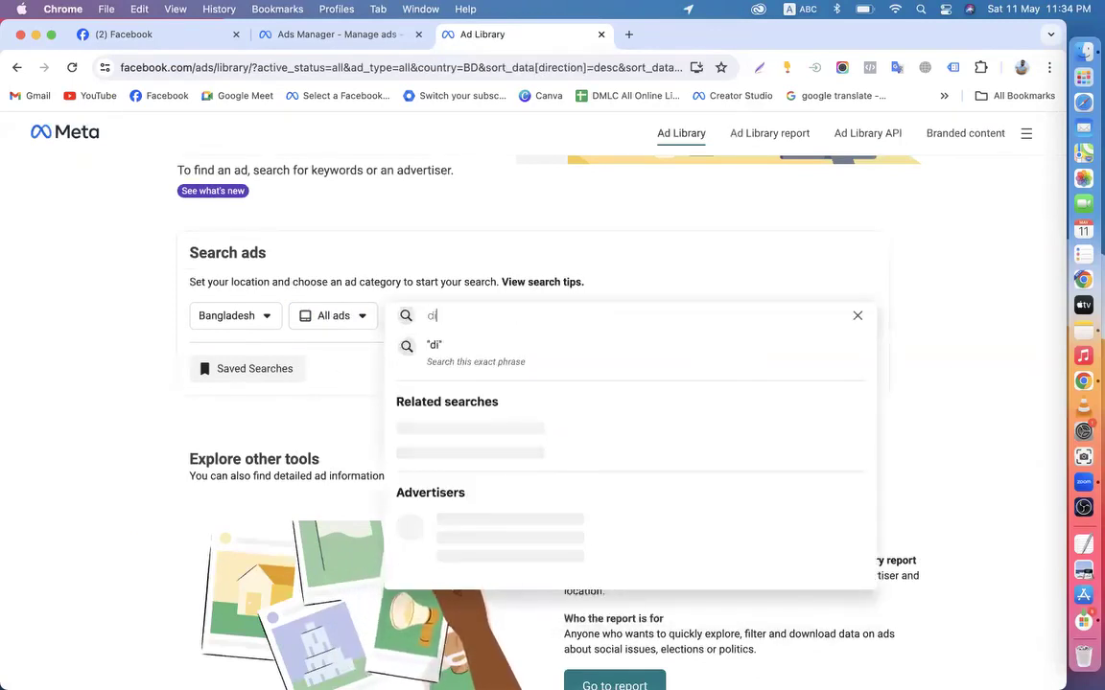
text(gi)
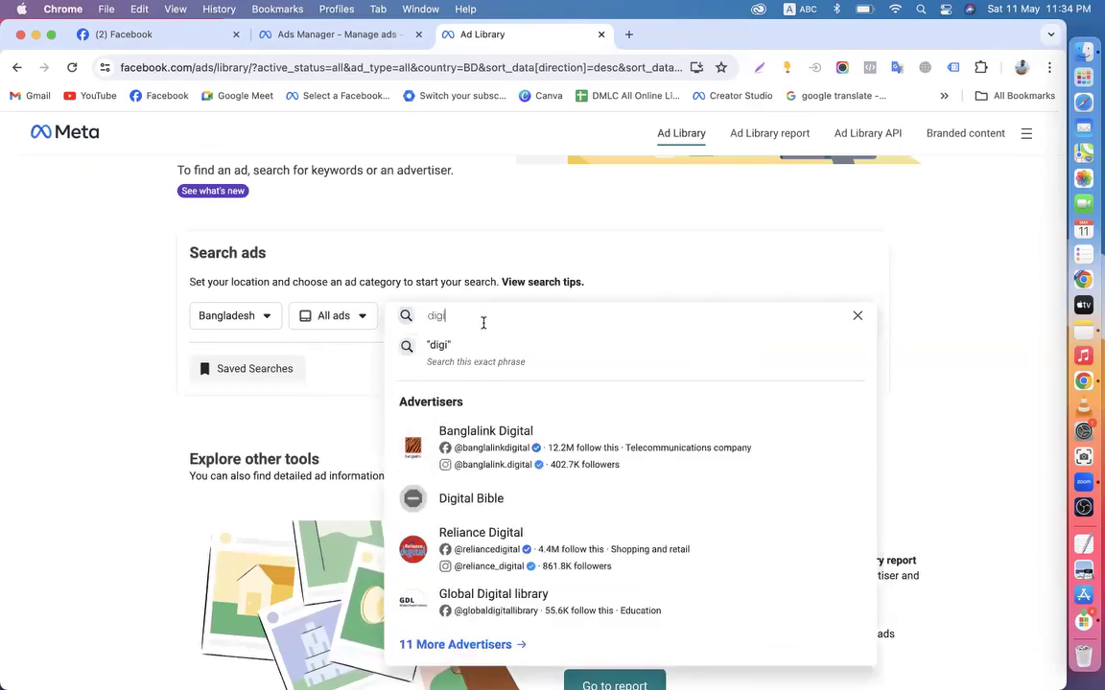
text(tal marketing)
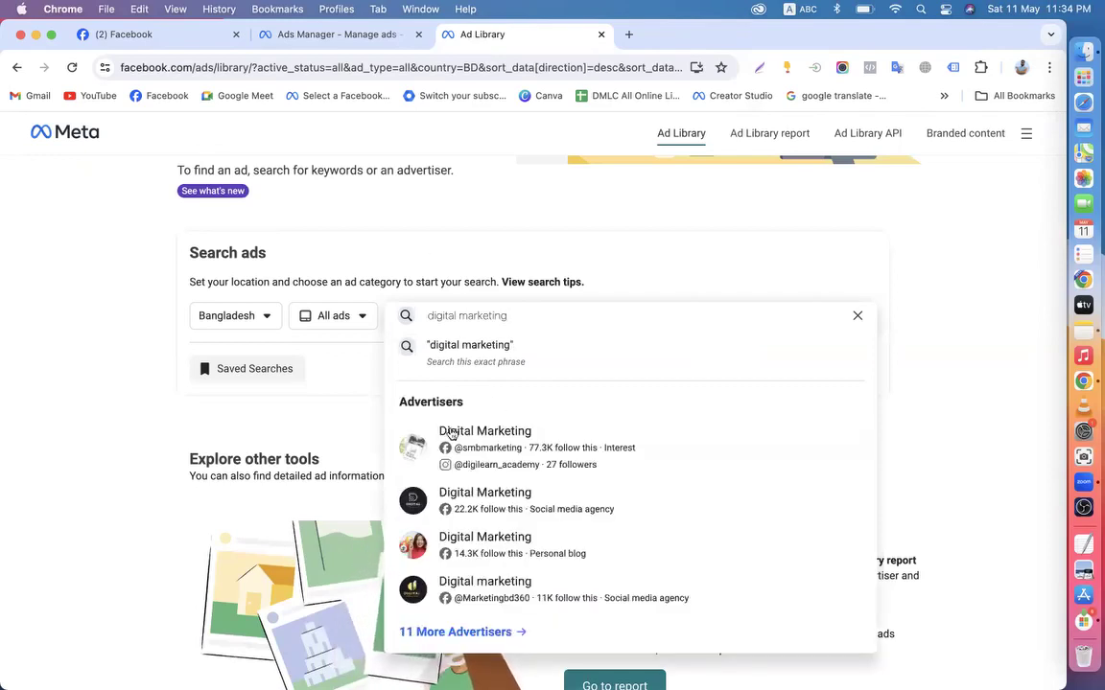
click(158, 32)
Close the Ad Library tab and open Digital Marketing Live Course's About > Page transparency
click(601, 33)
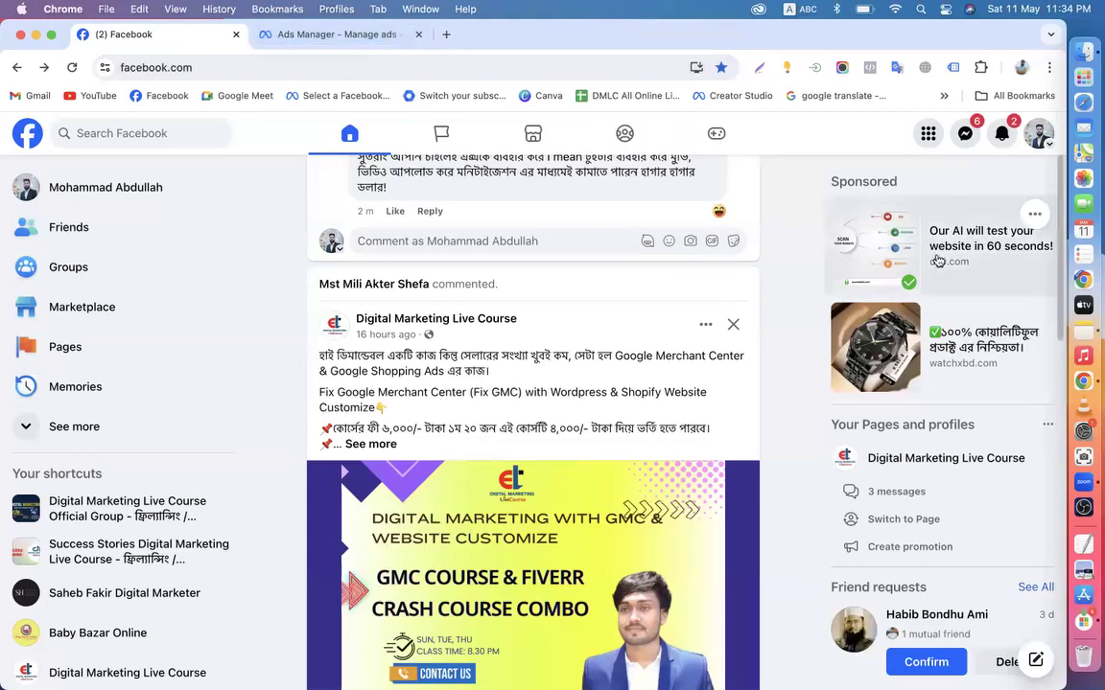
scroll(892, 403, down, 3)
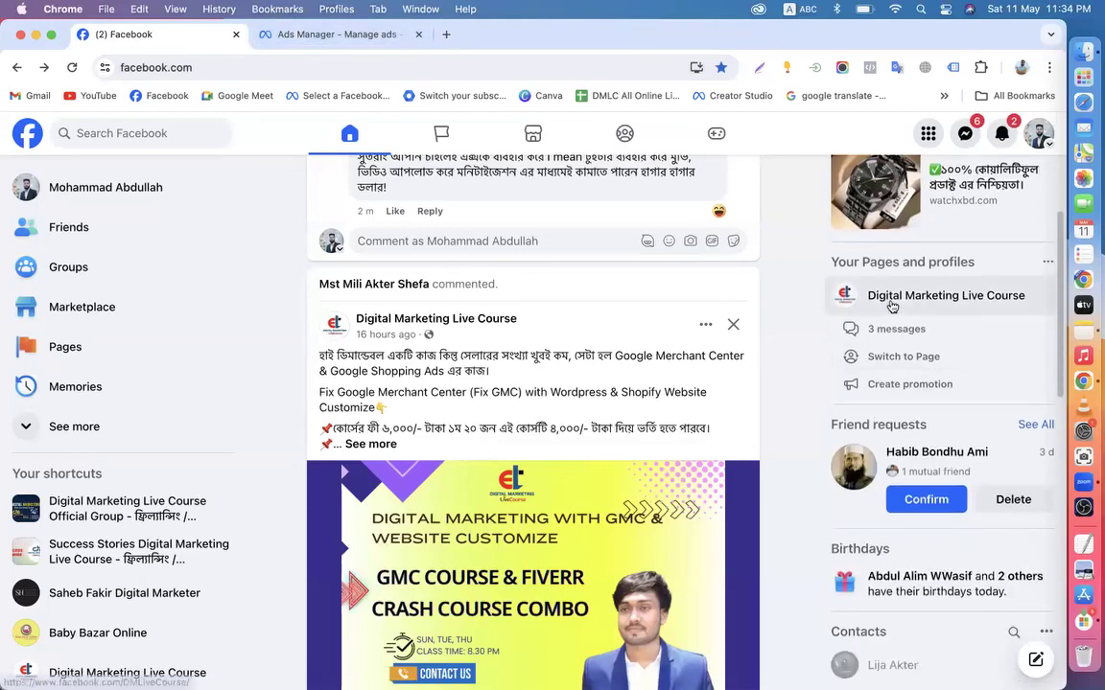
click(857, 303)
scroll(563, 508, down, 5)
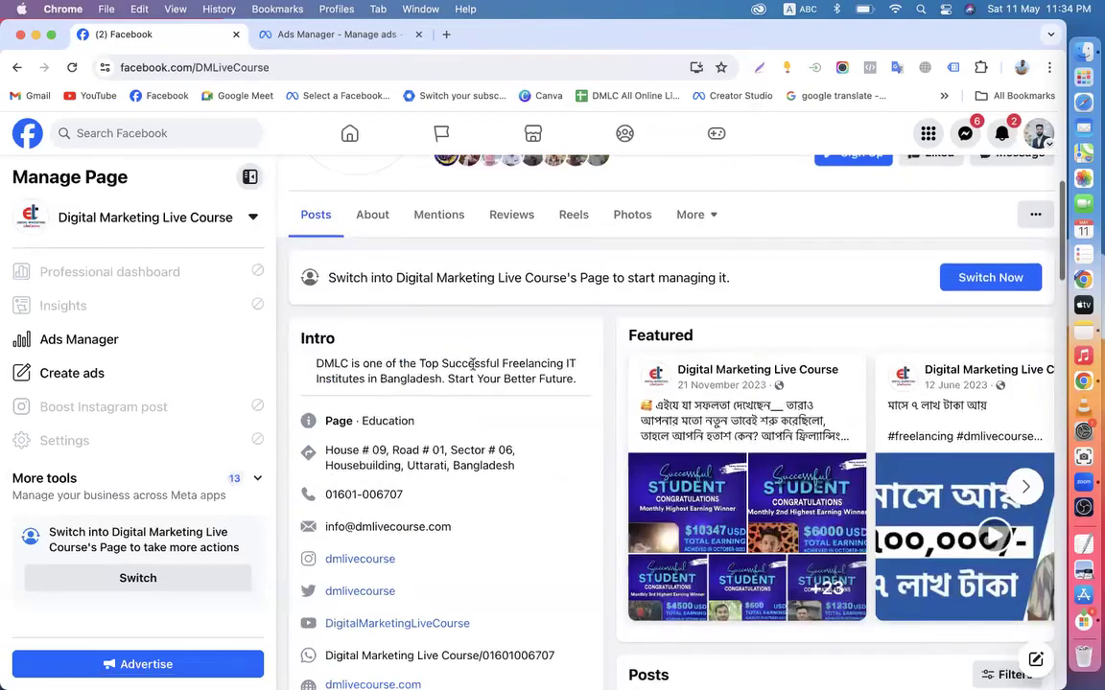
click(369, 219)
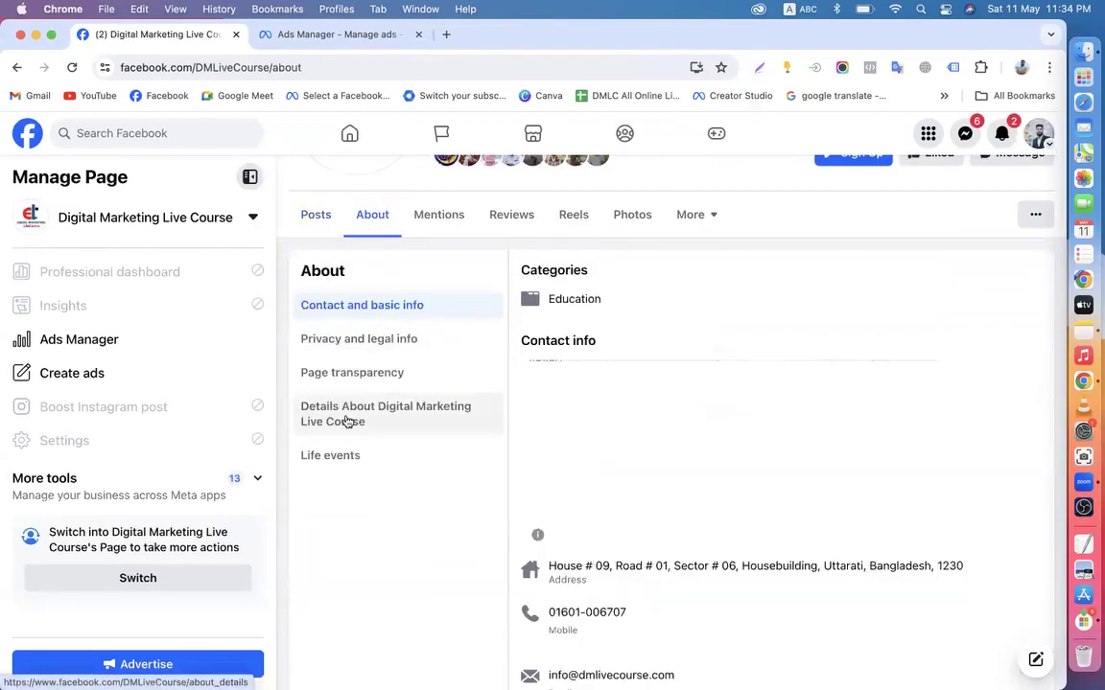
click(352, 378)
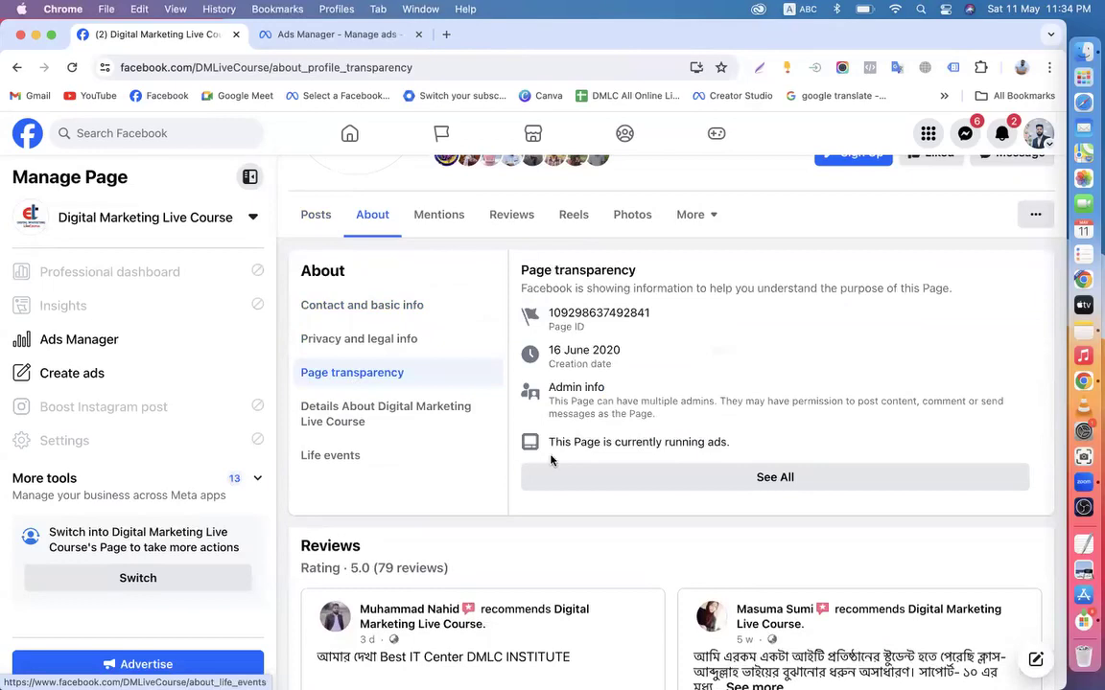
scroll(548, 384, down, 2)
Highlight the Page transparency line about the page running ads, then deselect it
drag(548, 340, 759, 355)
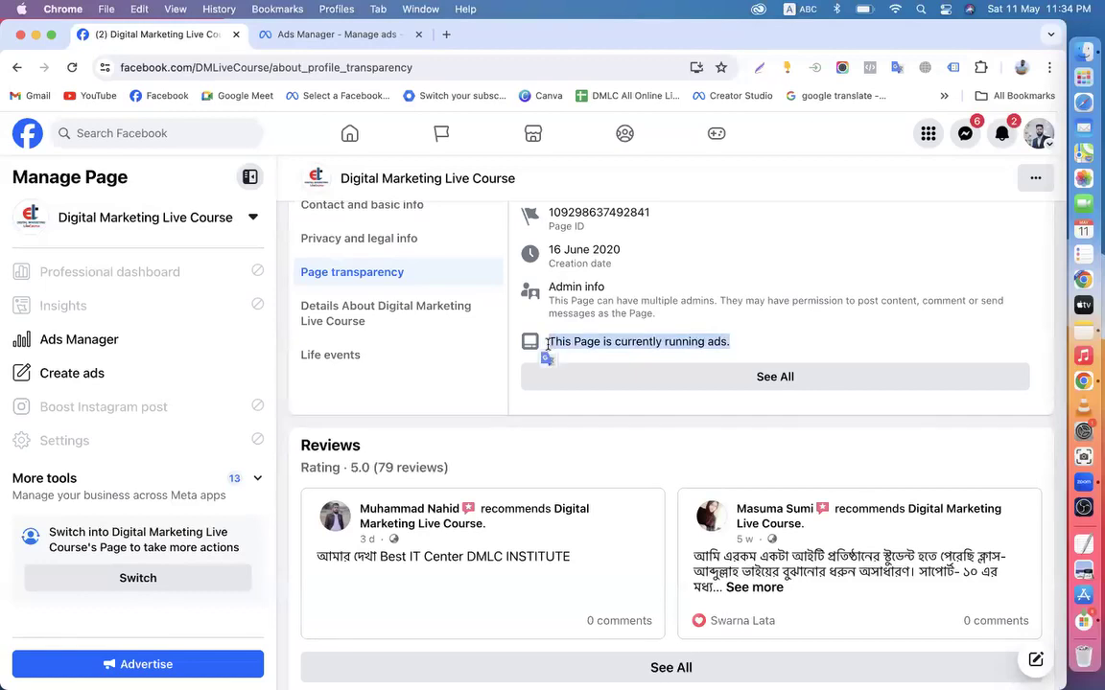
click(552, 342)
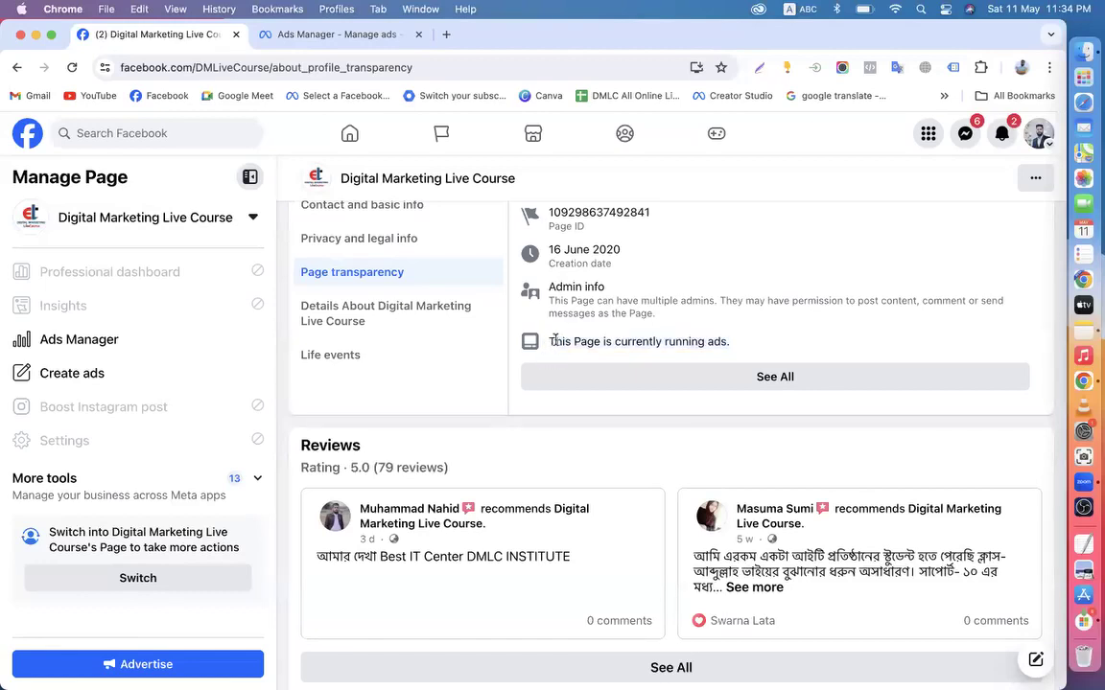
triple_click(735, 336)
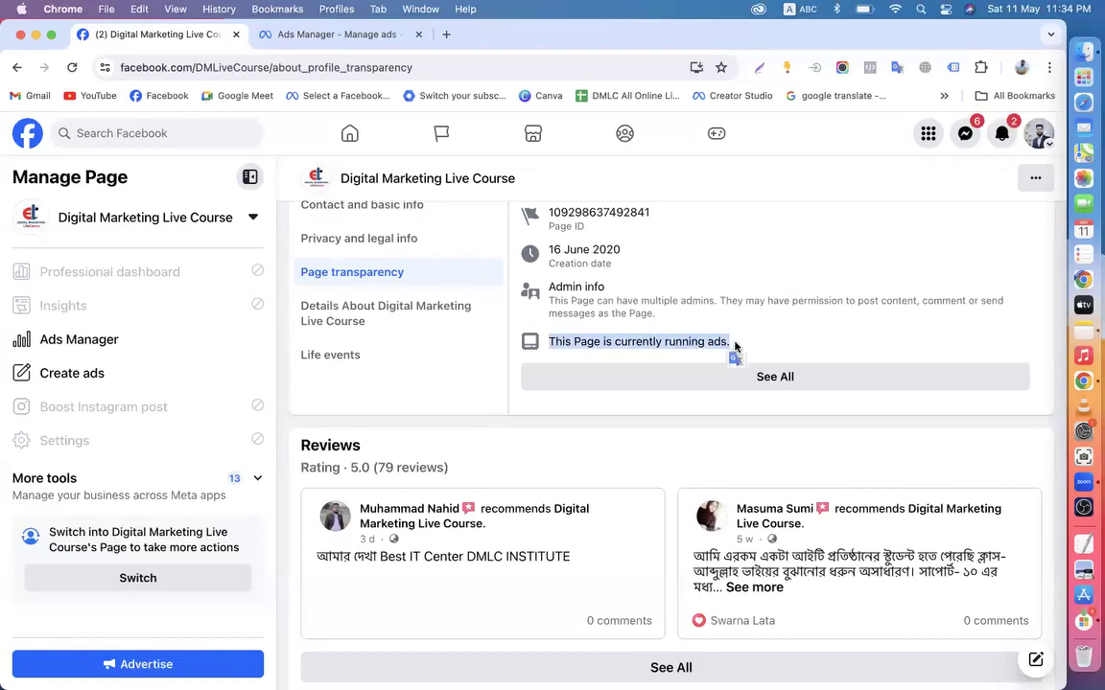
click(609, 340)
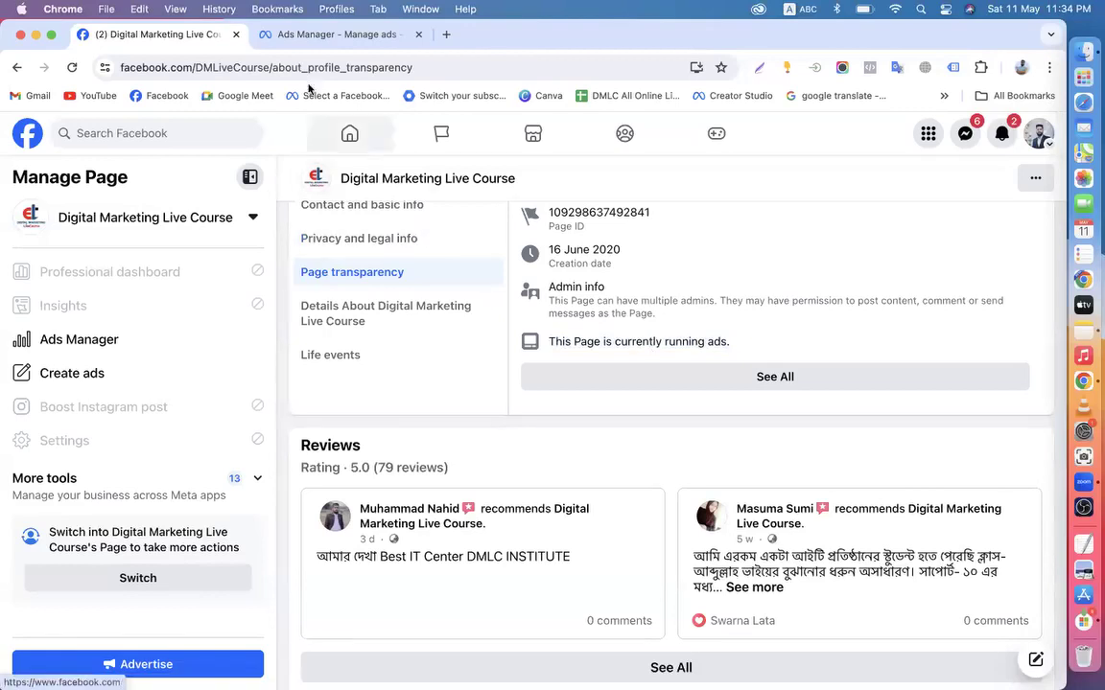
Show the full Page transparency details: created 16 June 2020, managers in Bangladesh
click(296, 35)
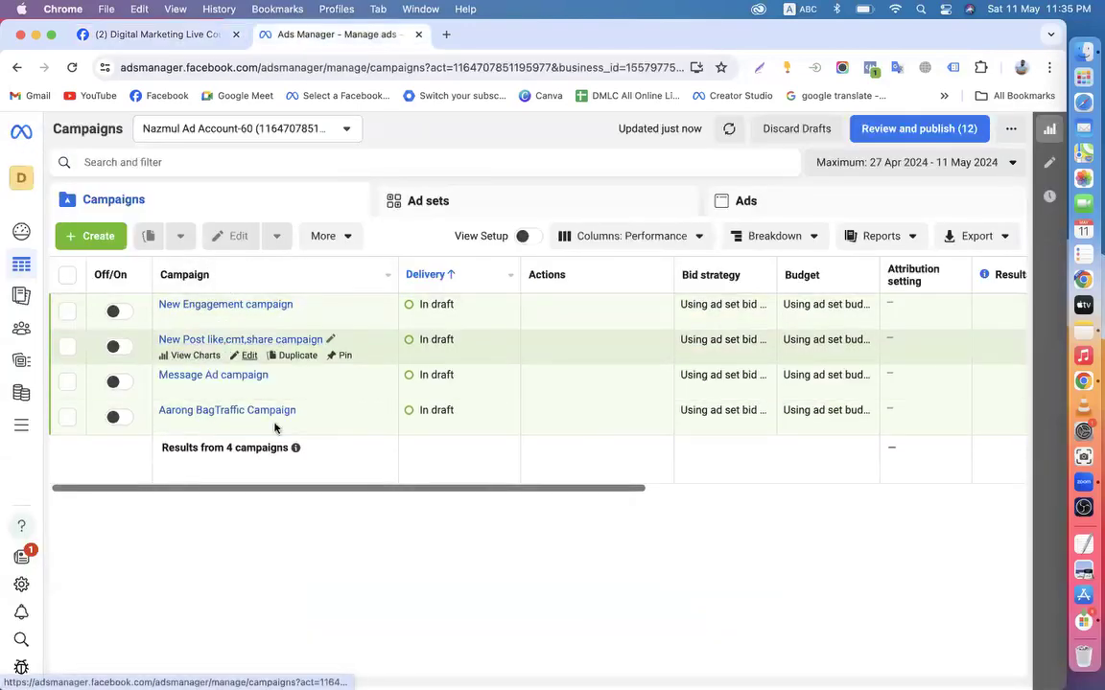
click(166, 40)
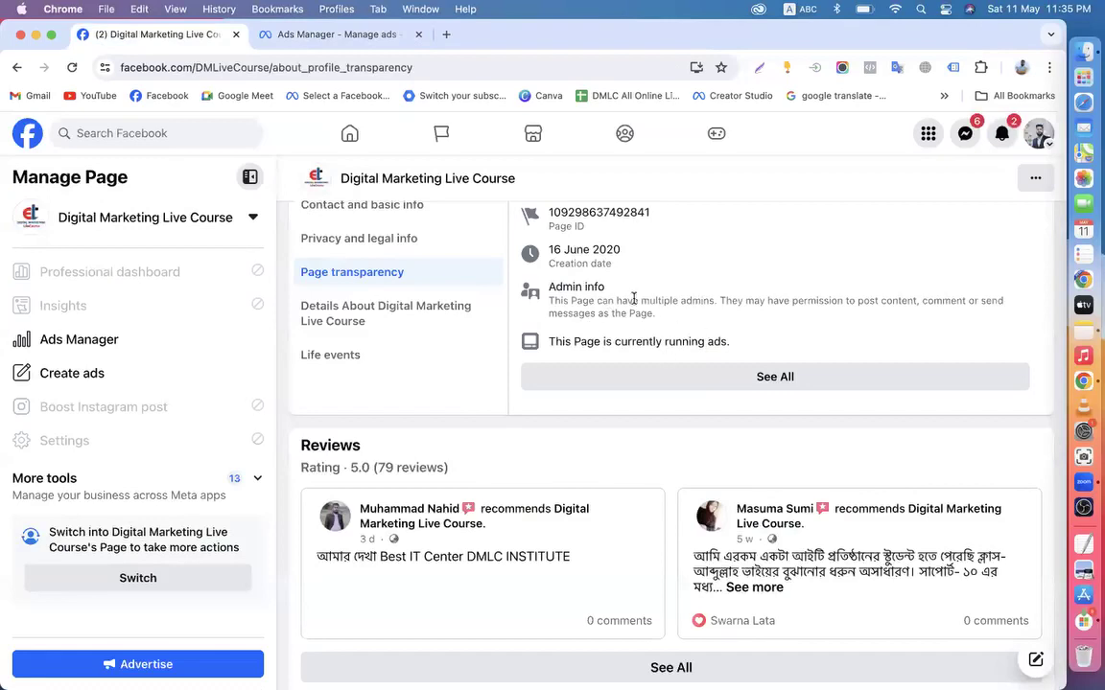
click(314, 40)
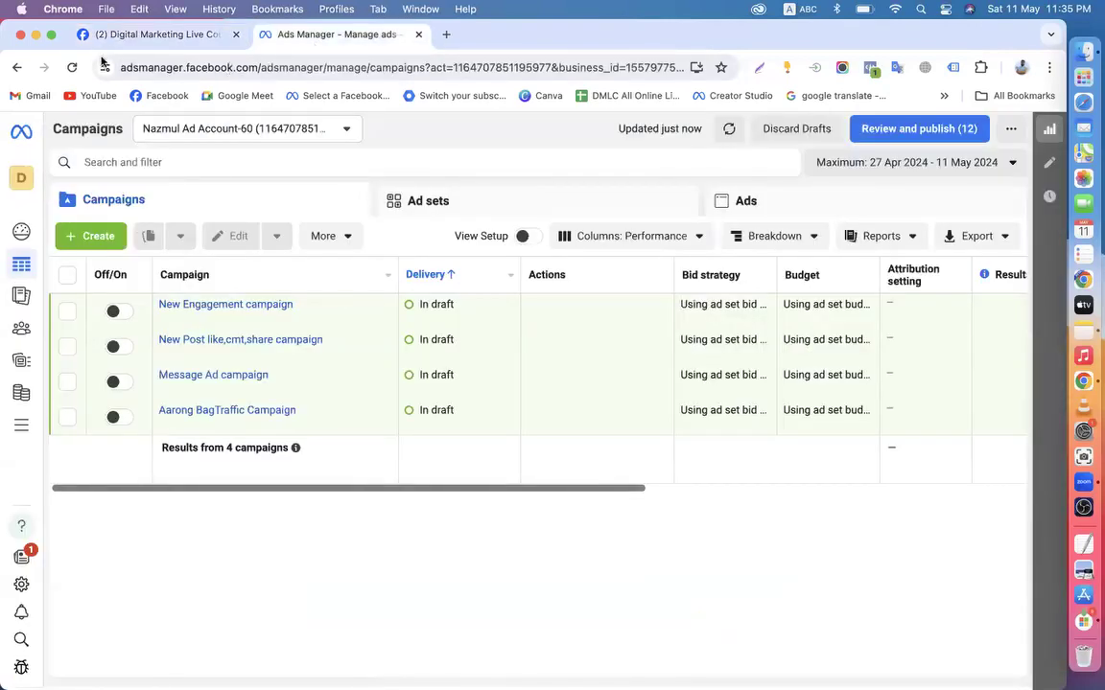
click(161, 34)
click(668, 379)
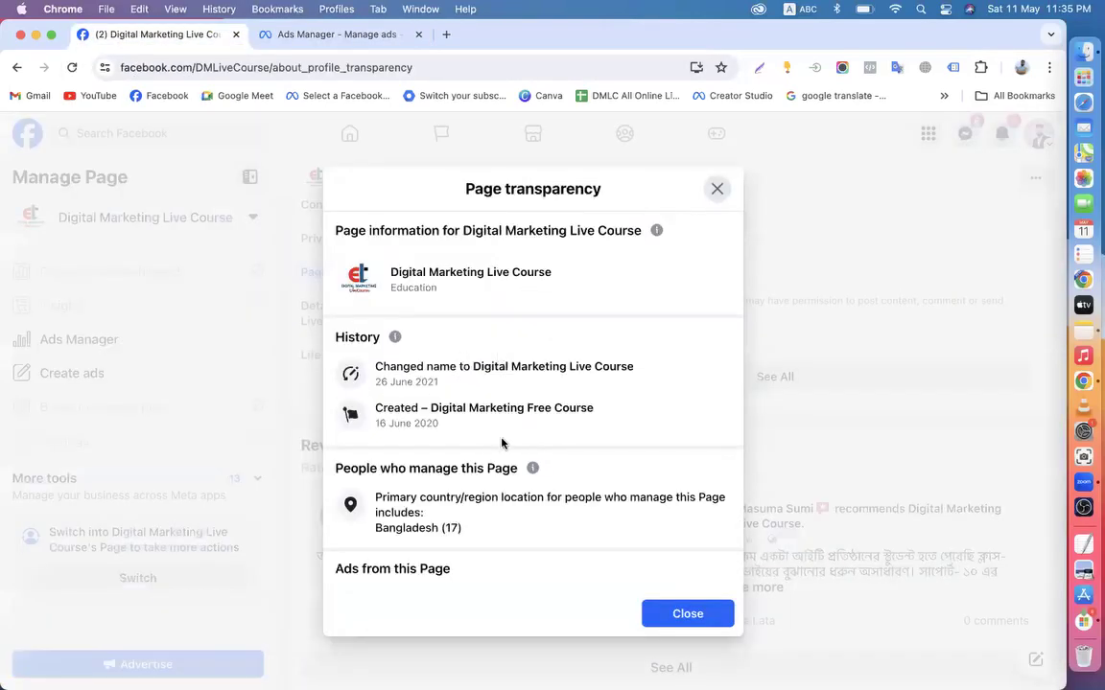
scroll(451, 432, down, 2)
Browse Digital Marketing Live Course's May and March 2024 ads in the Ad Library, then close that tab
click(506, 562)
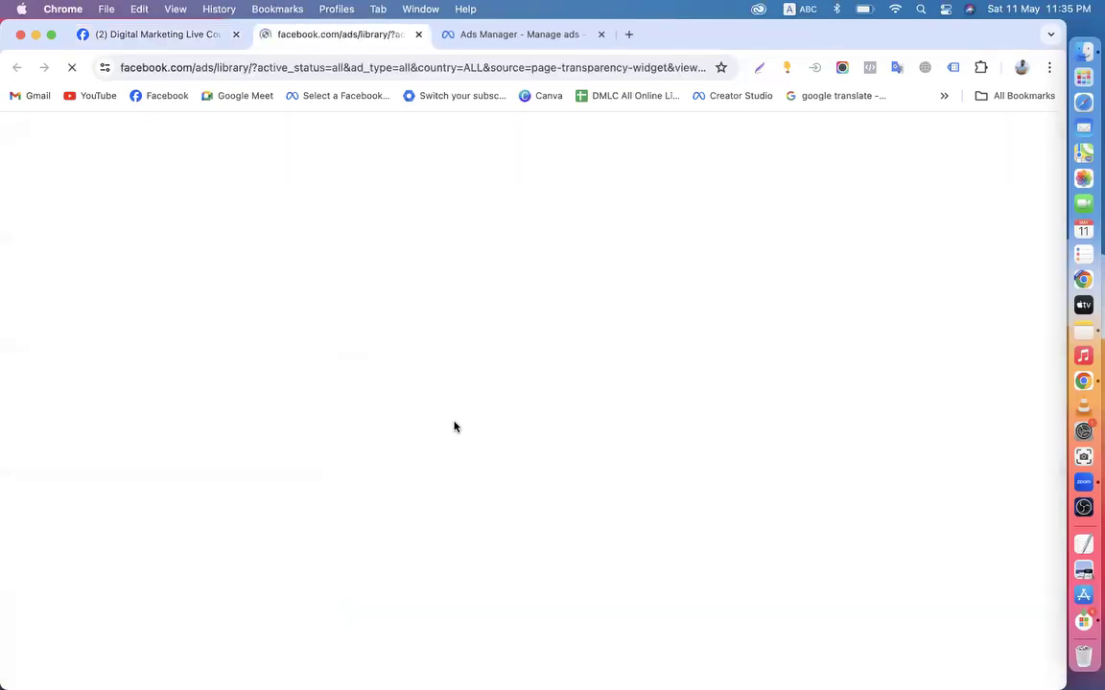
scroll(319, 439, down, 5)
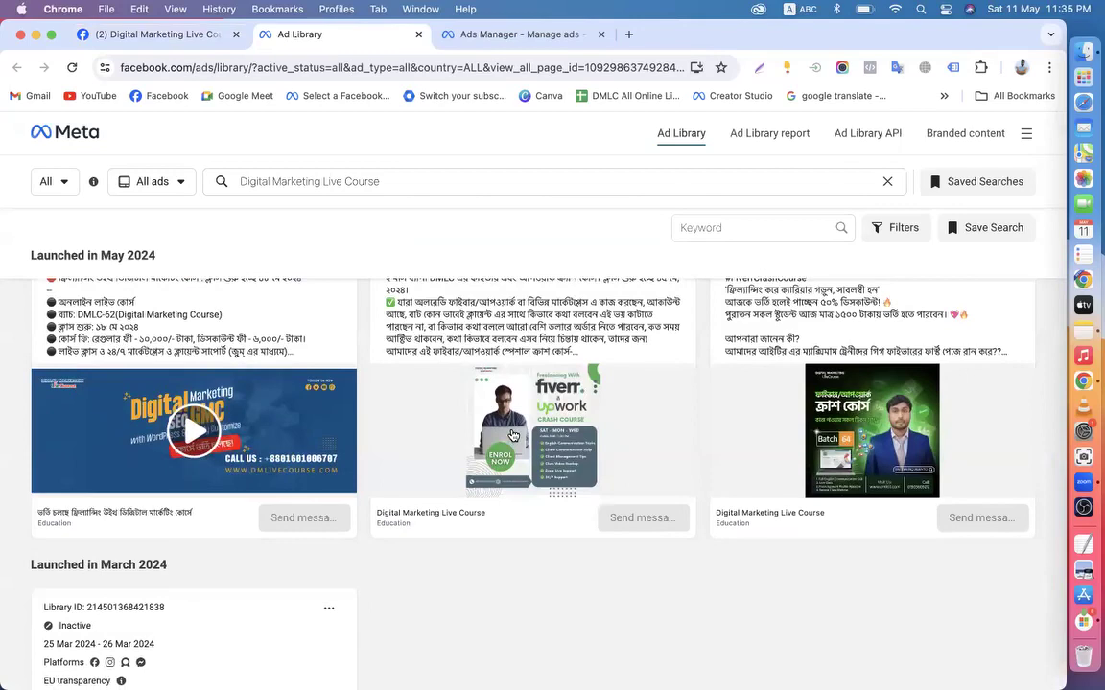
scroll(513, 437, up, 3)
scroll(513, 436, down, 2)
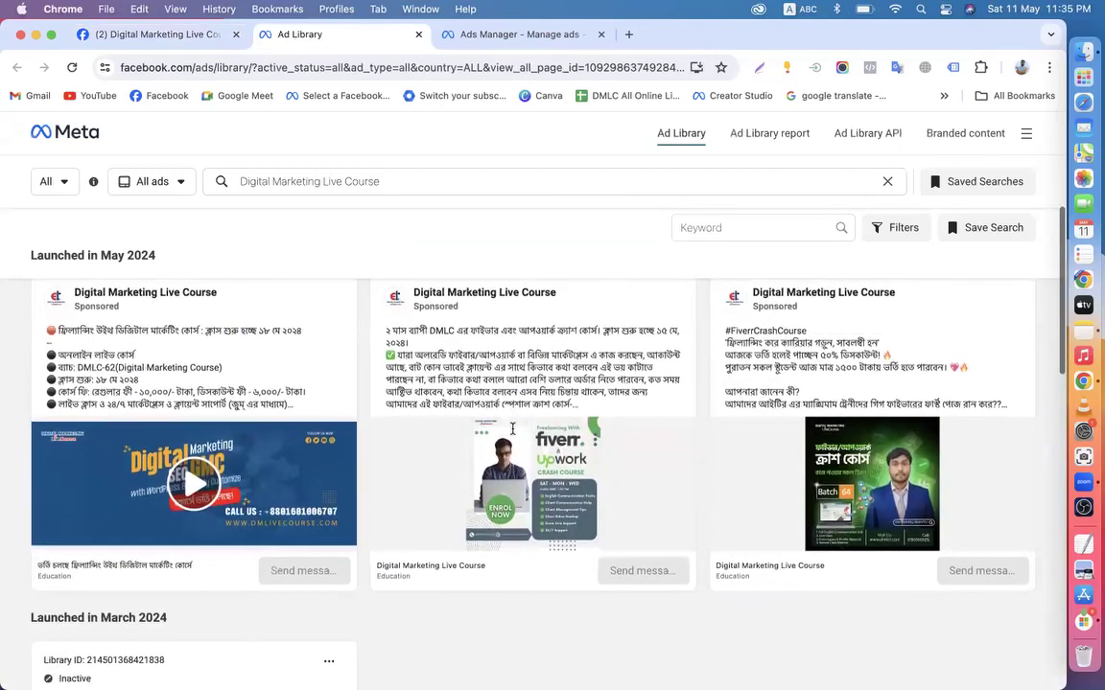
scroll(513, 437, up, 2)
scroll(513, 437, down, 3)
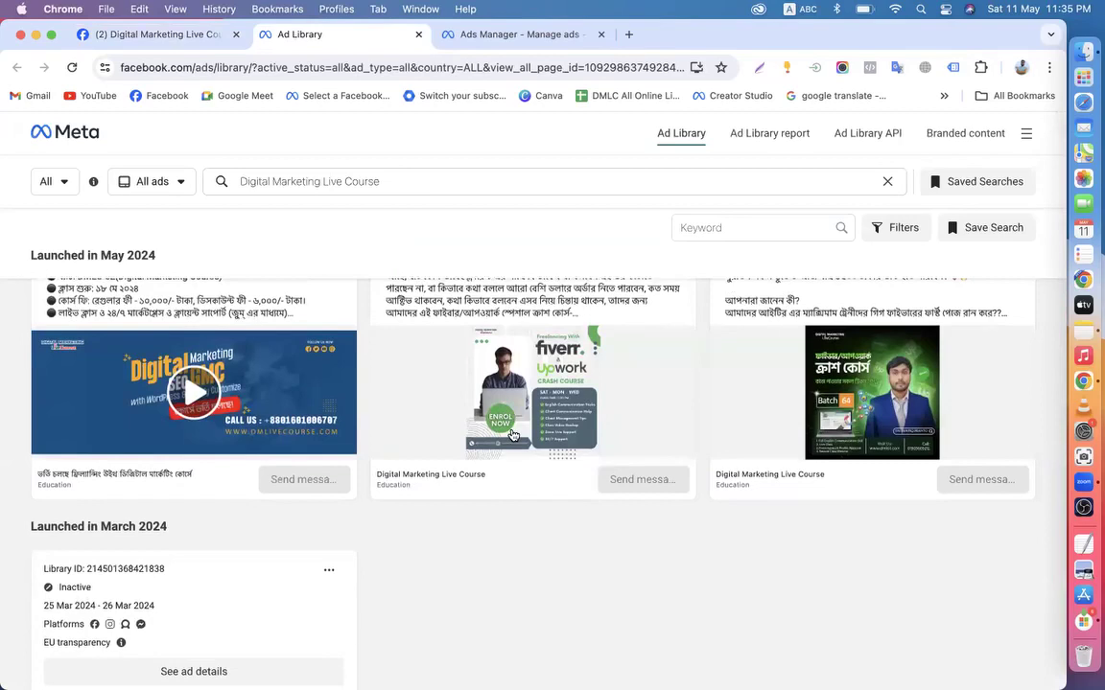
scroll(513, 436, up, 1)
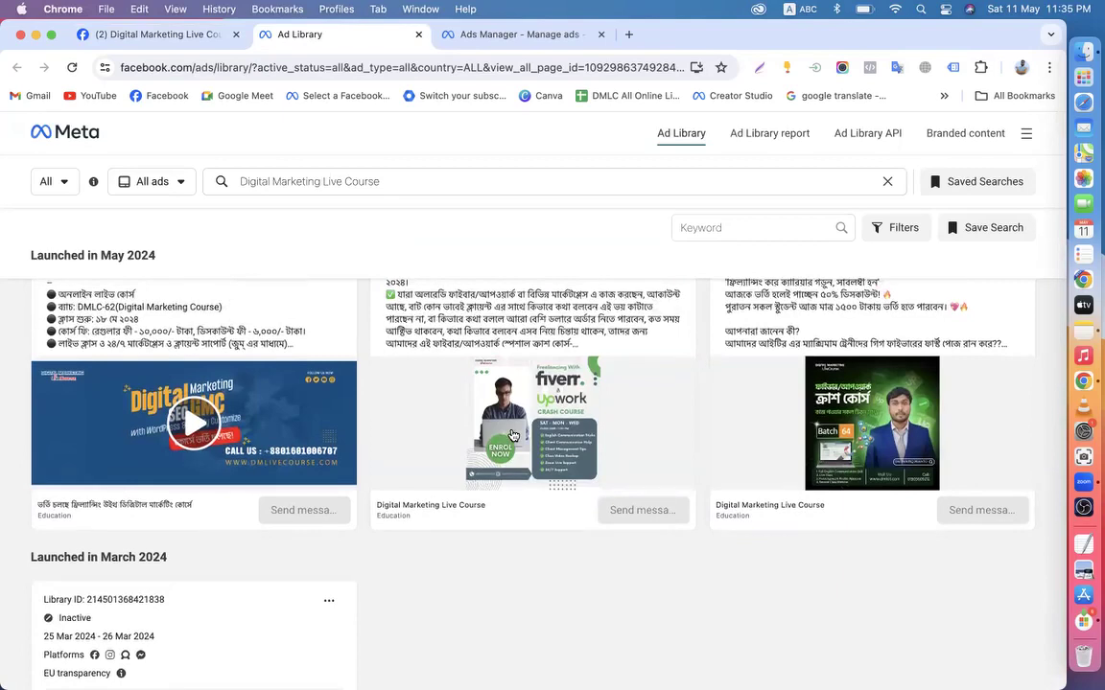
scroll(514, 436, up, 2)
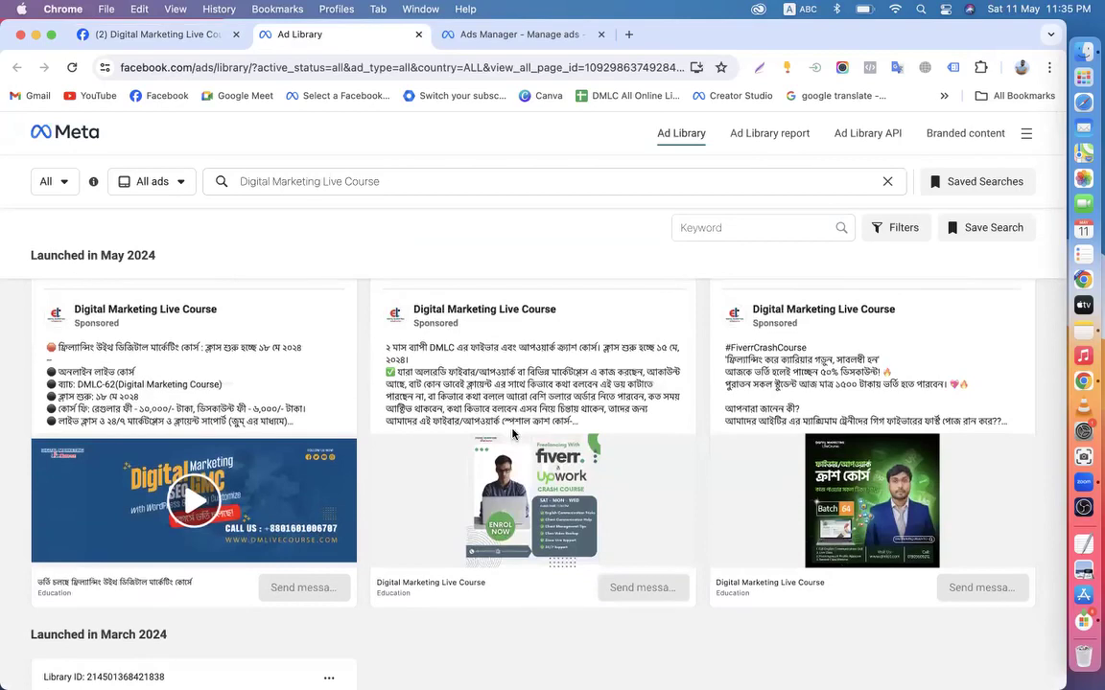
click(148, 38)
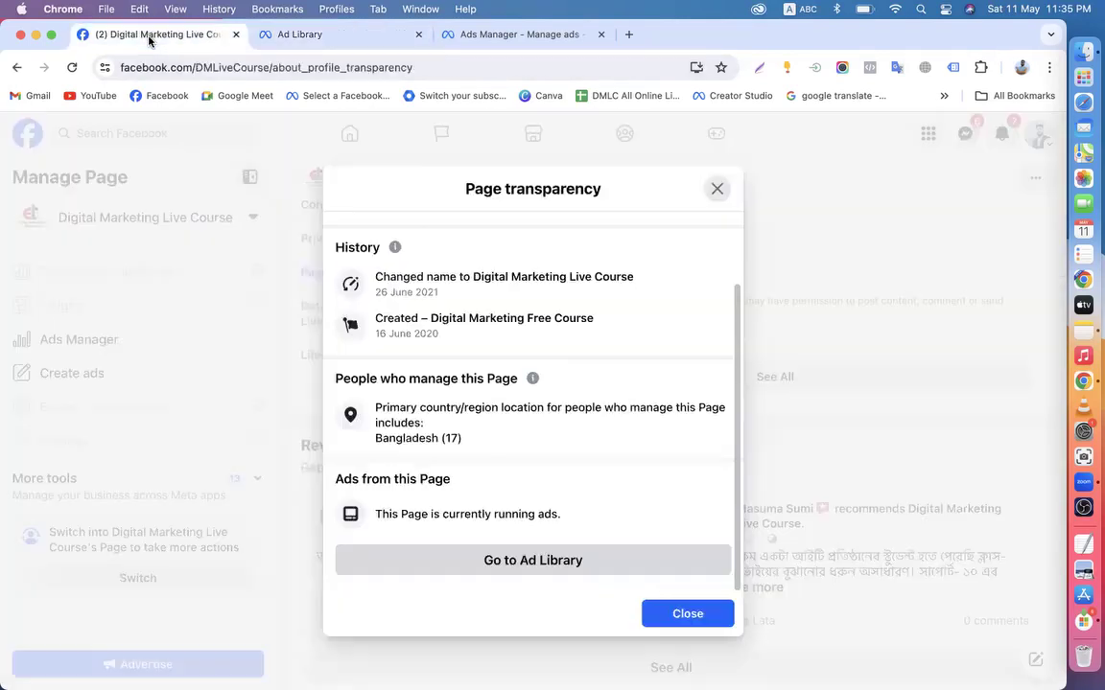
click(418, 35)
click(356, 38)
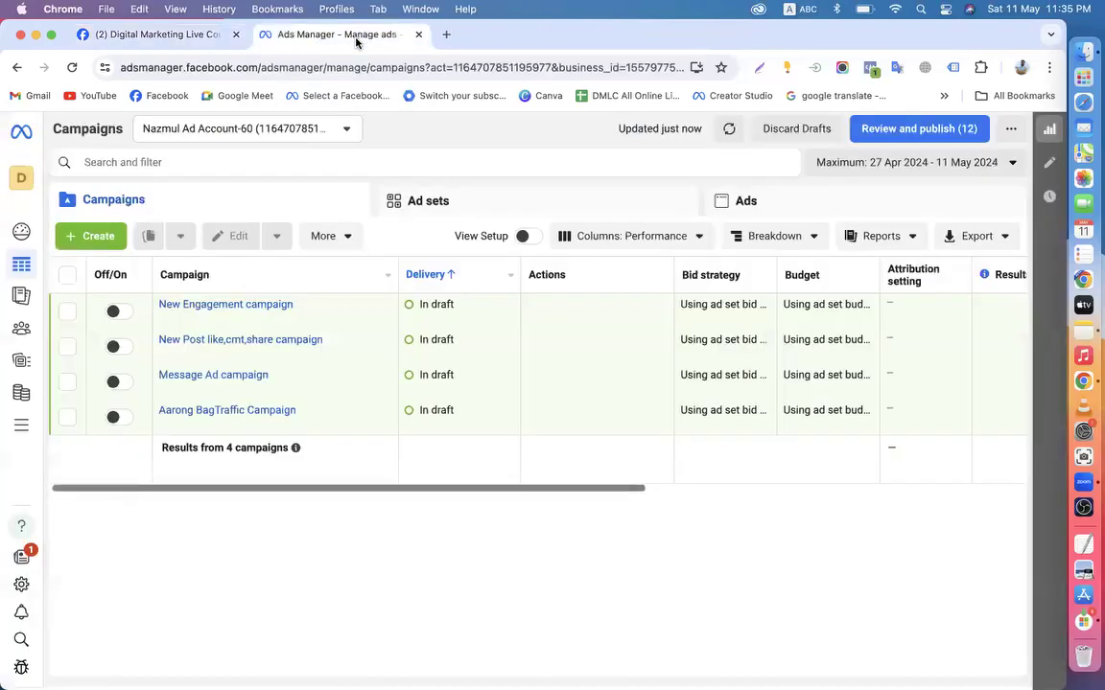
click(235, 34)
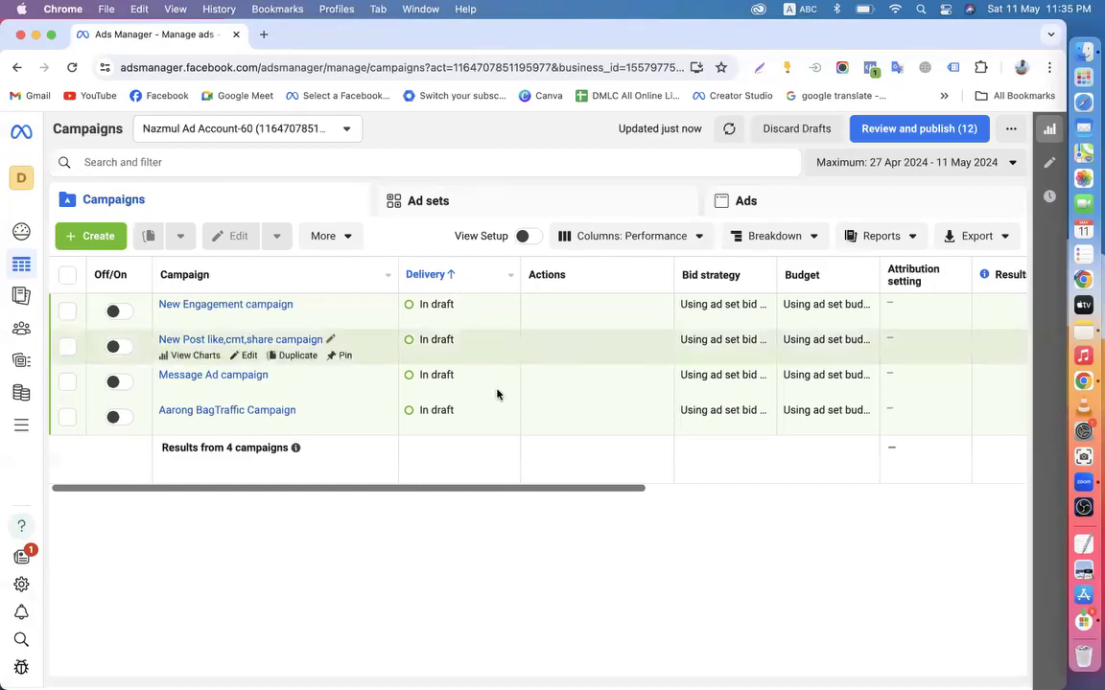
drag(553, 493, 508, 525)
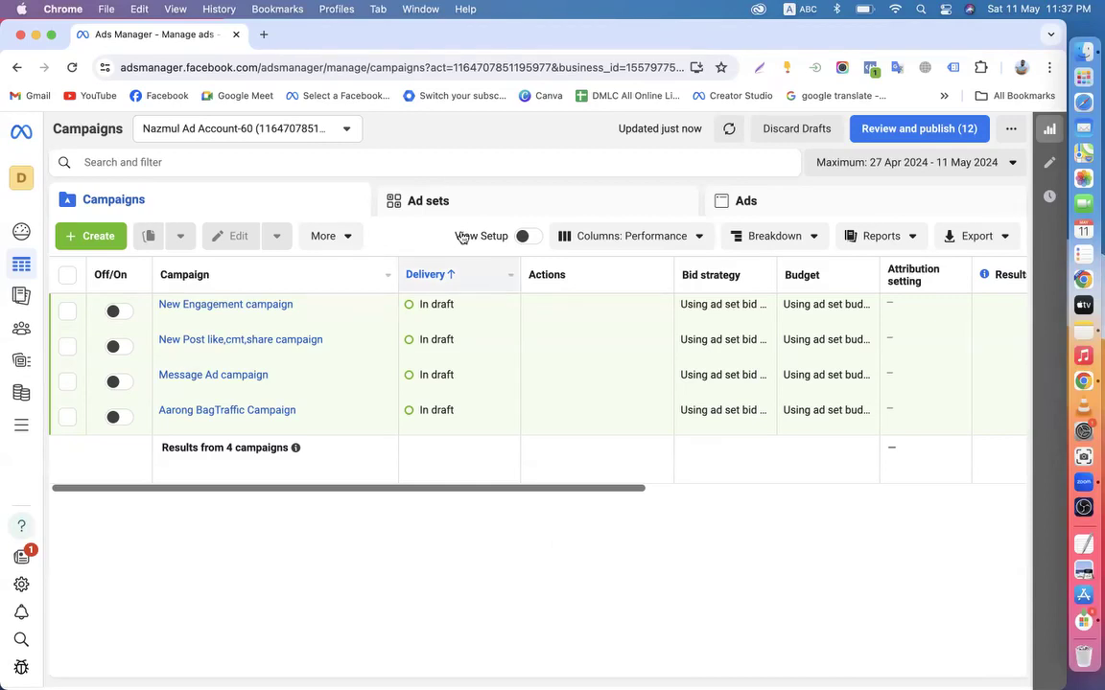
click(264, 34)
Load Facebook, open the personal profile, and close the saved campaign screenshot image
click(152, 96)
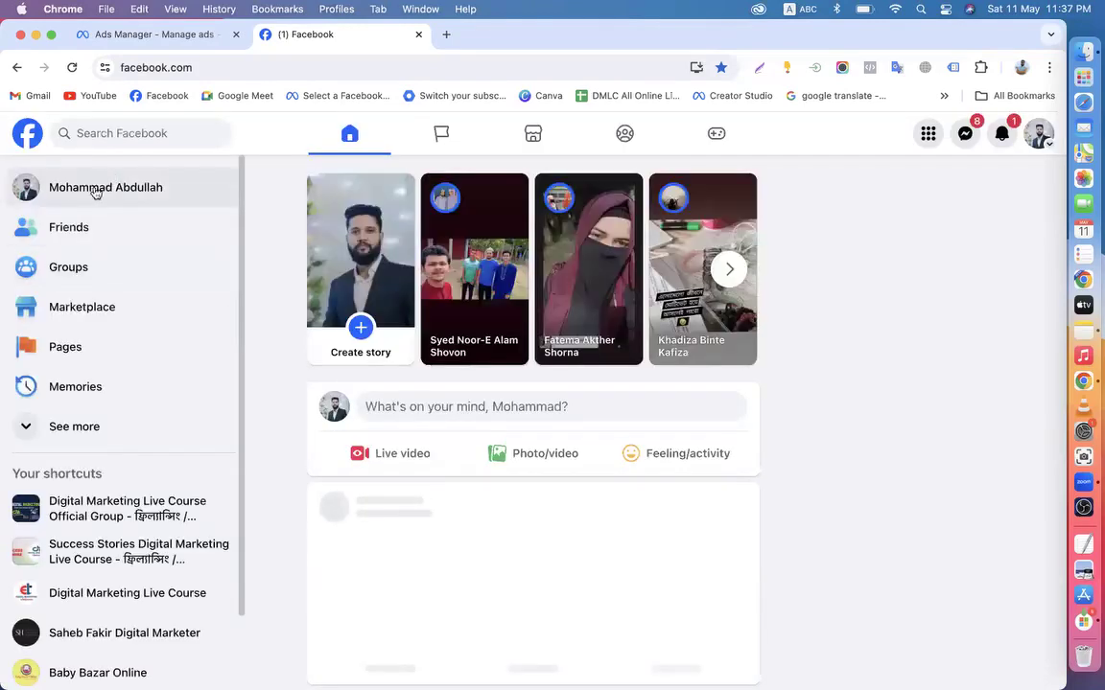
click(87, 186)
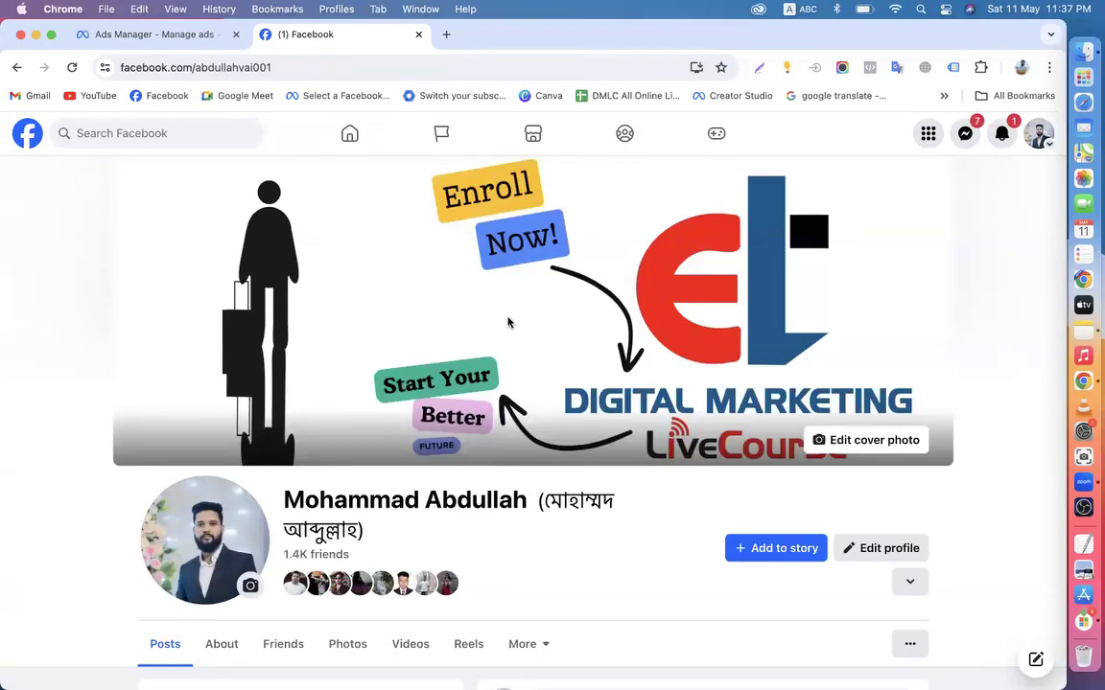
key(super+Tab)
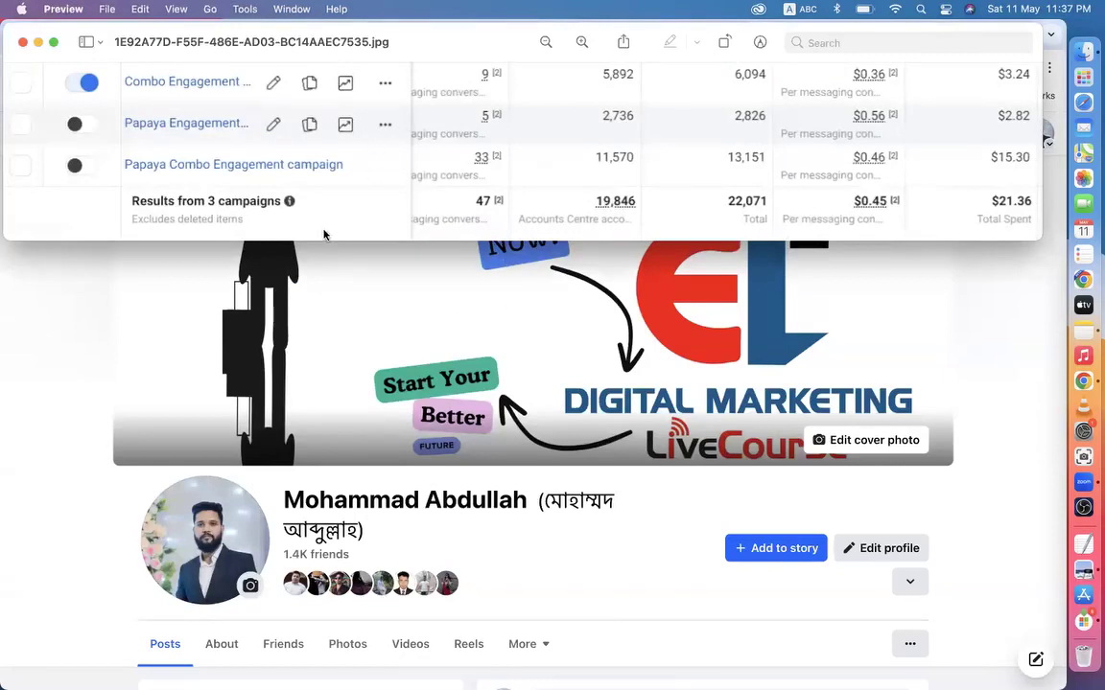
click(24, 42)
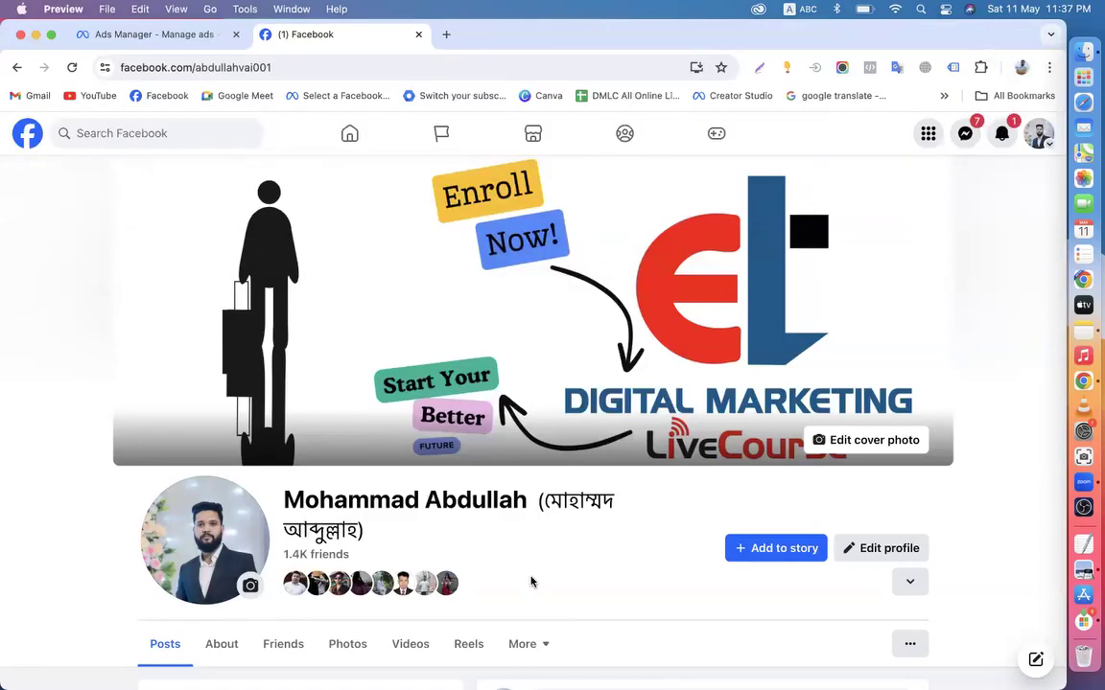
click(33, 144)
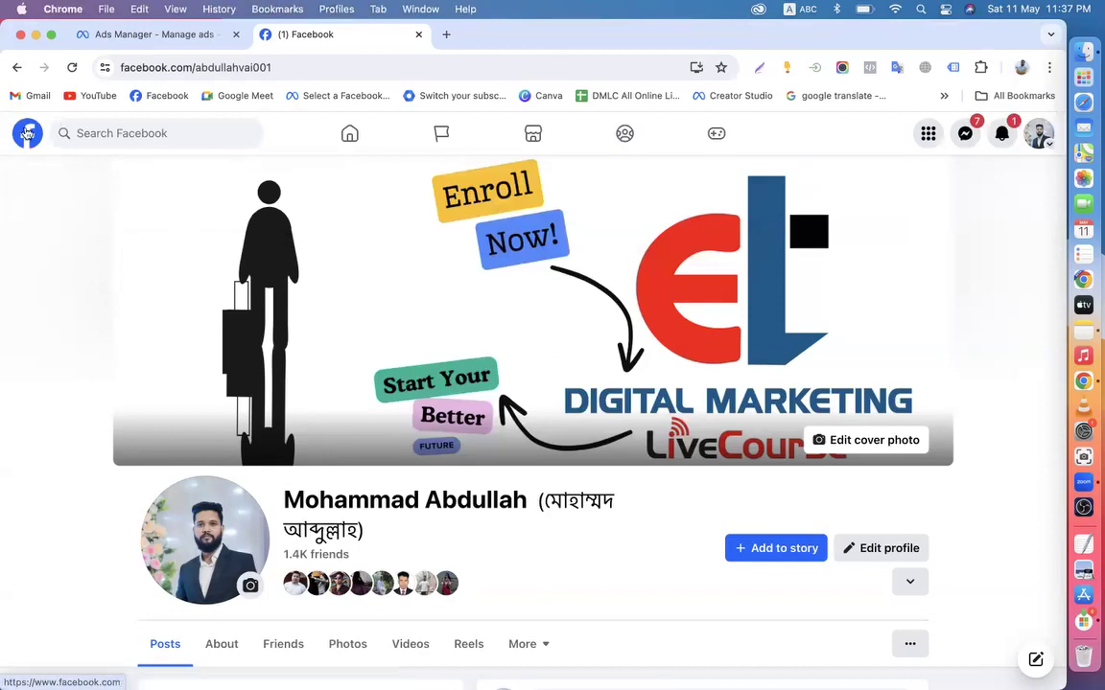
Revisit the personal profile, scroll its intro and pinned course post, then close the tab
click(26, 136)
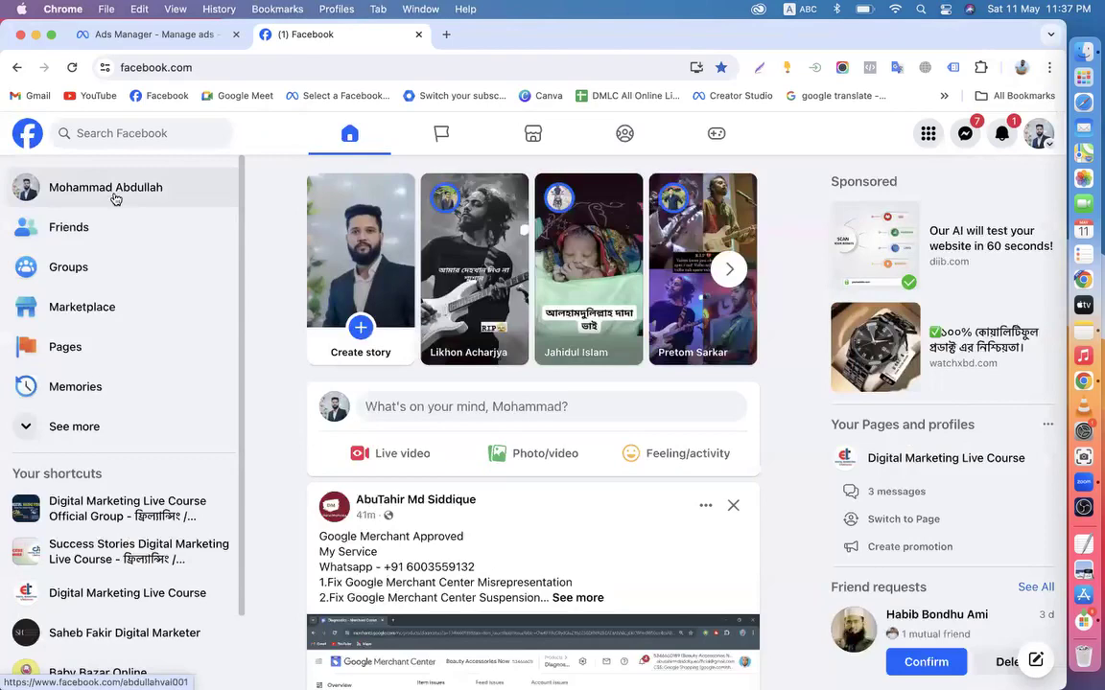
click(113, 195)
scroll(584, 466, down, 6)
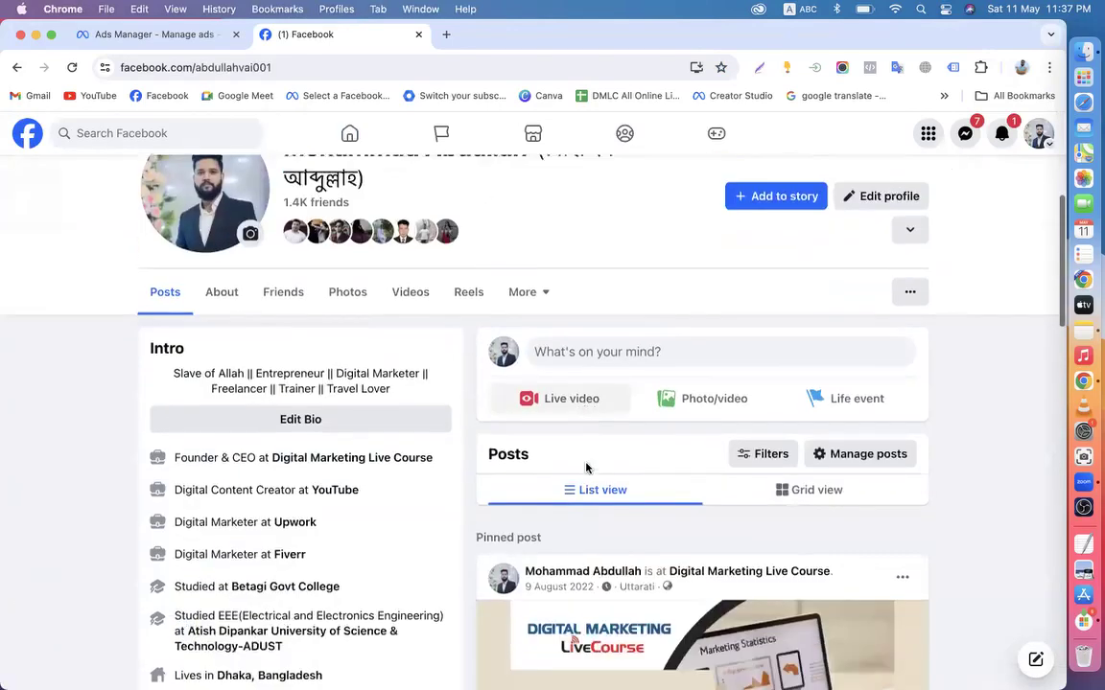
scroll(587, 467, down, 8)
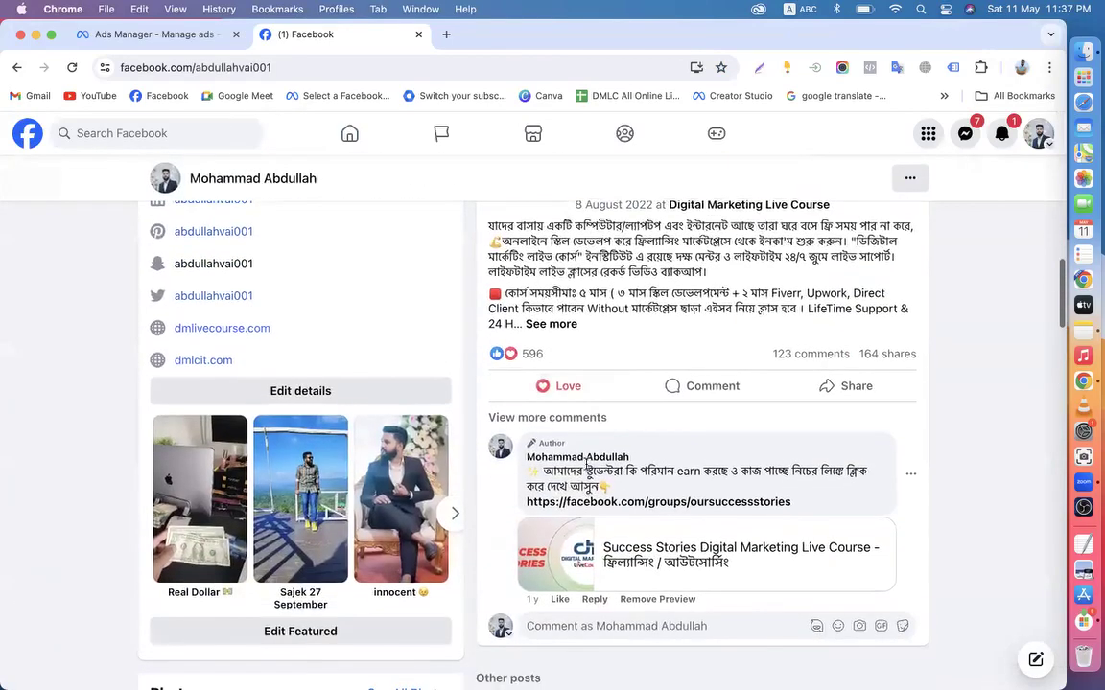
scroll(458, 391, up, 8)
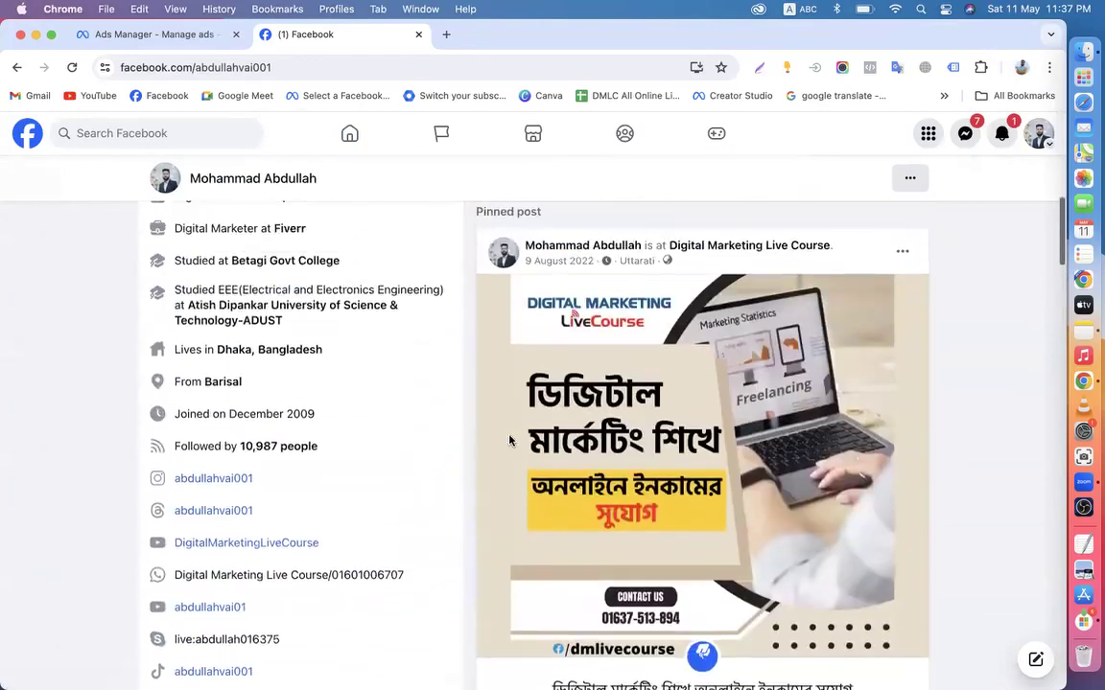
scroll(467, 355, up, 10)
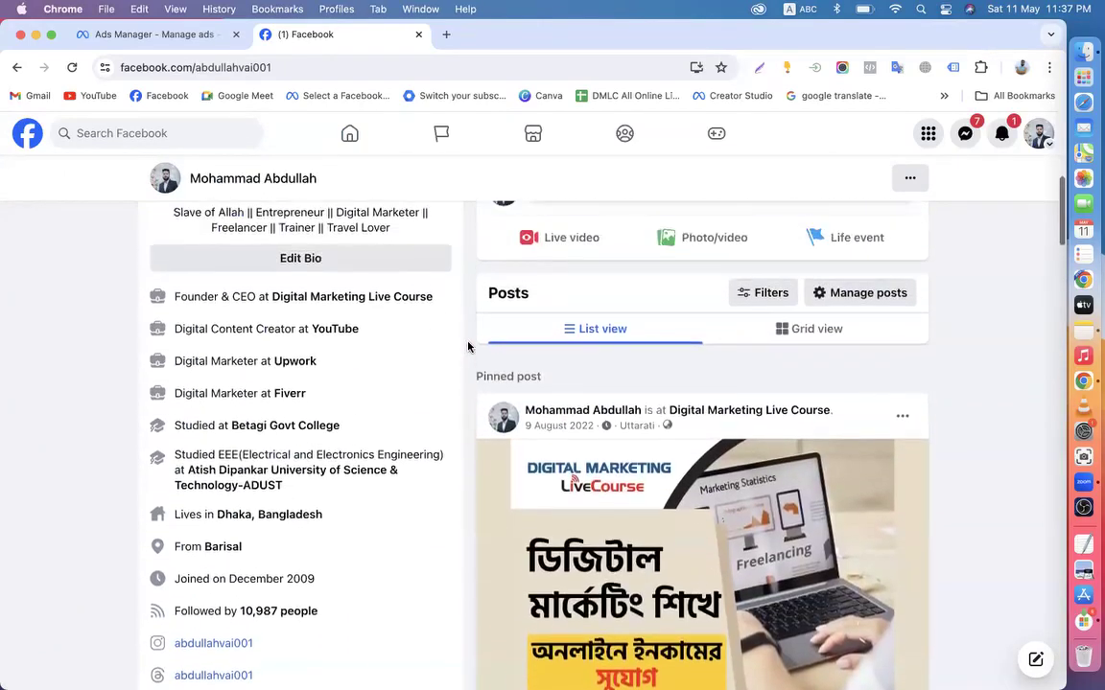
scroll(469, 350, down, 4)
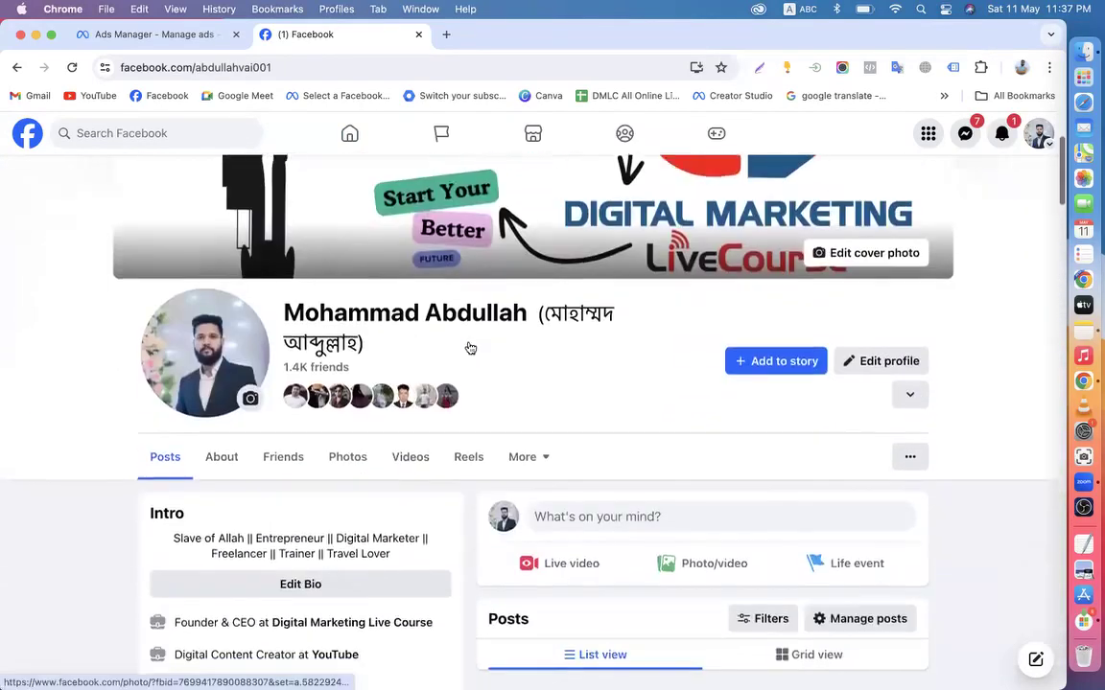
click(418, 35)
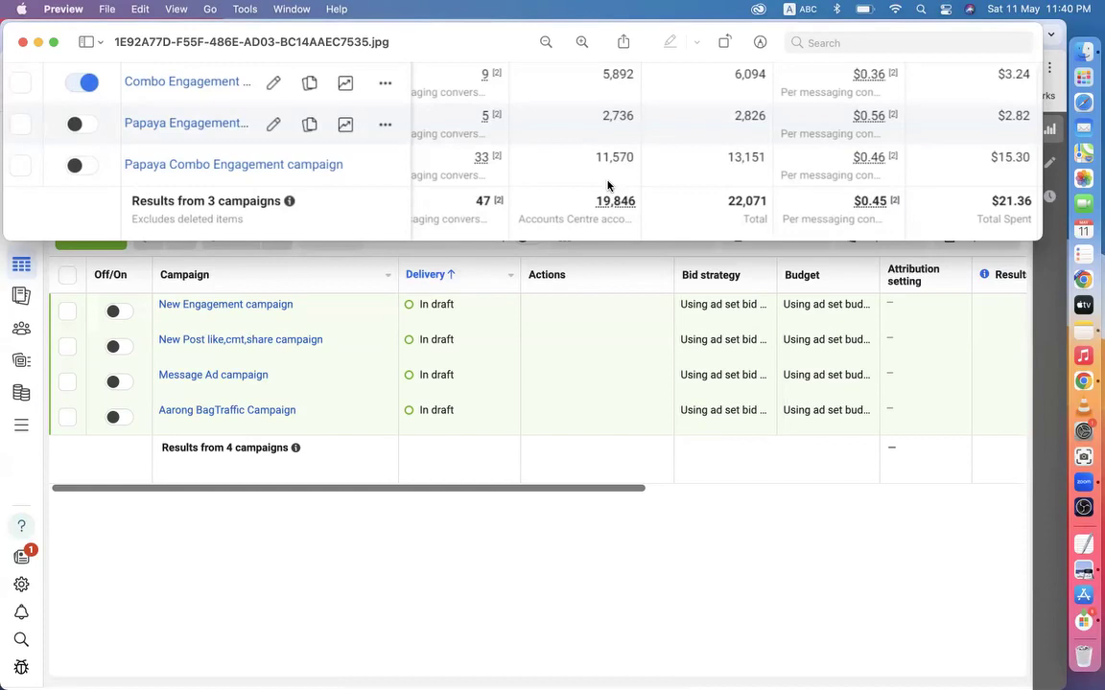
Close the screenshot window and open the New Engagement ad in New Post like,cmt,share campaign
click(23, 43)
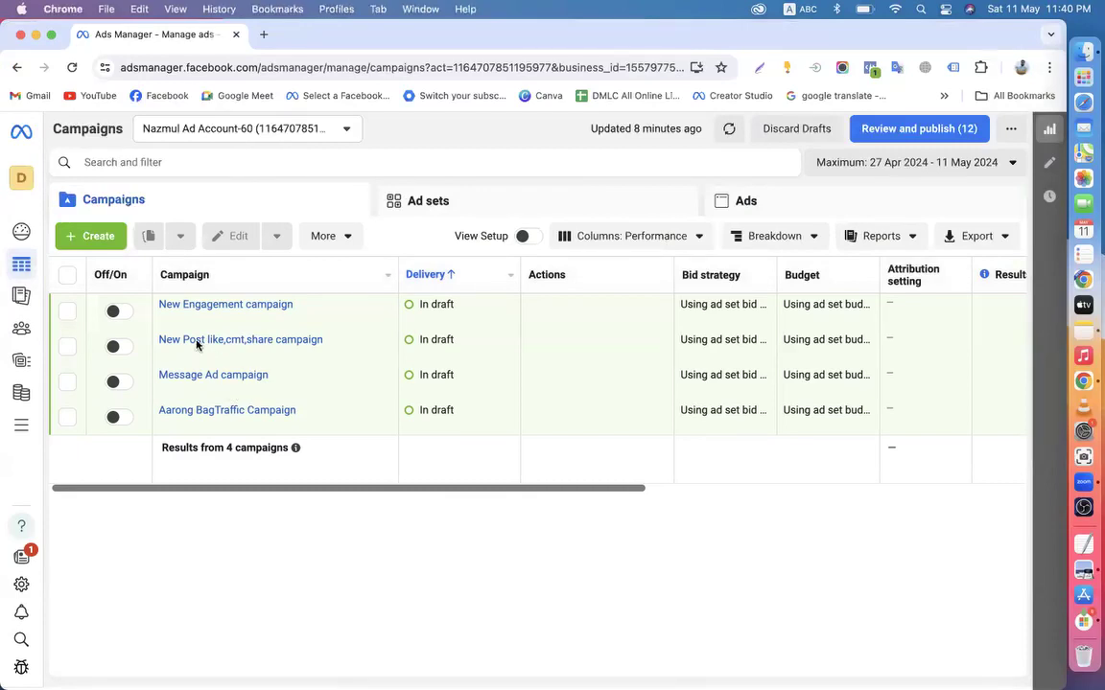
click(247, 357)
click(180, 217)
scroll(575, 453, down, 10)
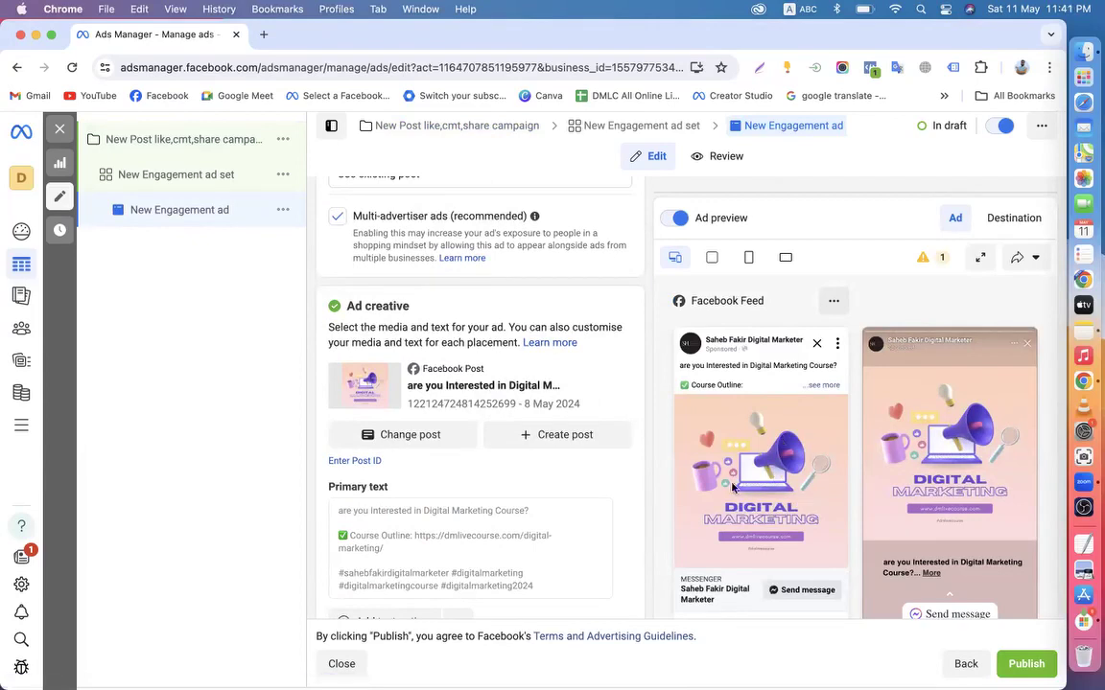
Scroll the ad preview, then view the campaign settings showing Auction buying type
scroll(660, 439, down, 1)
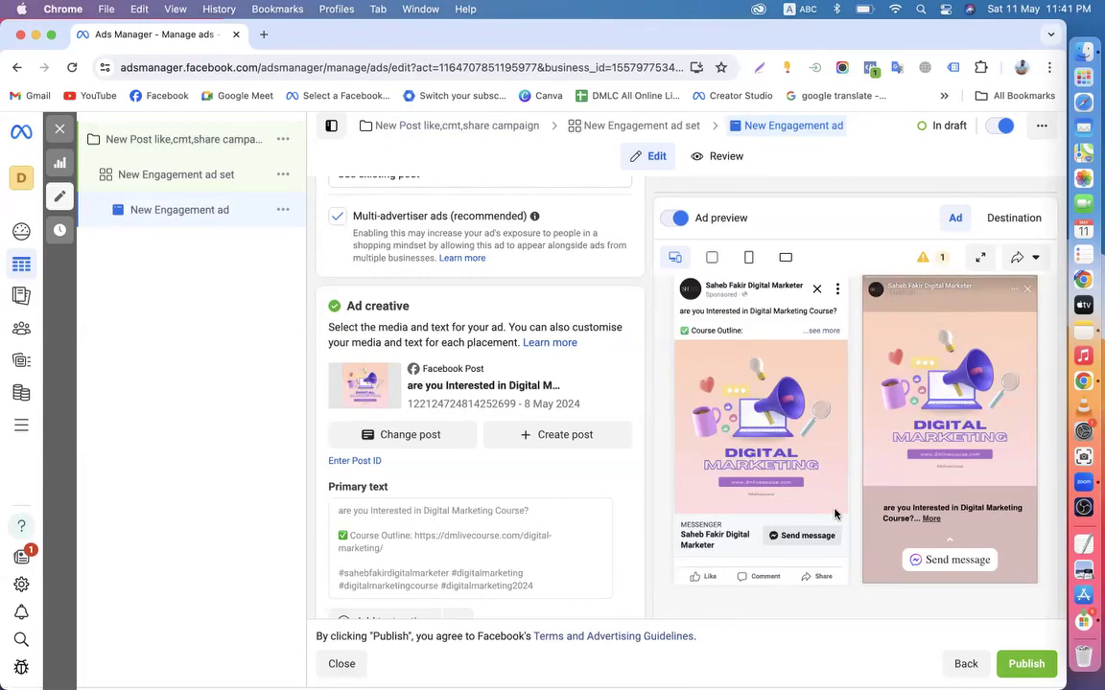
click(117, 142)
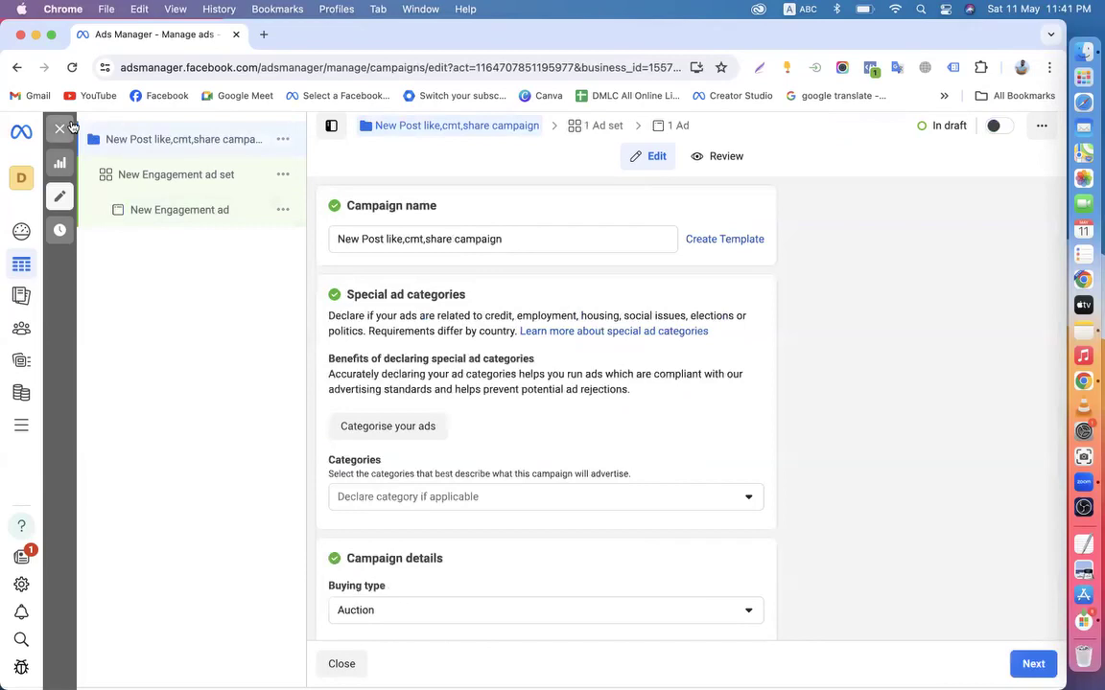
Close the editor without publishing and clear the campaign and ad '1 selected' filters
click(60, 129)
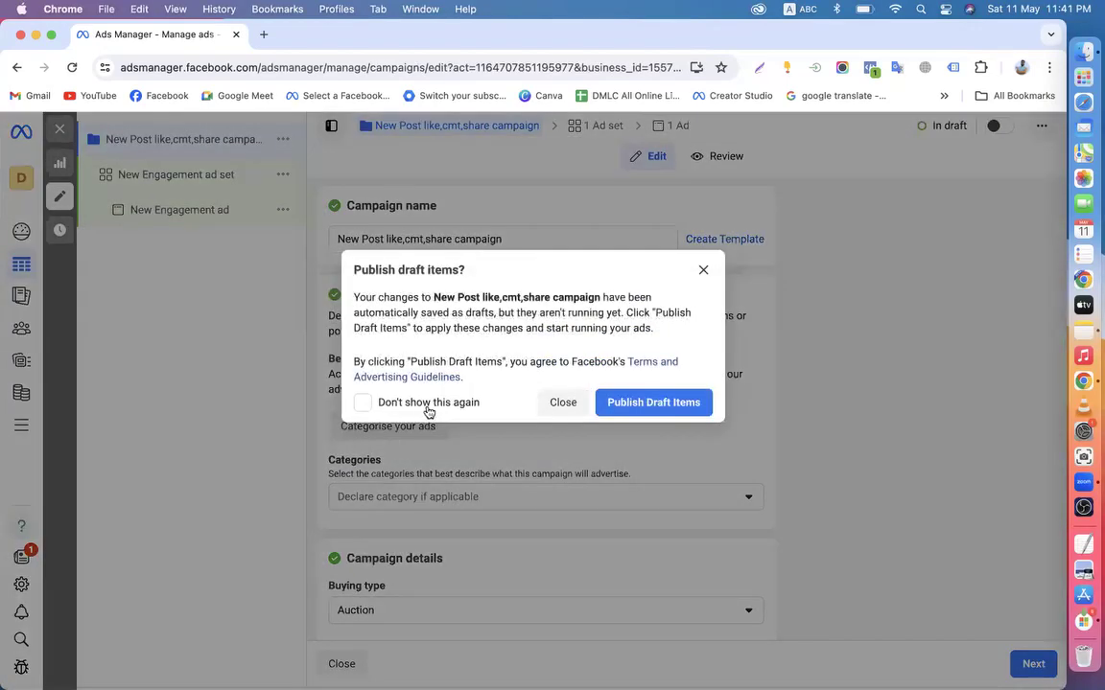
click(563, 404)
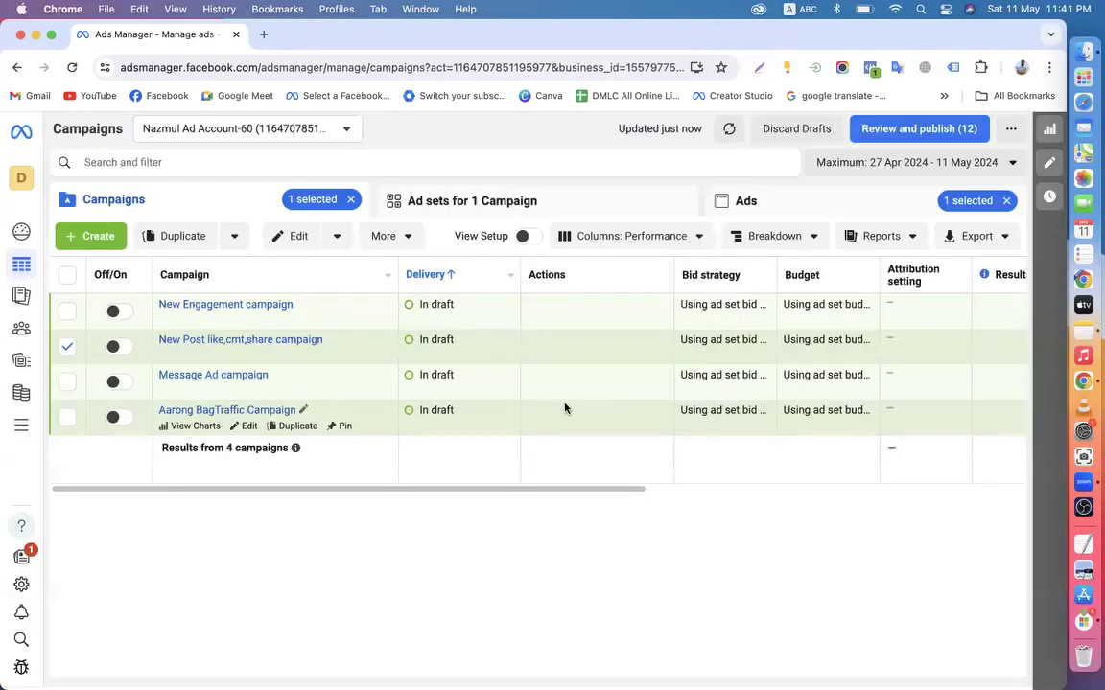
click(351, 199)
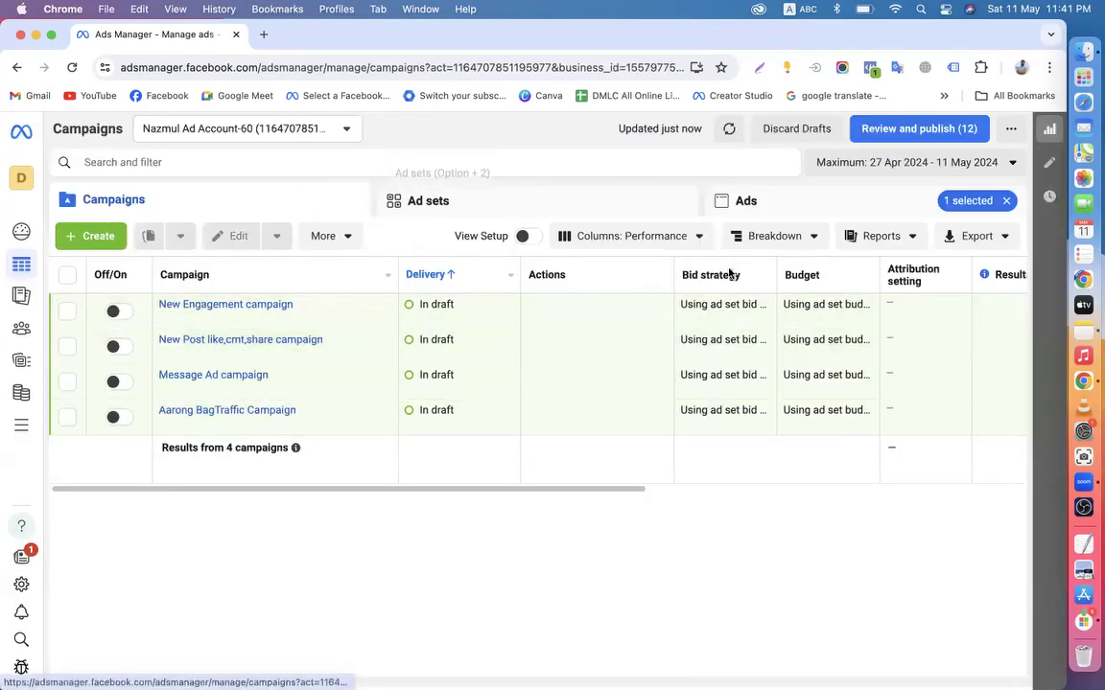
click(1004, 201)
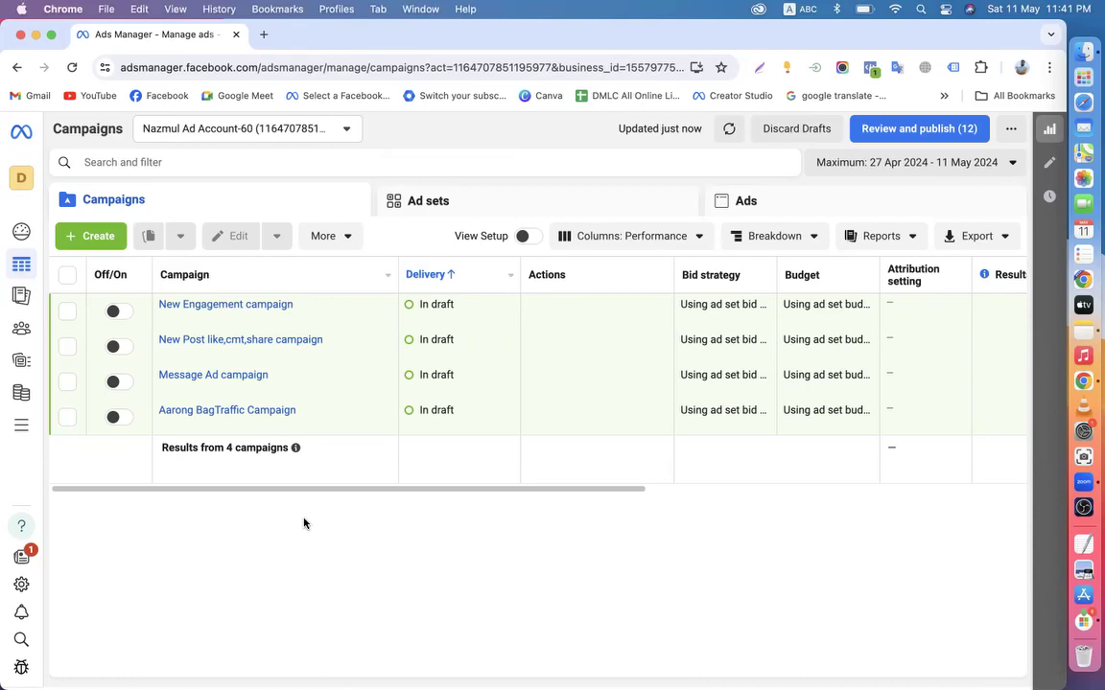
Scroll and drag across the Campaigns table to review the four draft campaigns
scroll(784, 461, right, 10)
scroll(328, 436, left, 10)
mouse_move(328, 436)
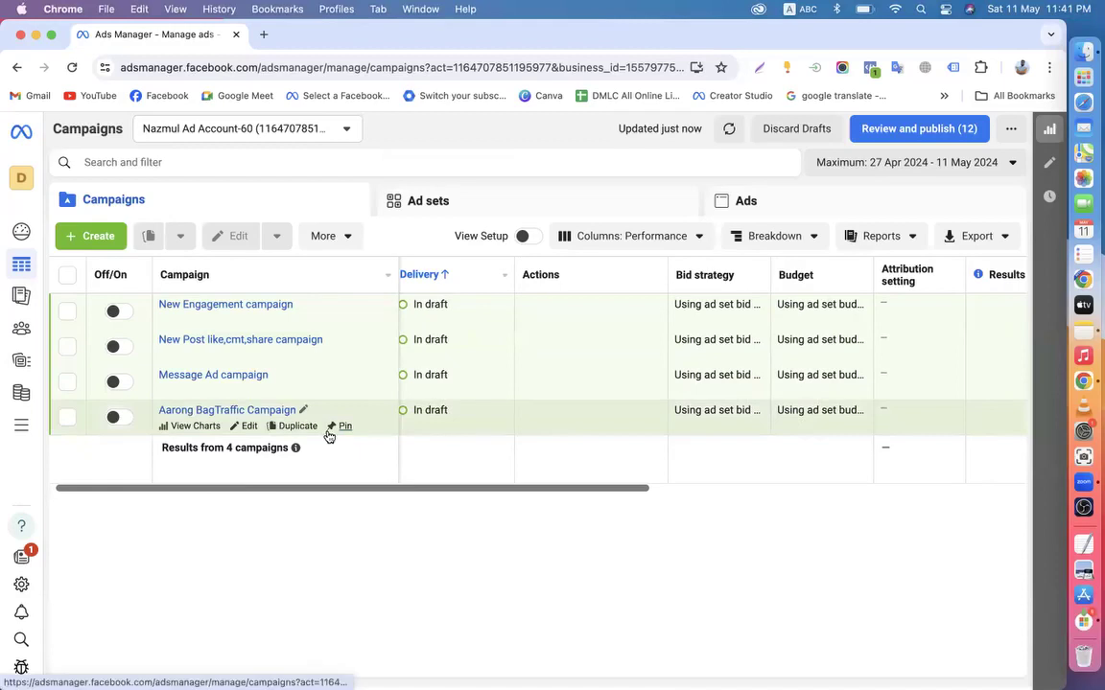
mouse_move(215, 488)
mouse_down()
mouse_move(172, 491)
mouse_move(595, 505)
mouse_move(303, 467)
mouse_move(216, 500)
mouse_up()
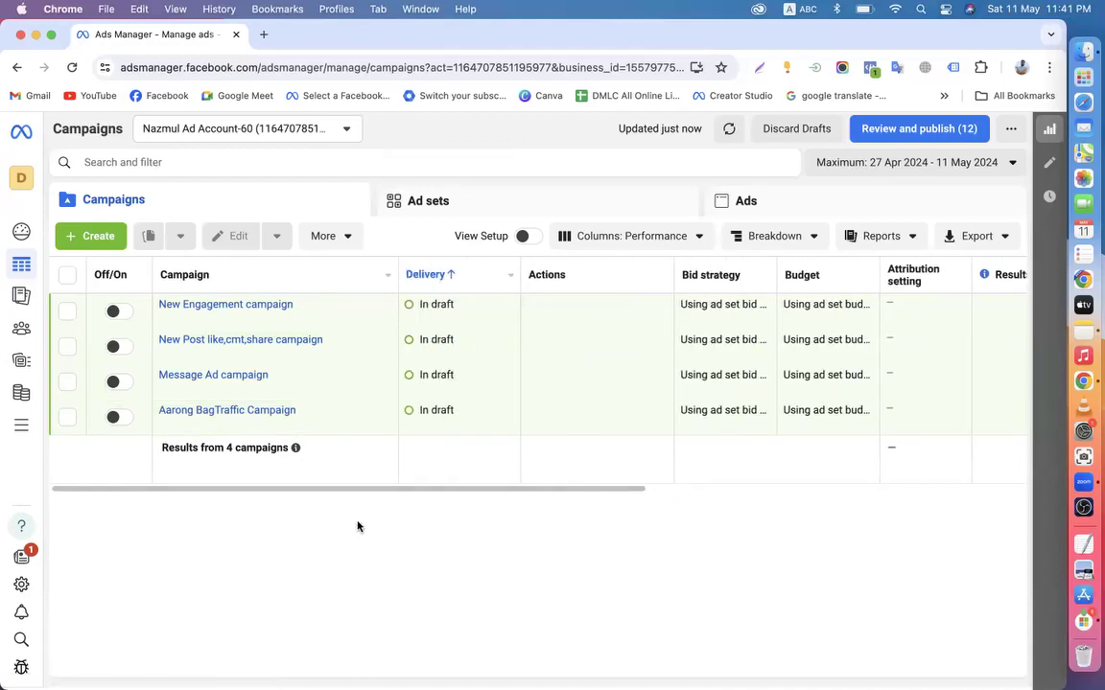
drag(419, 488, 495, 446)
drag(346, 495, 377, 495)
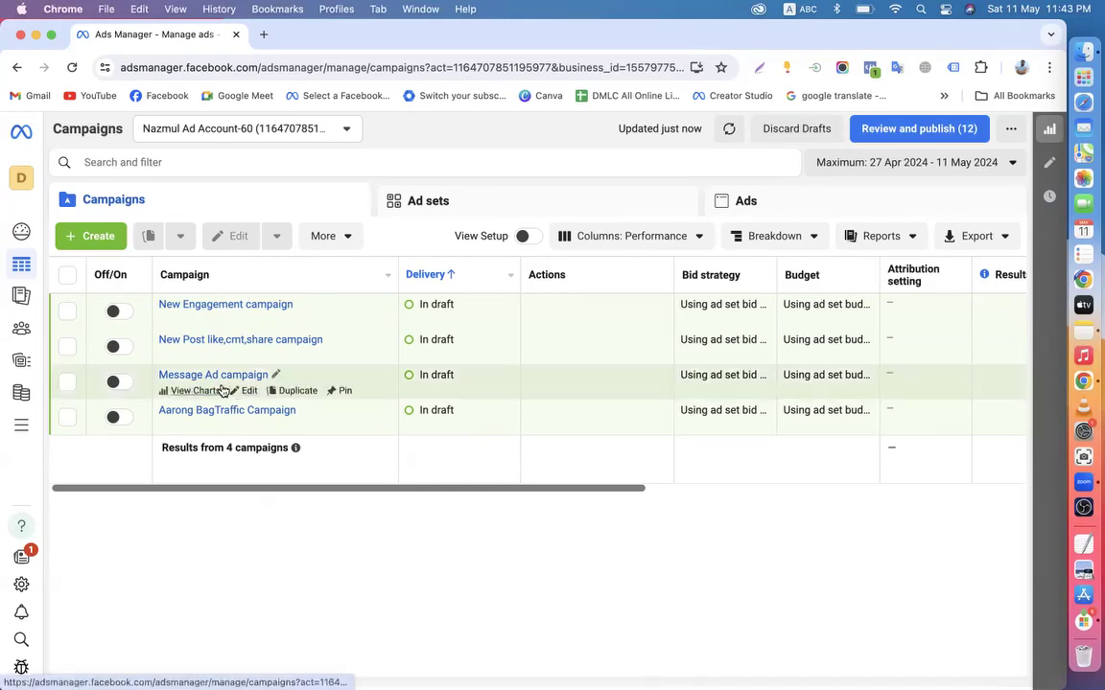
Review the Message Ad campaign's New Engagement ad, ad set and campaign settings, then close without publishing
click(251, 393)
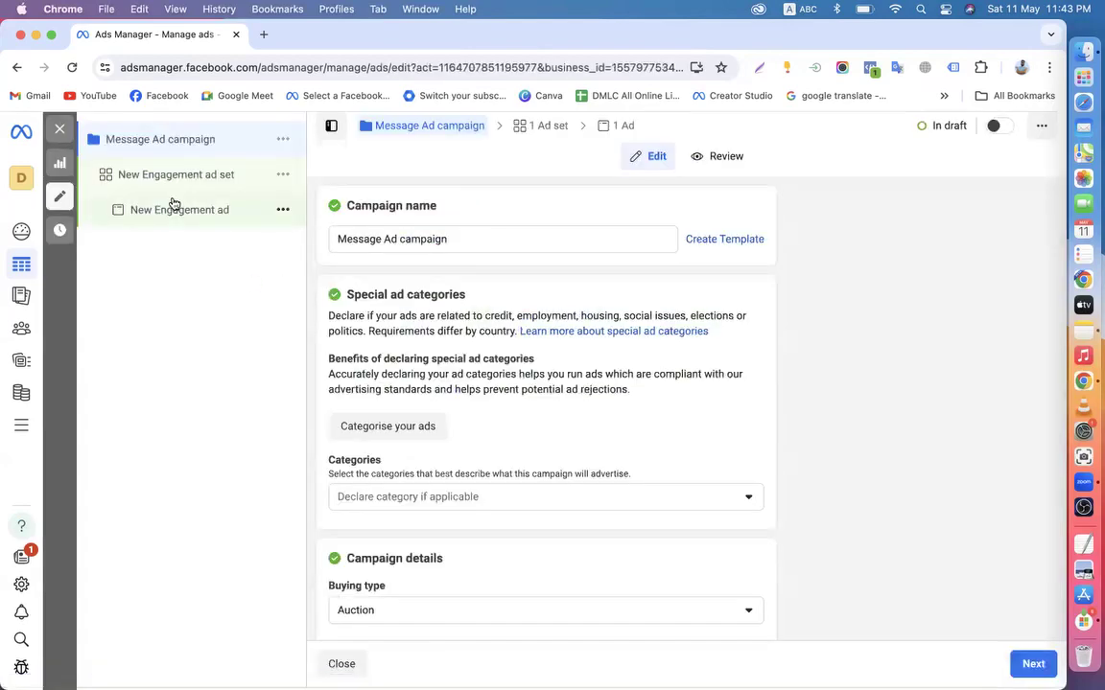
click(174, 207)
scroll(826, 474, down, 2)
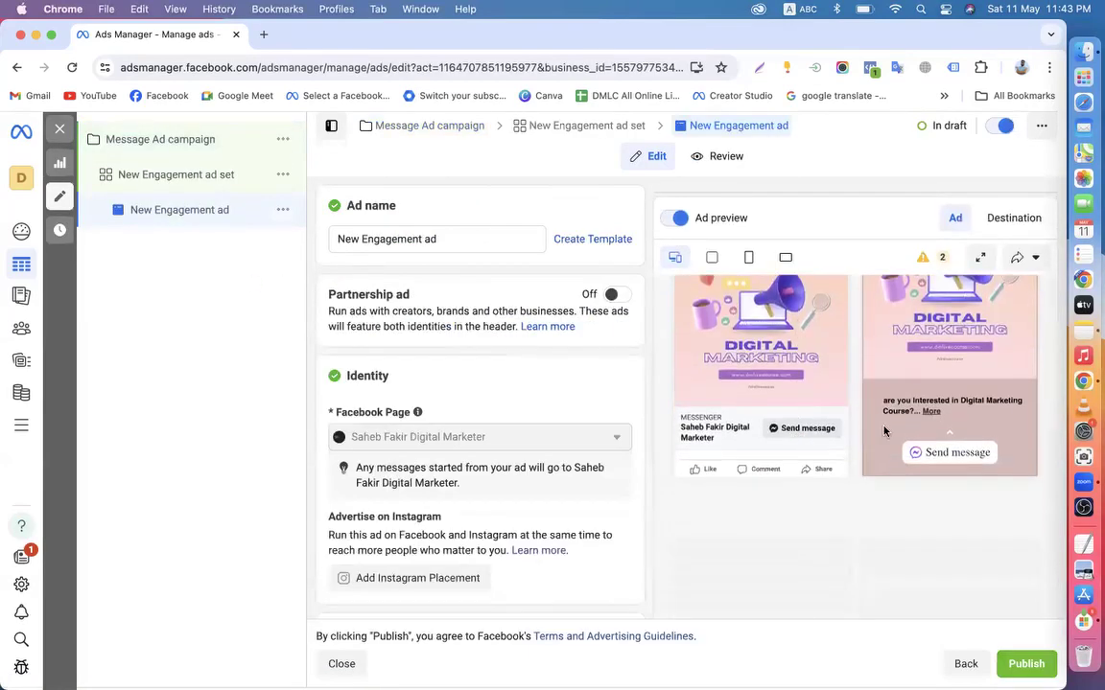
click(139, 173)
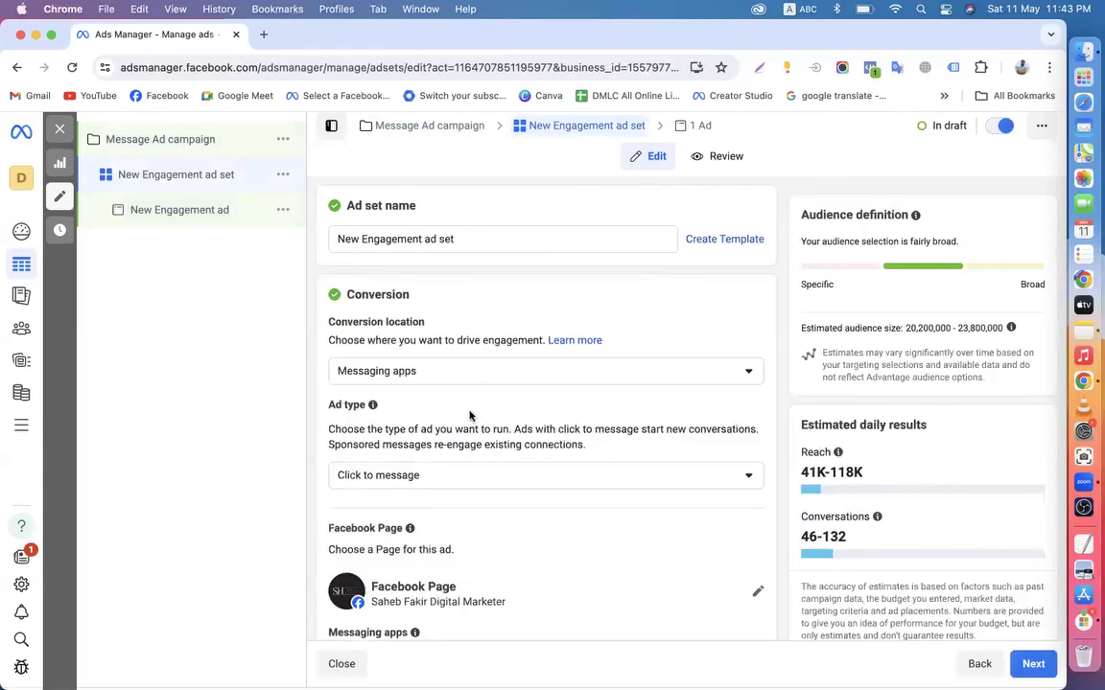
scroll(470, 412, down, 1)
scroll(470, 412, down, 10)
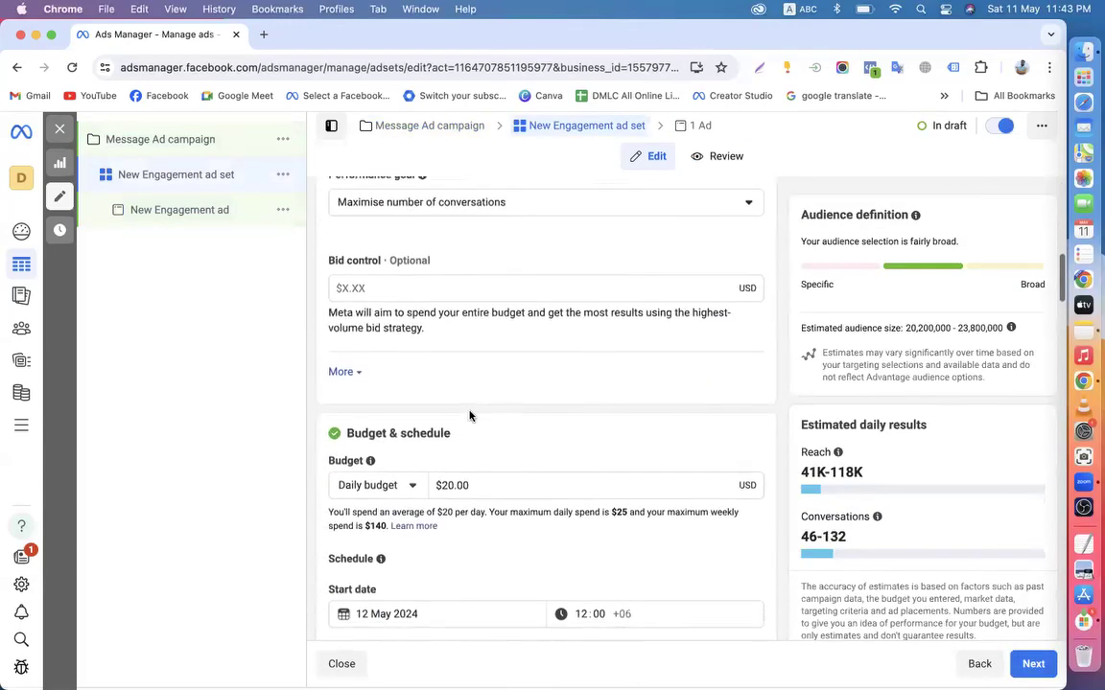
click(134, 146)
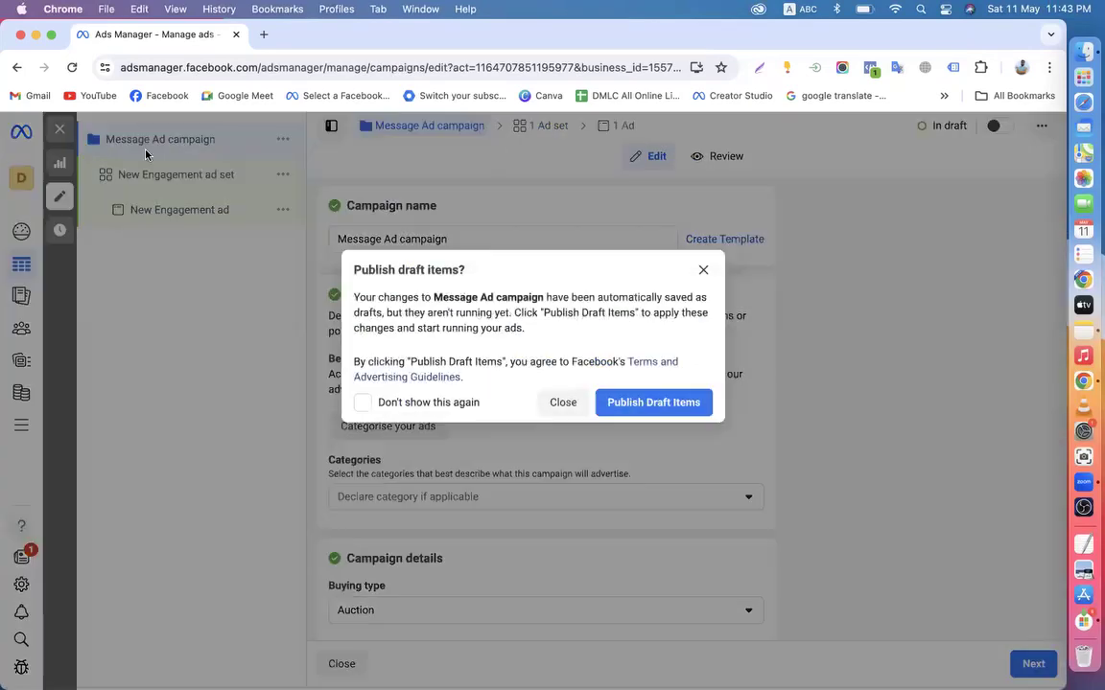
click(578, 406)
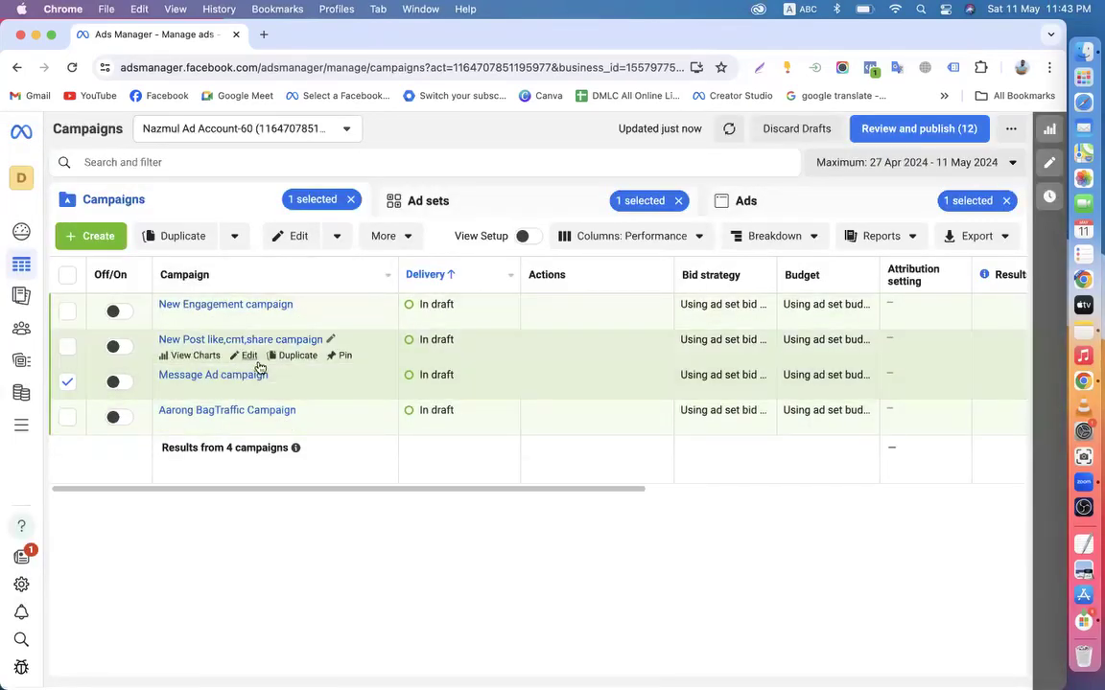
Review the New Post like,cmt,share campaign's ad, ad set and campaign settings, exiting without publishing
click(251, 355)
click(178, 210)
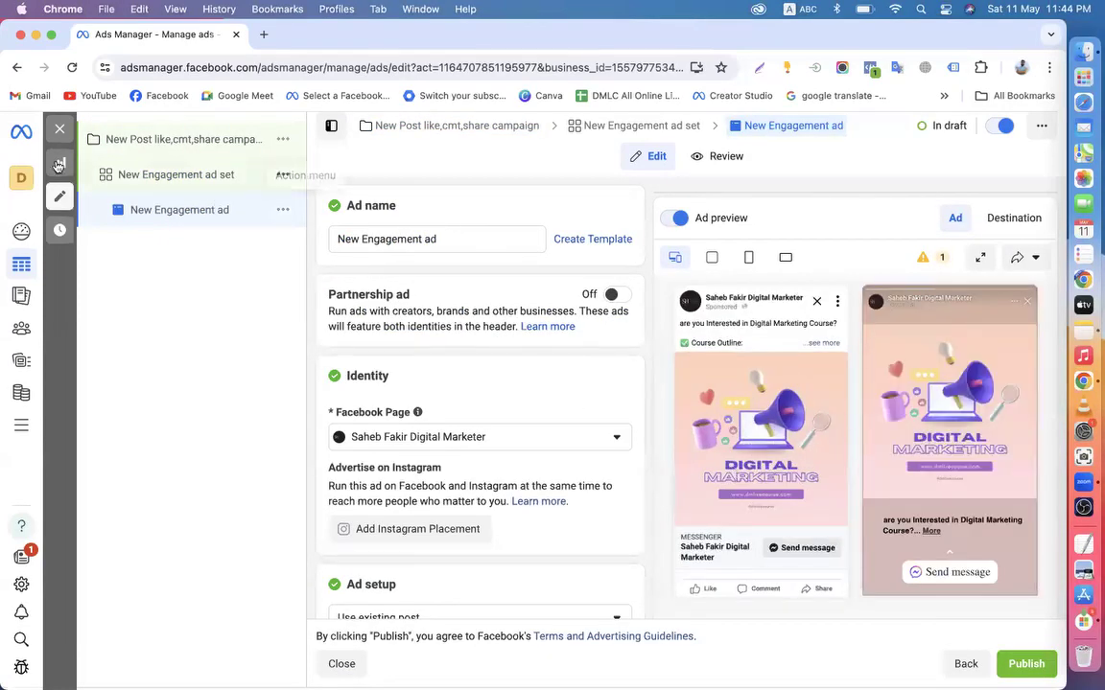
click(129, 178)
scroll(505, 440, down, 10)
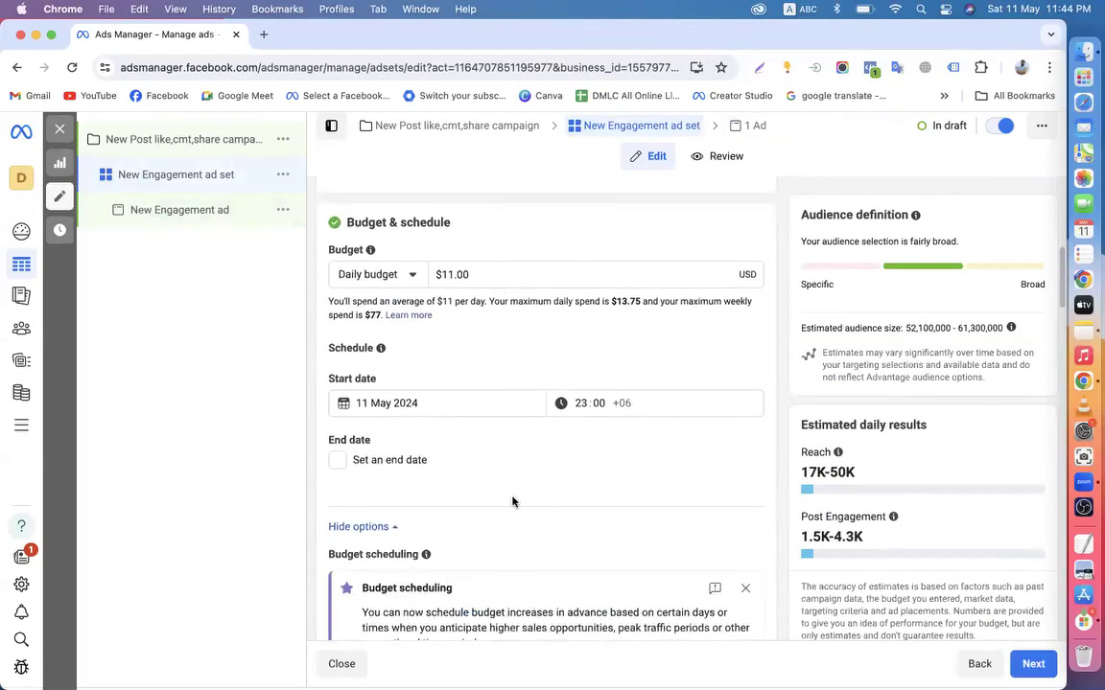
scroll(585, 432, down, 2)
scroll(562, 468, down, 4)
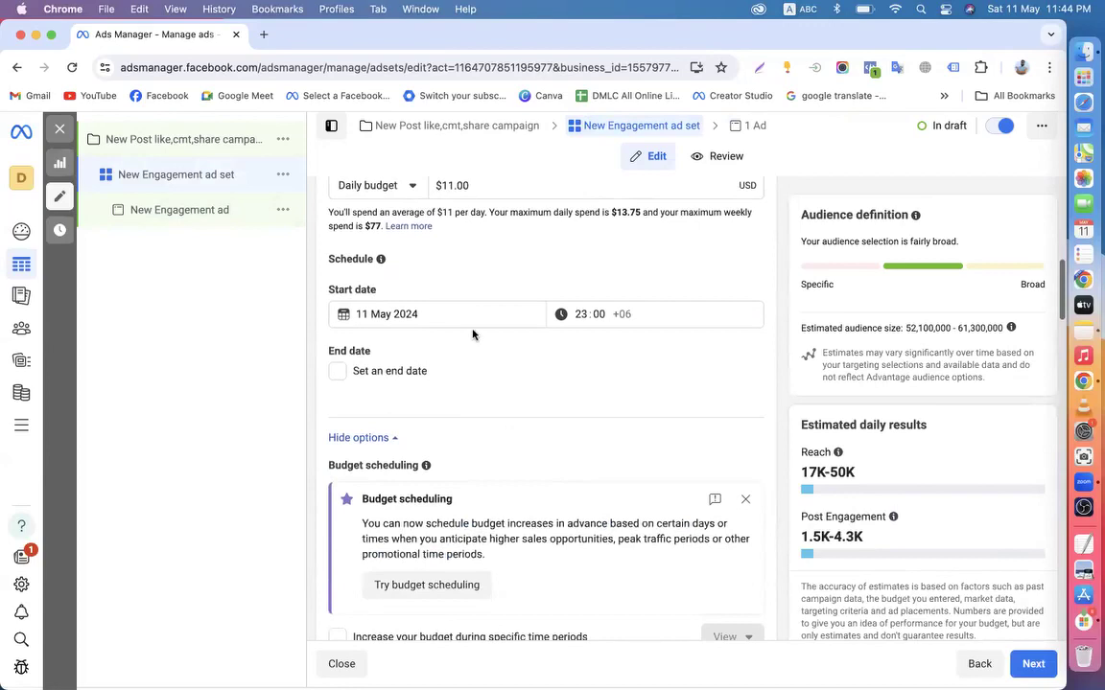
click(109, 141)
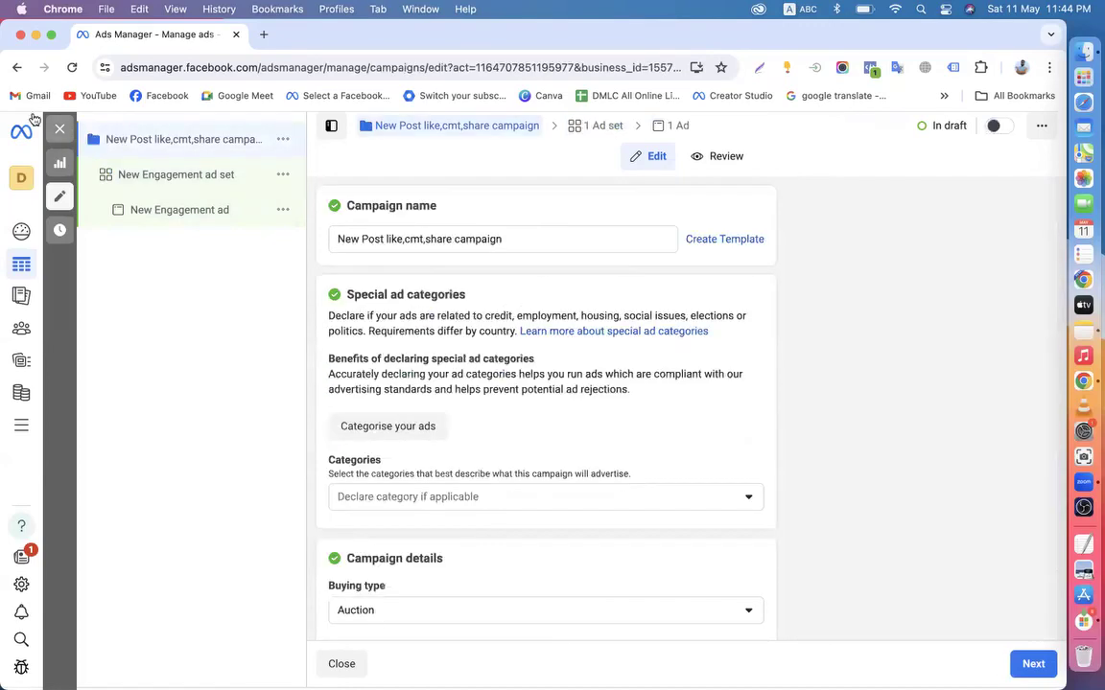
click(60, 128)
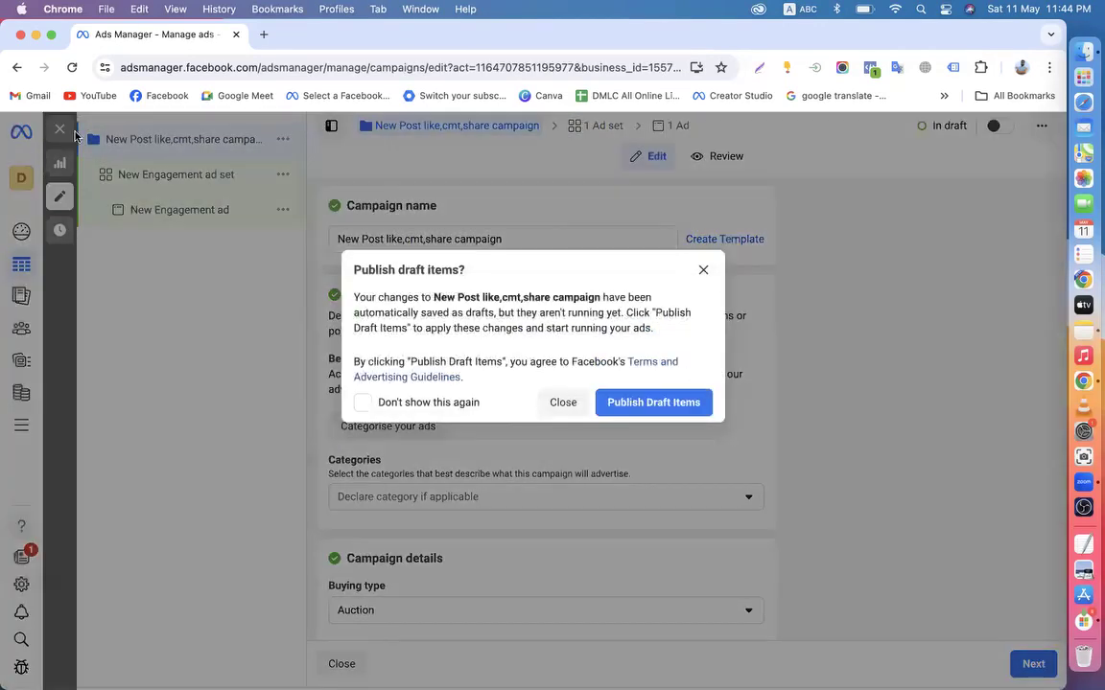
click(562, 402)
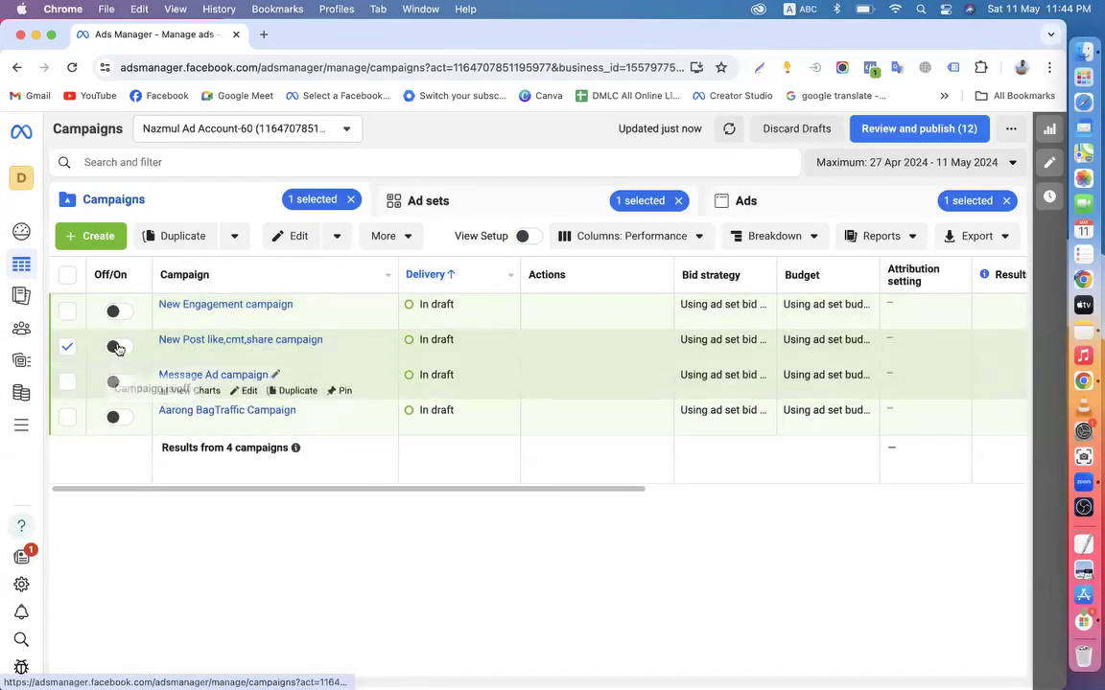
click(68, 348)
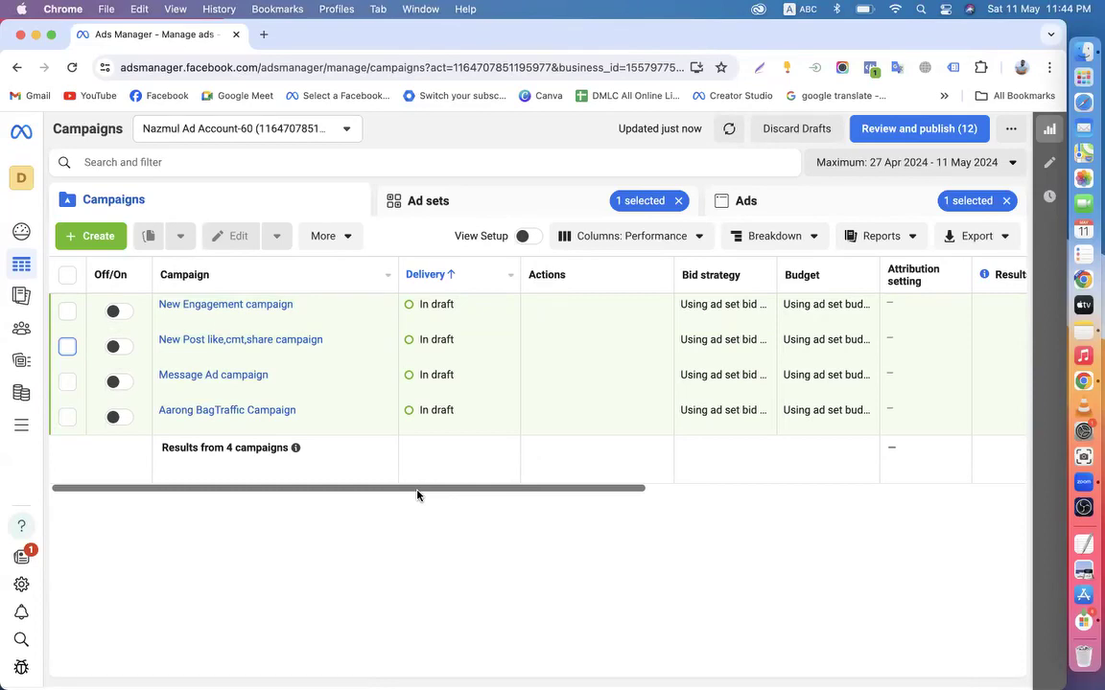
click(67, 418)
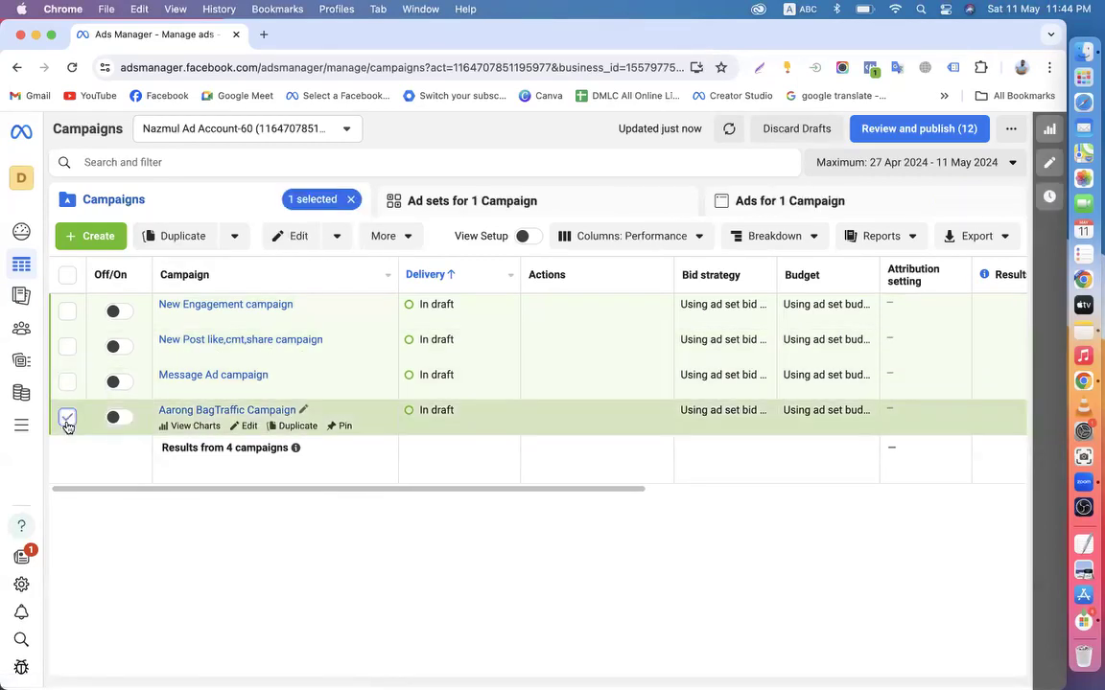
click(338, 240)
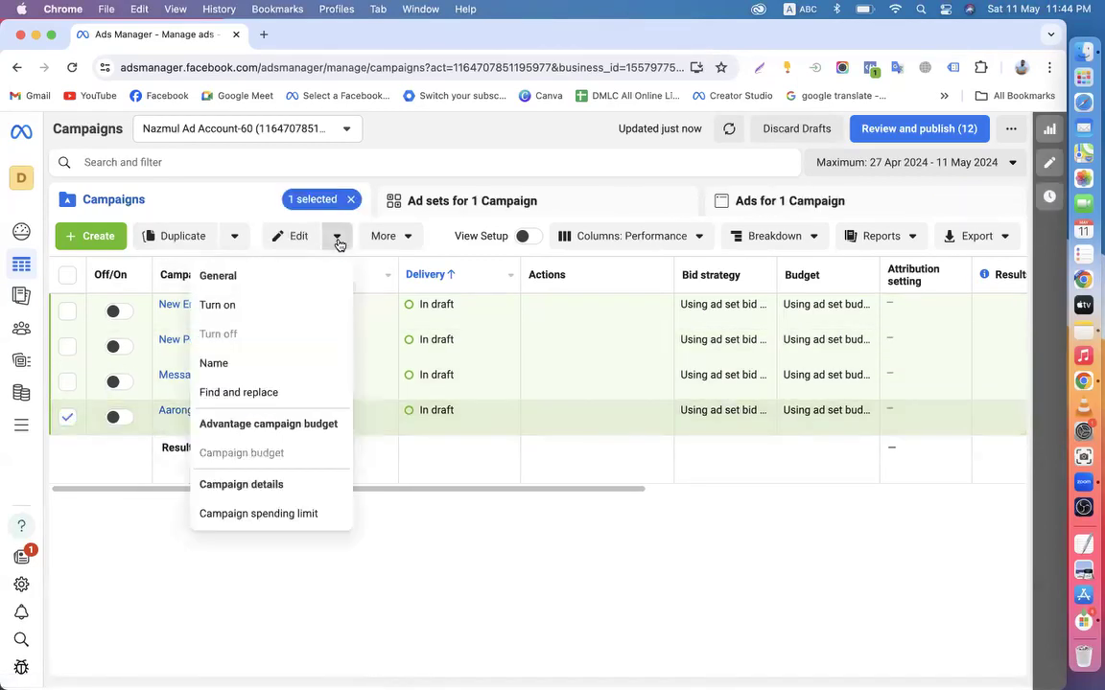
click(410, 238)
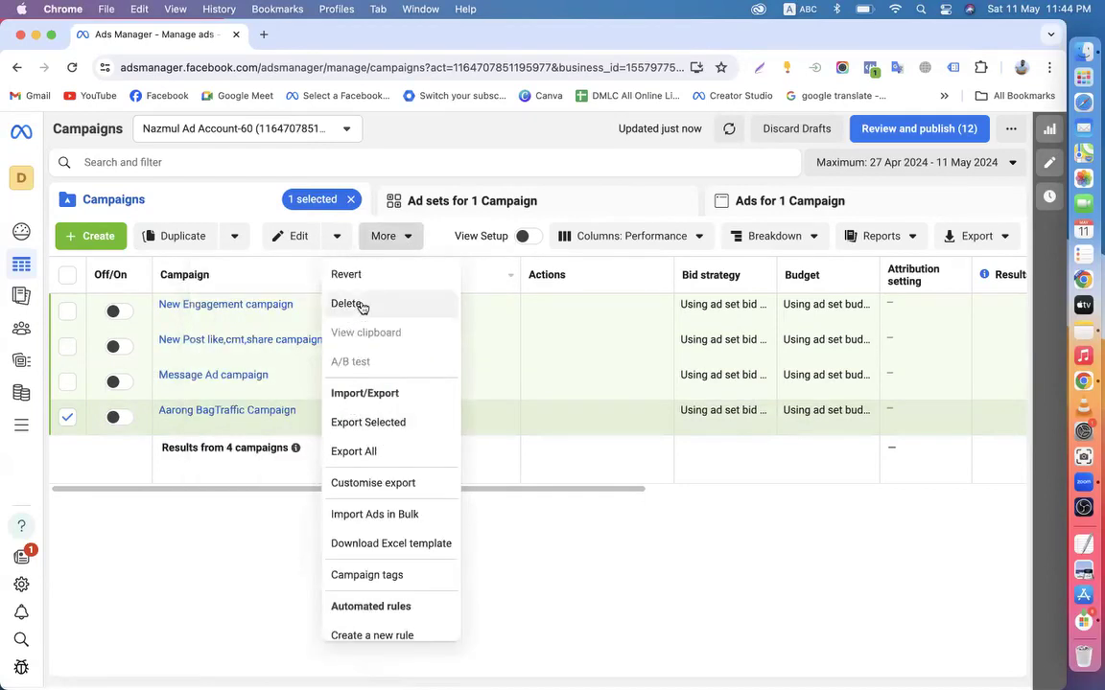
click(83, 549)
click(68, 418)
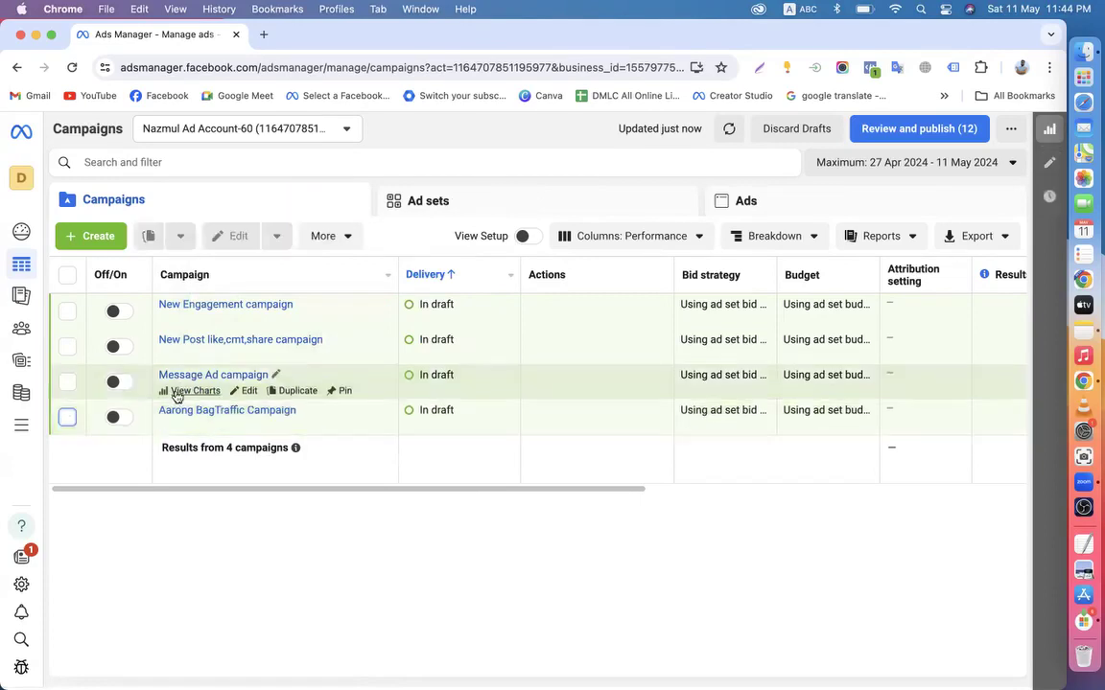
mouse_move(191, 419)
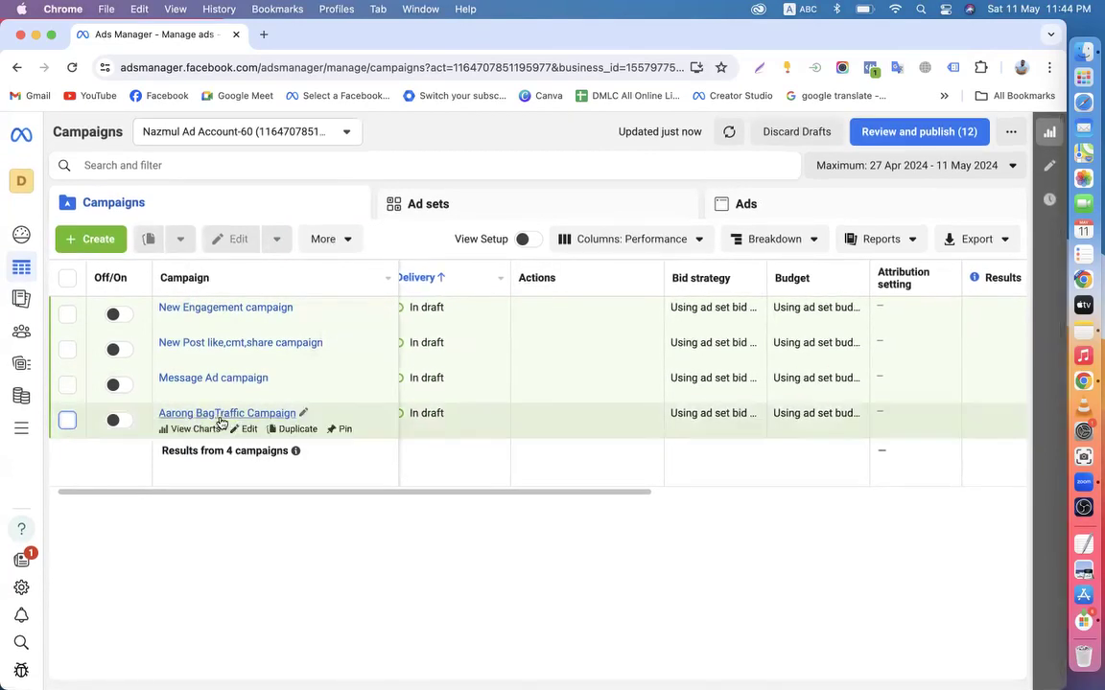
Review Aarong BagTraffic Campaign's New Traffic Ad Set settings, then leave the editor without publishing
click(245, 431)
click(149, 180)
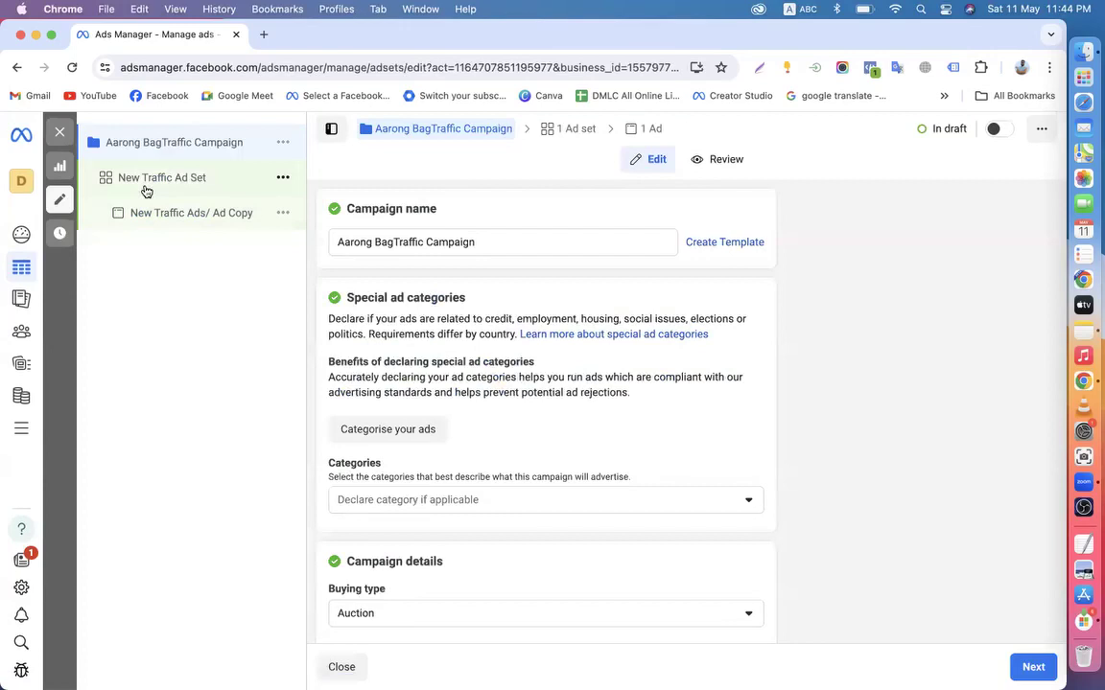
scroll(461, 441, down, 15)
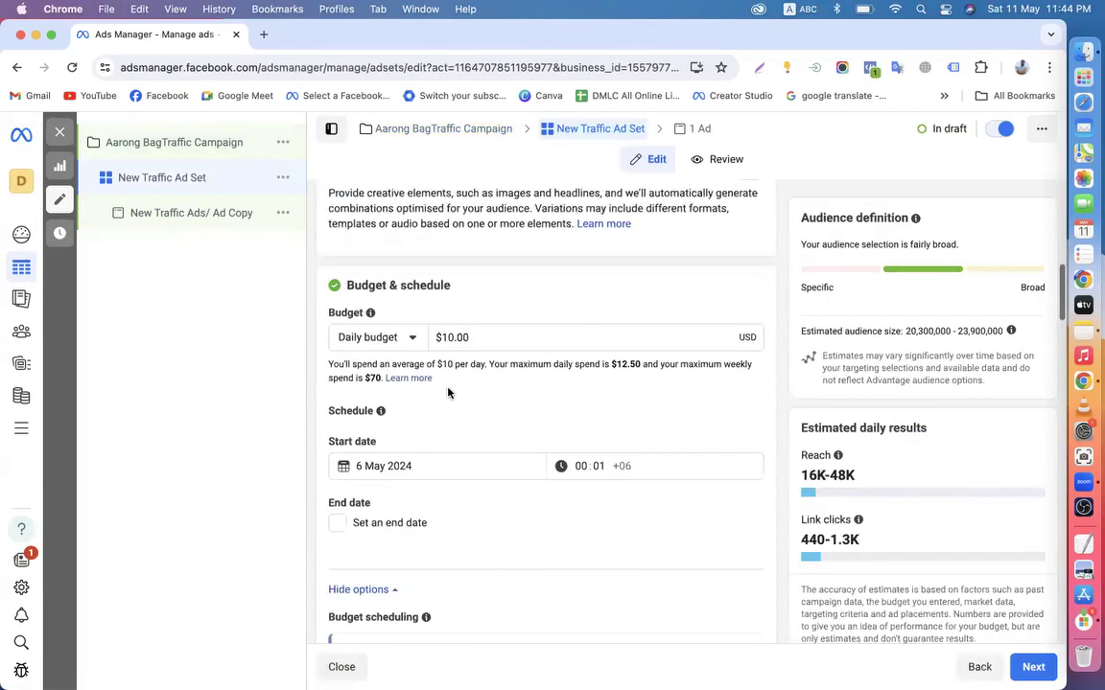
scroll(534, 477, down, 8)
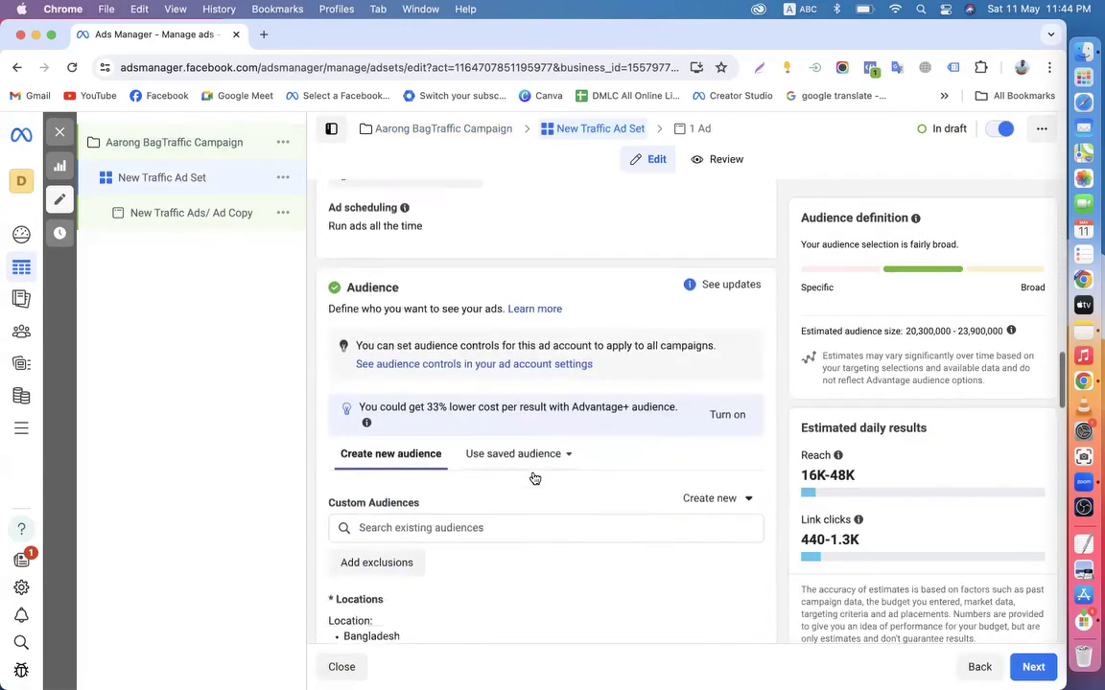
scroll(550, 502, down, 3)
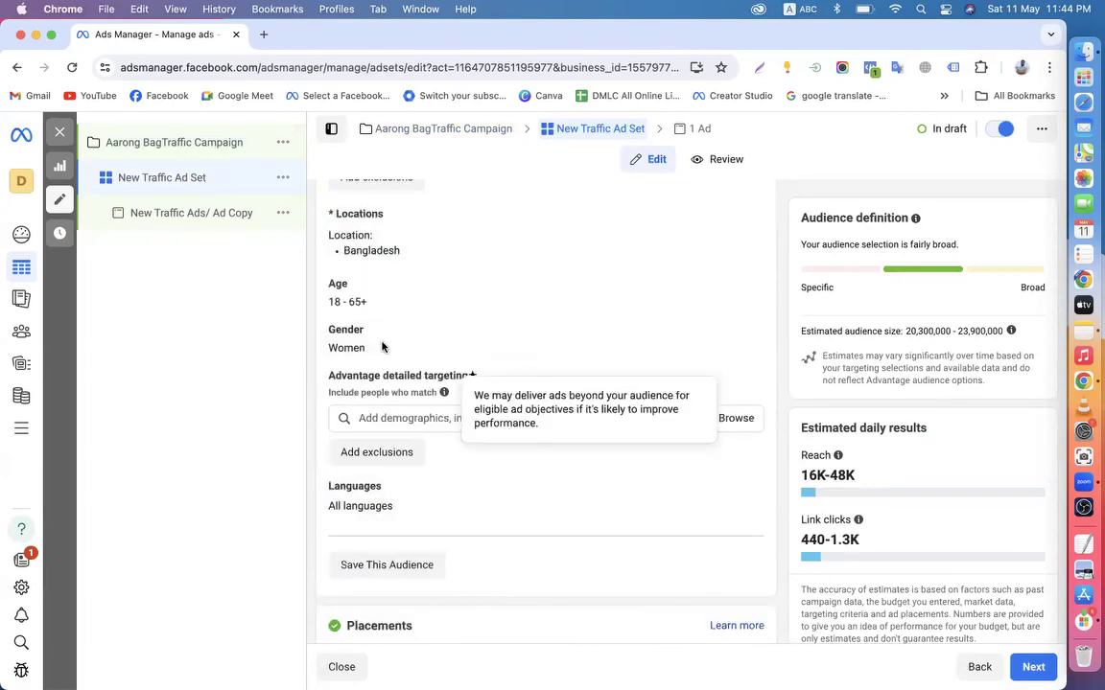
click(117, 141)
click(64, 131)
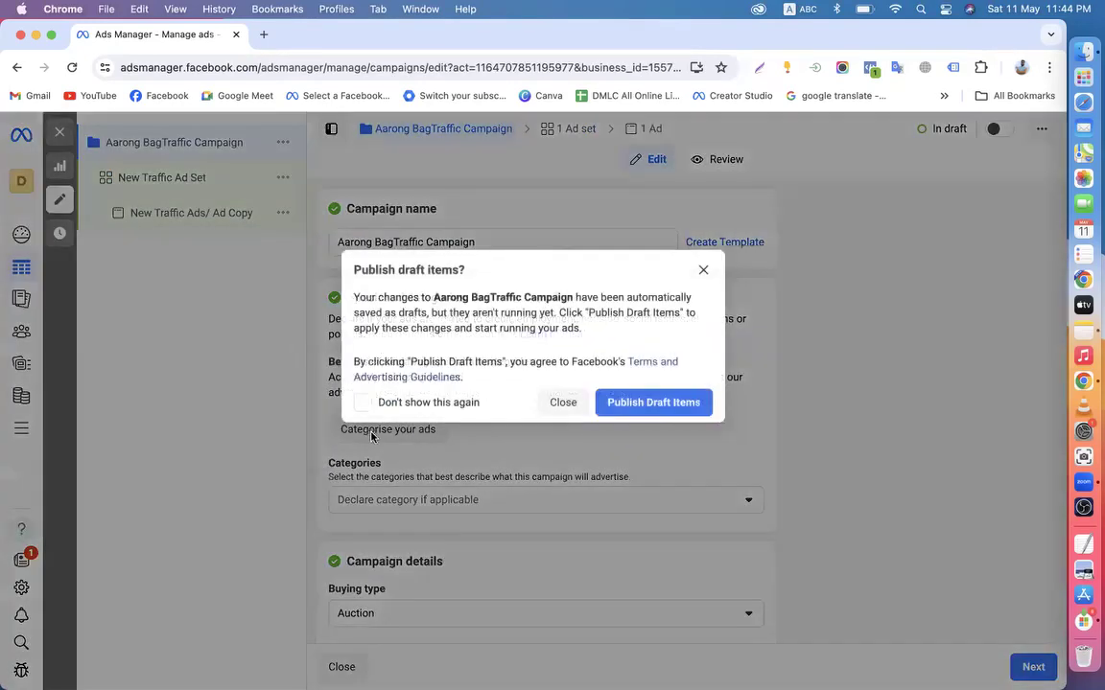
click(562, 403)
Toggle Aarong BagTraffic Campaign on and back off, deselect it, and dismiss the publish prompt
click(116, 419)
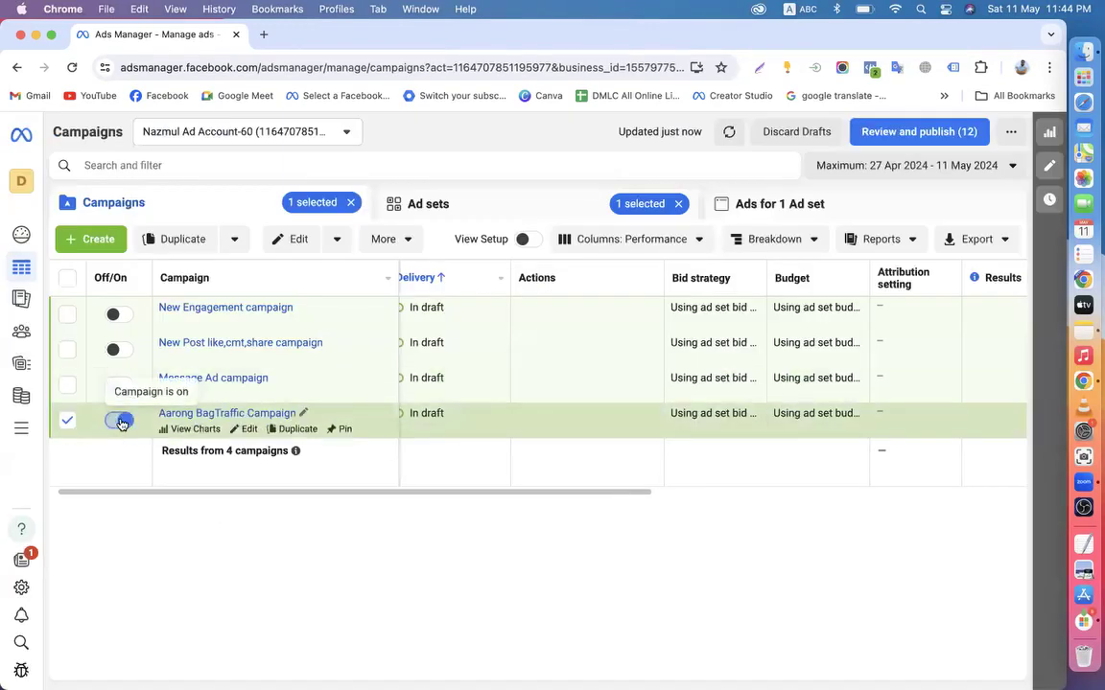
click(116, 419)
click(68, 421)
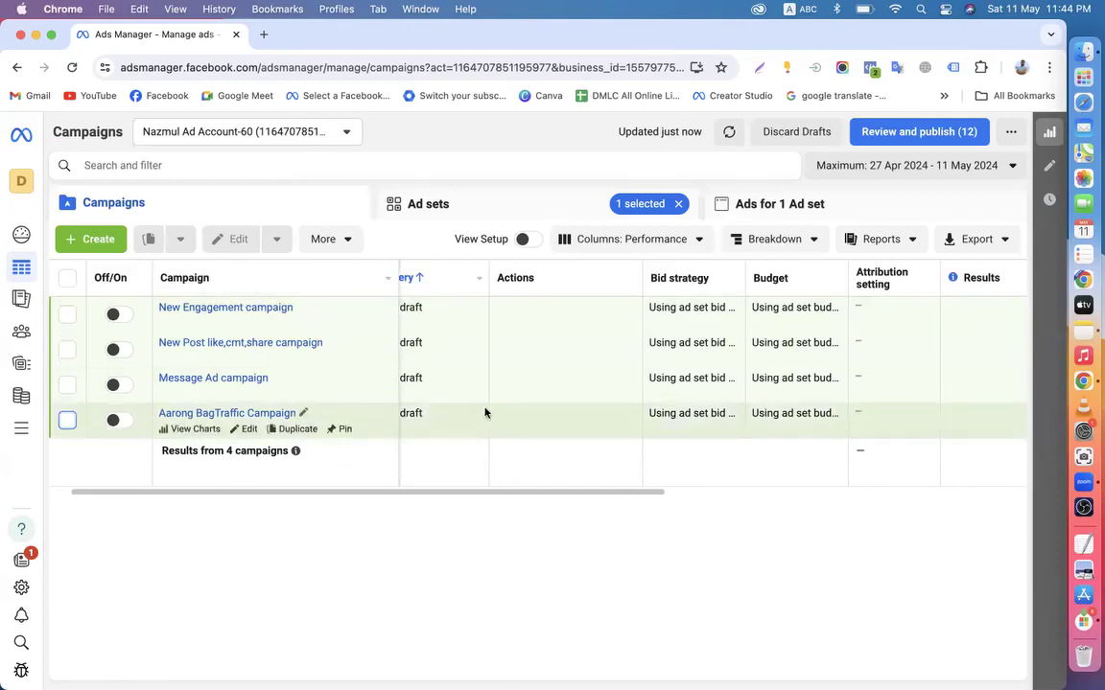
scroll(384, 355, left, 2)
scroll(344, 342, left, 3)
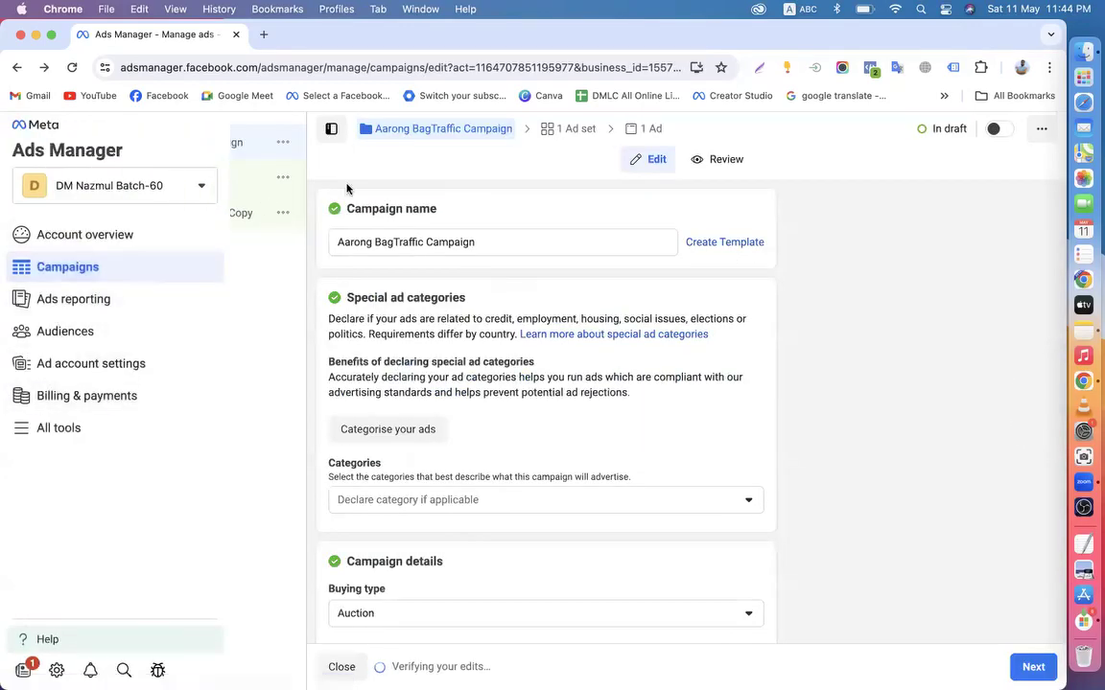
click(64, 129)
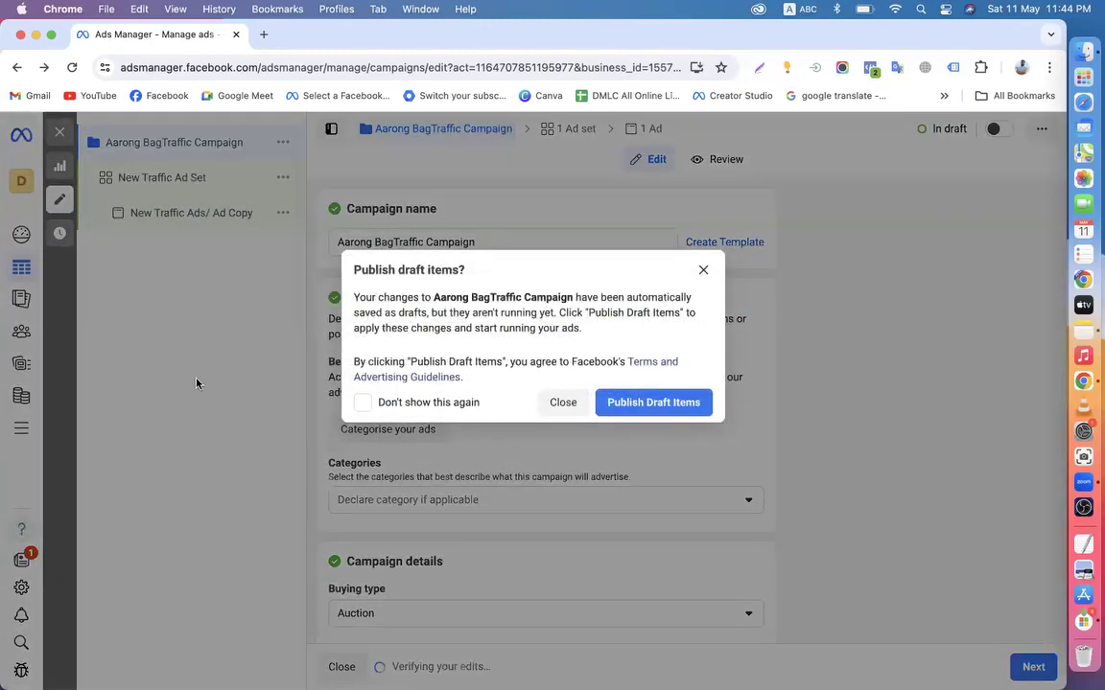
click(542, 407)
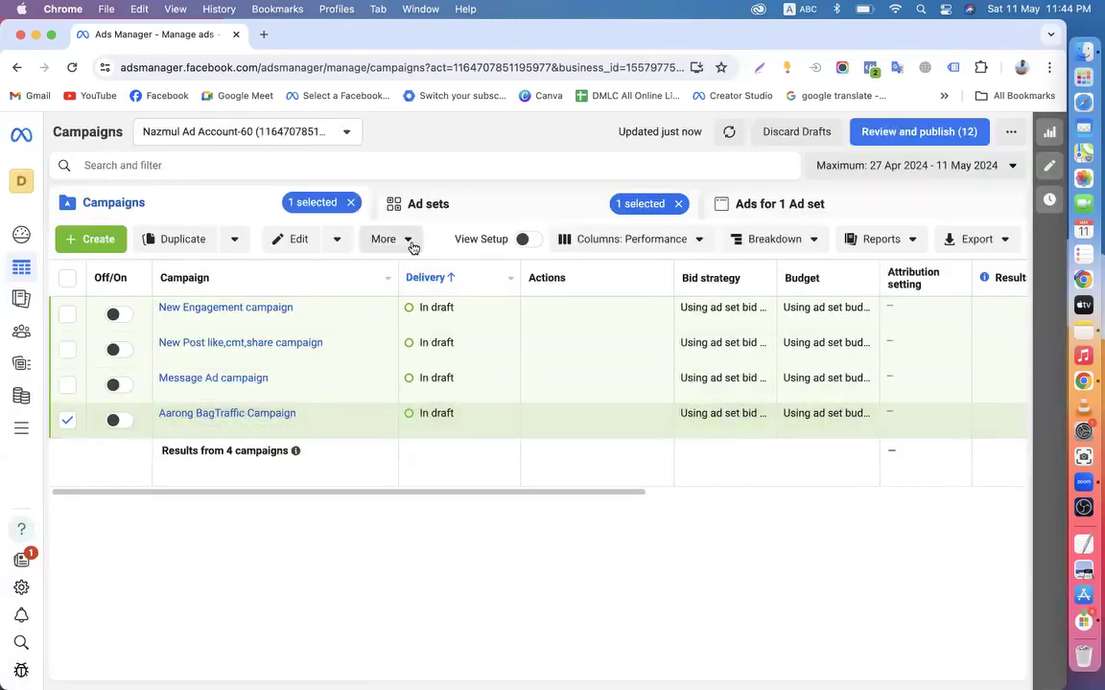
click(407, 241)
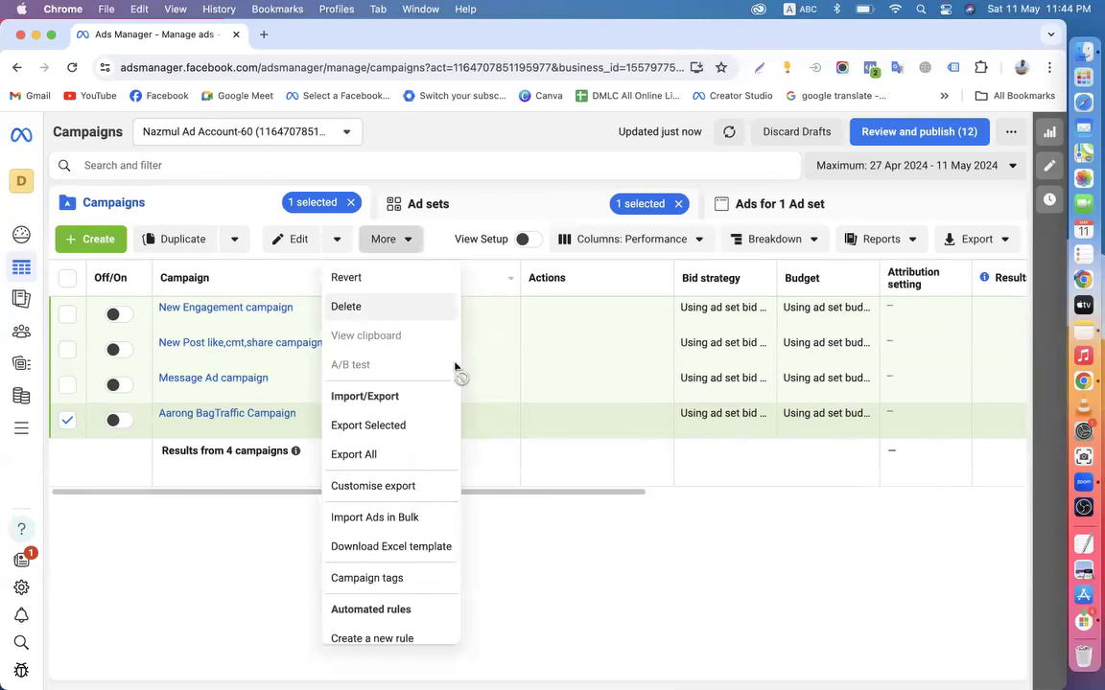
Close the actions list, deselect the campaign and clear the Ad sets '1 selected' chip
click(353, 202)
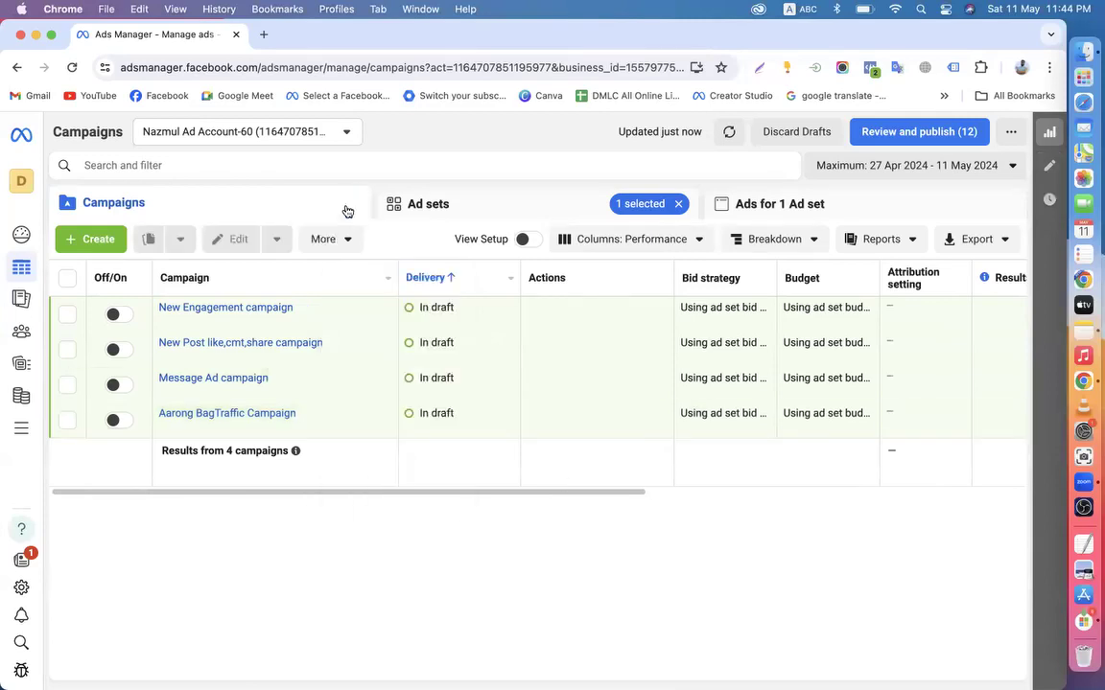
click(678, 204)
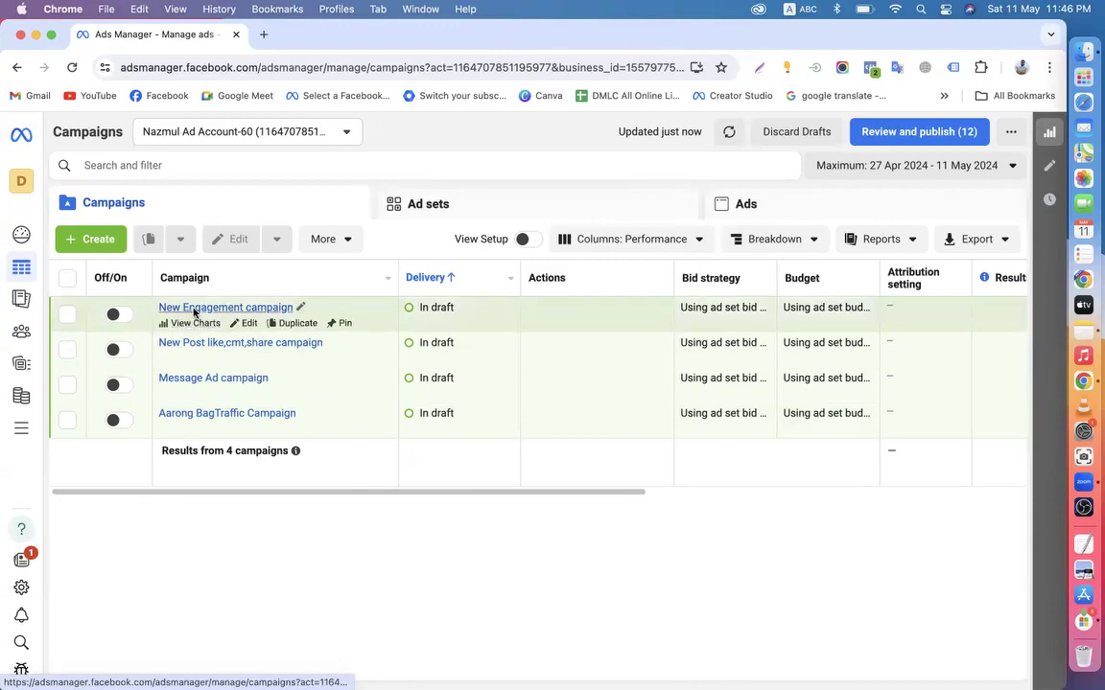
drag(256, 493, 133, 518)
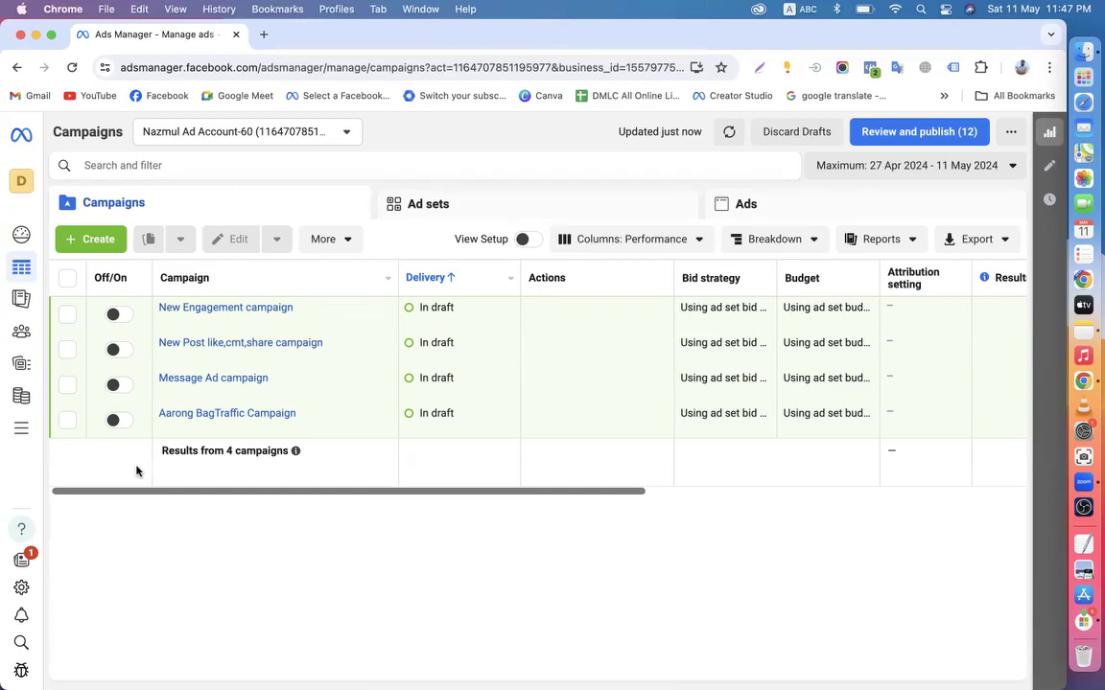
Open Aarong BagTraffic Campaign and review the New Traffic Ad Set settings, including detailed targeting
click(246, 429)
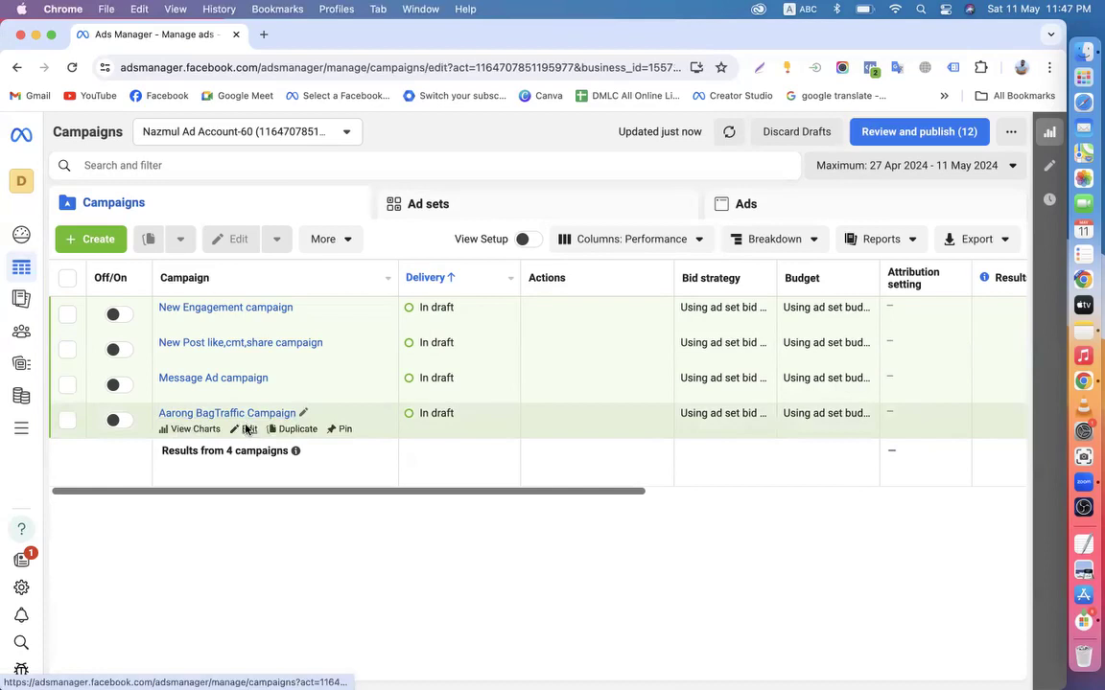
click(149, 179)
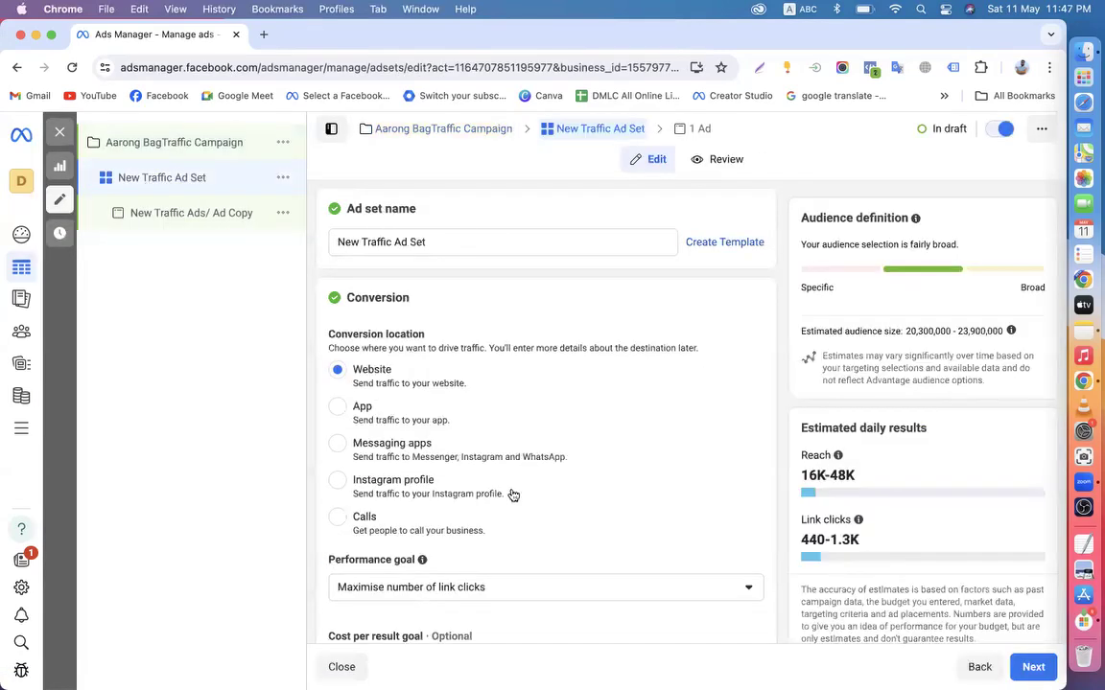
scroll(513, 494, down, 12)
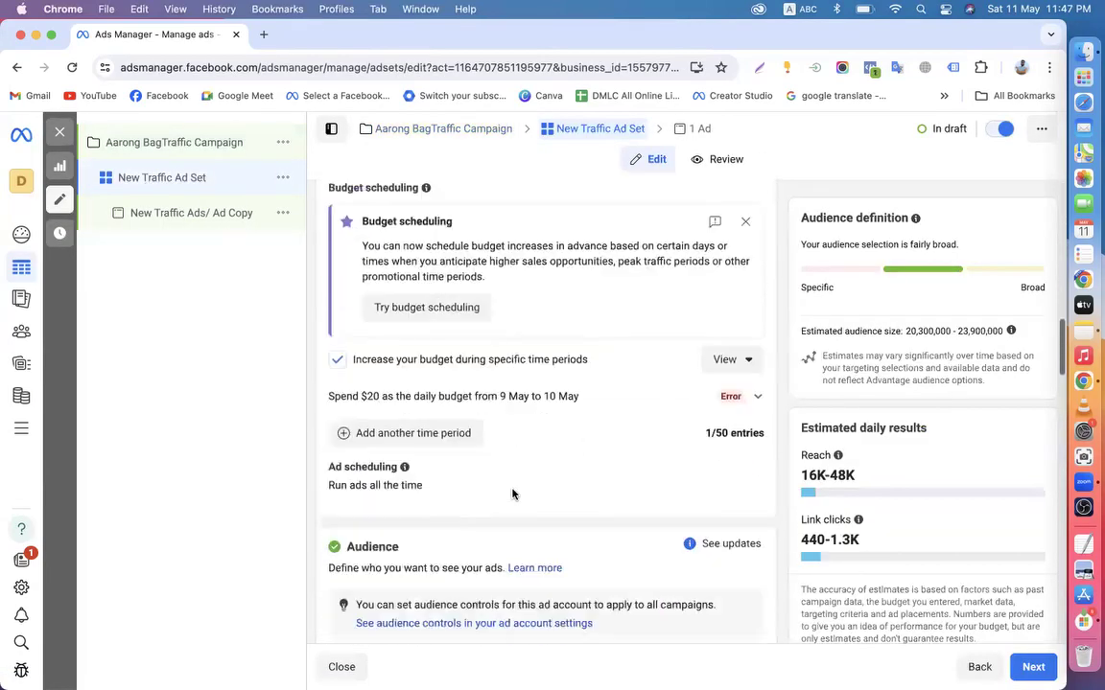
scroll(512, 493, down, 5)
scroll(527, 496, down, 5)
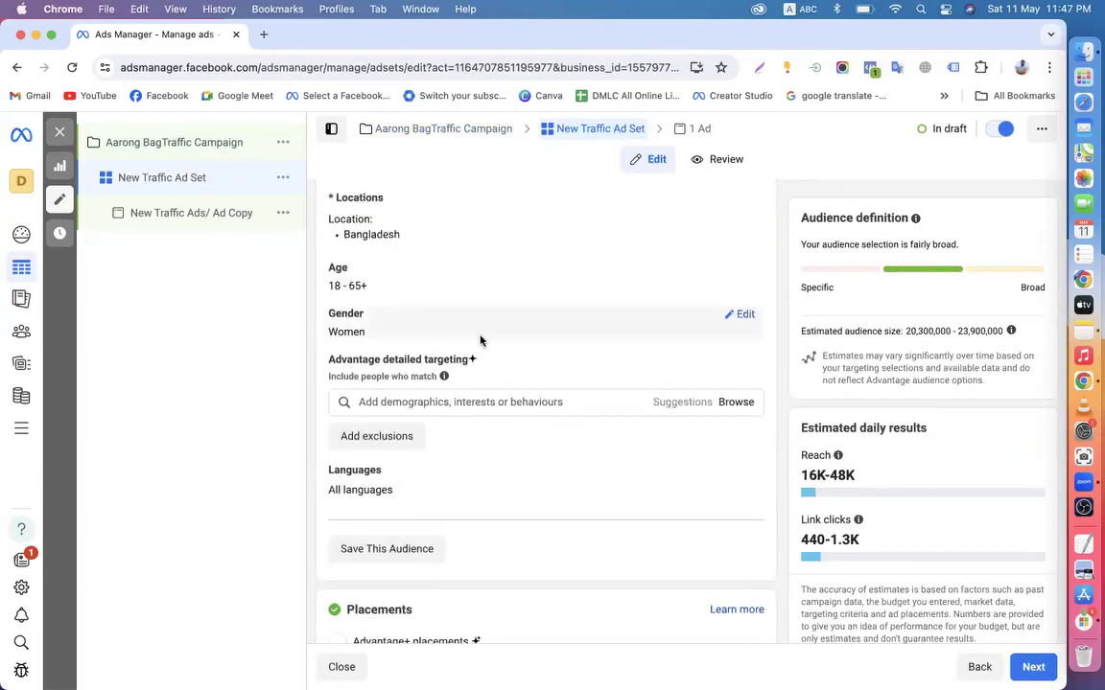
scroll(479, 341, up, 3)
scroll(460, 444, down, 3)
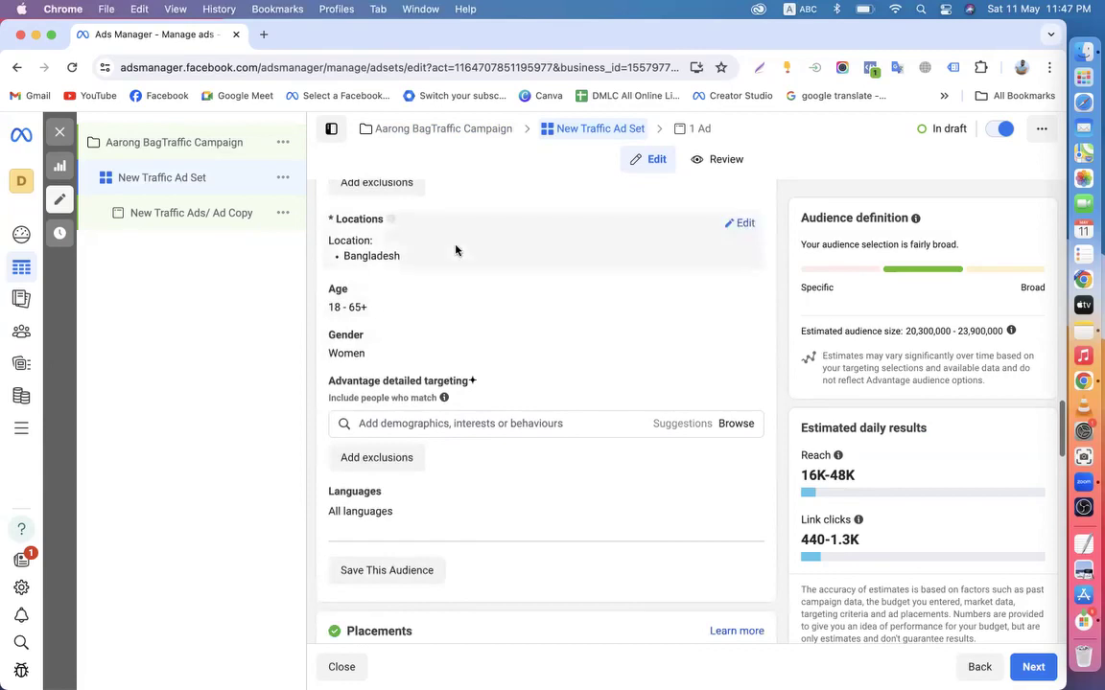
scroll(437, 357, down, 1)
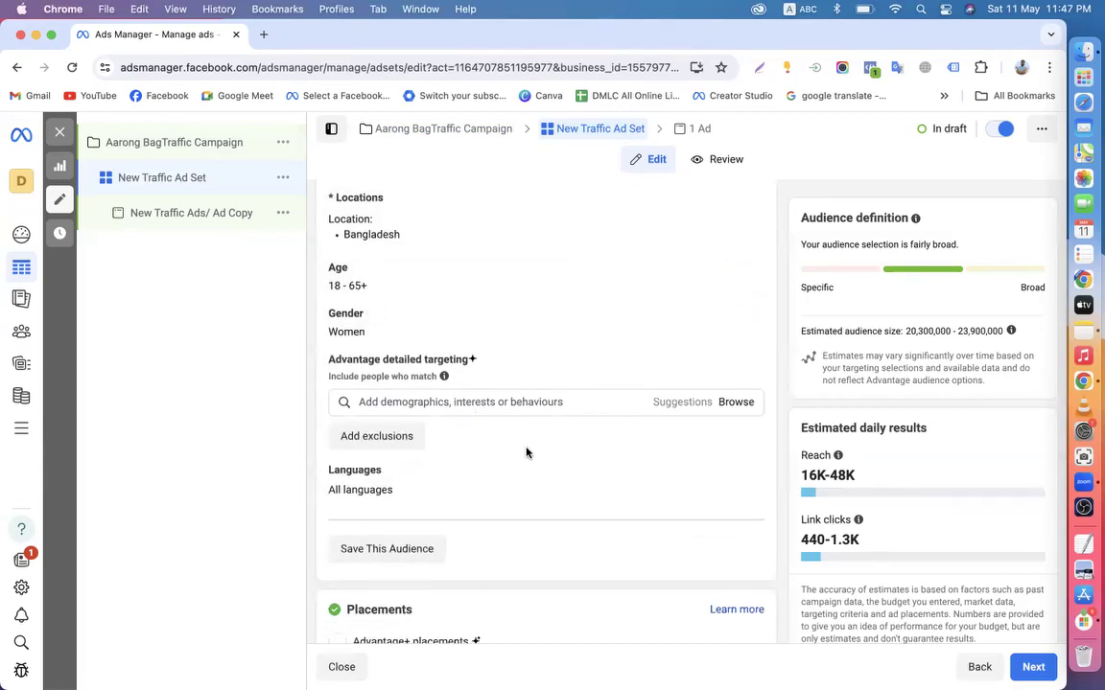
click(484, 402)
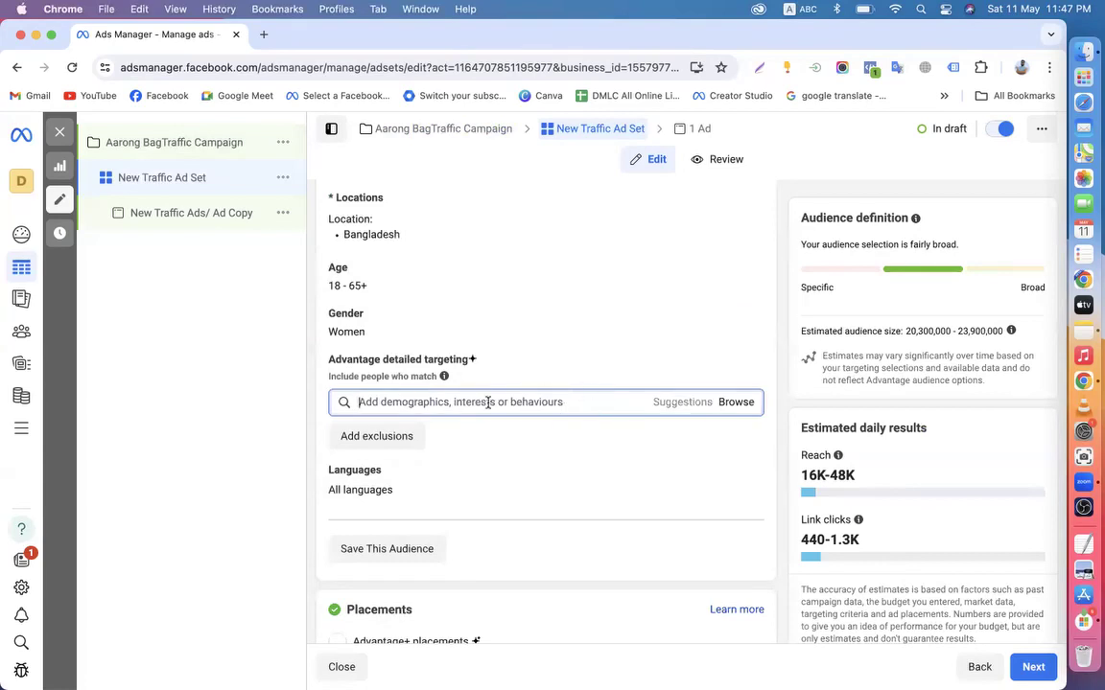
View the New Traffic Ads/ Ad Copy, return to the campaign level, and close without publishing
click(195, 213)
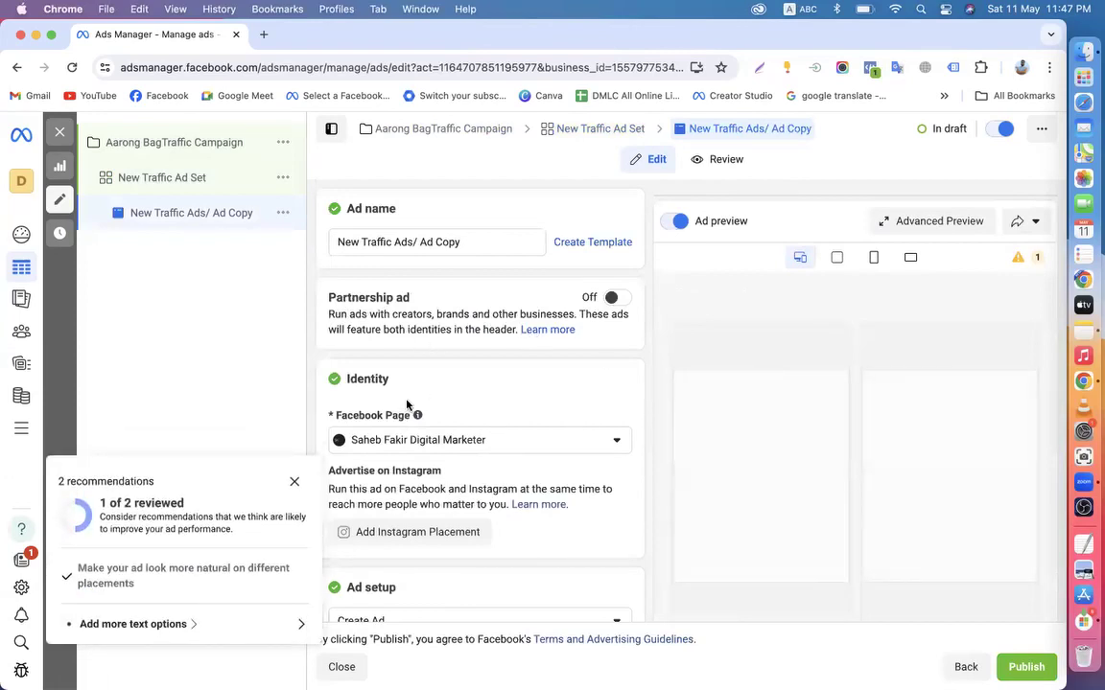
click(295, 482)
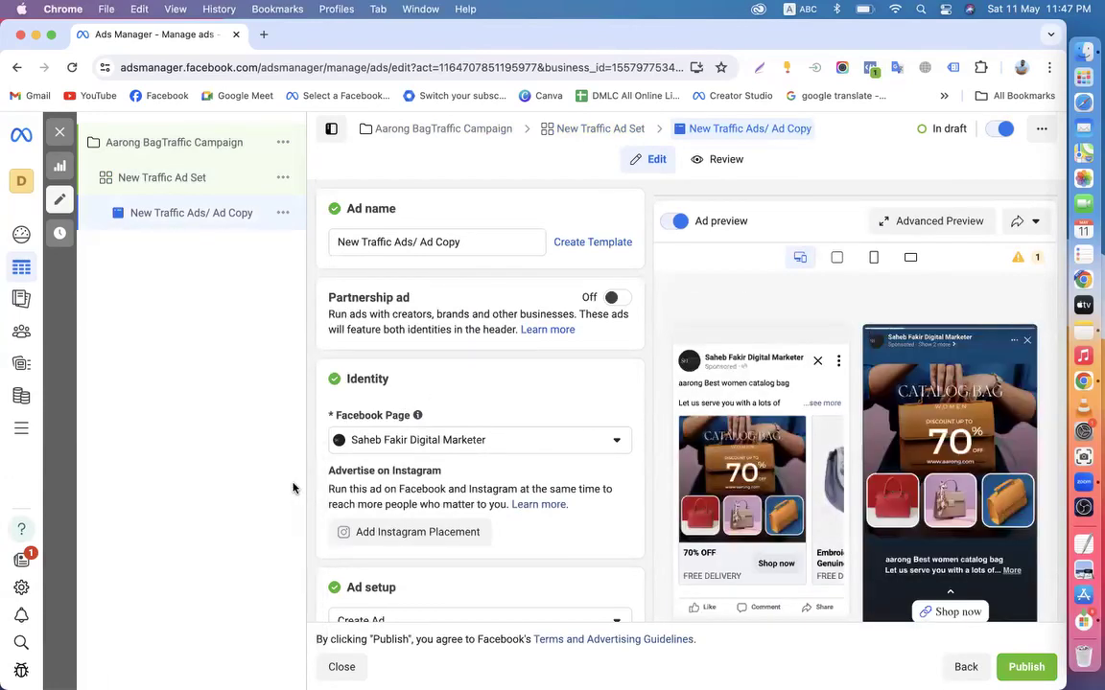
click(134, 172)
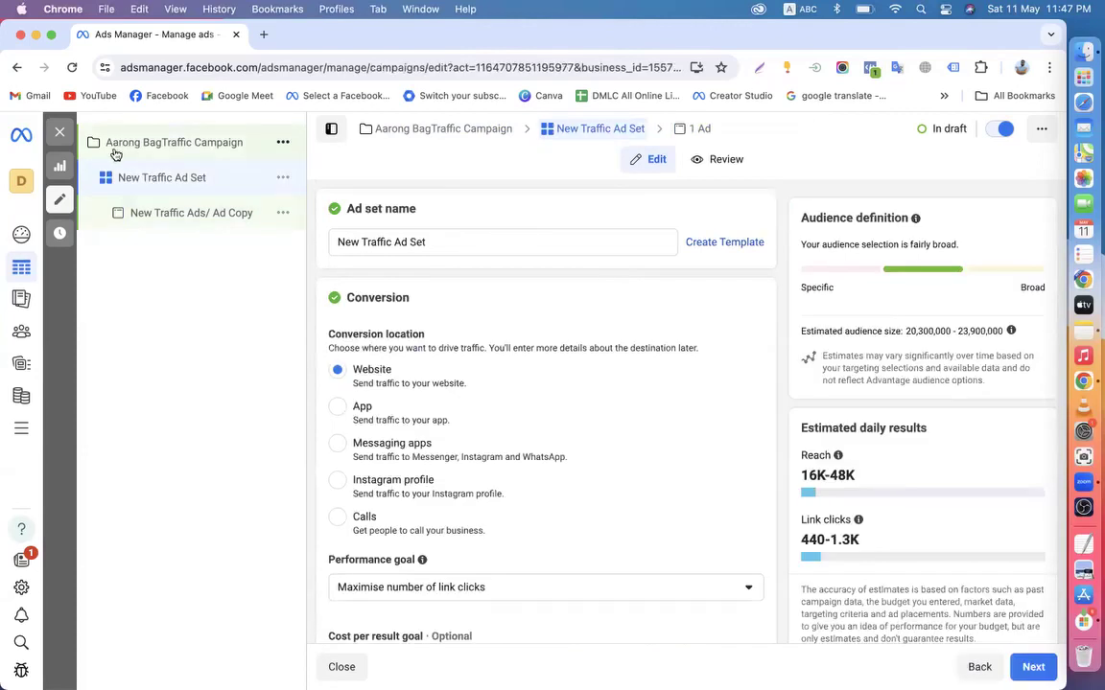
click(115, 148)
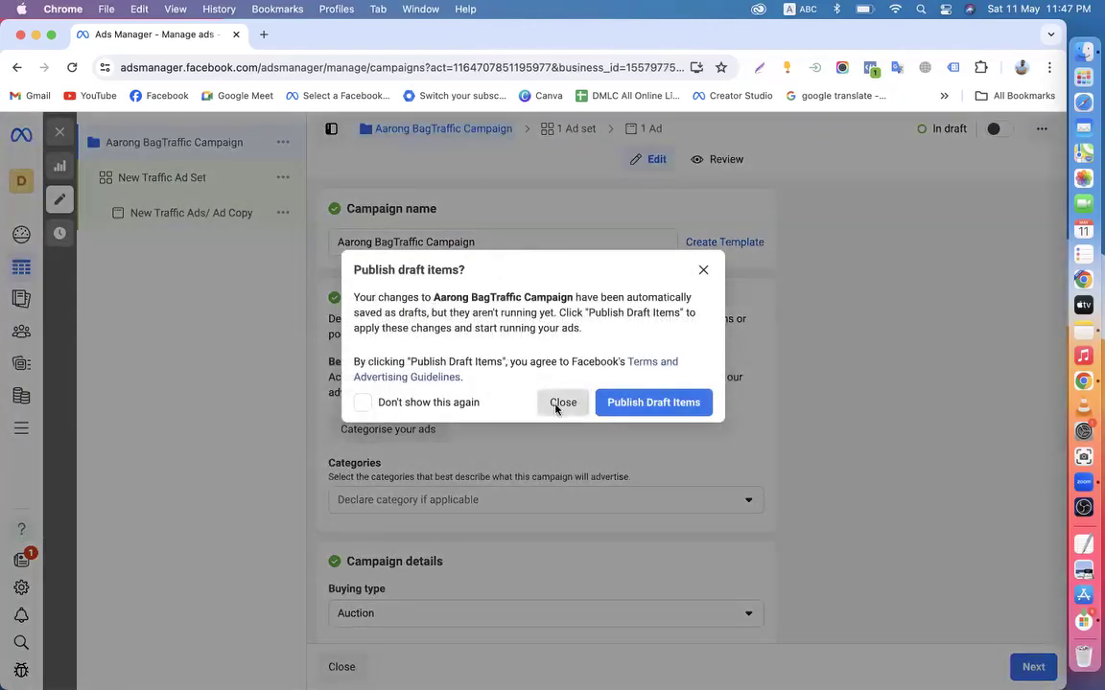
click(559, 404)
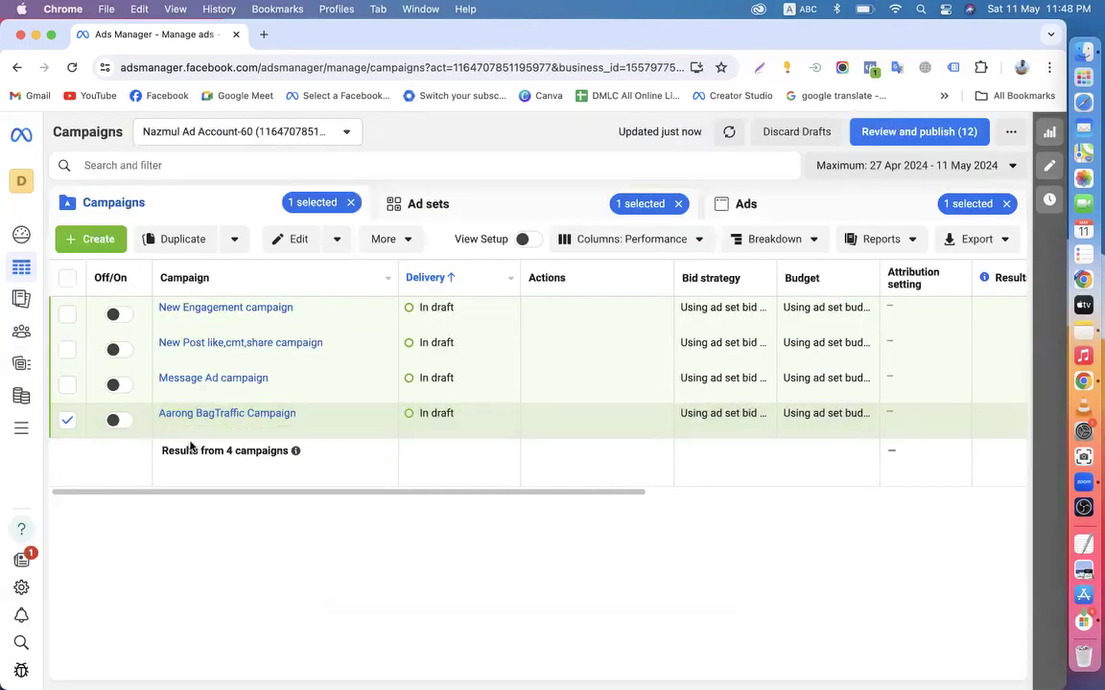
Deselect Aarong BagTraffic Campaign and clear the Ad sets and Ads '1 selected' chips
click(68, 422)
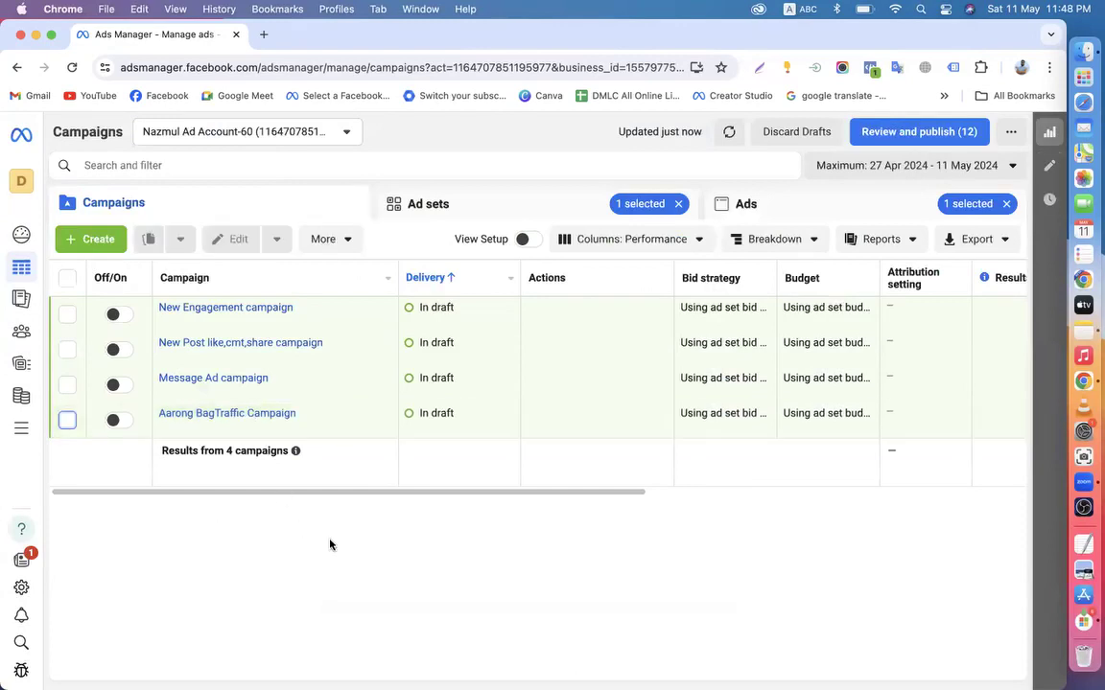
drag(282, 495, 5, 506)
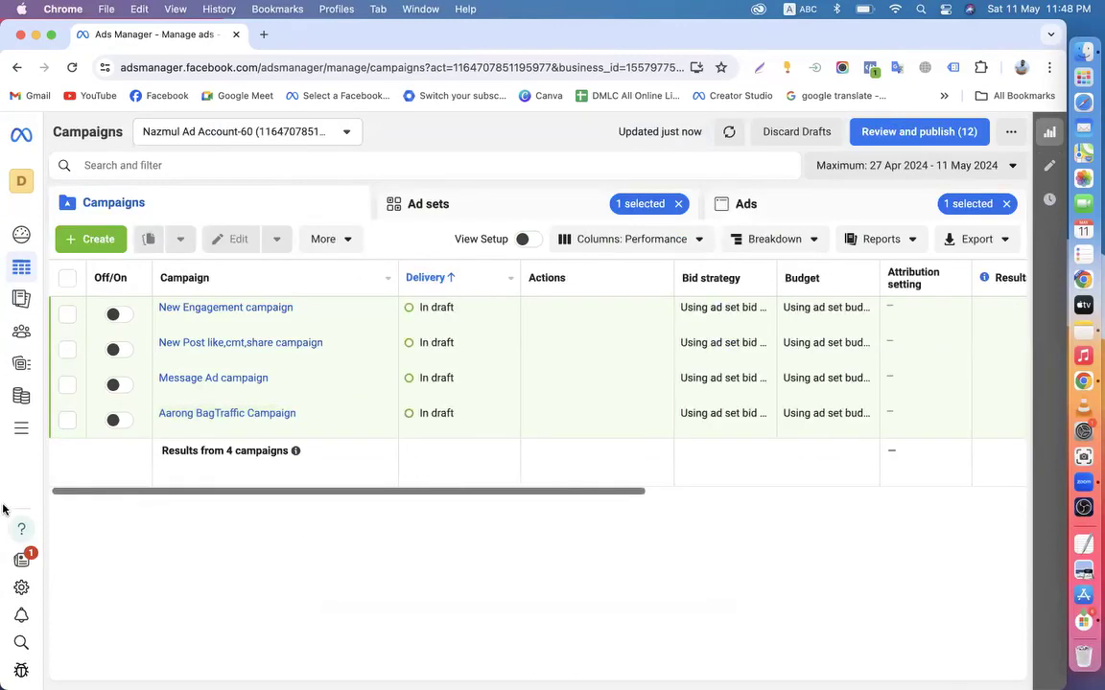
click(678, 204)
click(1007, 205)
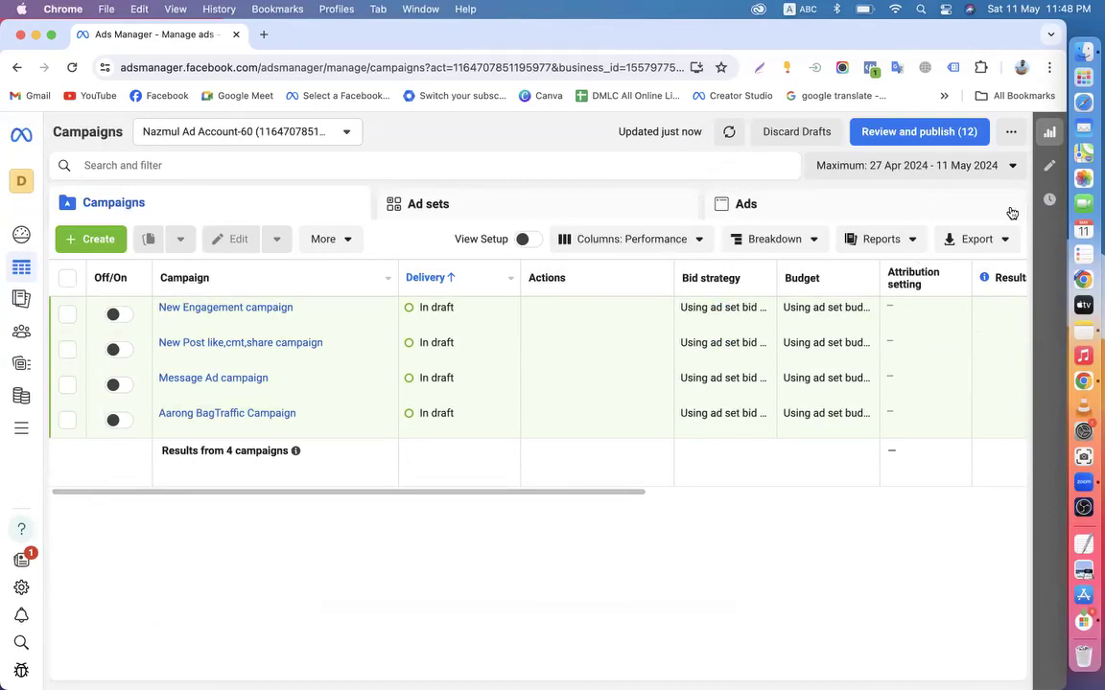
drag(463, 484, 403, 534)
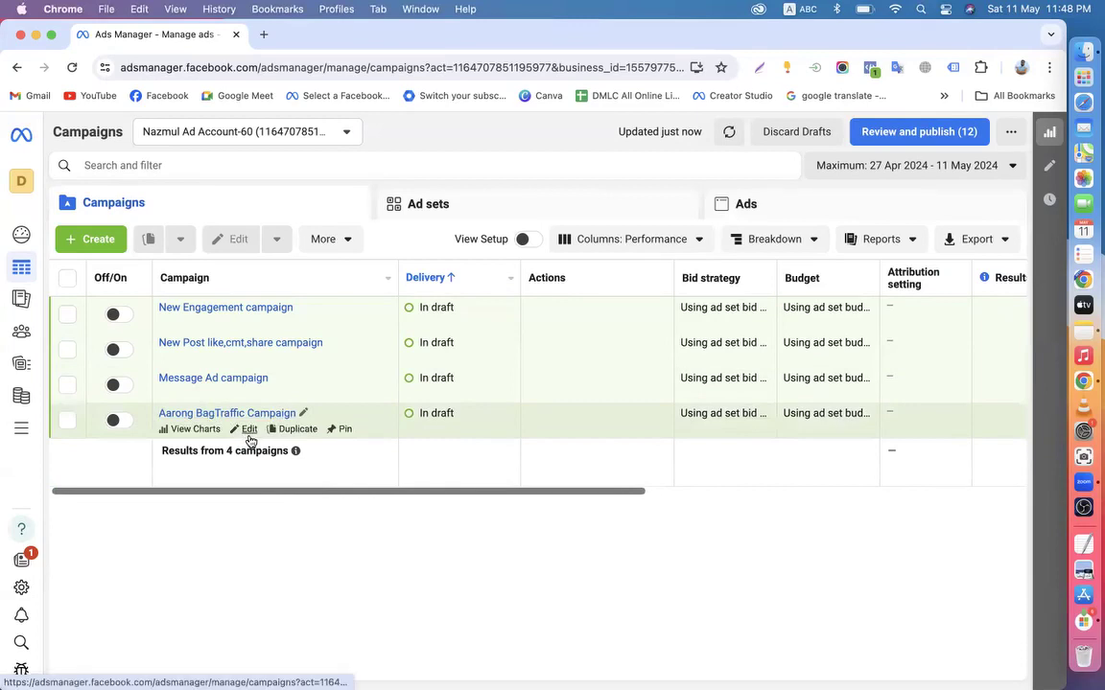
Open the Aarong BagTraffic Campaign's New Traffic Ads/ Ad Copy, dismiss recommendations, and keep Create Ad setup
click(248, 432)
click(178, 219)
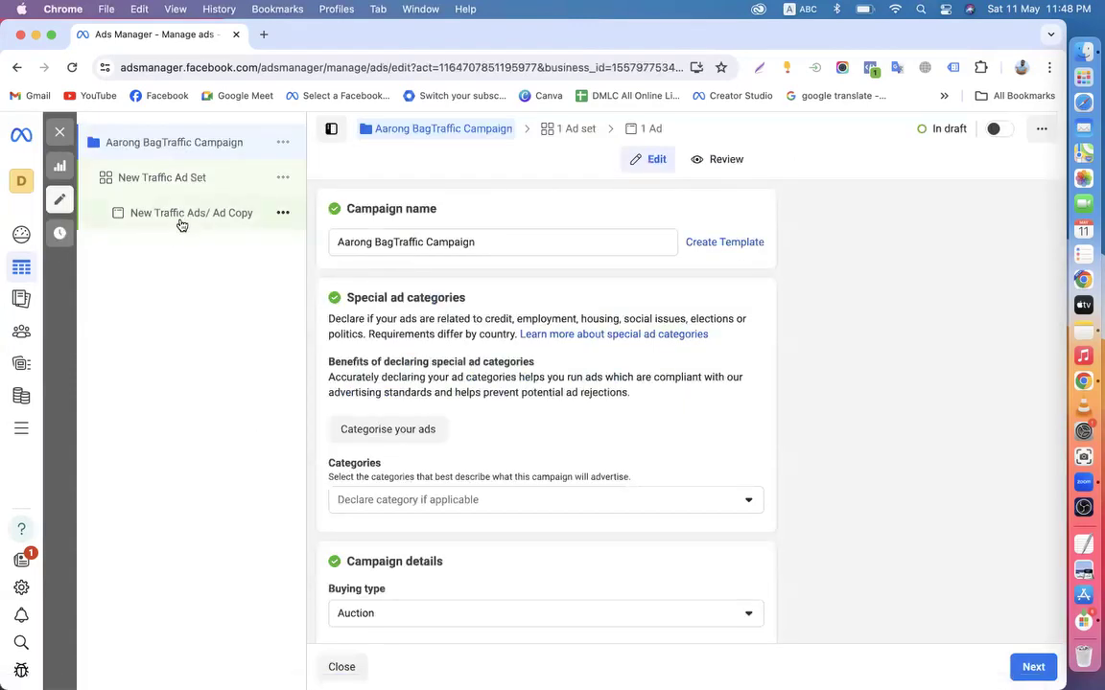
scroll(493, 444, down, 10)
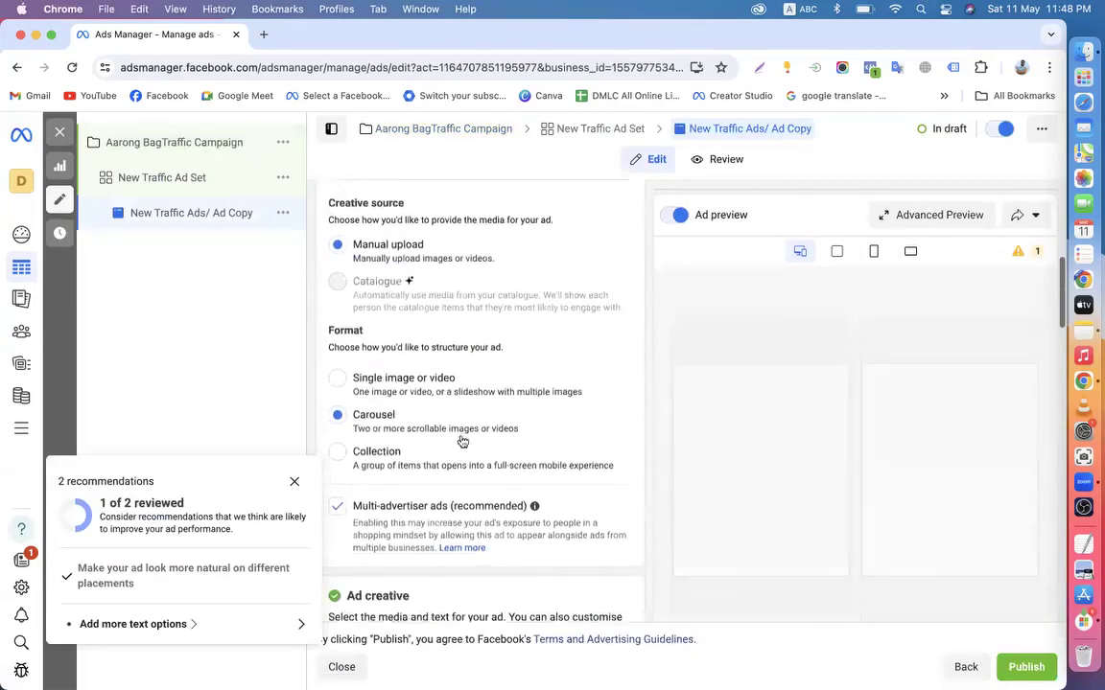
scroll(461, 435, down, 7)
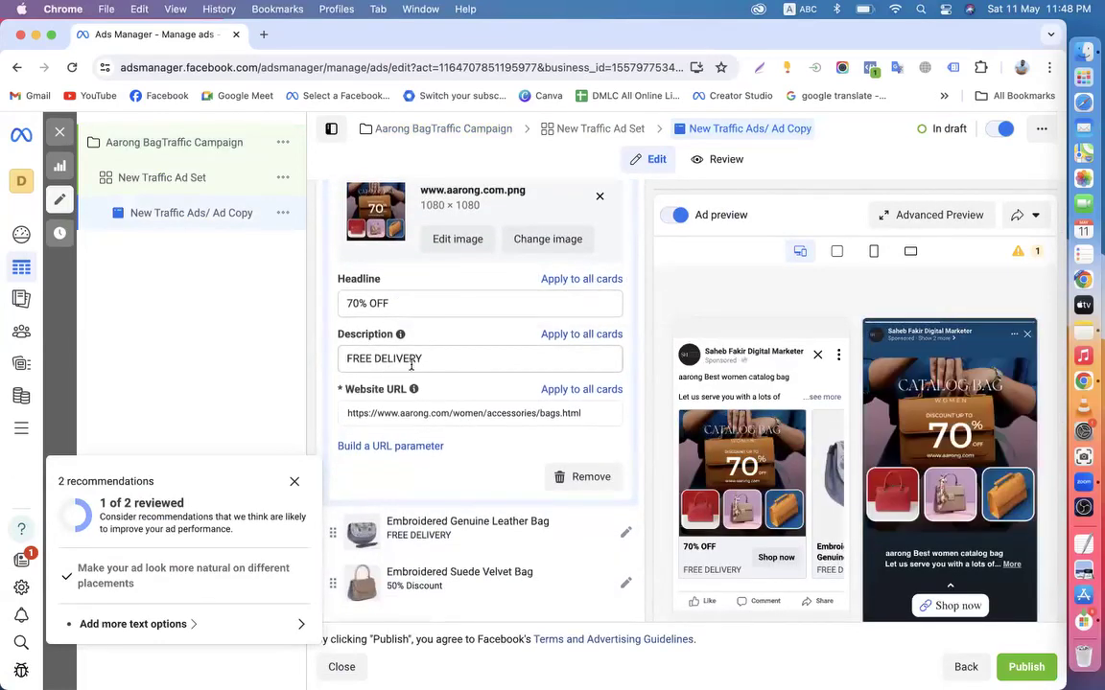
scroll(400, 393, up, 5)
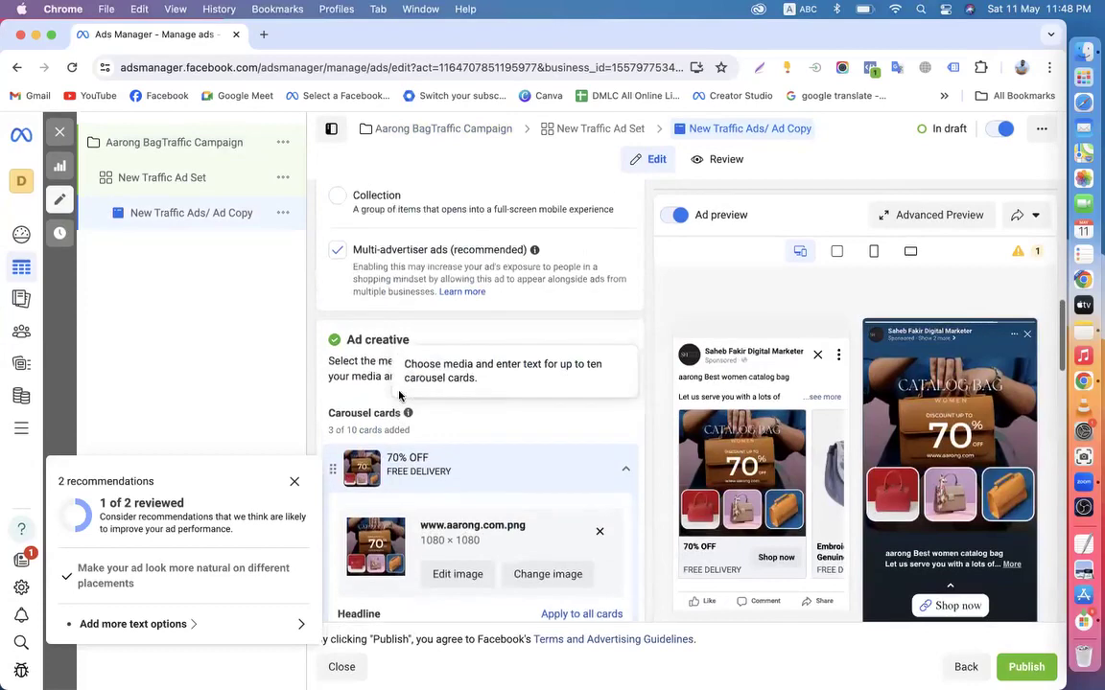
scroll(374, 331, up, 1)
scroll(374, 330, up, 3)
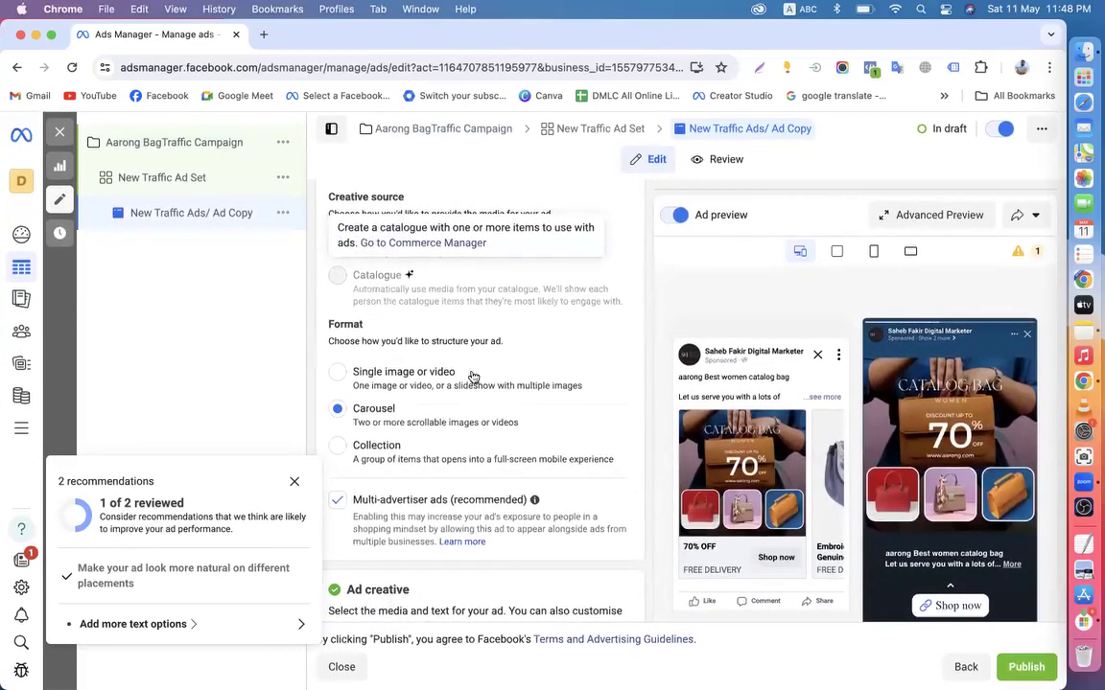
scroll(472, 377, up, 4)
scroll(478, 491, down, 1)
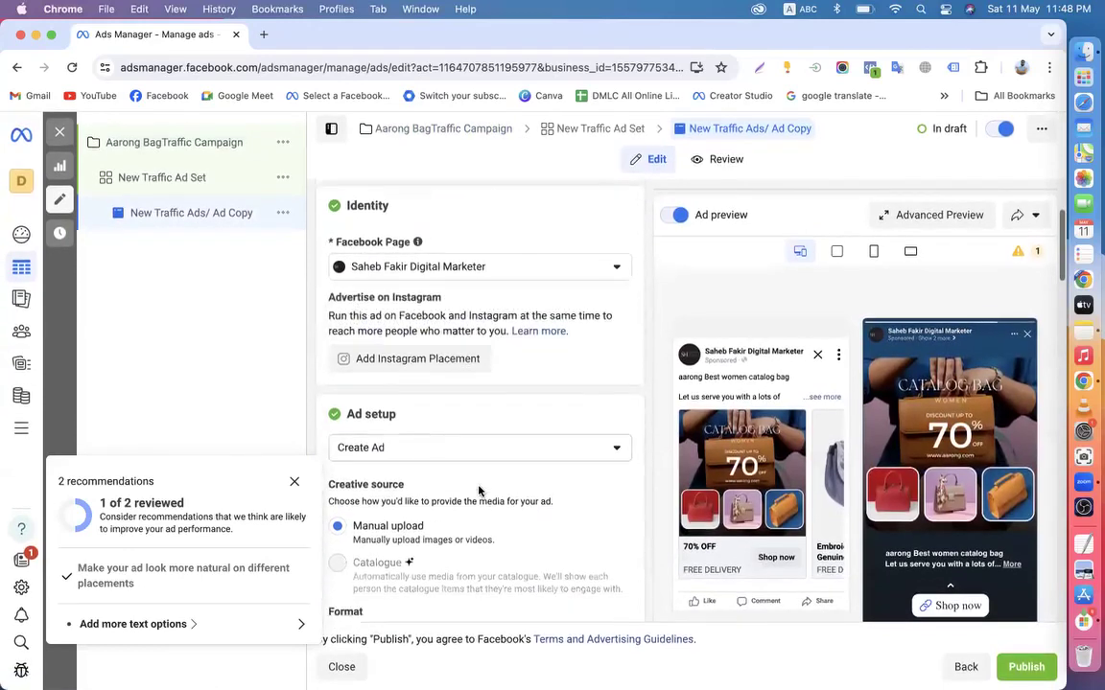
scroll(479, 491, down, 1)
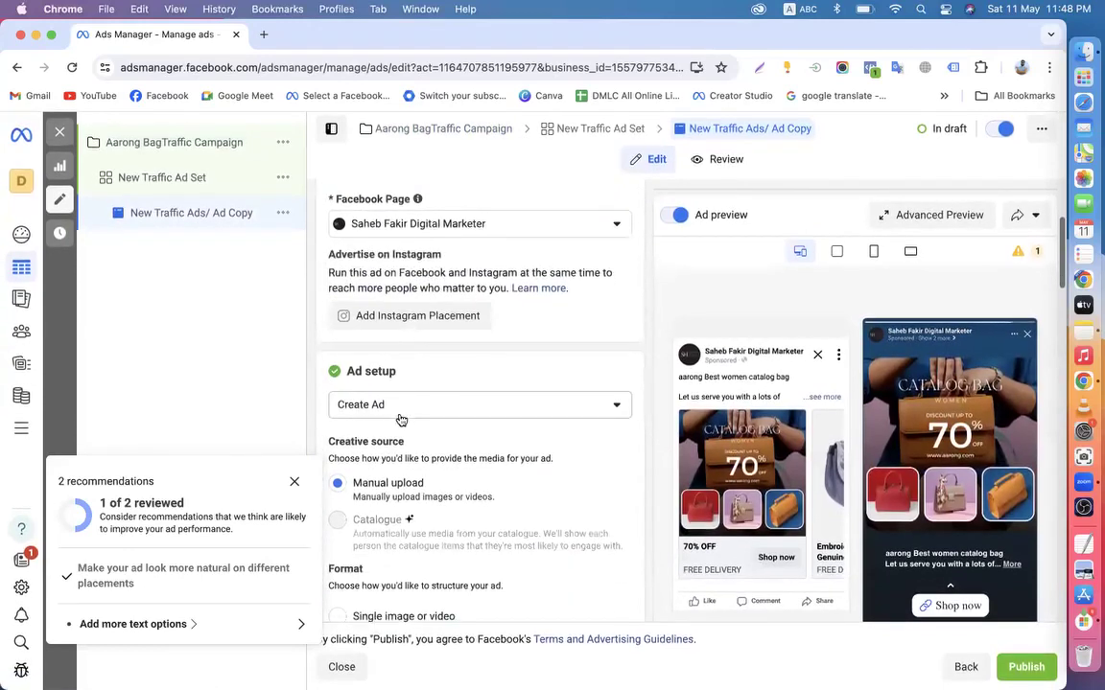
click(295, 483)
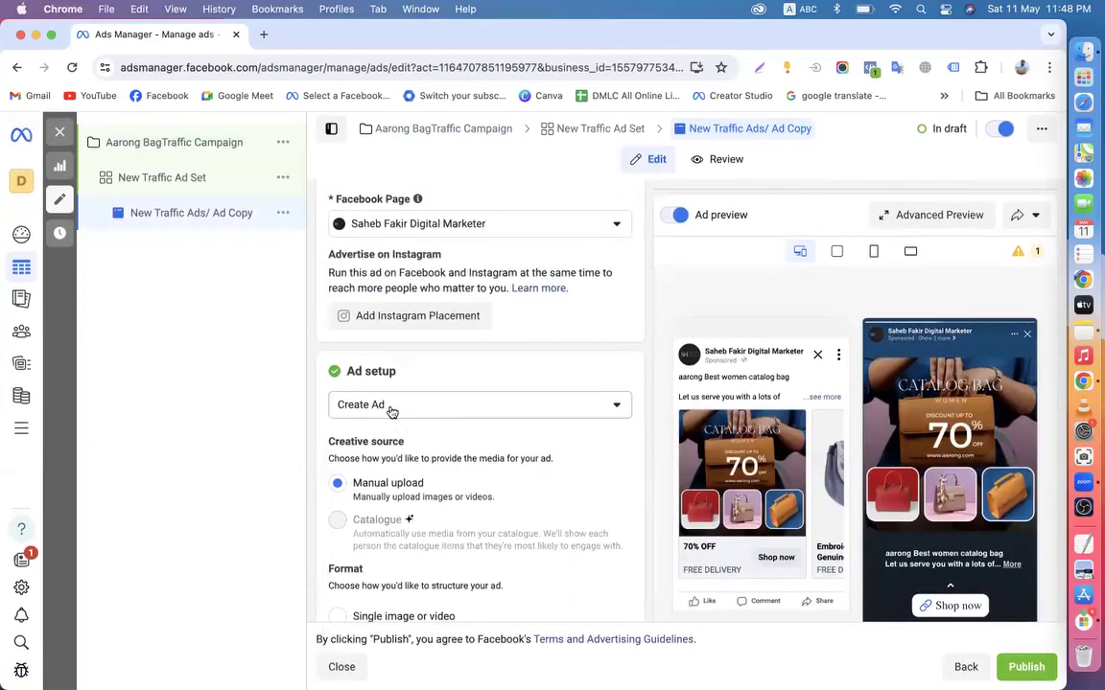
click(391, 409)
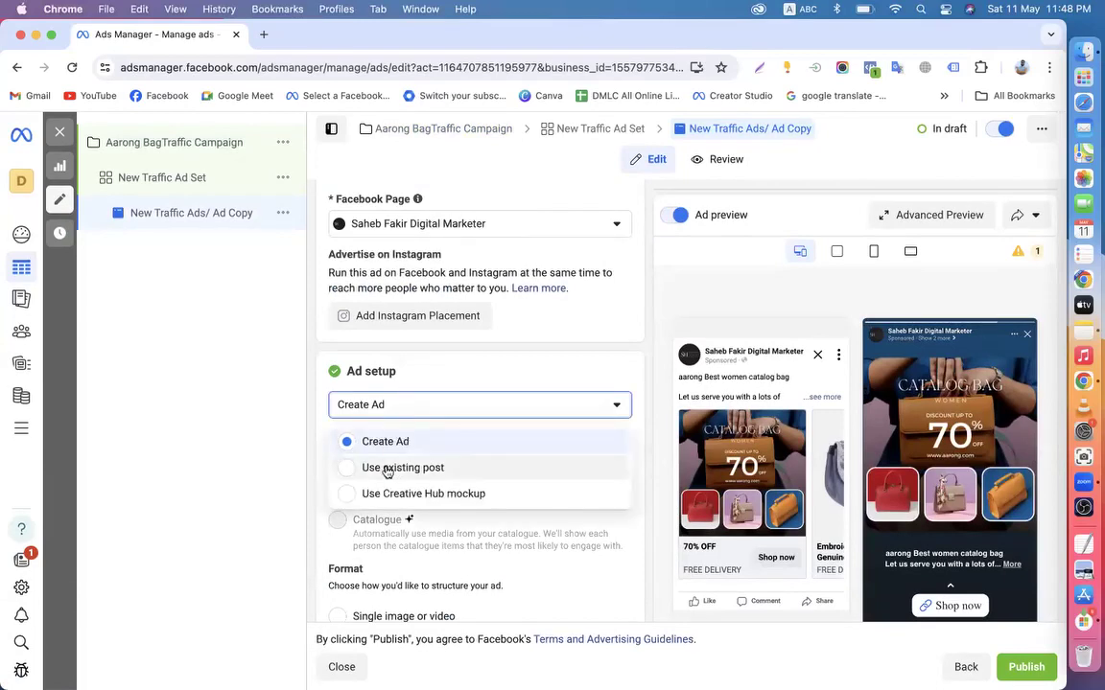
click(318, 415)
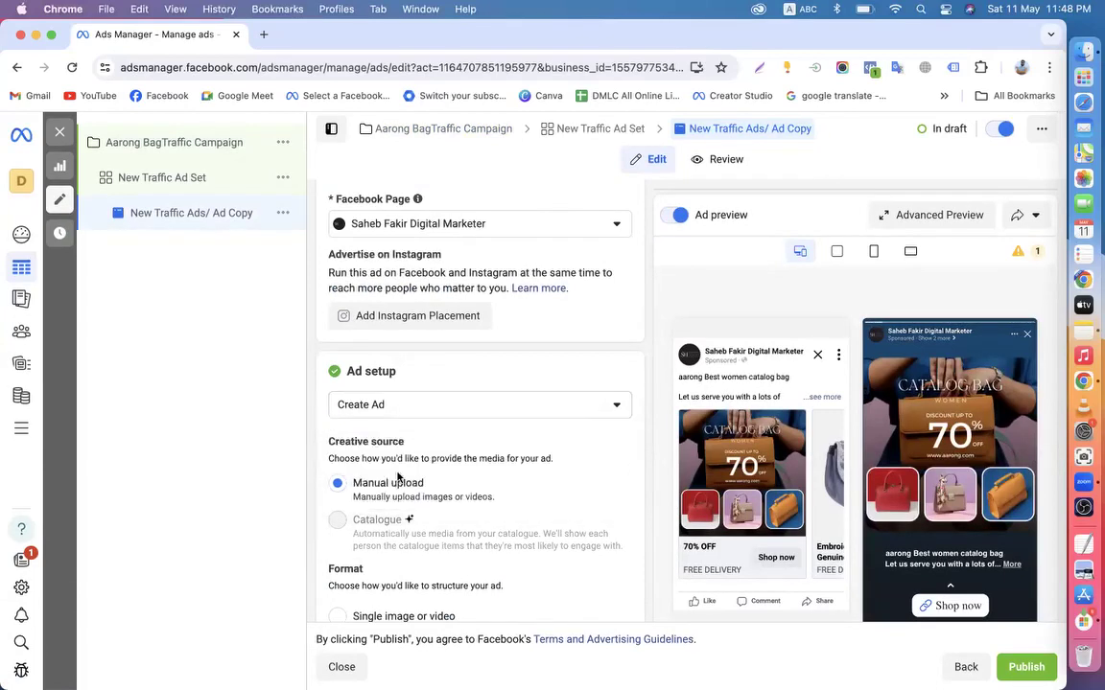
Recheck the ad setup, keeping Create Ad, then return to campaign settings and close without publishing
scroll(416, 526, down, 2)
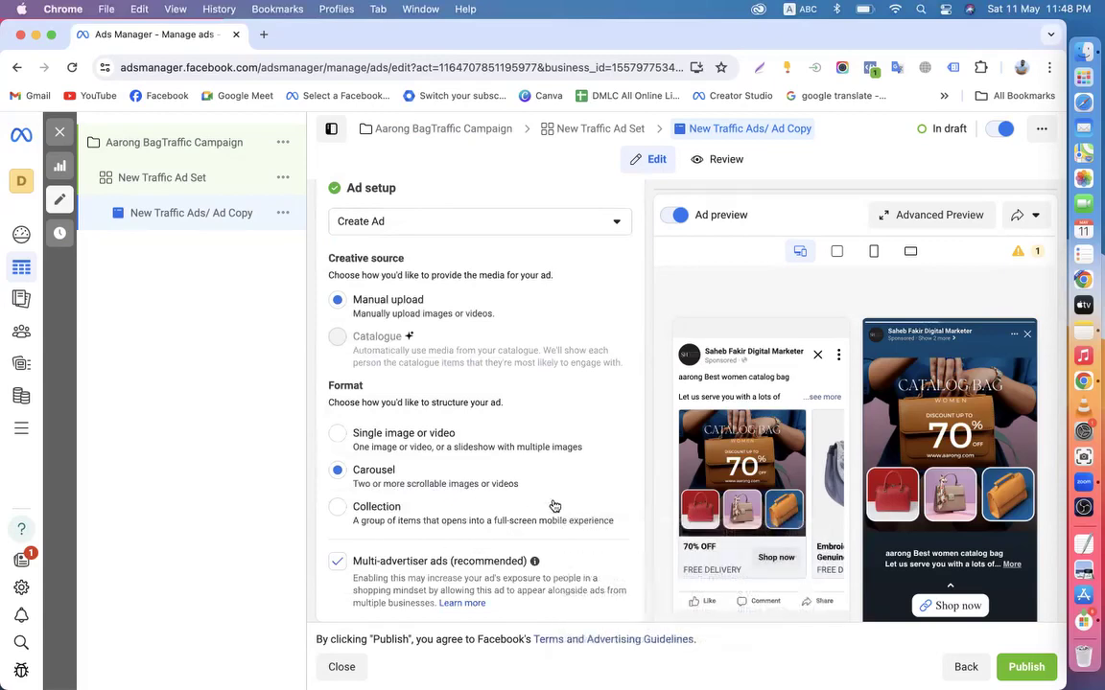
scroll(552, 494, down, 3)
scroll(508, 477, up, 1)
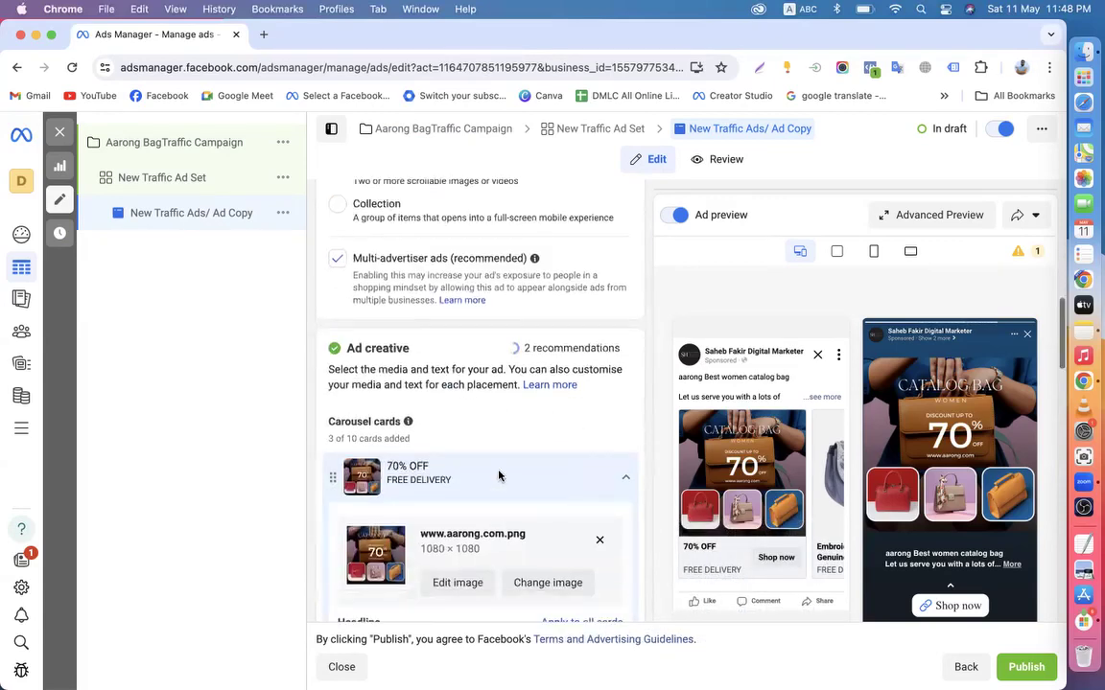
scroll(485, 498, up, 3)
scroll(480, 522, up, 2)
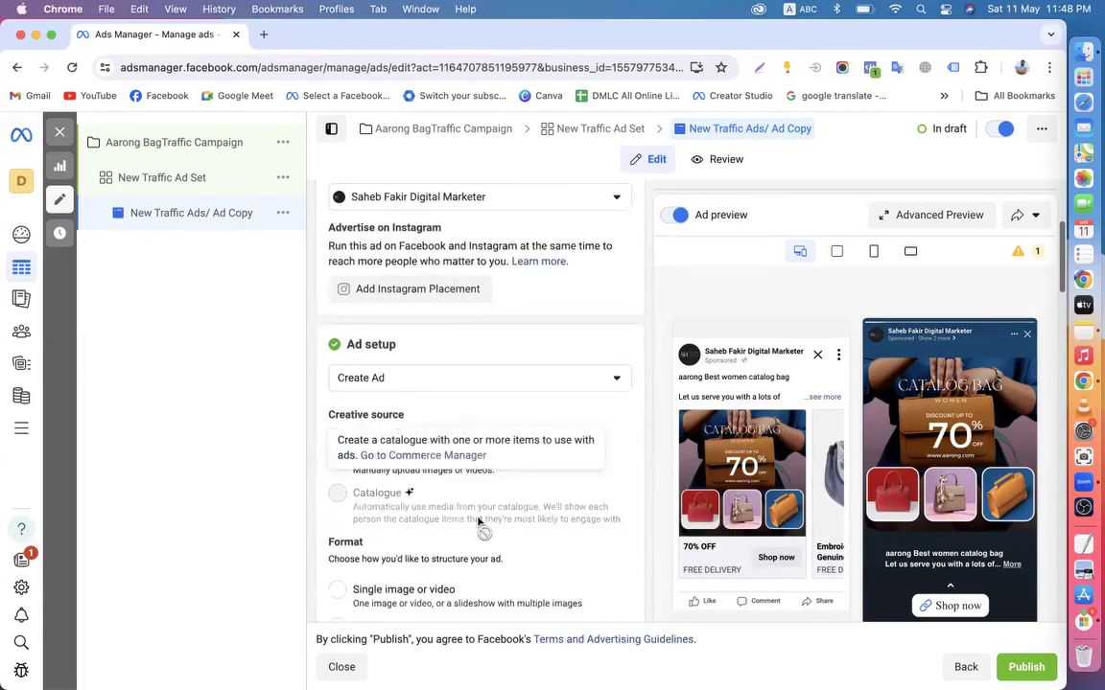
scroll(435, 479, down, 1)
scroll(435, 479, down, 2)
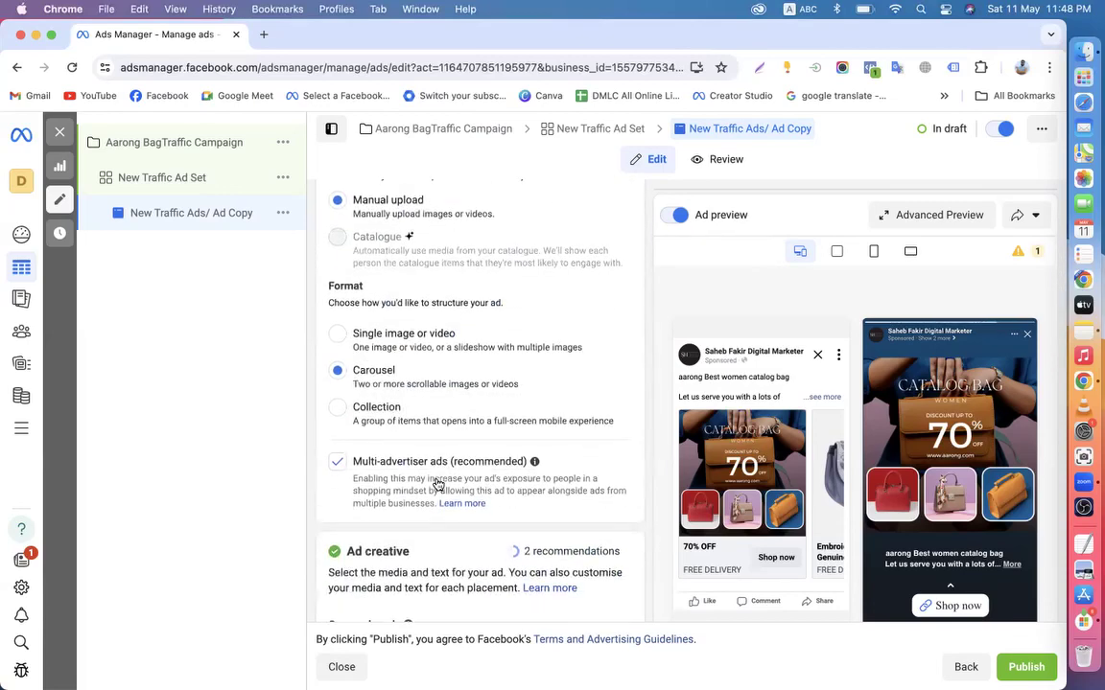
scroll(437, 484, up, 3)
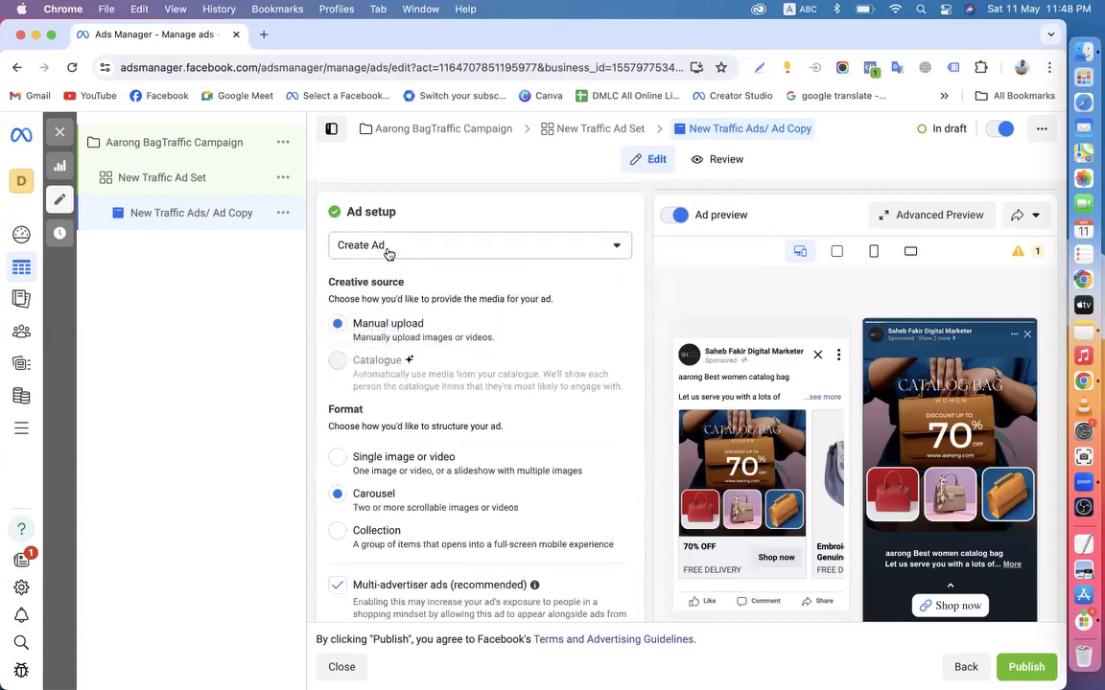
click(389, 253)
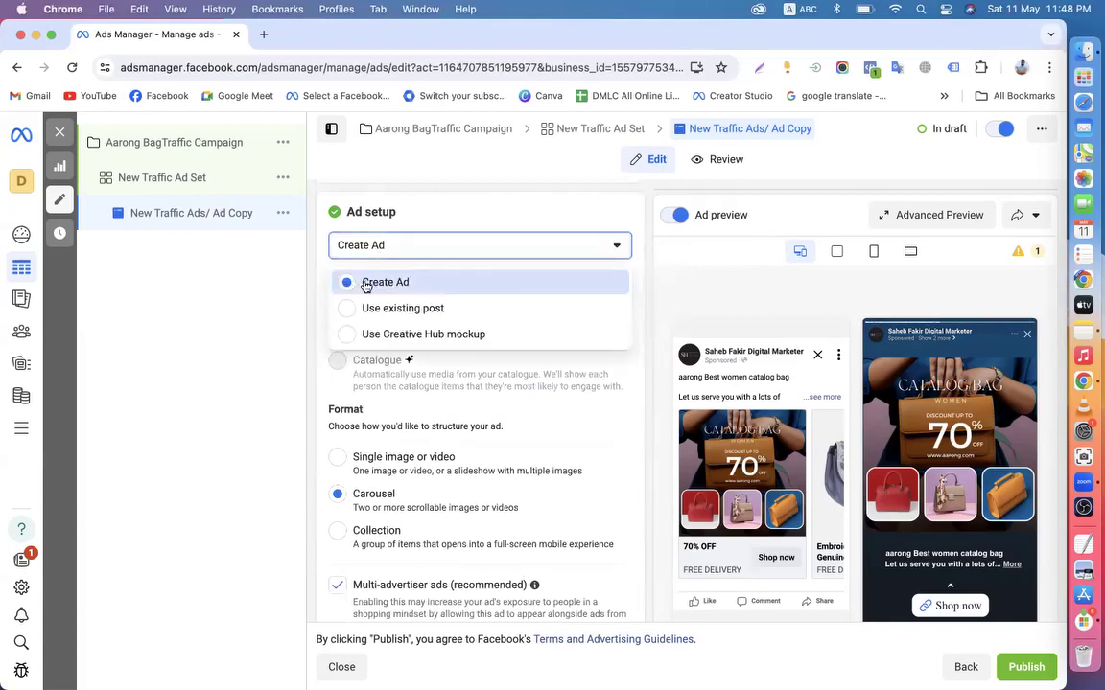
click(317, 261)
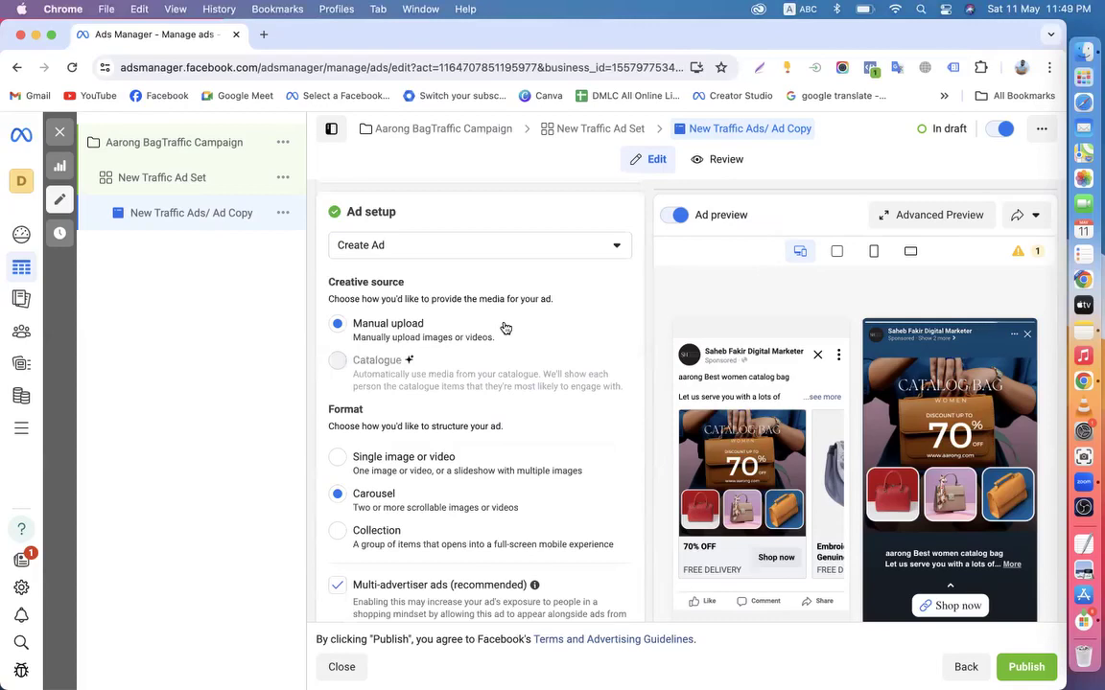
scroll(505, 324, up, 1)
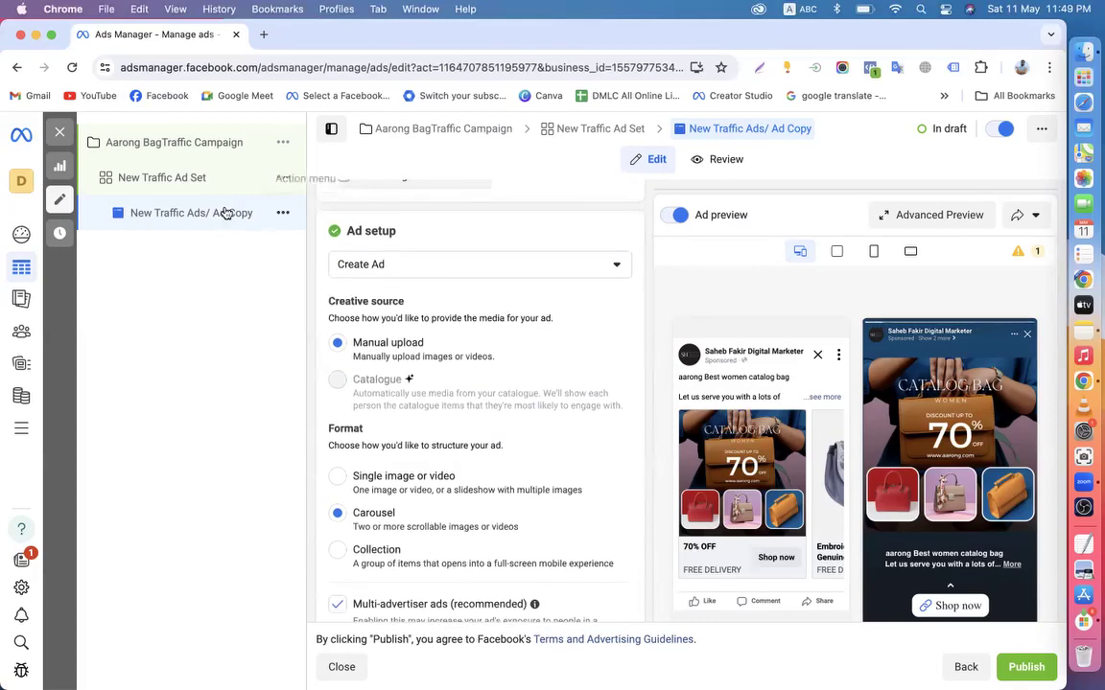
click(135, 146)
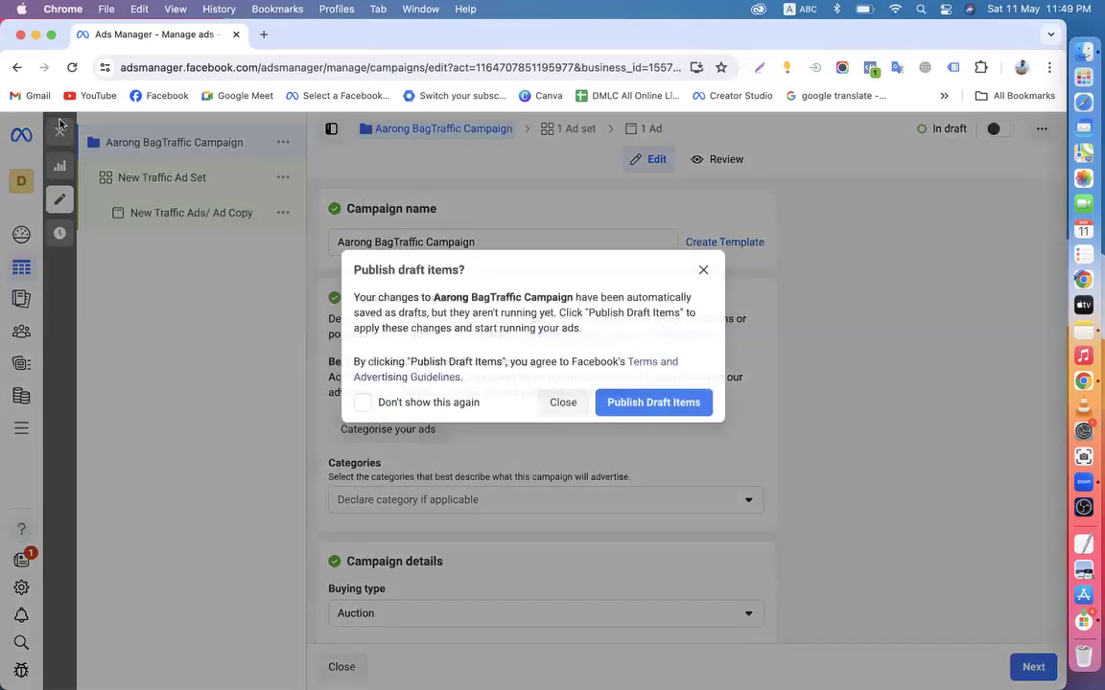
click(562, 402)
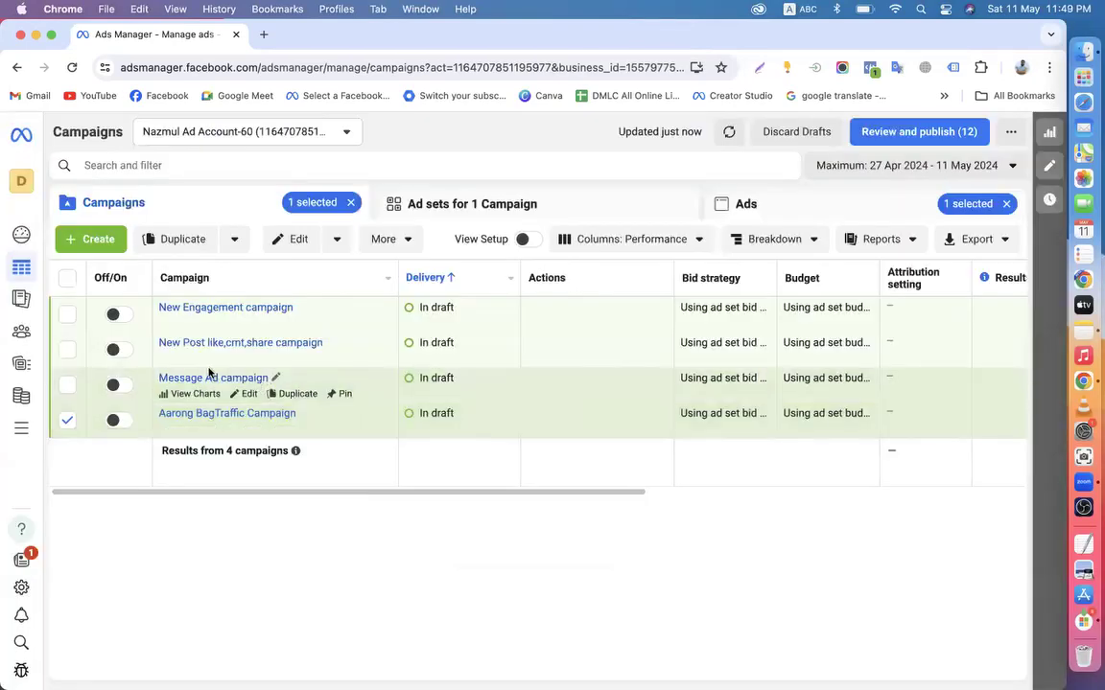
Deselect Aarong BagTraffic Campaign and open the Message Ad campaign's New Engagement ad editor
click(67, 420)
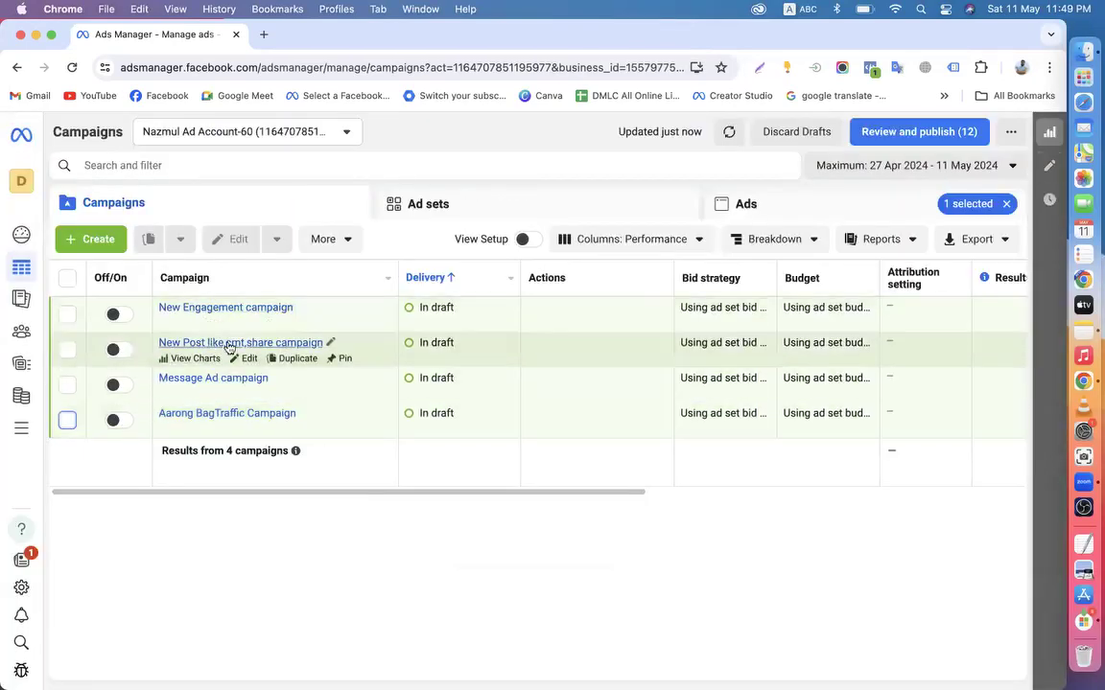
click(248, 394)
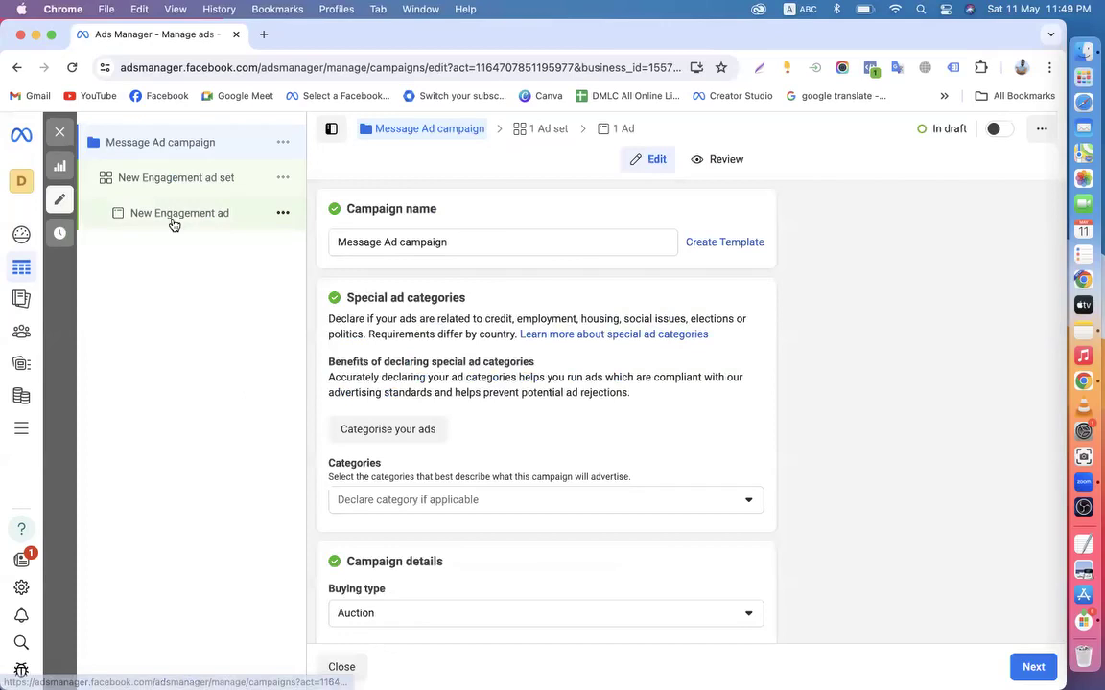
click(176, 218)
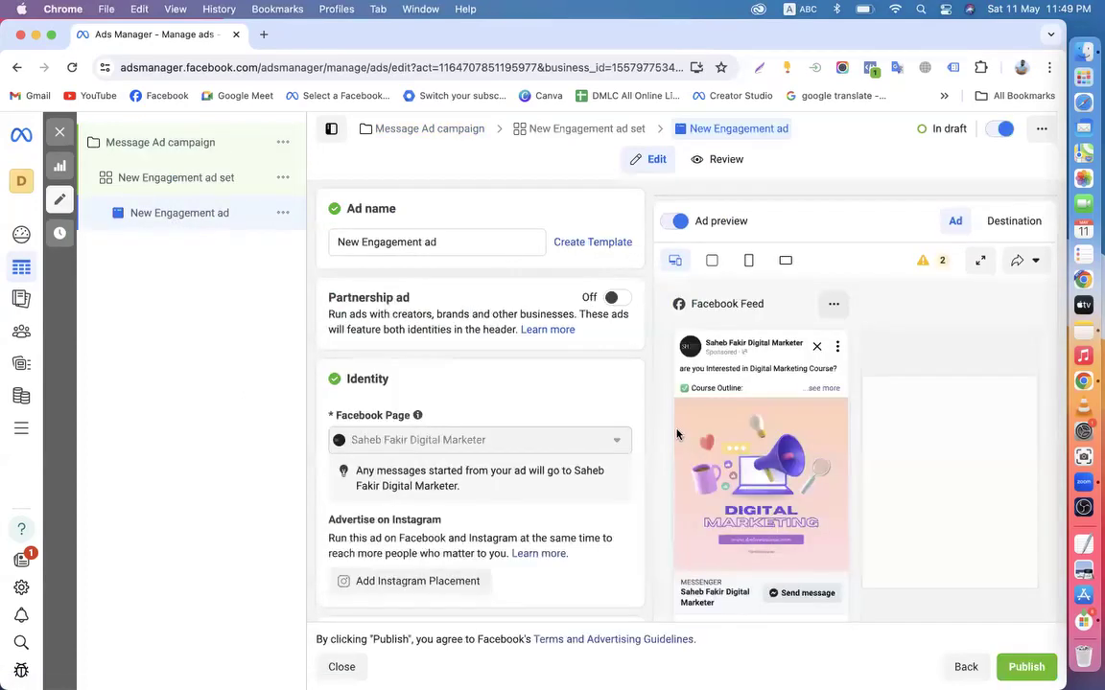
scroll(677, 435, down, 2)
scroll(677, 434, up, 2)
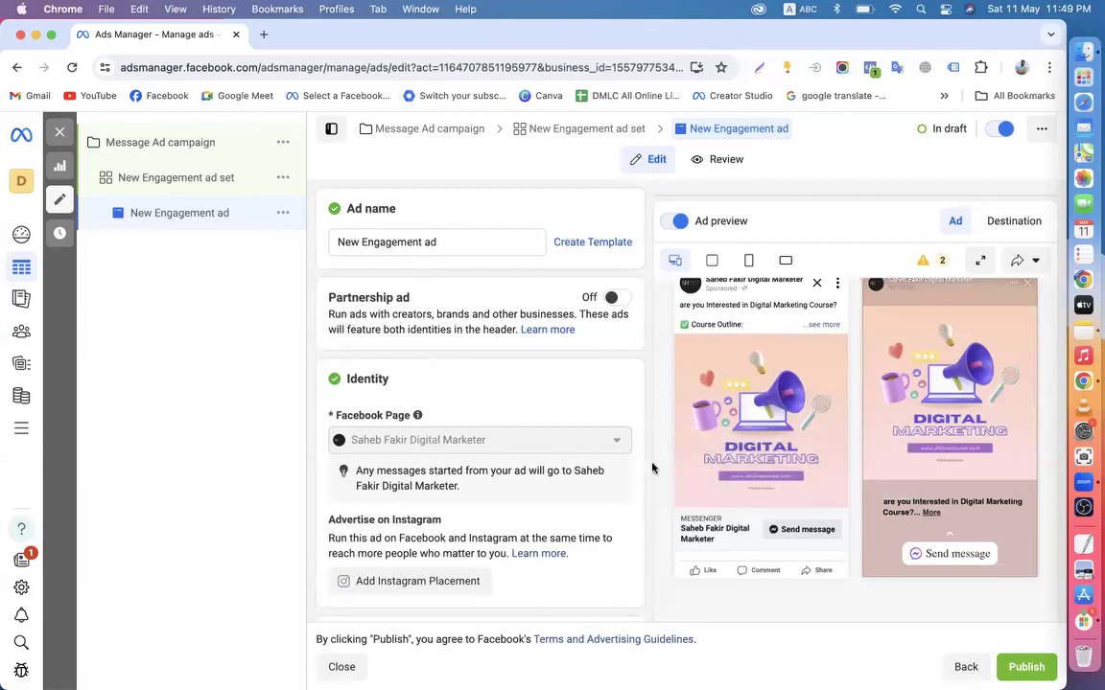
scroll(705, 446, up, 3)
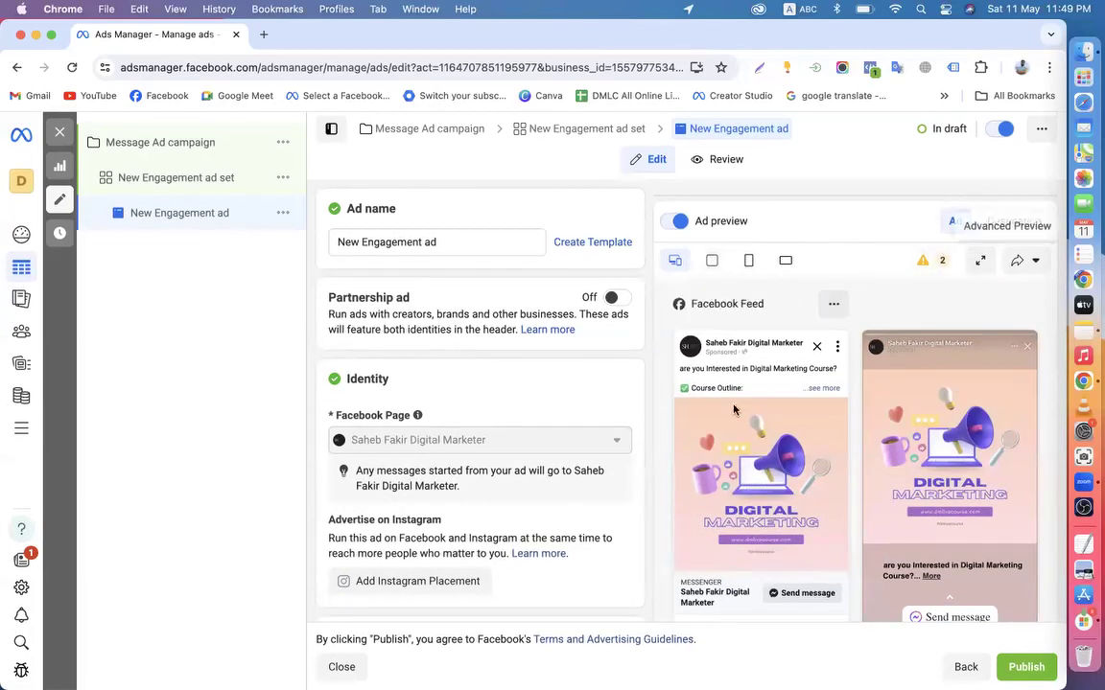
Expand the Facebook Feed preview to full size and scroll through it
click(835, 306)
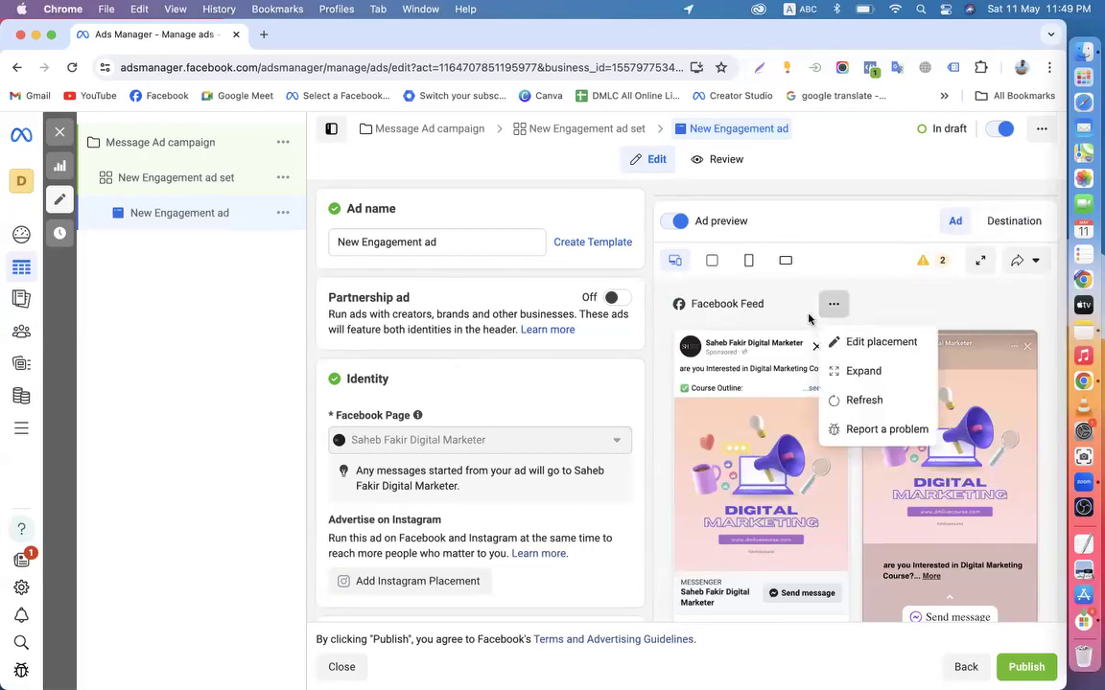
click(844, 374)
scroll(371, 411, down, 1)
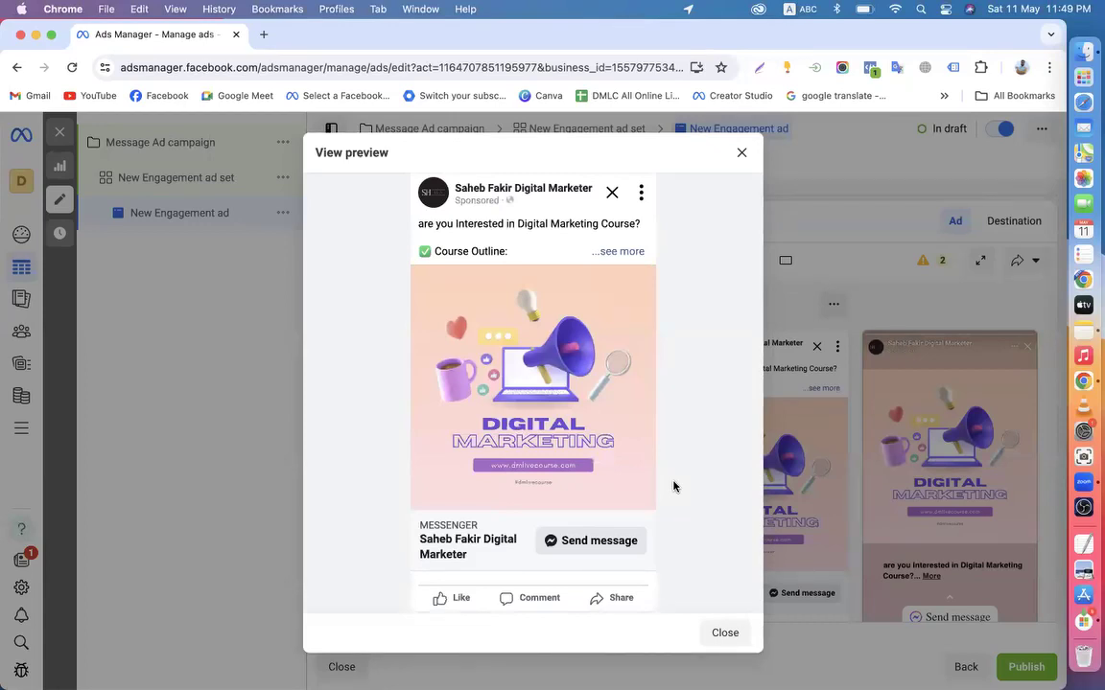
scroll(673, 486, up, 1)
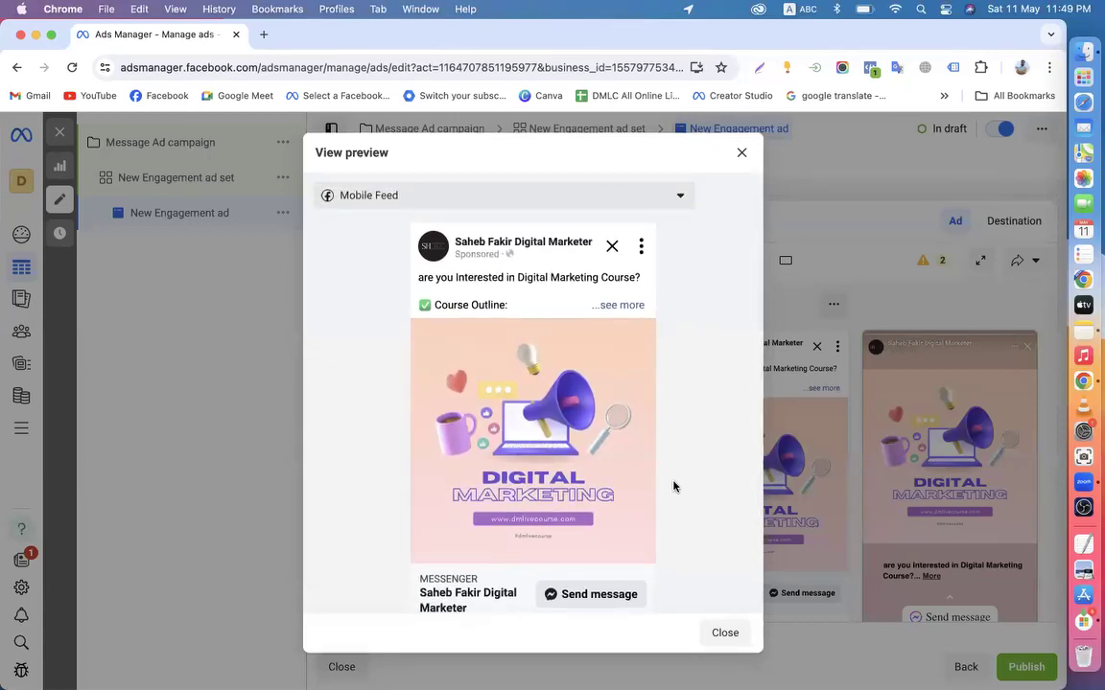
scroll(576, 422, down, 3)
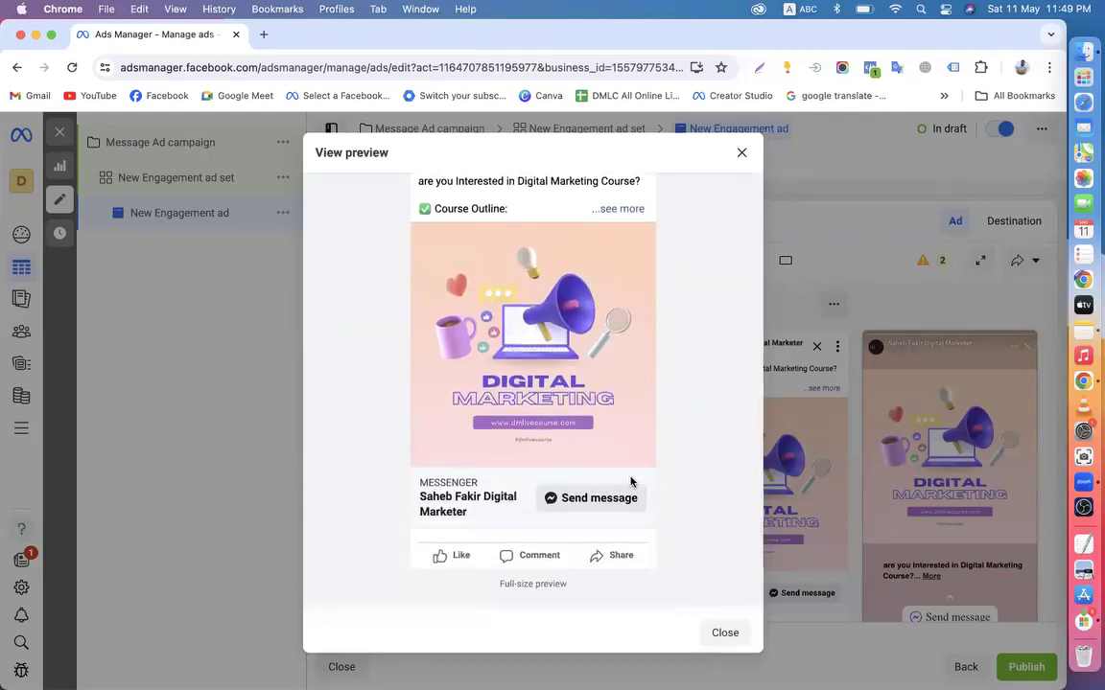
scroll(631, 480, up, 3)
scroll(631, 481, down, 3)
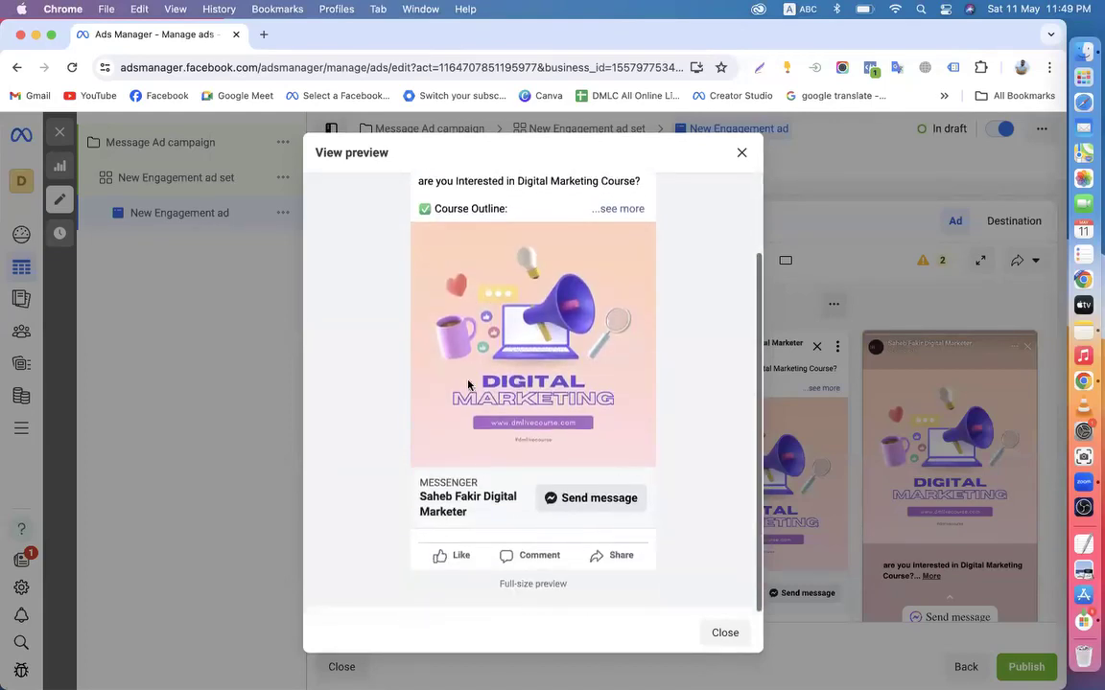
scroll(461, 480, up, 3)
scroll(418, 537, down, 2)
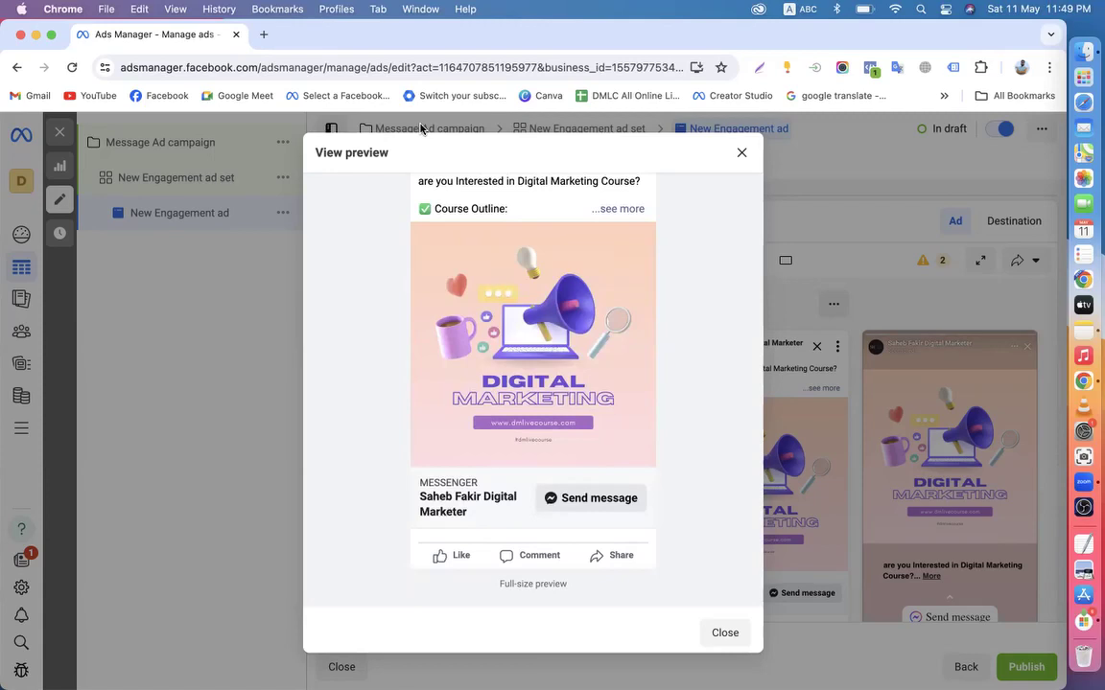
Close the full-size preview and list the New Engagement ad's Ad setup choices
click(741, 153)
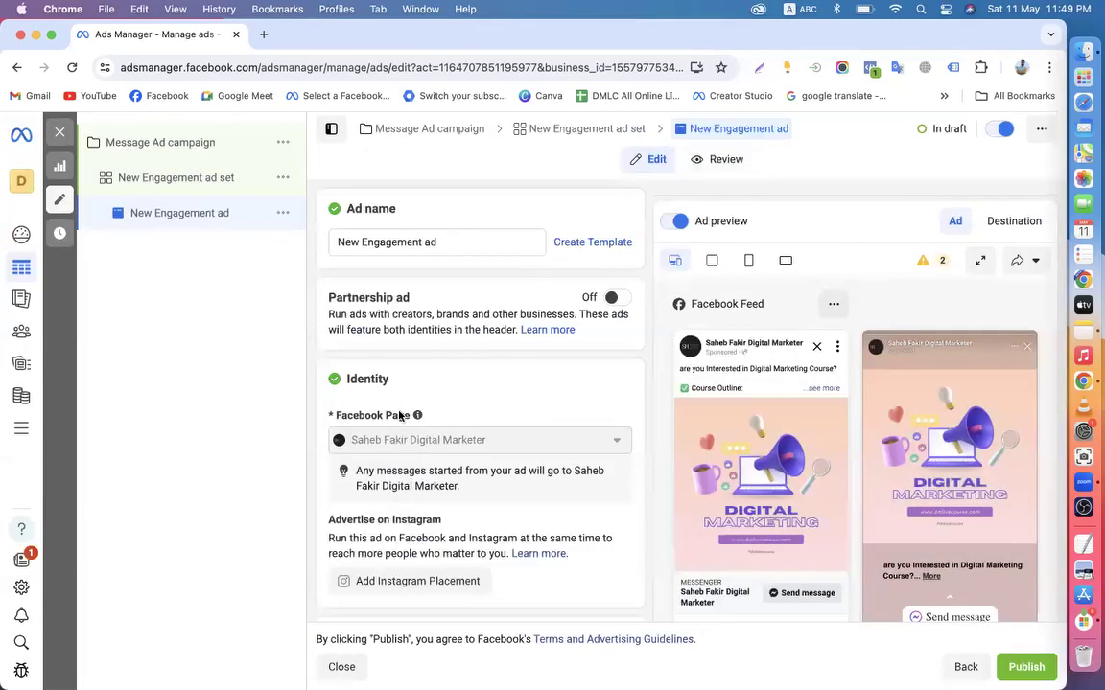
scroll(399, 415, down, 6)
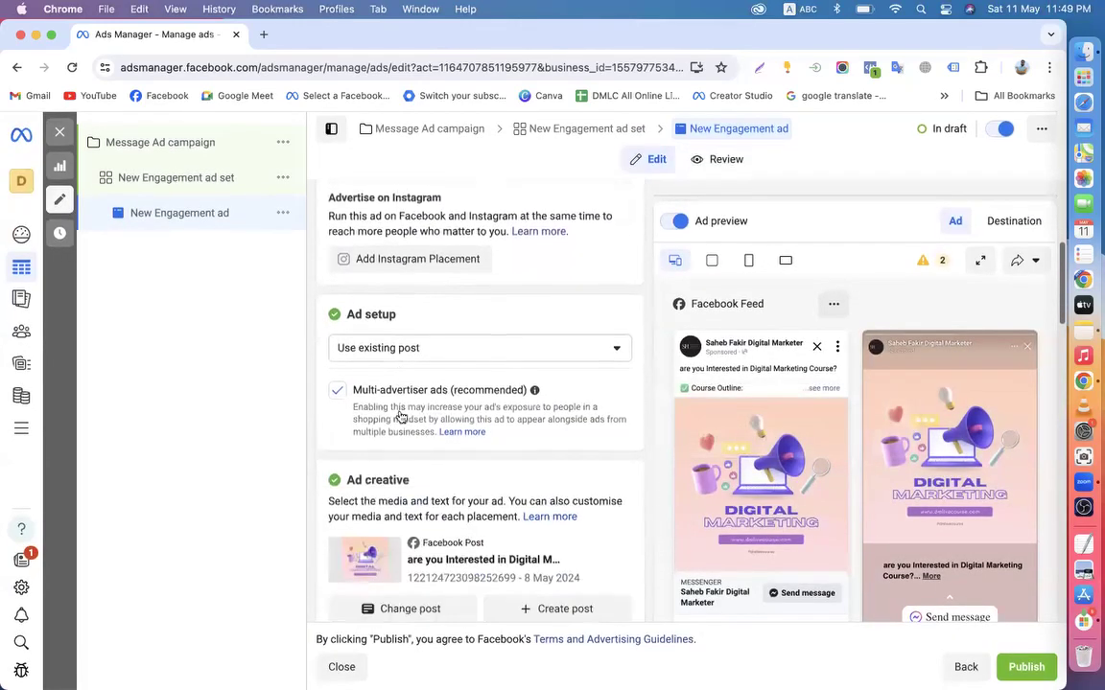
click(413, 326)
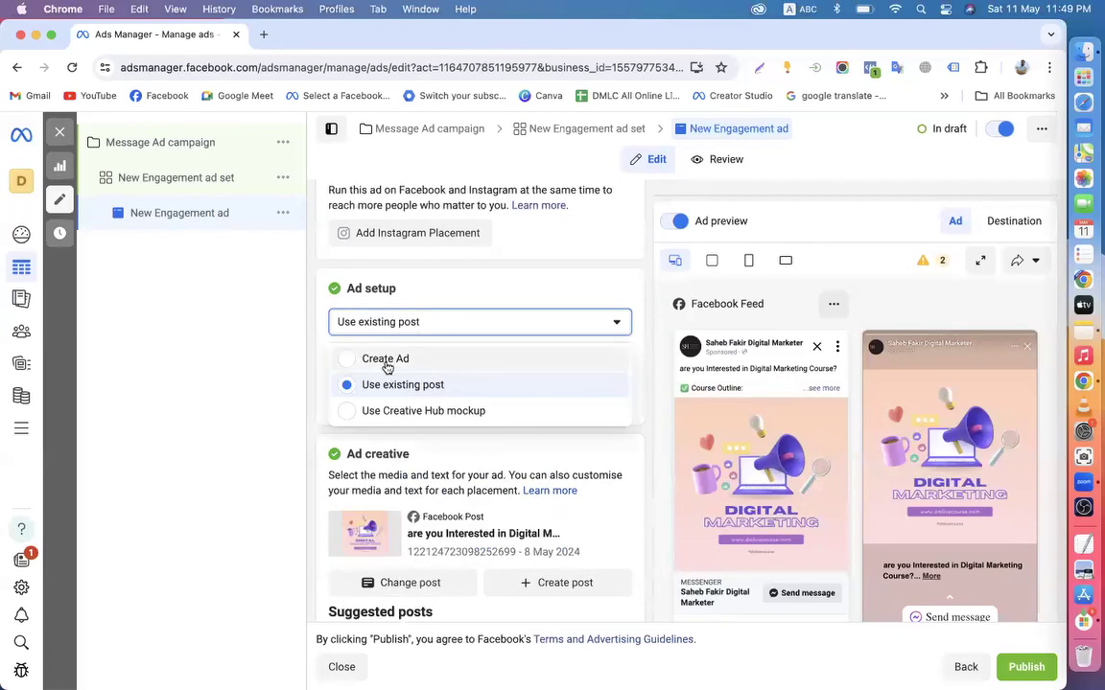
click(387, 364)
scroll(422, 451, down, 4)
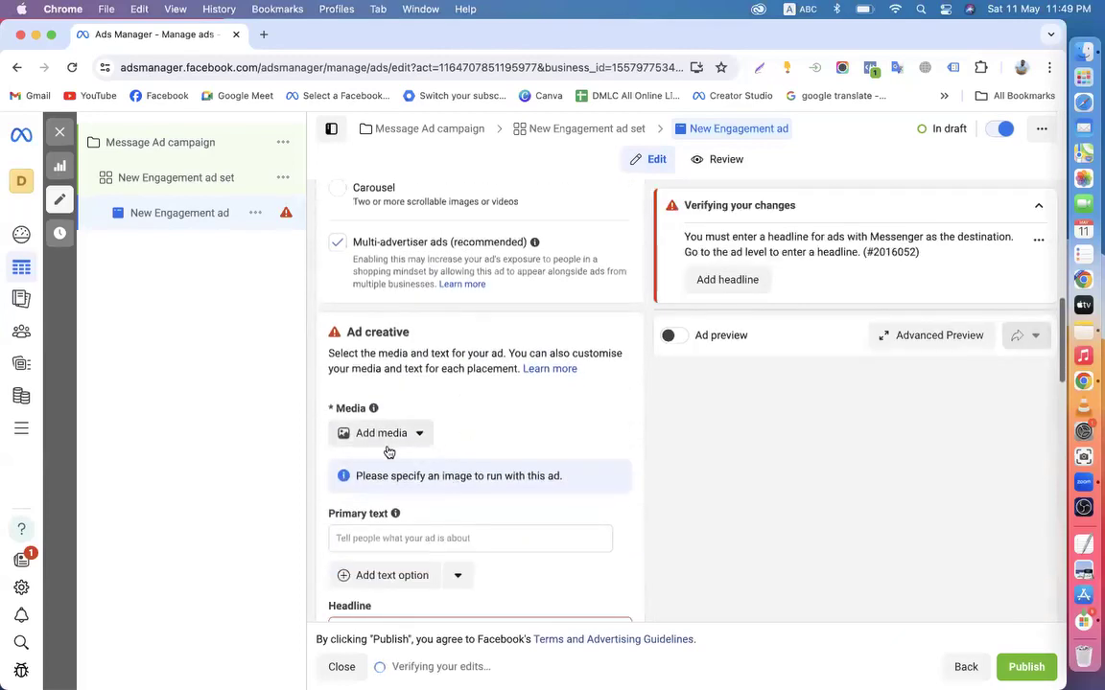
click(369, 537)
scroll(369, 537, down, 2)
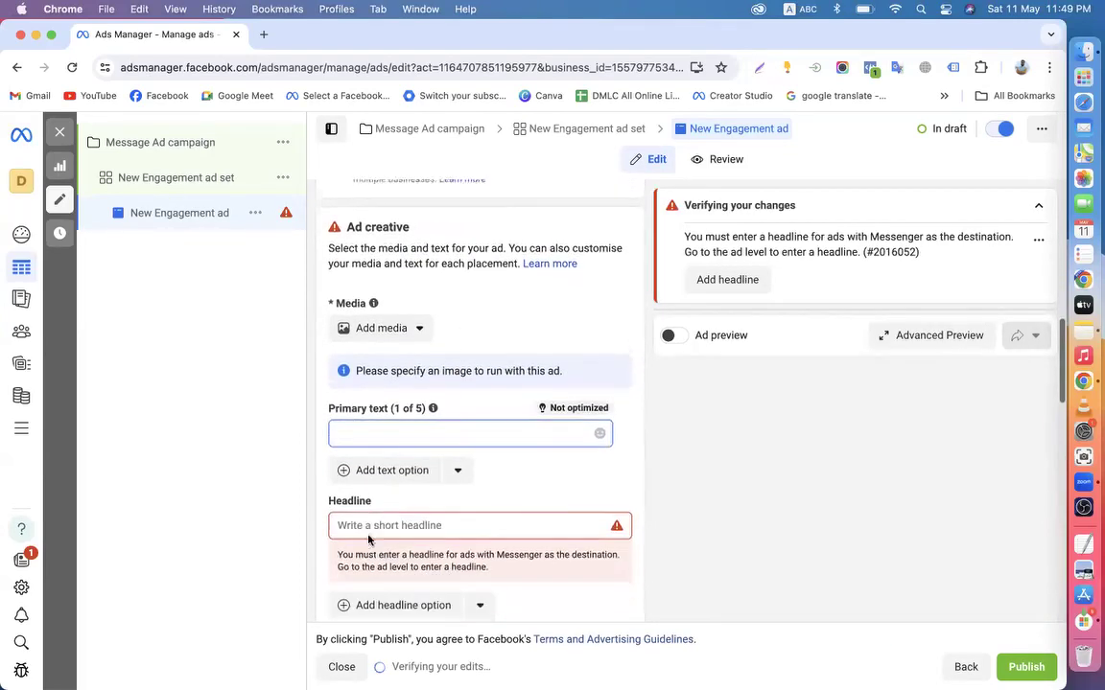
scroll(369, 540, down, 2)
click(384, 439)
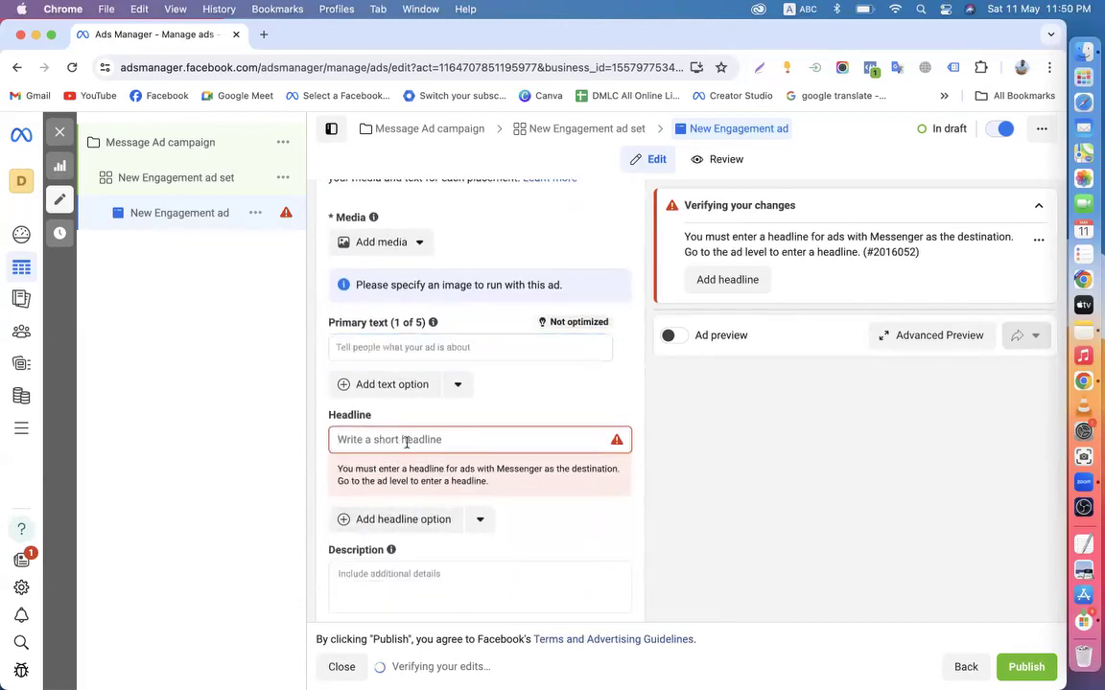
scroll(406, 442, down, 3)
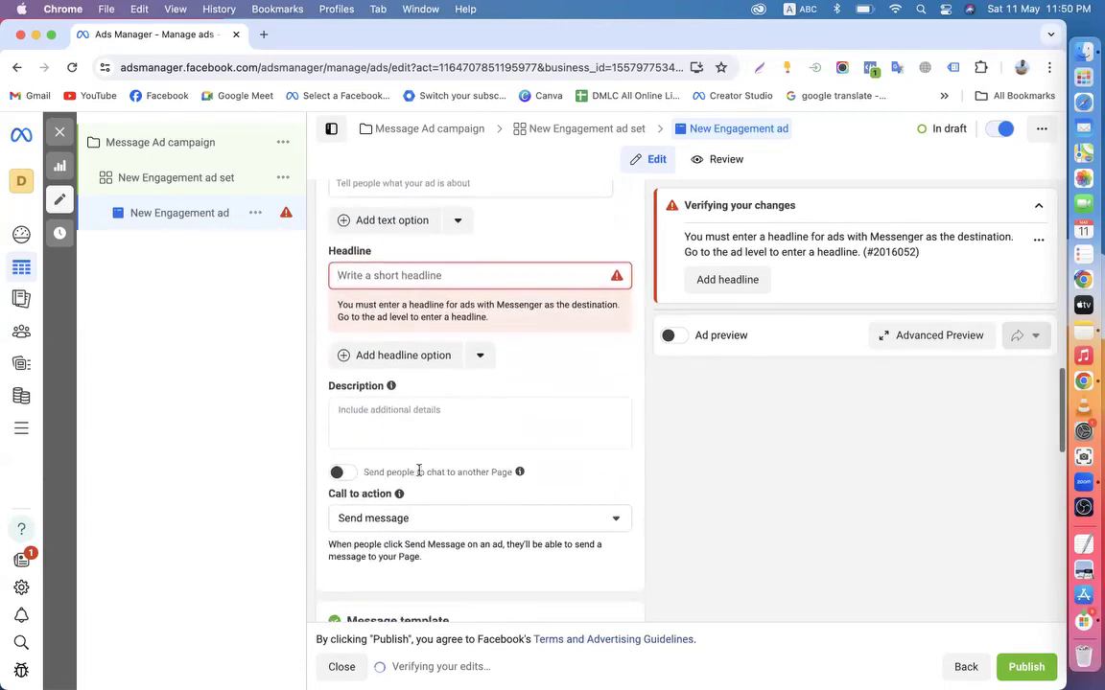
click(396, 424)
scroll(396, 424, down, 1)
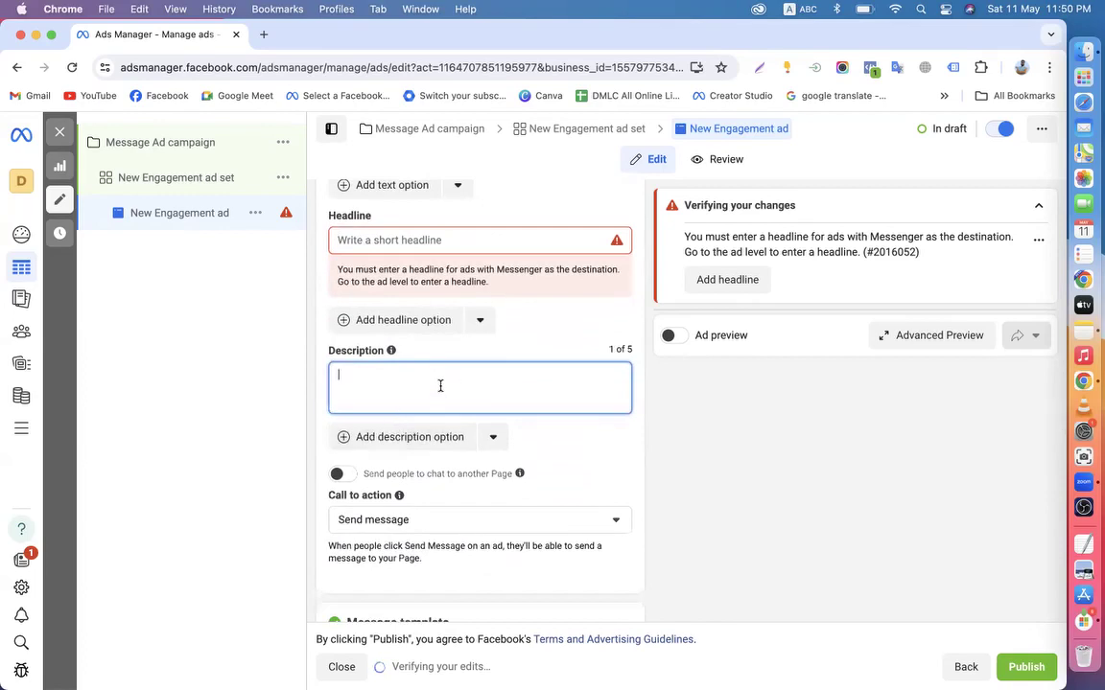
scroll(440, 385, down, 3)
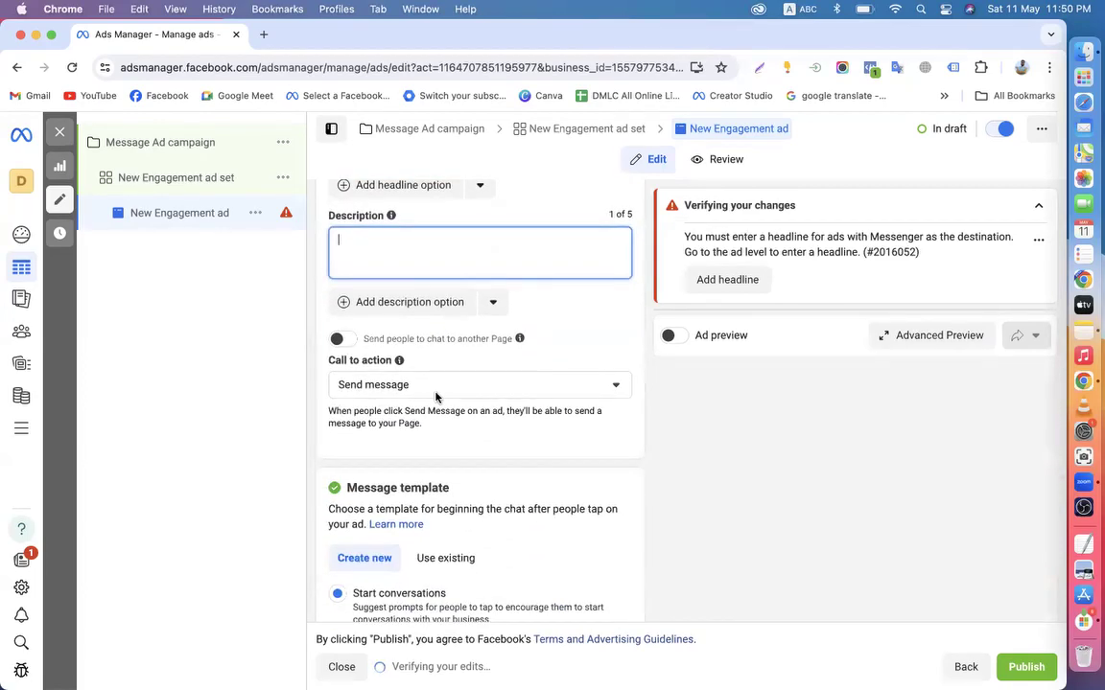
scroll(436, 396, down, 8)
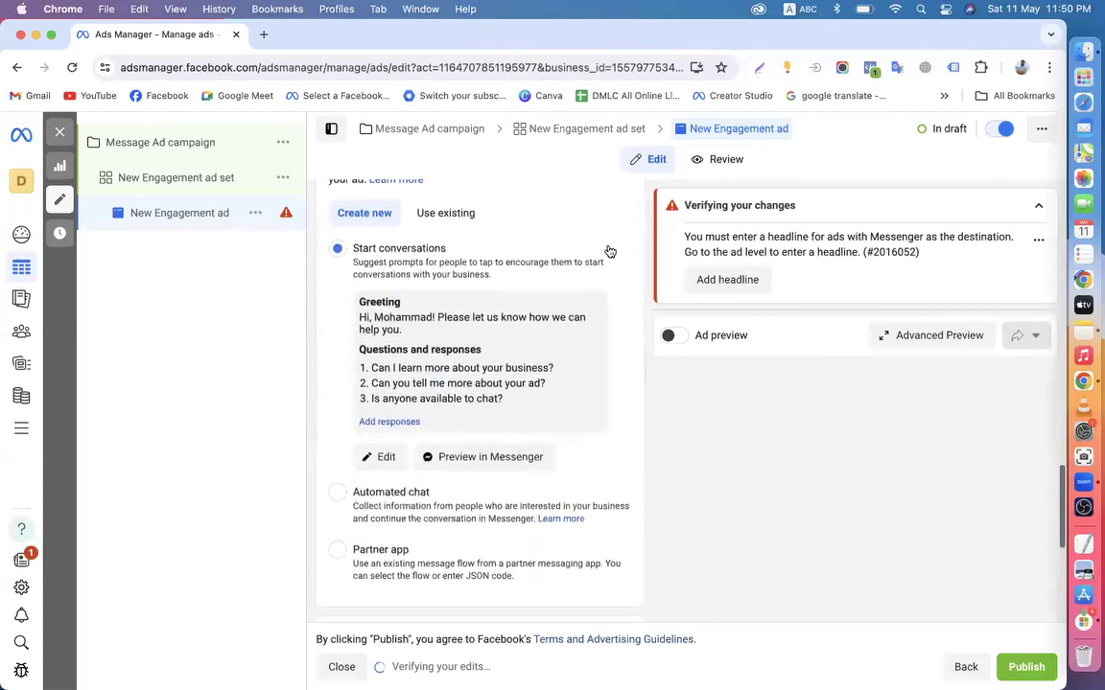
scroll(507, 192, up, 10)
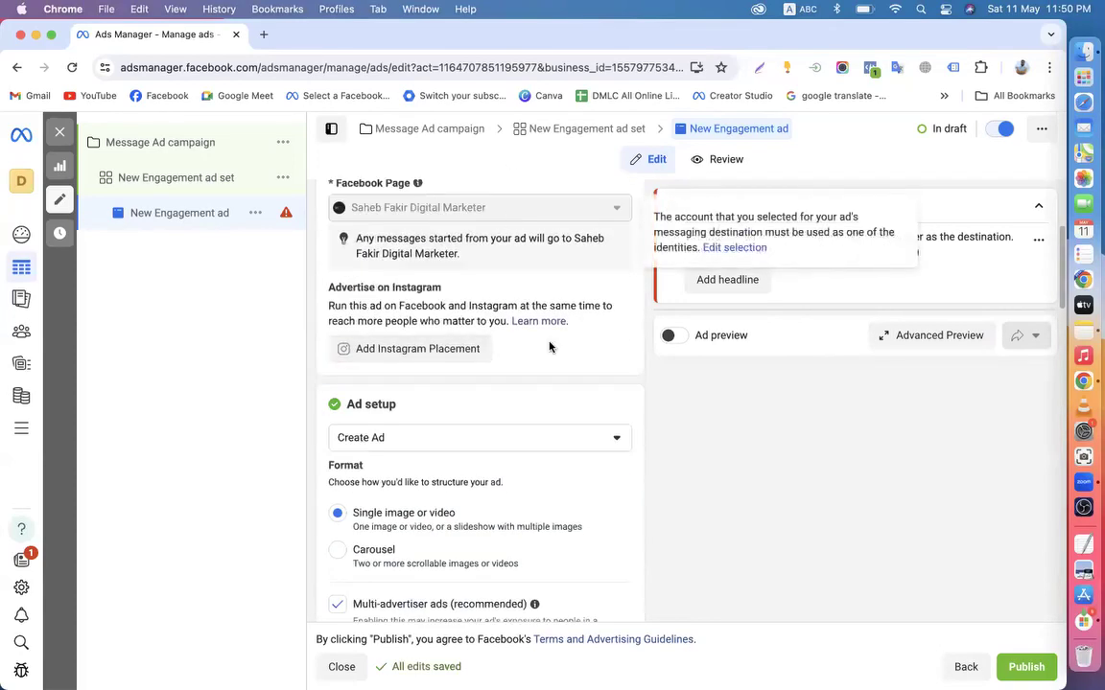
scroll(550, 346, up, 5)
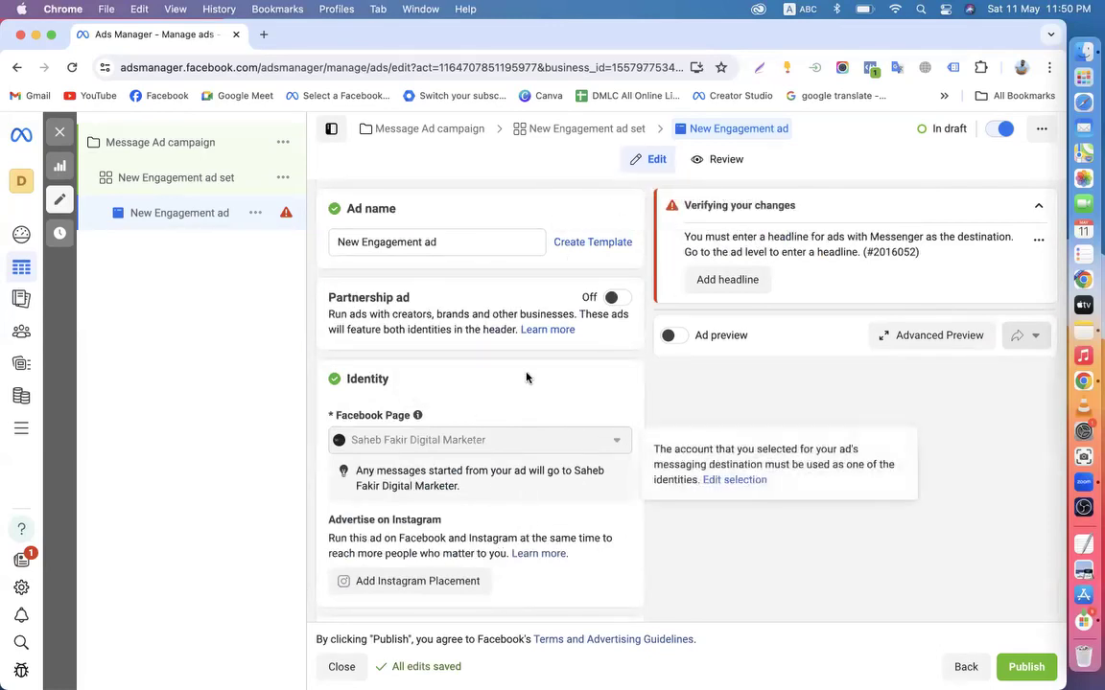
scroll(526, 378, down, 15)
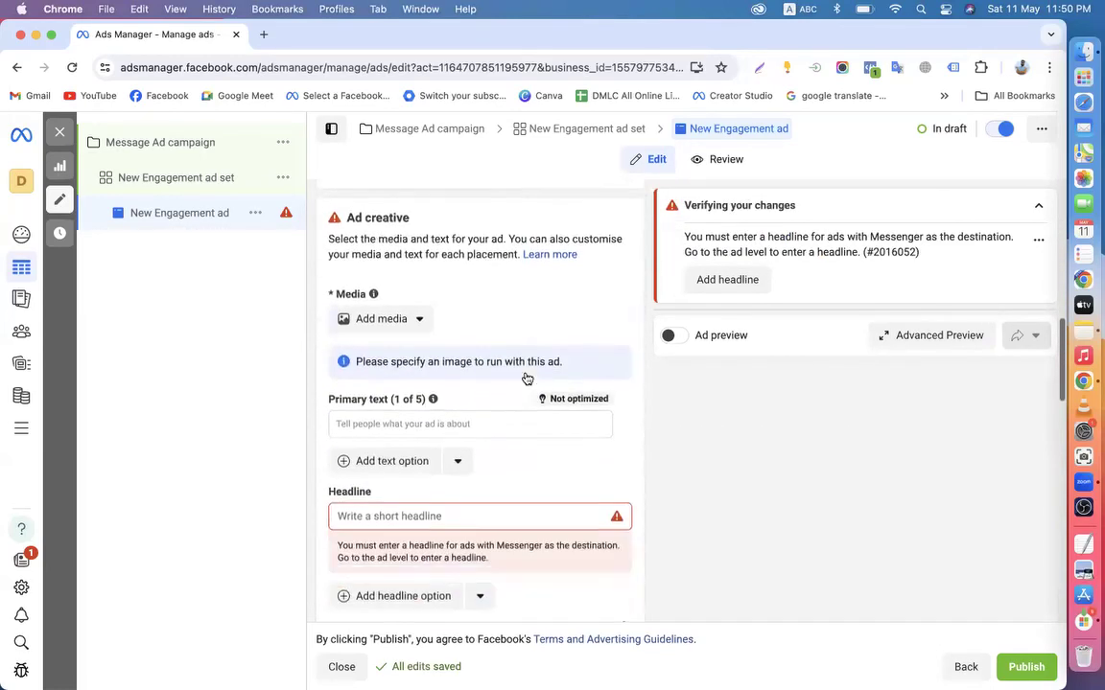
scroll(526, 378, down, 2)
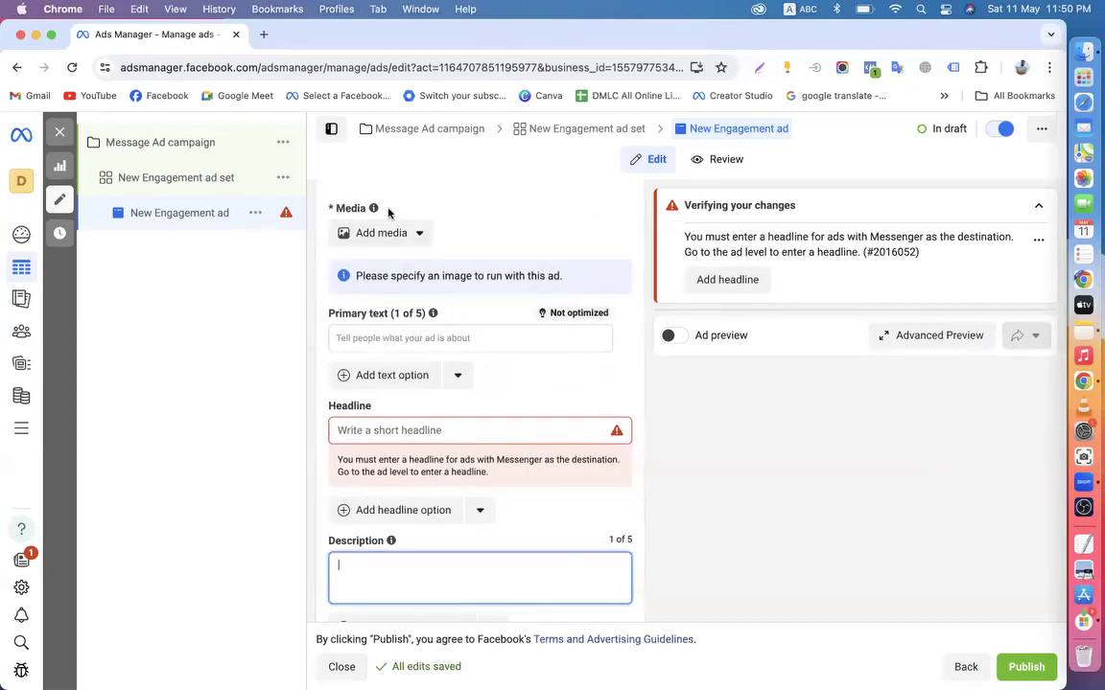
click(189, 181)
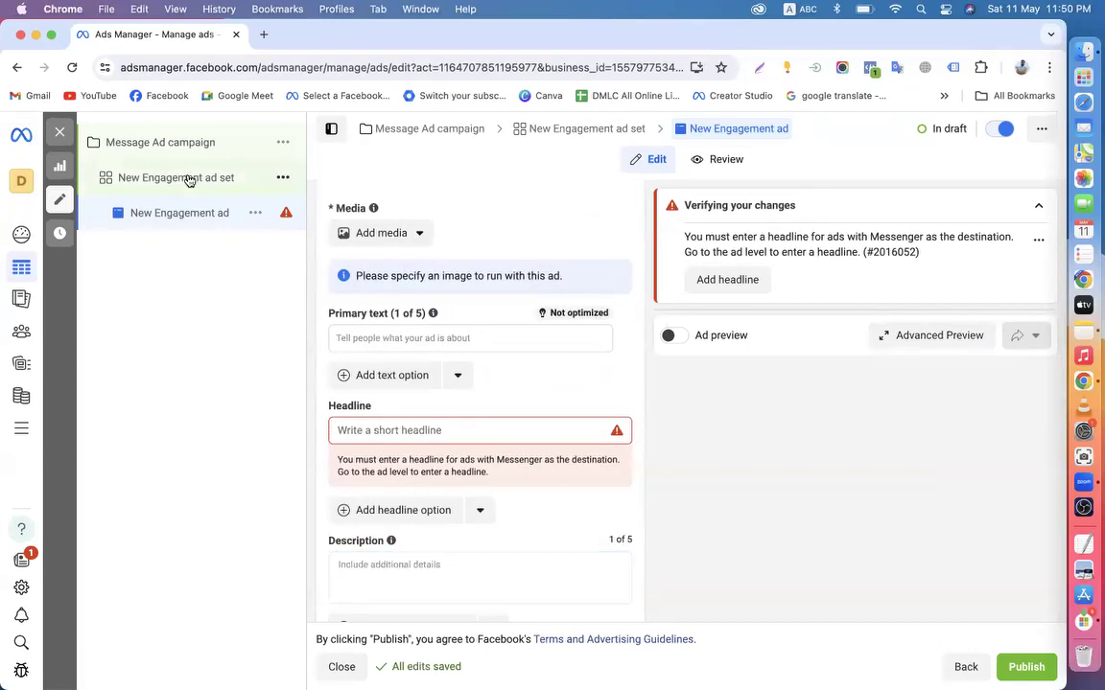
scroll(547, 444, down, 2)
scroll(550, 444, down, 10)
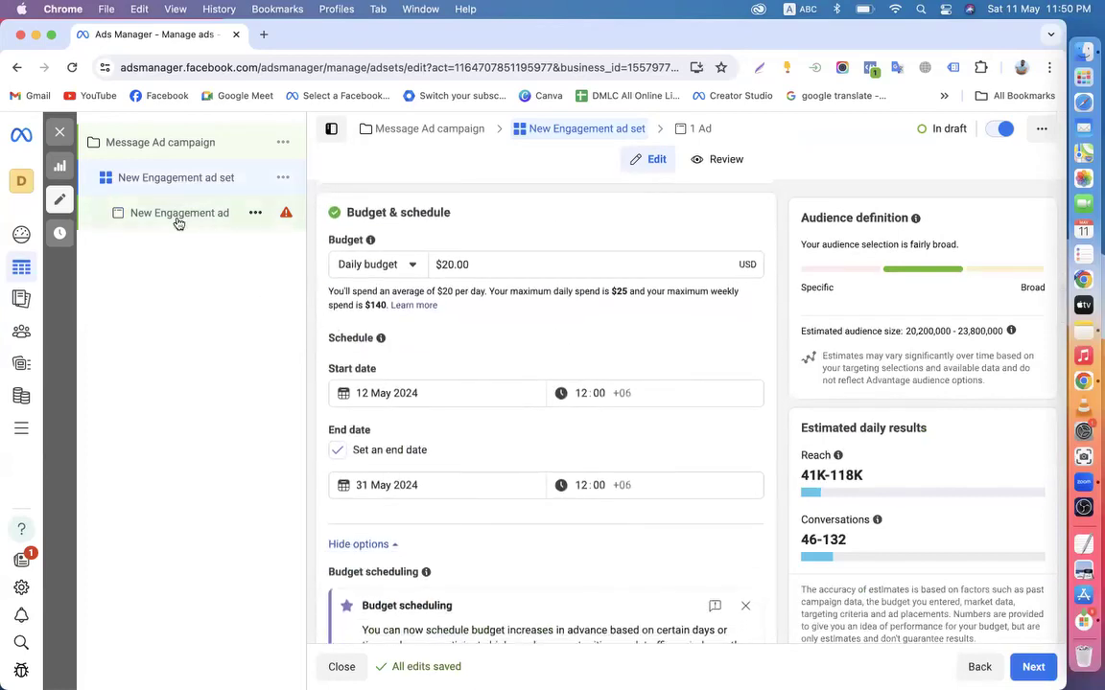
click(177, 216)
scroll(485, 415, down, 6)
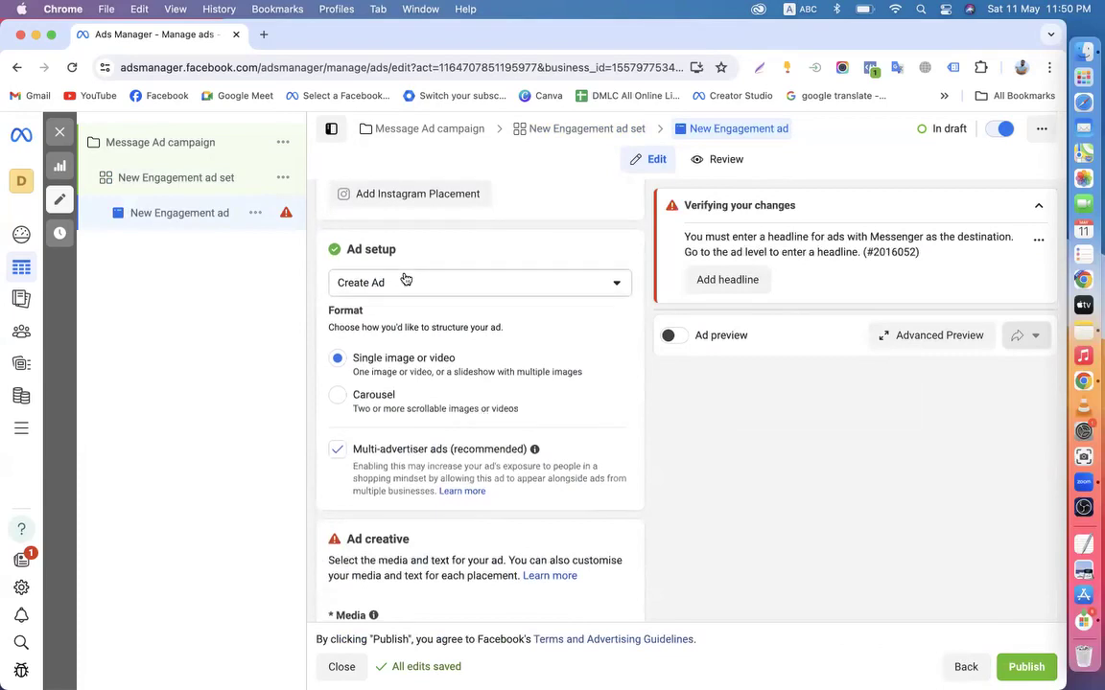
Switch the New Engagement ad to Use existing post, then exit to the campaign without publishing
click(404, 281)
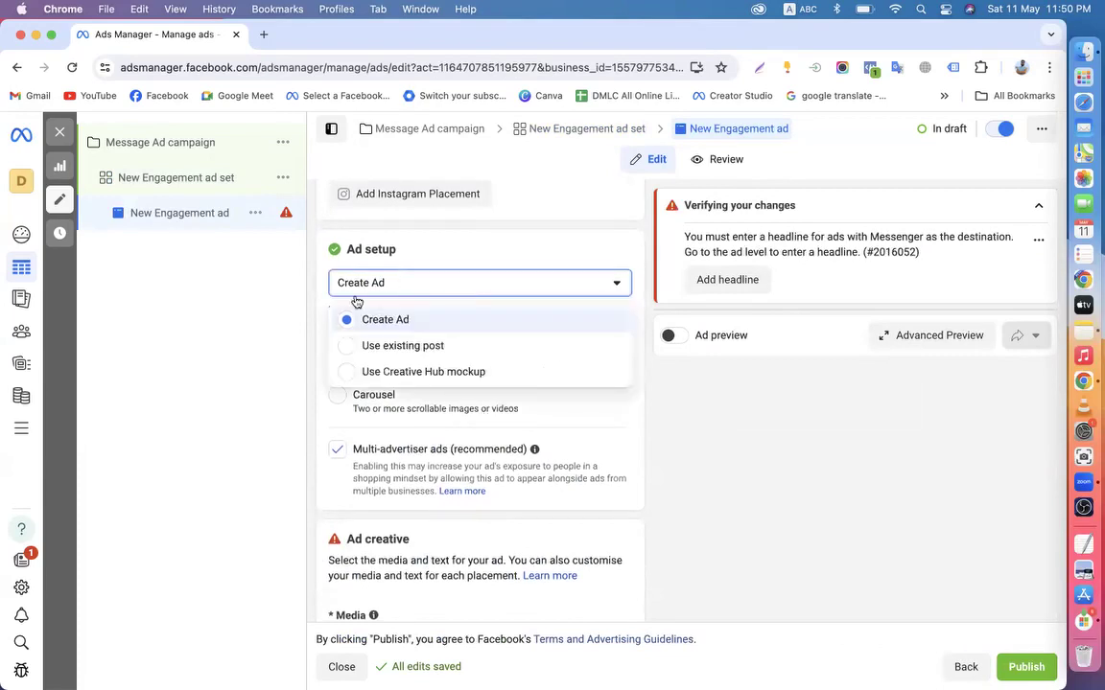
click(370, 347)
scroll(368, 351, down, 5)
scroll(370, 348, down, 10)
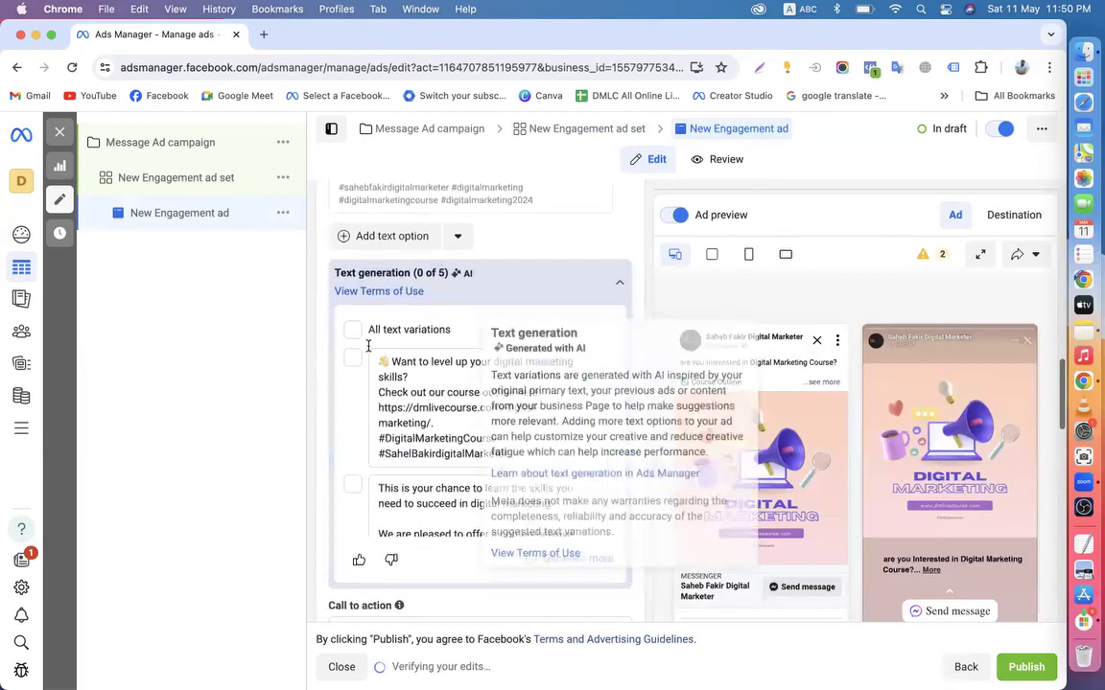
click(132, 140)
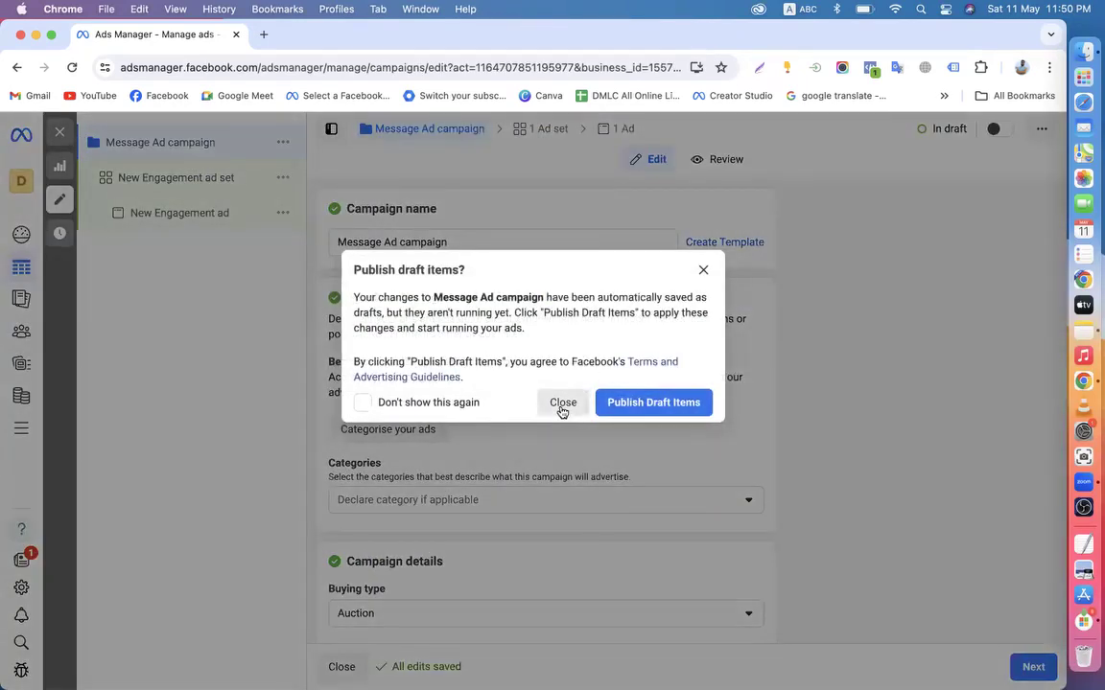
click(563, 403)
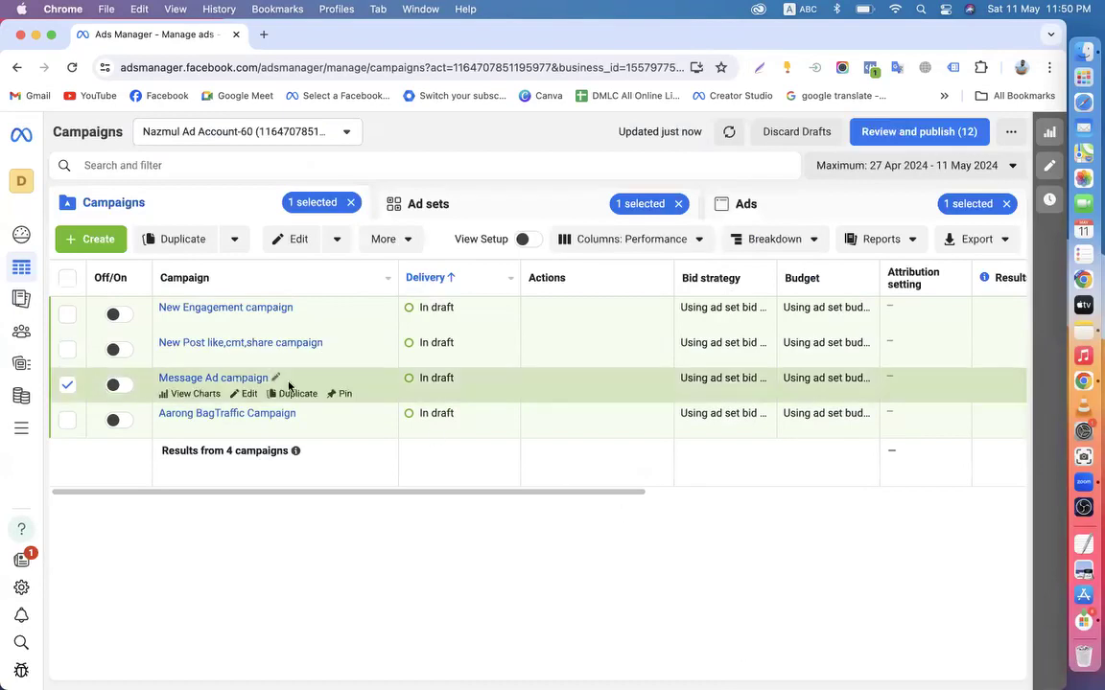
Uncheck the Message Ad campaign so no campaign is selected in the list
click(67, 385)
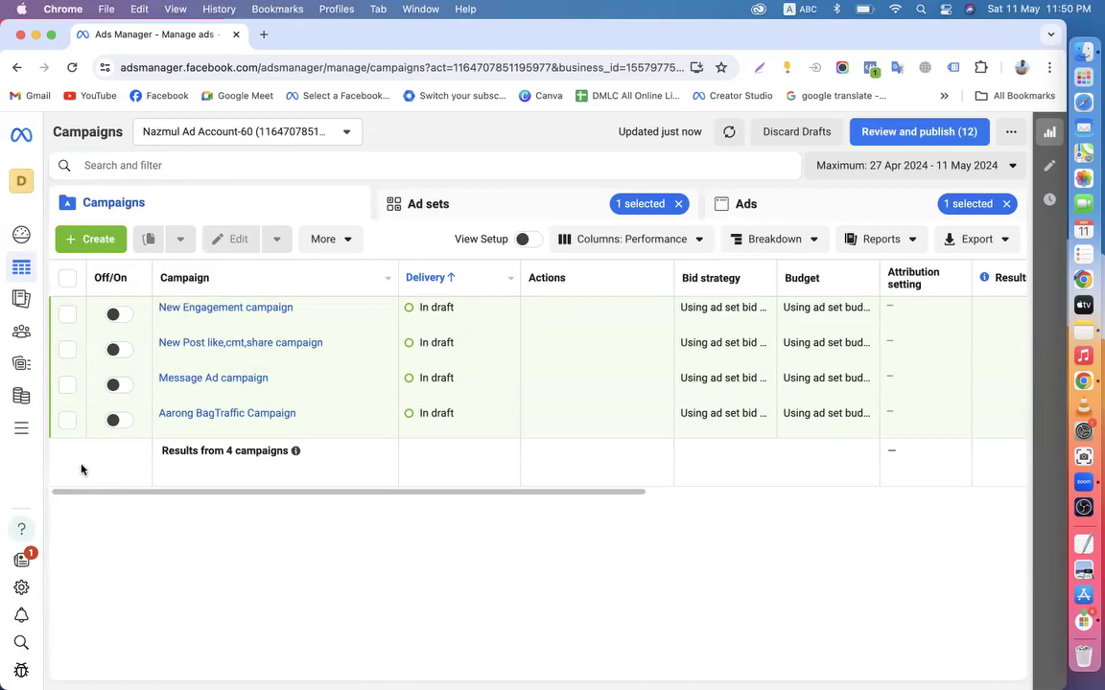
click(246, 394)
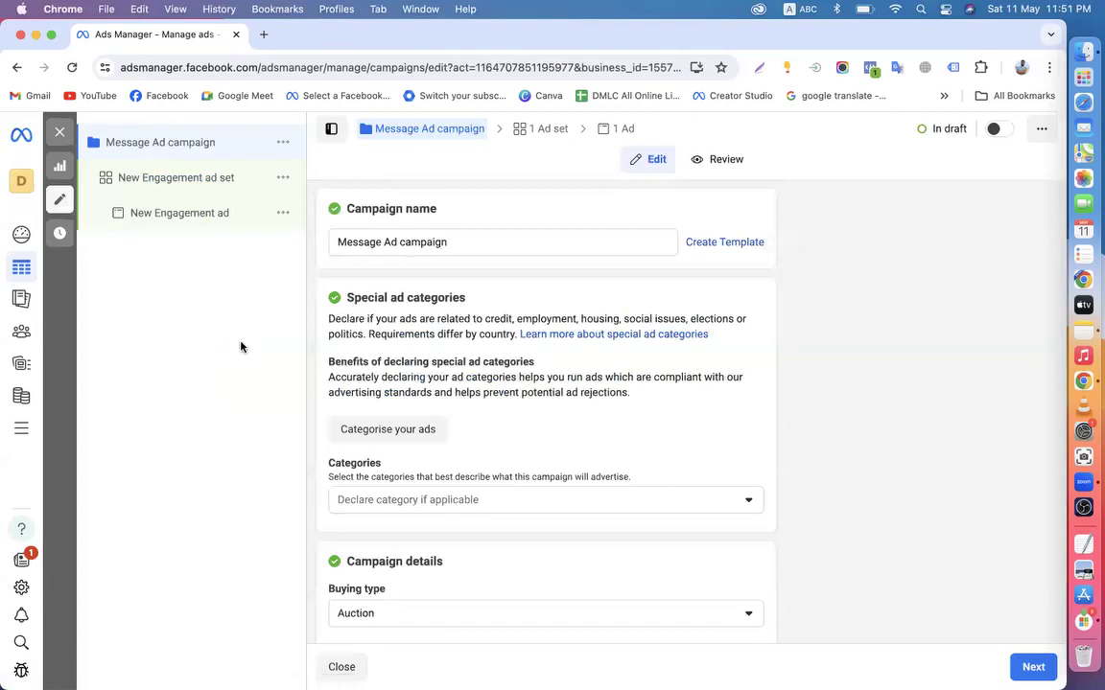
click(160, 213)
click(151, 181)
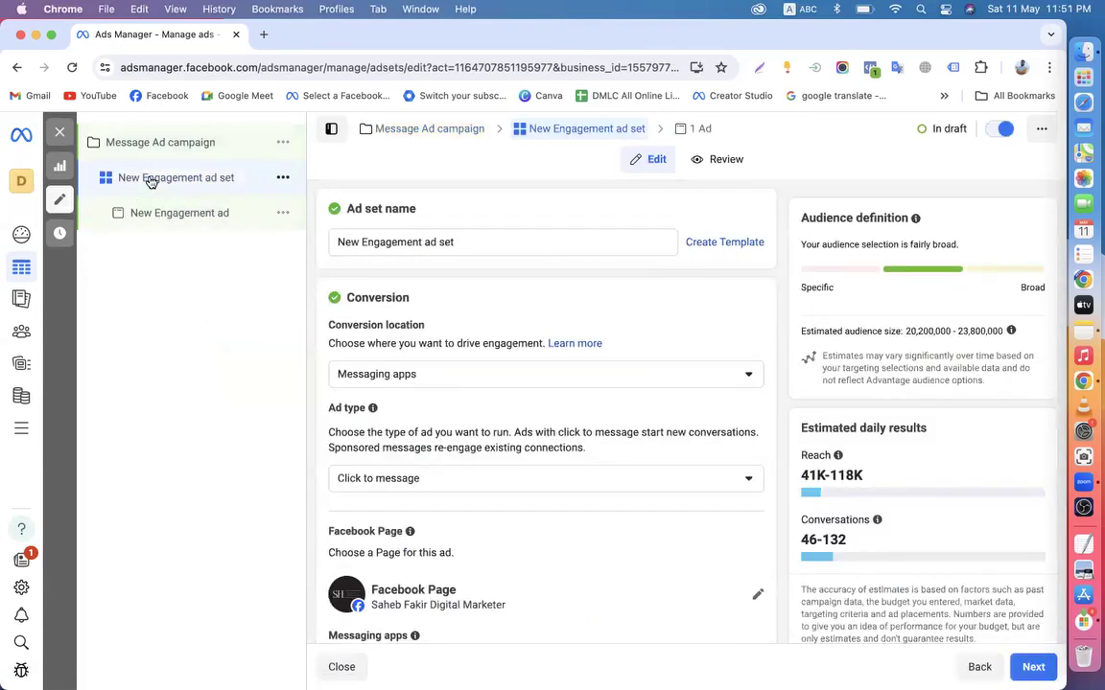
click(127, 144)
click(155, 213)
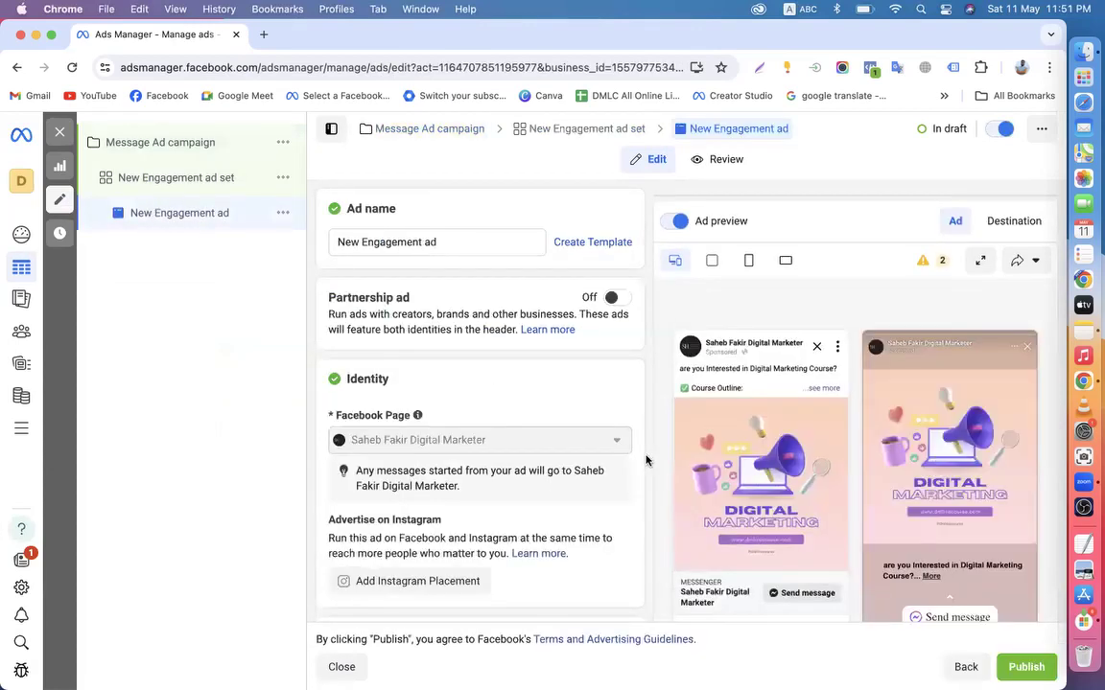
scroll(646, 459, down, 2)
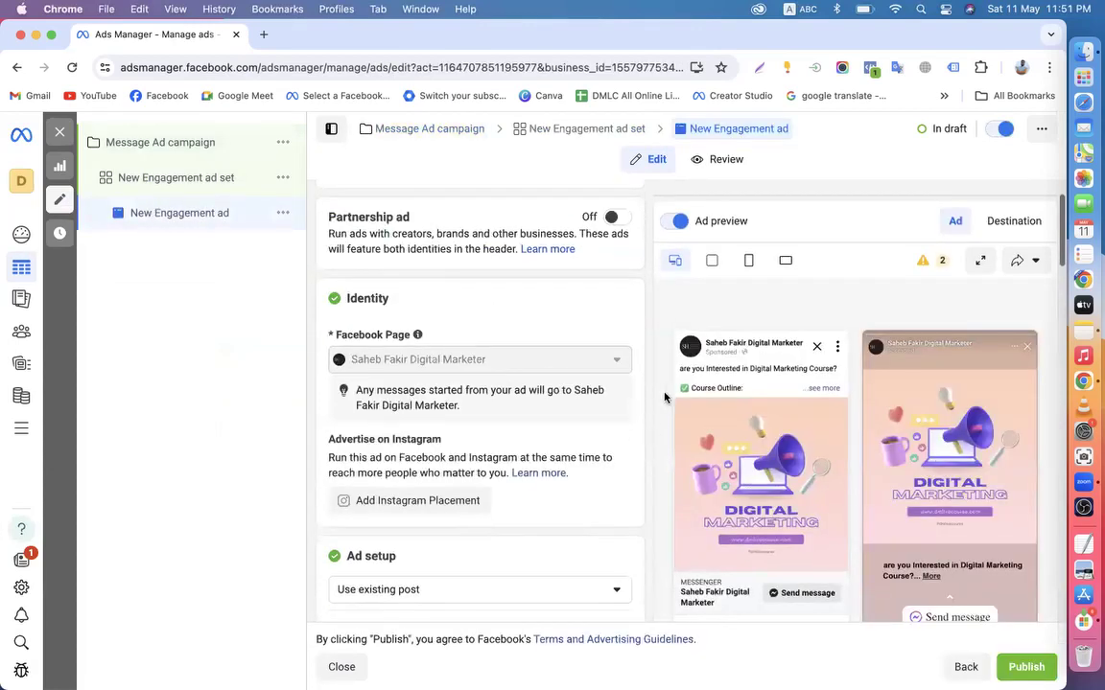
click(109, 142)
click(60, 133)
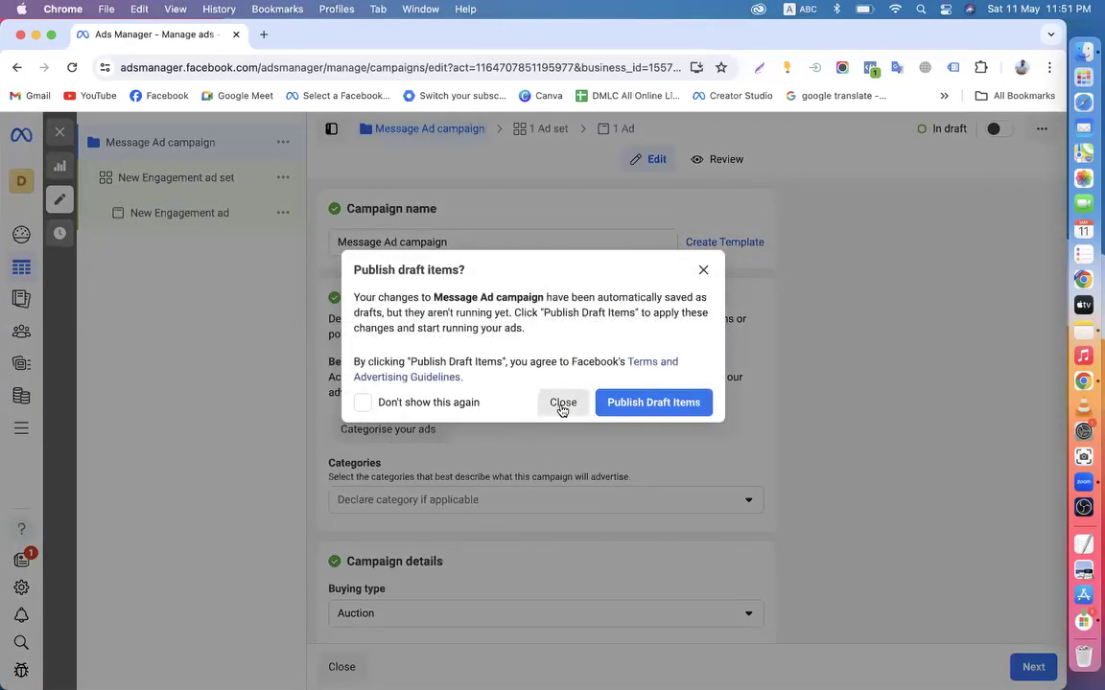
click(563, 403)
Switch to the Workshop Manuals ad account from the full ad account list, searching 'pe'
click(244, 134)
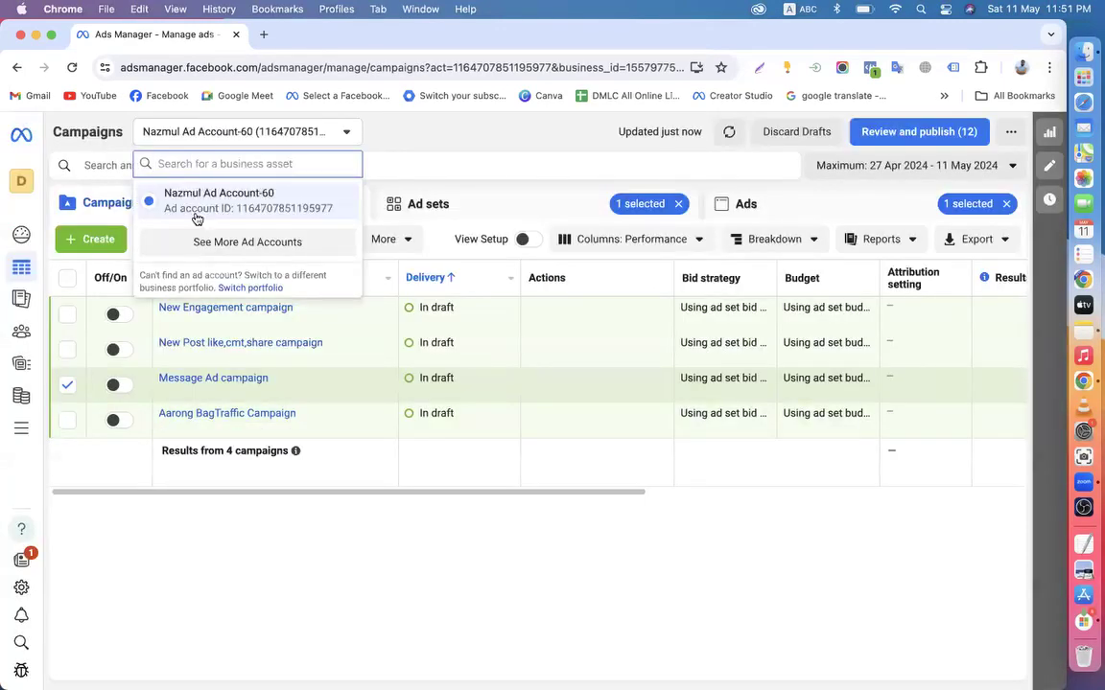
click(190, 242)
scroll(179, 370, down, 3)
scroll(179, 374, down, 1)
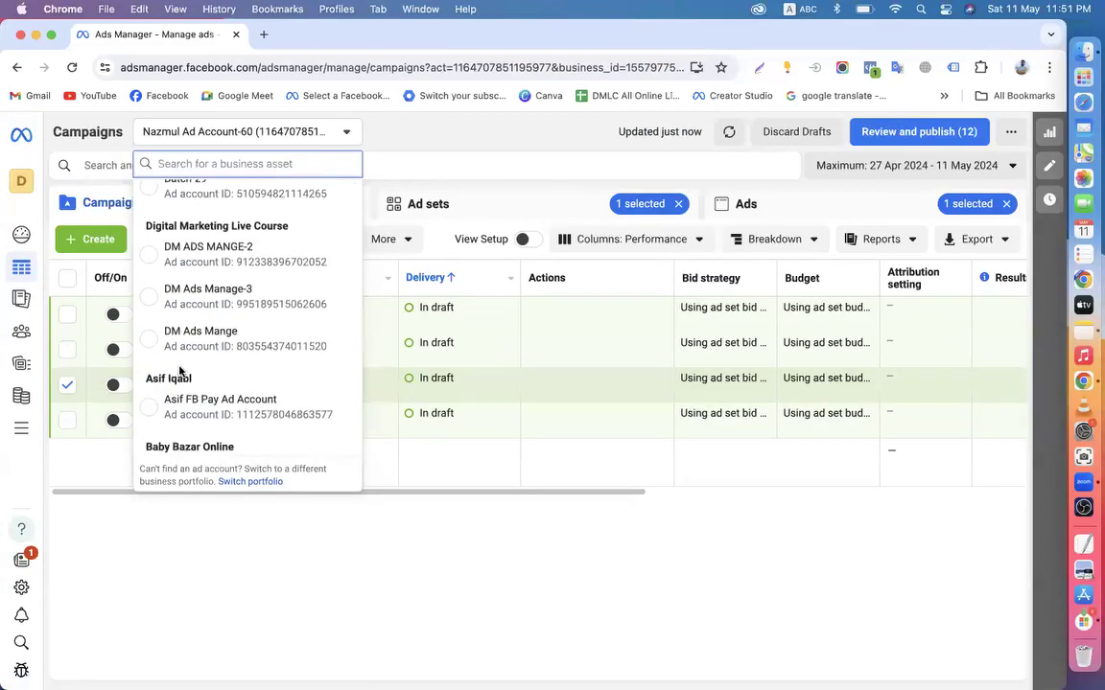
scroll(177, 376, down, 3)
scroll(228, 431, down, 5)
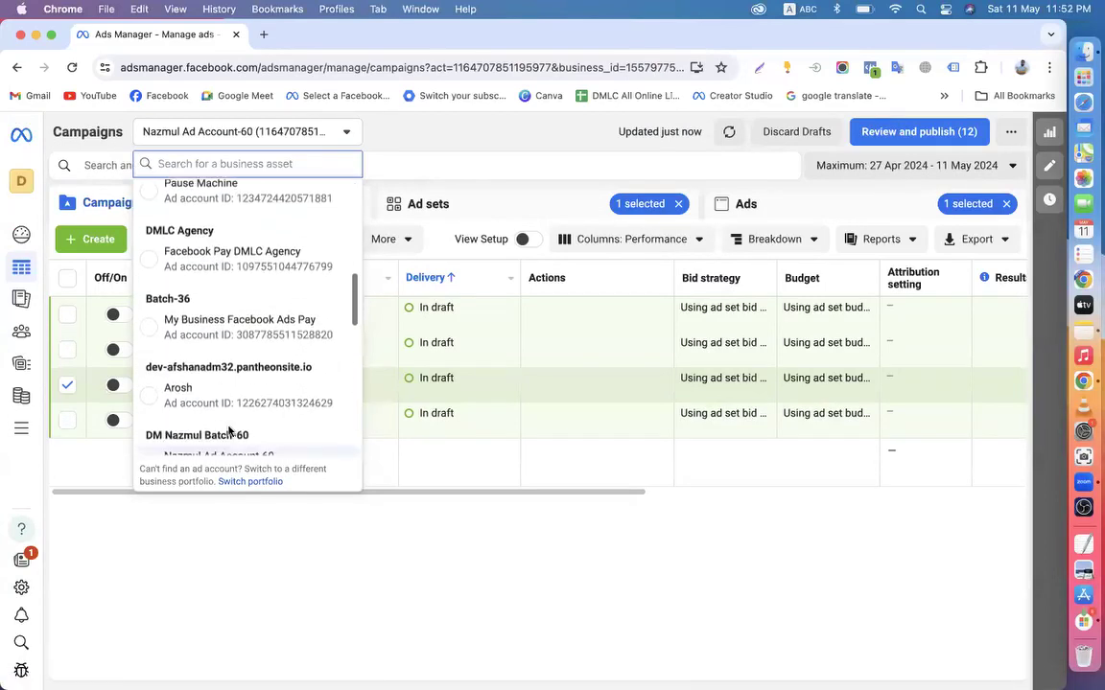
scroll(229, 433, up, 10)
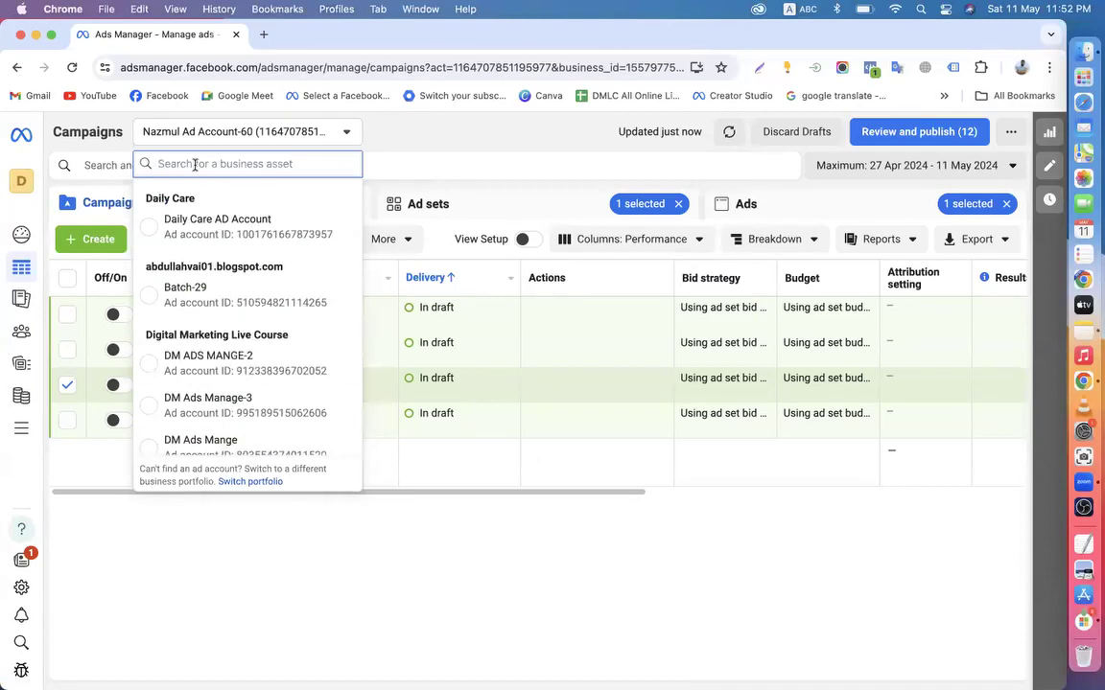
text(pe)
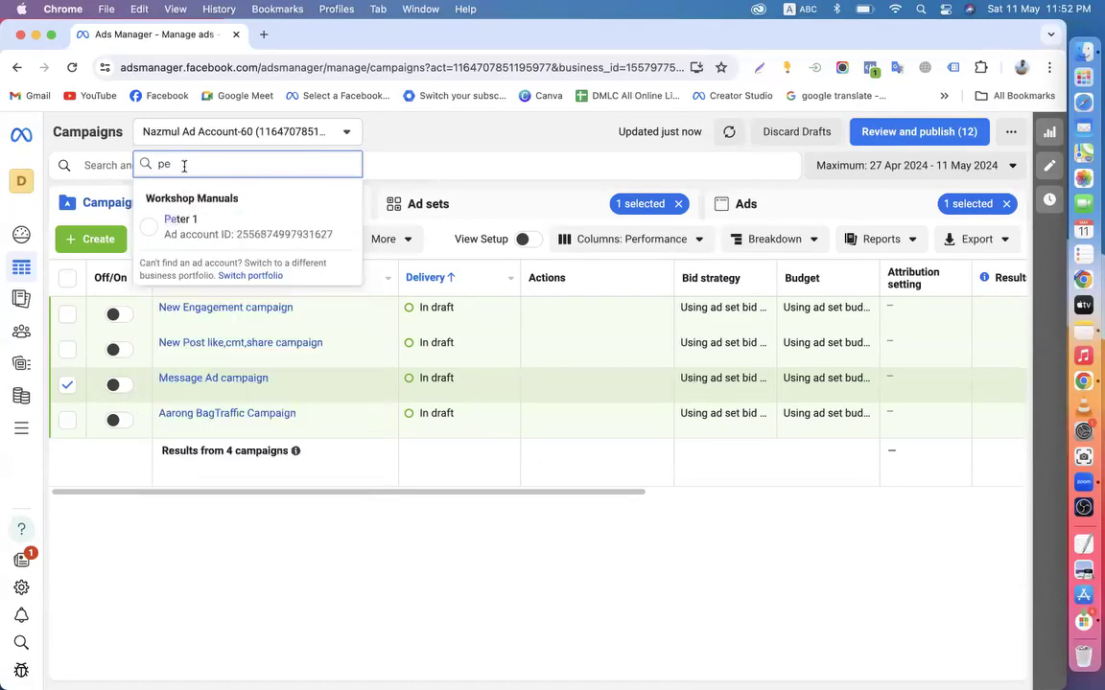
click(196, 230)
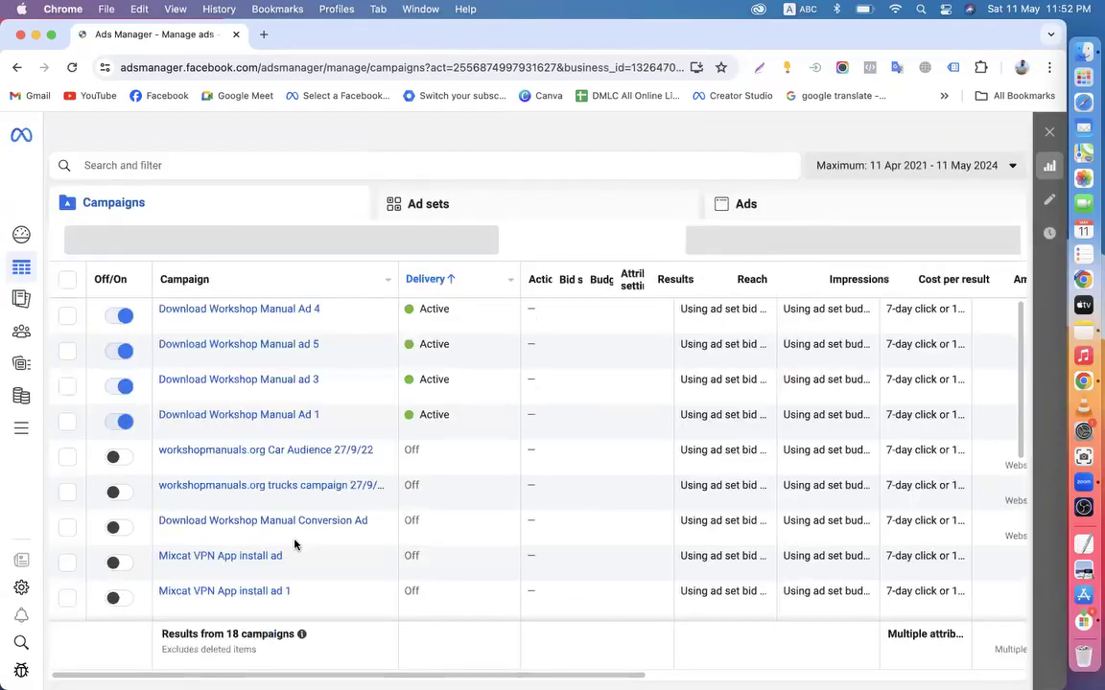
Scroll across the loaded campaign table to inspect the Results, Reach, Impressions and cost columns
scroll(738, 444, right, 1)
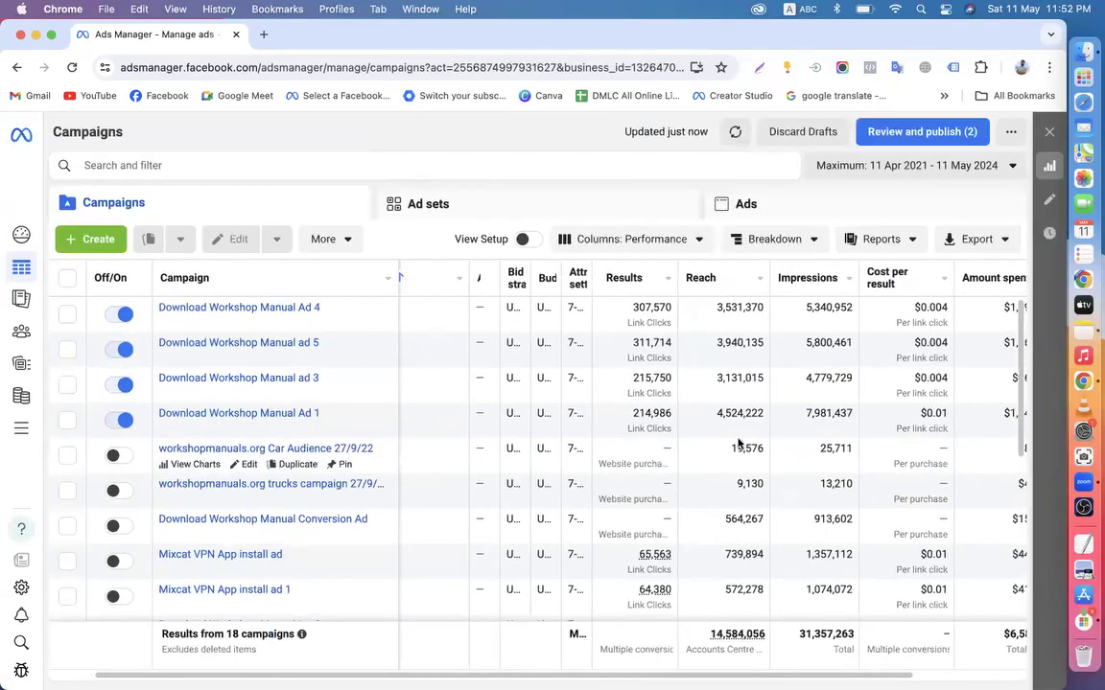
scroll(671, 427, left, 2)
scroll(831, 349, down, 1)
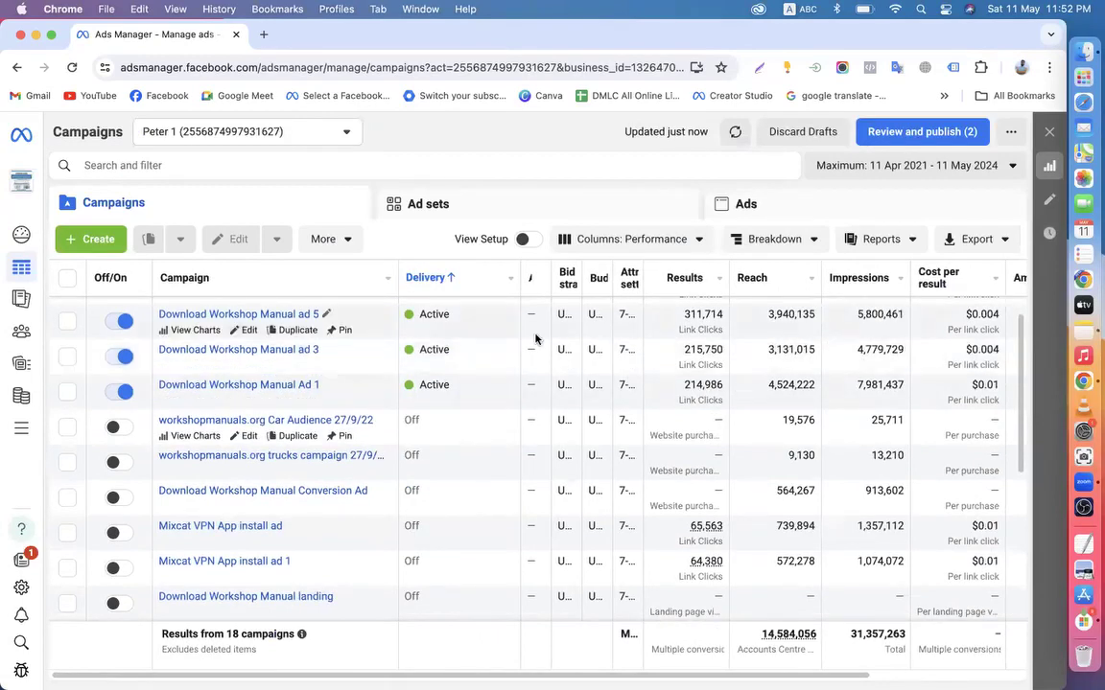
scroll(772, 407, right, 2)
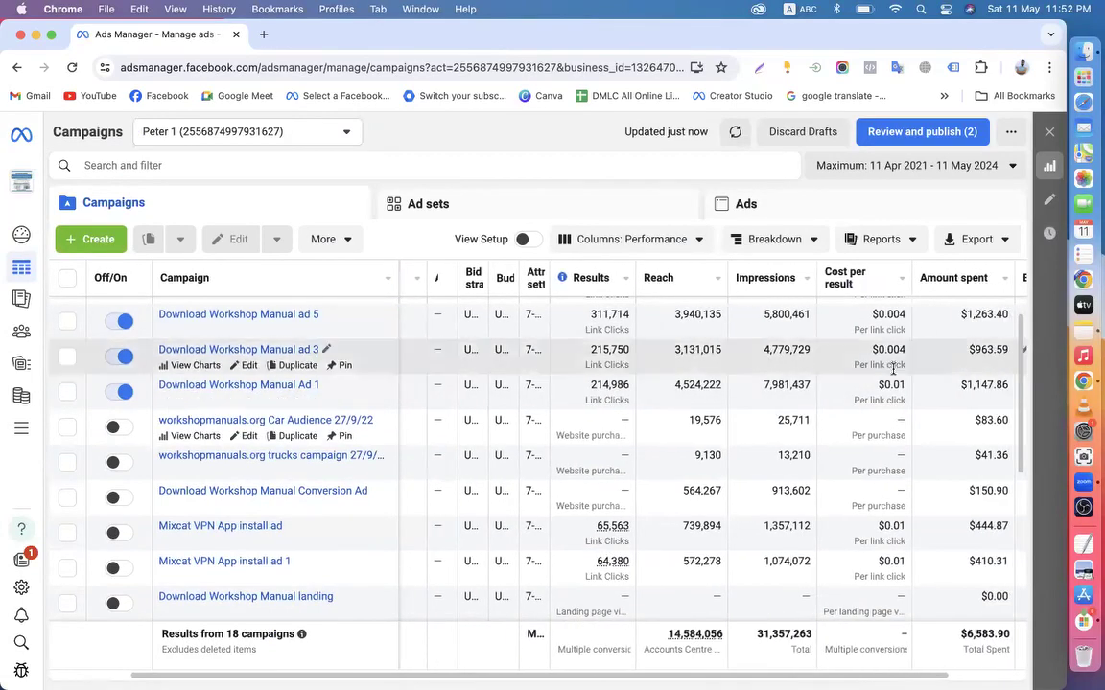
scroll(892, 367, left, 2)
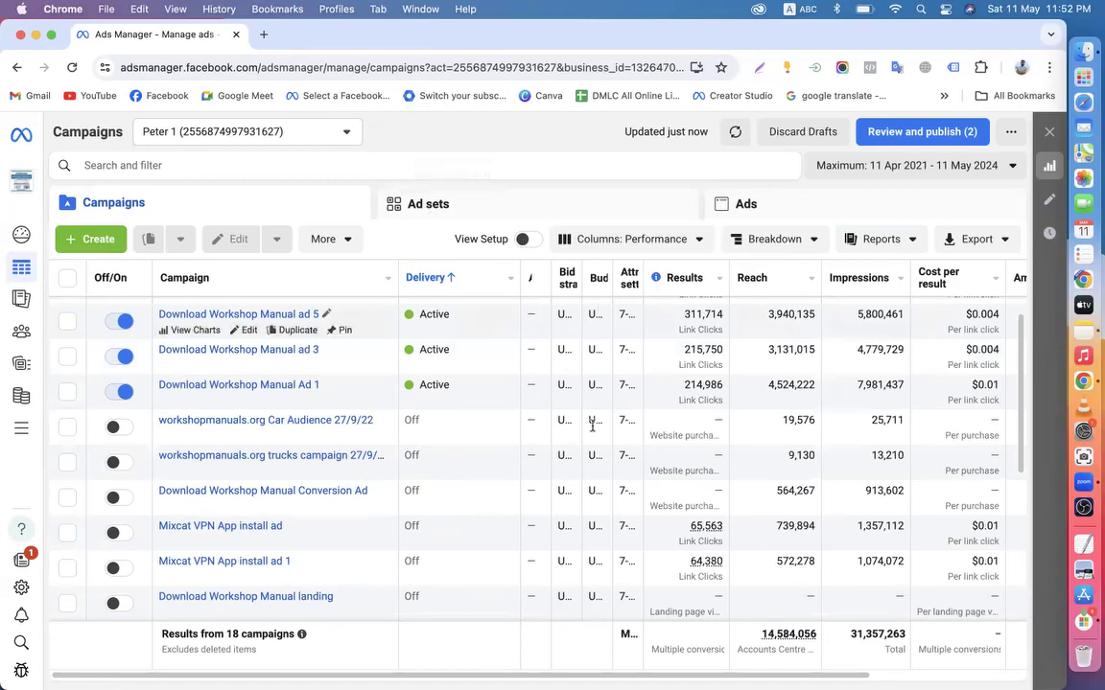
Mark a 1344 × 348 Awesome Screenshot area over the tabs, toolbar and top table rows
click(842, 67)
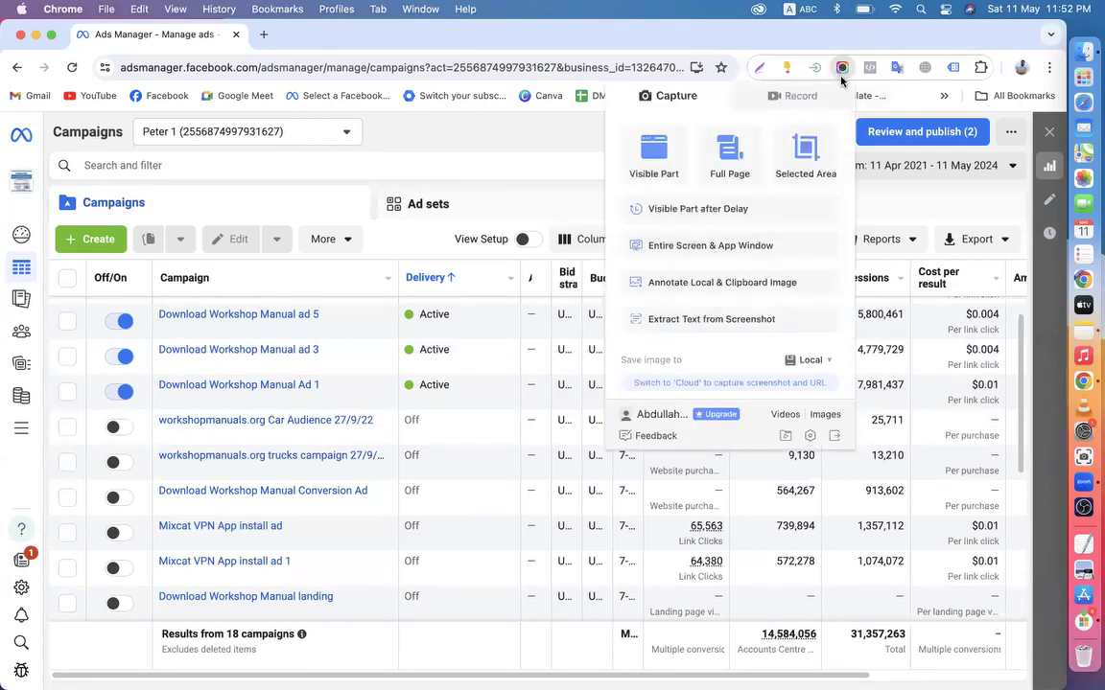
click(792, 169)
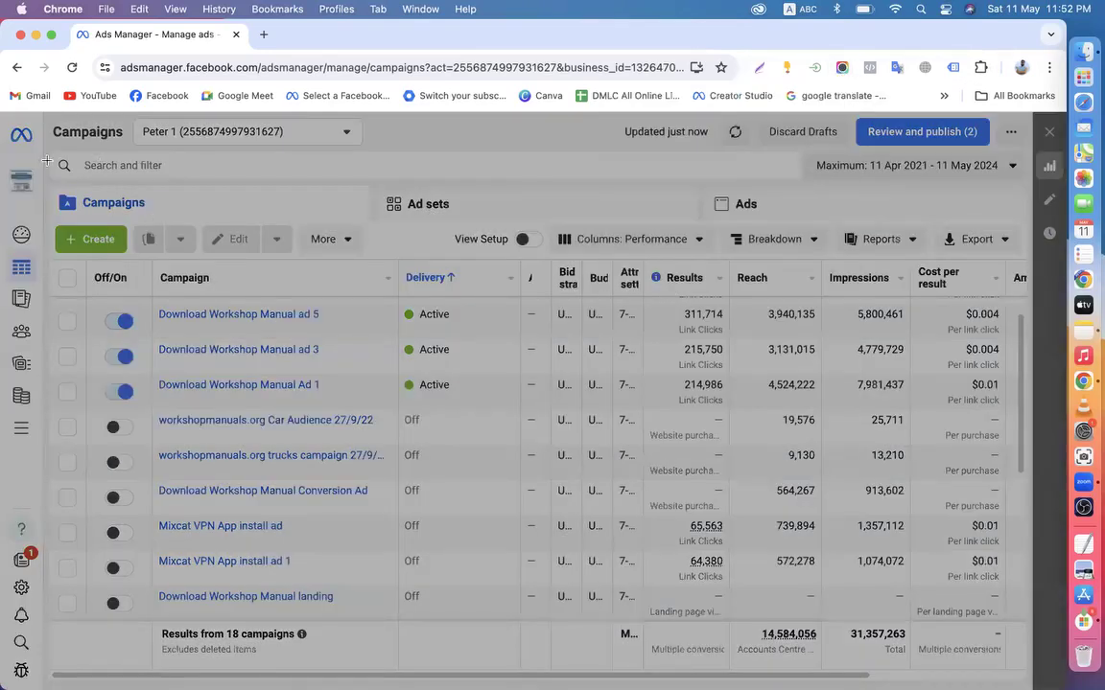
drag(19, 180, 1093, 442)
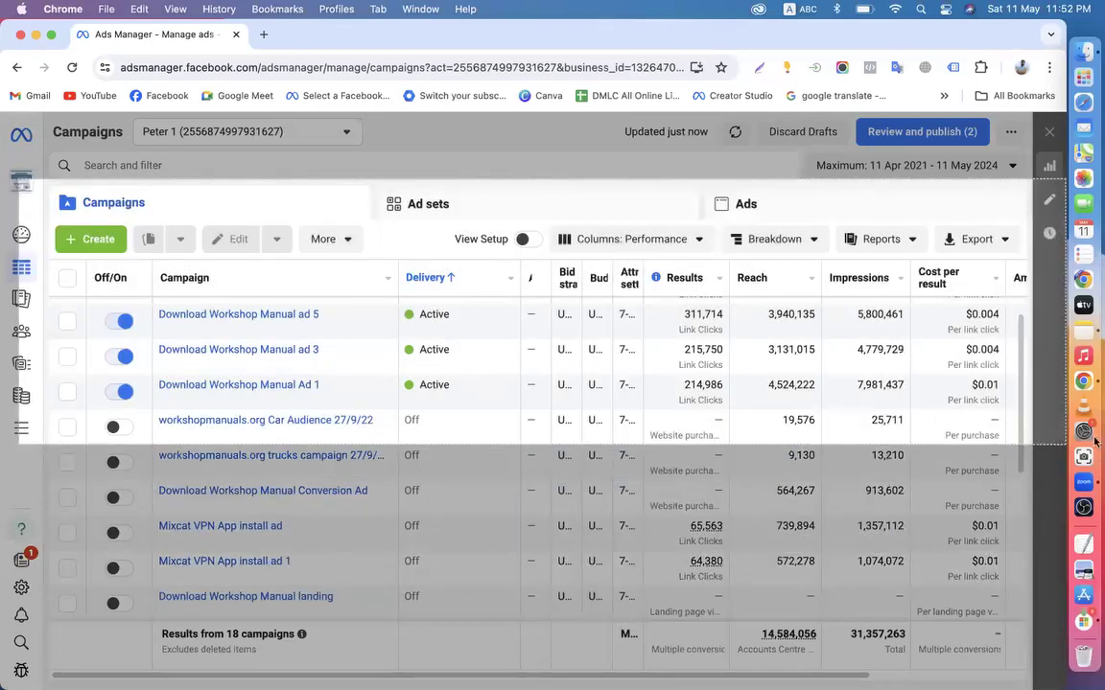
drag(1093, 381, 1051, 447)
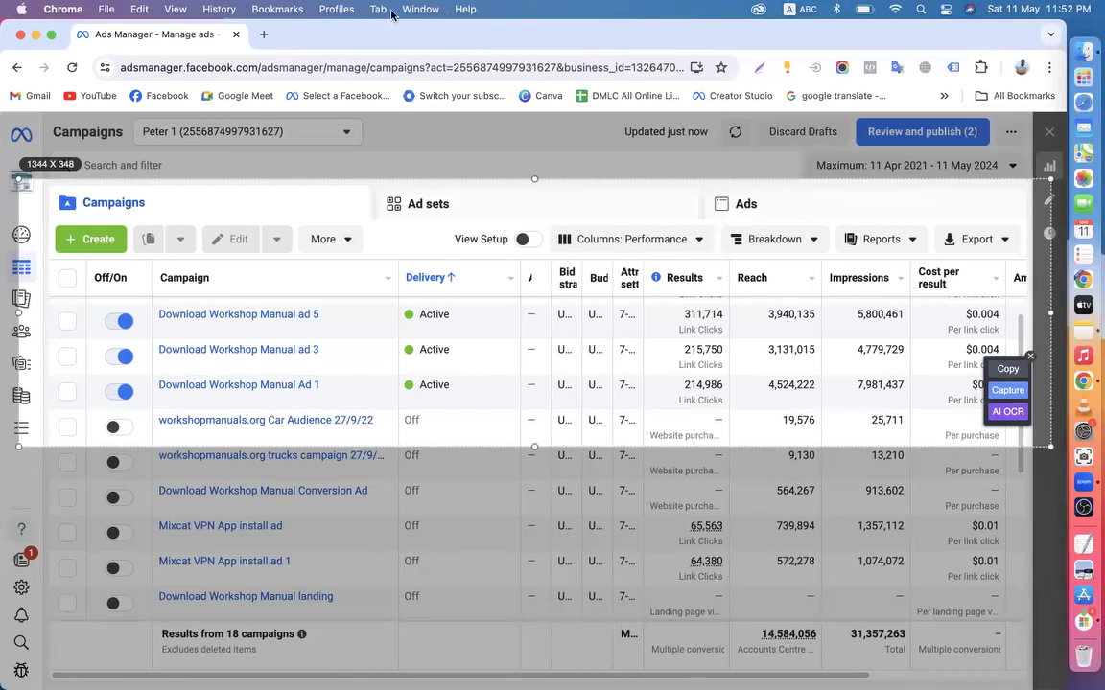
click(263, 35)
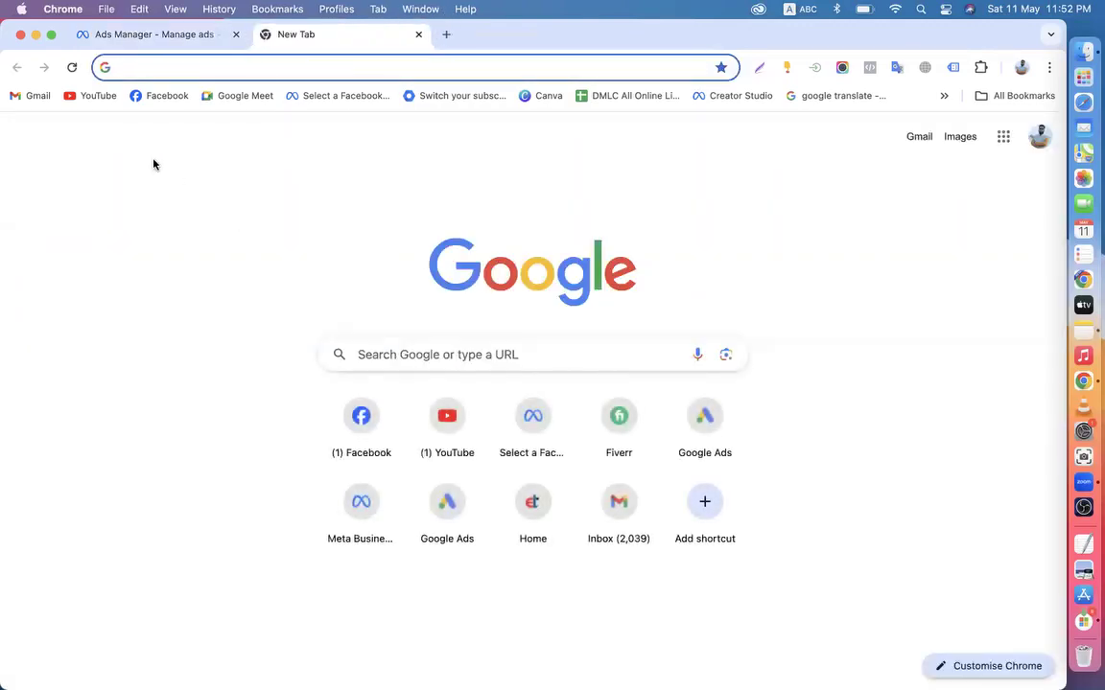
Go to ads.google.com, sign in, and open the WorkShop Manual account overview
click(93, 96)
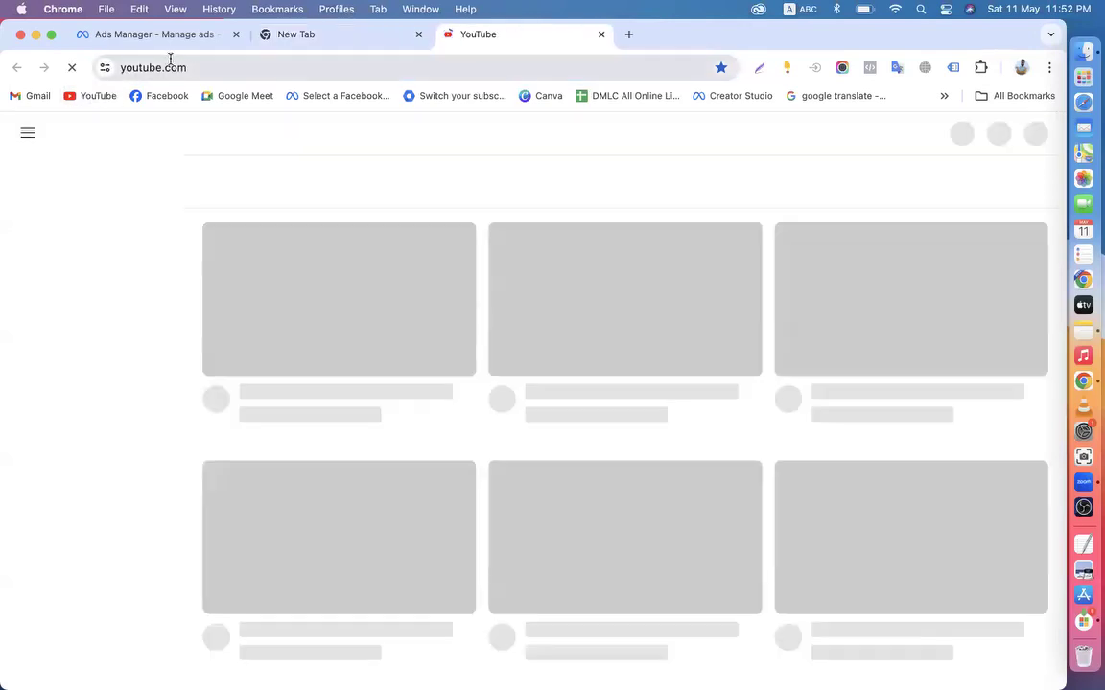
click(175, 68)
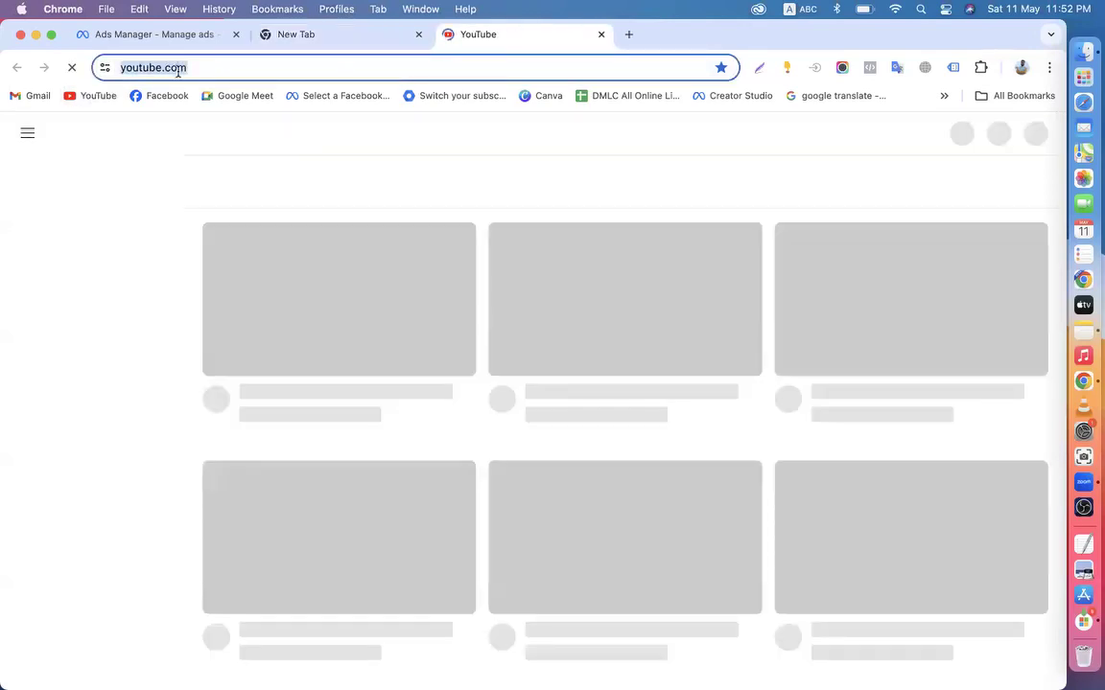
text(ads.googl)
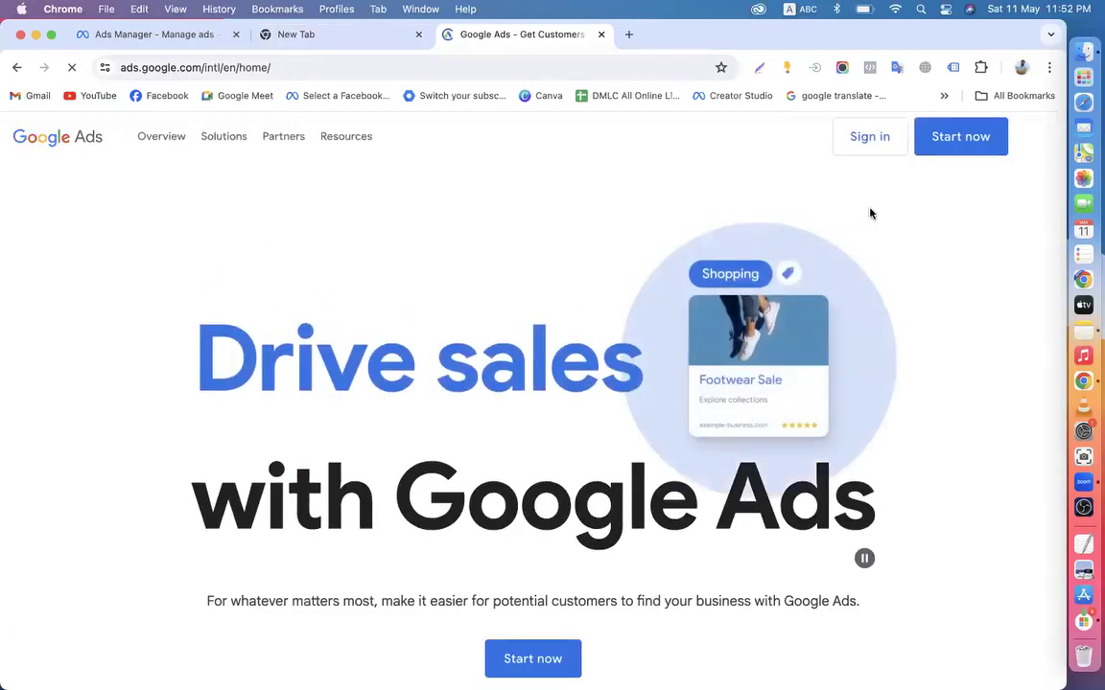
click(858, 140)
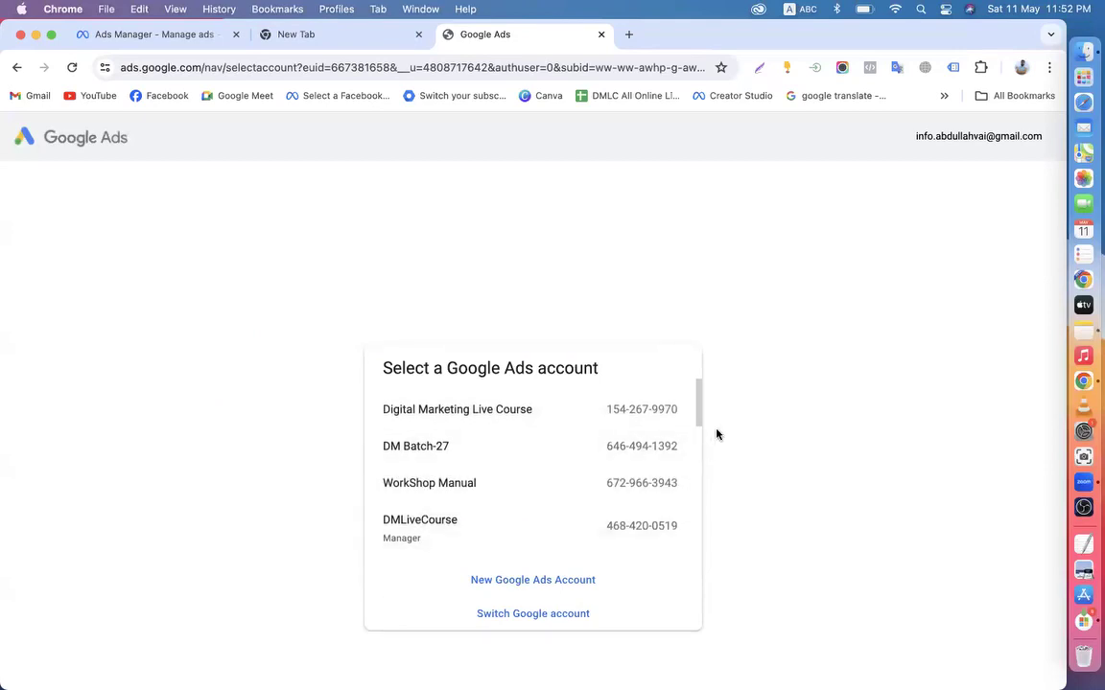
scroll(695, 422, down, 10)
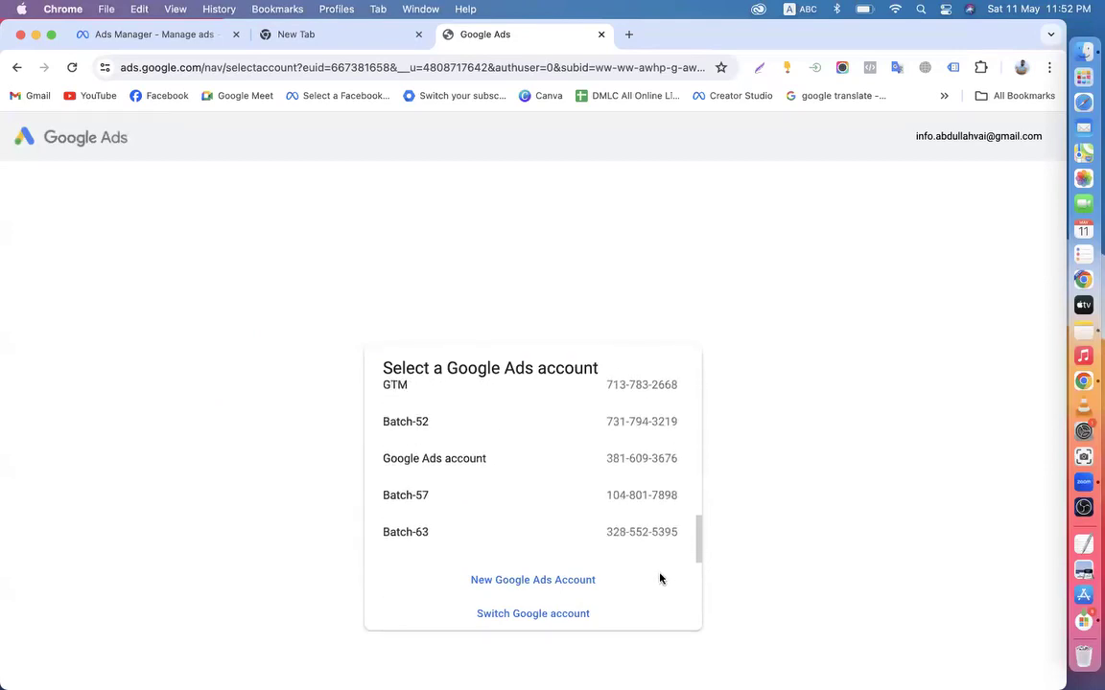
scroll(513, 518, up, 5)
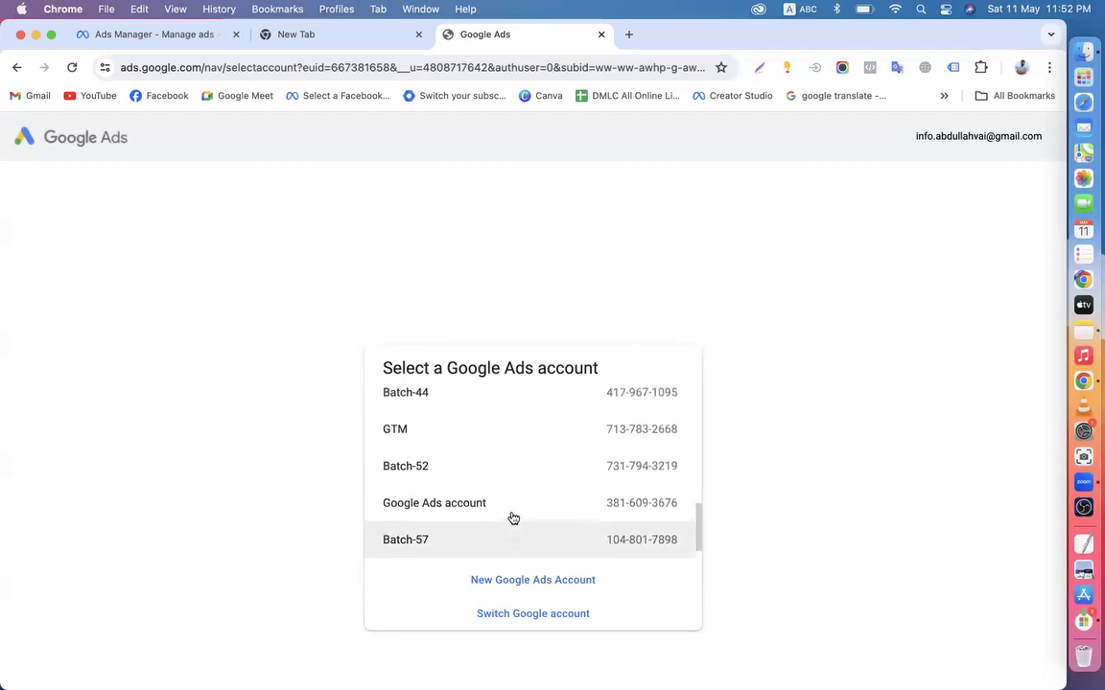
scroll(513, 518, up, 6)
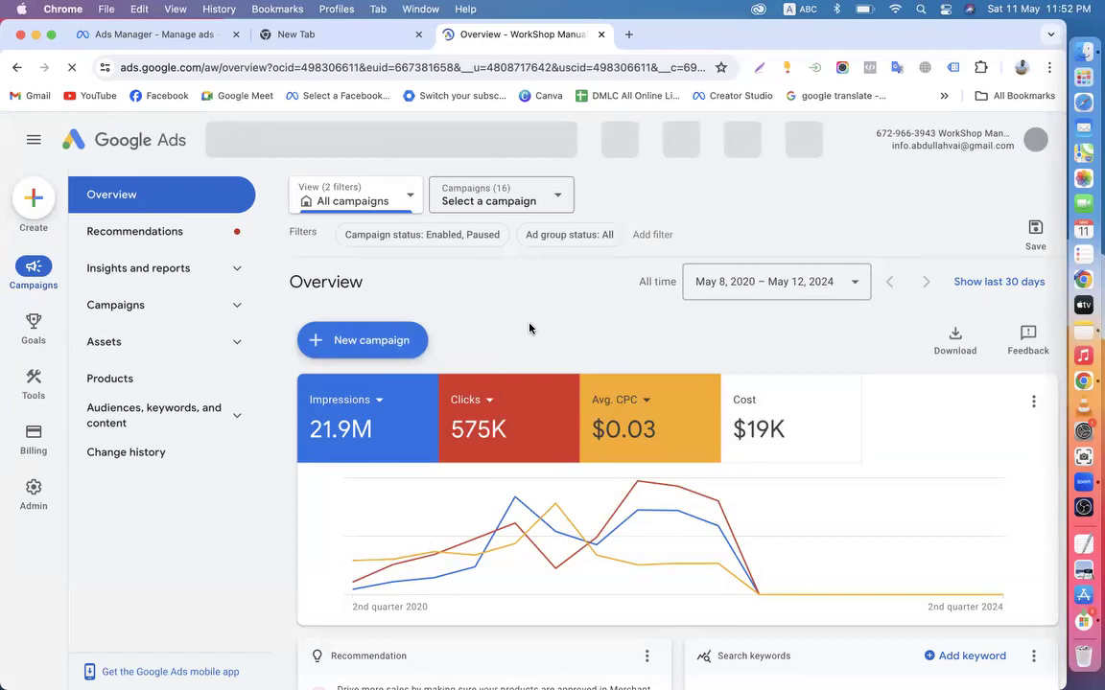
Start an area capture over the Google Ads overview stats, then cancel it
click(841, 68)
click(802, 148)
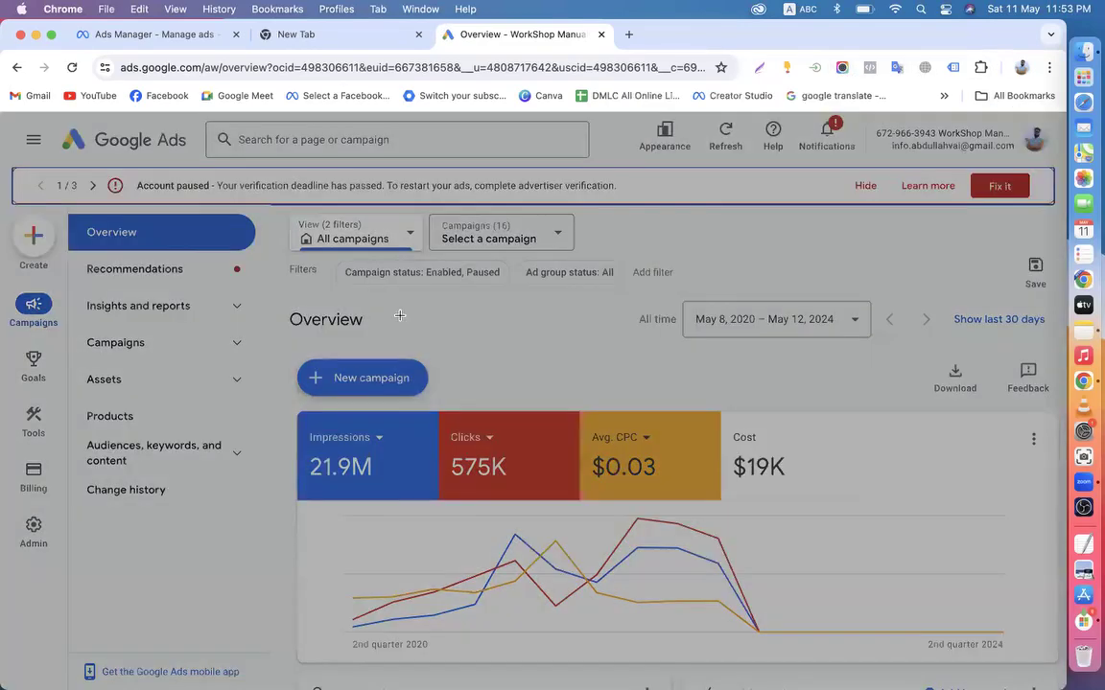
drag(96, 251, 953, 565)
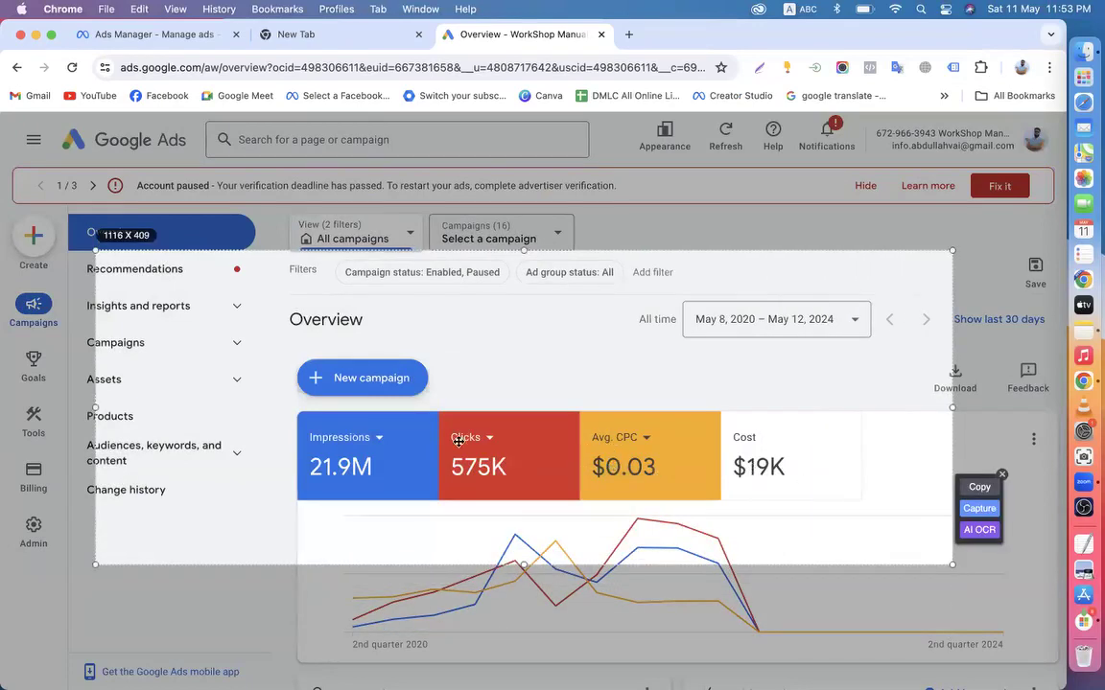
click(1002, 476)
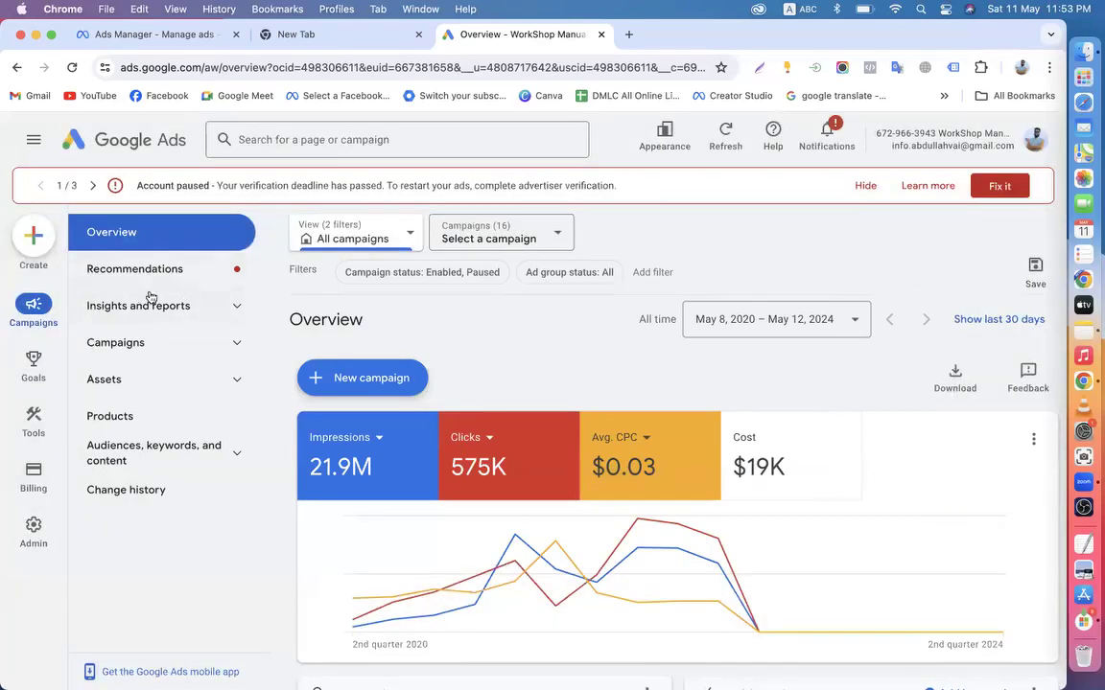
Open the Workshop campaign from Campaigns > Campaigns
click(134, 345)
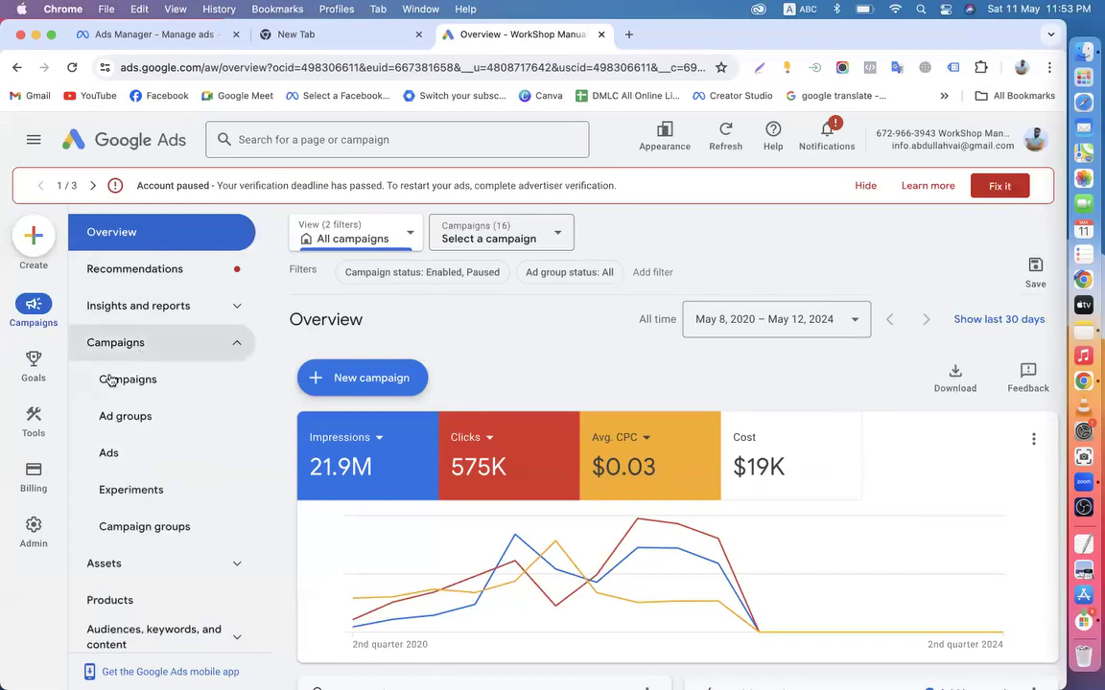
click(134, 384)
scroll(424, 509, down, 2)
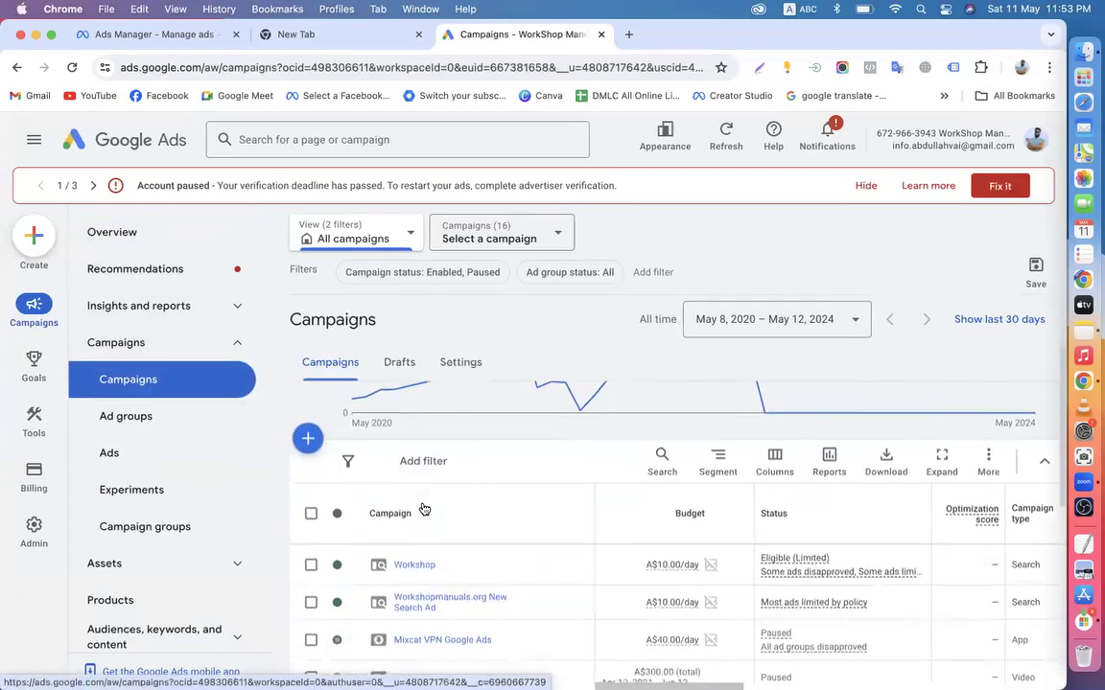
scroll(422, 522, down, 1)
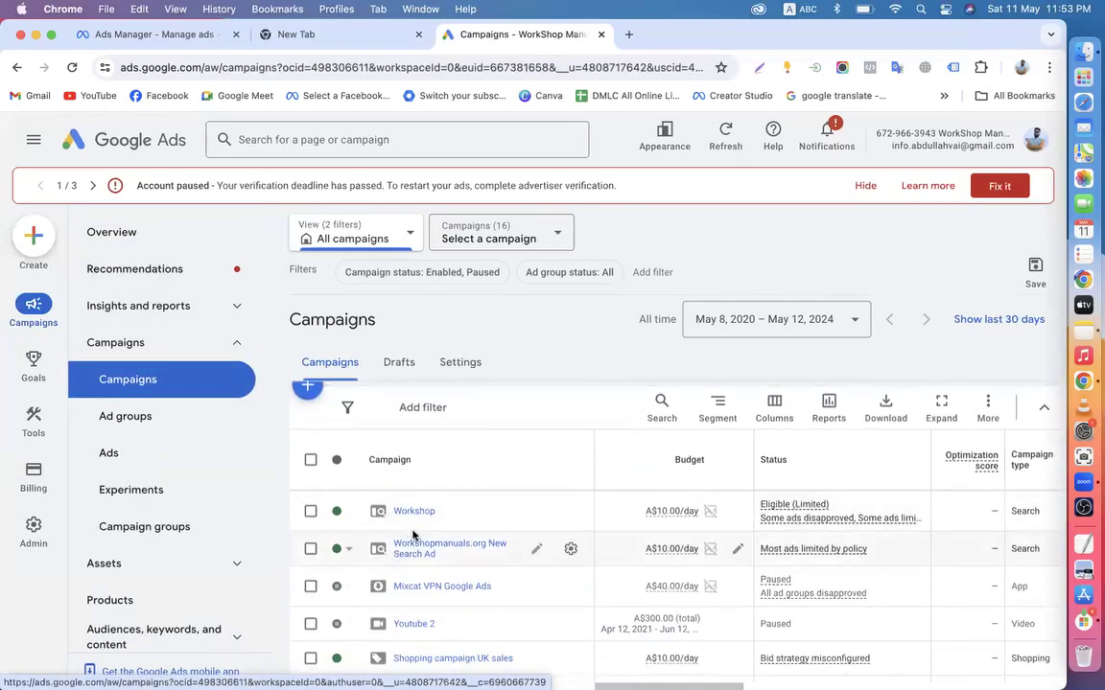
click(412, 511)
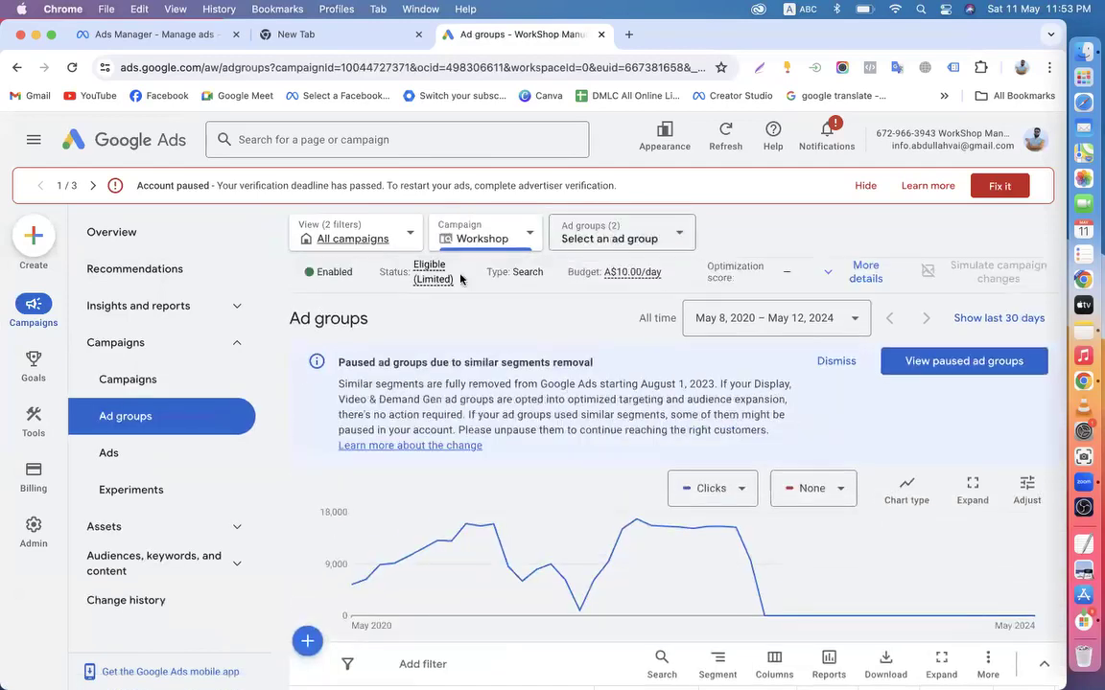
Scroll through the Workshop ad groups table and its metrics, then close the Google Ads tab
scroll(498, 518, down, 5)
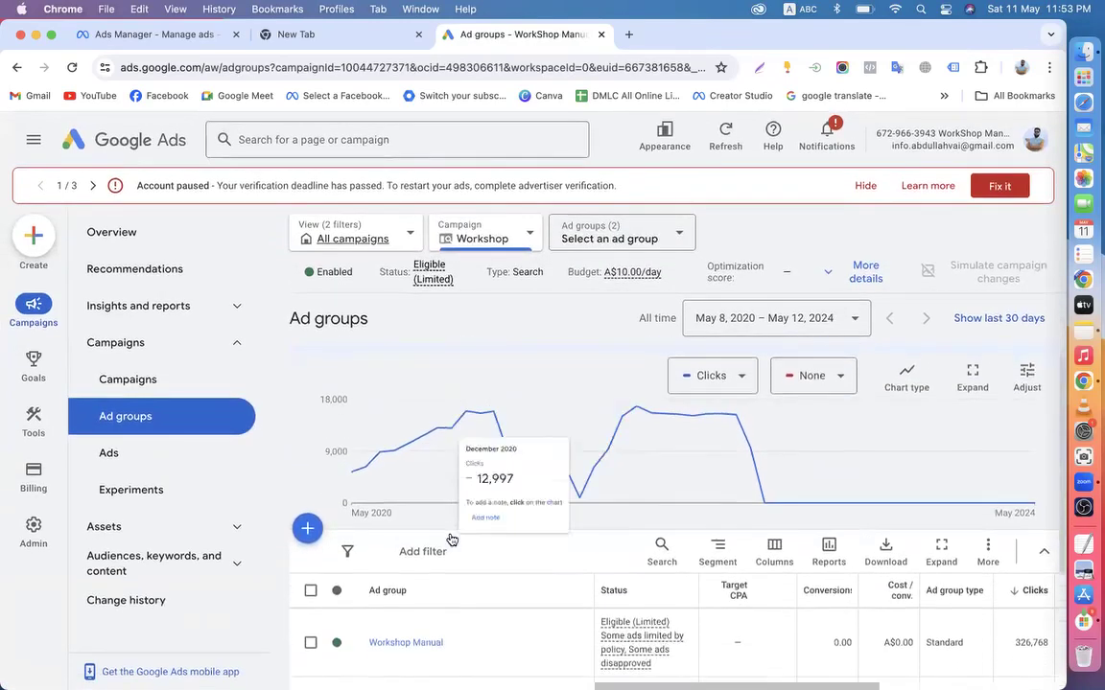
scroll(787, 584, down, 2)
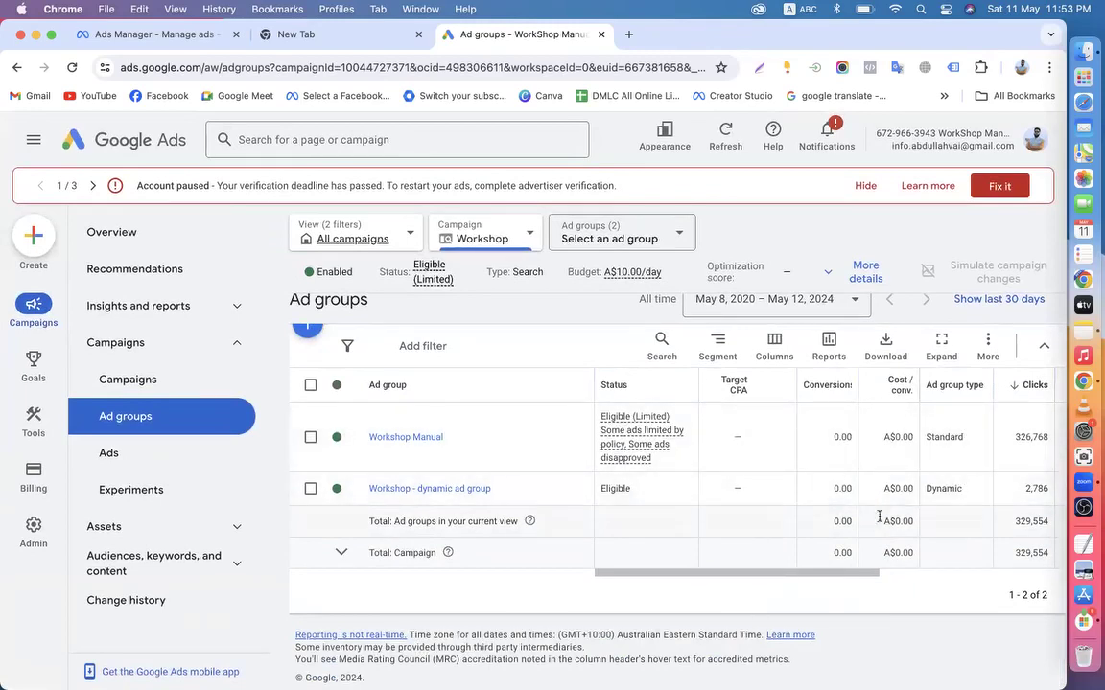
drag(732, 578, 688, 550)
drag(691, 573, 878, 573)
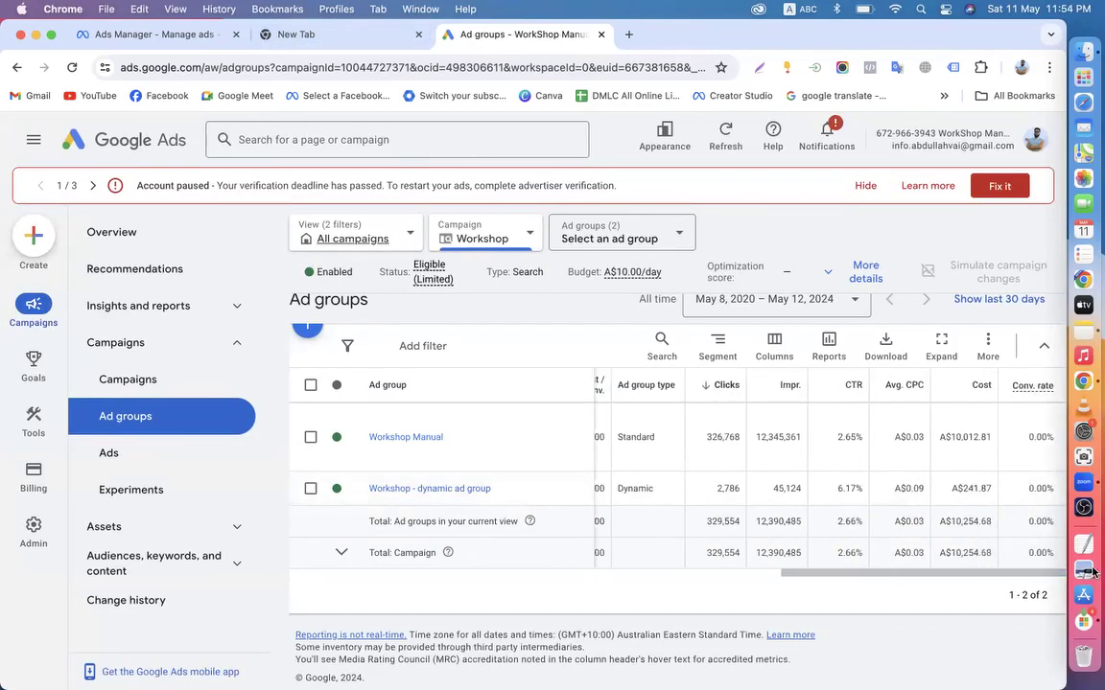
click(603, 35)
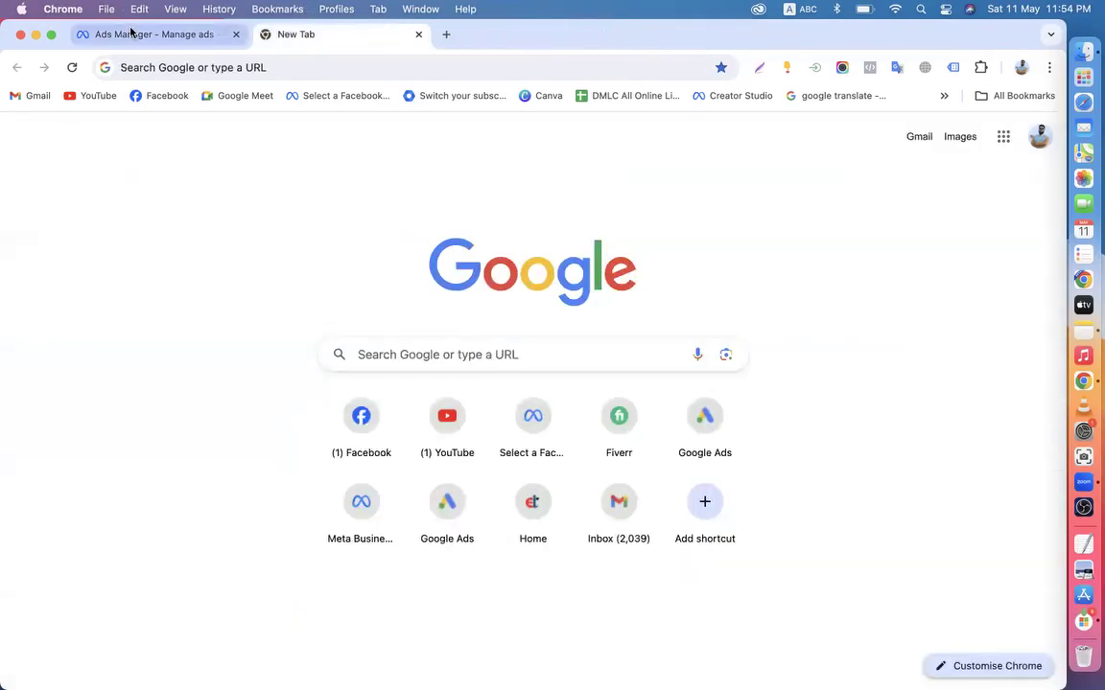
Return to Ads Manager, close the empty tab, dismiss the capture overlay, and start a new tab
click(122, 31)
click(421, 34)
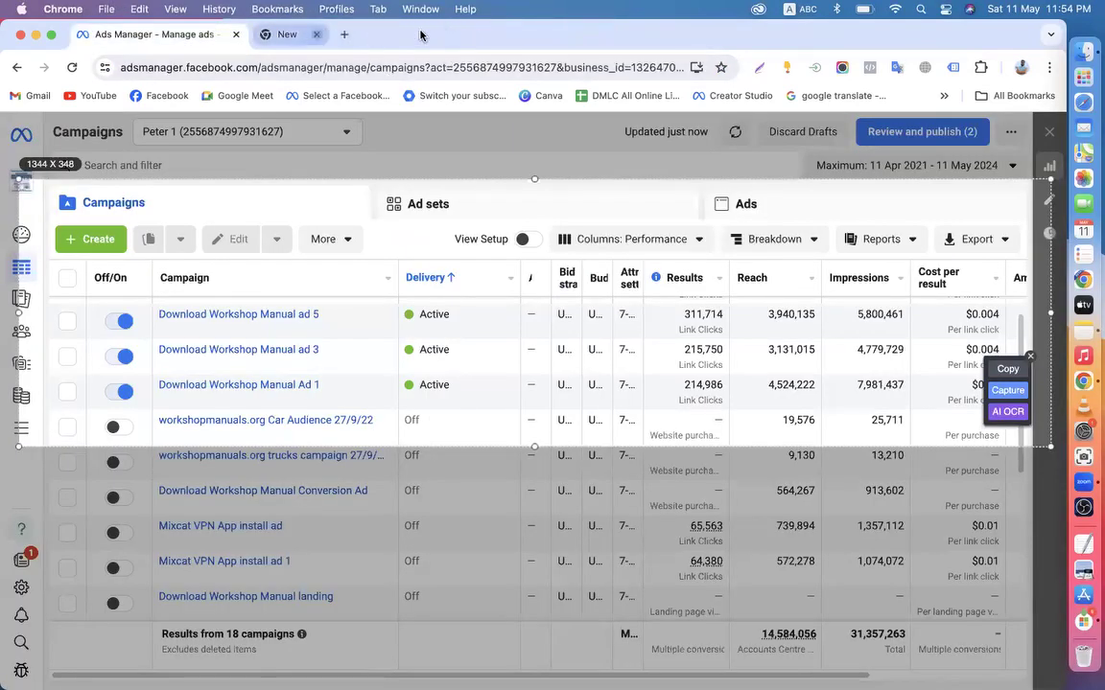
click(1030, 356)
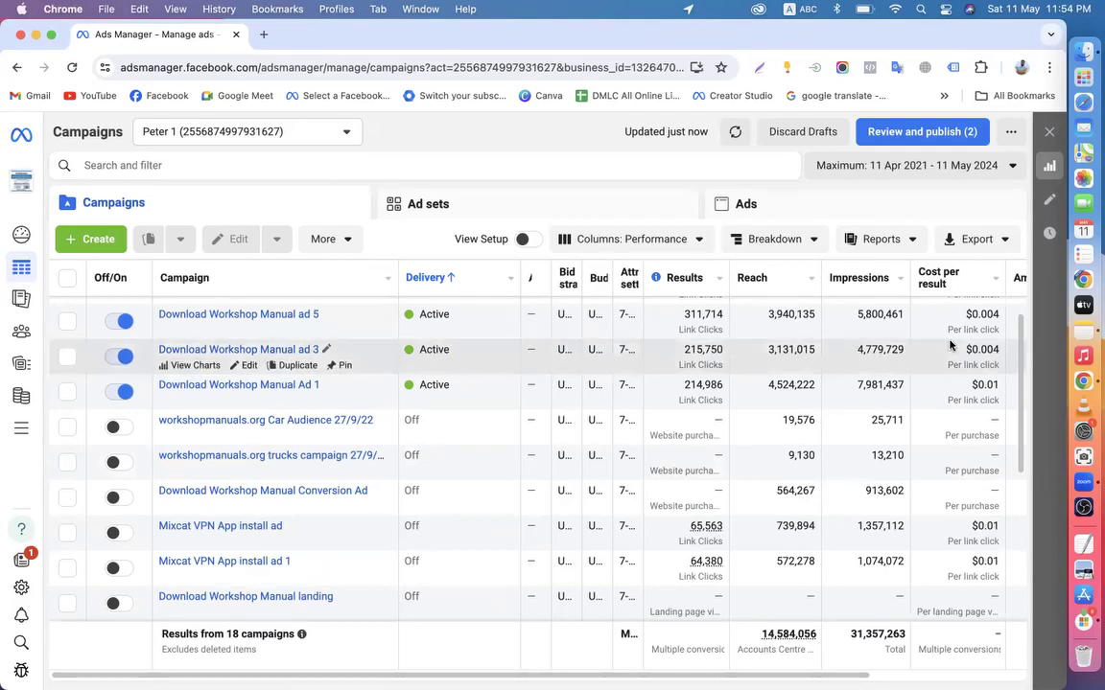
click(260, 35)
Create a new blank spreadsheet in Google Sheets and start editing cell A1
click(1003, 139)
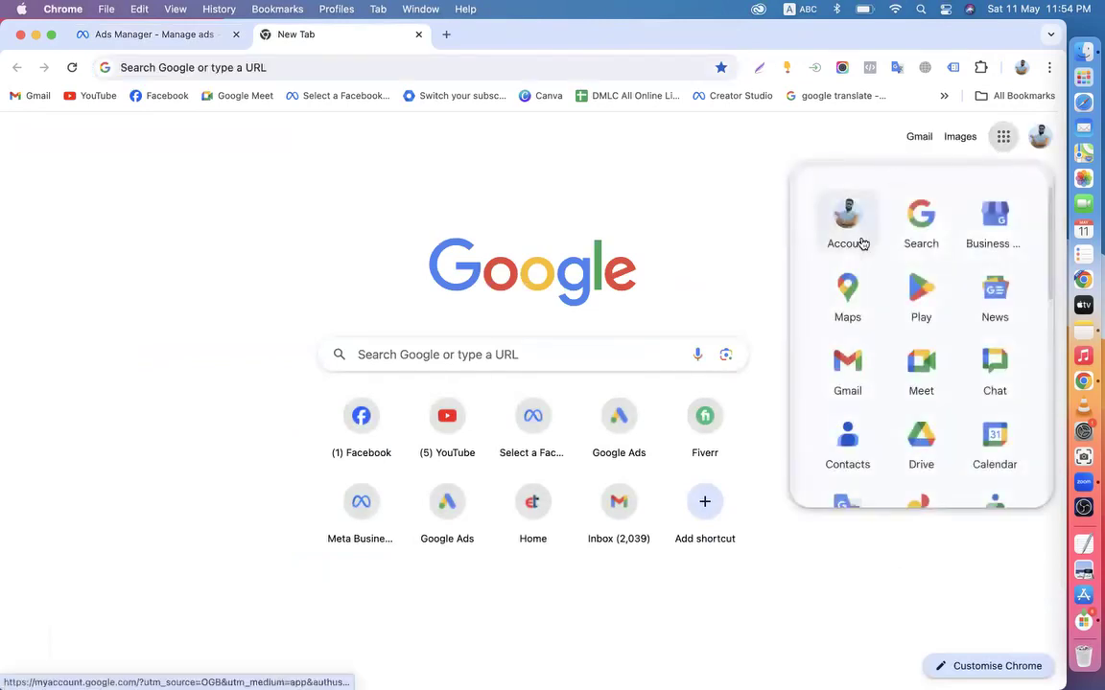
scroll(902, 414, down, 8)
click(1001, 341)
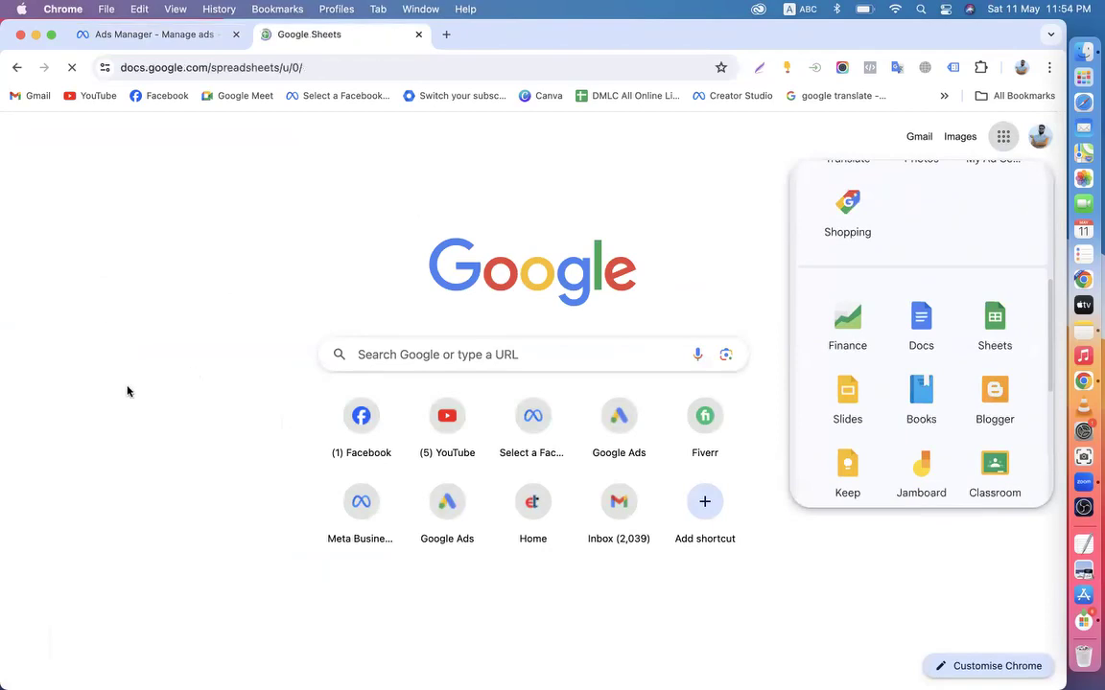
click(240, 272)
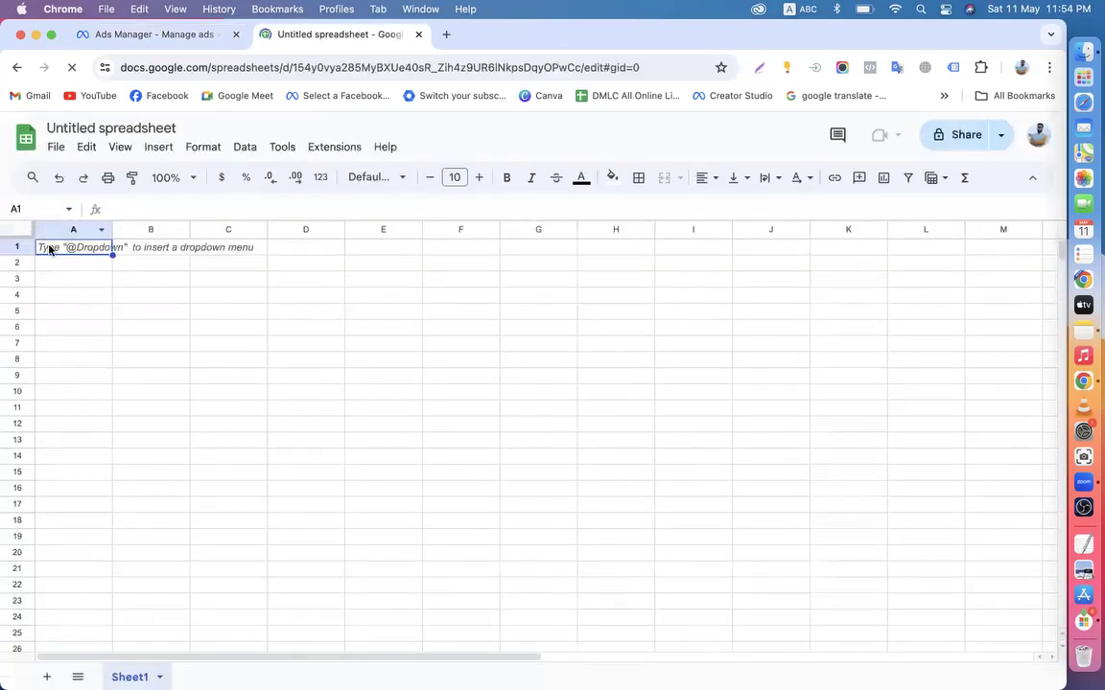
double_click(70, 248)
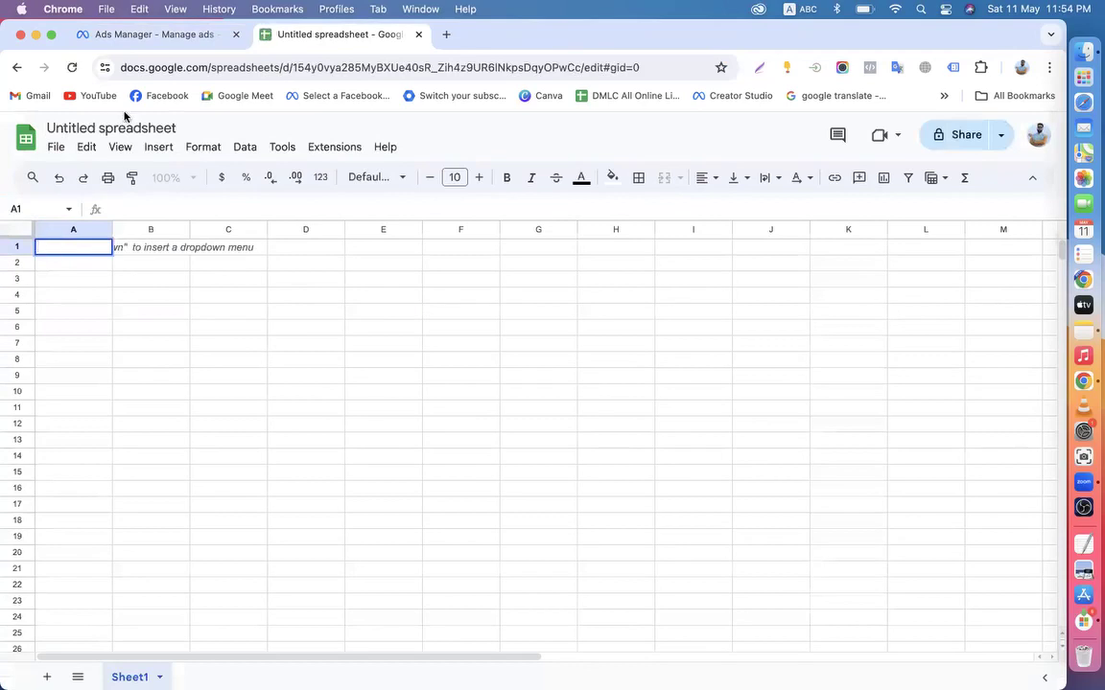
Alternate between Ads Manager and the spreadsheet, selecting cells B1, C1, D1 and F1
click(123, 36)
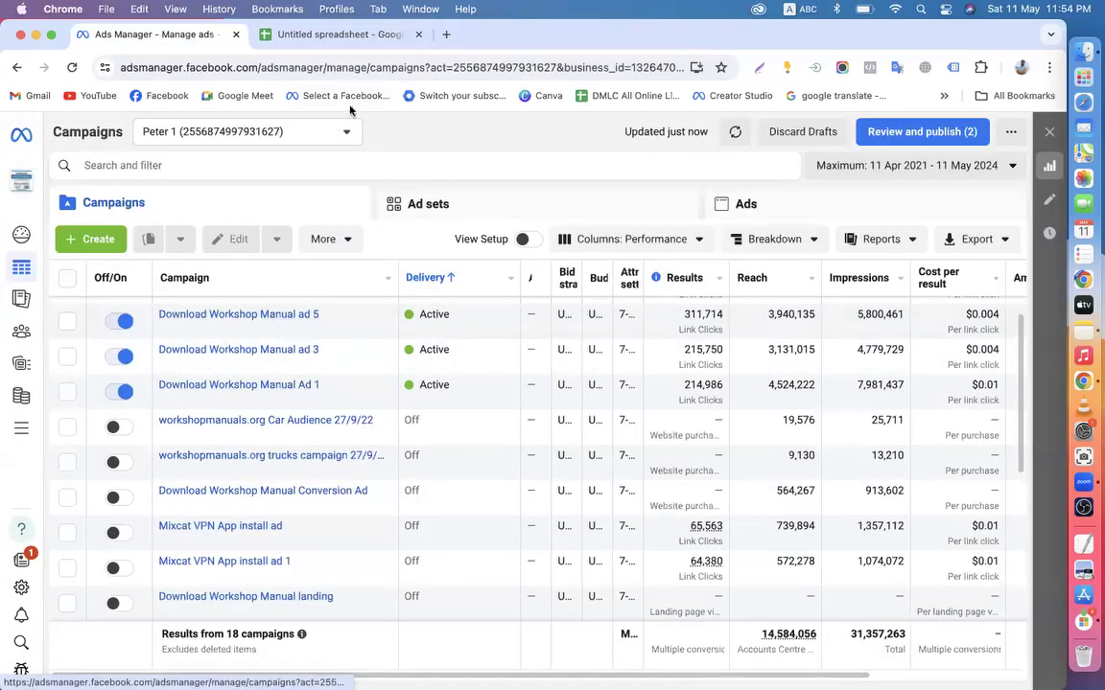
click(308, 37)
click(146, 251)
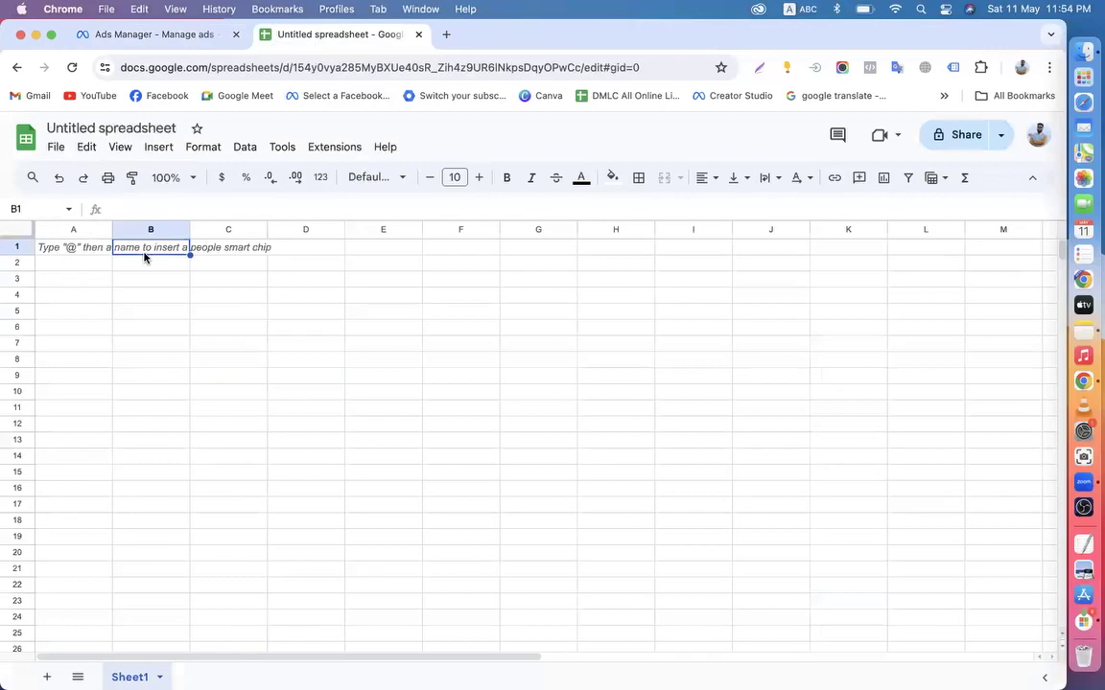
click(178, 37)
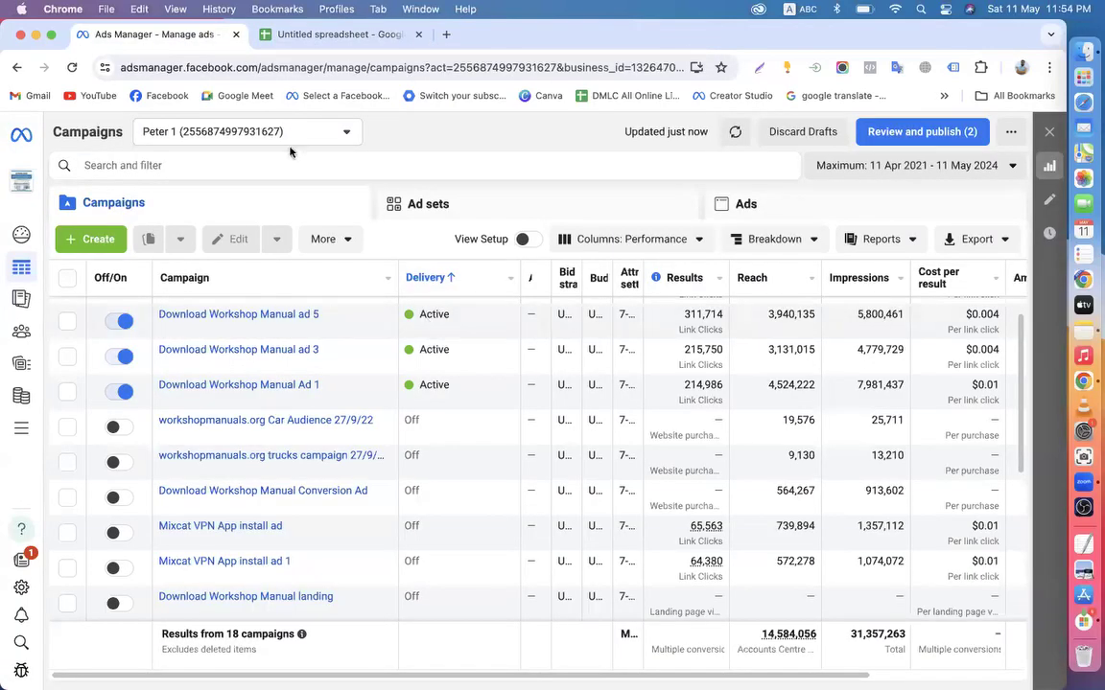
click(305, 36)
click(218, 251)
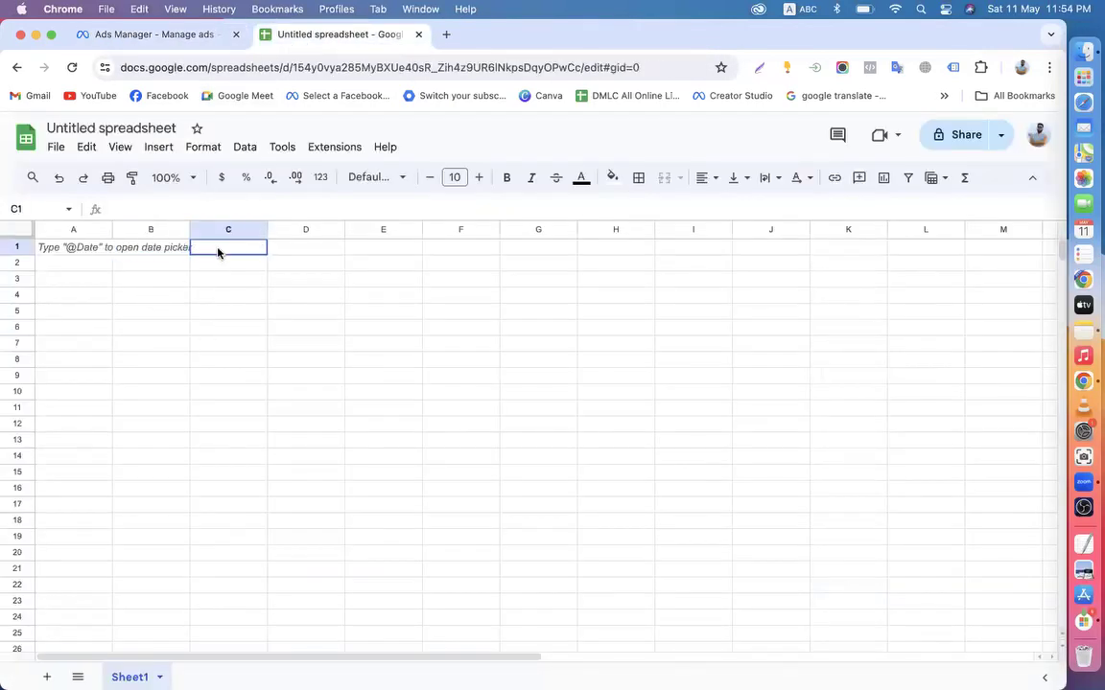
click(161, 37)
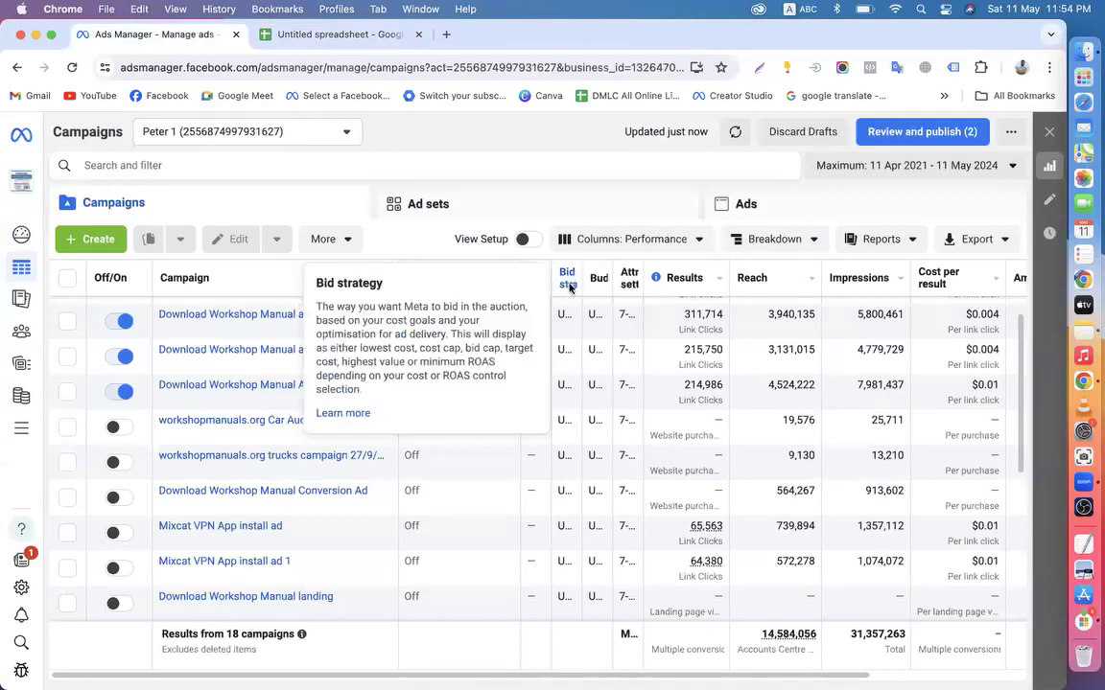
click(340, 34)
click(121, 35)
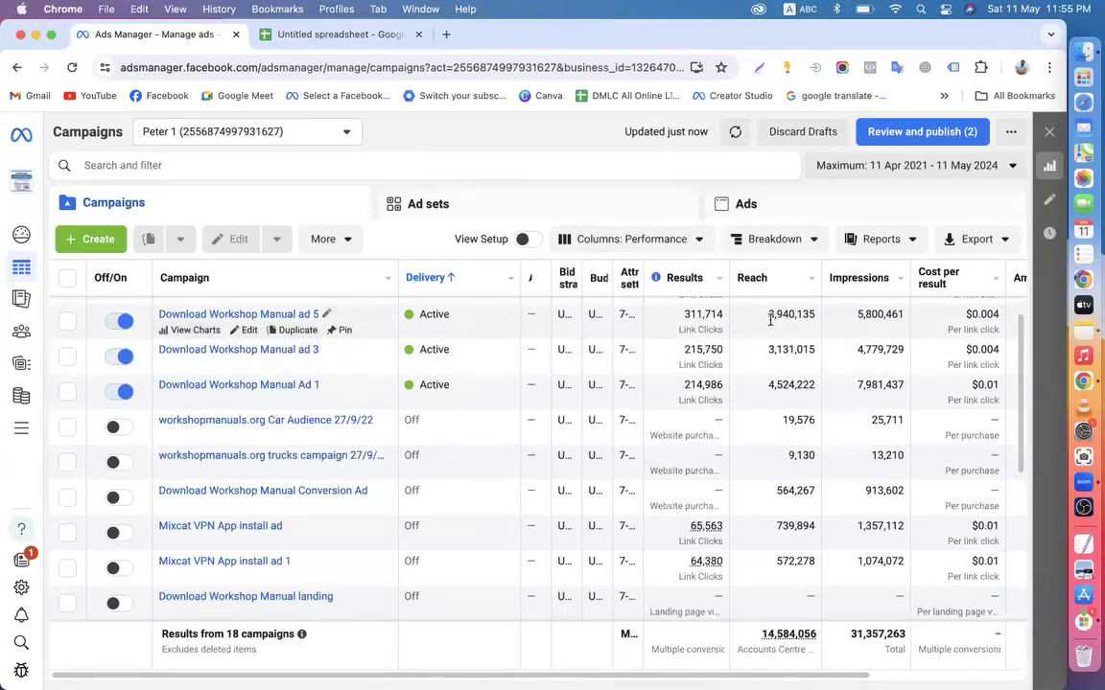
click(305, 29)
click(306, 247)
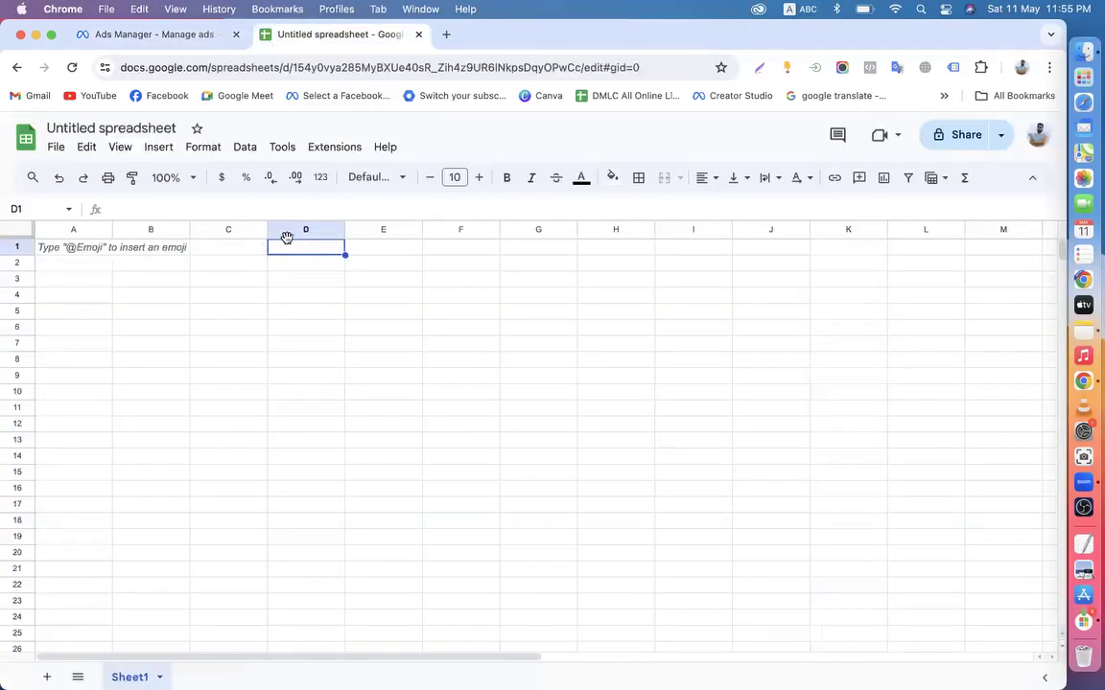
click(148, 35)
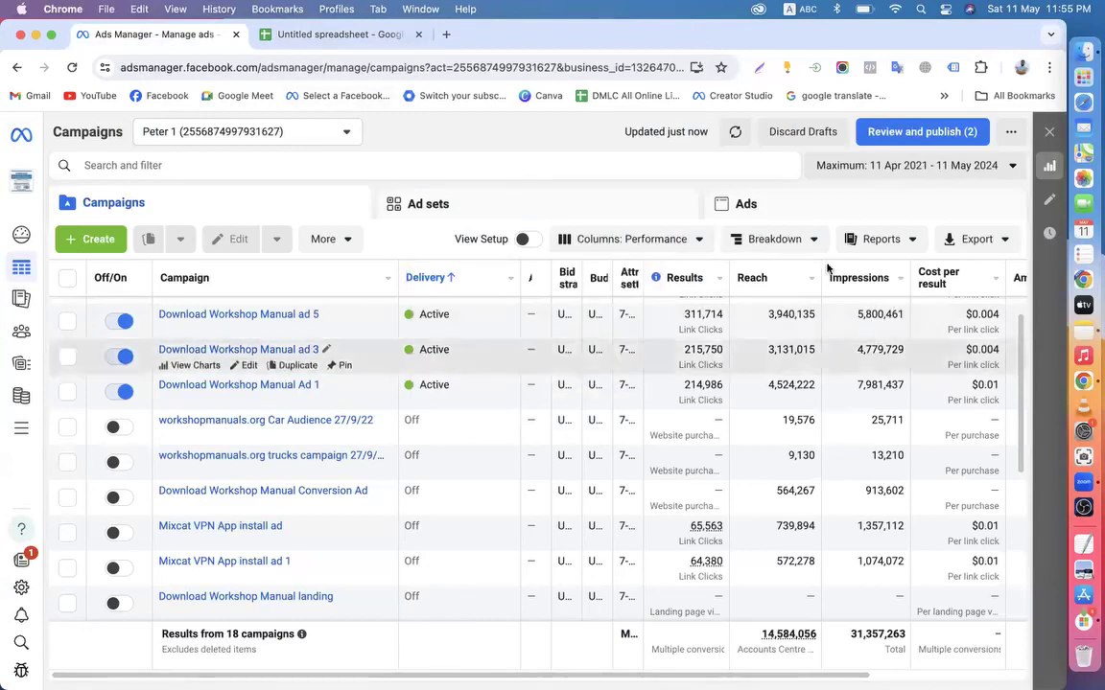
click(279, 31)
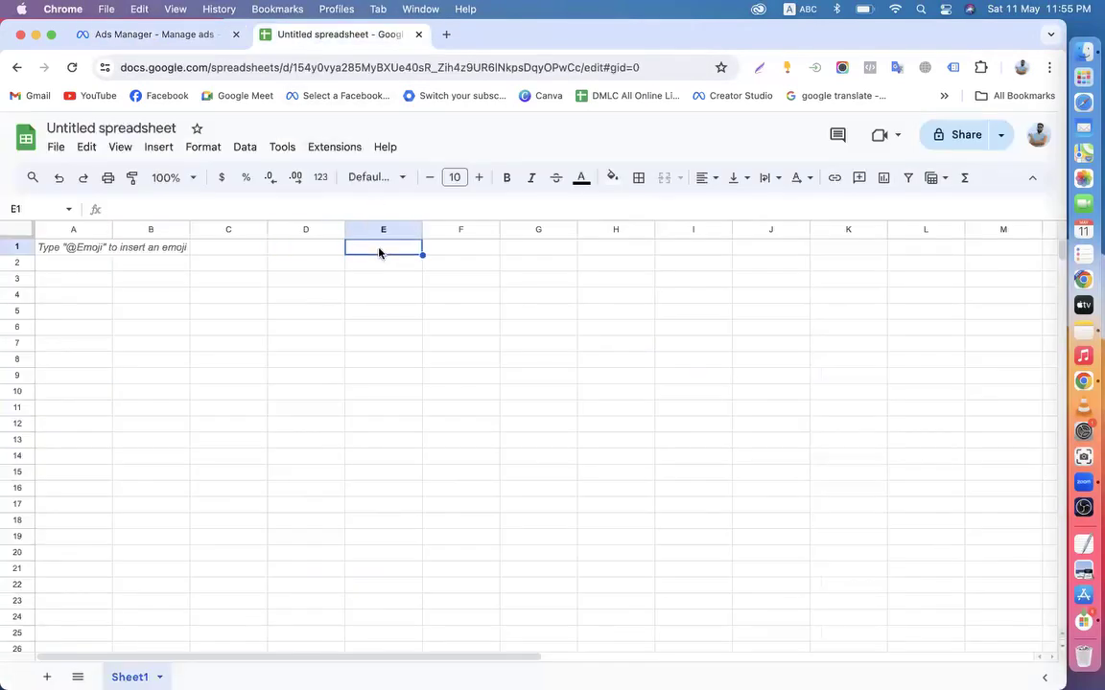
click(203, 37)
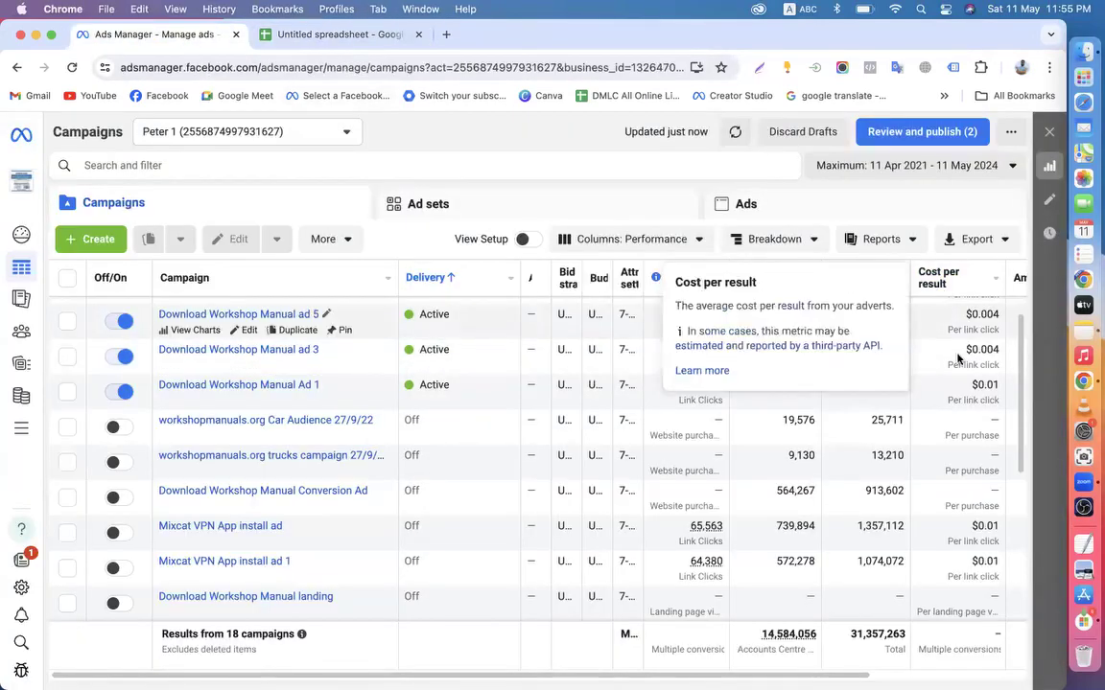
click(356, 39)
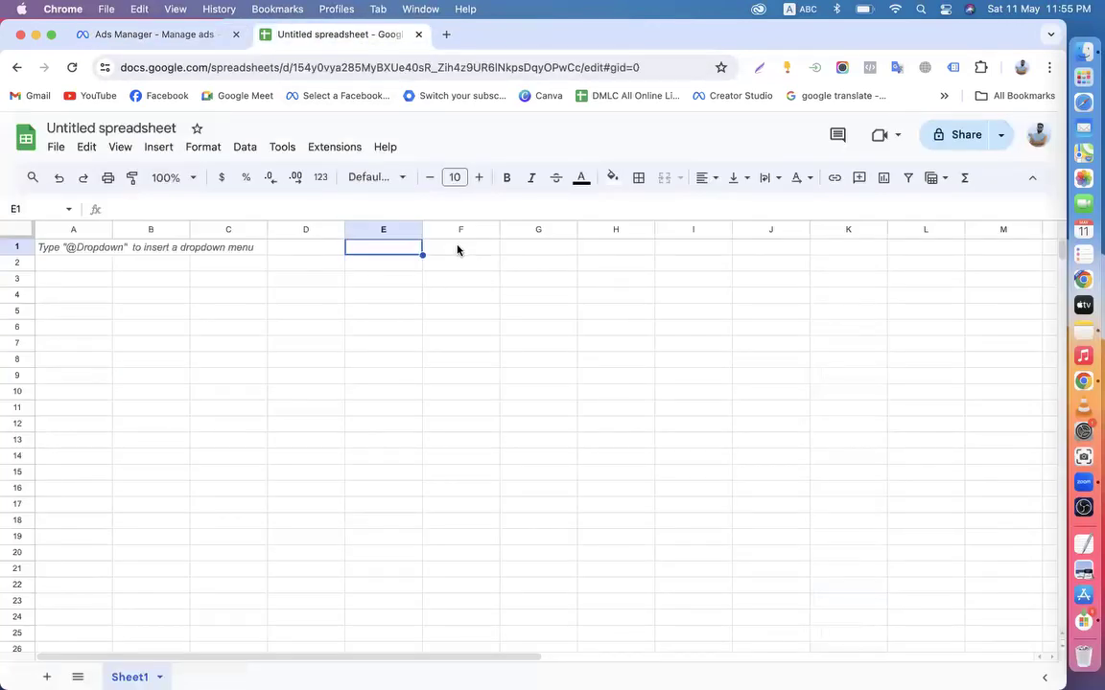
click(457, 250)
Select cells A2, A3, B3 and F2 while checking Ads Manager, ending on the spreadsheet
click(82, 268)
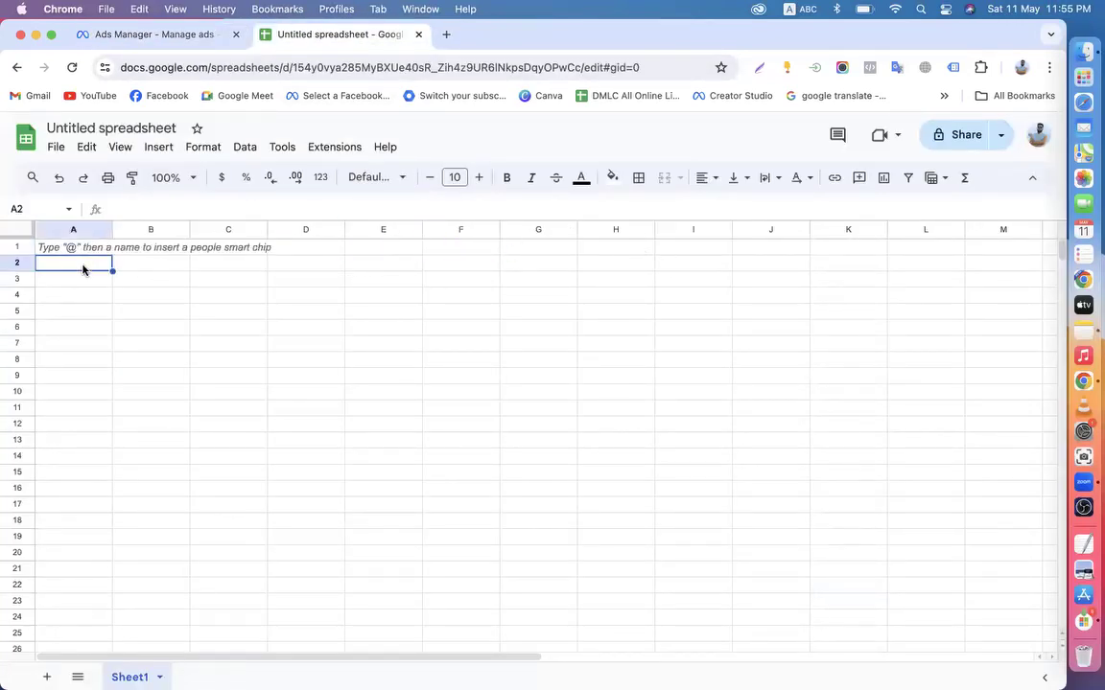
click(92, 280)
click(147, 283)
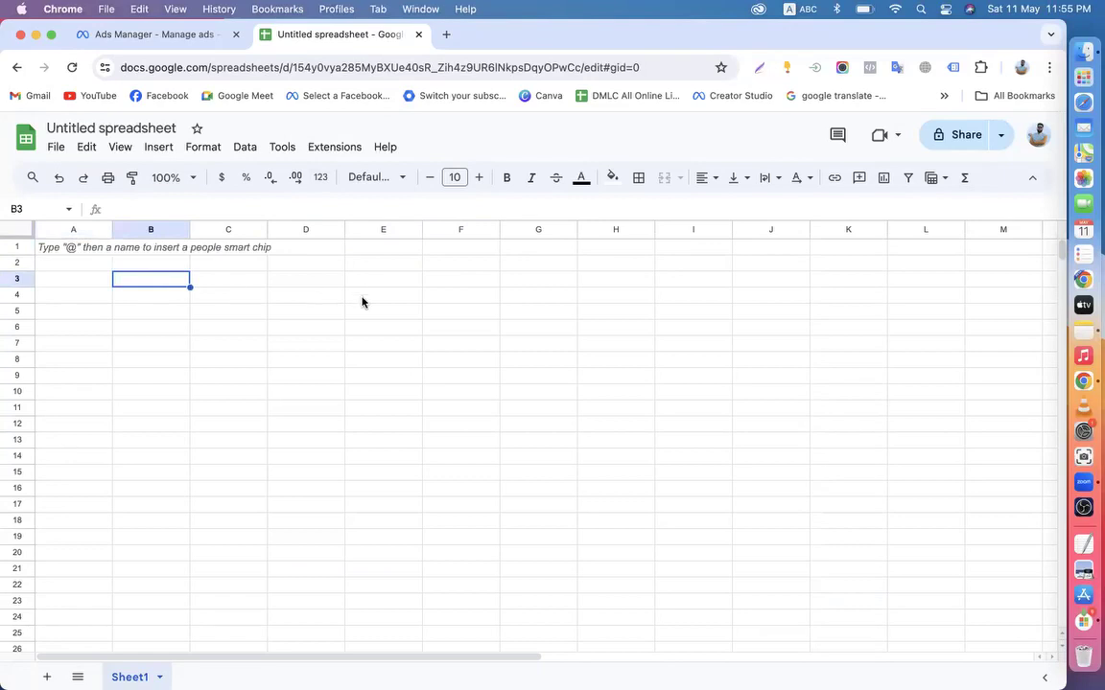
click(152, 36)
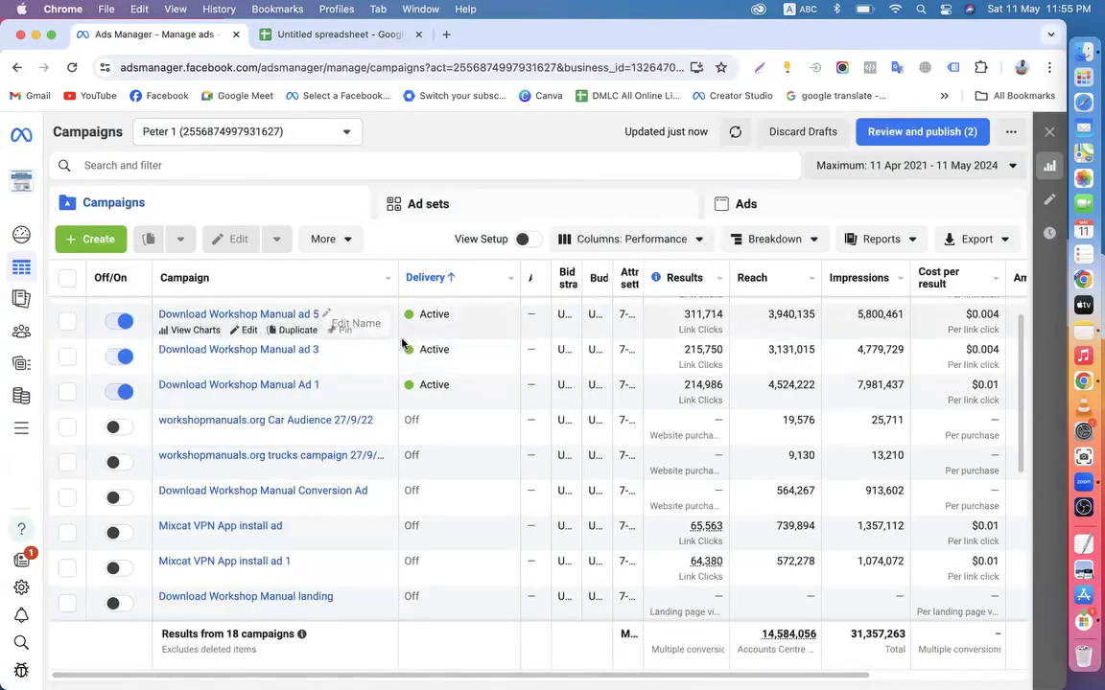
click(287, 38)
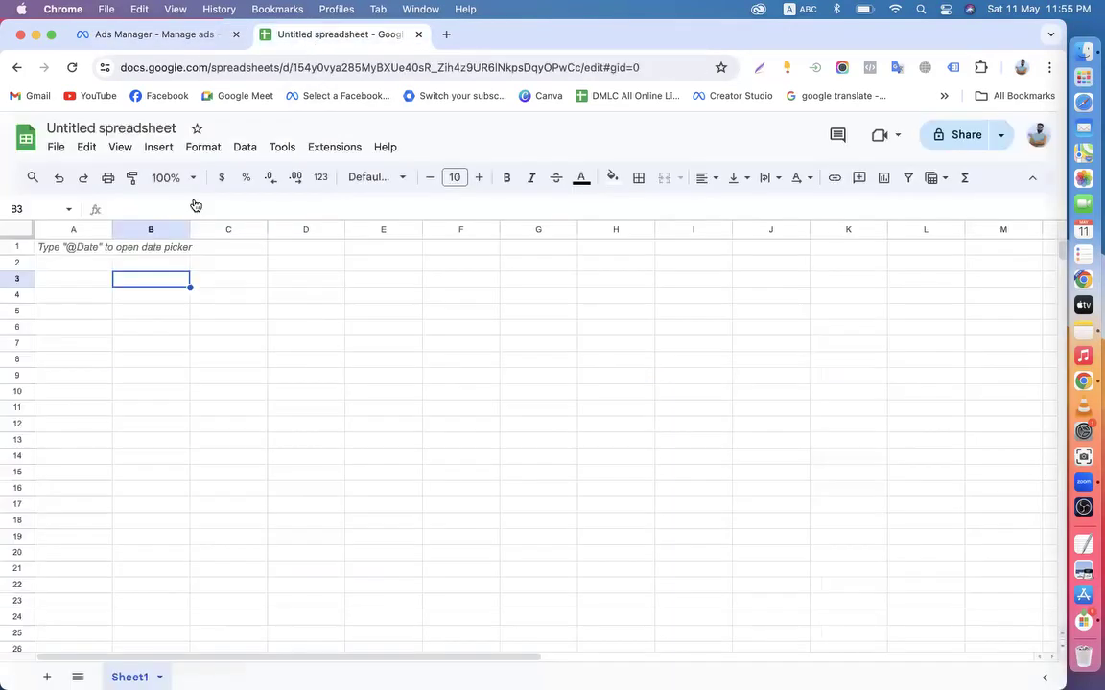
click(158, 34)
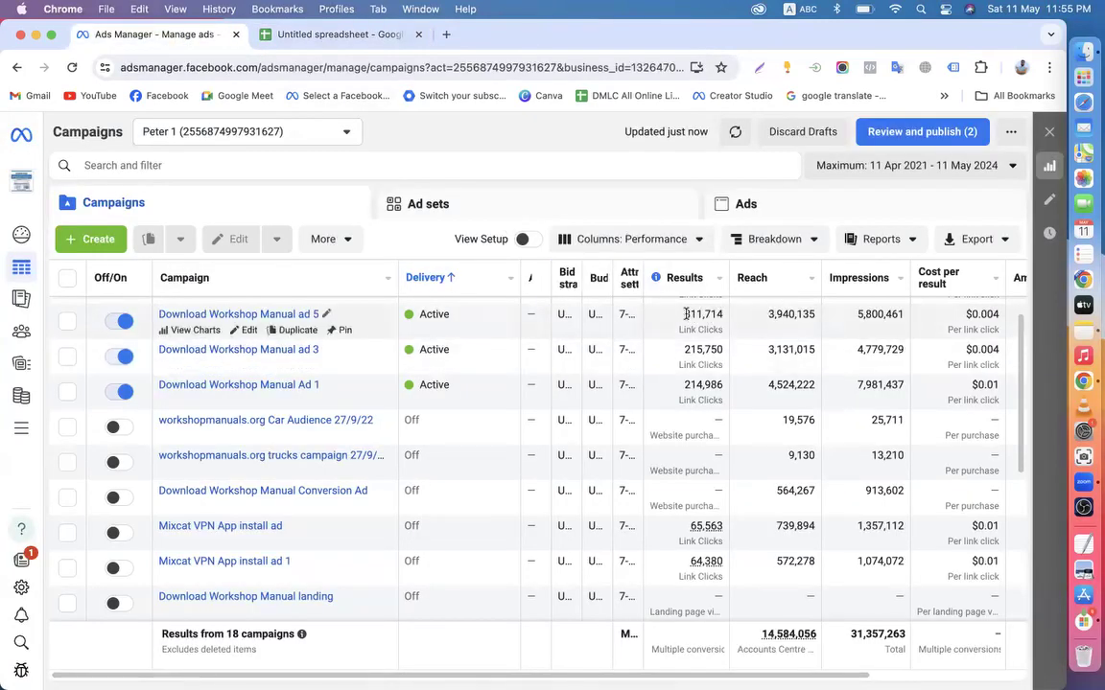
click(321, 34)
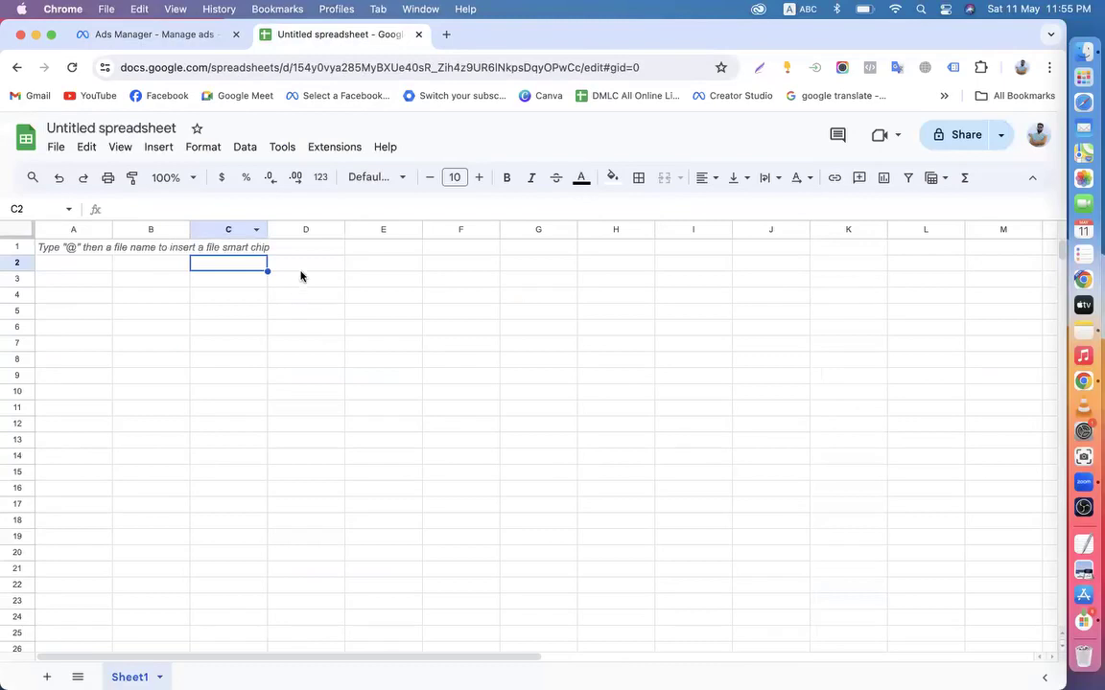
click(183, 34)
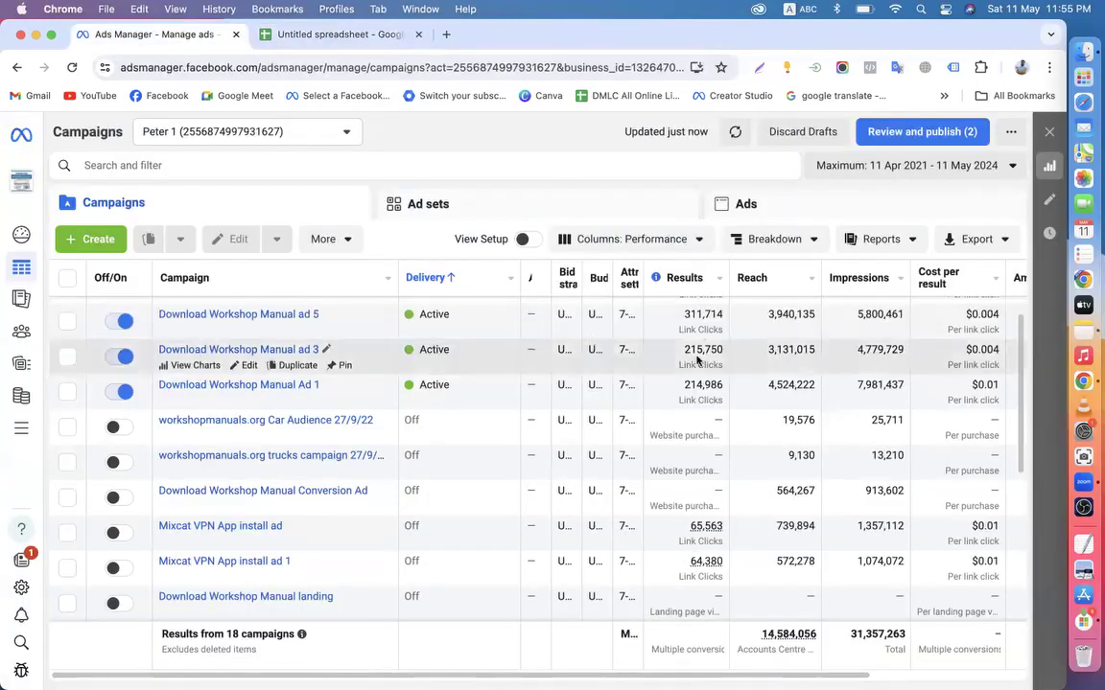
click(351, 36)
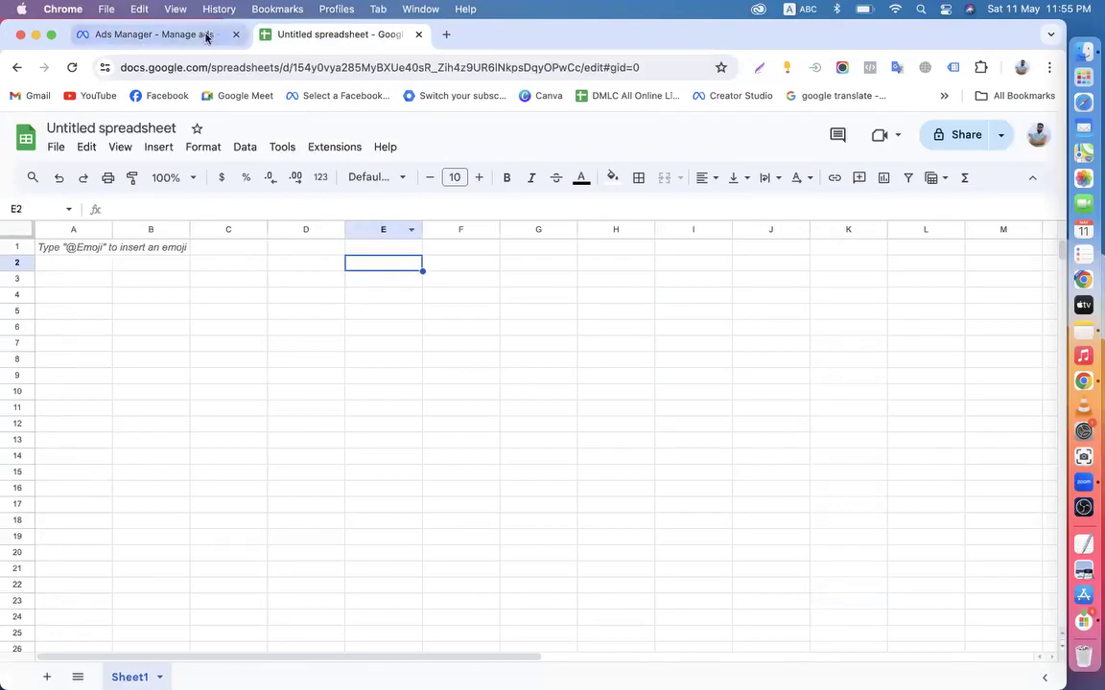
click(204, 34)
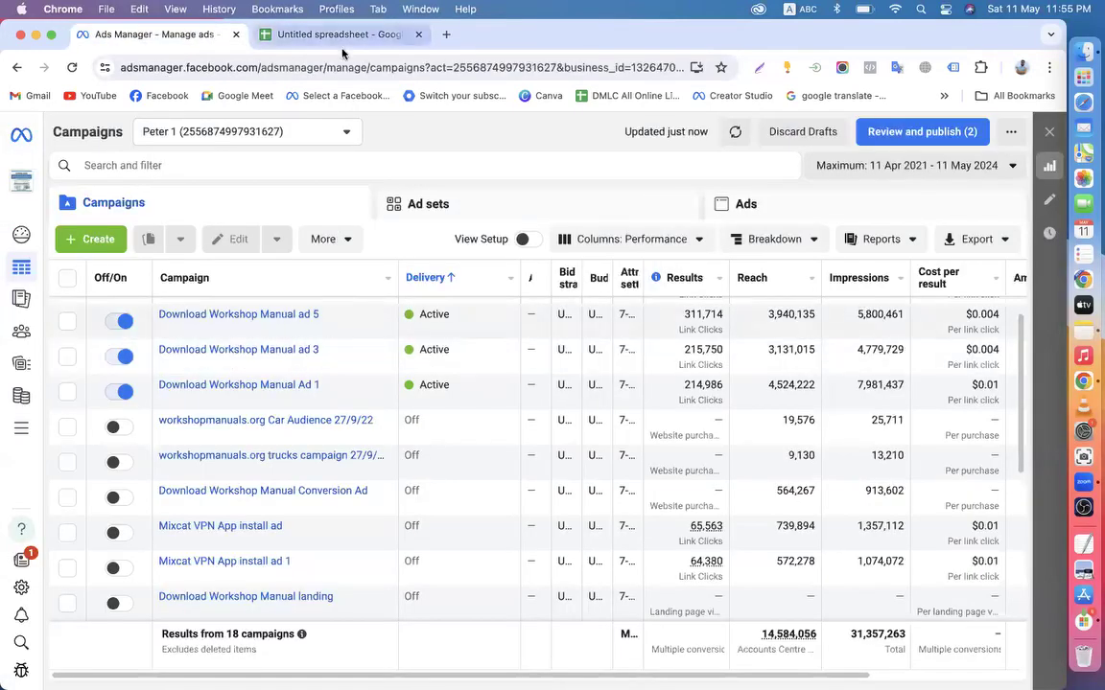
click(305, 38)
click(444, 264)
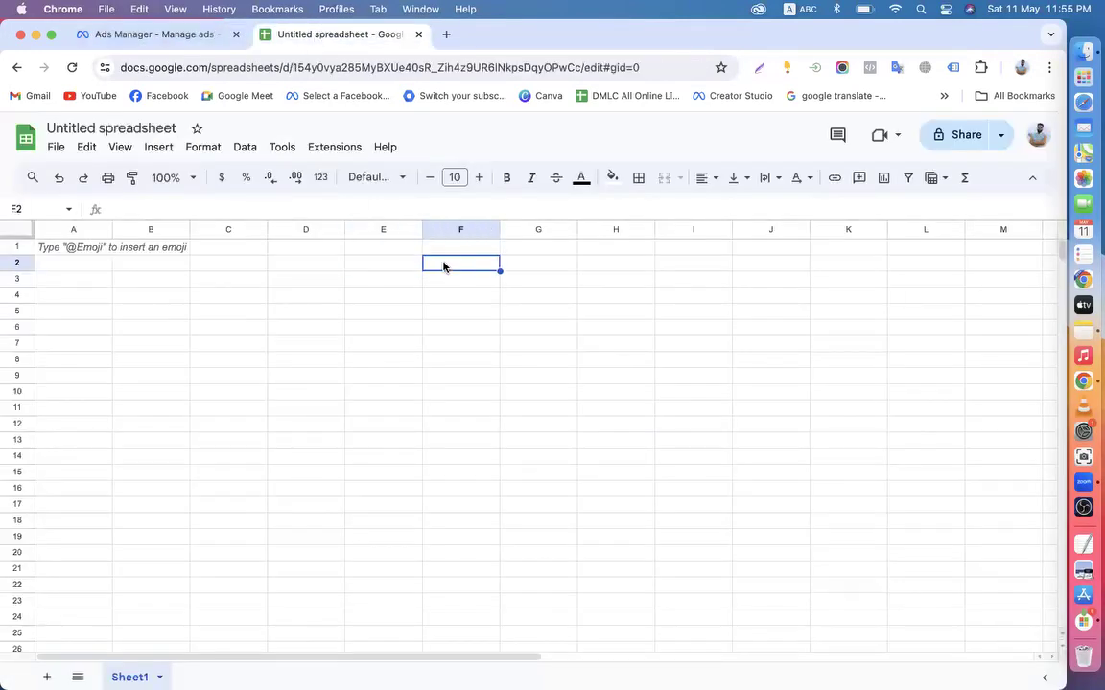
click(187, 37)
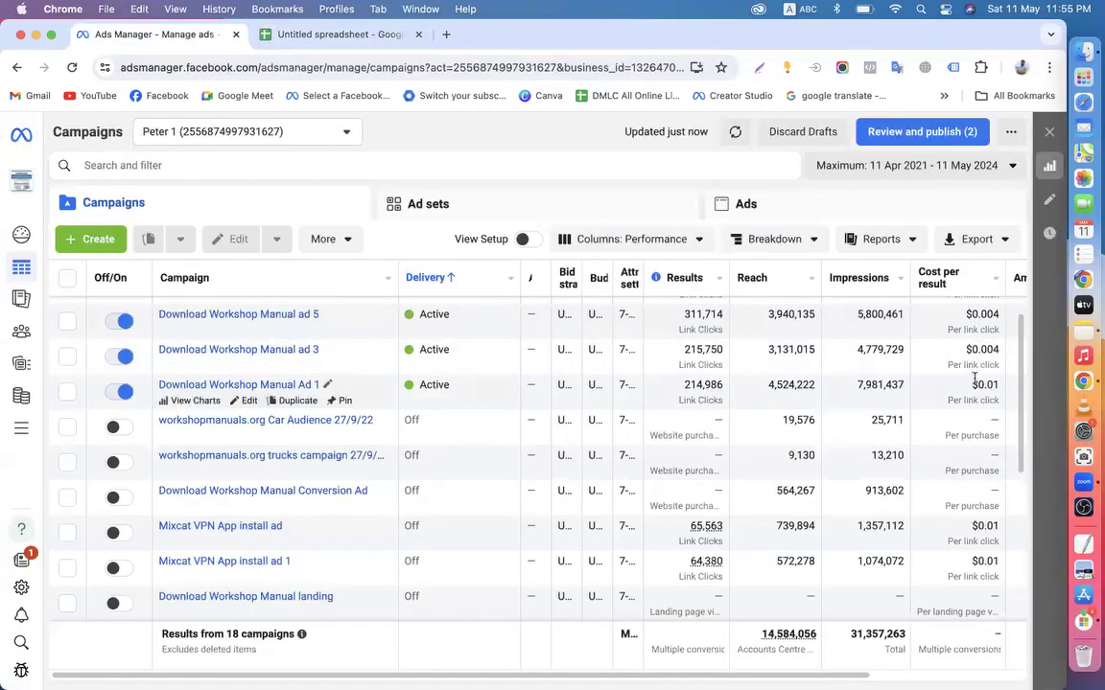
click(325, 38)
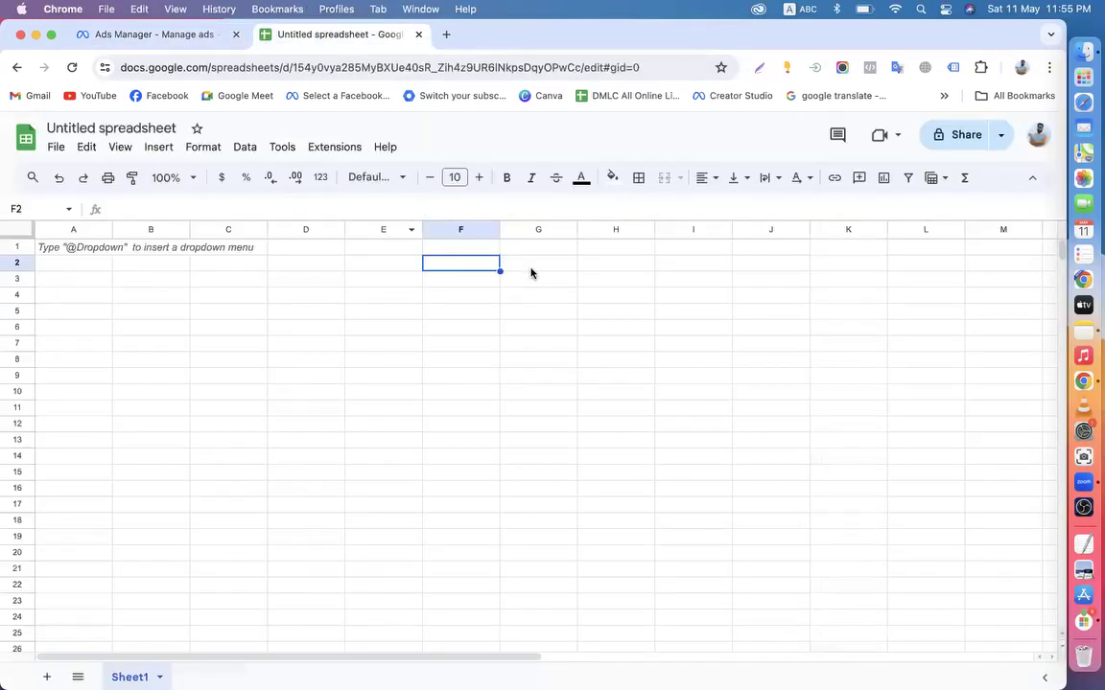
Download the blank spreadsheet as a Microsoft Excel (.xlsx) file
click(55, 148)
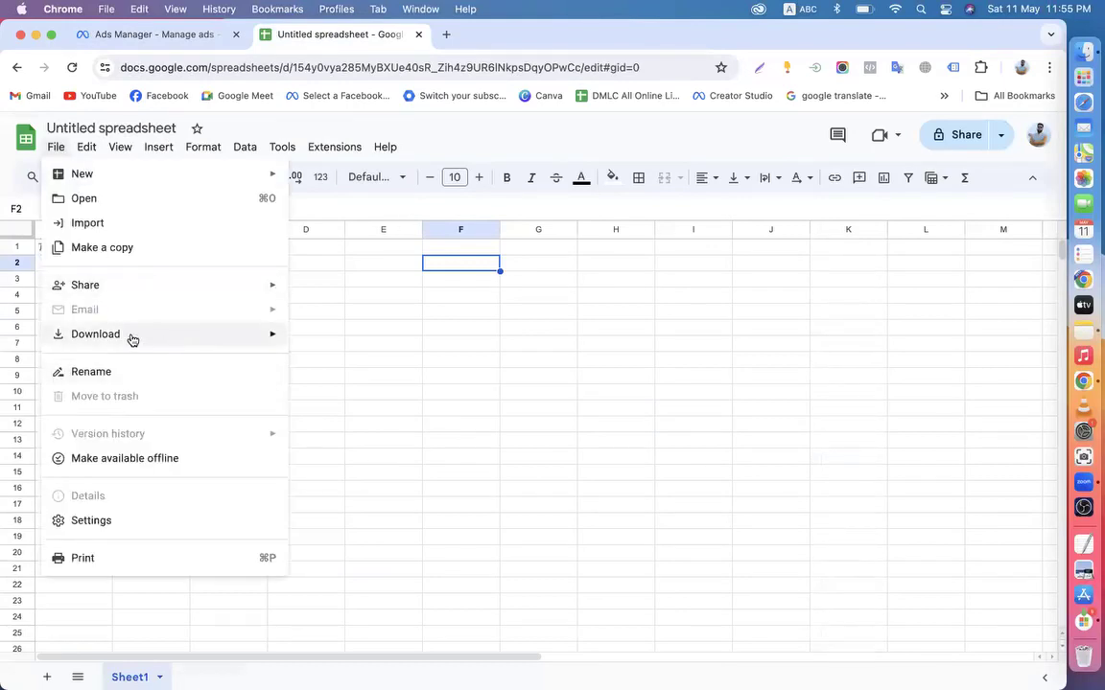
mouse_move(269, 341)
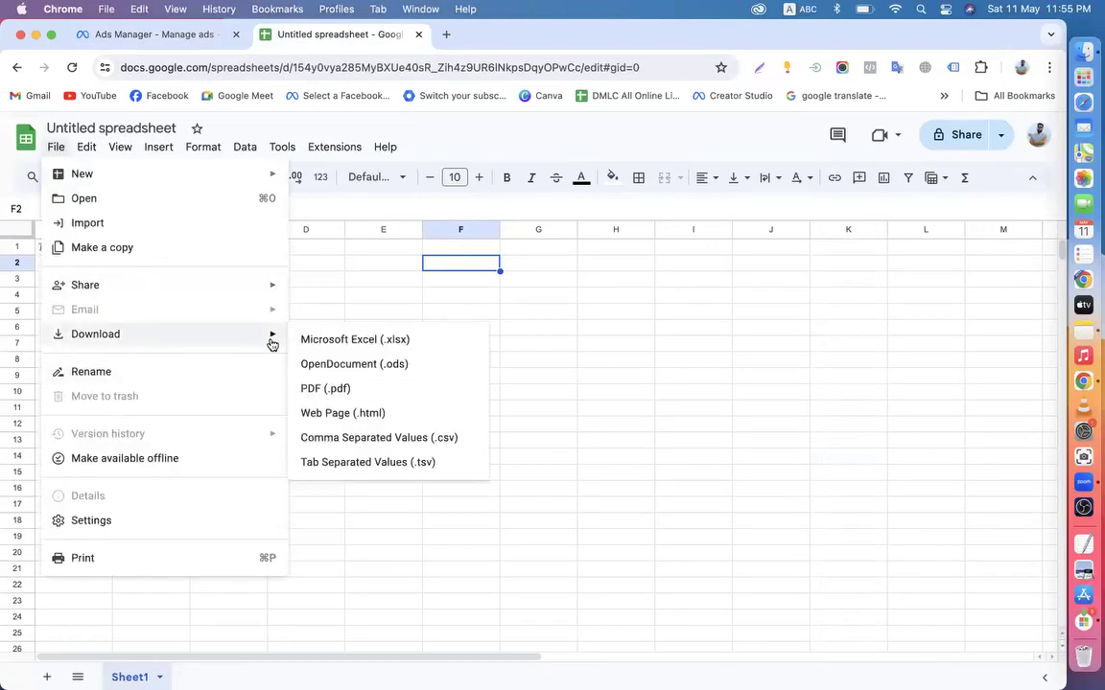
click(398, 348)
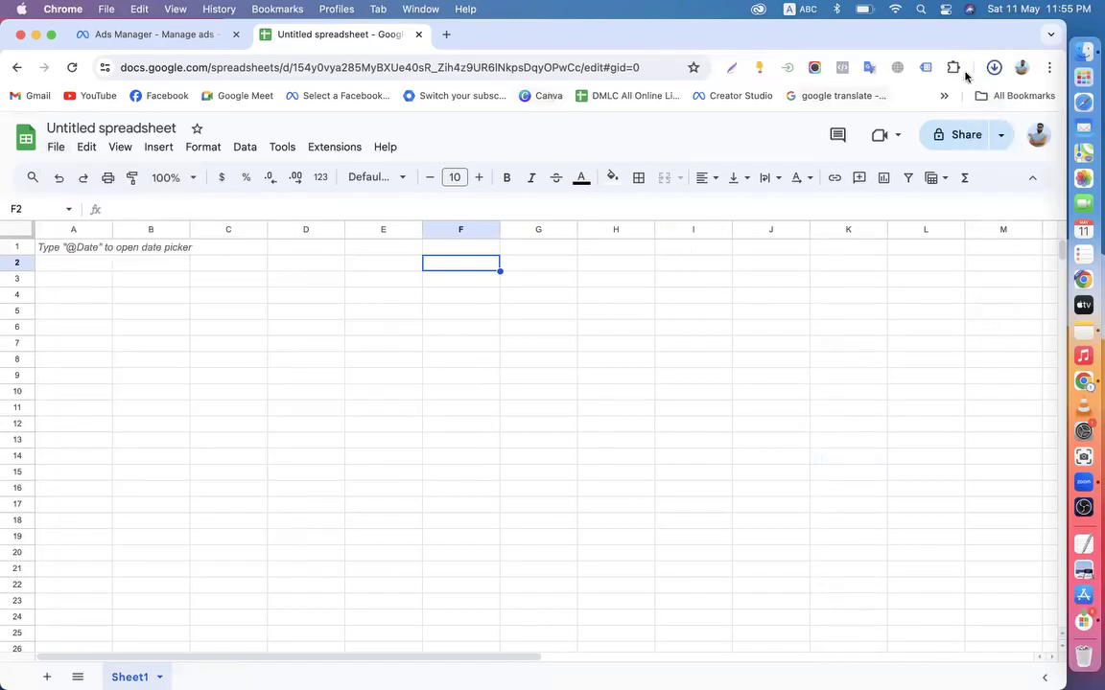
Move the downloaded xlsx from Downloads to the Bin and return to Ads Manager
click(993, 68)
click(952, 105)
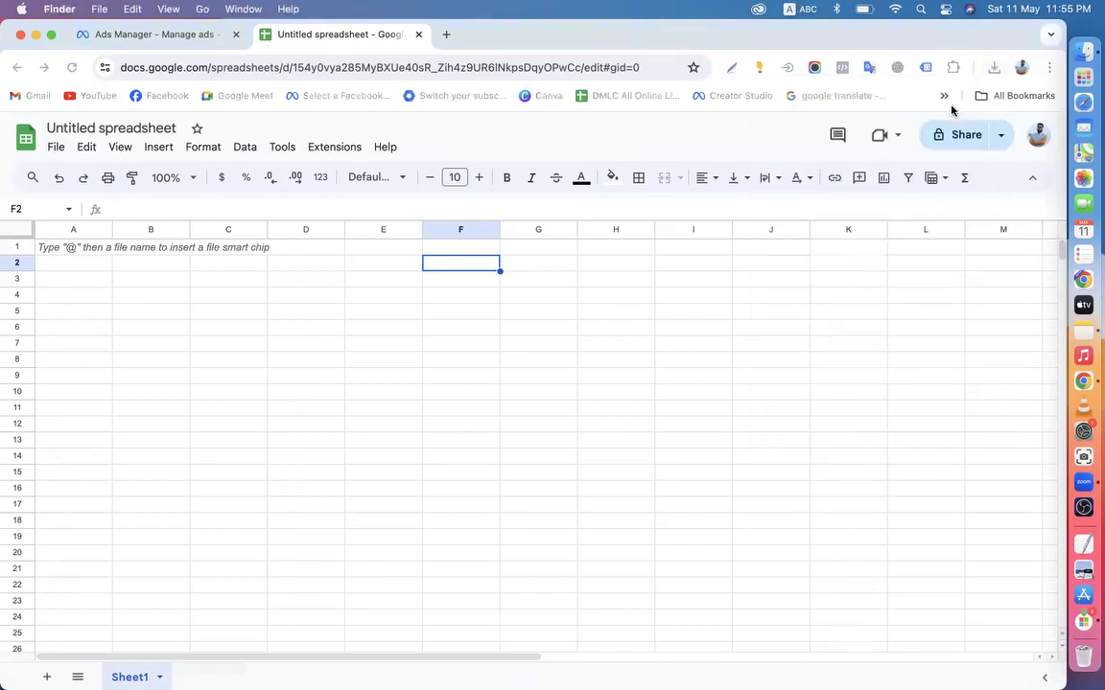
right_click(292, 233)
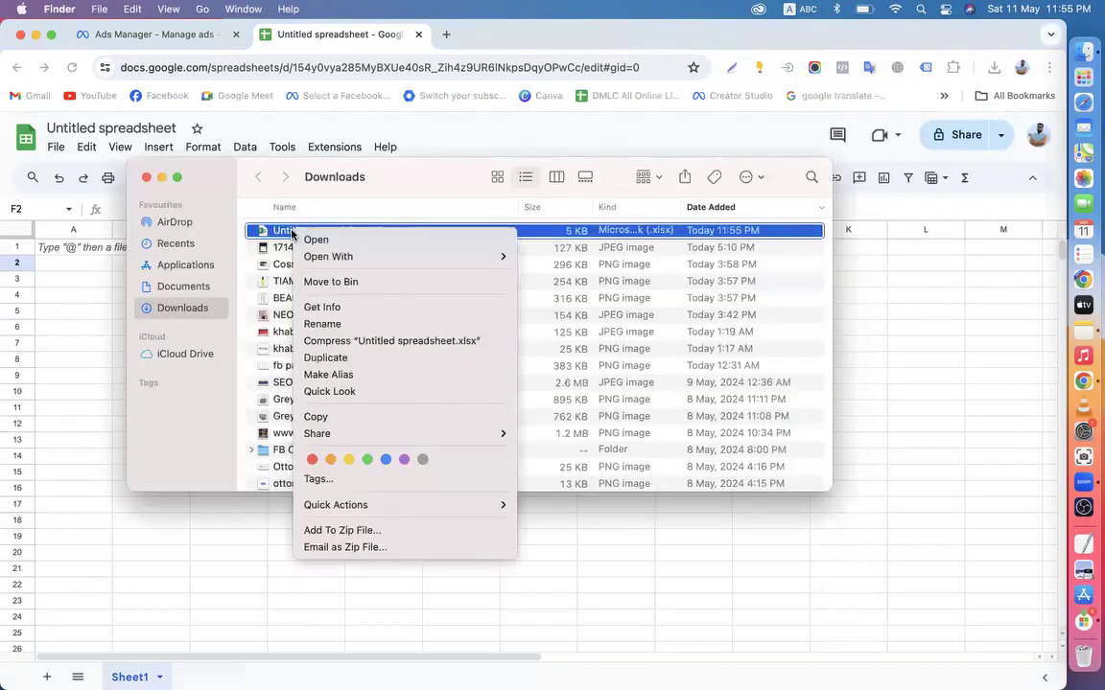
click(331, 279)
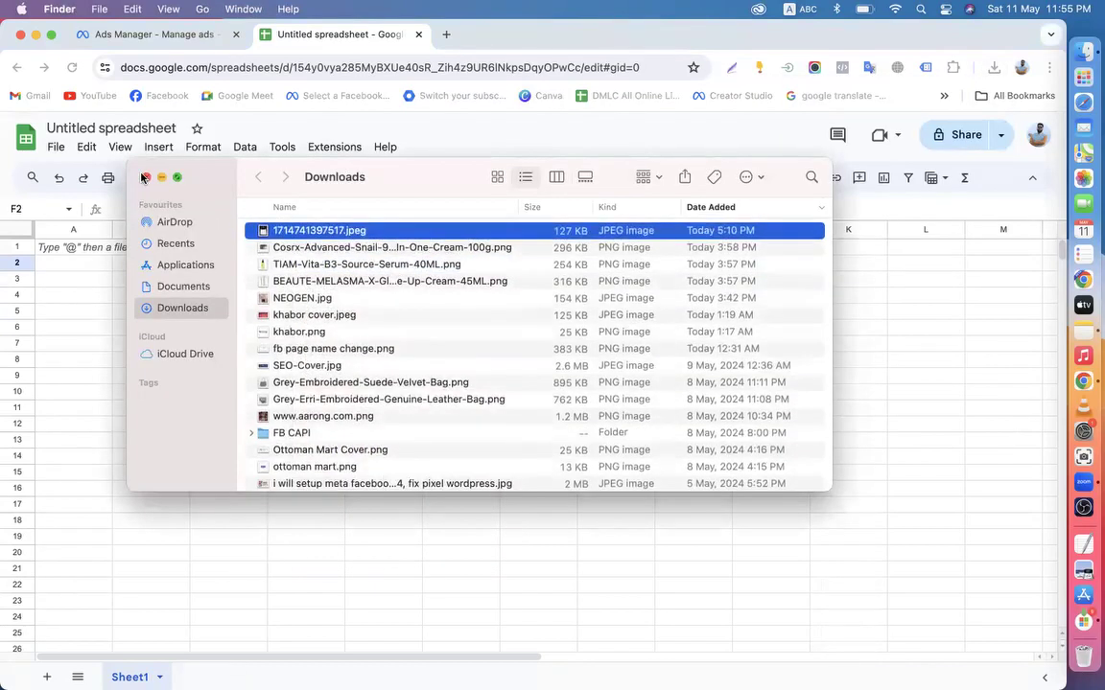
click(146, 177)
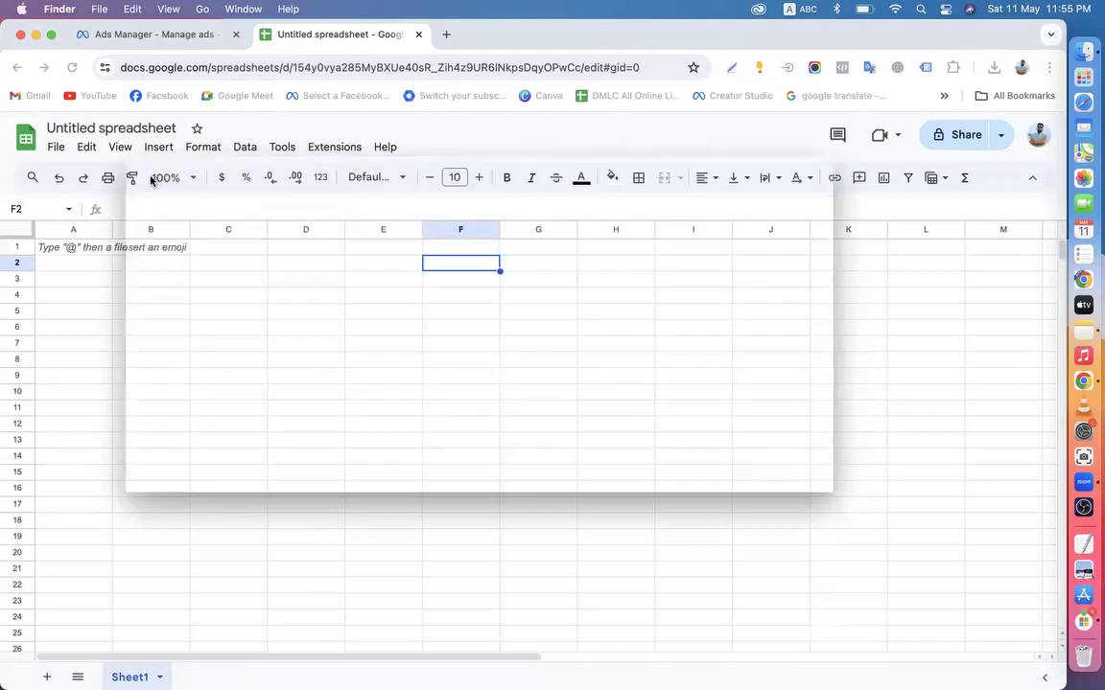
click(55, 150)
click(147, 34)
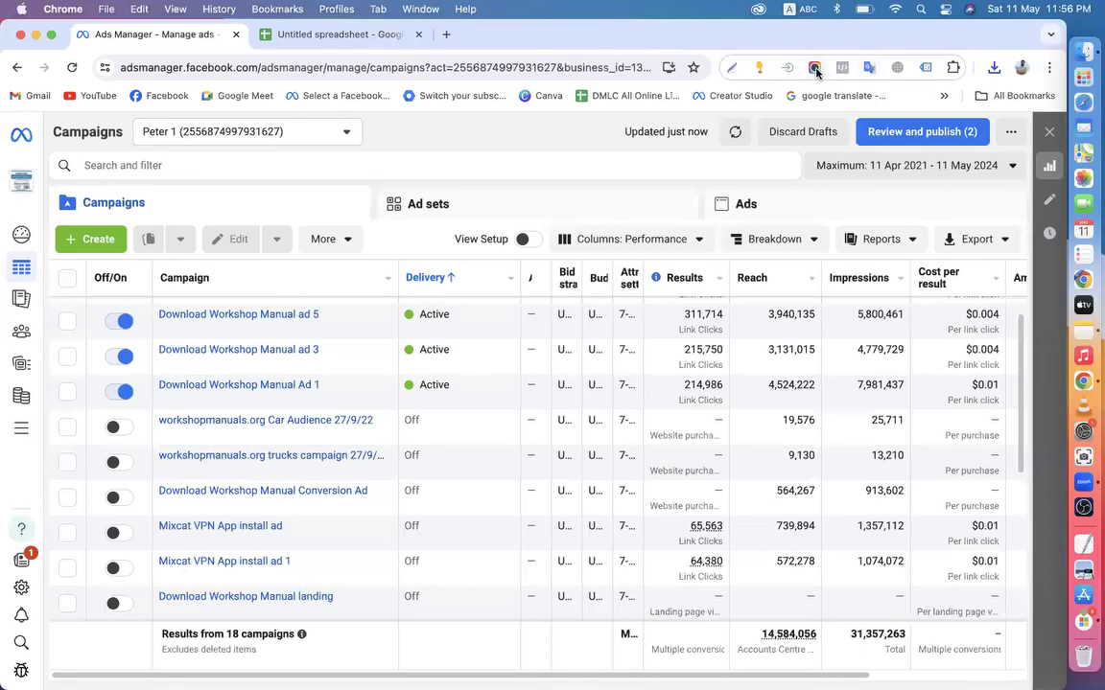
Capture the campaigns table area and save it as Ads-Manager-Manage-ads-Campaigns.png in Downloads
click(814, 68)
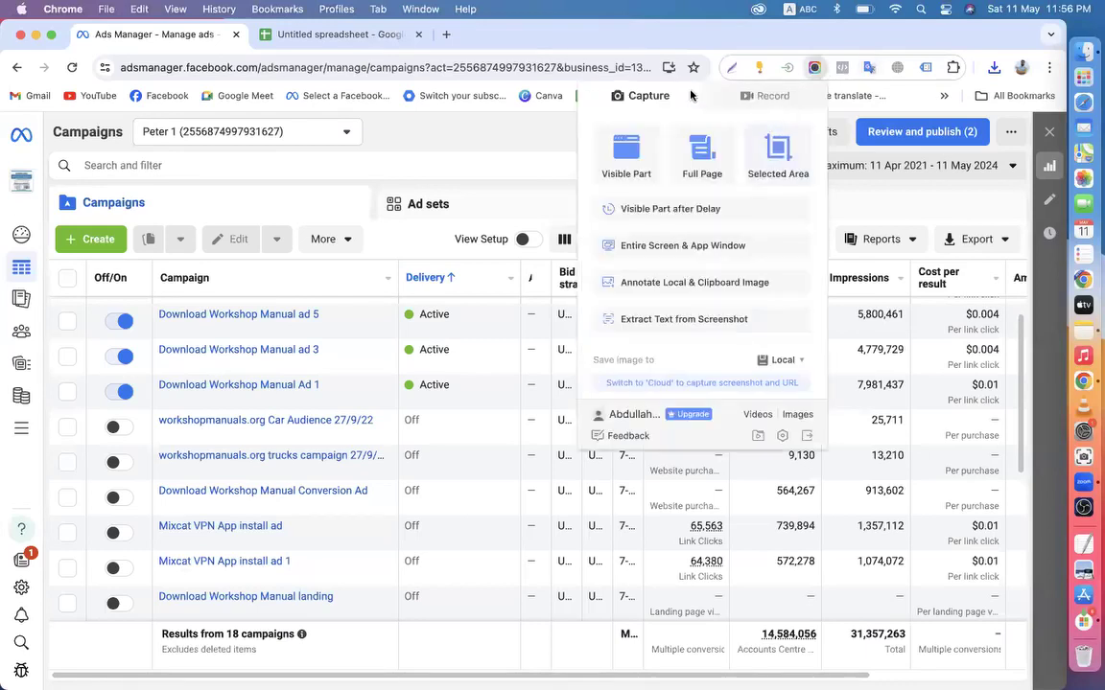
click(772, 168)
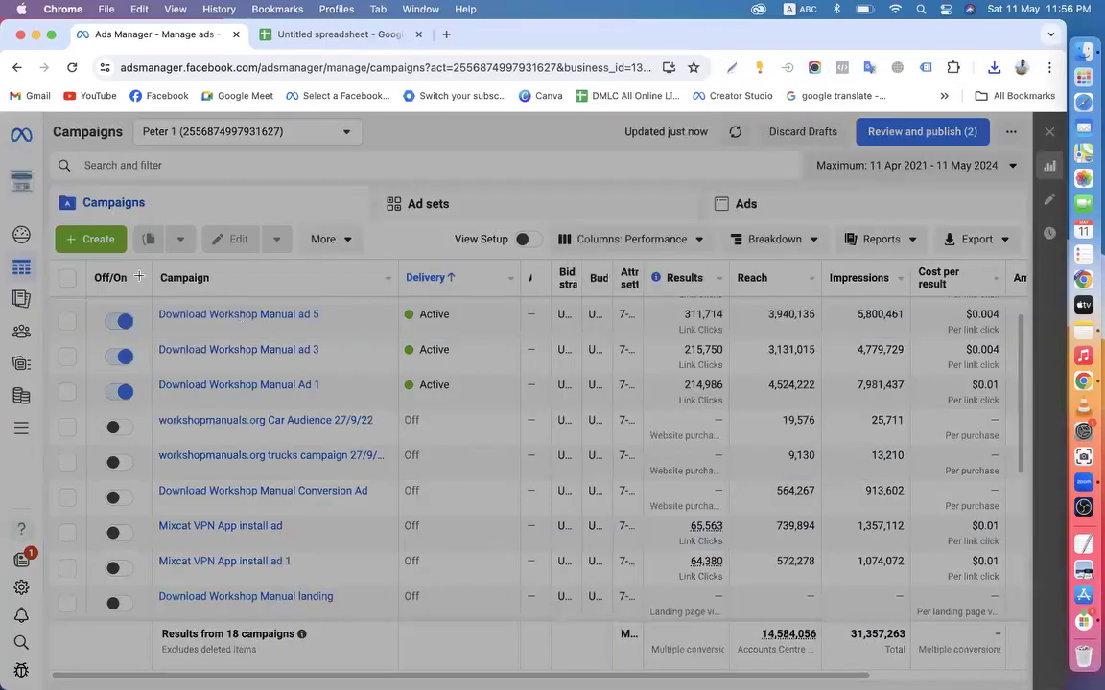
drag(56, 270, 1041, 517)
click(1007, 458)
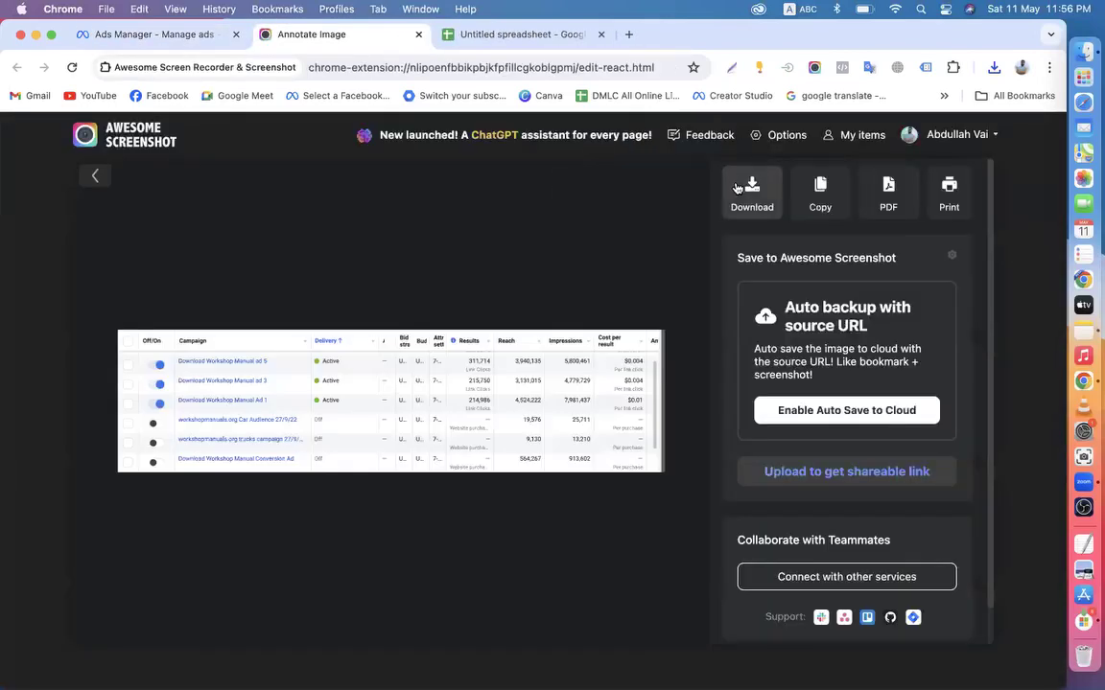
click(751, 190)
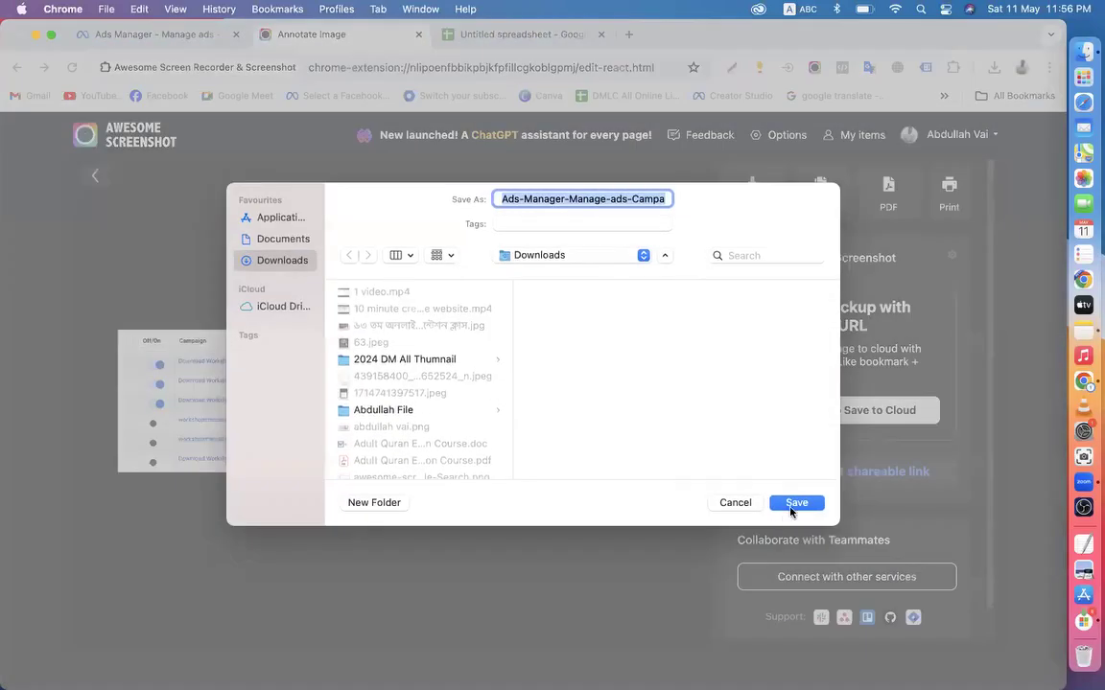
click(785, 505)
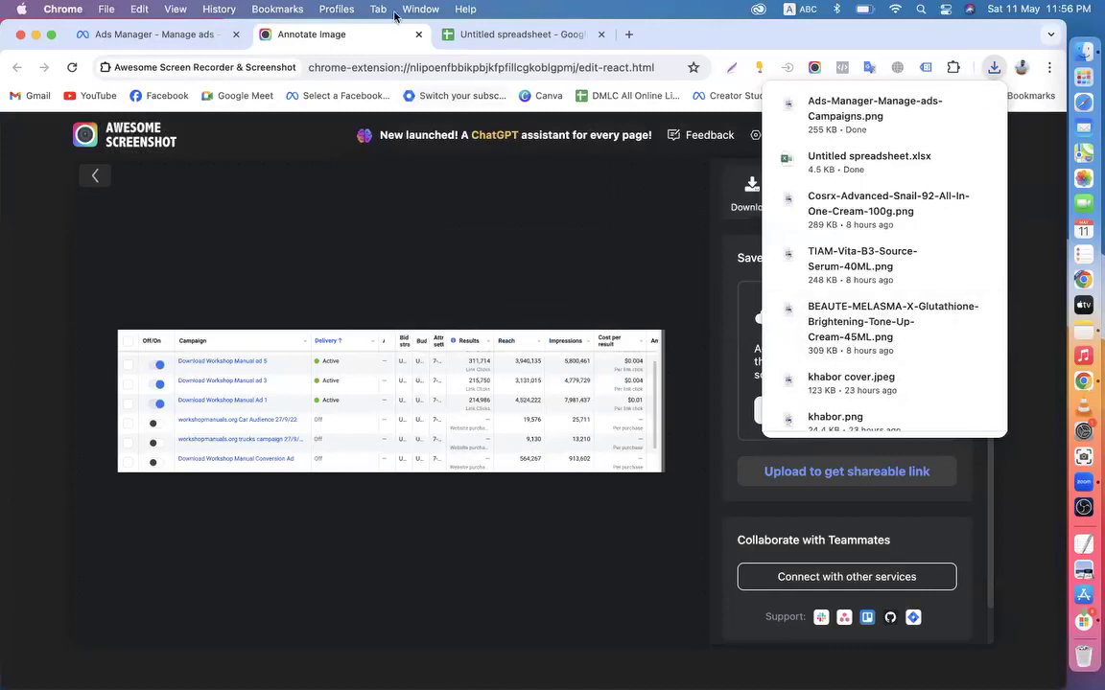
click(451, 36)
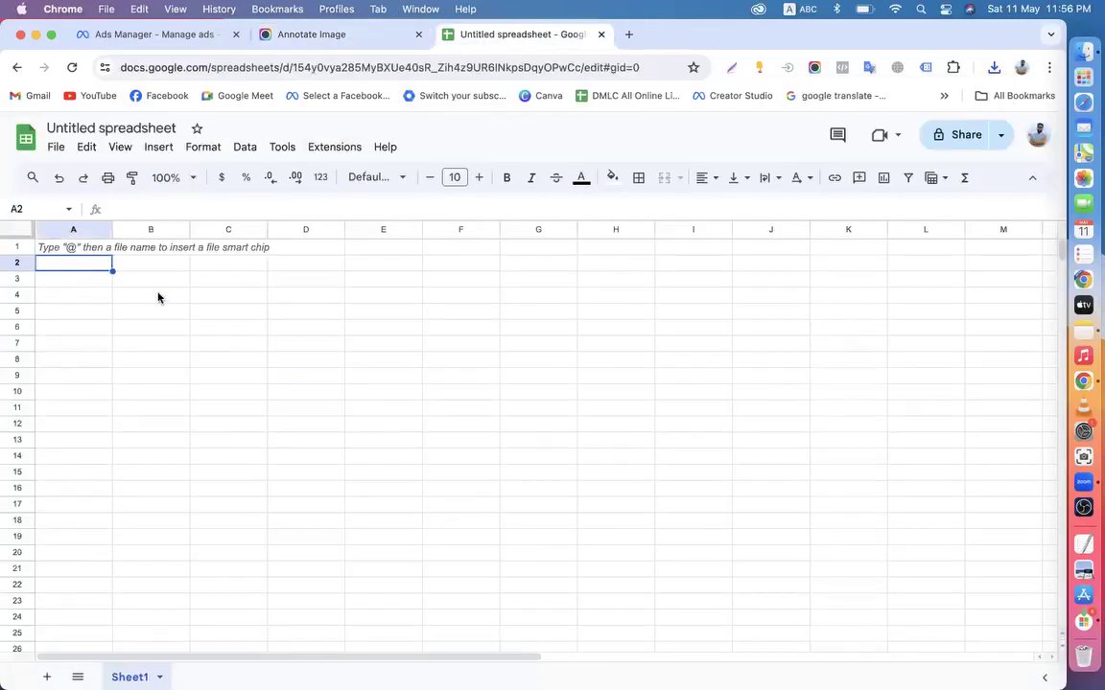
Return to the Ads Manager campaigns tab and close the Annotate Image and blank spreadsheet tabs
click(526, 249)
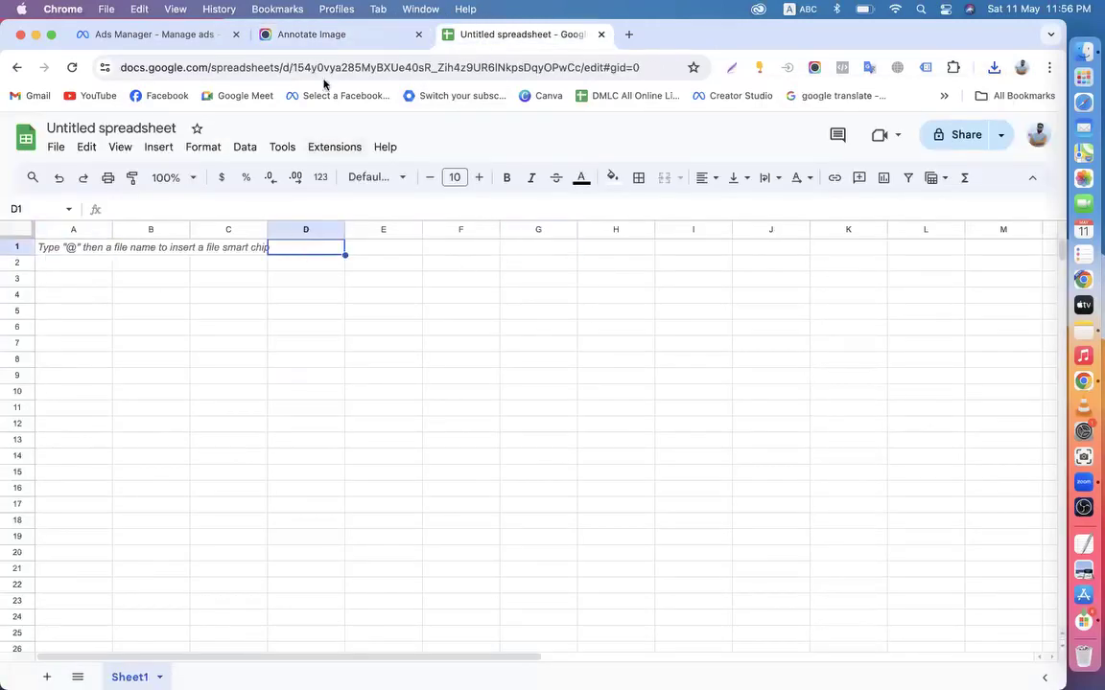
click(156, 35)
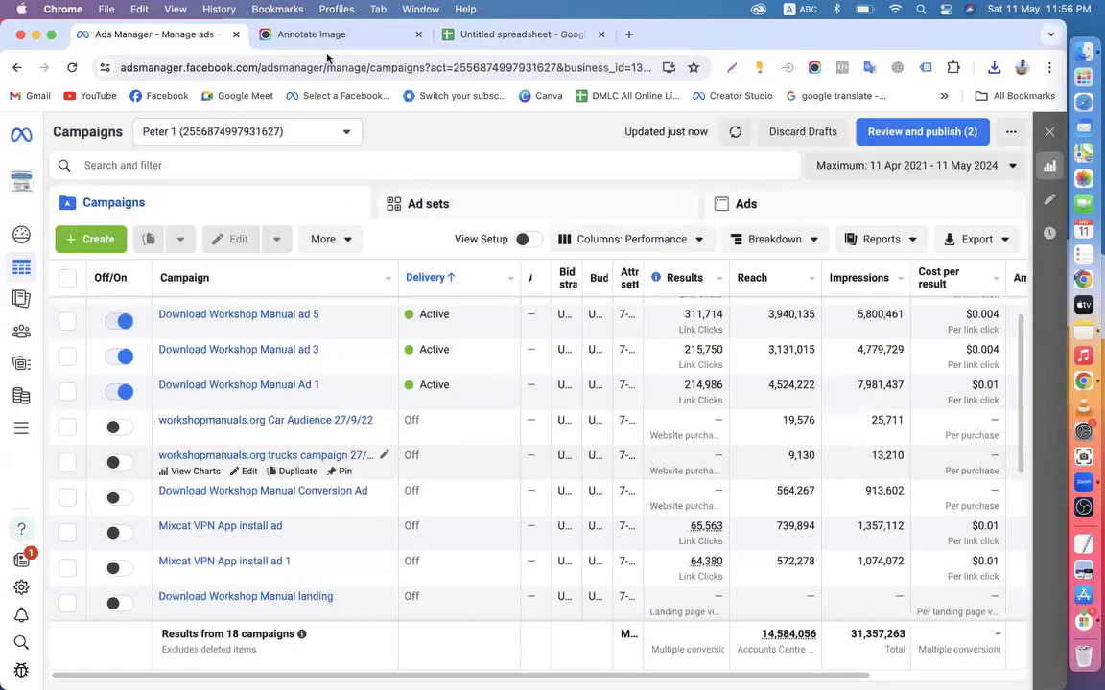
click(418, 34)
click(419, 35)
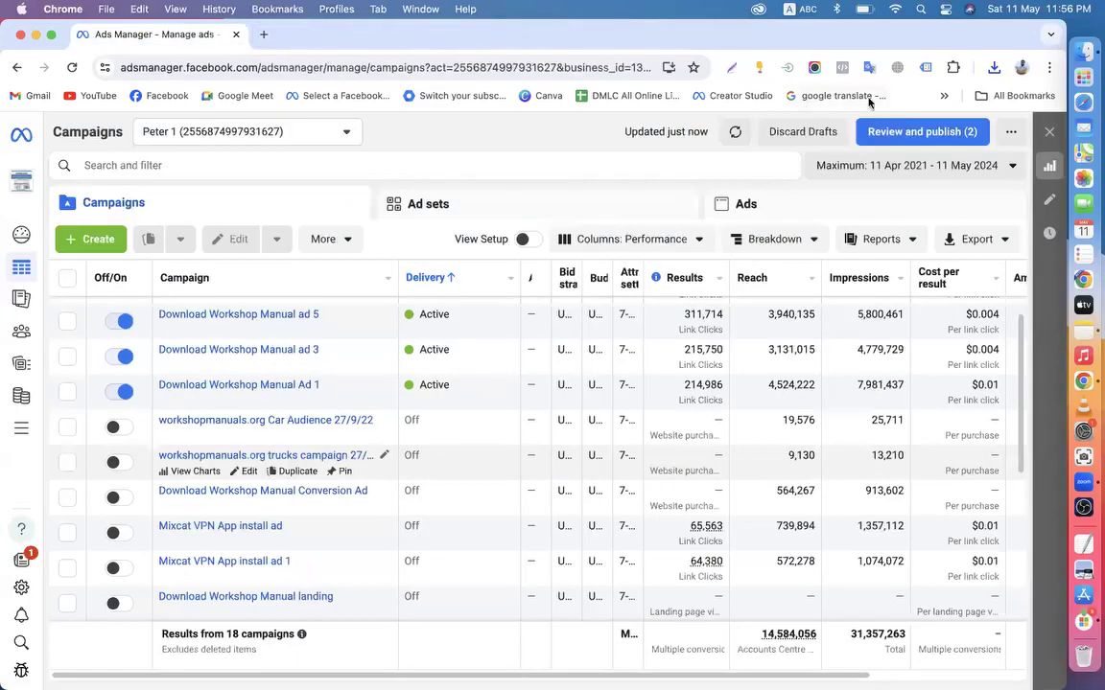
Browse the Downloads folder in Finder, check Screenshot.png's file actions without changing anything, then close the window
click(1083, 50)
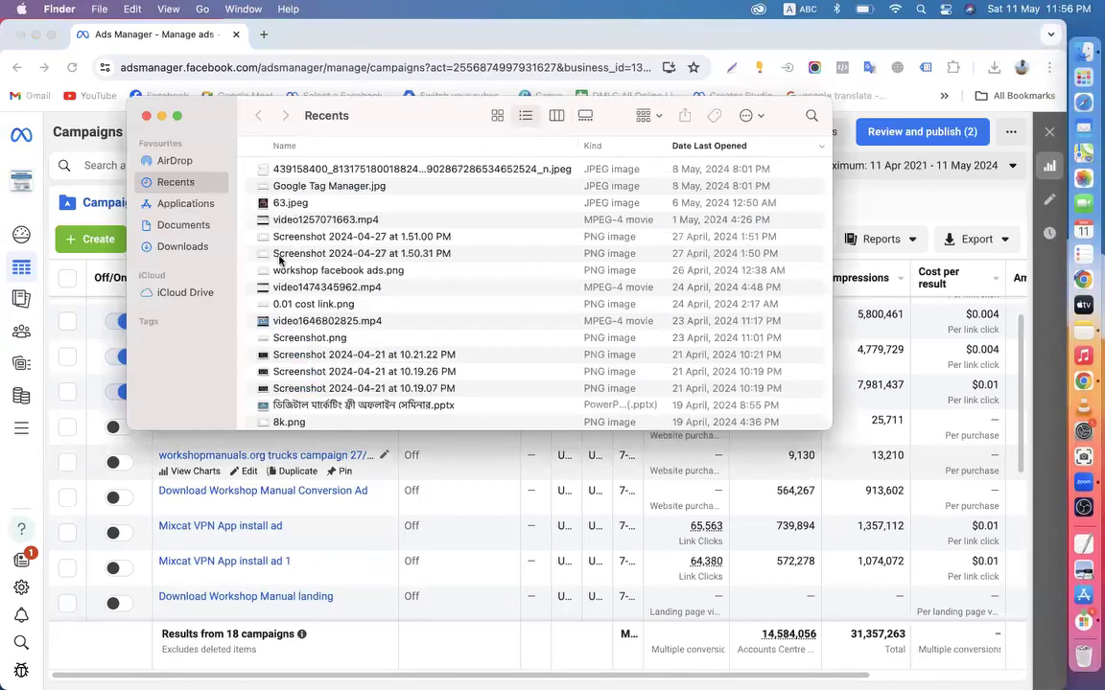
click(181, 246)
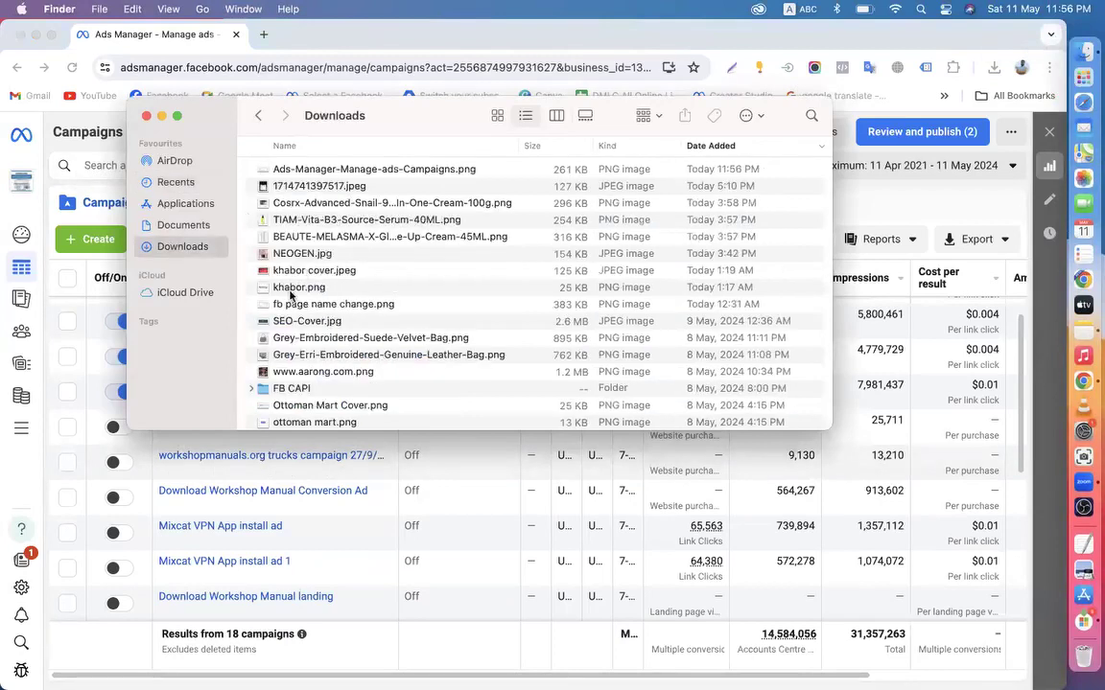
click(291, 293)
key(s)
scroll(290, 295, down, 1)
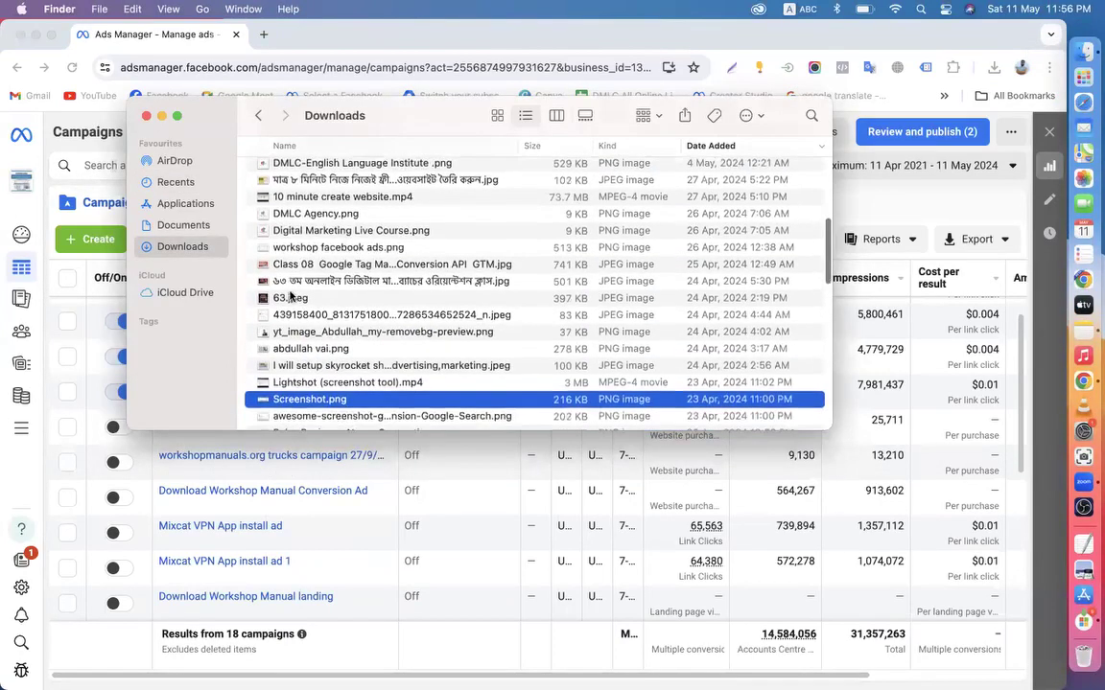
right_click(310, 403)
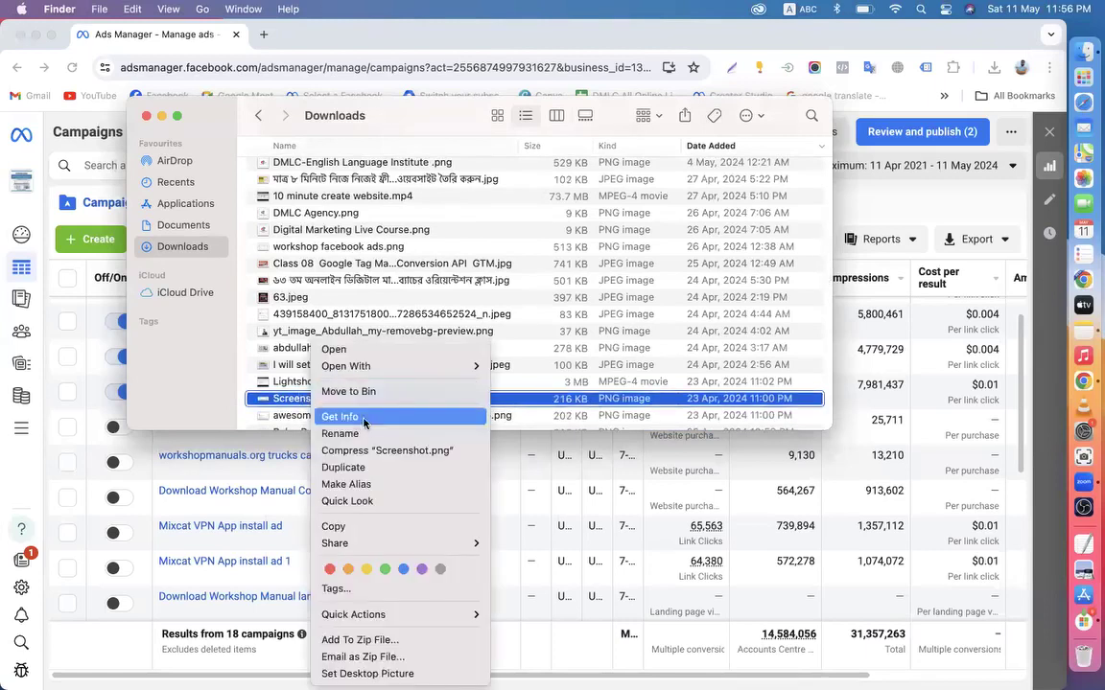
click(212, 163)
key(Down)
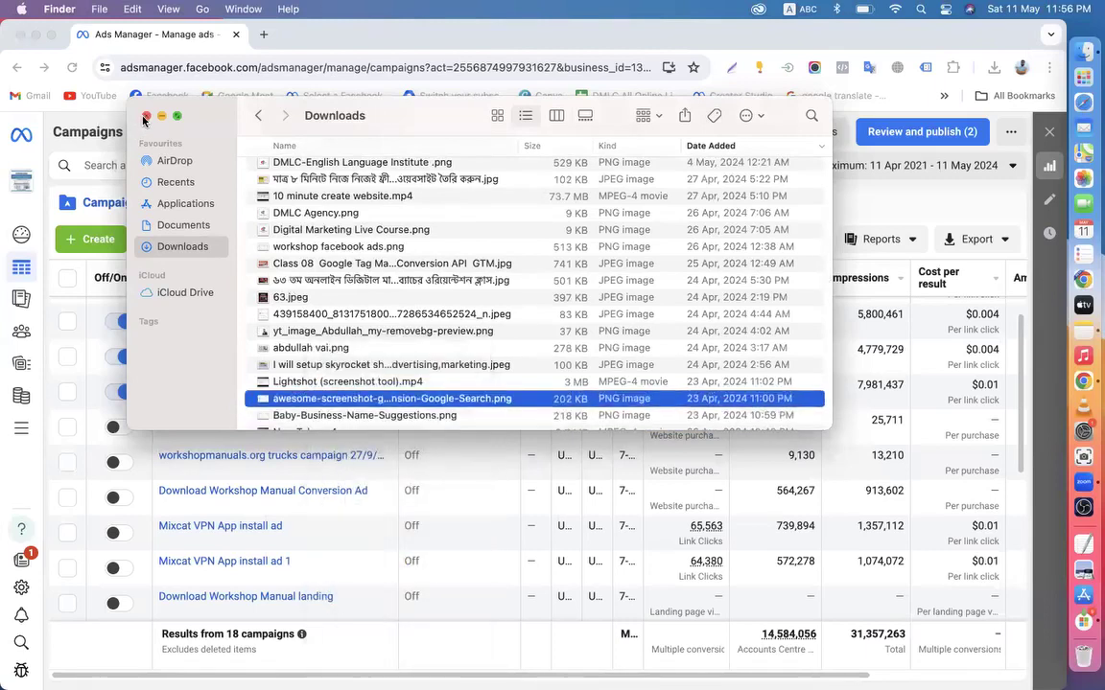
key(super+w)
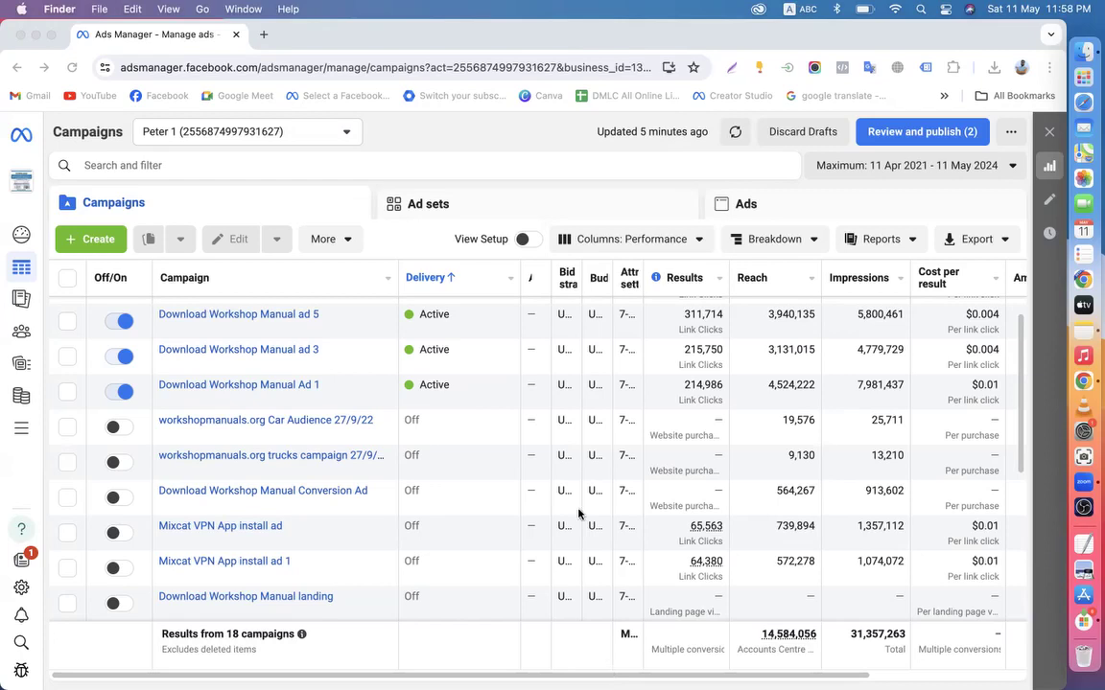
click(261, 34)
click(152, 98)
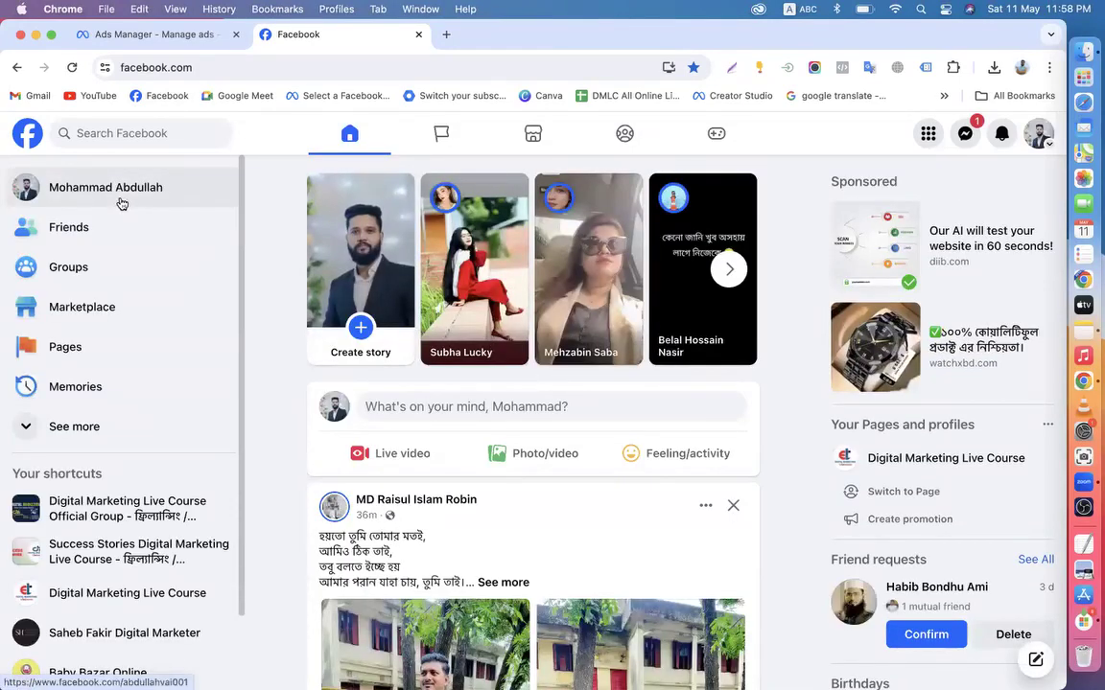
click(124, 203)
scroll(419, 558, down, 15)
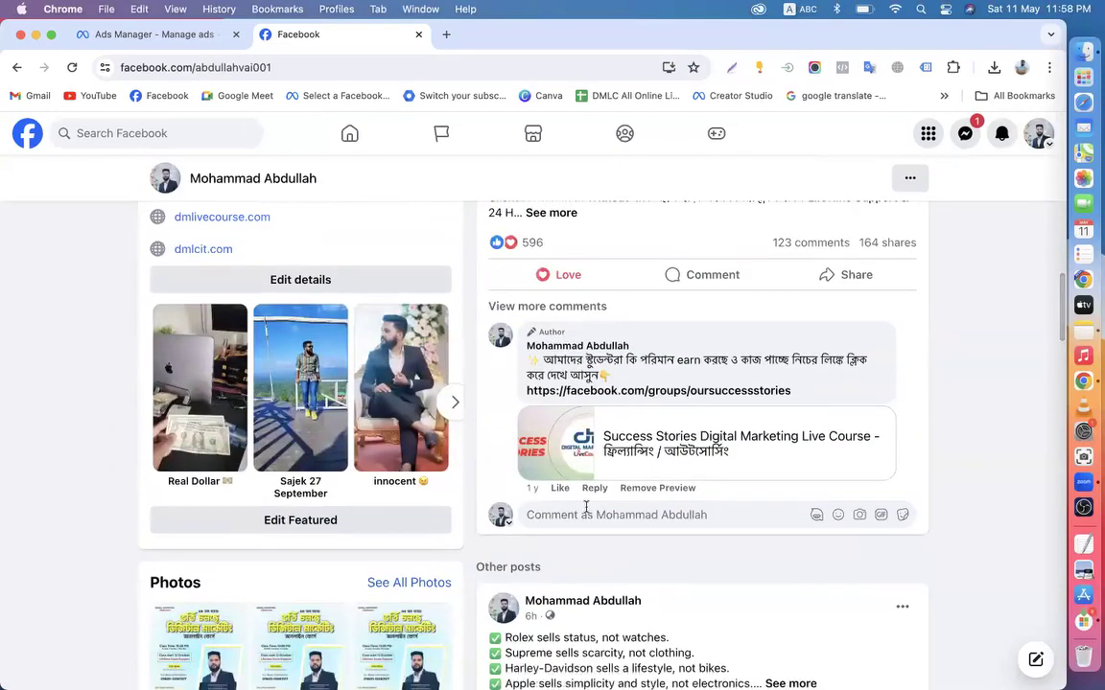
scroll(599, 470, down, 5)
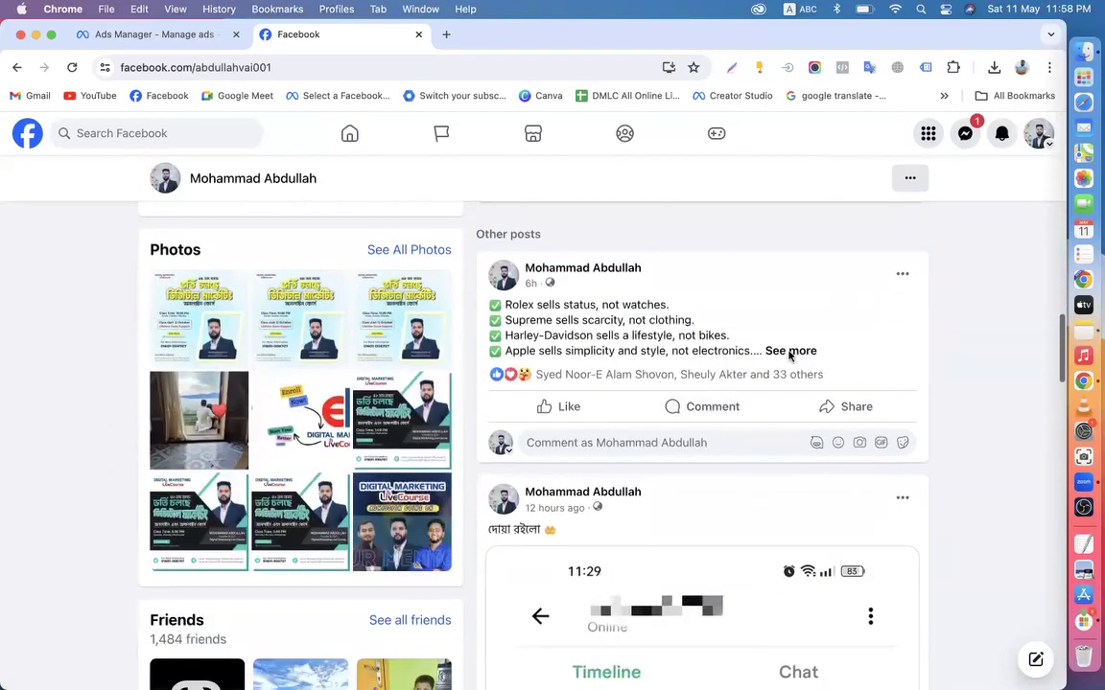
click(901, 278)
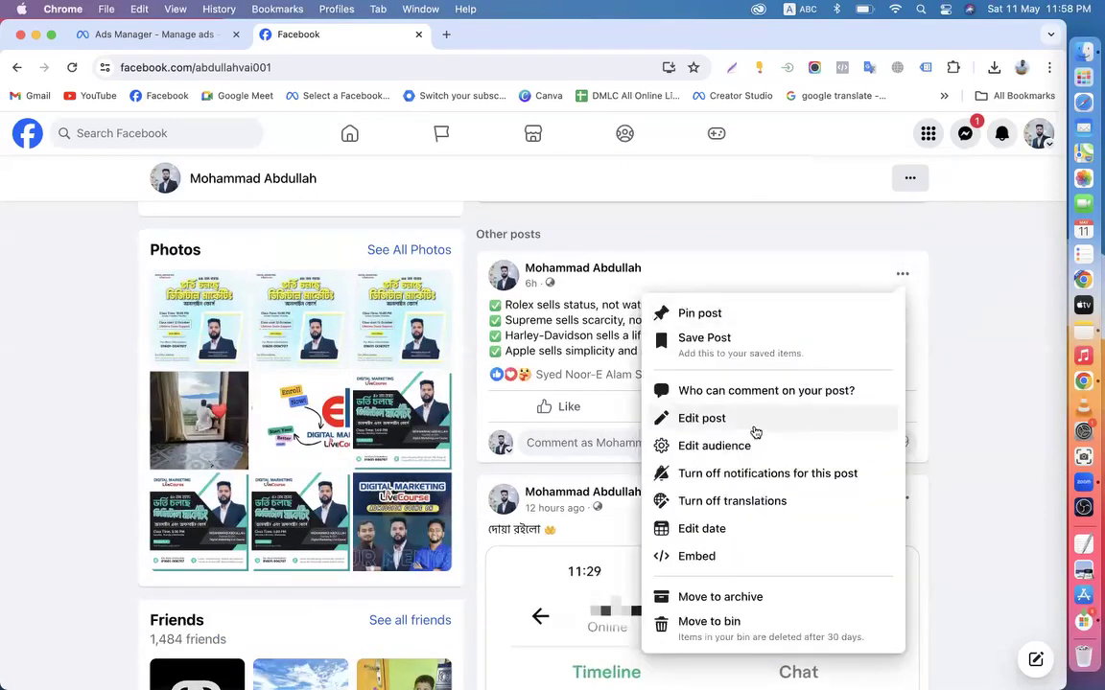
scroll(707, 533, down, 2)
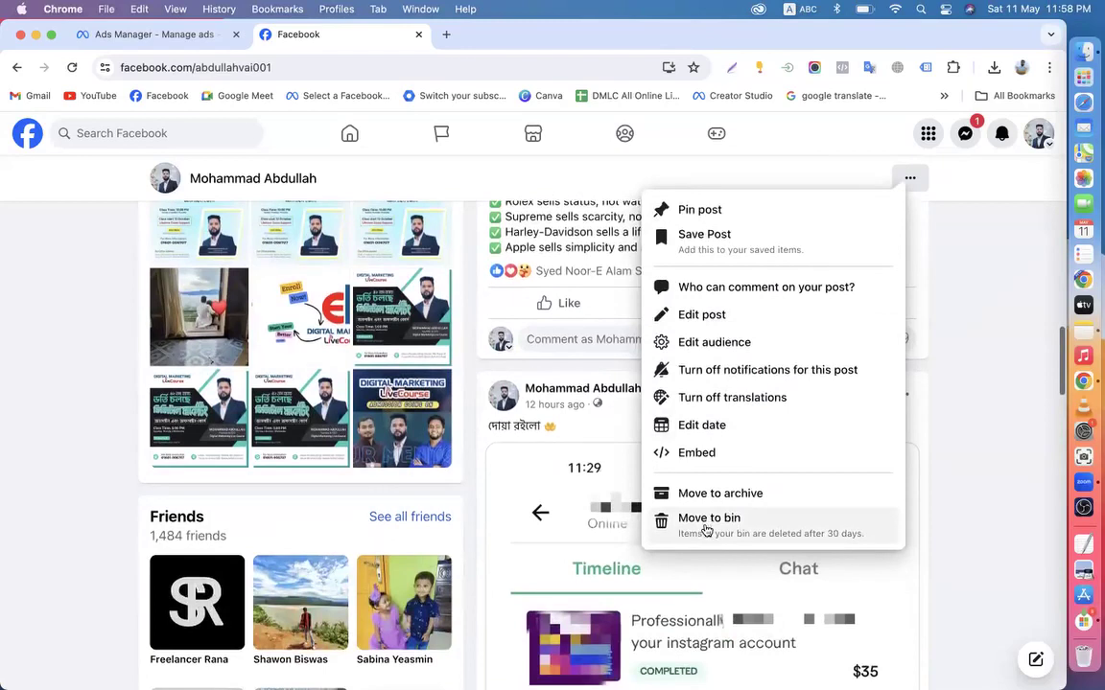
scroll(711, 424, up, 2)
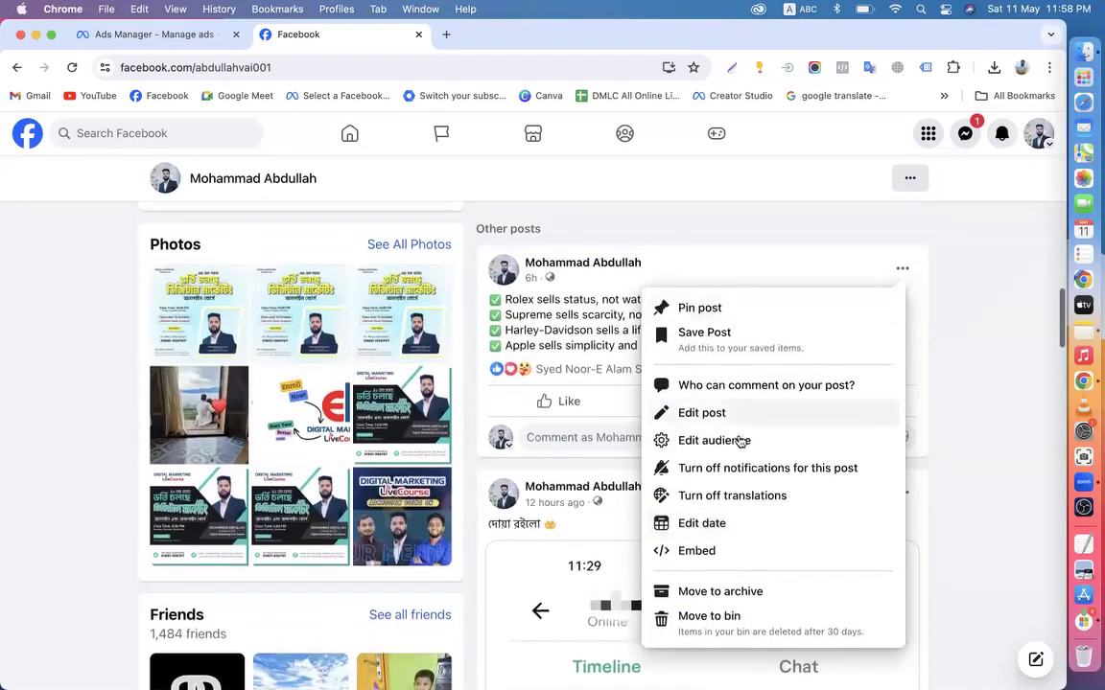
scroll(711, 522, down, 2)
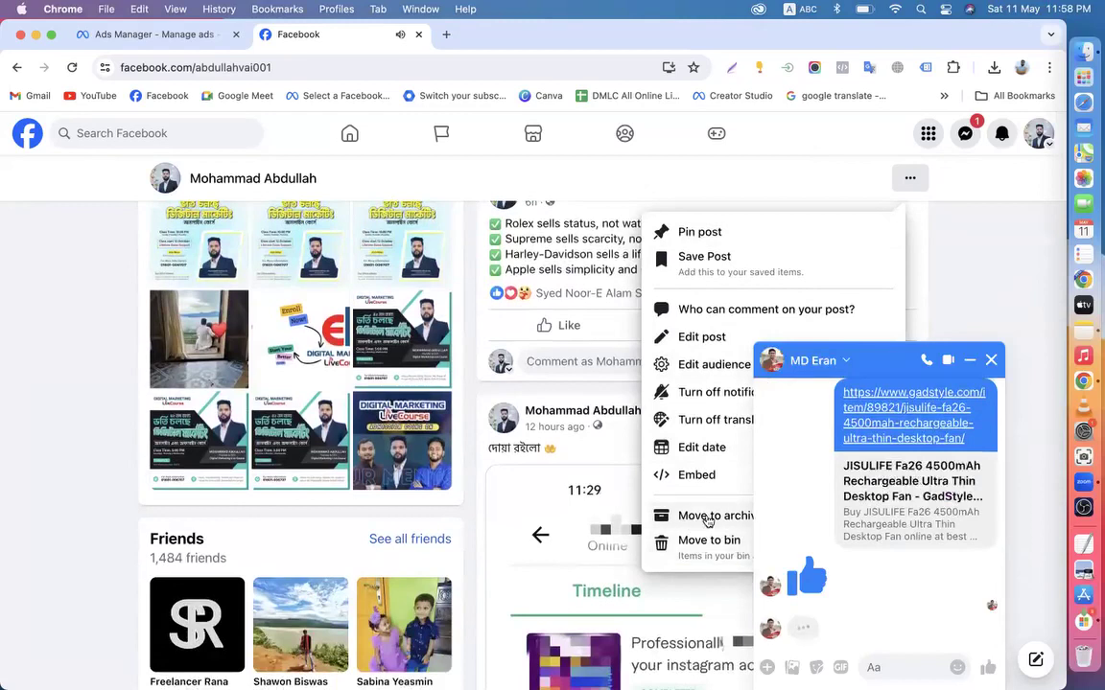
click(154, 29)
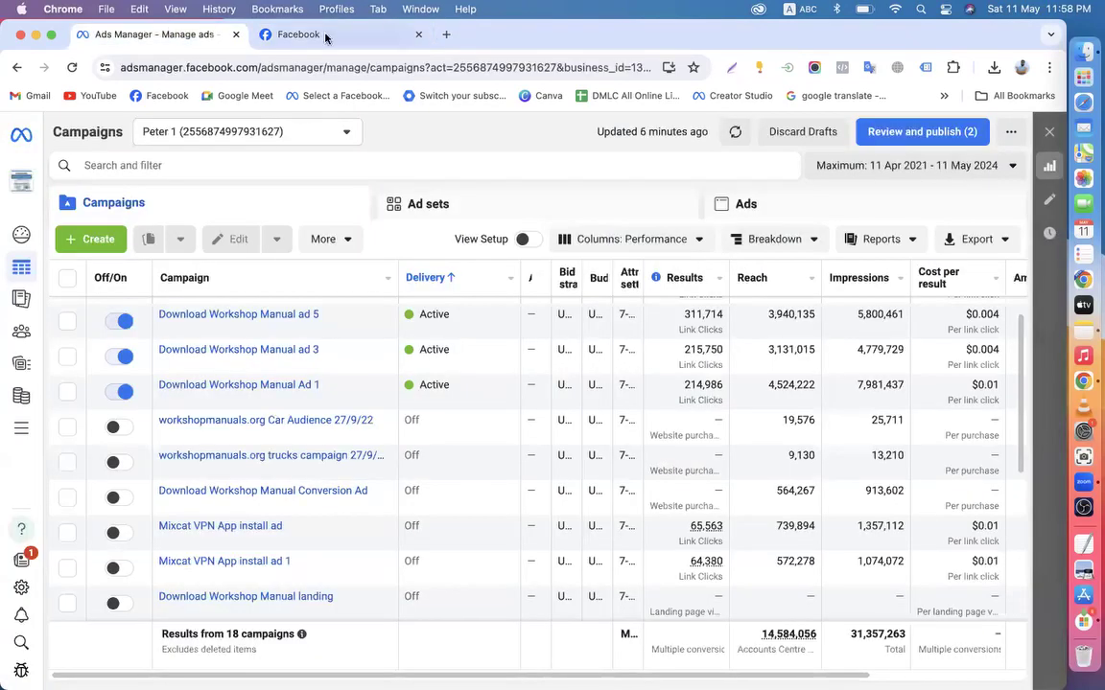
click(418, 34)
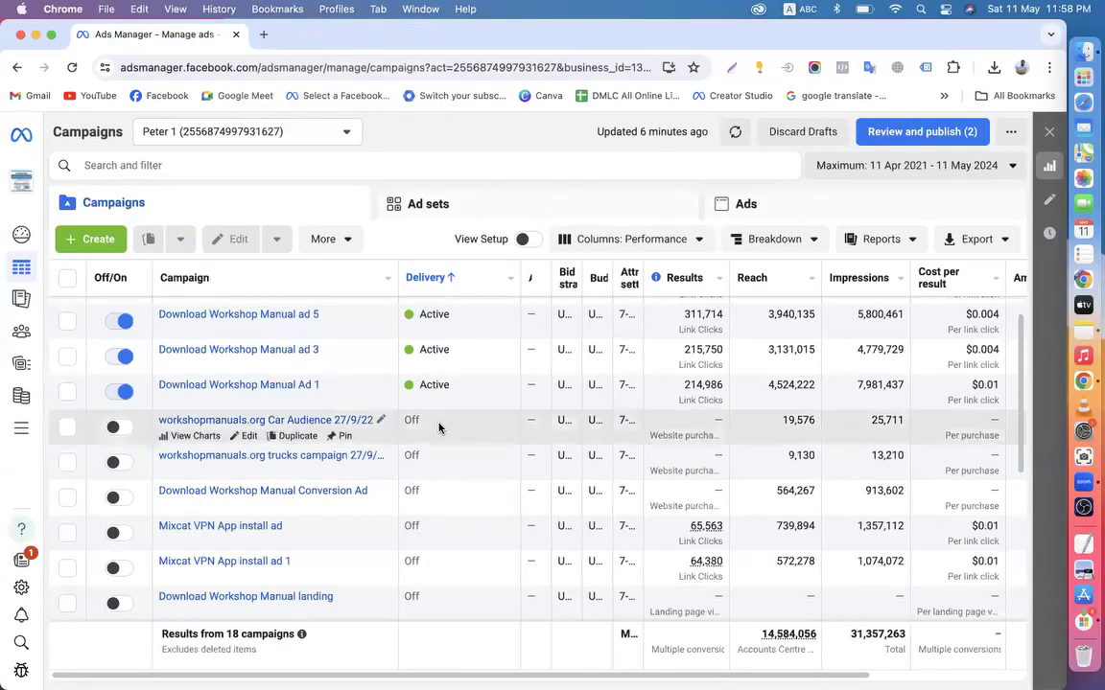